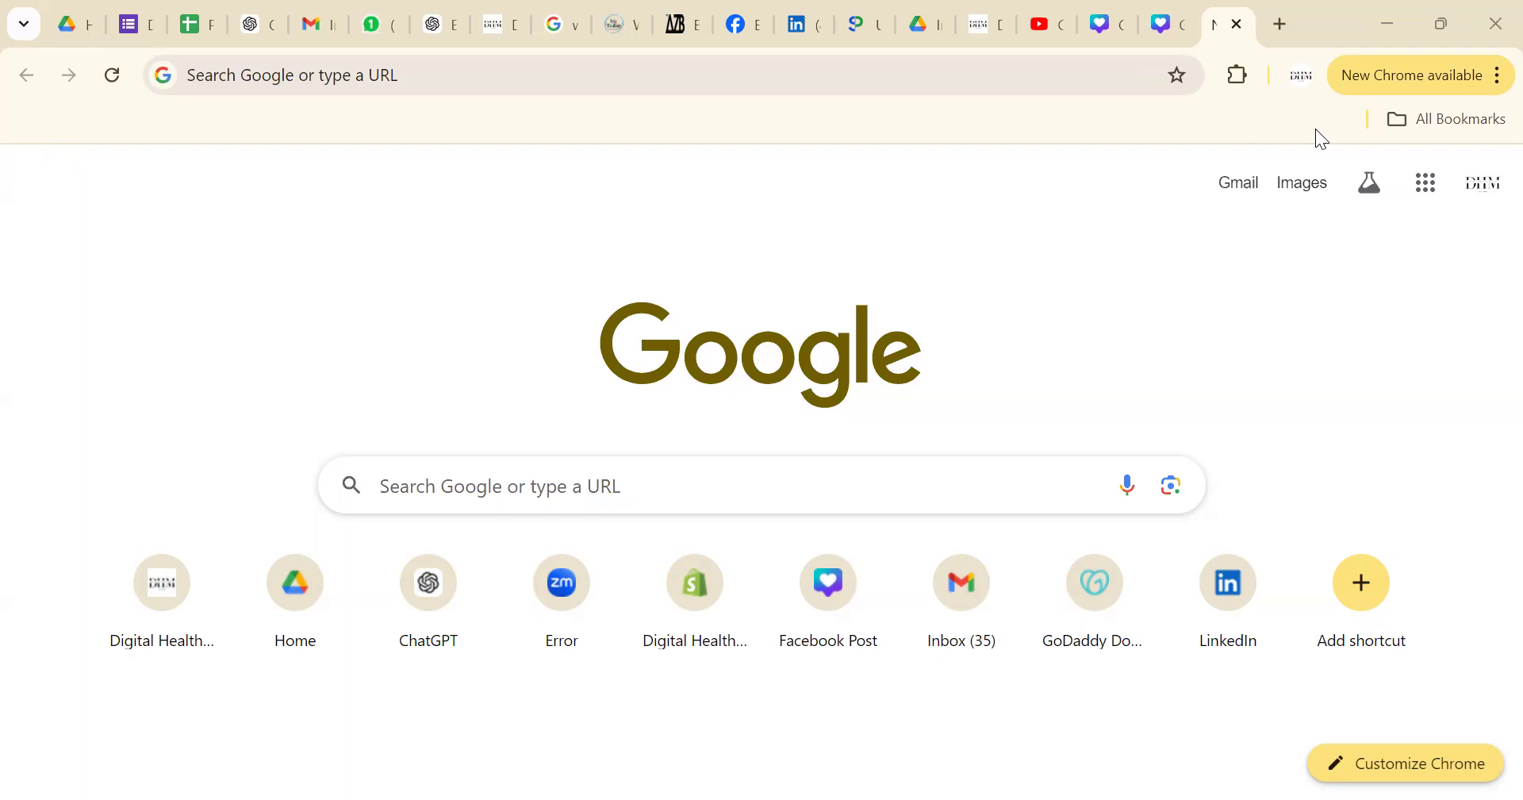
click(772, 76)
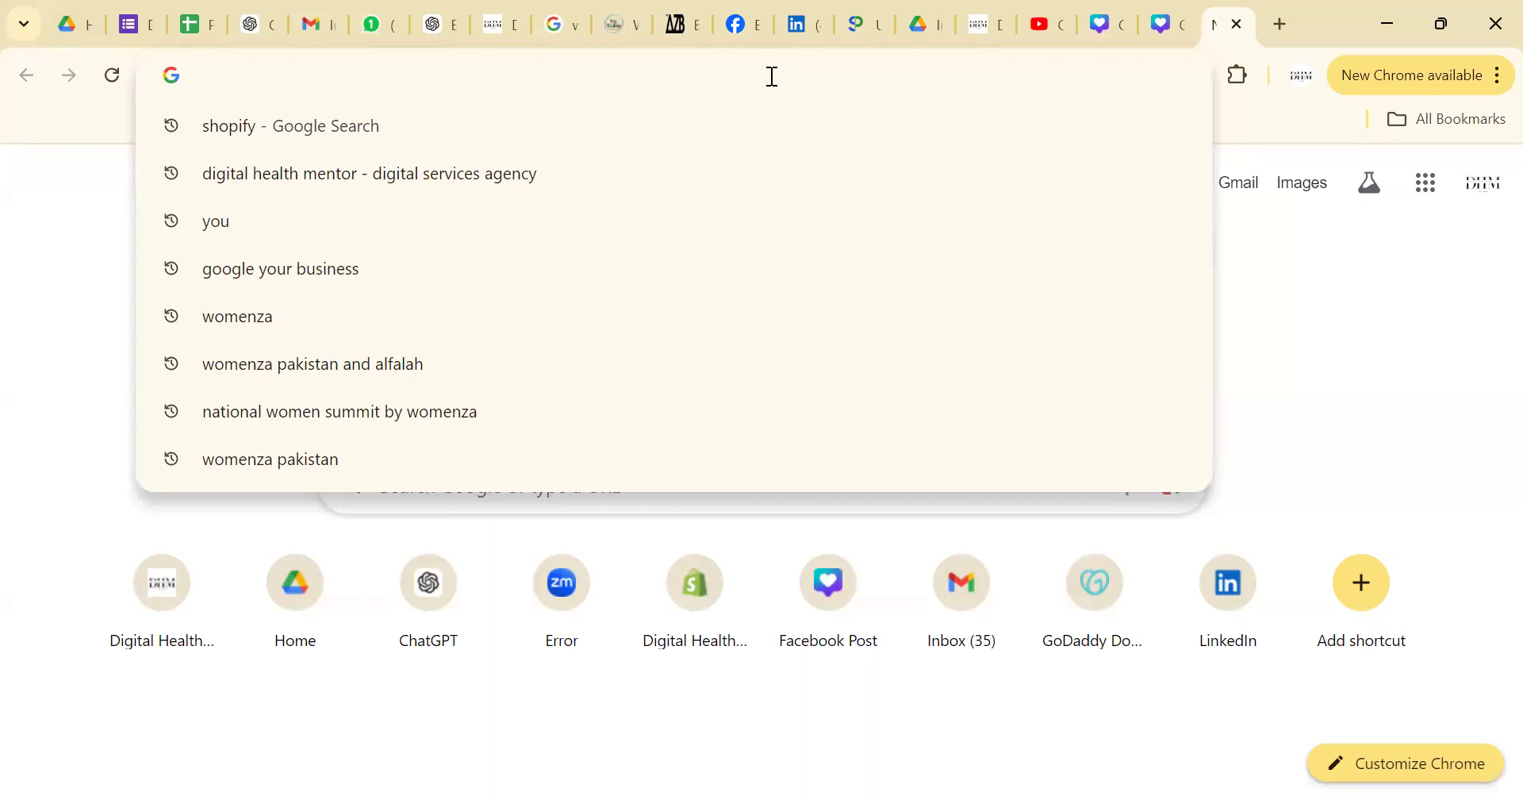
click(816, 125)
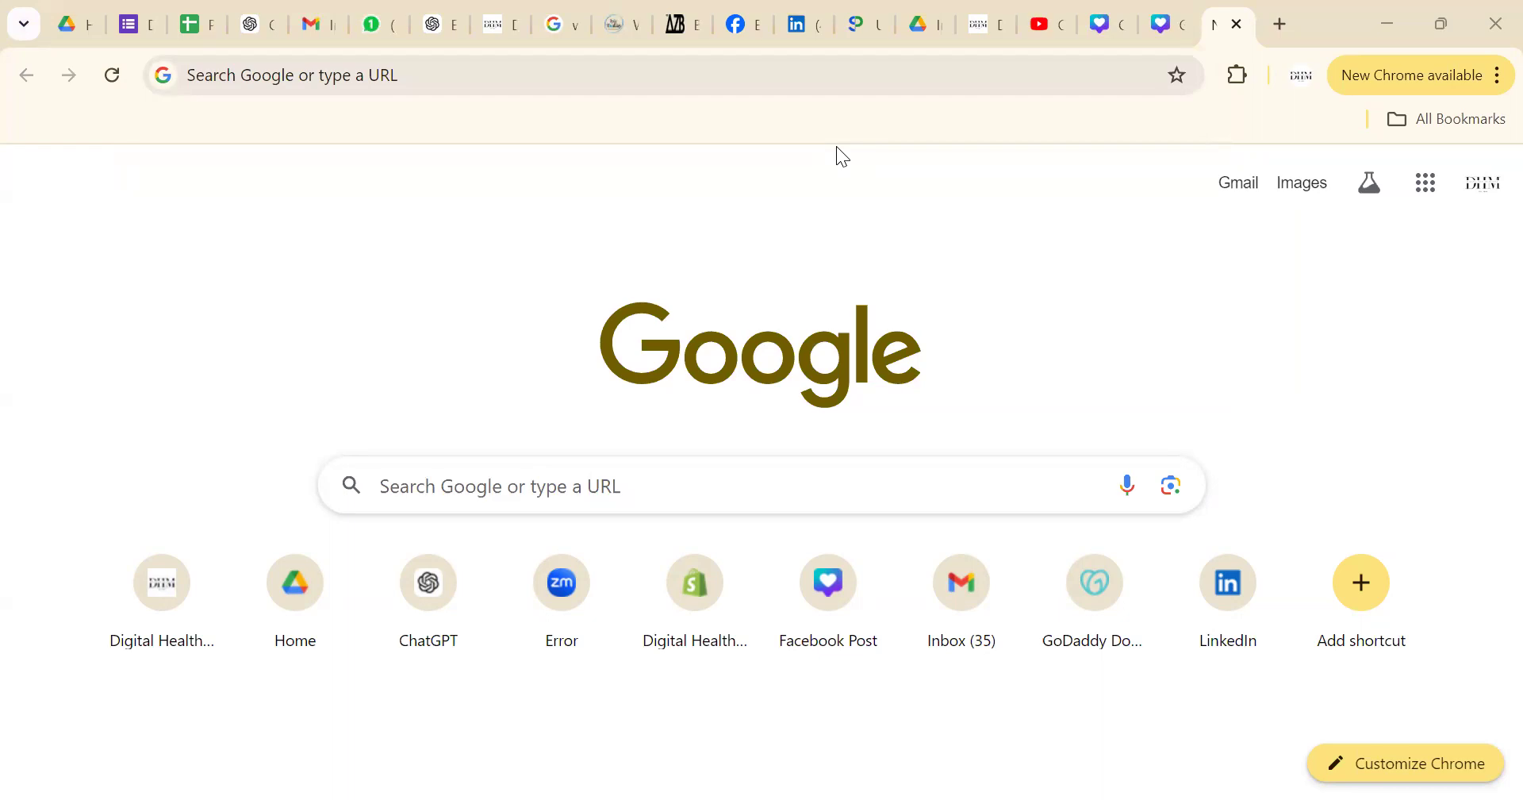
click(833, 73)
text(sho)
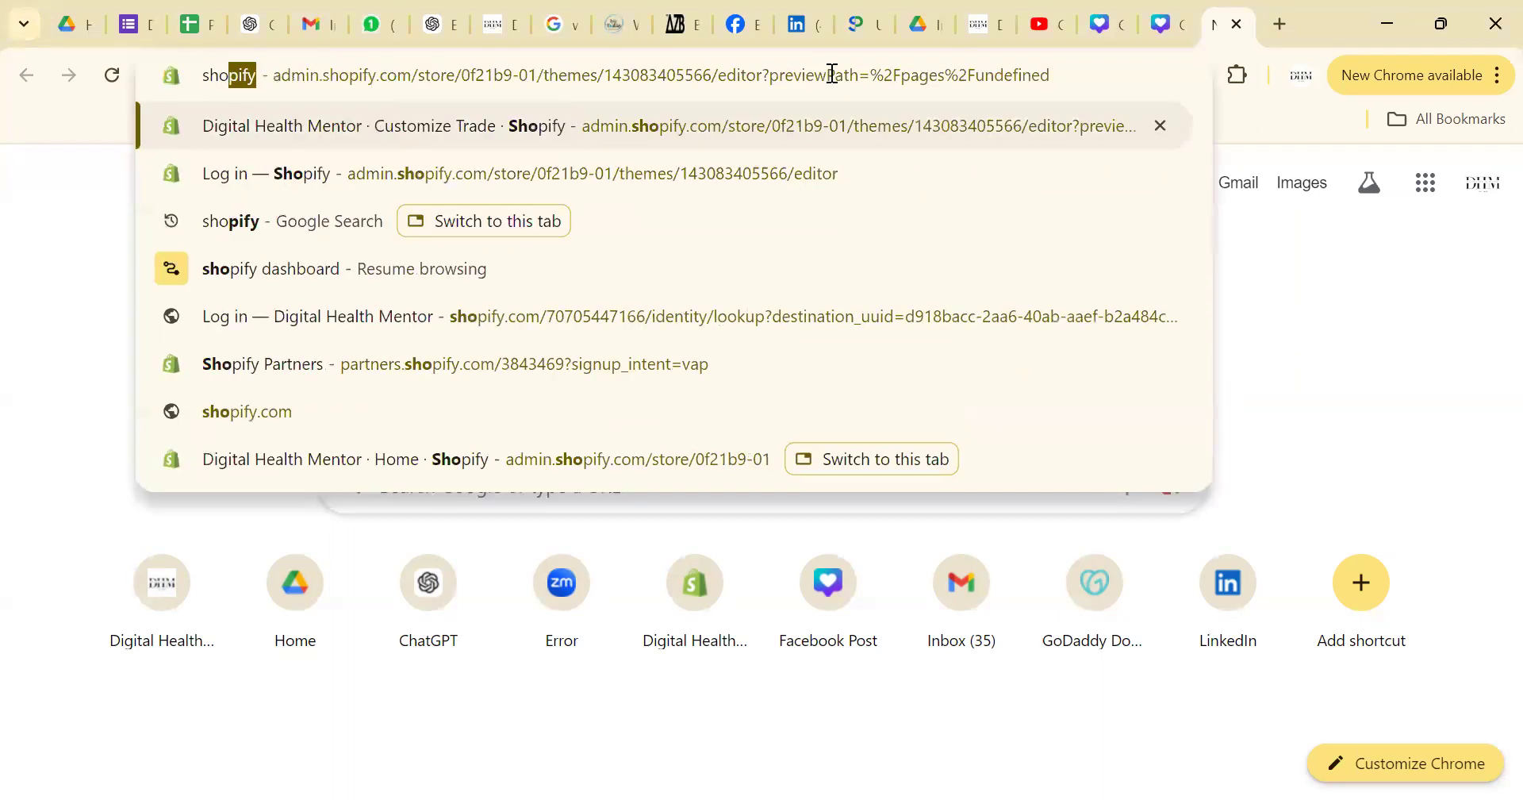
text(pify)
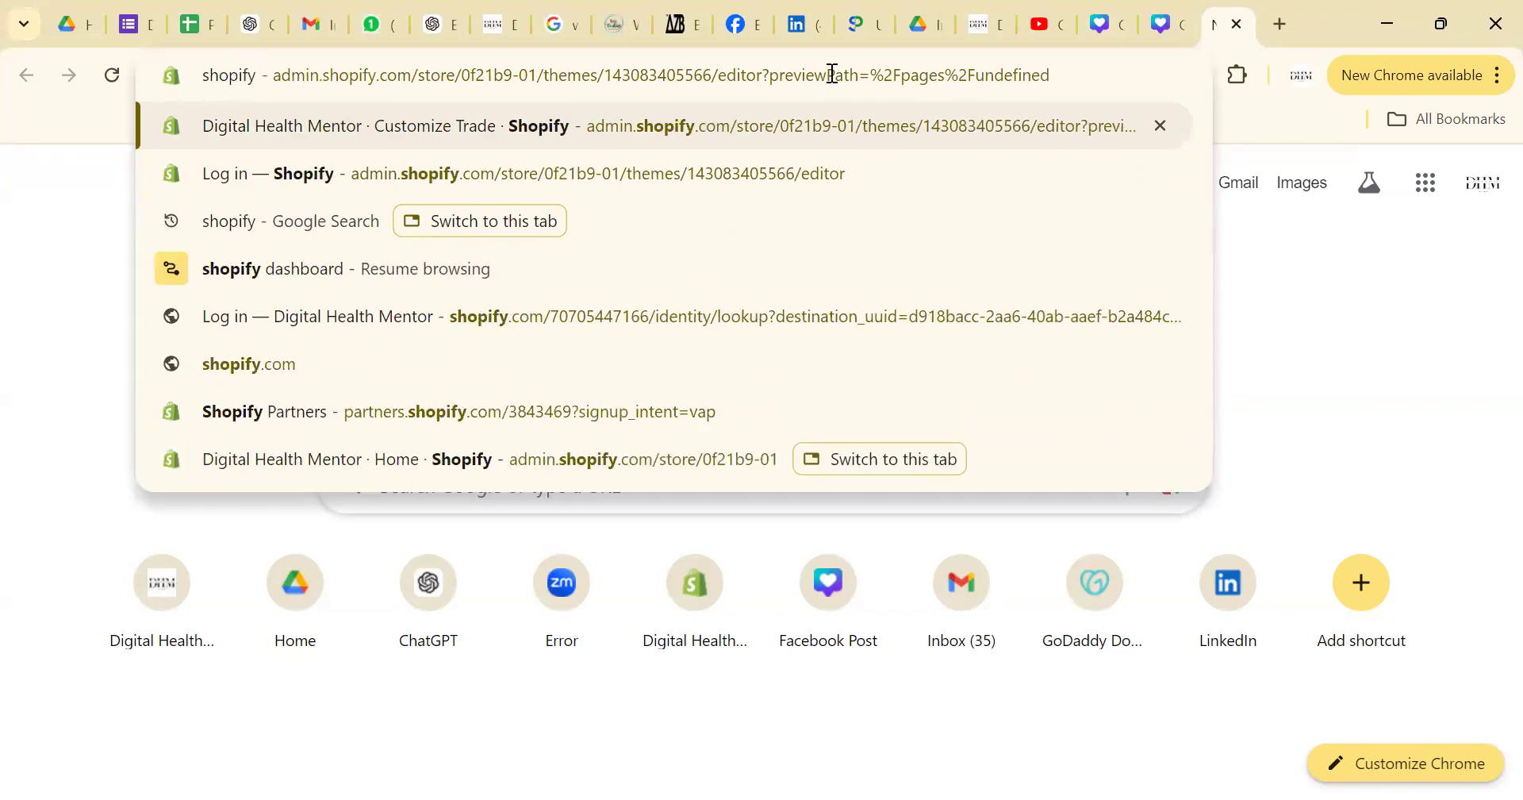
click(1310, 294)
- Search Google for shopify
click(840, 497)
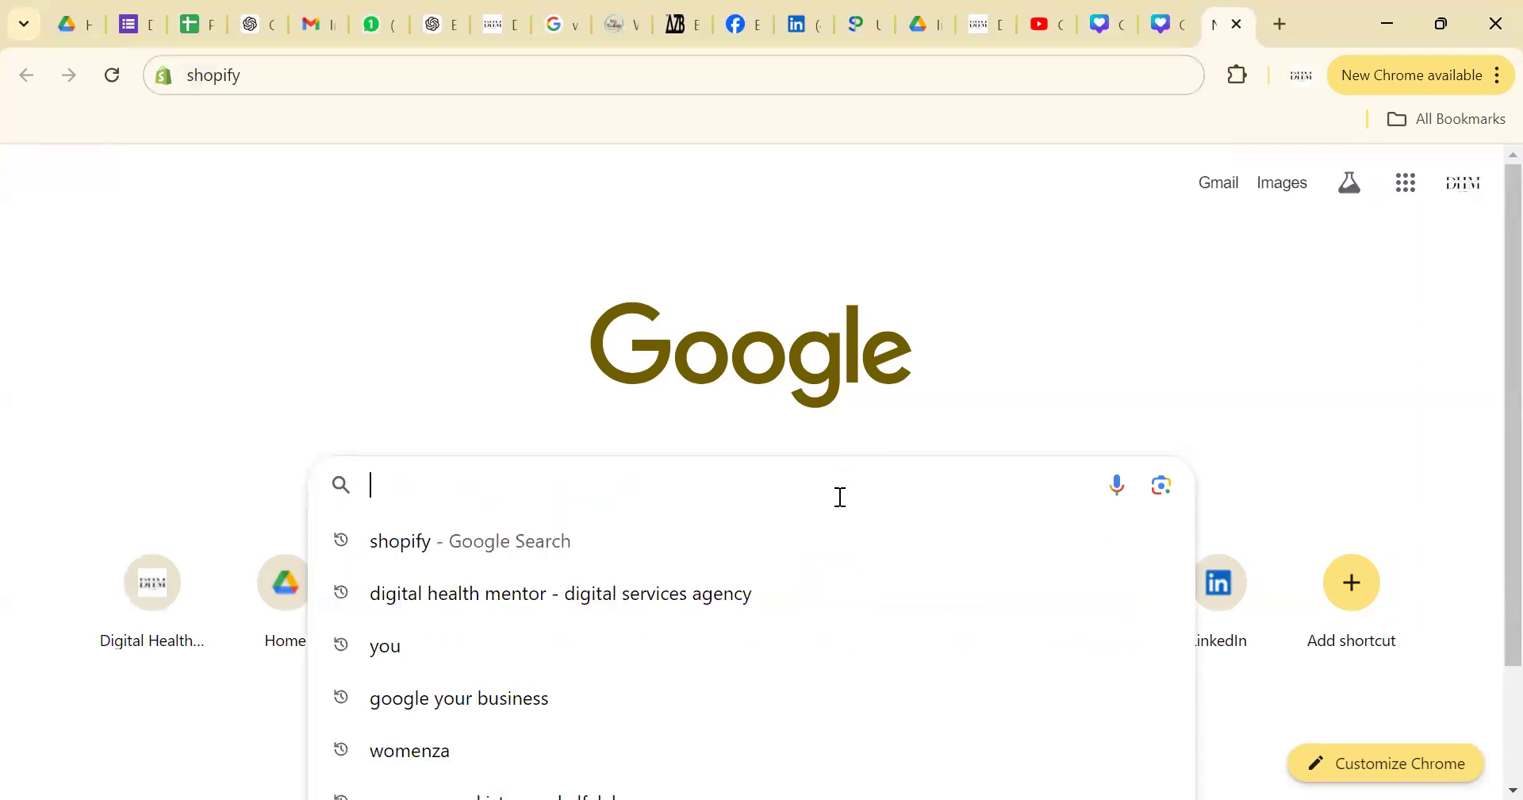
text(shopify)
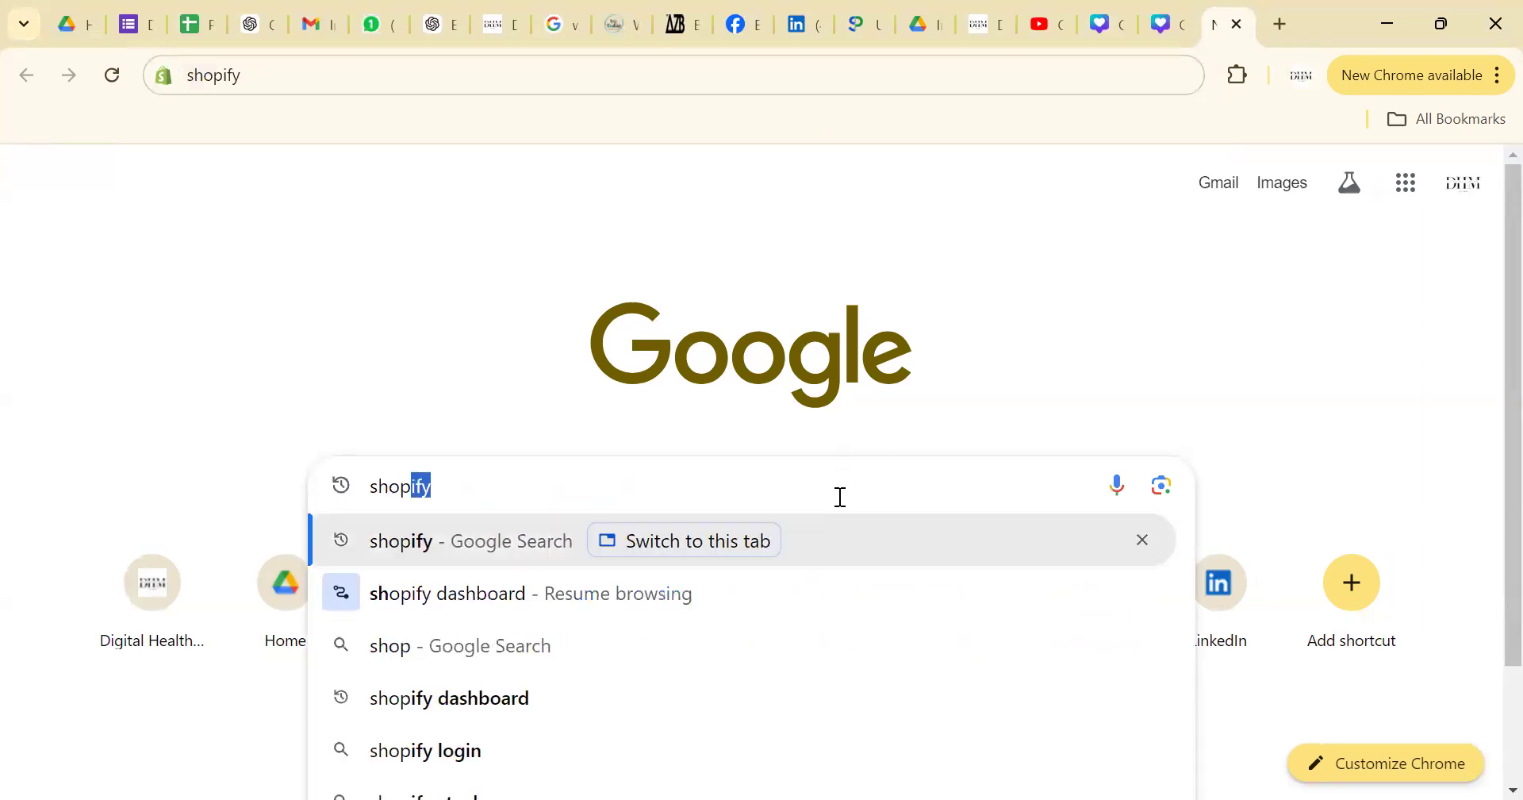
key(Return)
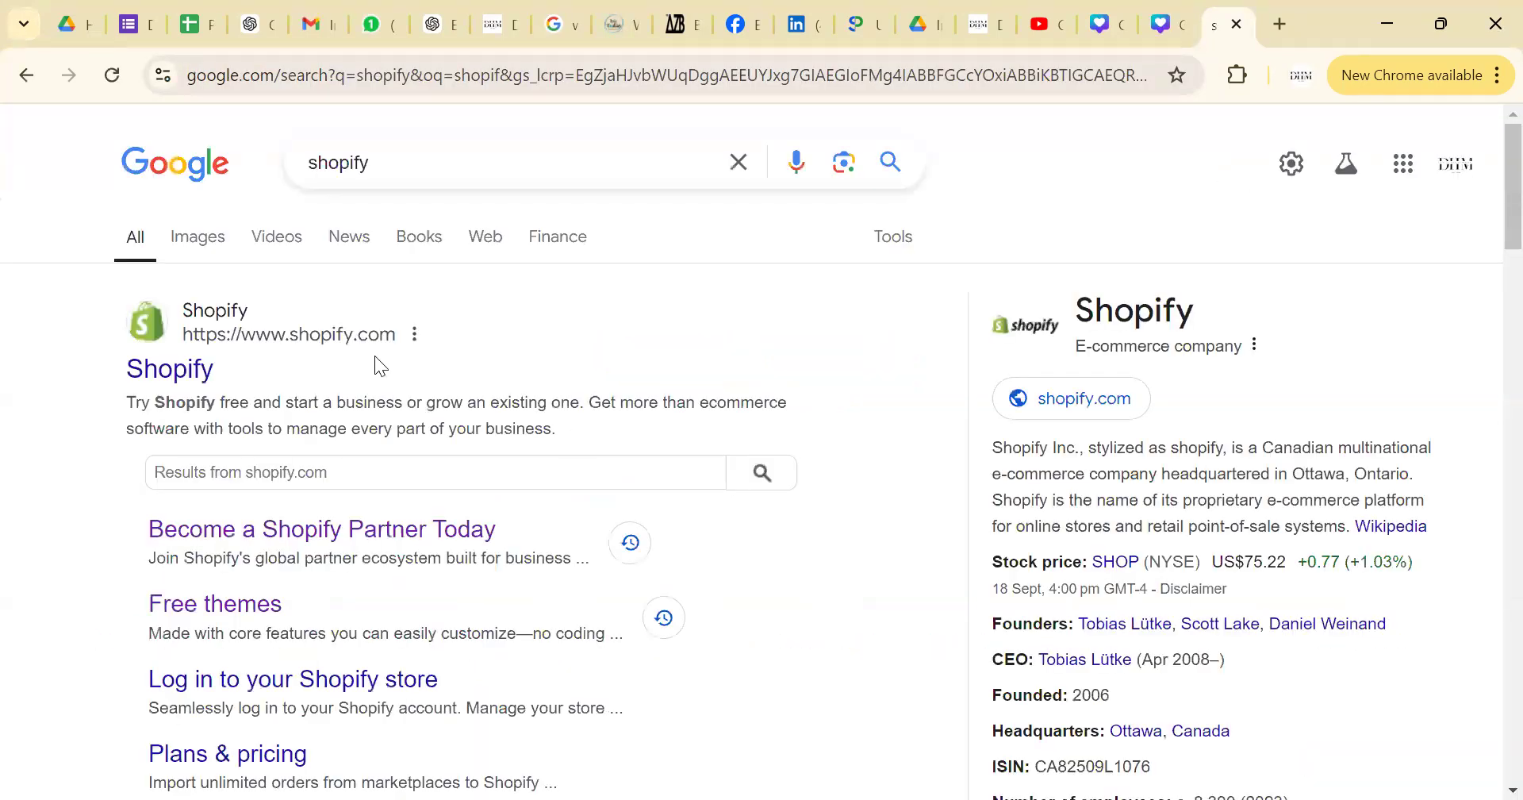
- Open the official Shopify website from the search results and go to its login page
click(190, 371)
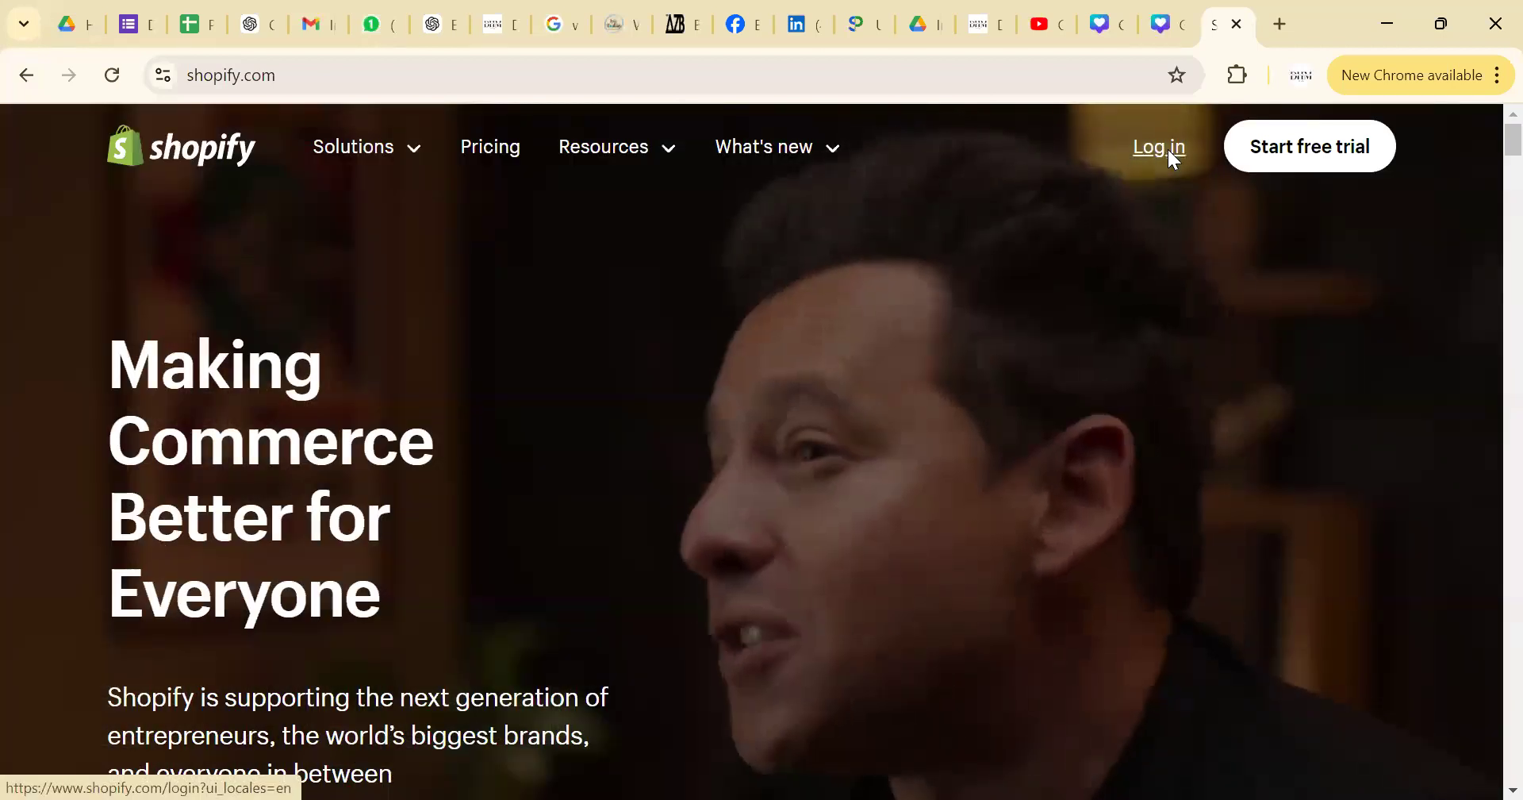
click(1168, 150)
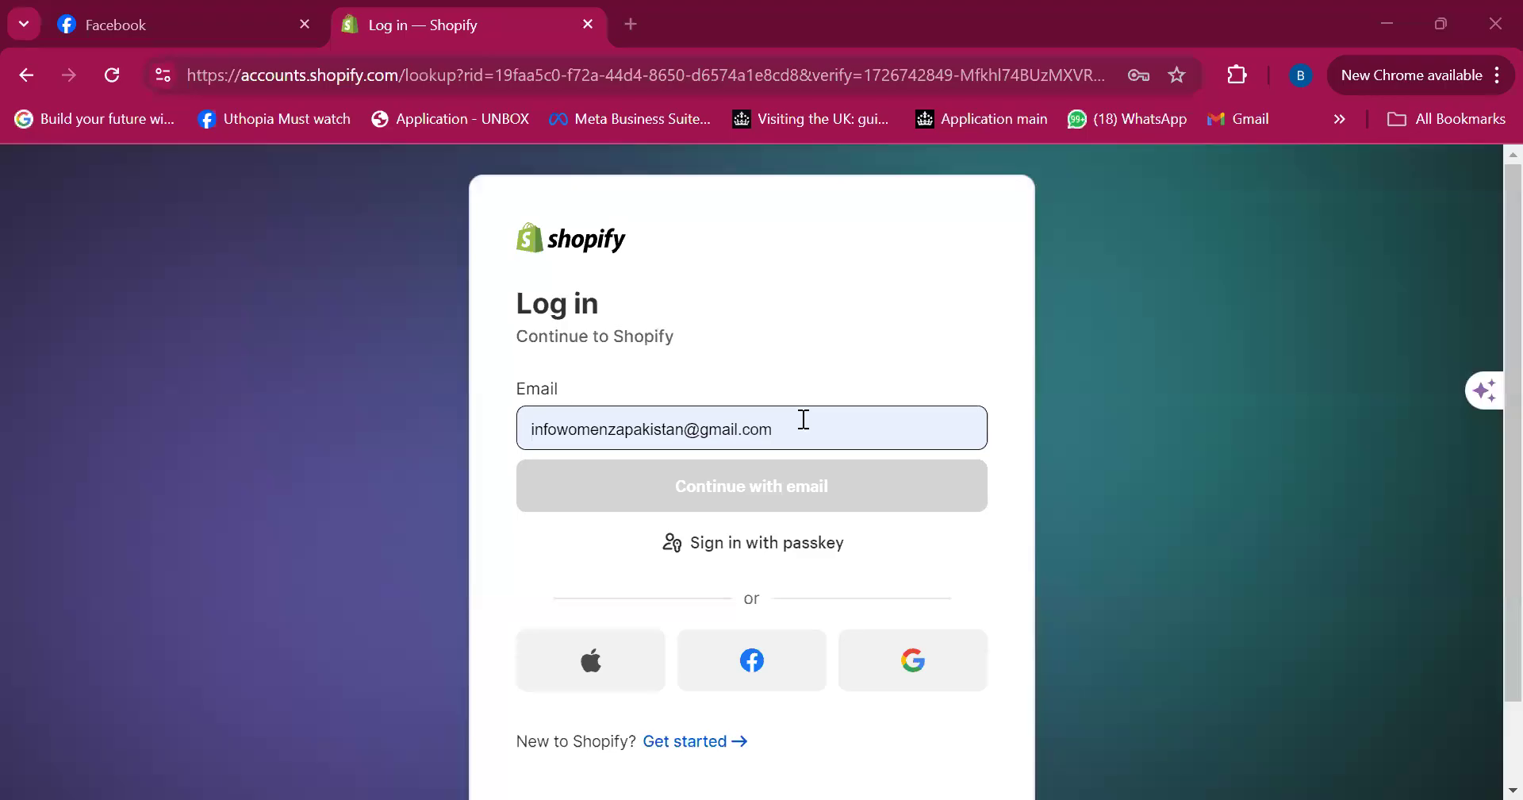
- Clear the prefilled email address from the Shopify login form
click(804, 419)
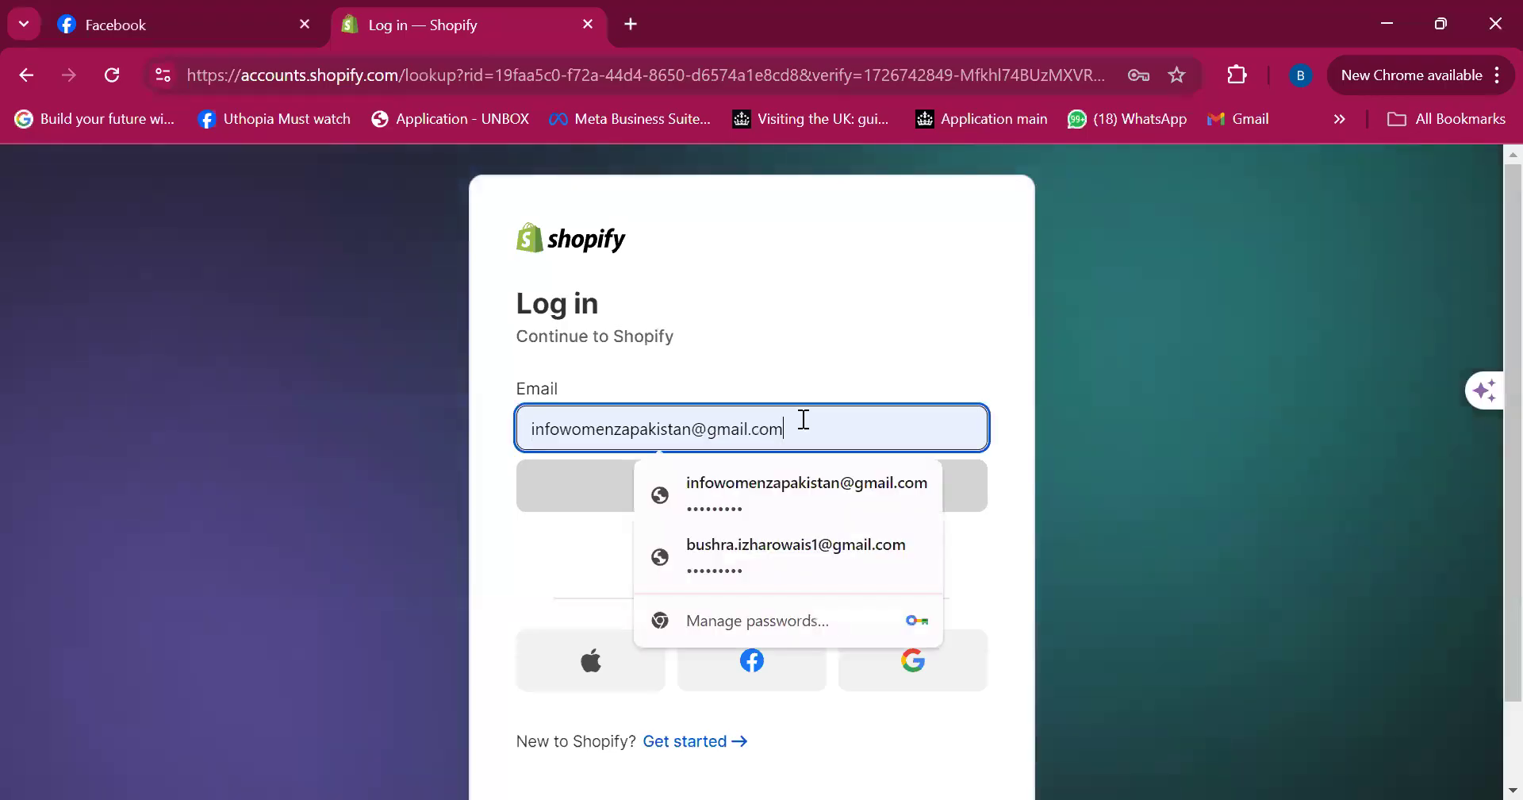
key(ctrl+a)
key(BackSpace)
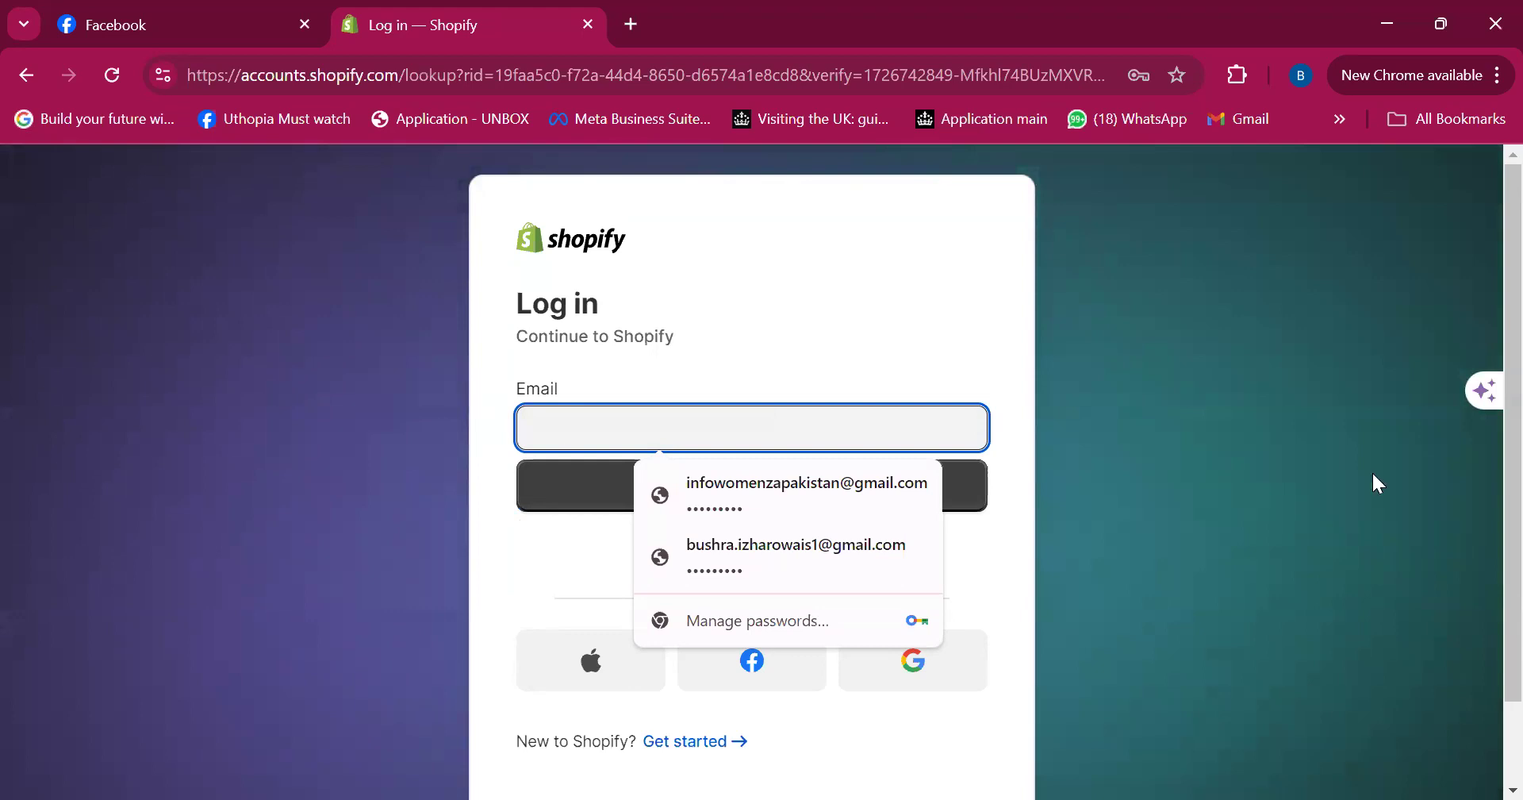
- Try to log in to Shopify with Google using the listed account, dismissing the saved-passwords alert
scroll(1486, 344, down, 1)
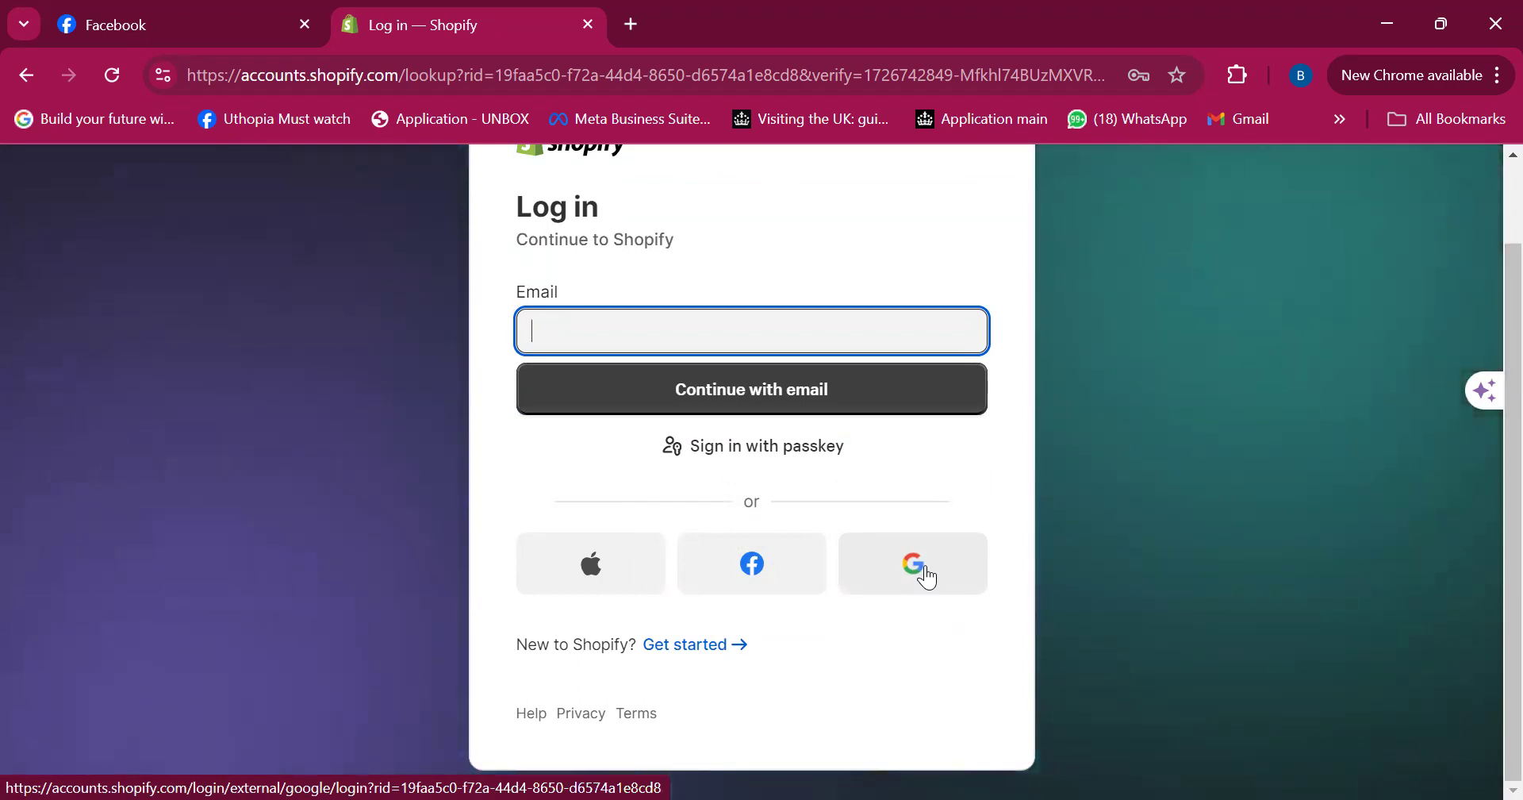
click(926, 567)
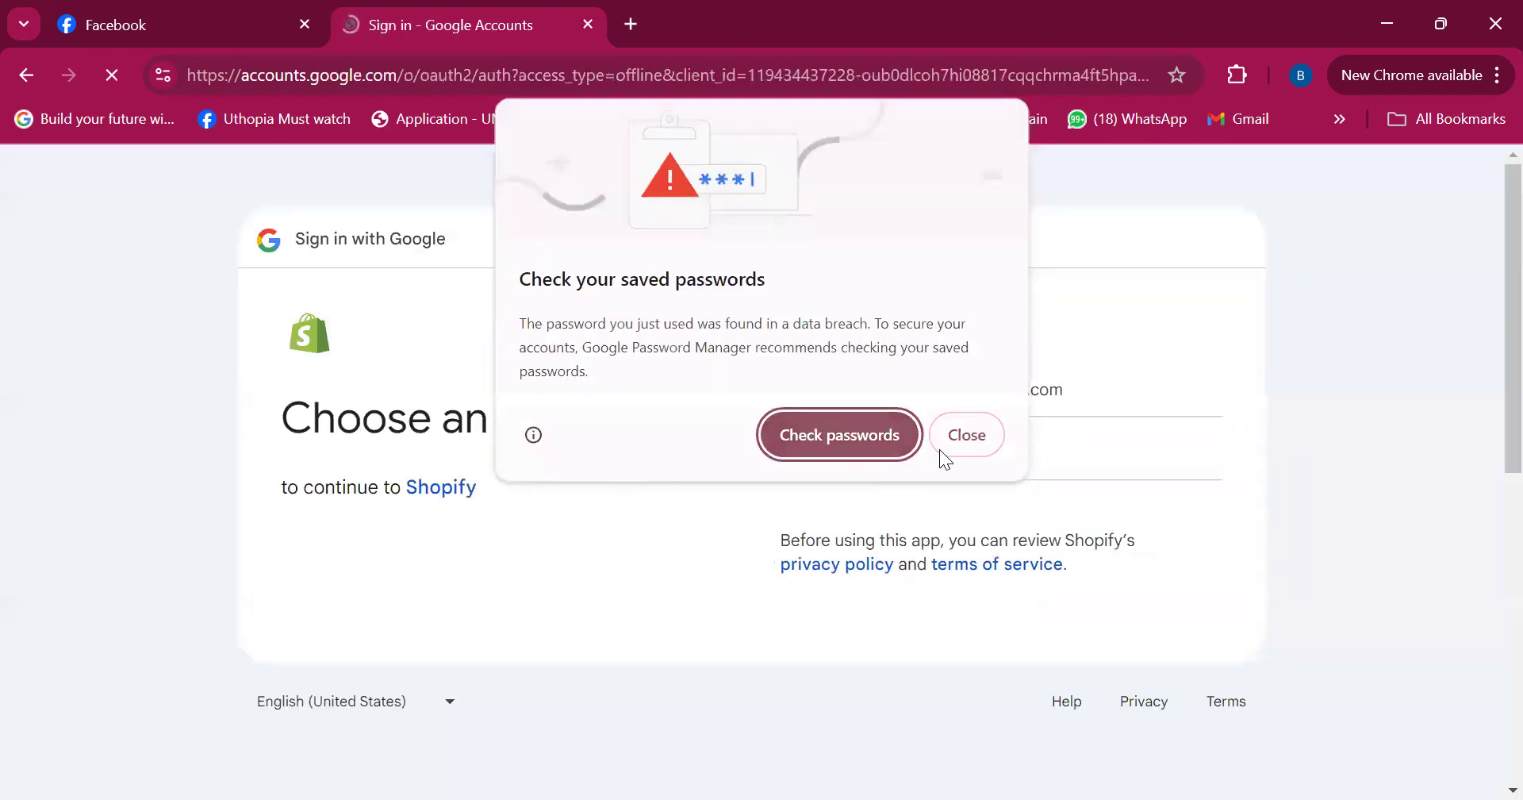
click(969, 427)
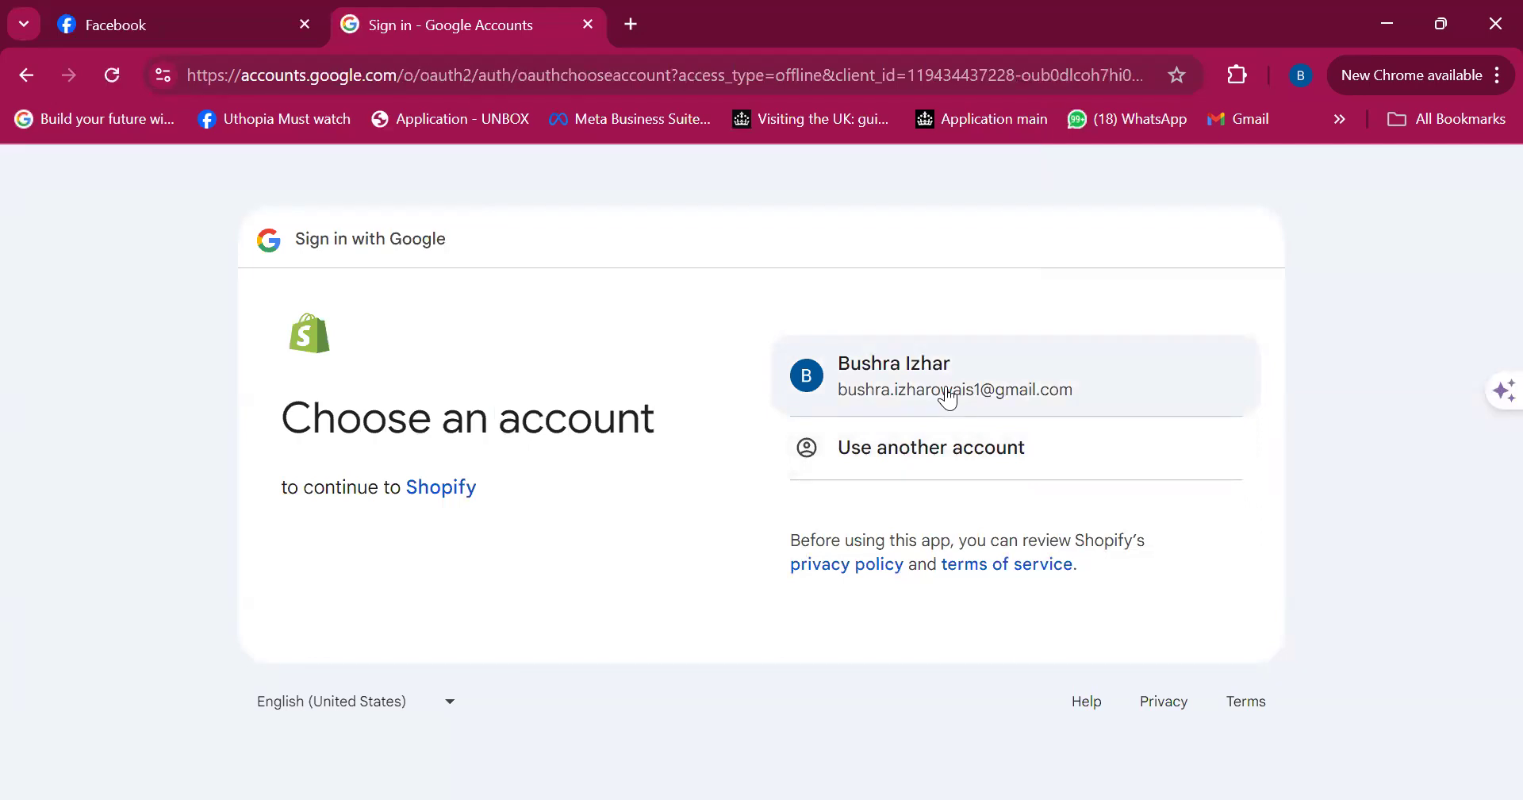
click(948, 395)
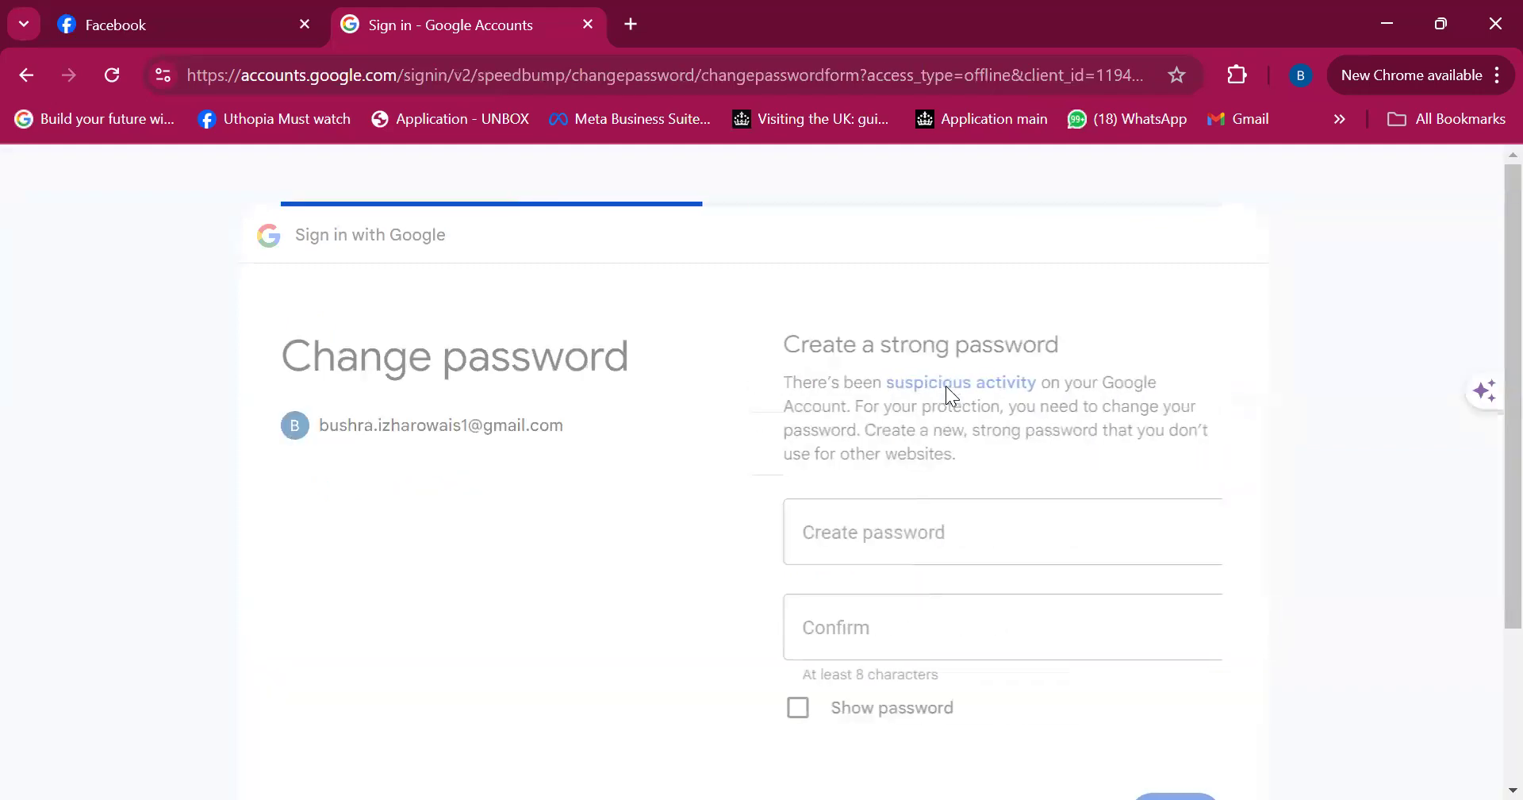
- Try to change the Google account password by entering and confirming a new password and accepting the change
text(••••••••)
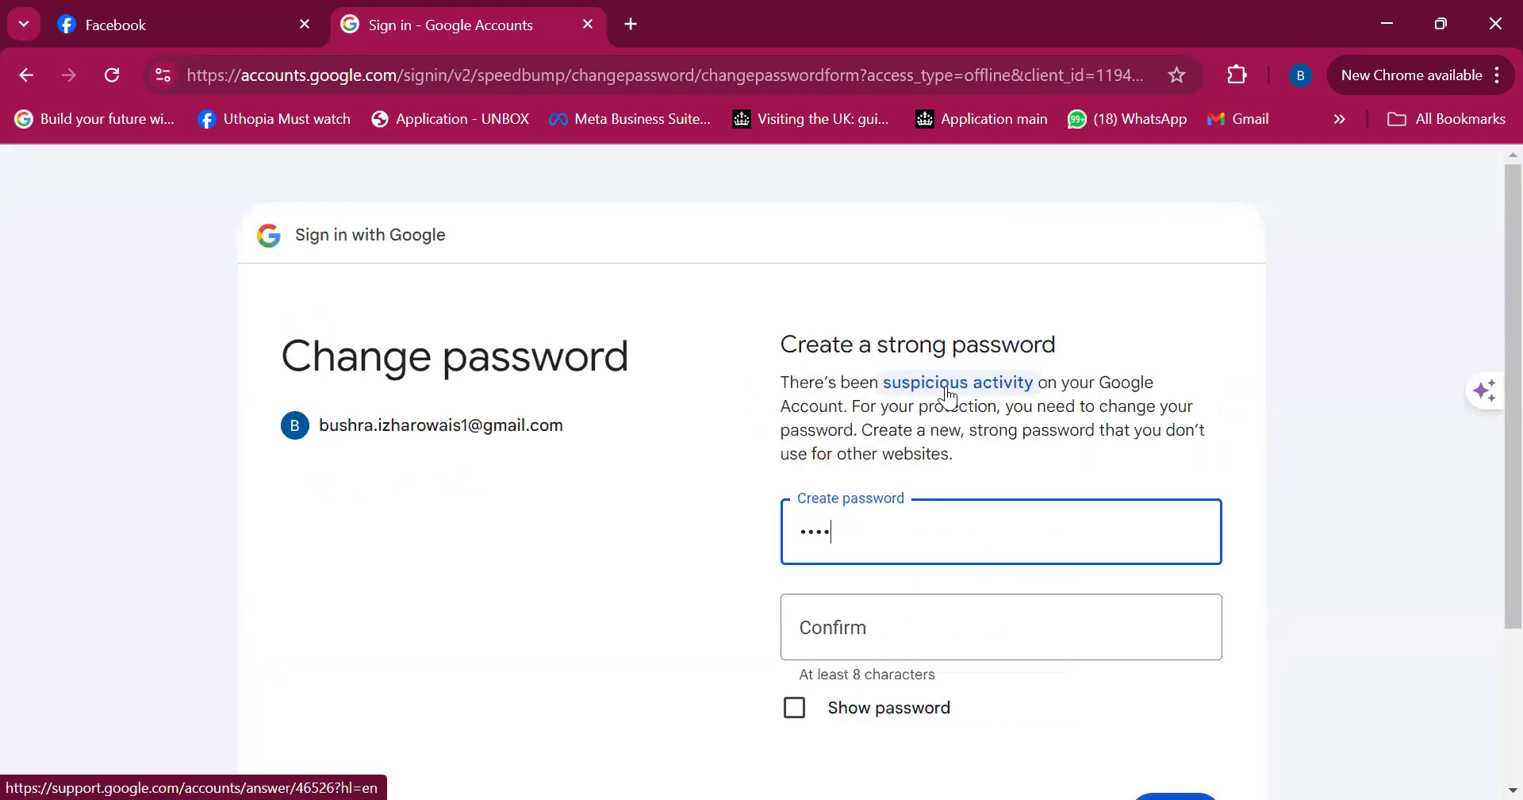
text(•)
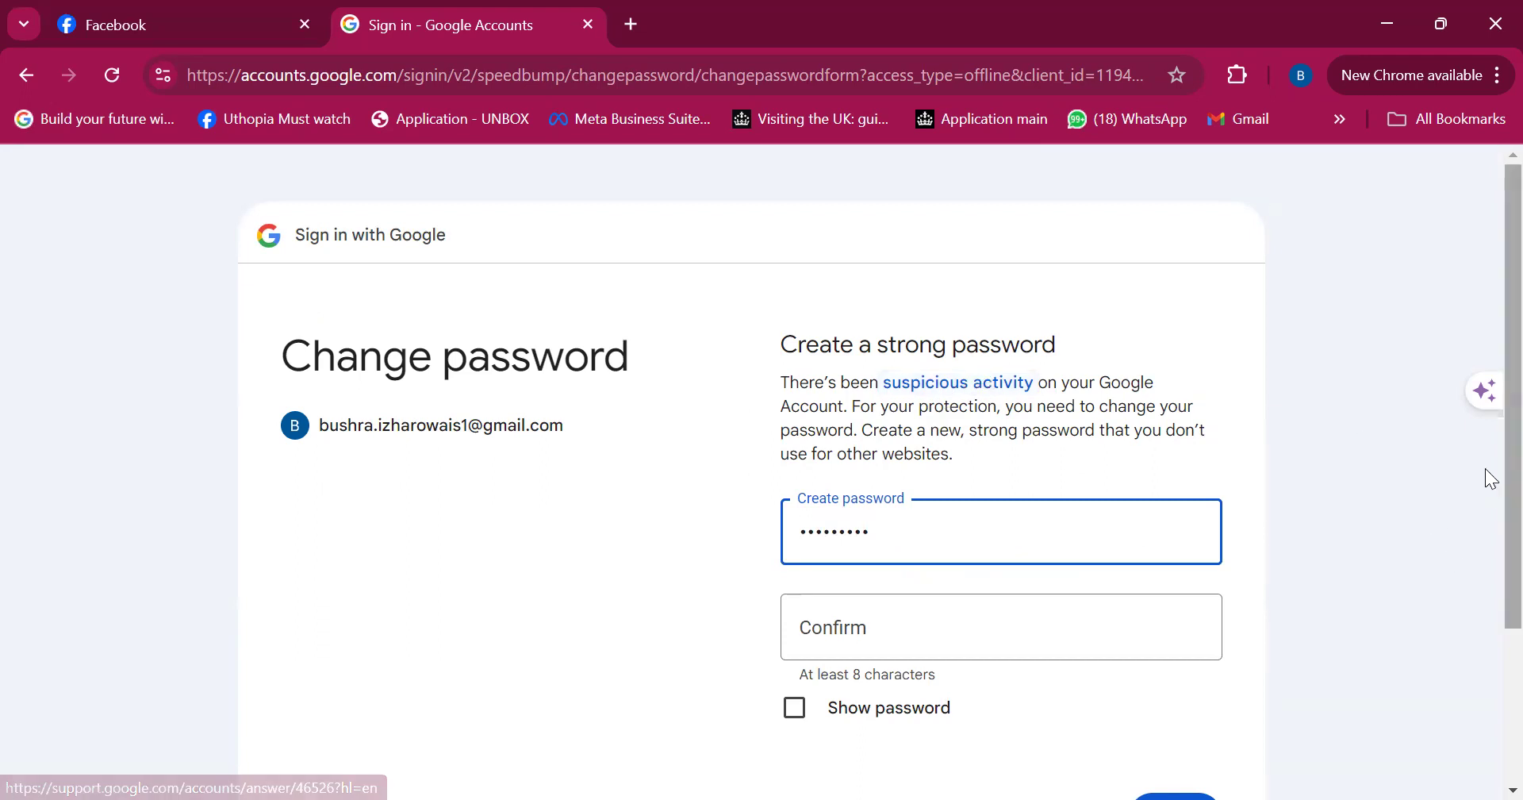
scroll(1485, 486, down, 2)
click(1080, 430)
text(••••••)
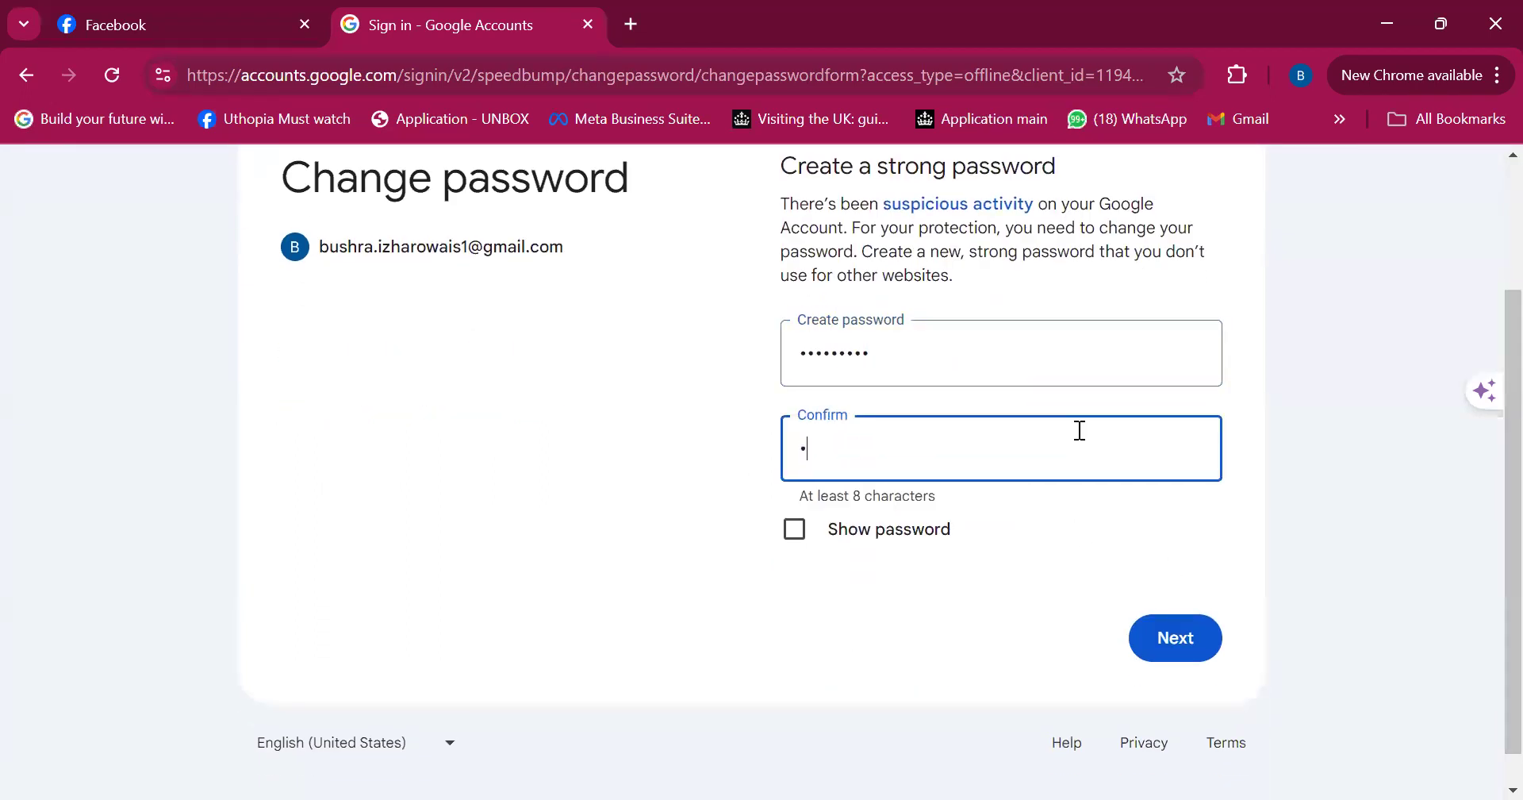
text(•••)
click(1188, 650)
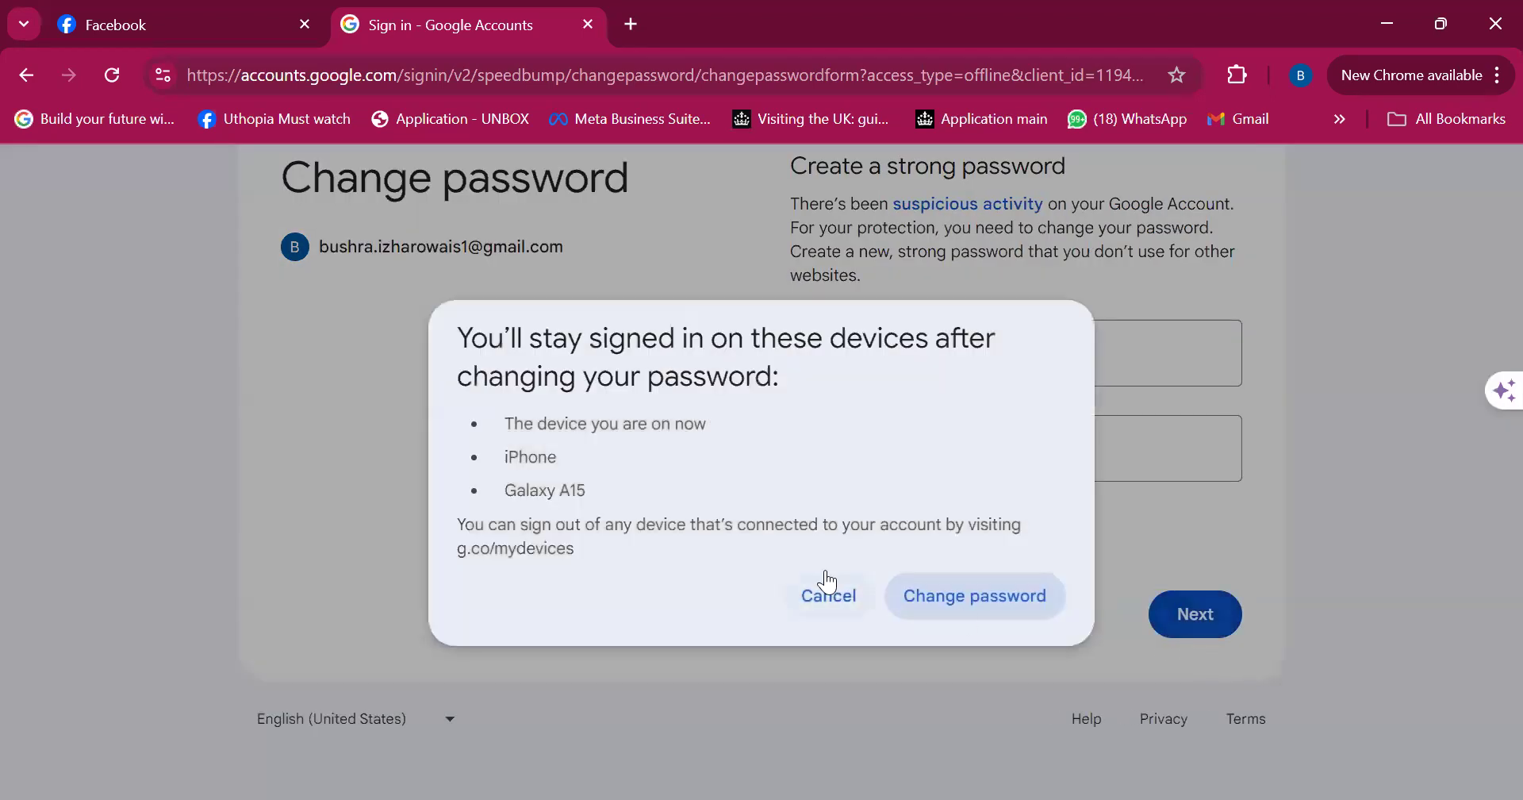
click(1012, 594)
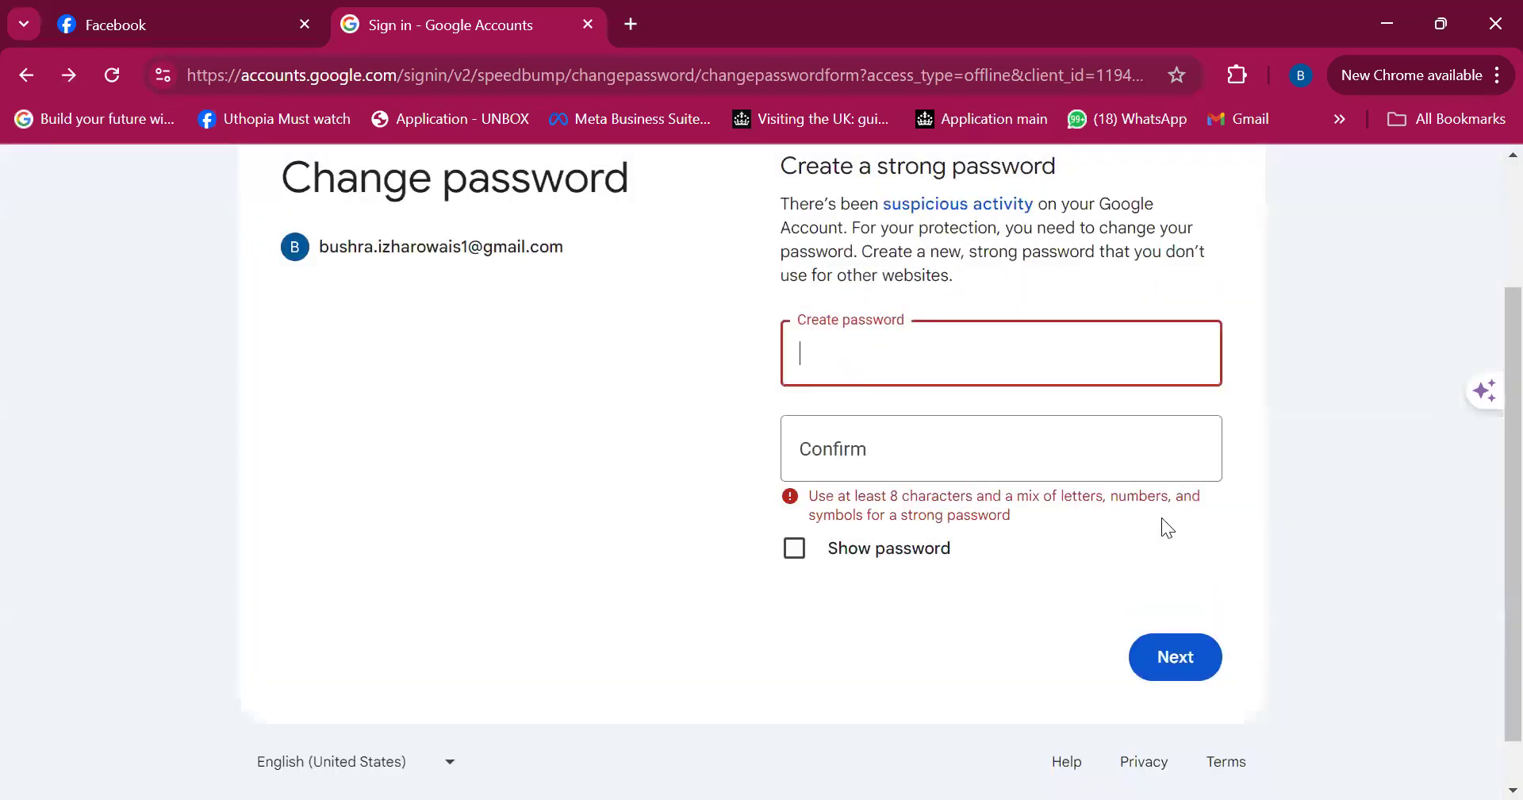
- Enter and confirm the new Google account password again and resubmit the form
text(•••••••••)
click(1158, 446)
text(••••••••)
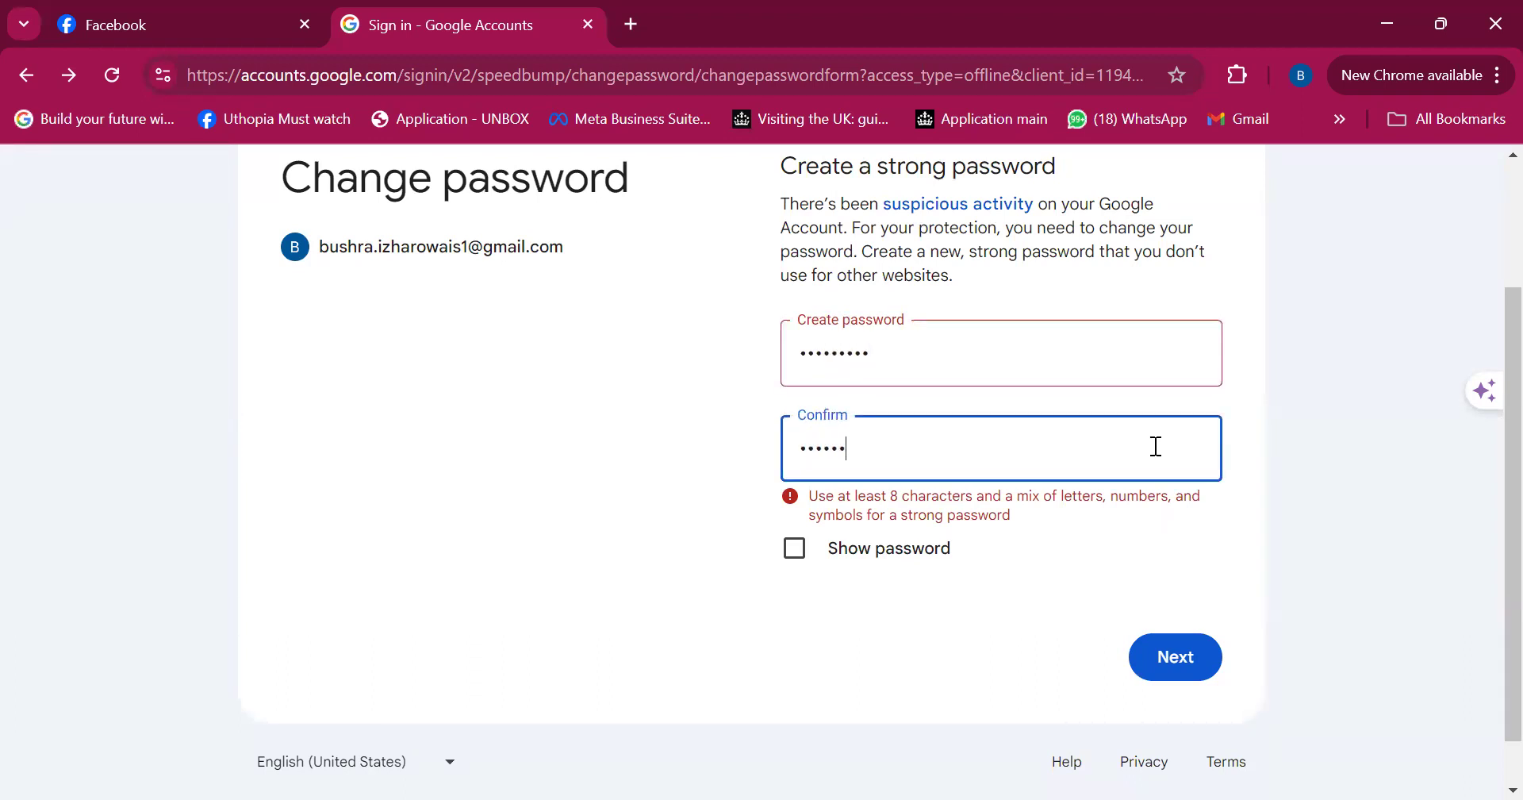
text(•)
key(Return)
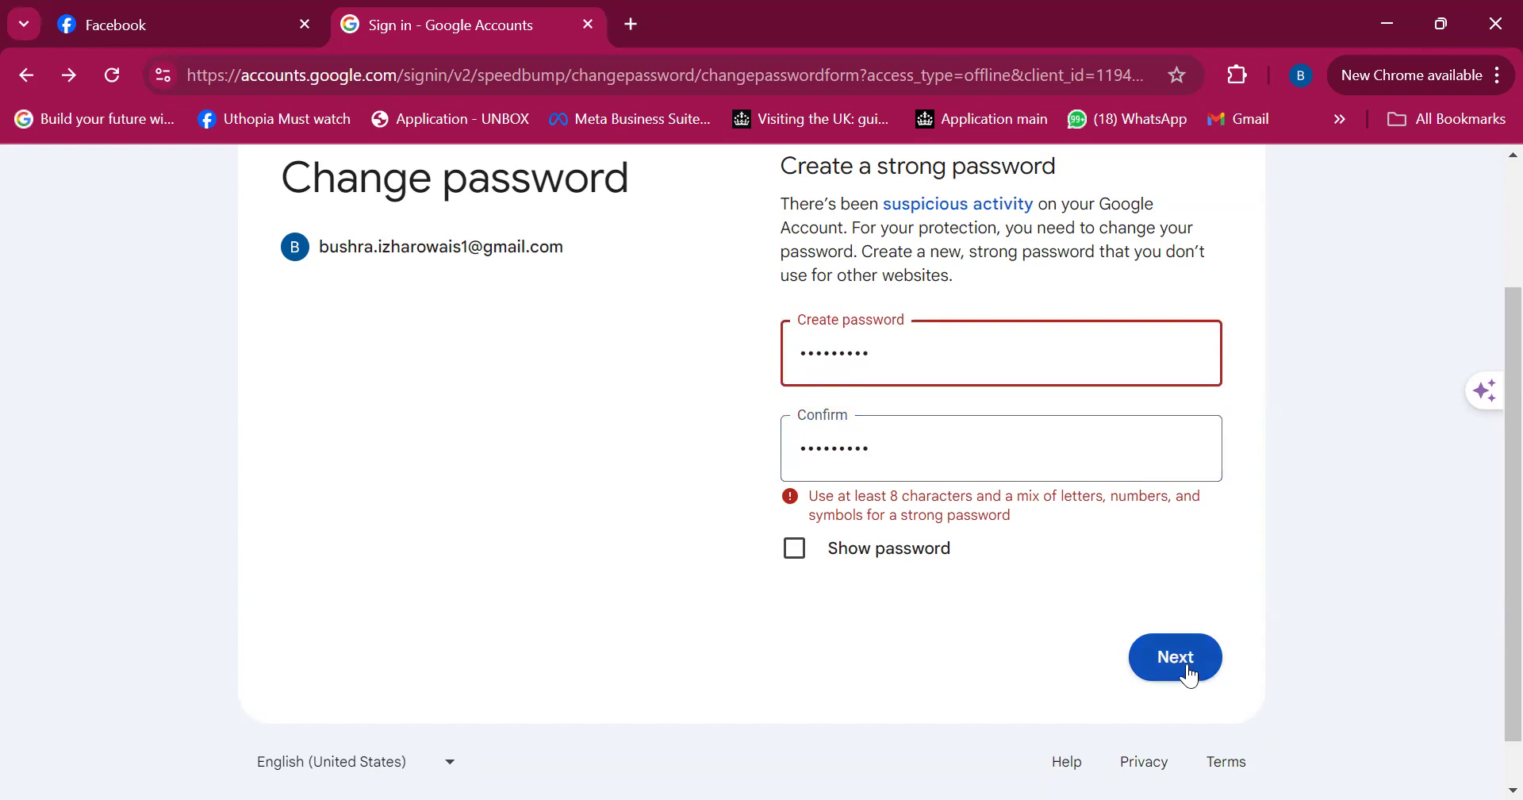
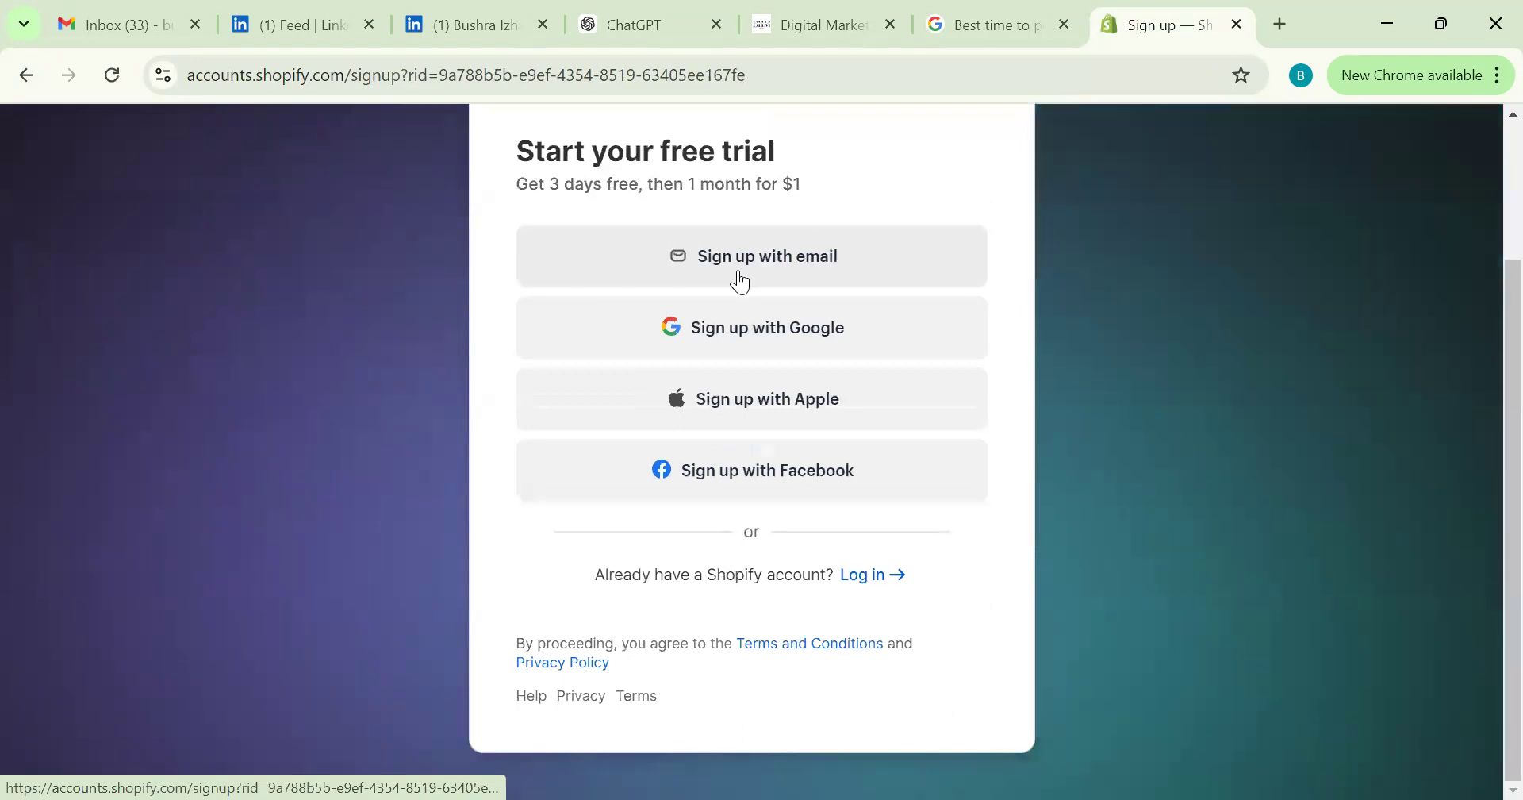
- Sign up for the Shopify free trial with Google, using the listed account and approving the data sharing
click(750, 329)
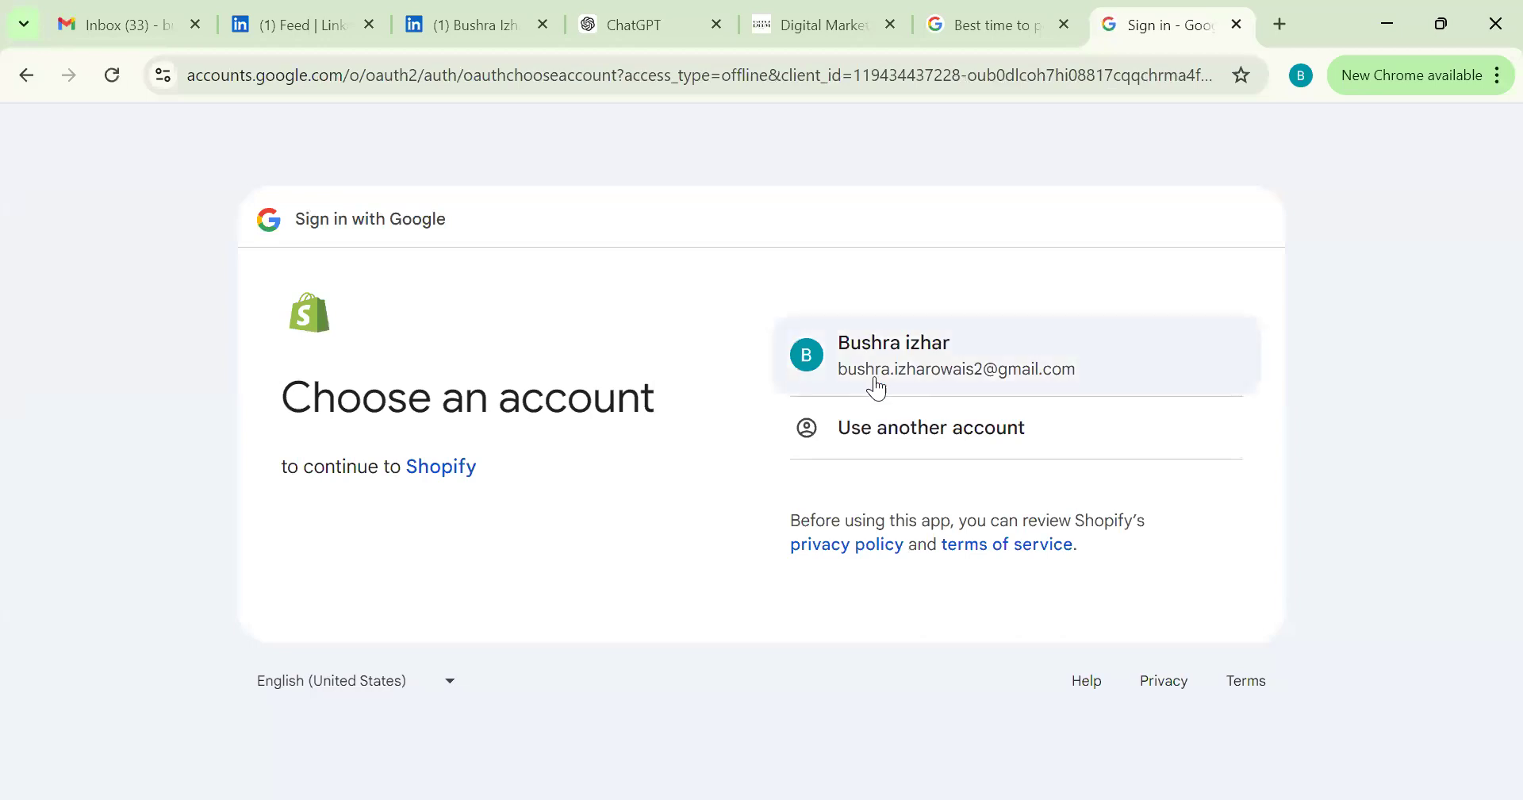
click(874, 376)
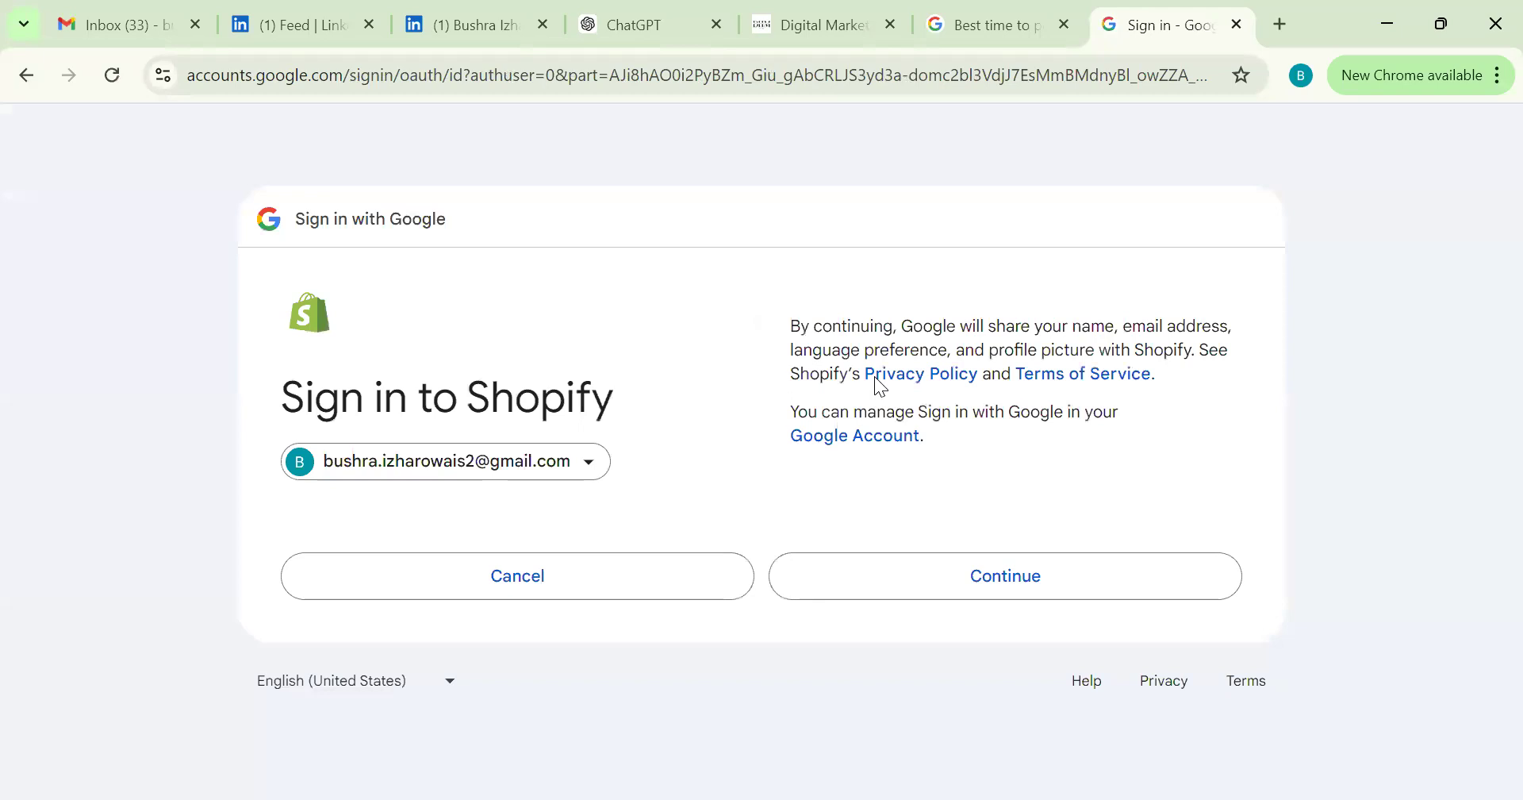
click(920, 574)
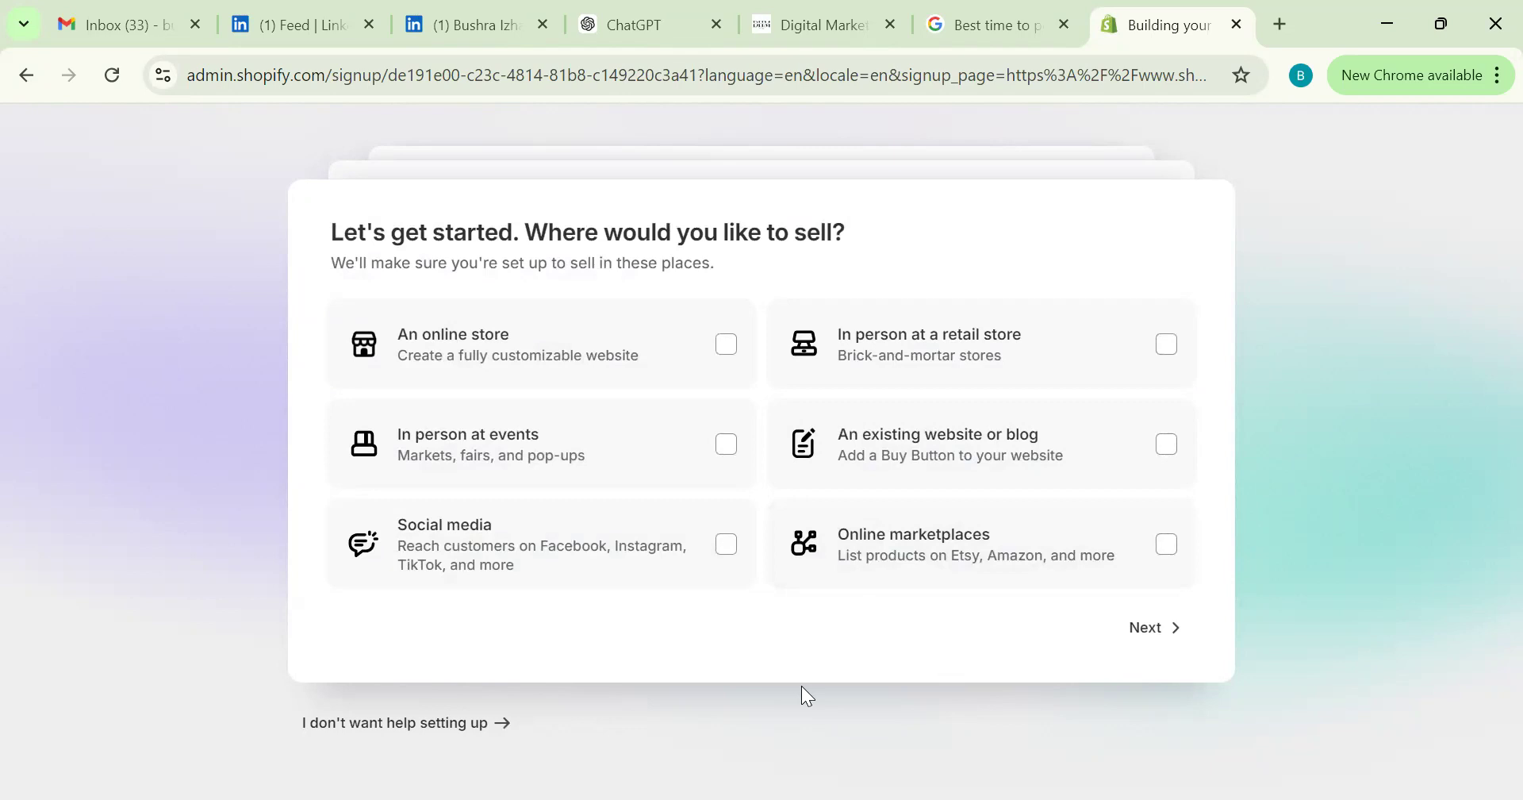
drag(1047, 481, 819, 508)
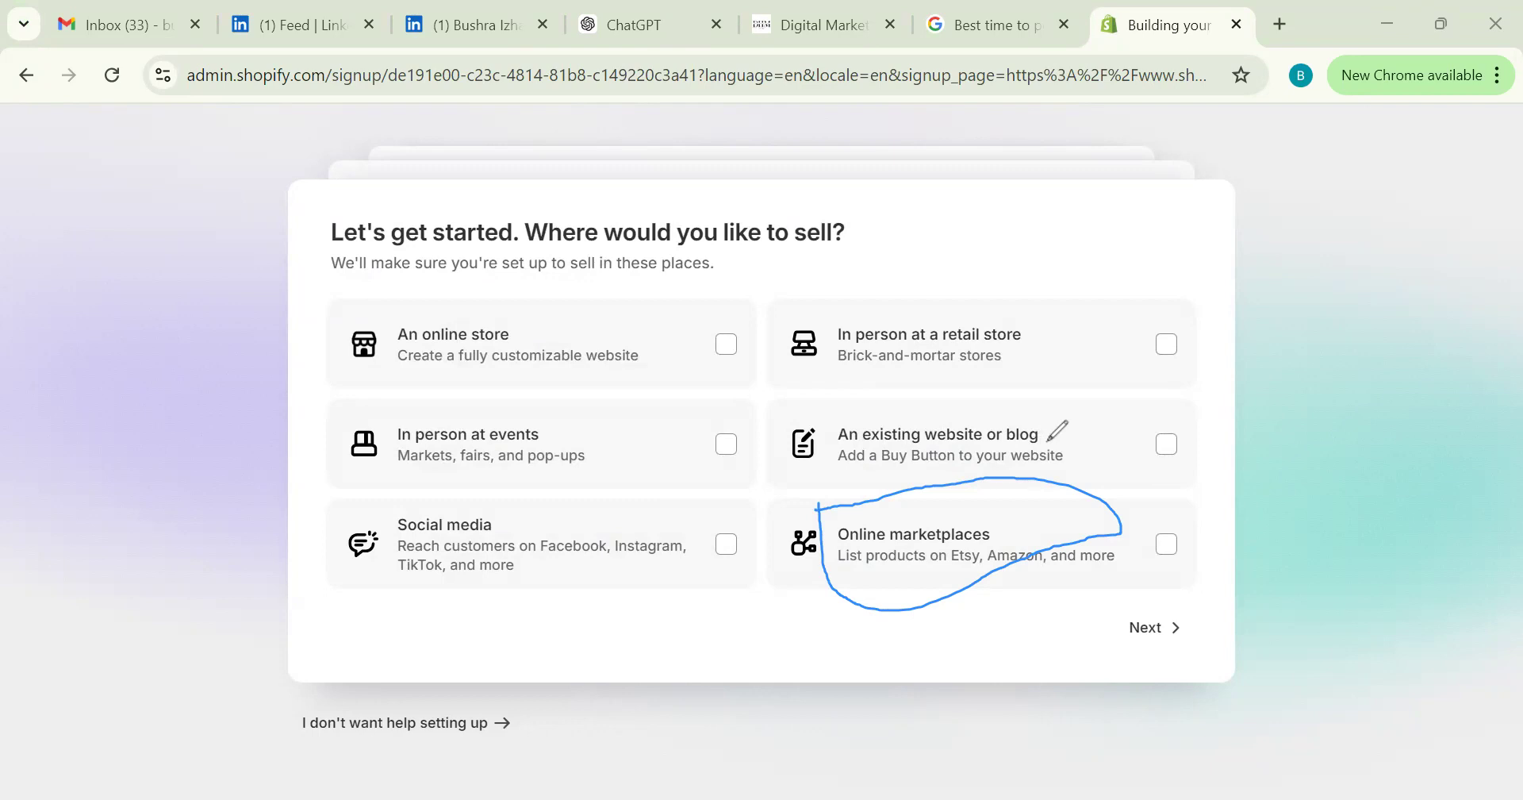
drag(1049, 440, 1116, 391)
drag(1086, 448, 1156, 391)
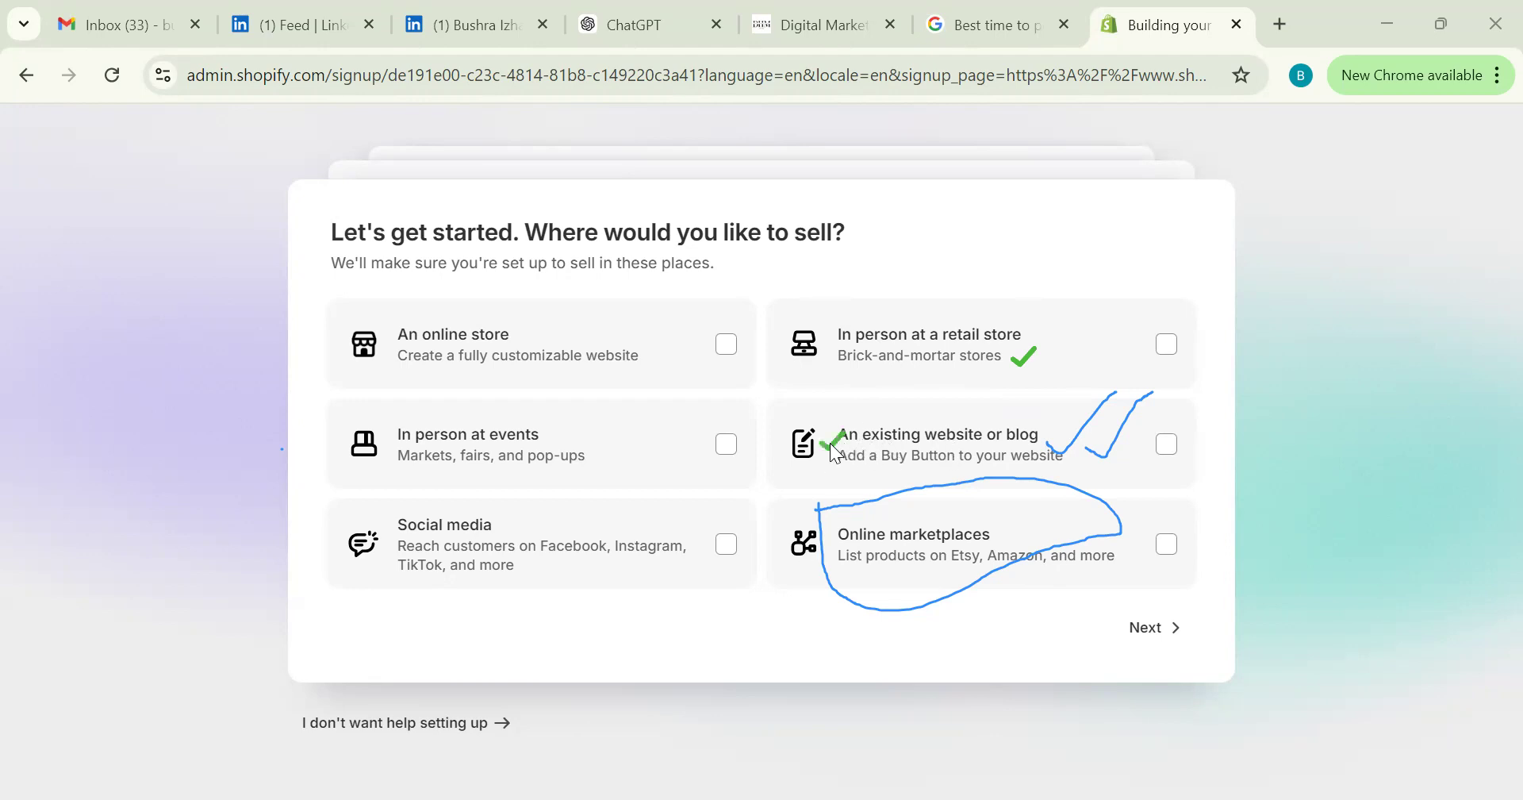
click(387, 523)
click(394, 442)
click(401, 347)
- Choose An online store as the place to sell and I'm just starting as the business description
click(732, 352)
click(734, 362)
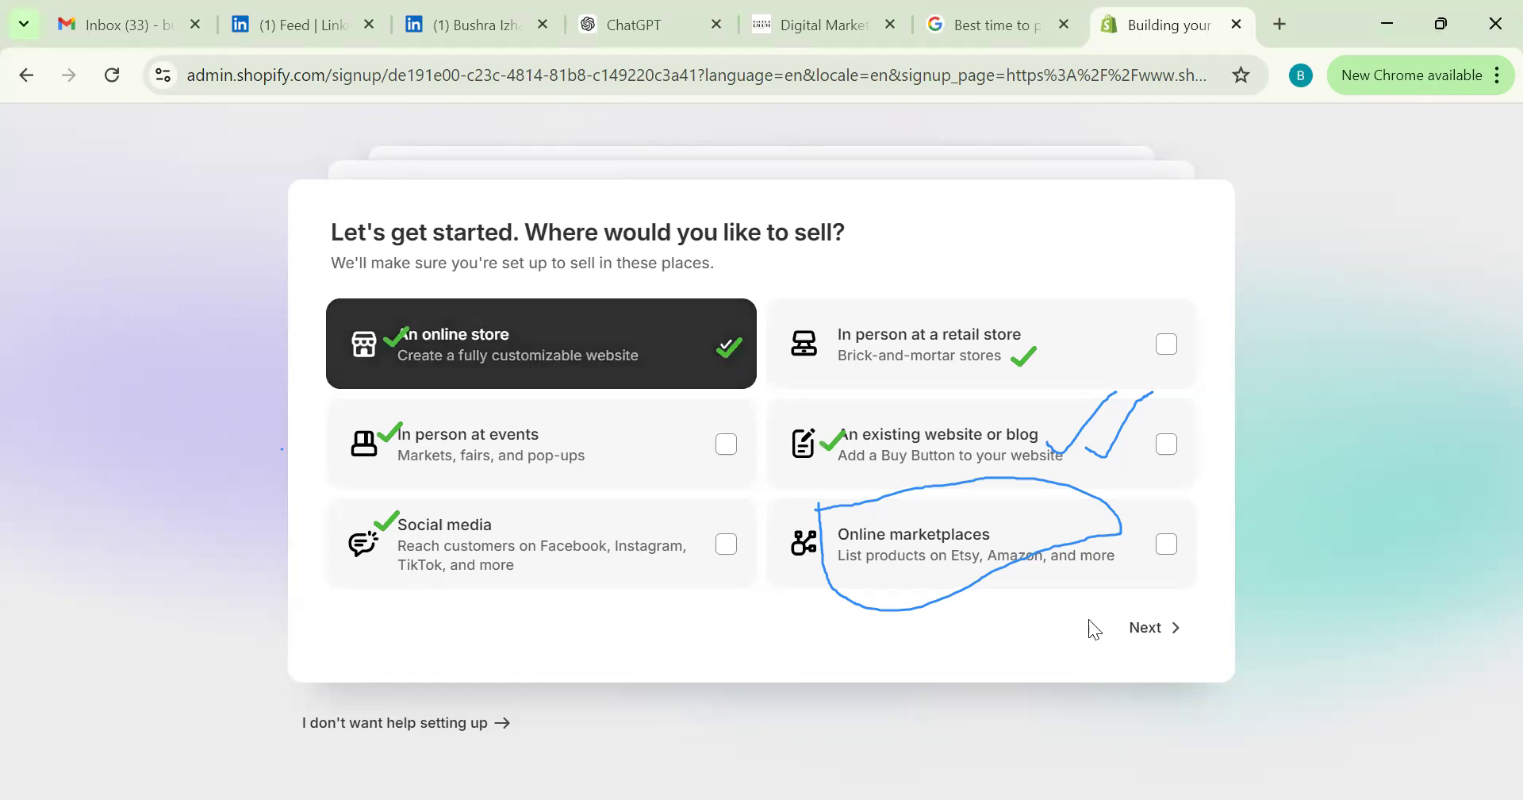
click(1152, 628)
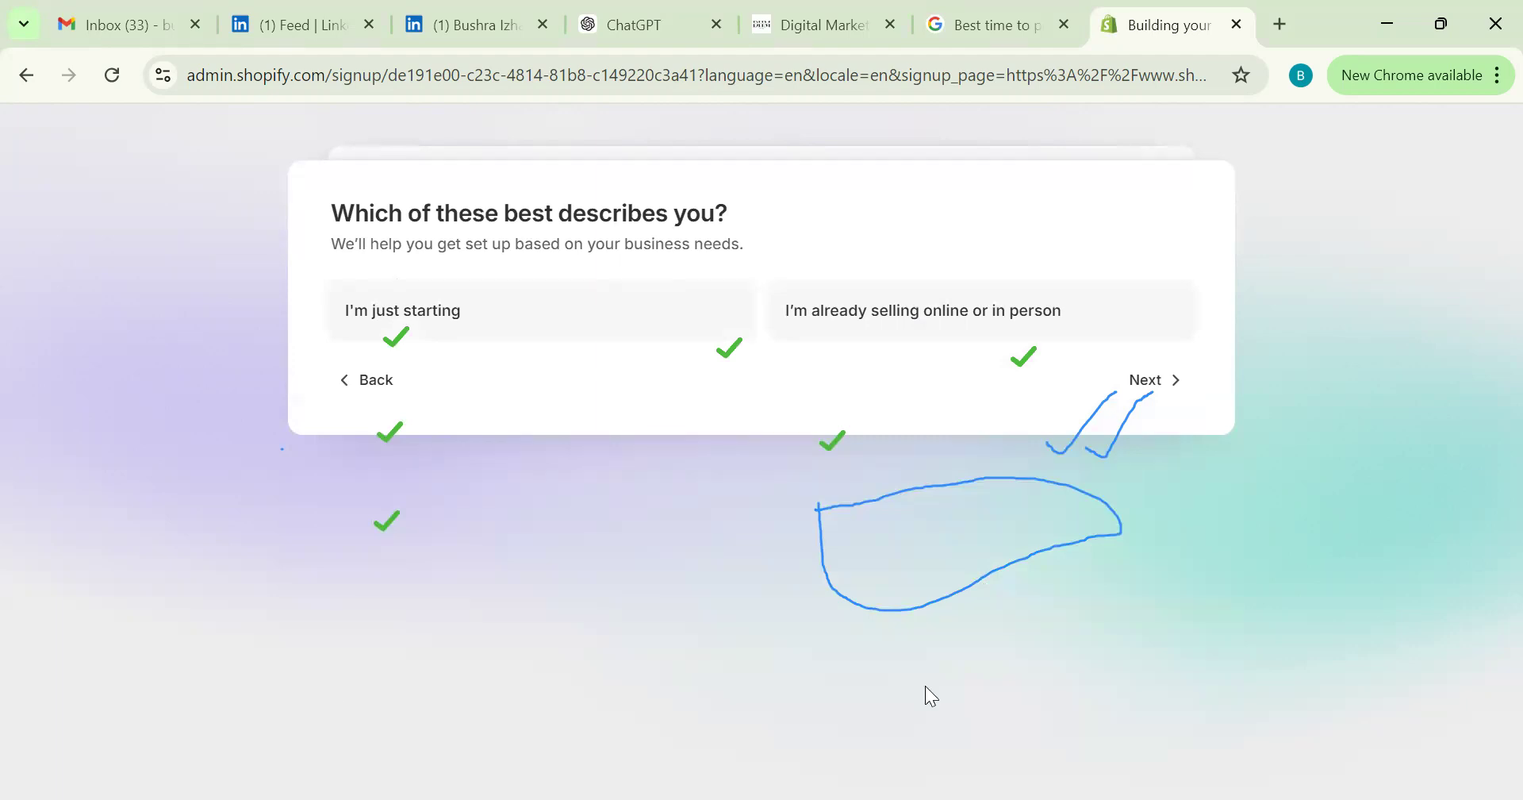
mouse_move(342, 349)
mouse_down()
mouse_move(375, 477)
mouse_move(669, 288)
mouse_move(750, 355)
mouse_move(881, 402)
mouse_move(809, 499)
mouse_move(966, 548)
mouse_move(1074, 385)
mouse_move(1006, 356)
mouse_move(588, 568)
mouse_up()
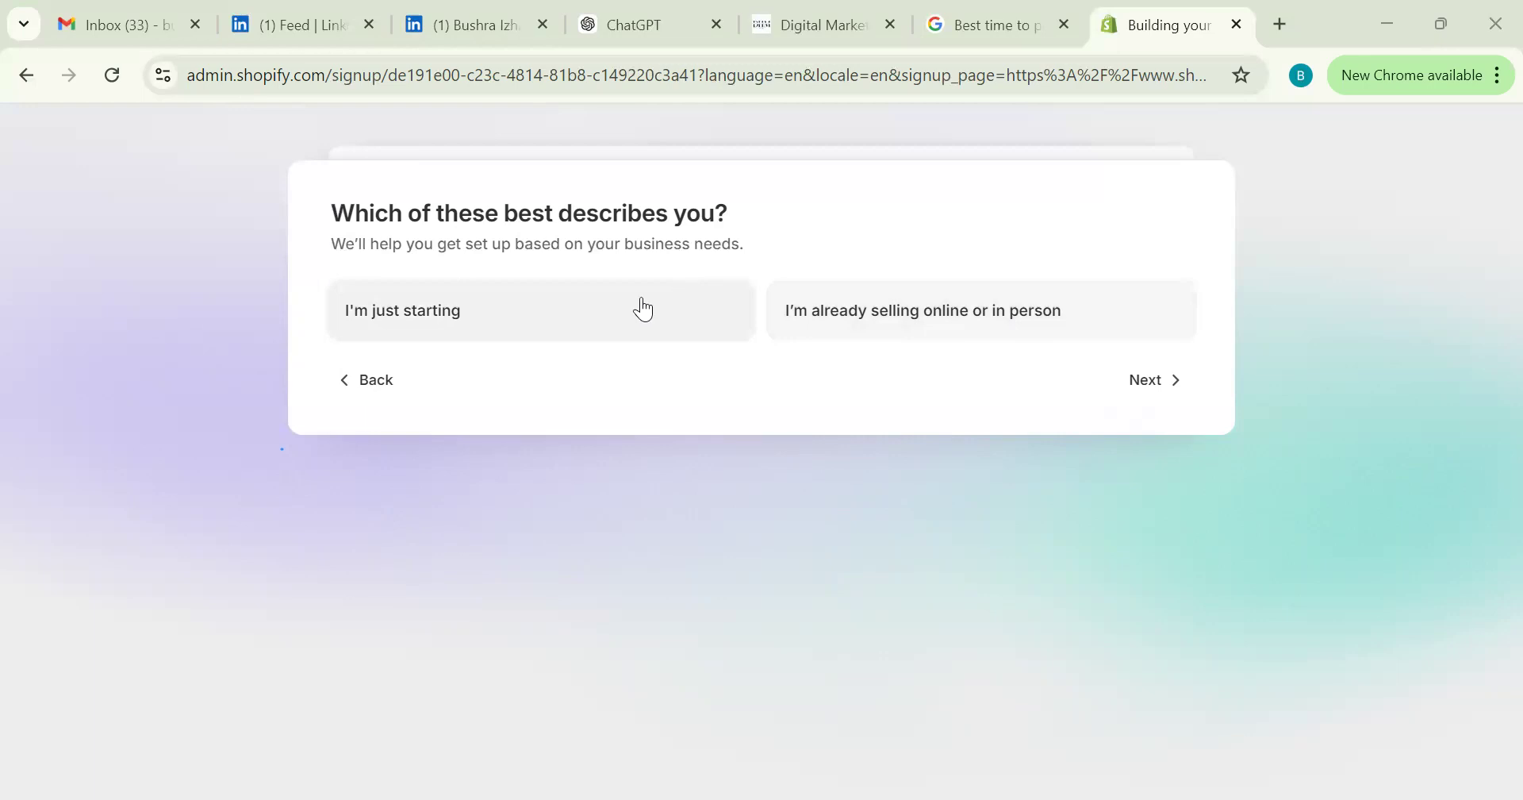
click(623, 314)
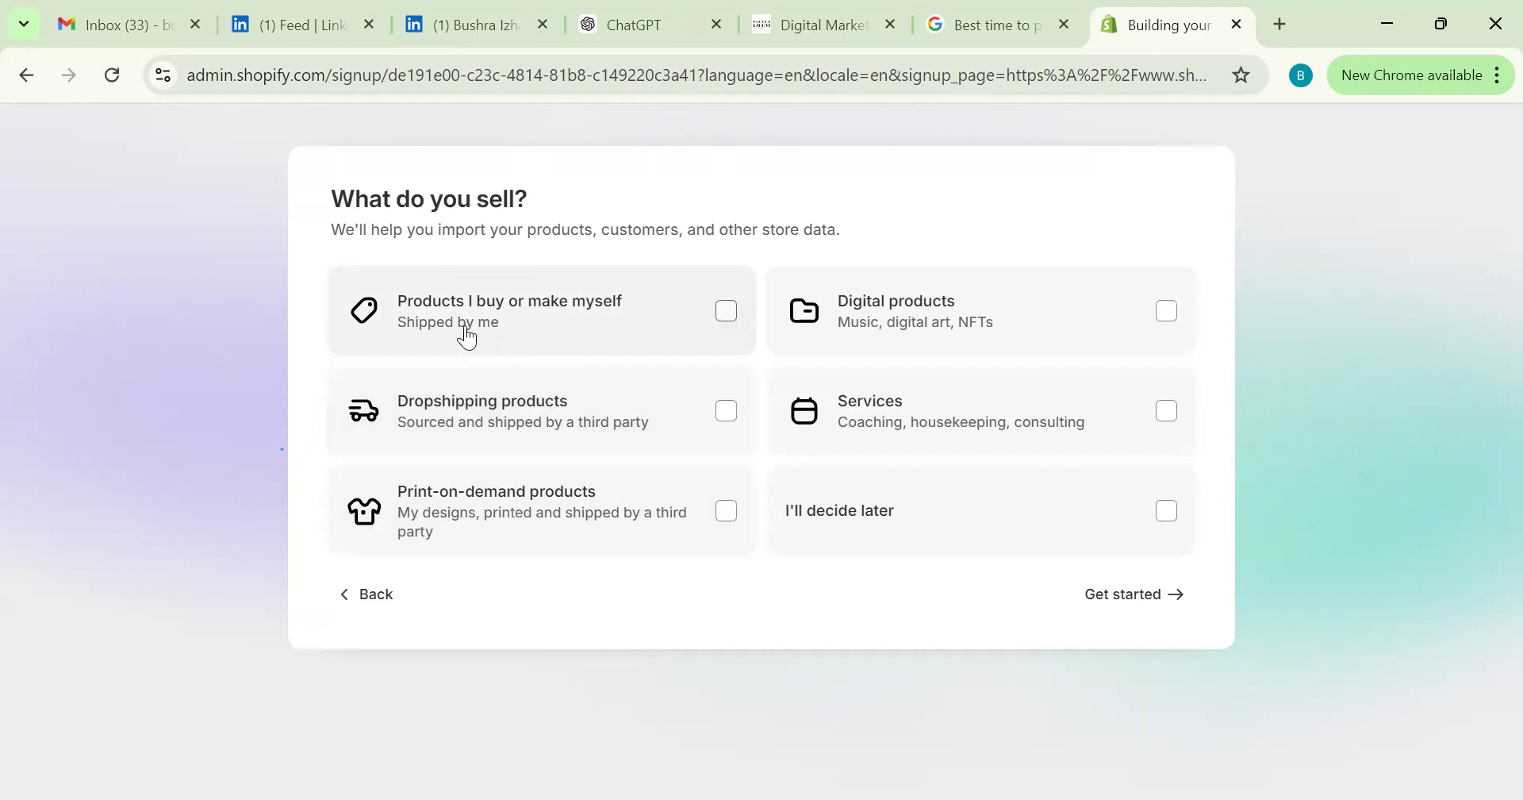
- Choose Products I buy or make myself as what is sold and continue to the plan selection
click(729, 315)
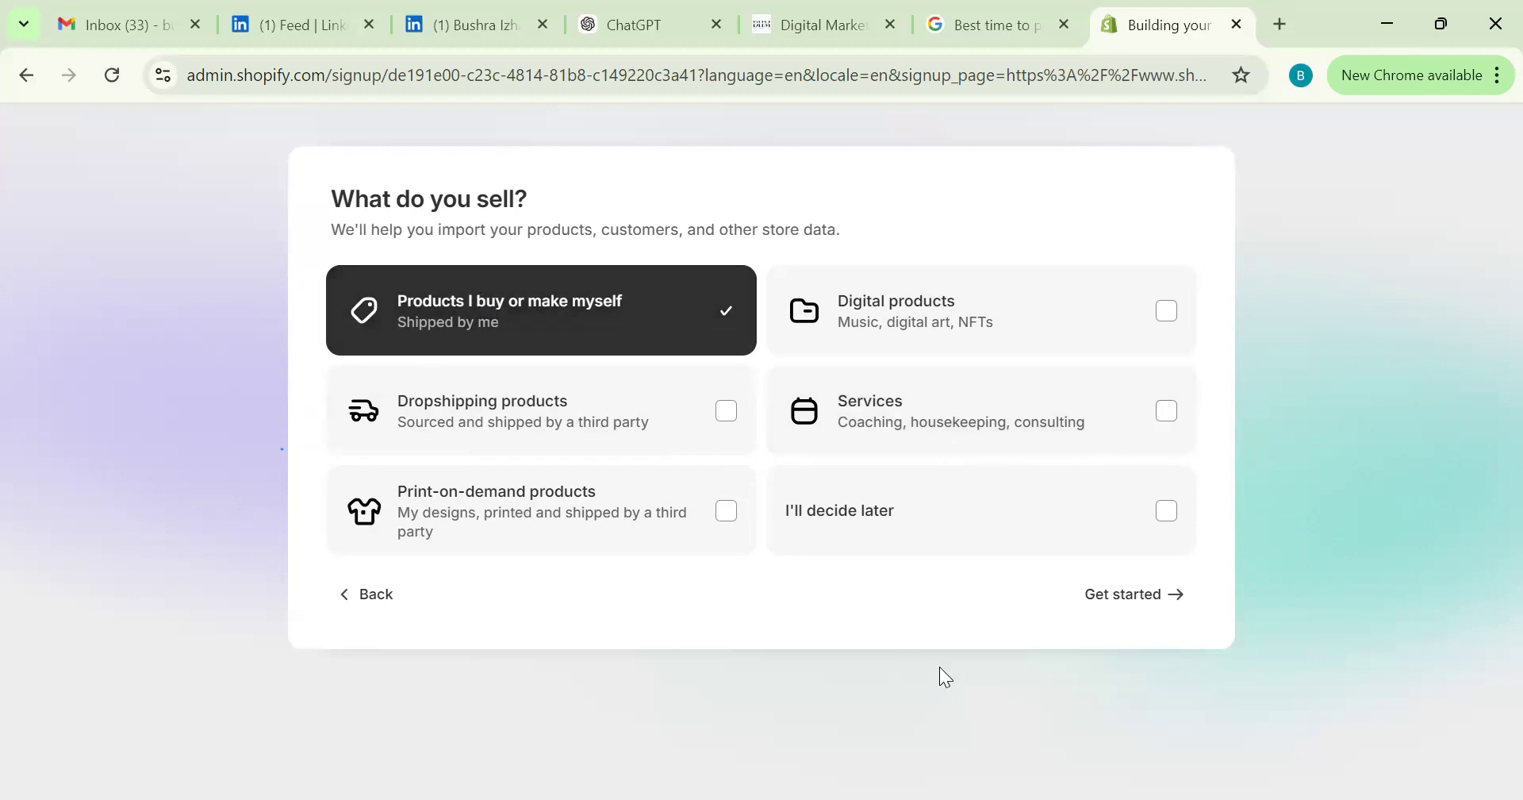
click(1143, 594)
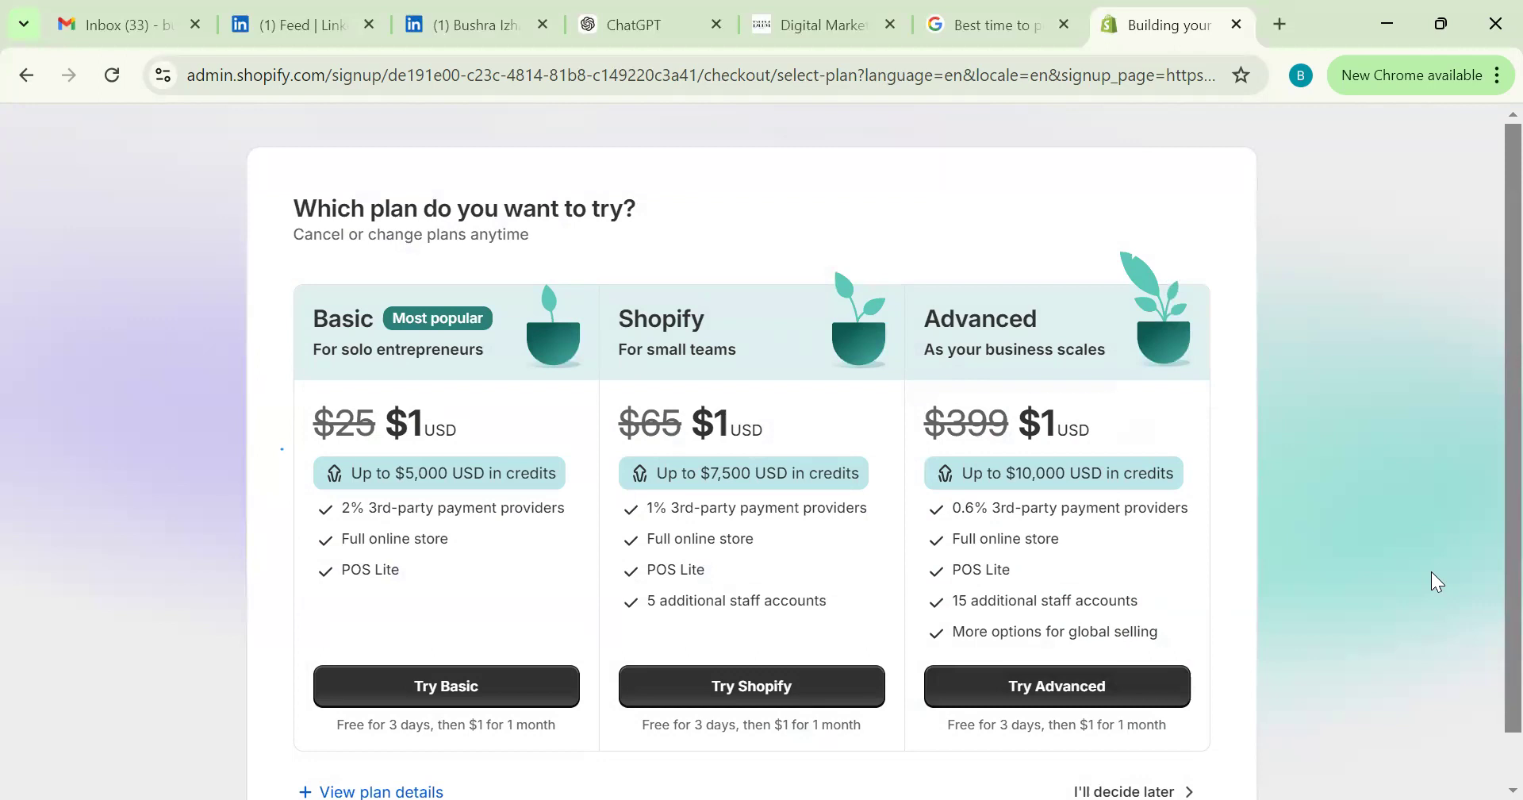
scroll(1492, 566, down, 1)
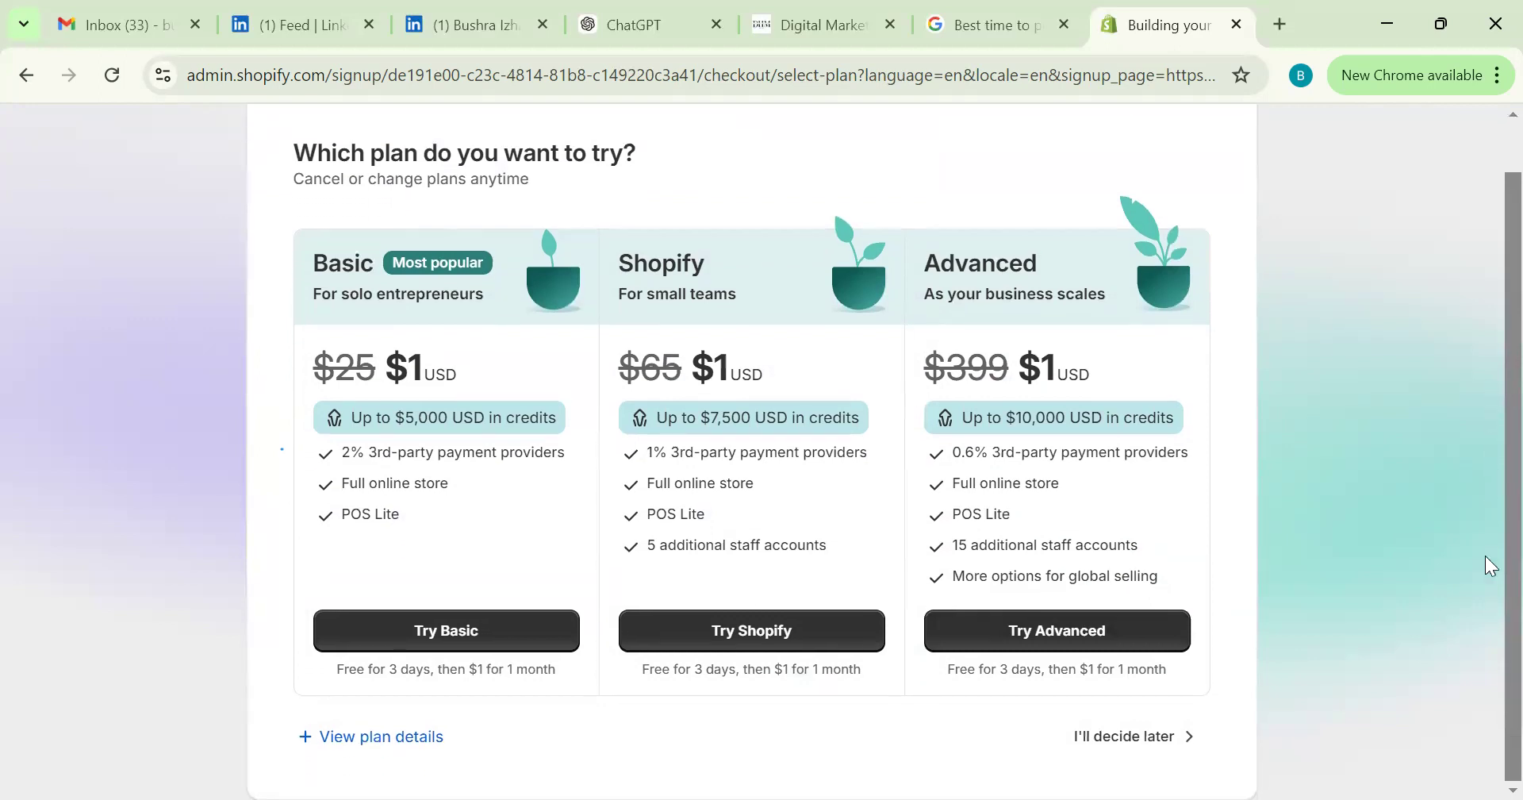
- Try the Basic plan with PayPal as the payment method, and return to the plan selection
click(459, 635)
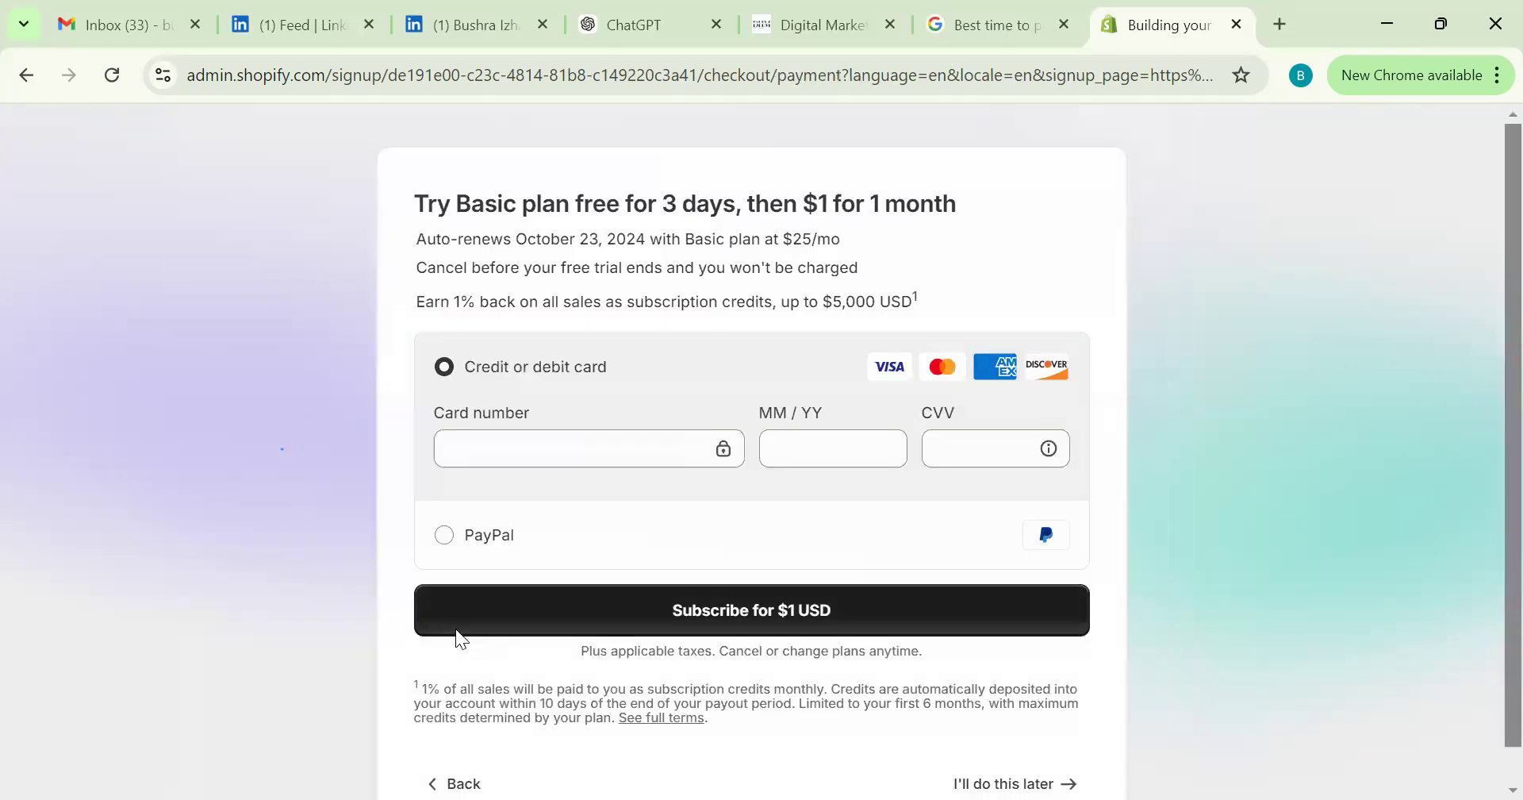
scroll(1486, 585, down, 3)
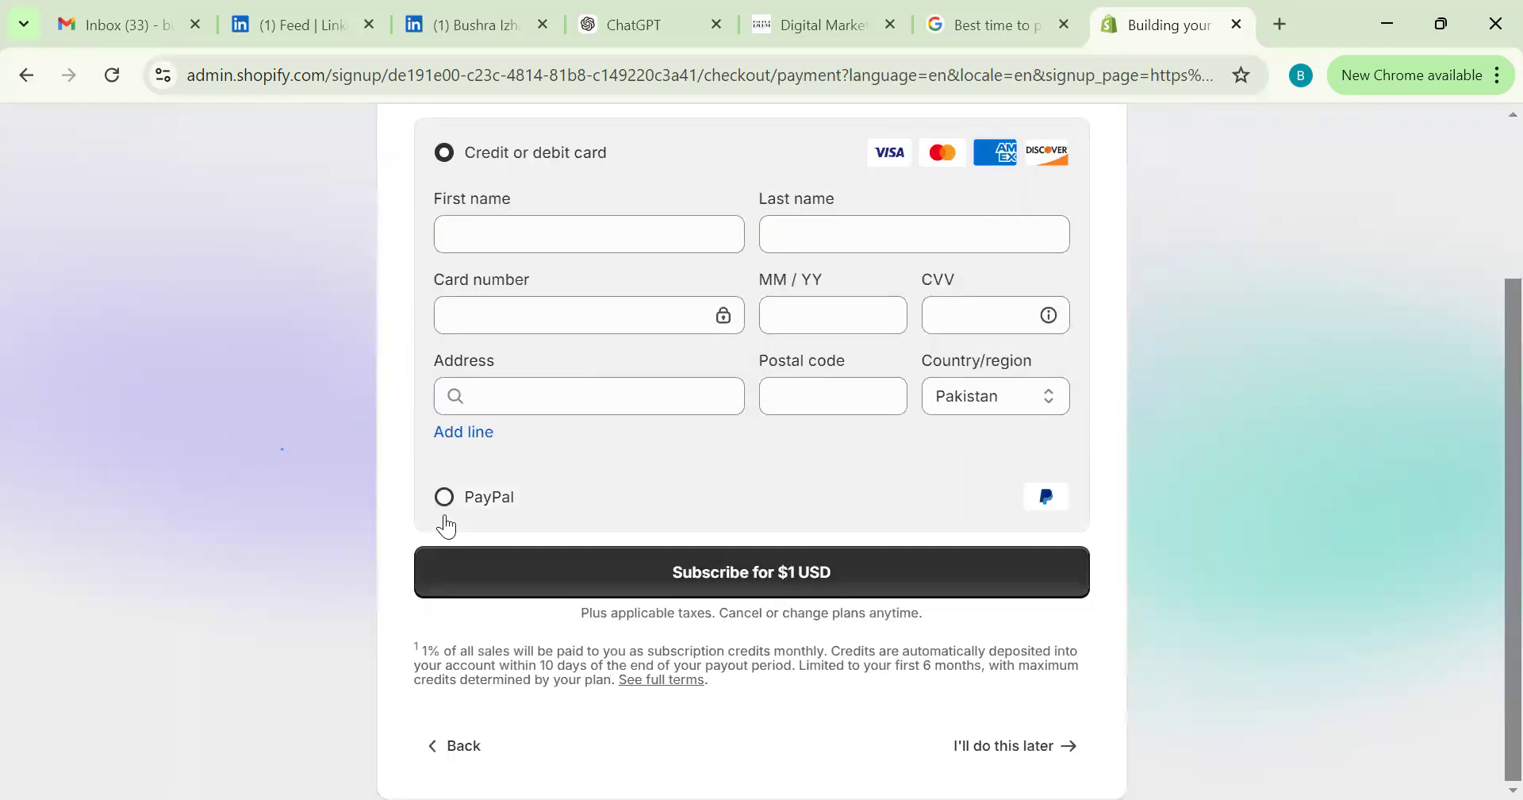
click(447, 525)
scroll(1486, 153, up, 1)
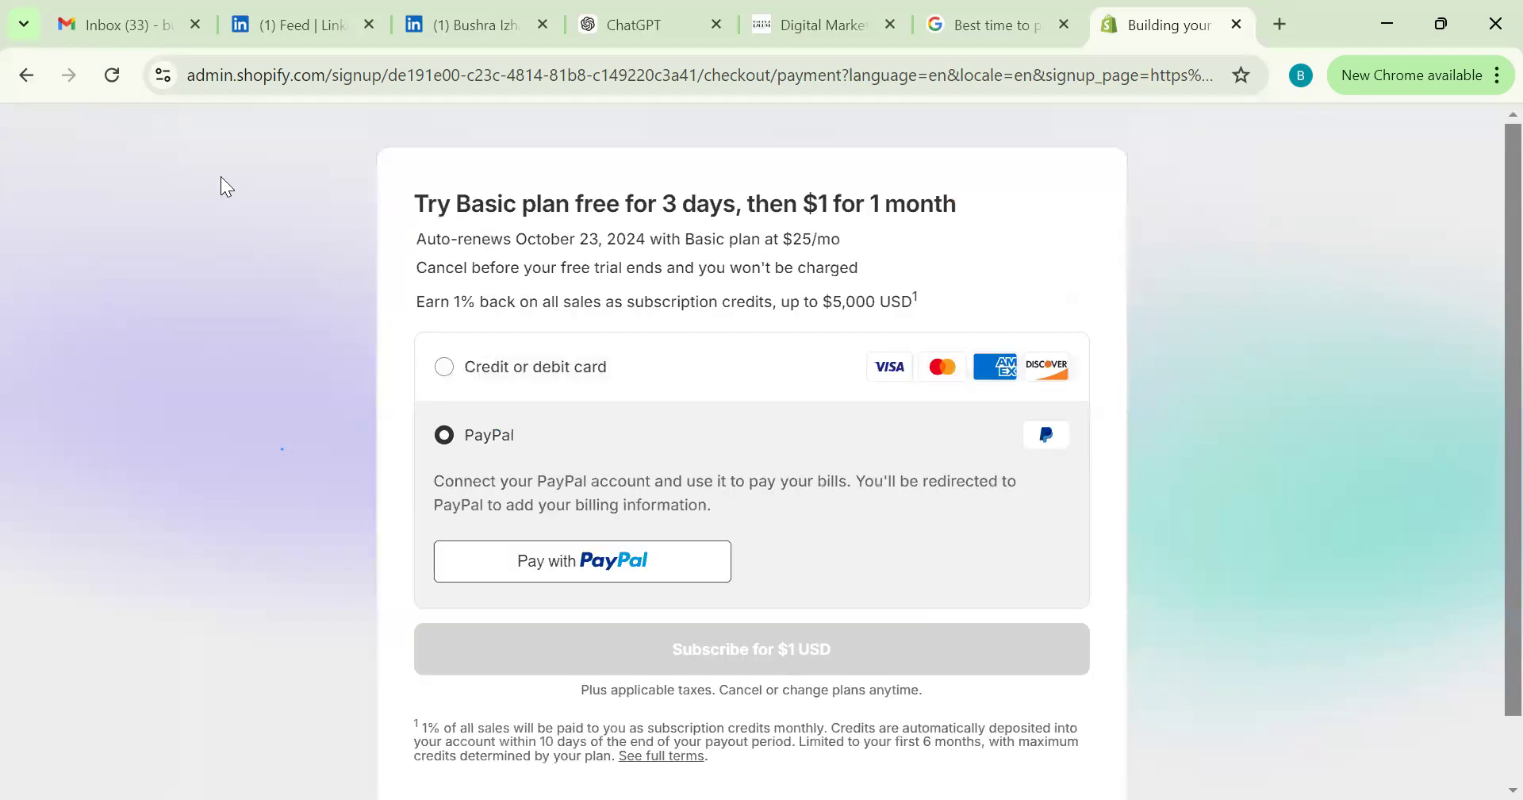
click(26, 75)
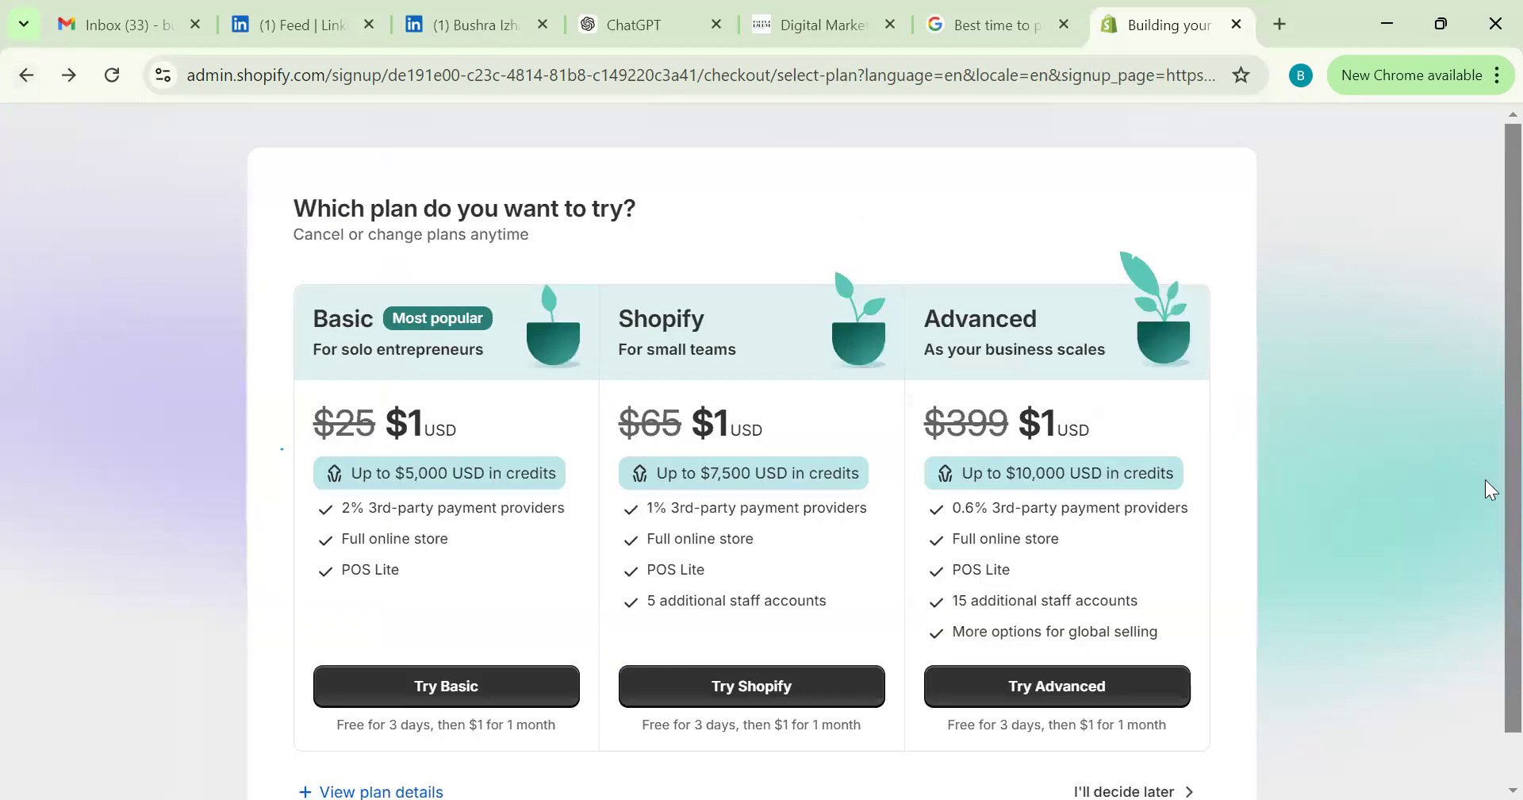
- Postpone the plan choice and clear the trial reminder and plan offer banner from the store's home page
scroll(1488, 548, down, 1)
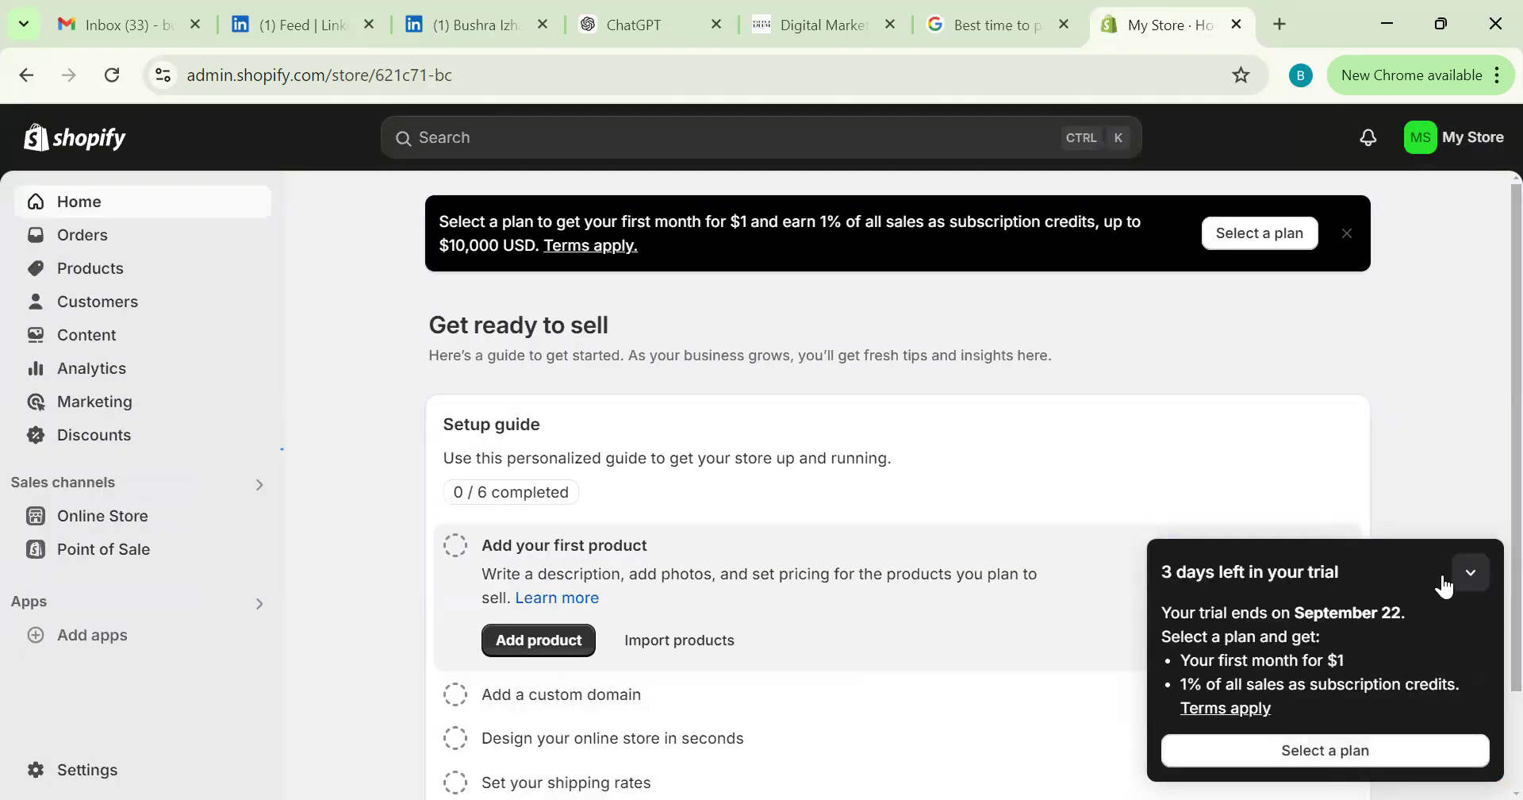
click(1470, 570)
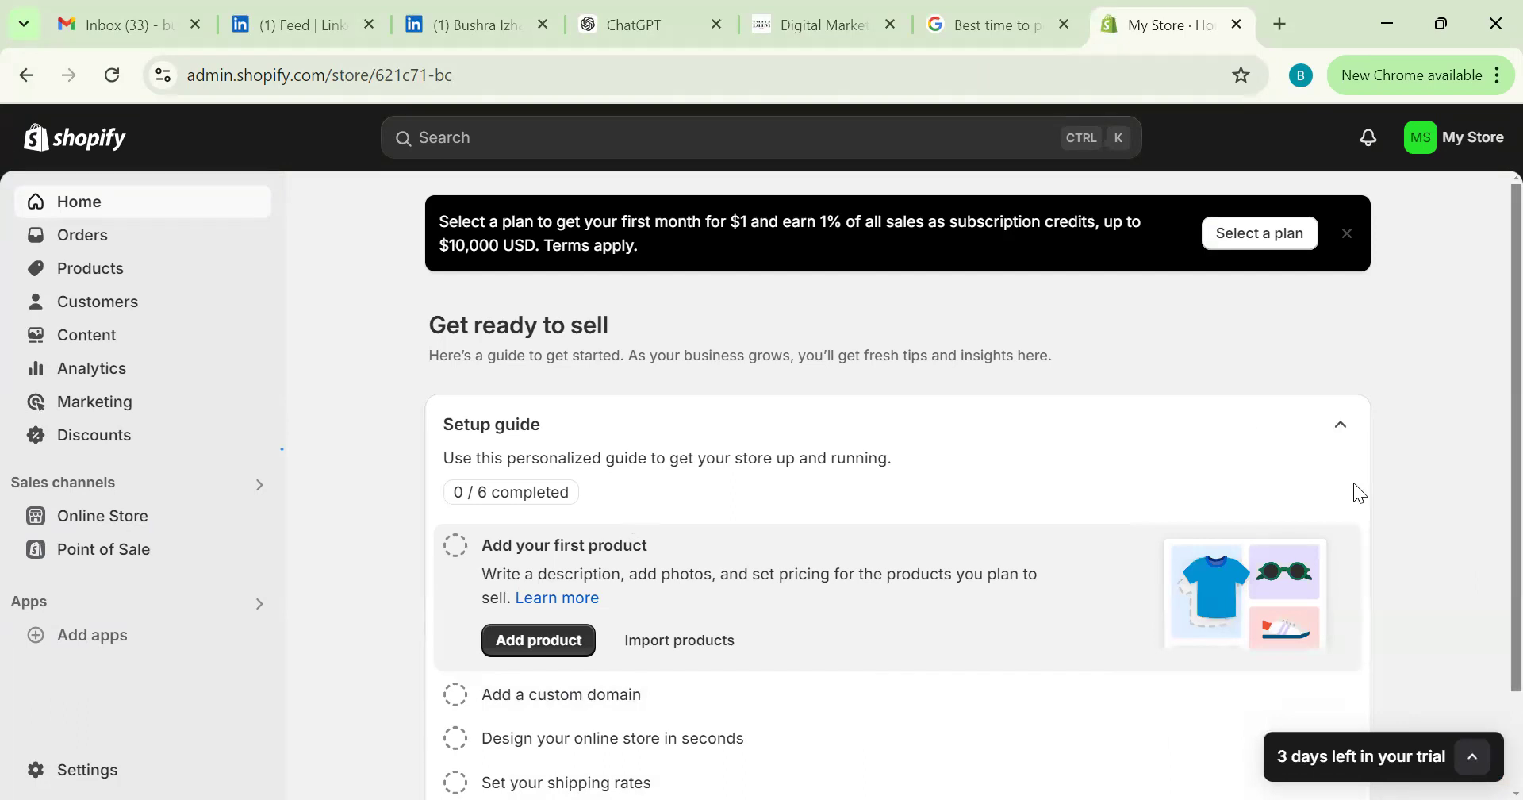
click(1348, 234)
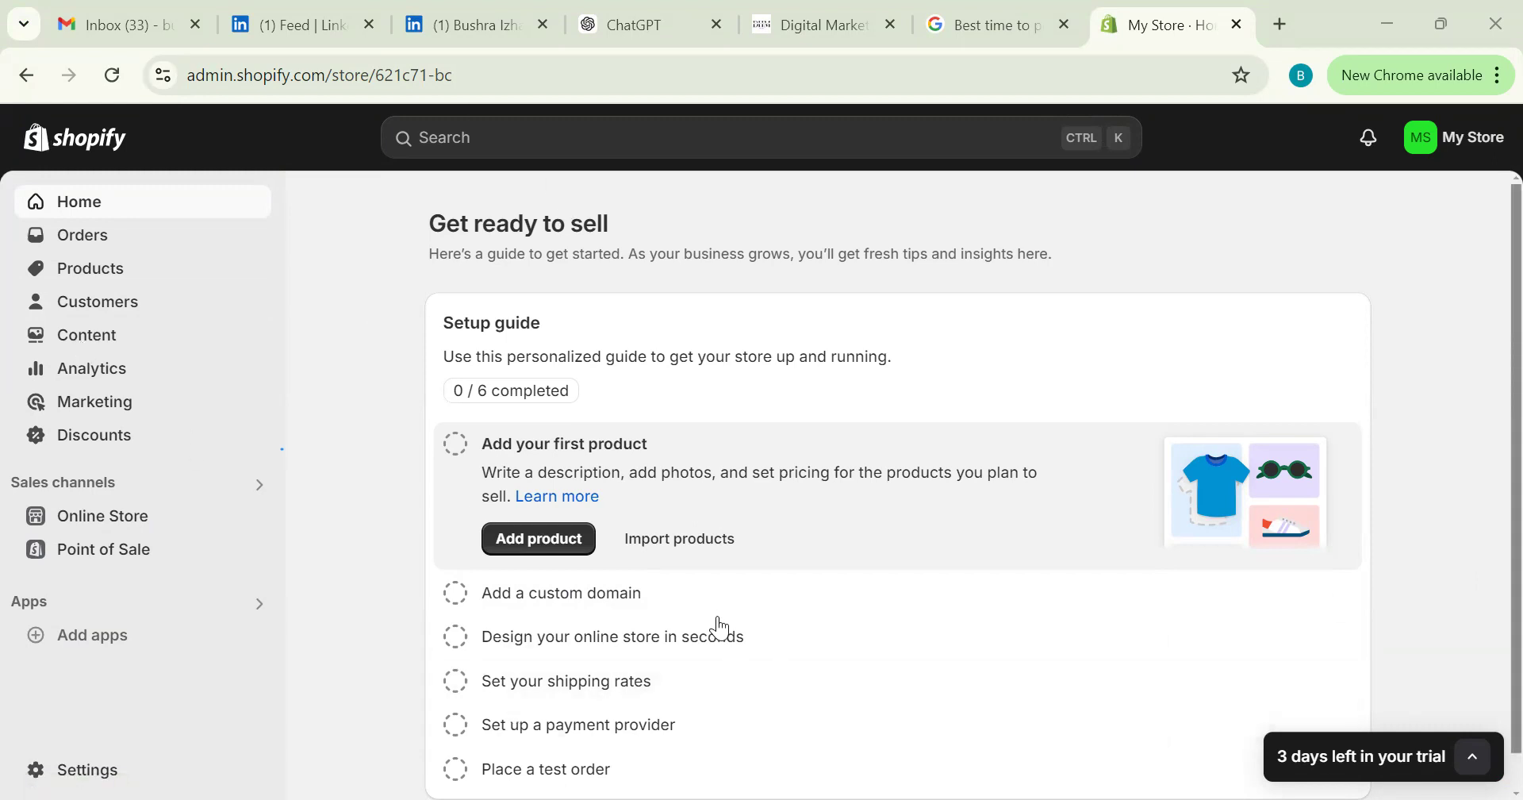
- Open the store's domain settings and examine the form for connecting an existing domain
click(37, 772)
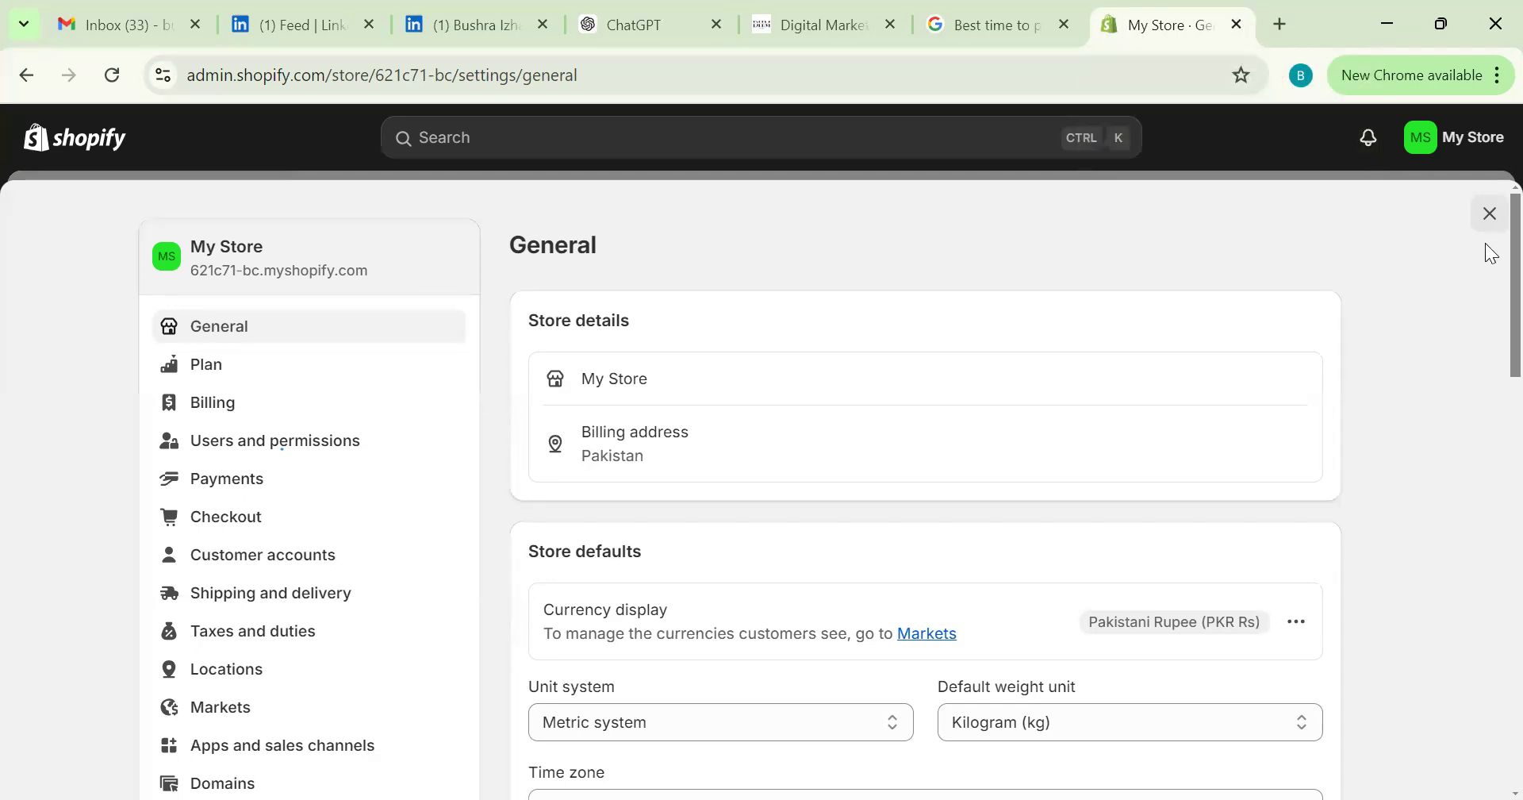
scroll(1491, 266, down, 1)
scroll(1488, 292, down, 1)
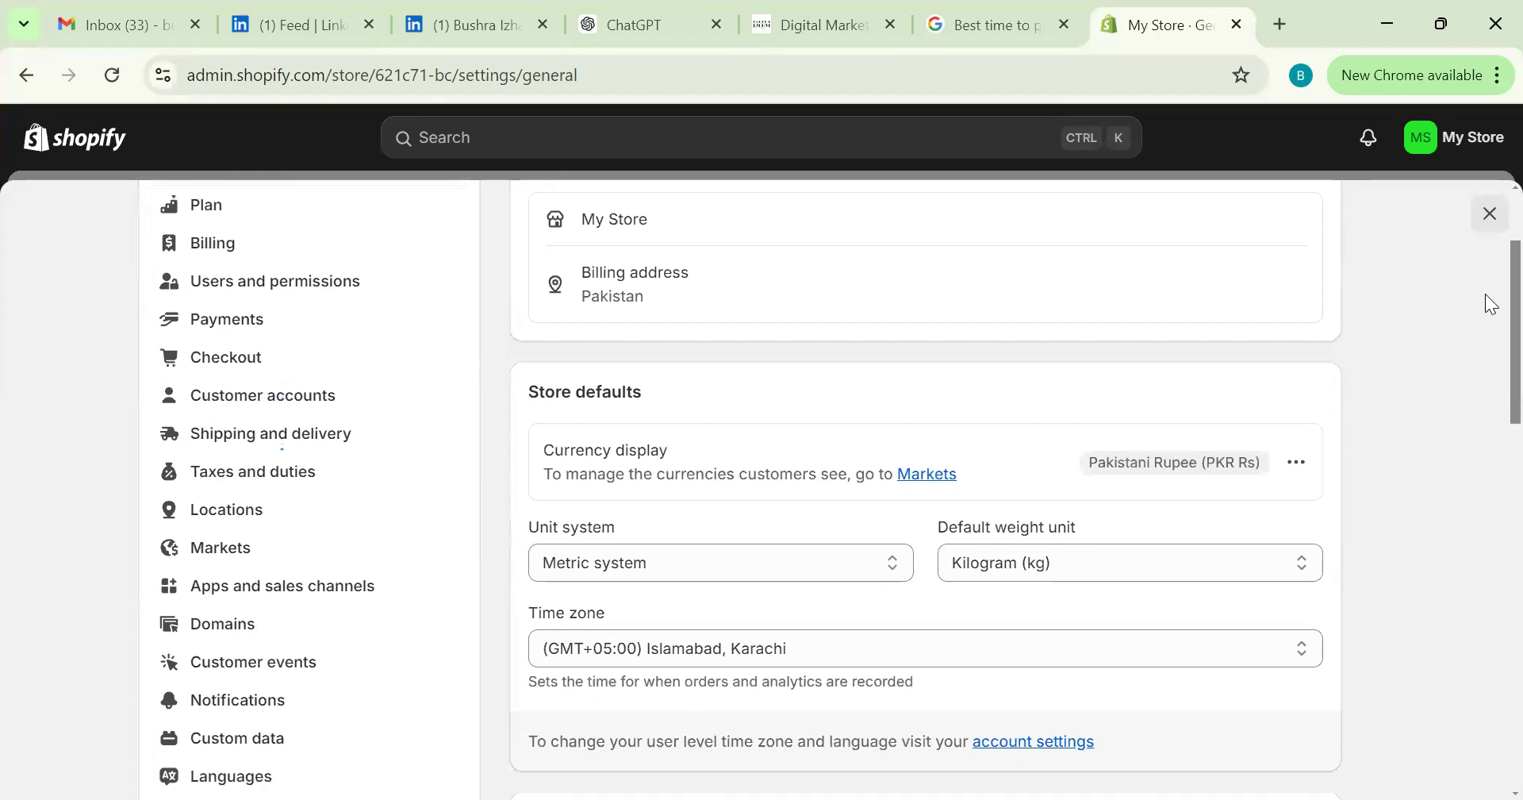
click(273, 620)
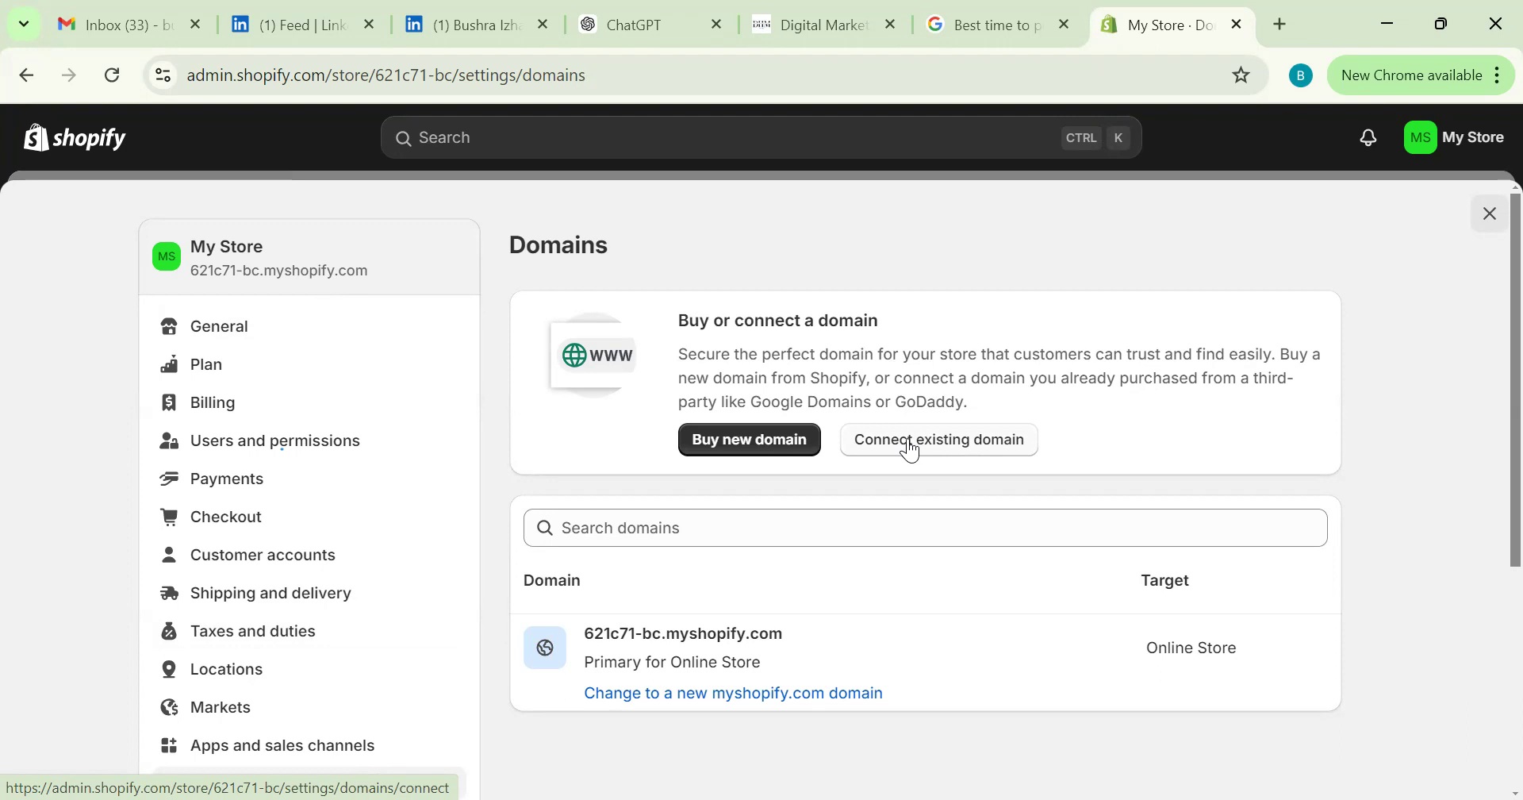
click(910, 441)
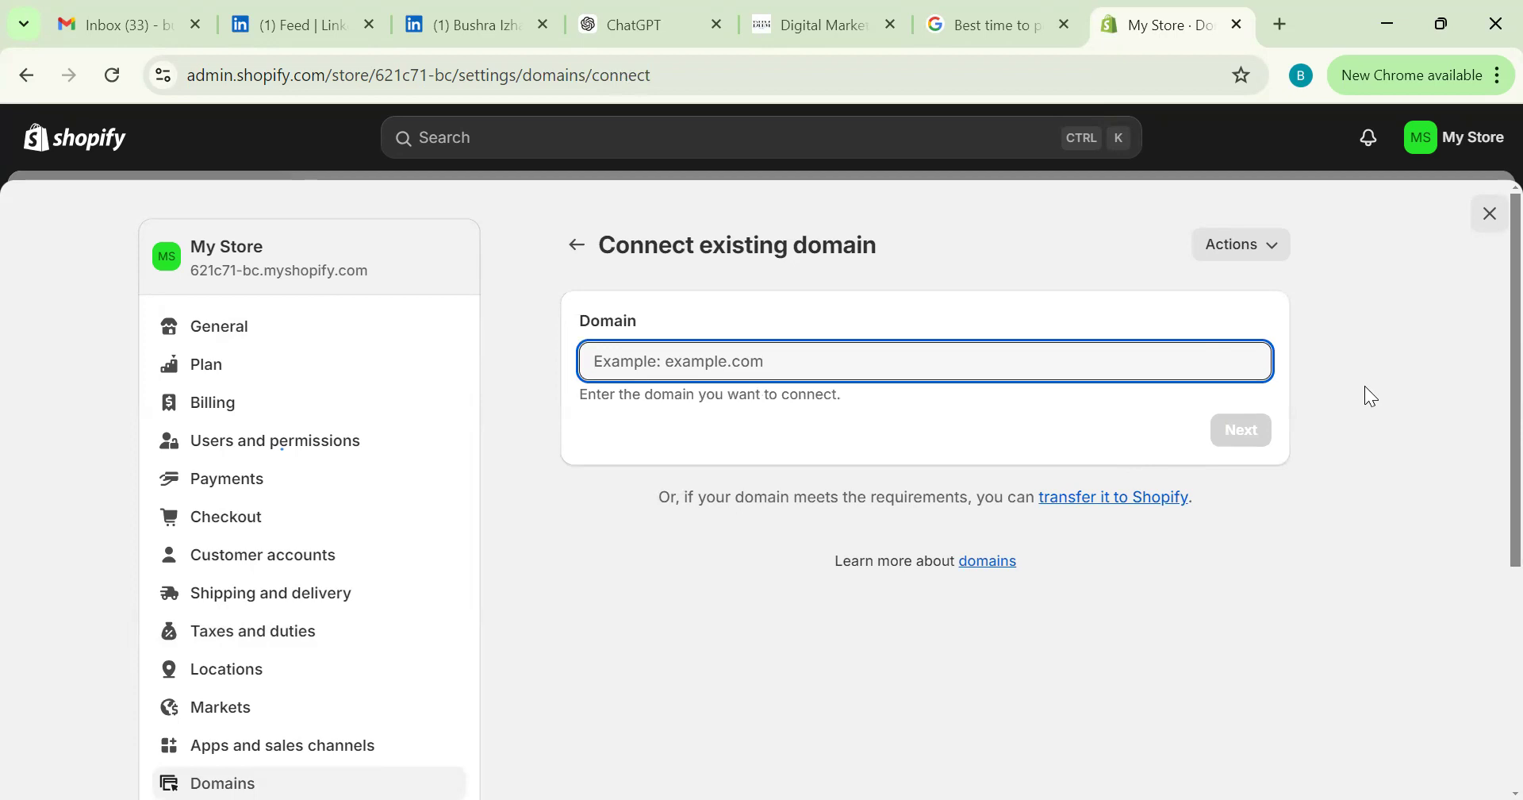
scroll(1490, 341, down, 3)
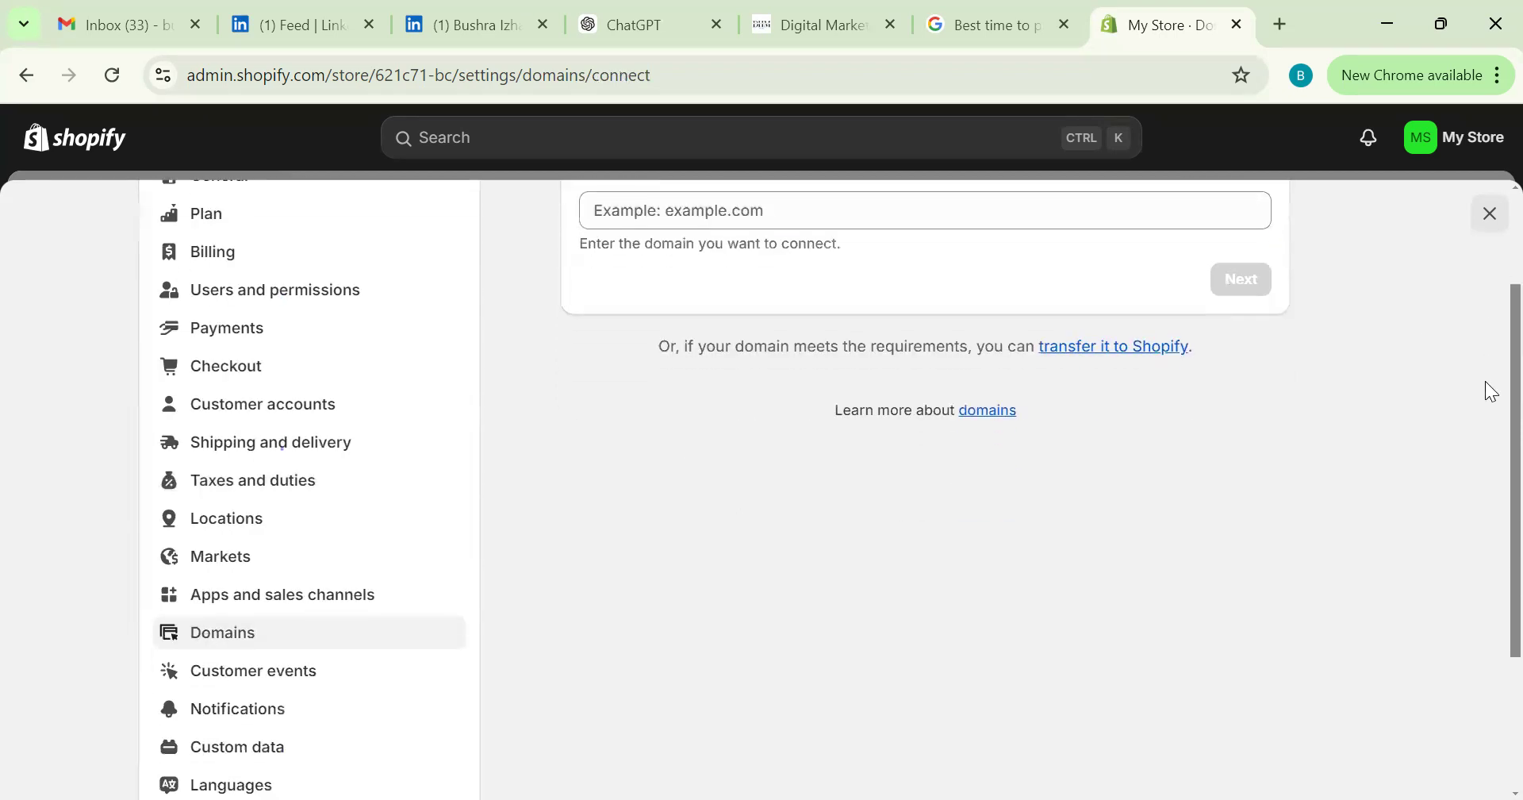
scroll(1492, 458, down, 2)
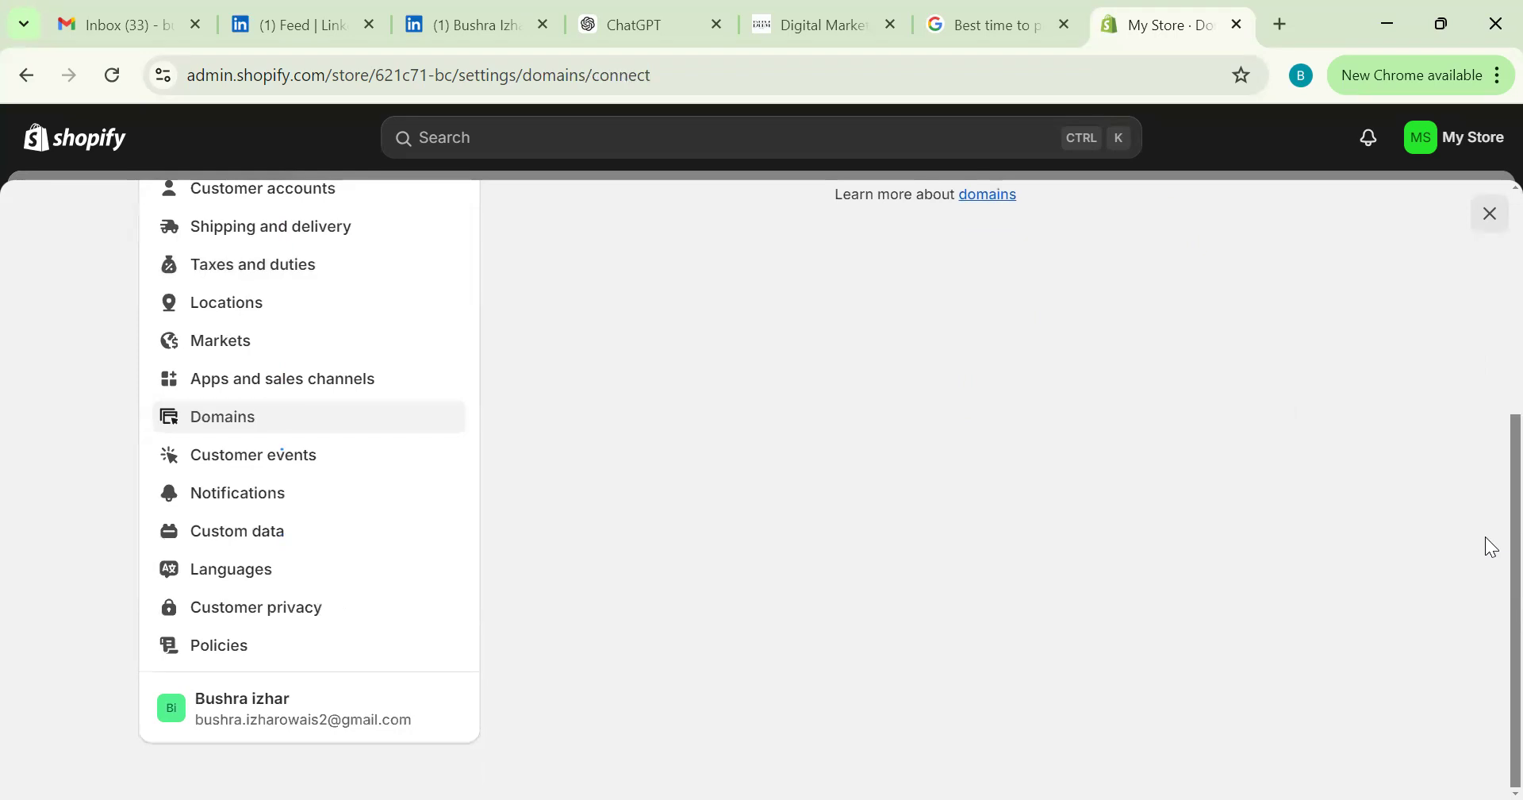
scroll(1486, 476, up, 5)
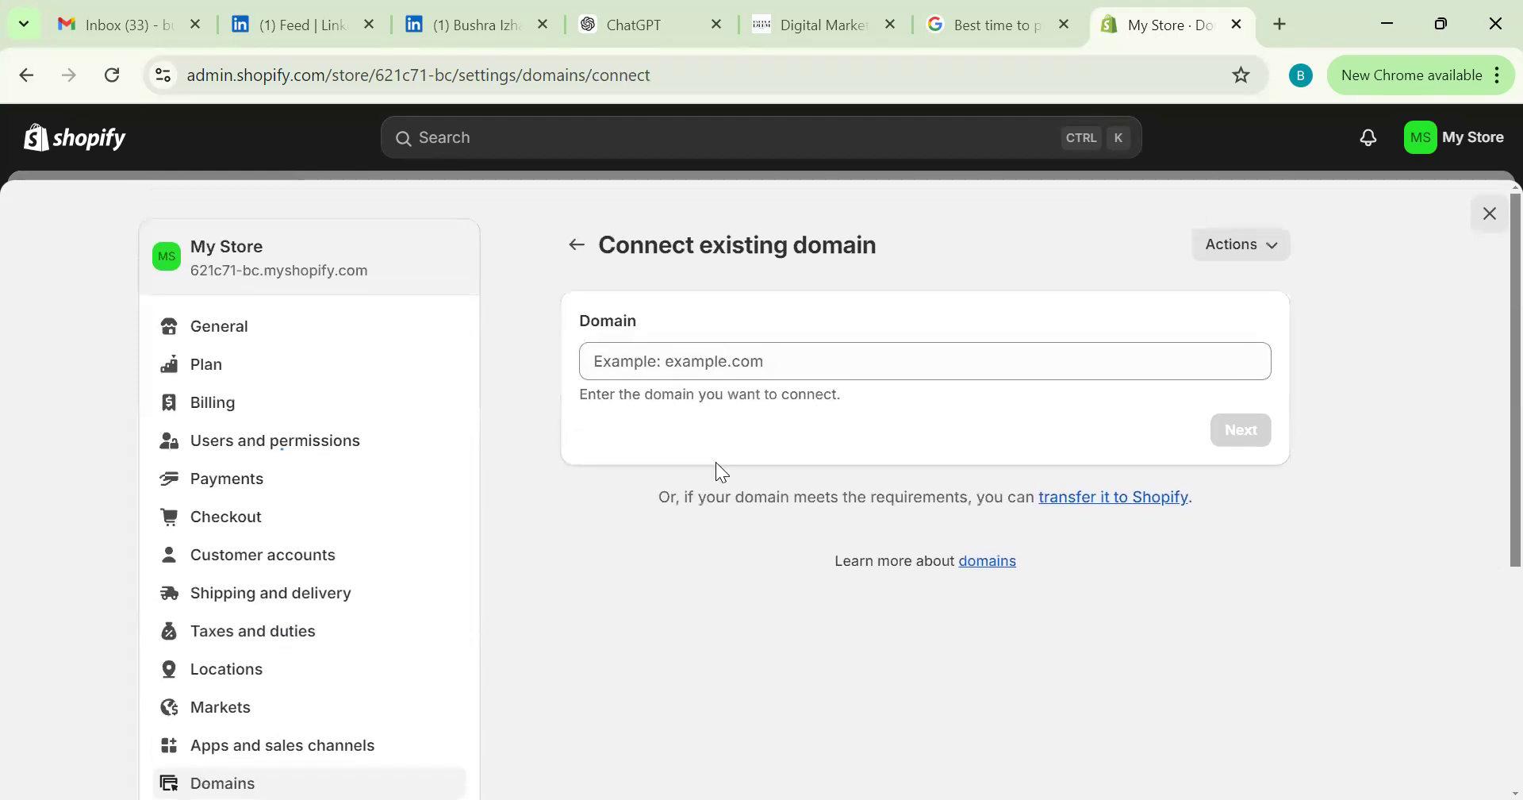
- Review the General settings, from store details and defaults to order ID, order processing and brand assets
click(230, 328)
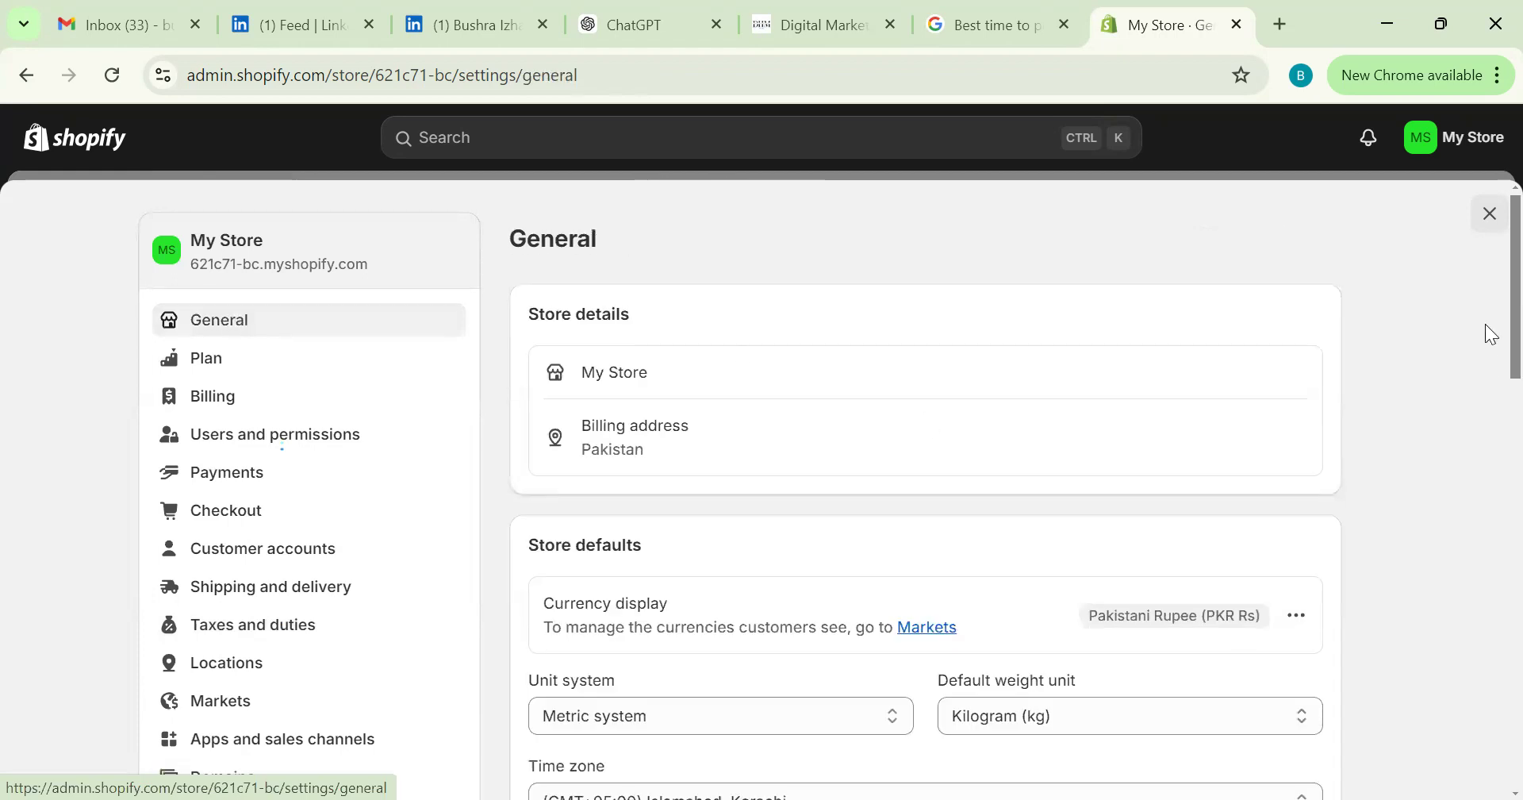
scroll(1490, 349, down, 6)
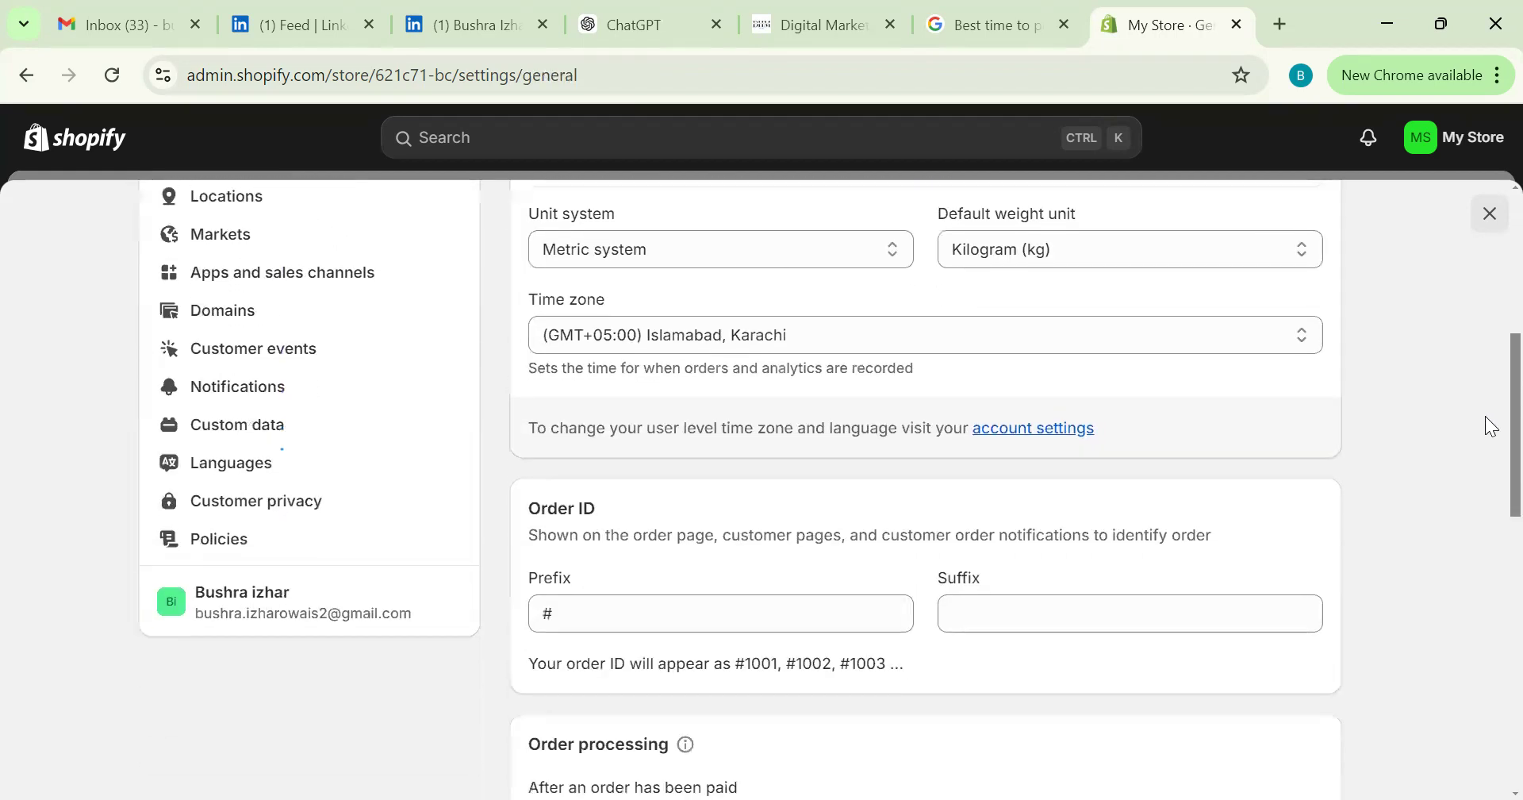
scroll(1491, 426, down, 2)
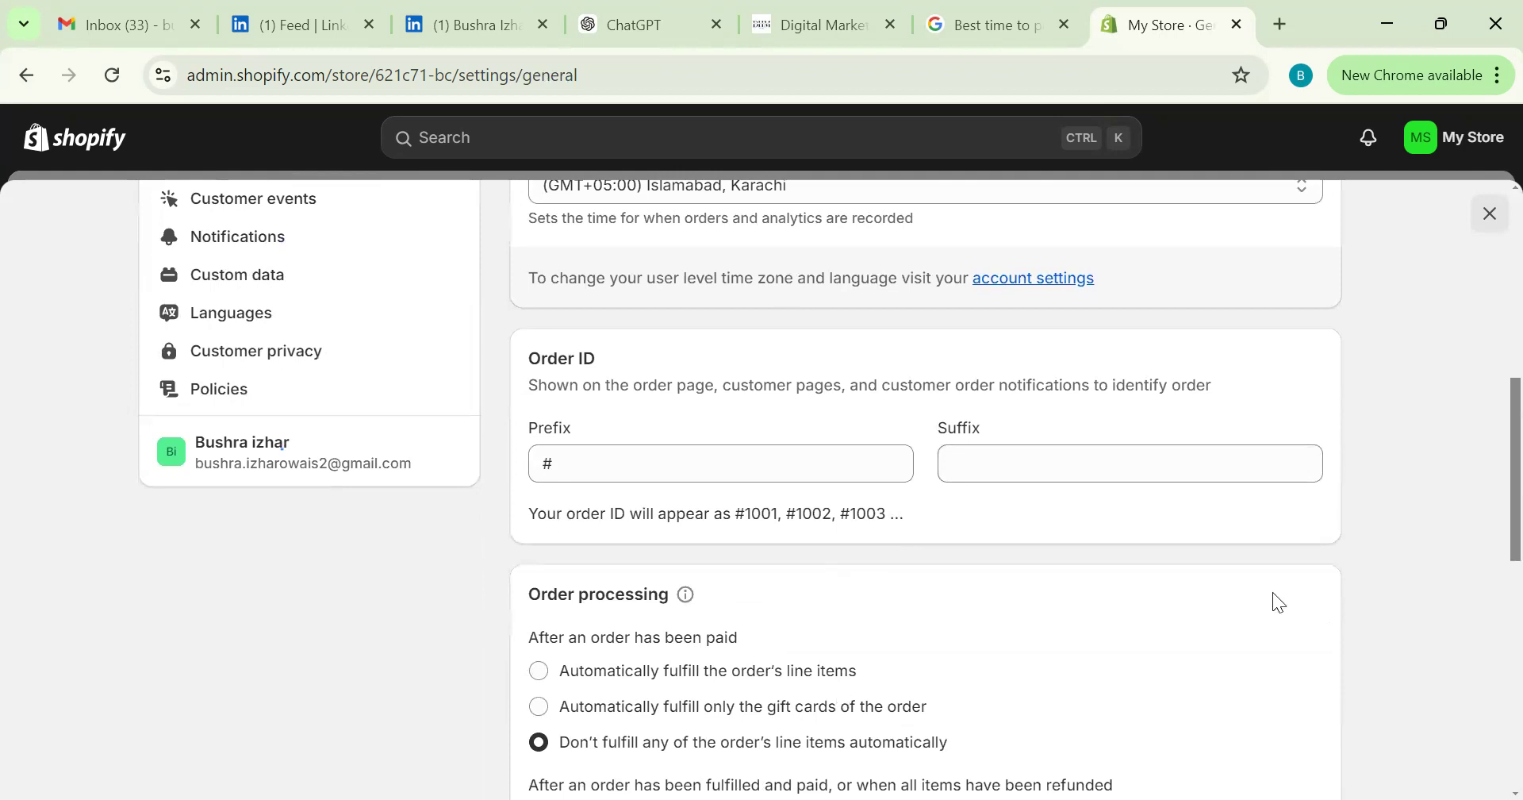
scroll(1486, 569, down, 4)
drag(1485, 614, 1485, 618)
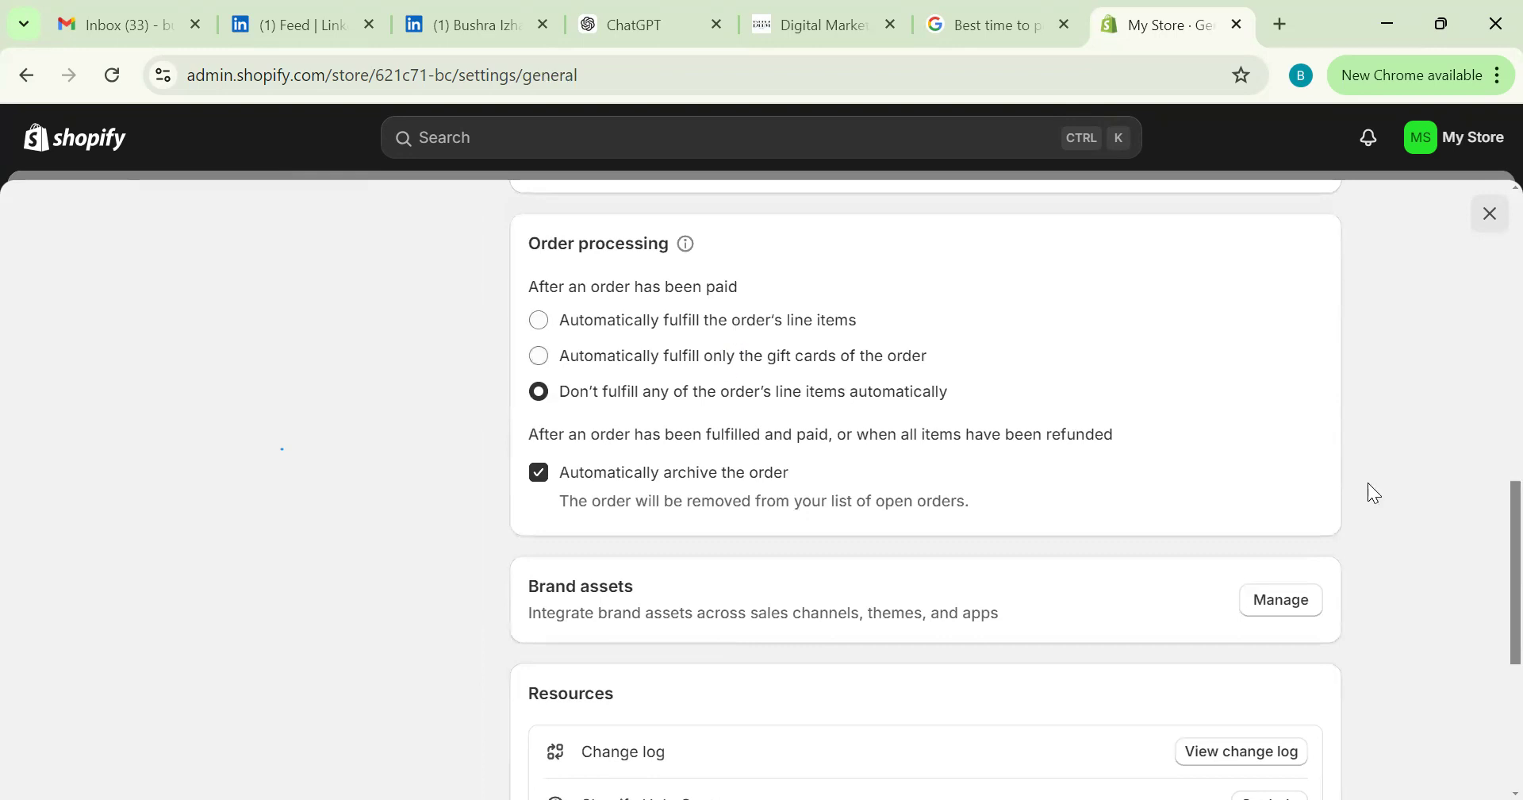
drag(1490, 500, 1486, 204)
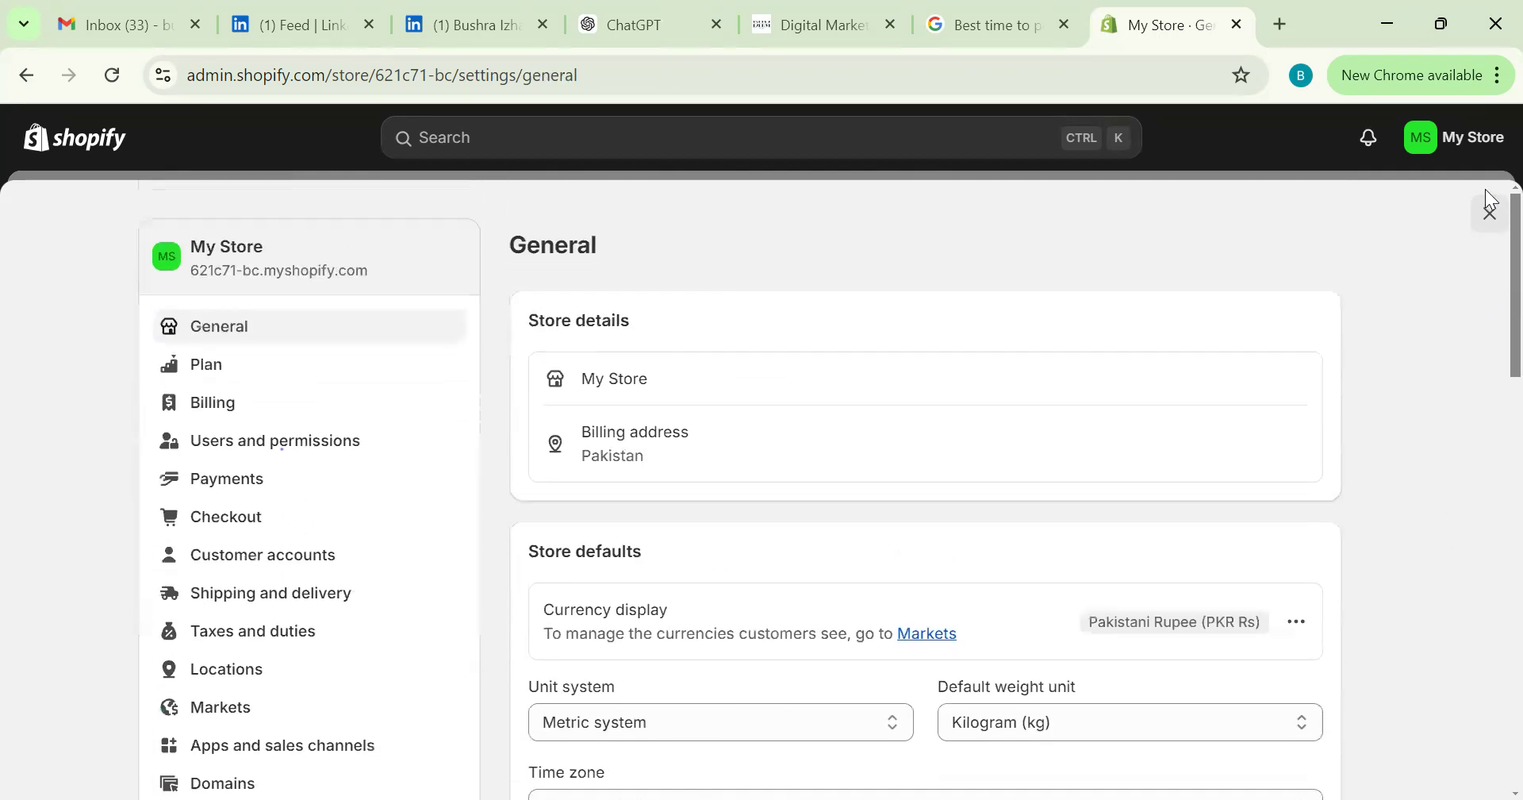
- Try setting payment capture to Manually without the authorization expiry warning, and discard the unsaved changes
click(304, 380)
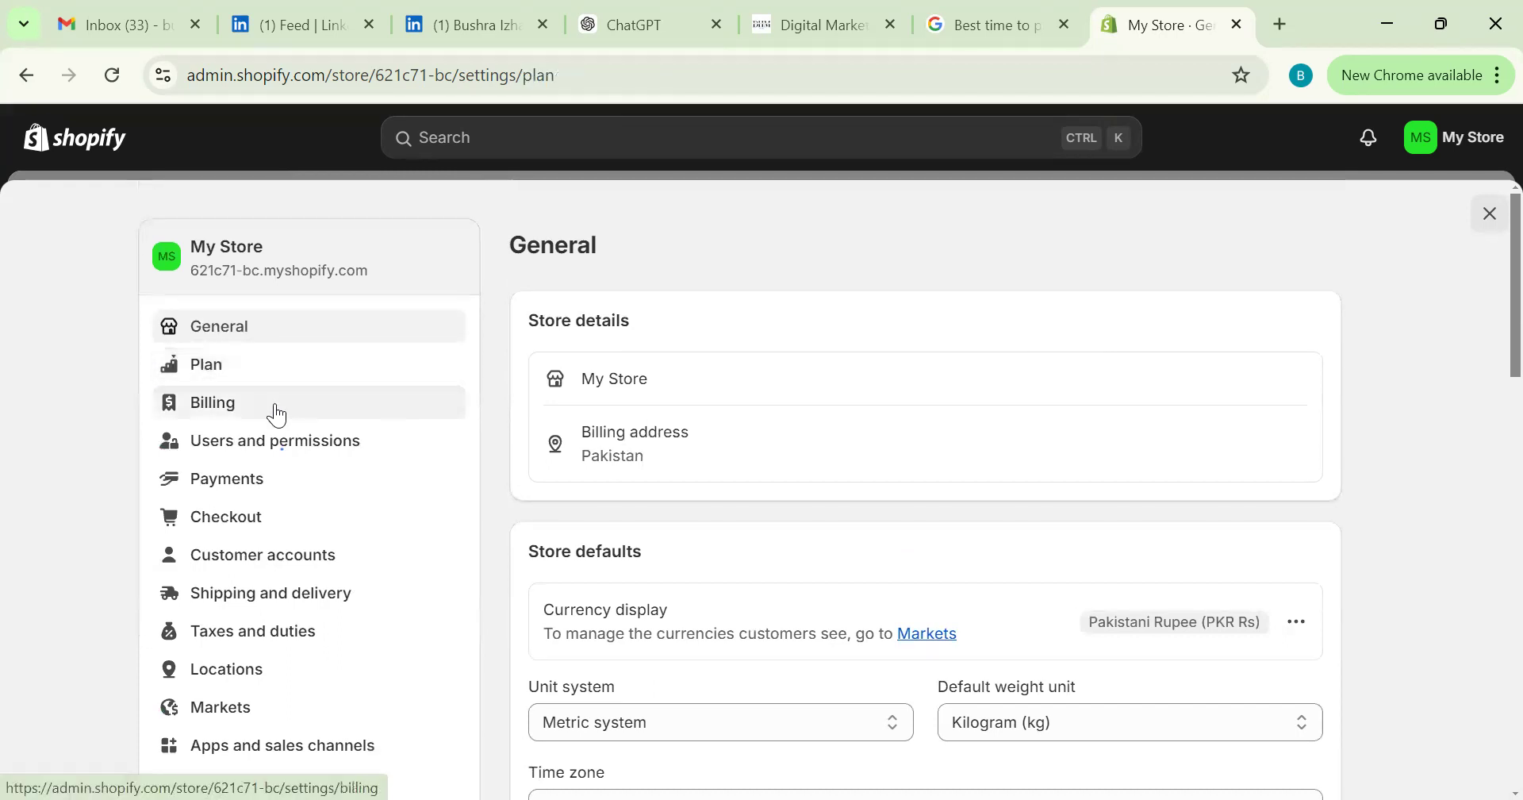
click(264, 486)
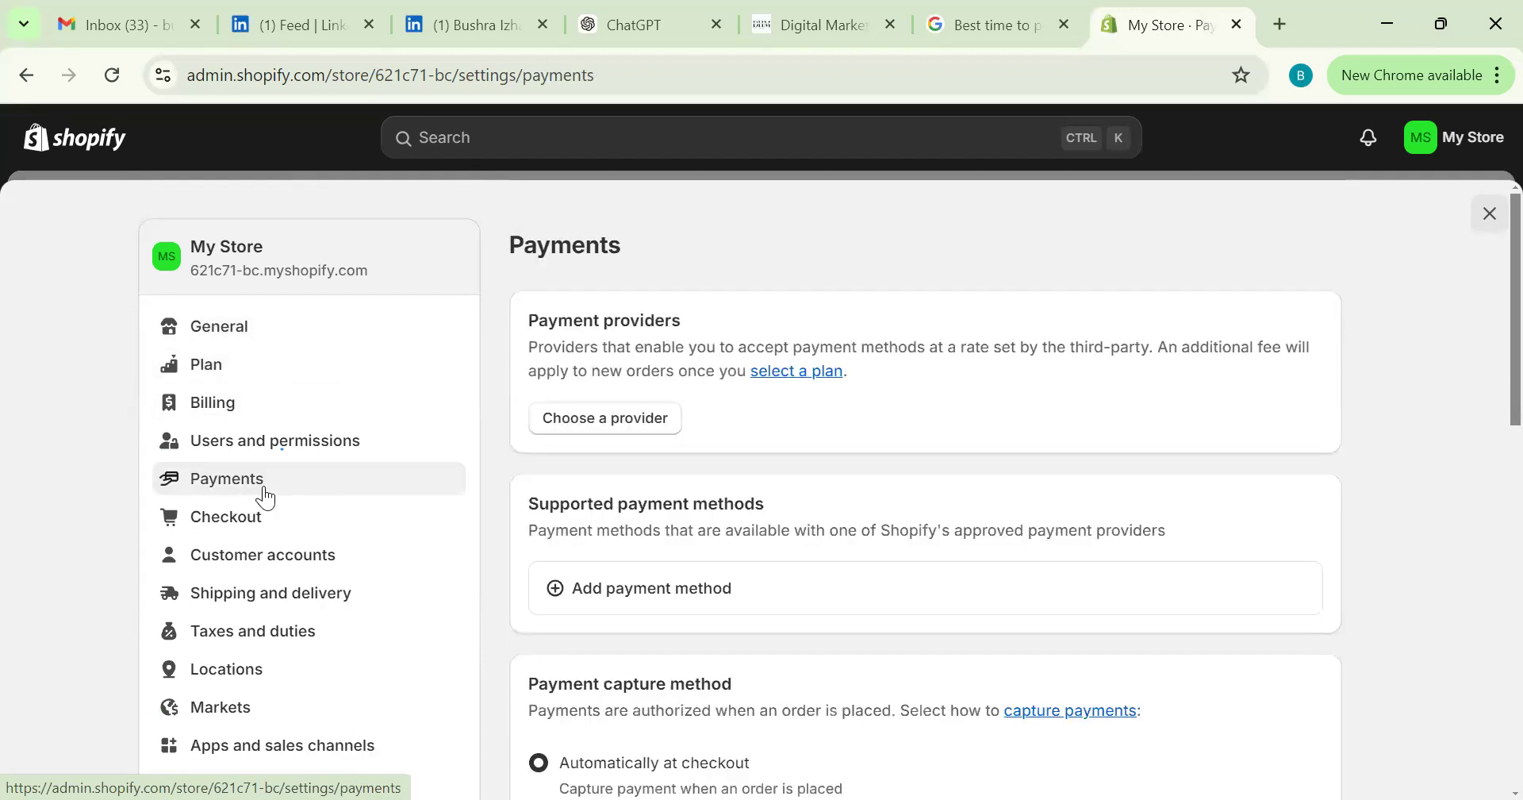
scroll(1486, 394, down, 6)
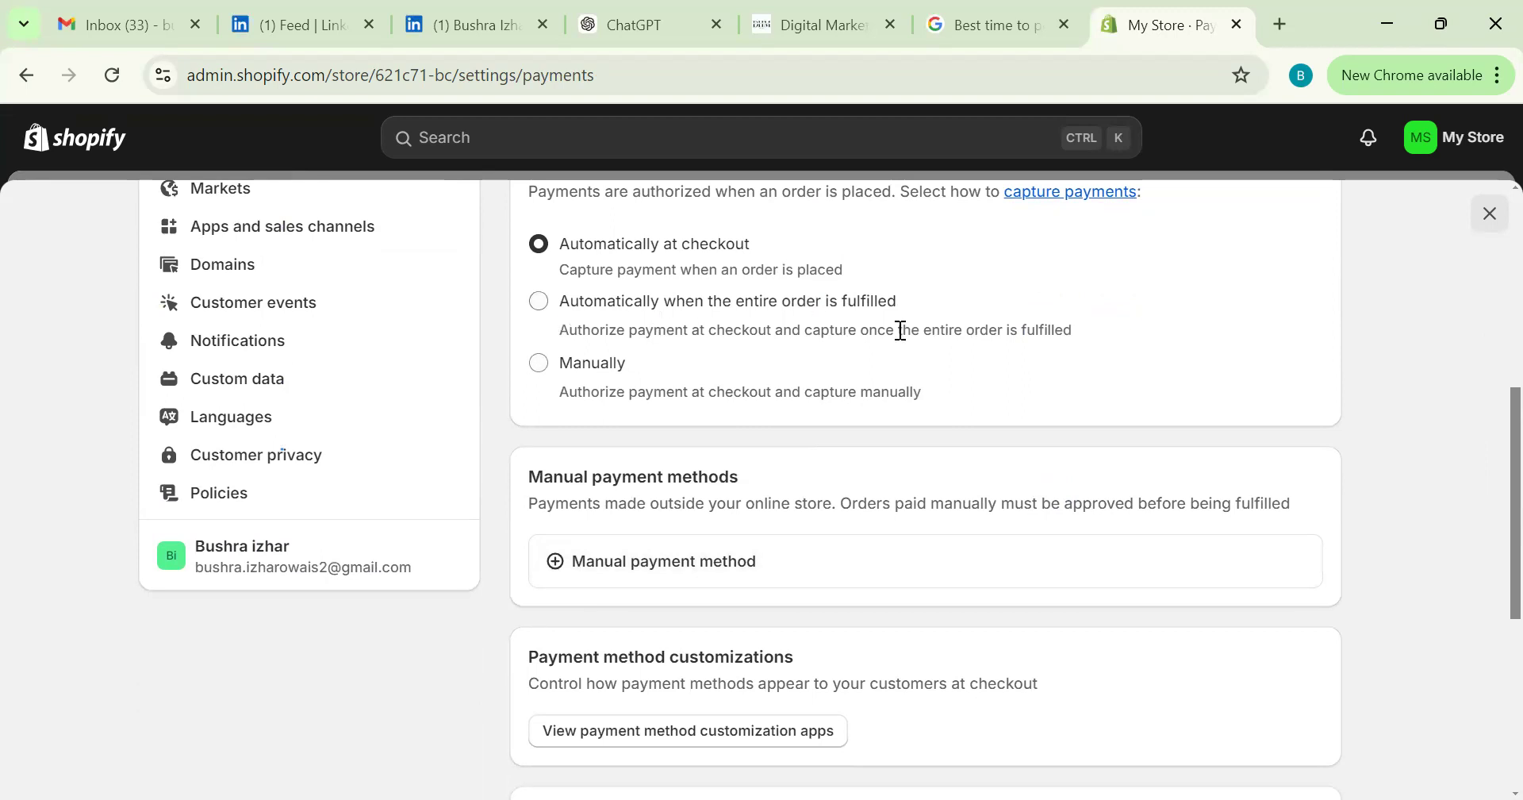
click(539, 364)
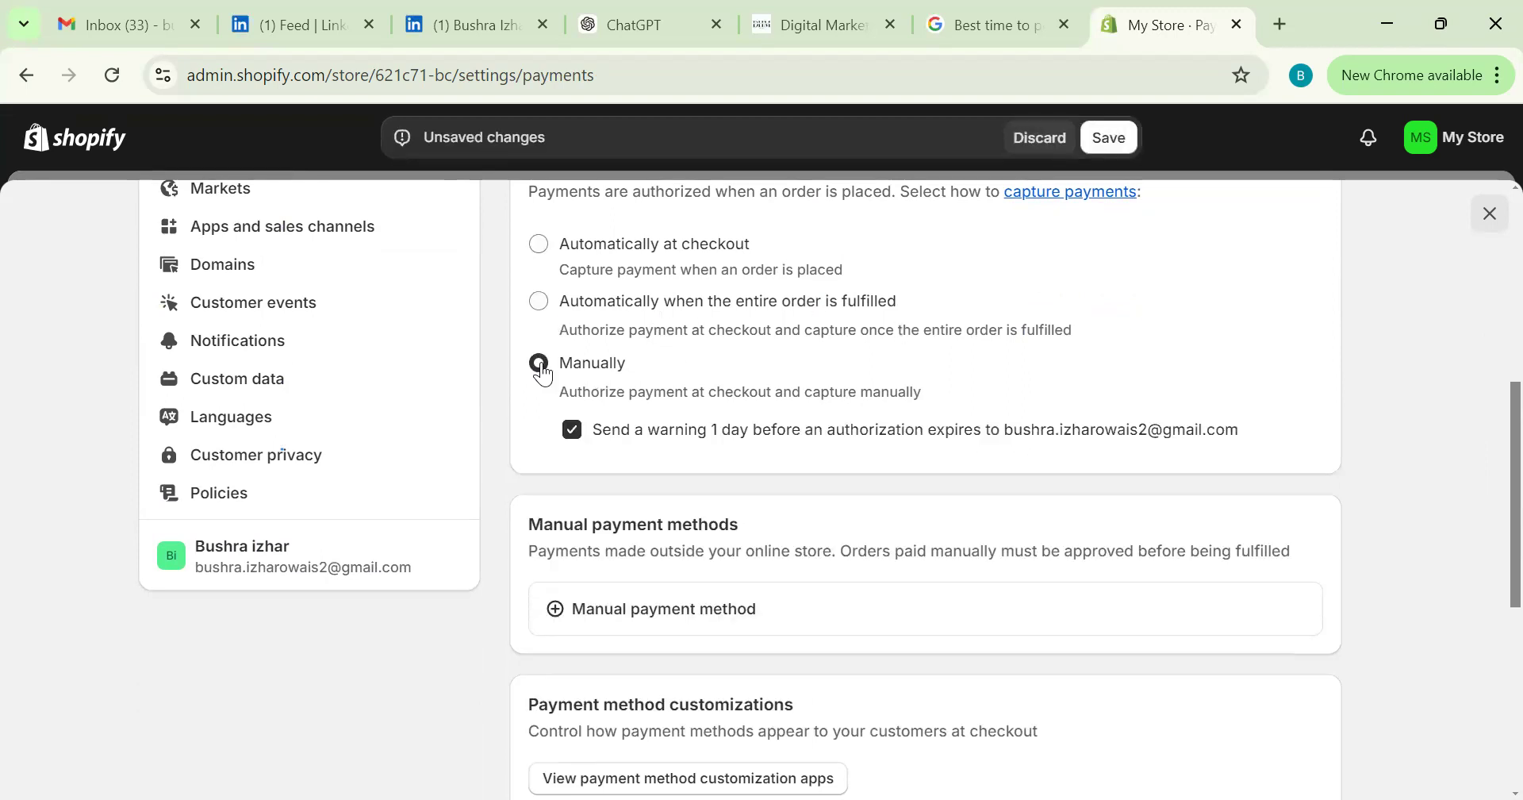
click(572, 429)
scroll(1490, 515, up, 3)
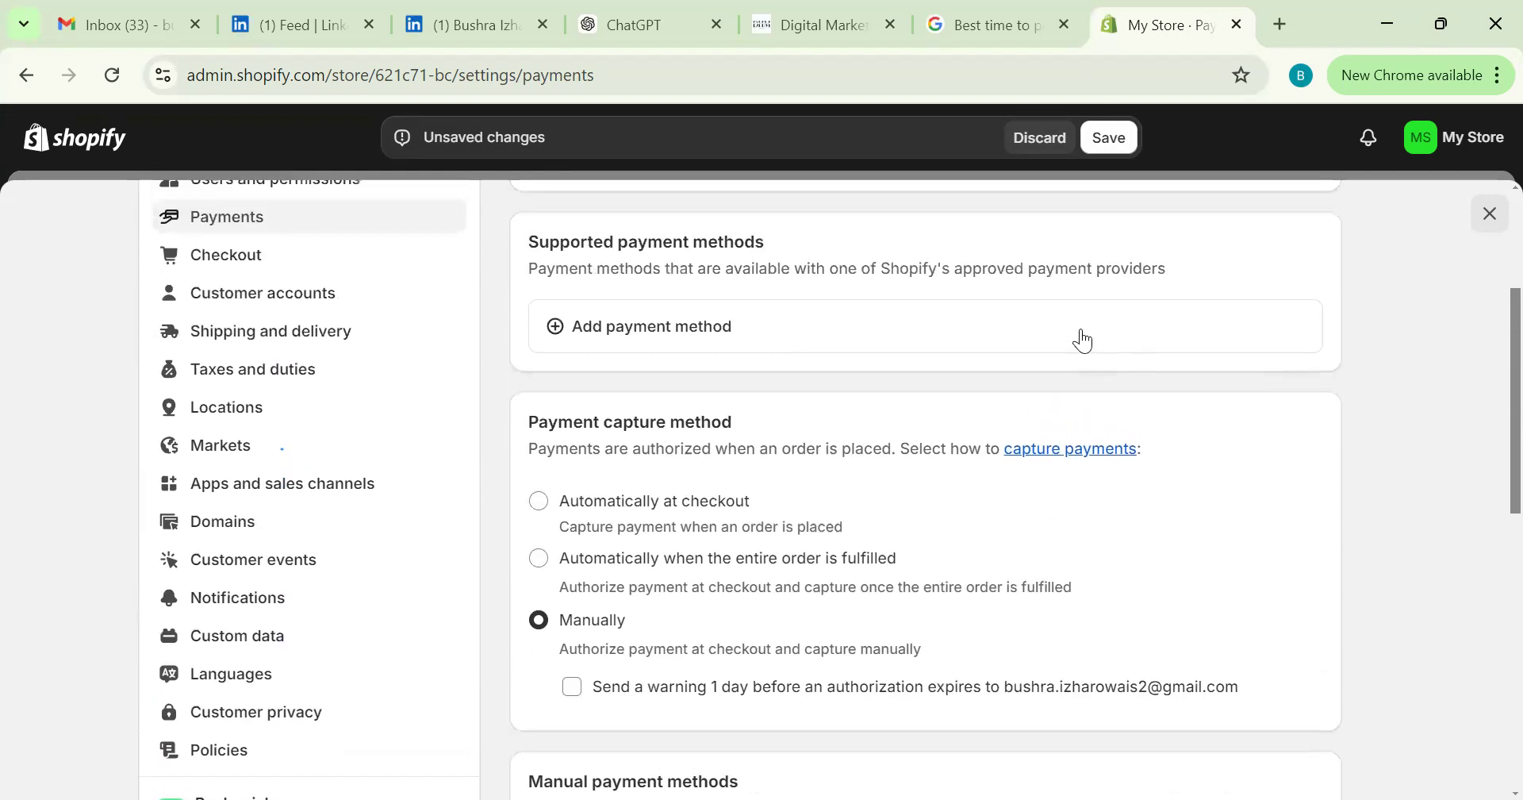
click(332, 339)
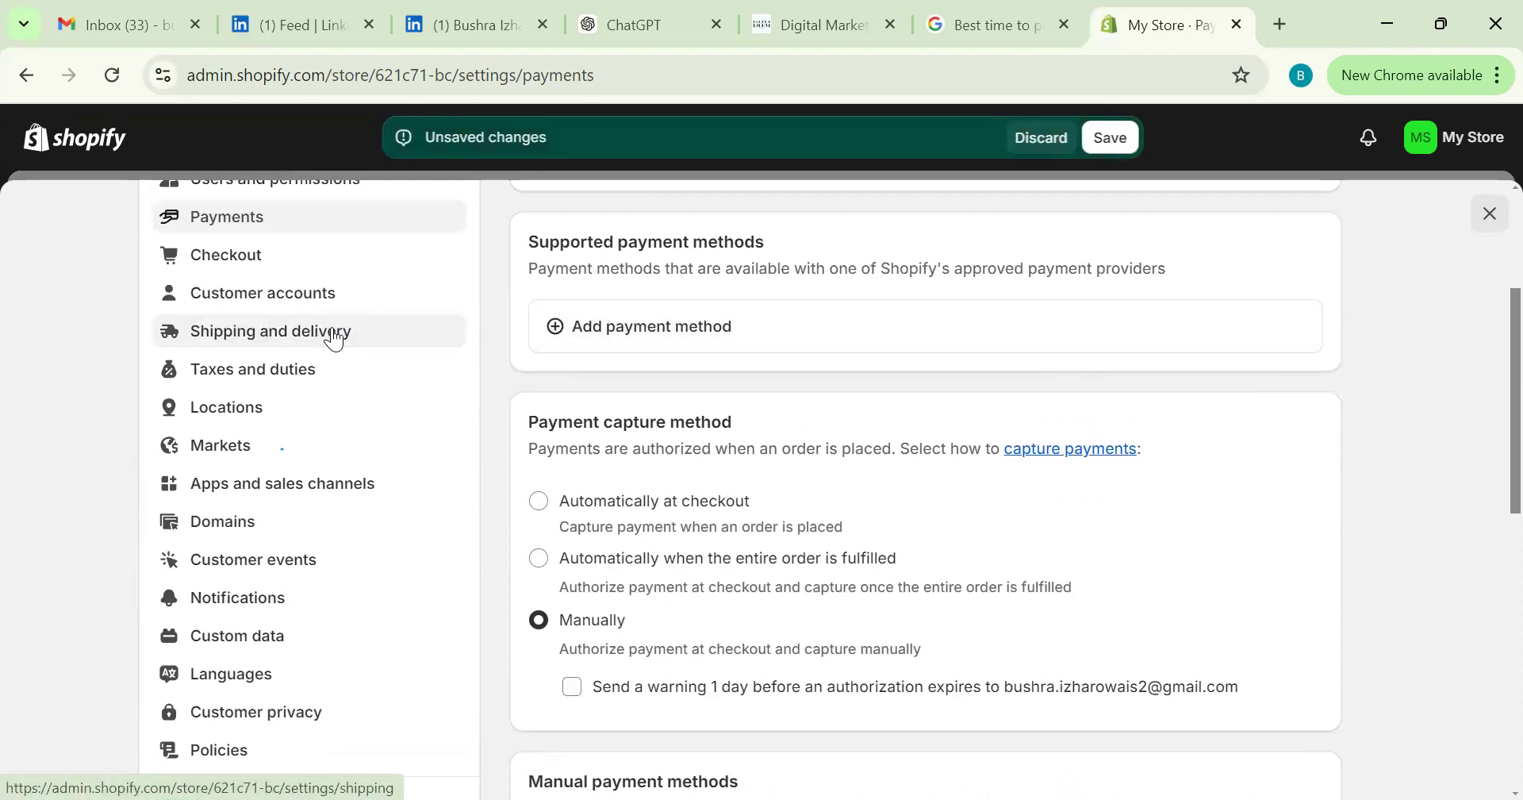
click(1016, 137)
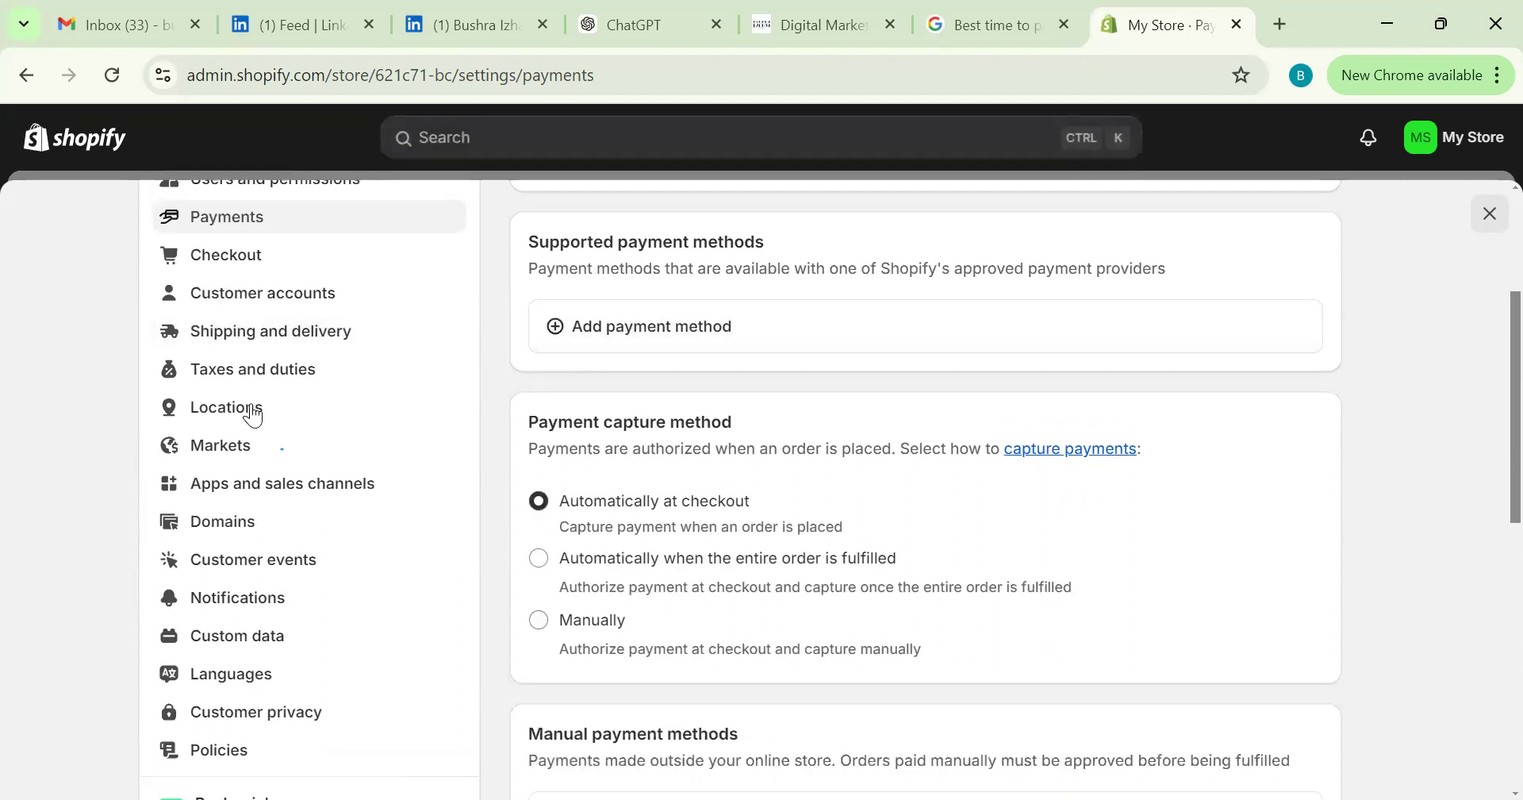
- Look over the Taxes and duties settings and review the shipping rates, delivery options and saved packages under Shipping and delivery
click(239, 371)
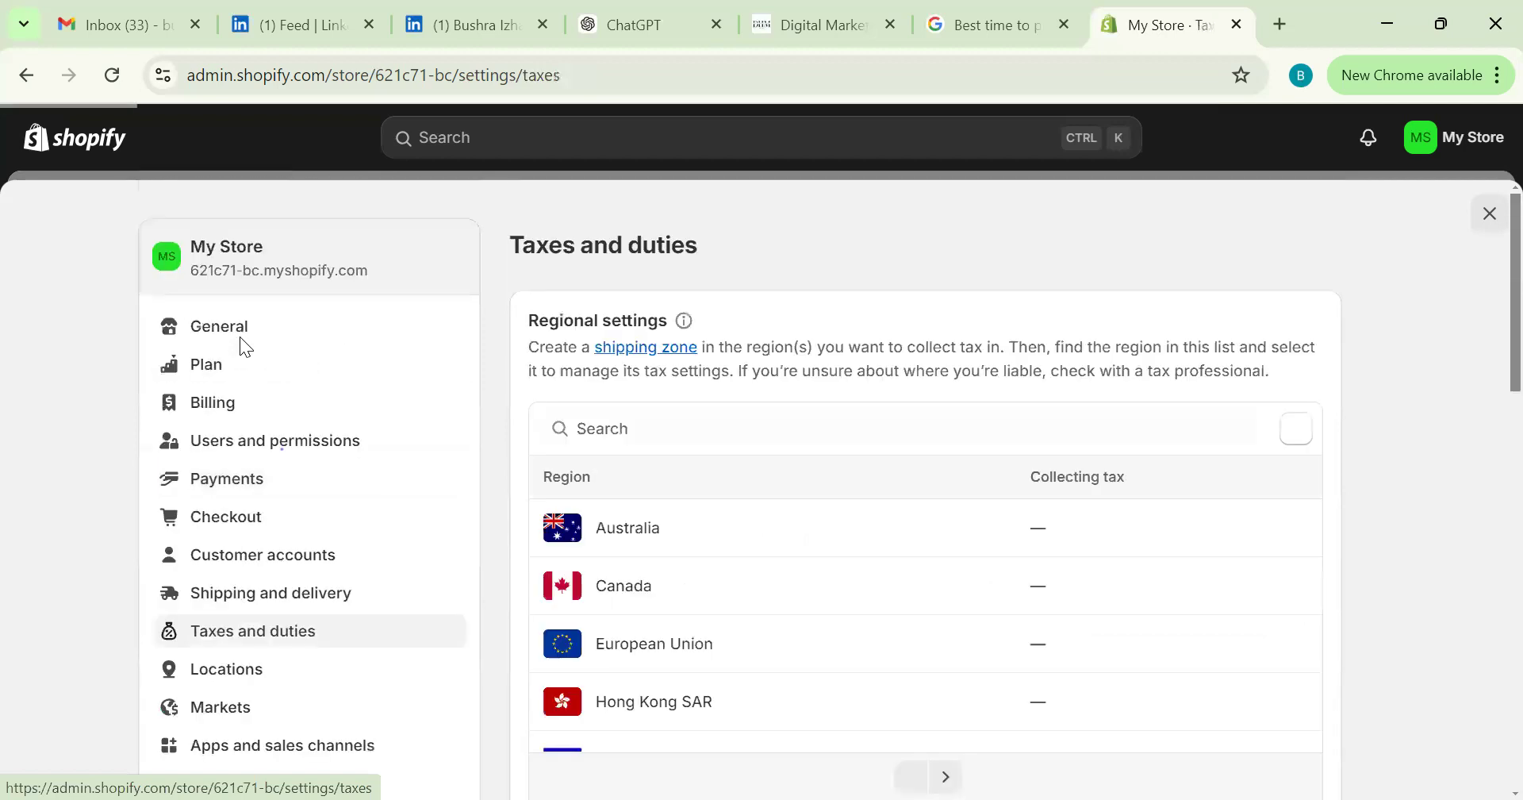
click(255, 606)
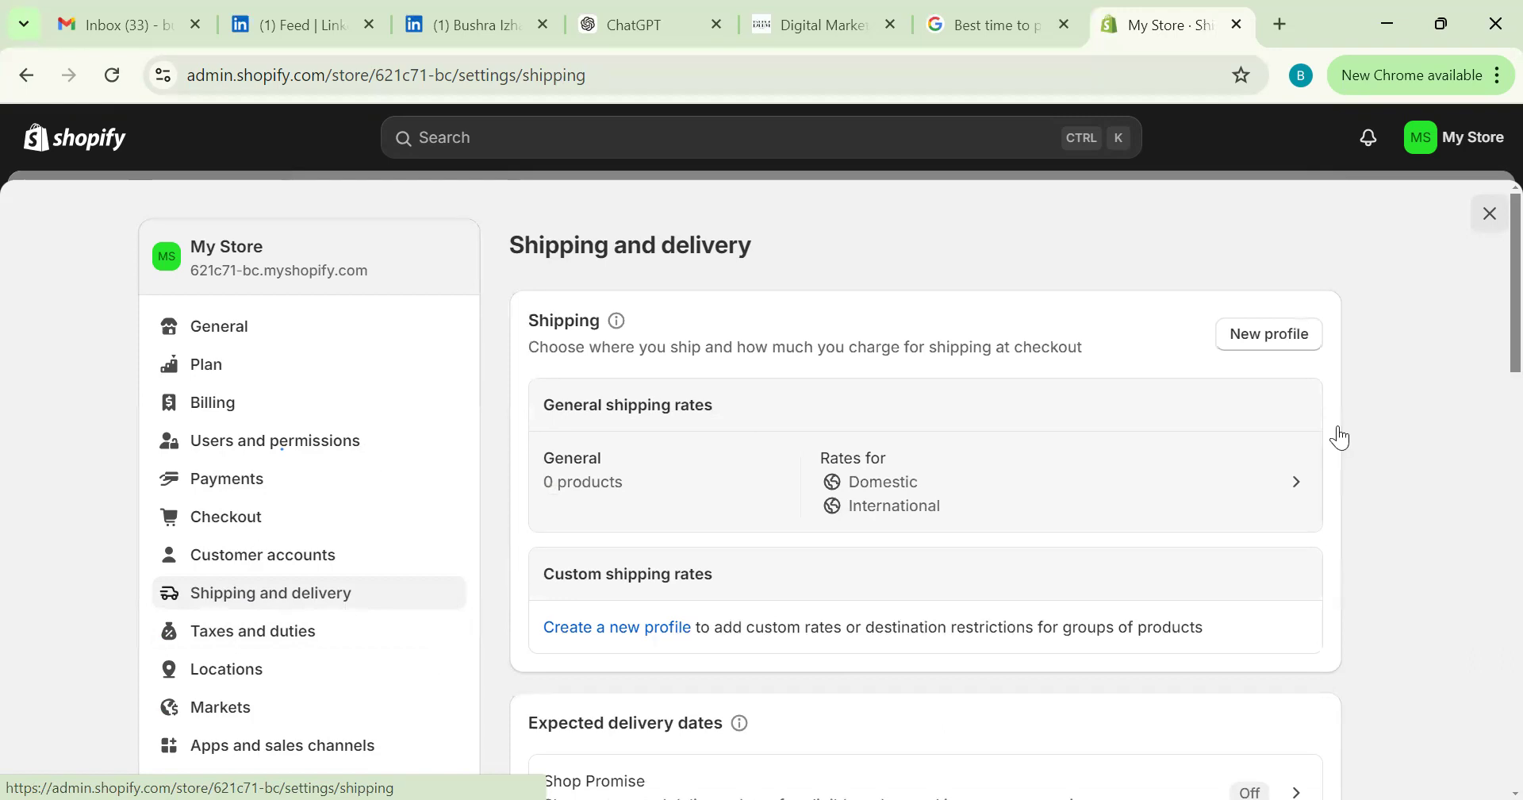
scroll(1490, 357, down, 2)
scroll(1490, 397, down, 6)
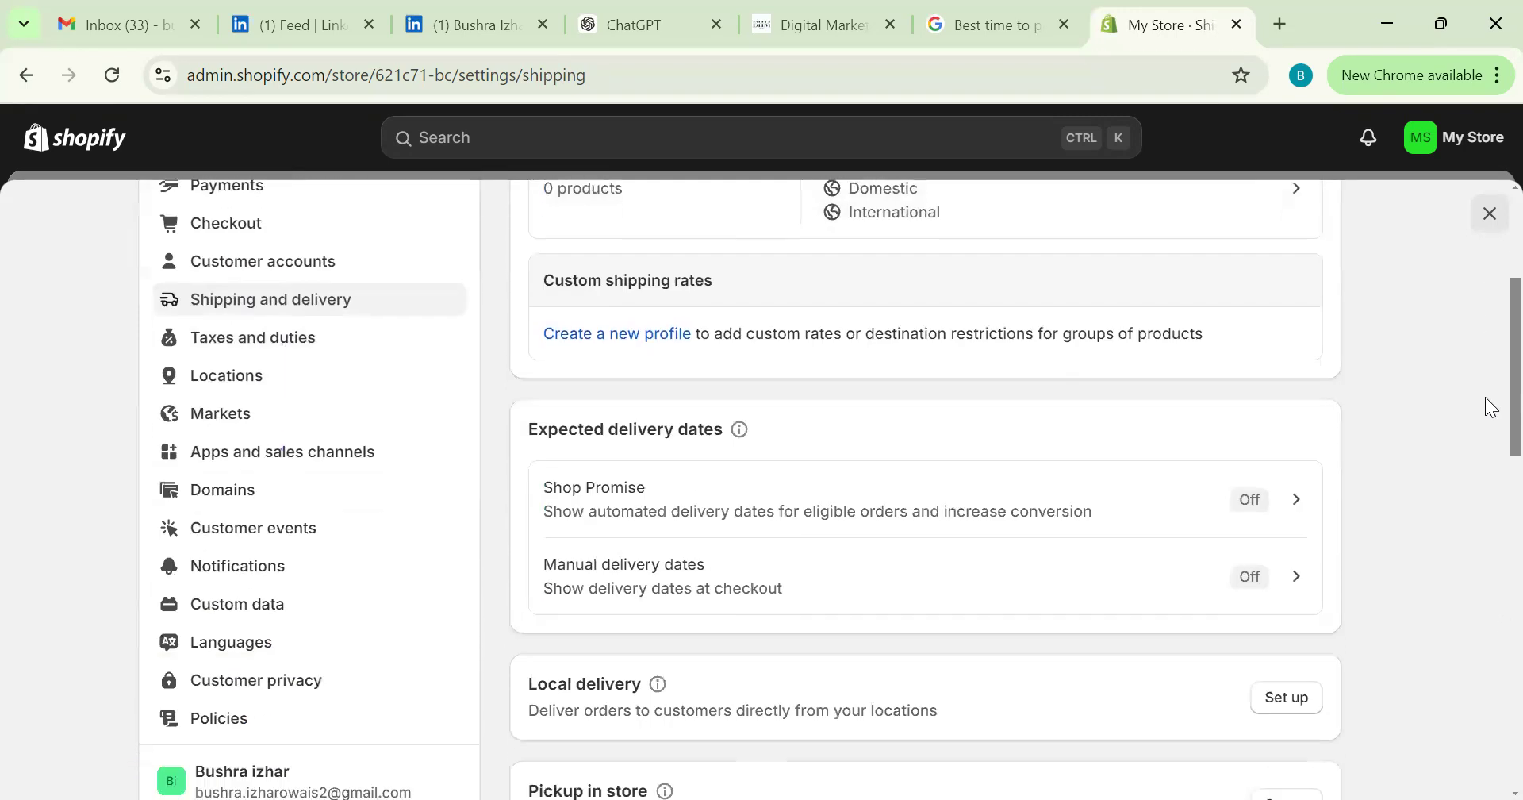
scroll(1487, 445, up, 1)
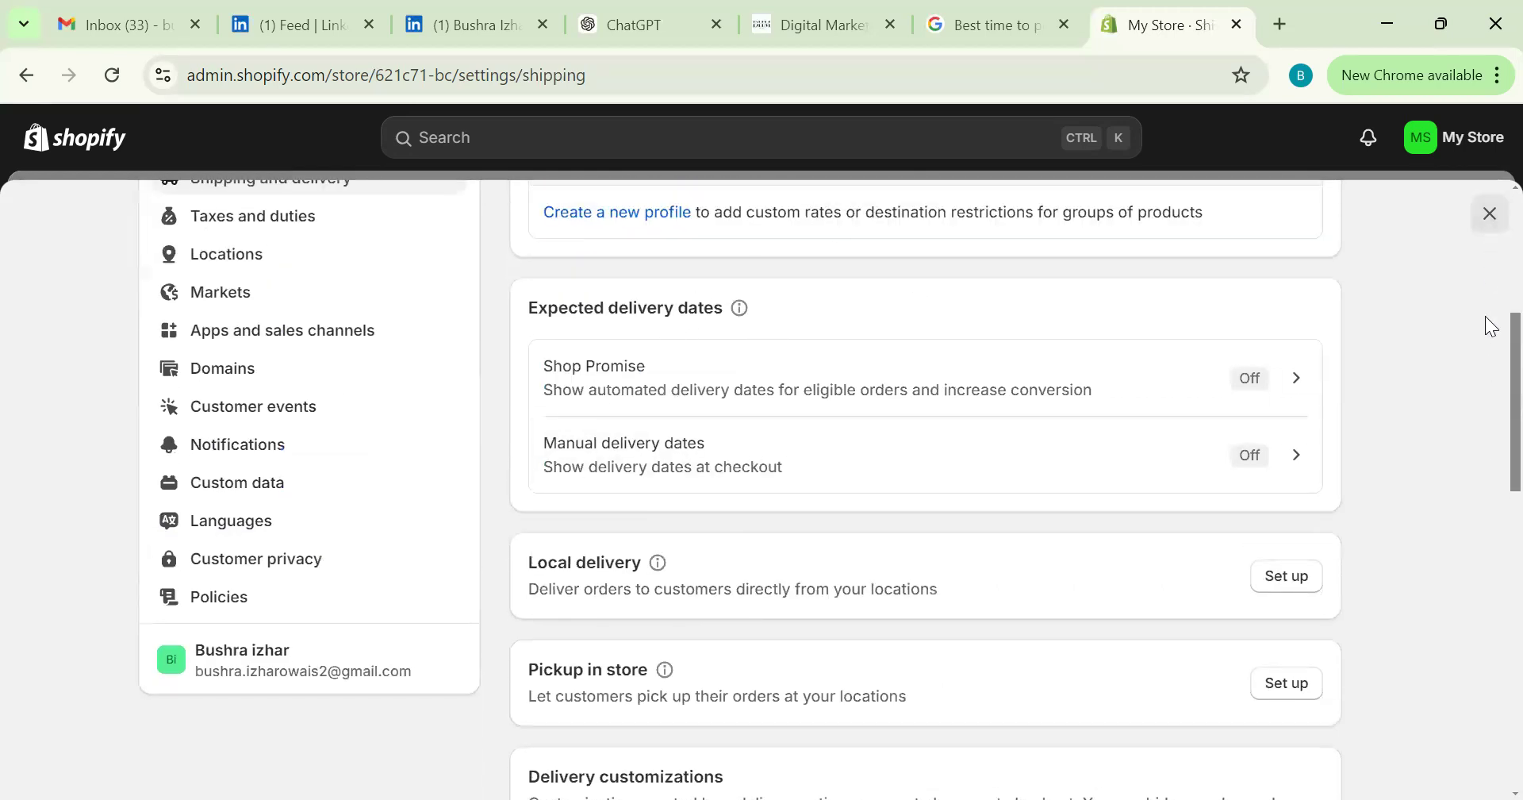
scroll(1490, 337, down, 7)
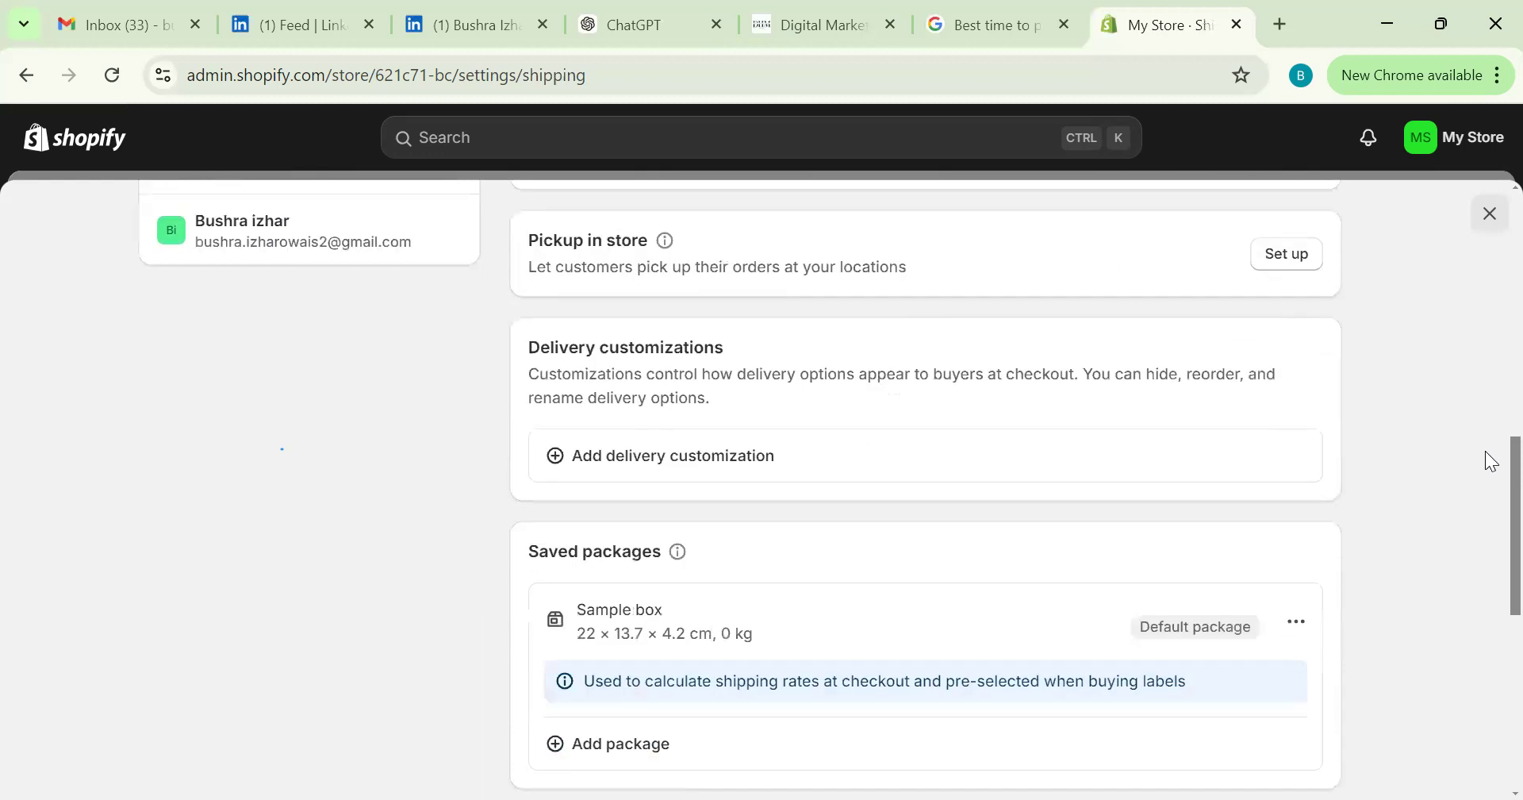
scroll(1486, 491, down, 5)
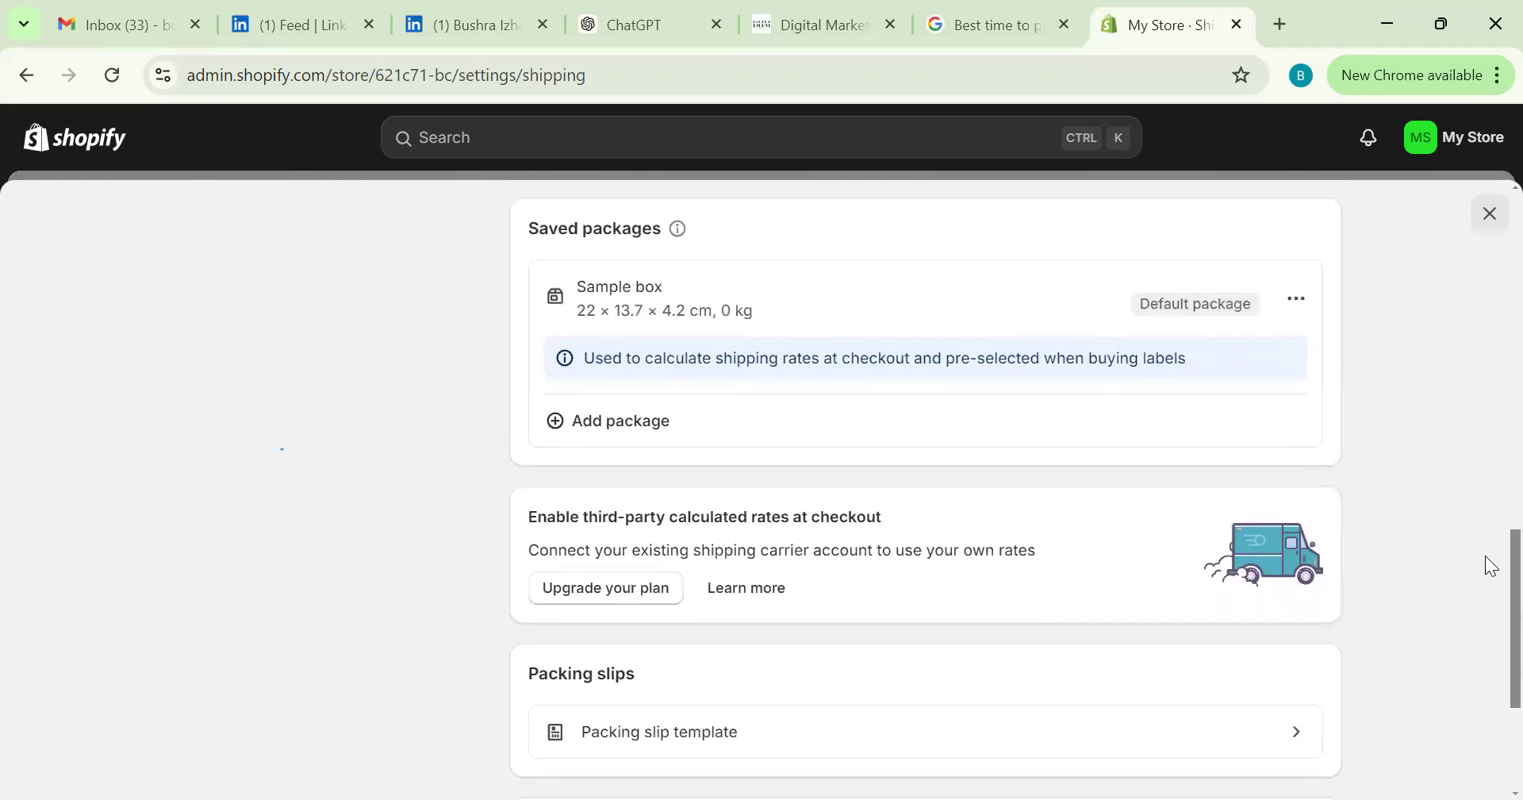
scroll(1485, 309, up, 12)
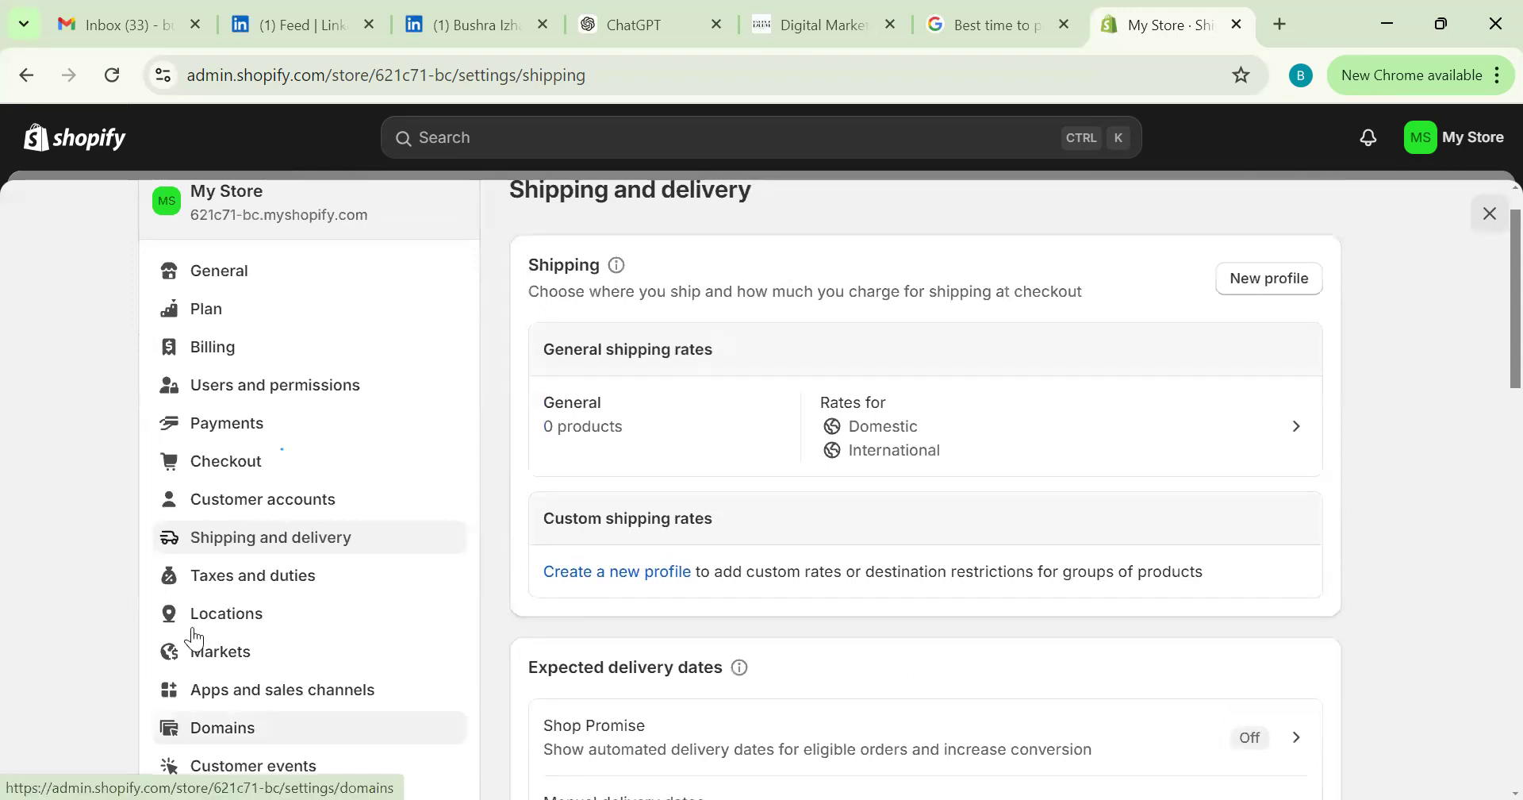
- Leave the settings for the admin home and open the Online Store's themes
click(85, 144)
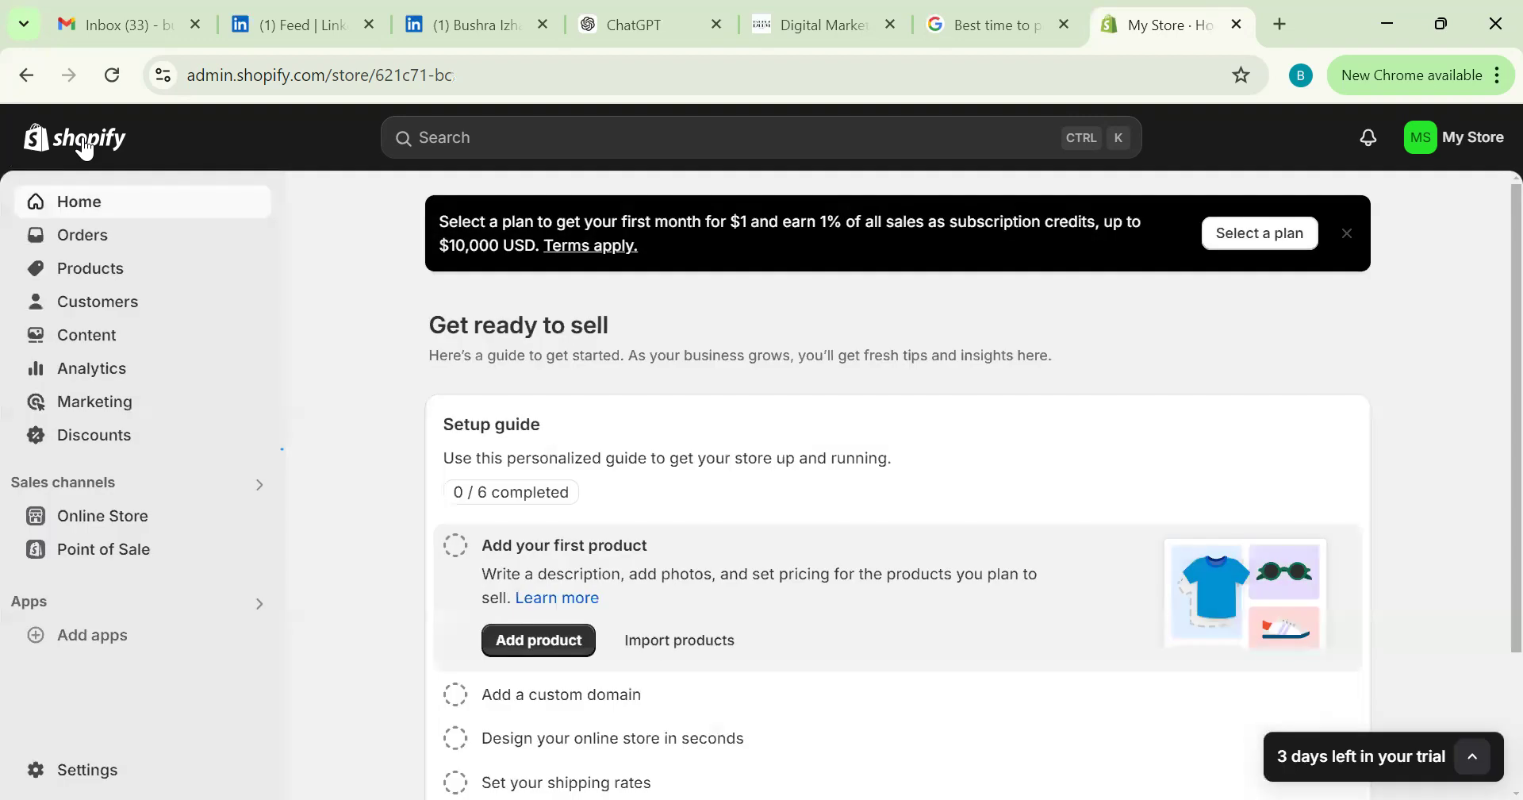
click(140, 524)
scroll(140, 526, down, 1)
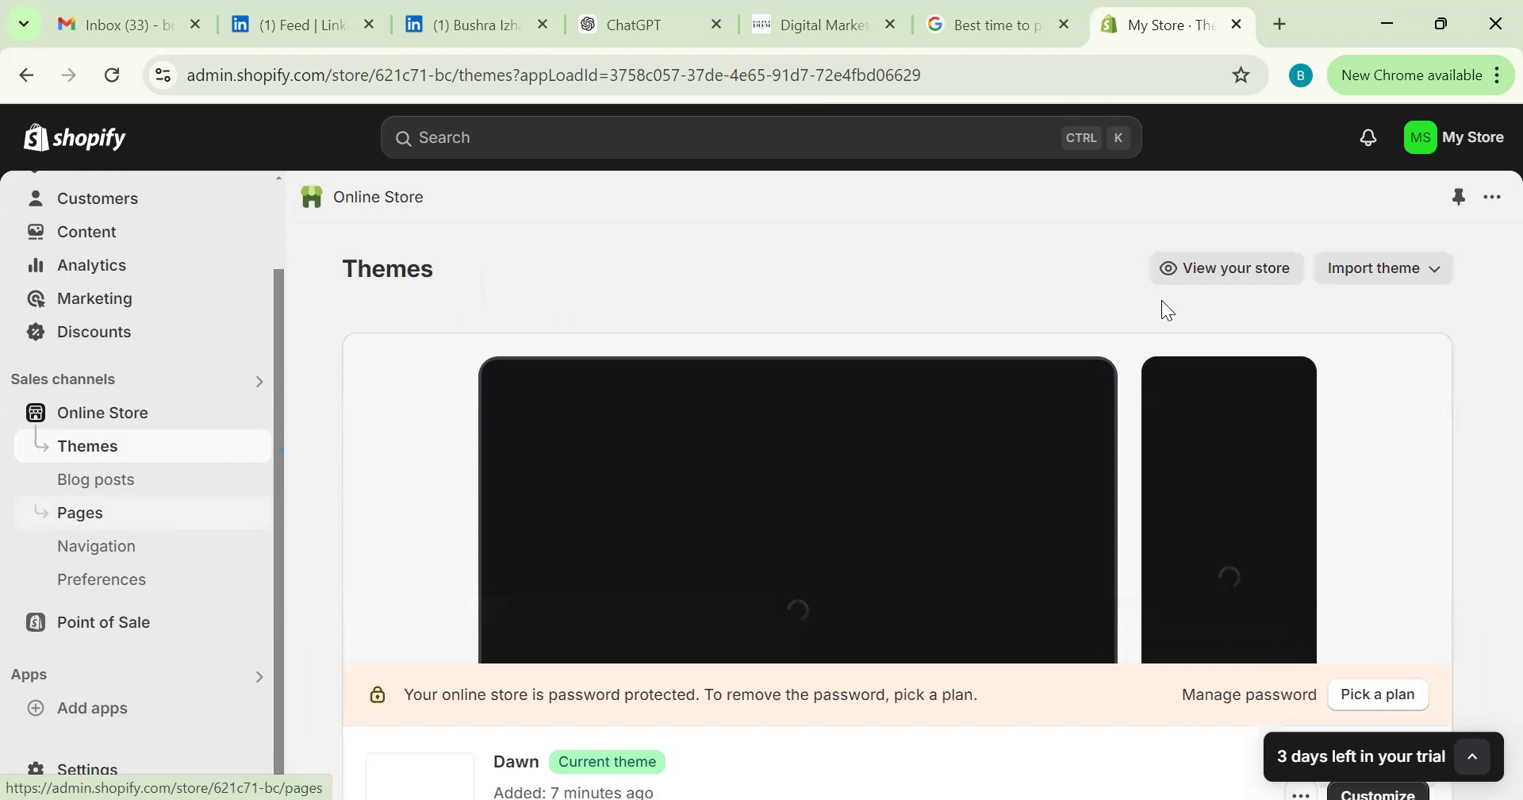
- View the live storefront, look through its home page down to the featured products, and return to the themes page
click(1214, 267)
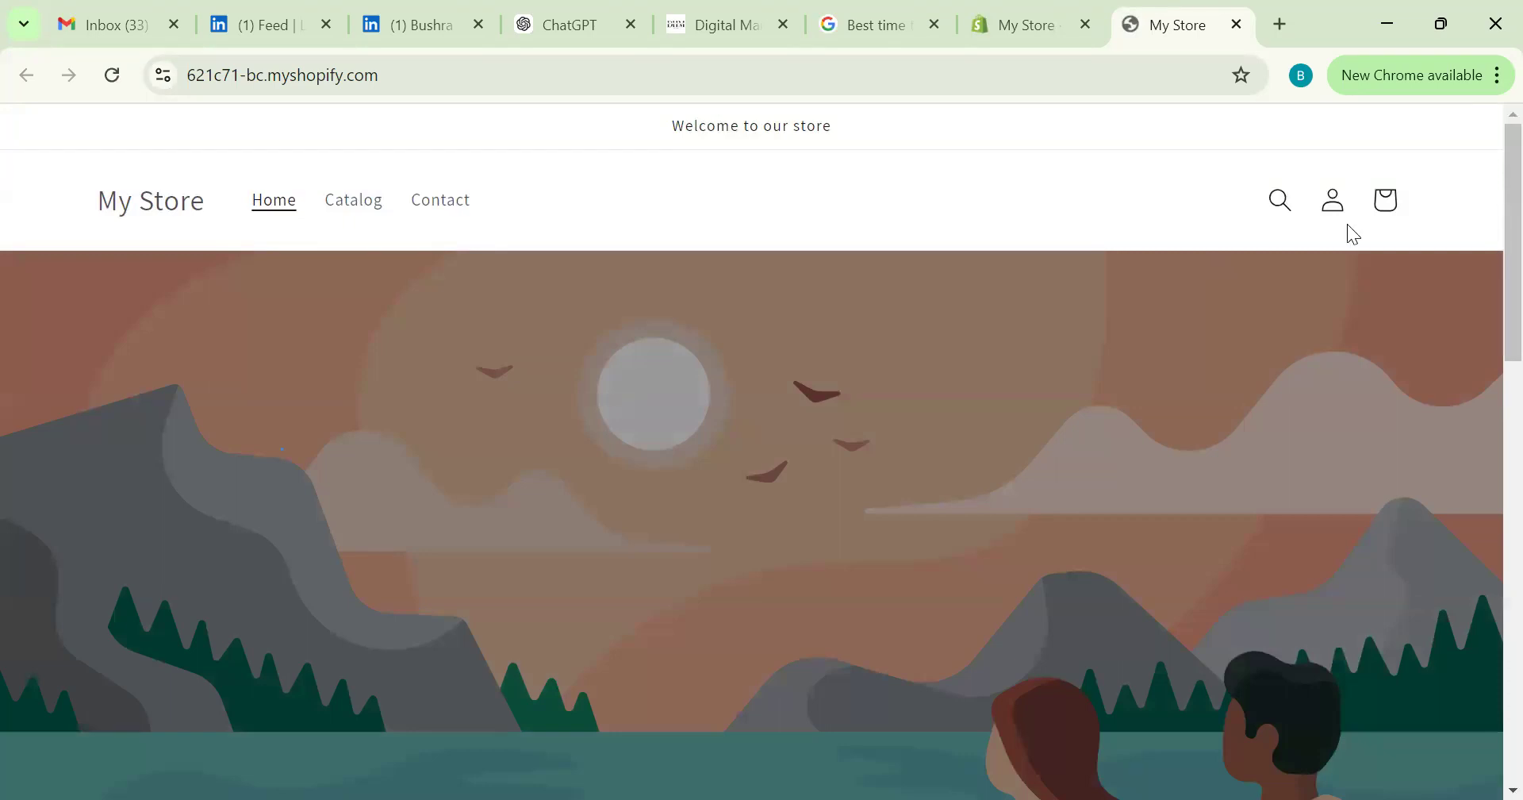
scroll(1484, 238, down, 6)
scroll(1488, 376, down, 7)
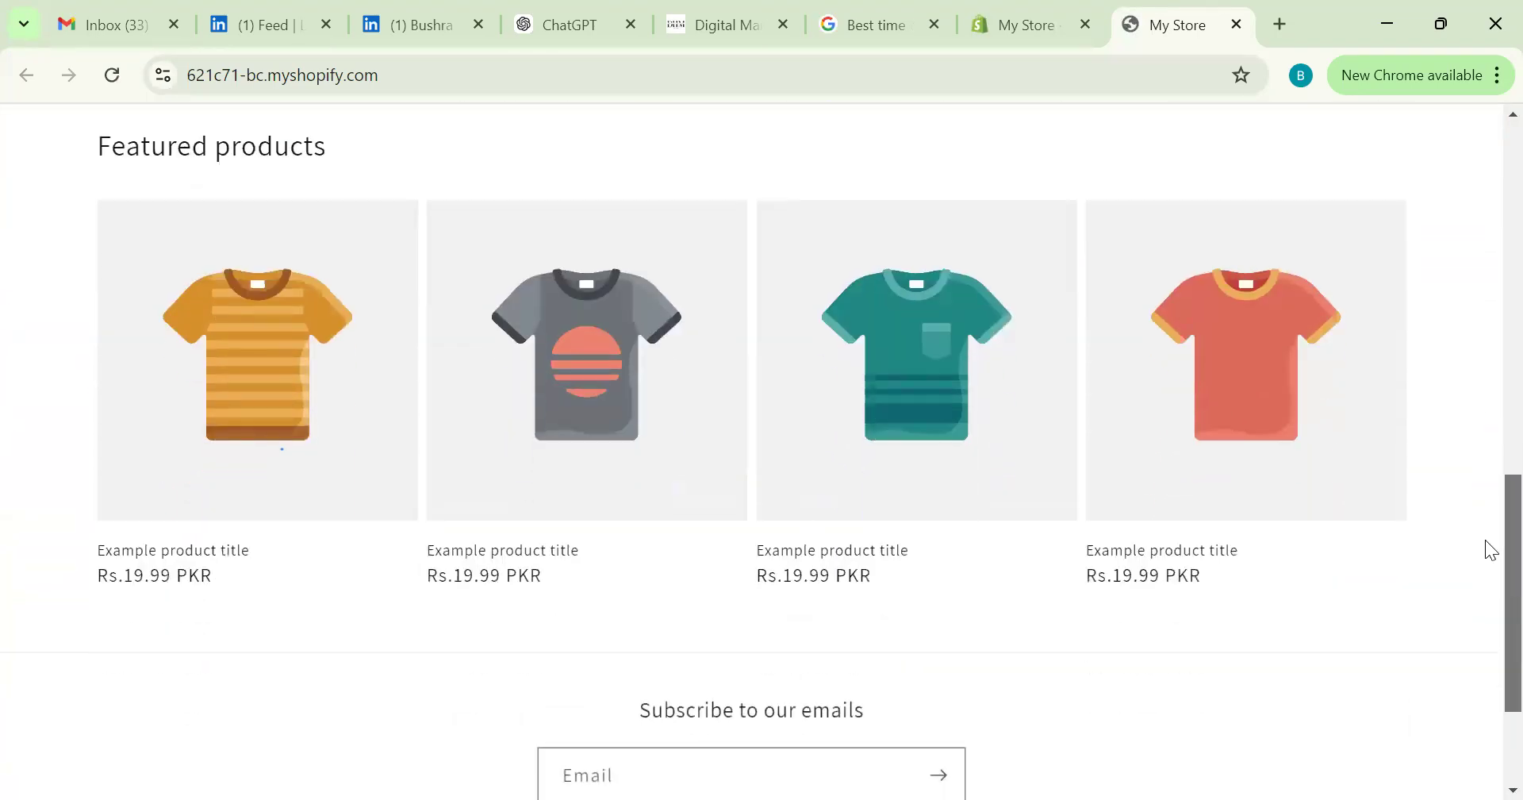
click(1042, 19)
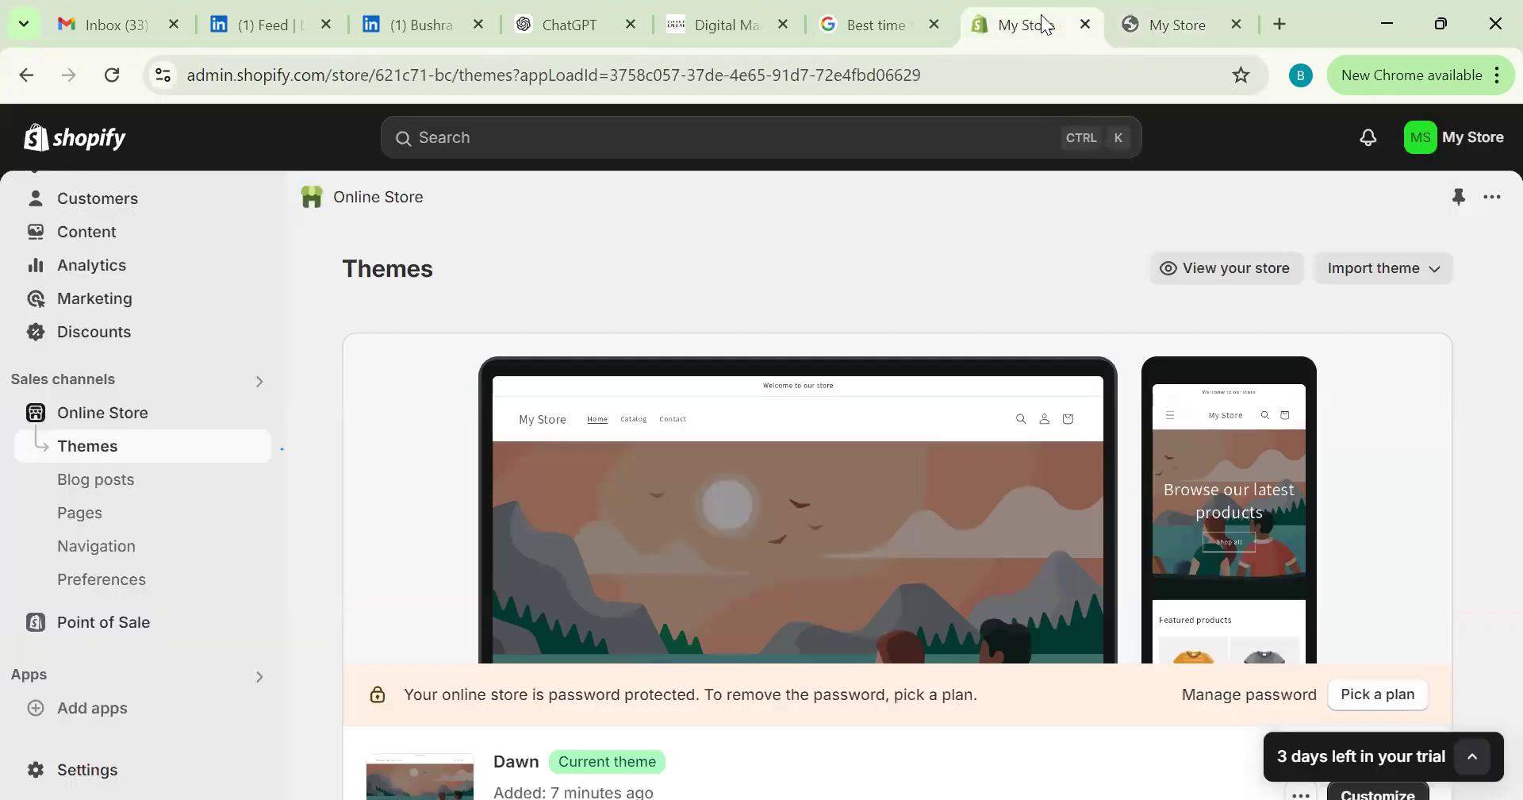
- Preview the demo of the free Dawn theme, looking through its home page and Bags and Shoes menus, and close the preview
scroll(1489, 294, down, 3)
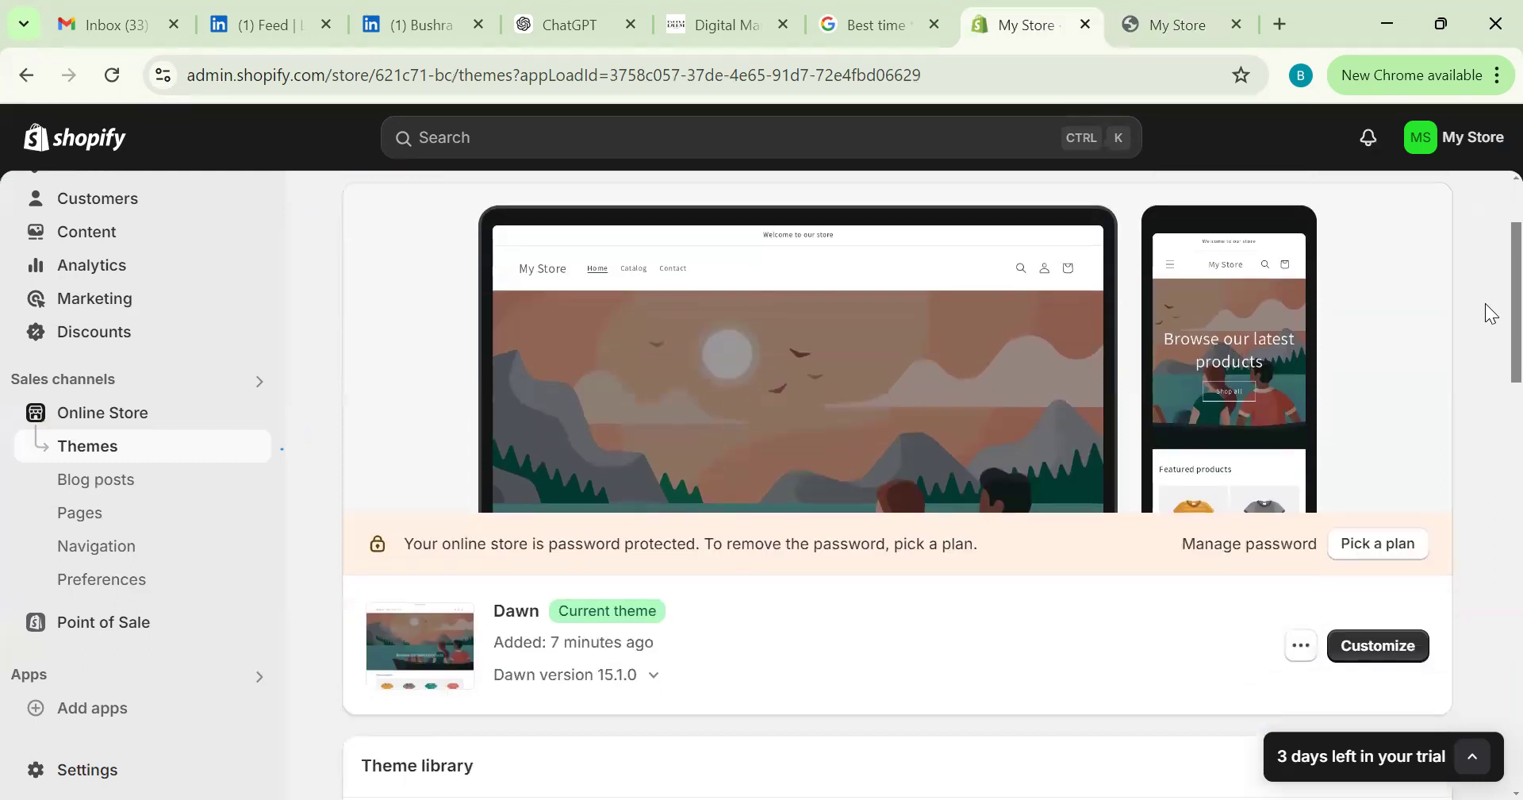
scroll(1490, 323, down, 1)
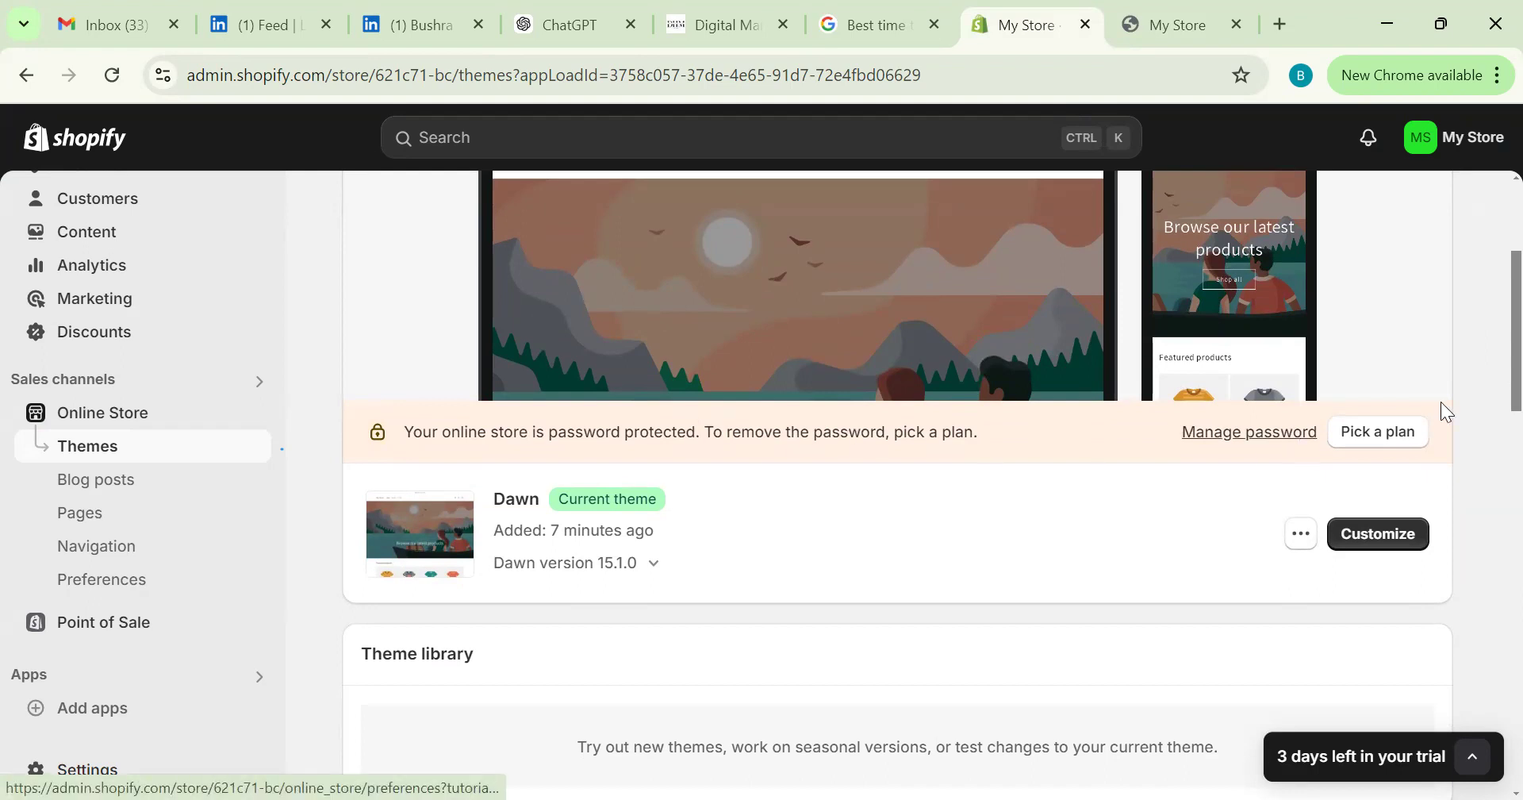
scroll(1485, 372, down, 3)
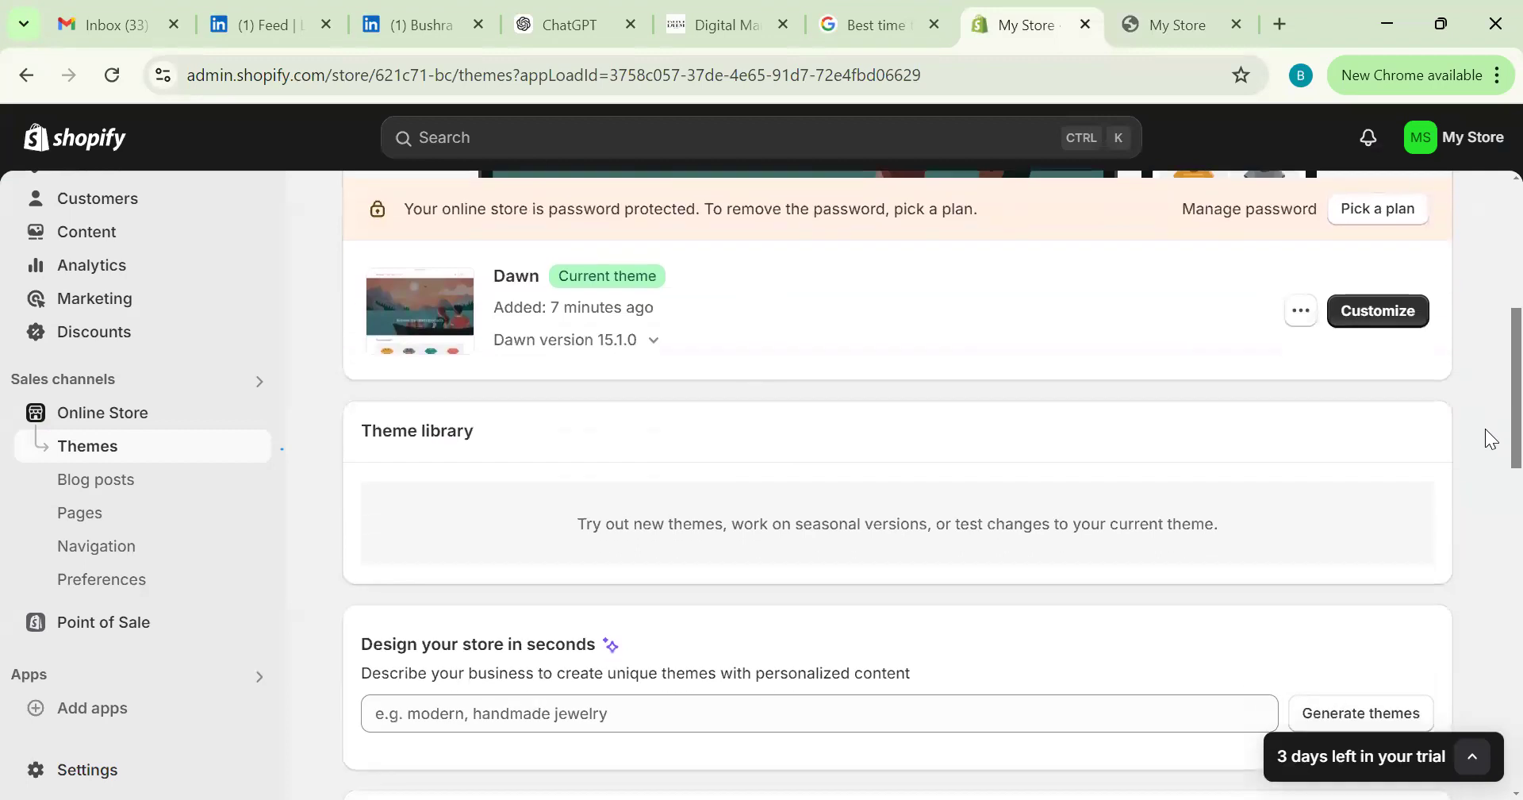
scroll(1486, 428, down, 4)
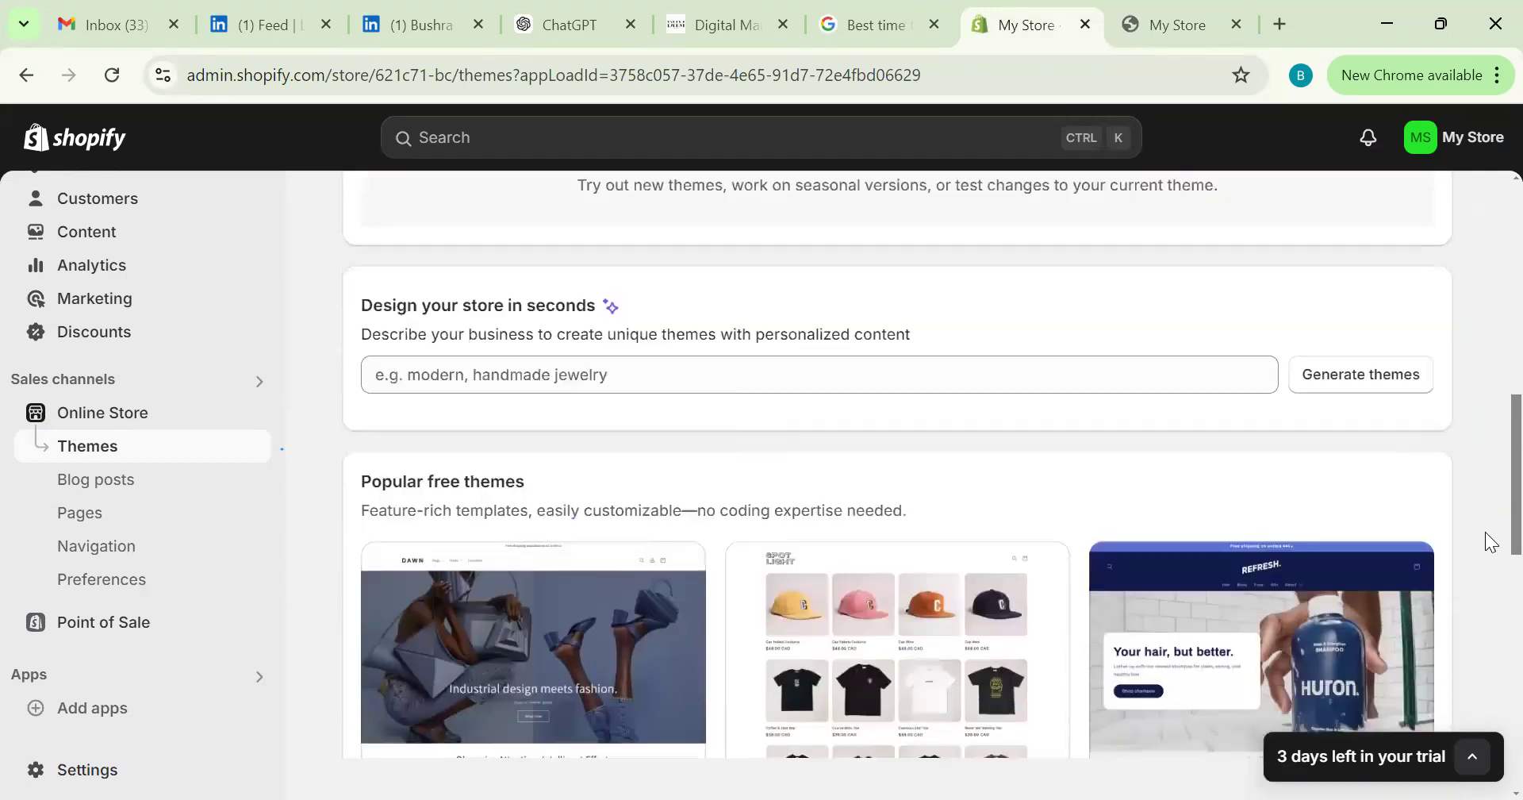
scroll(1492, 542, down, 3)
mouse_move(431, 494)
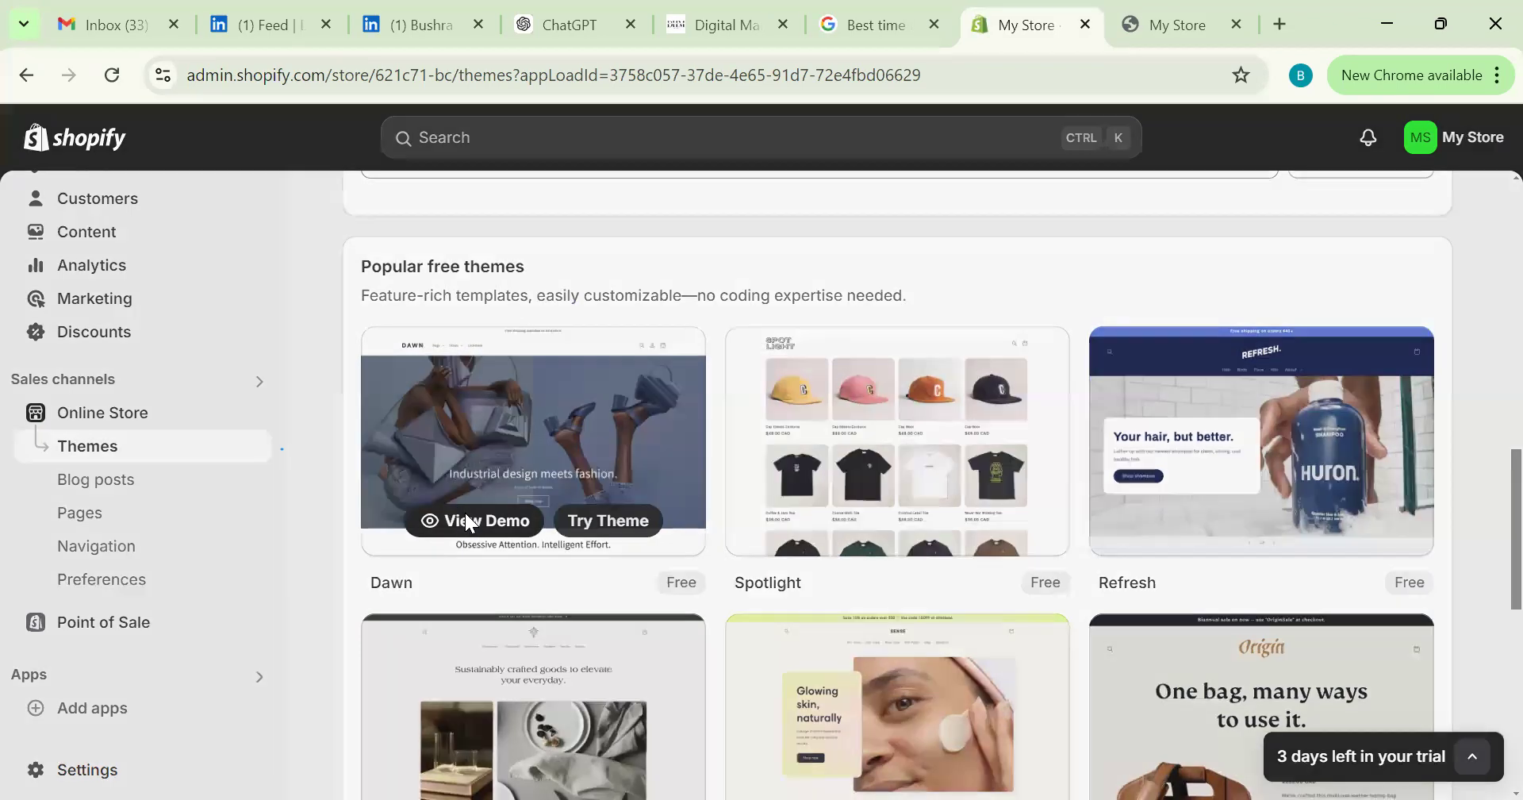
click(466, 521)
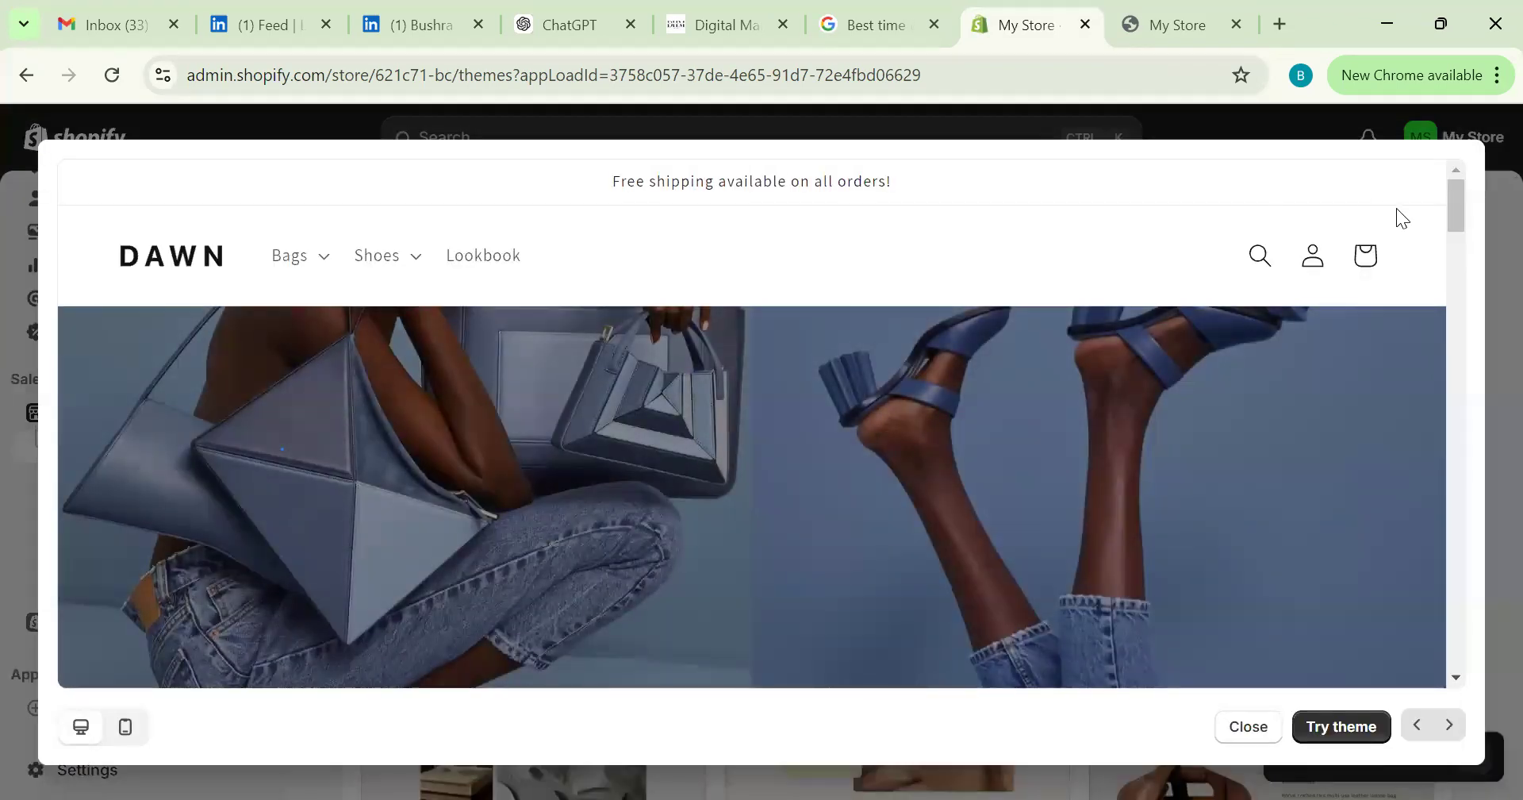
drag(1459, 204, 1485, 398)
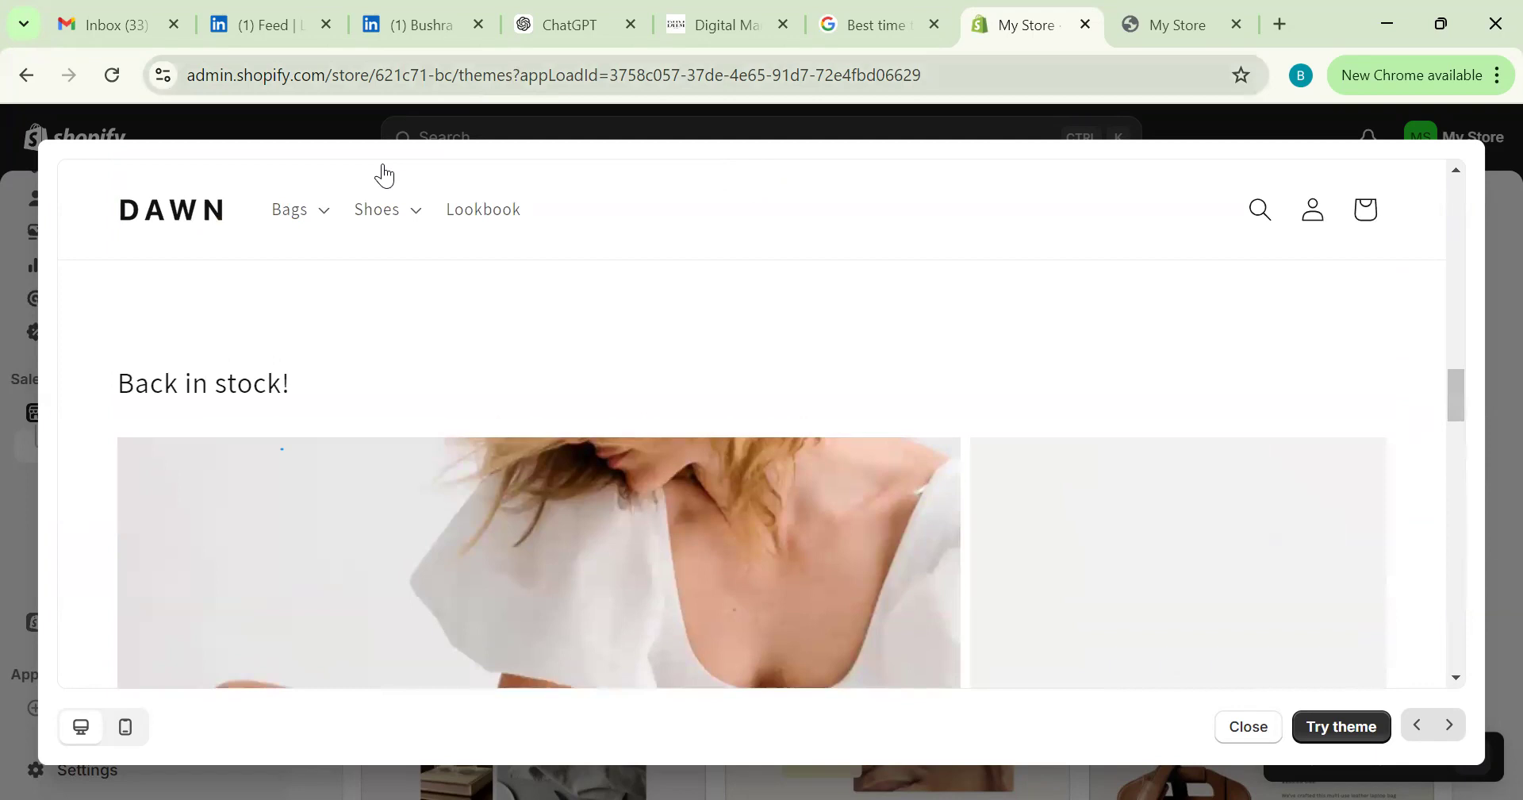
click(314, 215)
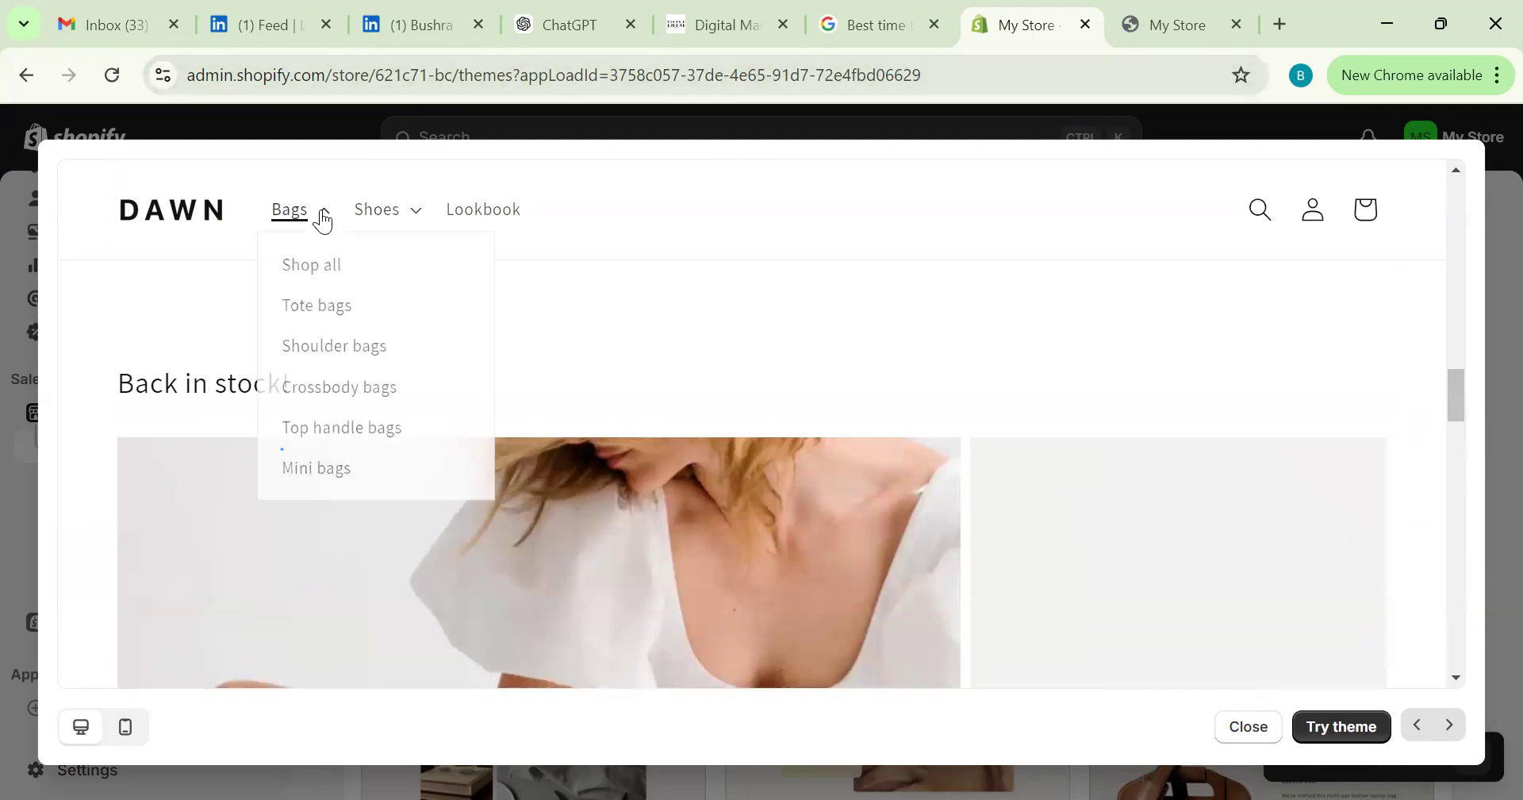
click(410, 216)
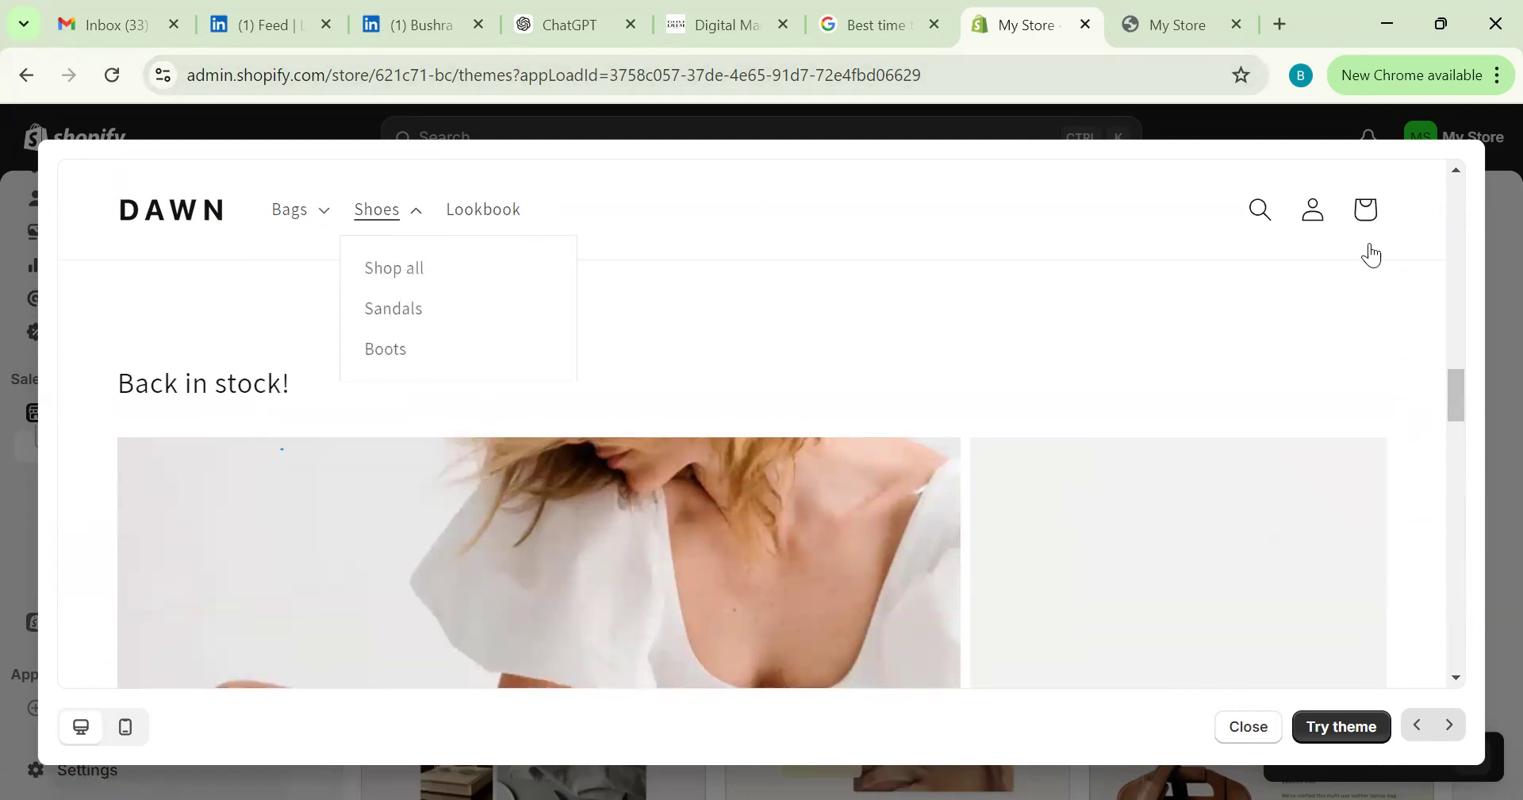
click(1486, 320)
- Preview the demo of the free Sense theme, examine its navigation and product sections, and close the preview
mouse_move(1287, 407)
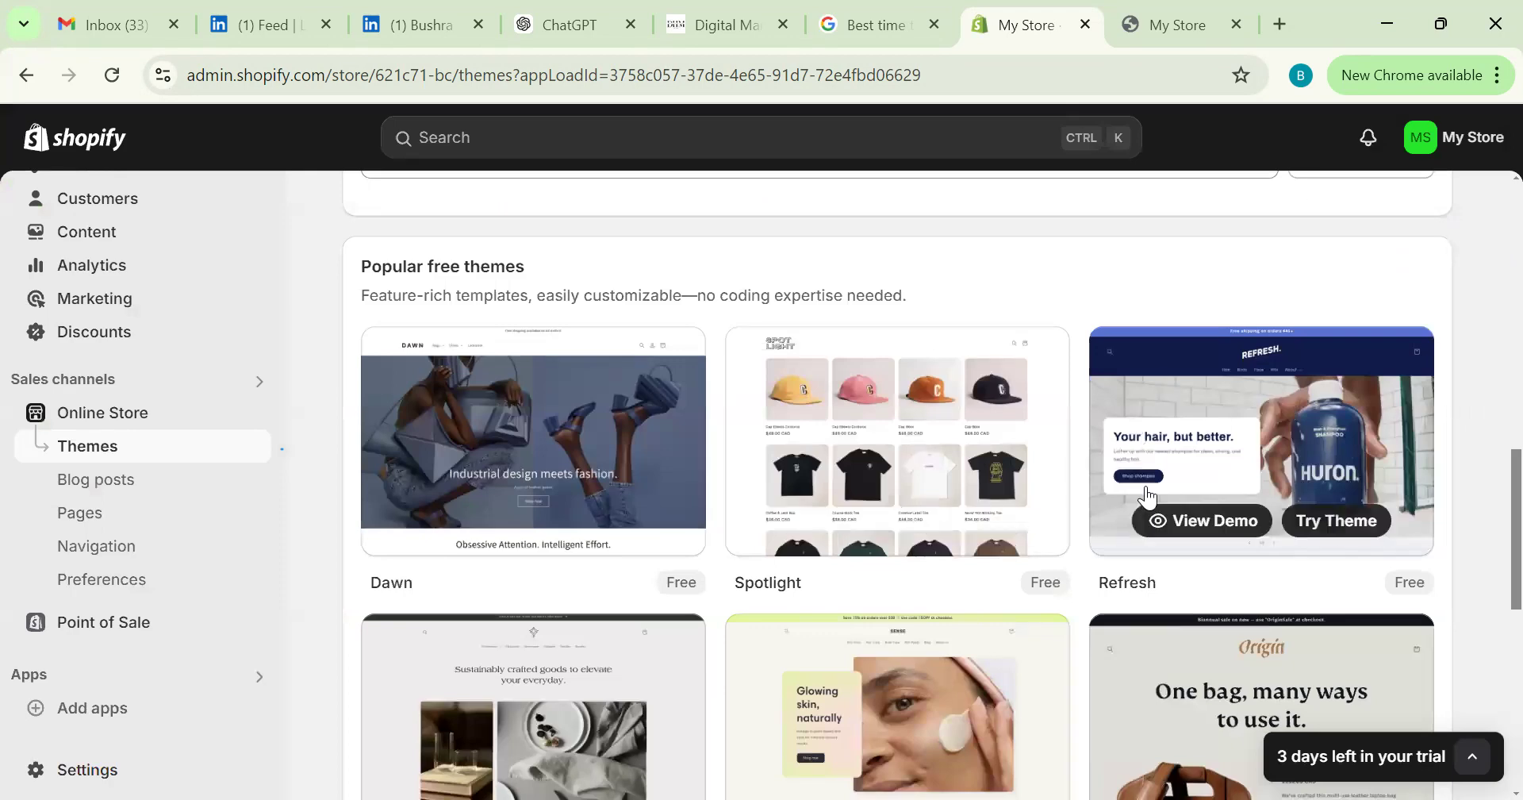
scroll(1488, 548, down, 4)
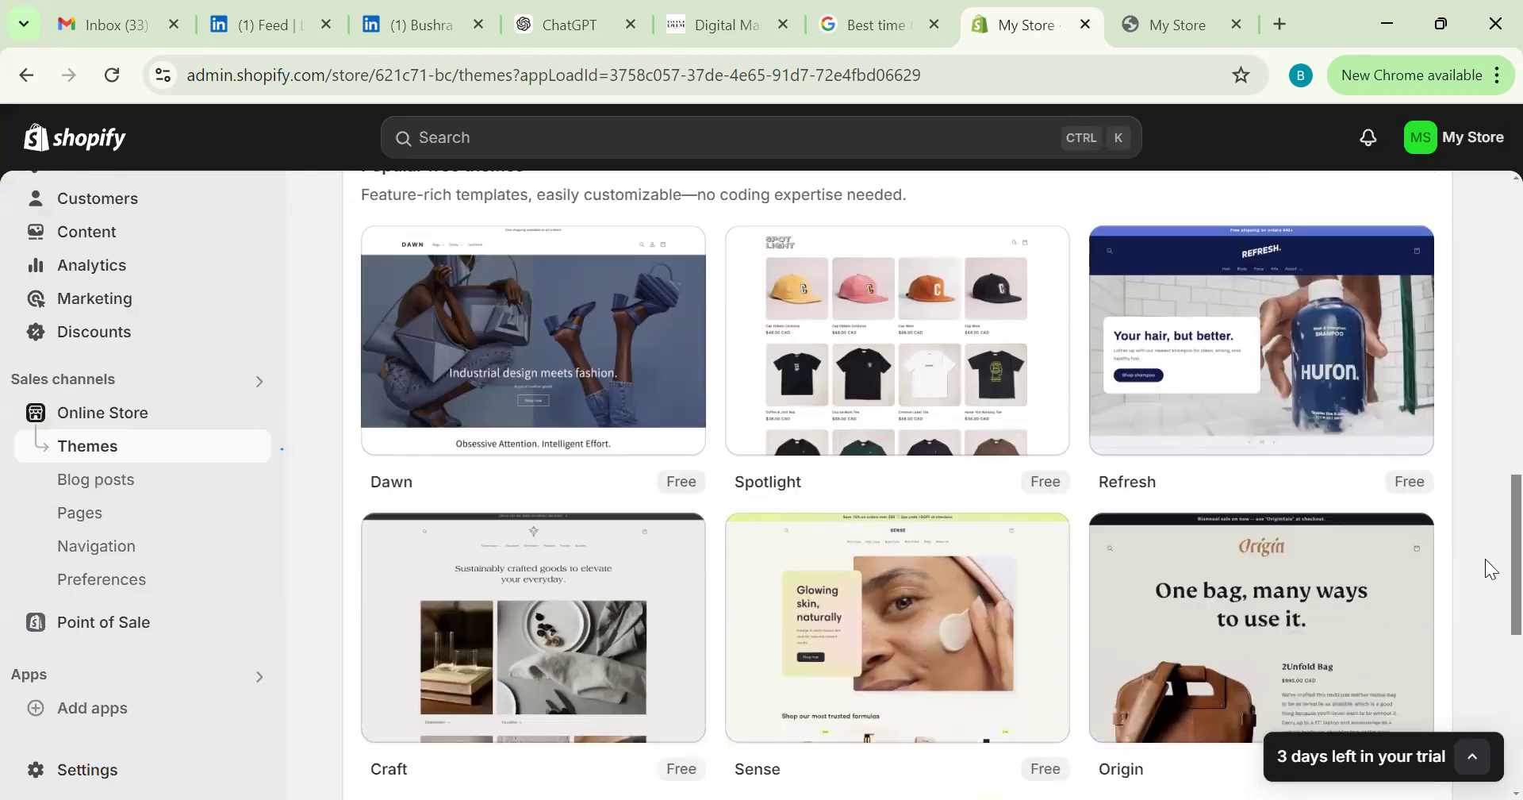
scroll(1486, 579, down, 1)
mouse_move(805, 415)
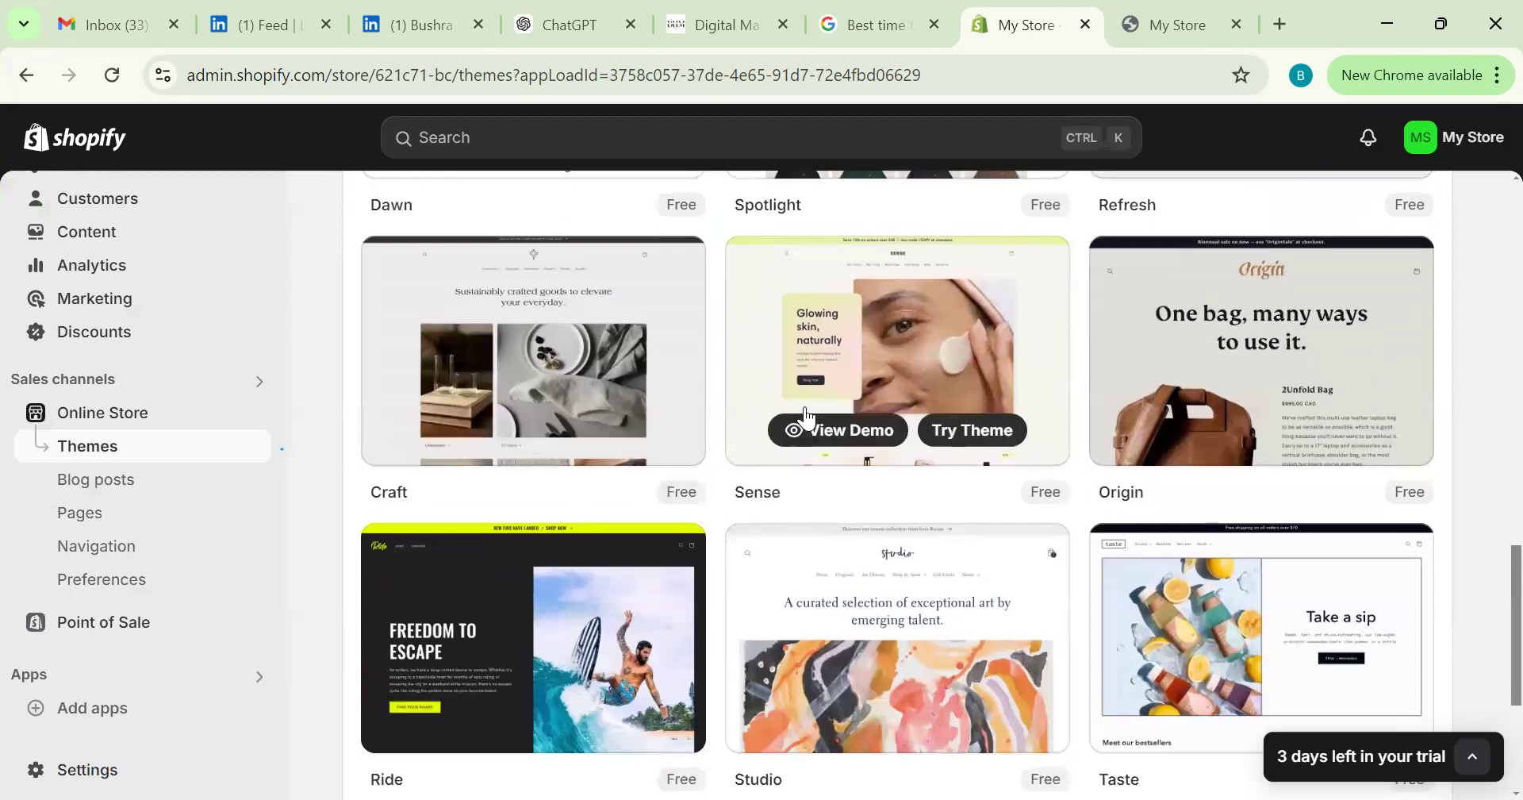
click(846, 433)
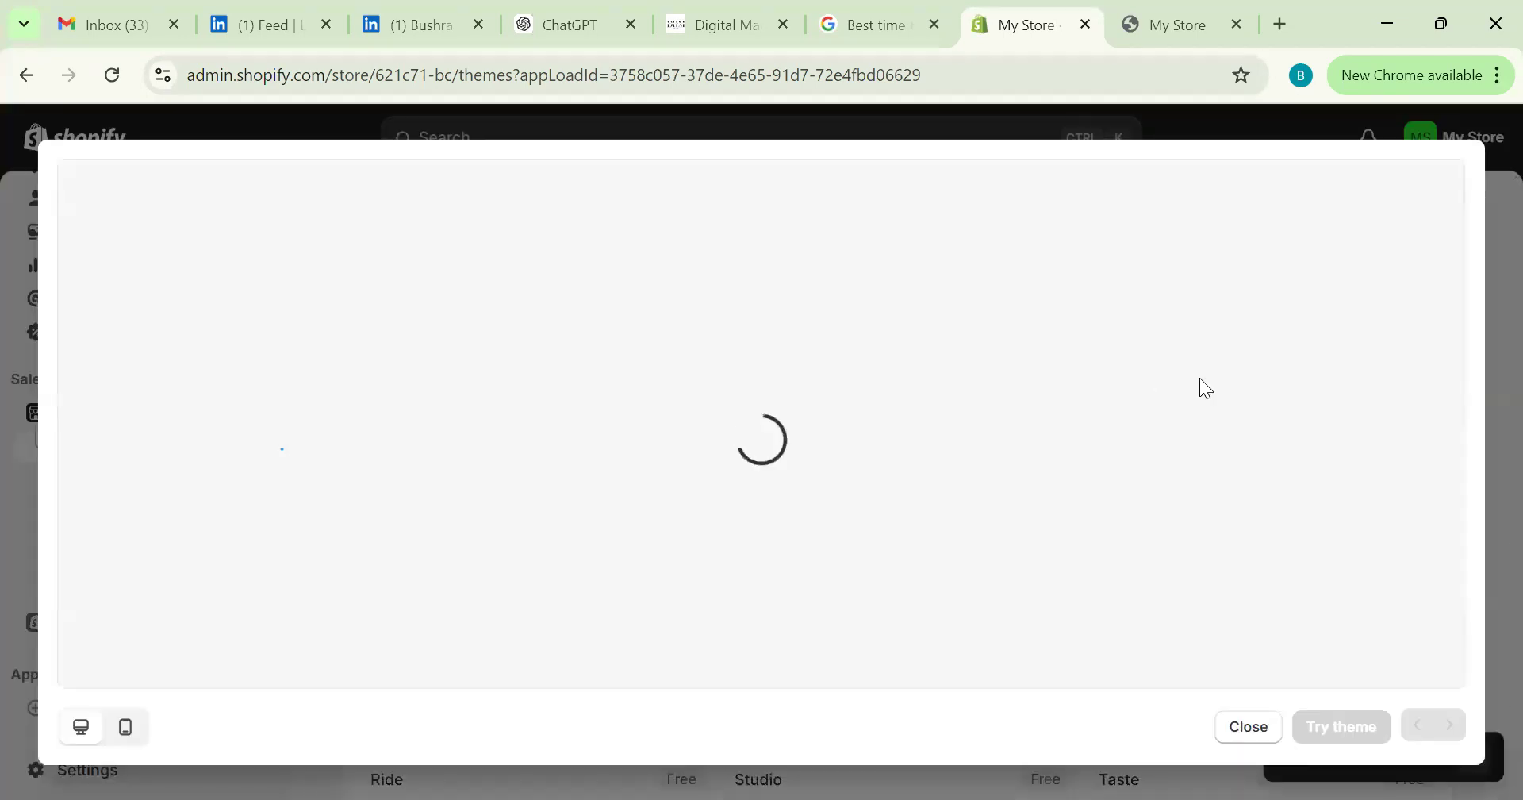
scroll(1455, 207, down, 1)
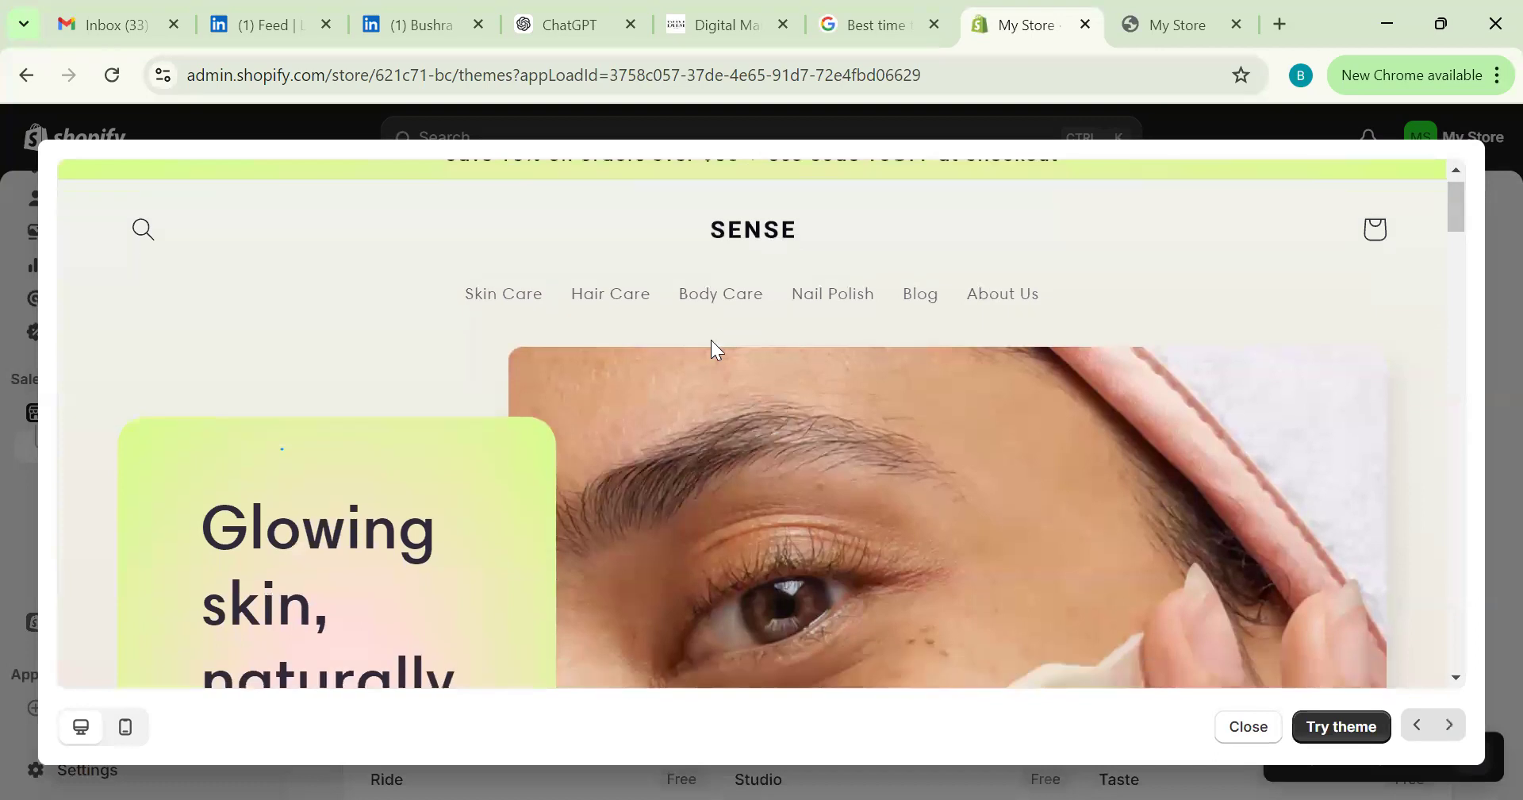
click(587, 308)
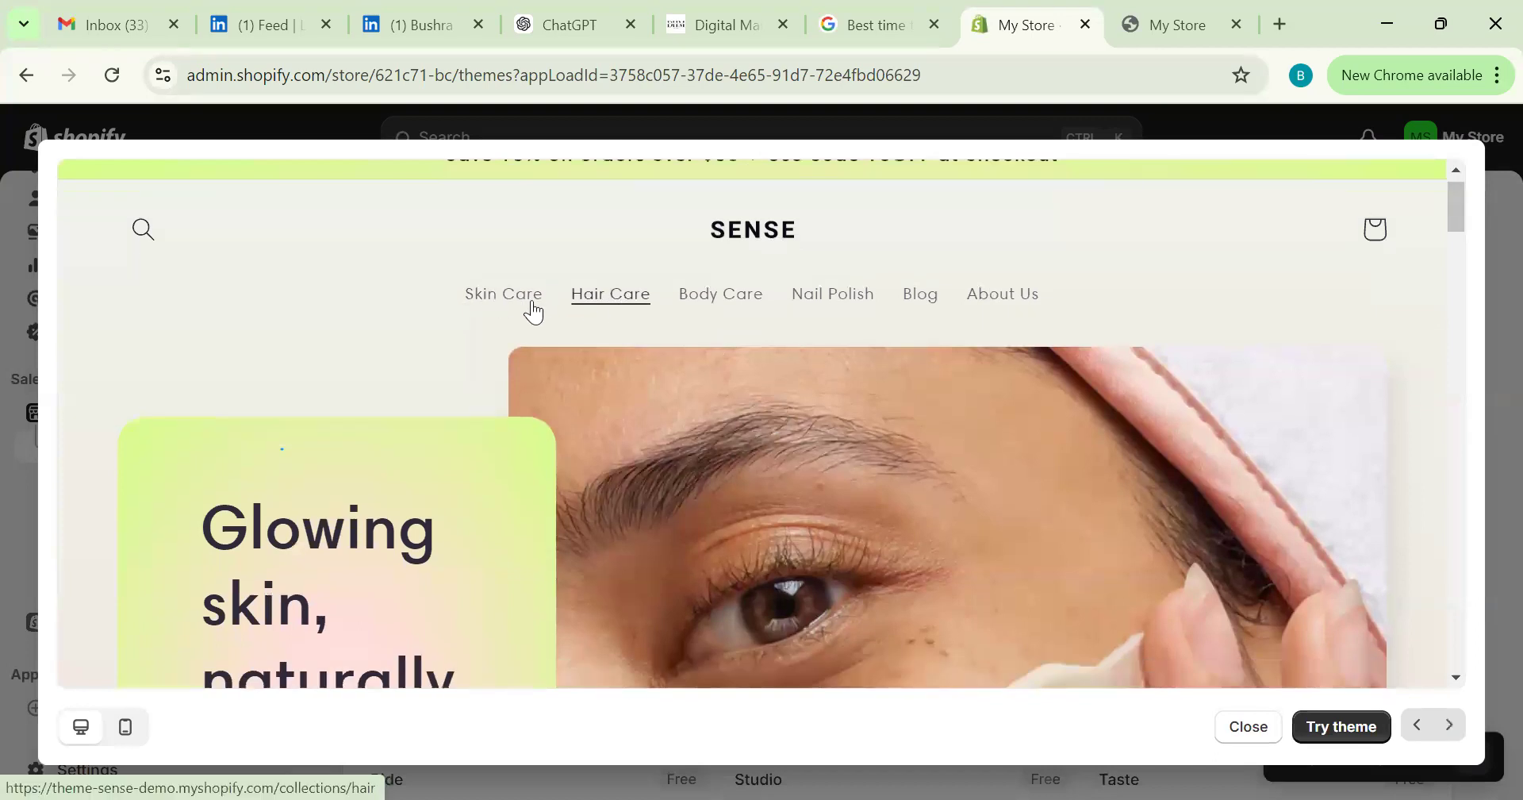
scroll(1465, 262, down, 10)
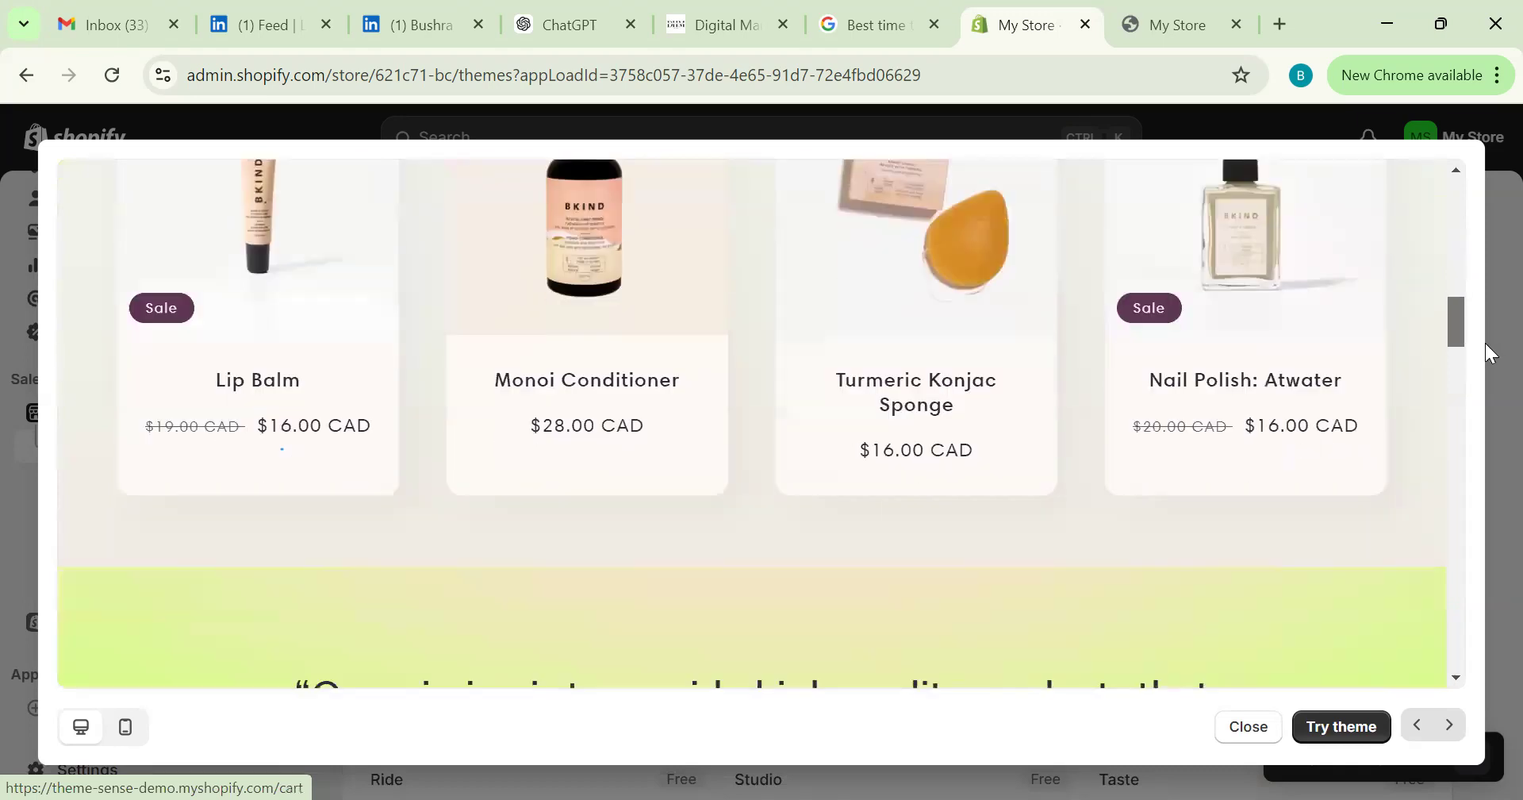
drag(1486, 343, 1459, 528)
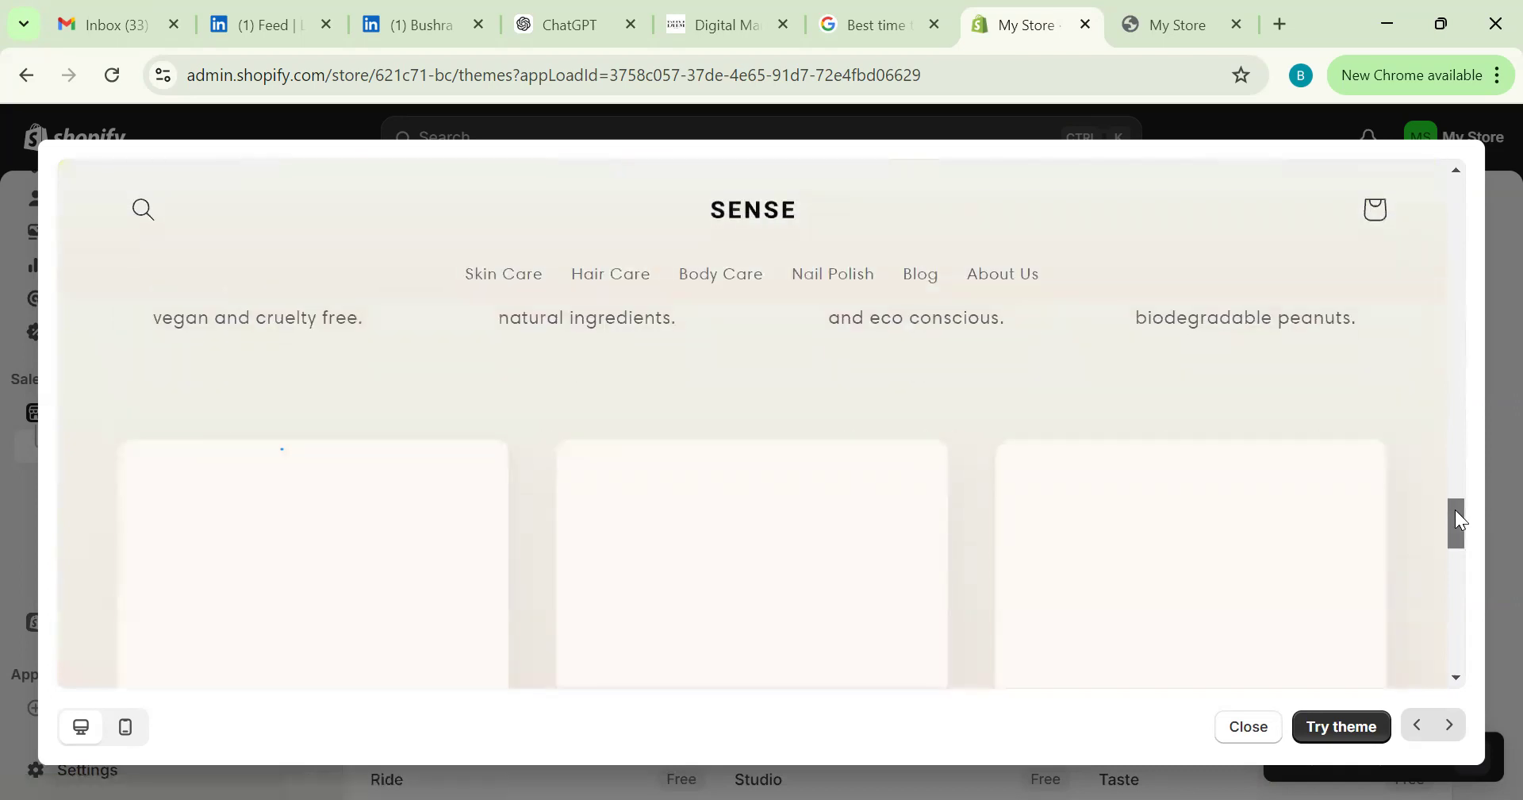
click(1486, 234)
- Try the Sense theme on the store and close the six unrelated browser tabs, keeping the Shopify admin and storefront open
mouse_move(975, 408)
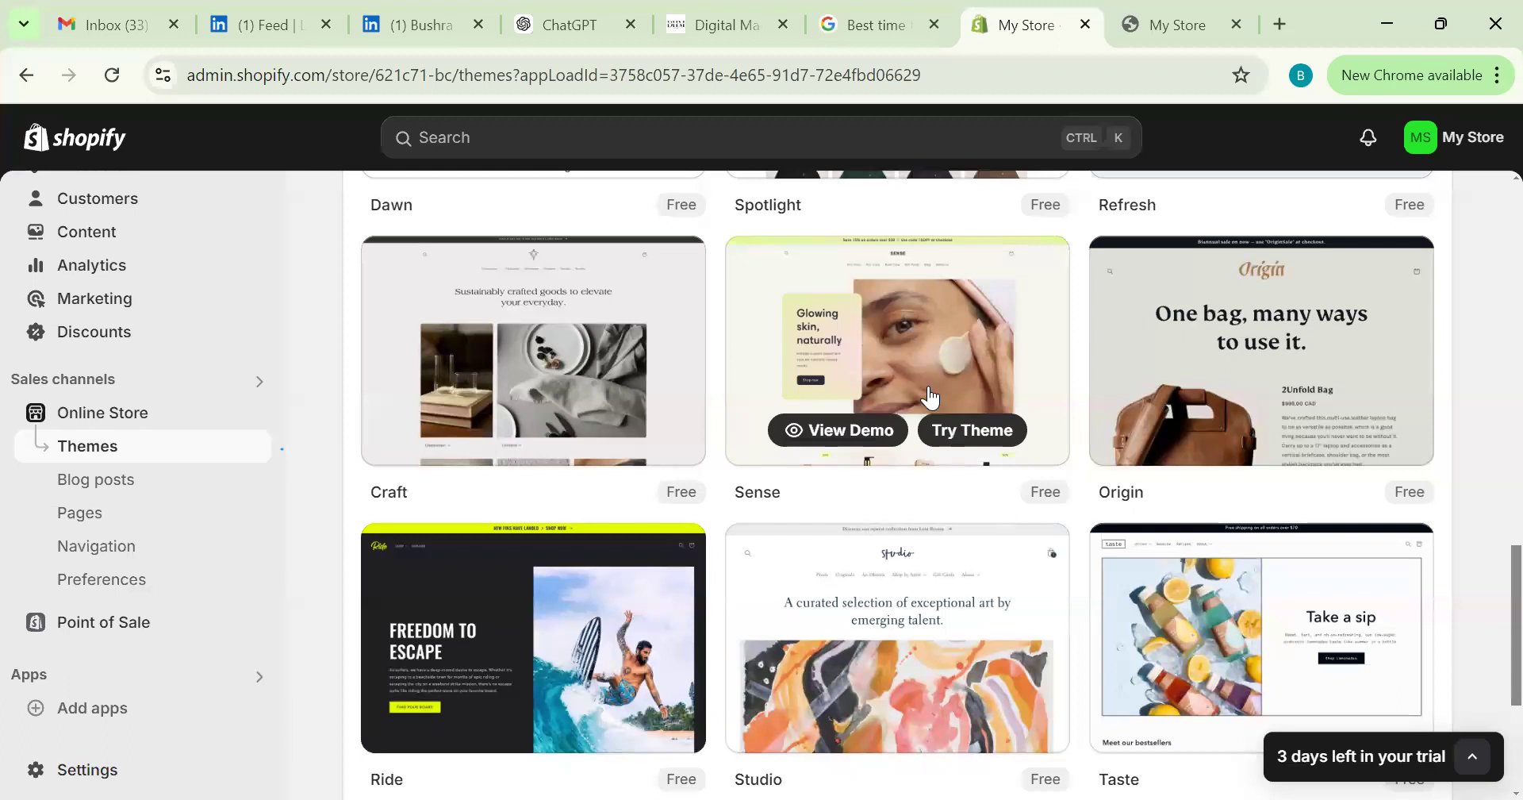
click(983, 433)
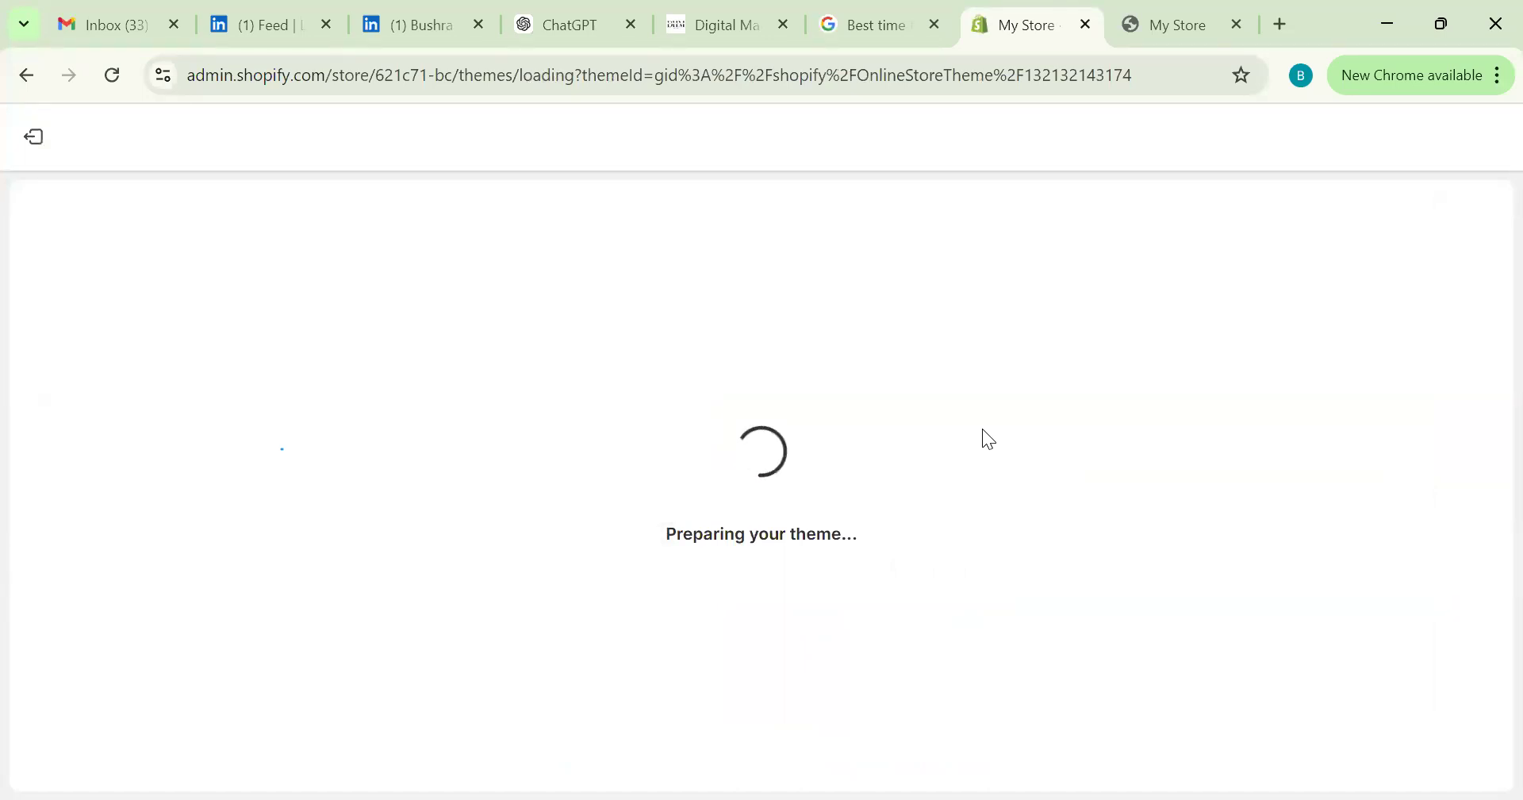
click(173, 25)
click(173, 25)
click(173, 25)
click(173, 25)
click(173, 26)
click(173, 25)
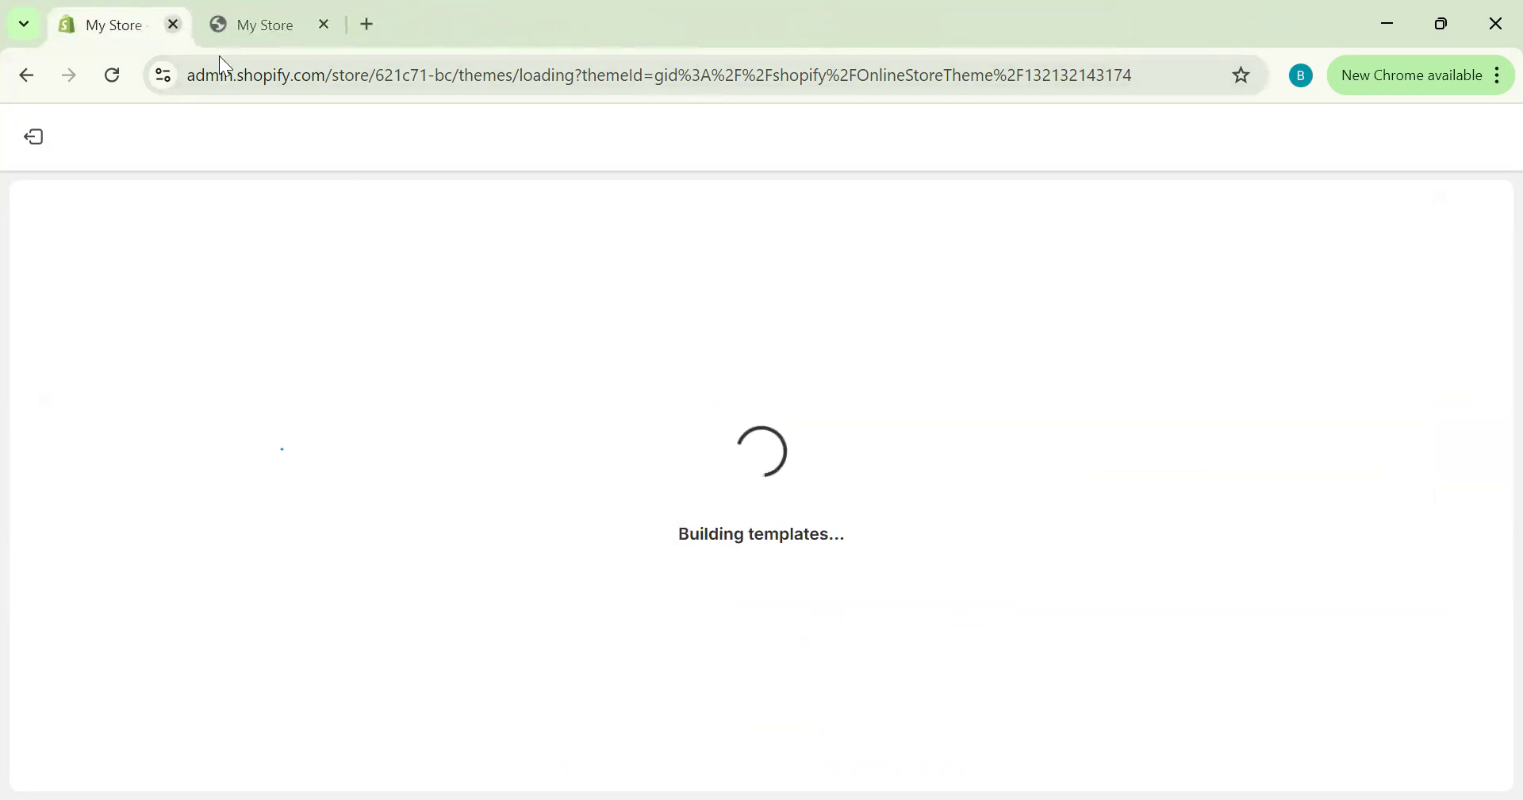
- Review the storefront's current home page from header to featured products, and return to the Sense theme in the admin
click(216, 20)
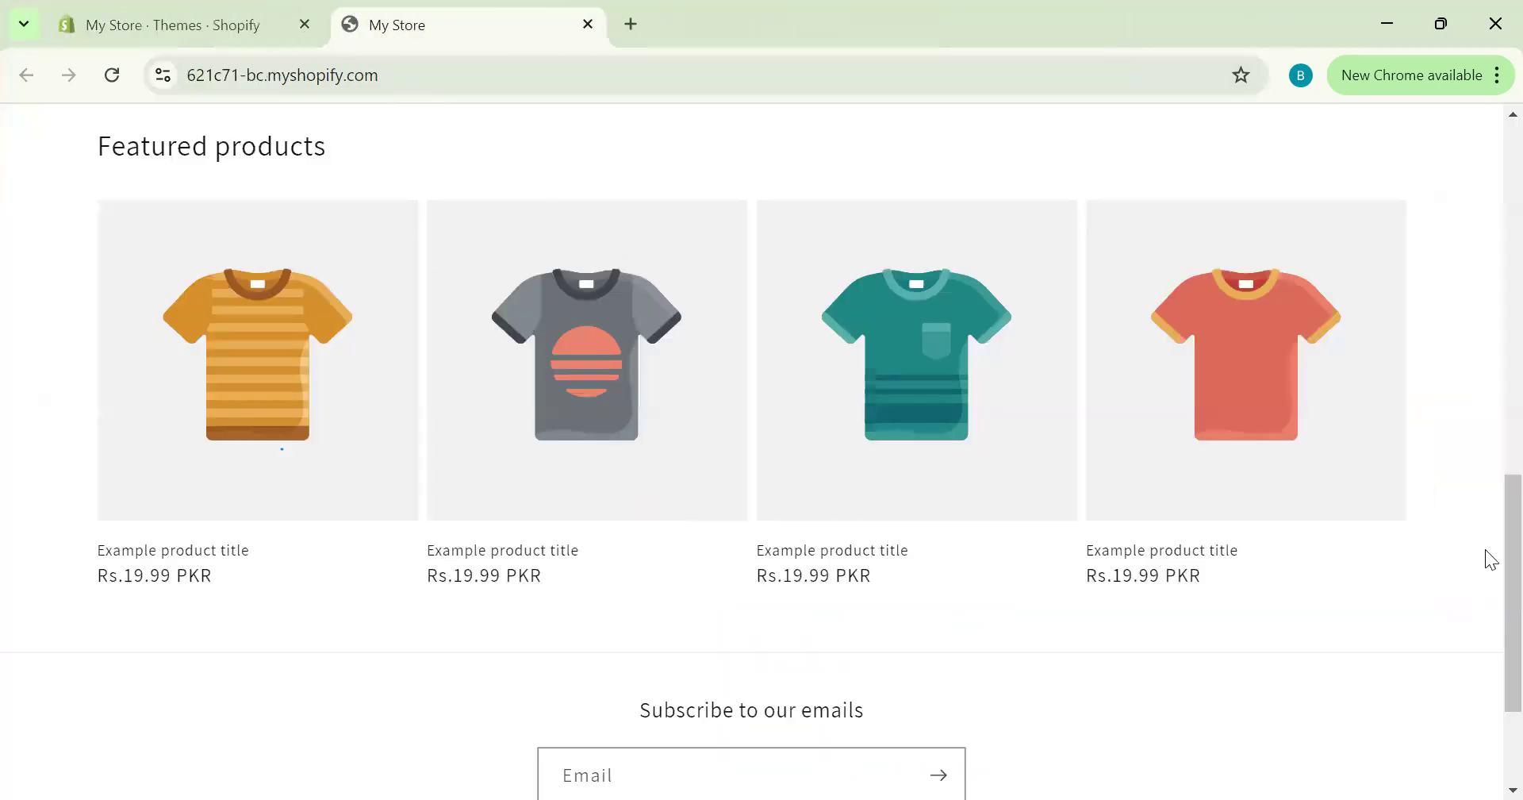
scroll(1485, 549, up, 12)
scroll(1485, 184, down, 2)
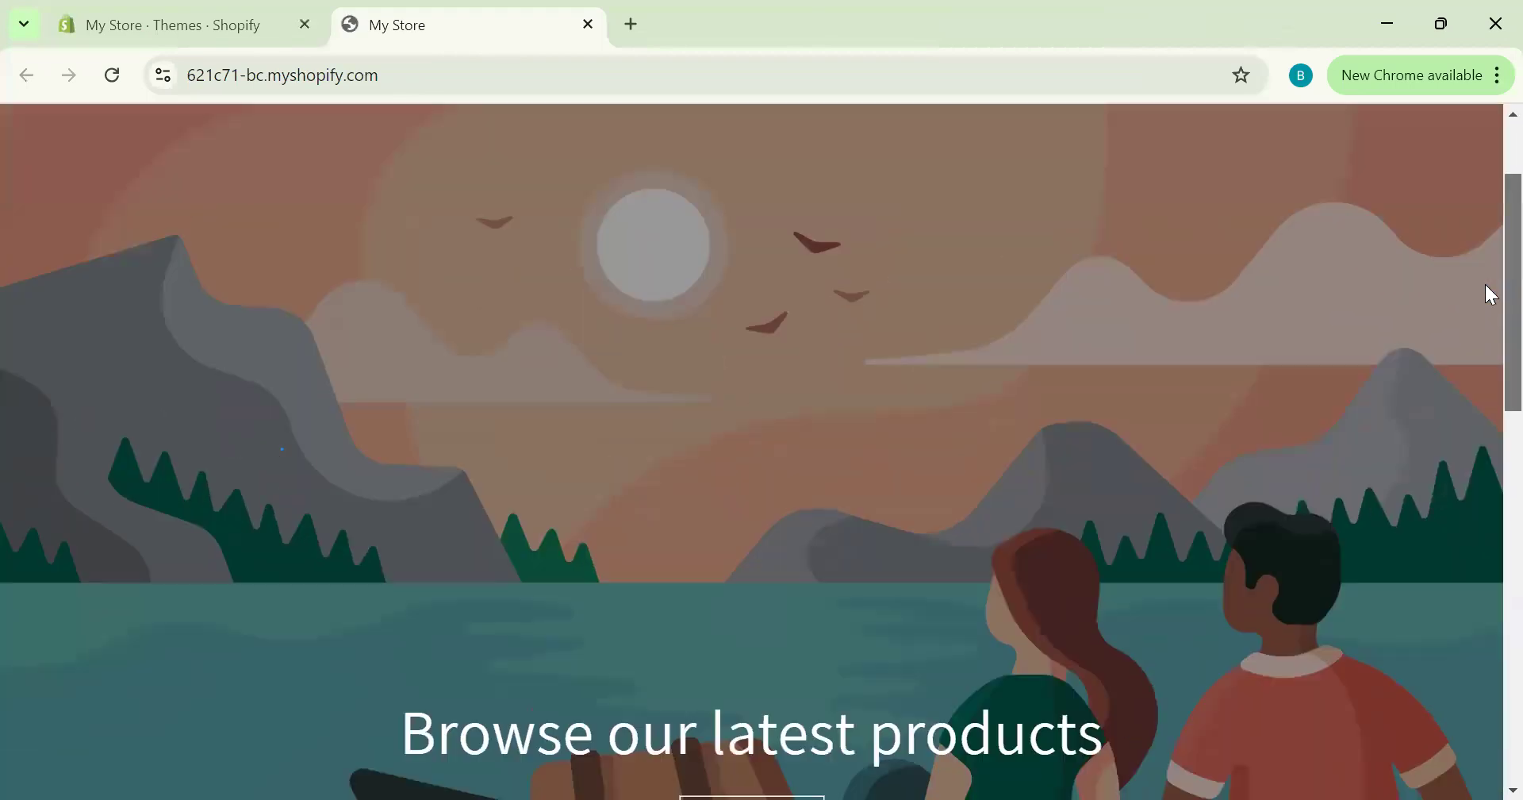
scroll(1490, 294, down, 10)
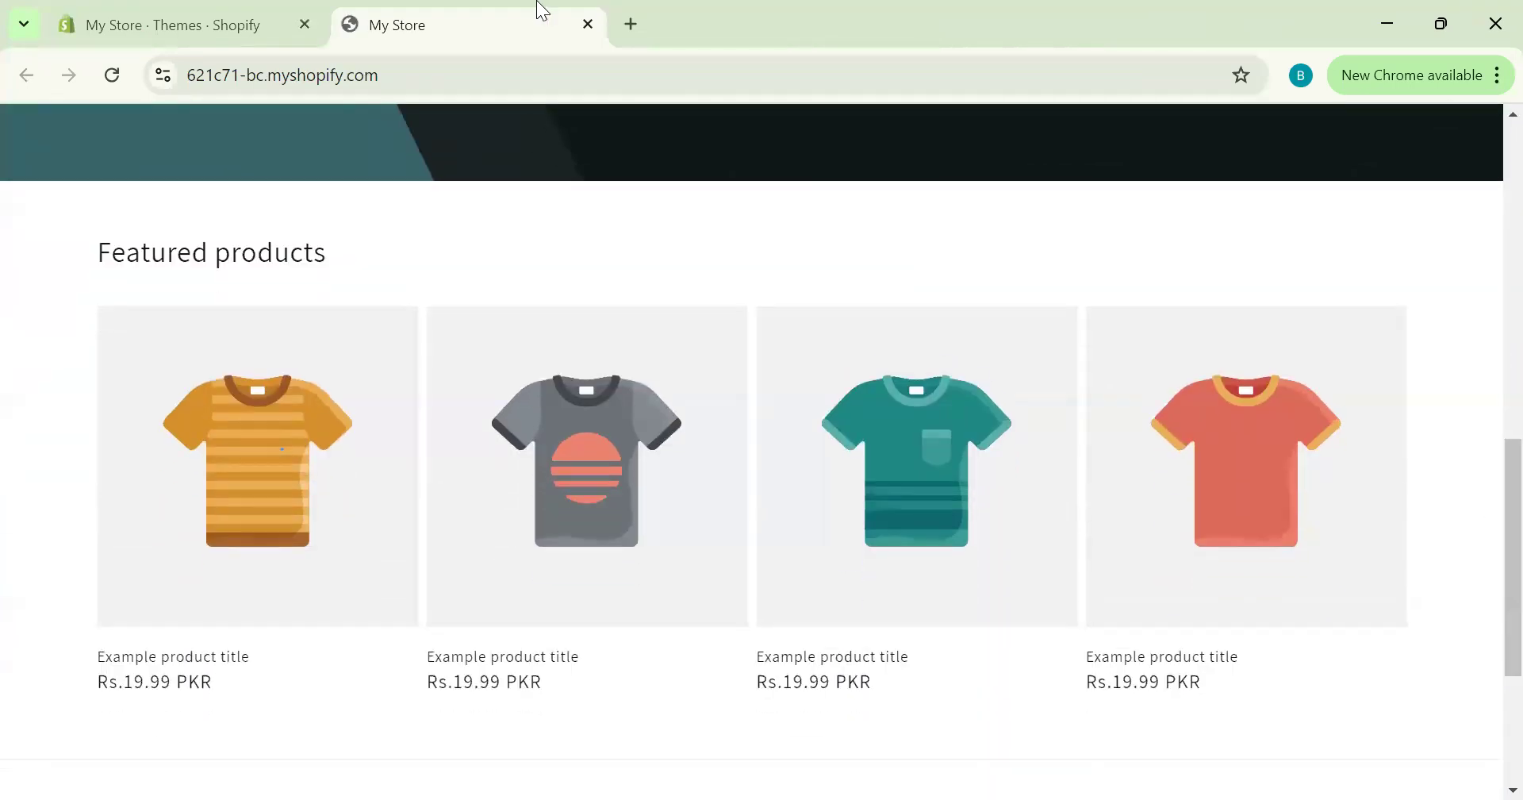
click(121, 4)
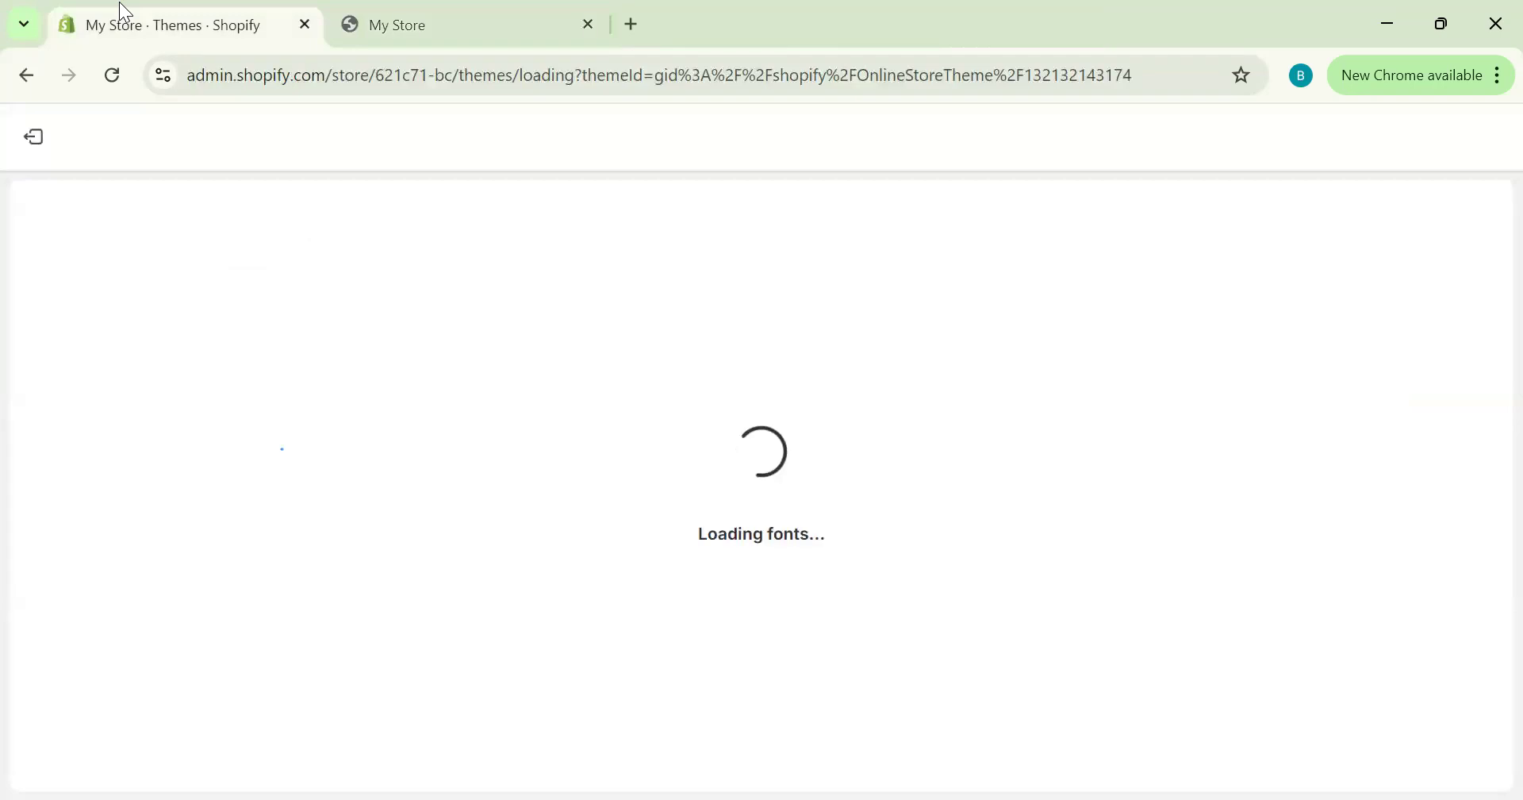
click(459, 12)
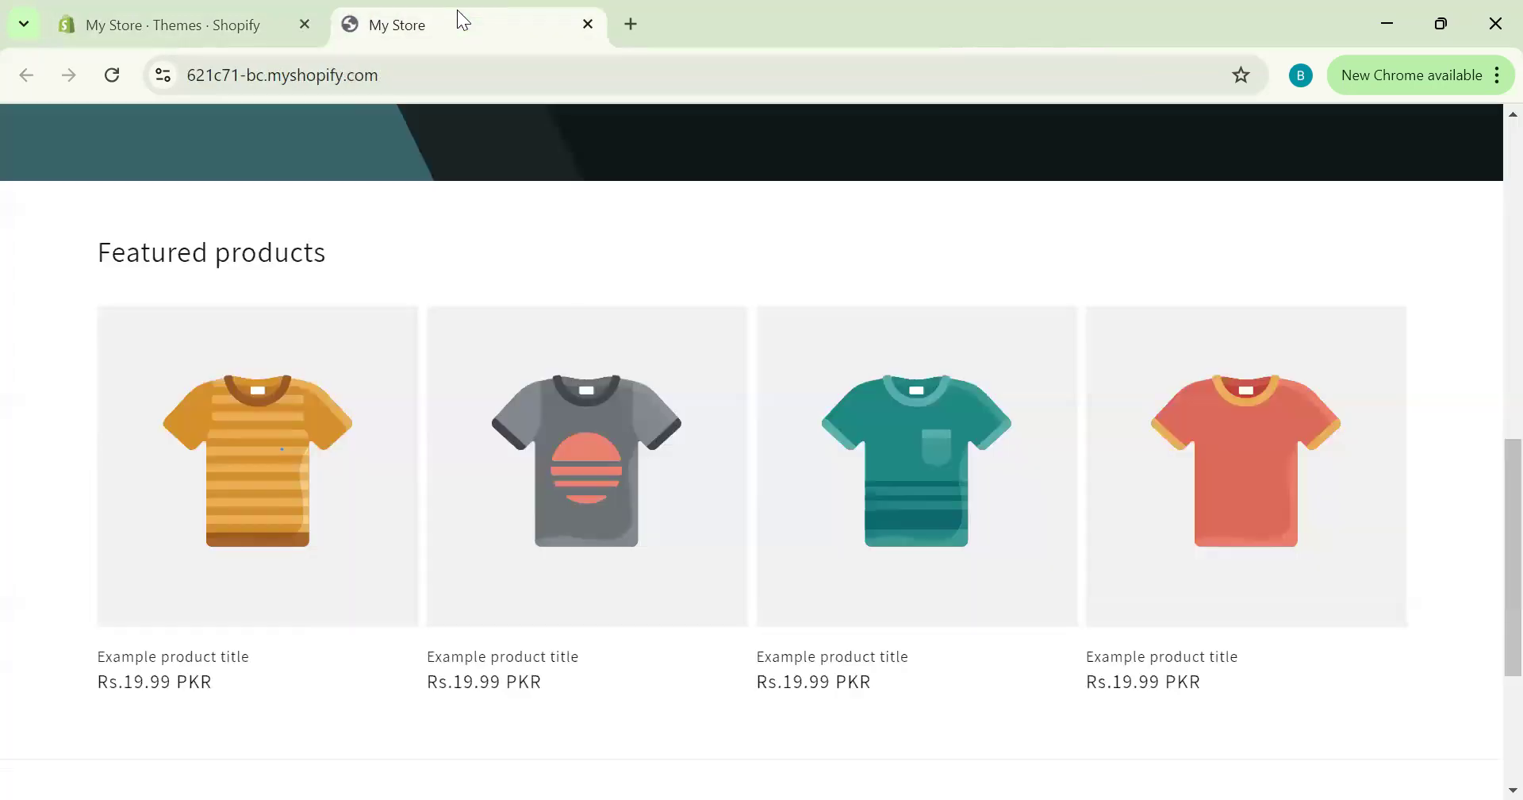
scroll(1485, 575, up, 10)
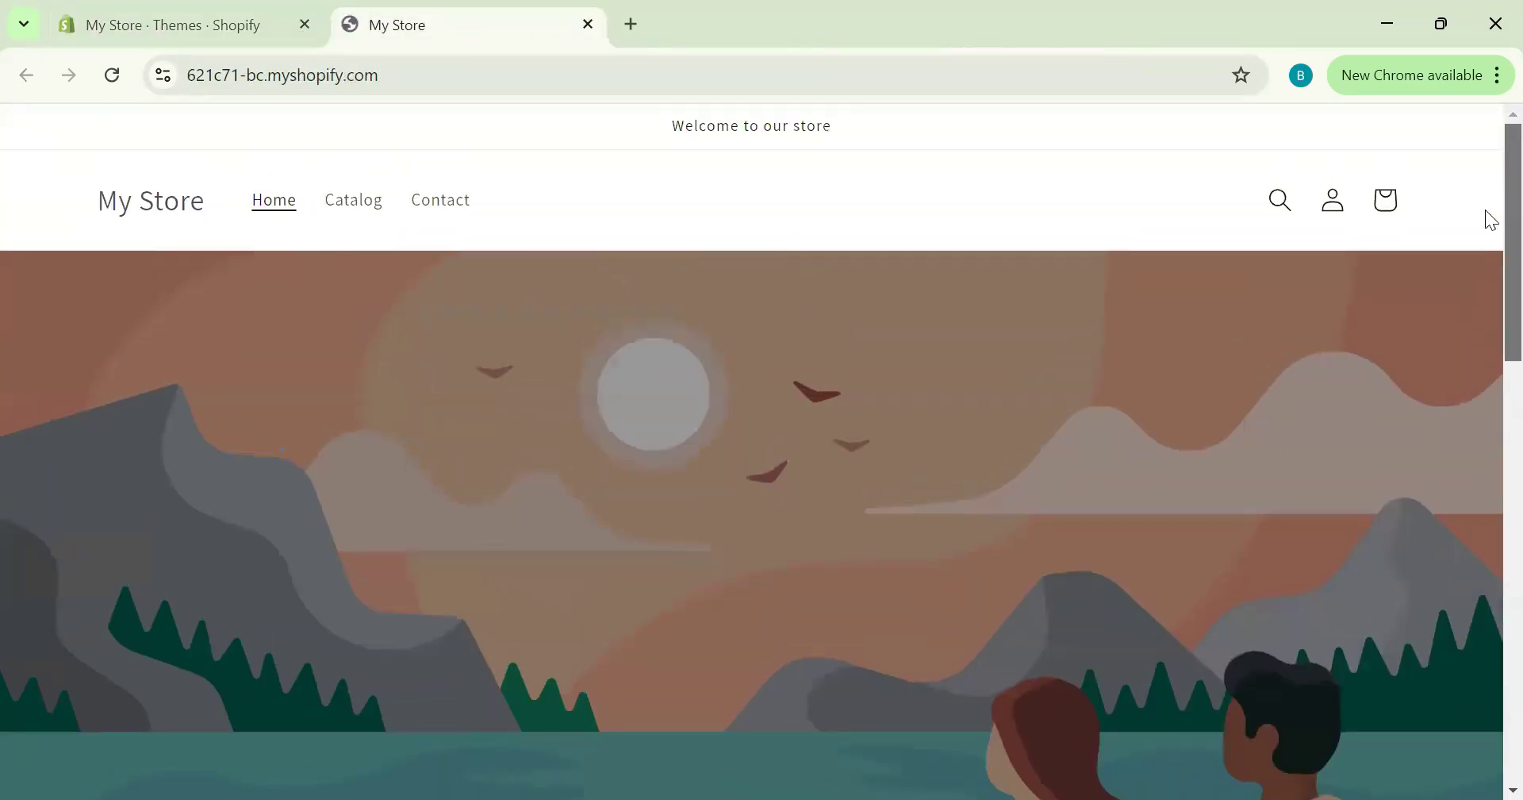
click(235, 11)
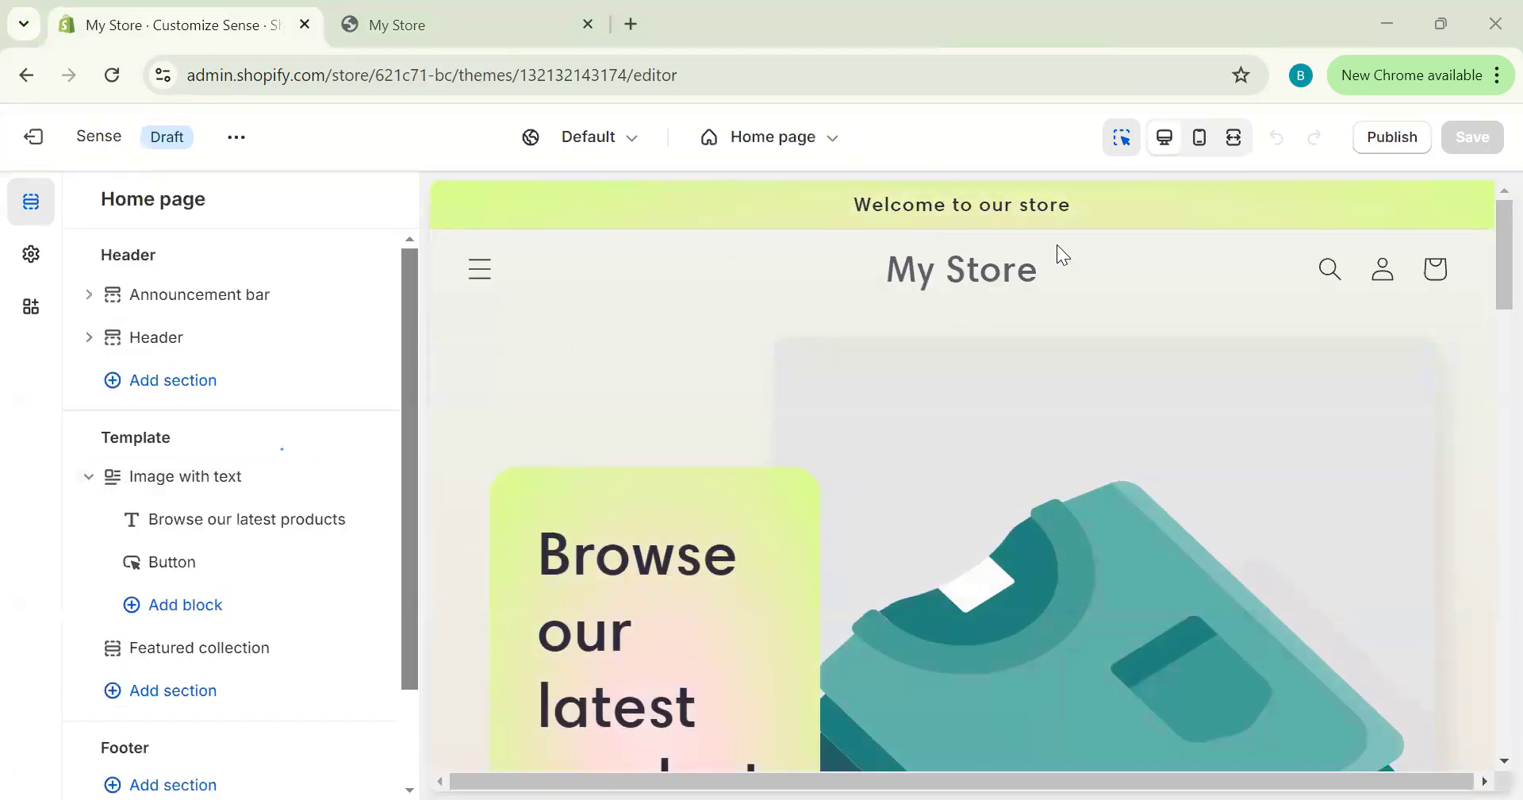
- Exit the theme editor to the themes page and open the draft Sense theme from the theme library for customizing
click(33, 143)
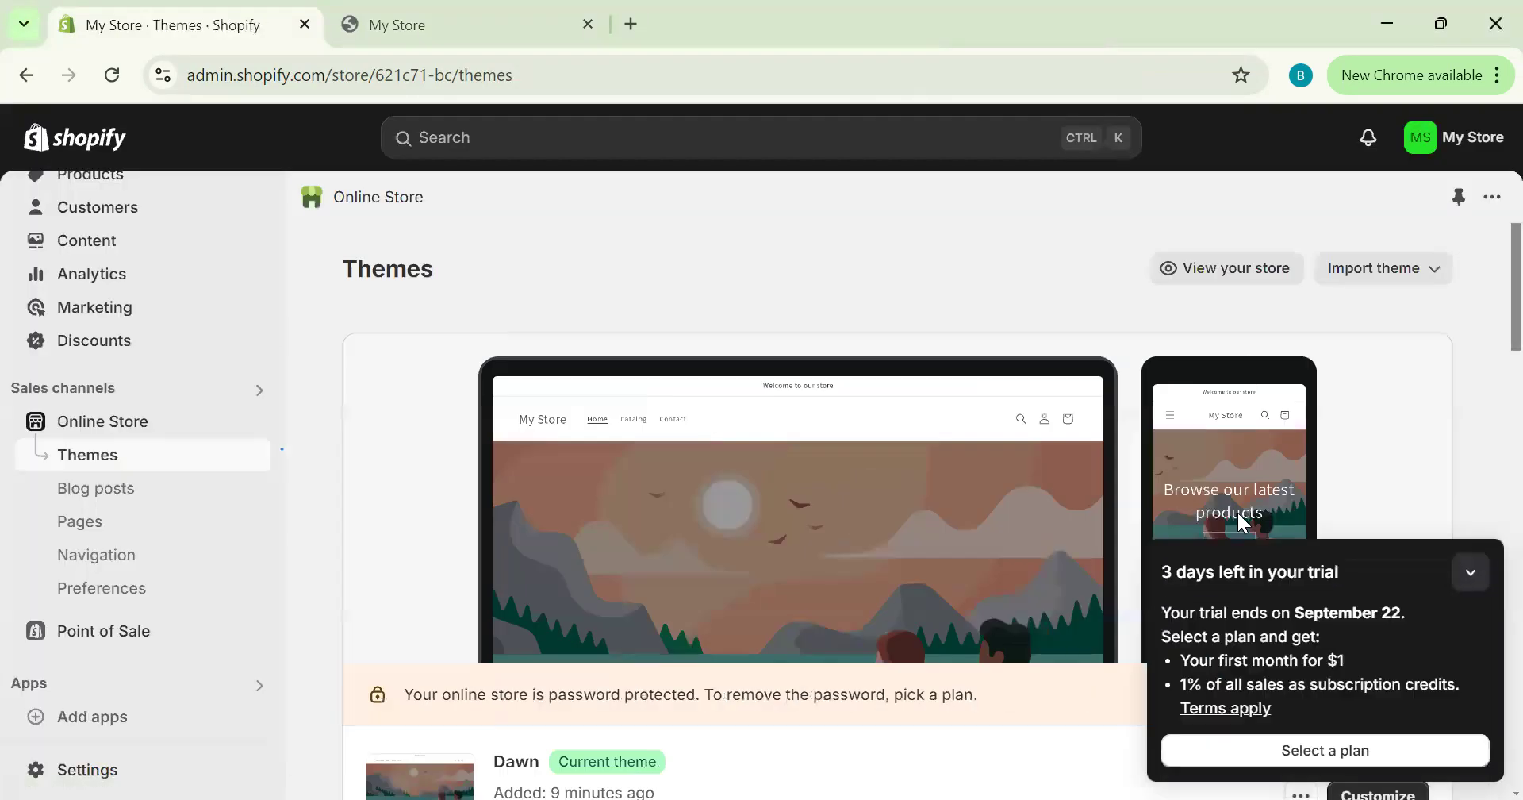
click(1472, 573)
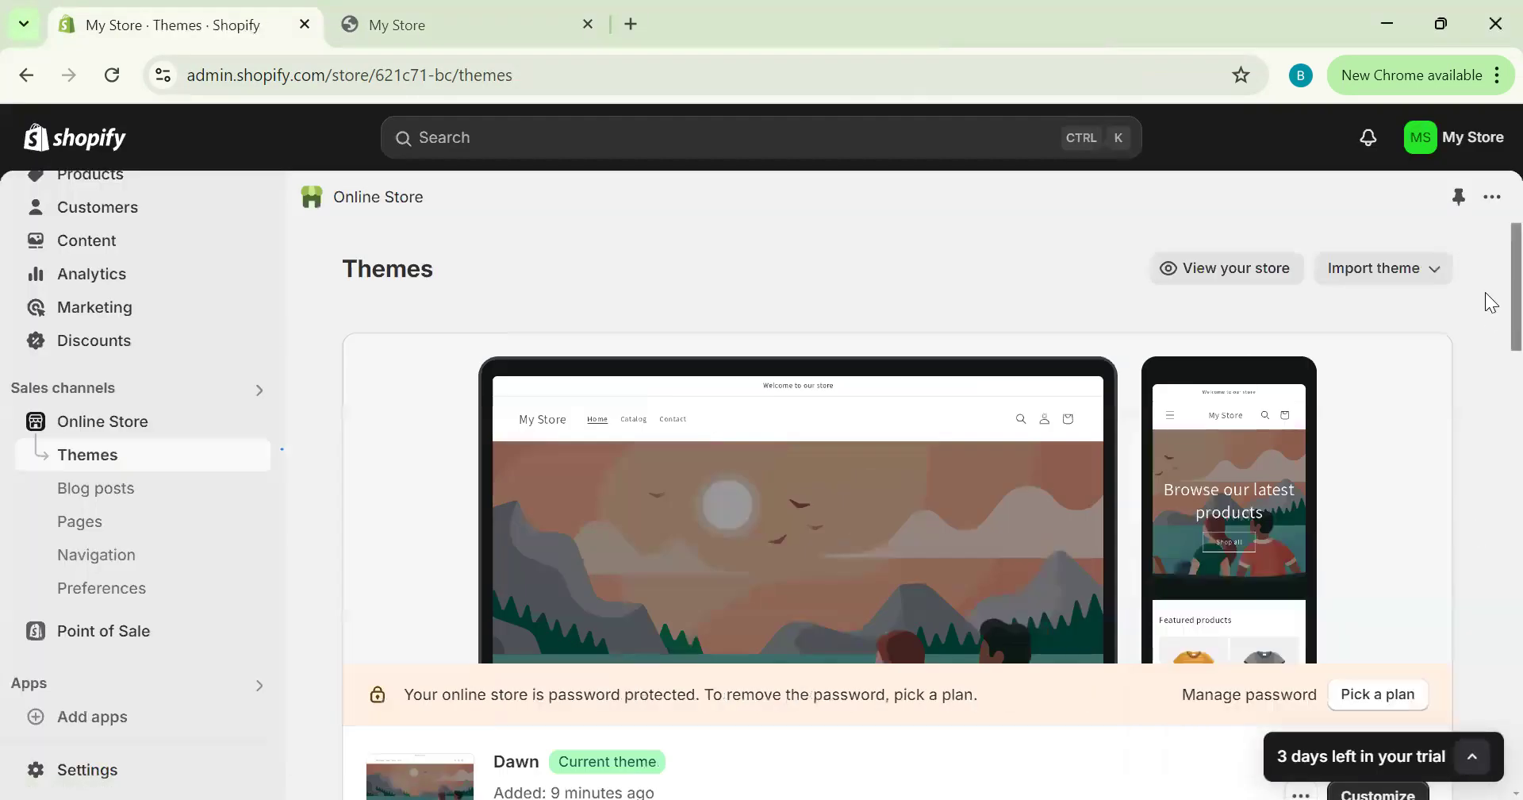
scroll(1490, 413, down, 5)
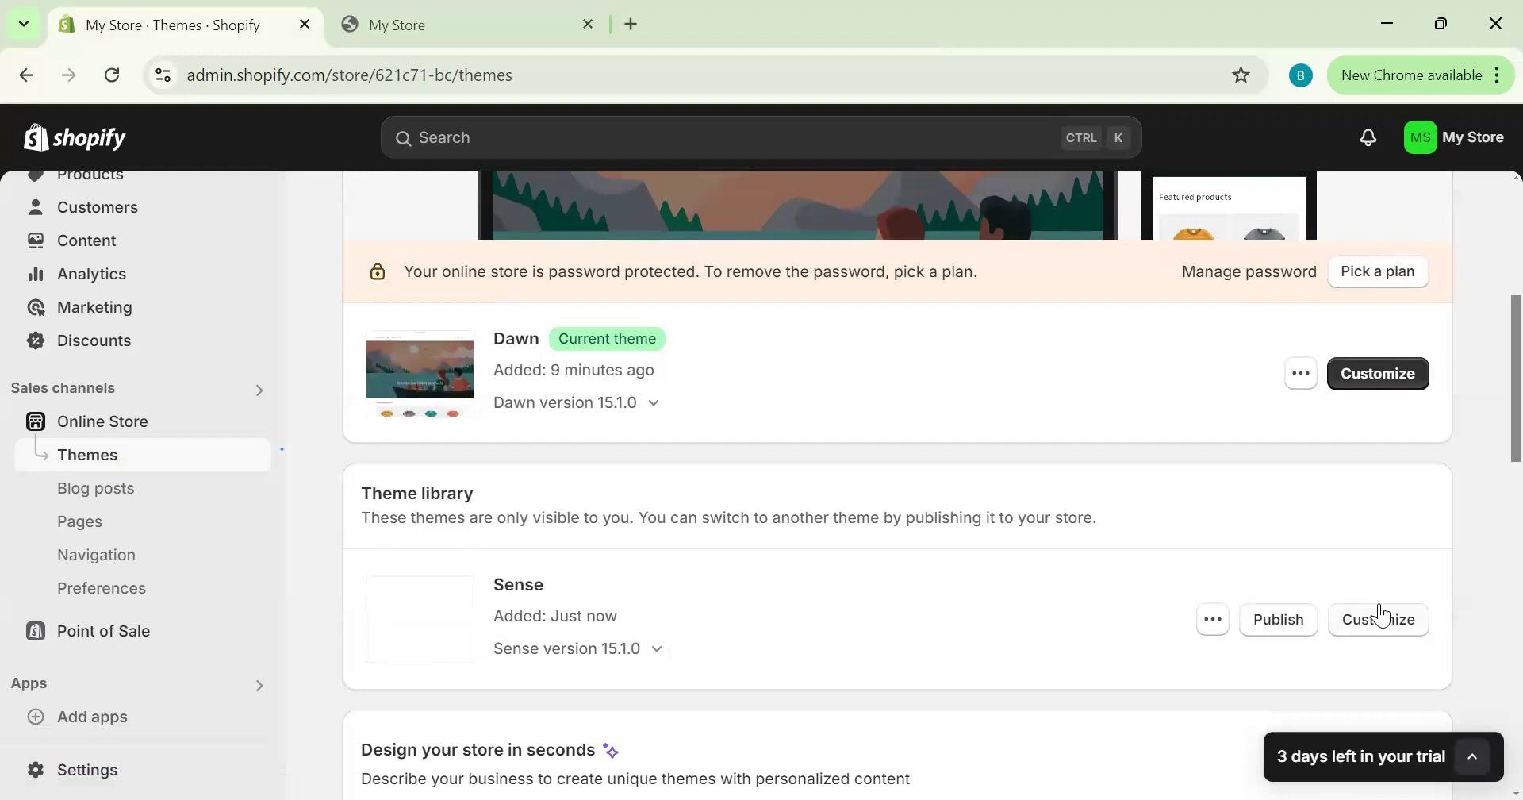
click(1388, 629)
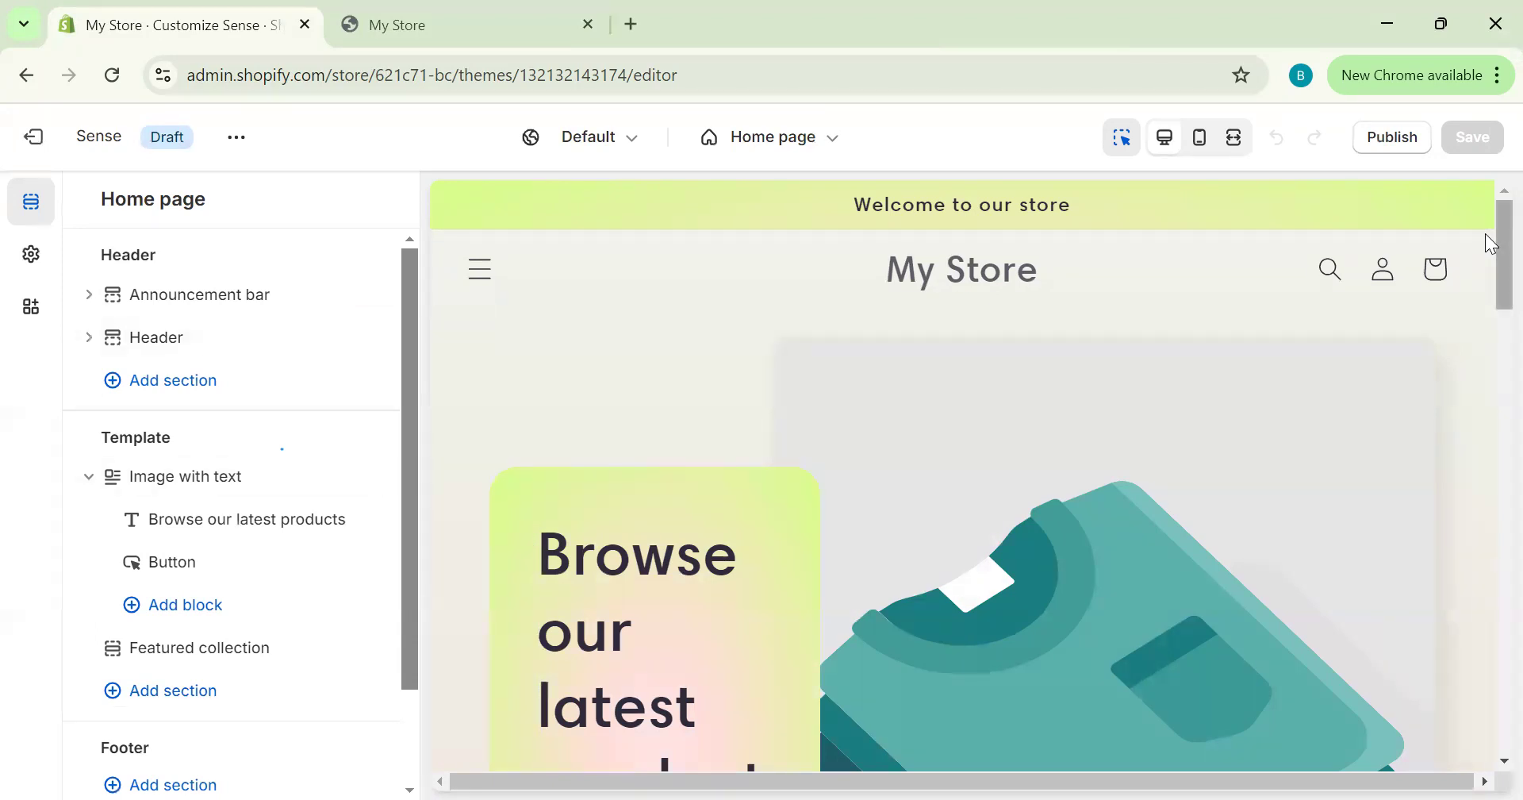
scroll(1487, 247, down, 2)
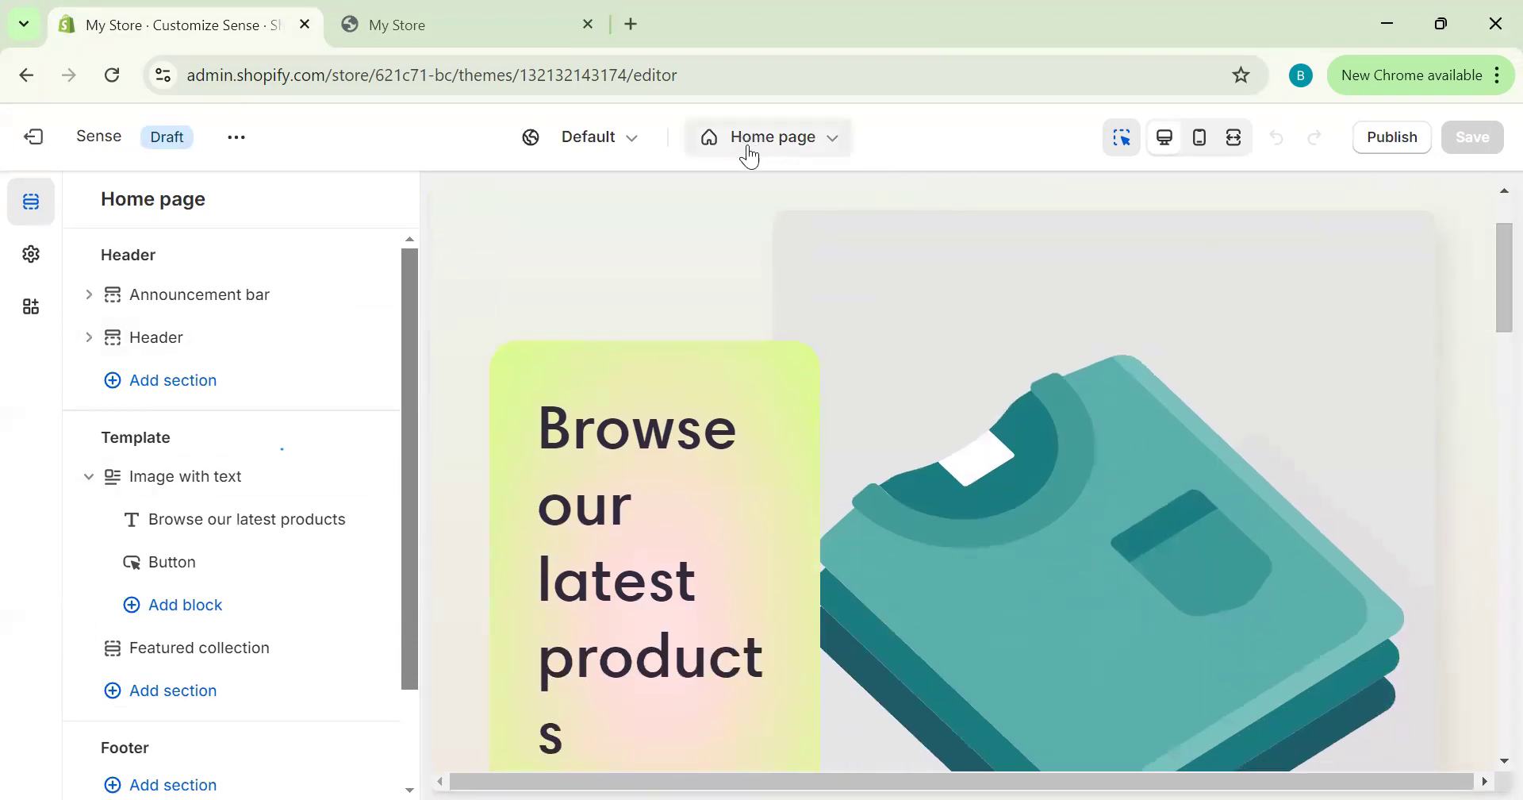
- Check which markets the theme editor offers for preview and look at the home page's header area
click(639, 155)
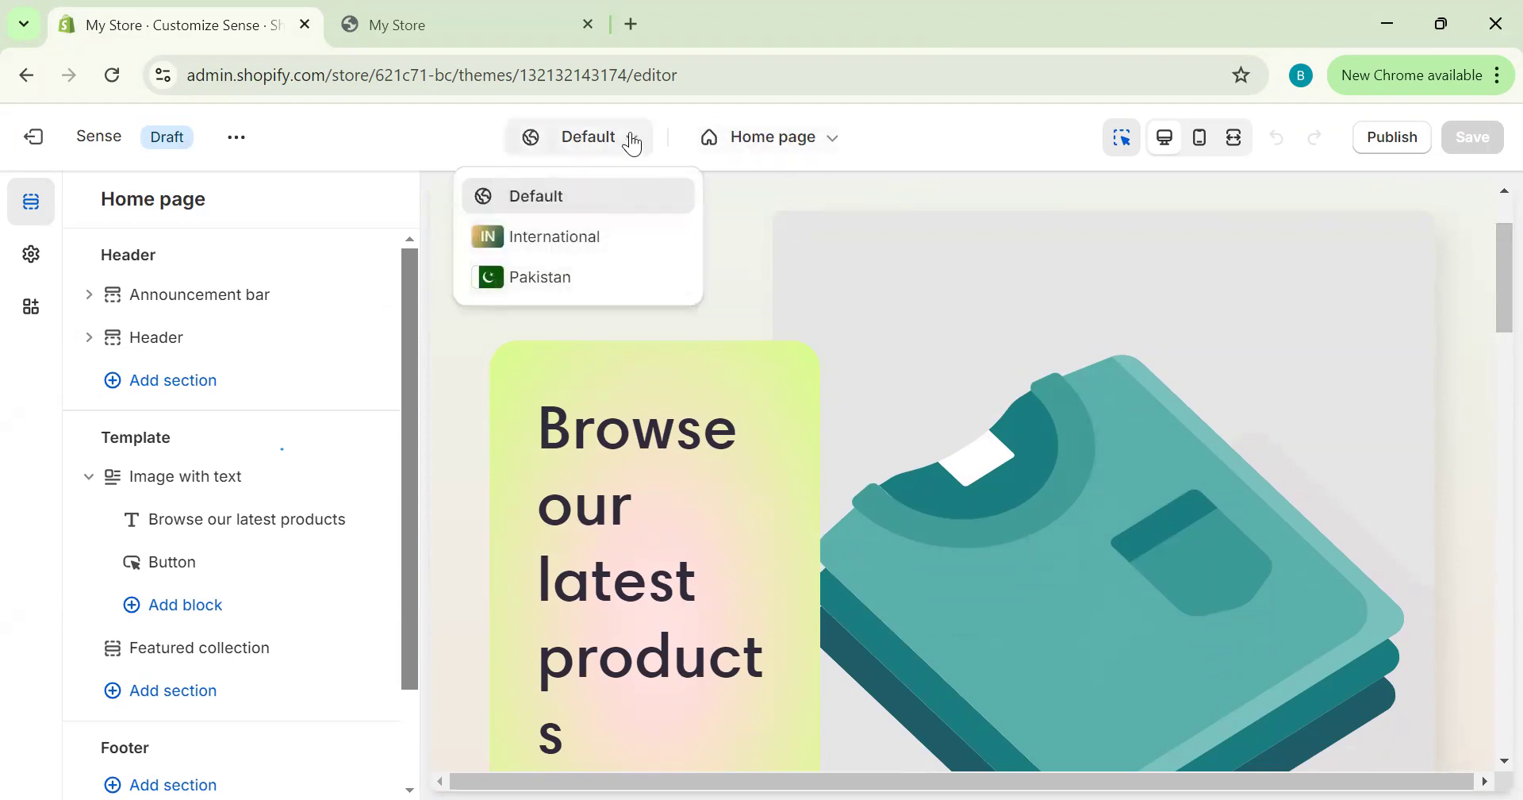
click(630, 143)
click(824, 142)
click(822, 139)
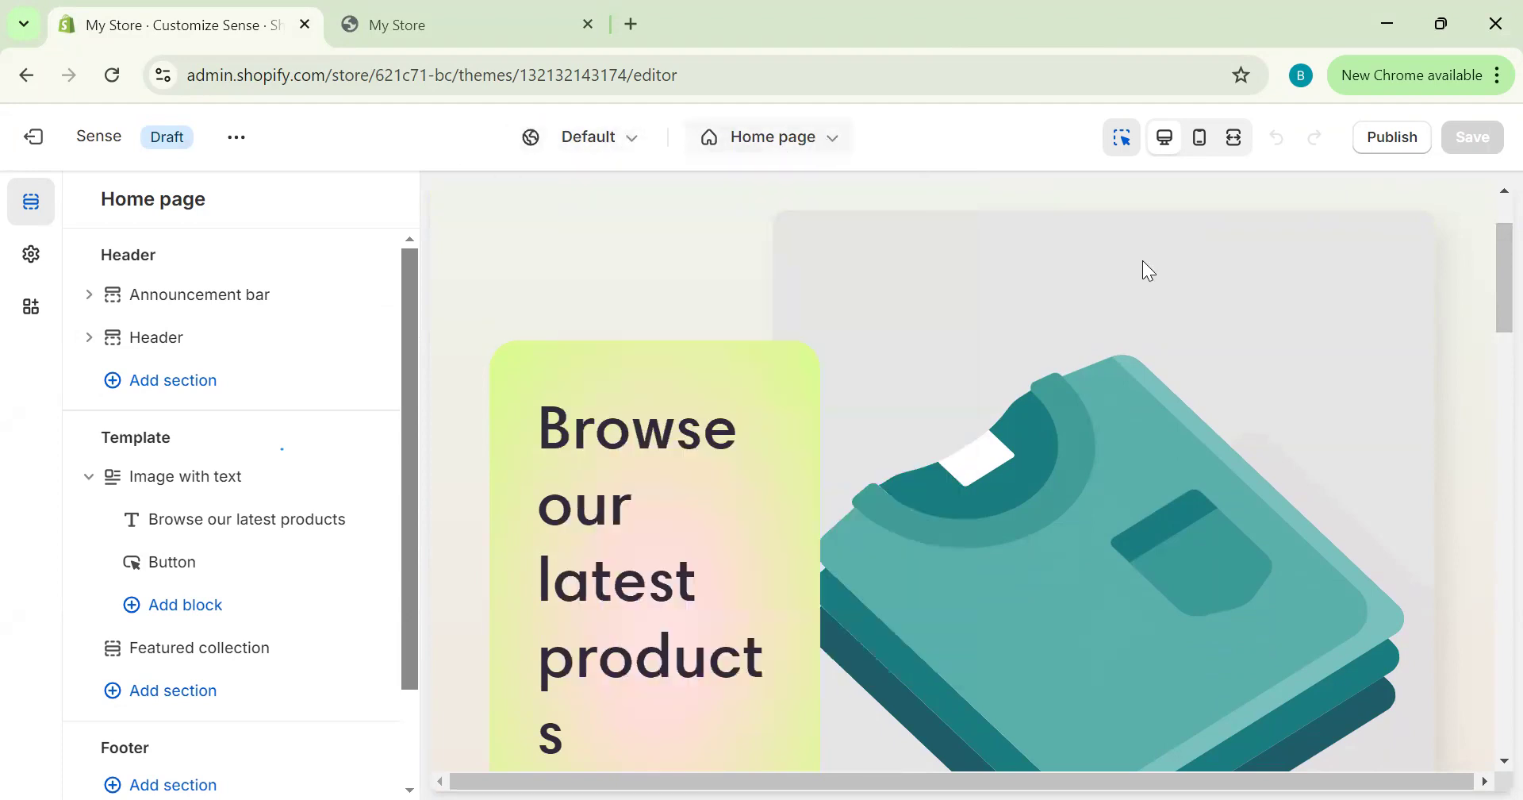
scroll(1489, 252, up, 2)
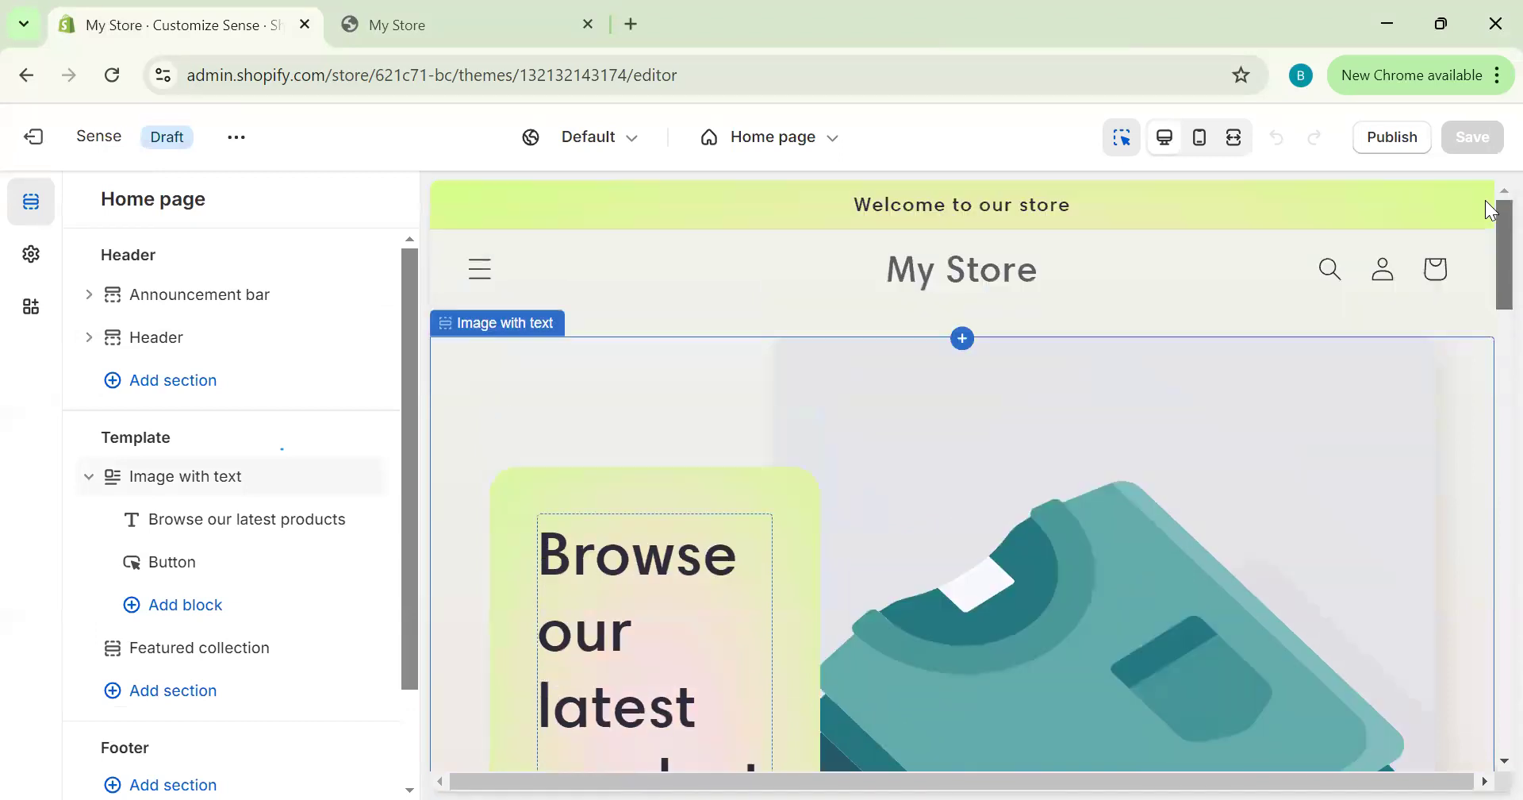
- Examine the announcement bar's settings, its welcome announcement and the colors of Scheme 2, and return to the home page's section list
click(981, 200)
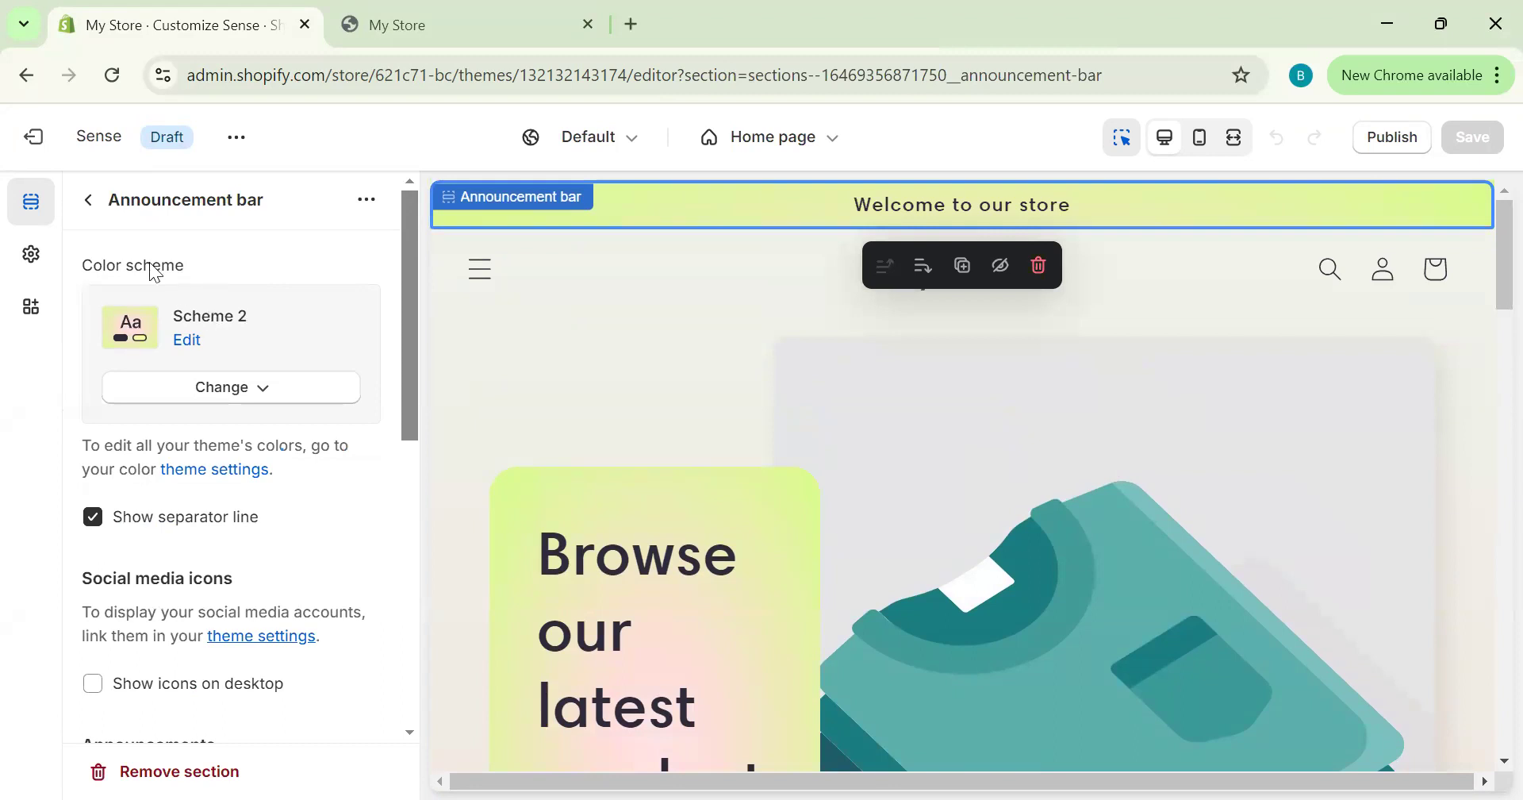
click(89, 204)
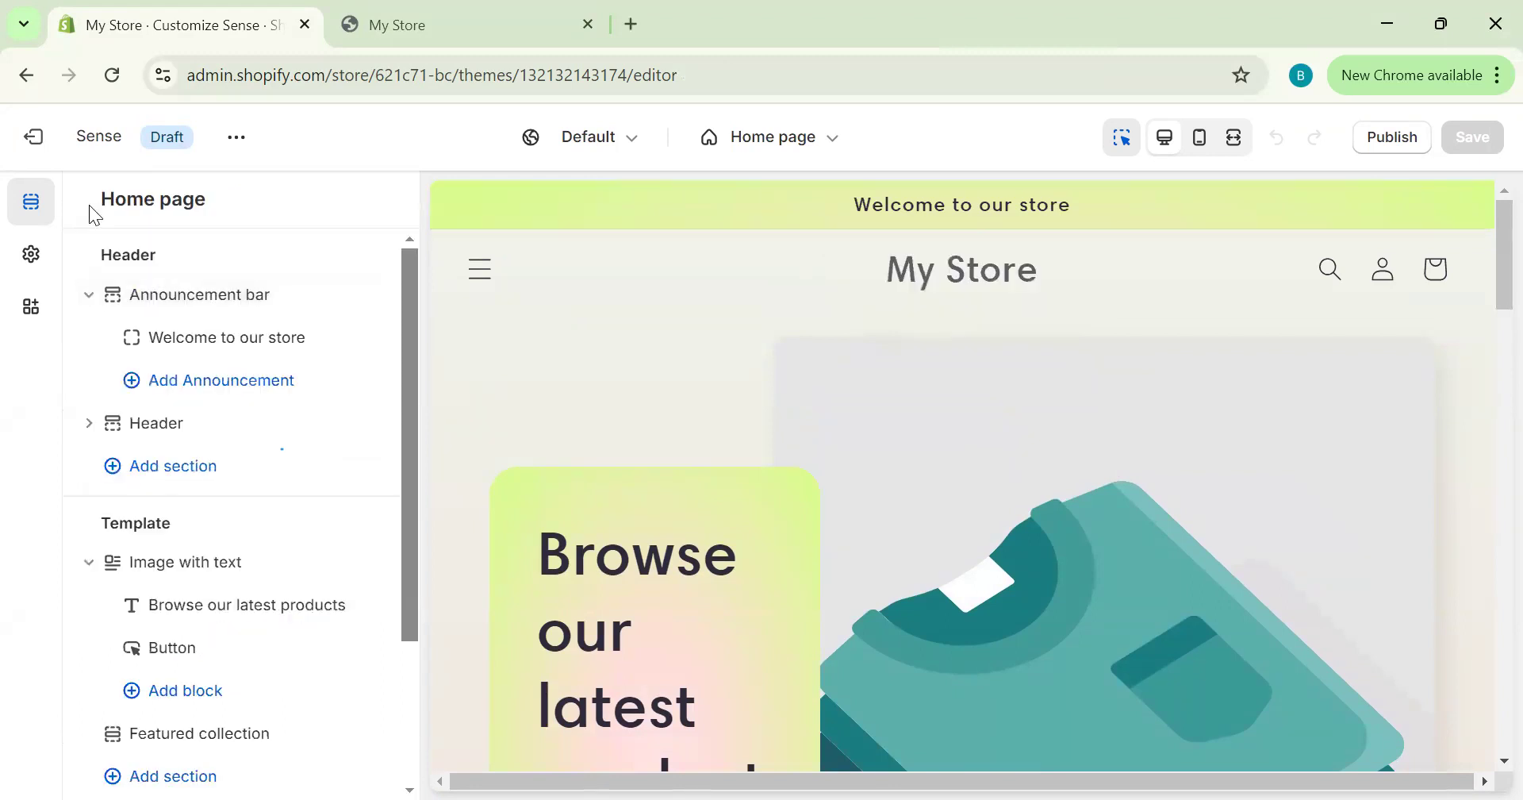
click(247, 337)
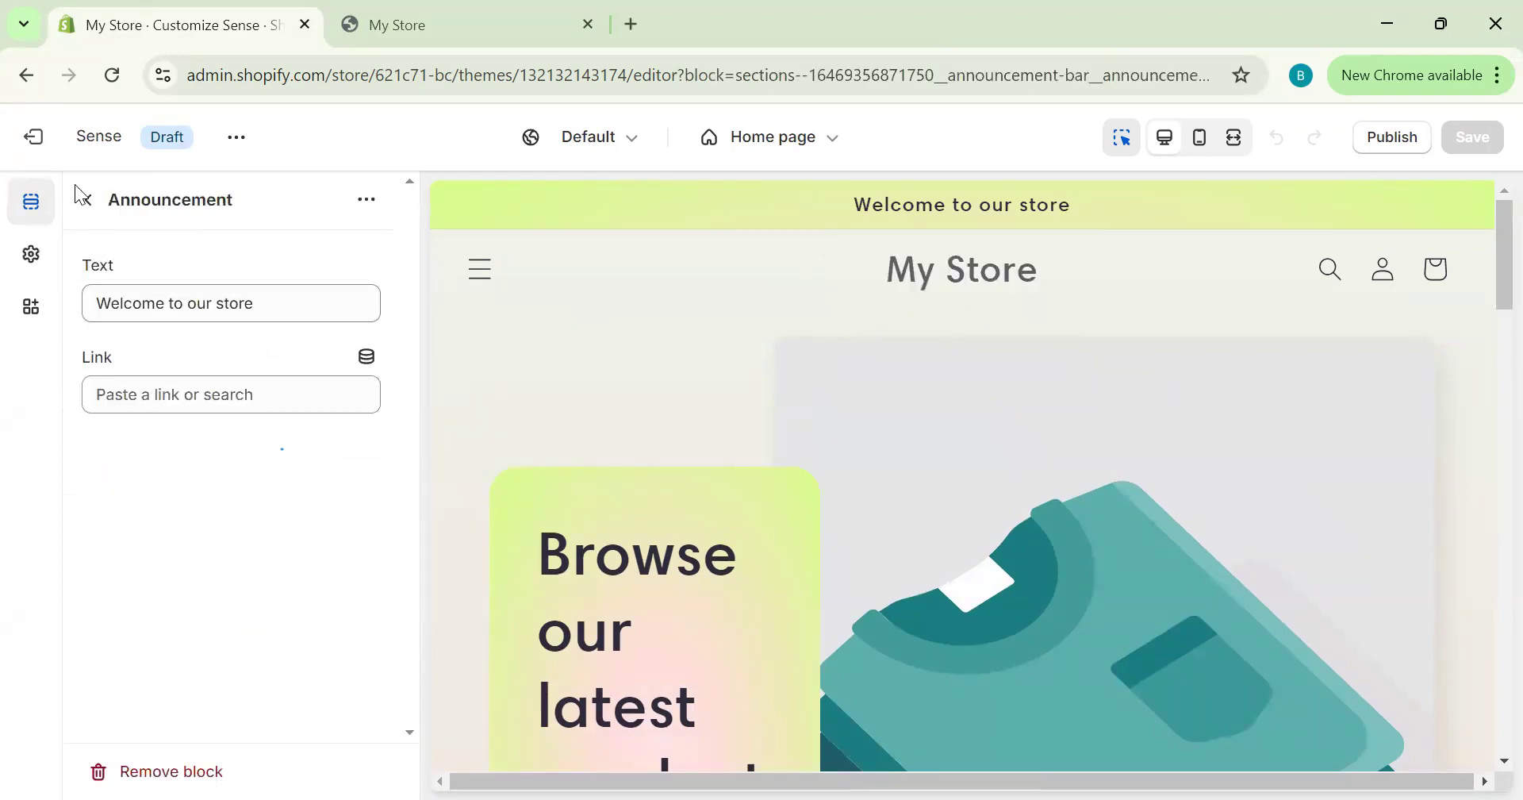
click(89, 205)
click(772, 203)
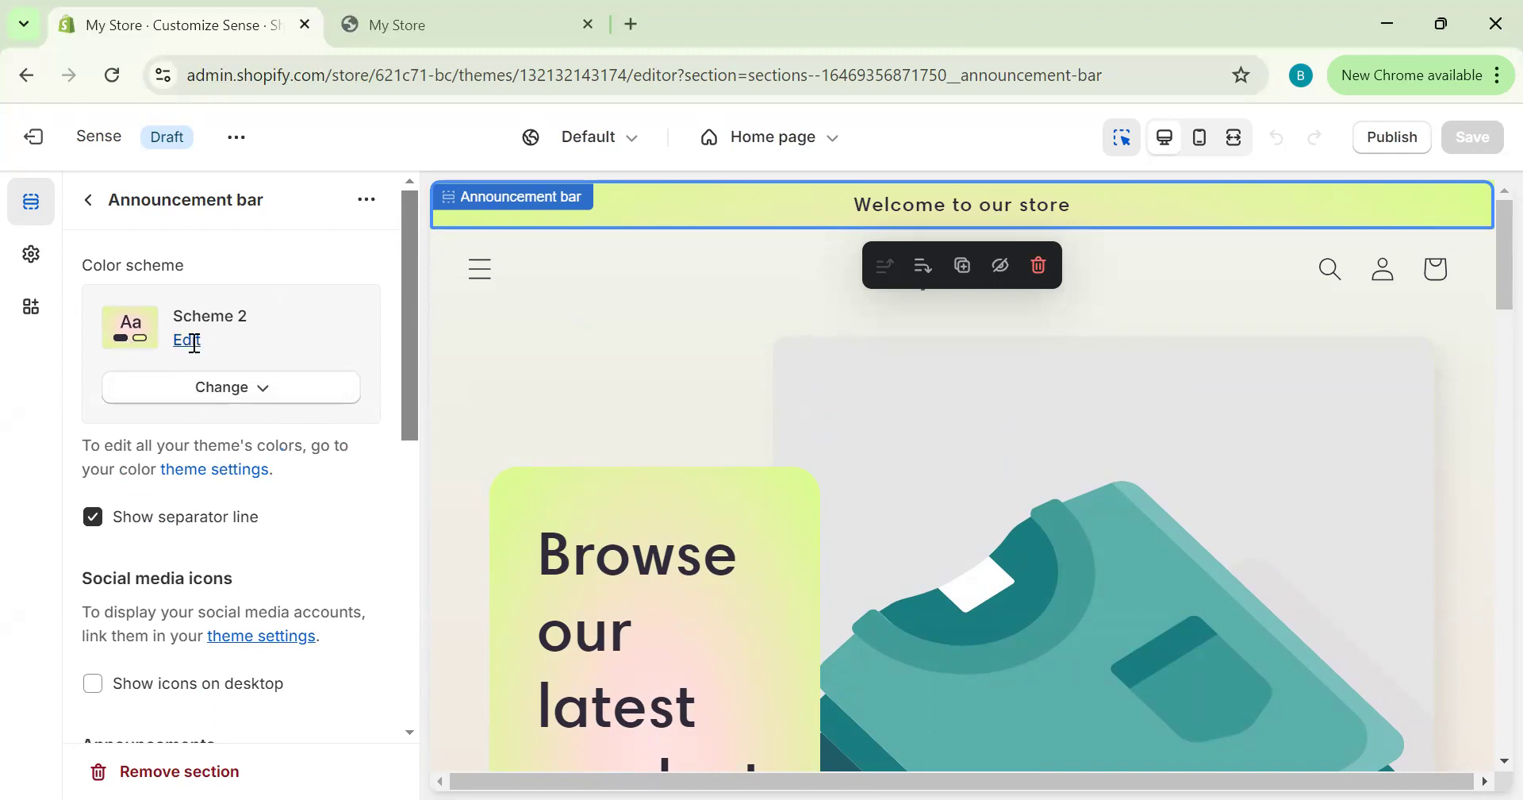
click(187, 340)
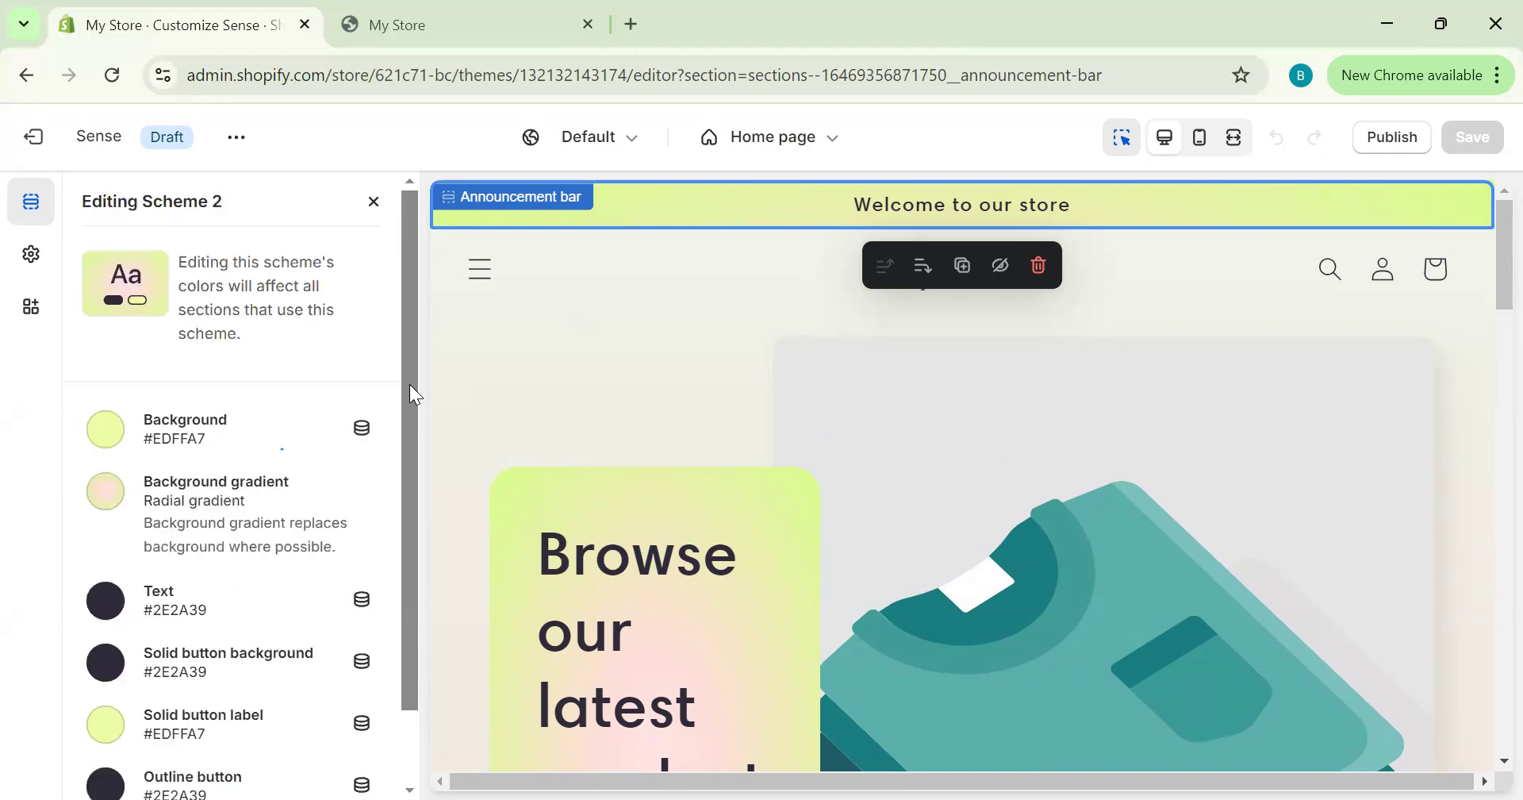
scroll(412, 394, down, 1)
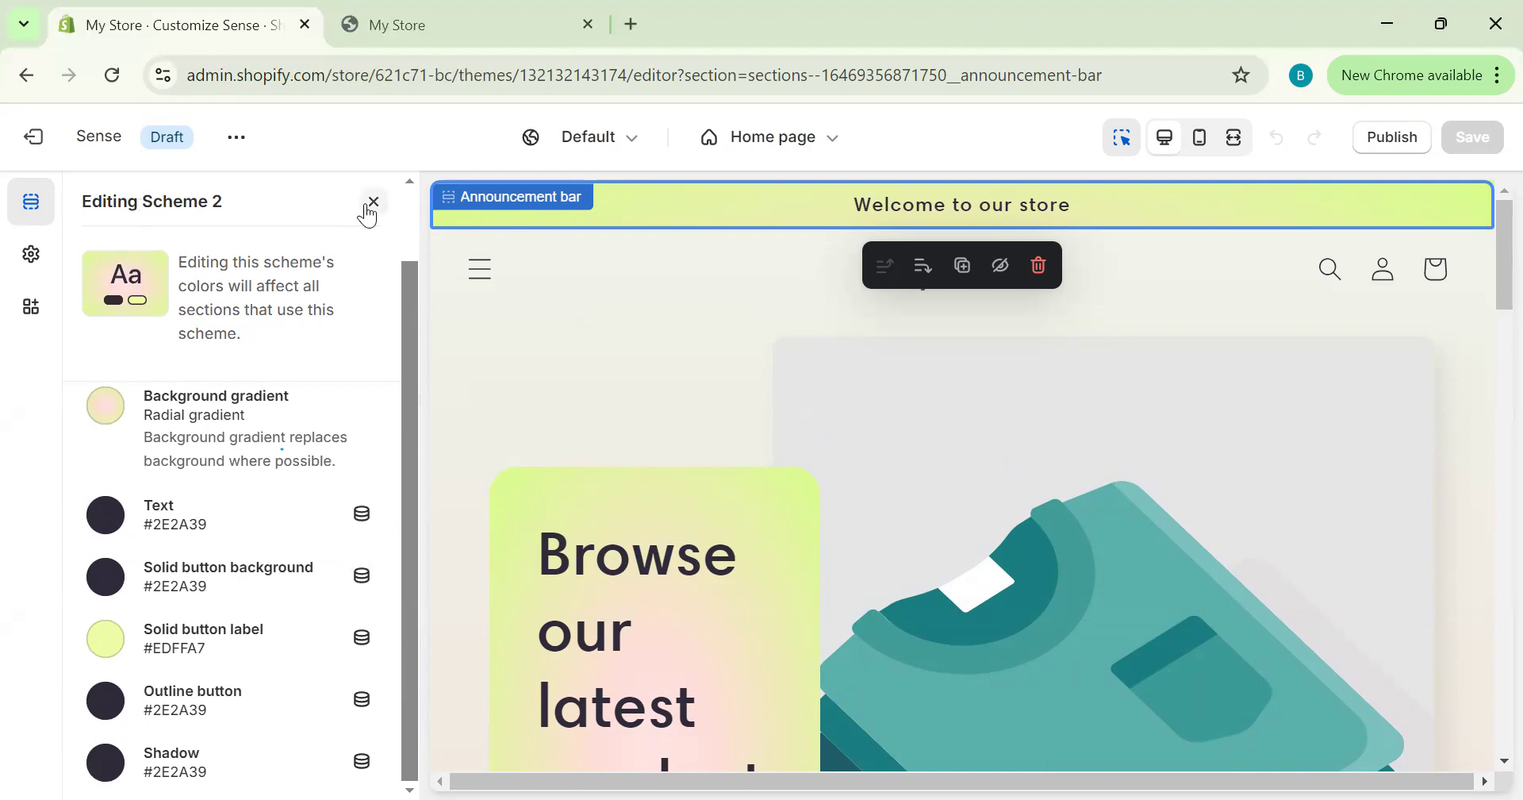
click(372, 204)
click(88, 200)
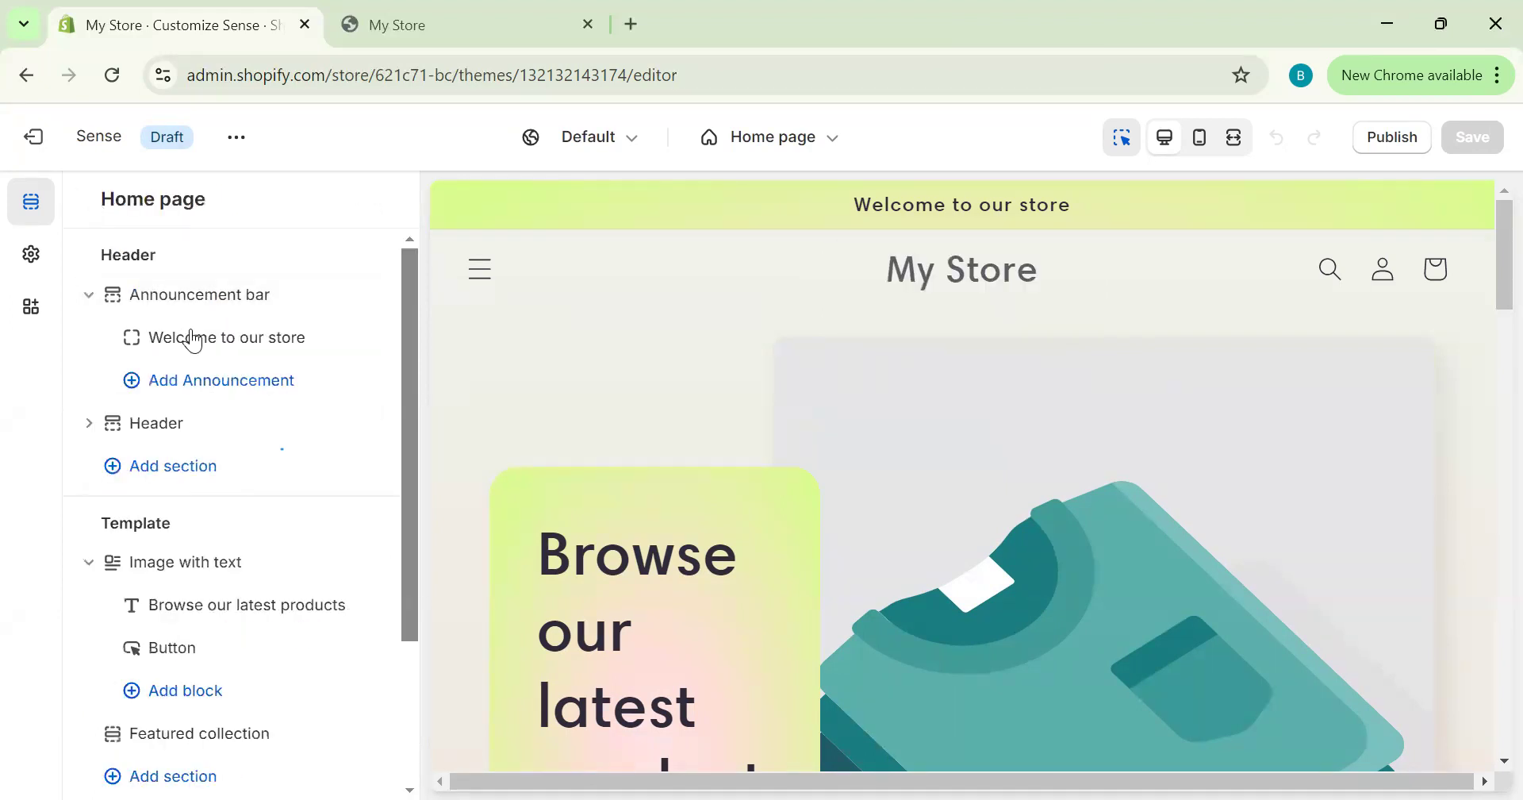
- Try to edit the welcome announcement's text directly in the store preview
click(194, 341)
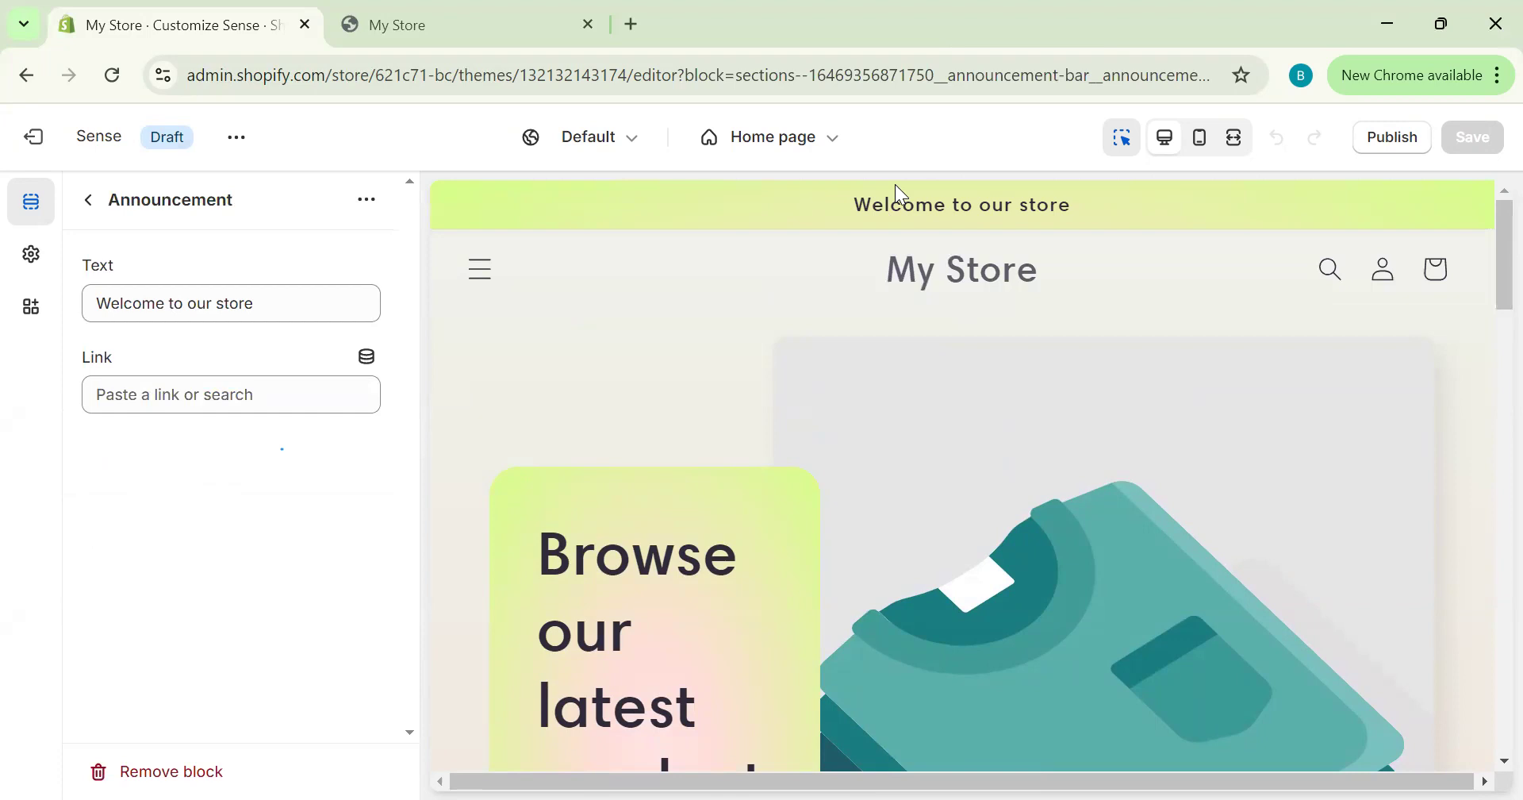
double_click(898, 208)
click(1078, 201)
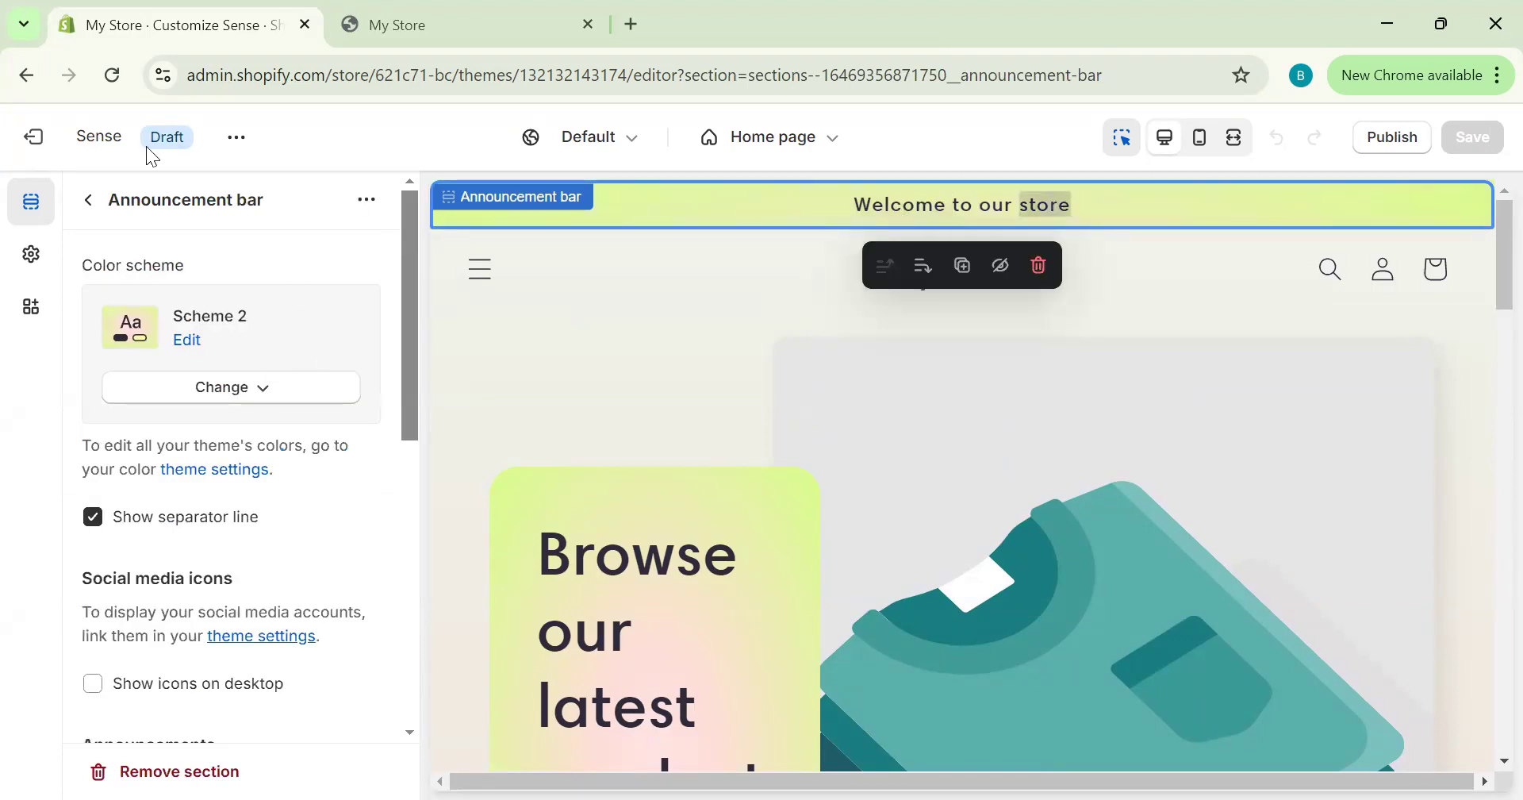
click(87, 203)
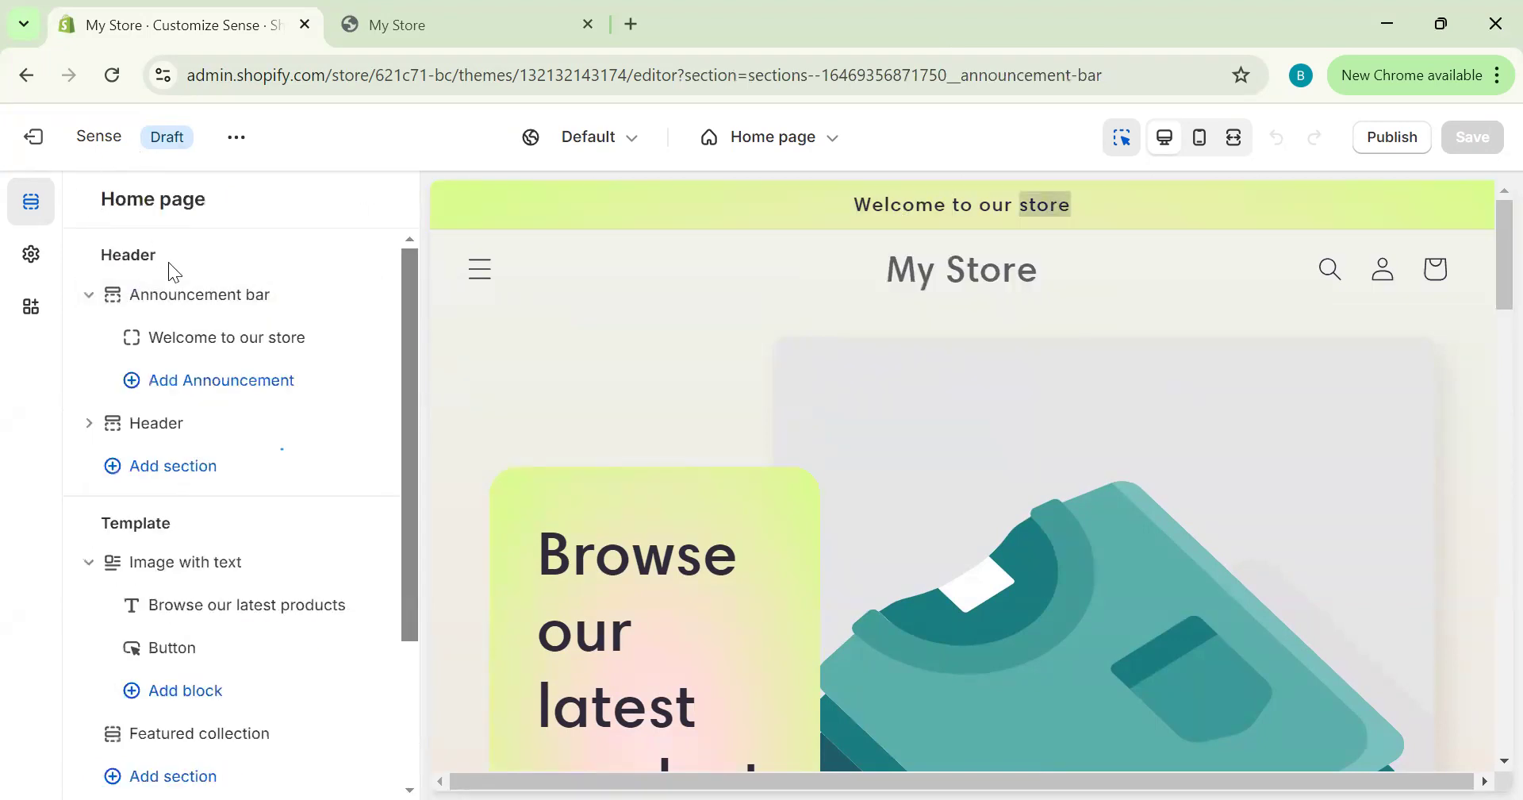
- Change the text of the announcement bar's welcome message to "Welcome to Baby Racks"
click(249, 342)
drag(285, 306, 64, 313)
text(Wel)
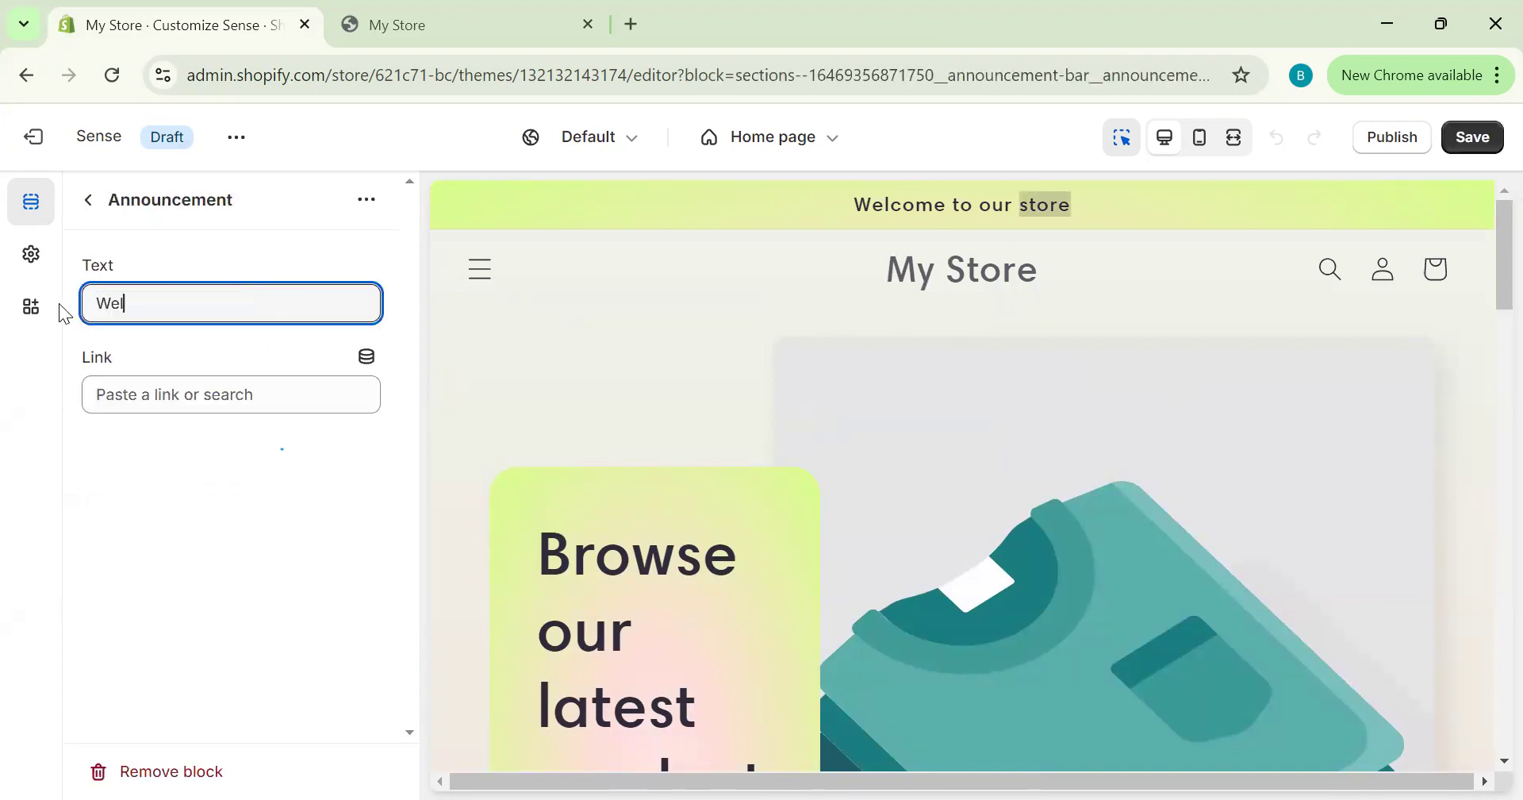
text(come)
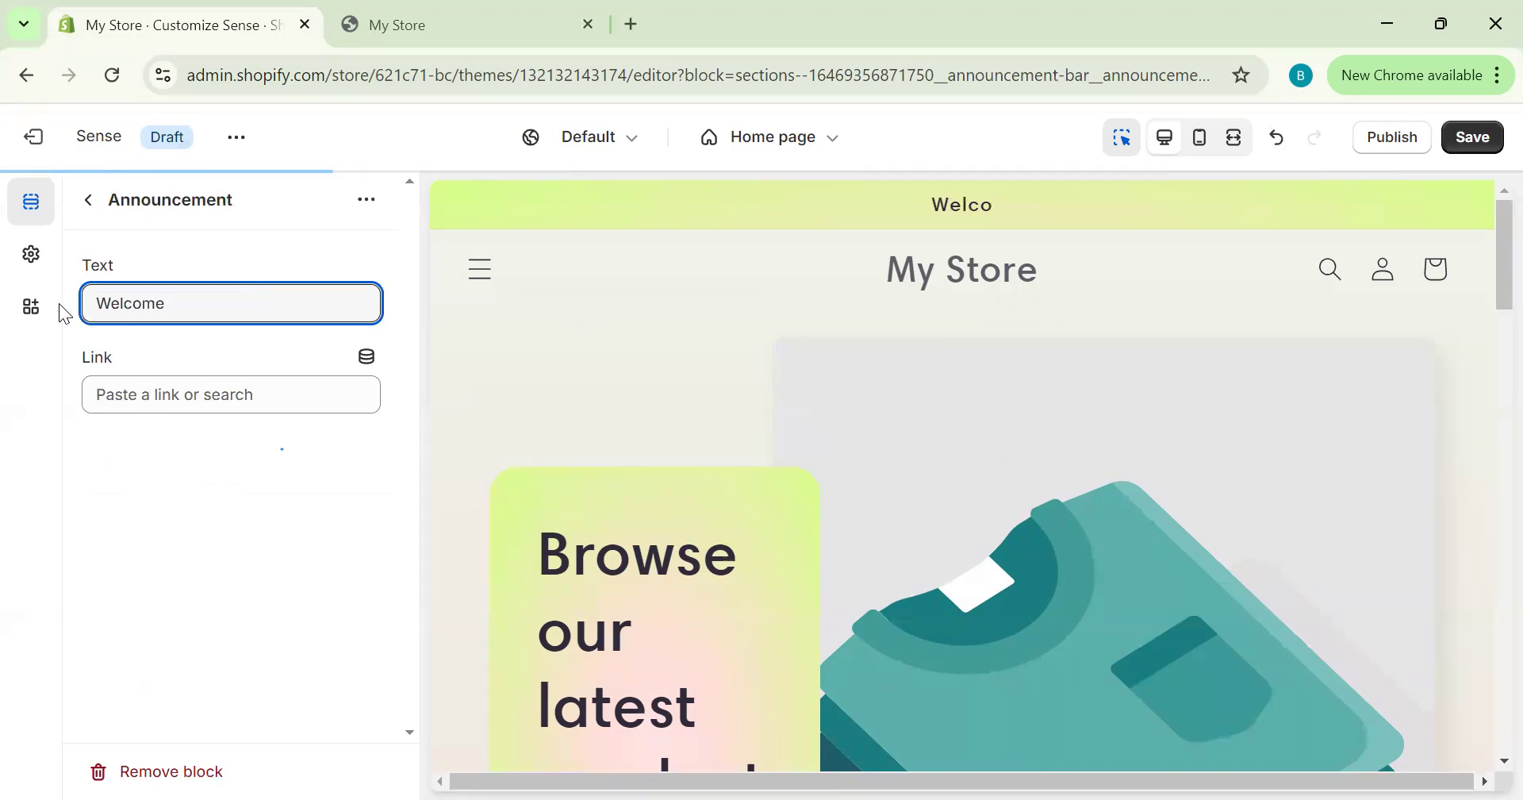
text( to Bab)
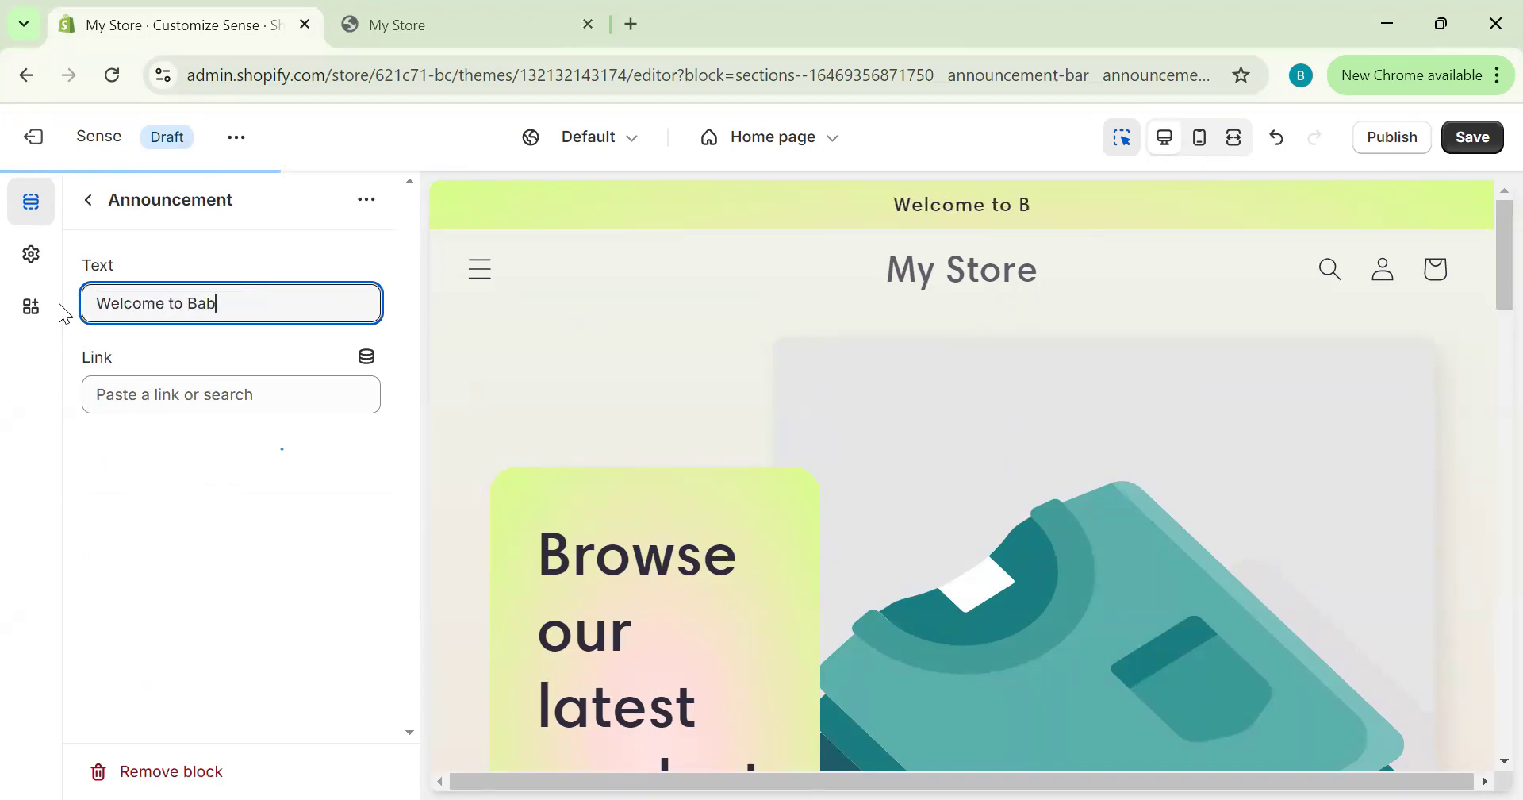
text(y Rcks)
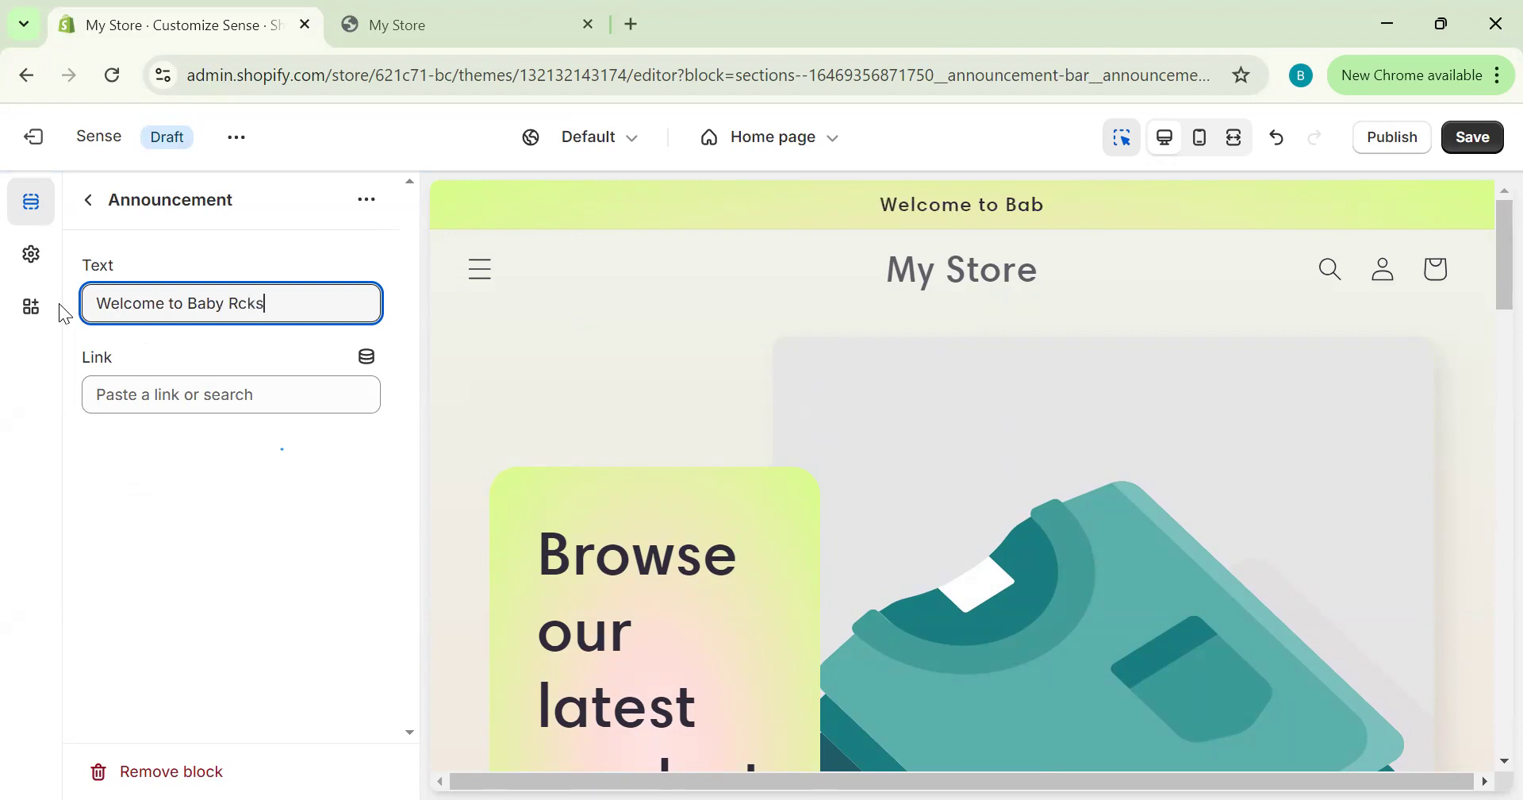
key(BackSpace)
key(BackSpace)
key(BackSpace)
text(a)
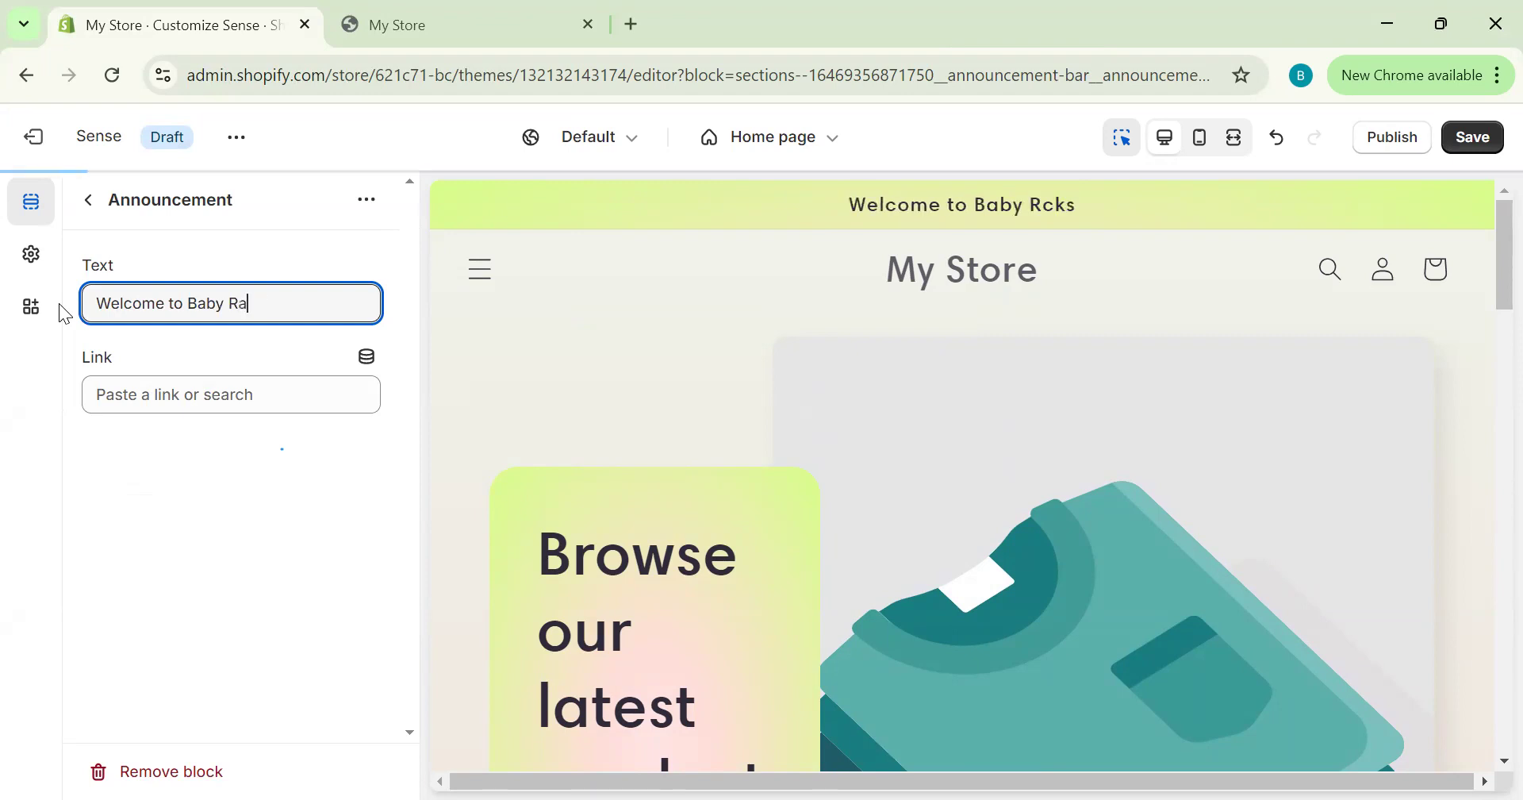
text(cks)
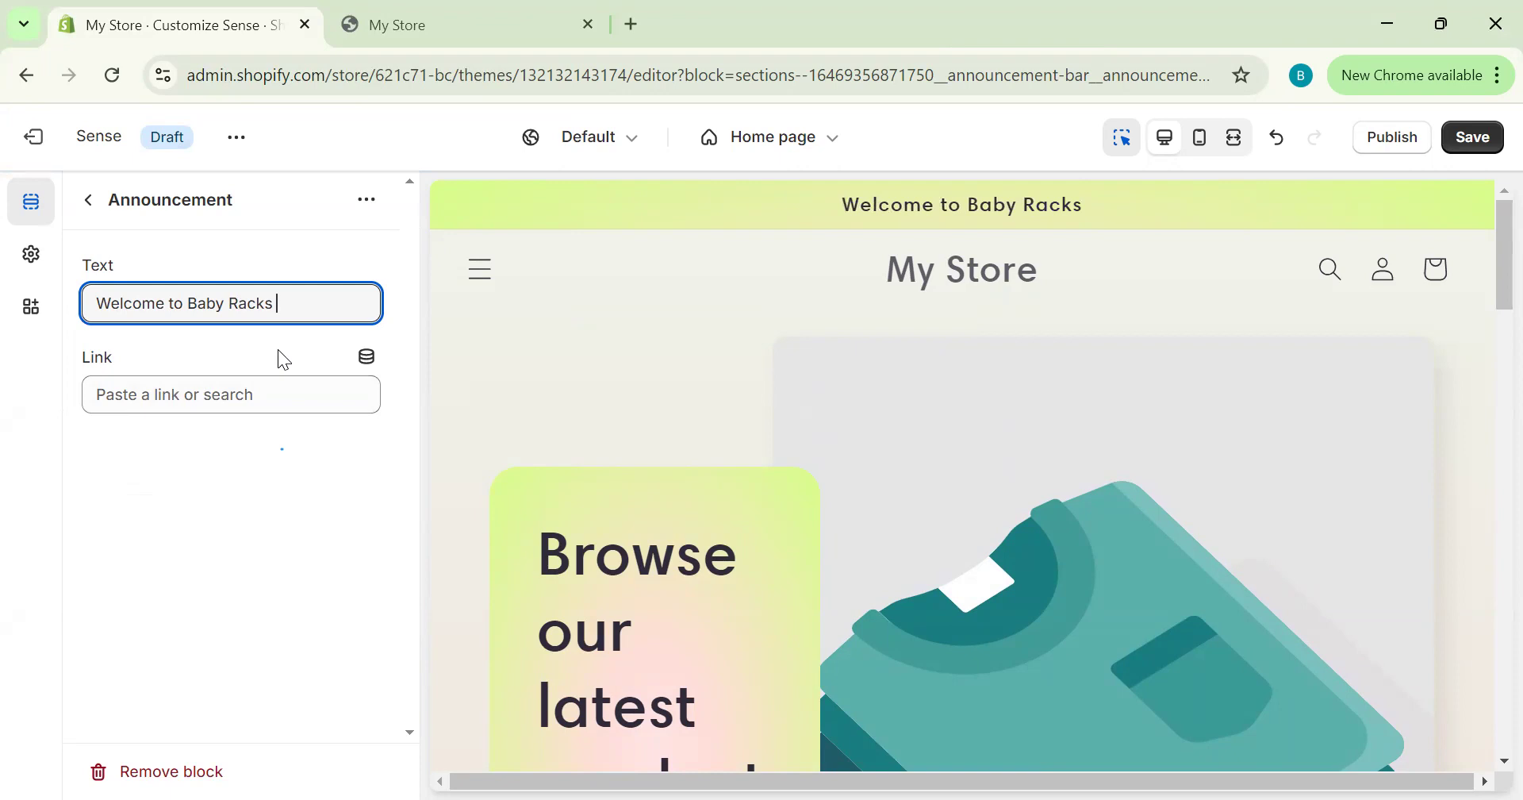
- Link the announcement to the Home page collection and follow the link in the store preview
click(254, 388)
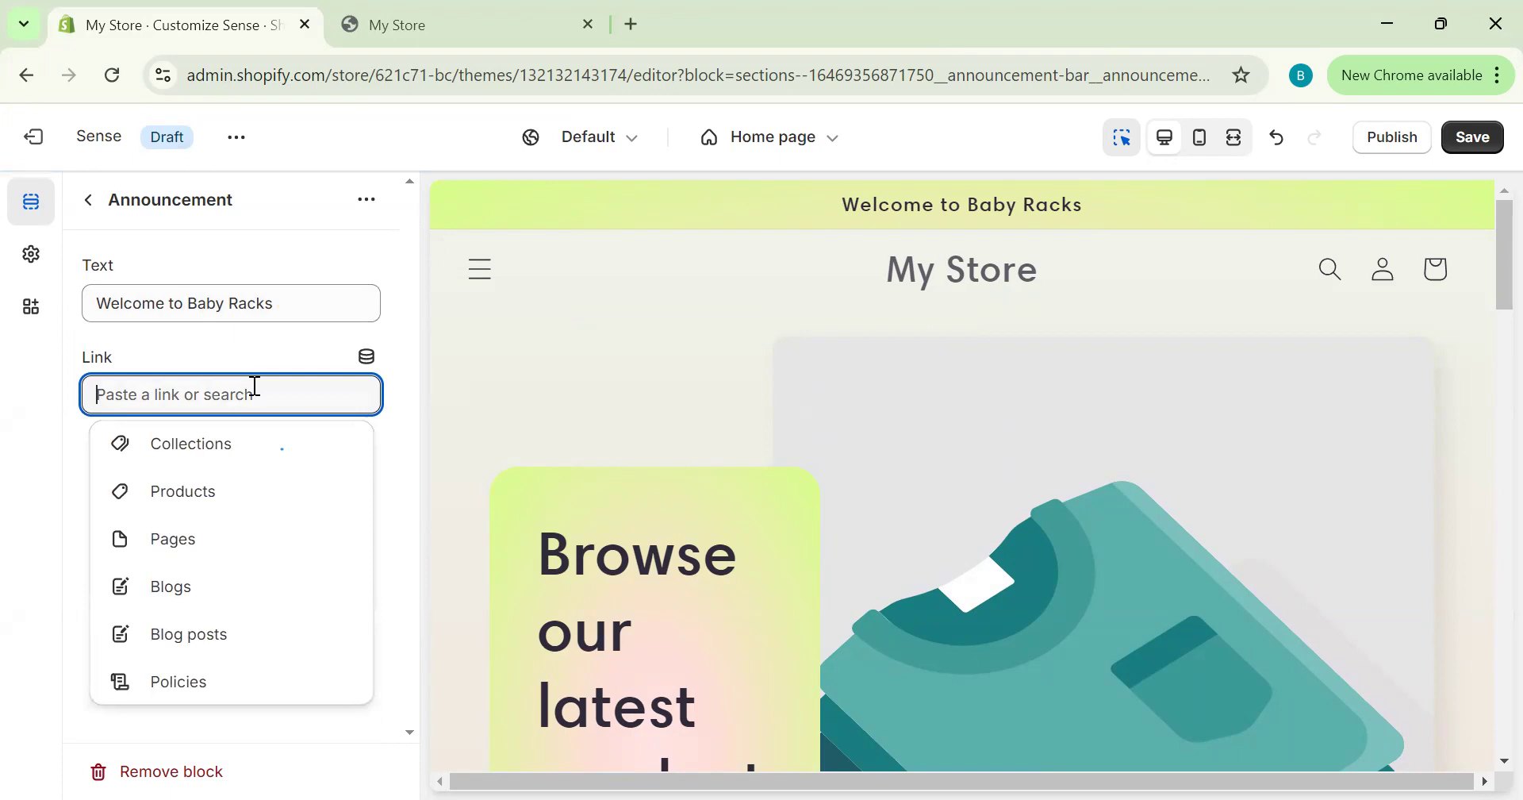
click(232, 445)
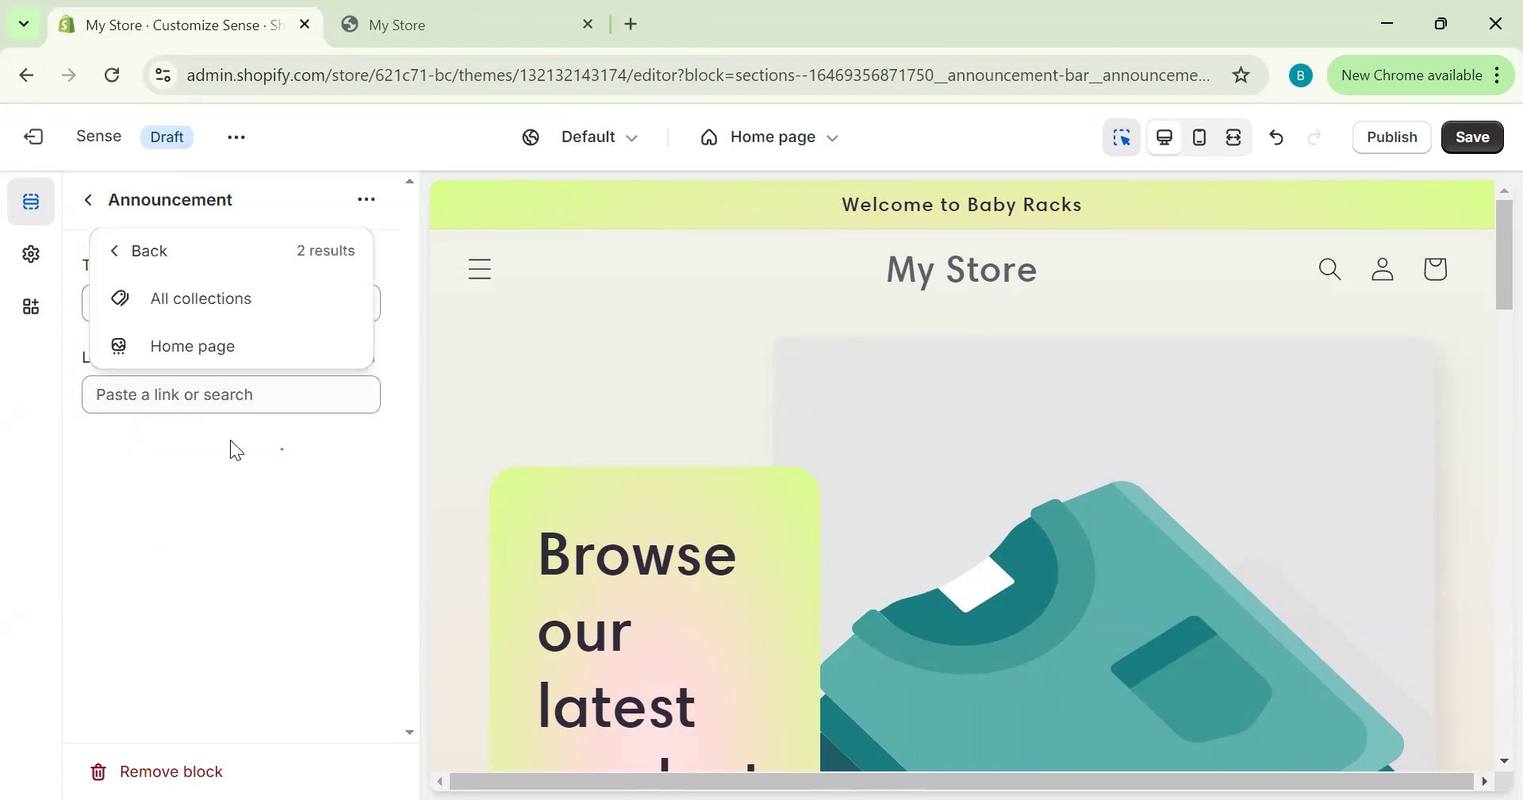
click(229, 355)
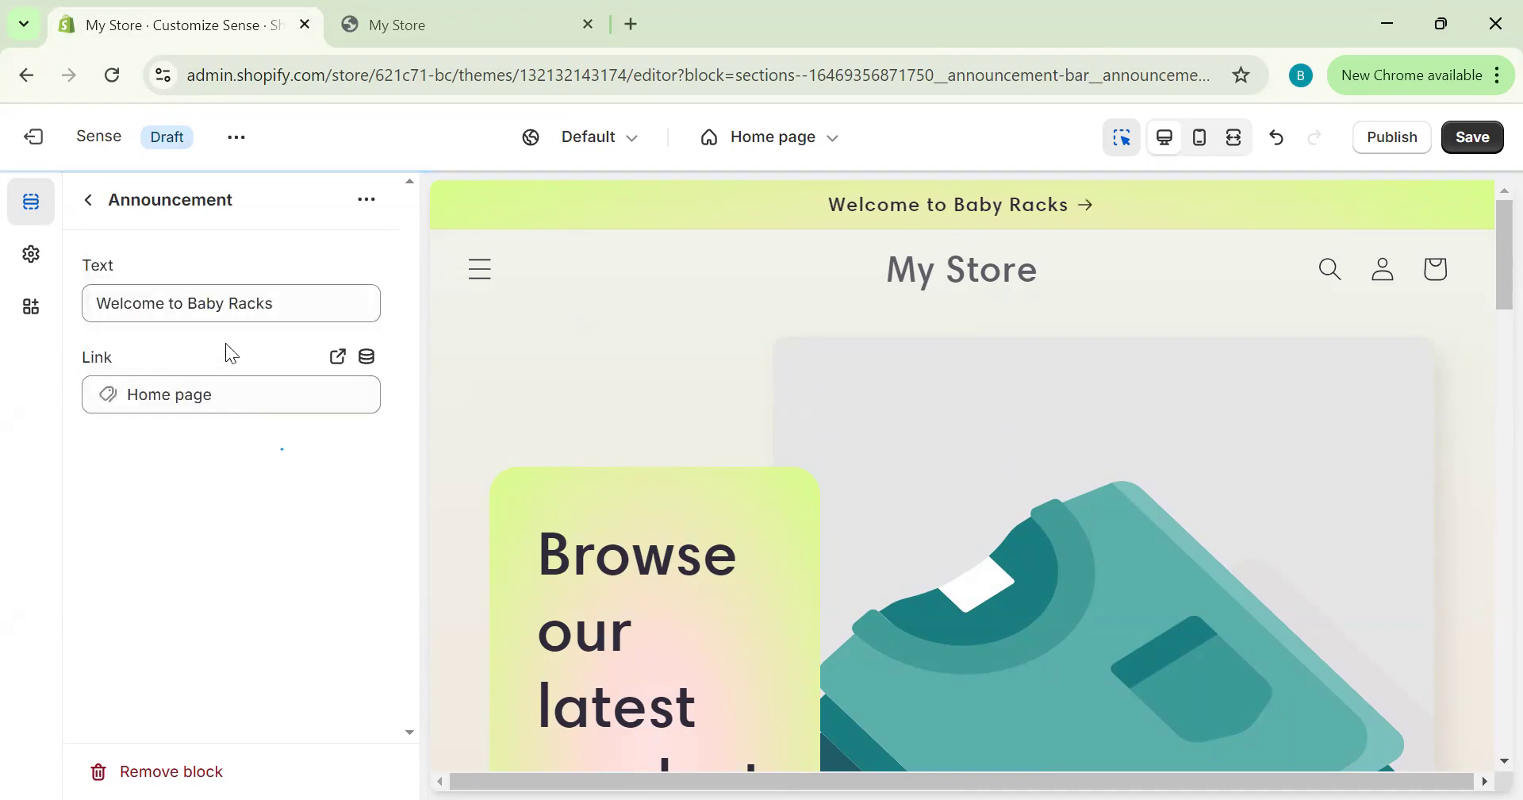
click(1087, 208)
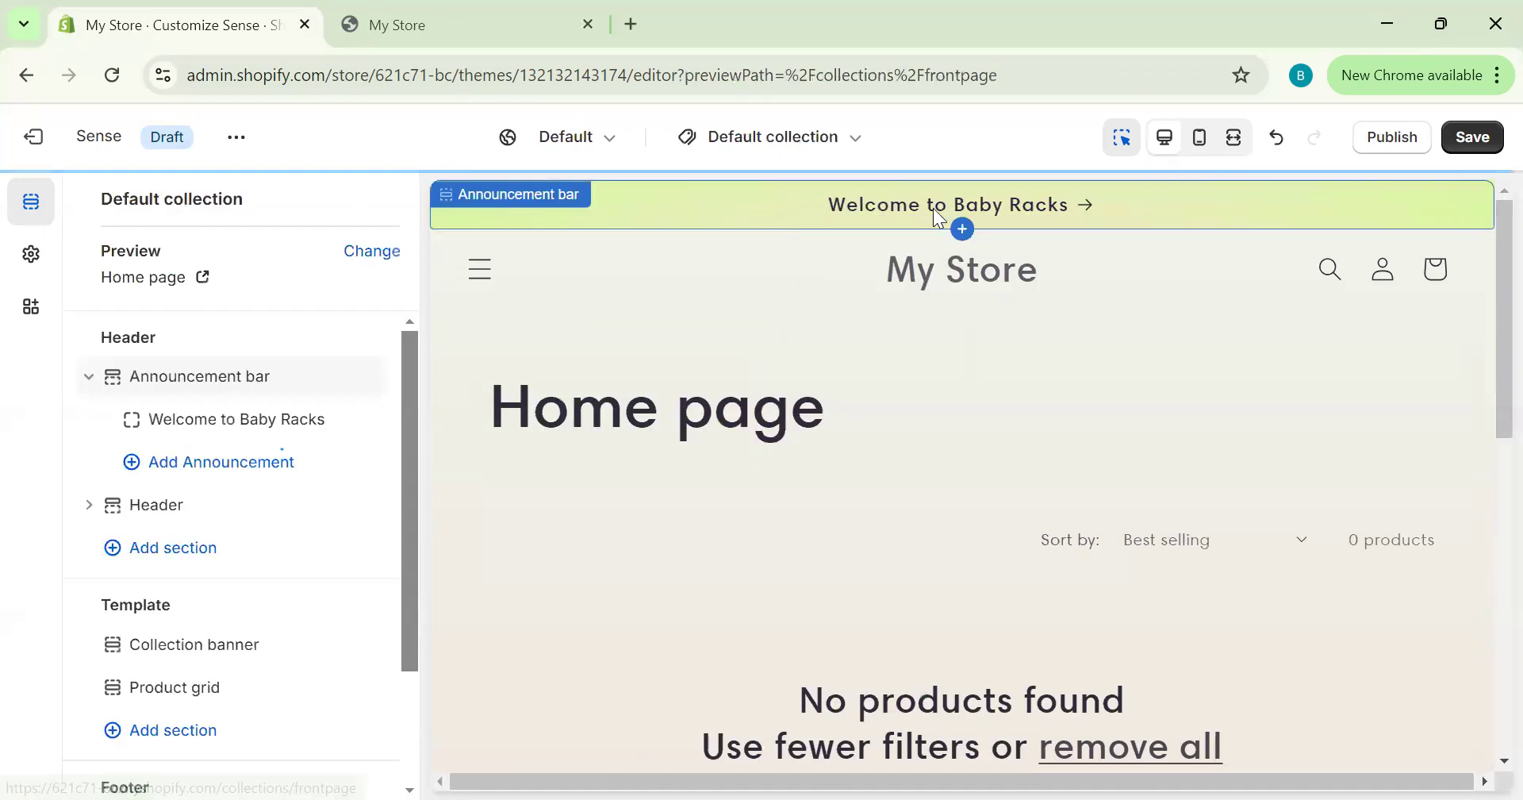
- Examine the header section's logo position, menu, menu type and sticky header settings, and return to the collection template's section list
click(963, 270)
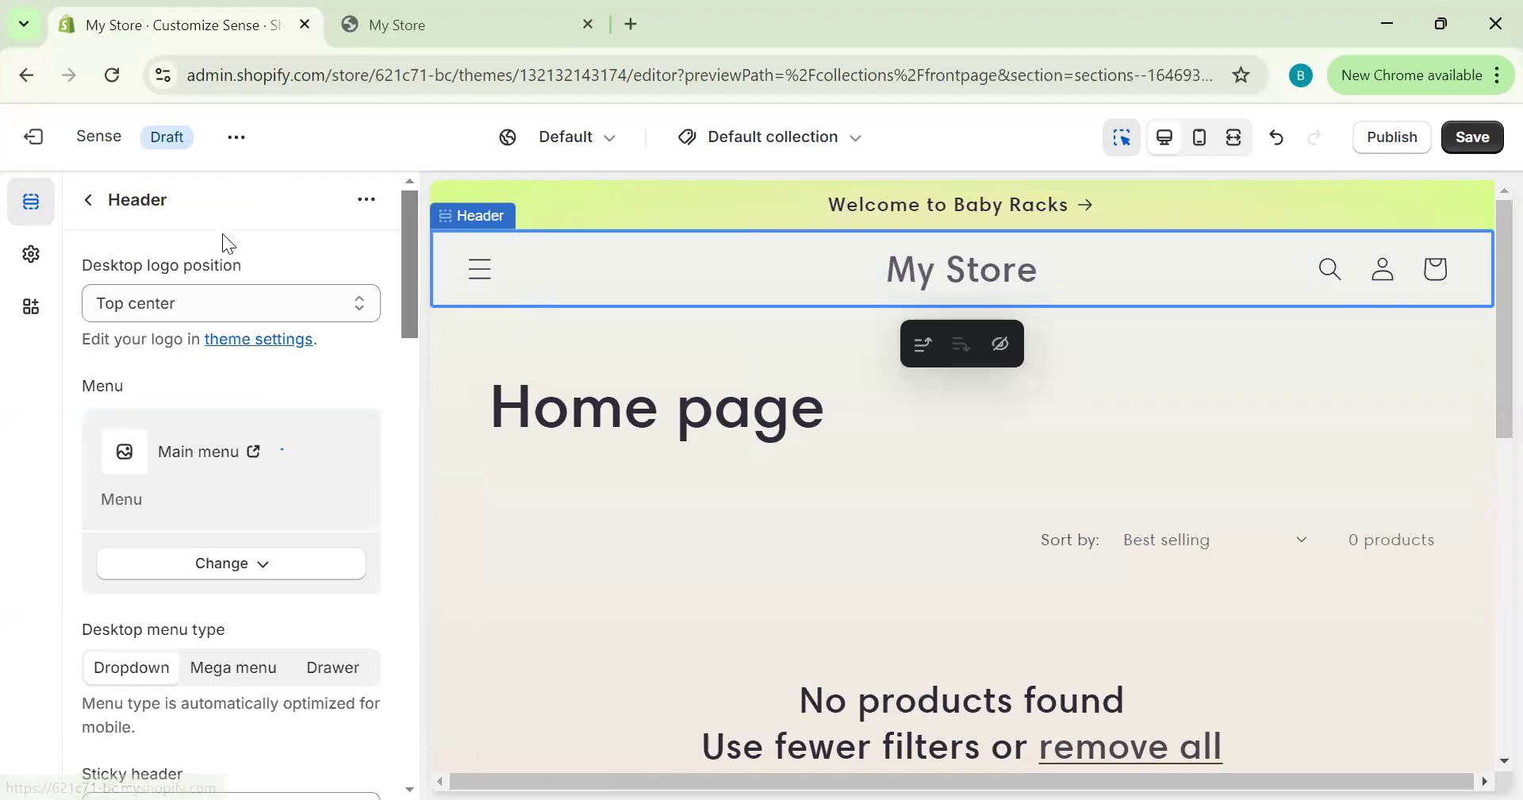
click(88, 200)
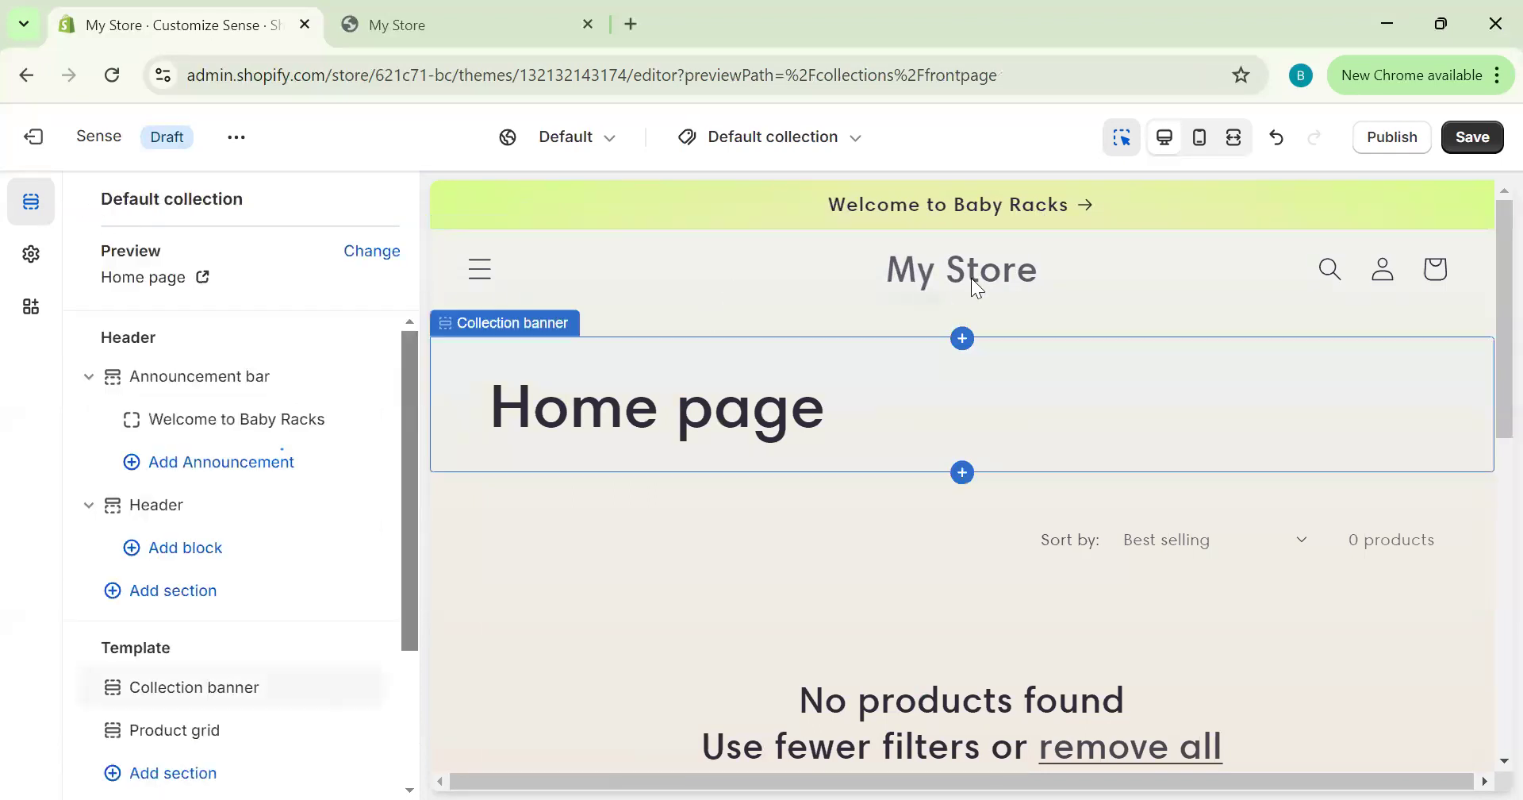
click(944, 257)
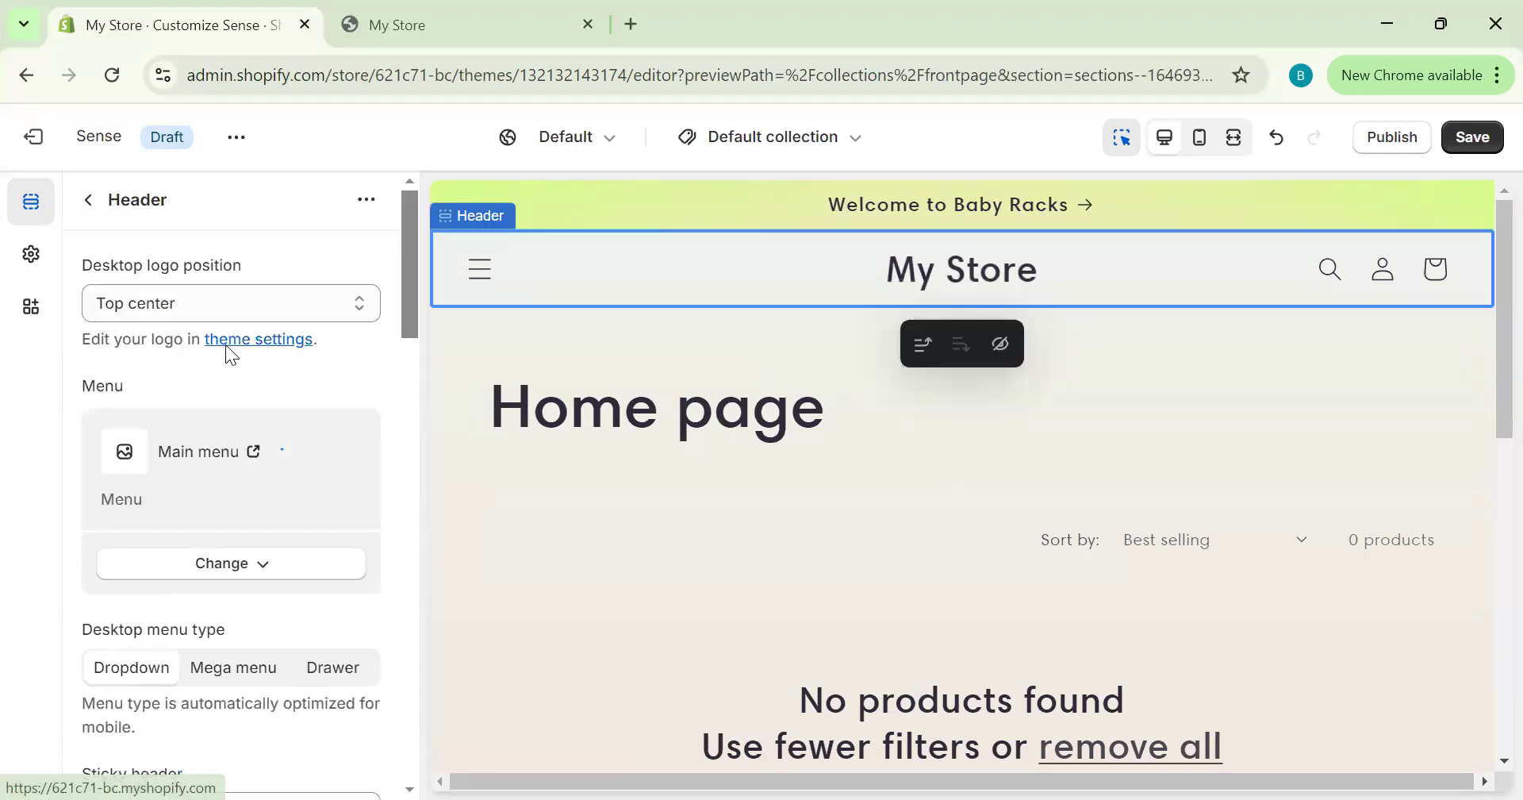
scroll(411, 349, down, 6)
drag(421, 385, 420, 239)
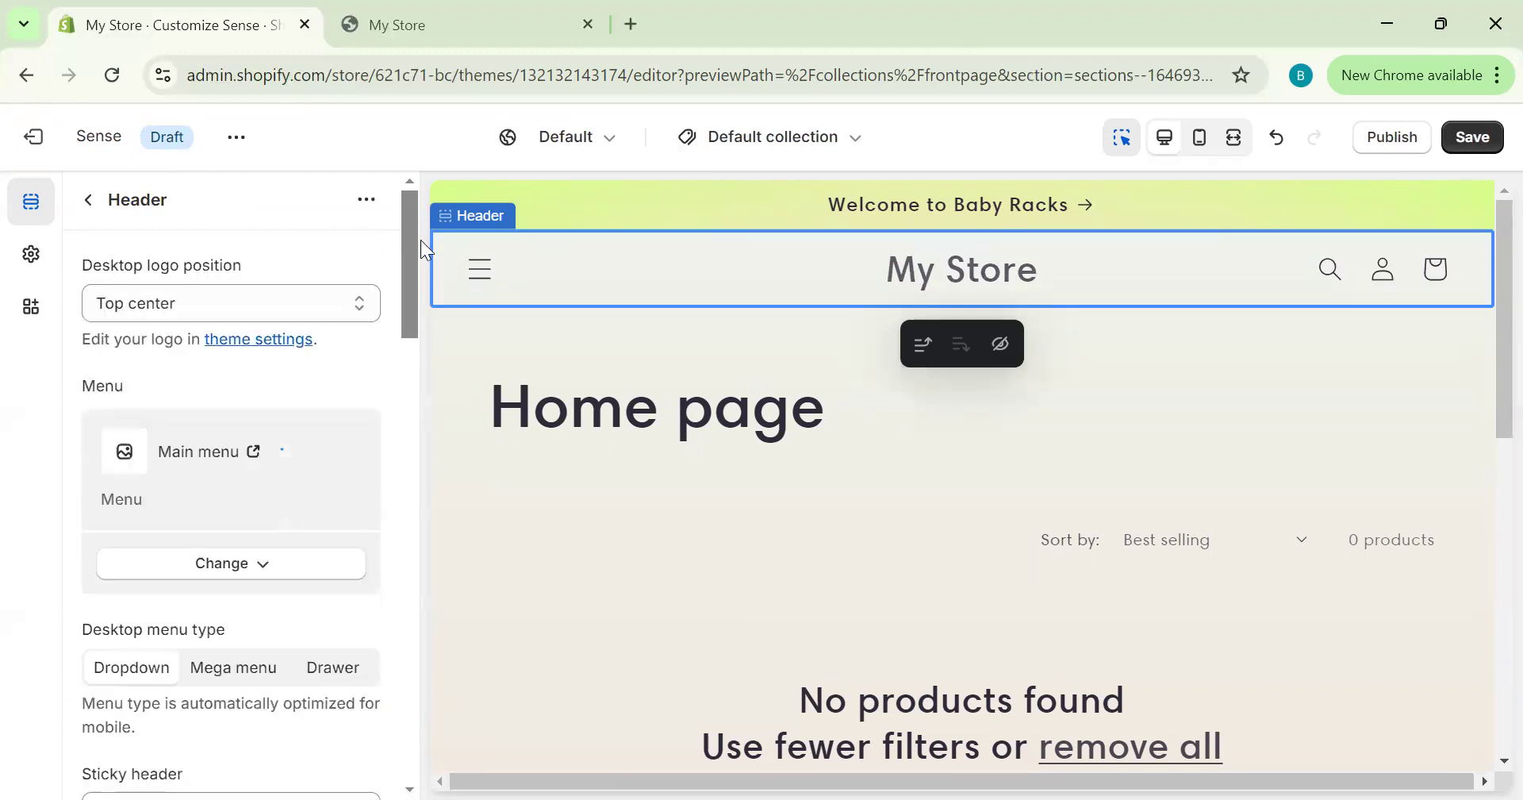
click(84, 201)
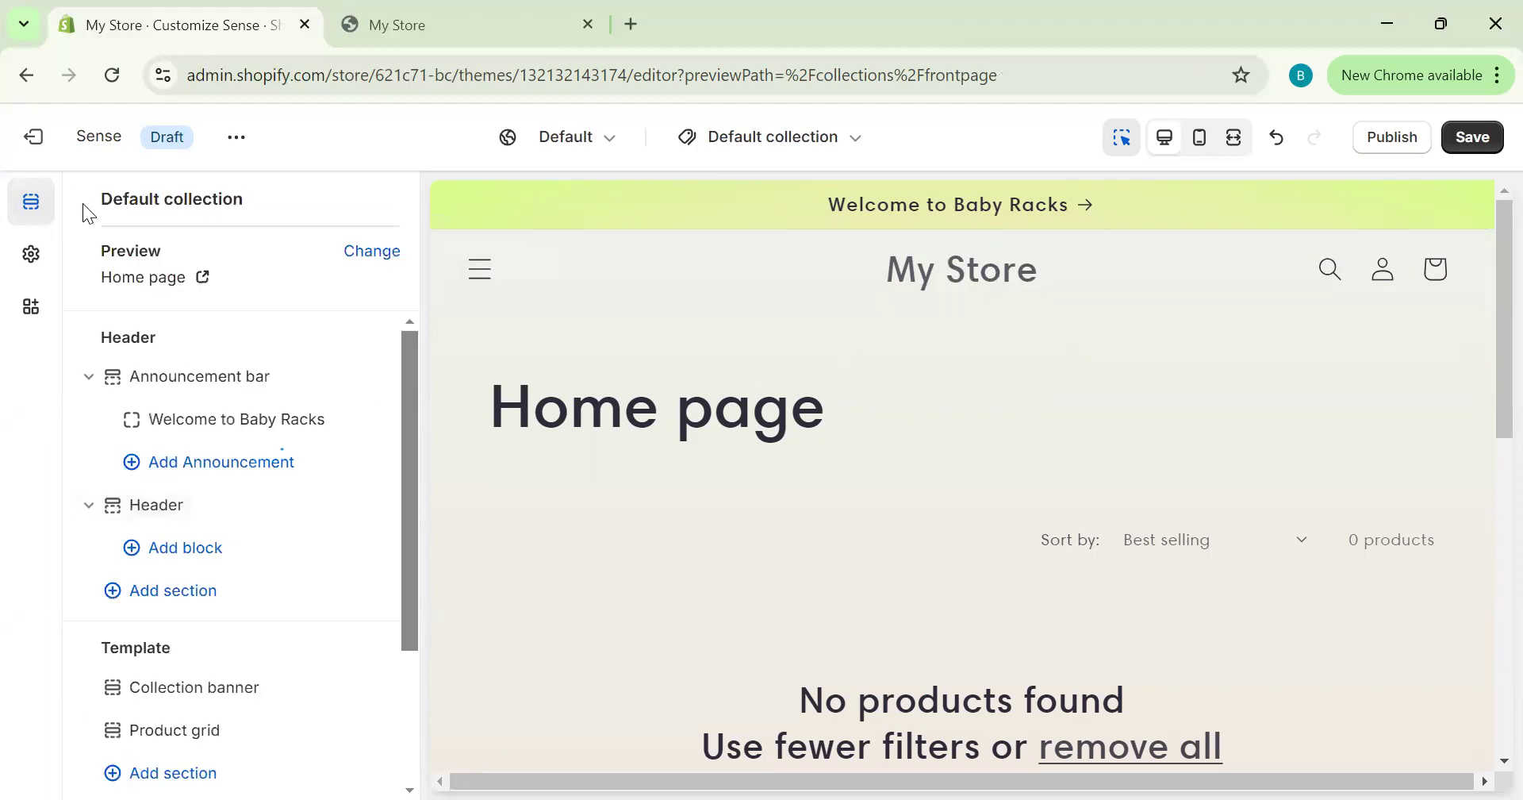
drag(407, 430, 415, 500)
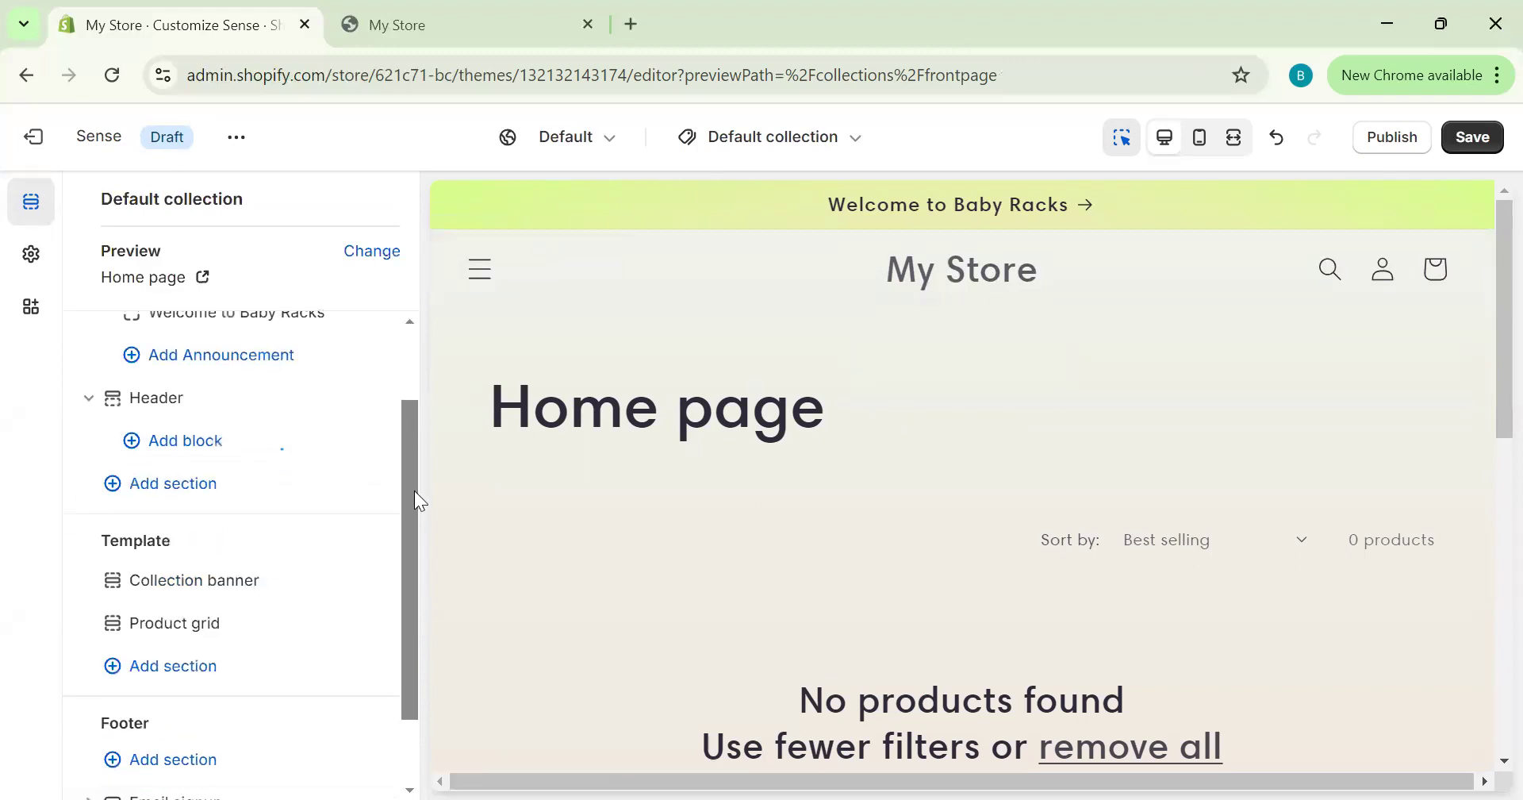
click(923, 274)
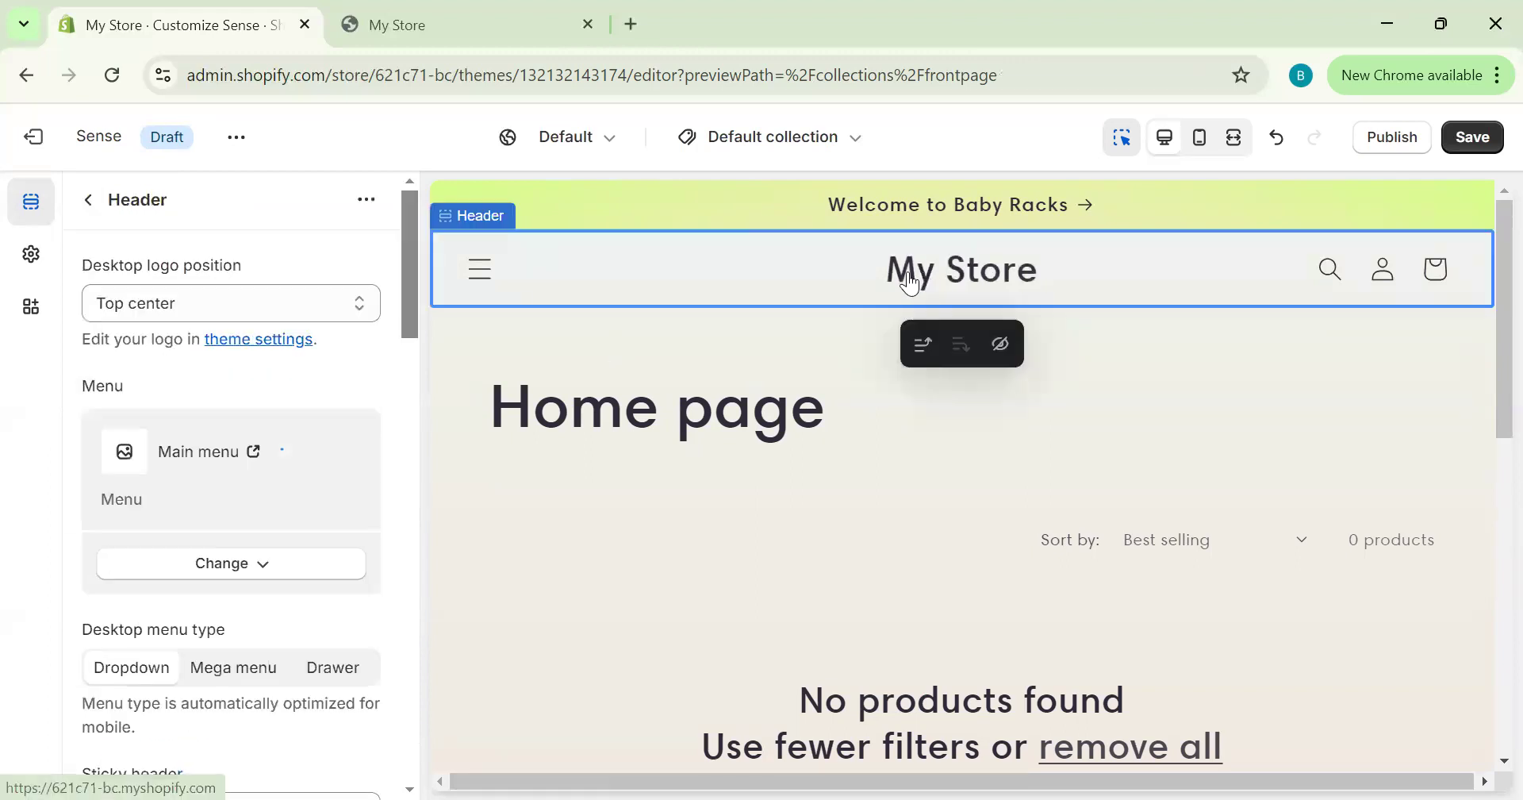
click(188, 565)
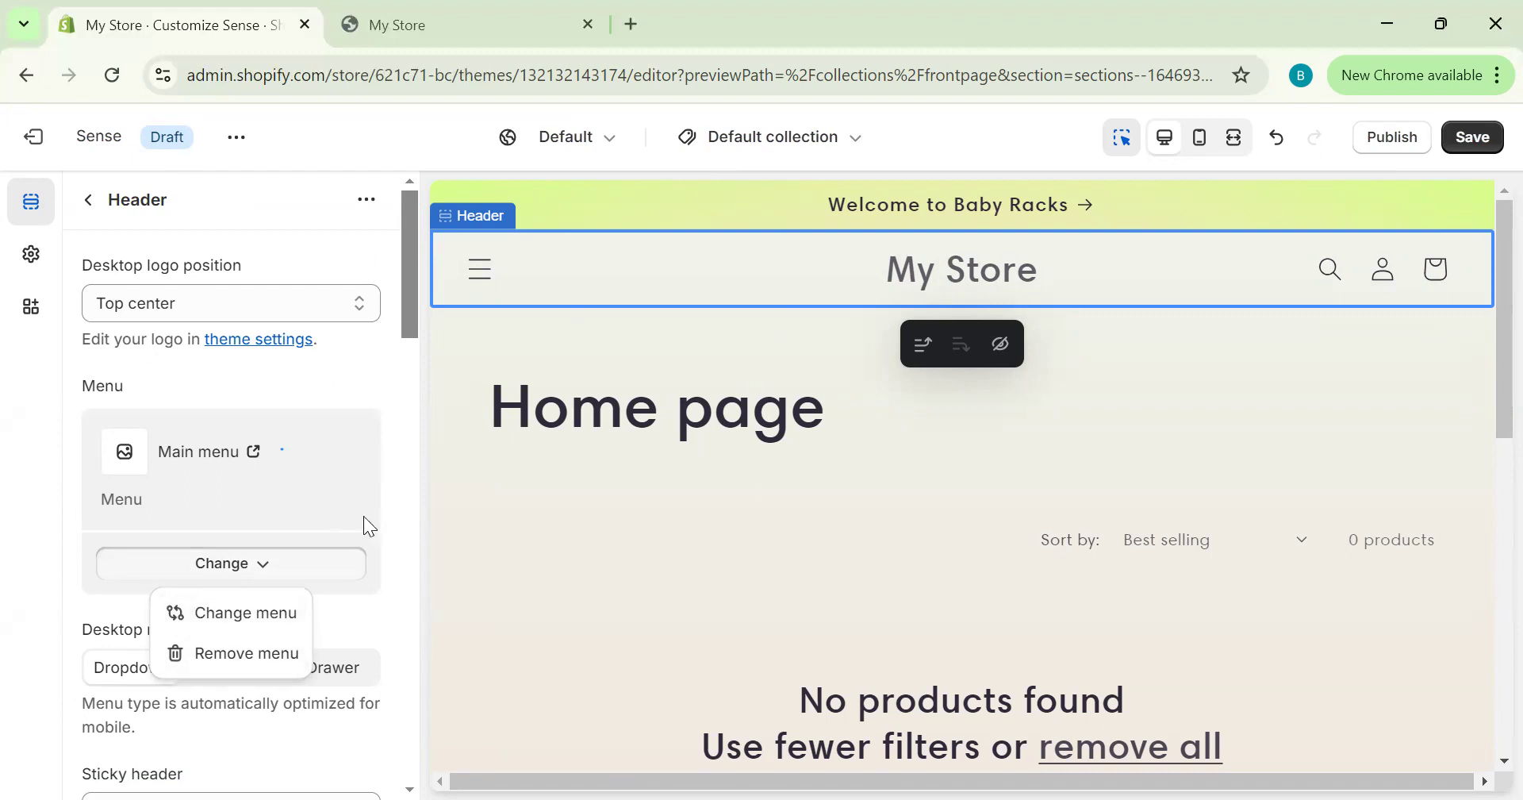
click(336, 390)
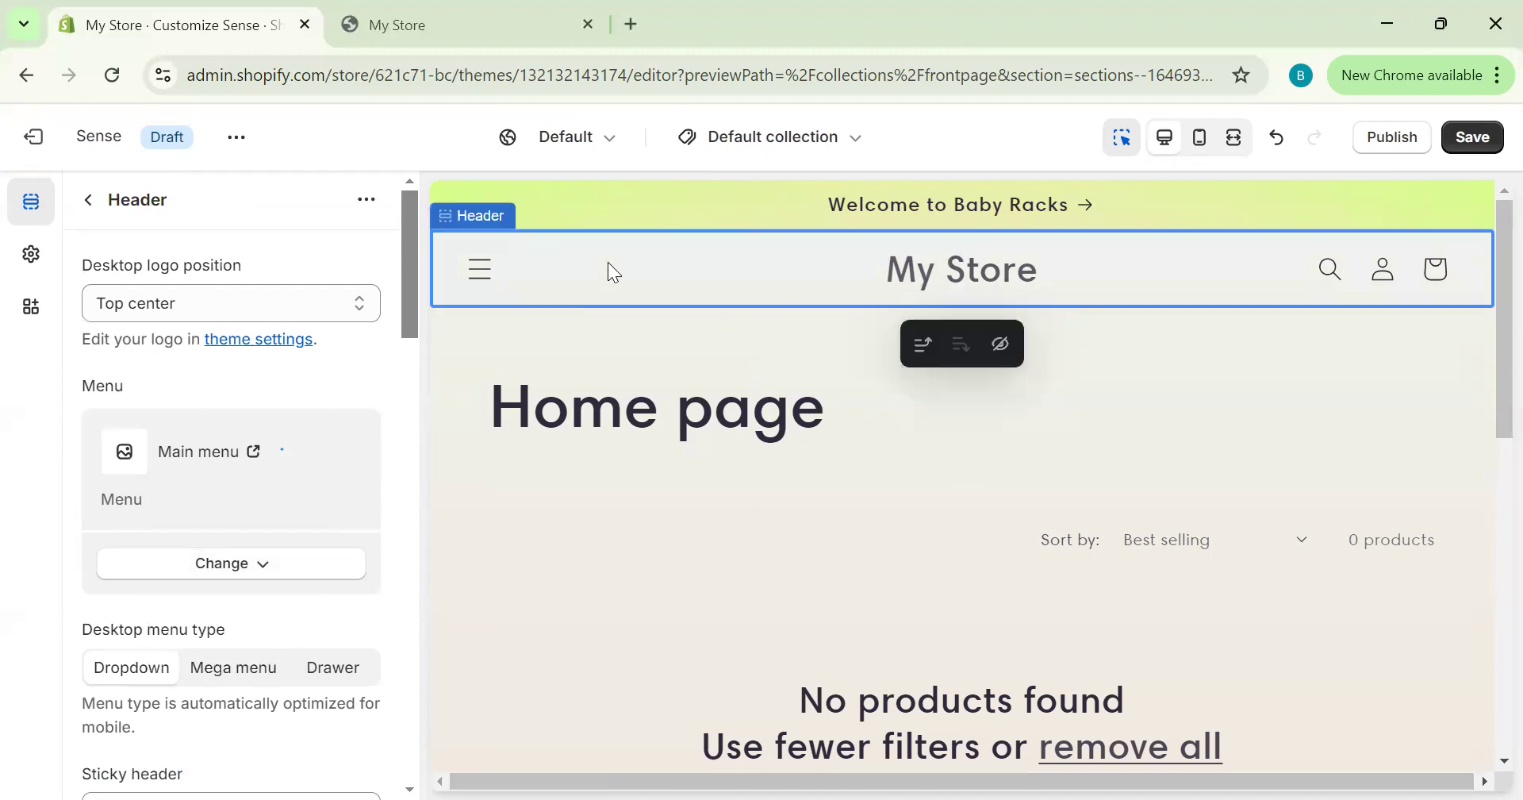
drag(402, 214, 270, 238)
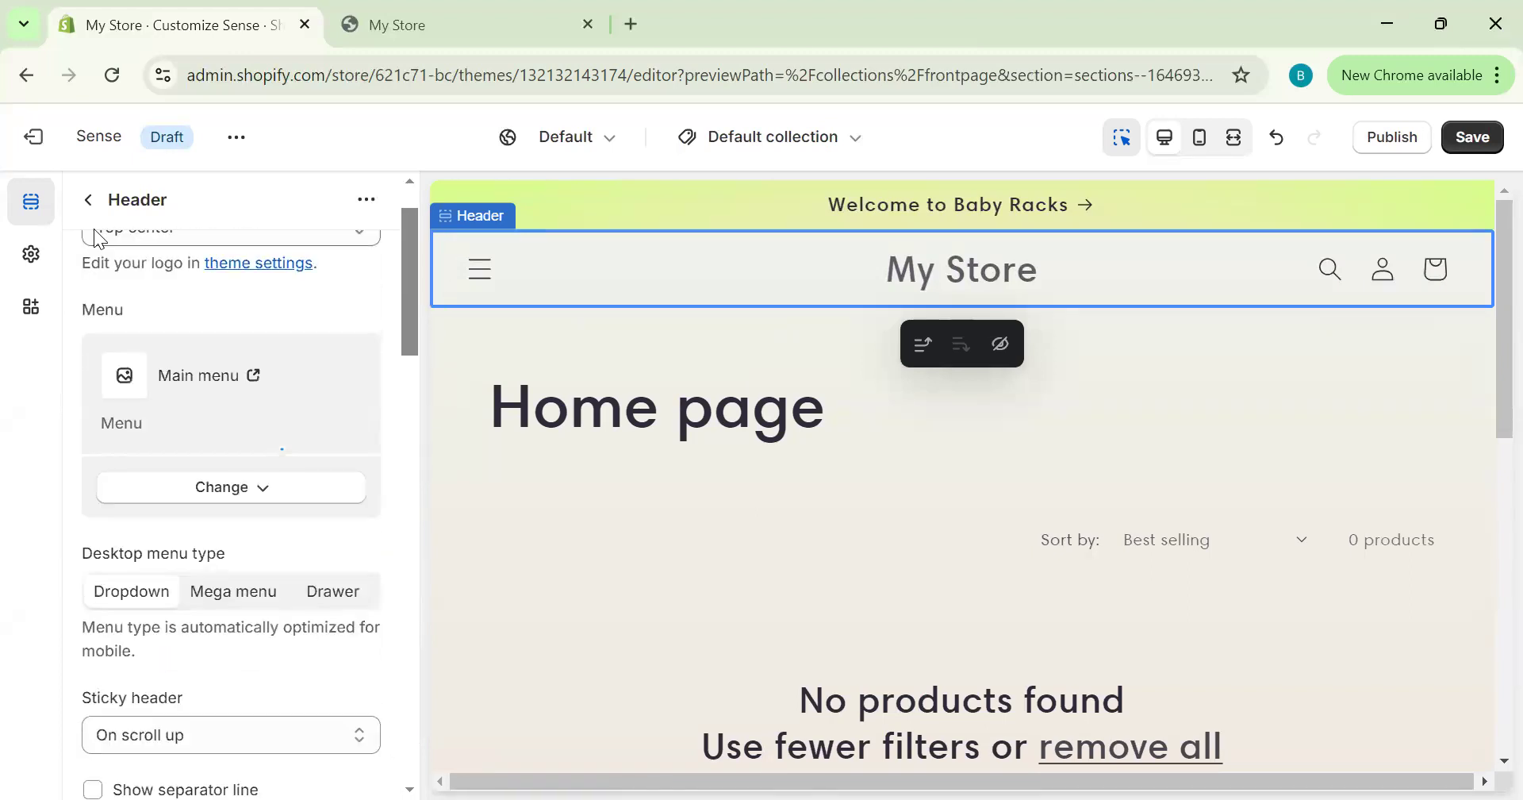
click(90, 199)
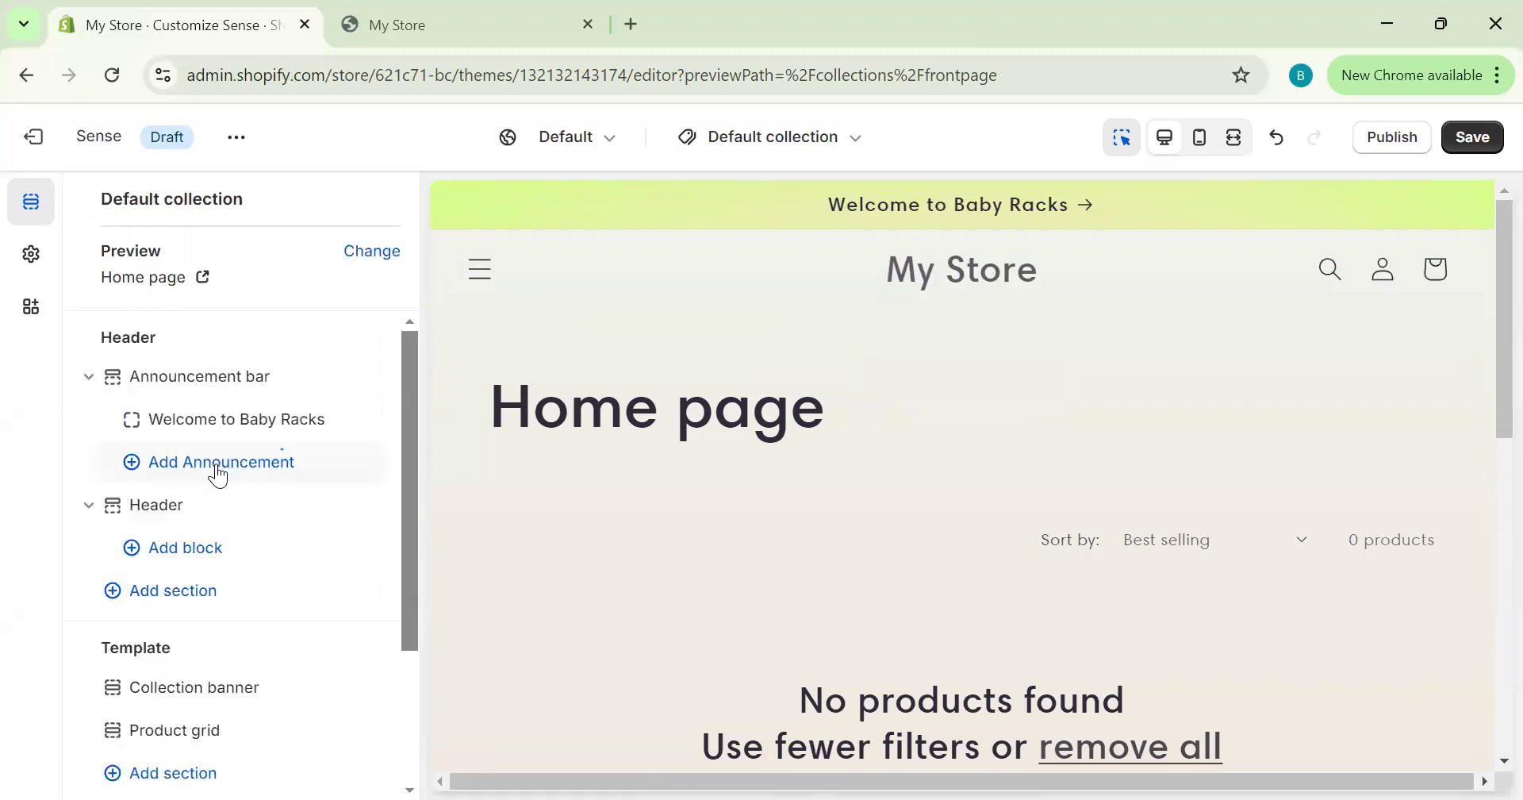
mouse_move(409, 462)
mouse_down()
mouse_move(399, 540)
mouse_move(403, 467)
mouse_up()
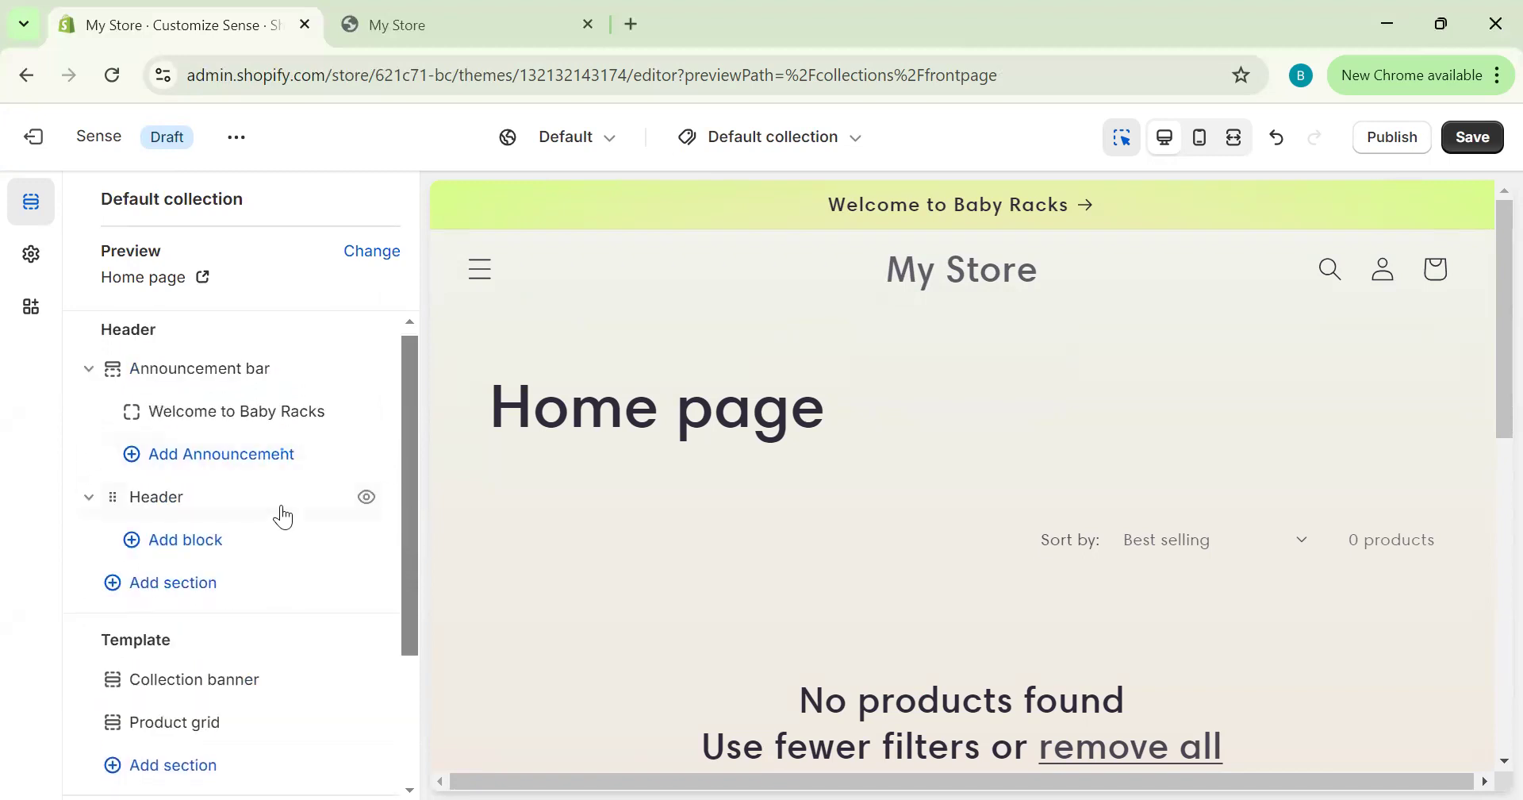
- Review the header's desktop logo position options, keep Top center, and open the theme's logo settings
click(174, 502)
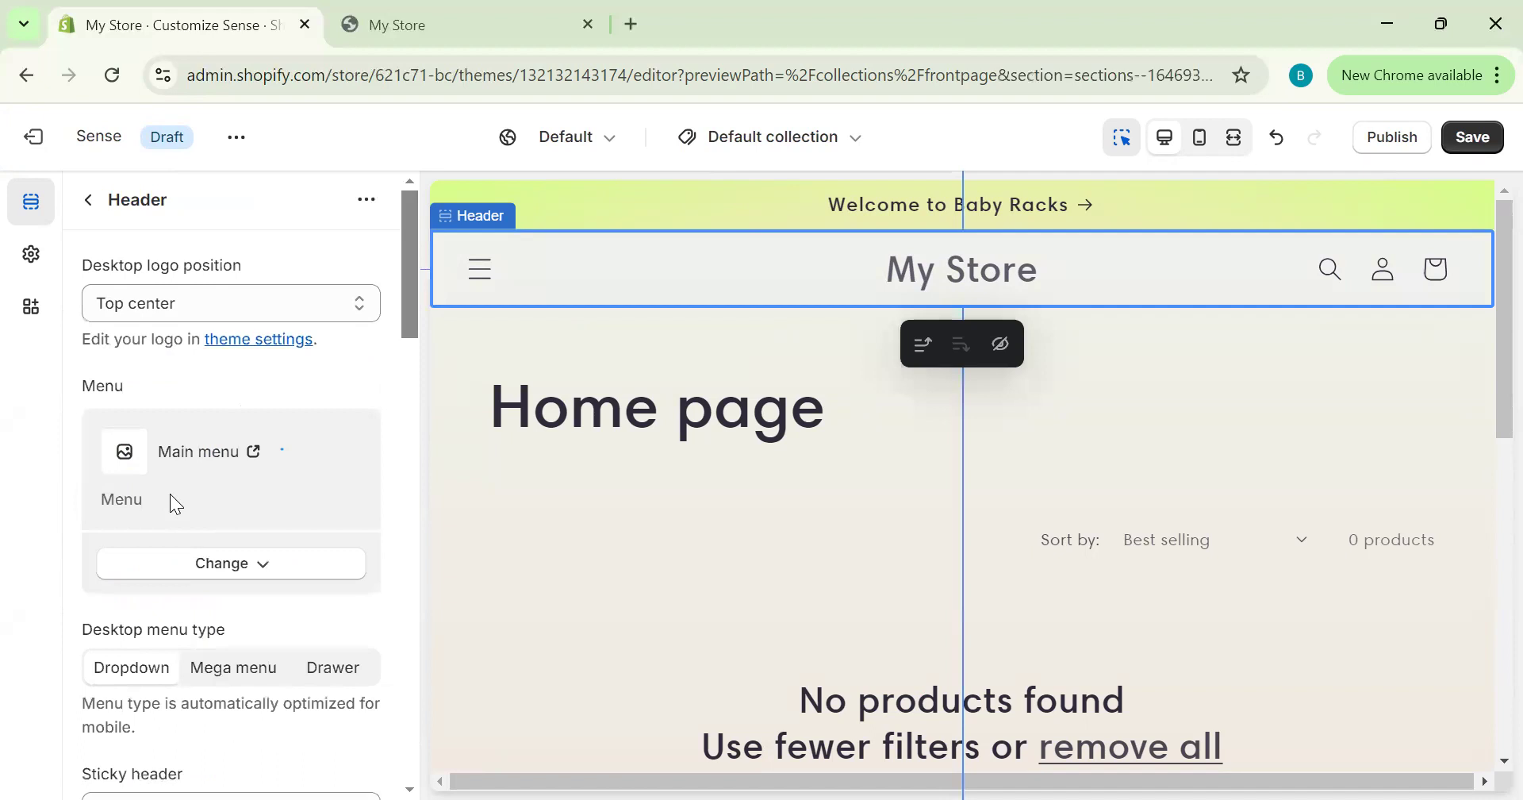
click(319, 313)
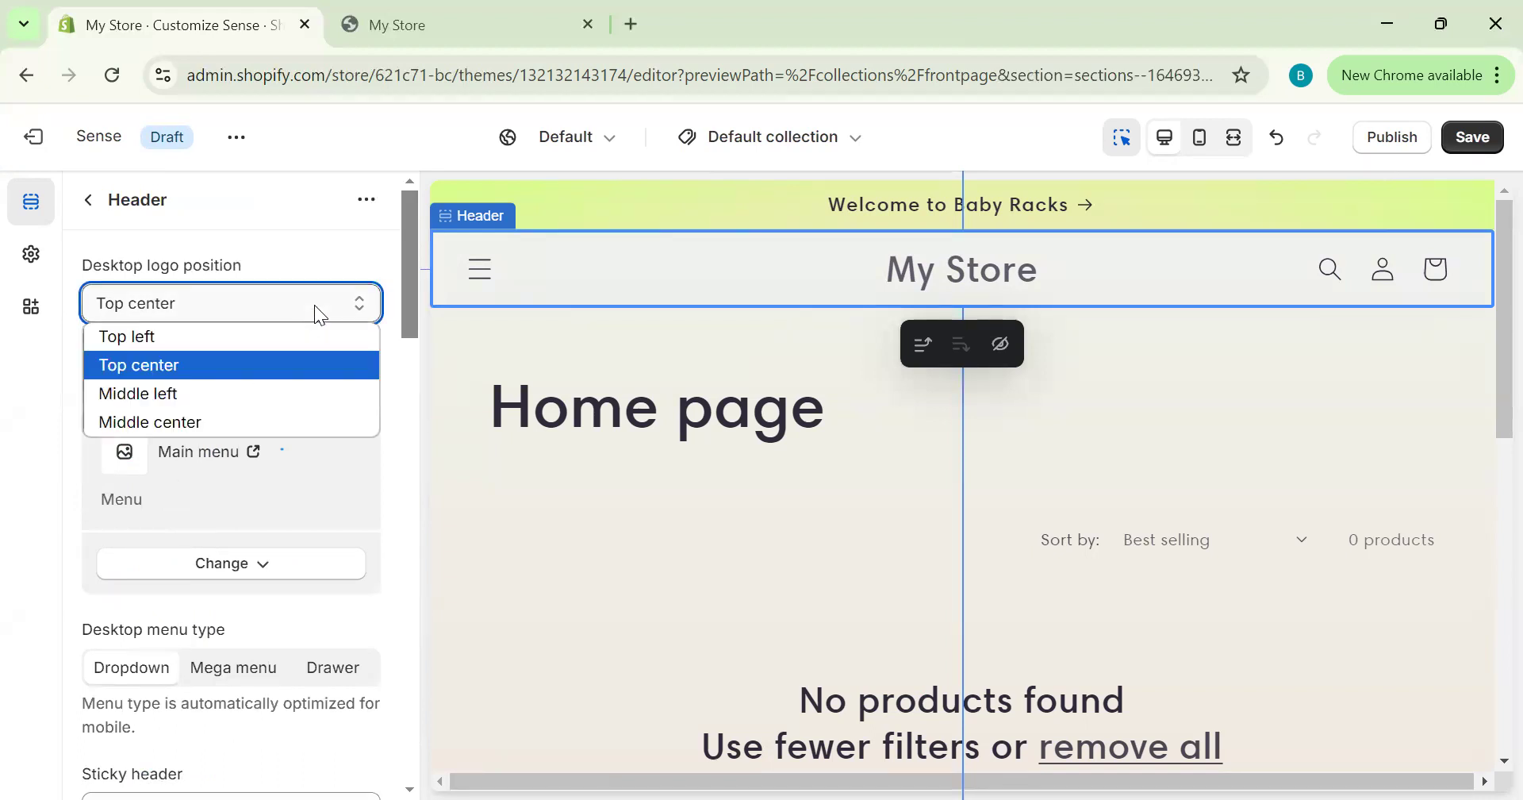
click(289, 356)
click(285, 340)
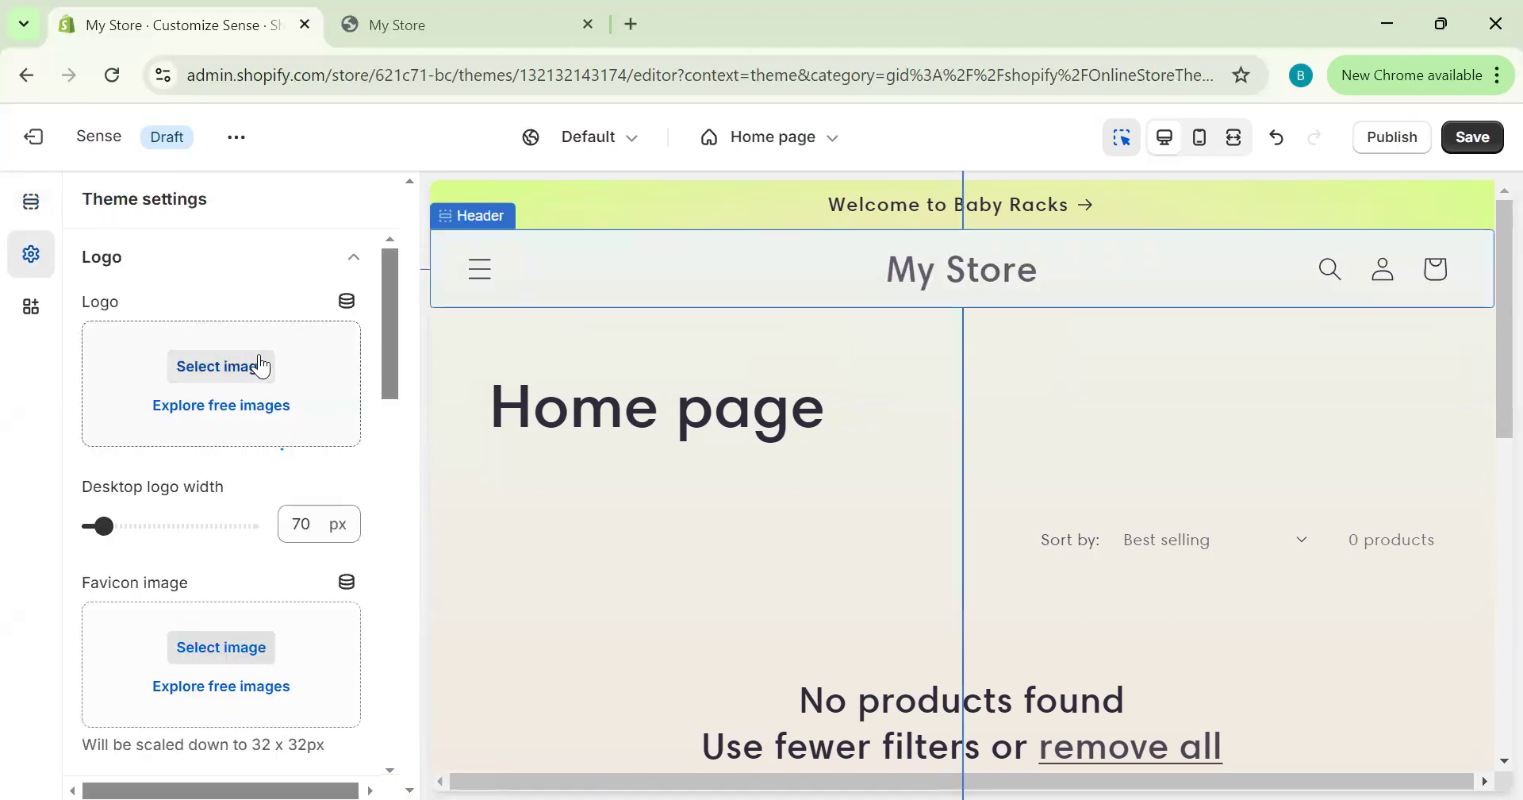
- Look at the image picker for the theme logo, leave it without choosing a file, and return to the home page's section list
click(261, 367)
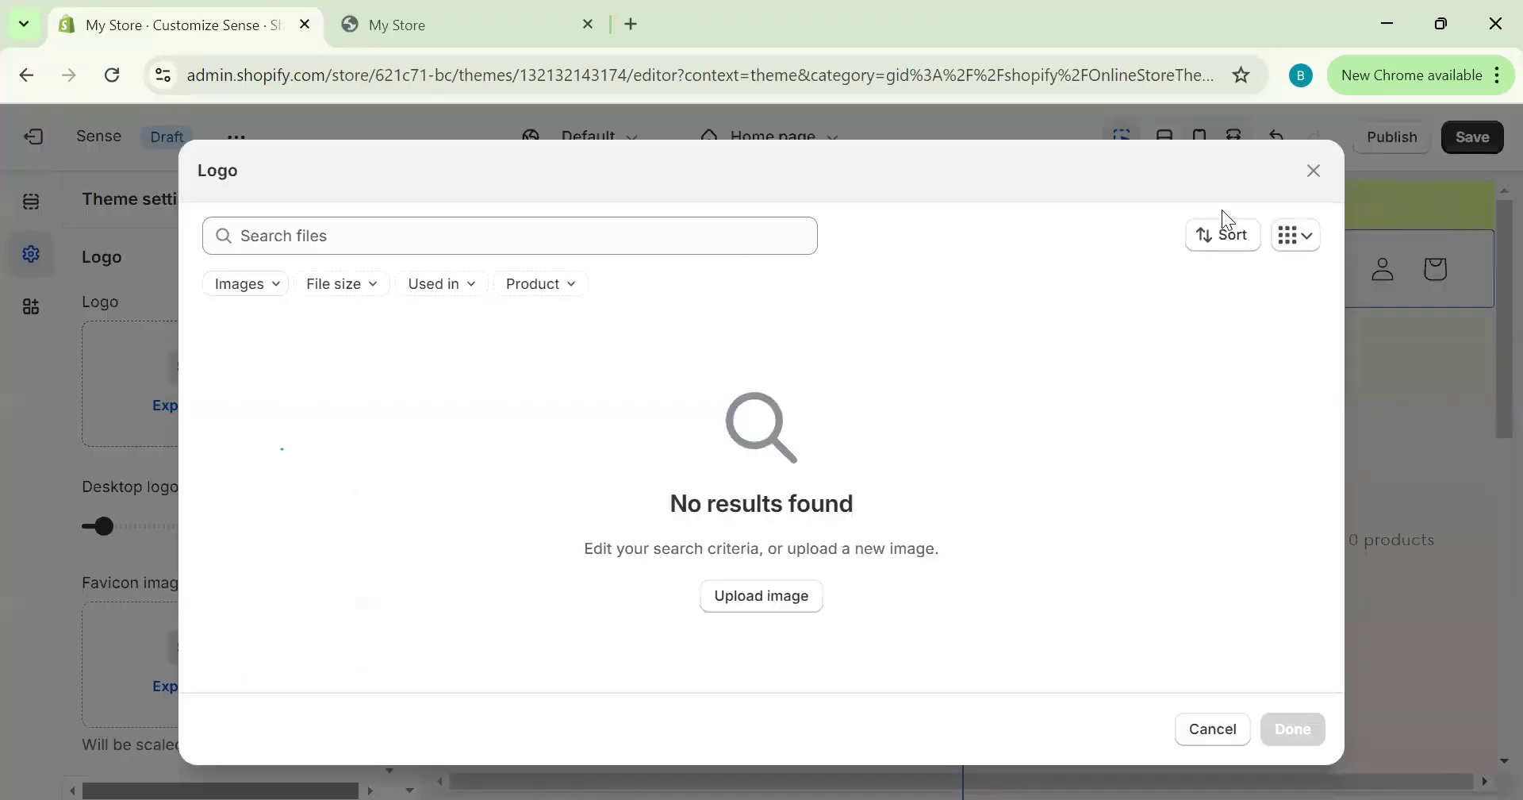
click(1313, 171)
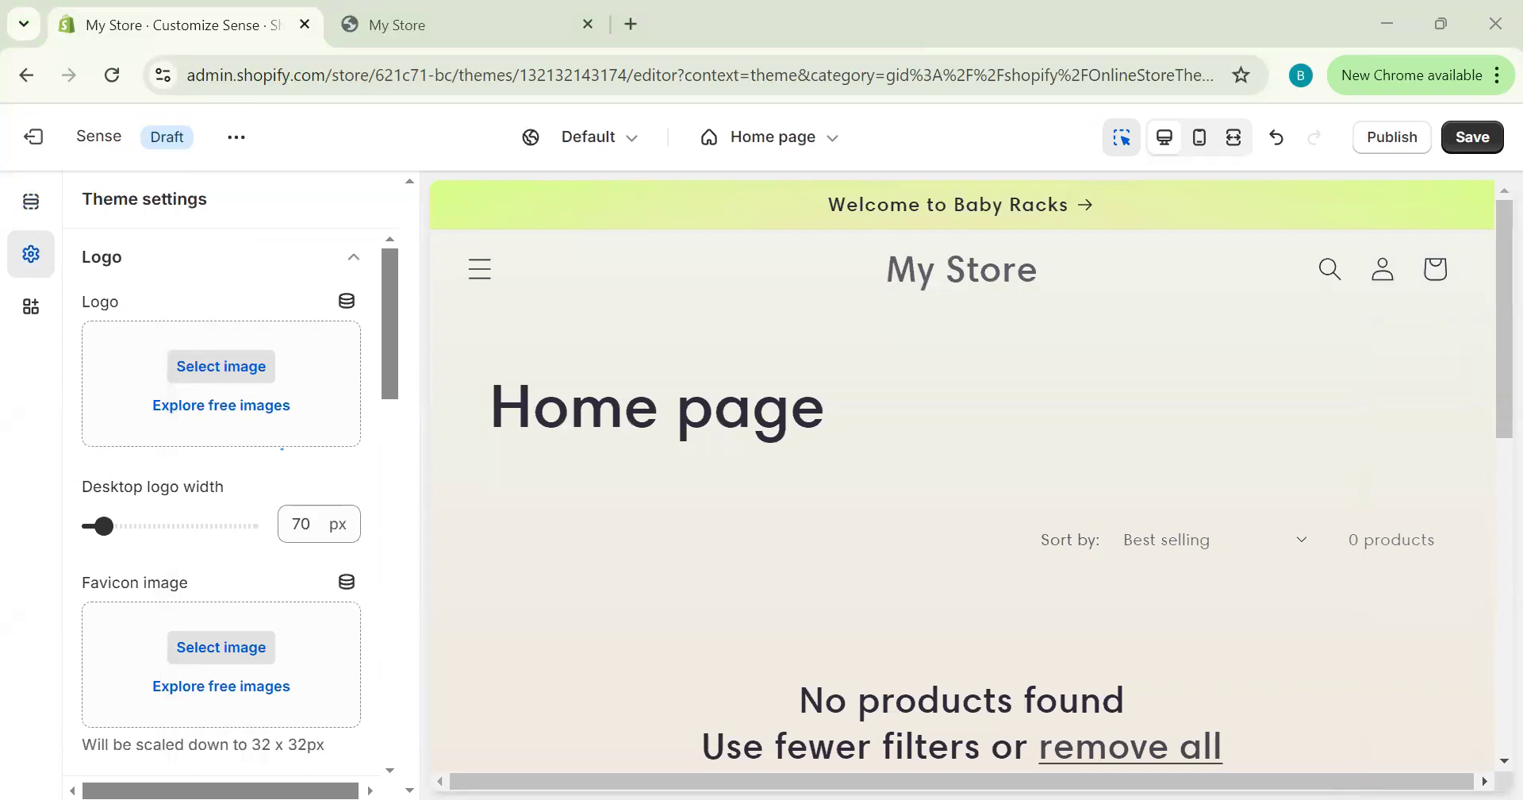
click(355, 259)
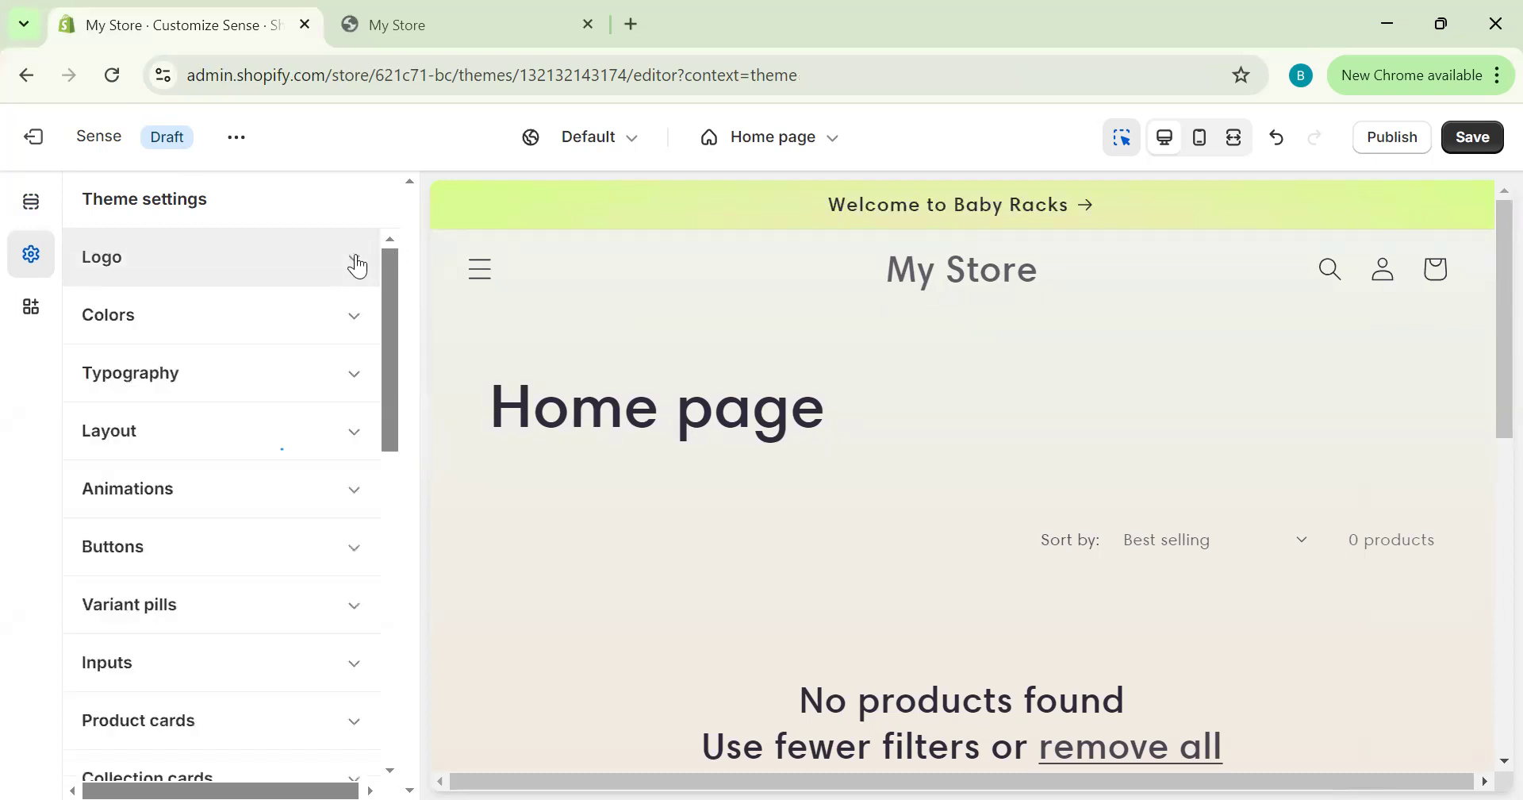
click(32, 202)
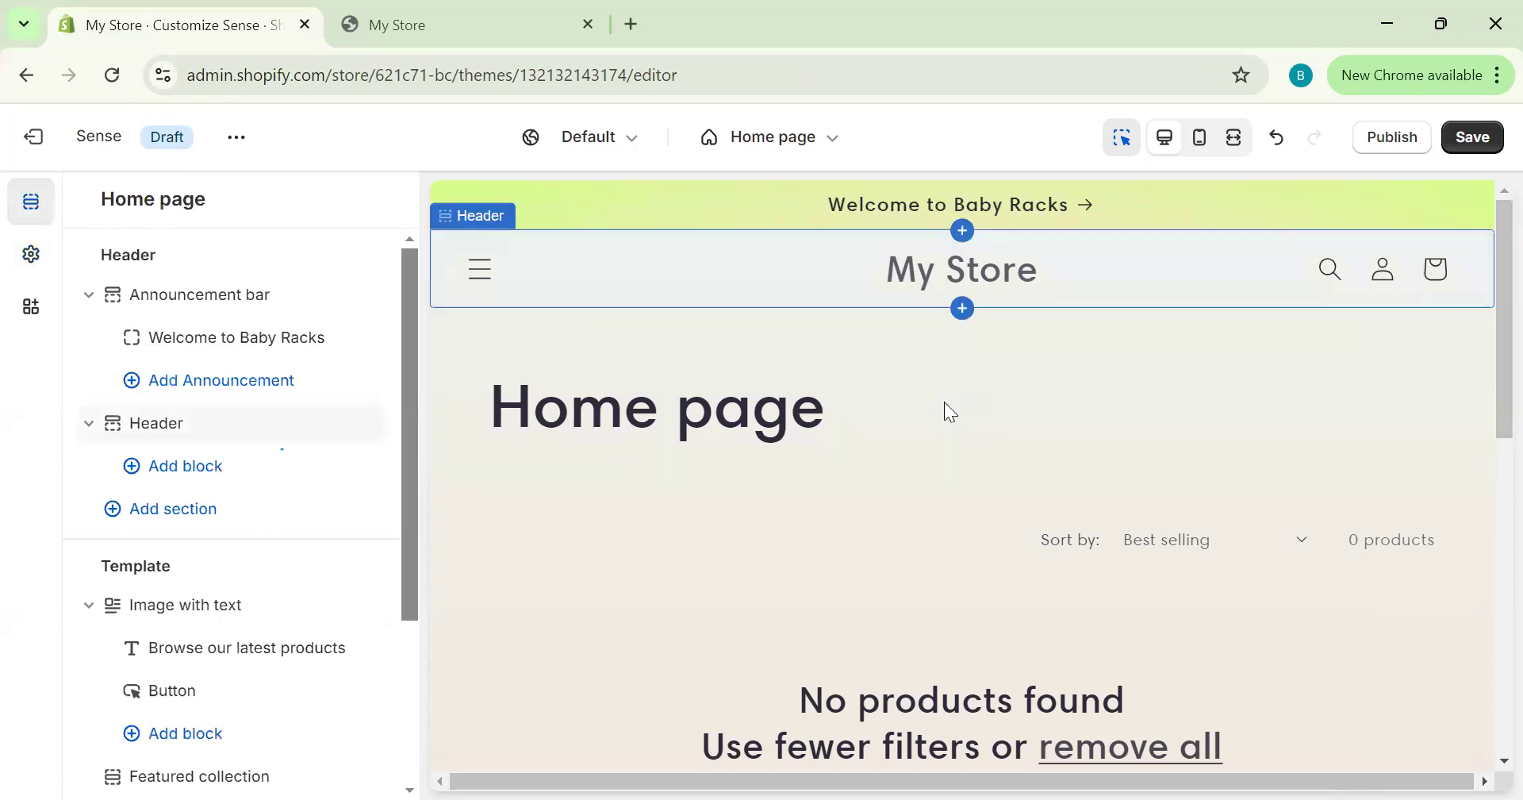
- Examine the collection banner's description, image and color scheme settings, look over the preview page, and return to the section list
click(763, 432)
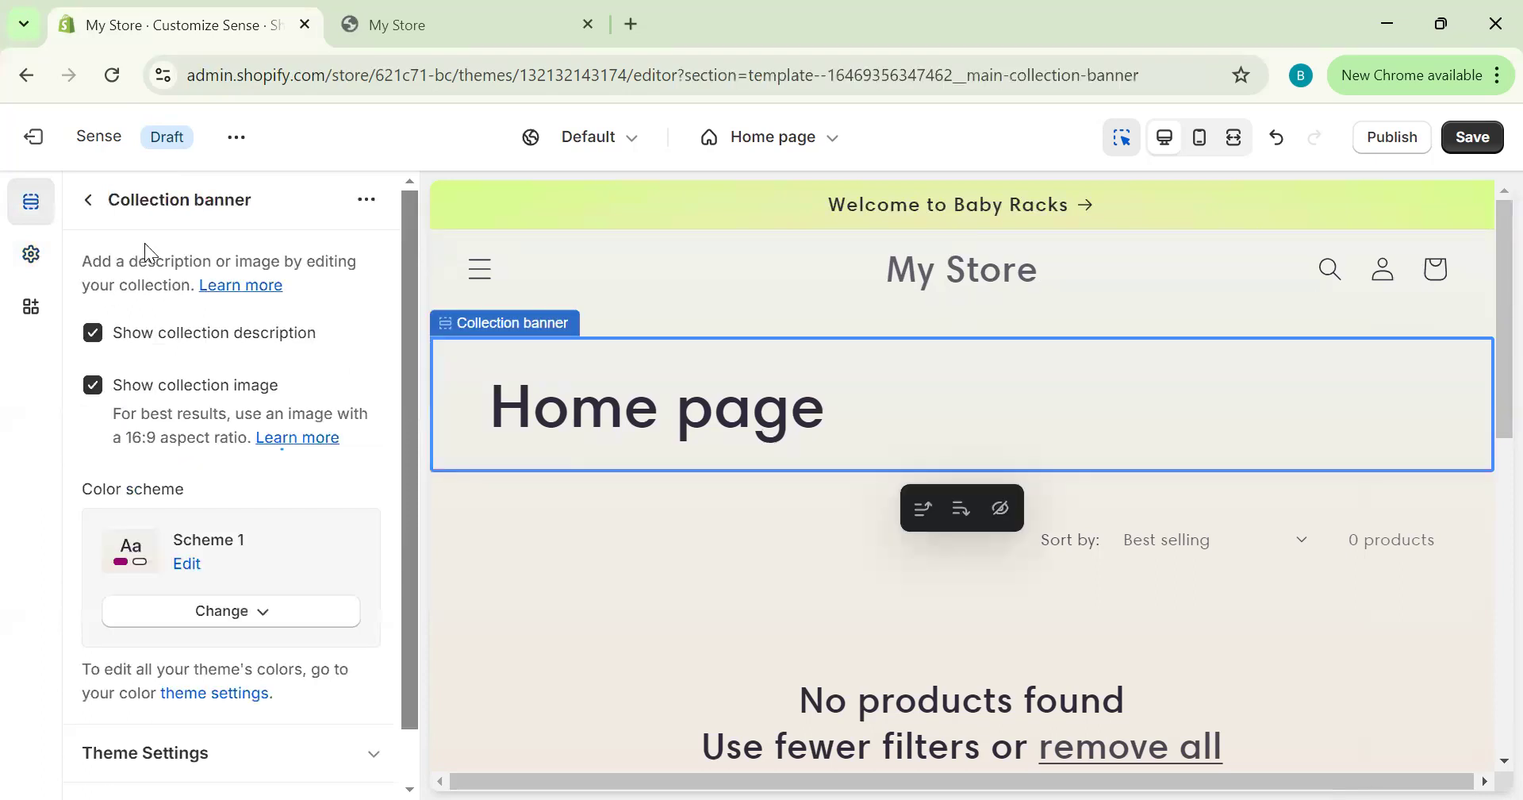
click(88, 203)
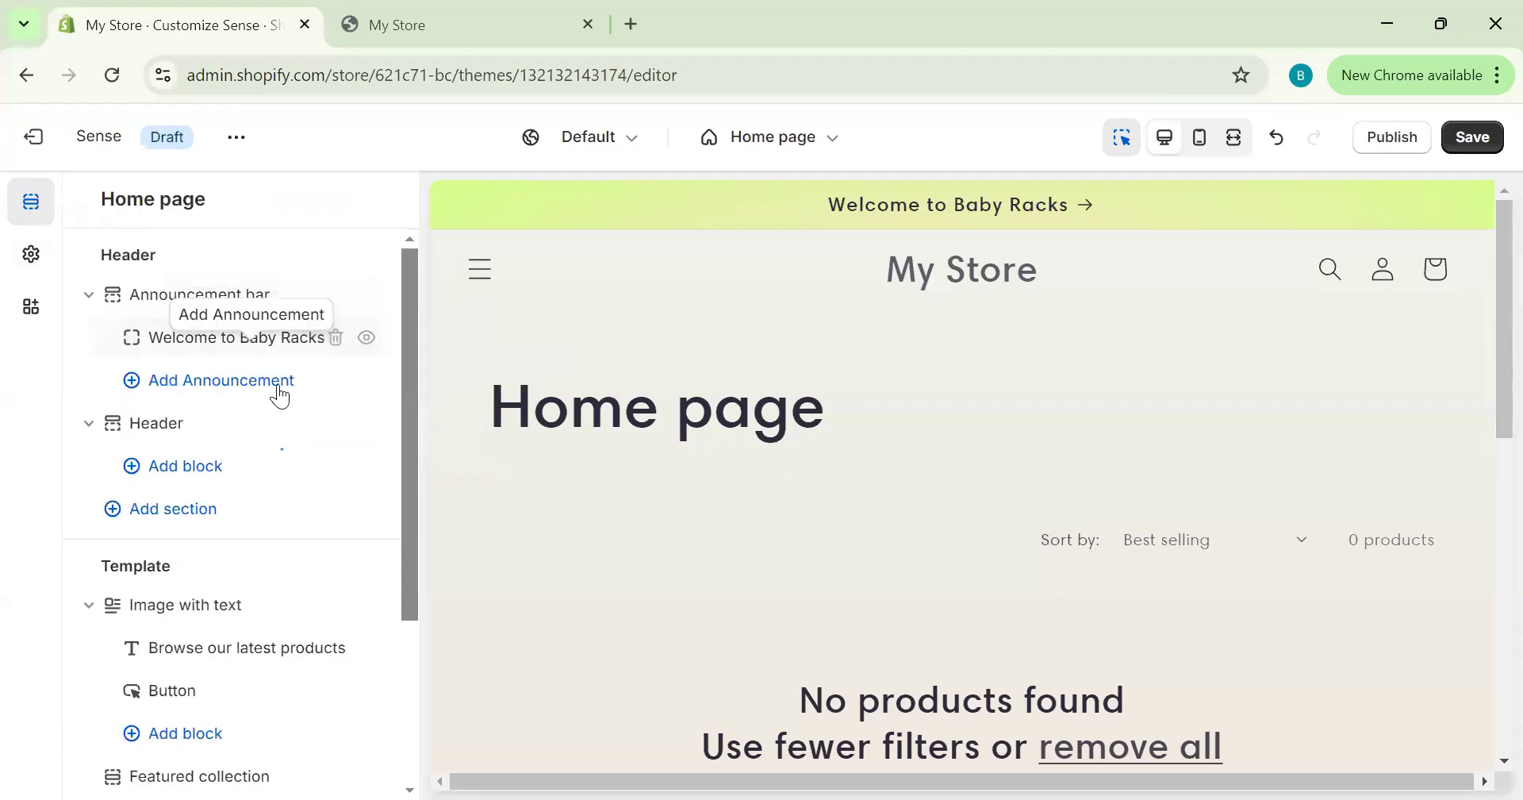
drag(399, 398, 428, 537)
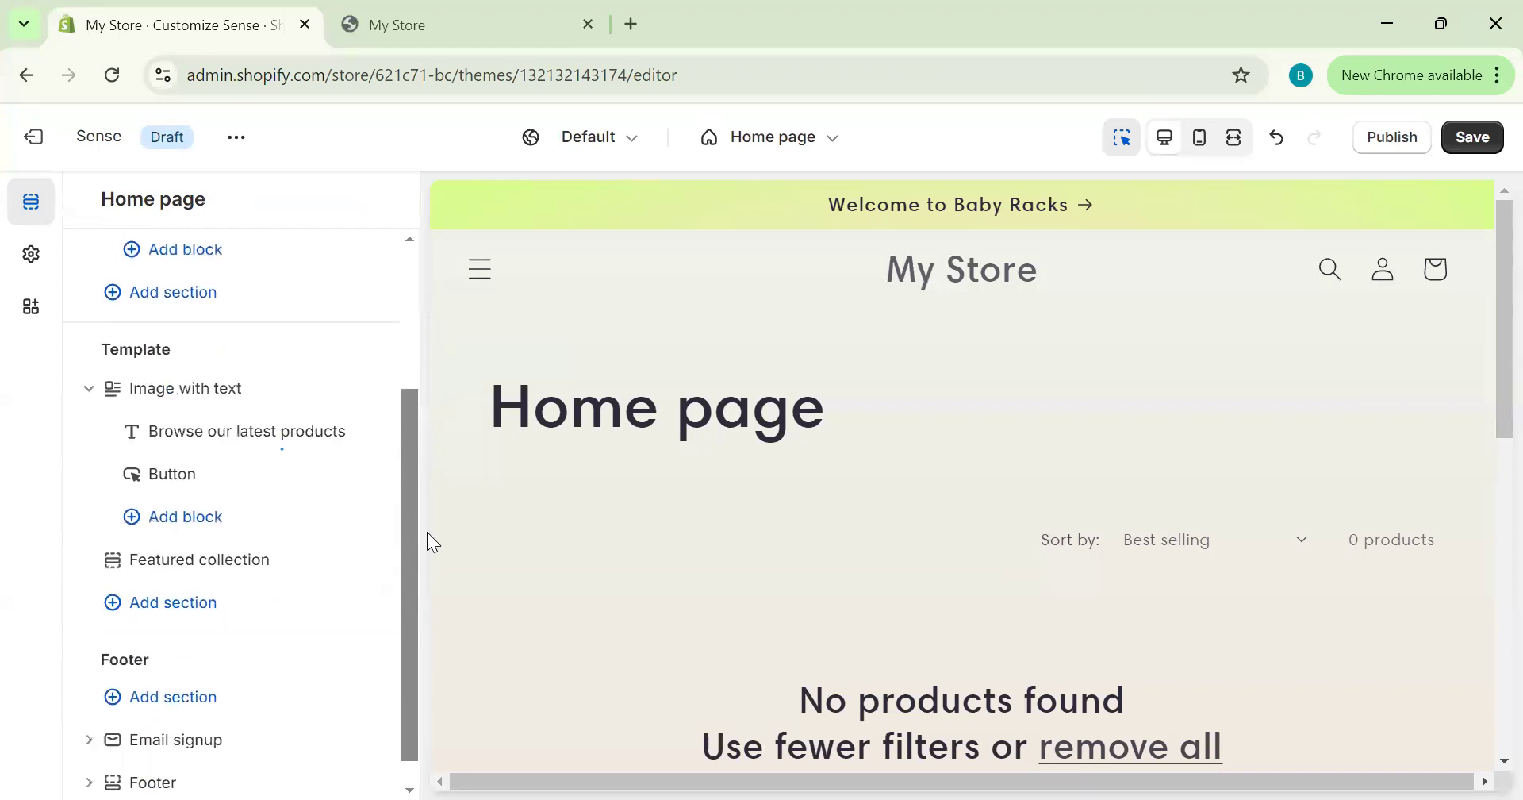
scroll(1488, 476, down, 8)
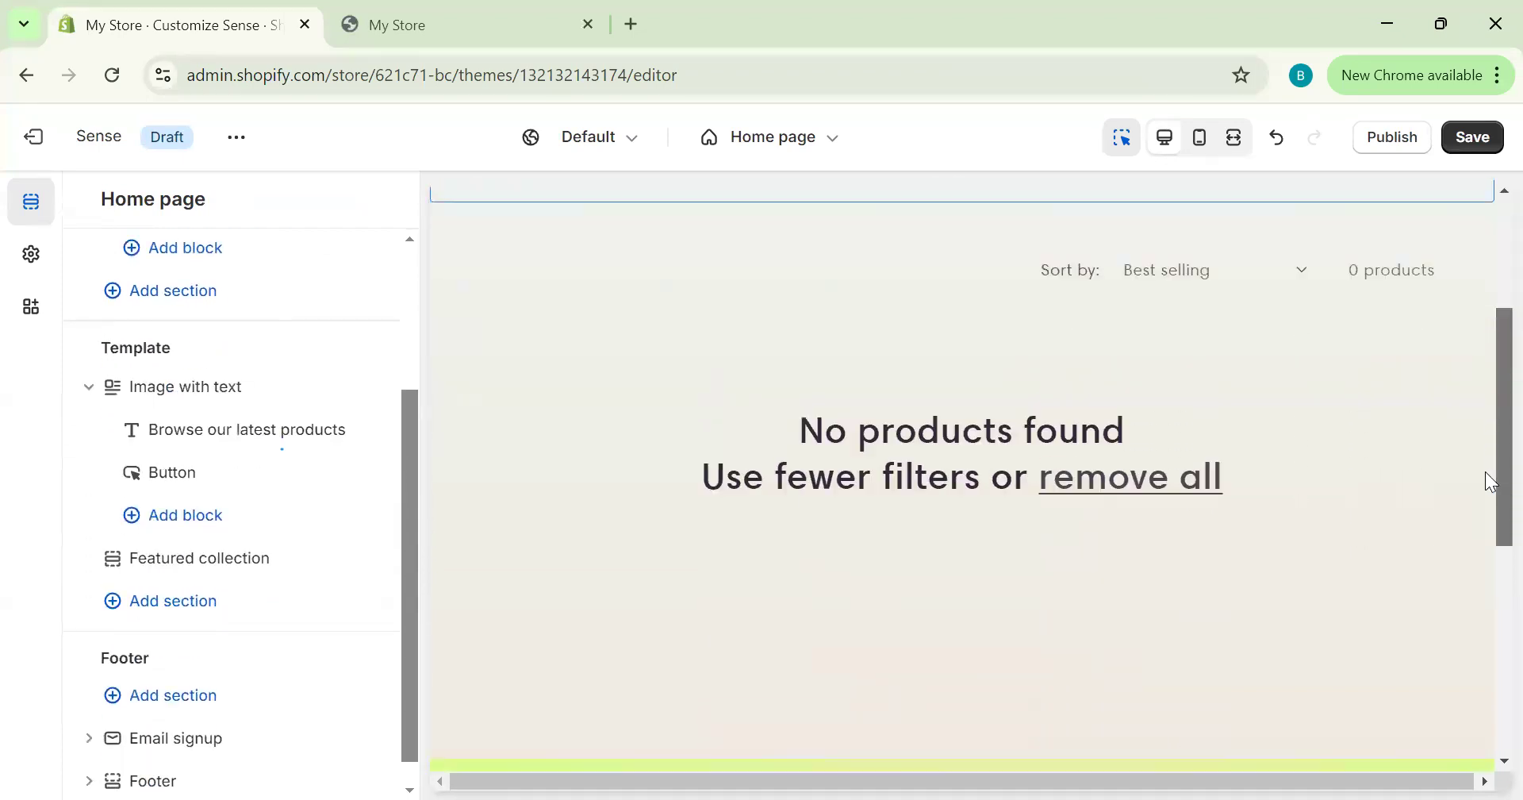
scroll(1489, 516, up, 10)
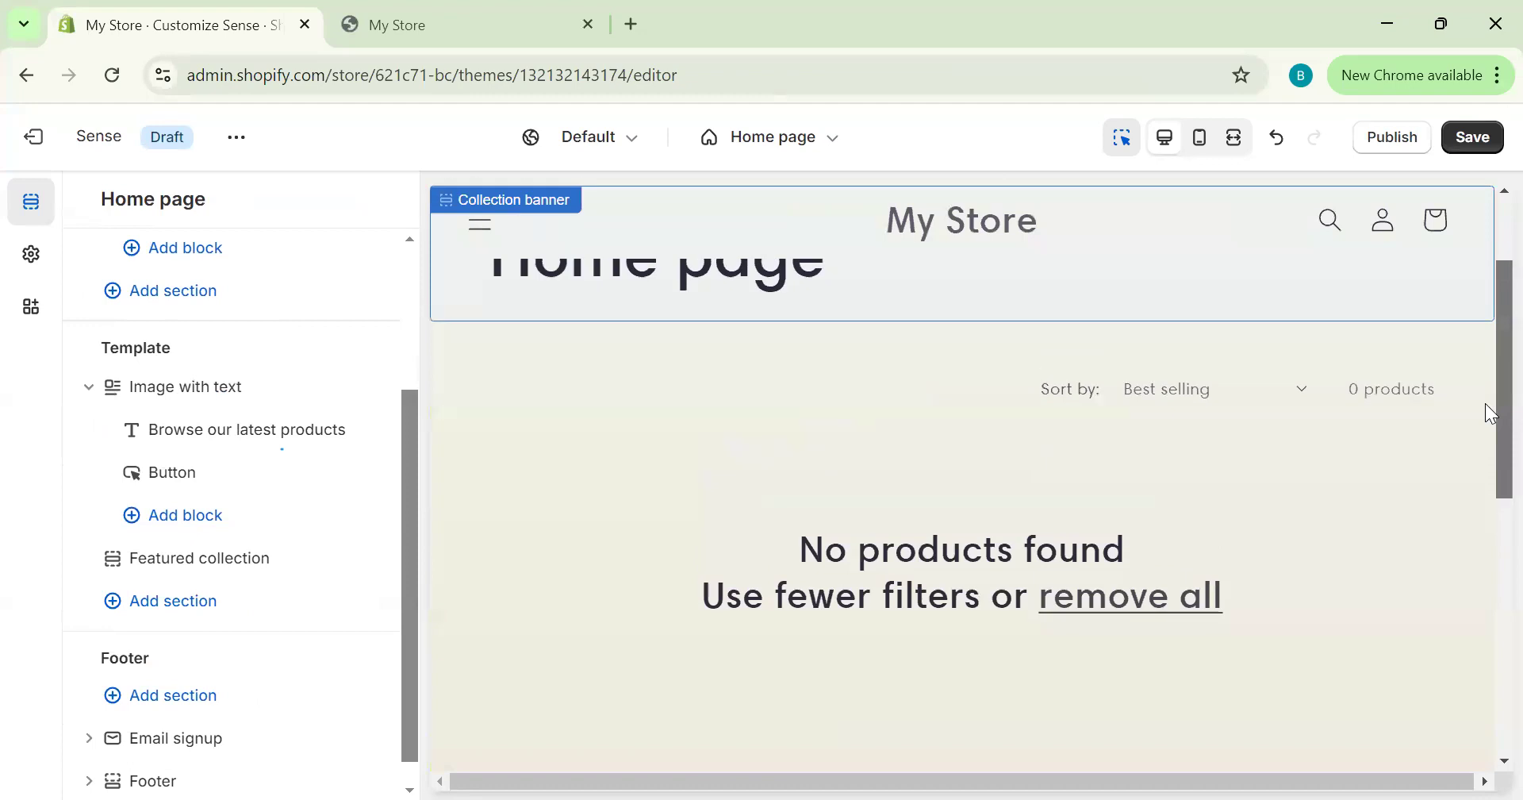
double_click(775, 407)
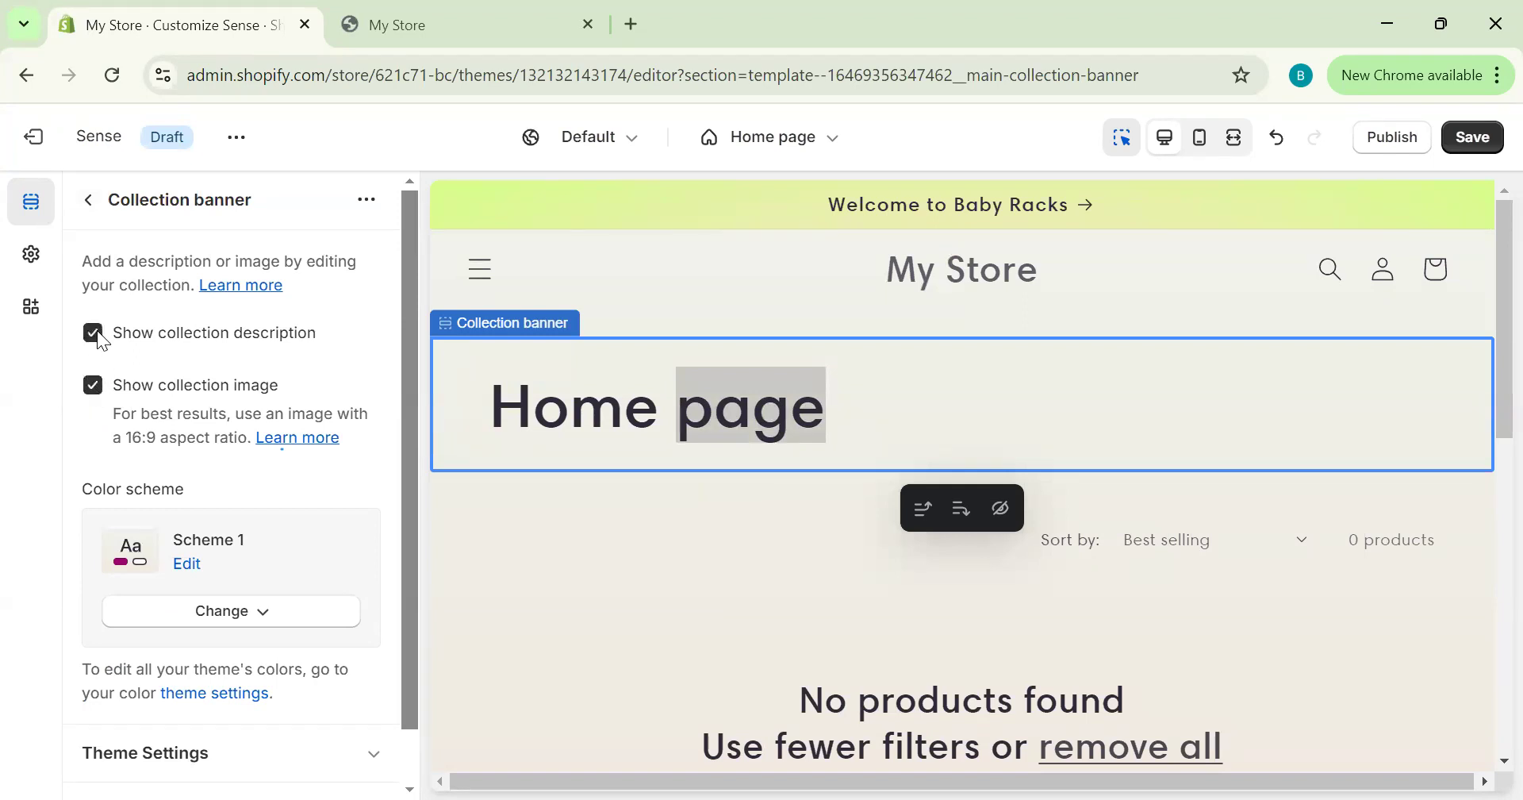
click(89, 204)
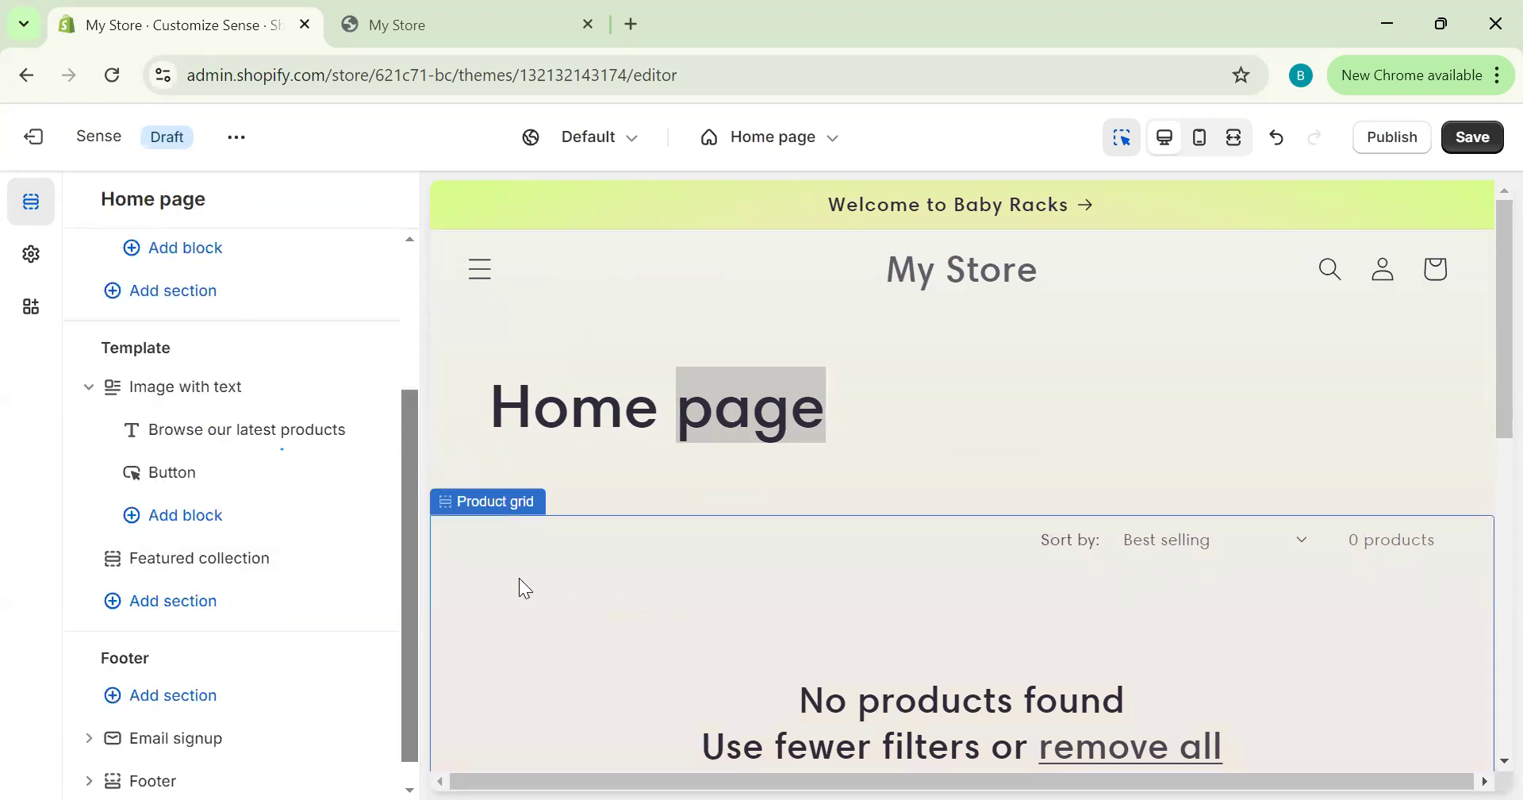
- Open the home page template's Image with text section and check the image files available for it
drag(404, 548, 413, 630)
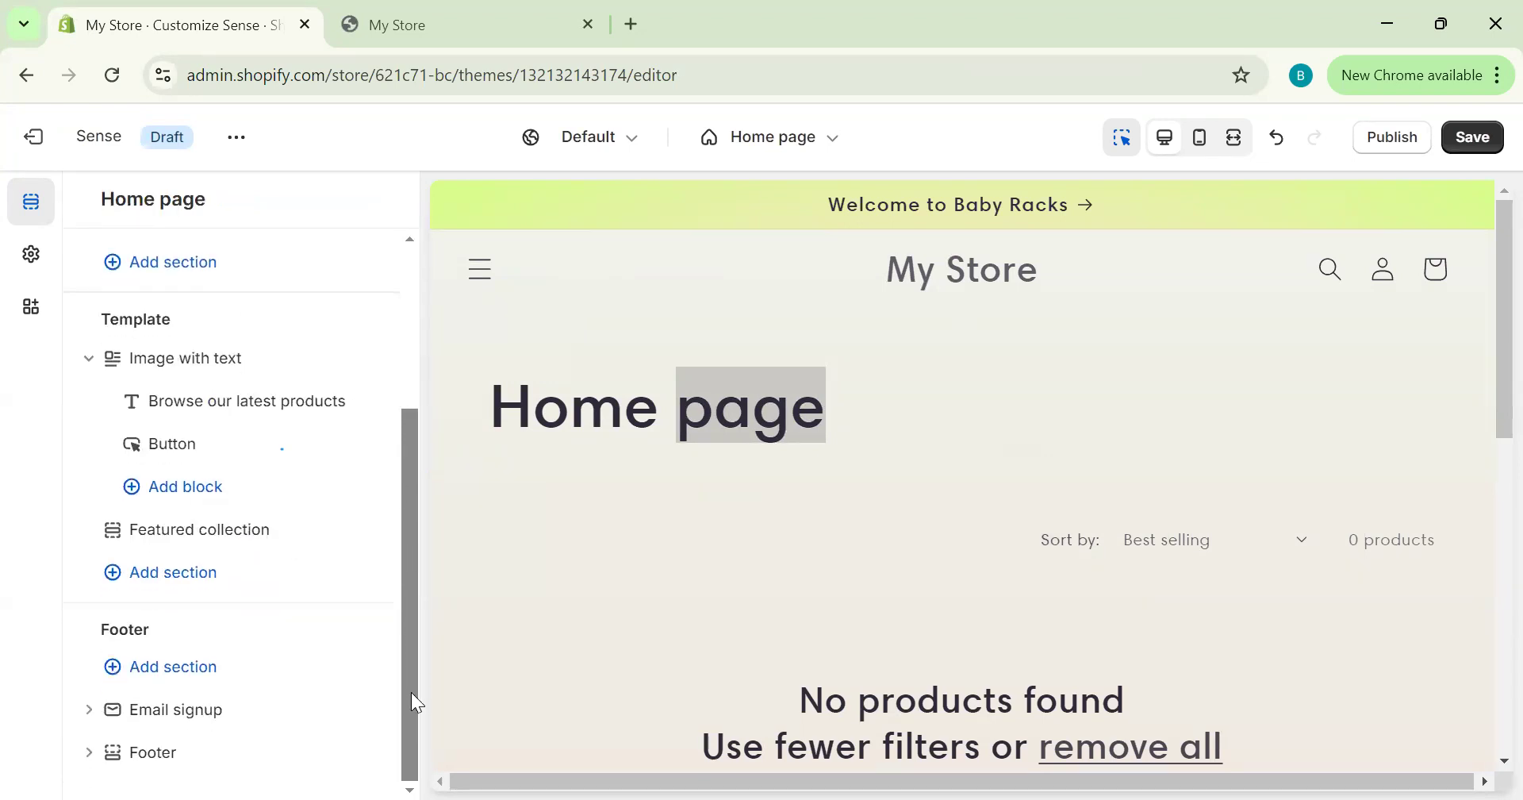
click(86, 364)
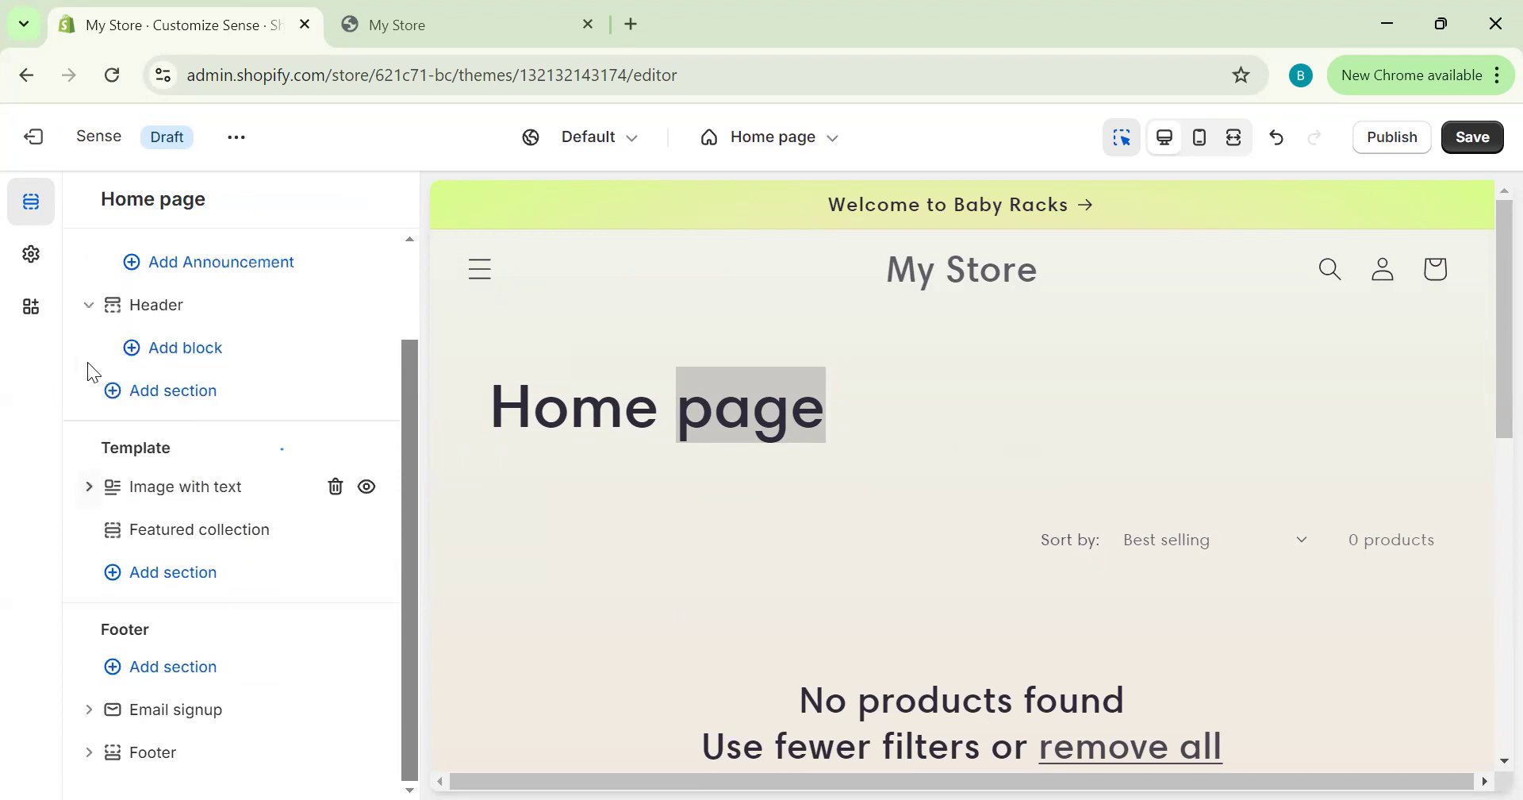
click(89, 486)
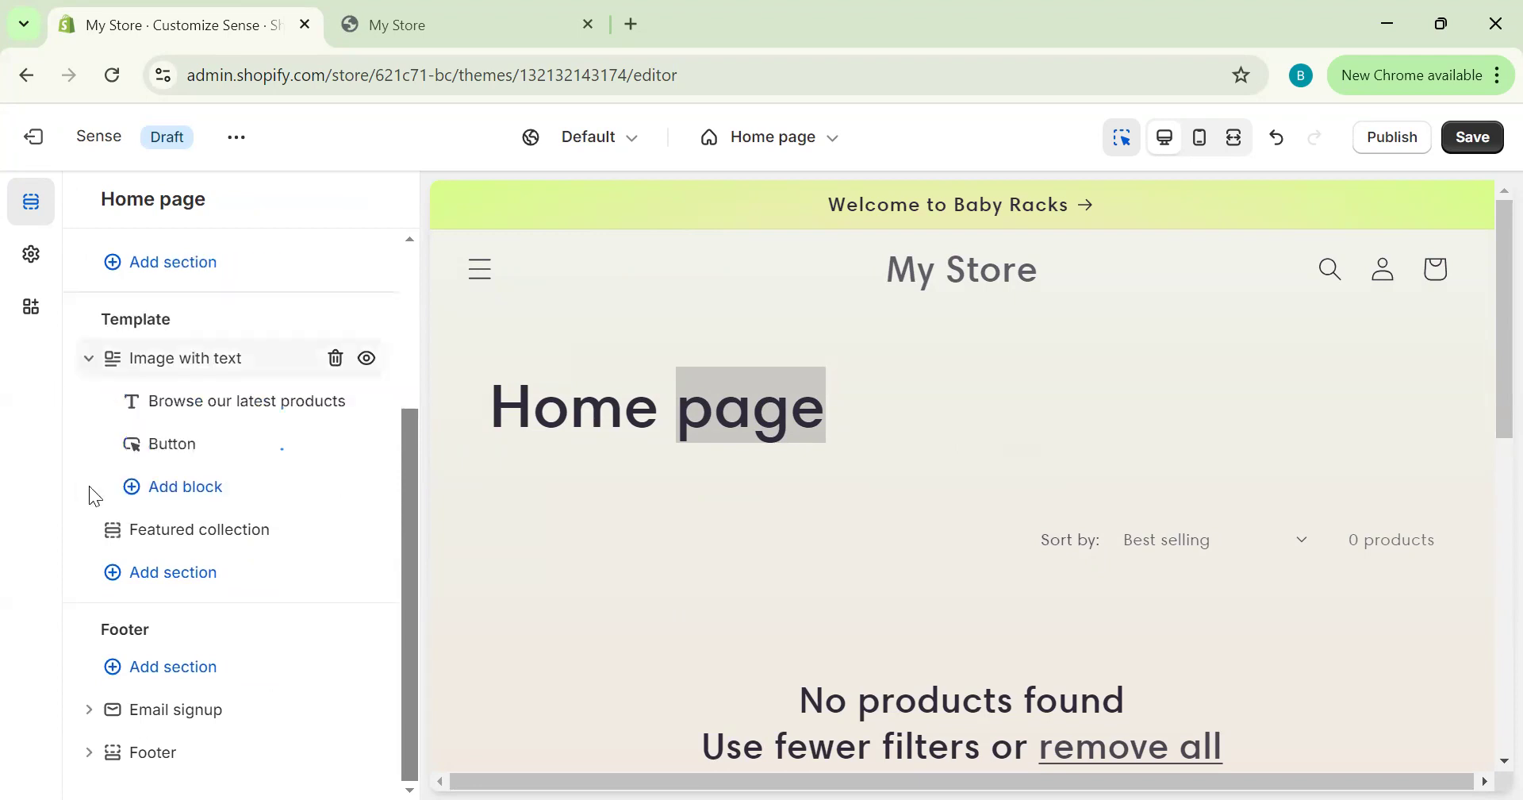
click(198, 364)
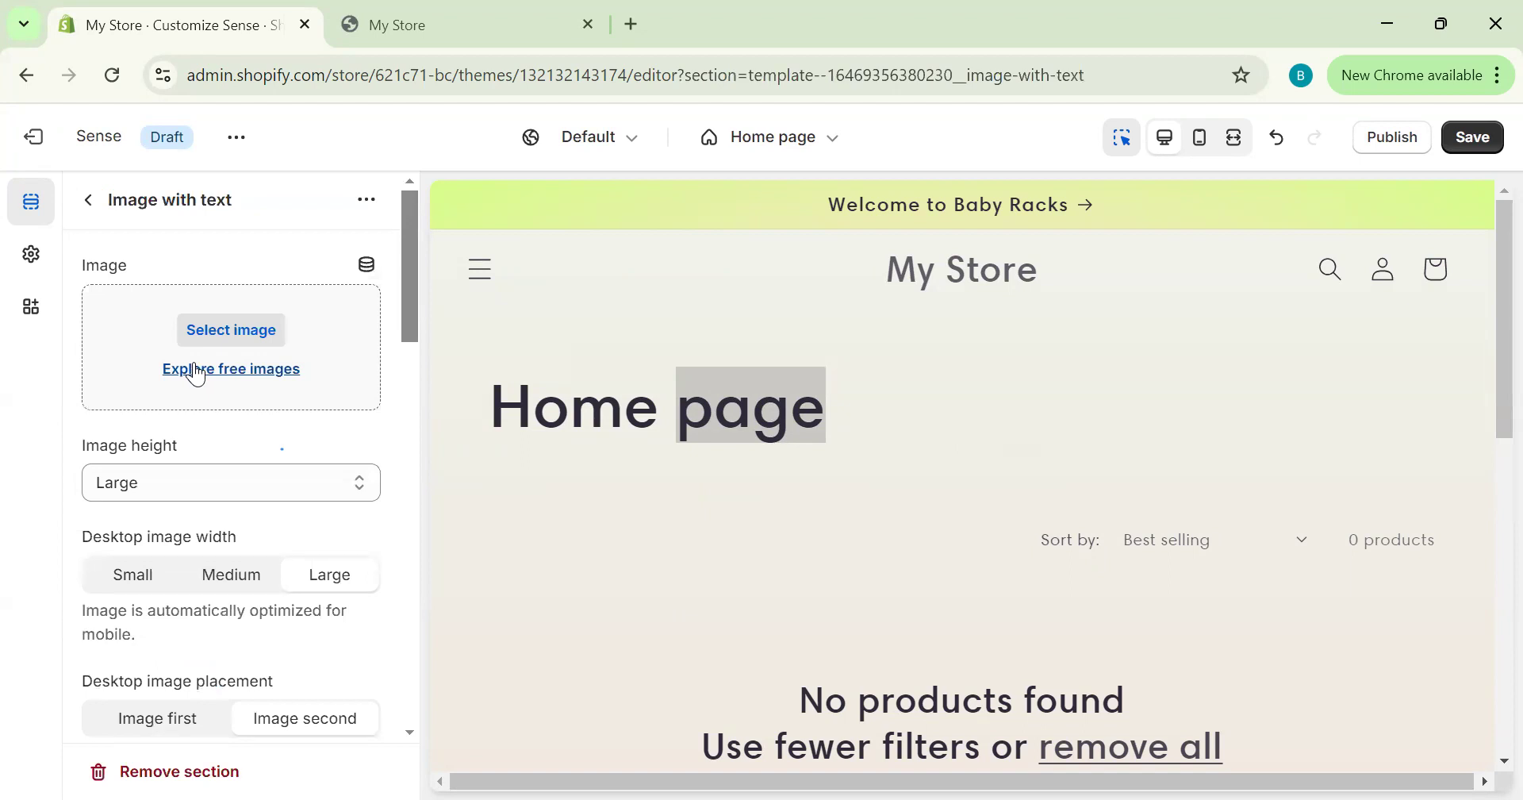
click(213, 345)
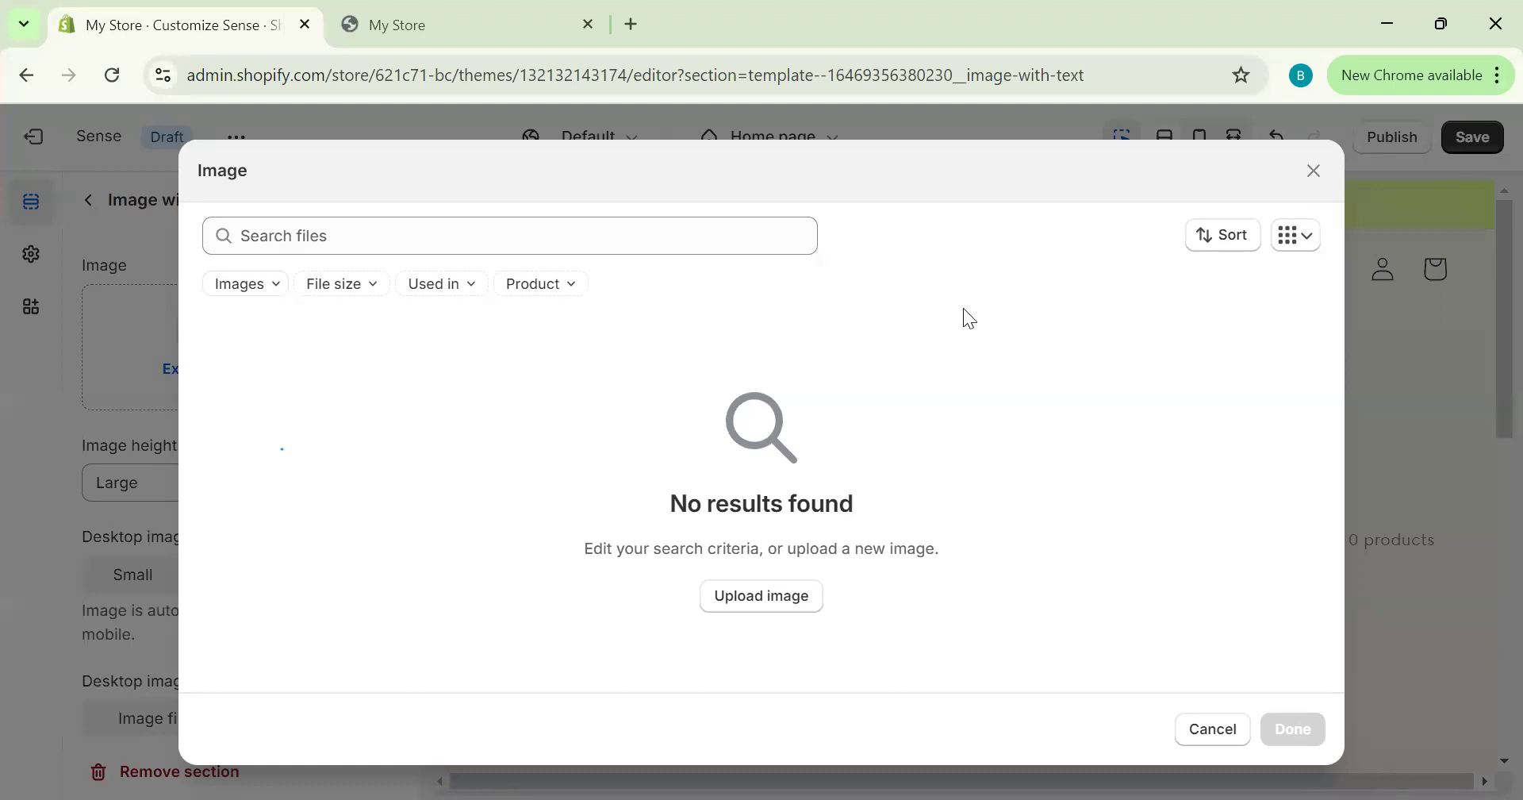
click(1314, 171)
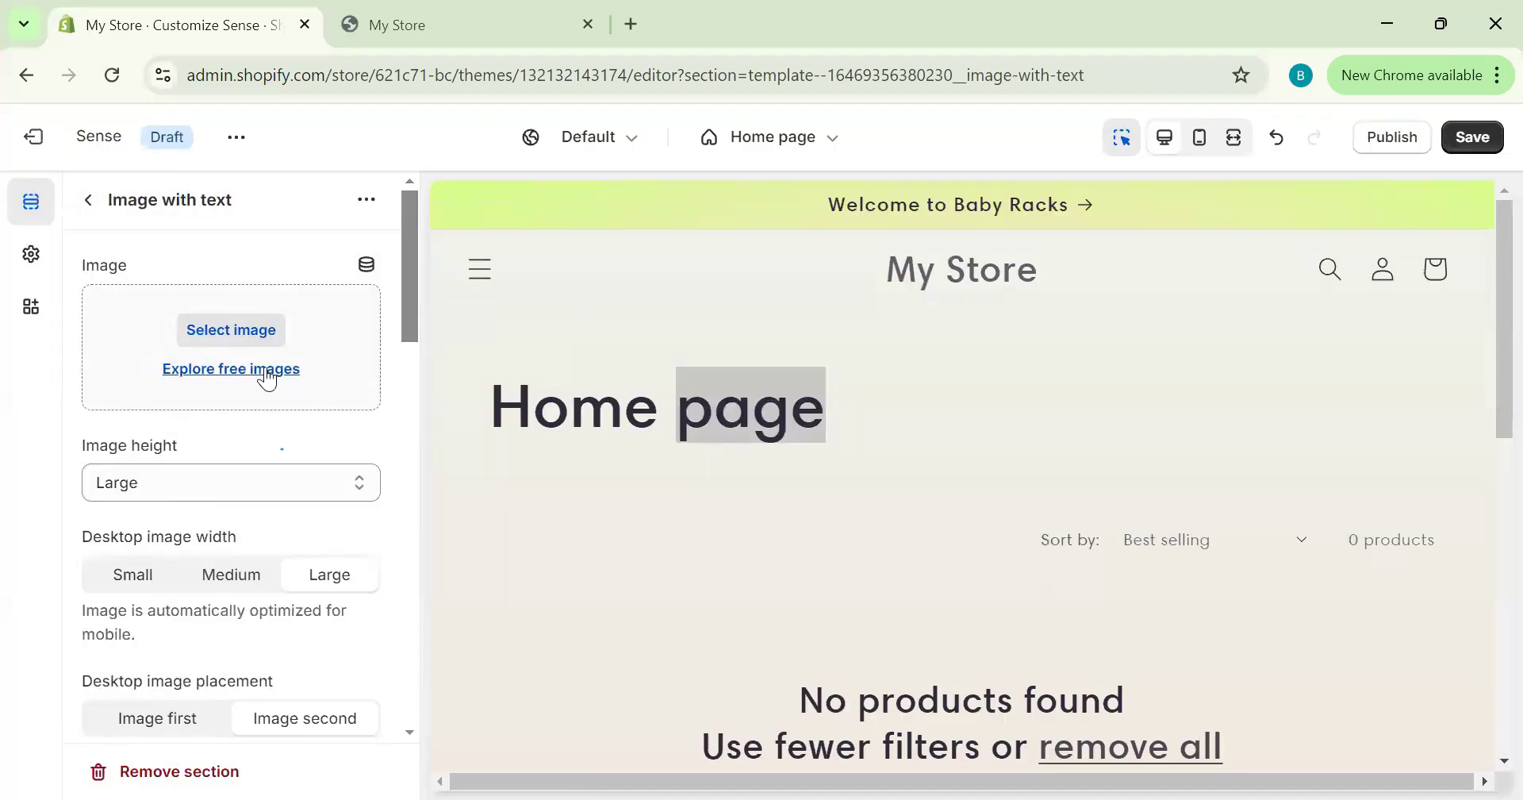
- Search the free images for "baby", try the picture of the baby bottle and brushes, and leave the image library
click(268, 379)
click(181, 263)
text(baby)
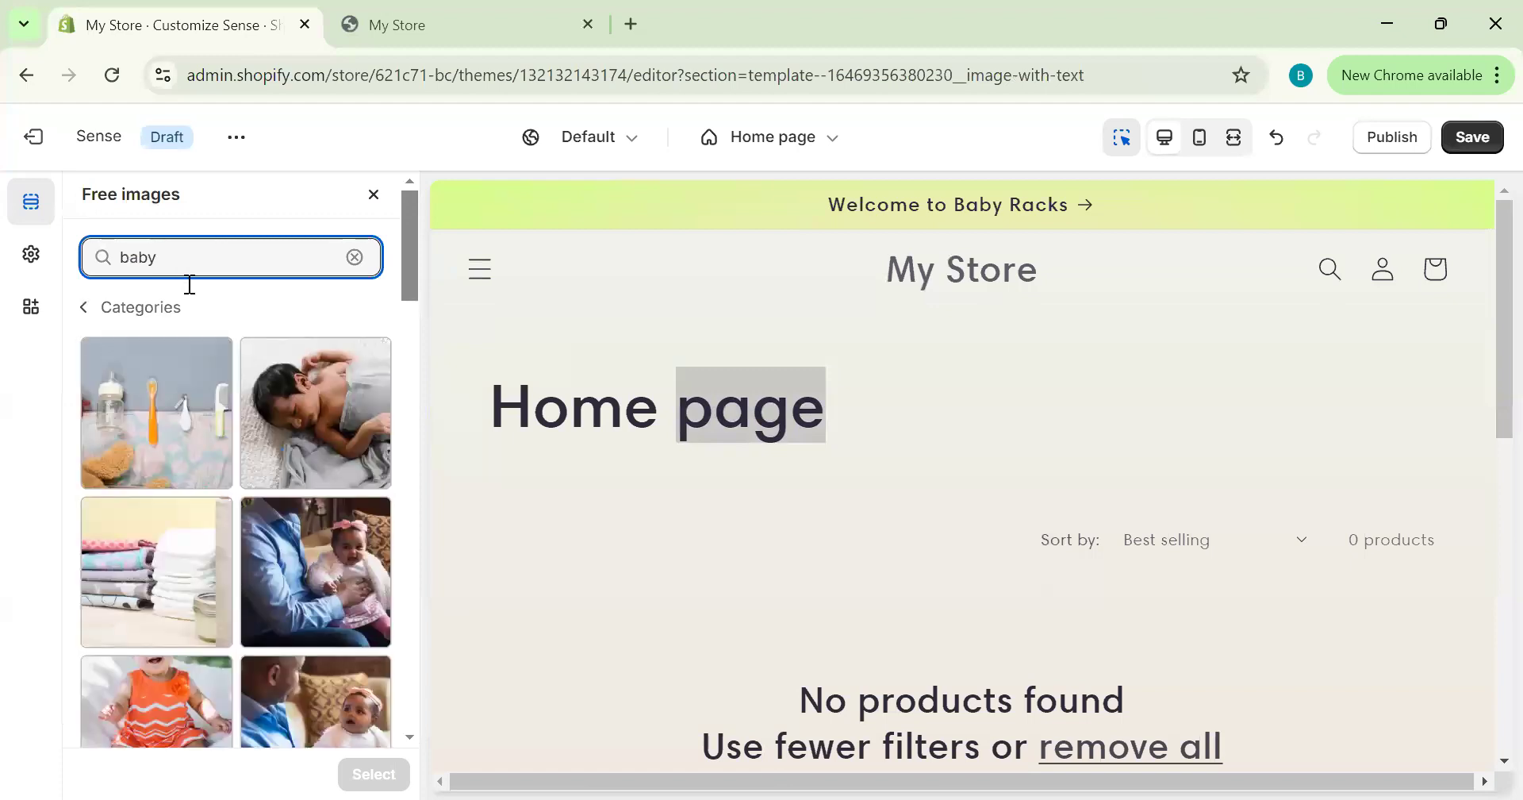
click(156, 442)
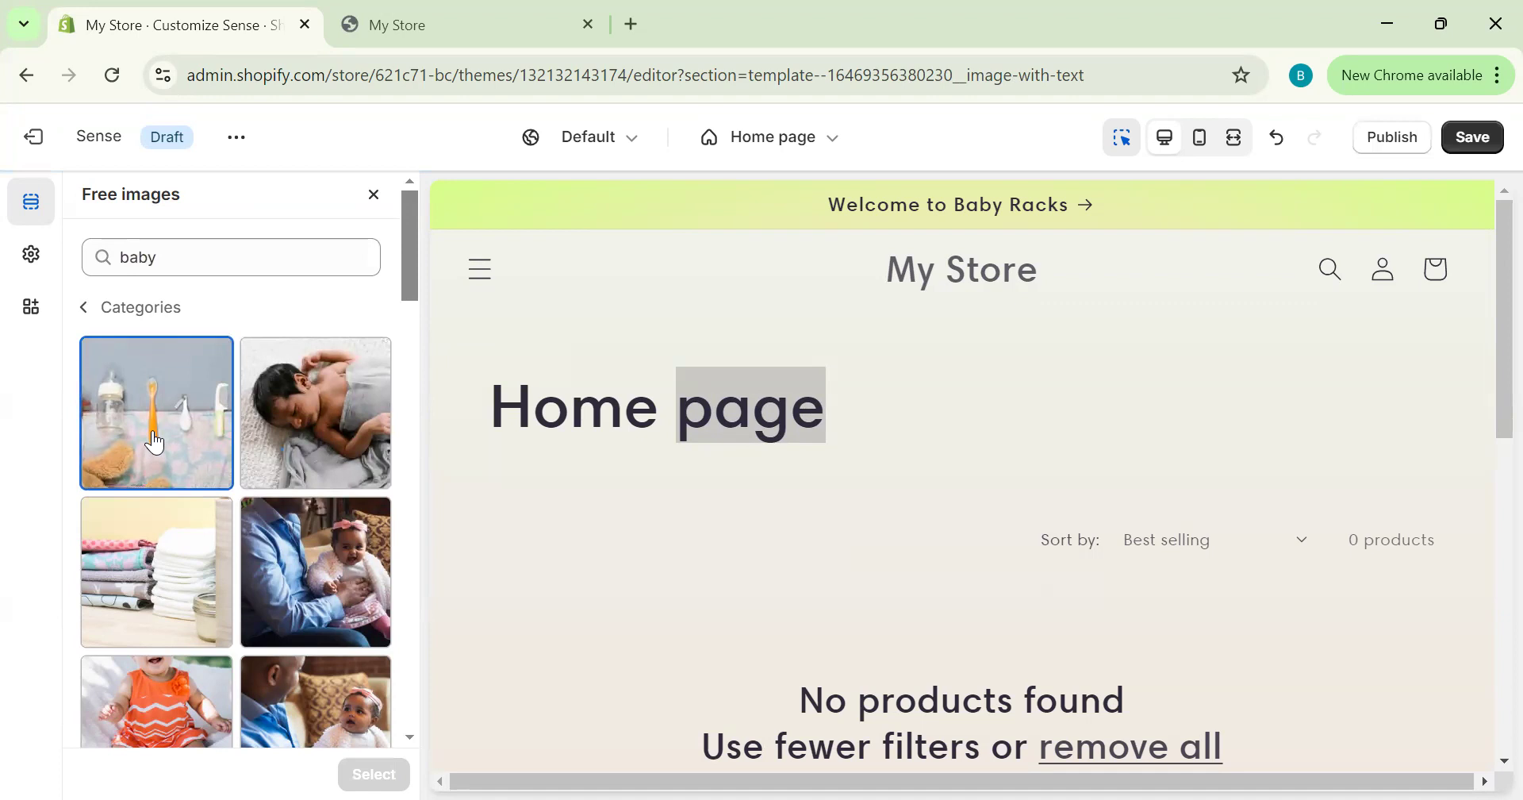
drag(413, 302, 426, 706)
drag(411, 657, 449, 213)
click(178, 395)
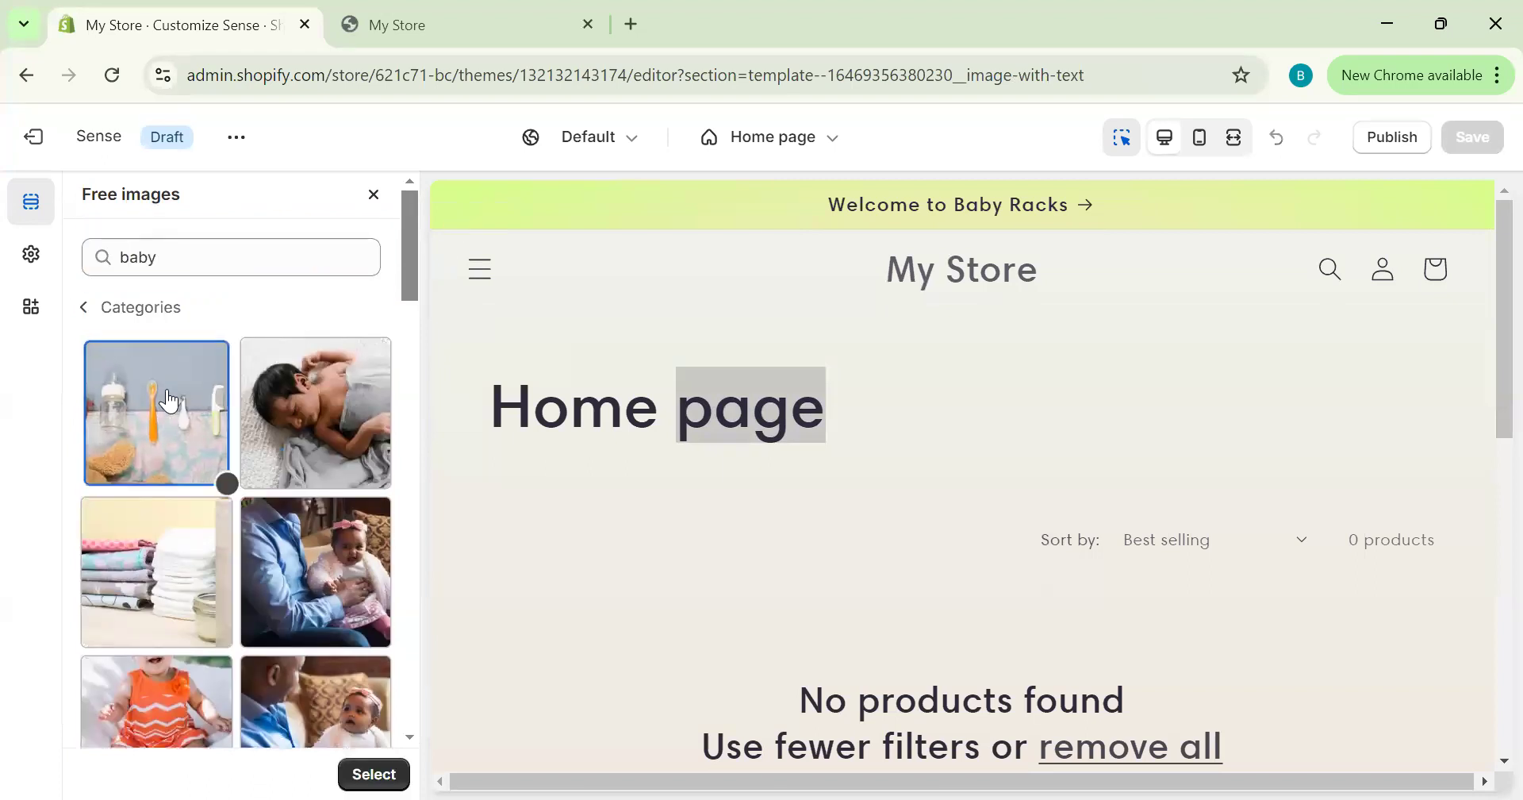
drag(407, 274, 340, 213)
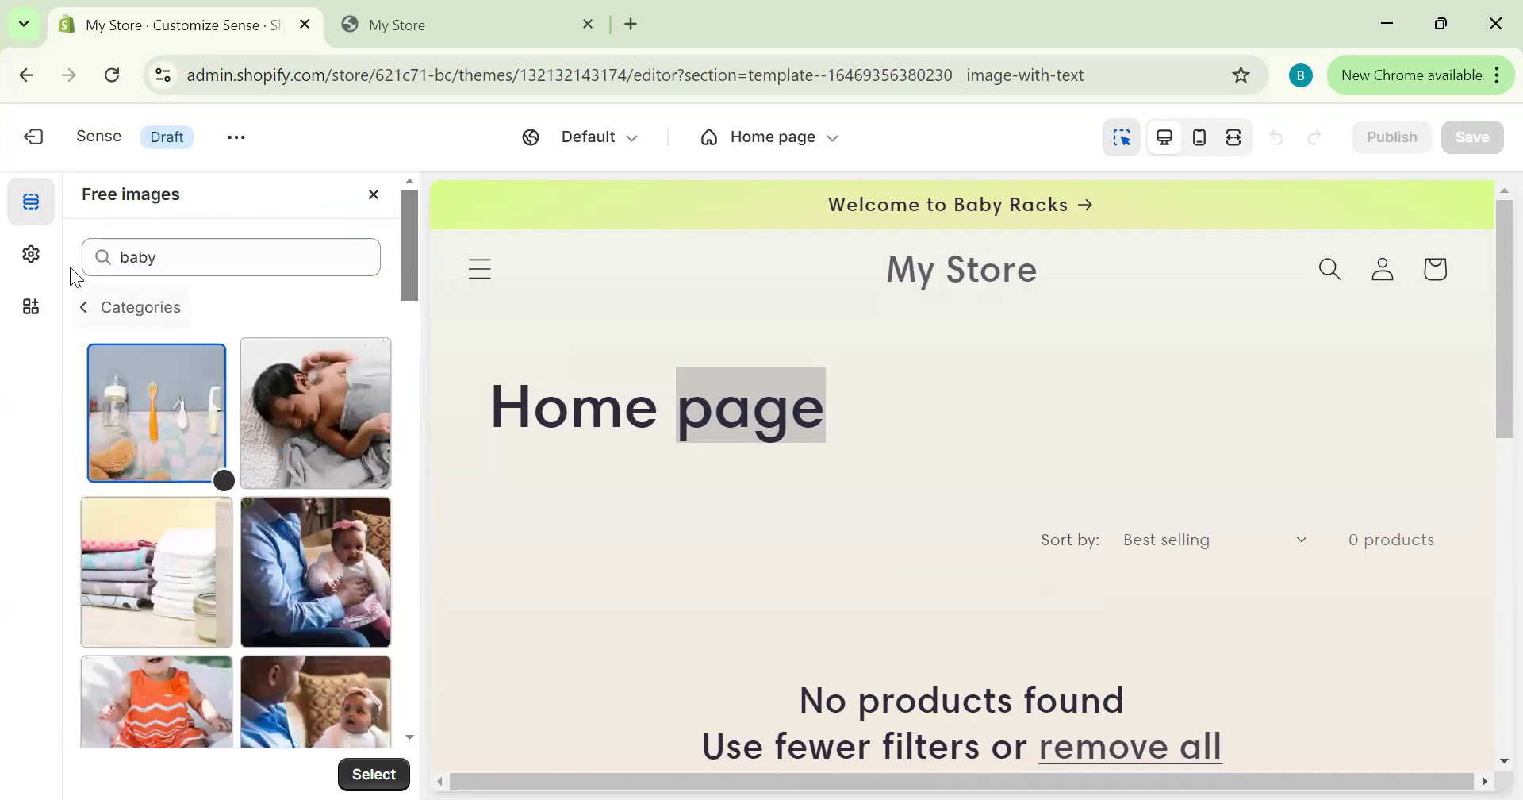
click(83, 309)
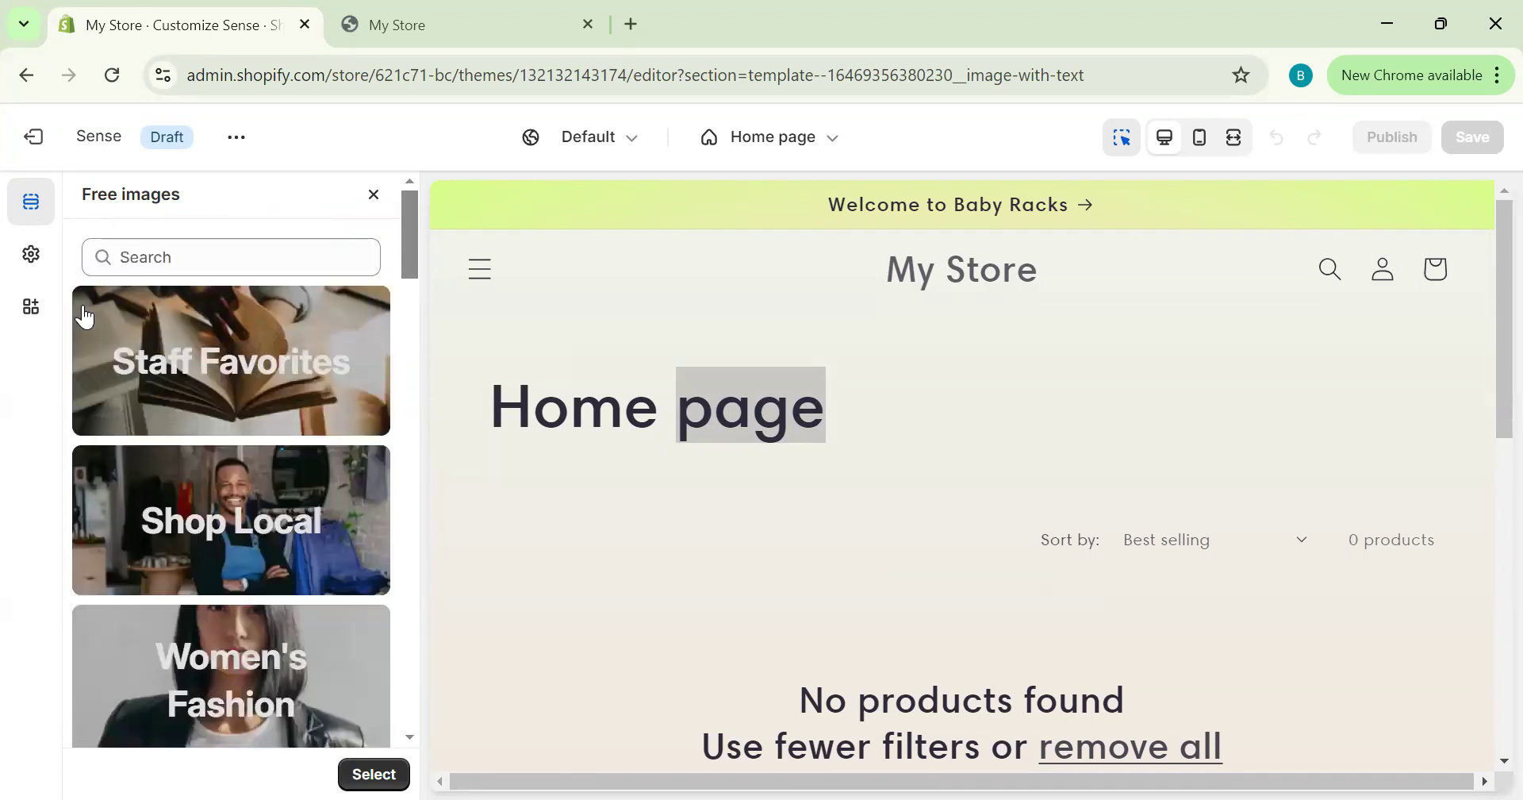
click(374, 196)
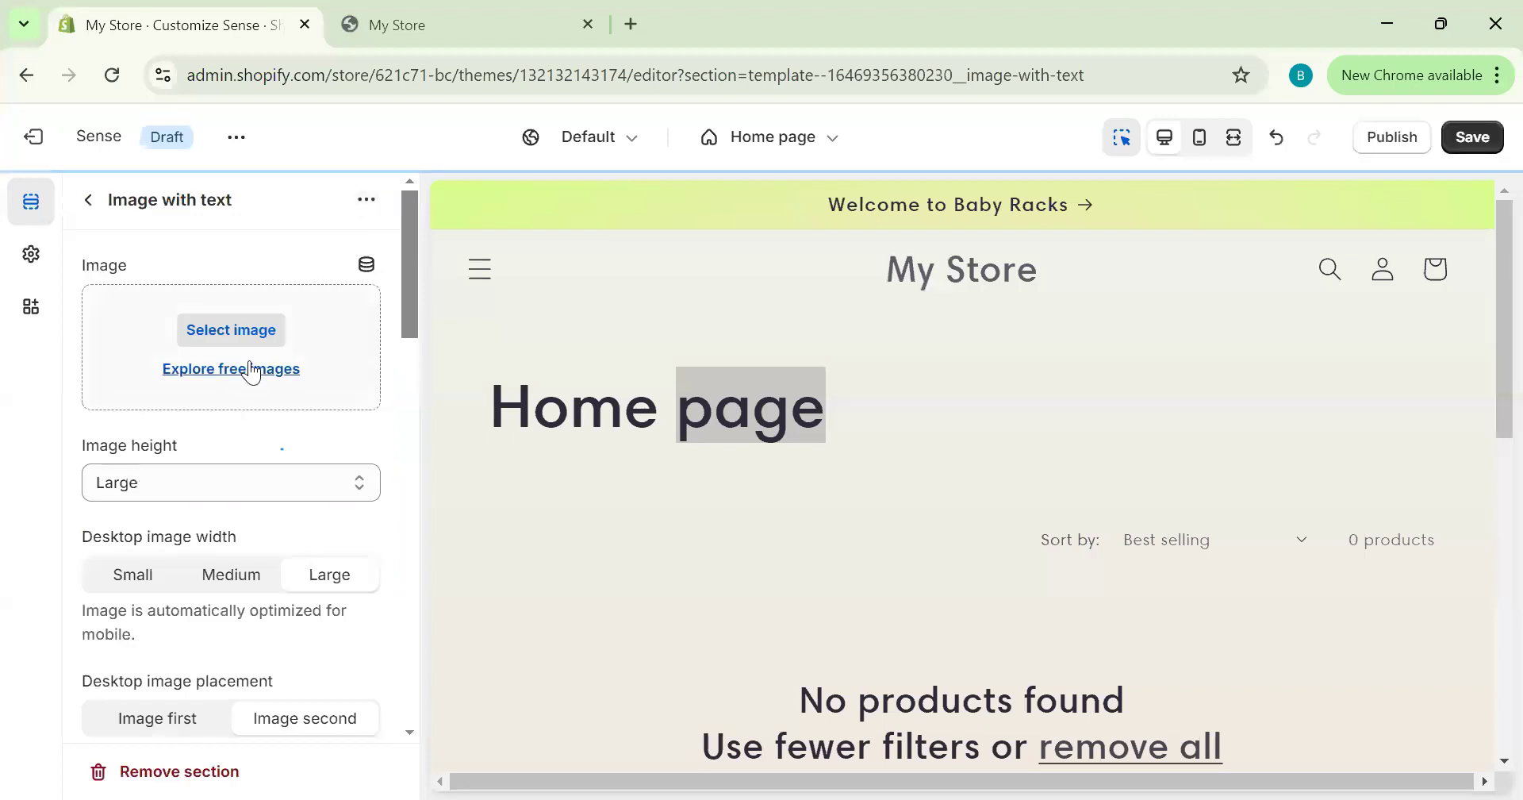
- Search the free images for "baby" again and try the picture of the baby sleeping under a grey blanket, then close the library
click(252, 370)
click(253, 265)
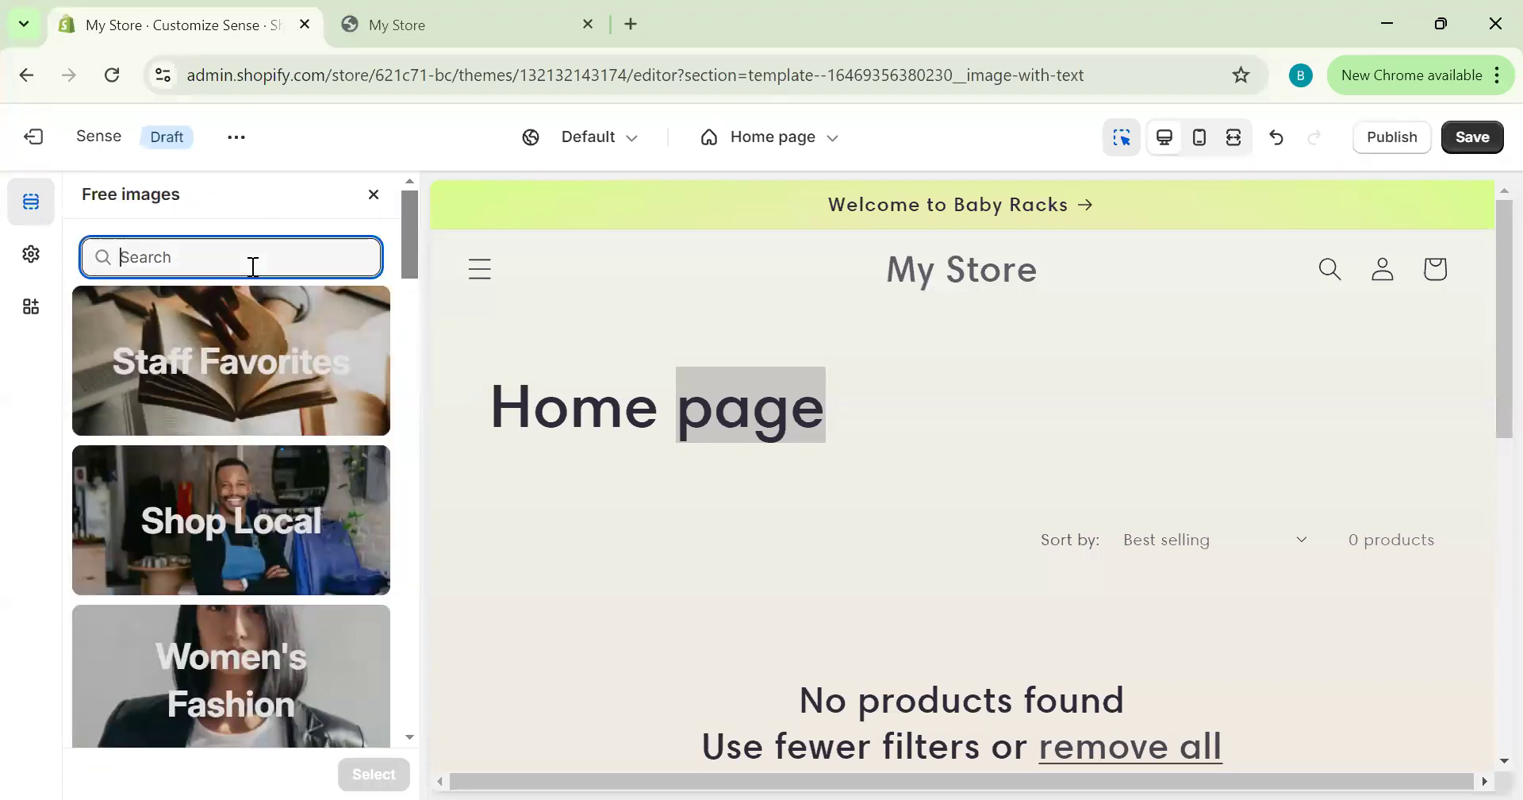
text(bay)
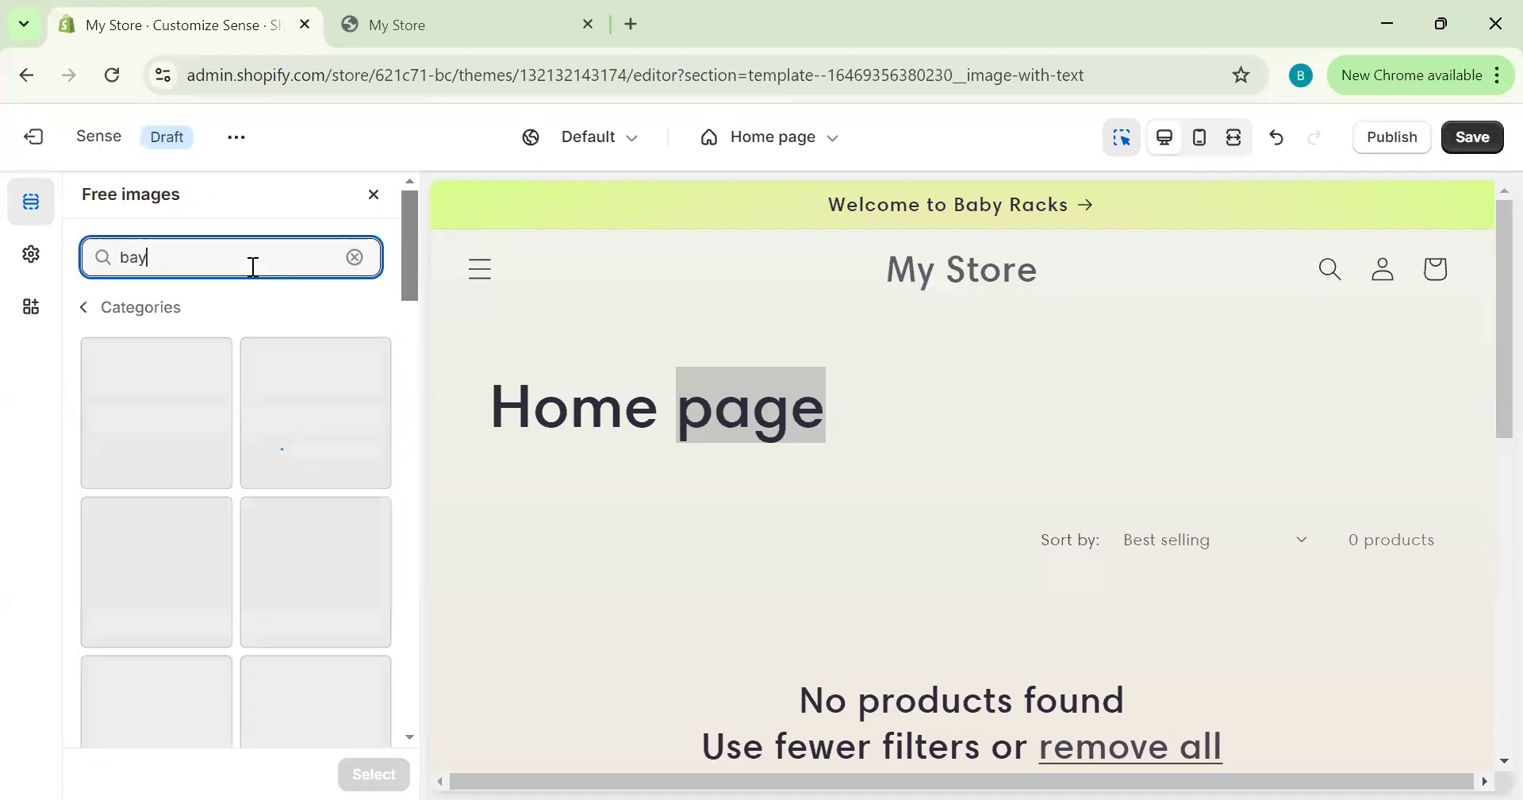
key(BackSpace)
text(by)
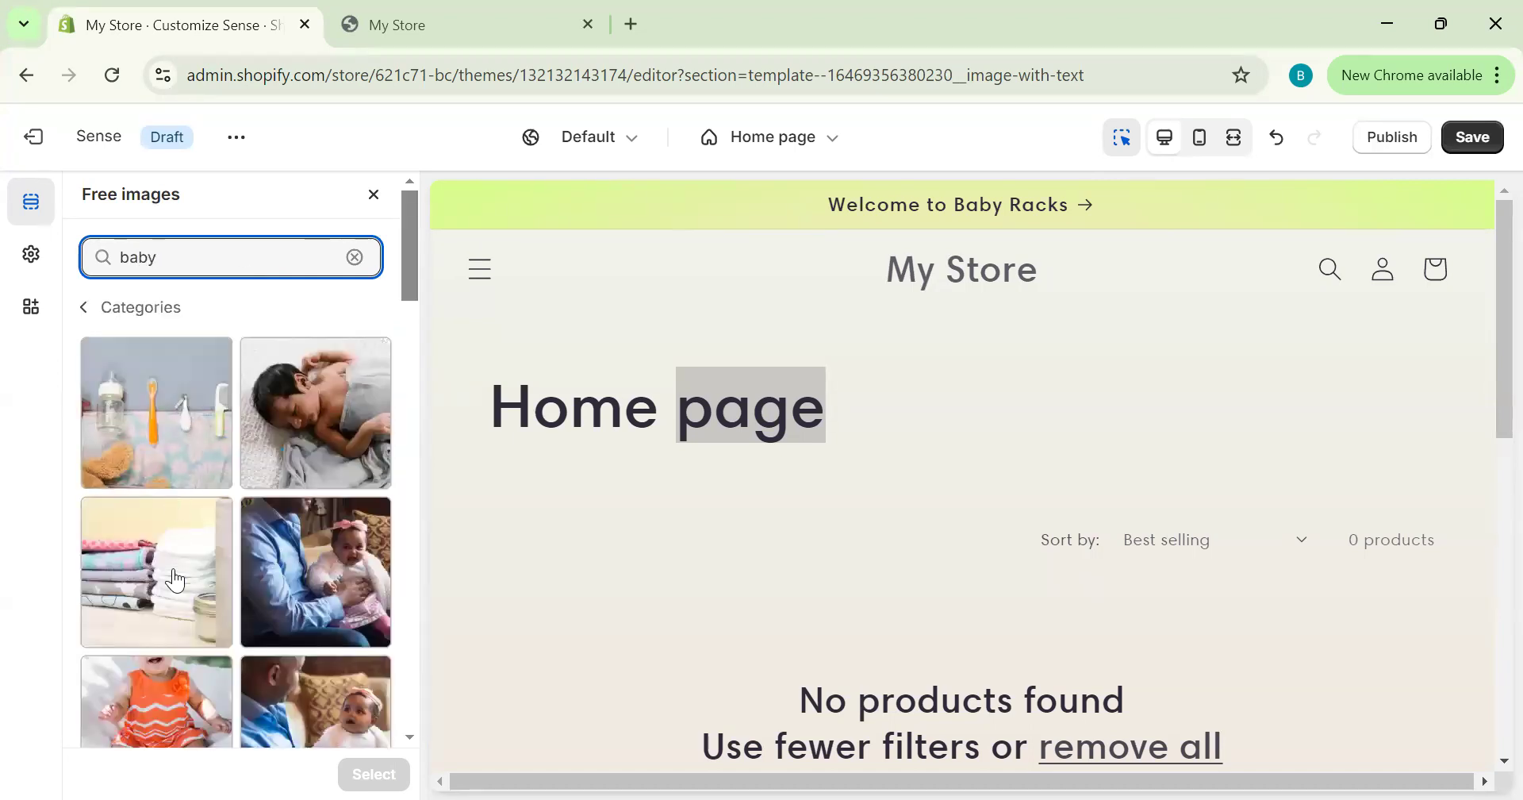
drag(414, 279, 397, 370)
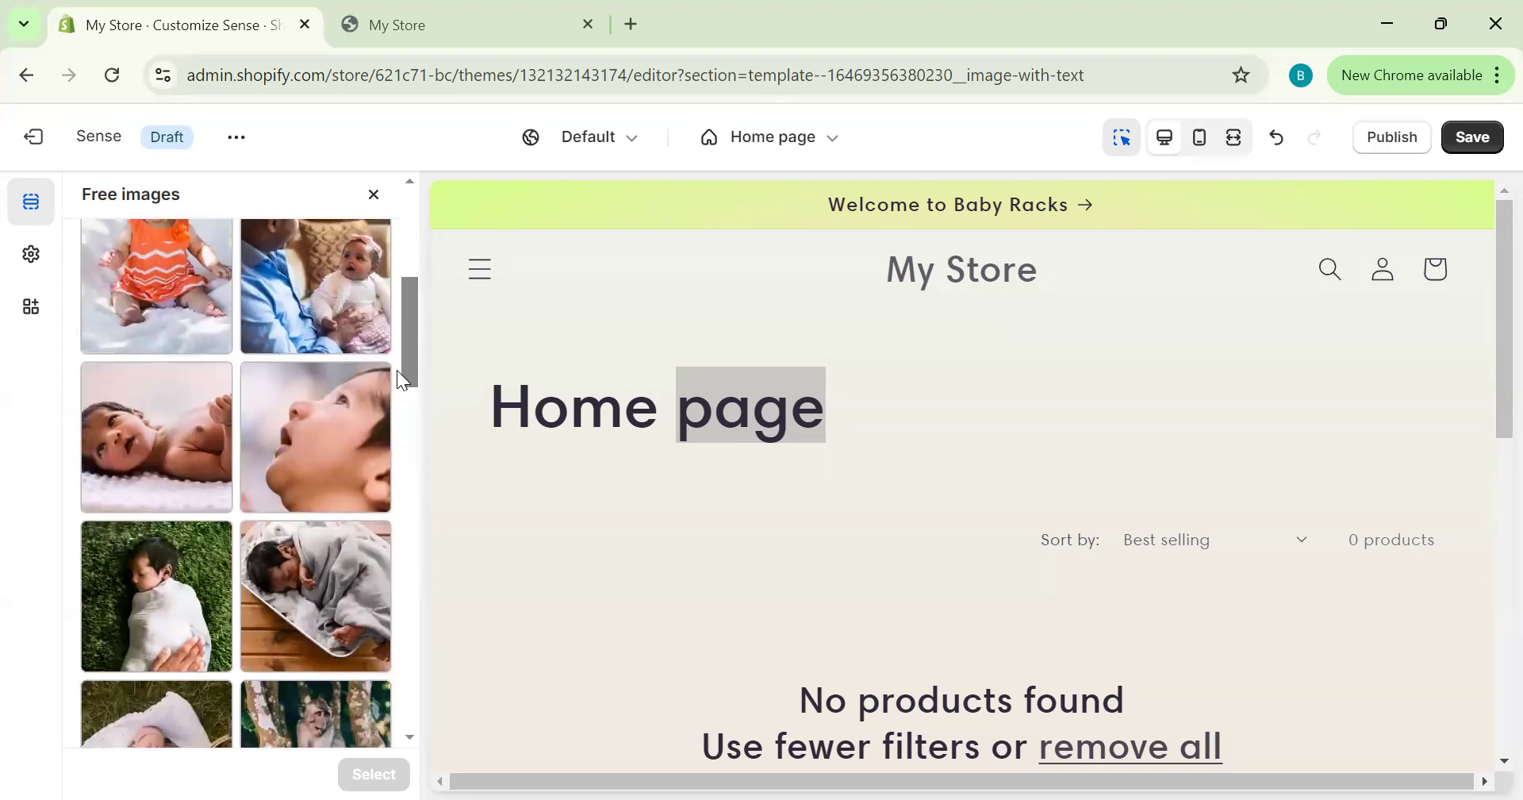
click(315, 458)
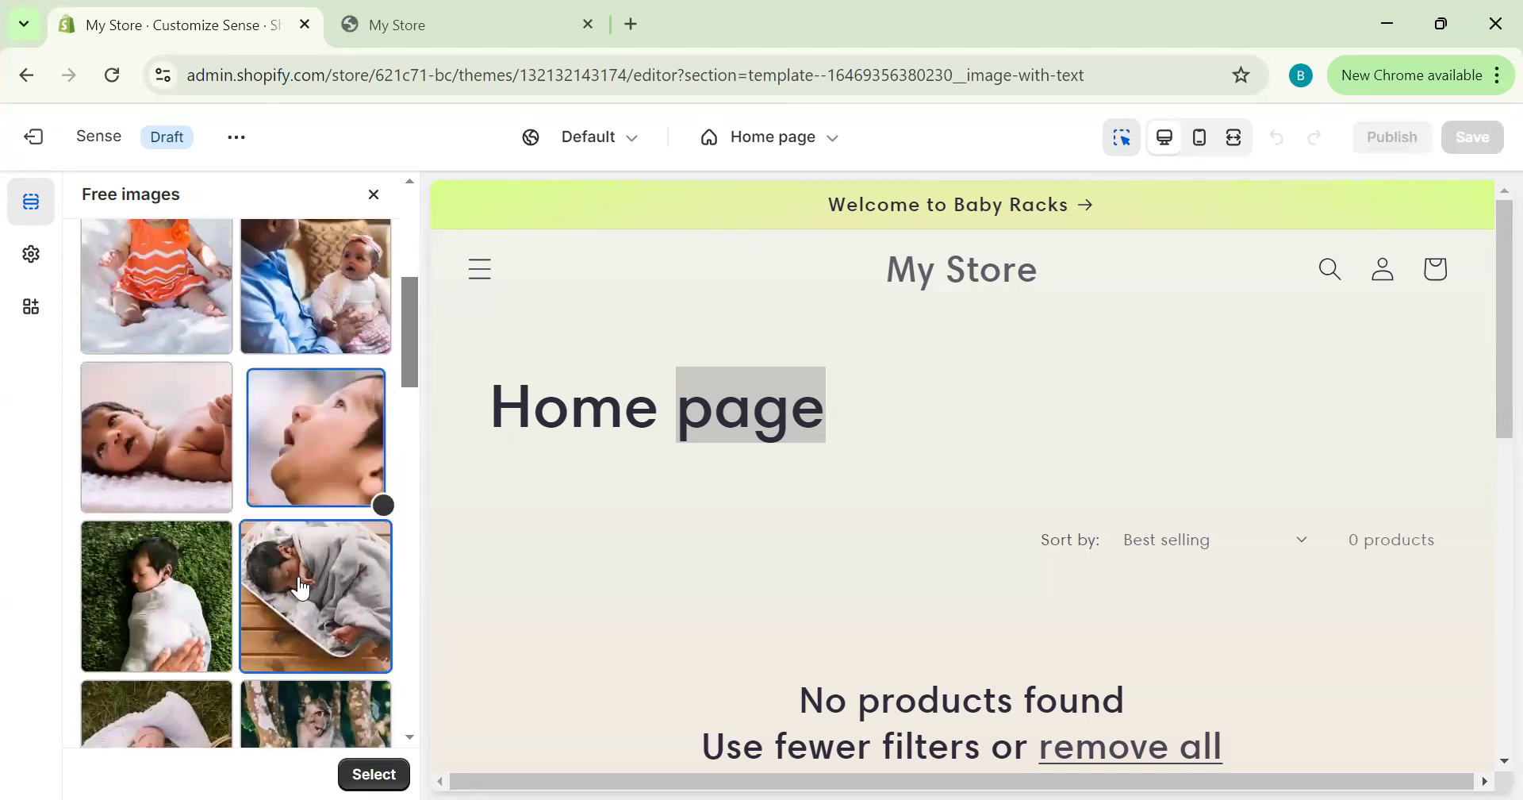
click(295, 534)
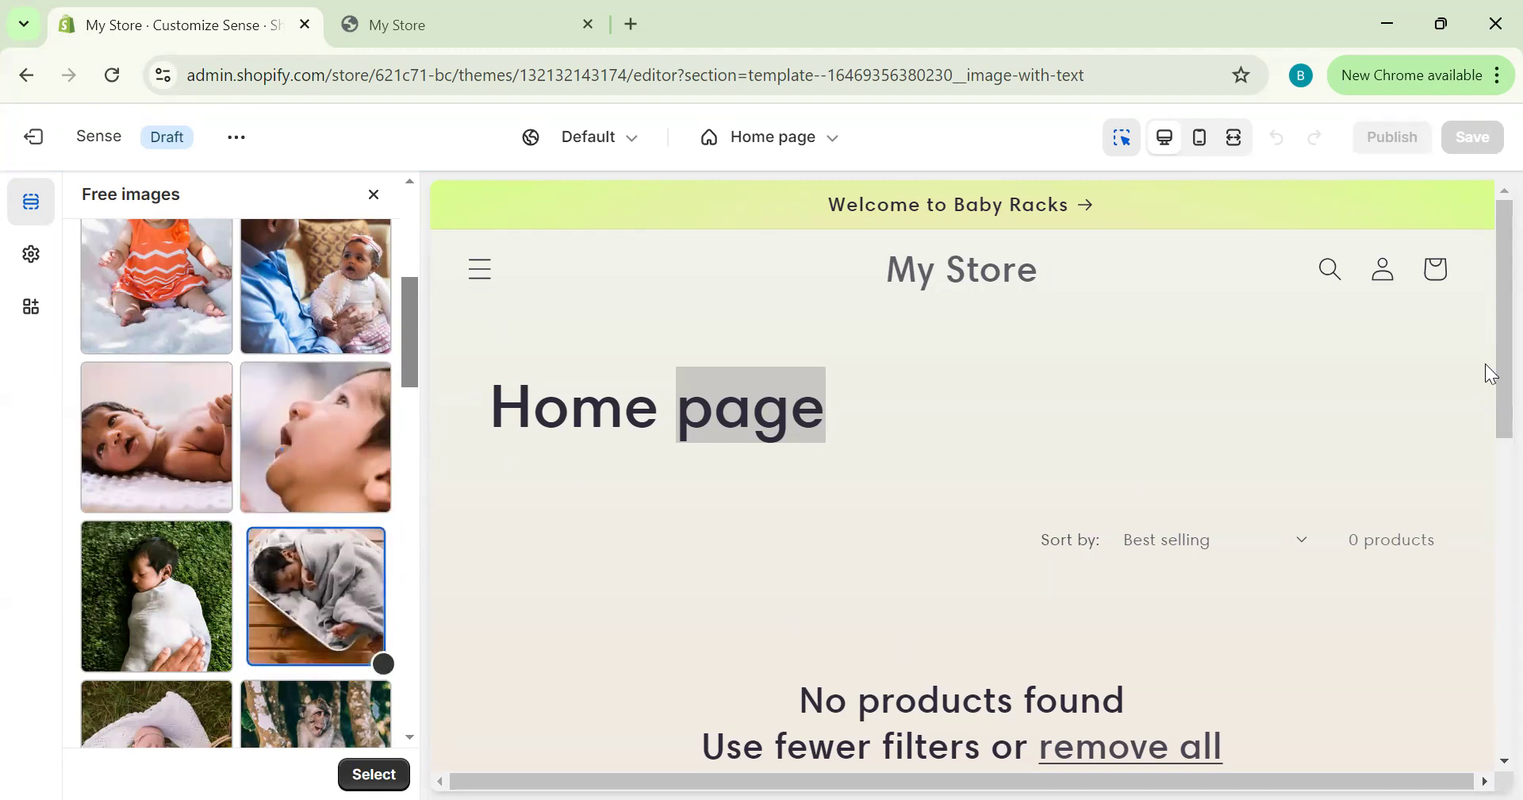
drag(1496, 376, 1491, 508)
click(371, 196)
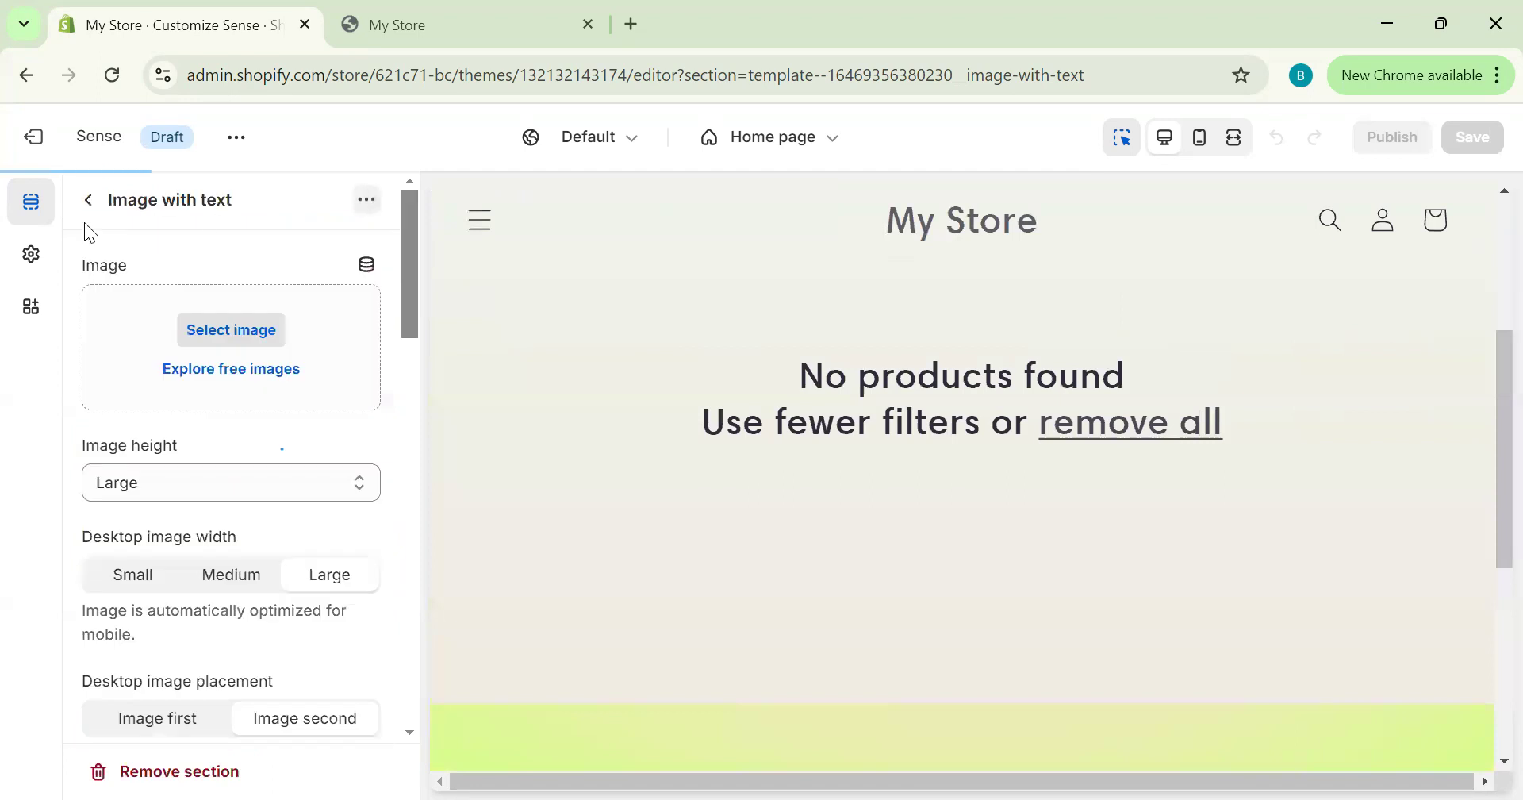
- Upload the elephant and pink wardrobe picture "WhatsApp Image 2024-09-19 at 16.03.51" and use it as the Image with text section's image
click(242, 339)
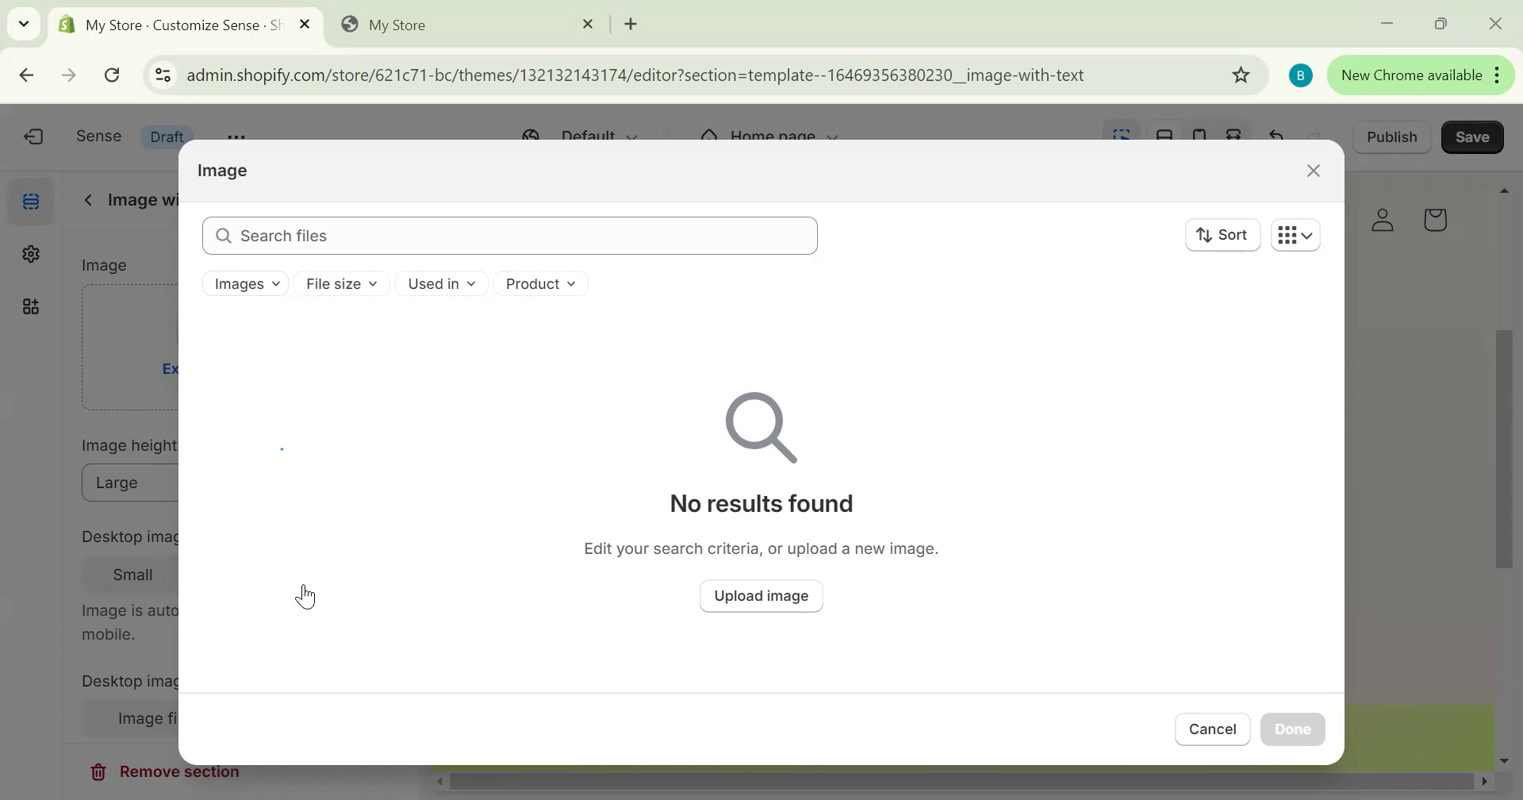
click(763, 596)
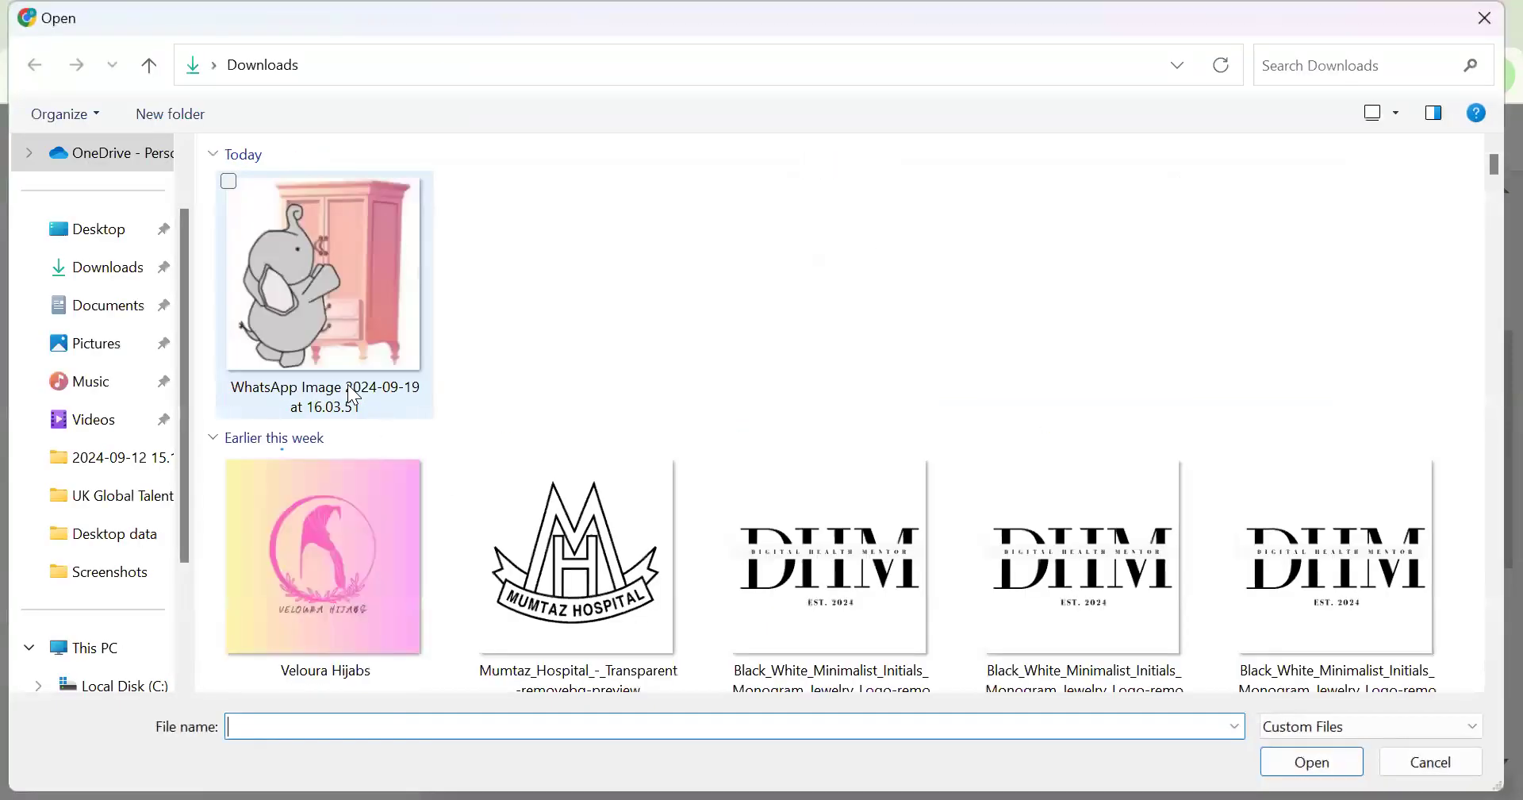
double_click(354, 394)
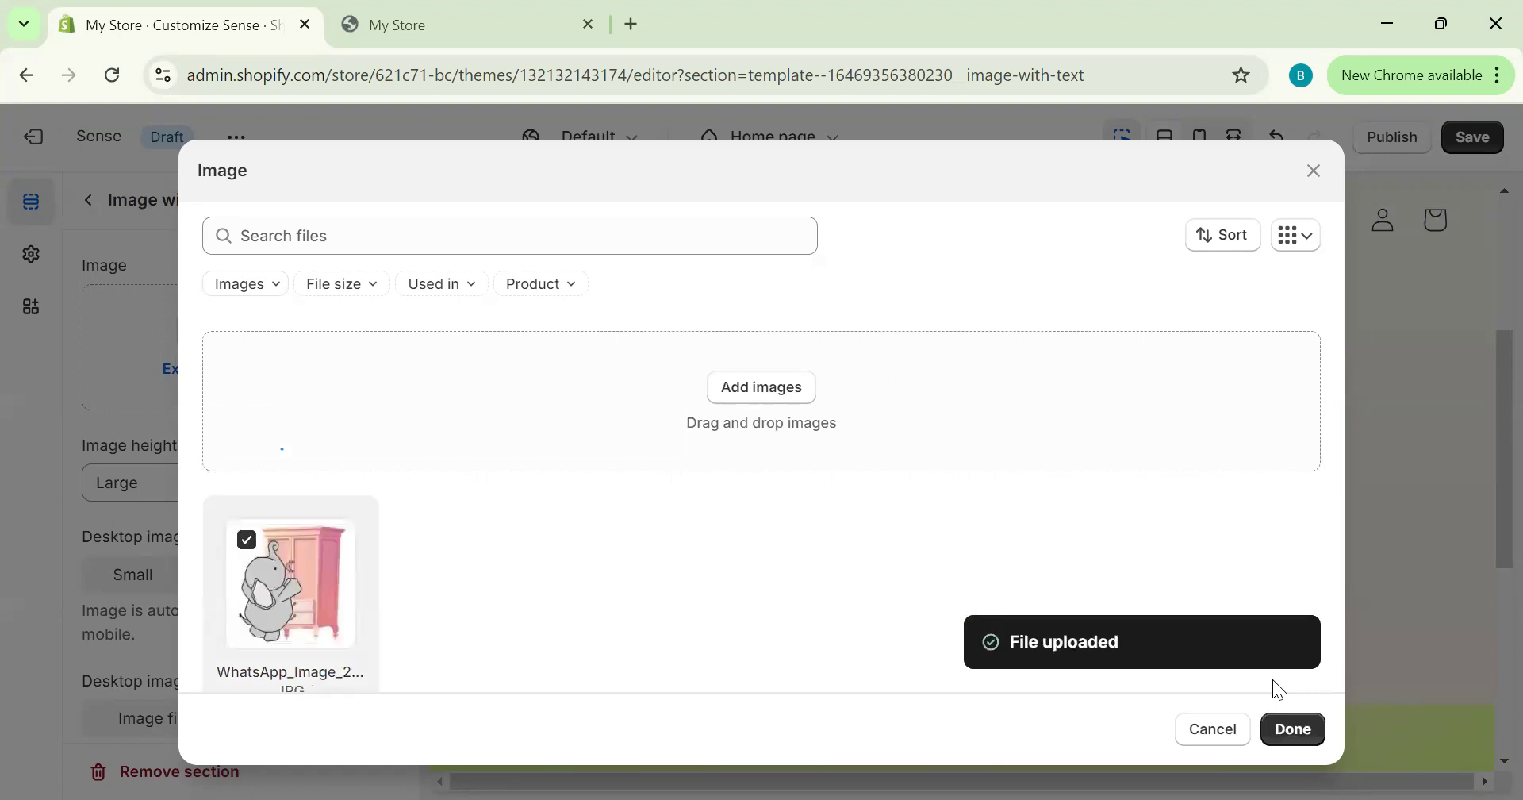
click(1281, 718)
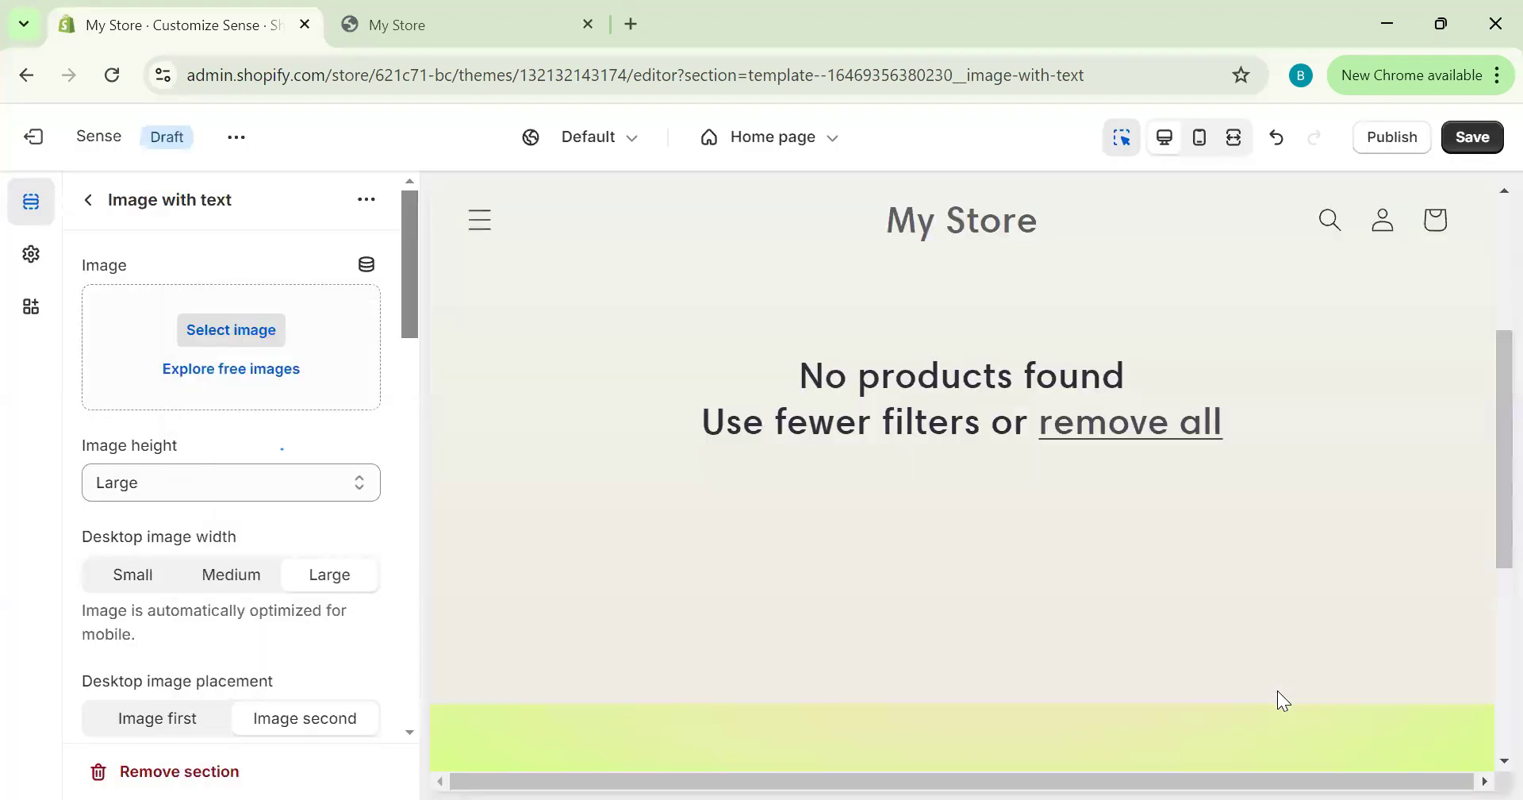
drag(1487, 400, 1489, 357)
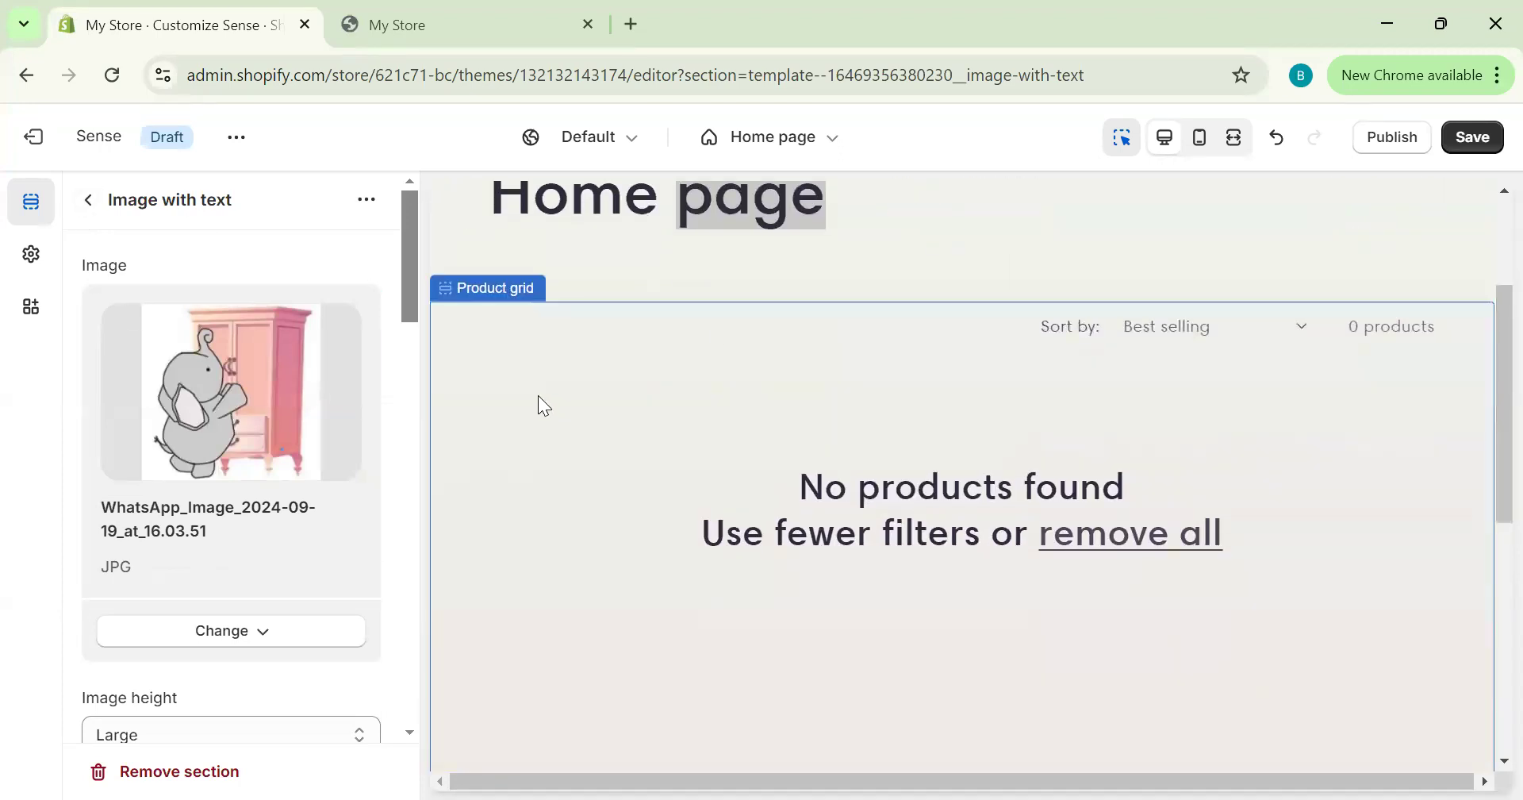
click(87, 200)
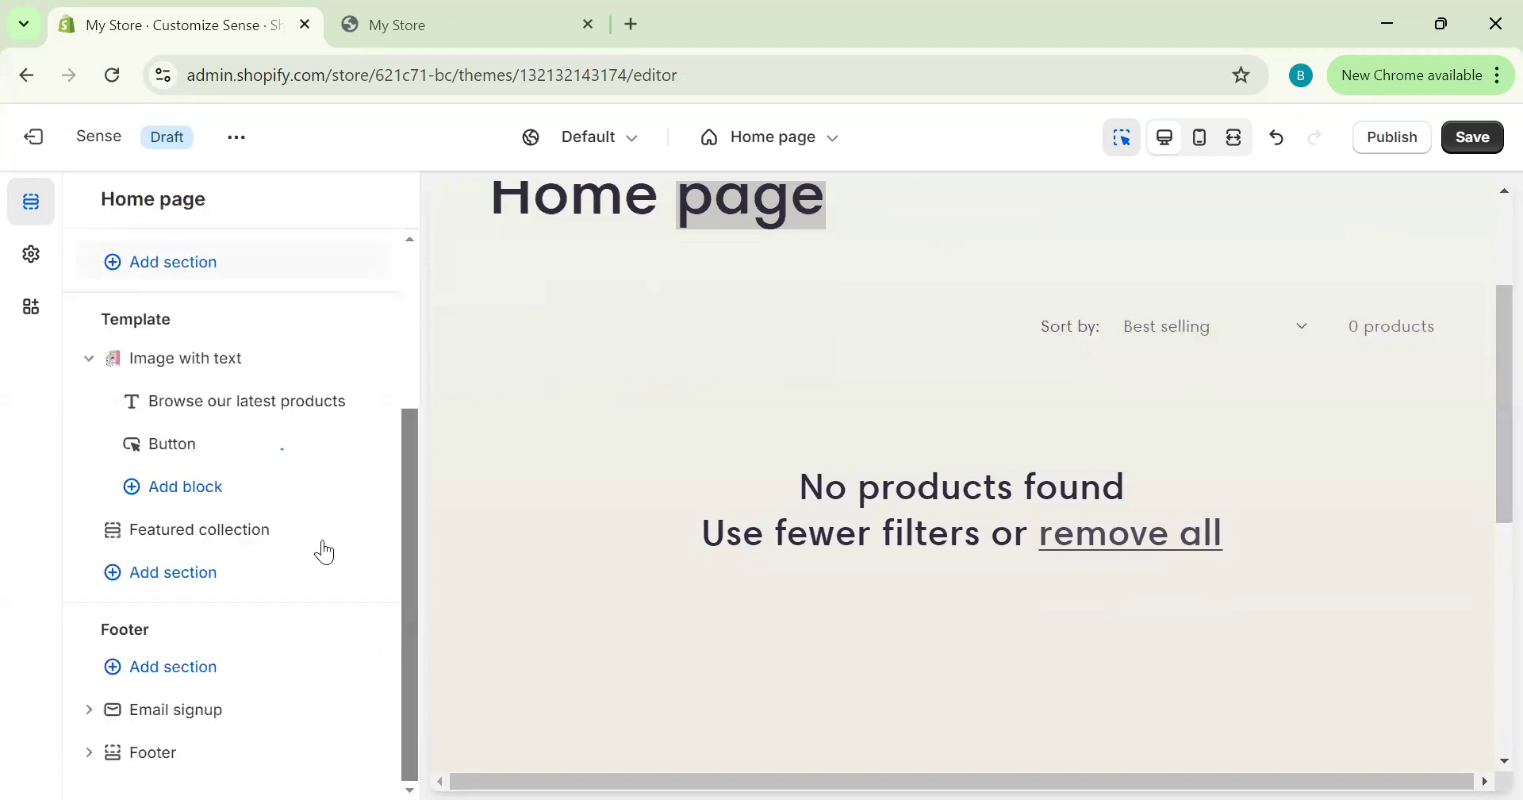
- Hide the template's Image with text section and show it again
click(367, 358)
click(368, 361)
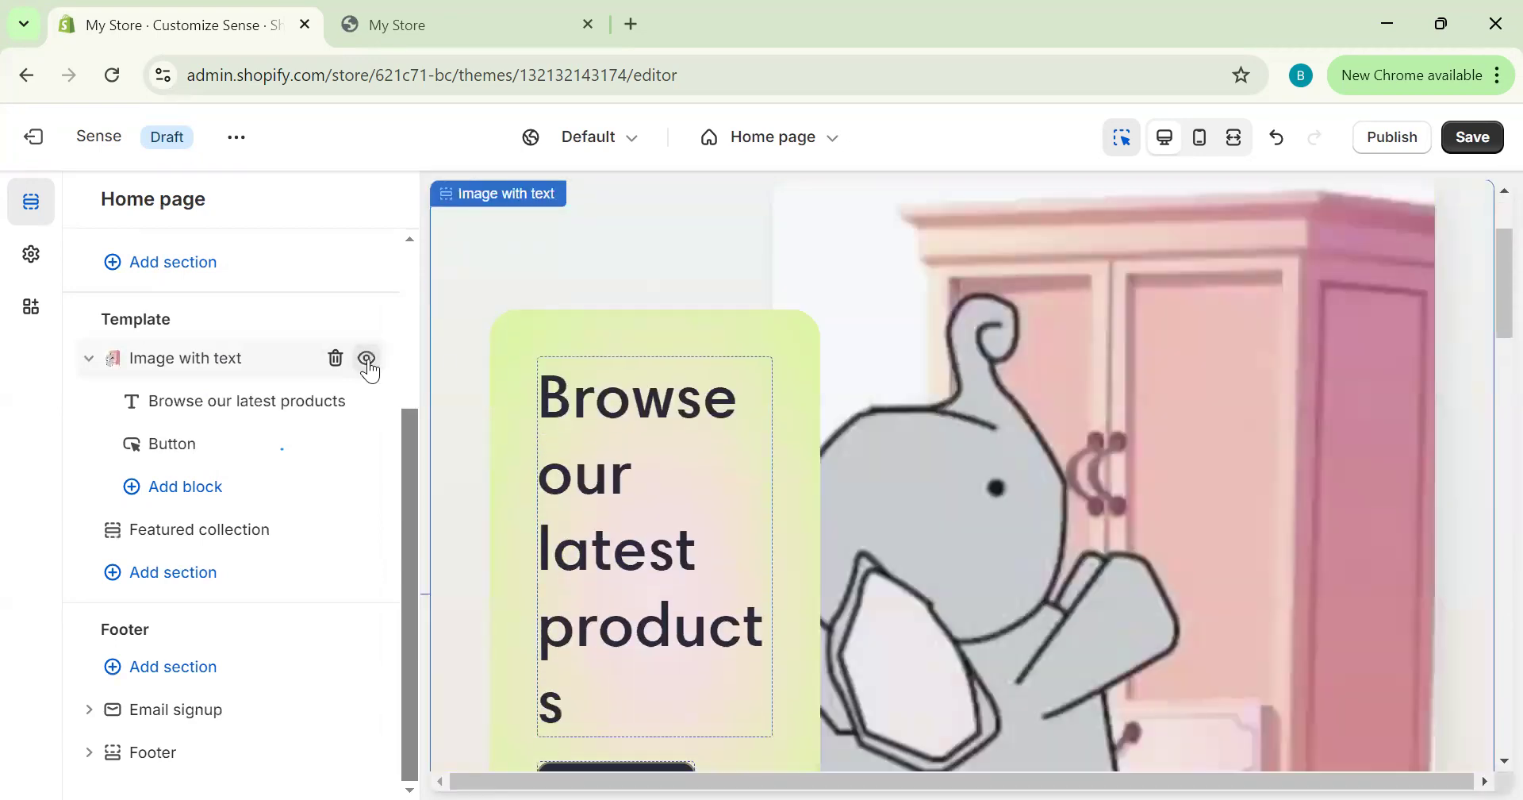
mouse_move(1486, 300)
mouse_down()
mouse_move(1490, 254)
mouse_move(1490, 321)
mouse_up()
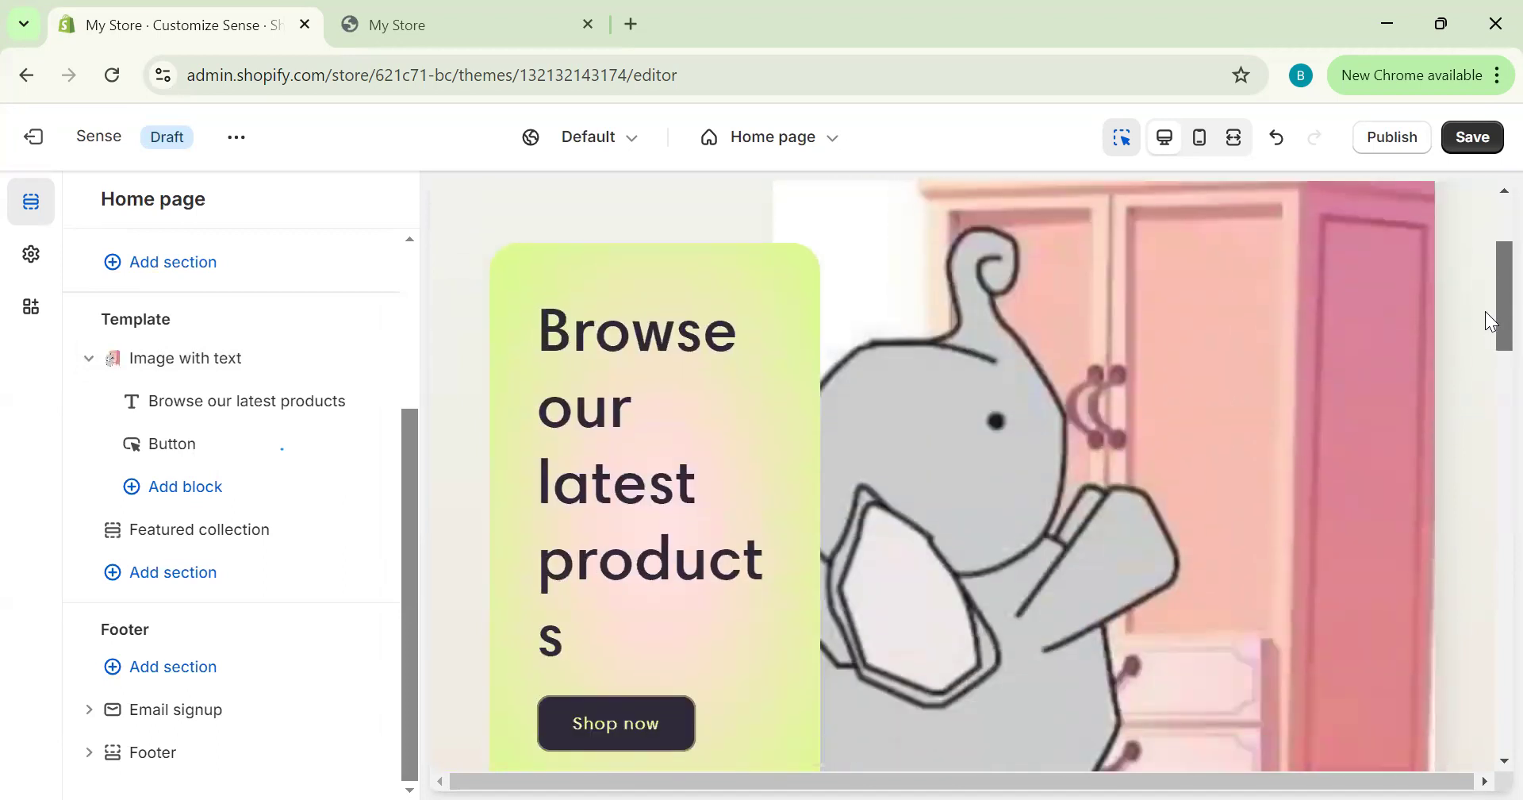
- Set the heading size of "Browse our latest products" to Small and return to the section list
click(632, 458)
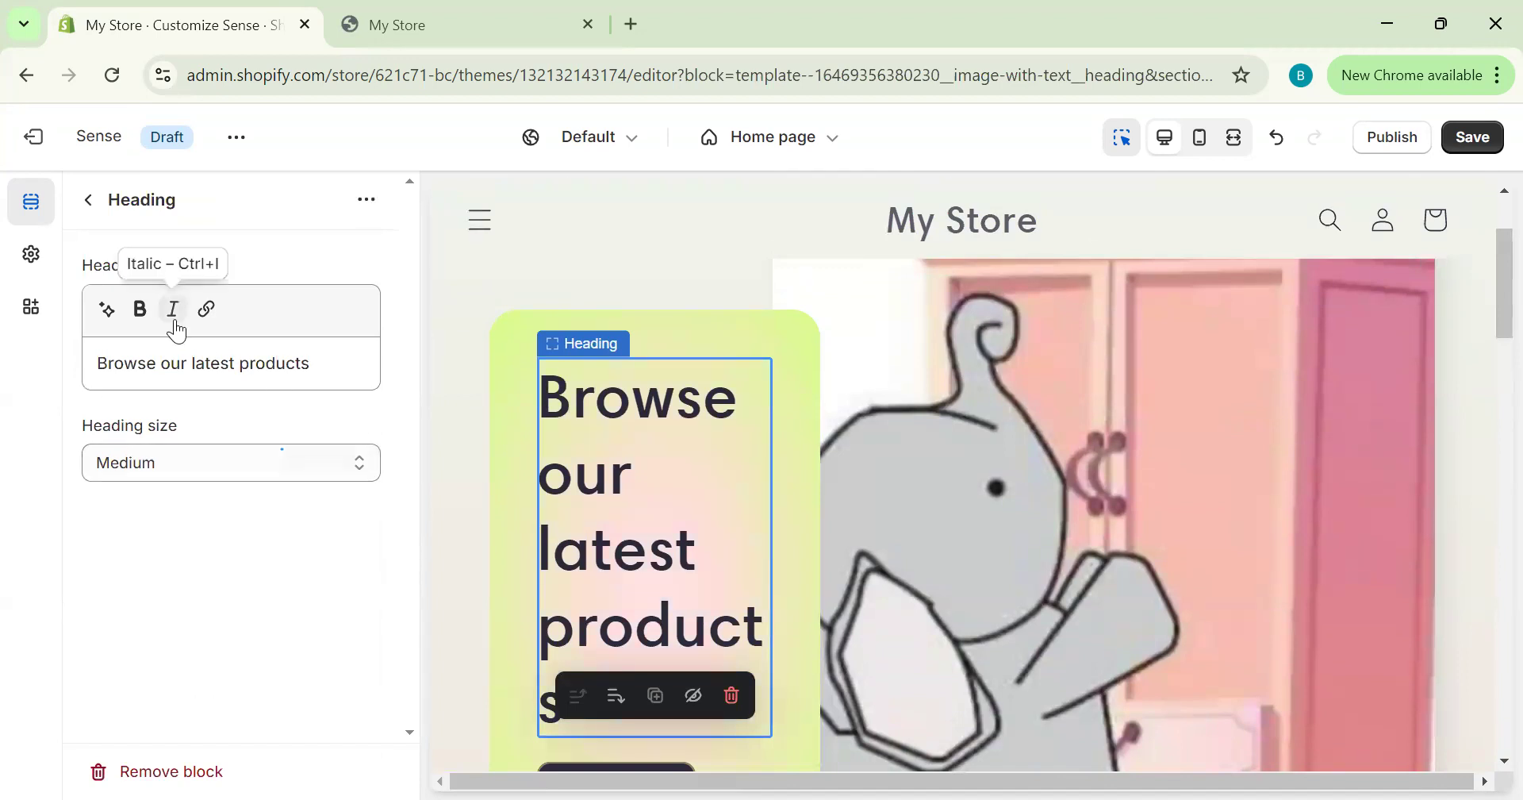
click(284, 464)
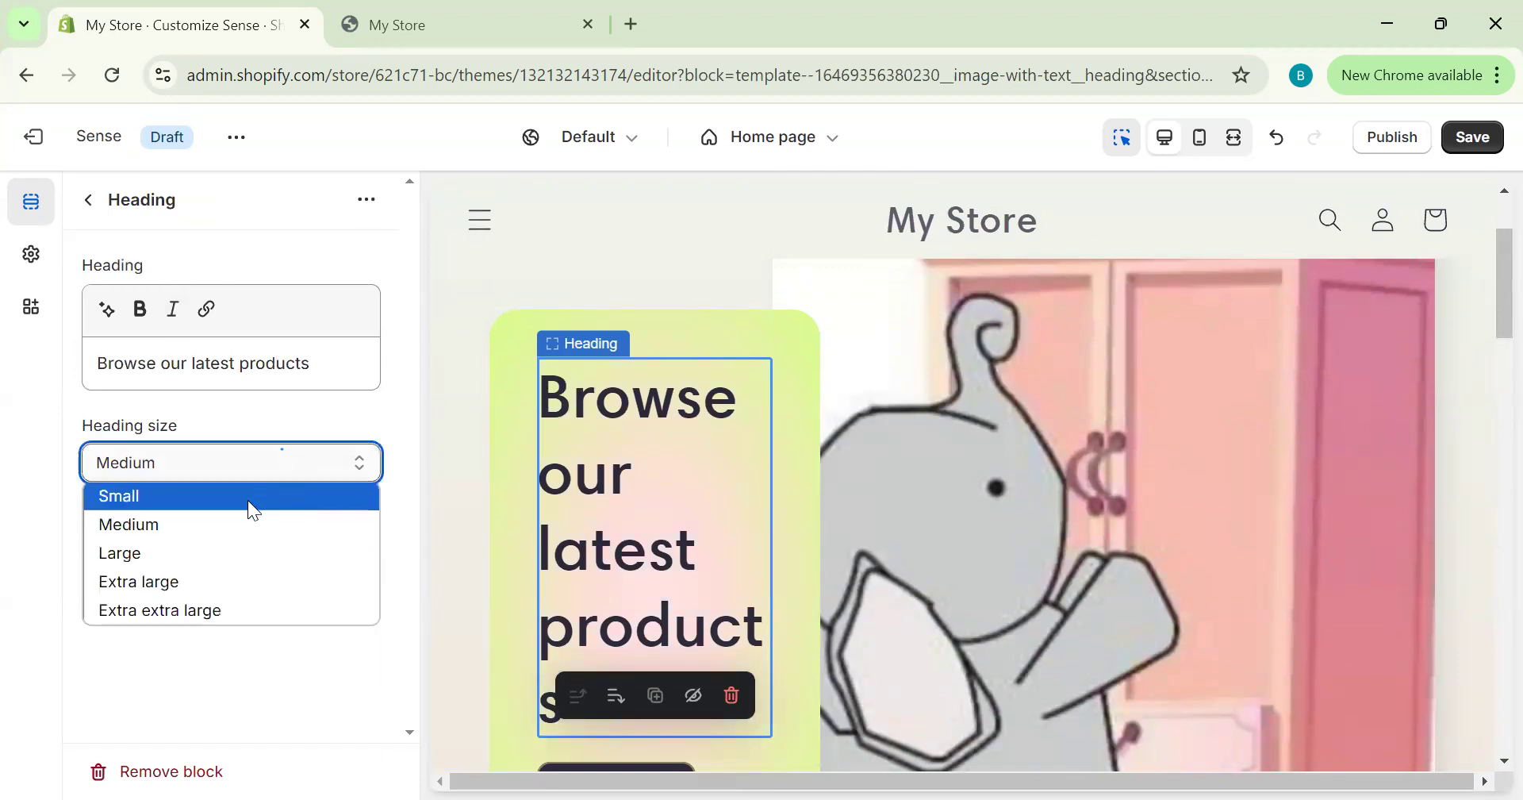
click(248, 500)
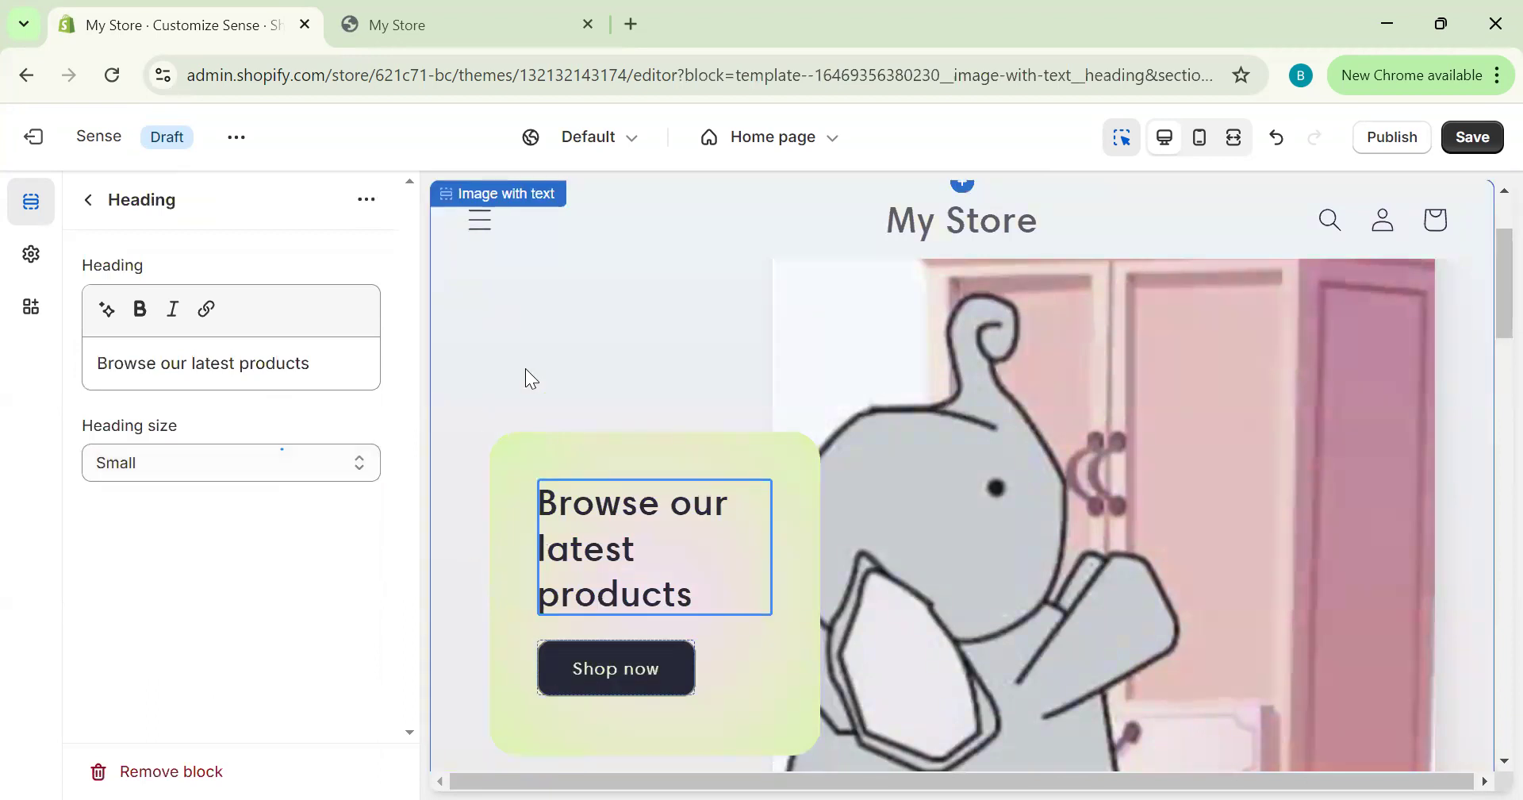
click(526, 371)
mouse_move(1487, 290)
mouse_down()
mouse_move(1487, 349)
mouse_move(1485, 303)
mouse_up()
drag(408, 239, 408, 247)
click(87, 202)
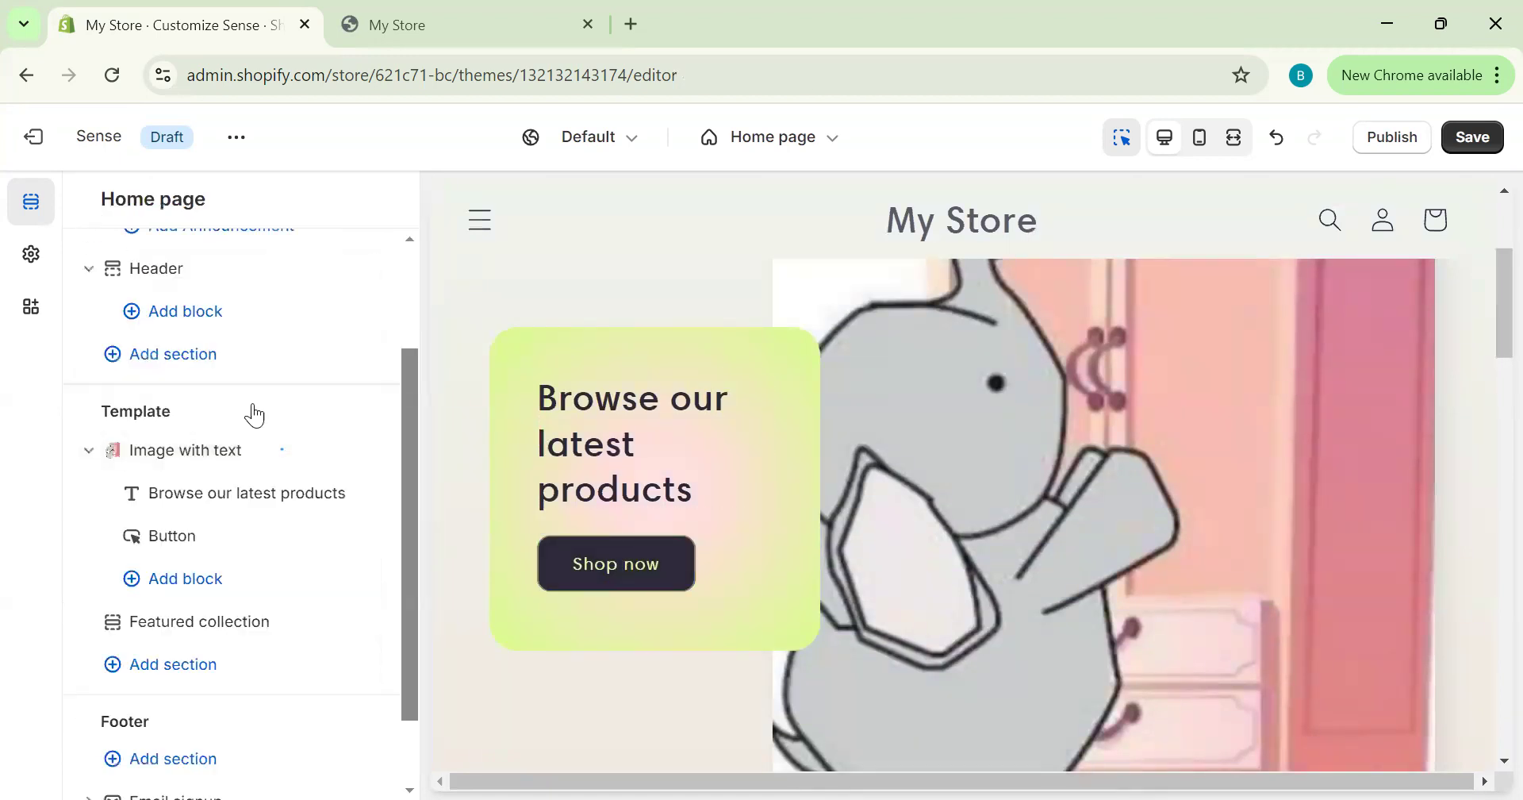
- Set the image height of the Image with text section to Medium
click(1078, 321)
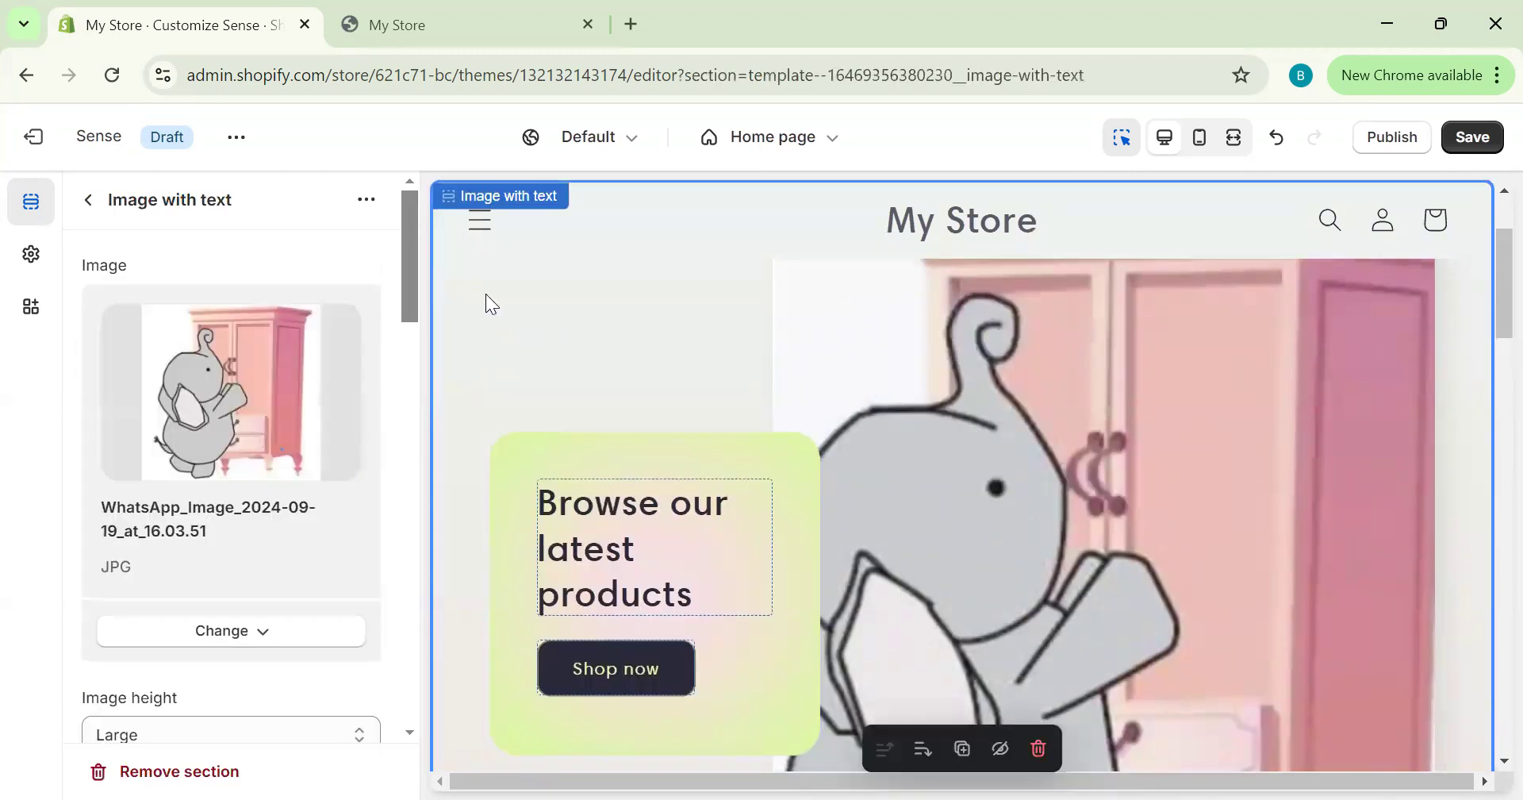
drag(409, 283, 421, 369)
click(354, 338)
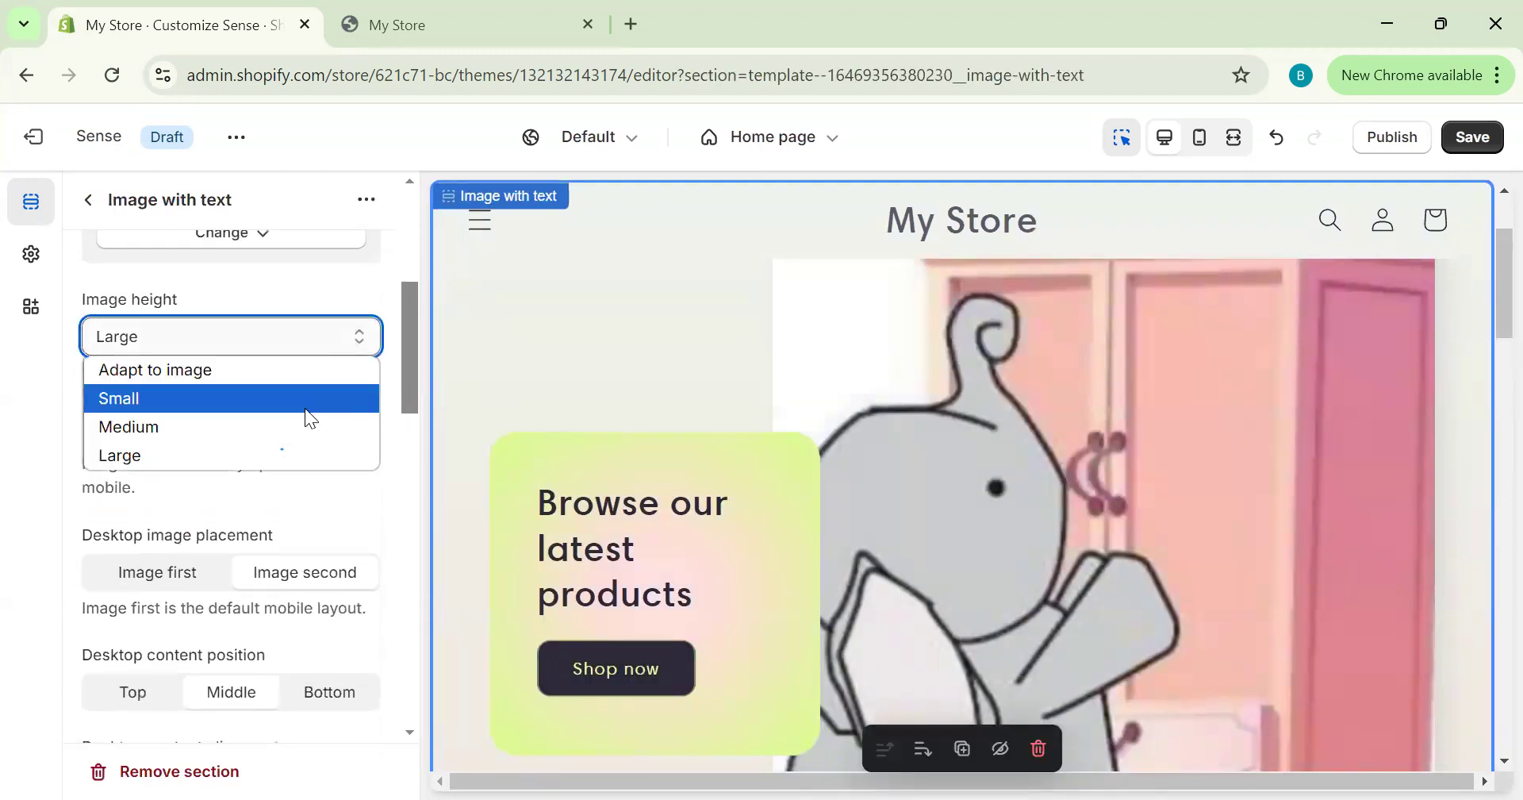
click(300, 421)
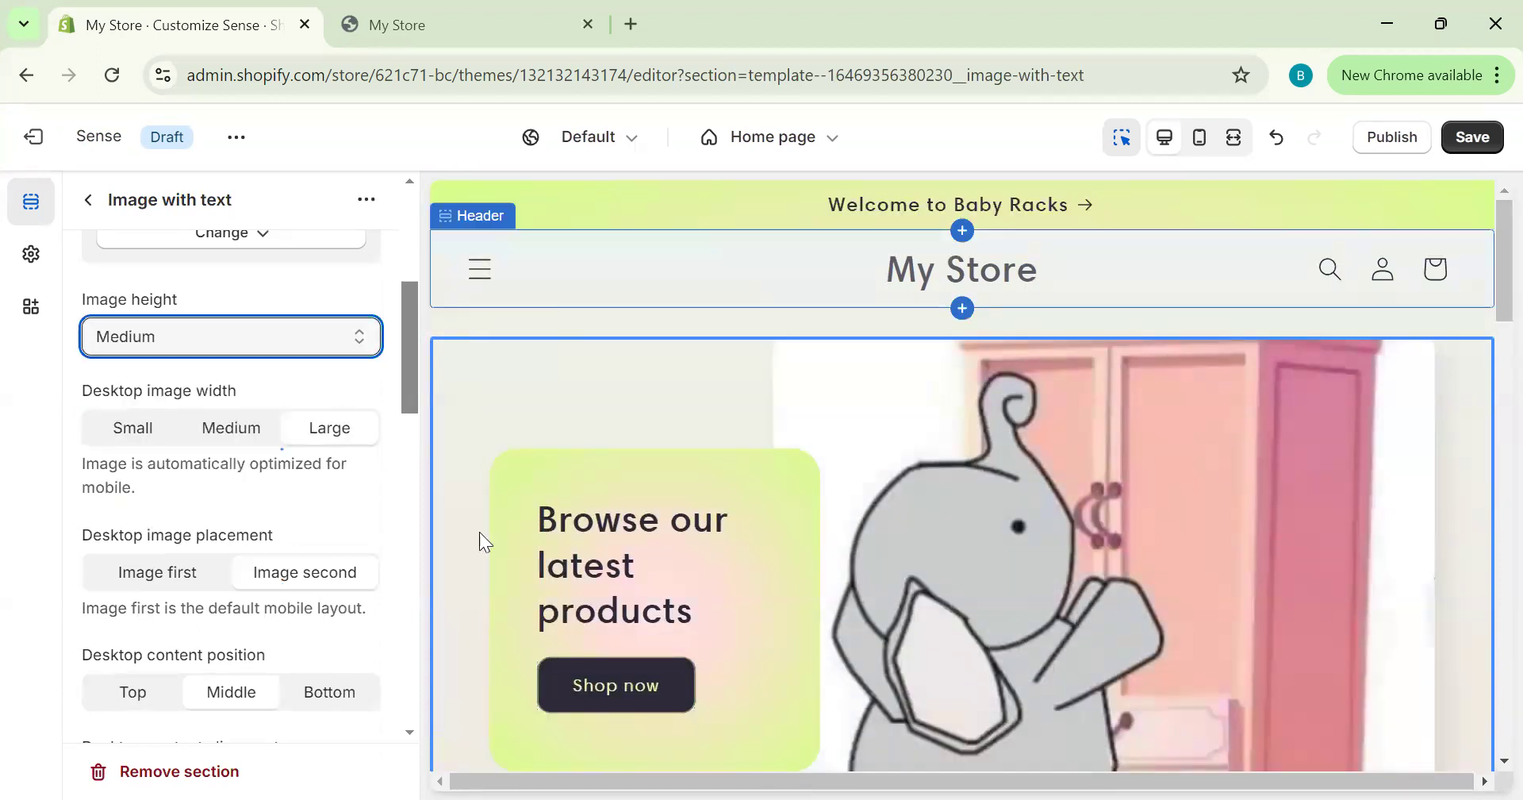
drag(398, 343, 400, 369)
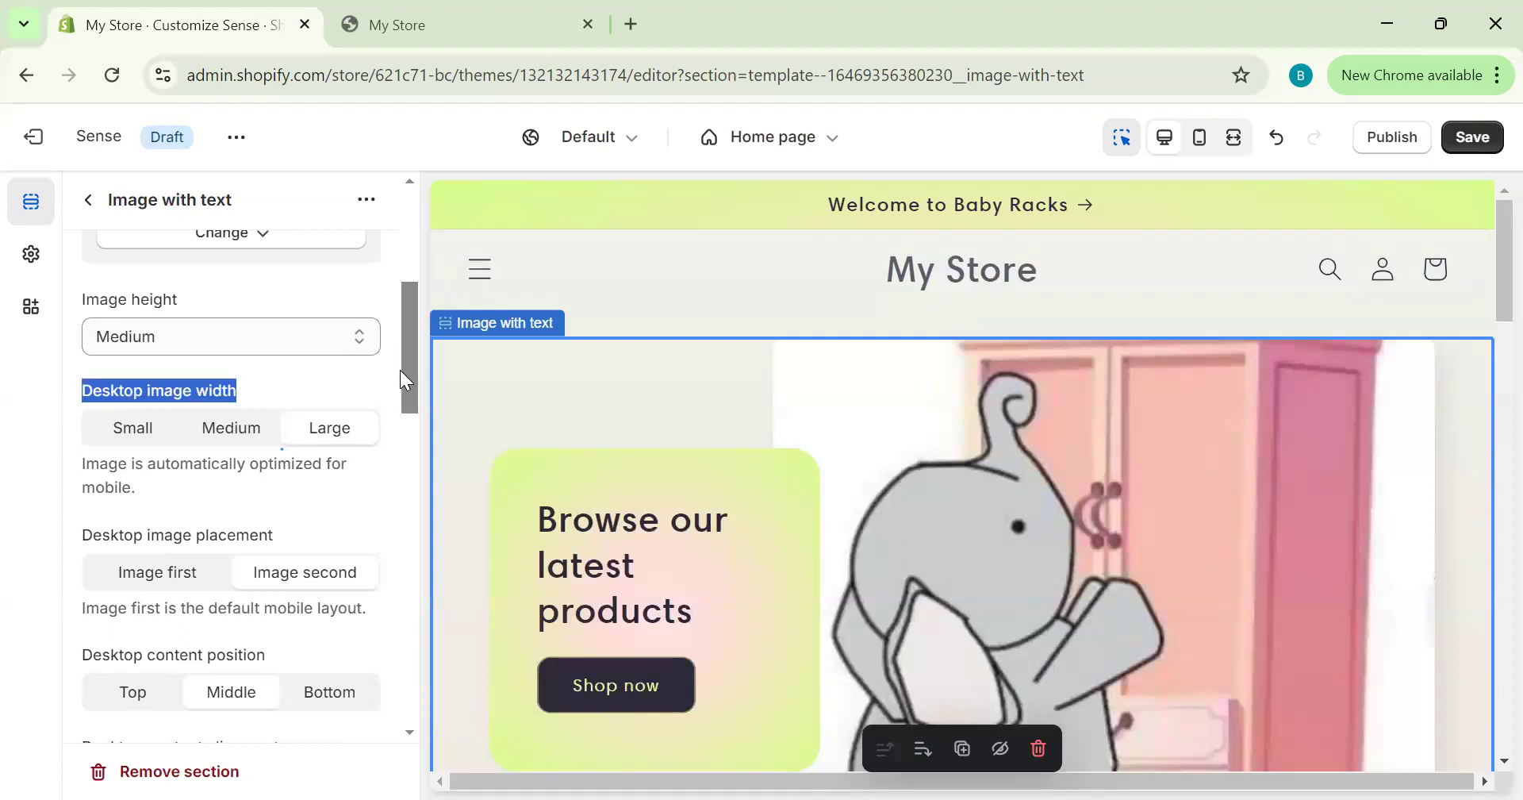
- Try the Image first placement and the Top content position, restoring Image second and Middle after each
click(171, 572)
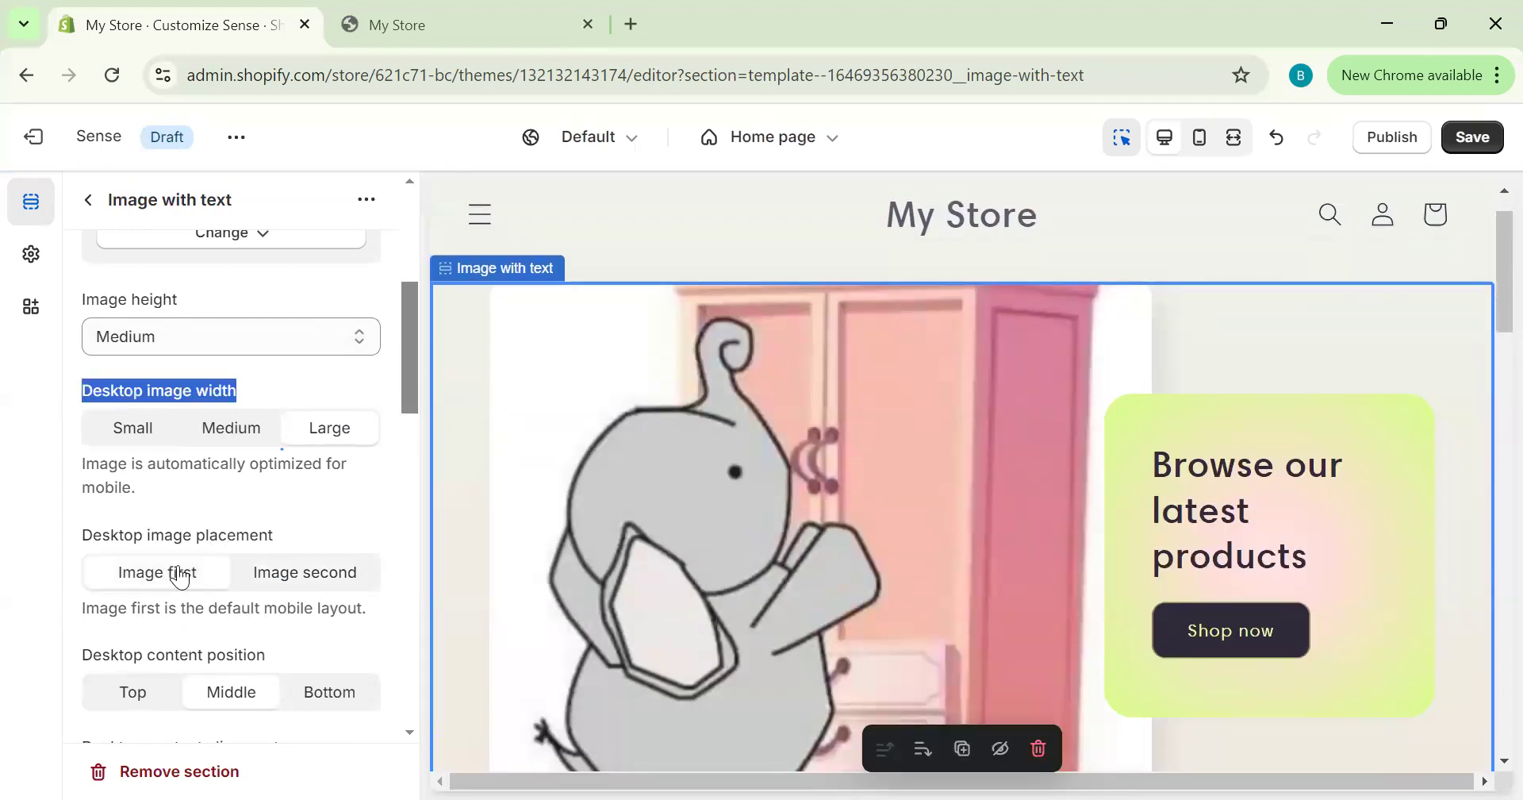
click(273, 587)
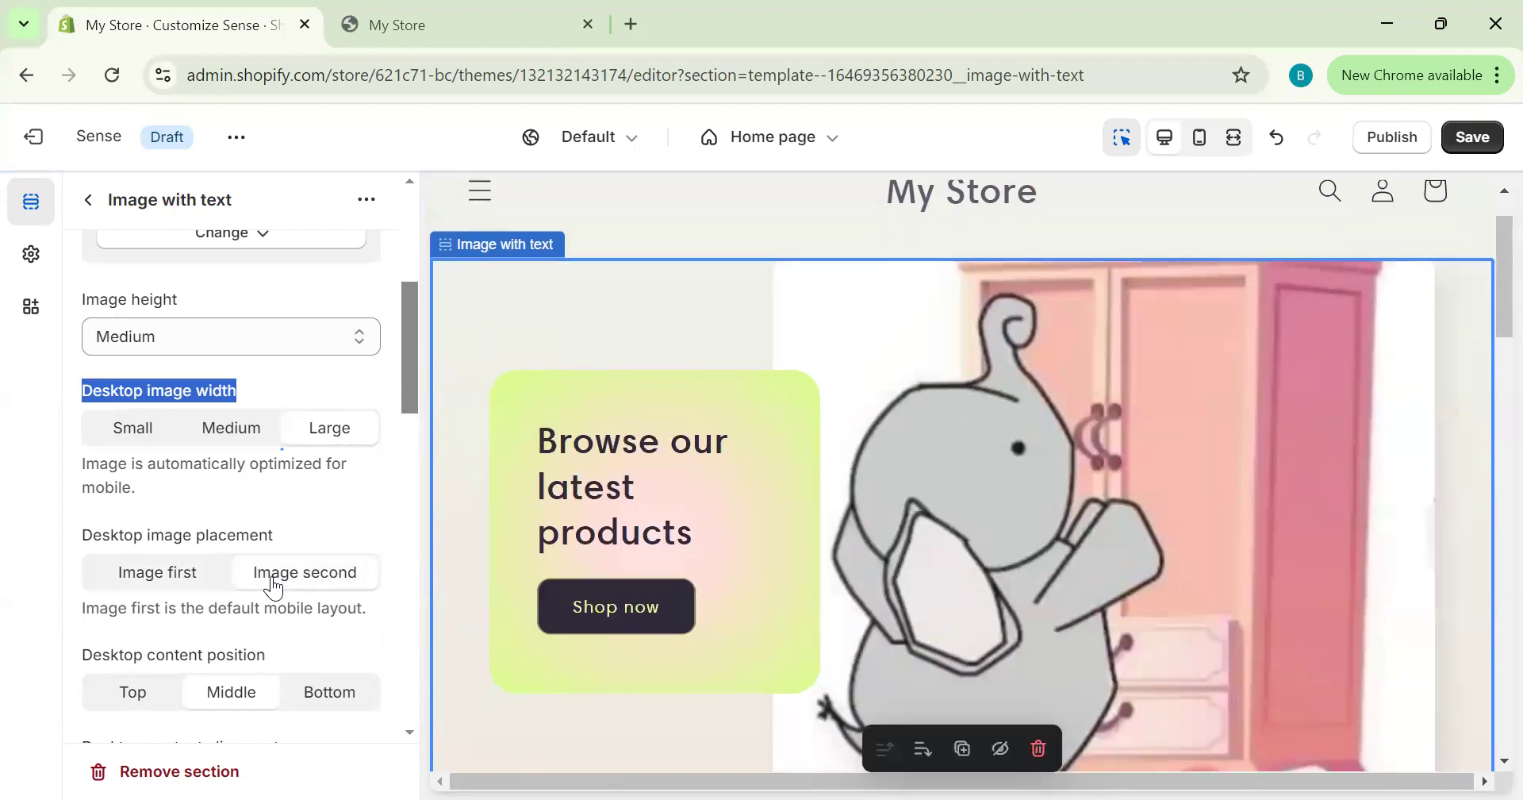
click(133, 703)
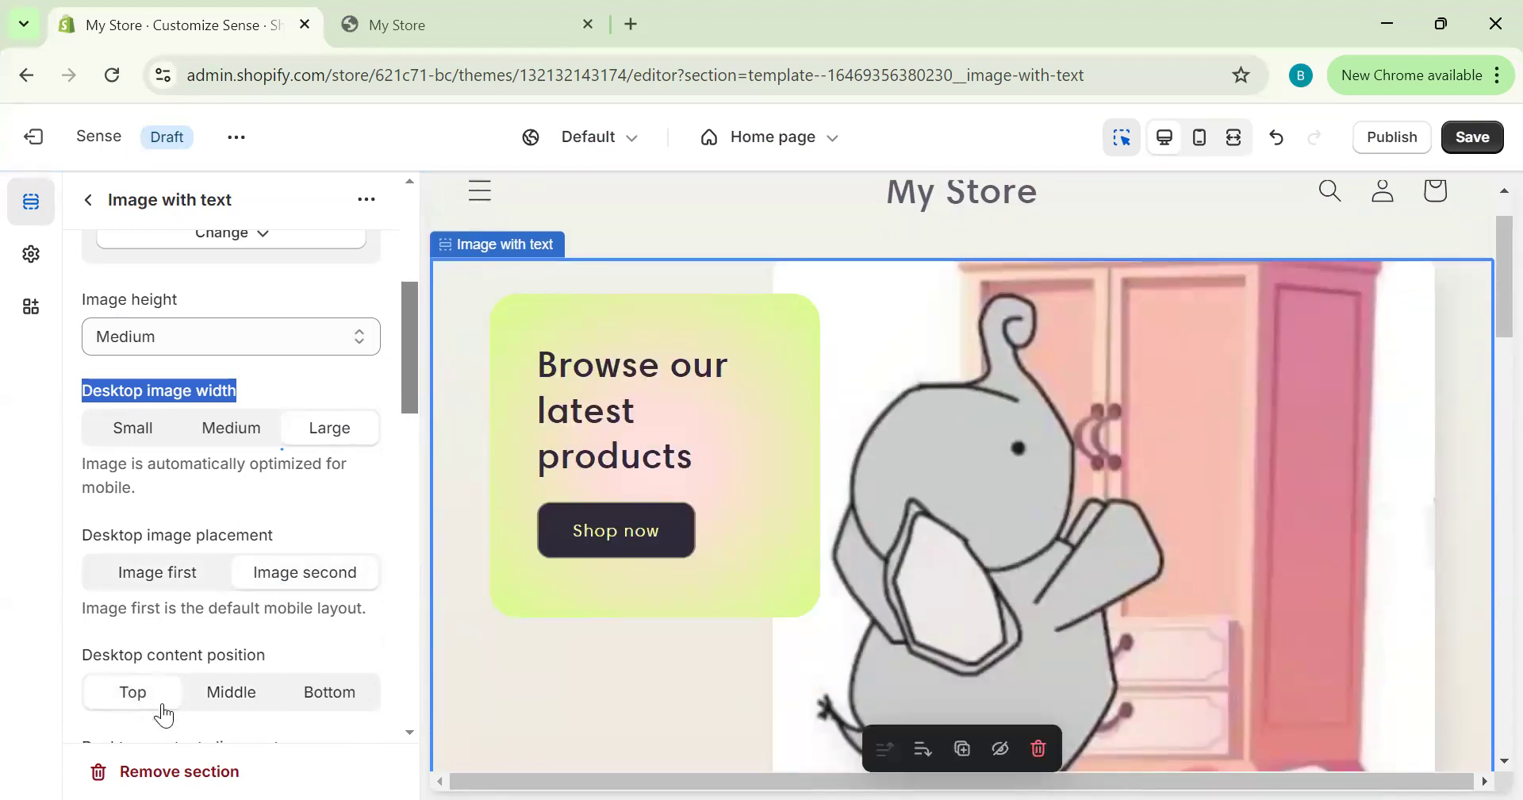
click(226, 706)
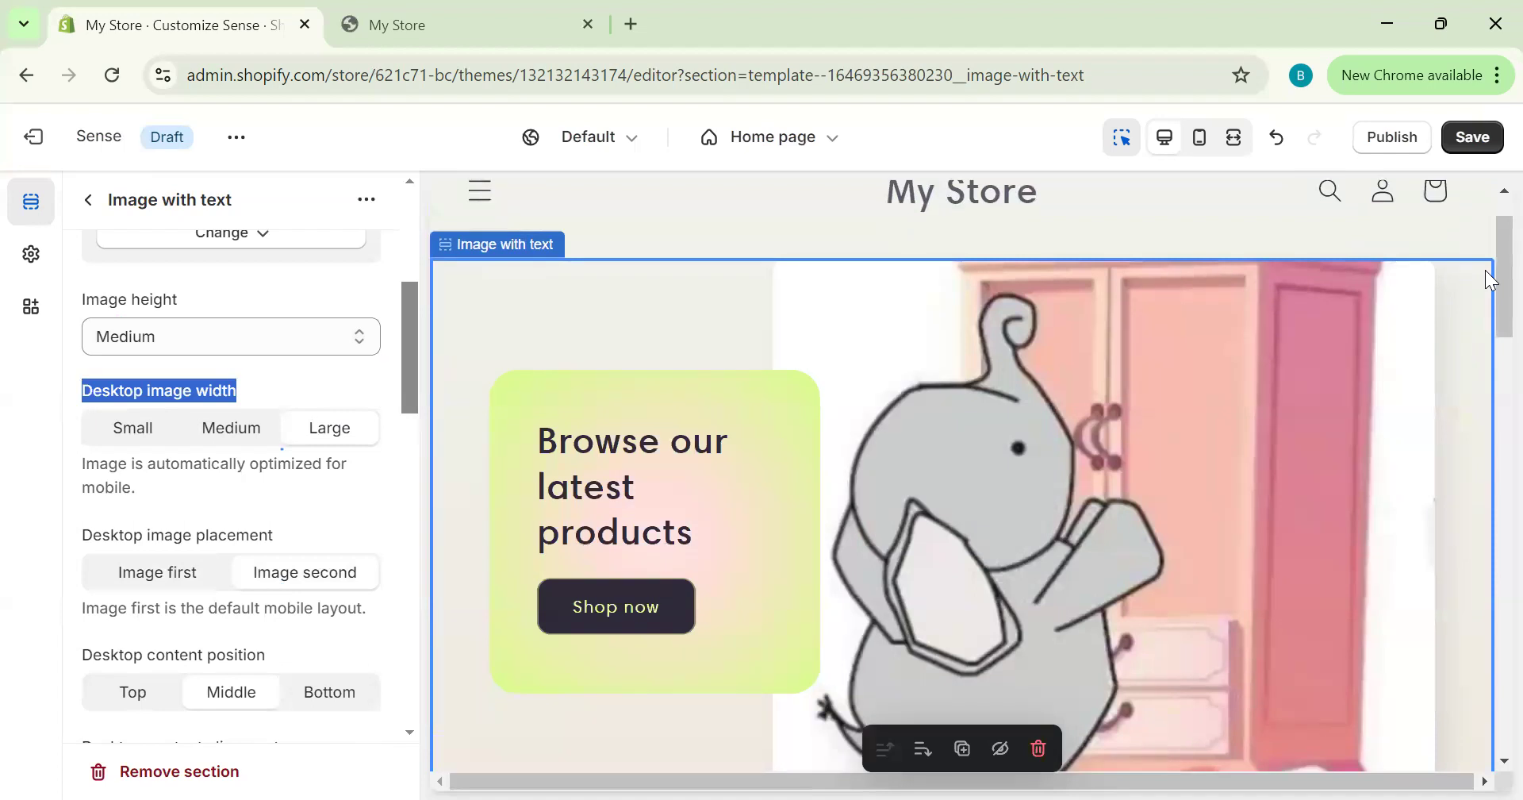
- Save the theme changes and look over the home page in the full-width preview
drag(1490, 287, 1489, 253)
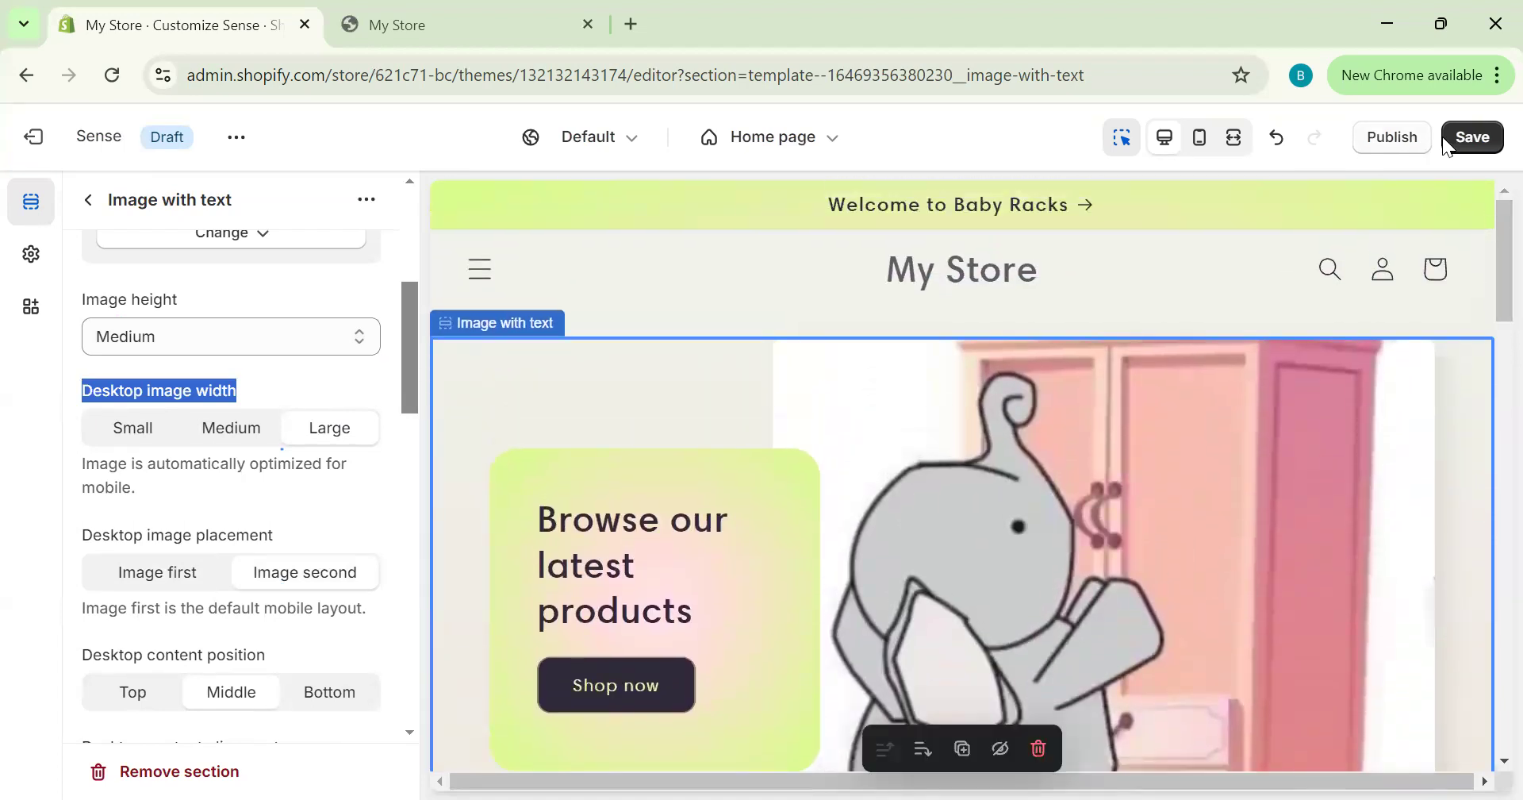
click(1472, 142)
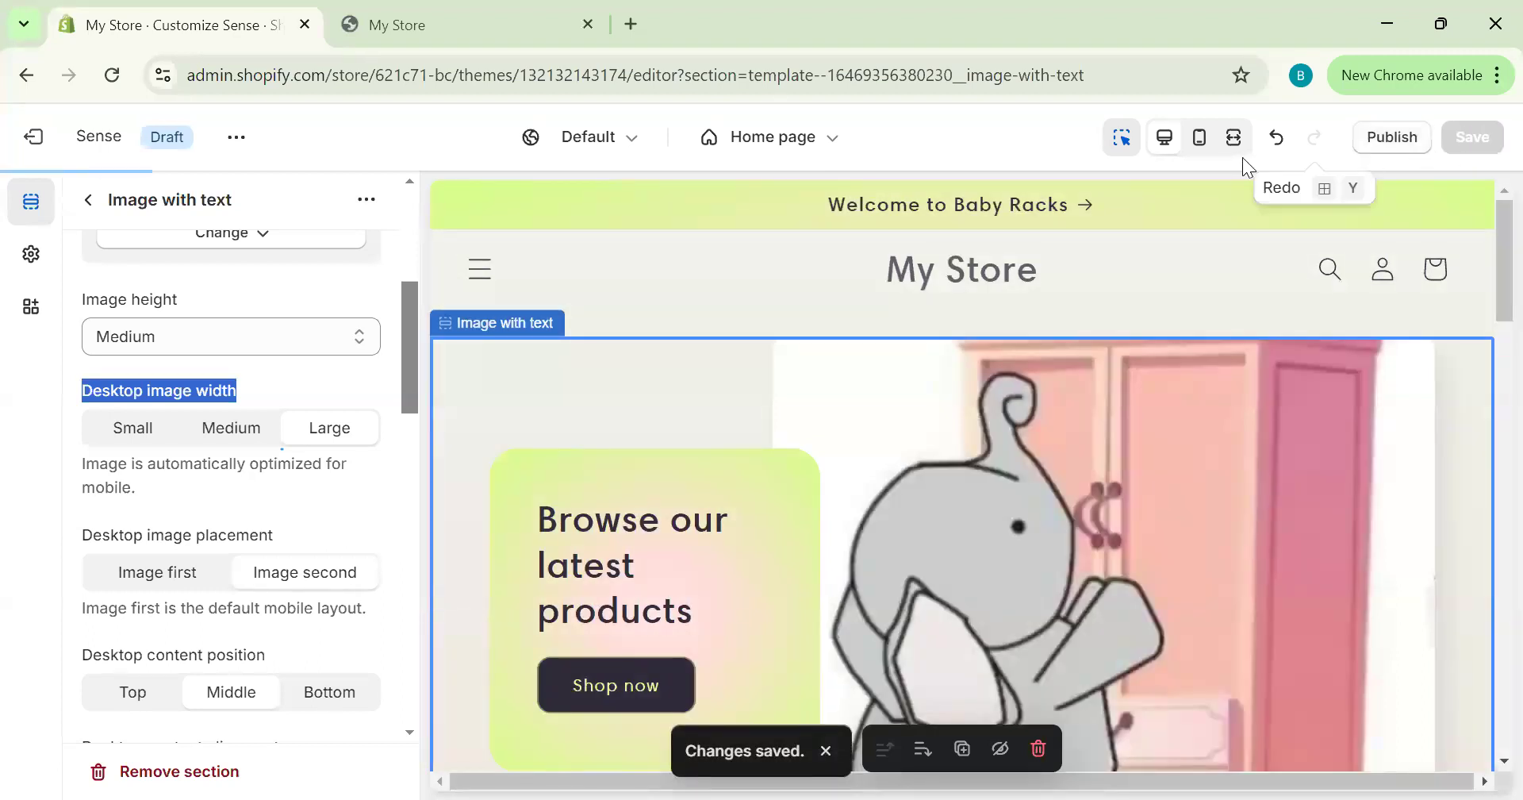
click(1234, 137)
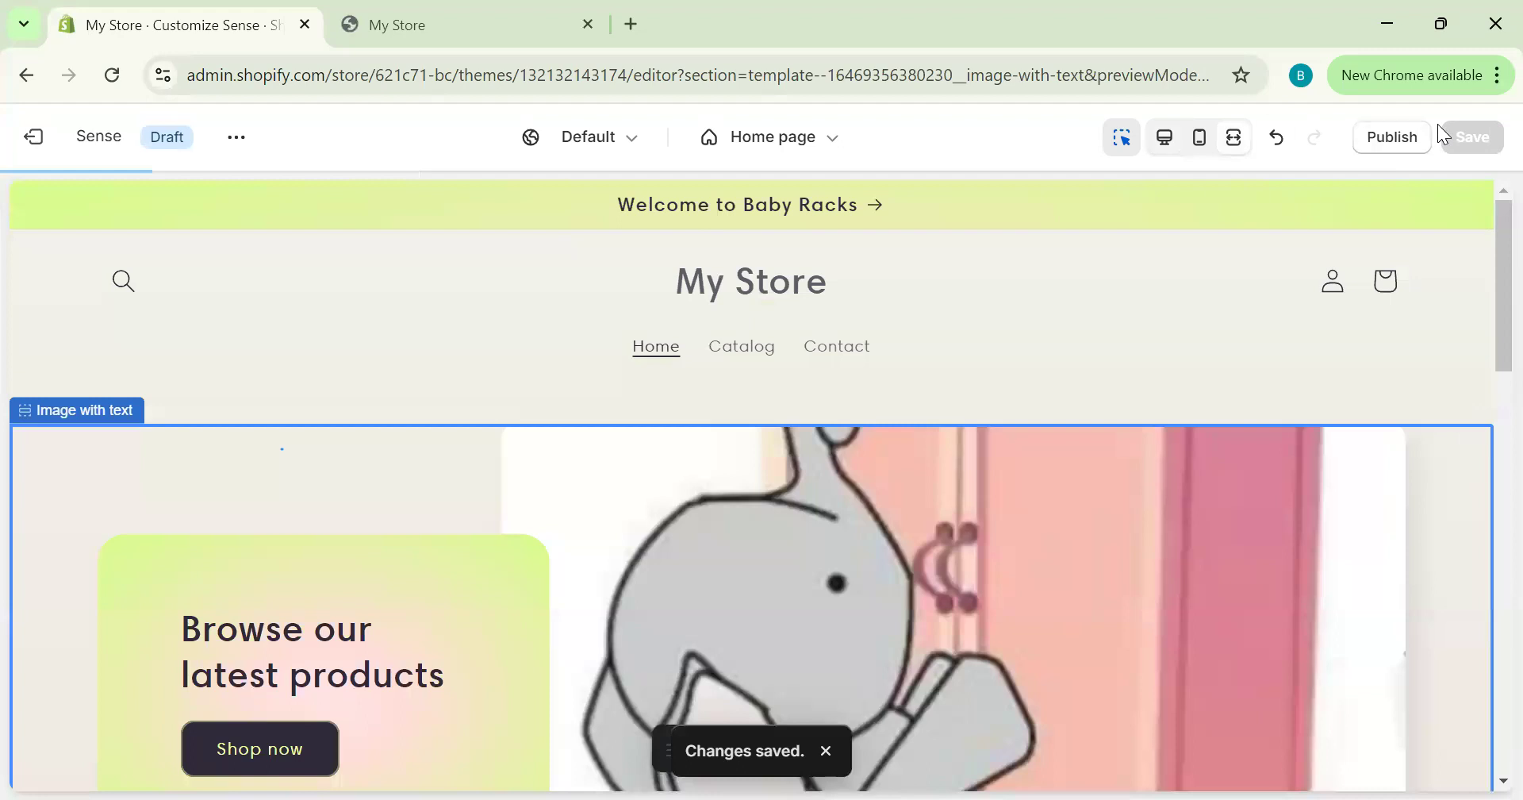
scroll(1490, 222, down, 4)
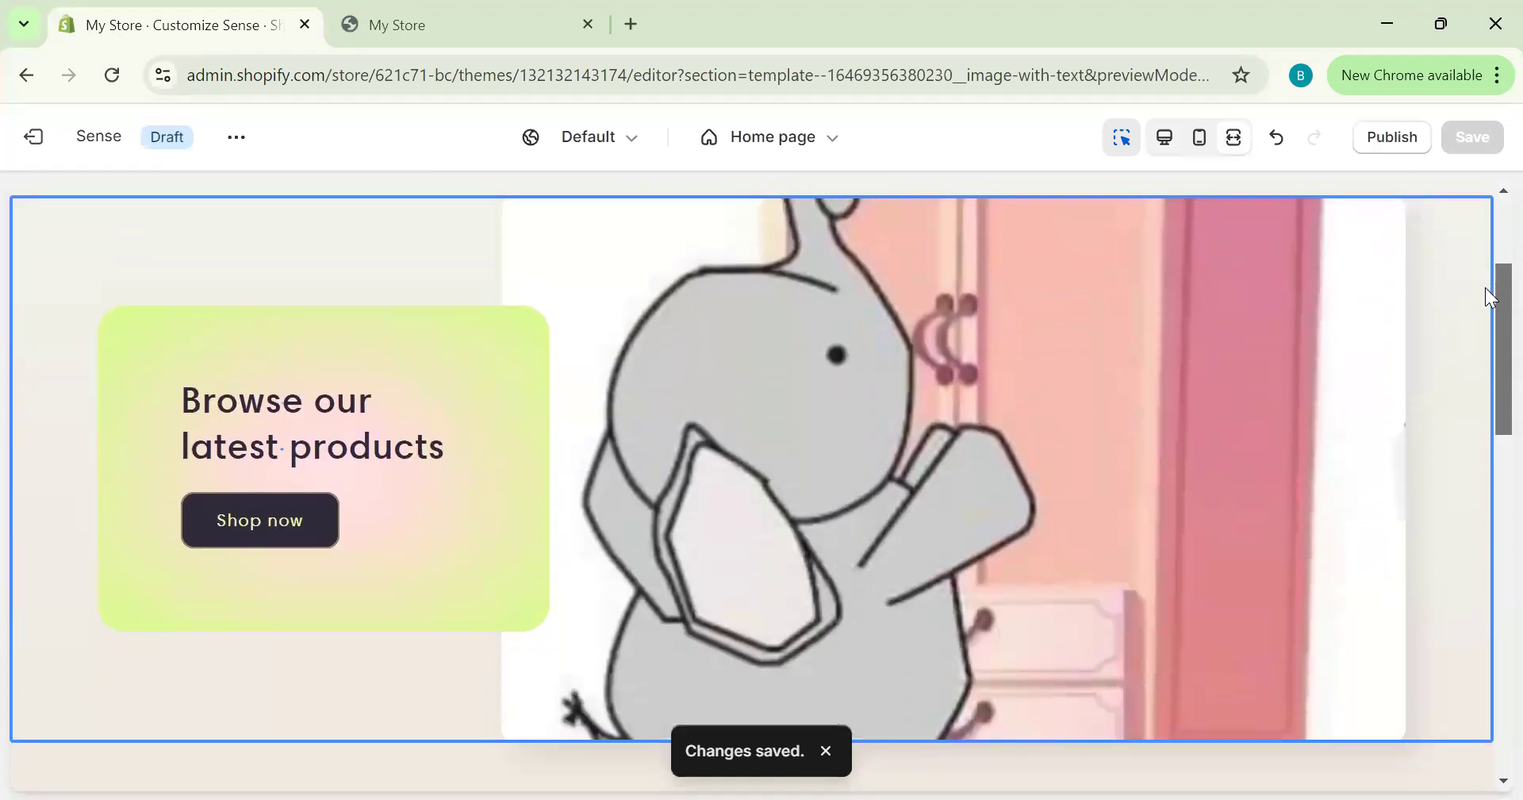
scroll(1488, 329, up, 2)
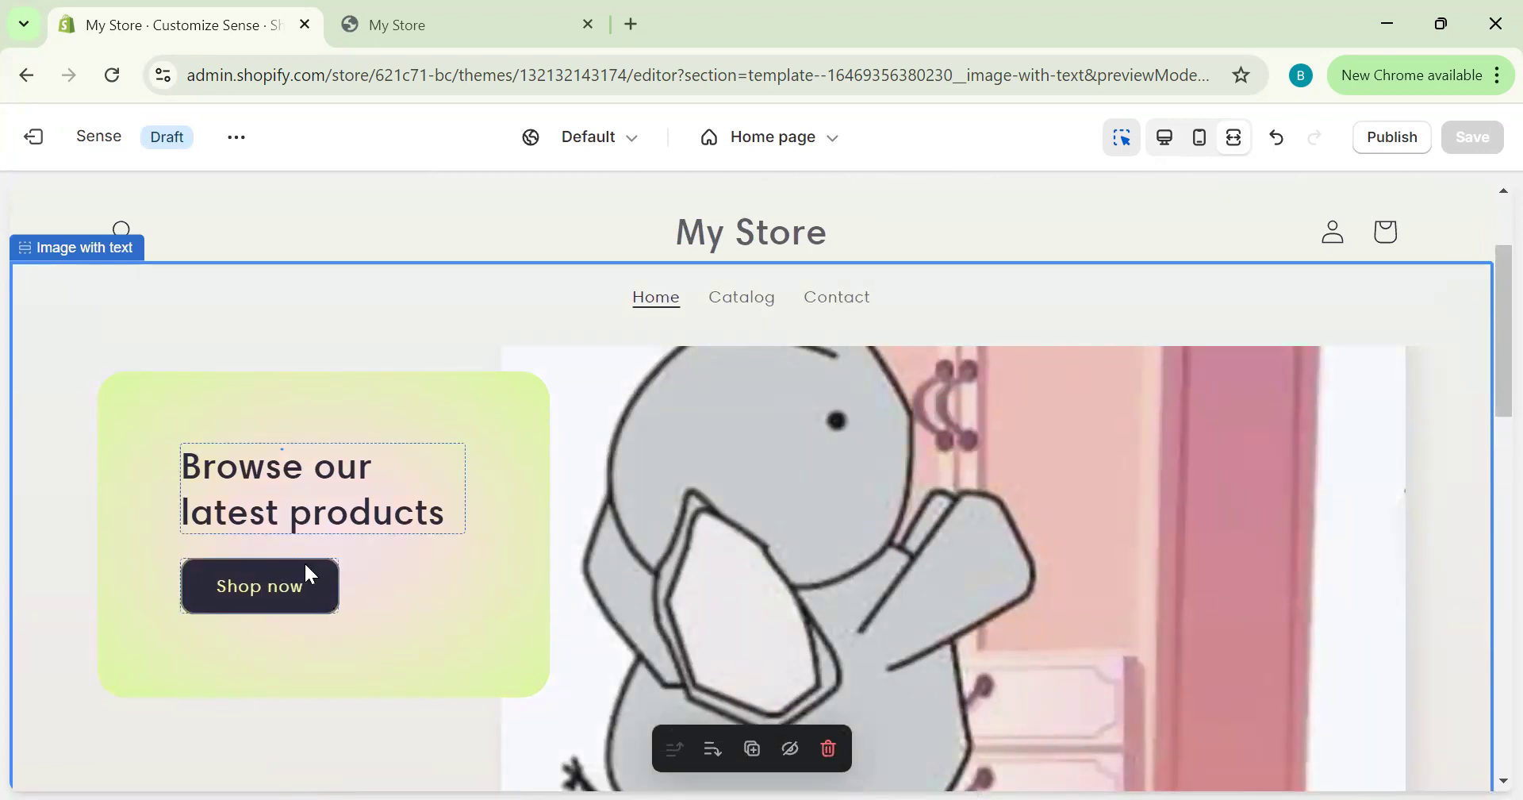
- Examine the Shop now button's label and link options in the desktop view, keeping All Products, and return to the section list
click(282, 597)
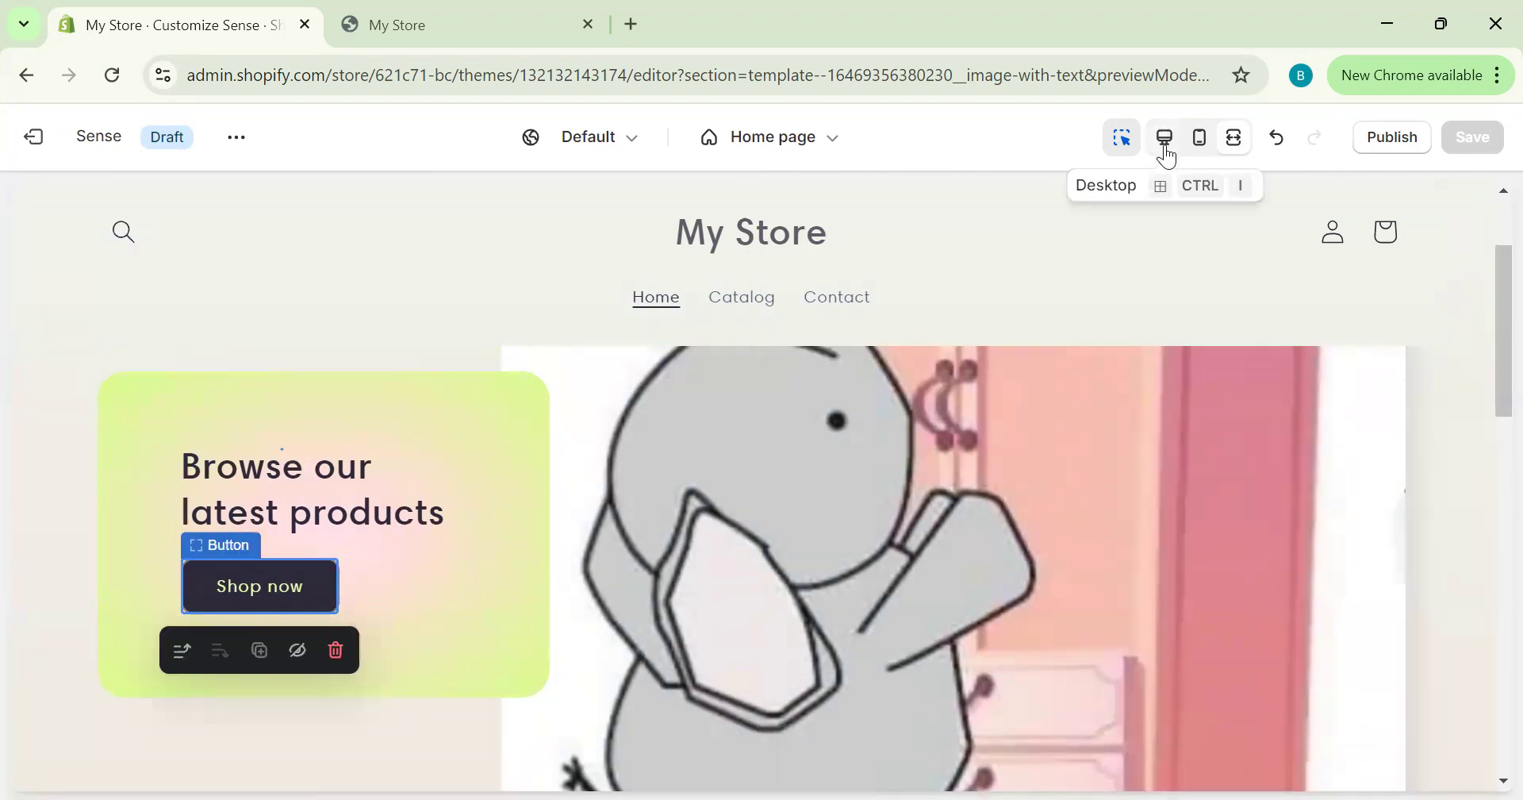
click(1165, 150)
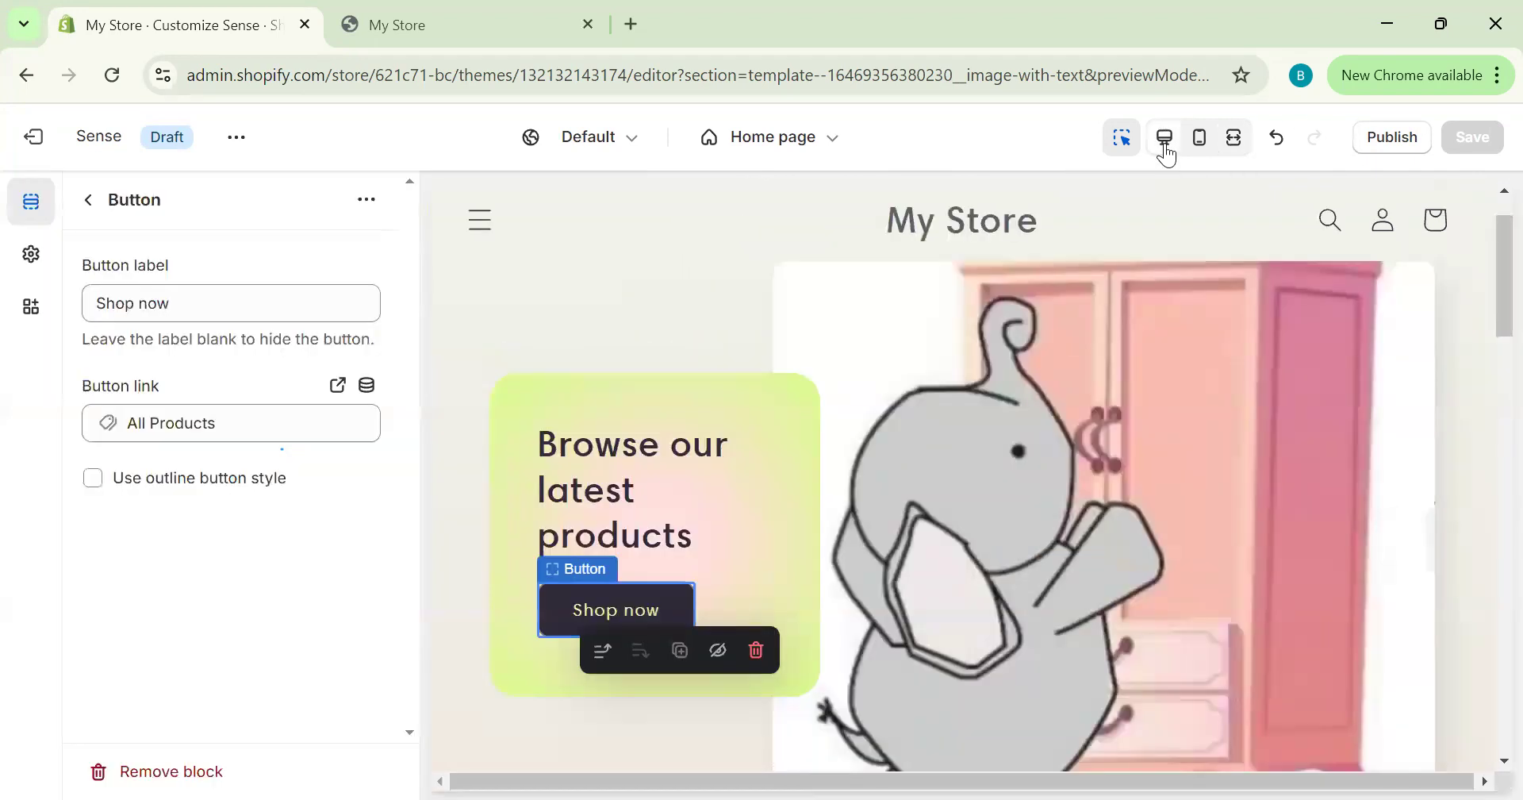
click(241, 426)
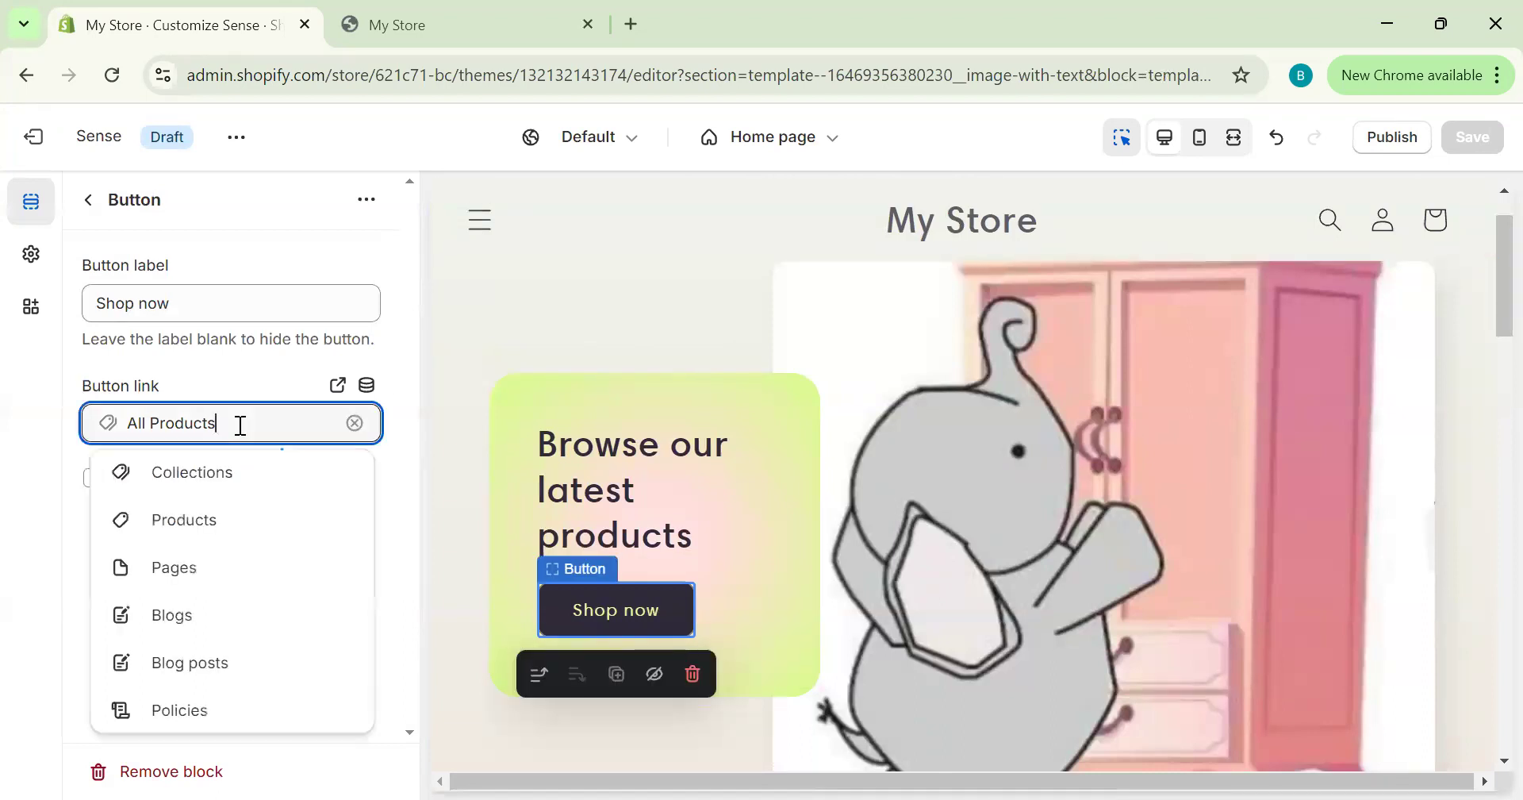
click(248, 375)
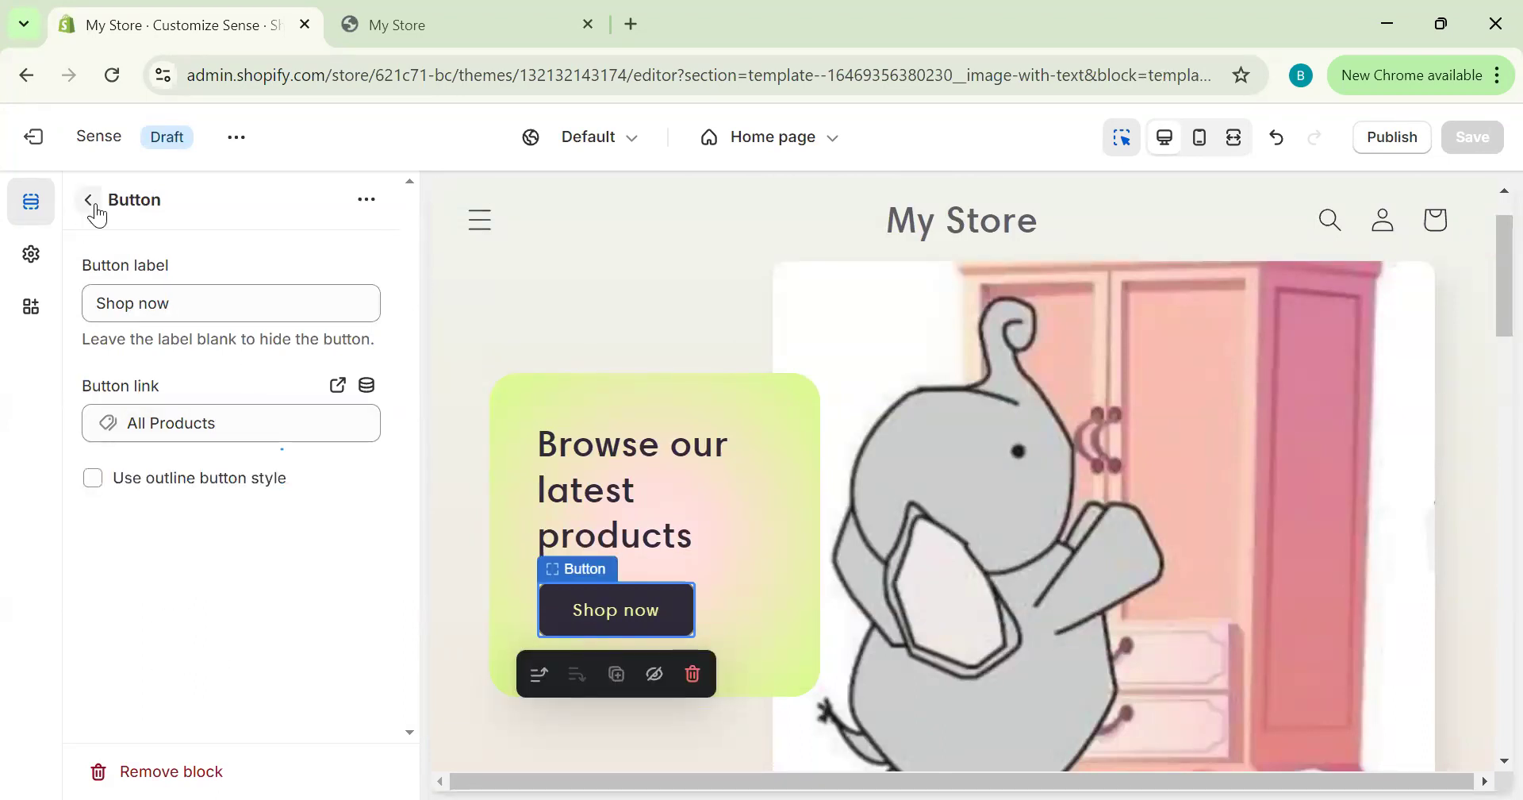
click(88, 199)
- Look over the home page preview from the announcement bar through the featured products down to the footer
scroll(1488, 197, up, 1)
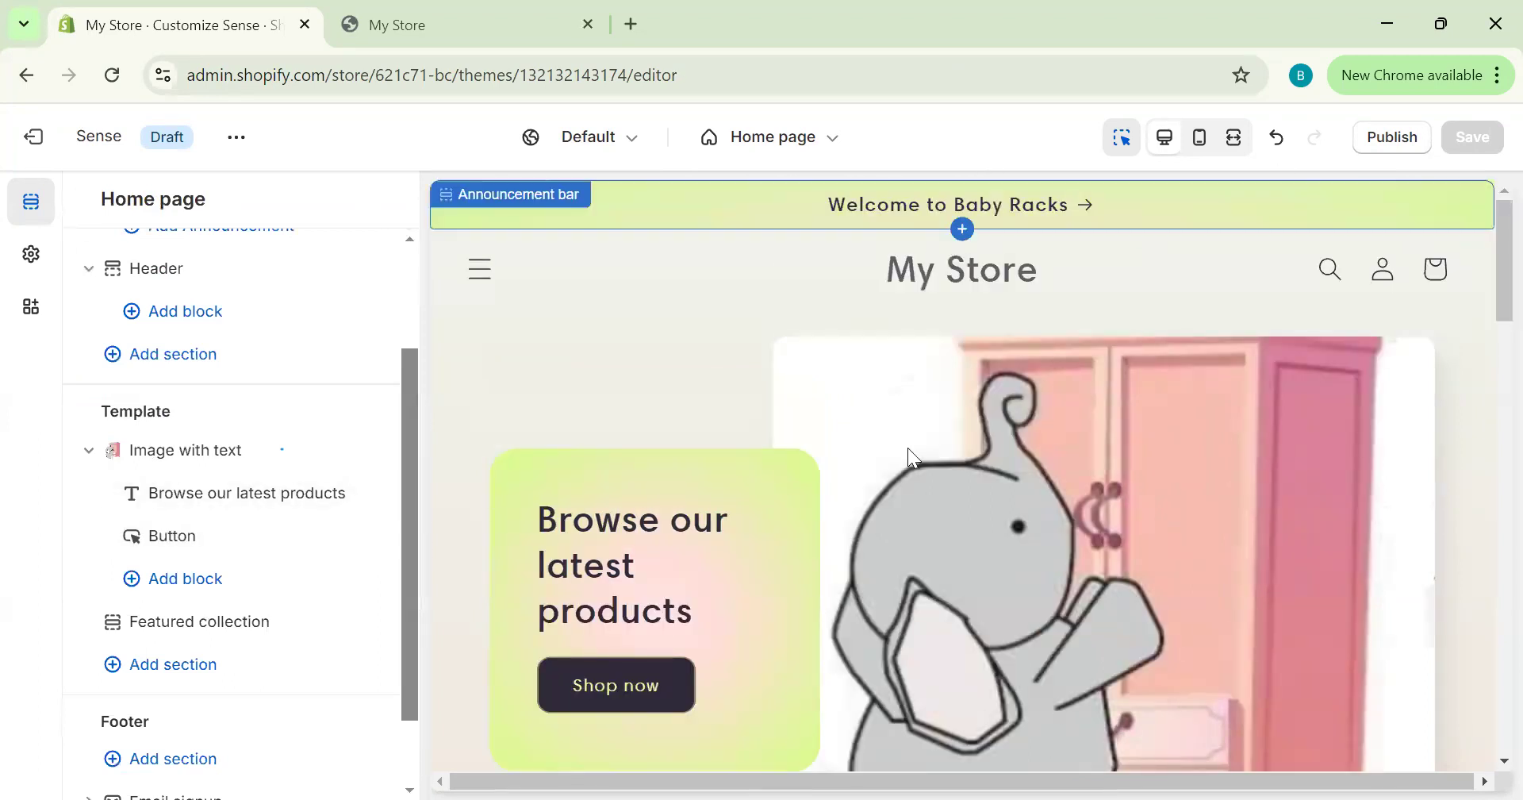
scroll(1487, 355, down, 7)
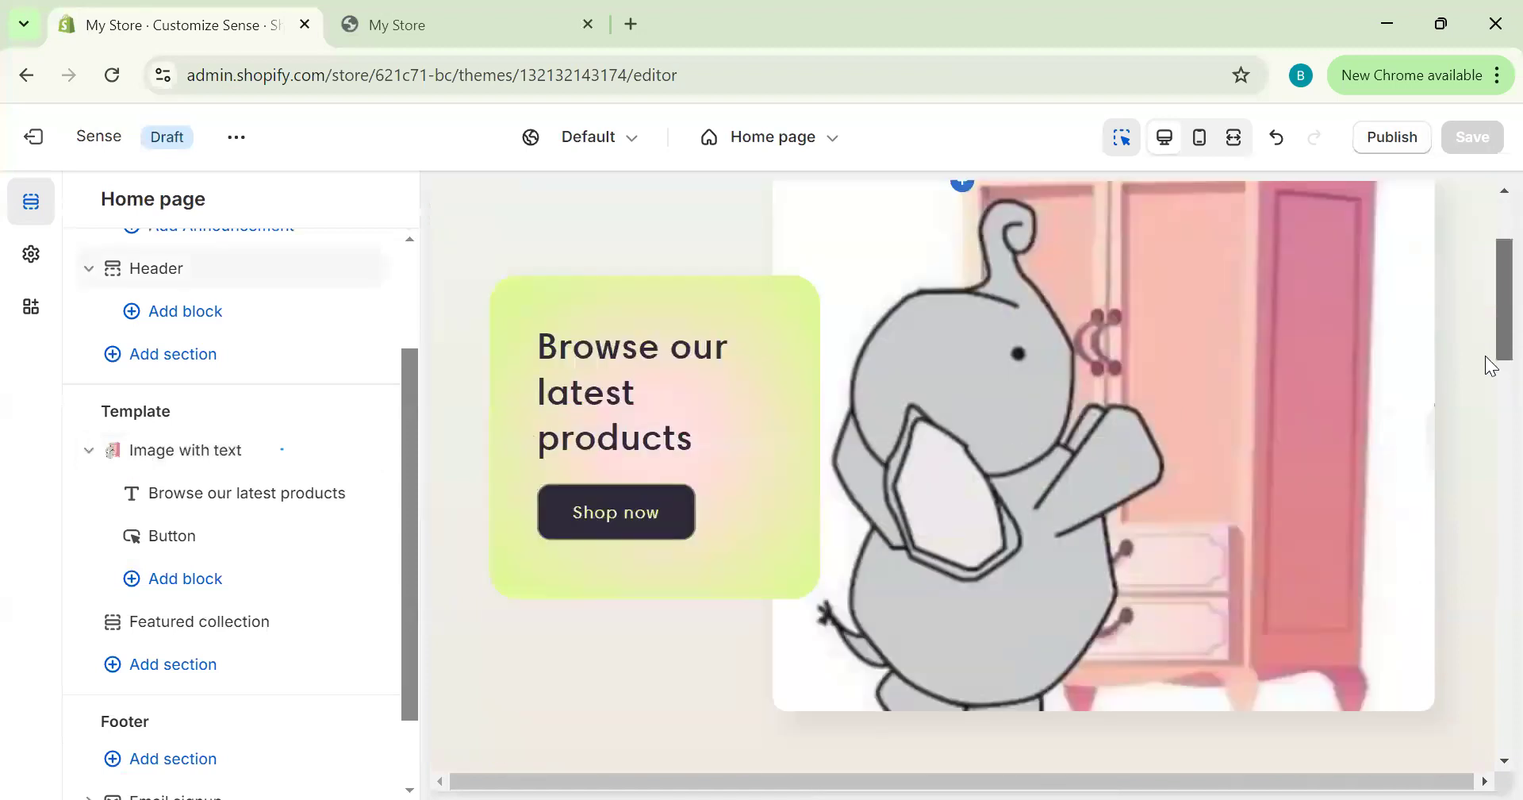
scroll(1485, 398, down, 1)
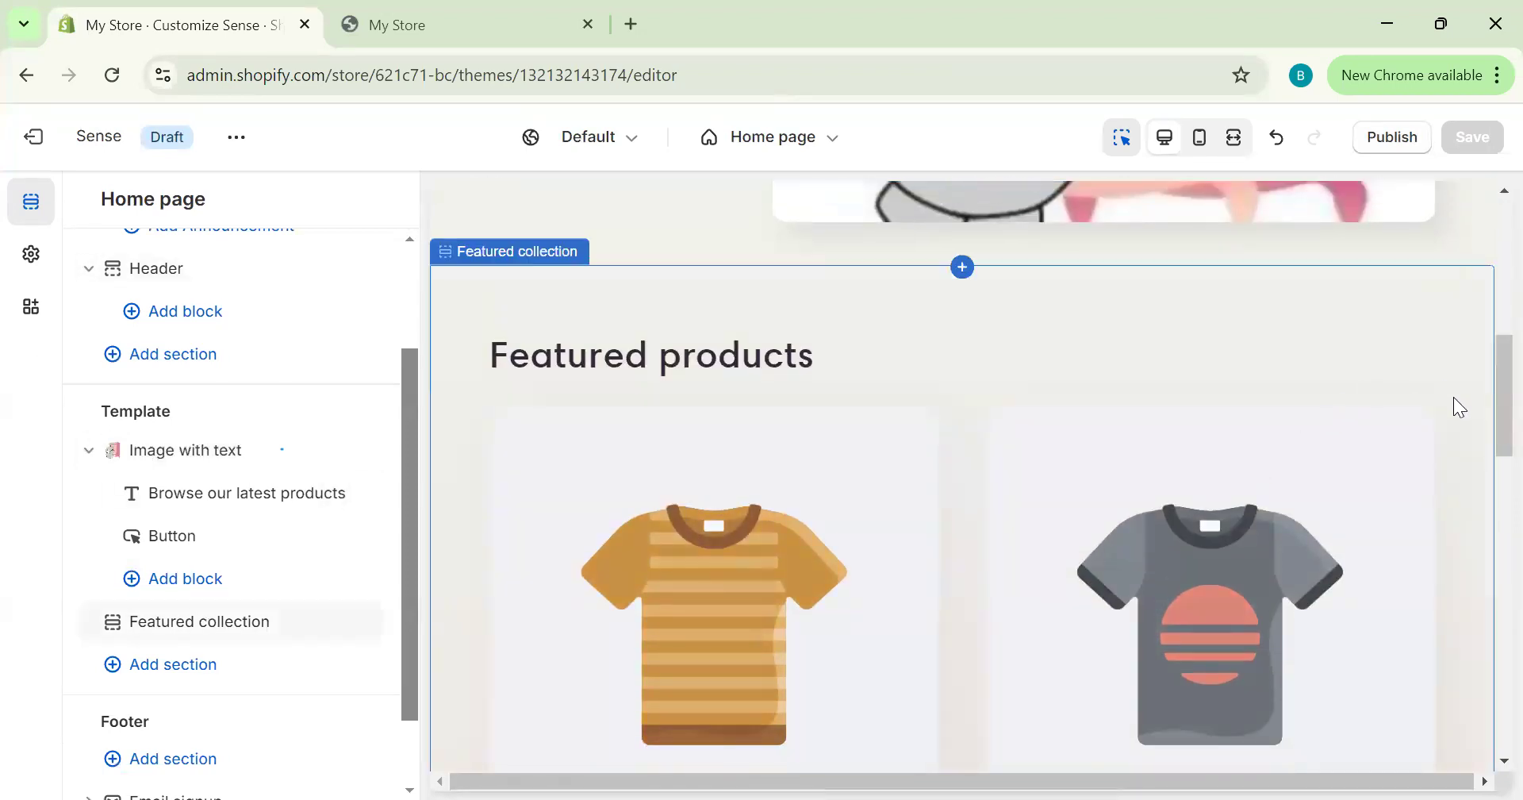
drag(1488, 379, 1490, 674)
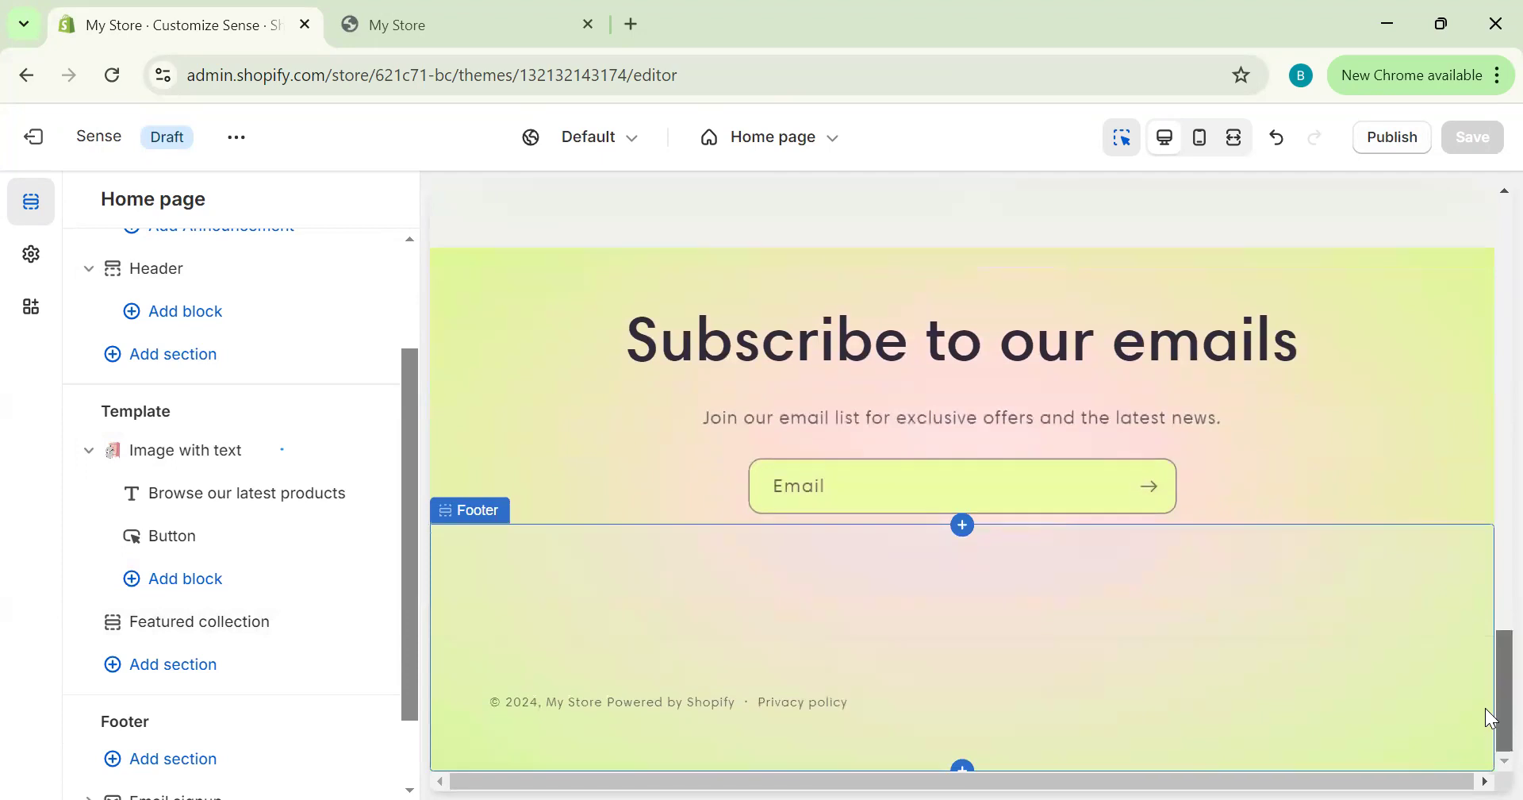
- Leave the theme editor and open the store's Products page
click(61, 136)
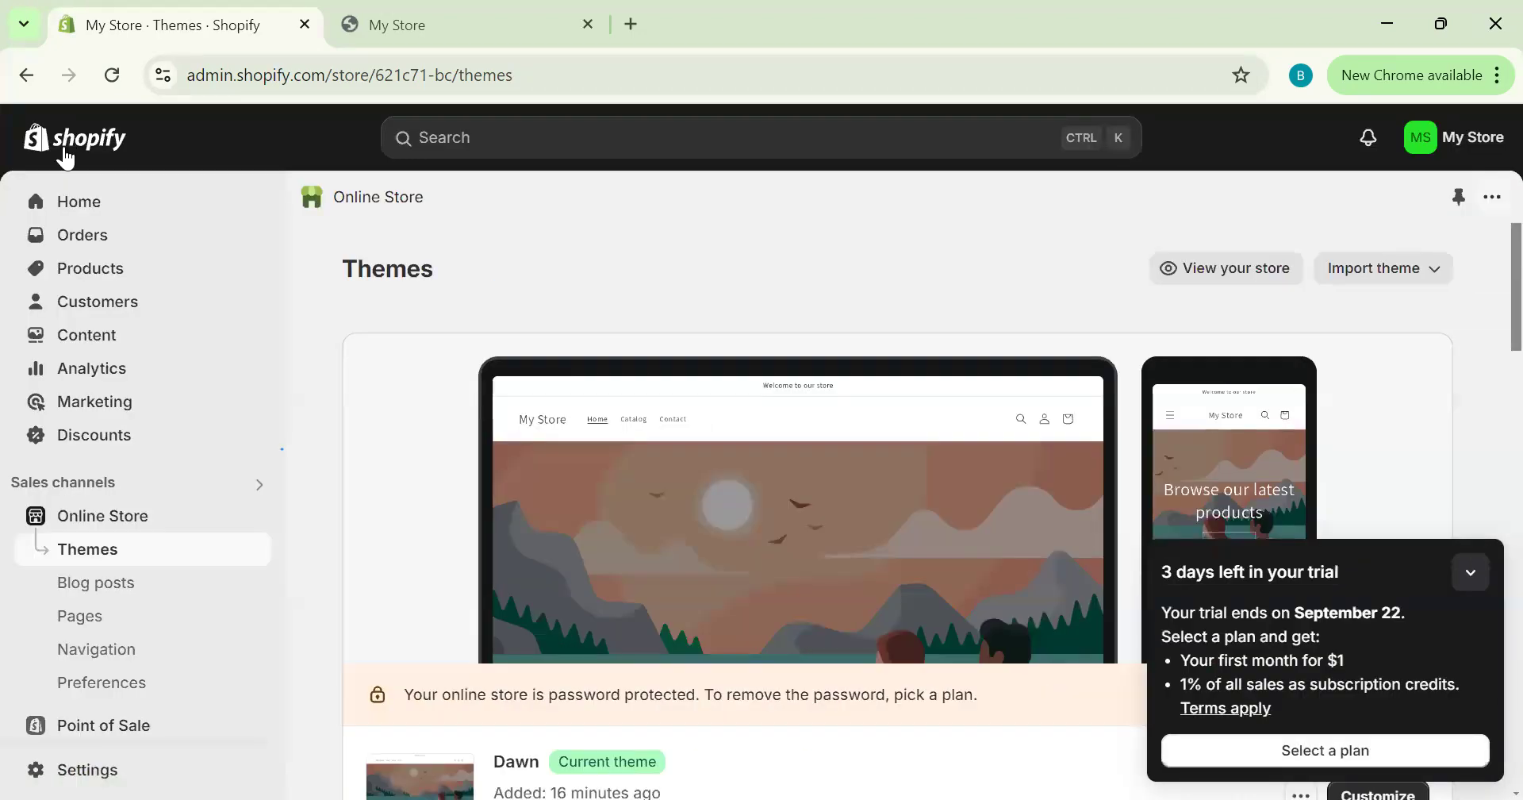
click(111, 285)
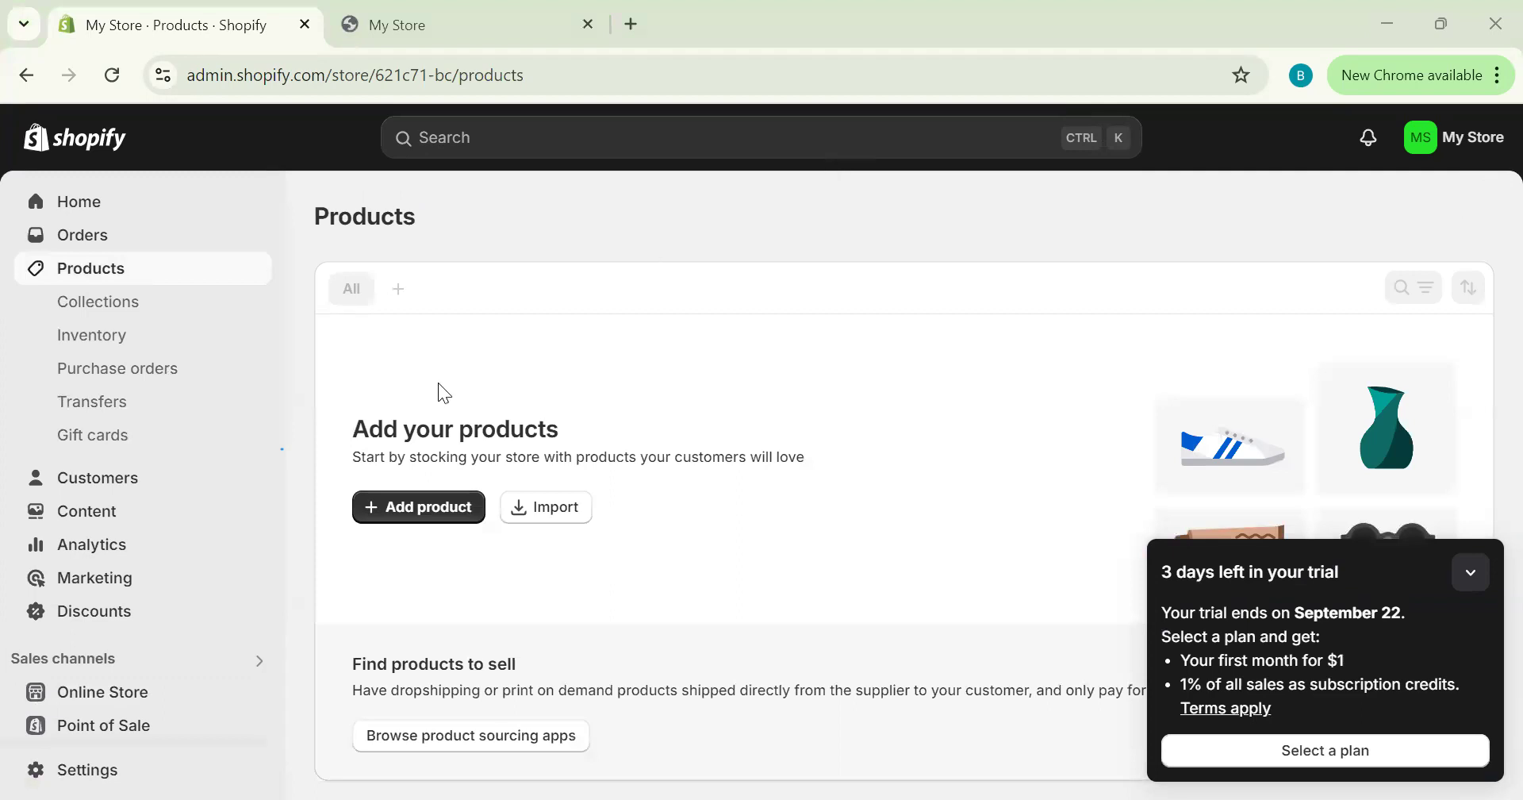
- Start a new product and title it "Baby t-Shirts"
click(401, 516)
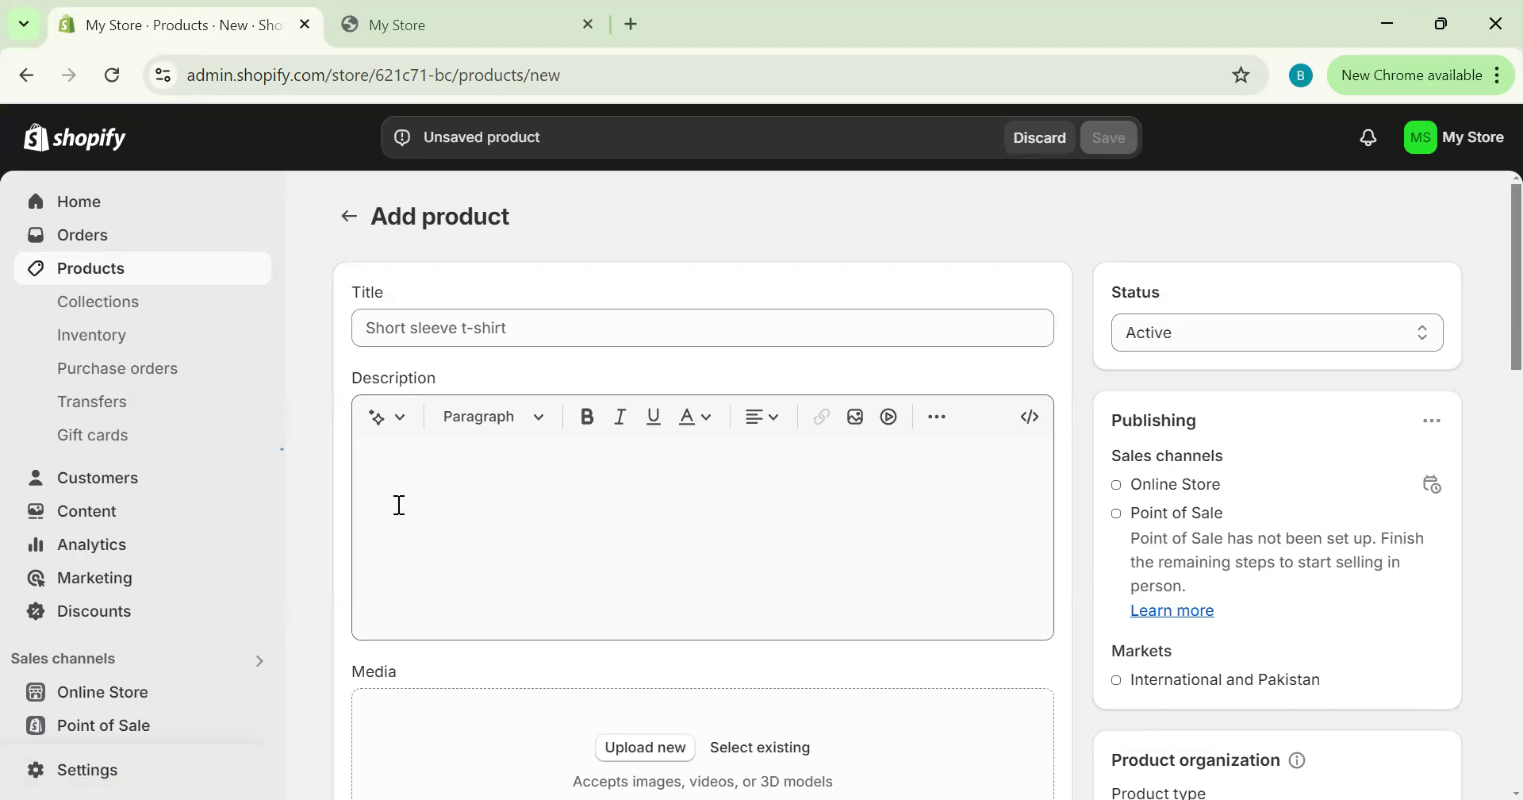
click(462, 333)
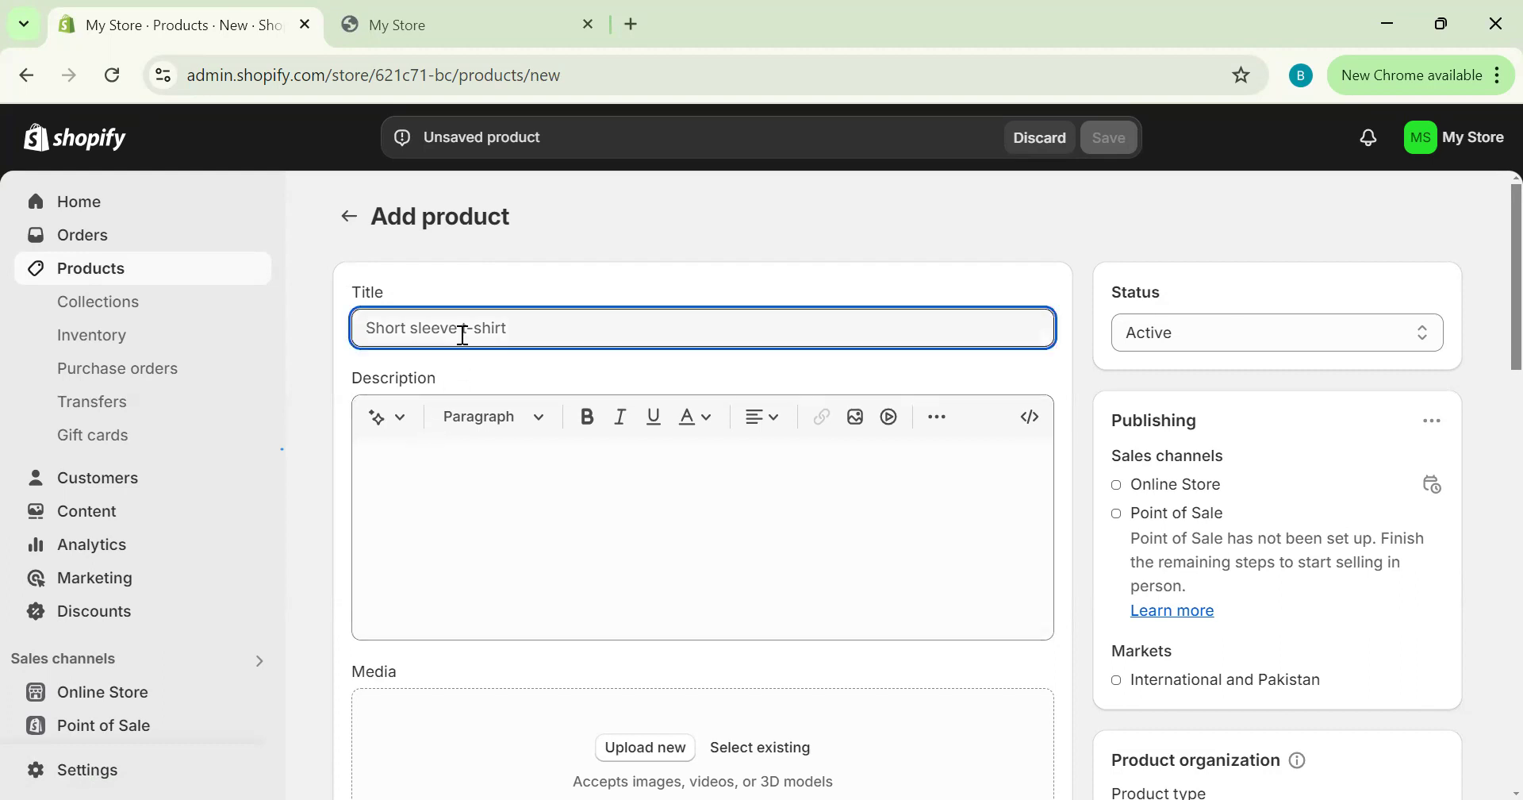
text(Baby t)
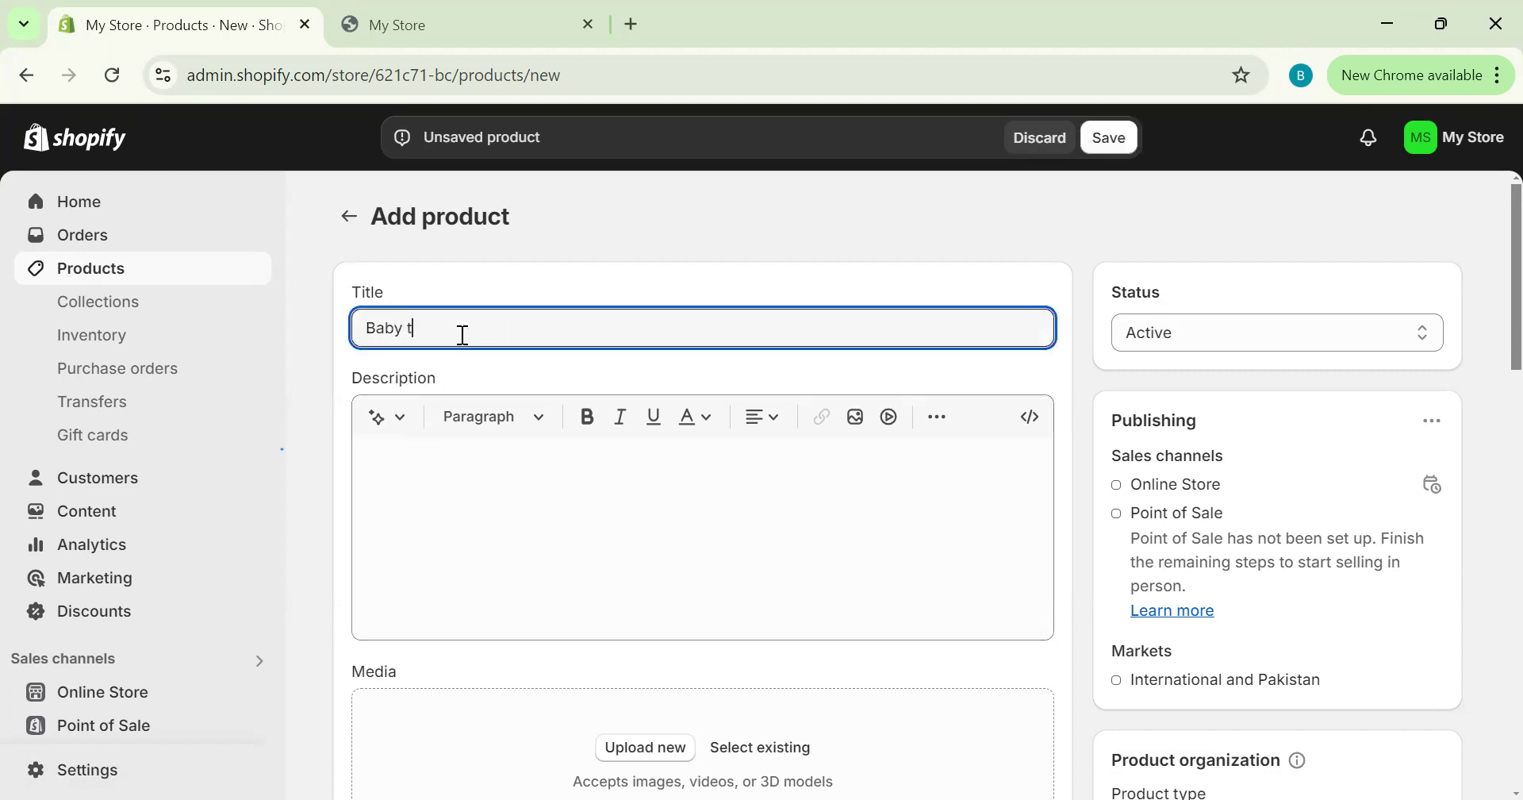
text(-Shirts)
- Write the product description "Cool design T-shirts availble"
click(340, 464)
click(429, 452)
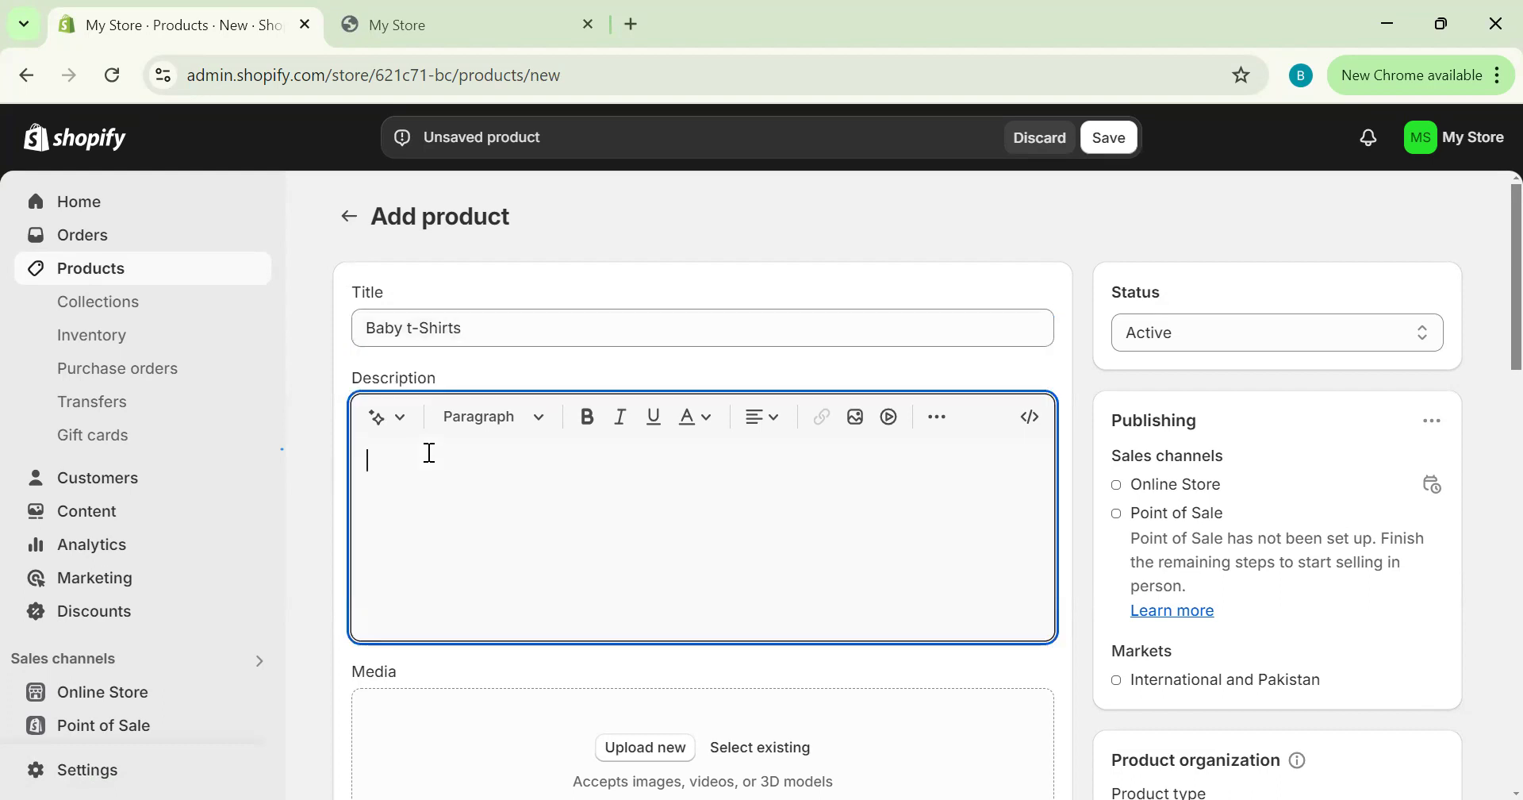
text(Cool design T-shirts availble)
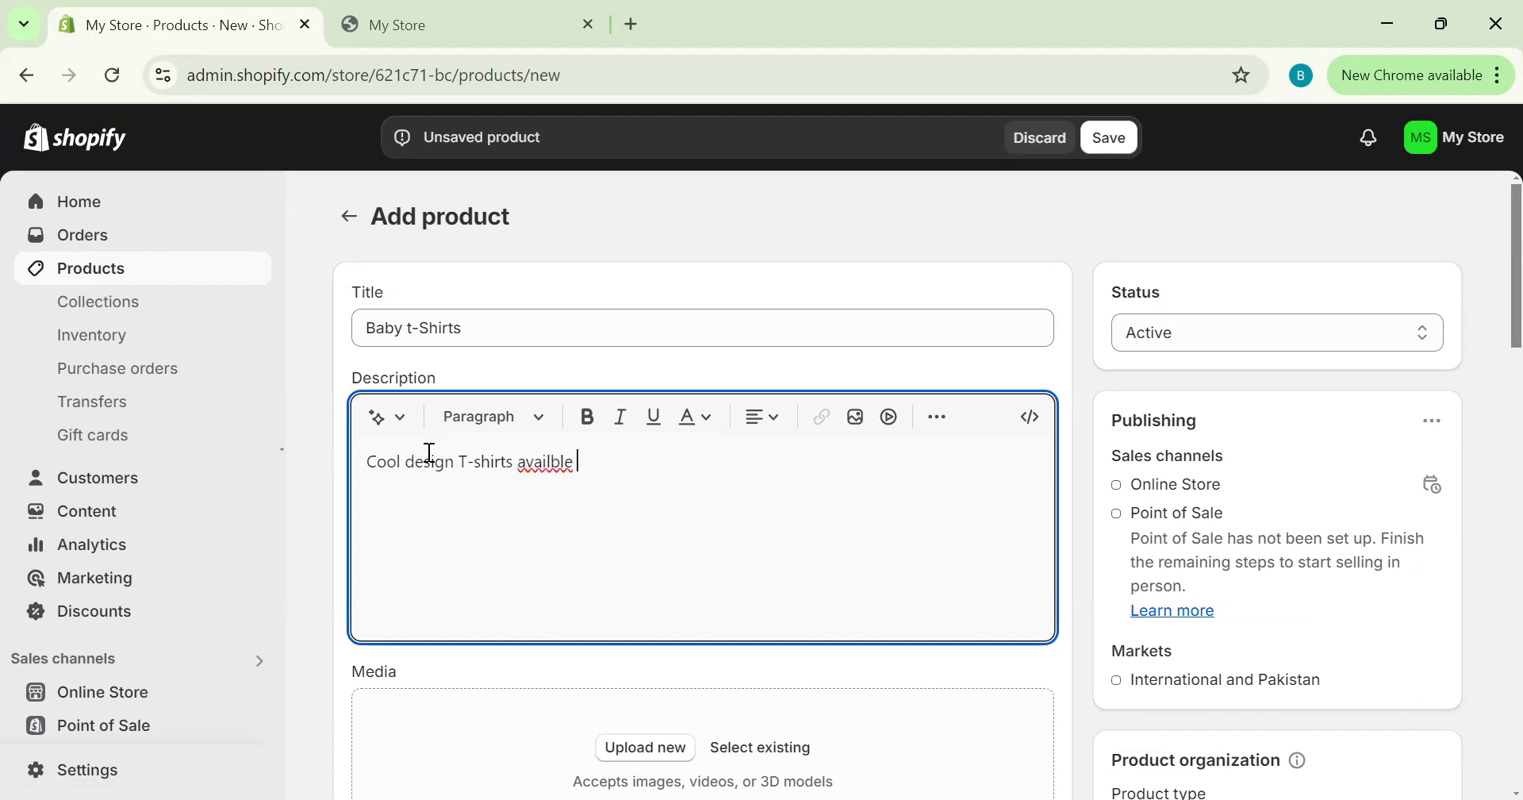
right_click(543, 464)
scroll(650, 151, down, 1)
click(667, 136)
click(714, 540)
- Upload the image "WhatsApp Image 2024-09-19 at 16.03.51" from Downloads as the product's media
scroll(1485, 357, down, 5)
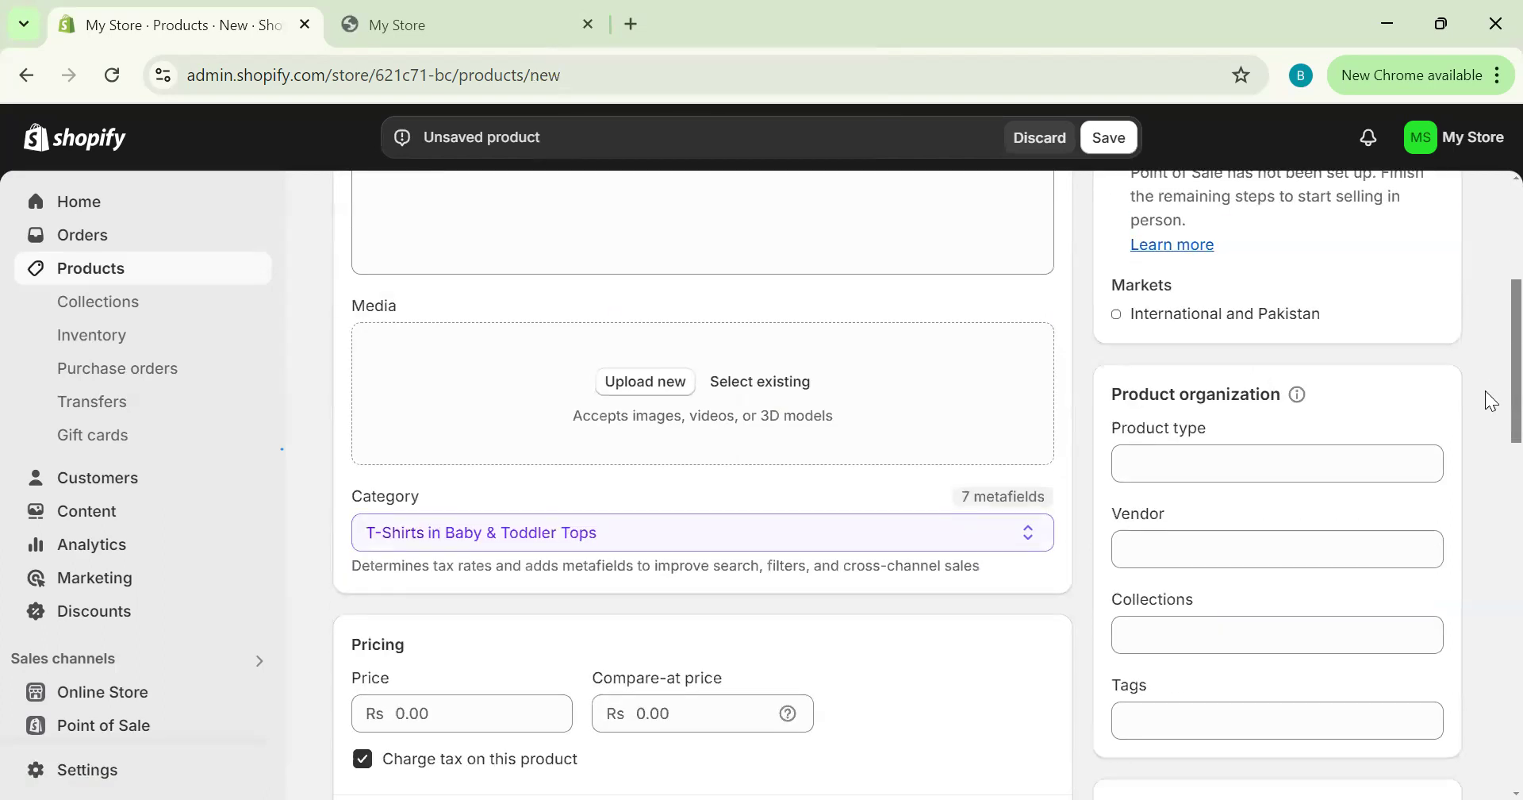
click(657, 384)
click(337, 285)
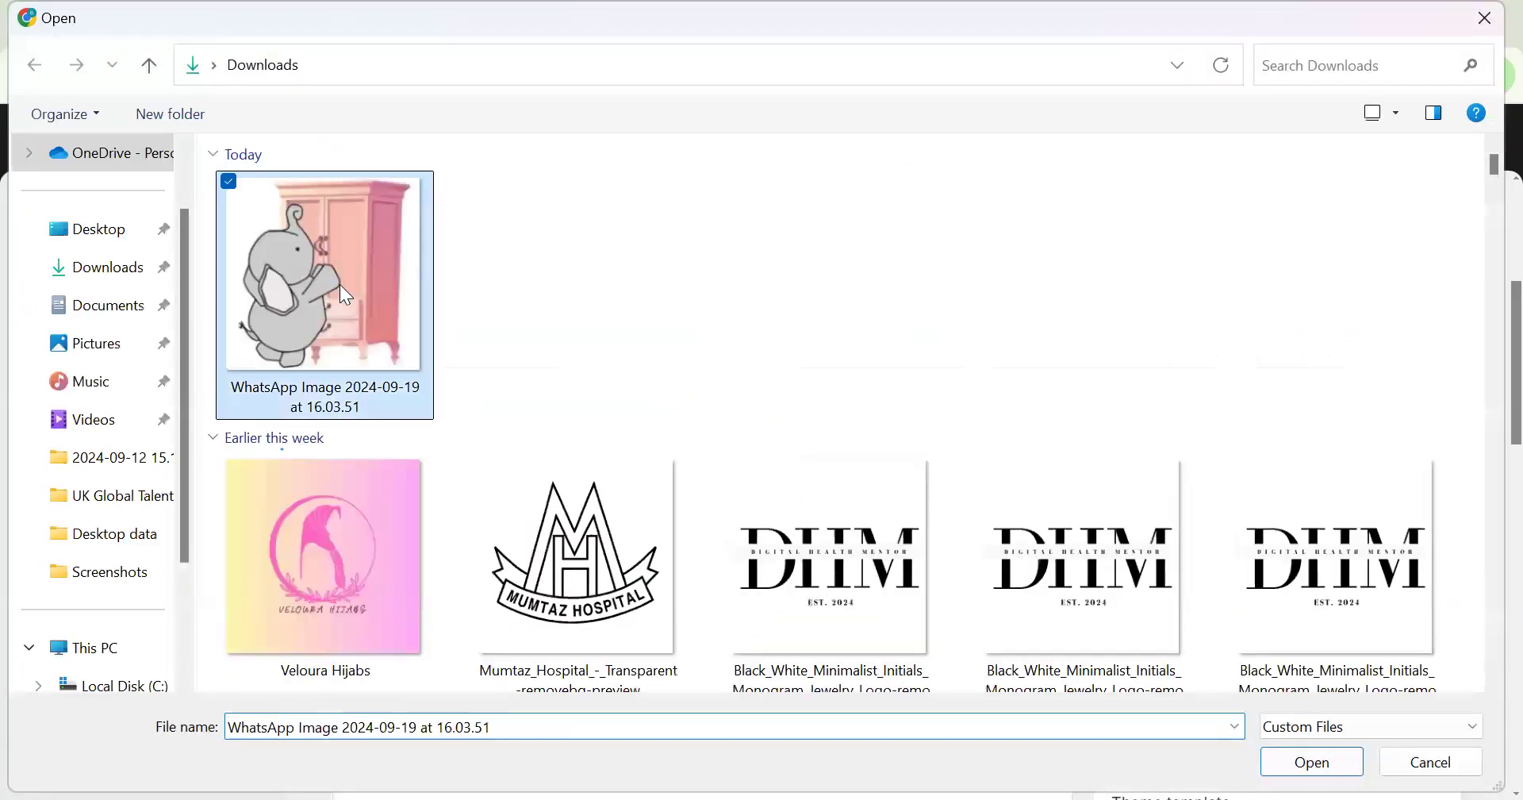
double_click(343, 292)
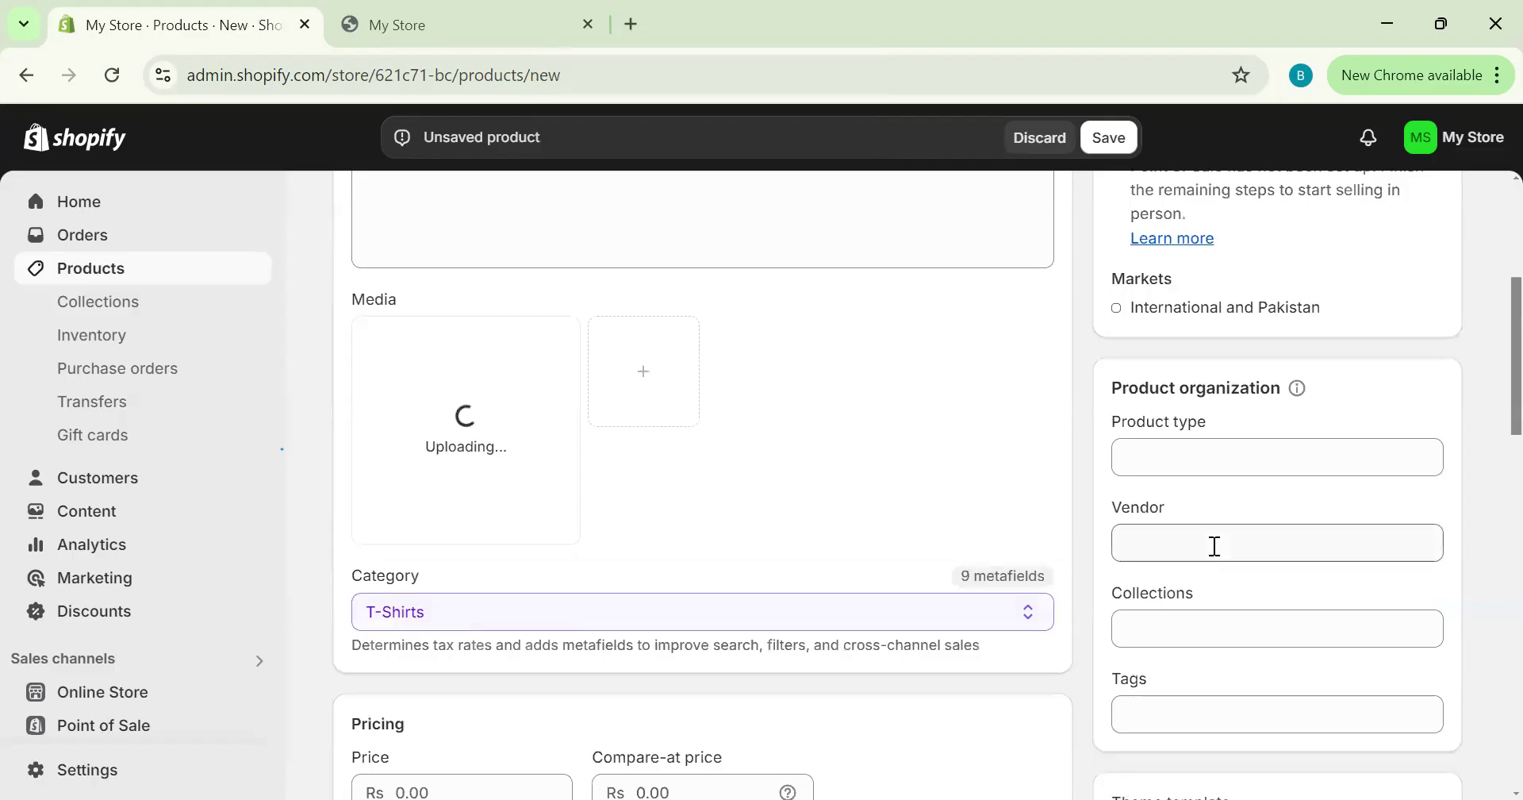
- Set the product's price to Rs 500, the compare-at price to Rs 1000 and the cost per item to Rs 250
scroll(1485, 357, down, 5)
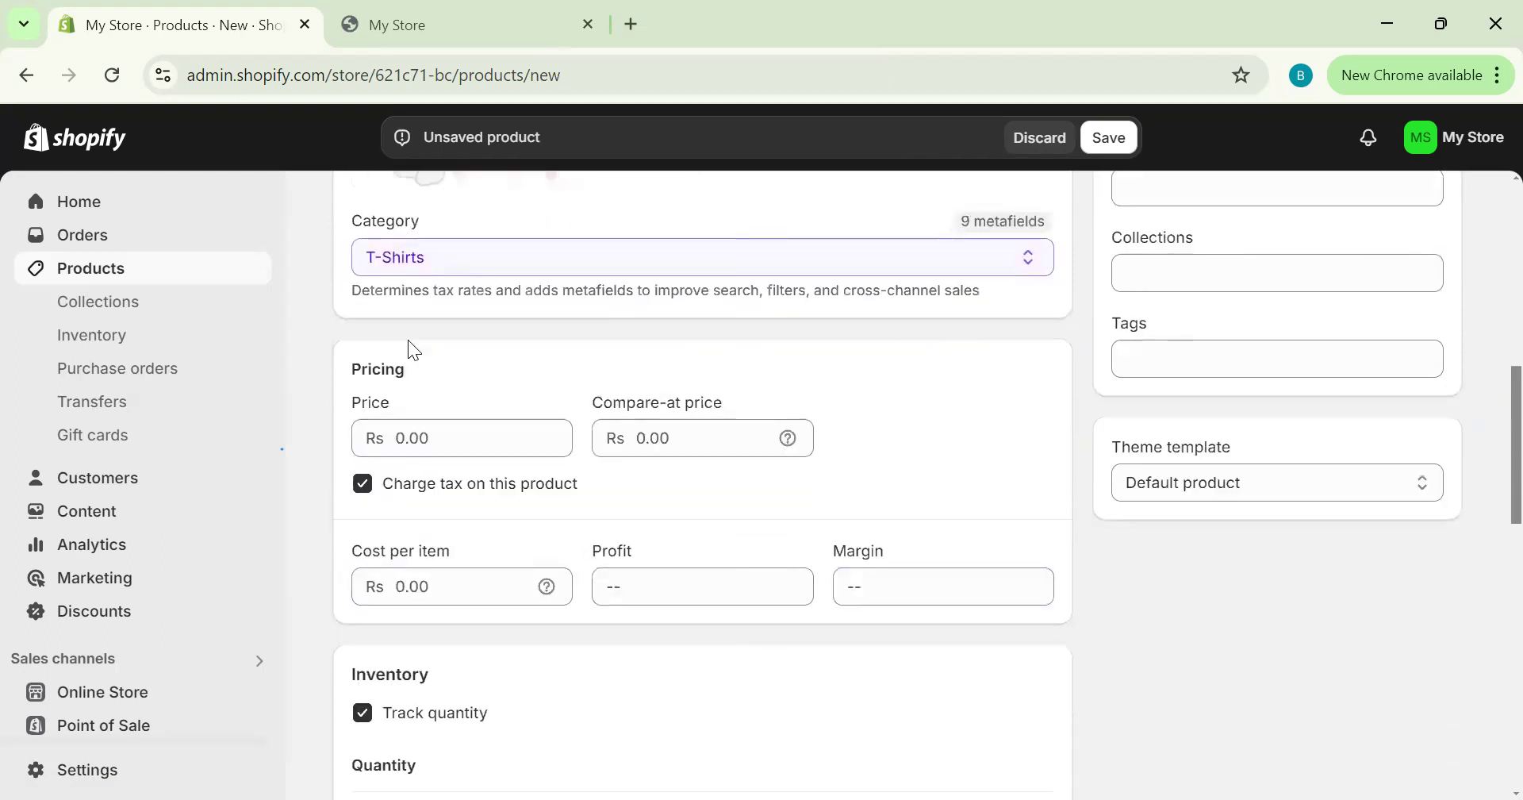
click(463, 442)
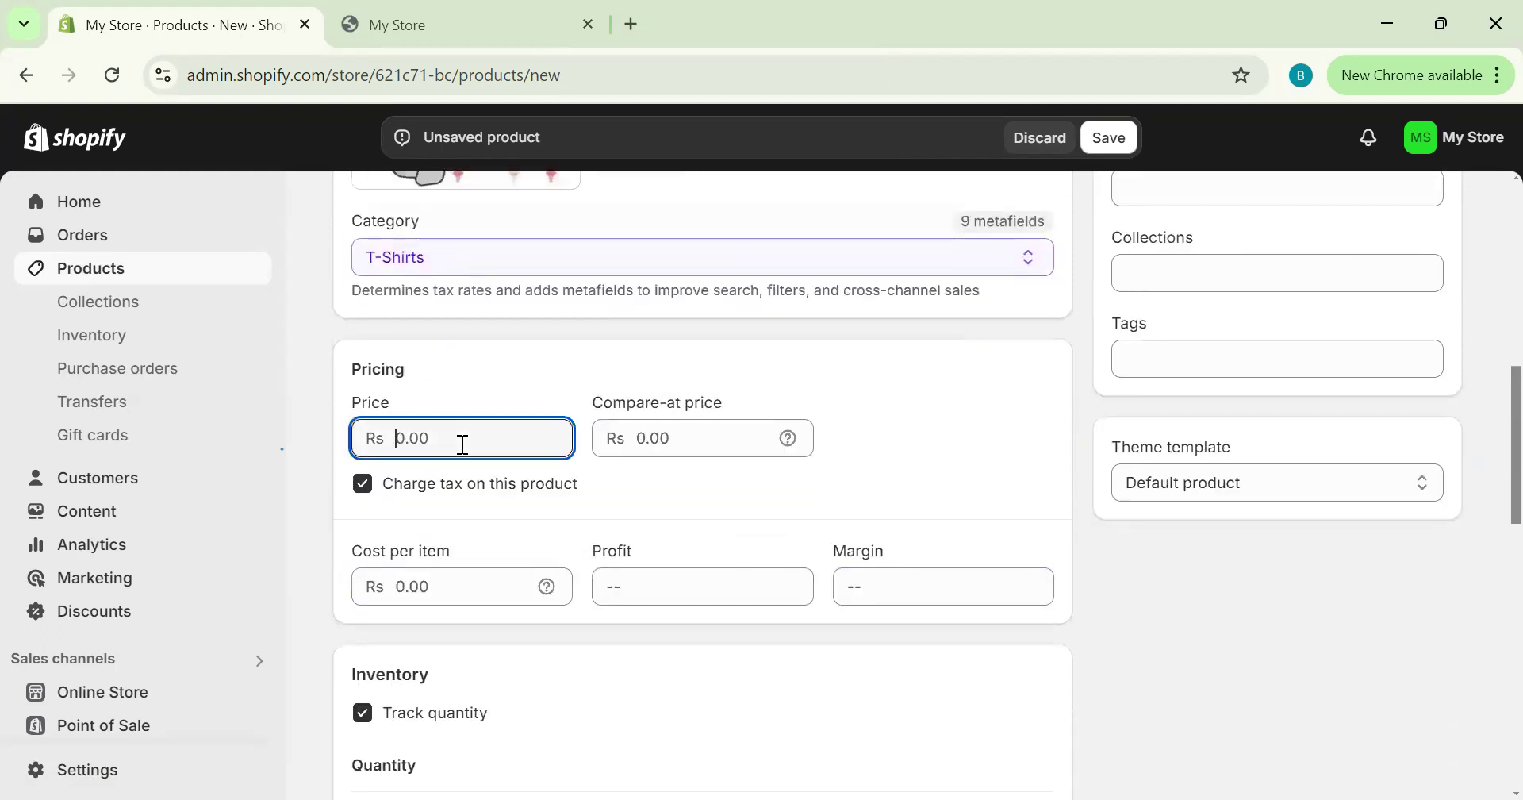
text(500)
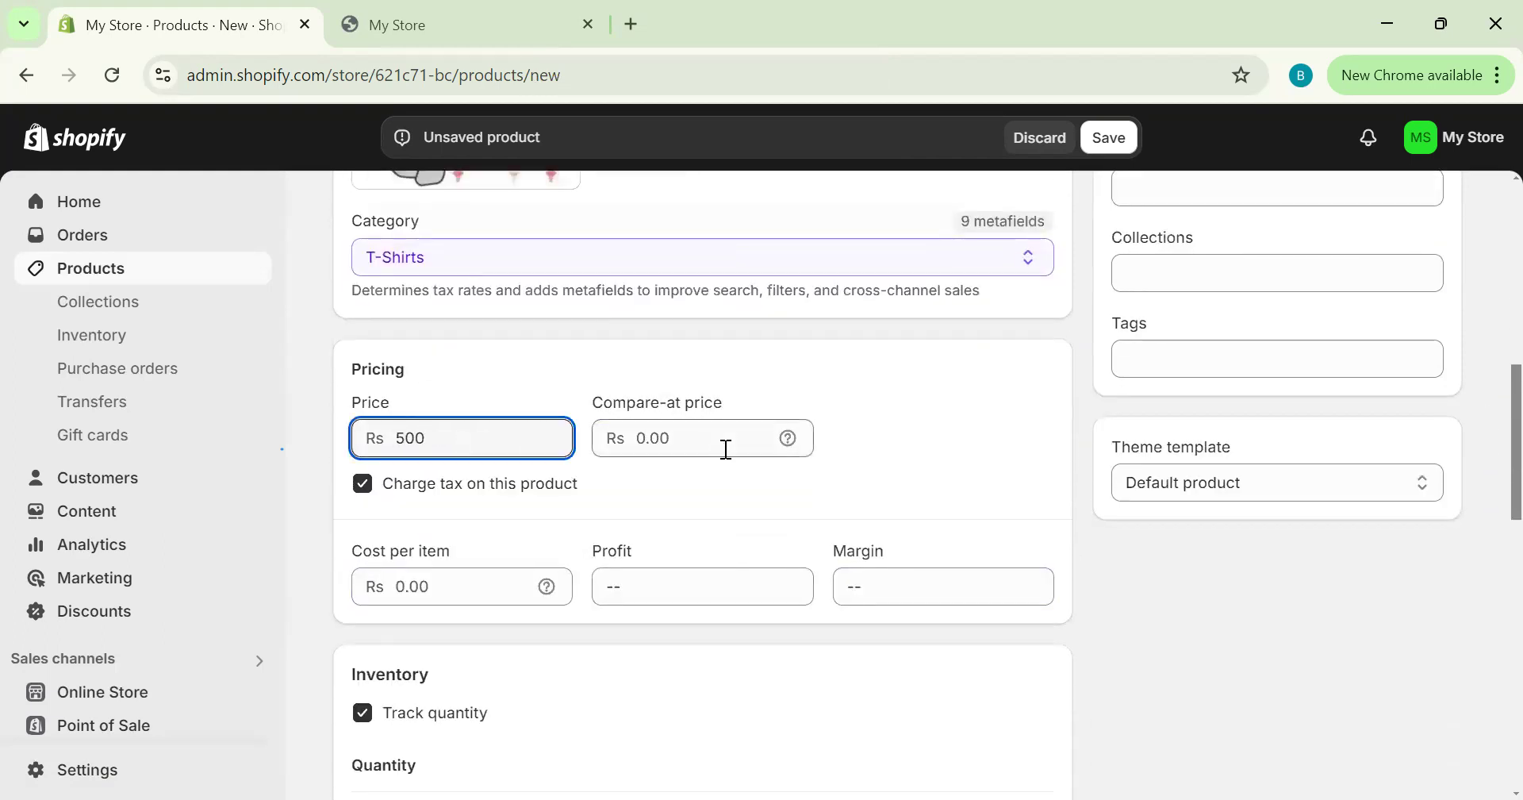
click(731, 442)
text(1000)
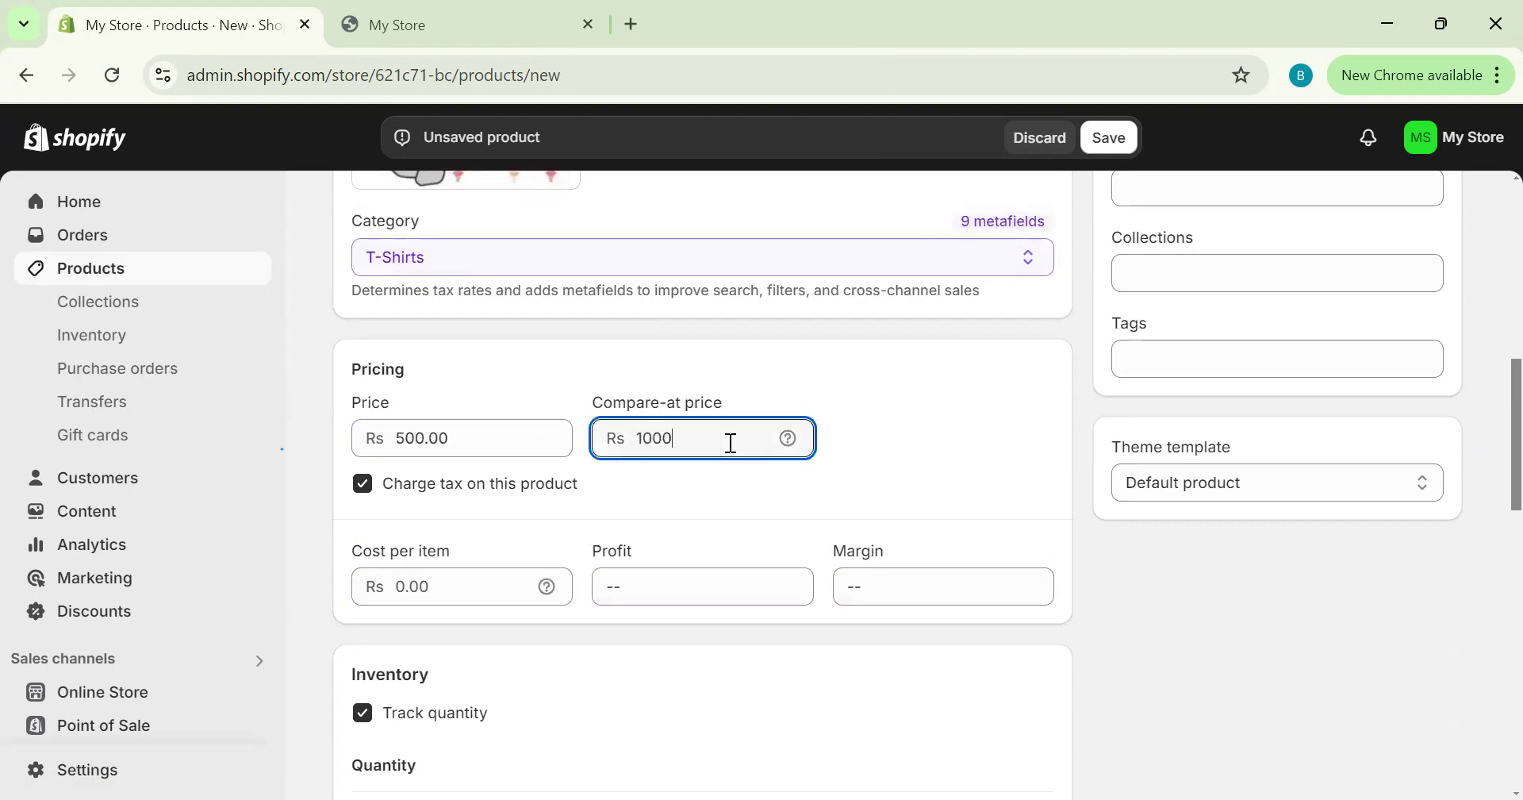
click(475, 589)
text(250)
click(768, 507)
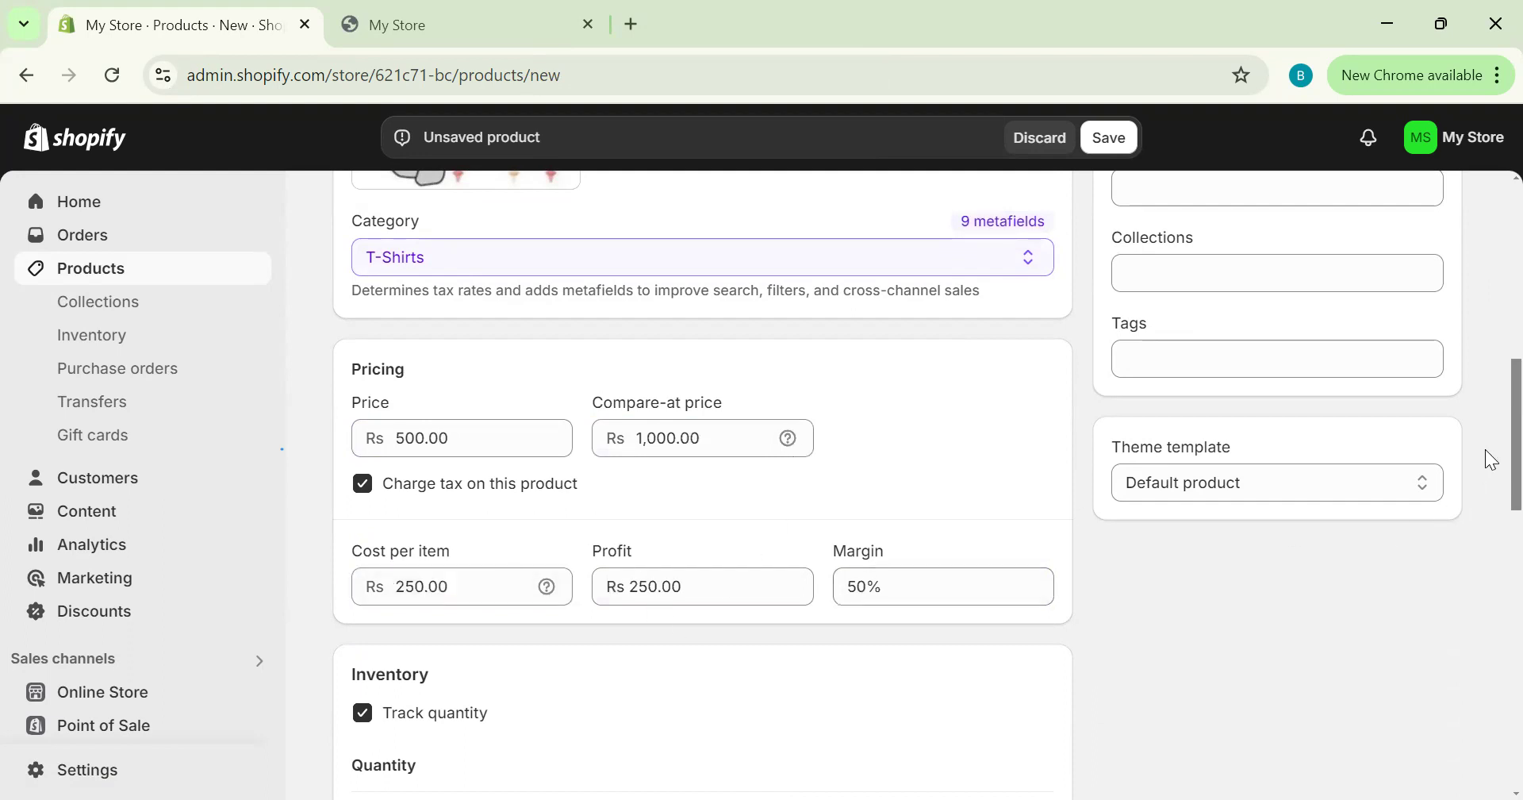
- Examine the quantity tracking and shipping weight options, leaving Track quantity enabled
scroll(1491, 446, down, 5)
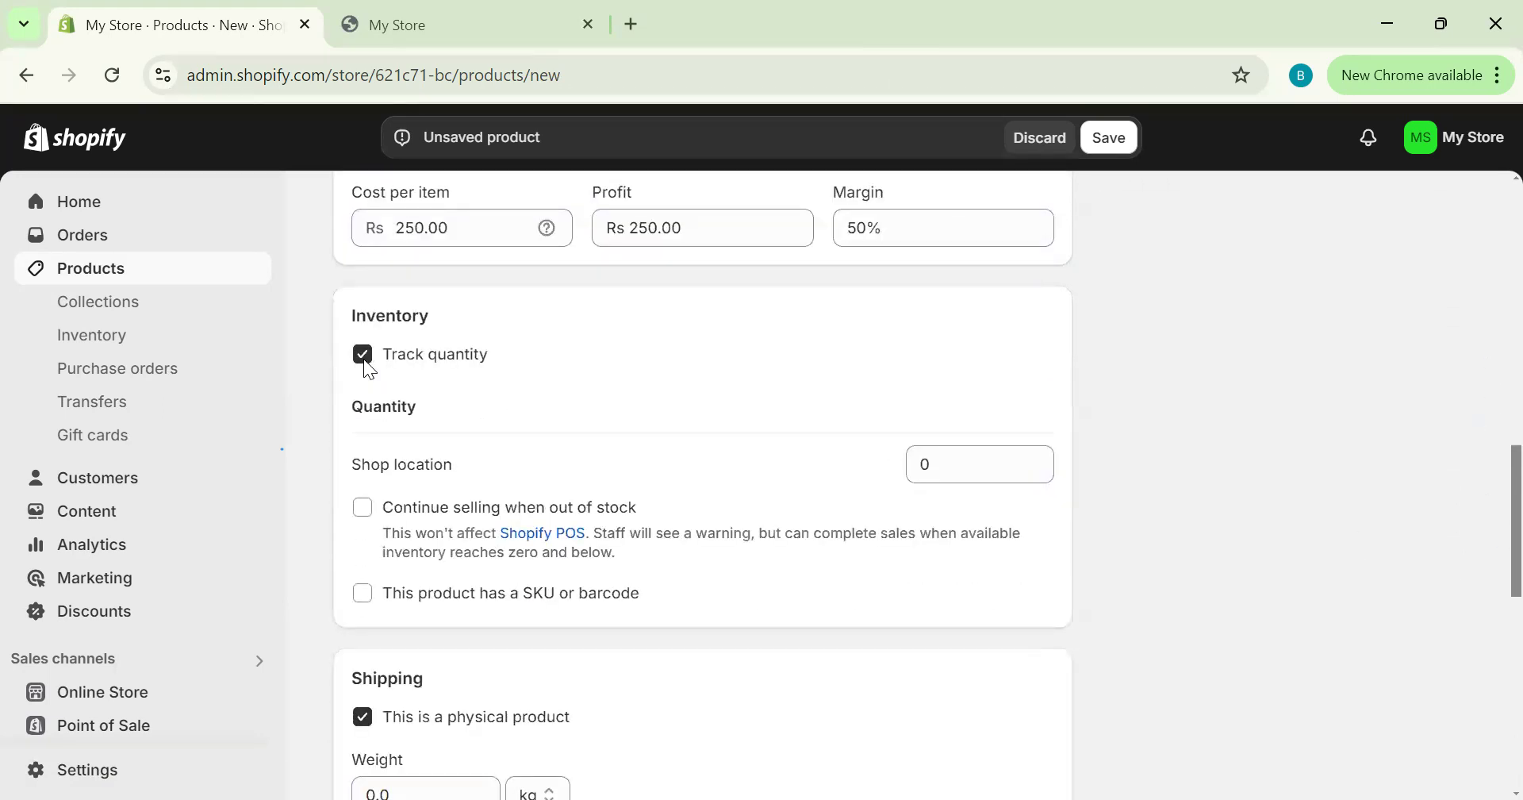
click(363, 358)
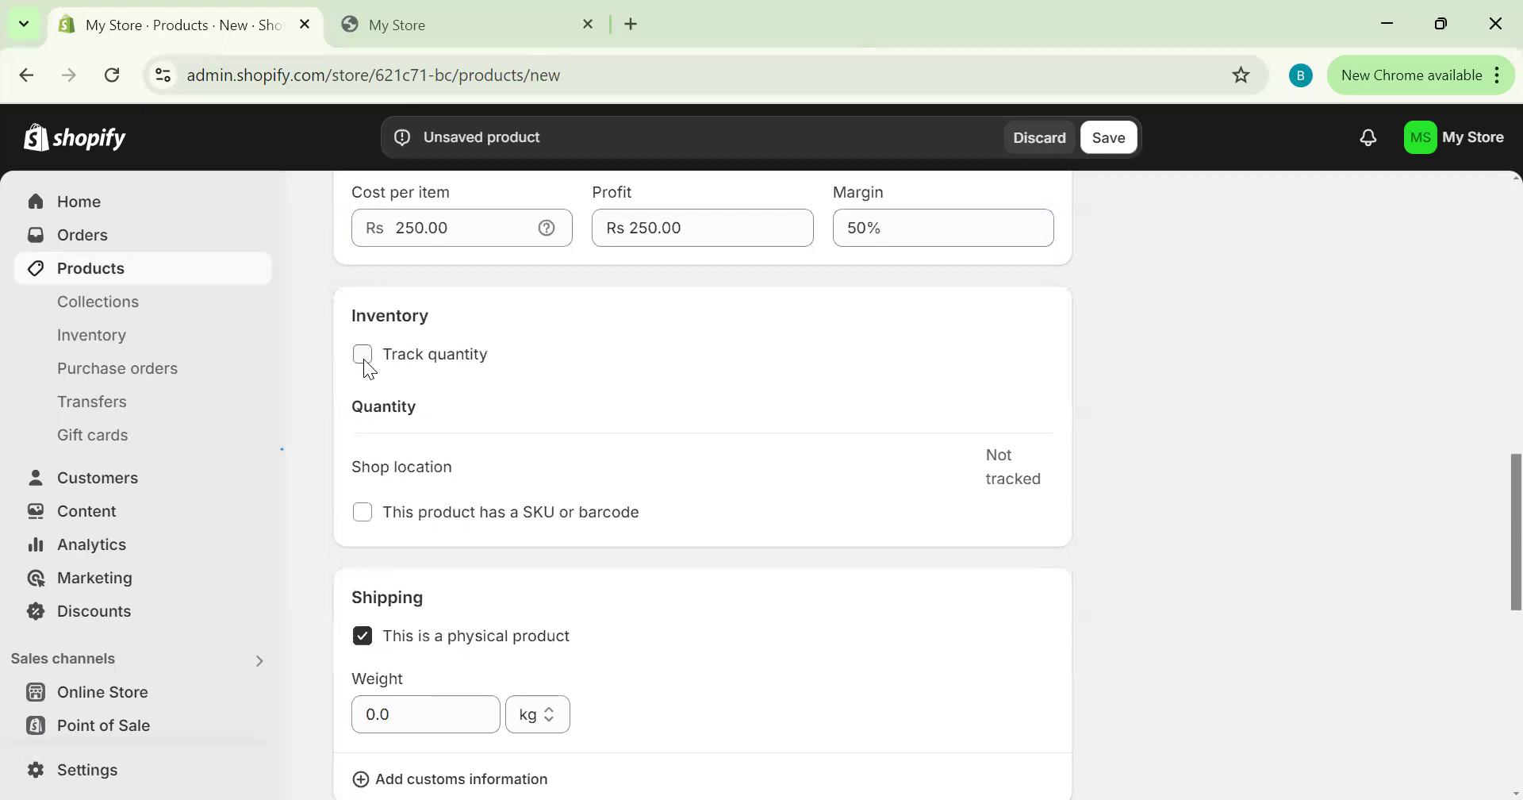
click(364, 358)
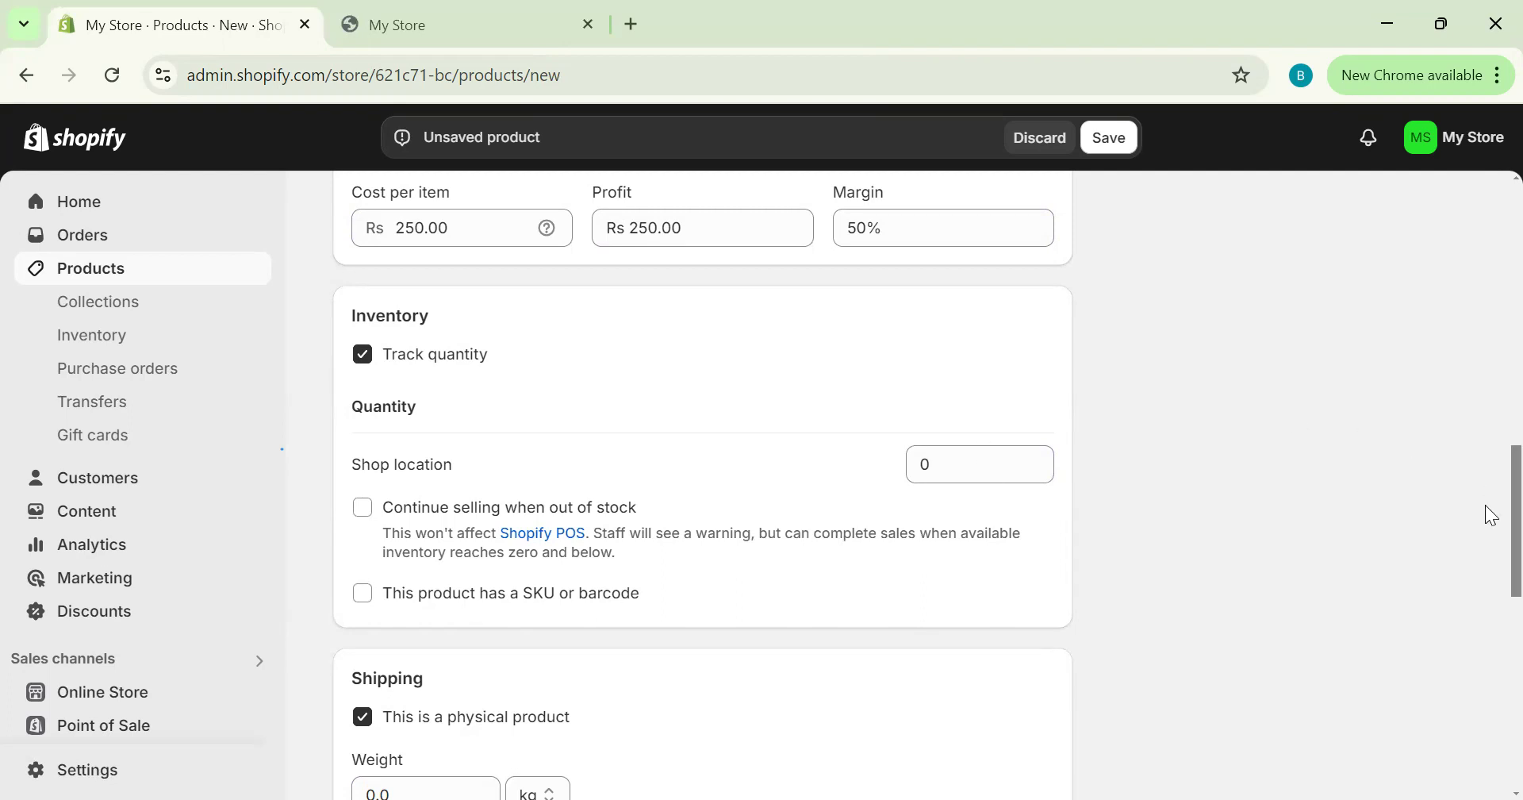
scroll(1486, 516, down, 2)
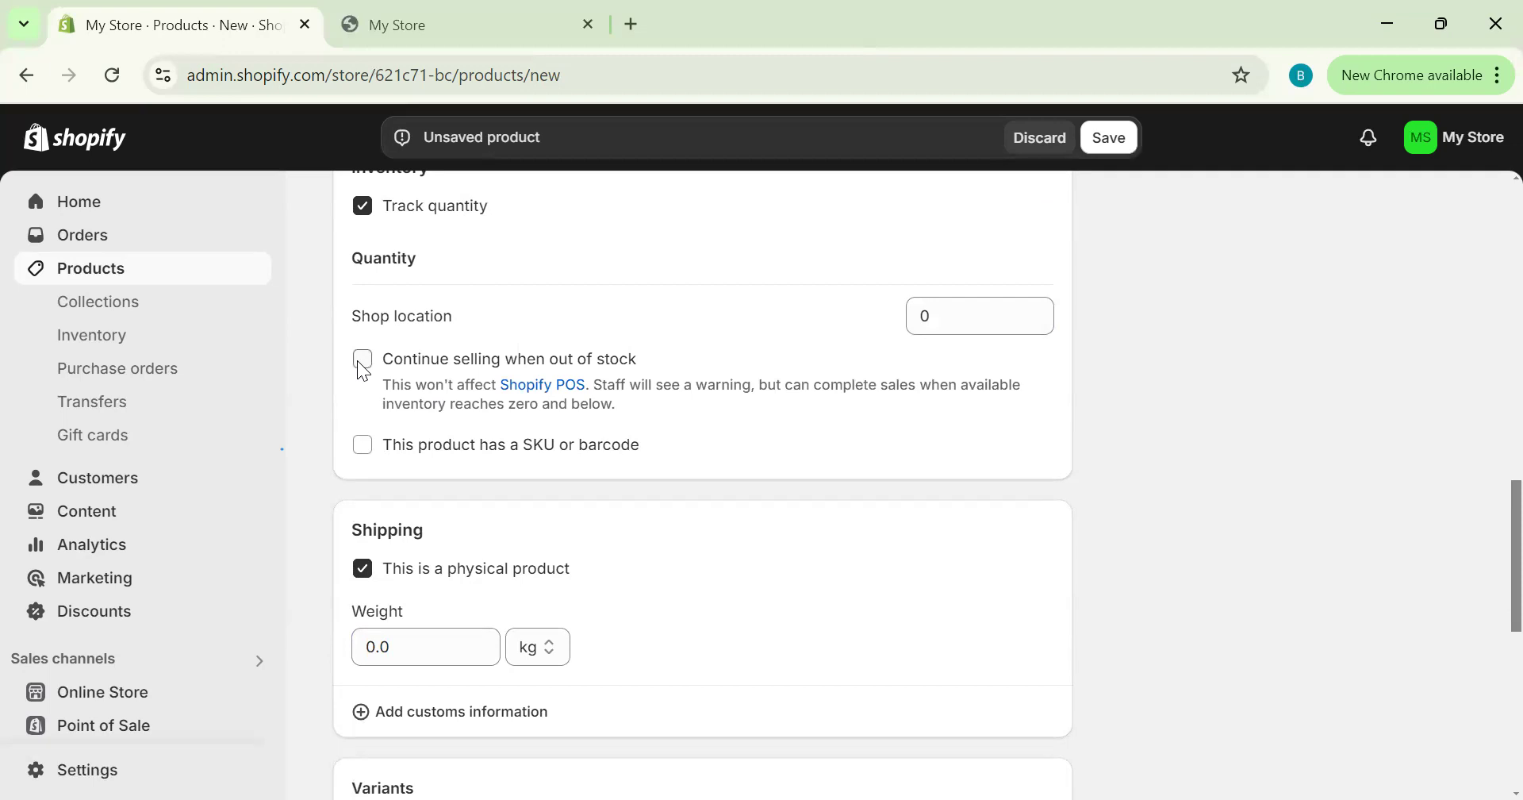
click(409, 635)
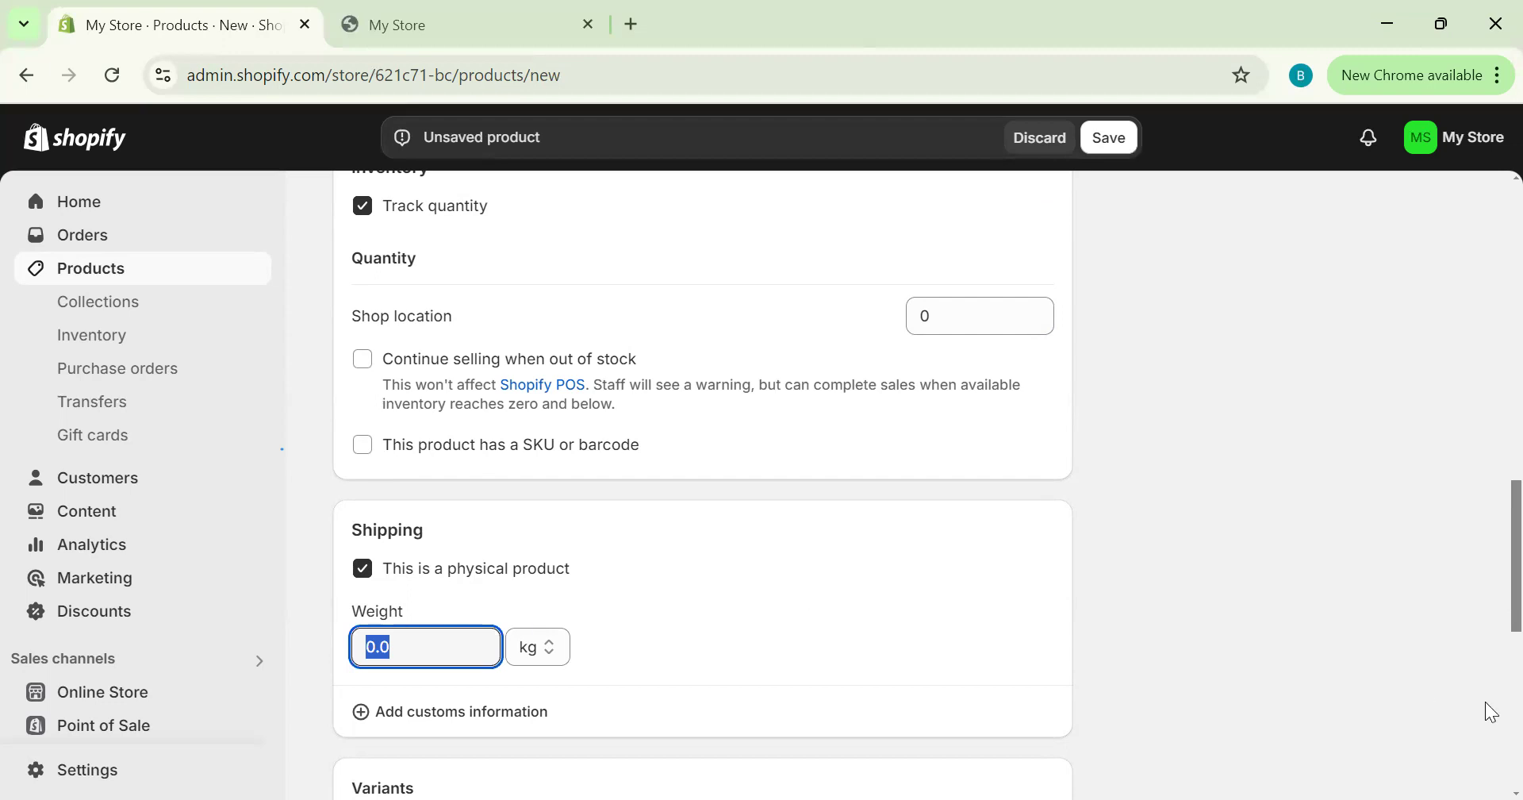
click(1486, 556)
- Add the Size field to the product's category metafields and look through its size entries
scroll(1487, 588, down, 5)
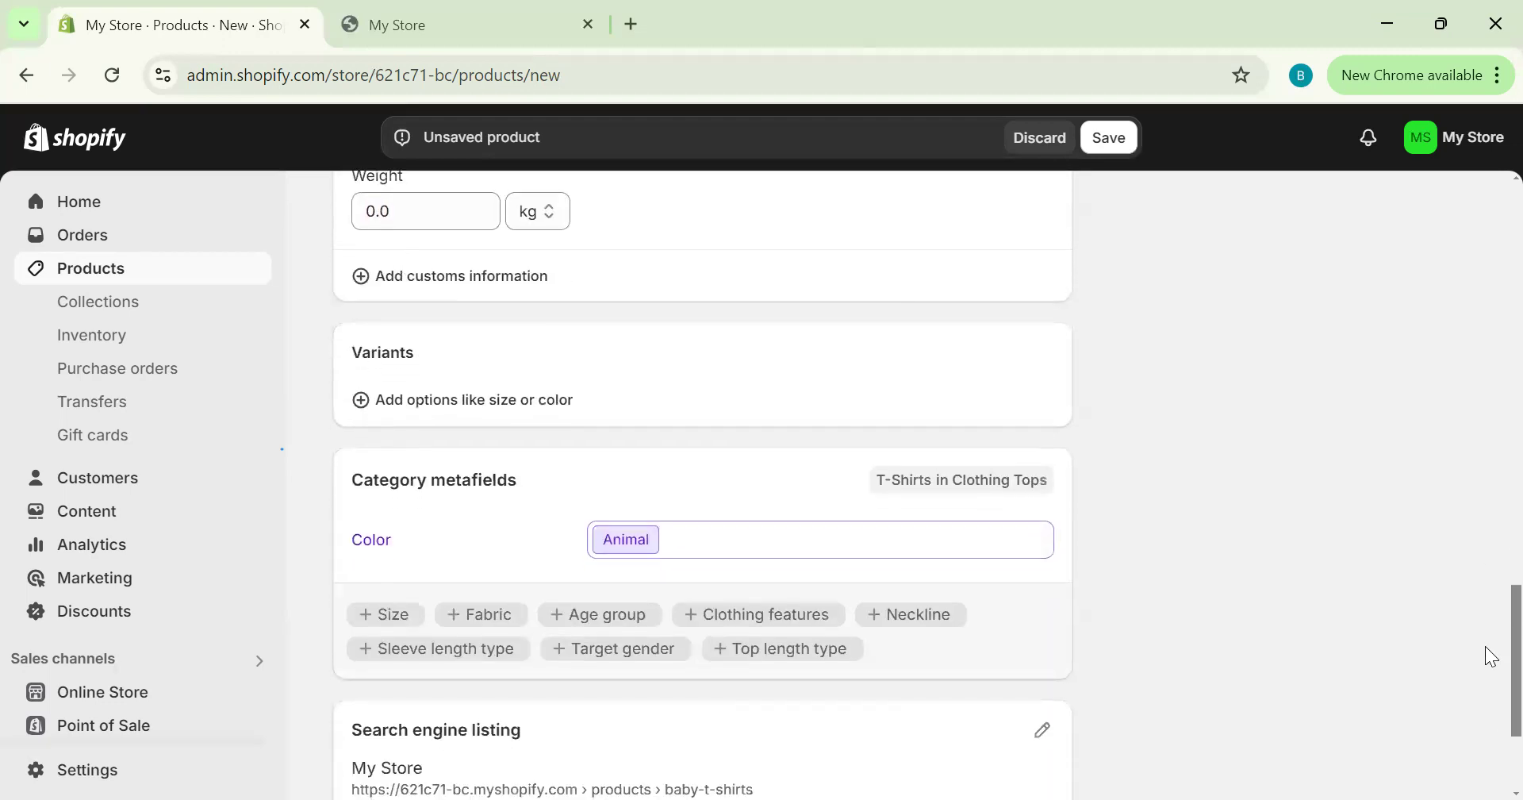
scroll(1486, 658, down, 2)
click(406, 470)
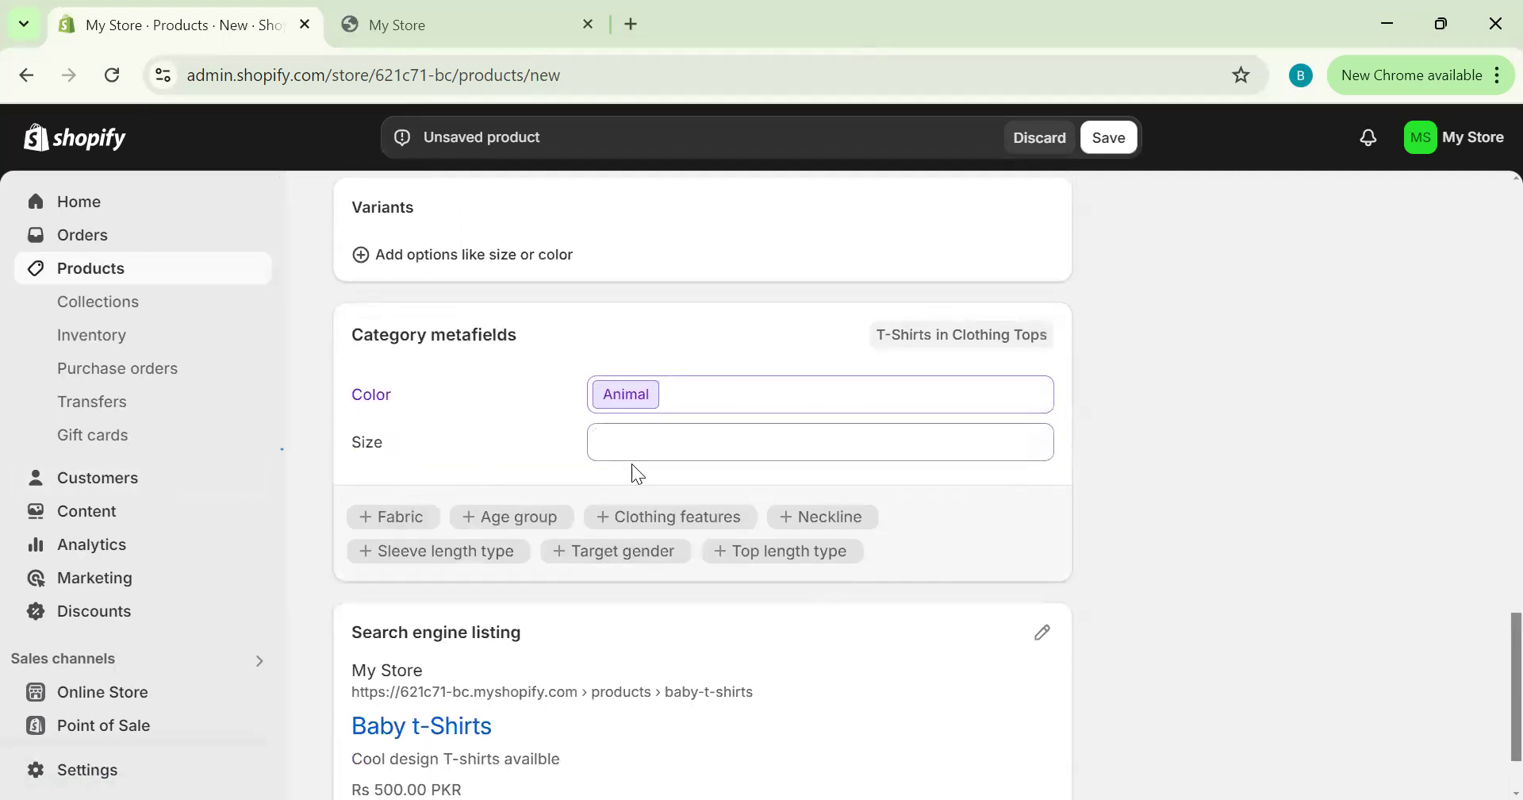
click(643, 443)
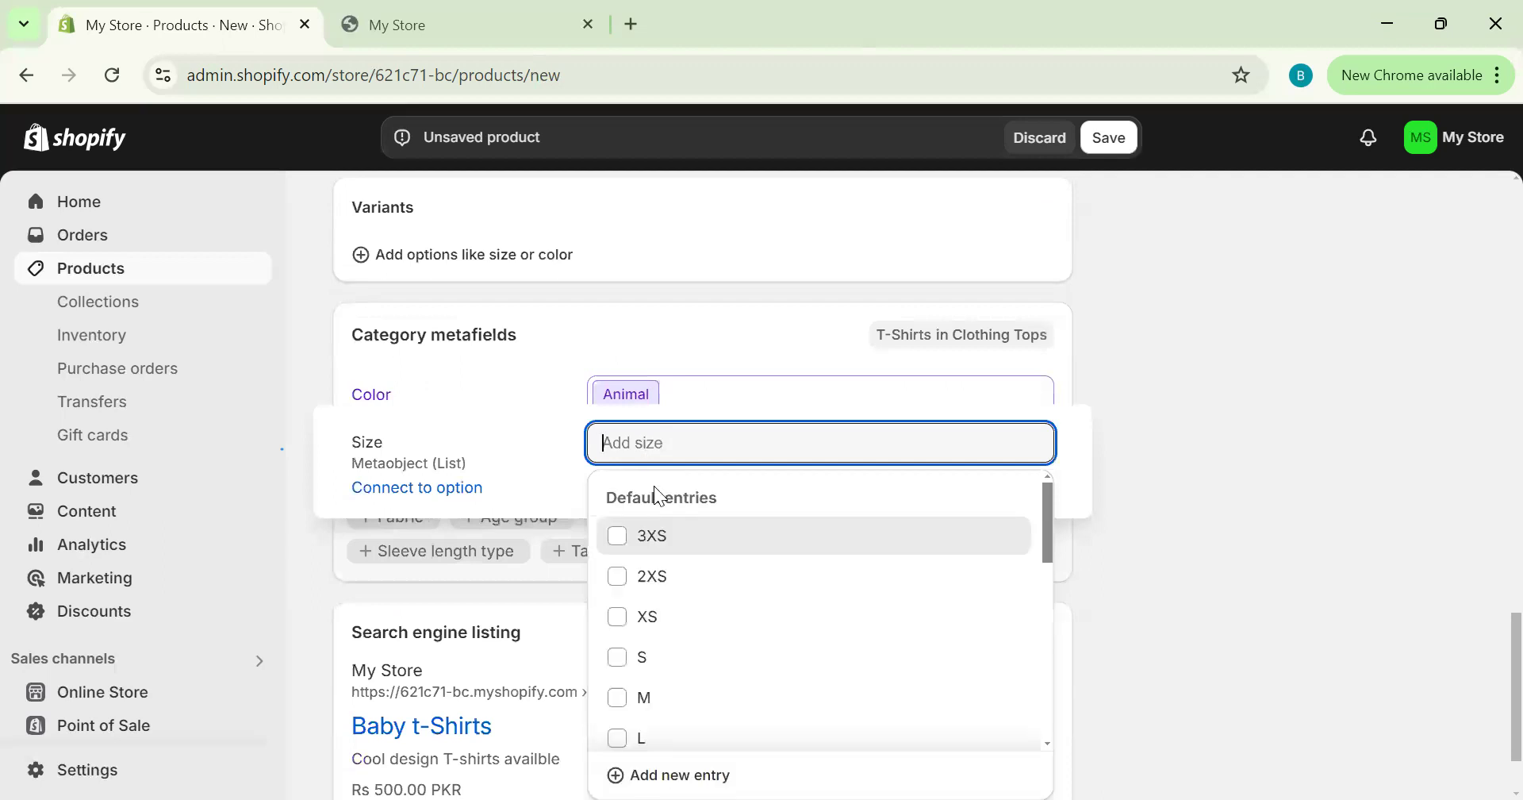
click(675, 666)
click(1040, 466)
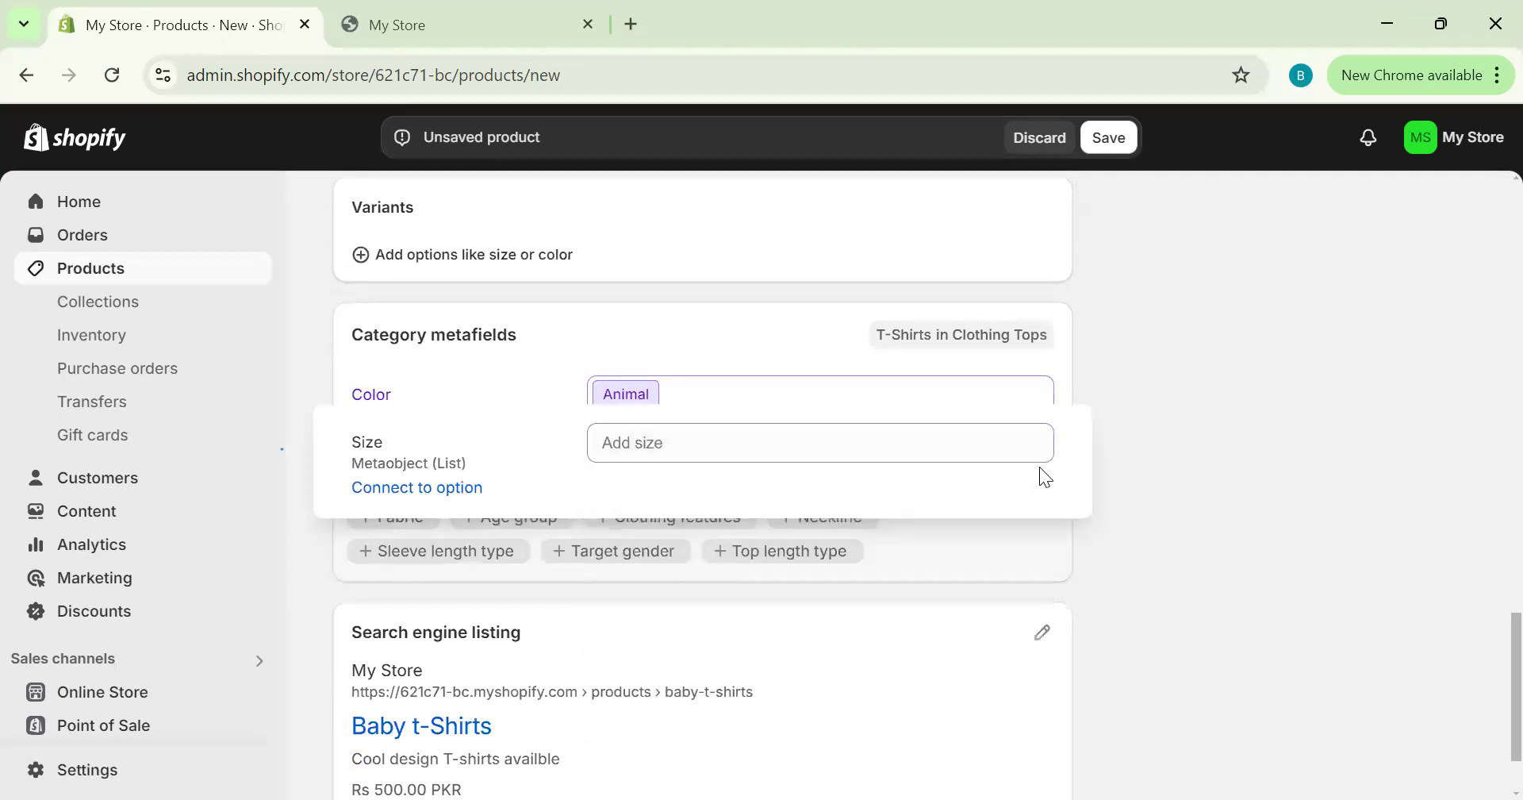
- Review the page title and meta description of the search engine listing, and save the product
scroll(1485, 643, down, 2)
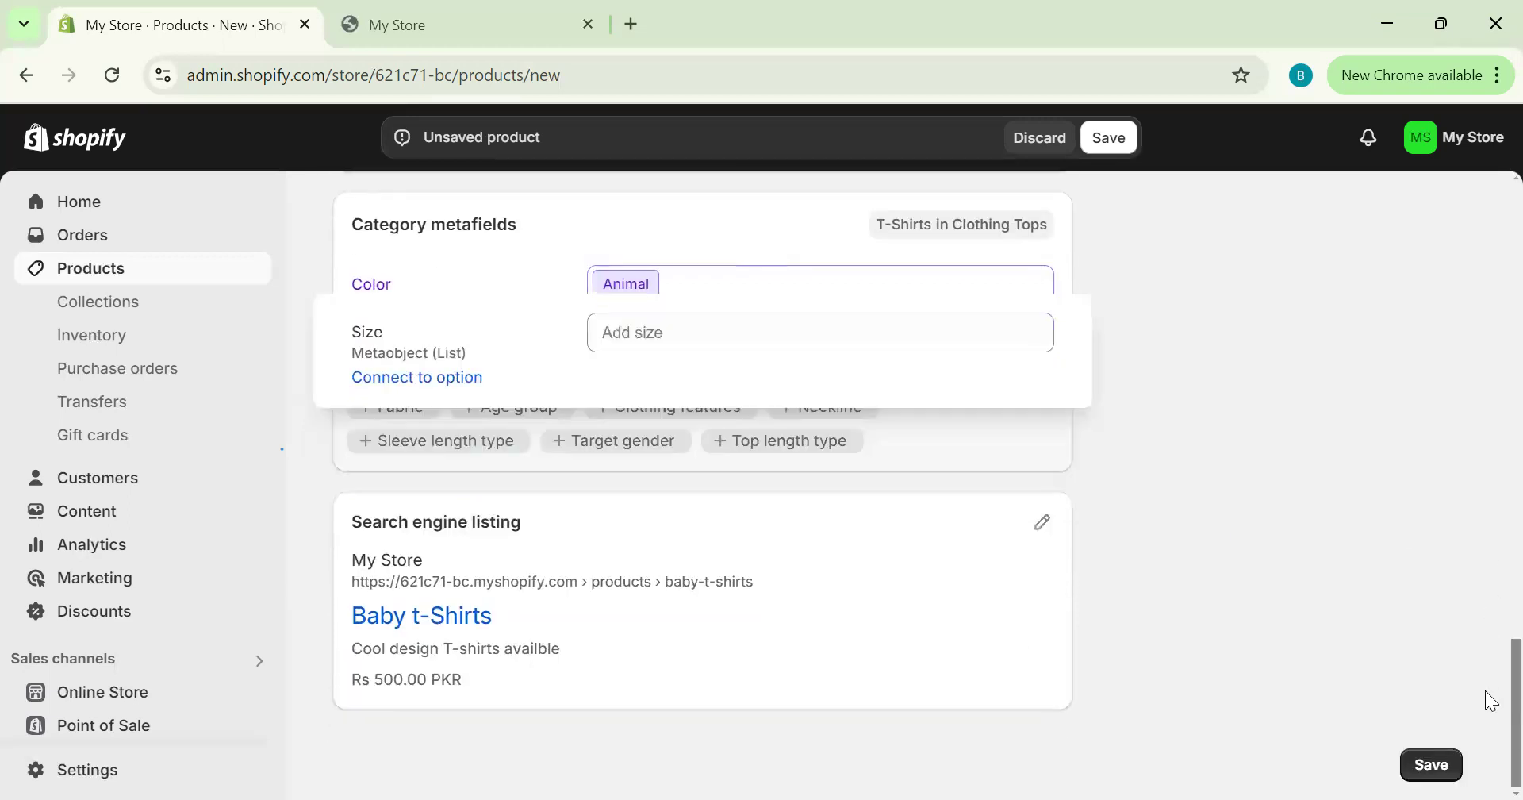
click(1042, 525)
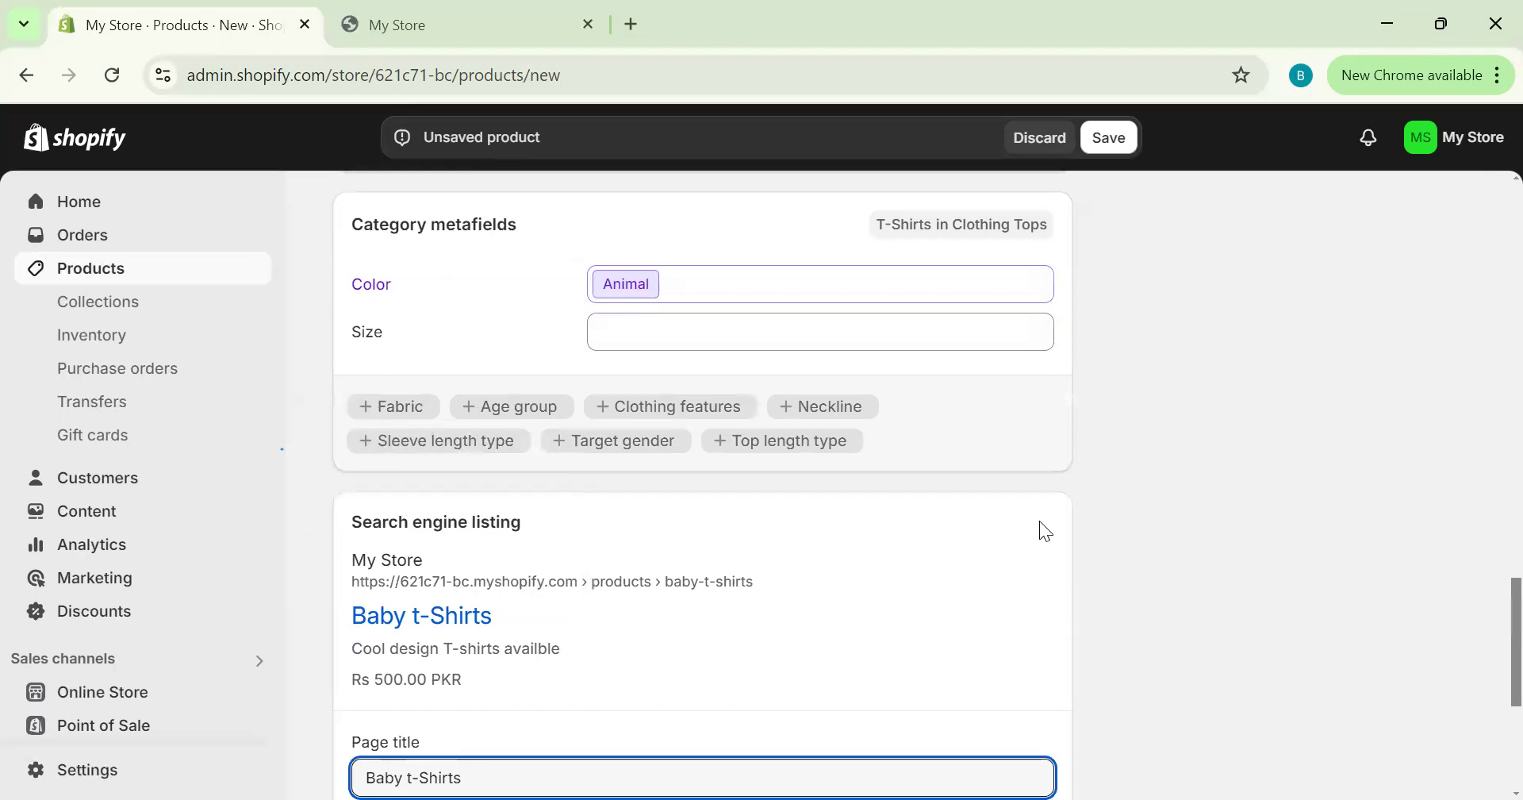
scroll(1485, 635, down, 2)
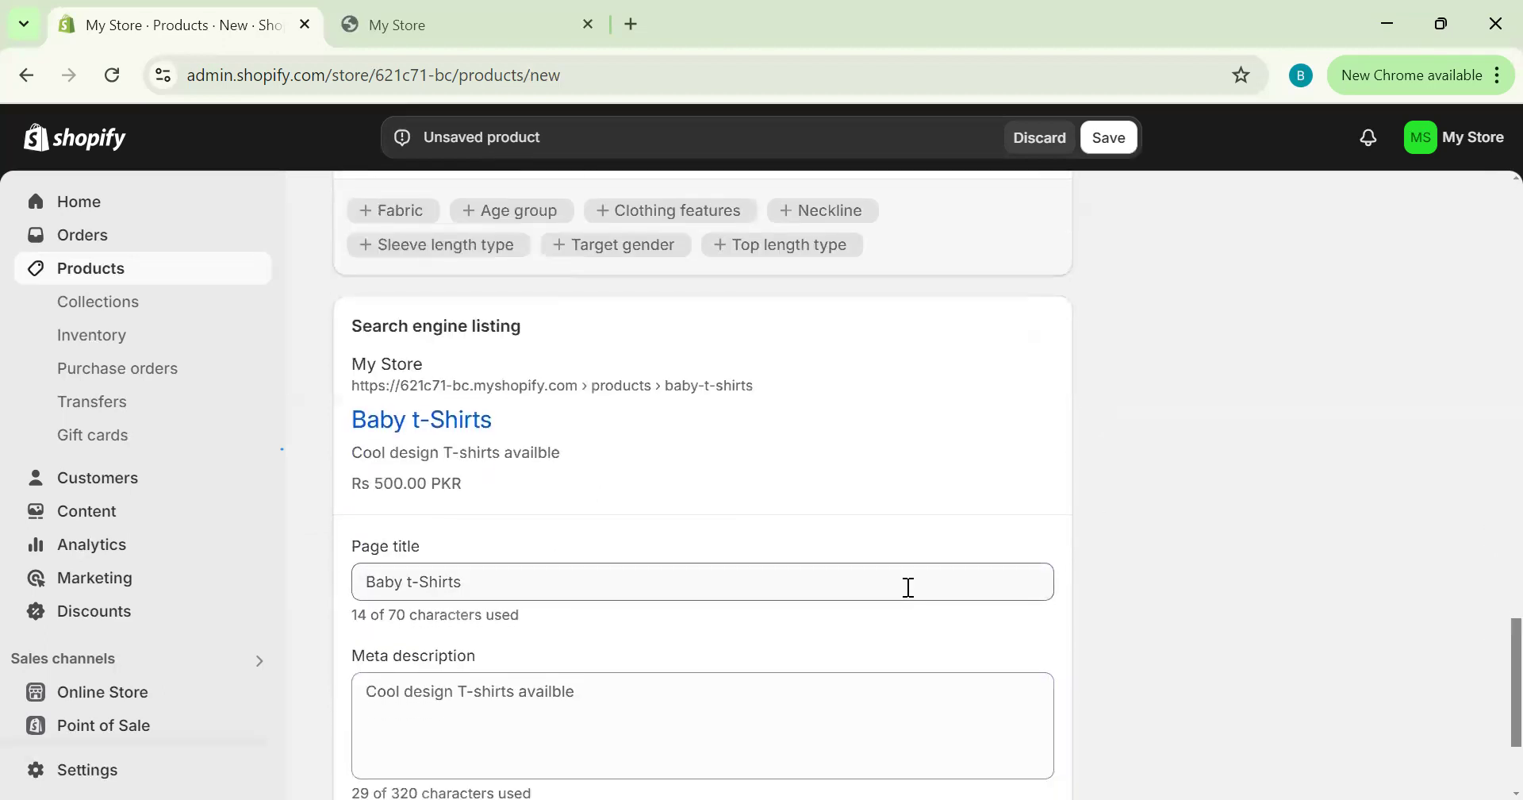
scroll(1487, 642, down, 1)
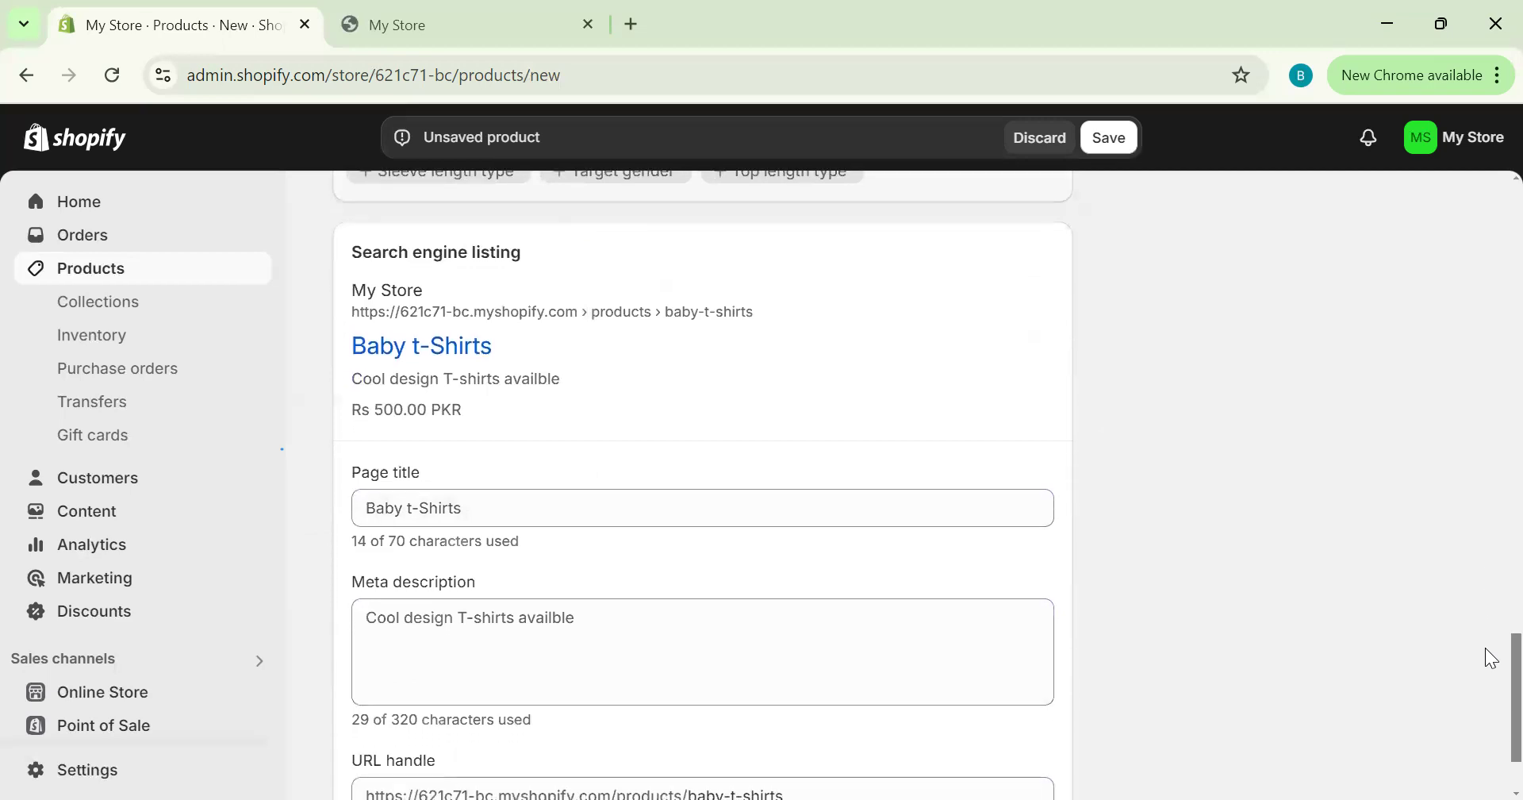
click(560, 500)
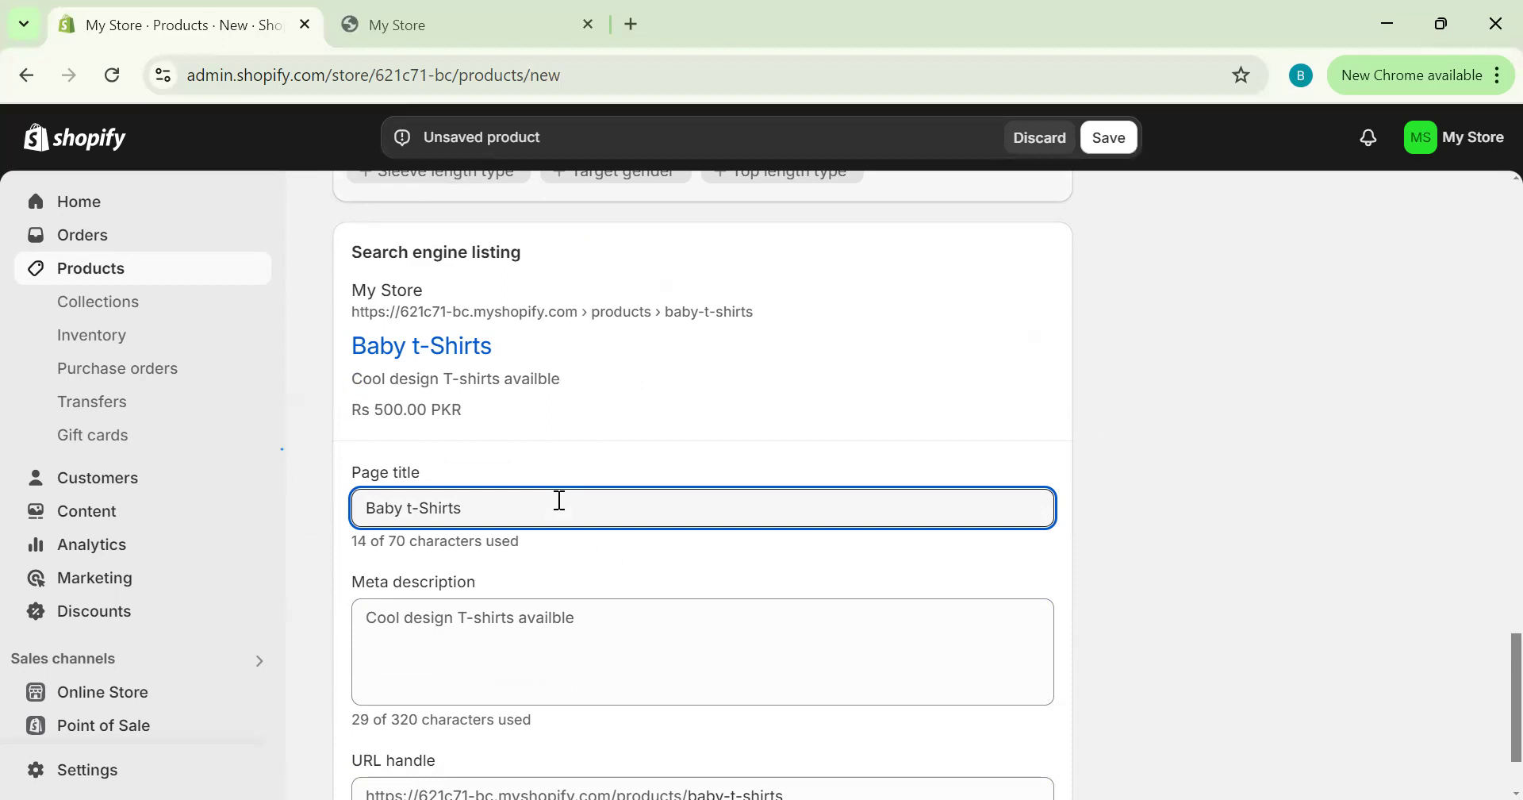
click(506, 617)
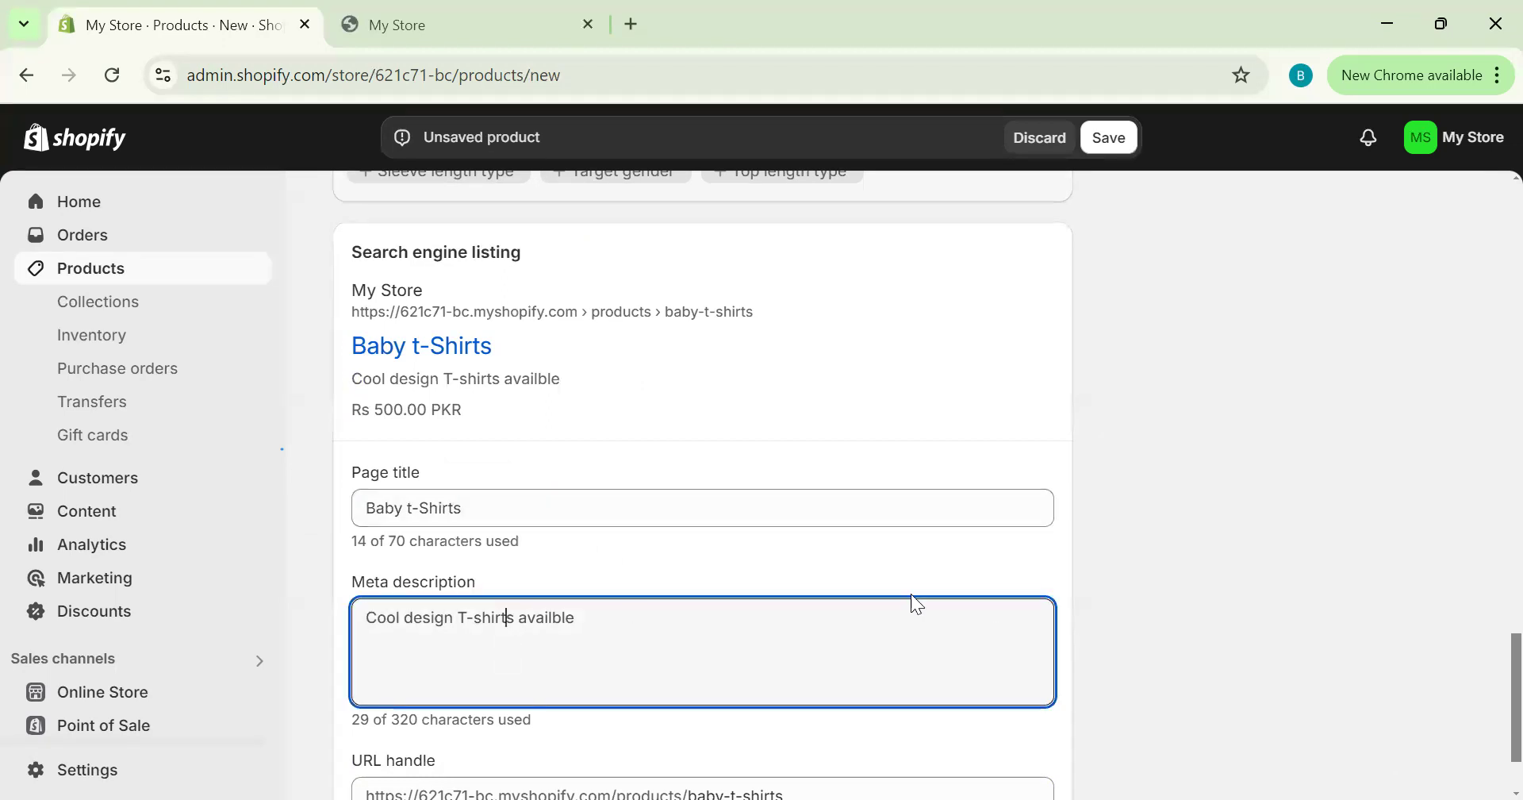
click(1098, 144)
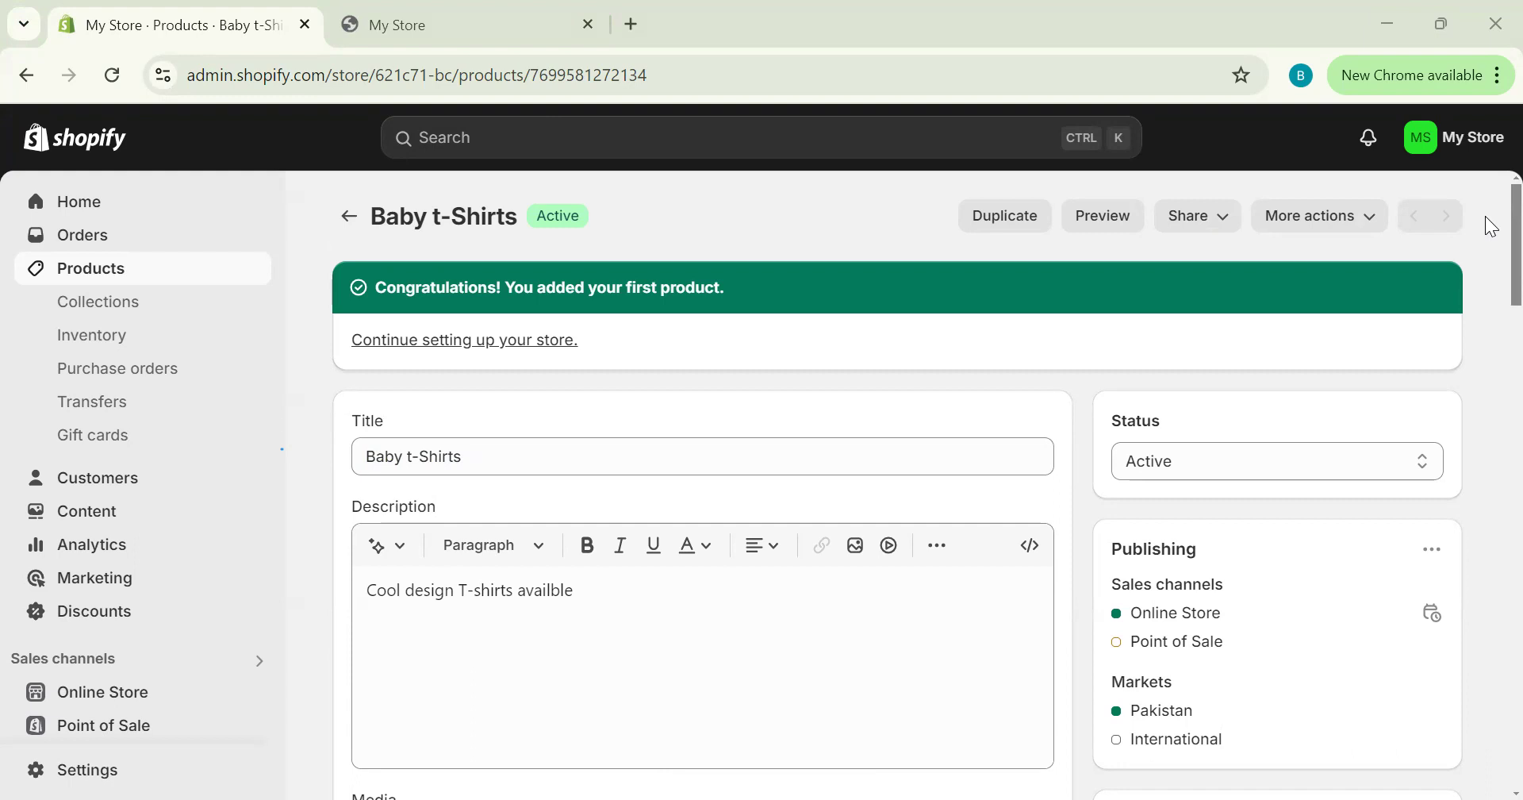
- Check the saved product's details and its status options, keeping the status Active
scroll(1486, 232, down, 3)
scroll(1492, 262, down, 1)
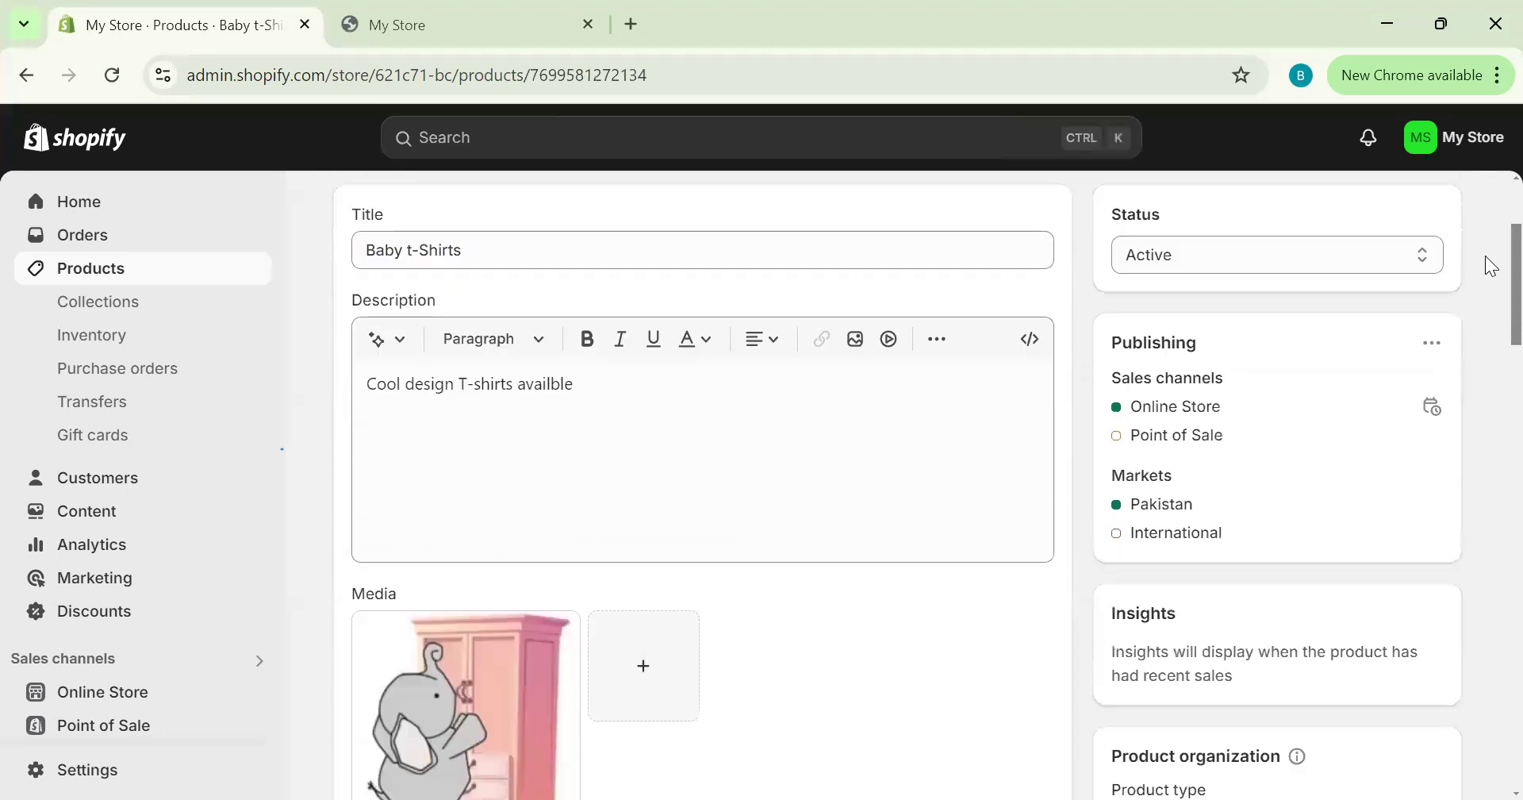
click(1378, 264)
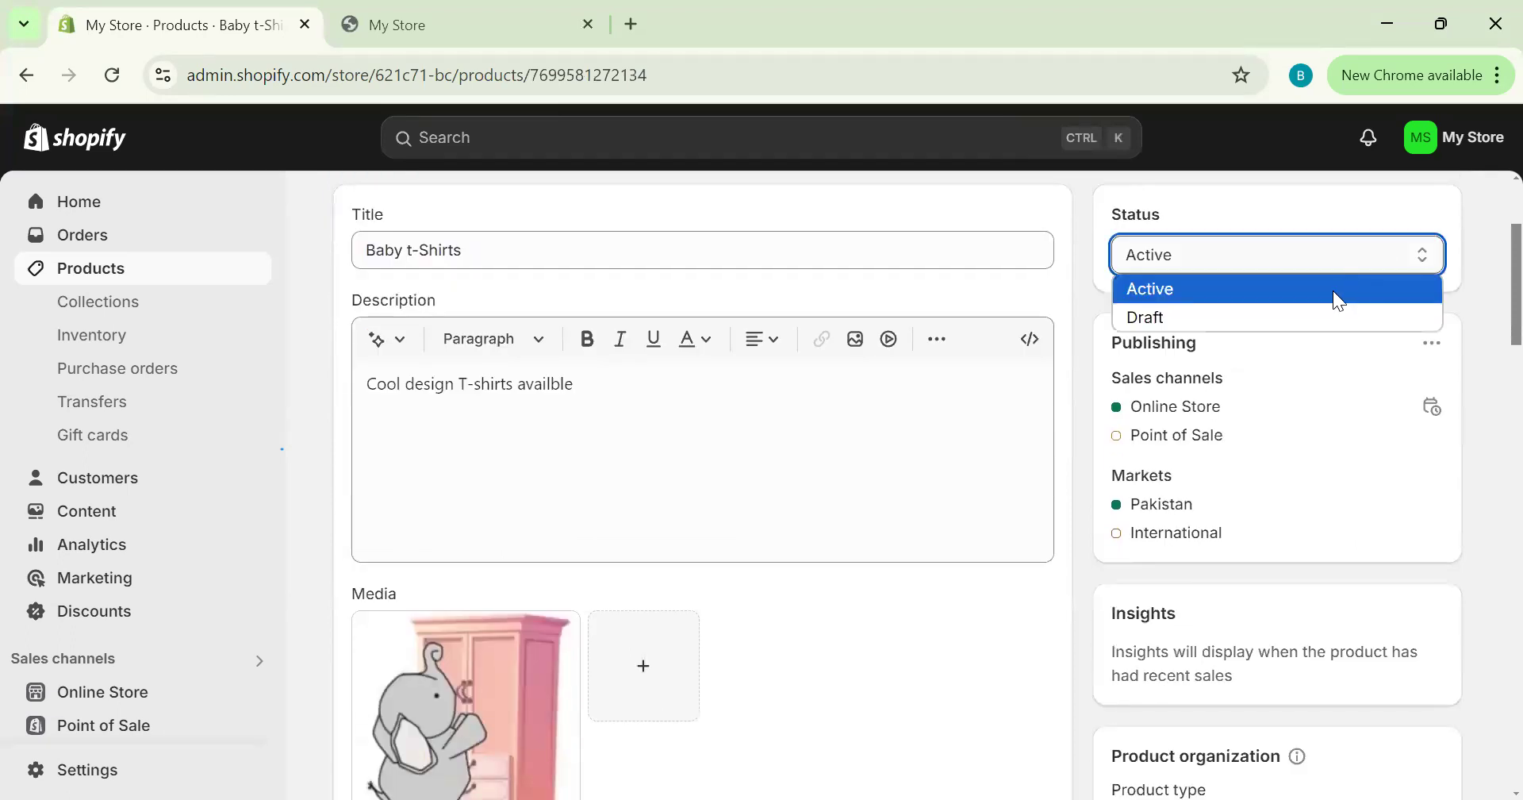
click(1338, 296)
- Set the product type to "baby clothing" in the product organization details
scroll(1486, 349, down, 4)
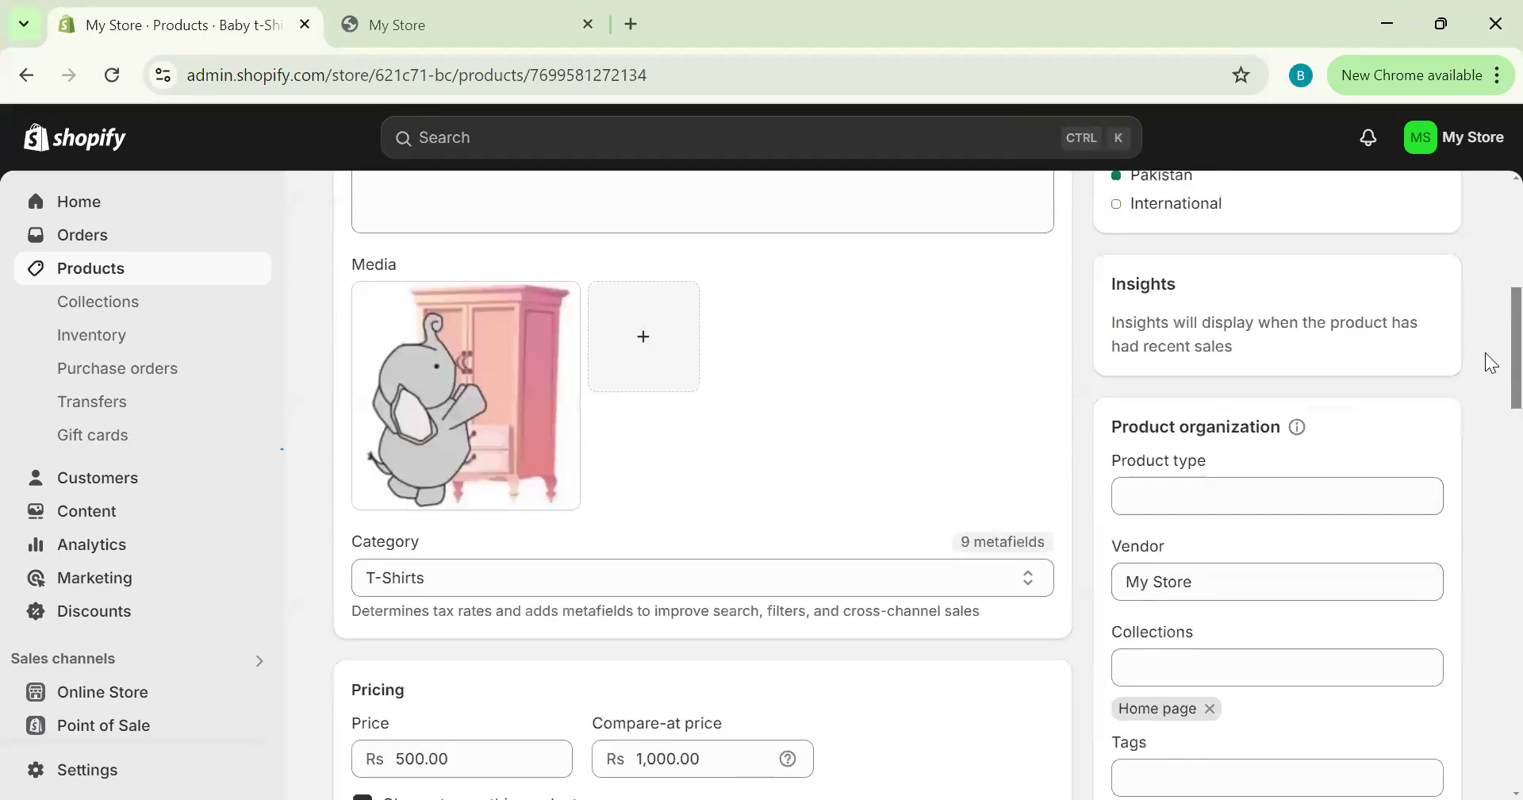
scroll(1485, 352, down, 3)
click(1364, 288)
text(dj)
key(BackSpace)
key(BackSpace)
text(baby clothing)
- Replace the product's vendor with "baby racks"
click(1279, 359)
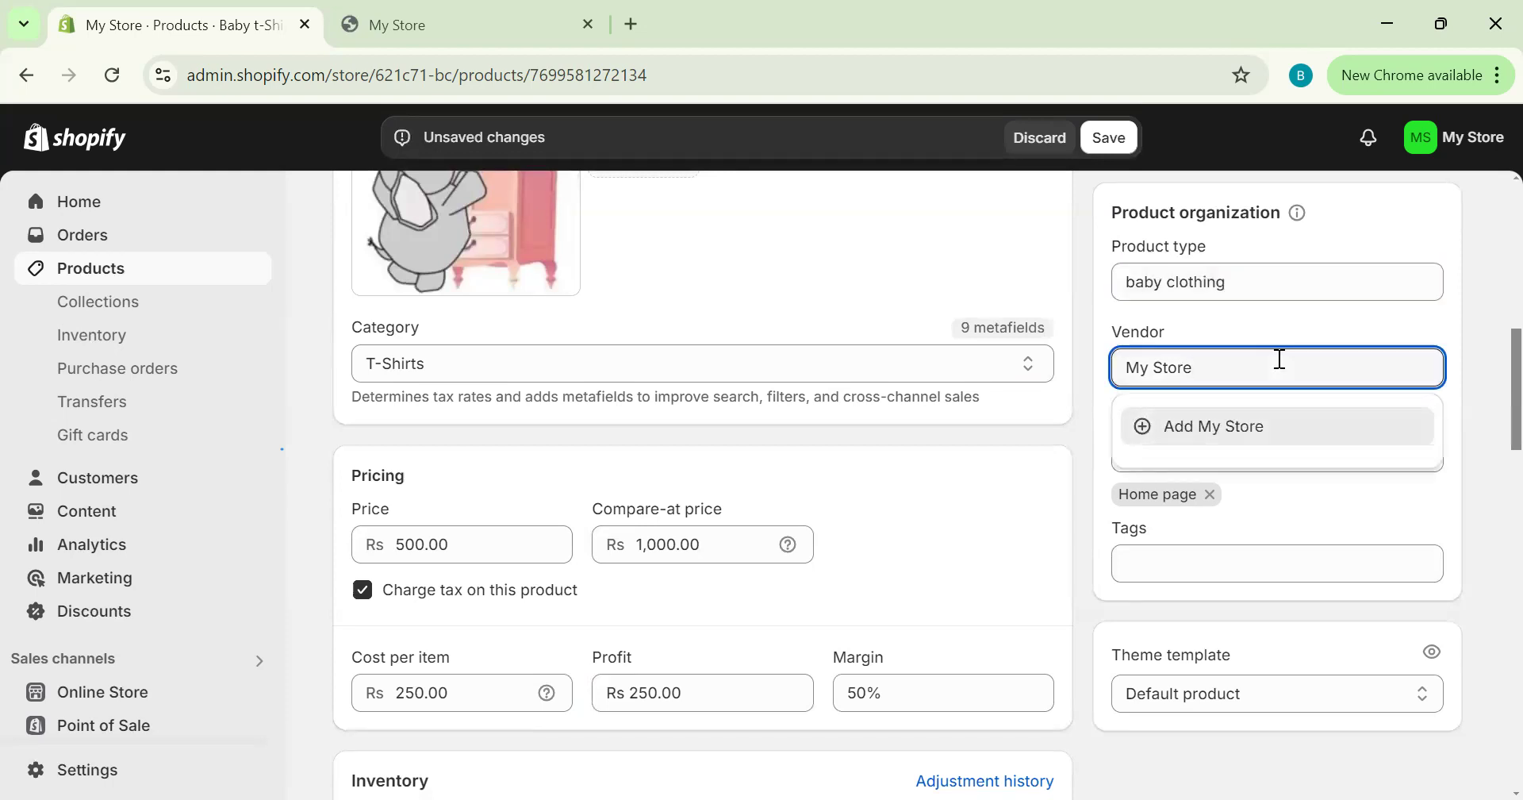
key(BackSpace)
key(BackSpace)
key(BackSpace)
key(BackSpace)
key(BackSpace)
key(BackSpace)
key(BackSpace)
key(BackSpace)
text(baby)
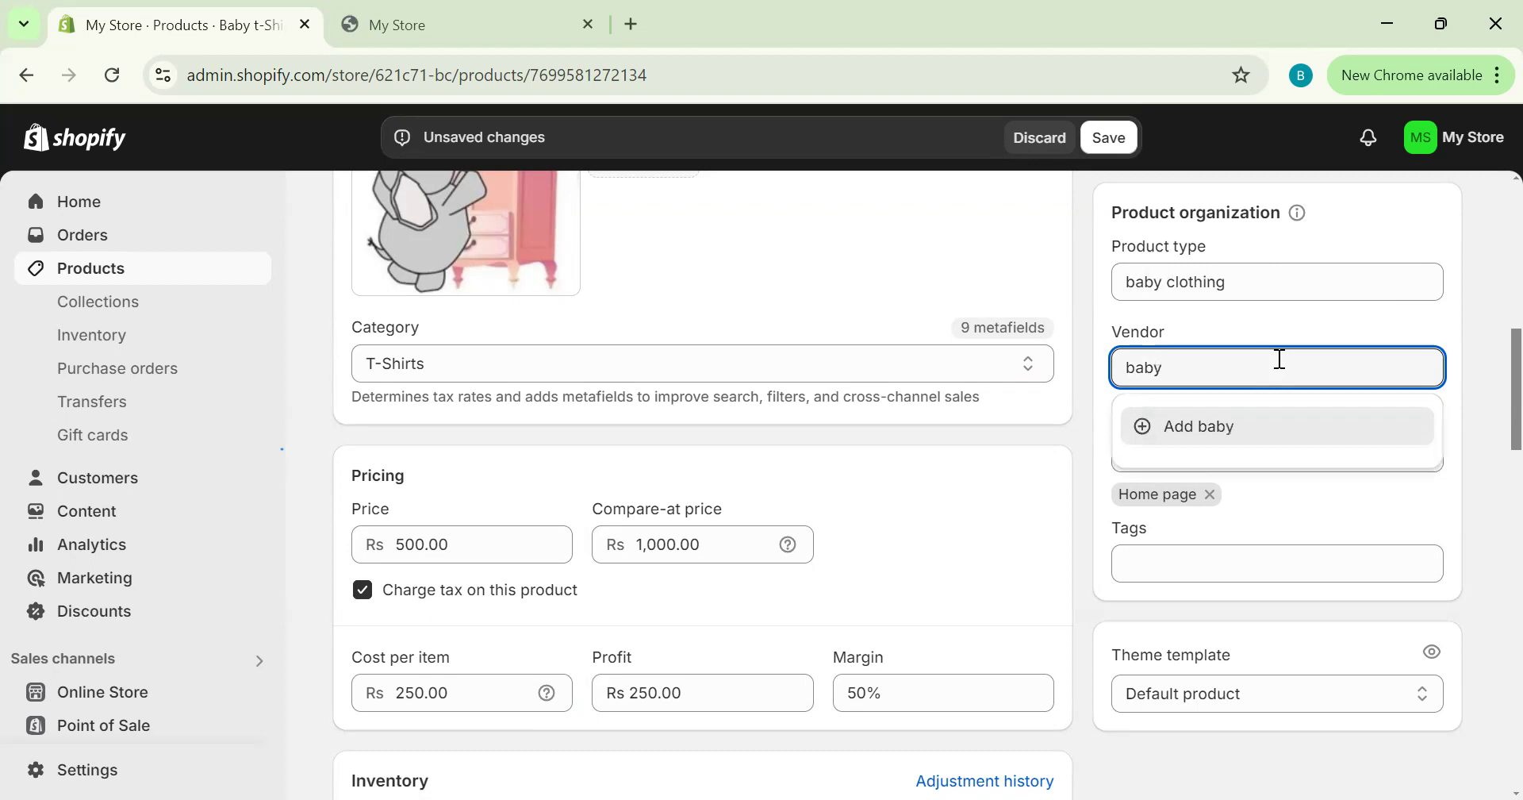
text( racks)
click(1465, 387)
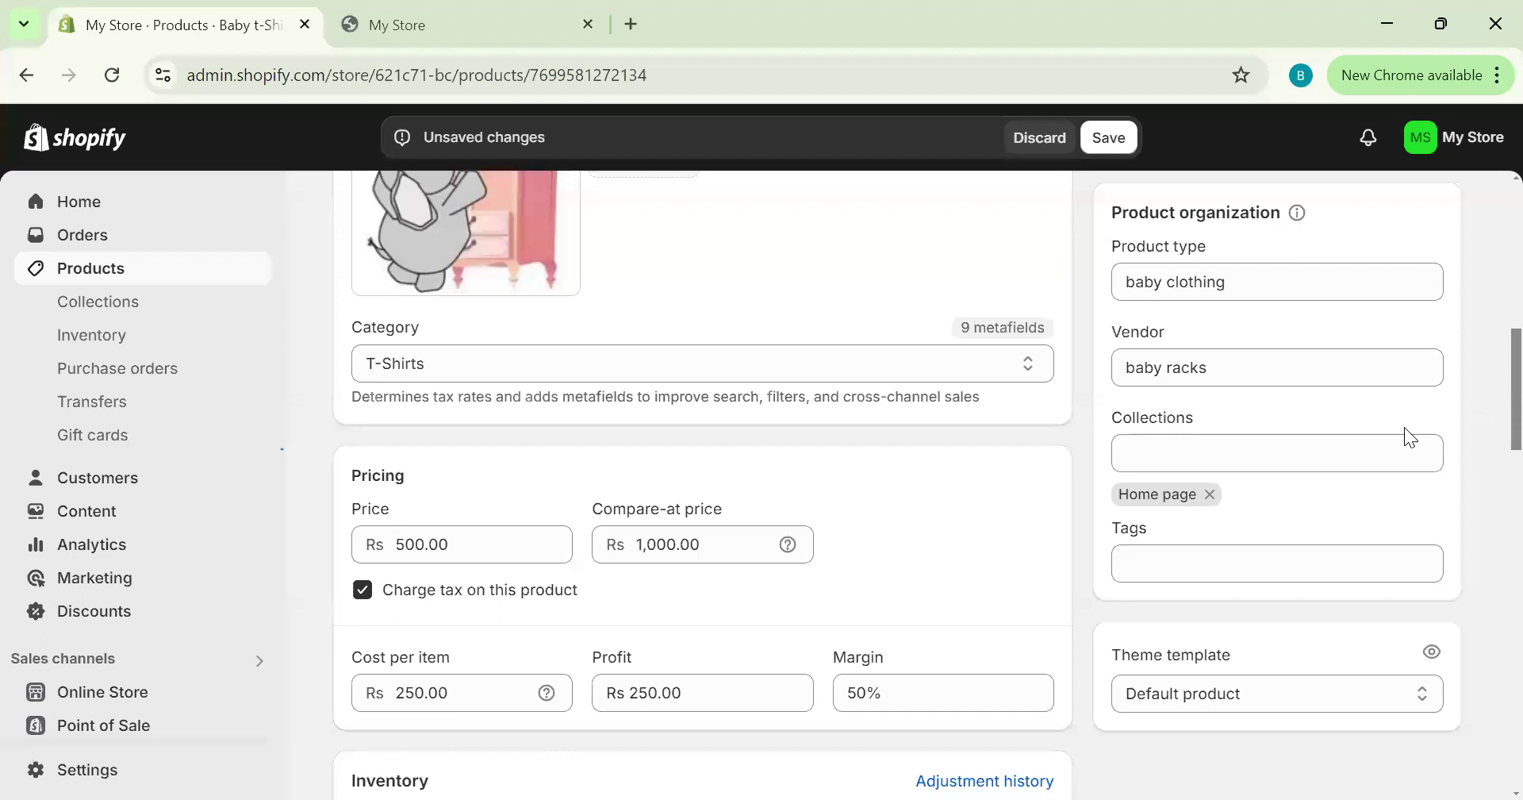
- Remove the product from the Home page collection and add it back
click(1353, 457)
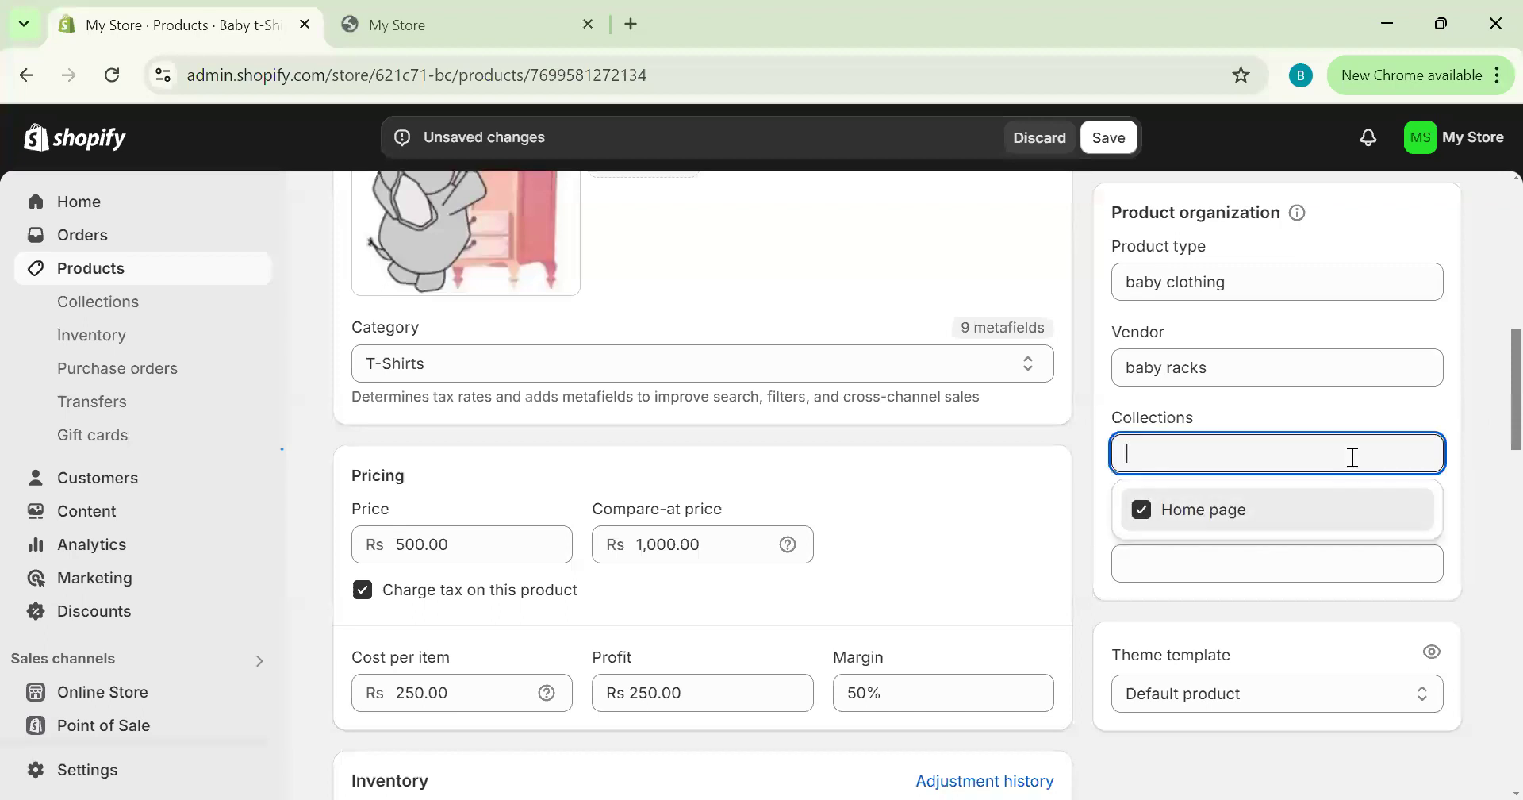
click(1317, 507)
click(1482, 412)
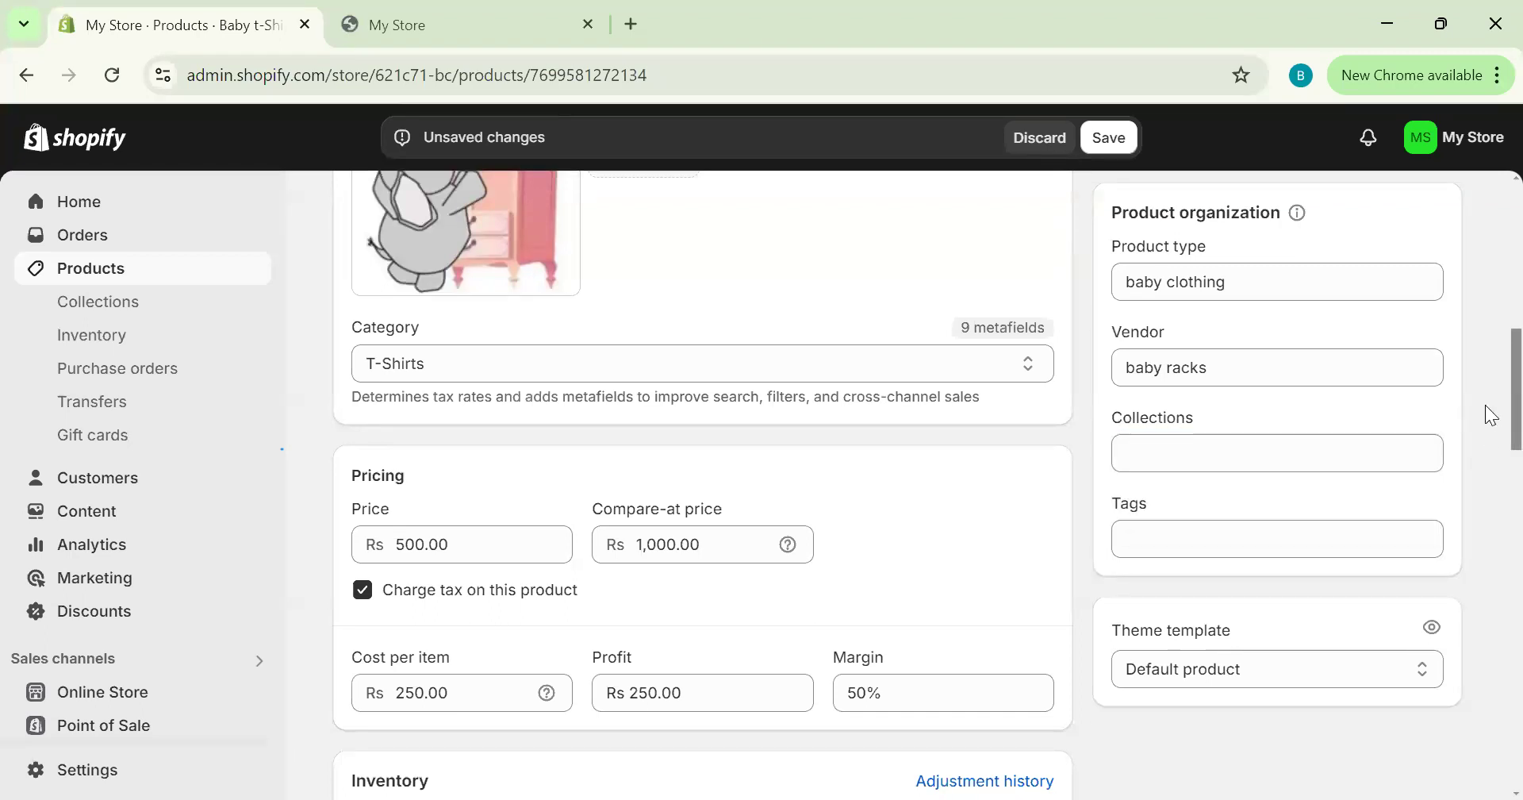
click(1303, 441)
click(1284, 509)
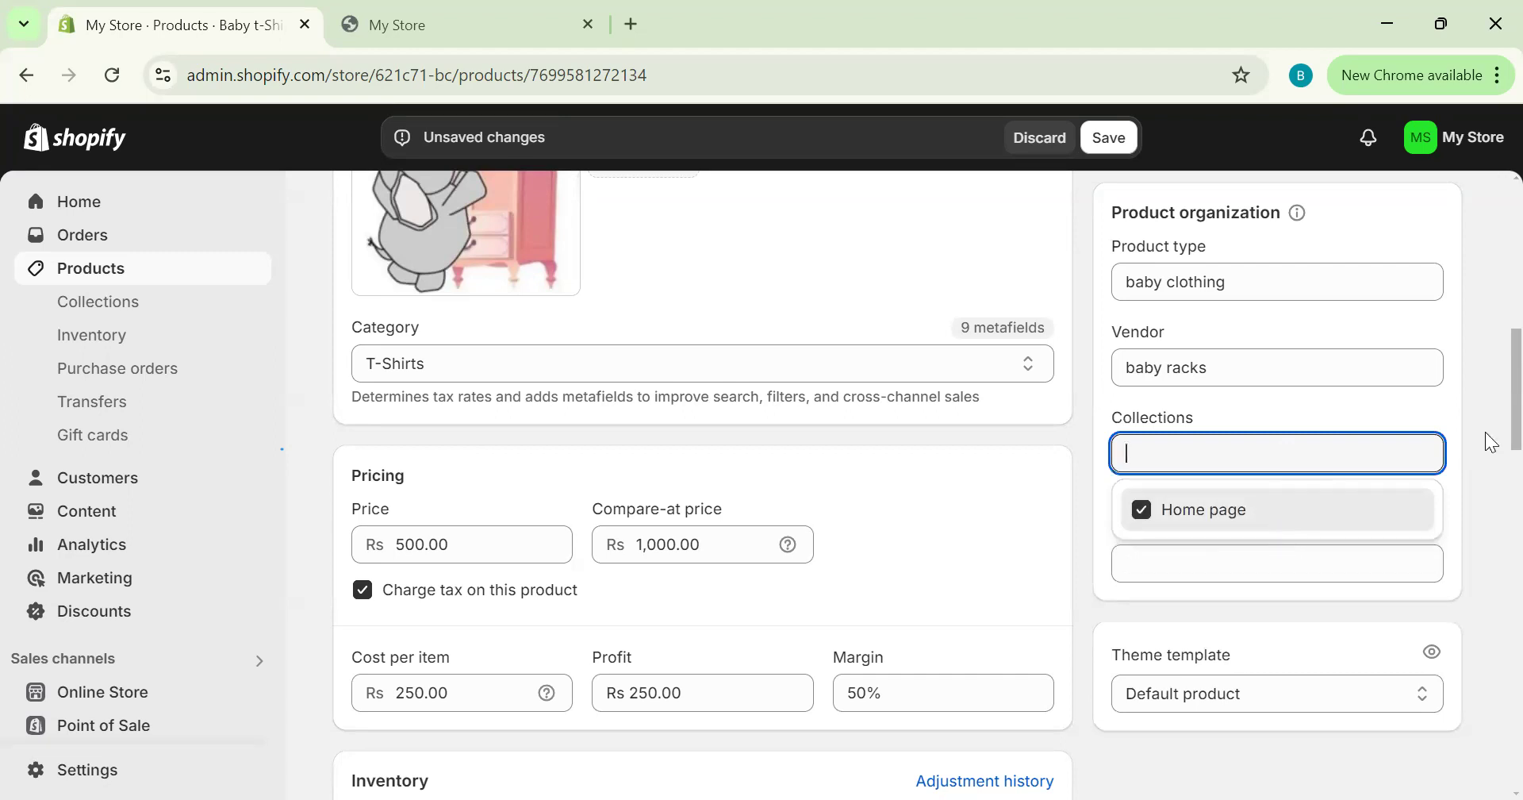
click(1460, 487)
- Add the tag "bts" to the product's organization details
scroll(1485, 444, down, 3)
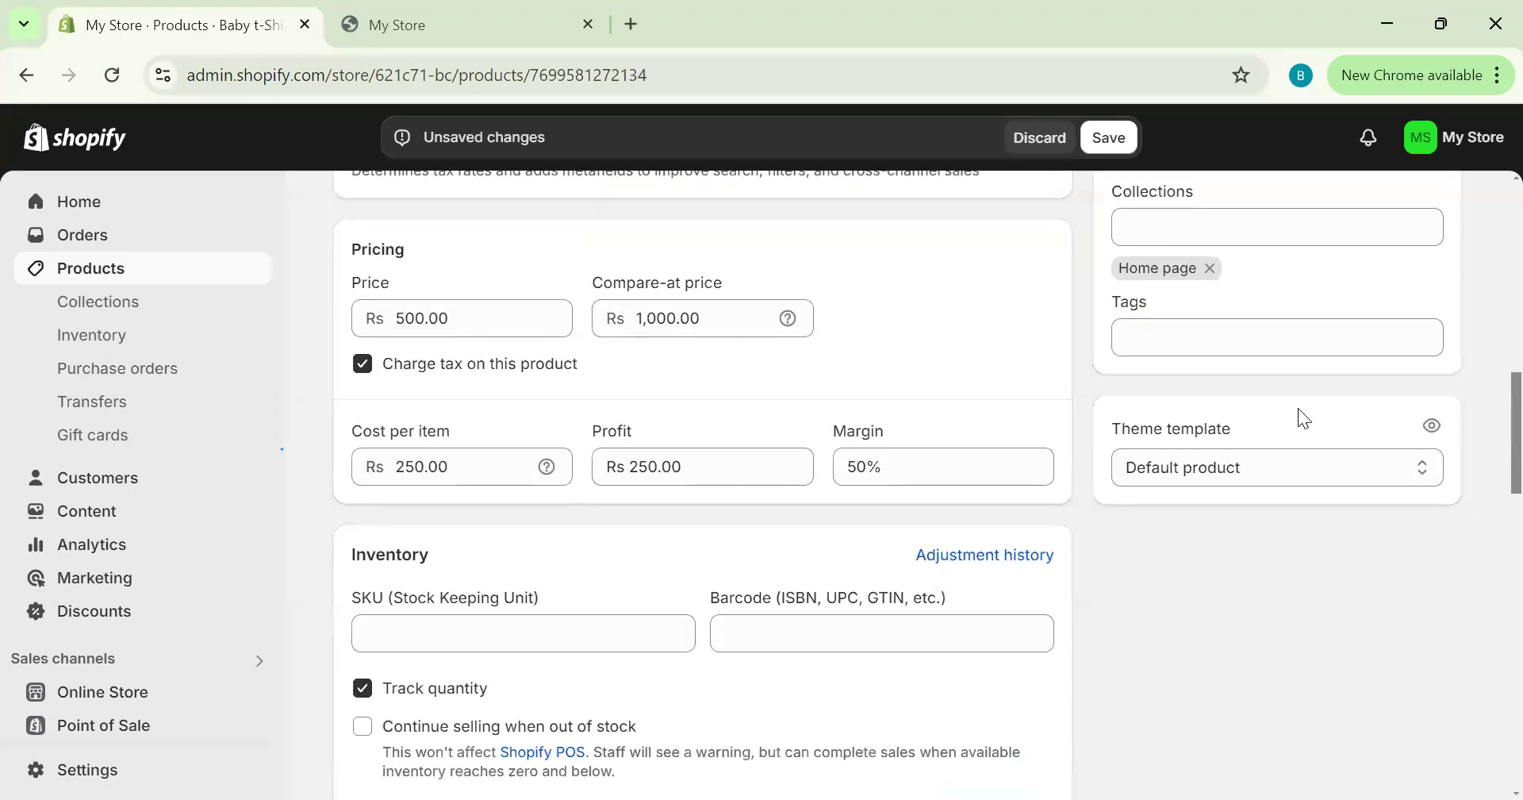
click(1294, 350)
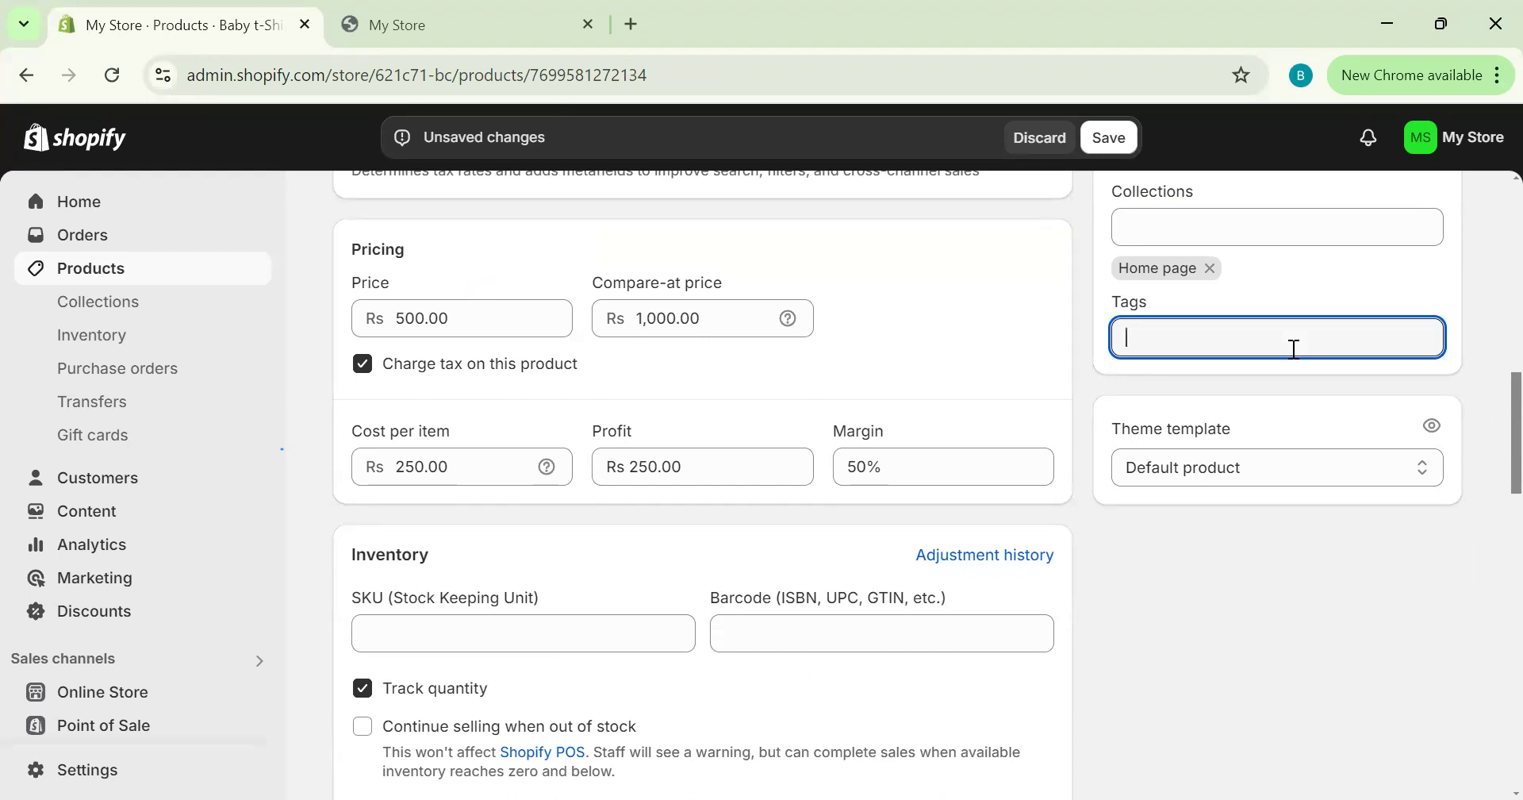
text(bts)
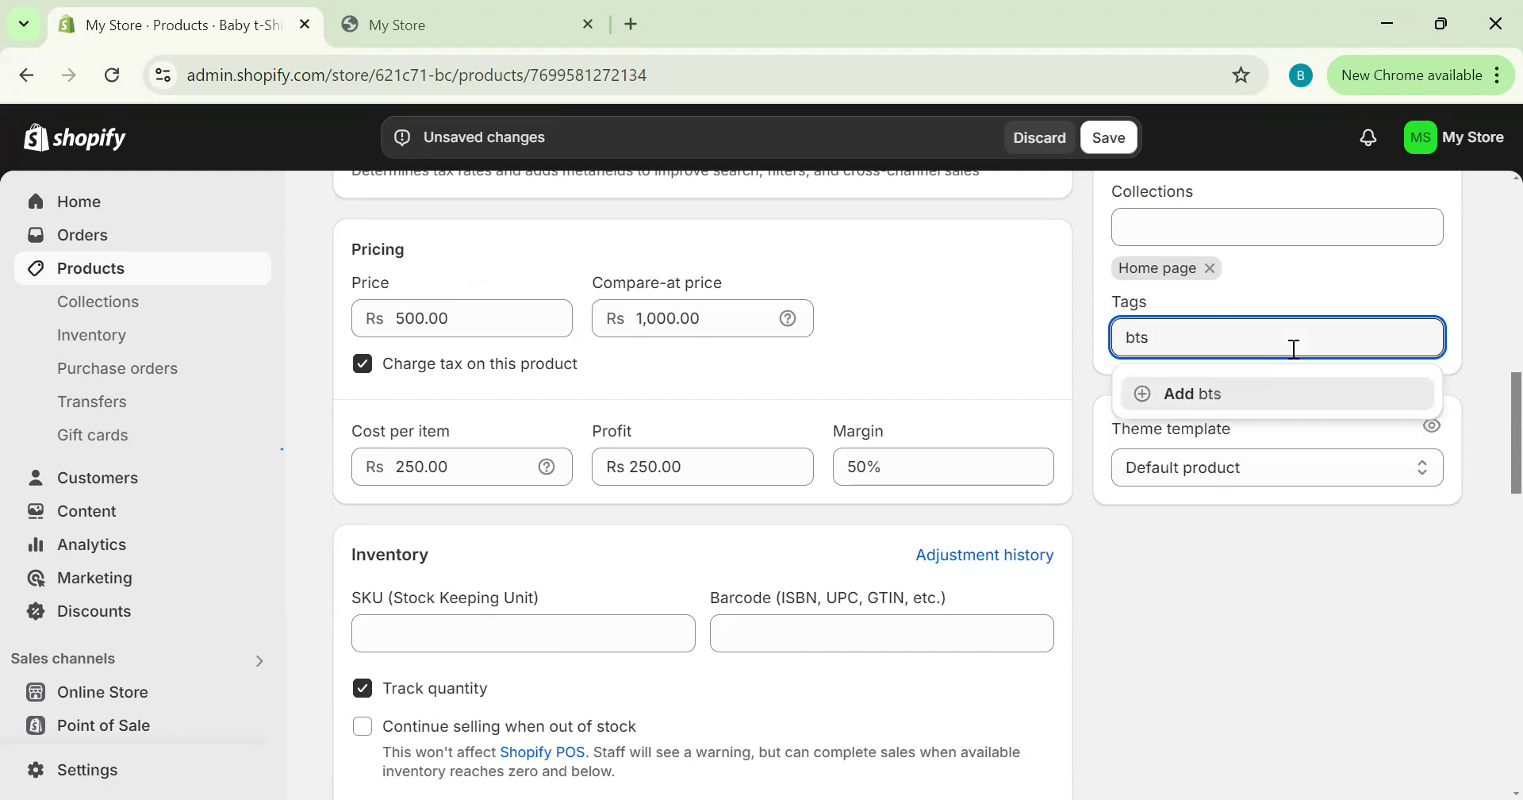
click(1226, 412)
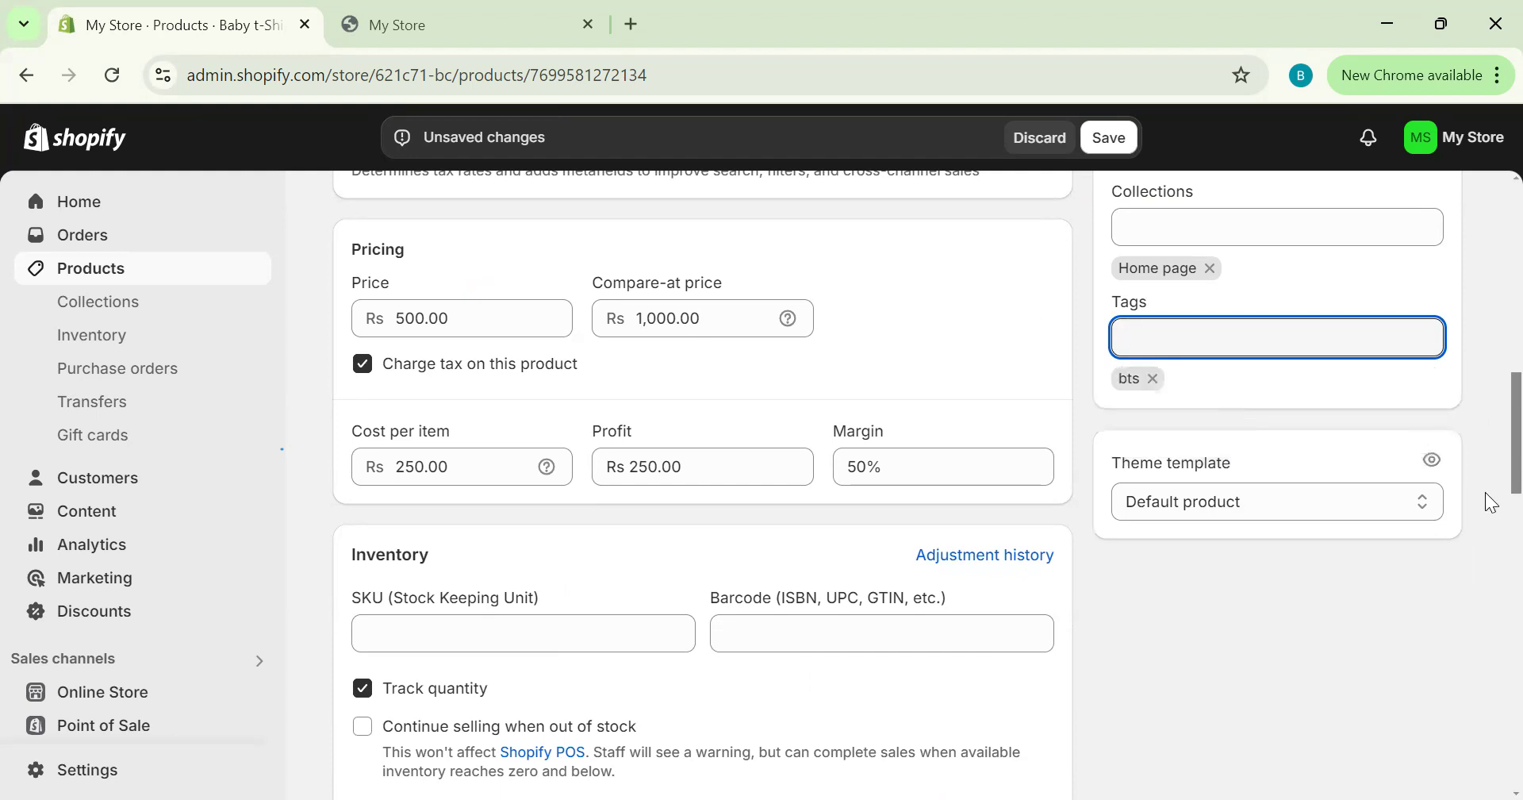
- Preview the Default product theme template with its Baby t-Shirts buy buttons, and return to the product page
click(1432, 460)
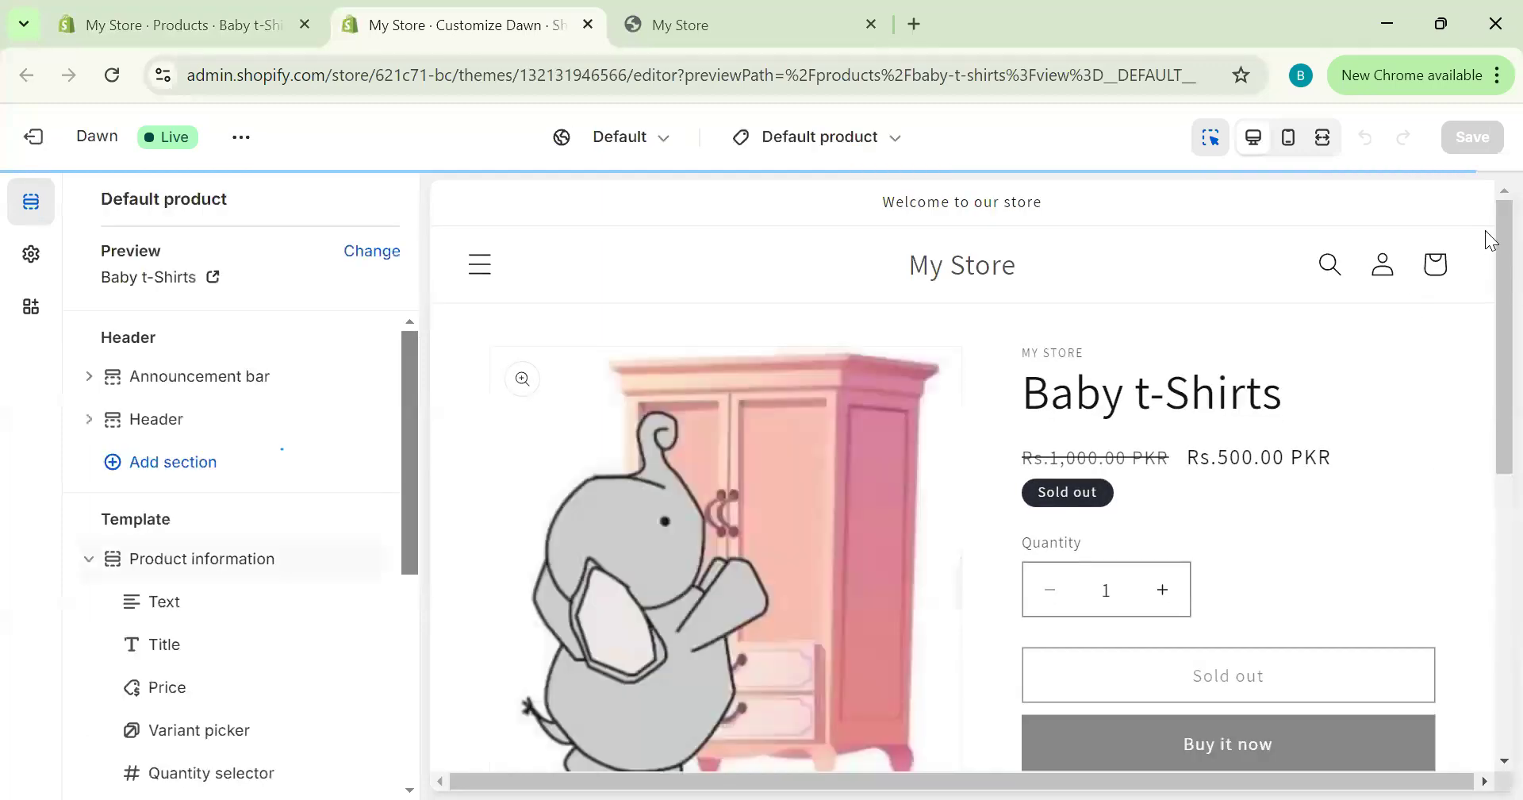
scroll(1490, 258, down, 1)
drag(1490, 258, 1486, 297)
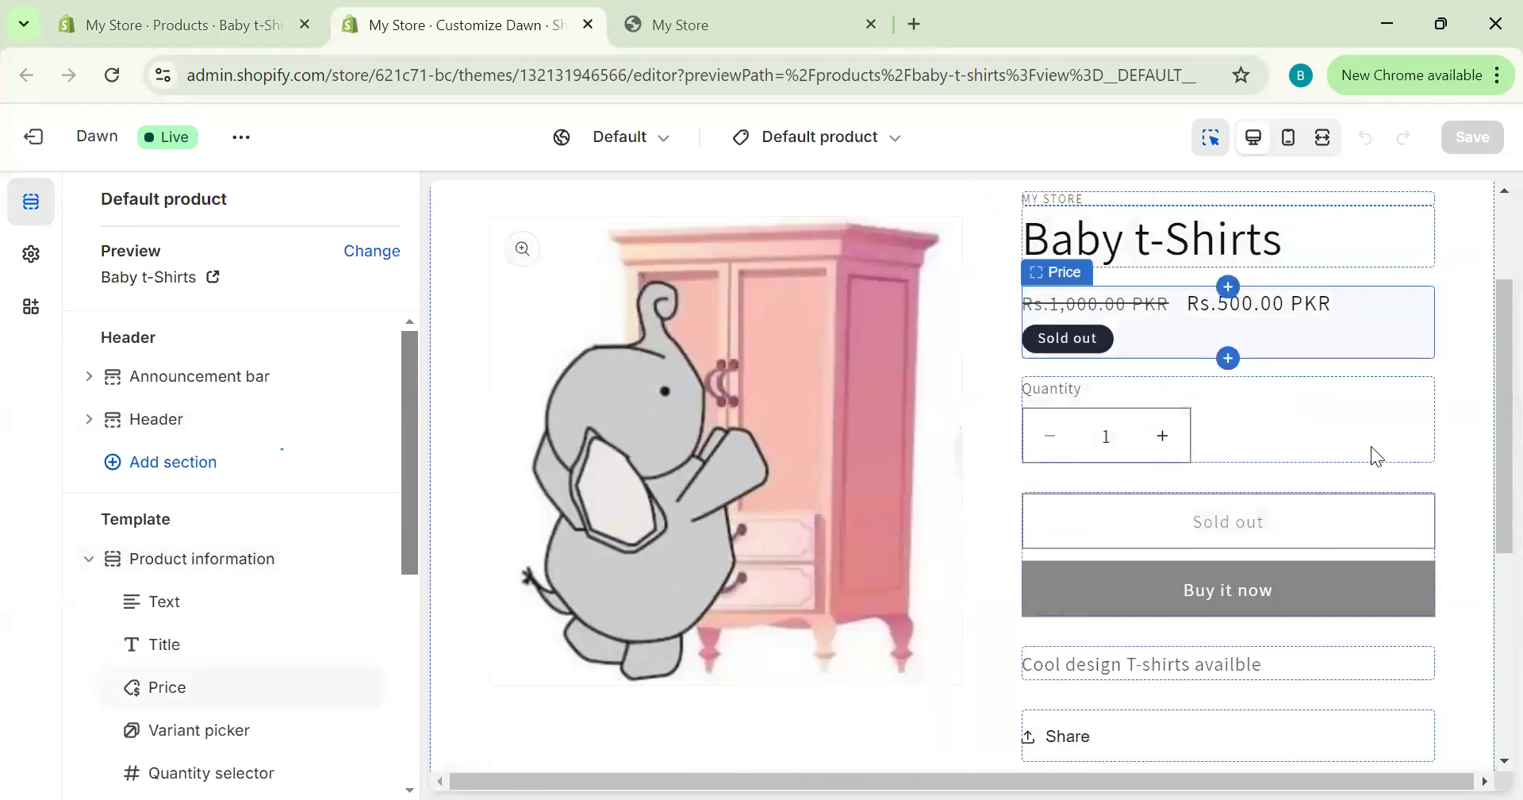
click(1333, 533)
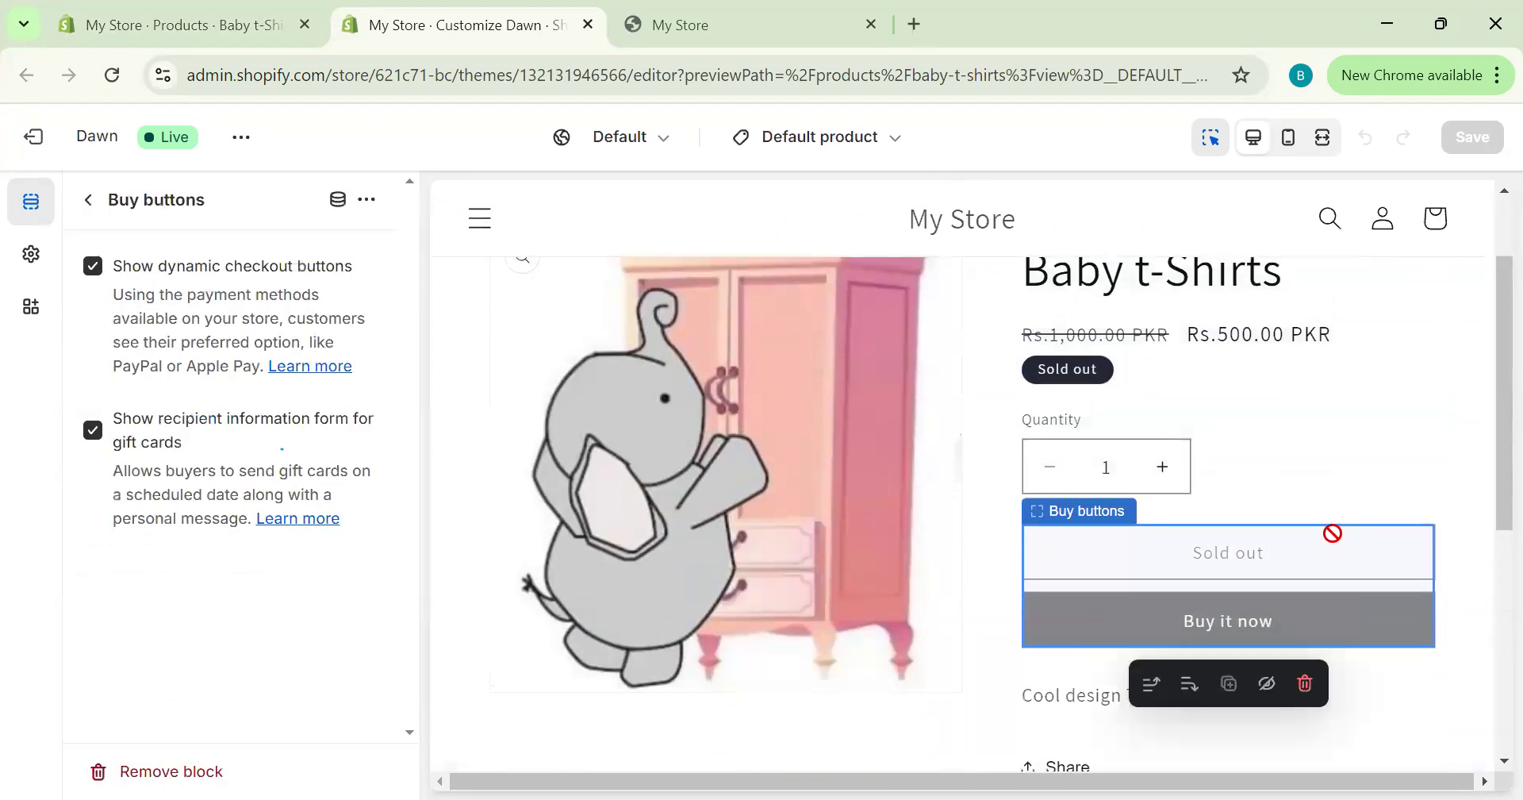
click(293, 8)
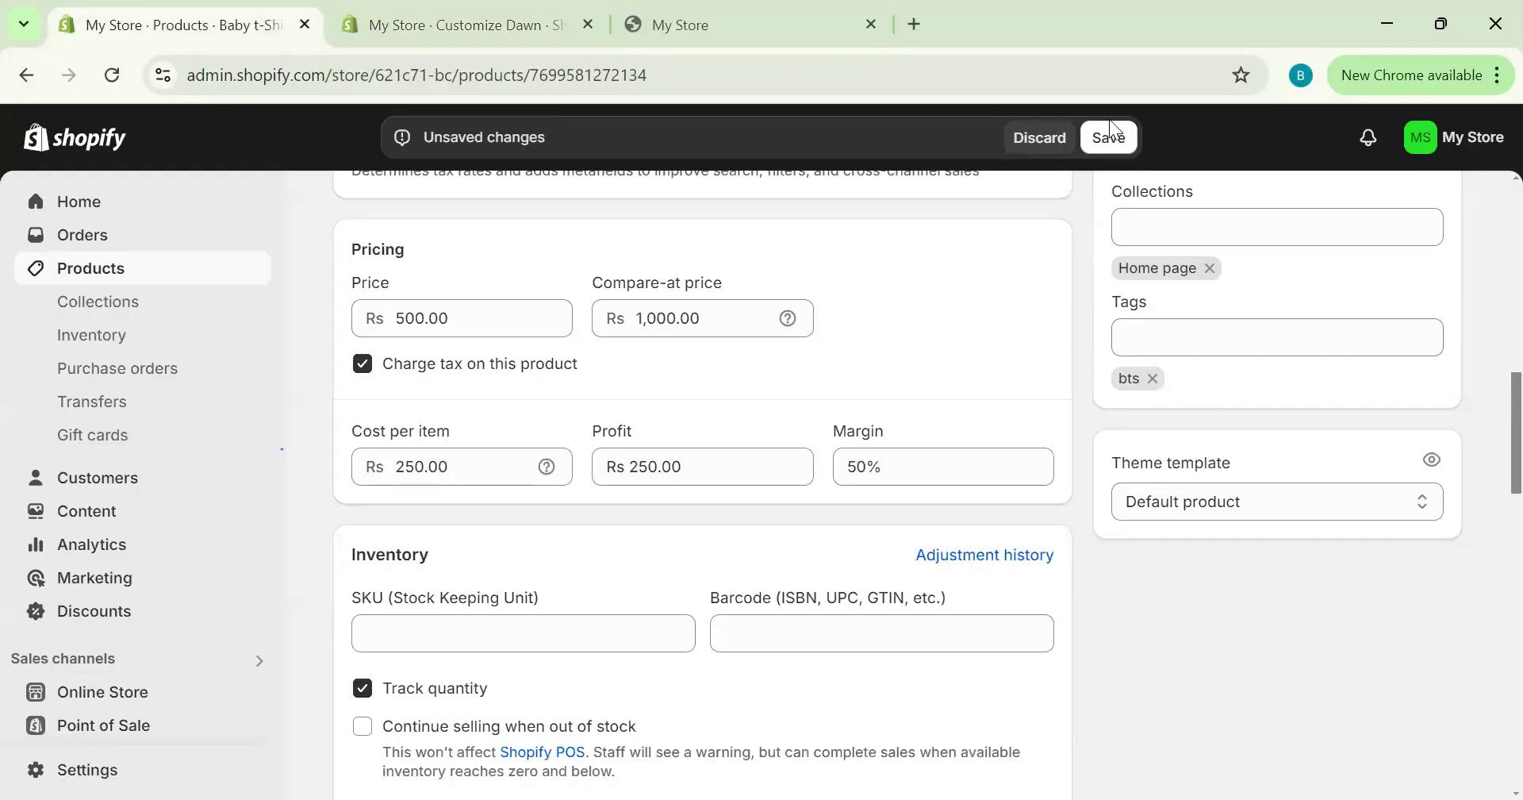
- Save the product with its updated organization details
click(1111, 142)
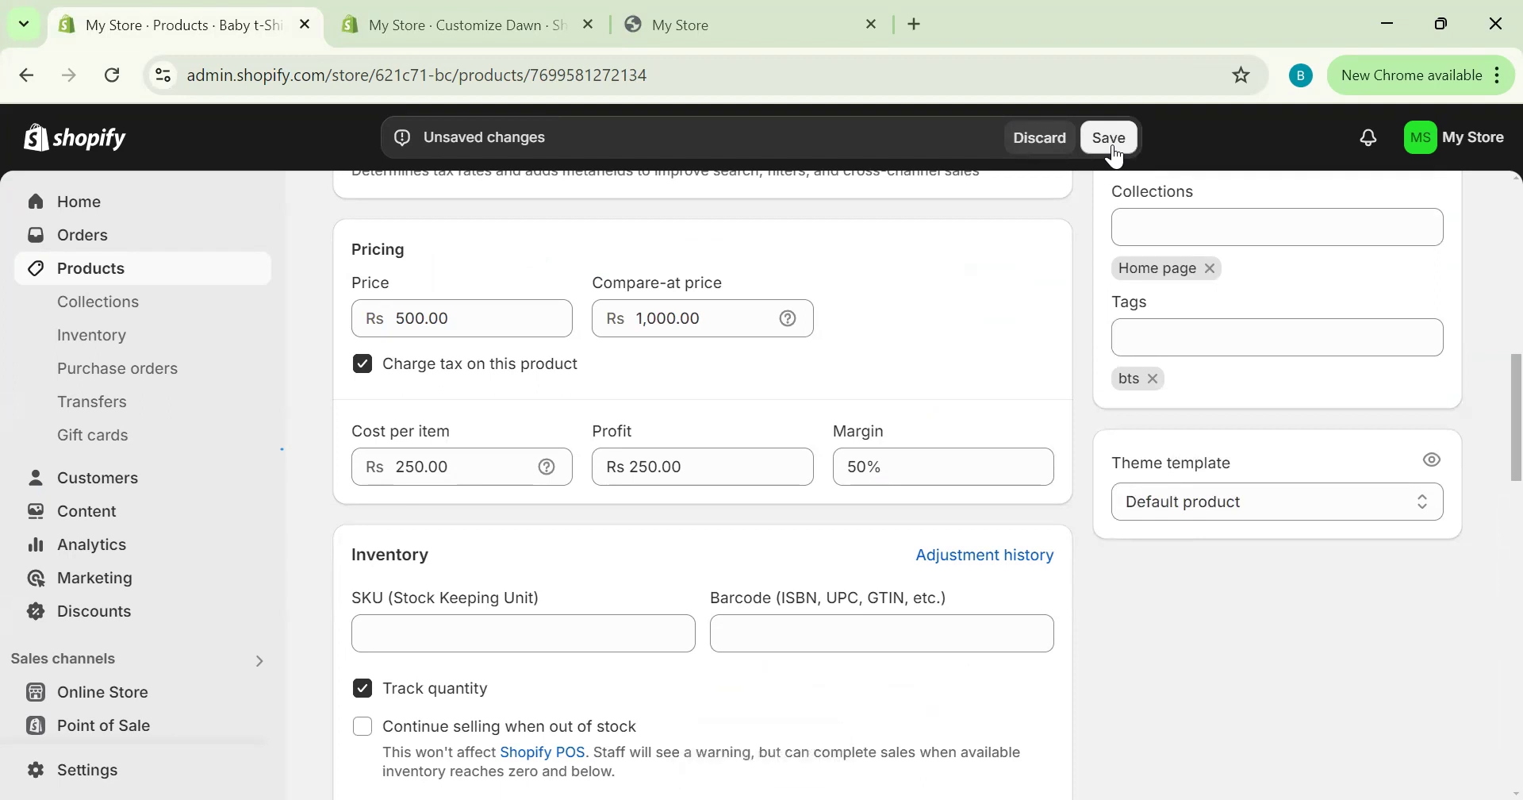
click(1112, 148)
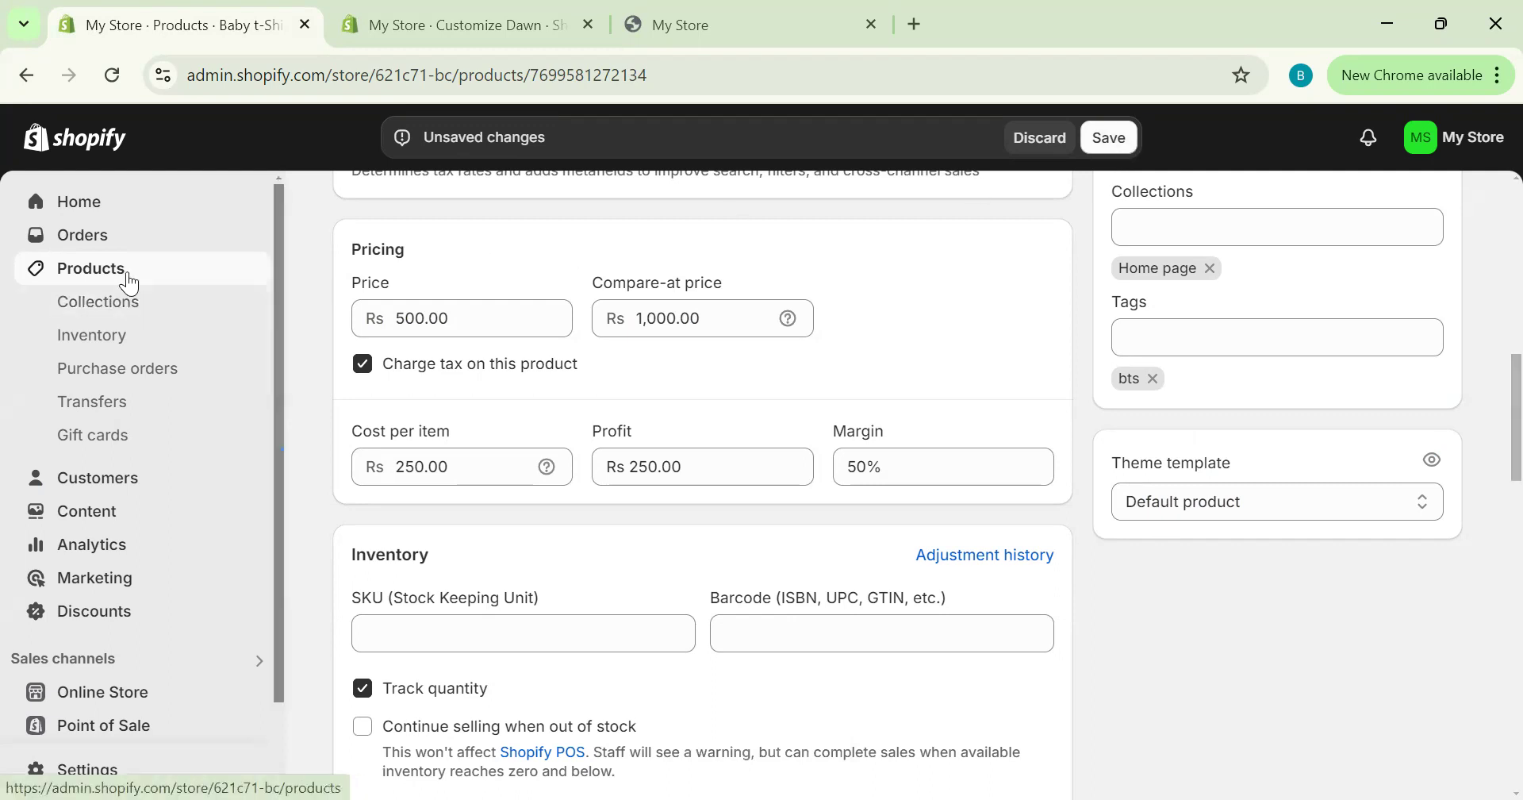
click(117, 315)
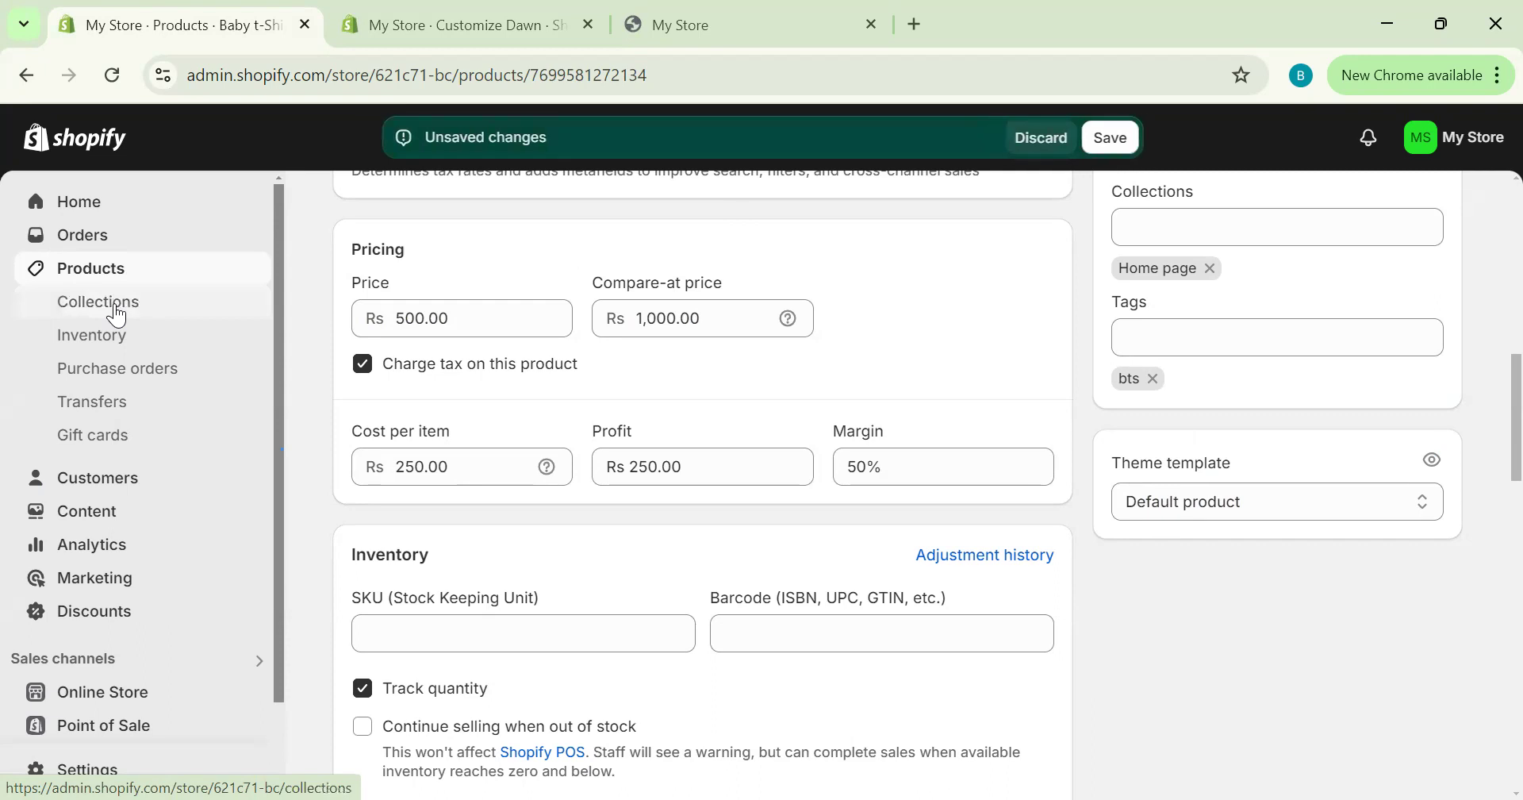
click(1108, 138)
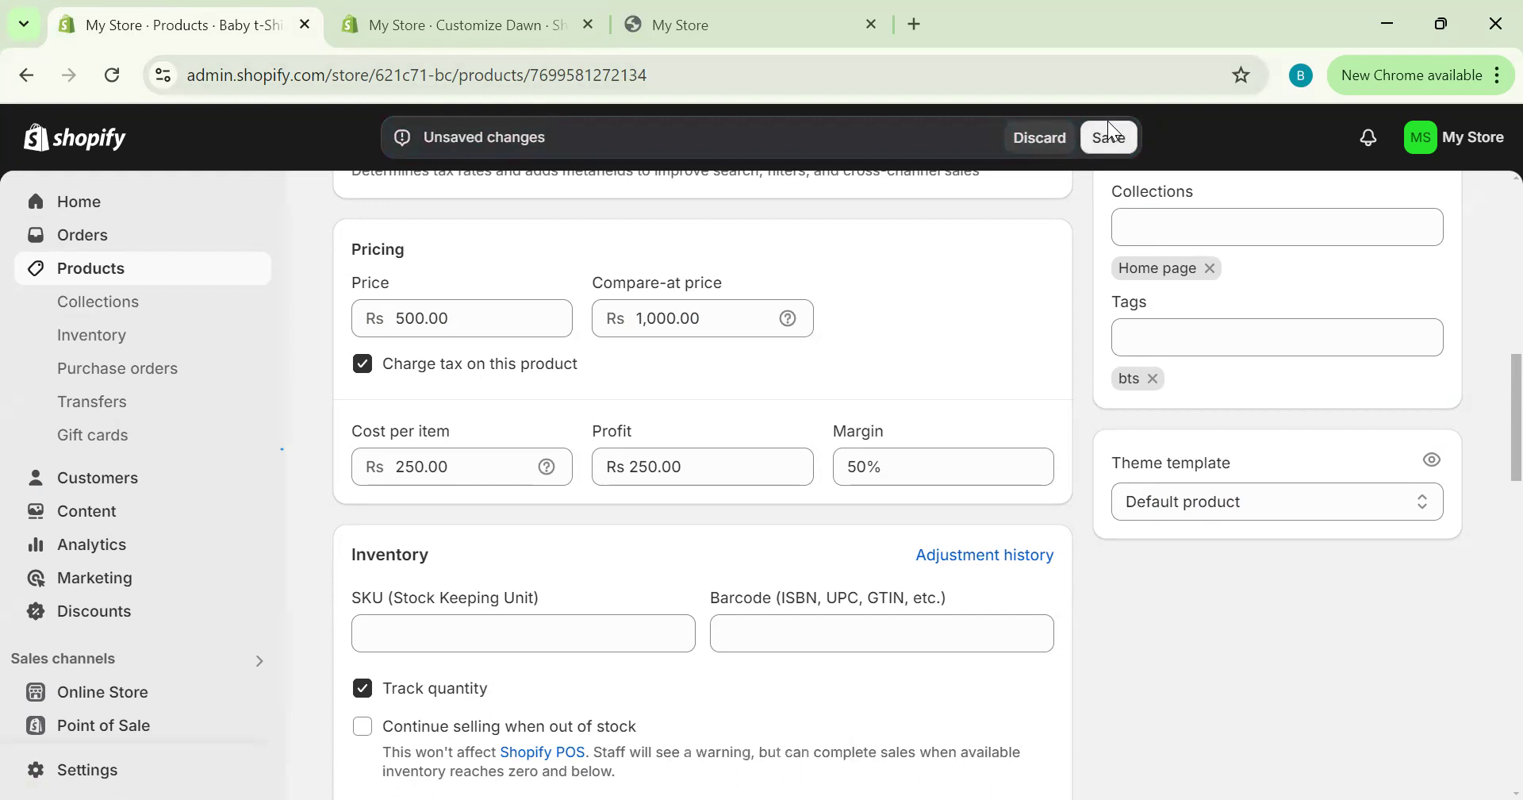
click(1130, 151)
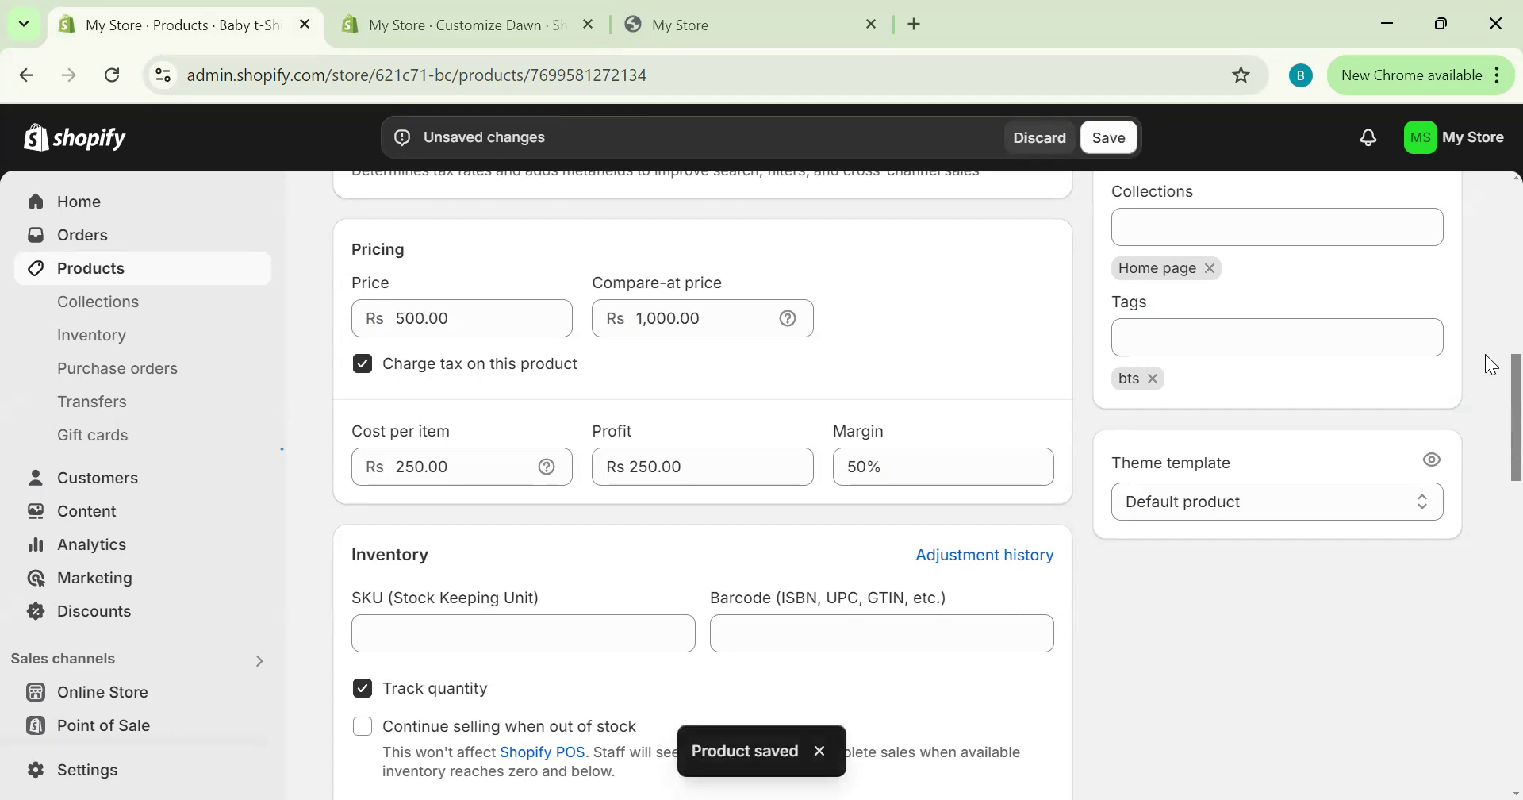
- Review the product's details, shipping and inventory quantities, including the unavailable inventory breakdown for the shop location
scroll(1485, 354, up, 10)
scroll(1485, 185, down, 5)
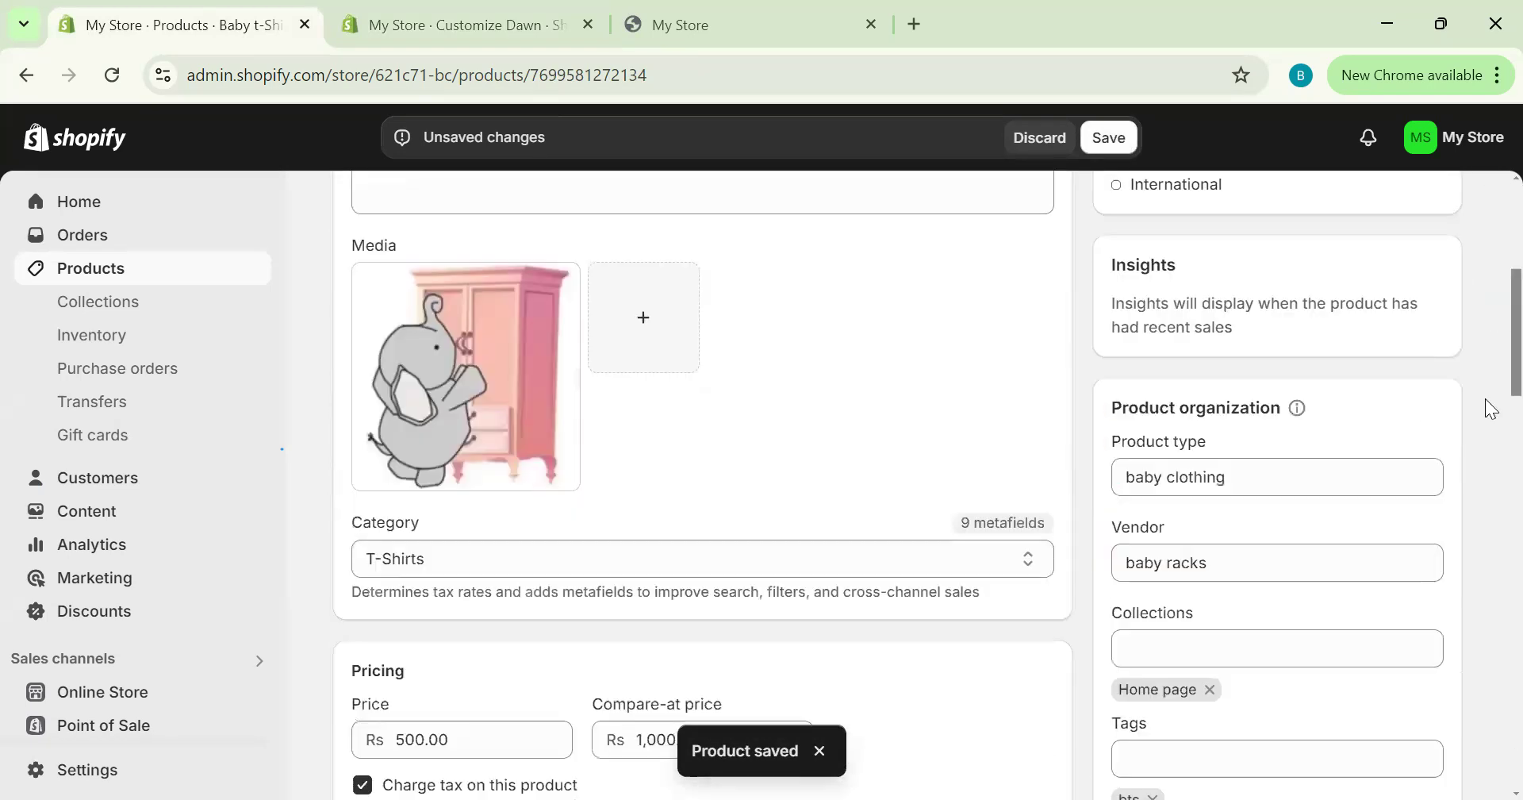
scroll(1486, 398, down, 12)
scroll(1485, 539, up, 3)
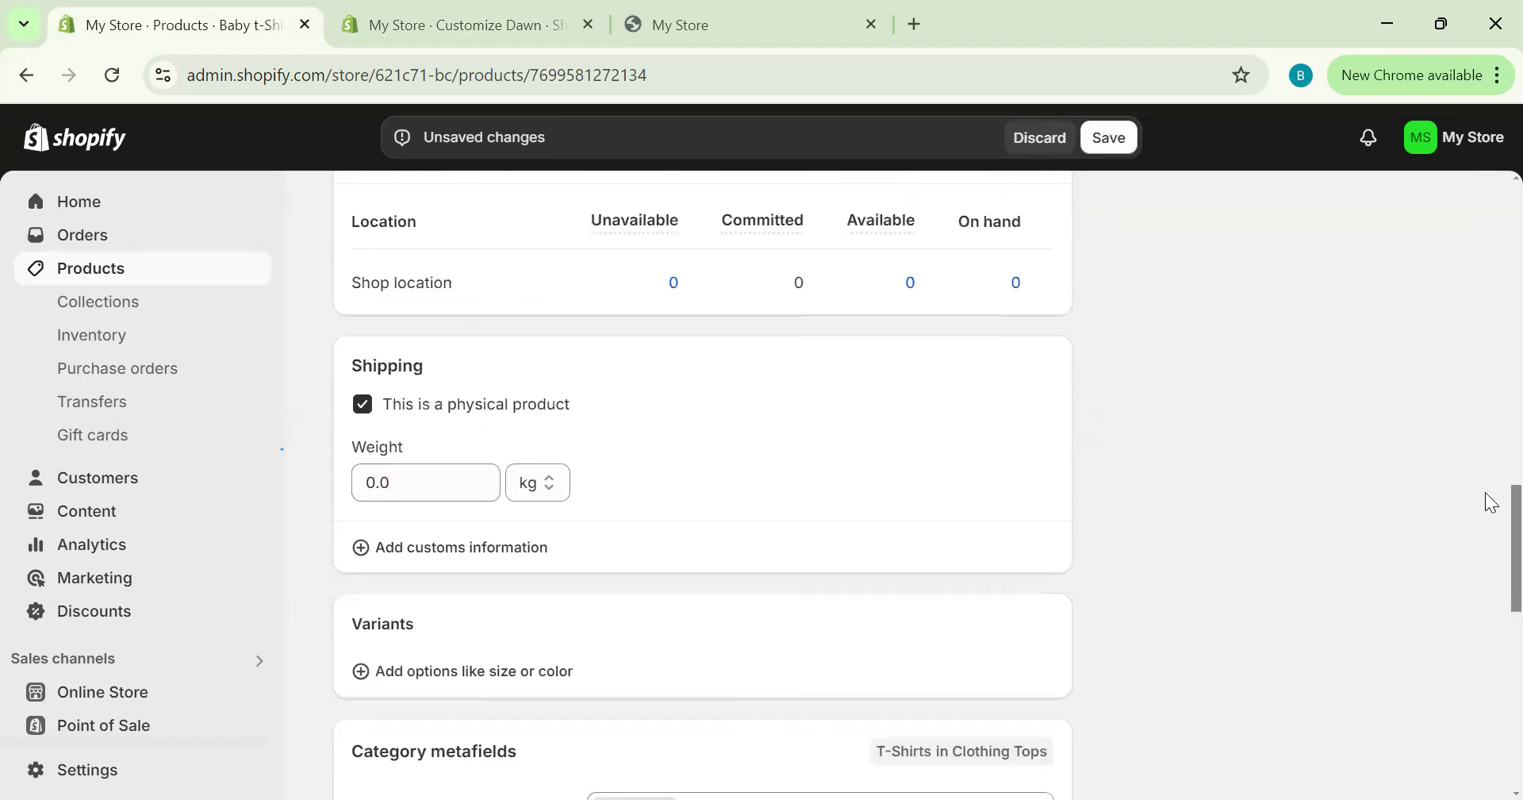
scroll(1486, 493, up, 1)
click(696, 384)
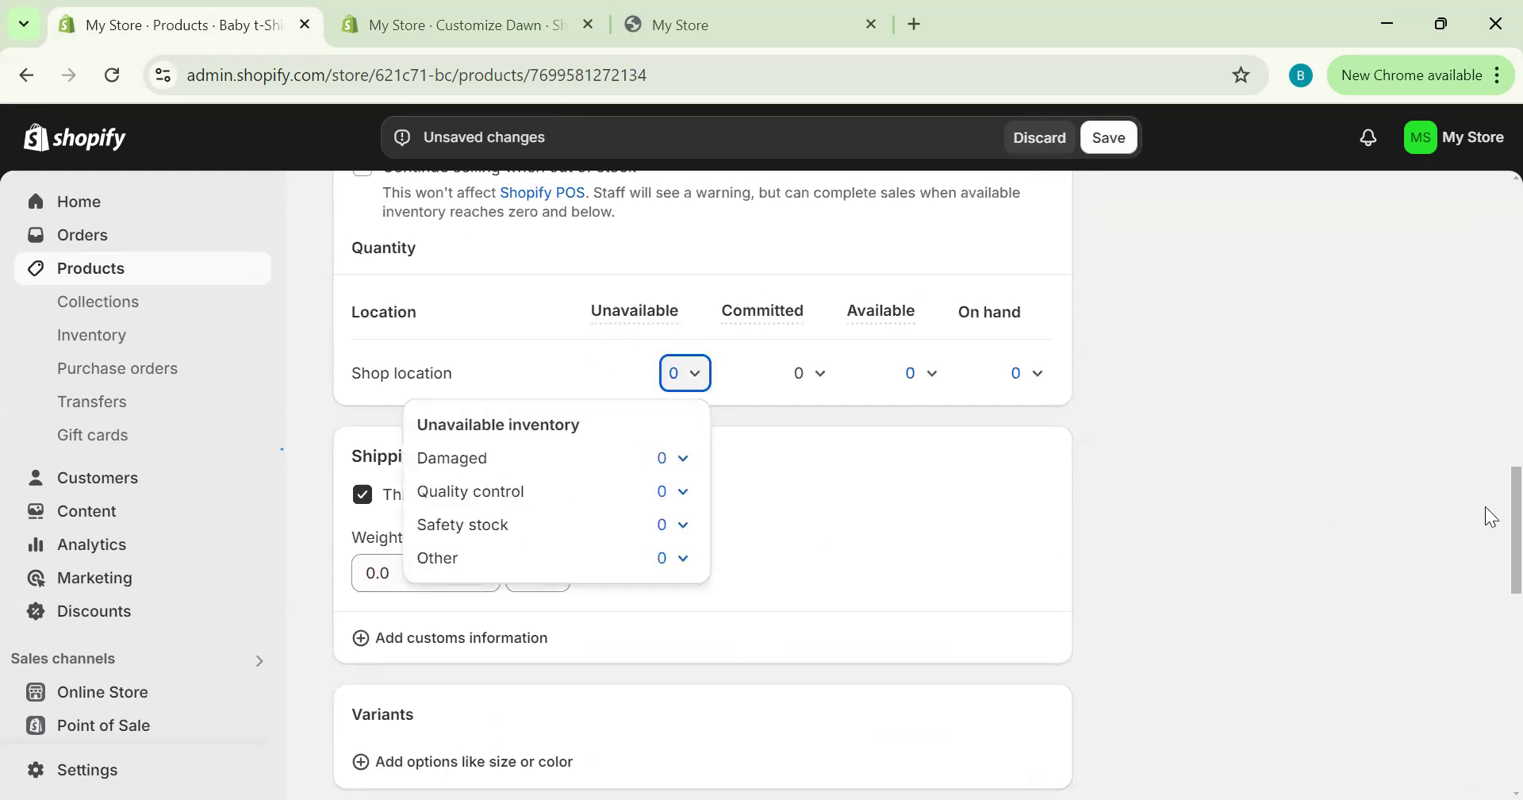
click(1489, 449)
scroll(1485, 444, up, 3)
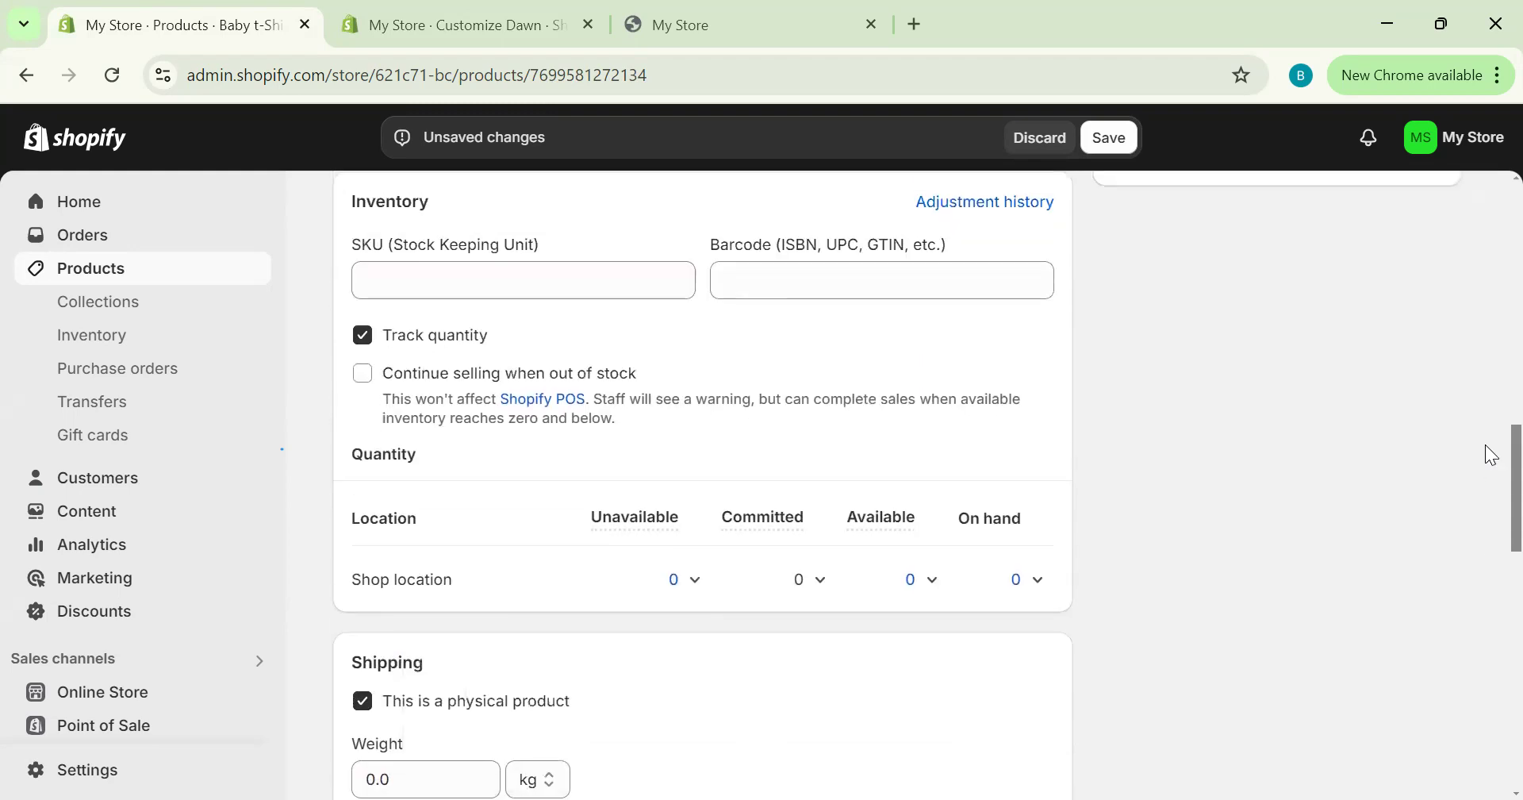
- Allow the product to continue selling when out of stock, save it, and discard the leftover unsaved changes
click(365, 434)
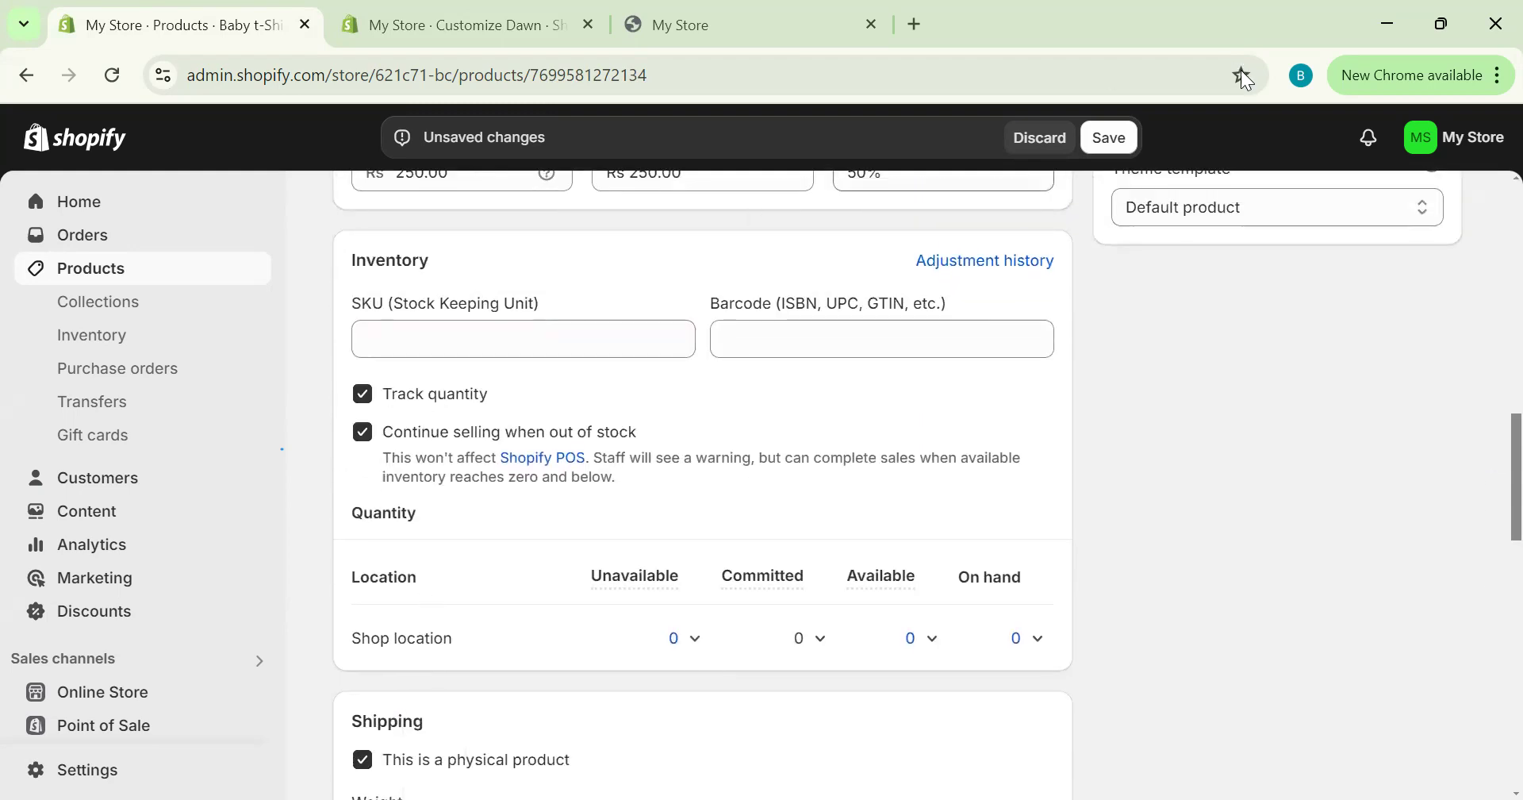
click(1106, 143)
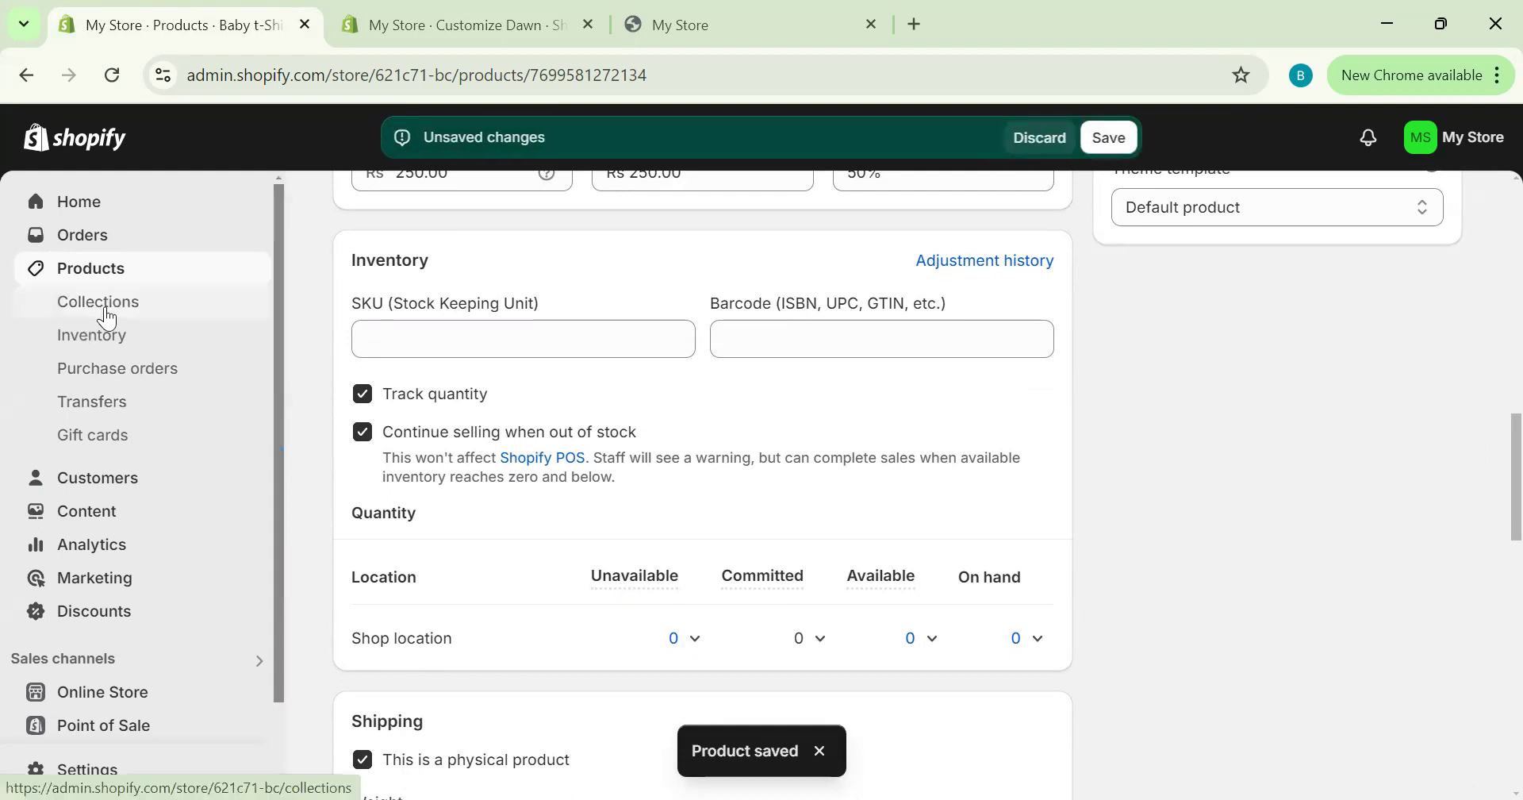
click(1040, 139)
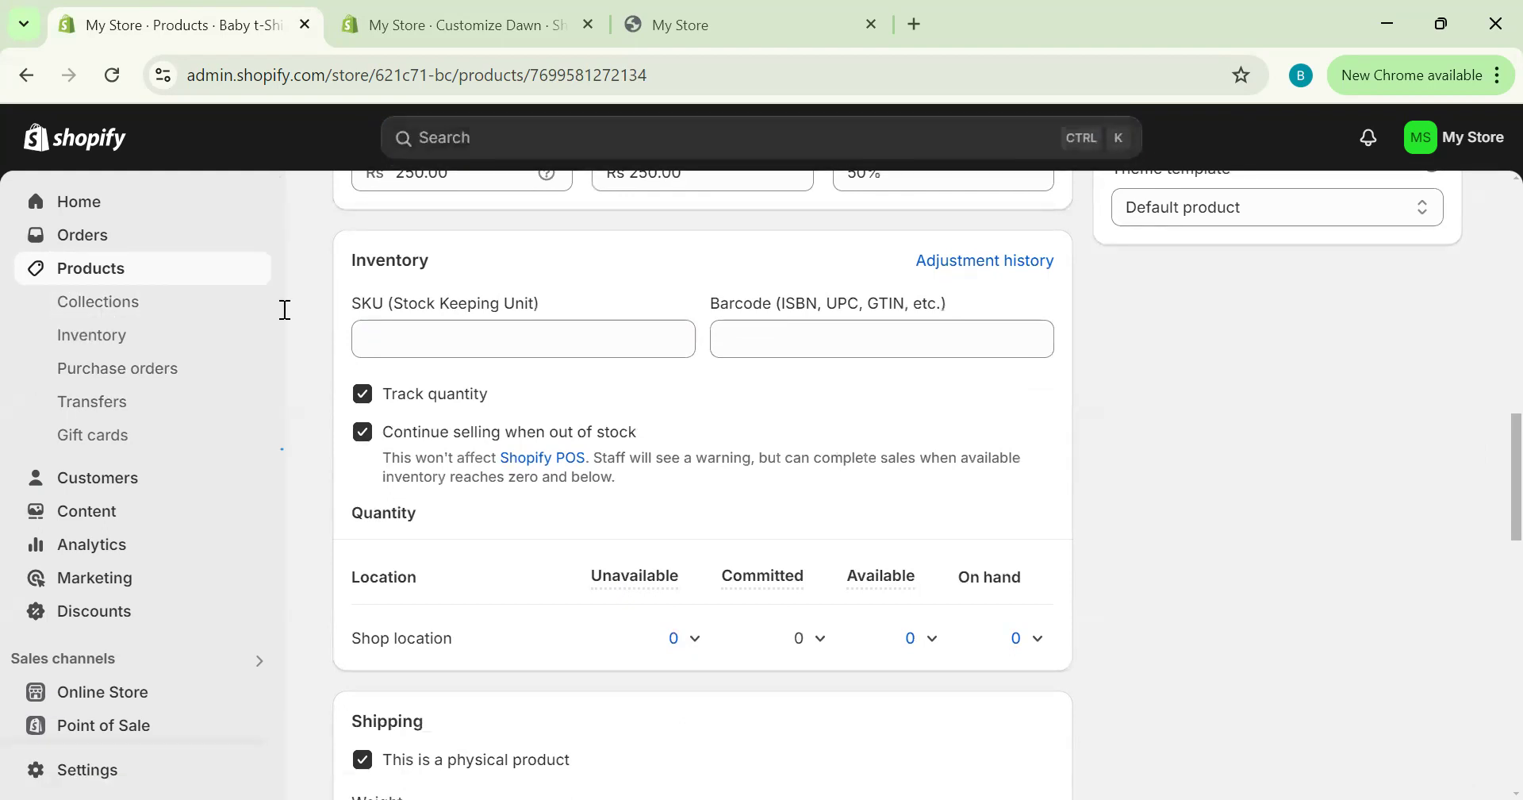
- Start a new product collection and title it "Baby T-shirts"
click(147, 310)
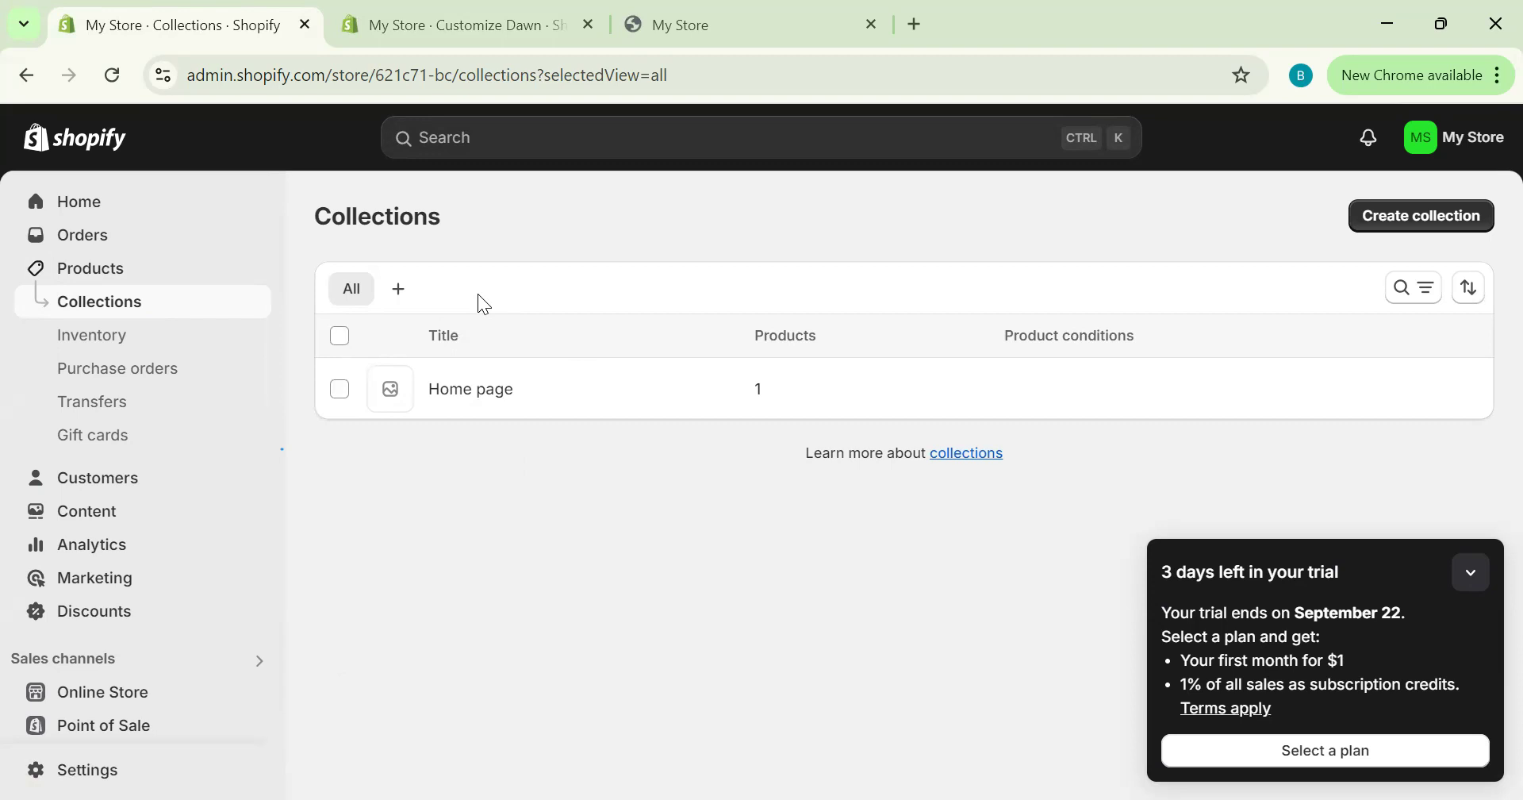
click(1399, 230)
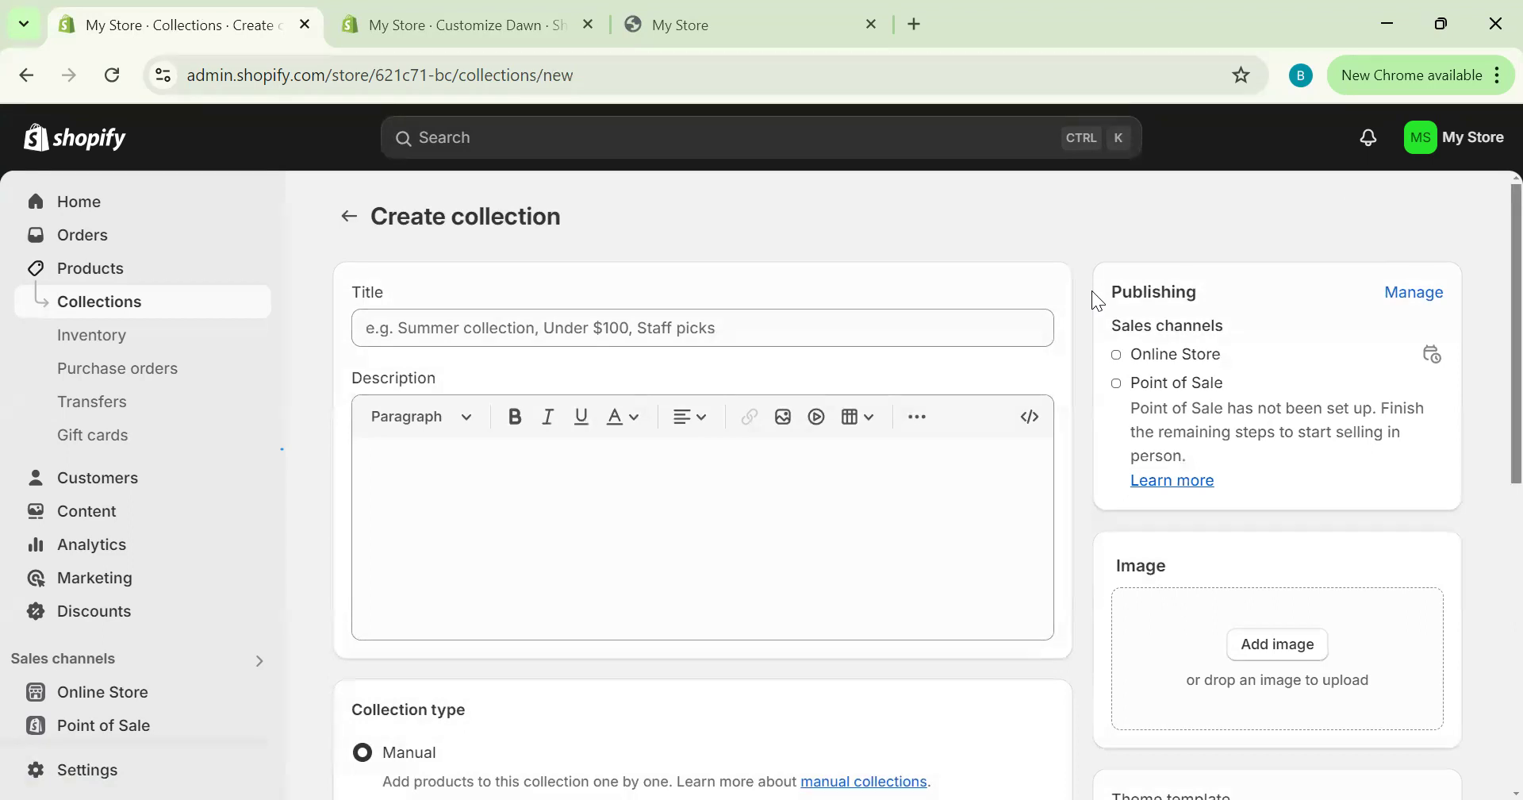
click(910, 342)
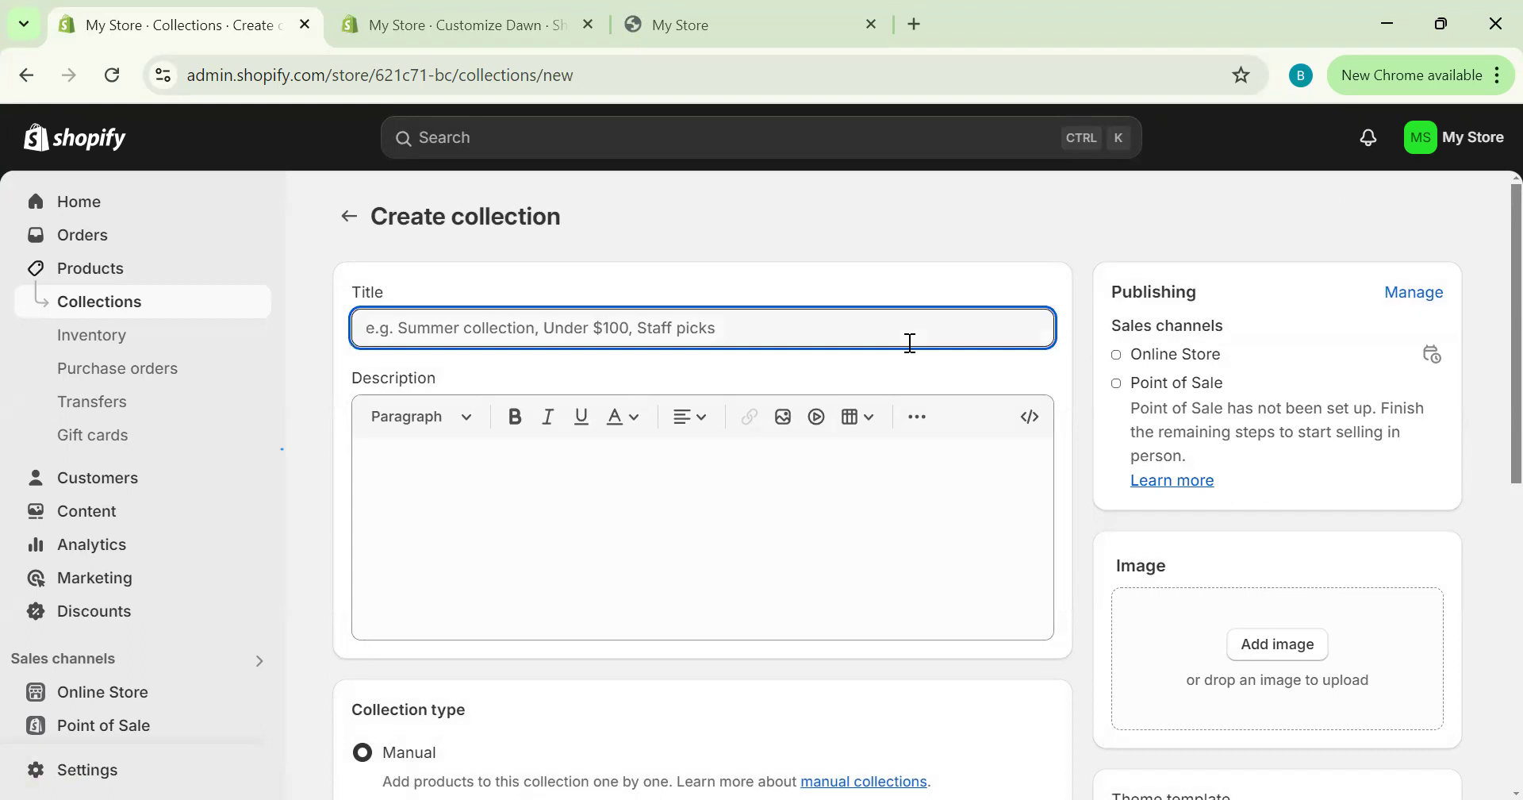
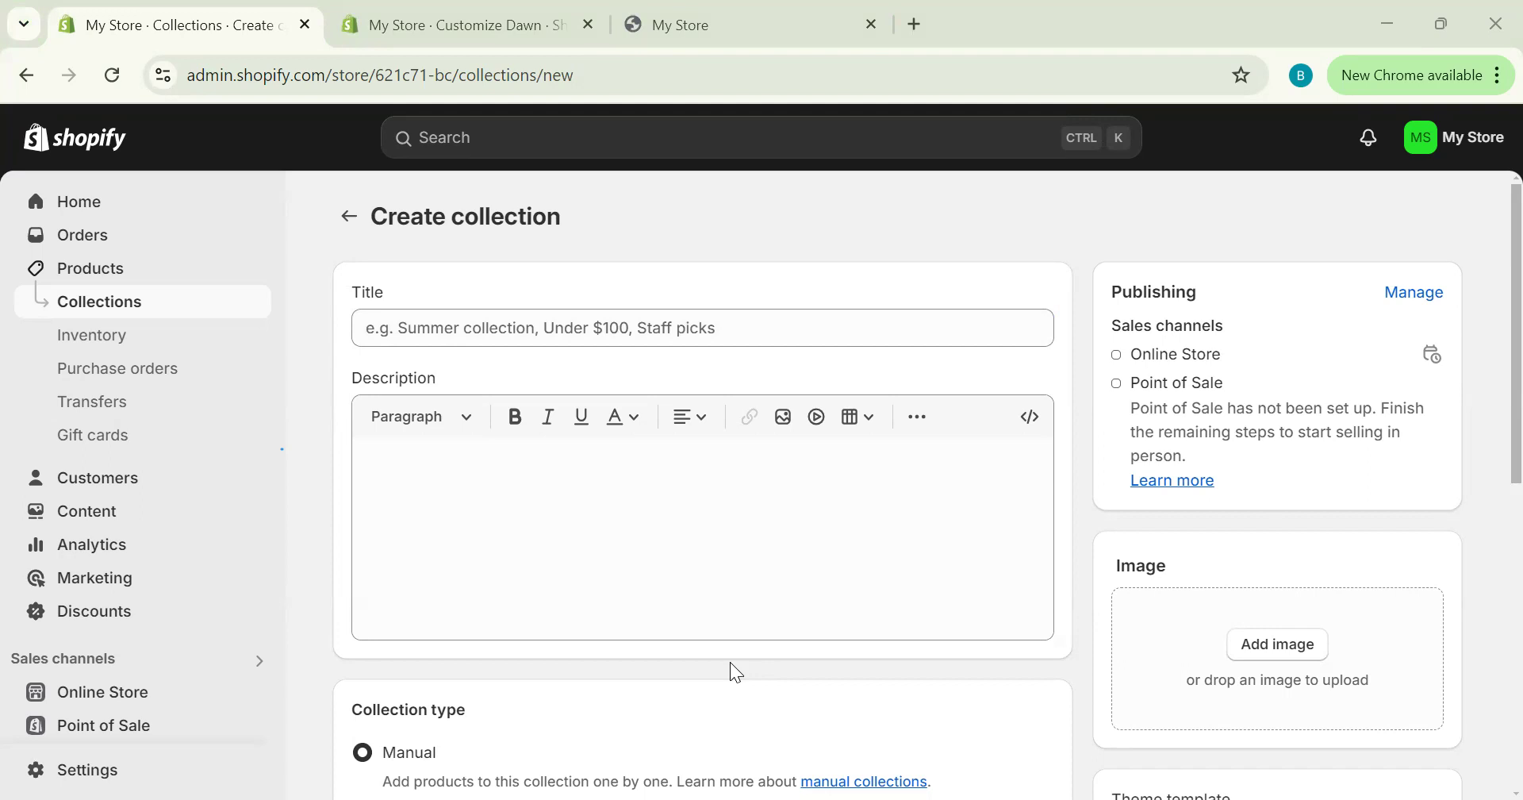
click(626, 323)
text(Baby -)
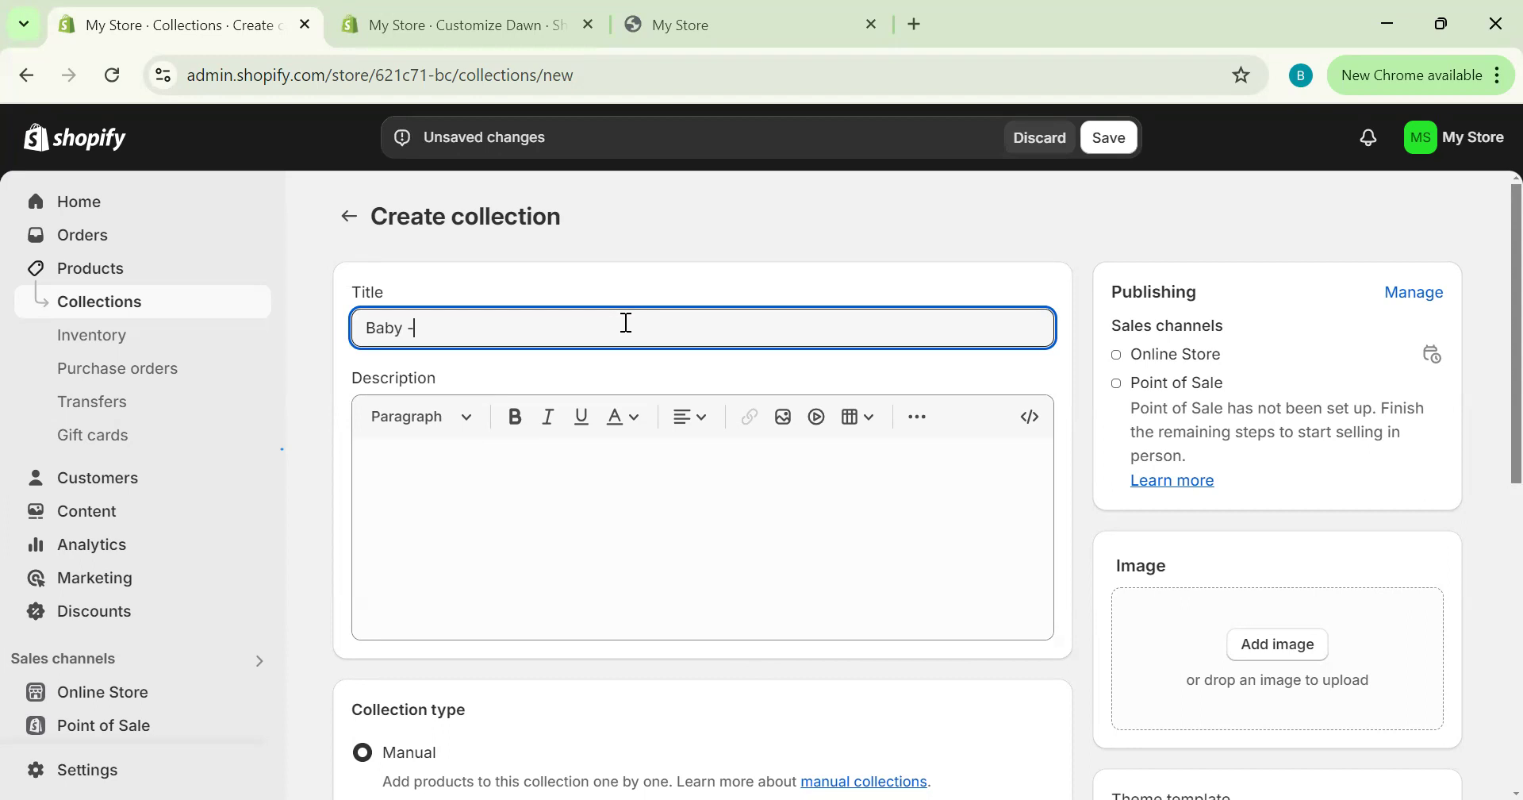
key(BackSpace)
text(T-shirts)
- Make the collection automated, matching any condition, with the condition Tag is equal to "bts"
scroll(1485, 231, down, 3)
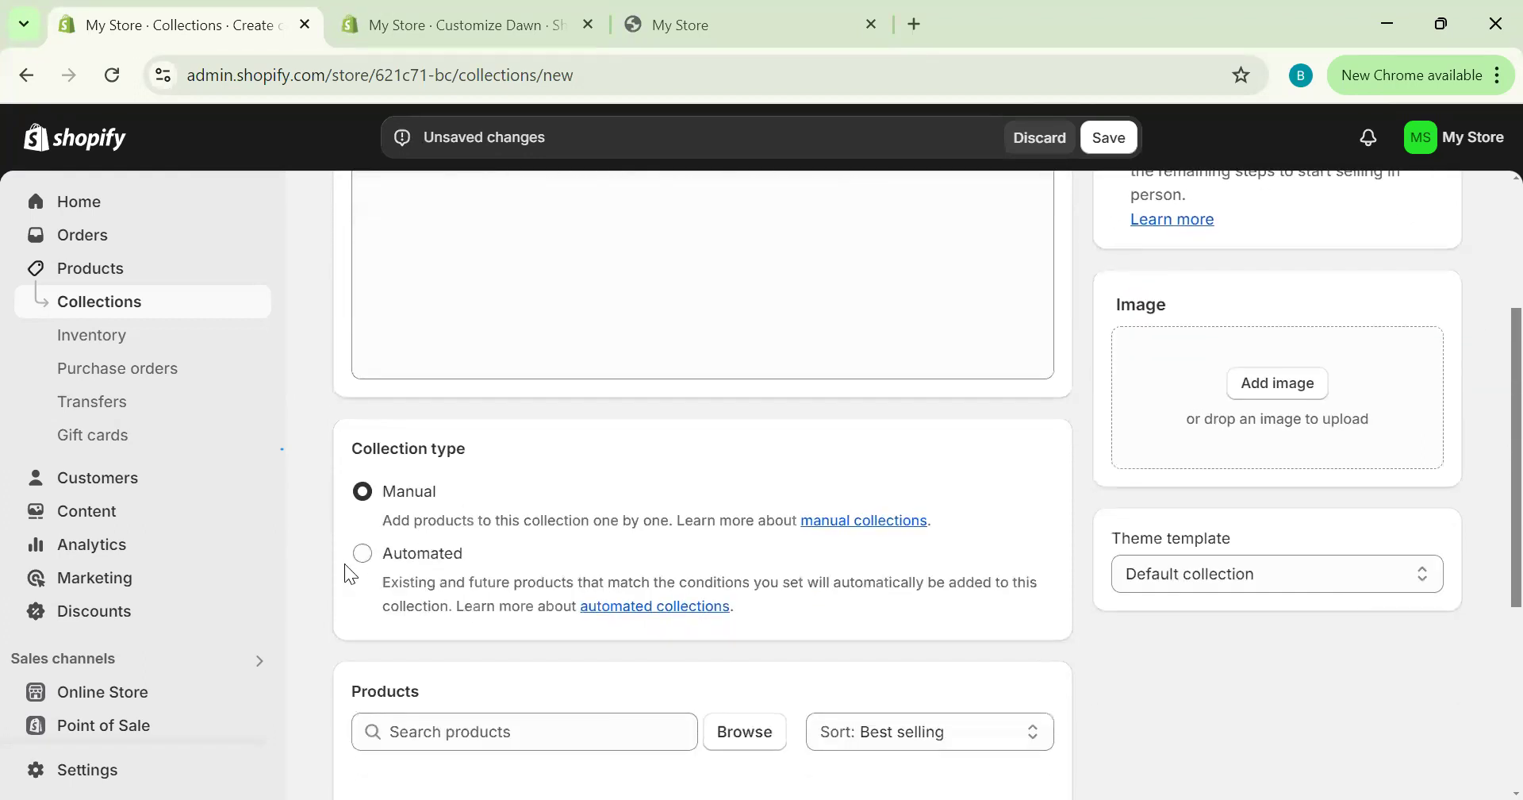
click(365, 556)
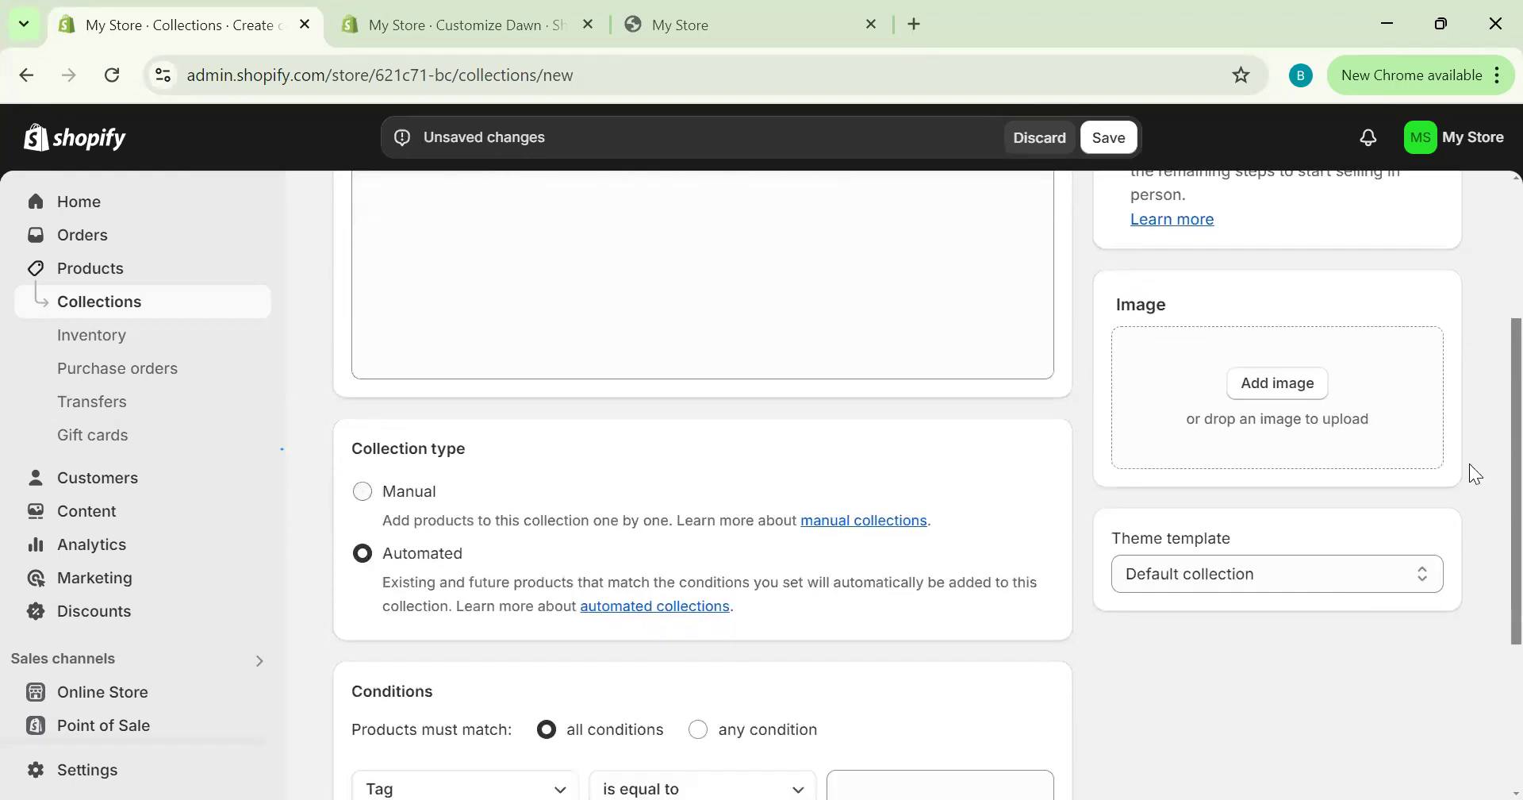
scroll(1485, 476, down, 1)
scroll(1488, 556, down, 2)
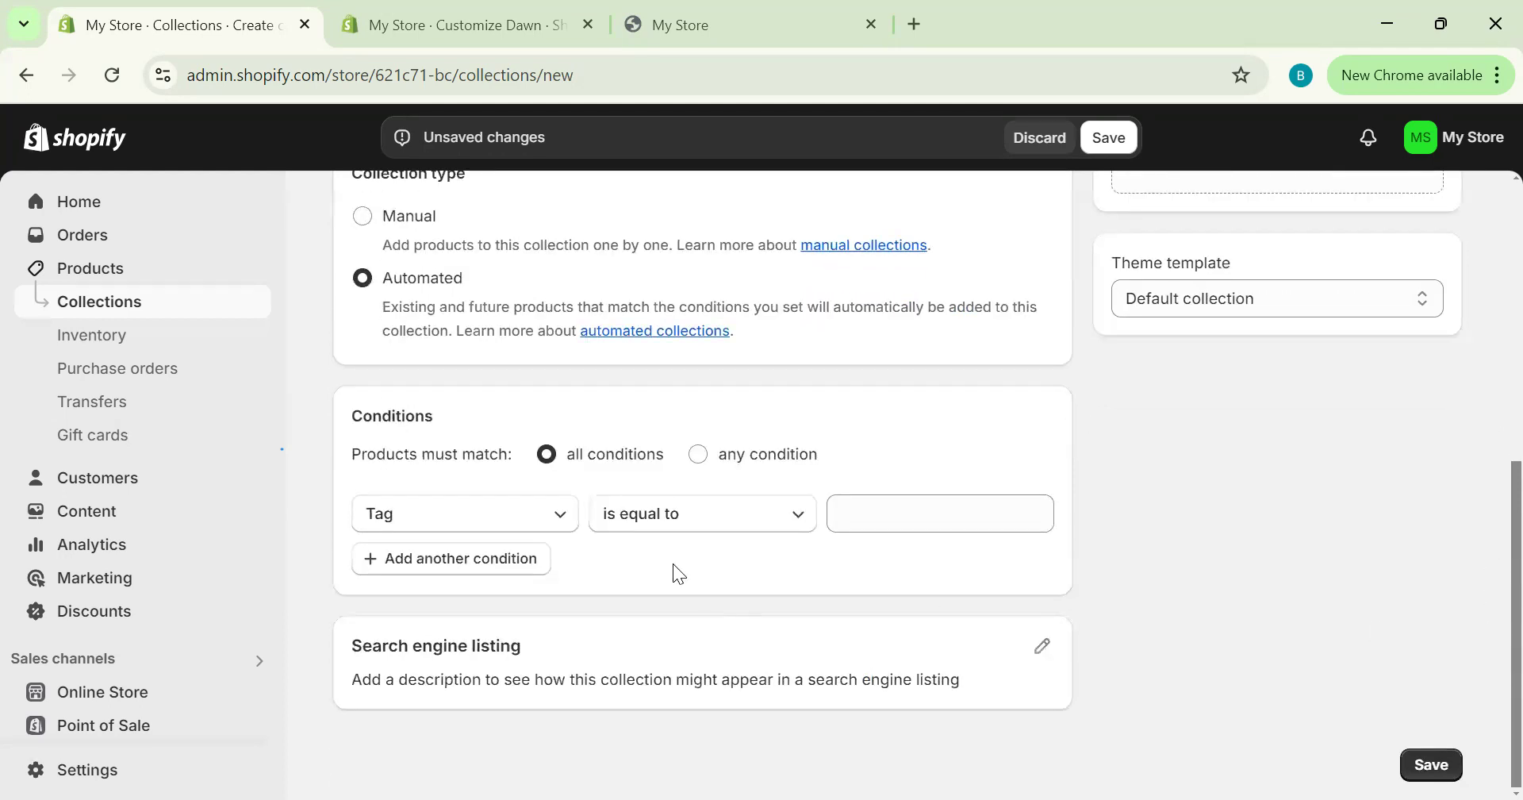
click(699, 457)
click(917, 502)
text(bts)
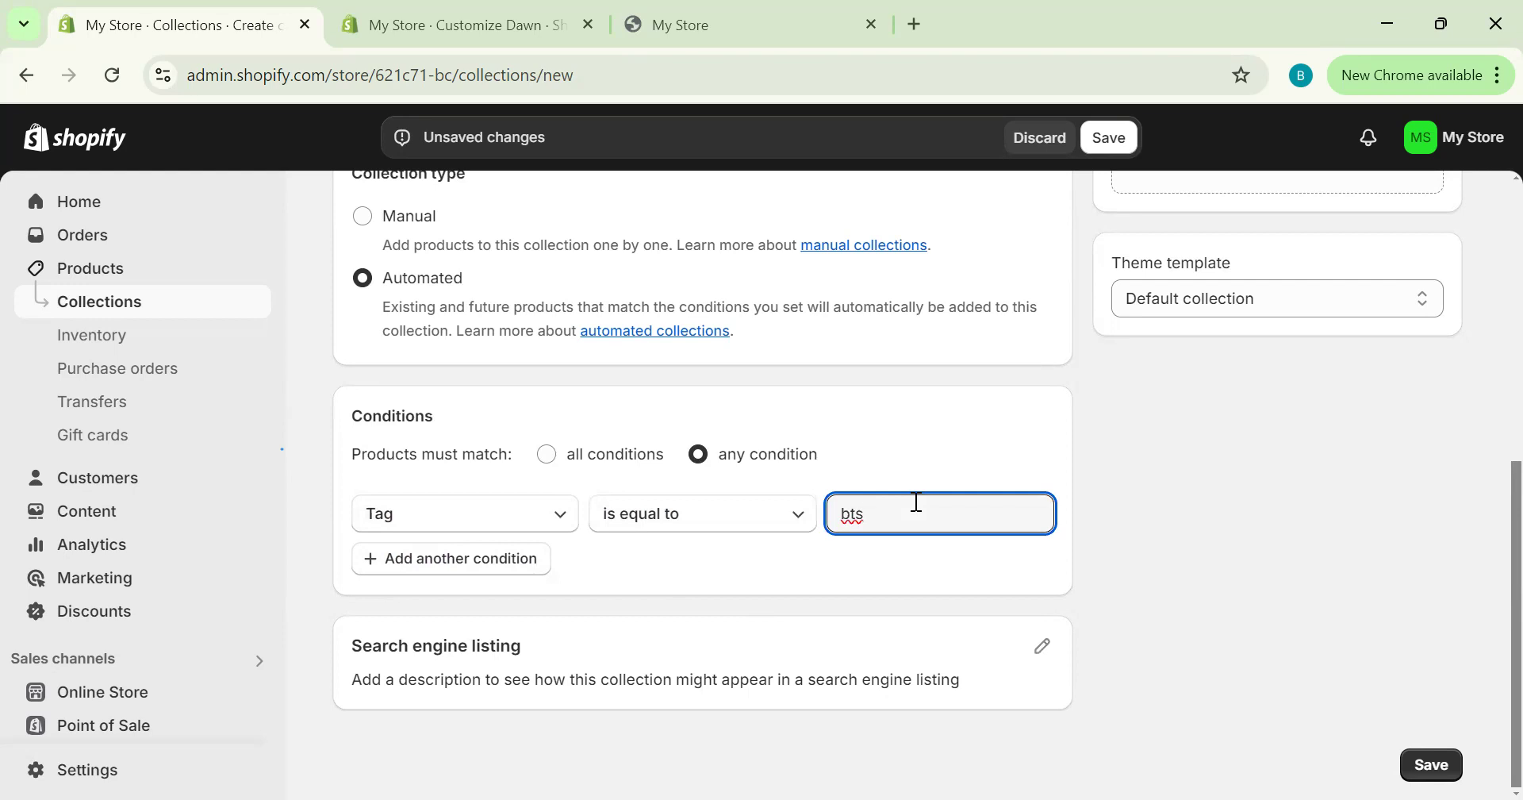
- Save the Baby T-shirts collection and check which products it contains
click(1111, 133)
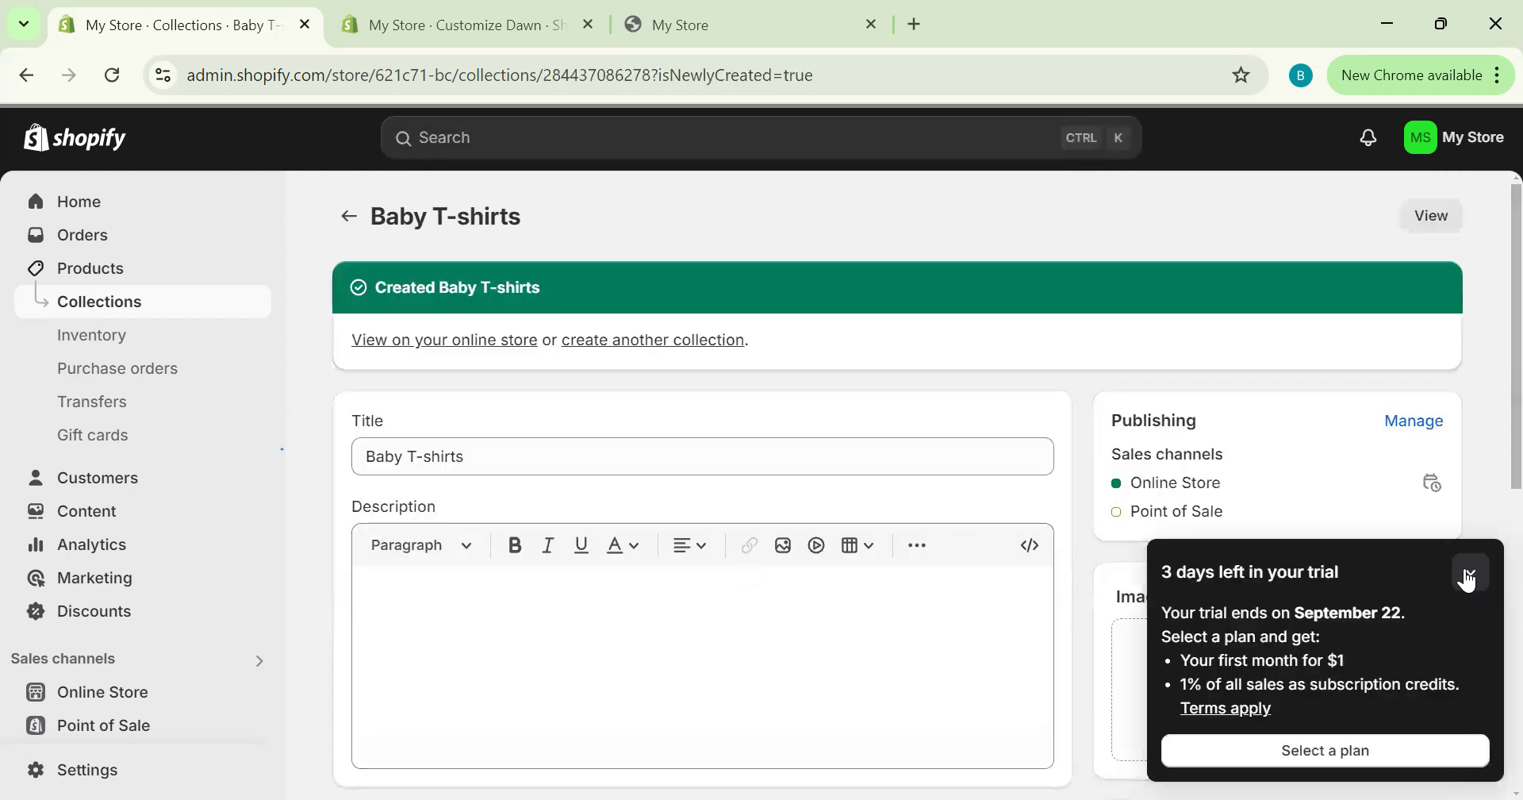
click(1472, 573)
scroll(1490, 542, down, 1)
scroll(1485, 531, down, 7)
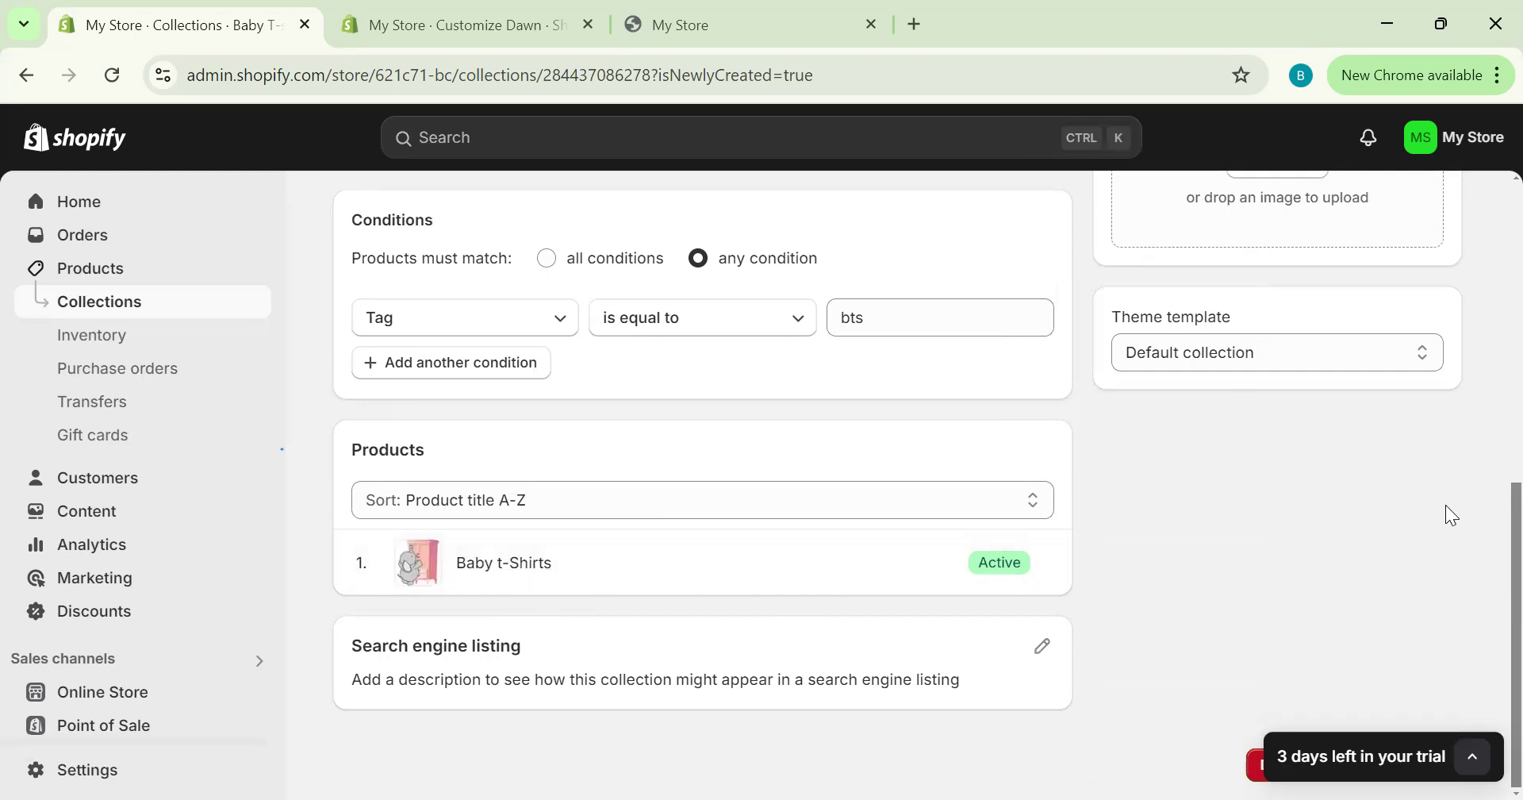
scroll(1485, 476, up, 1)
scroll(1486, 540, down, 1)
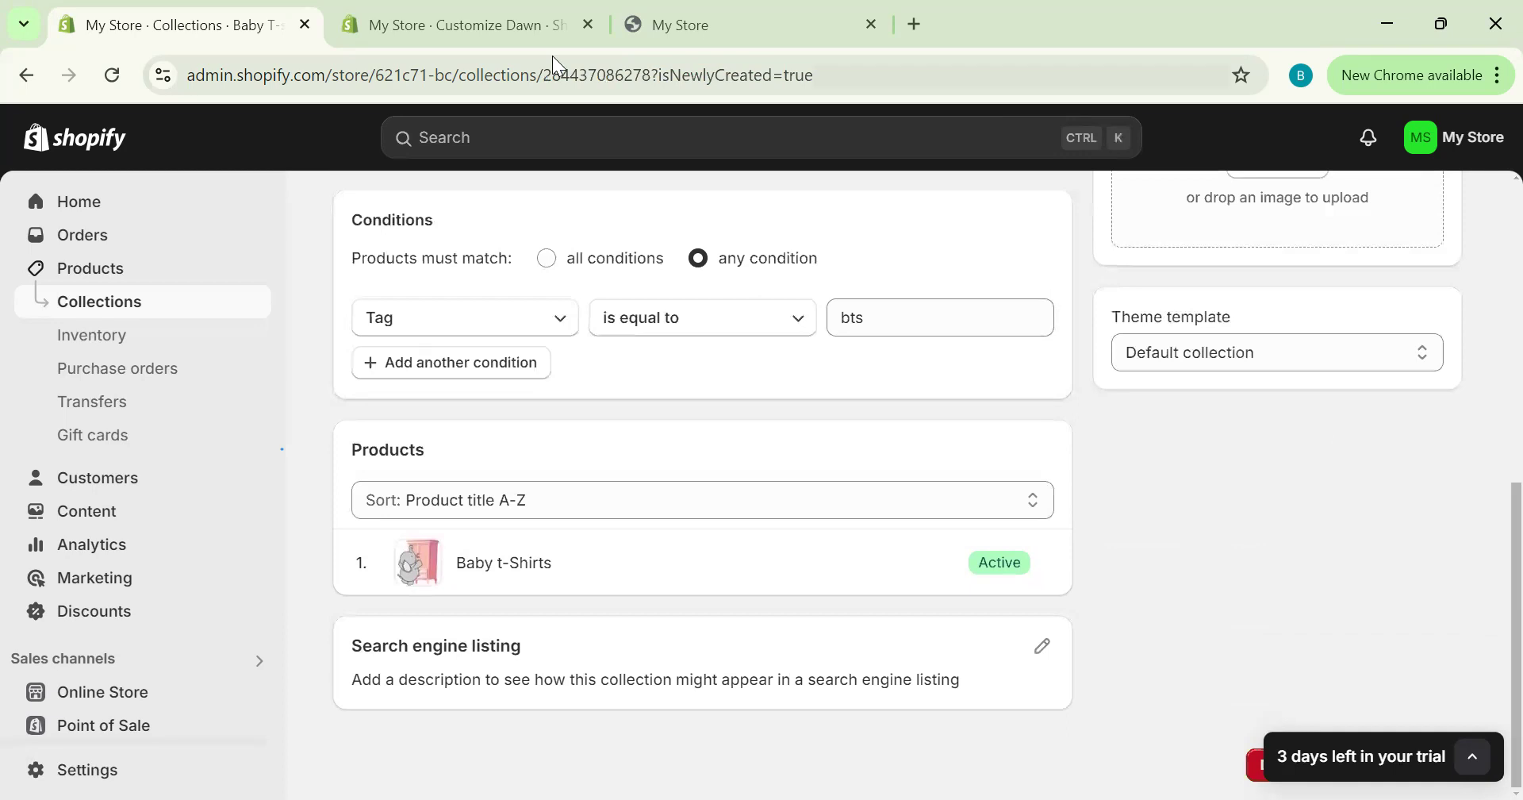
- Leave the Dawn theme editor and open the Sense theme from the theme library for customization
click(453, 9)
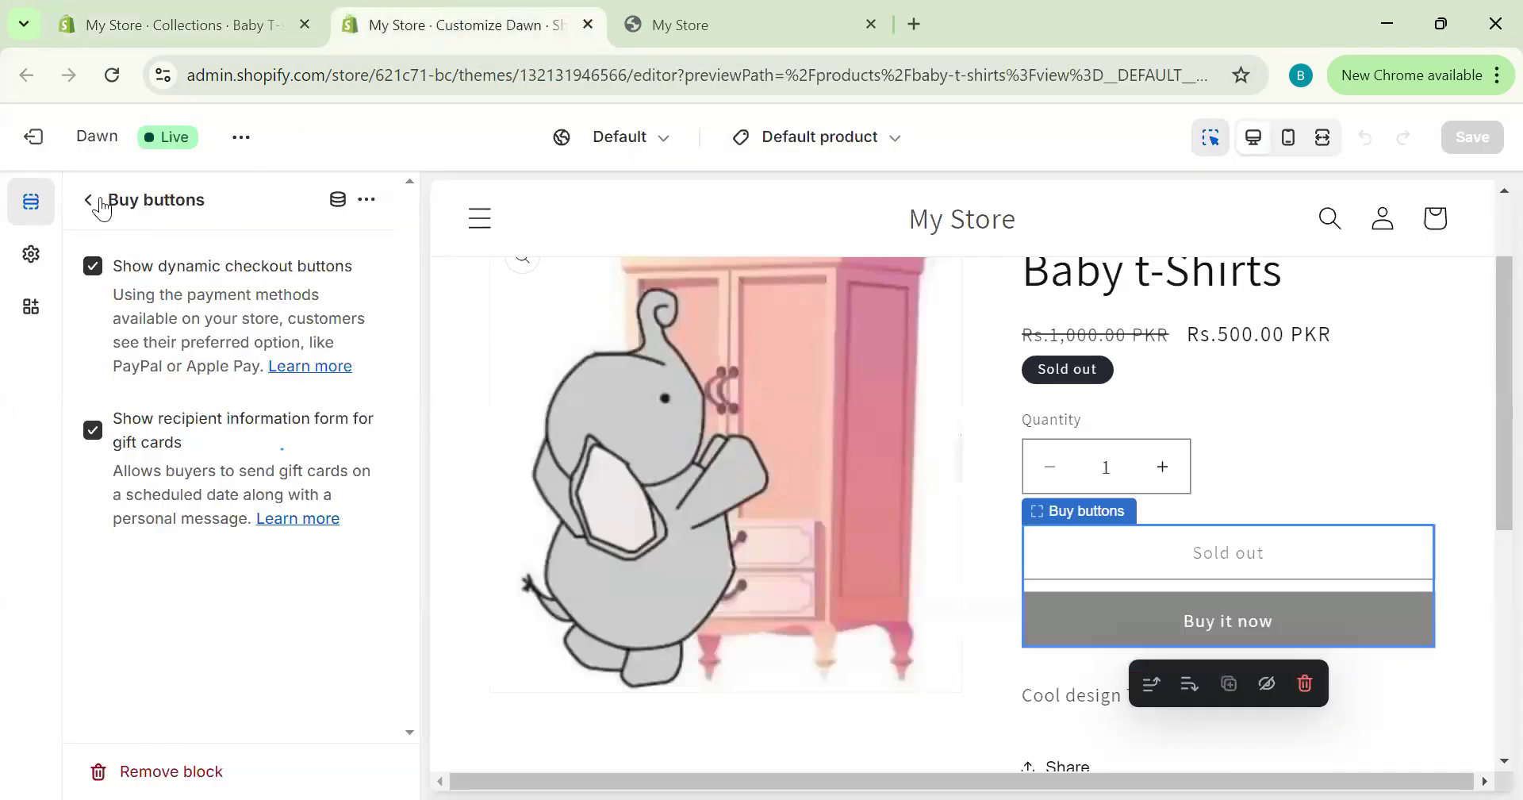
click(97, 205)
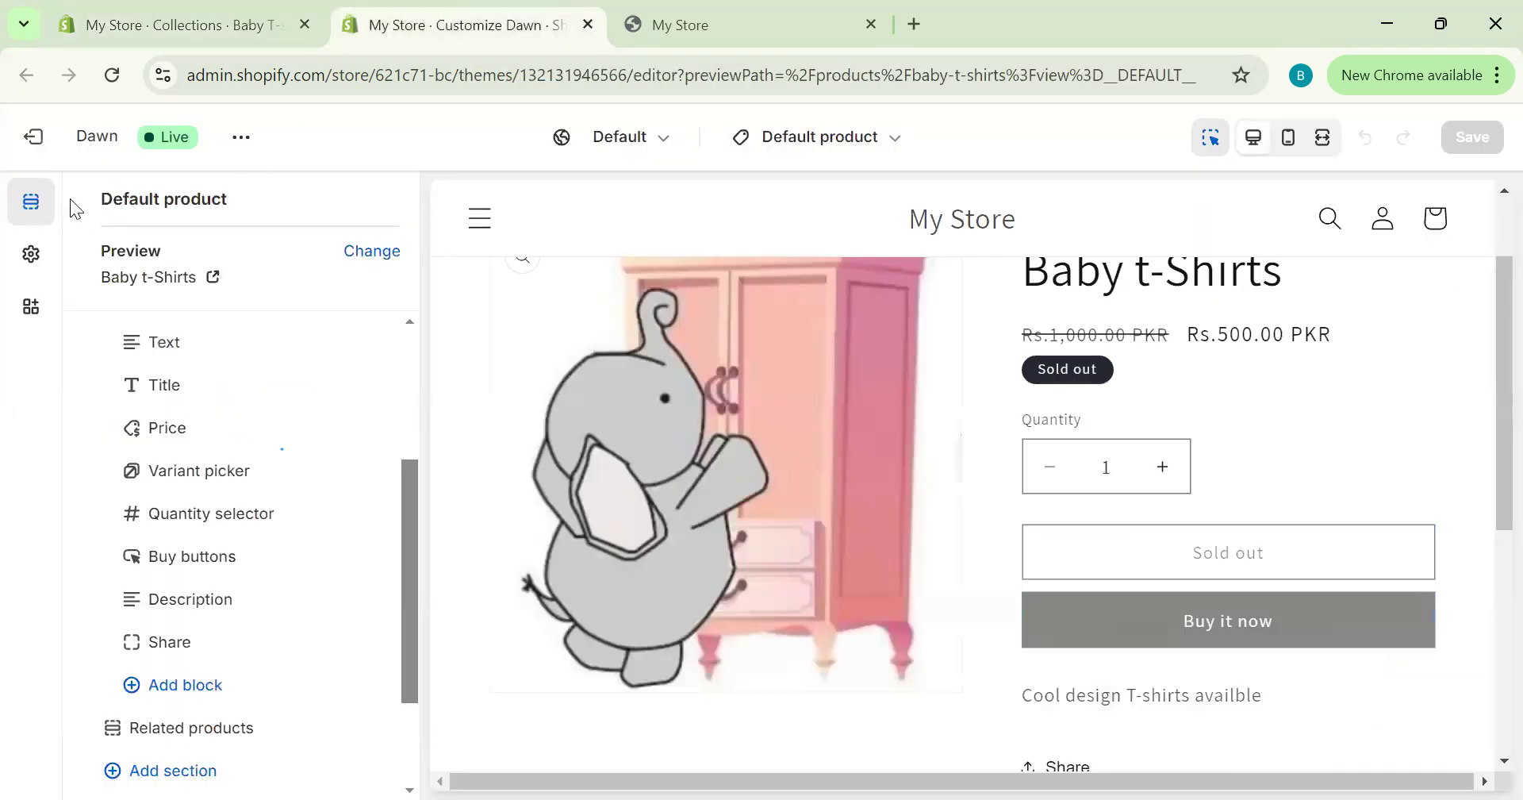
click(69, 135)
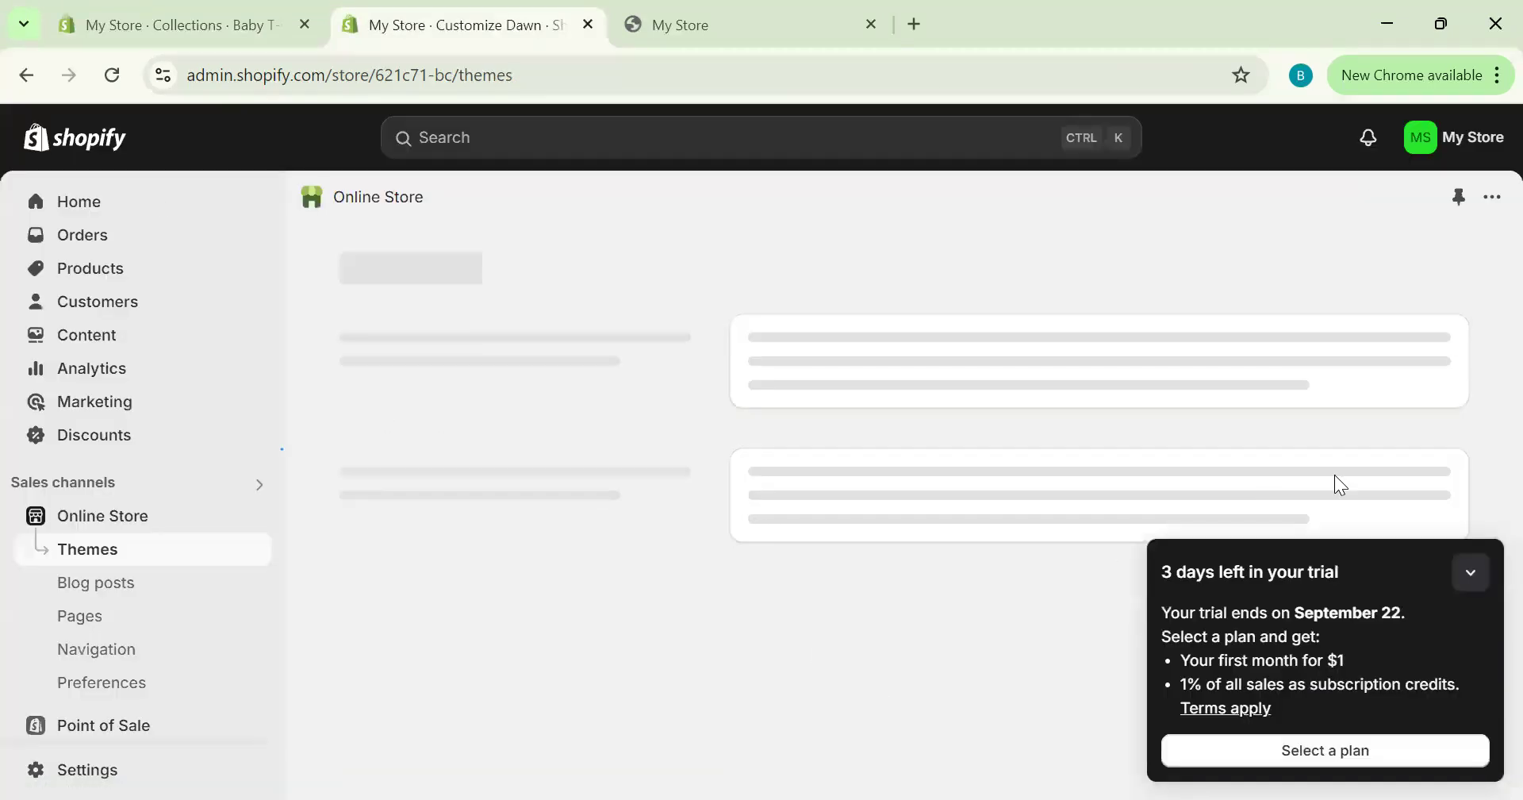
click(1477, 573)
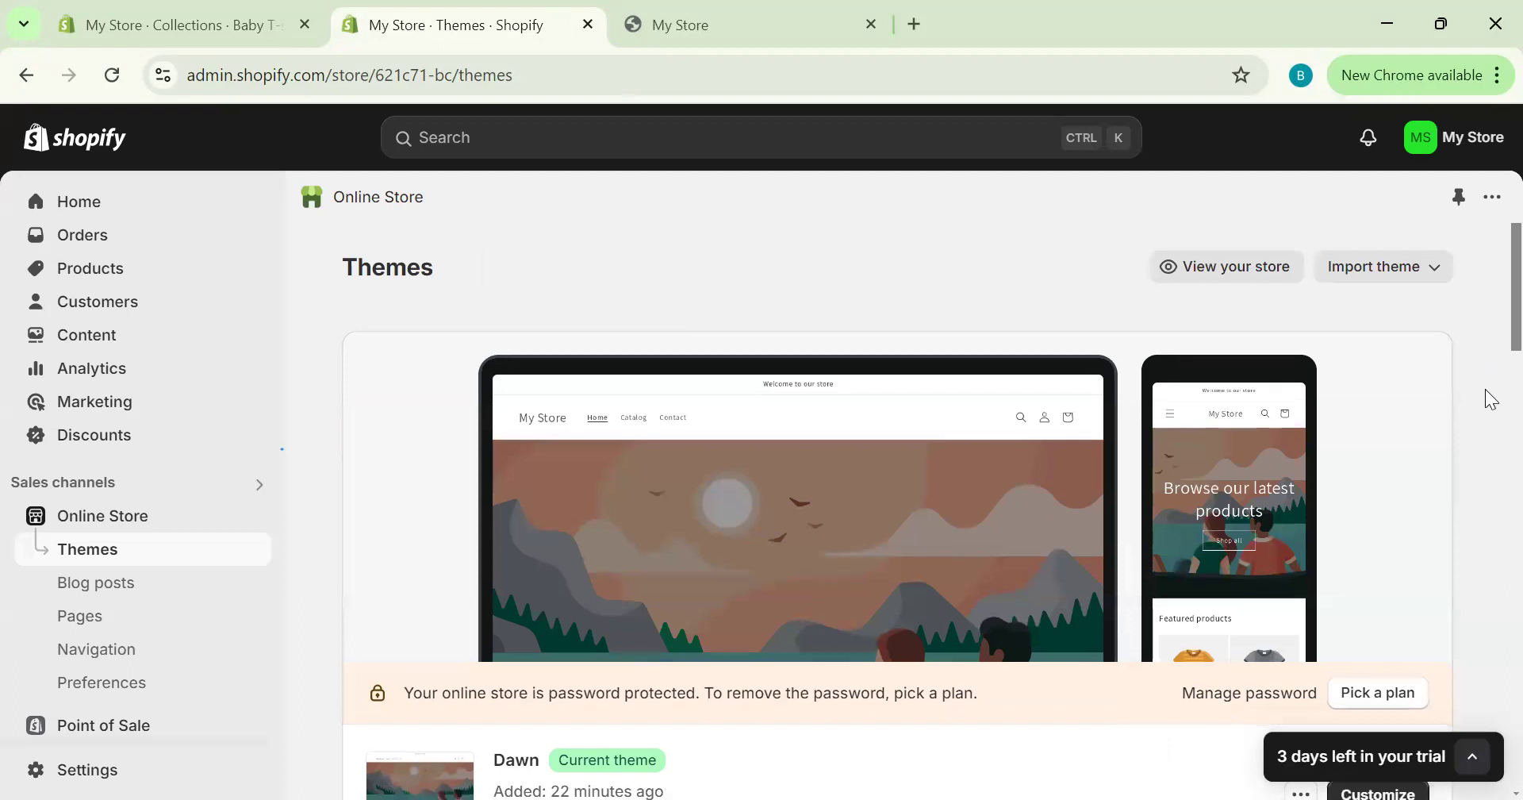
scroll(1489, 444, down, 7)
scroll(1485, 456, down, 1)
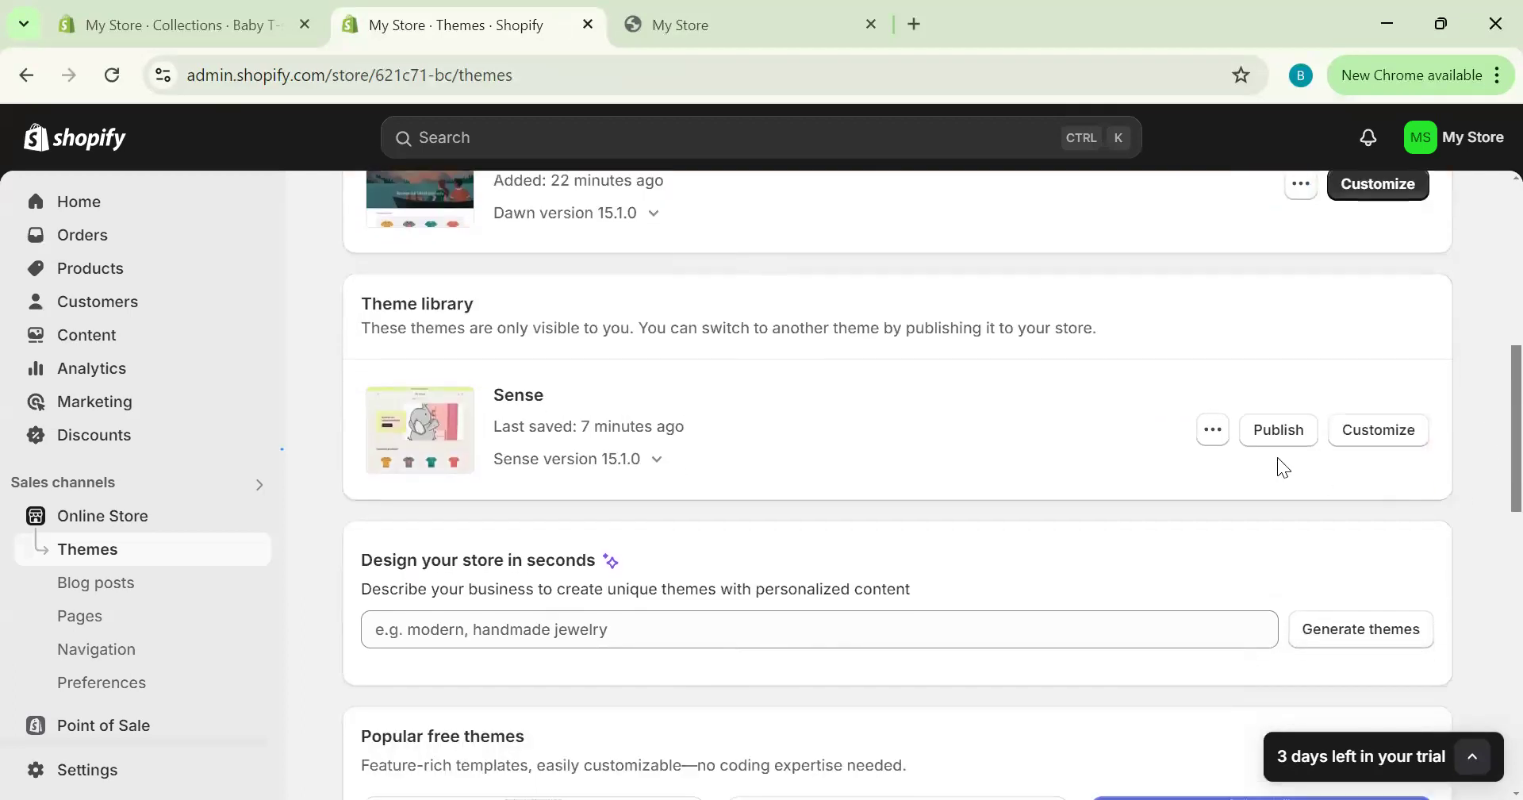
click(1372, 435)
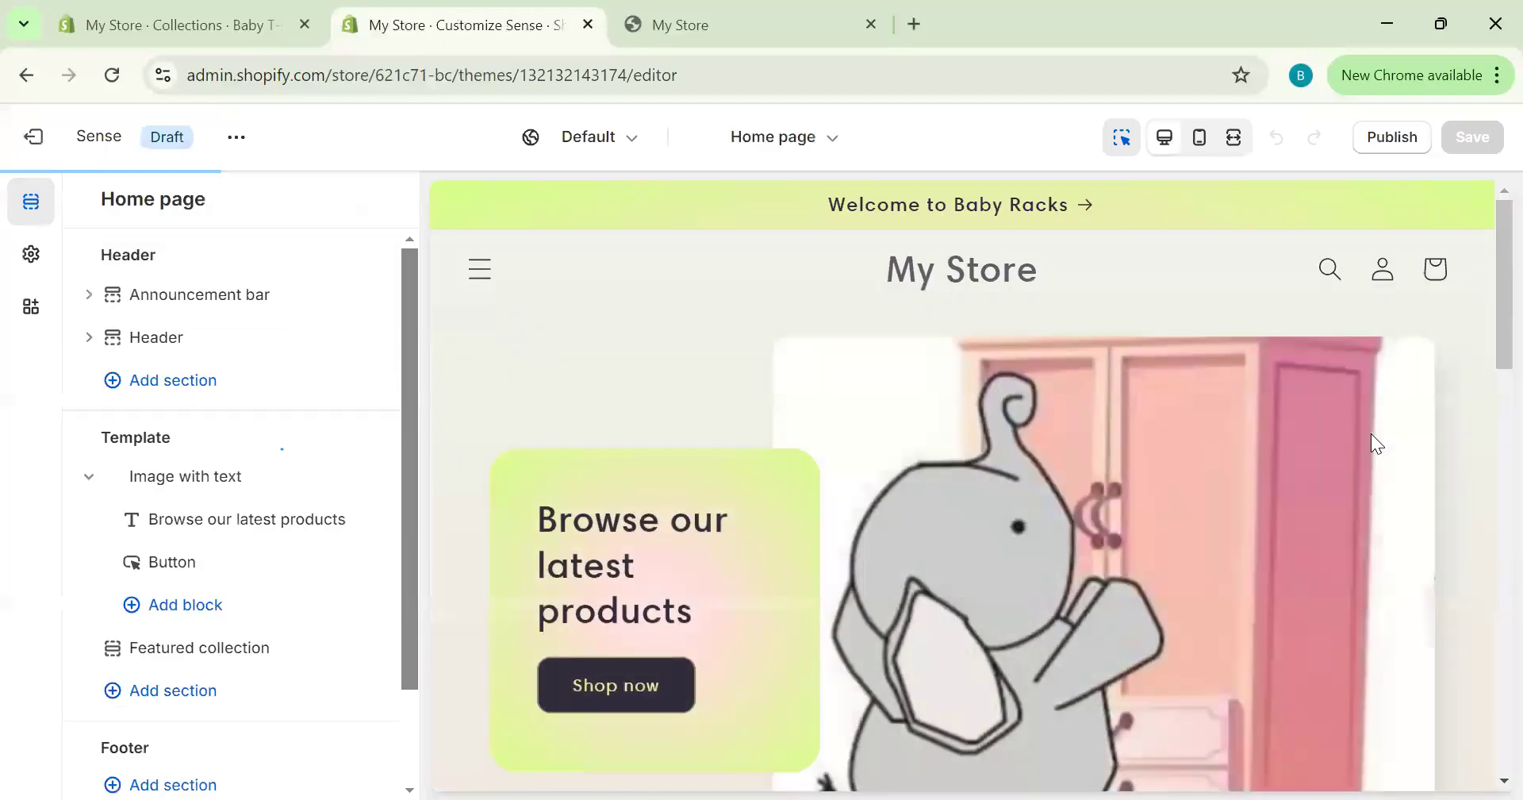
- Link the Shop now button on the home page to the Baby T-shirts collection
click(613, 690)
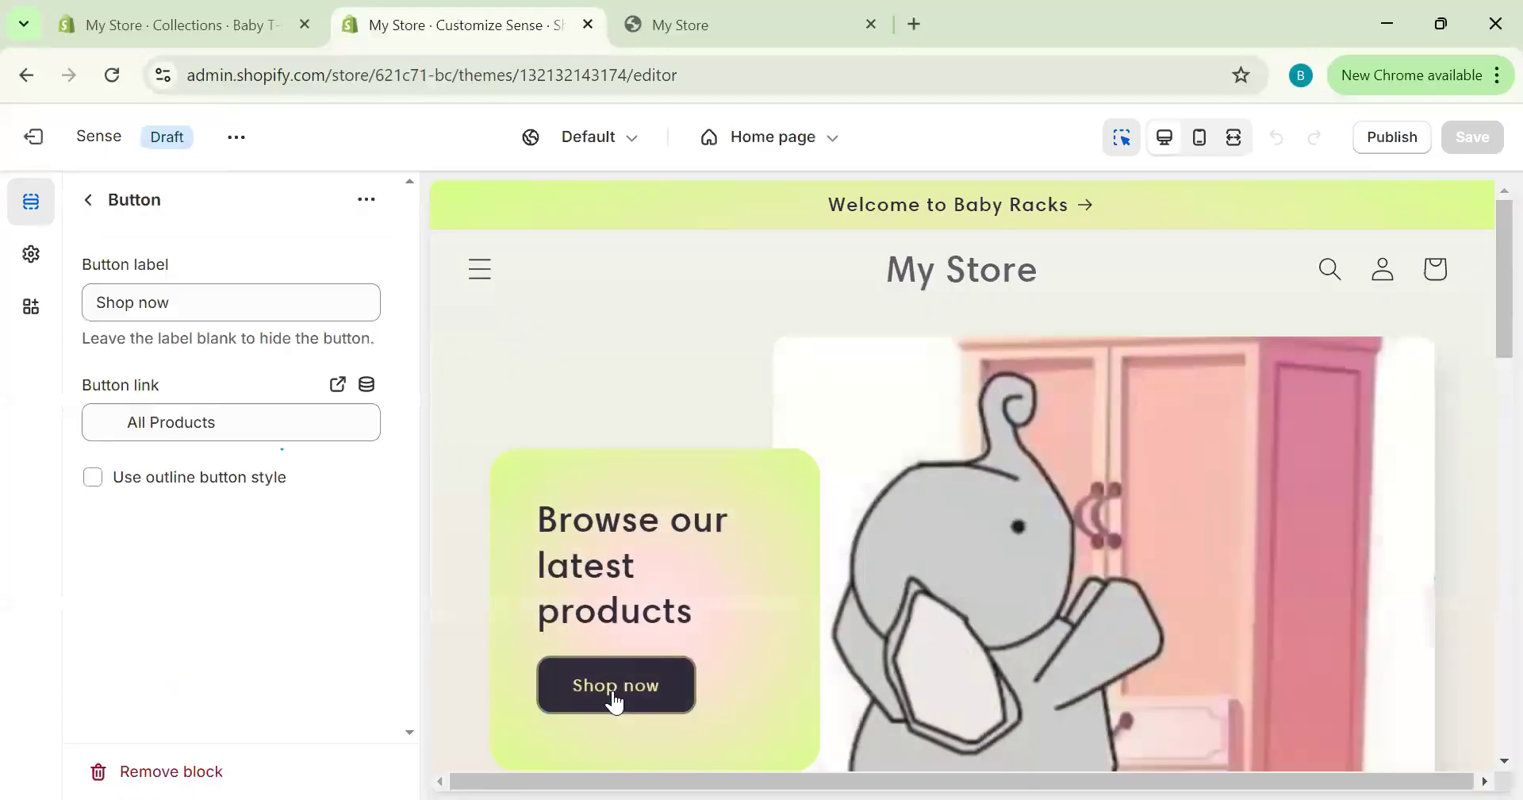
click(201, 416)
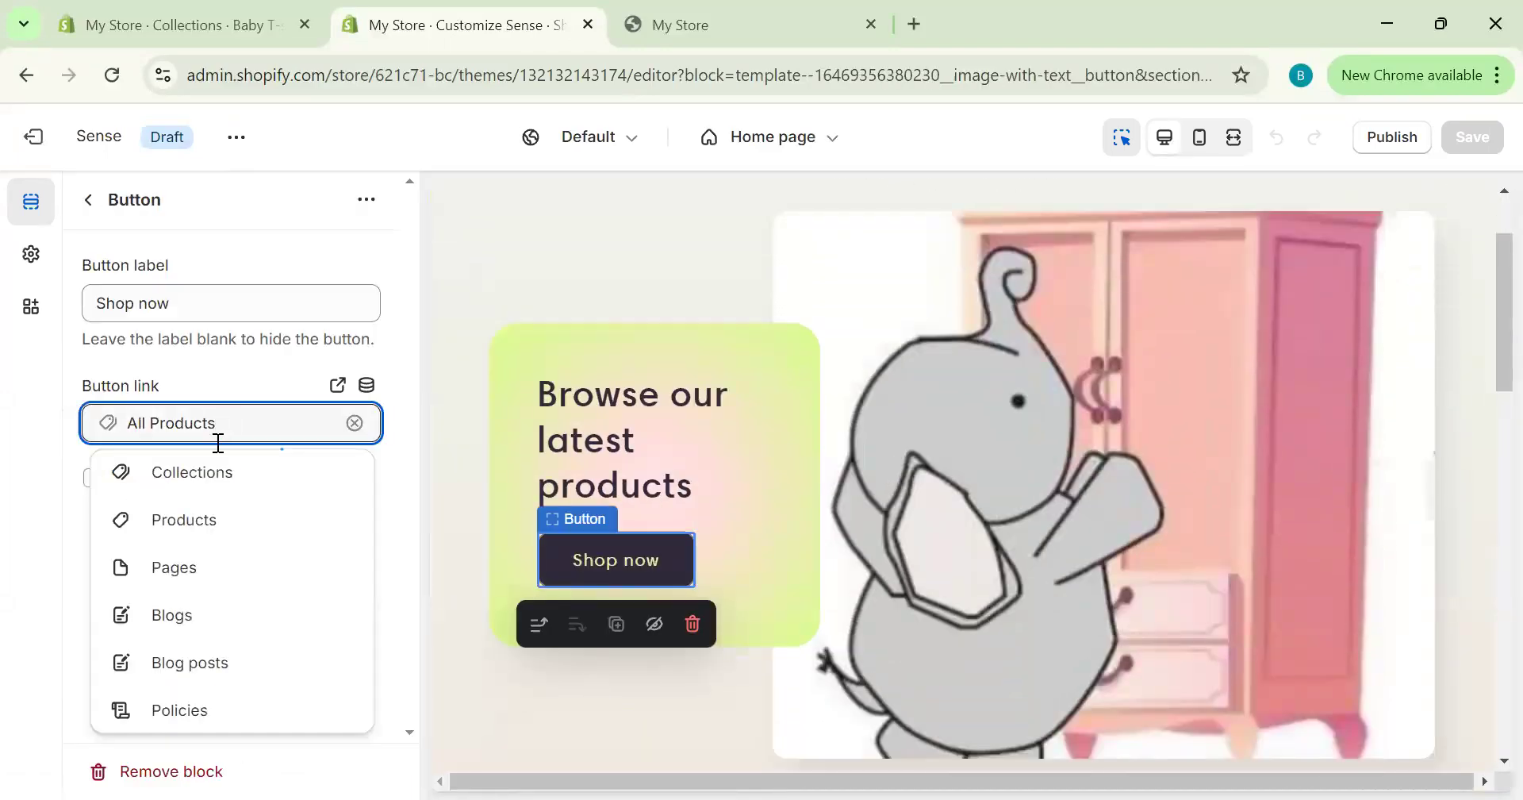
click(207, 474)
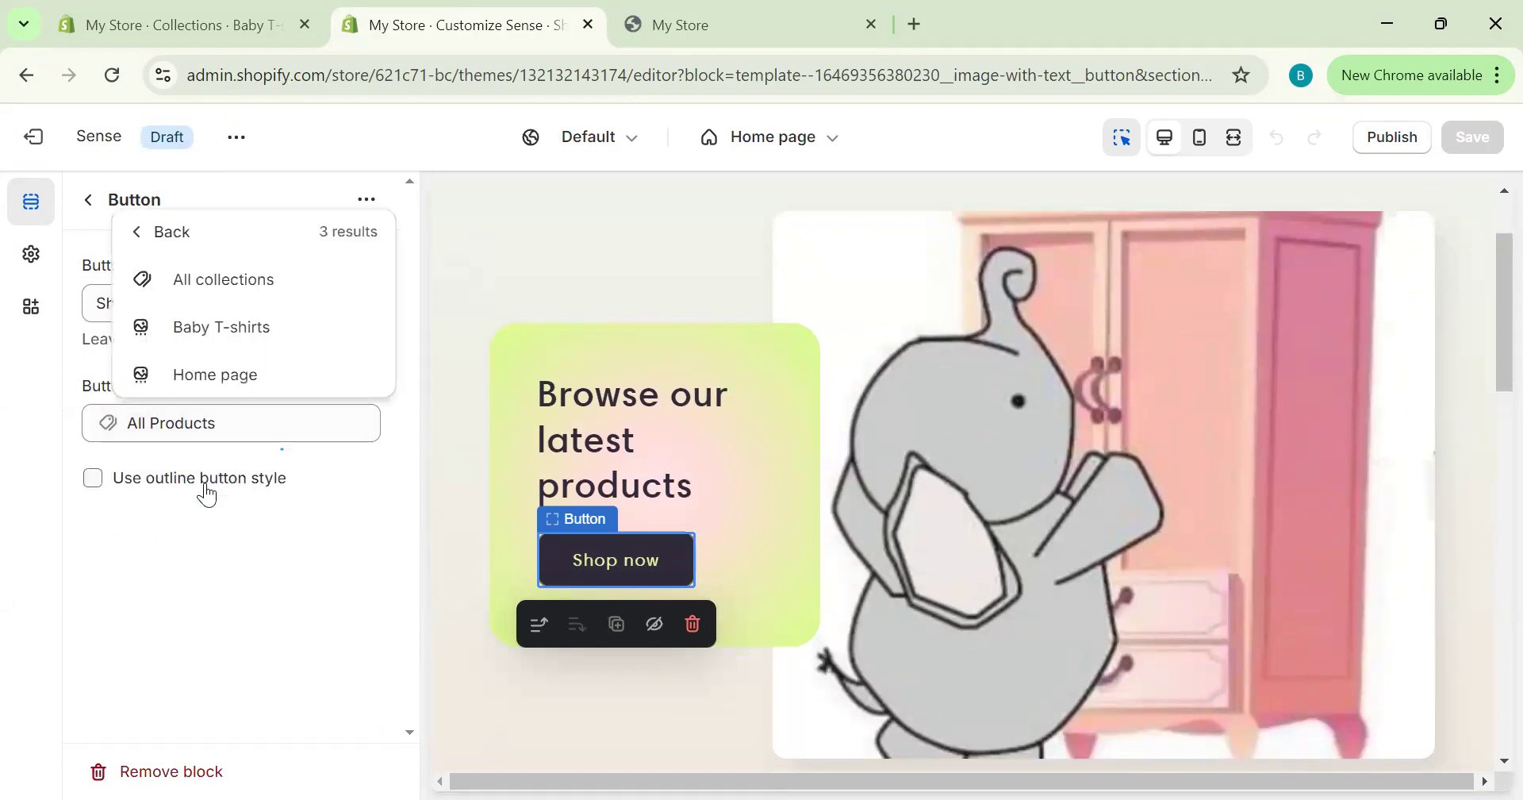
click(210, 331)
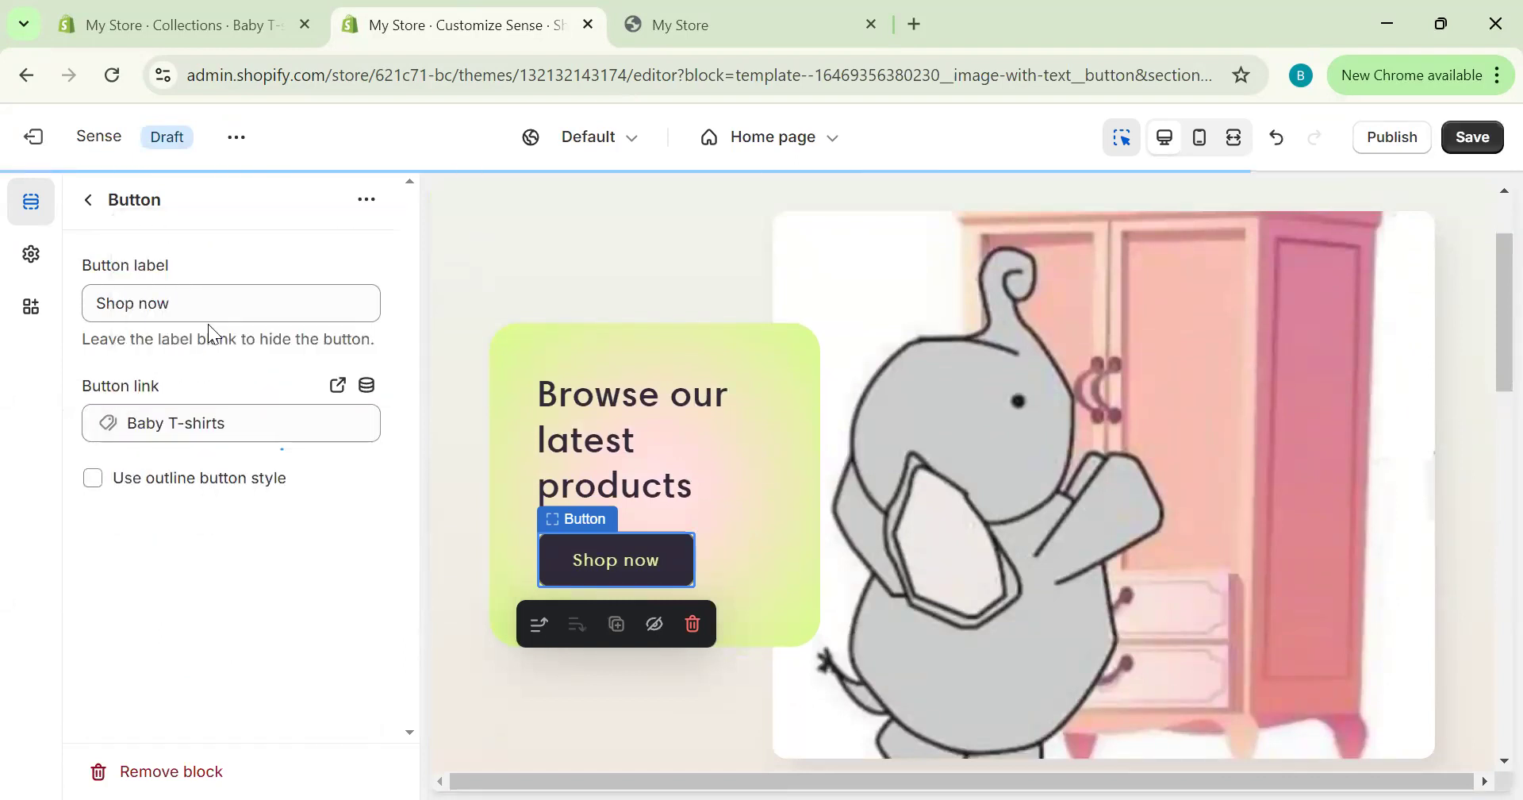
- Follow the Shop now button to preview the Baby T-shirts collection page, and save the theme changes
click(590, 560)
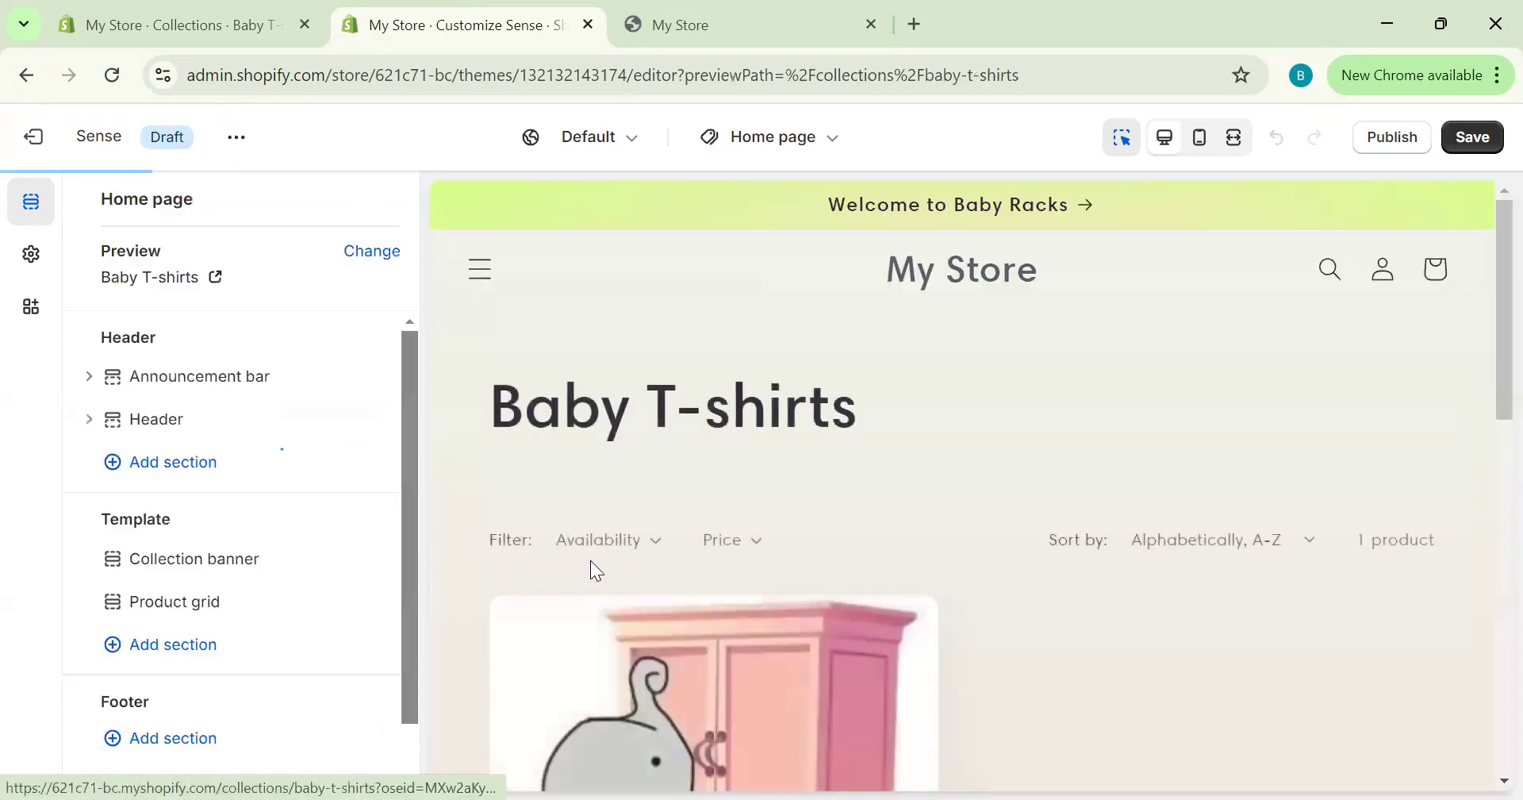
drag(1489, 296, 1487, 444)
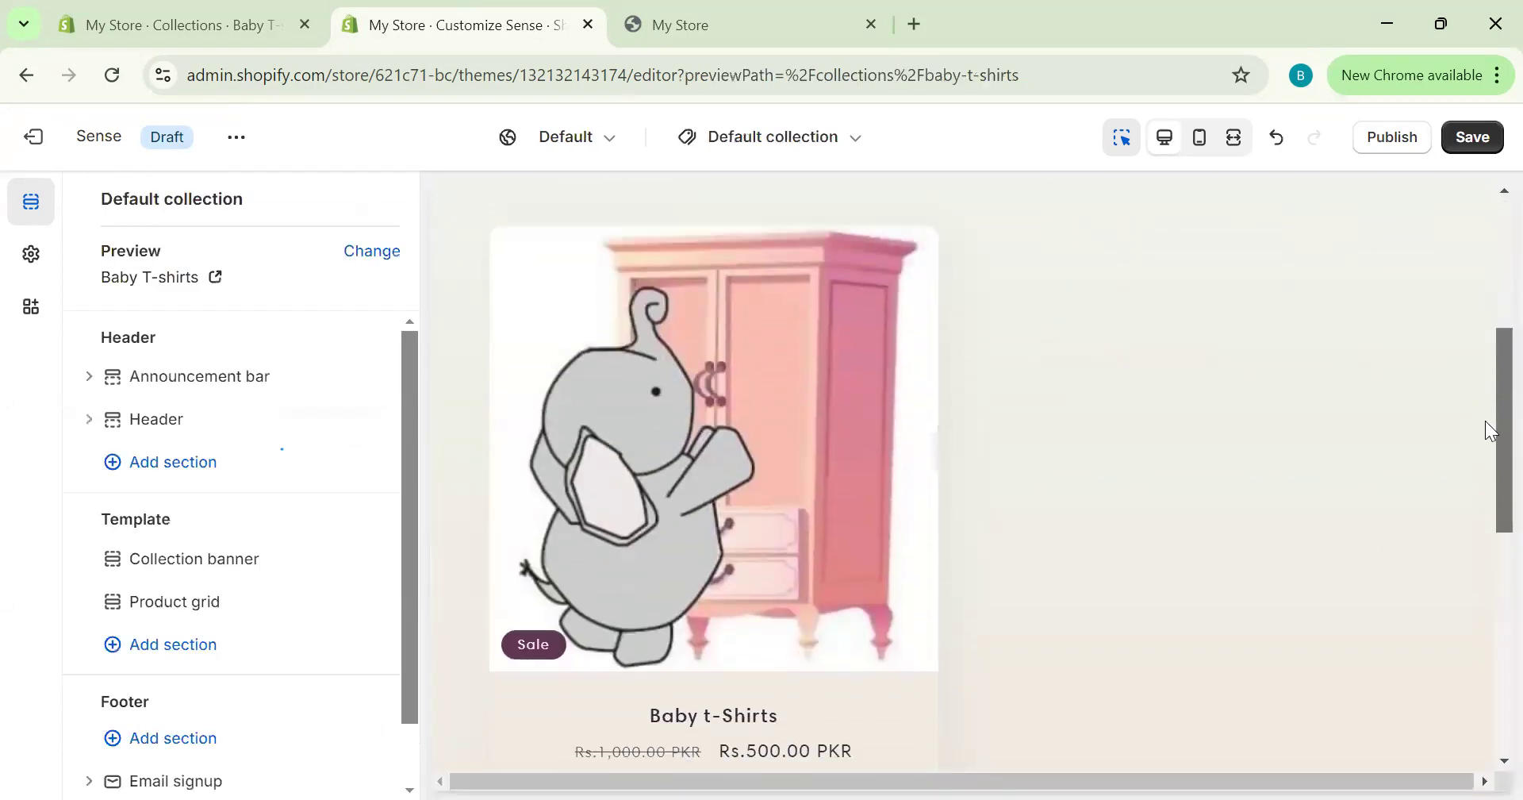
click(1470, 138)
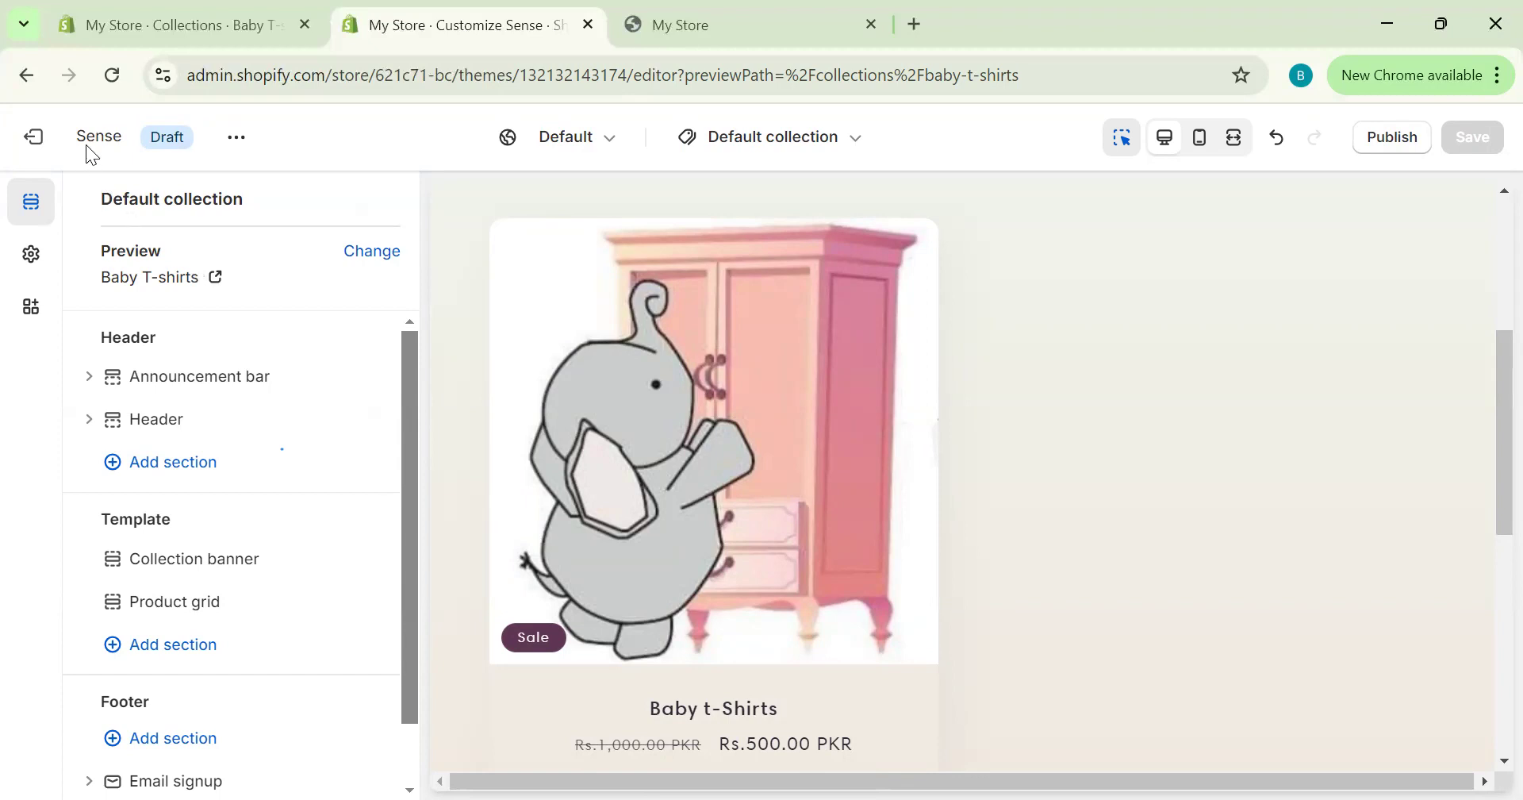
- Exit the theme editor and reopen the Sense theme for customization on its home page
click(32, 148)
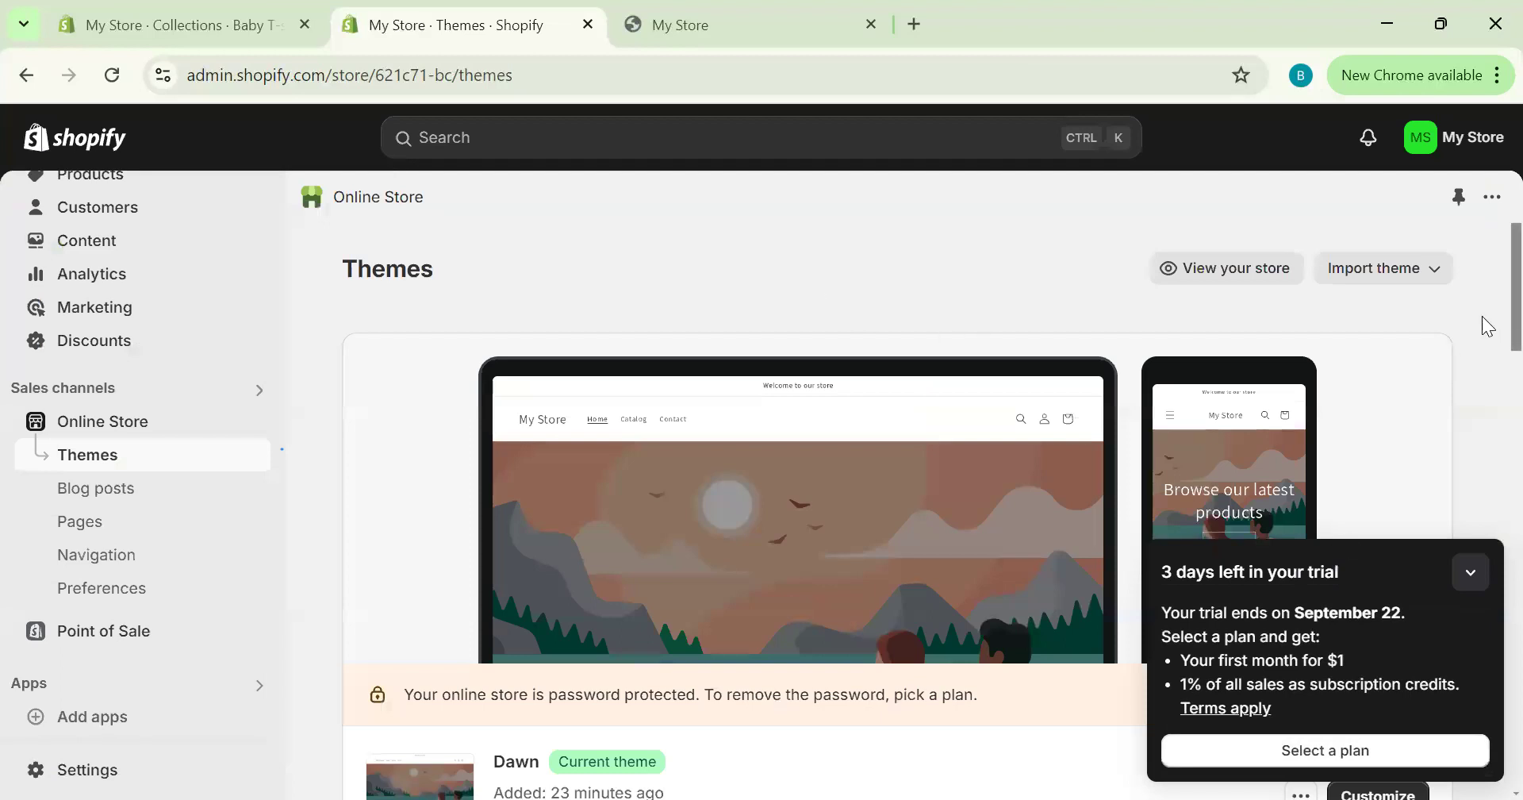
scroll(1486, 314, down, 8)
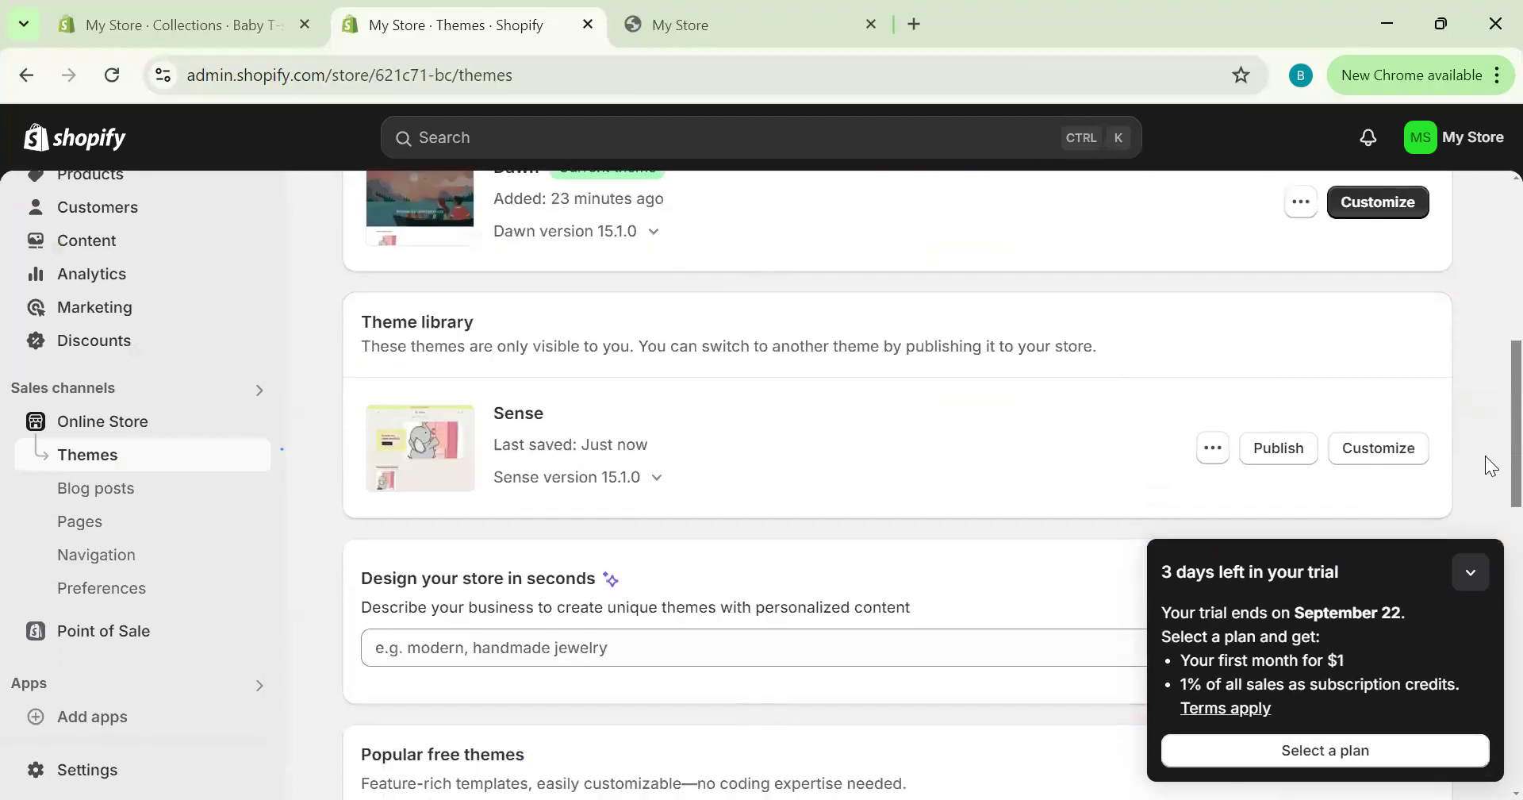
scroll(1485, 489, down, 1)
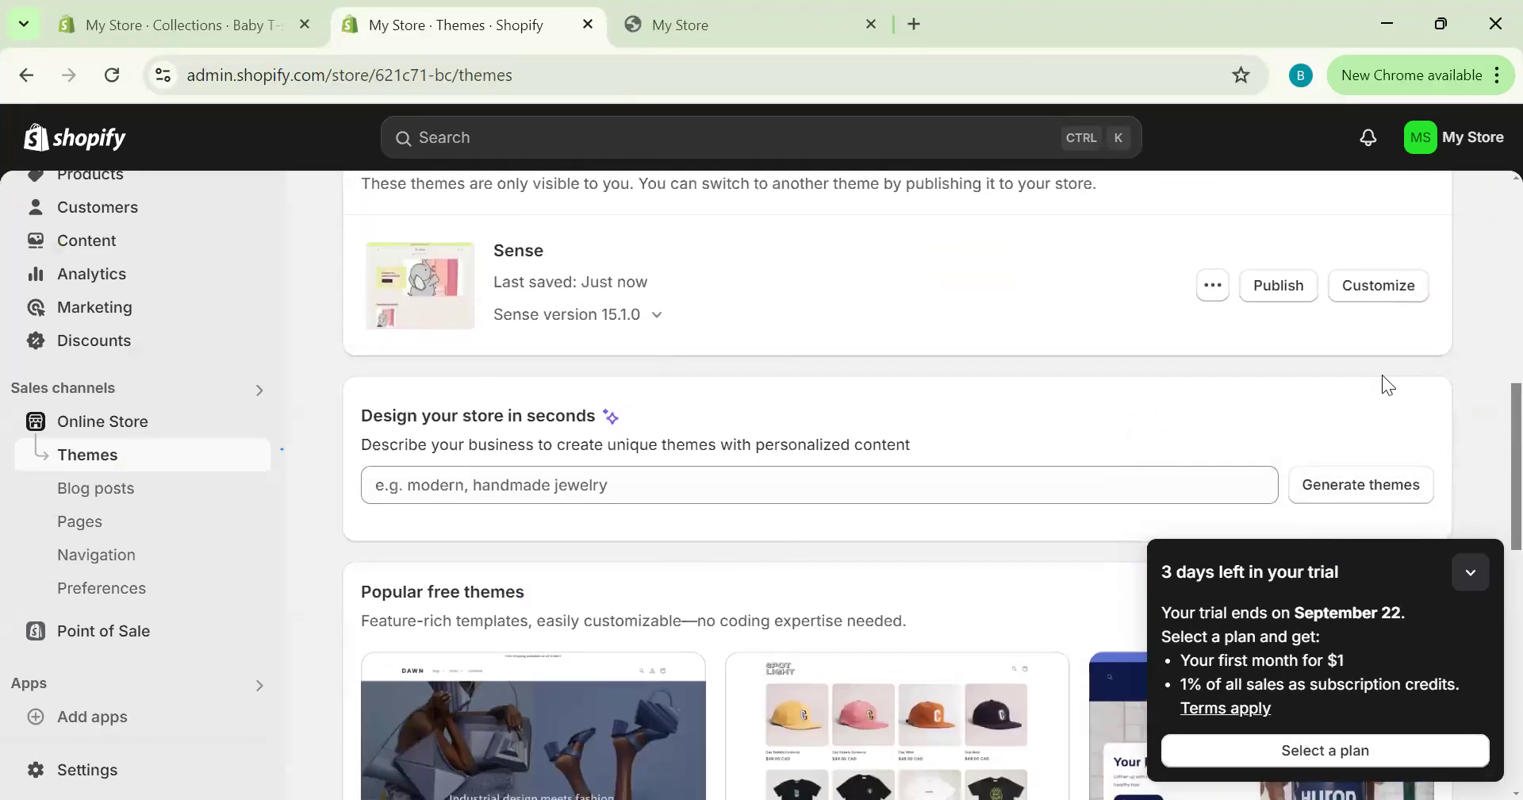
click(1360, 290)
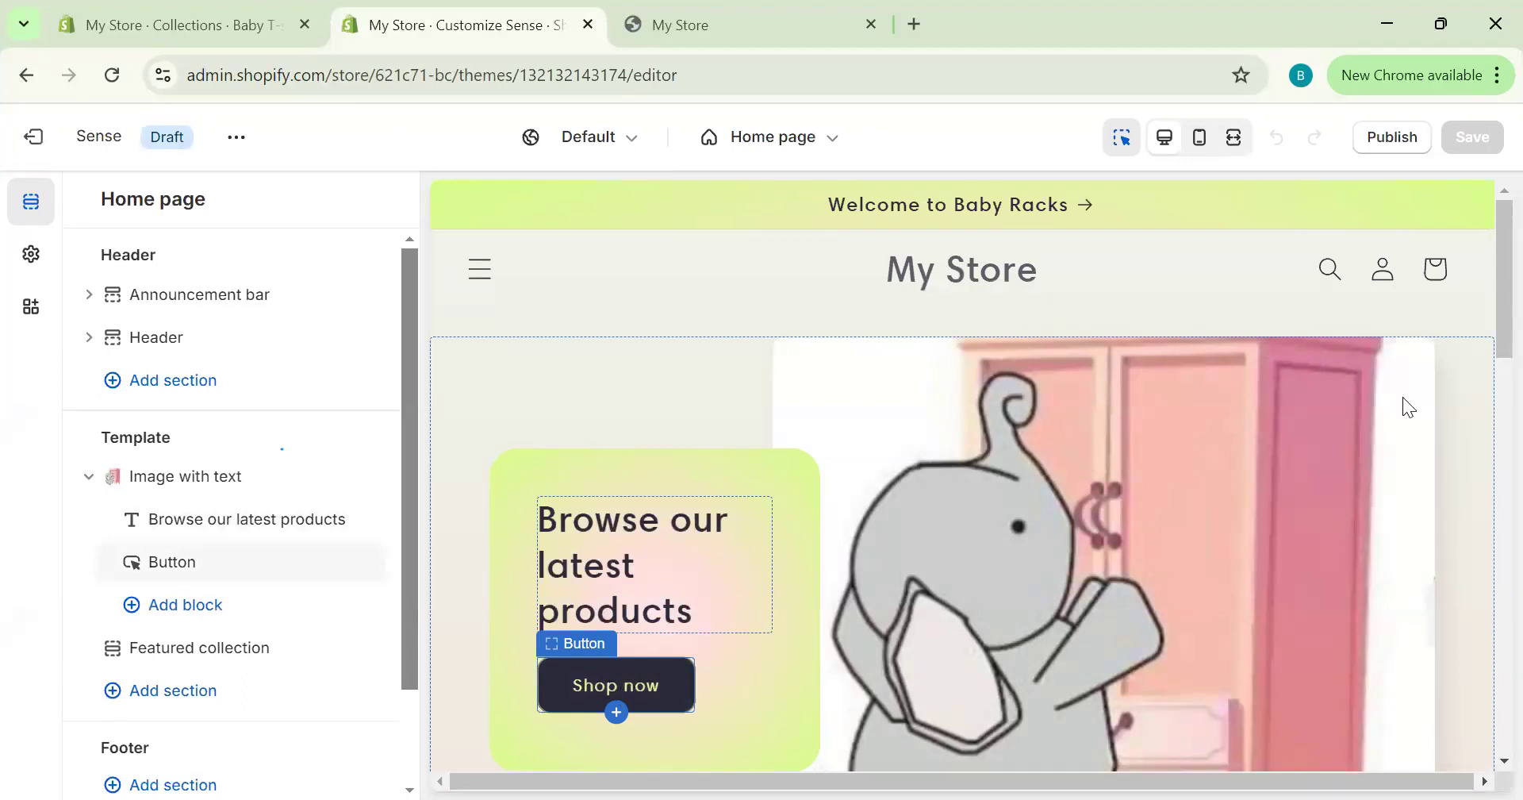
drag(1485, 287, 1486, 333)
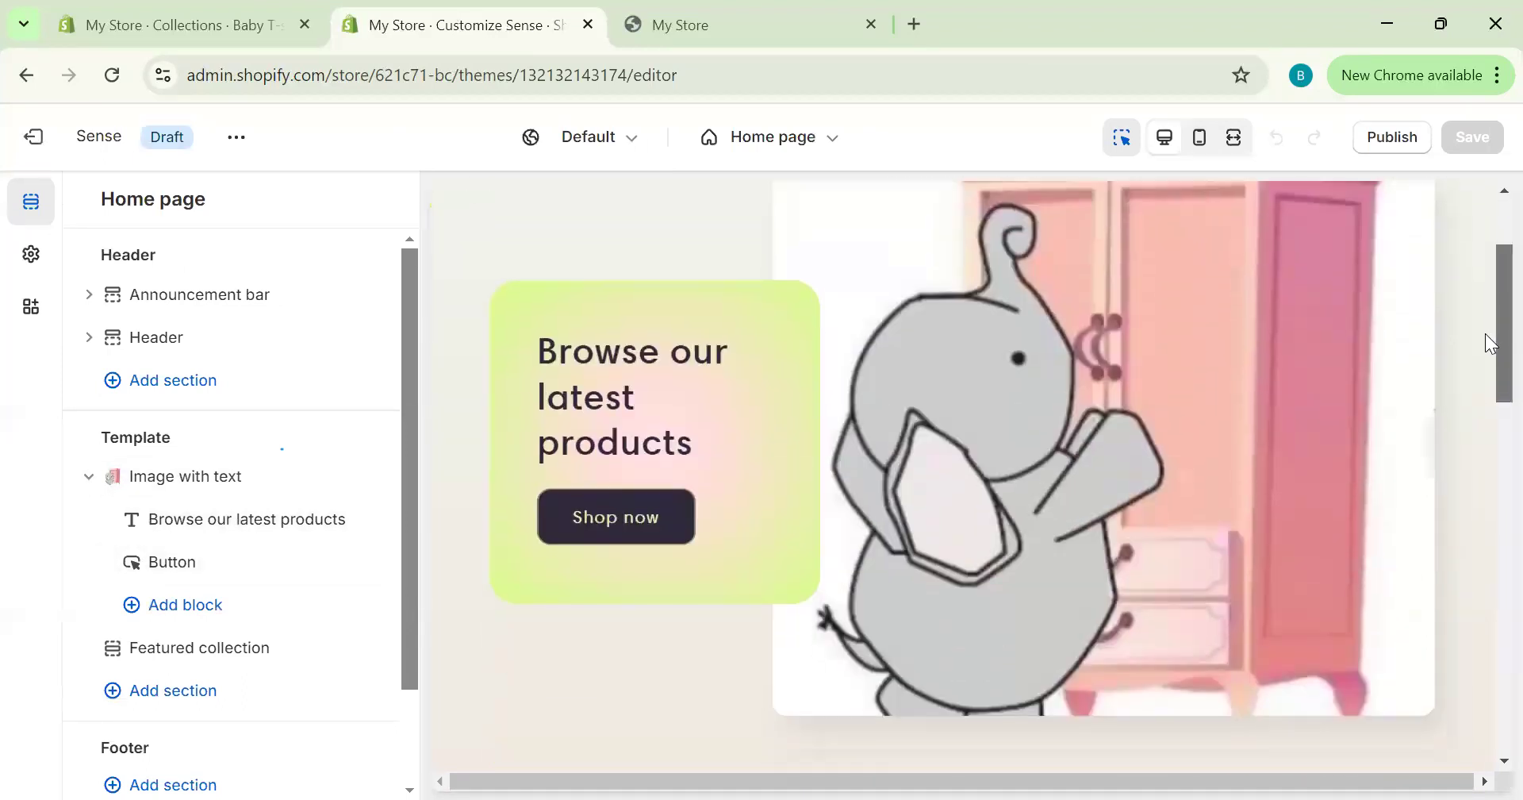
- Select the Shop now button again and choose the Baby T-shirts collection as its link
click(655, 536)
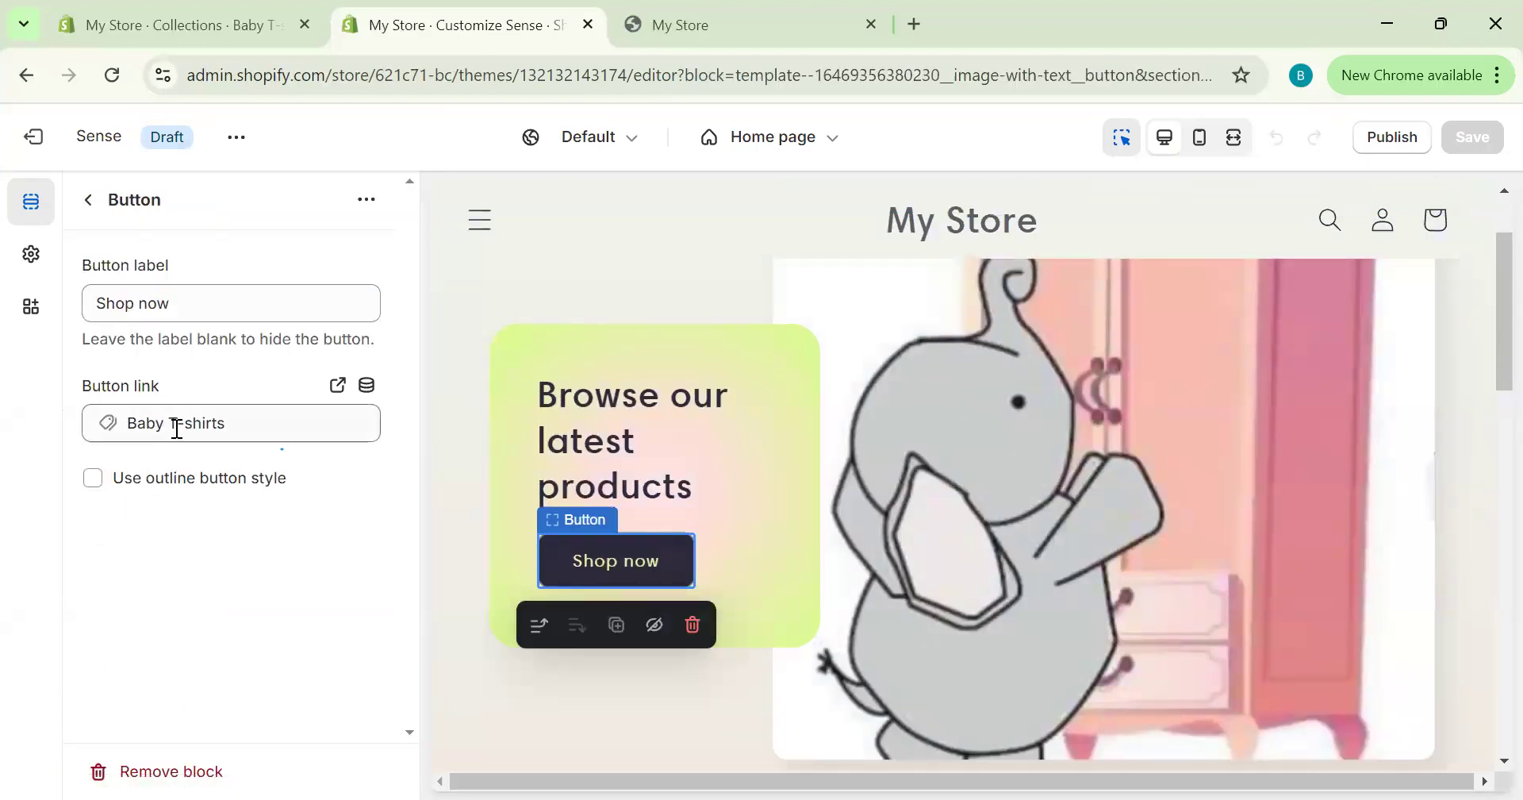
click(274, 417)
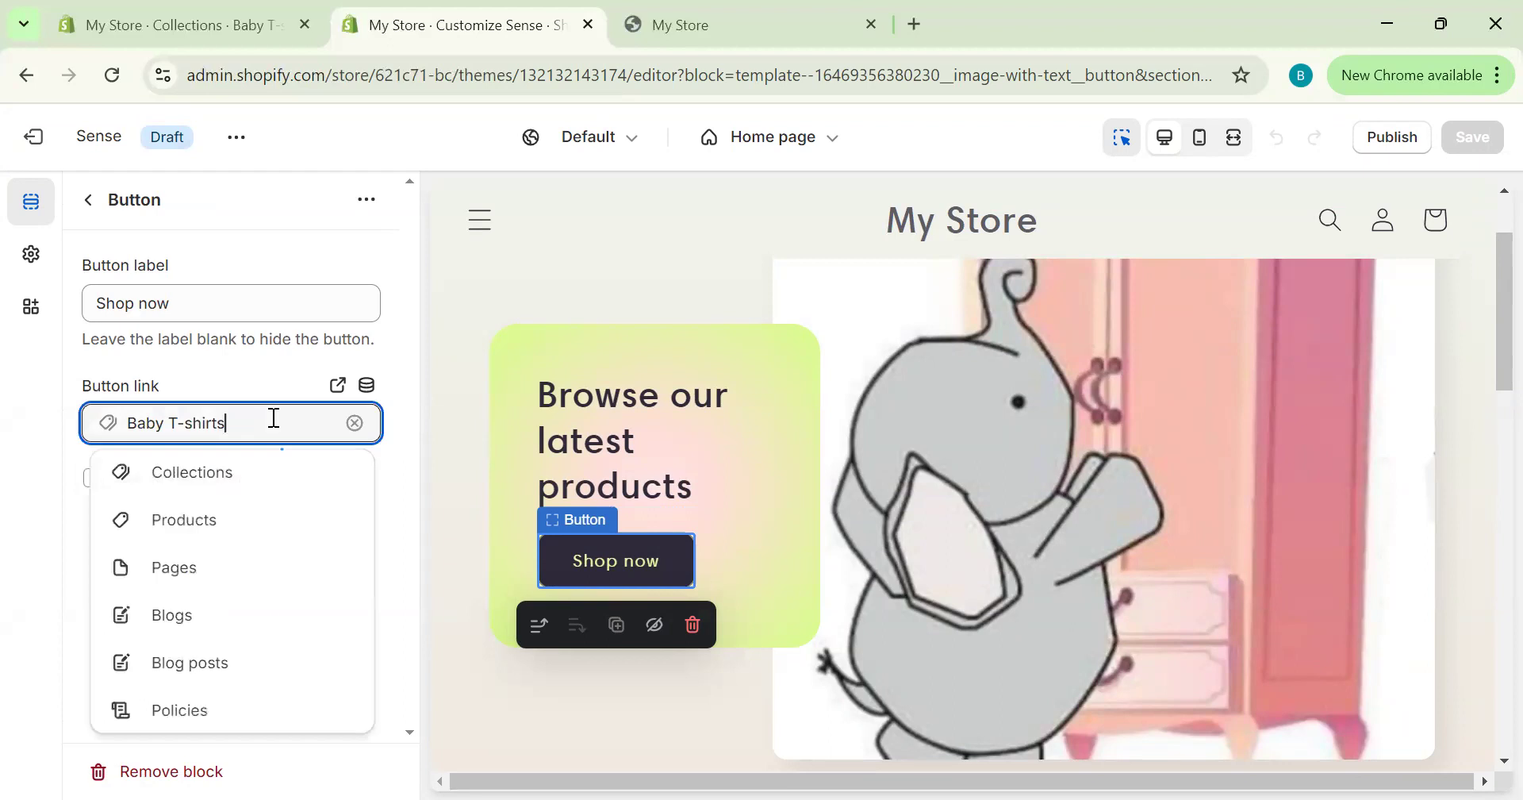
click(247, 489)
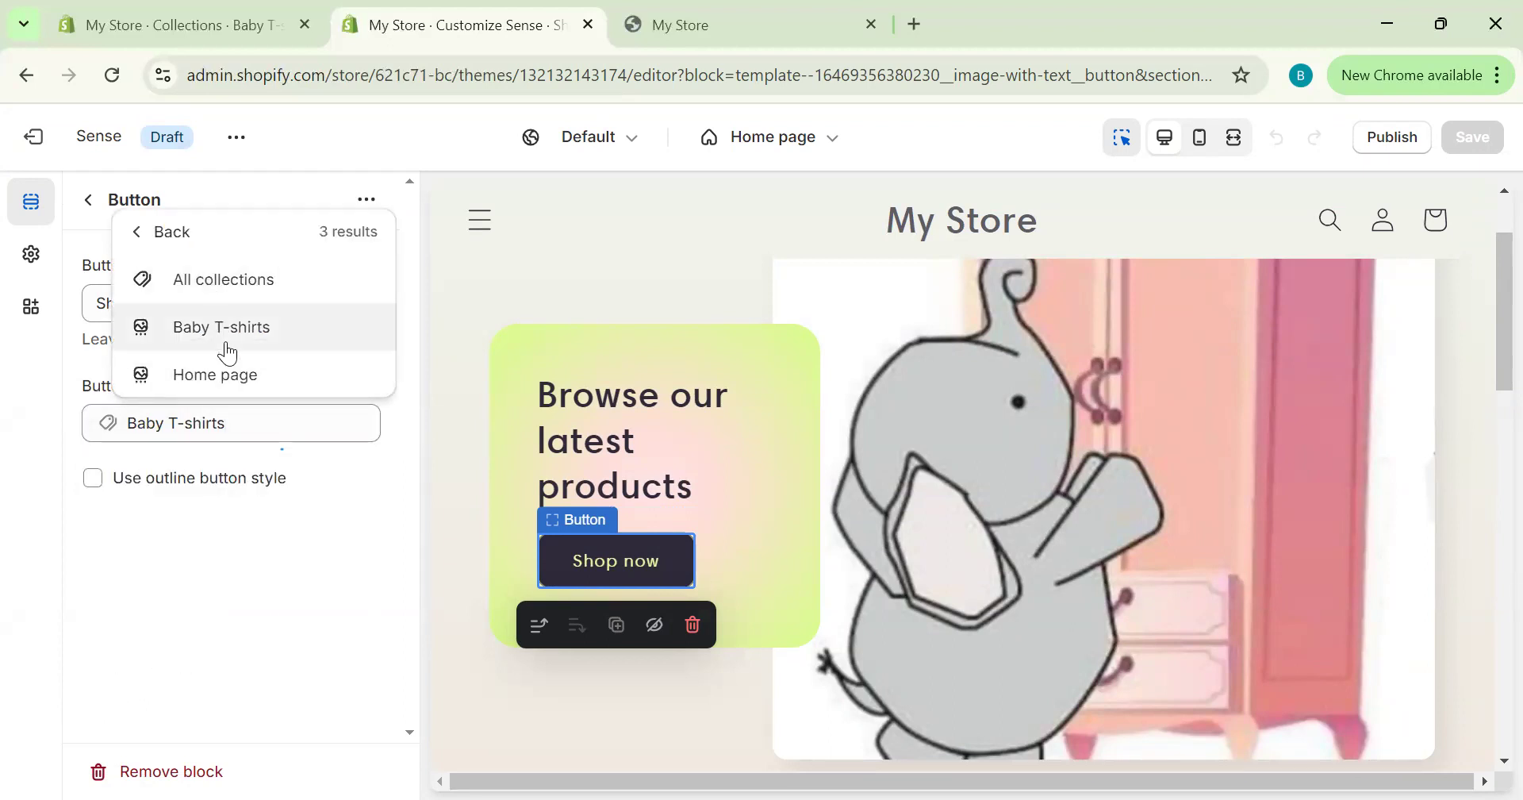
click(228, 329)
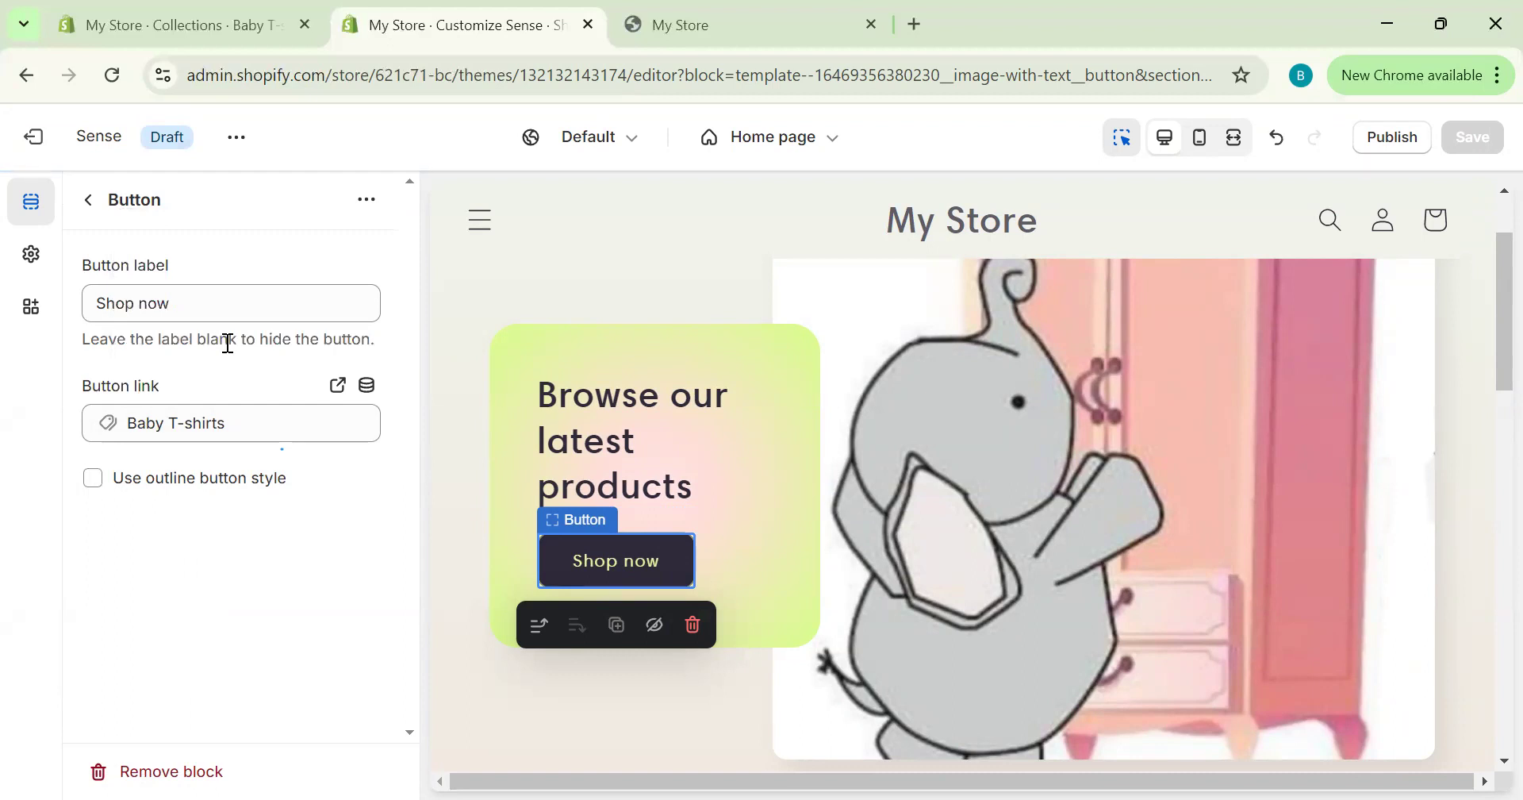
- Check which products can be linked to the button without choosing one, and view the featured product on the home page
click(273, 427)
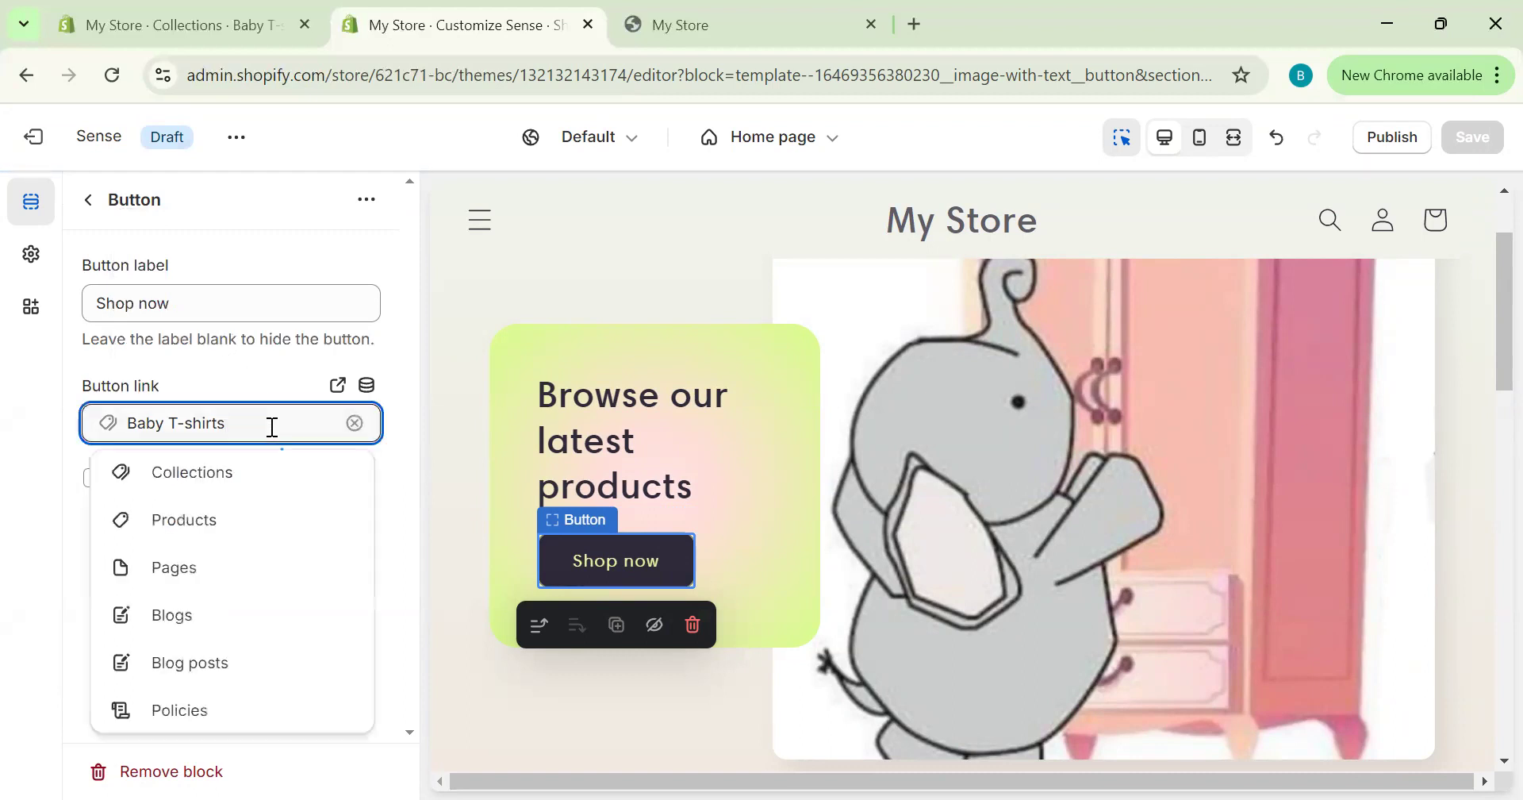
click(257, 520)
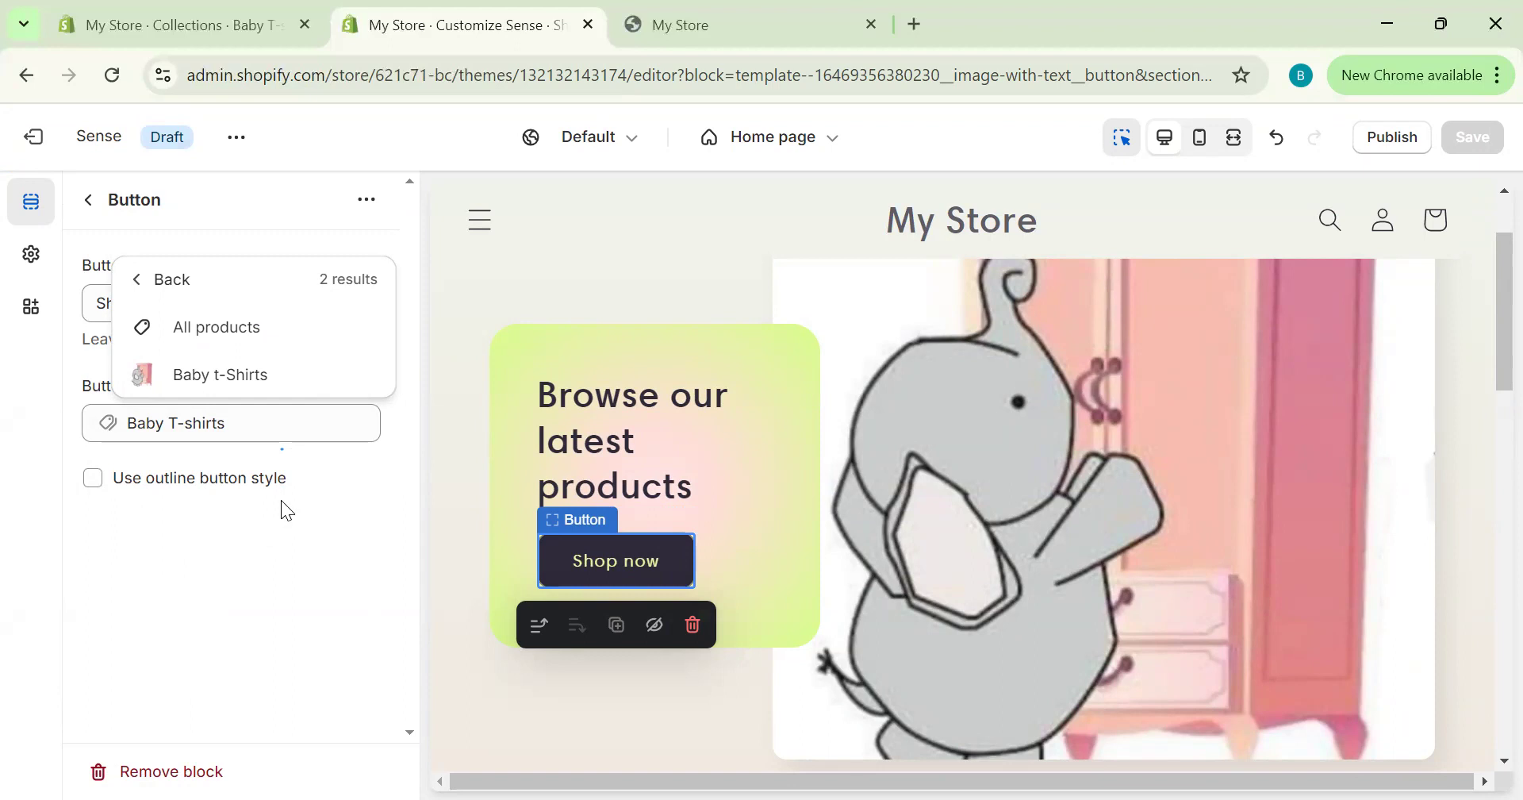
click(284, 507)
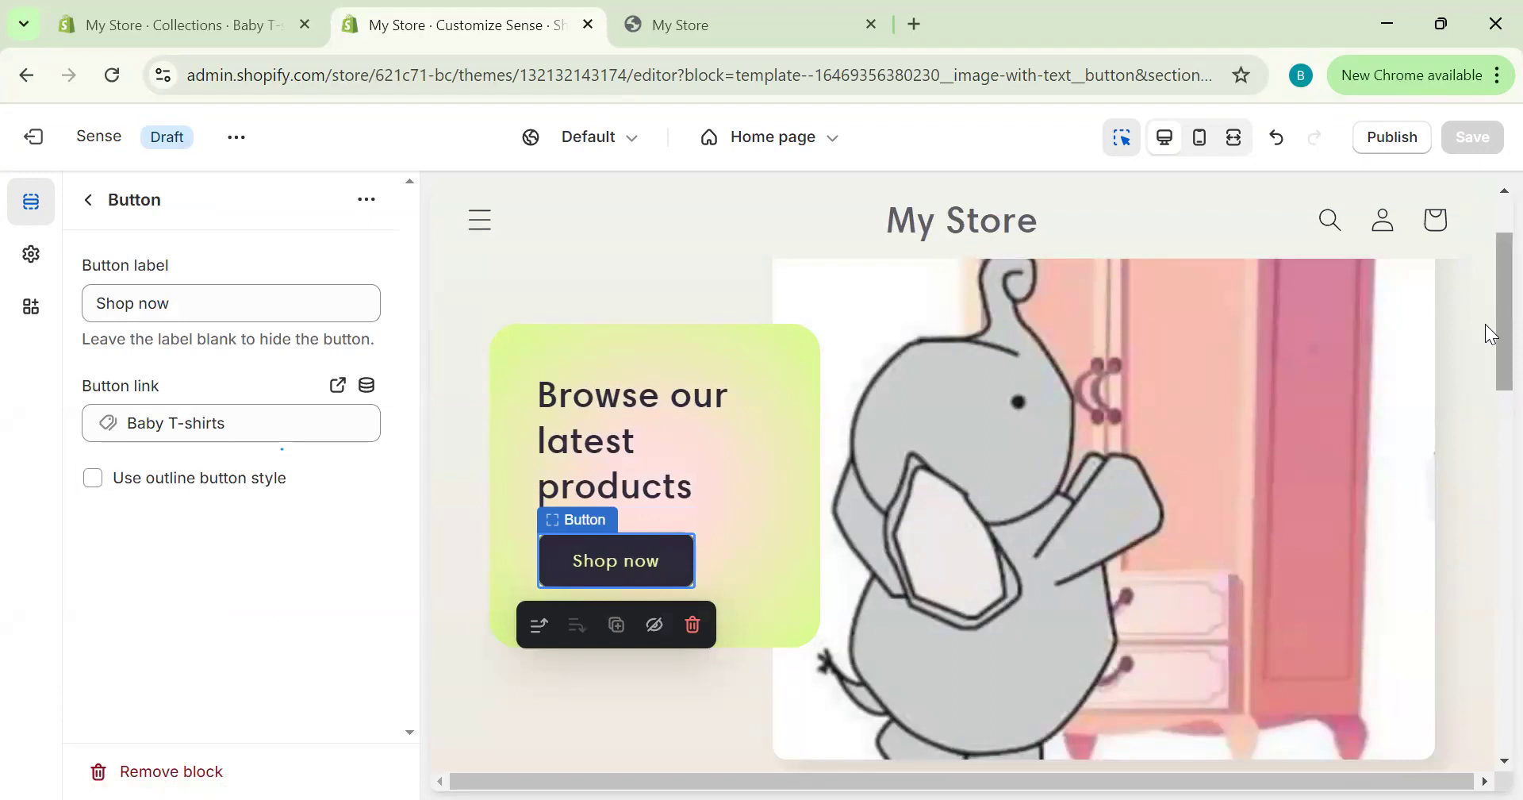
drag(1490, 331, 1488, 589)
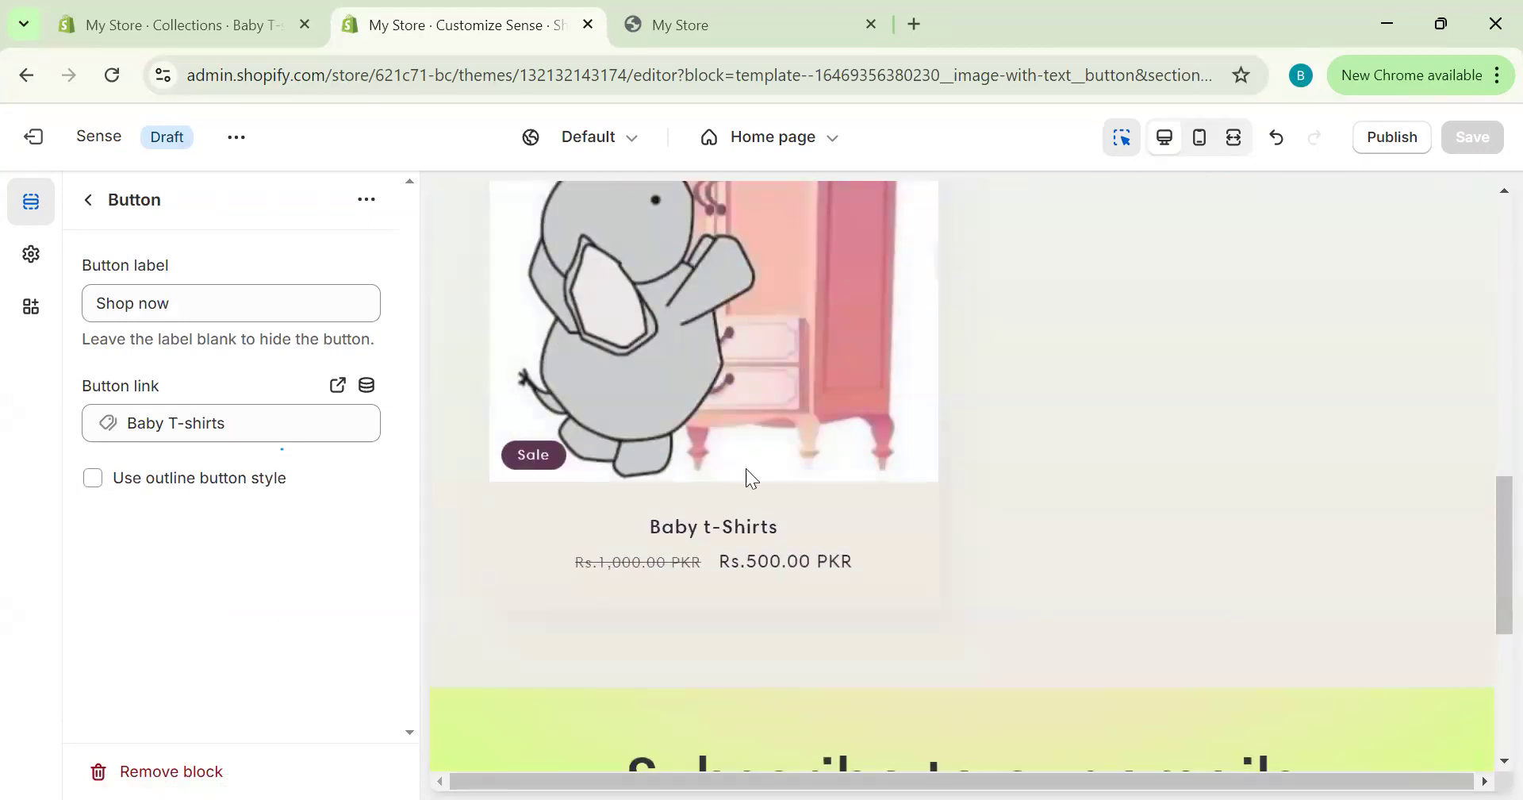
- Return to the home page sections and publish the Sense theme as the store's current theme
click(88, 200)
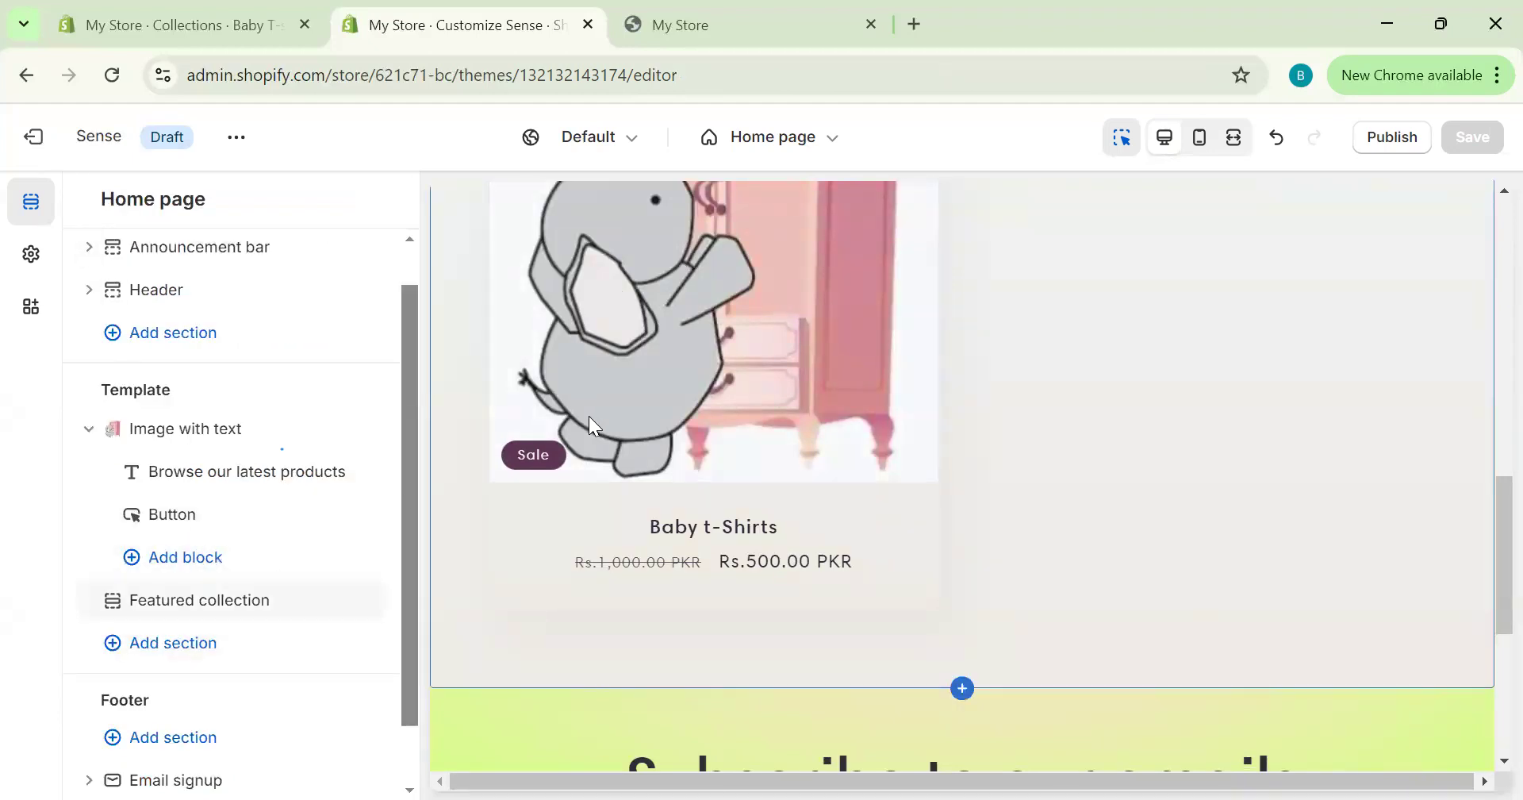
click(180, 599)
drag(409, 277, 104, 239)
click(89, 205)
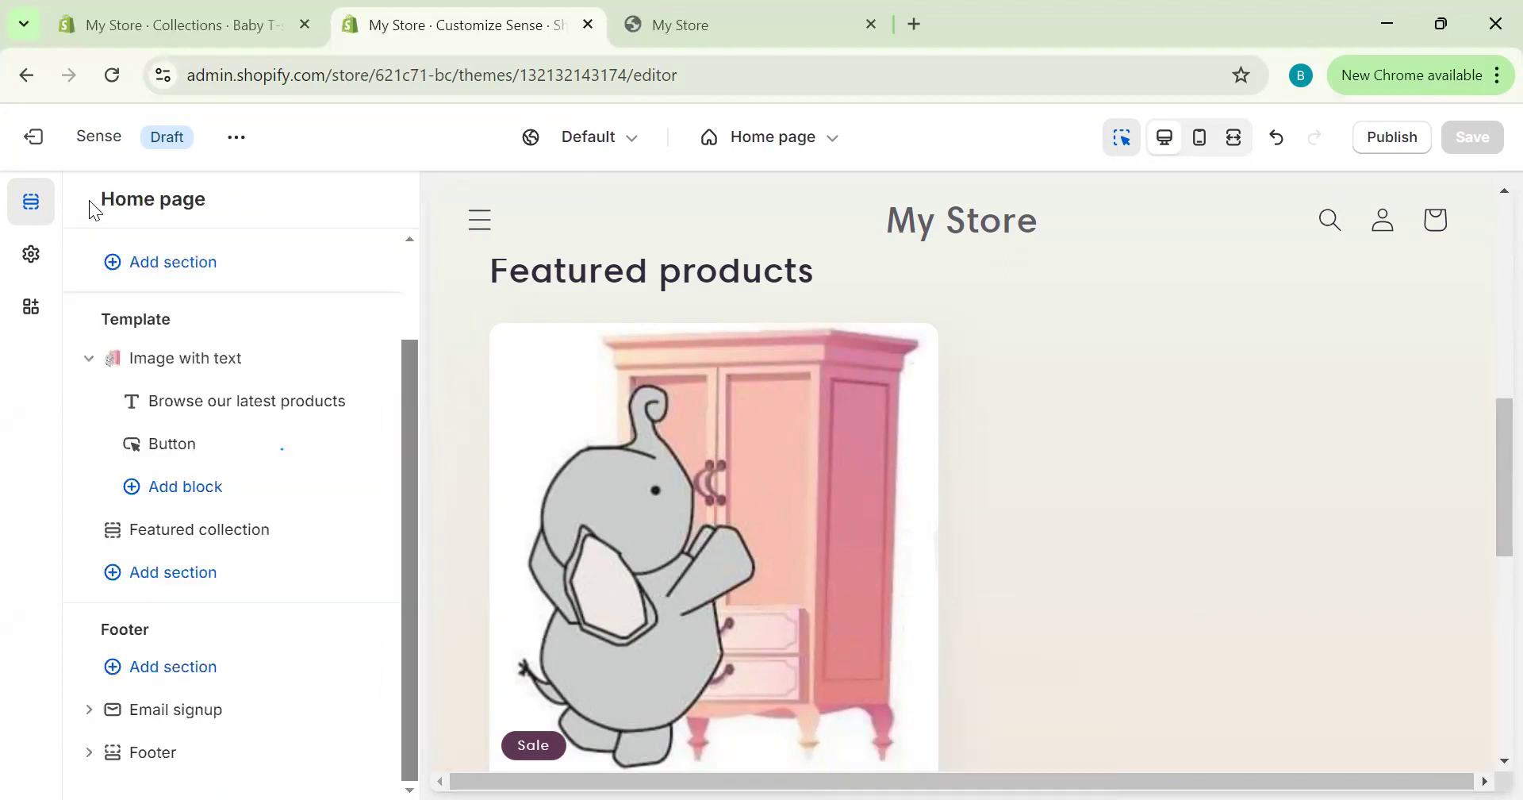
click(1396, 140)
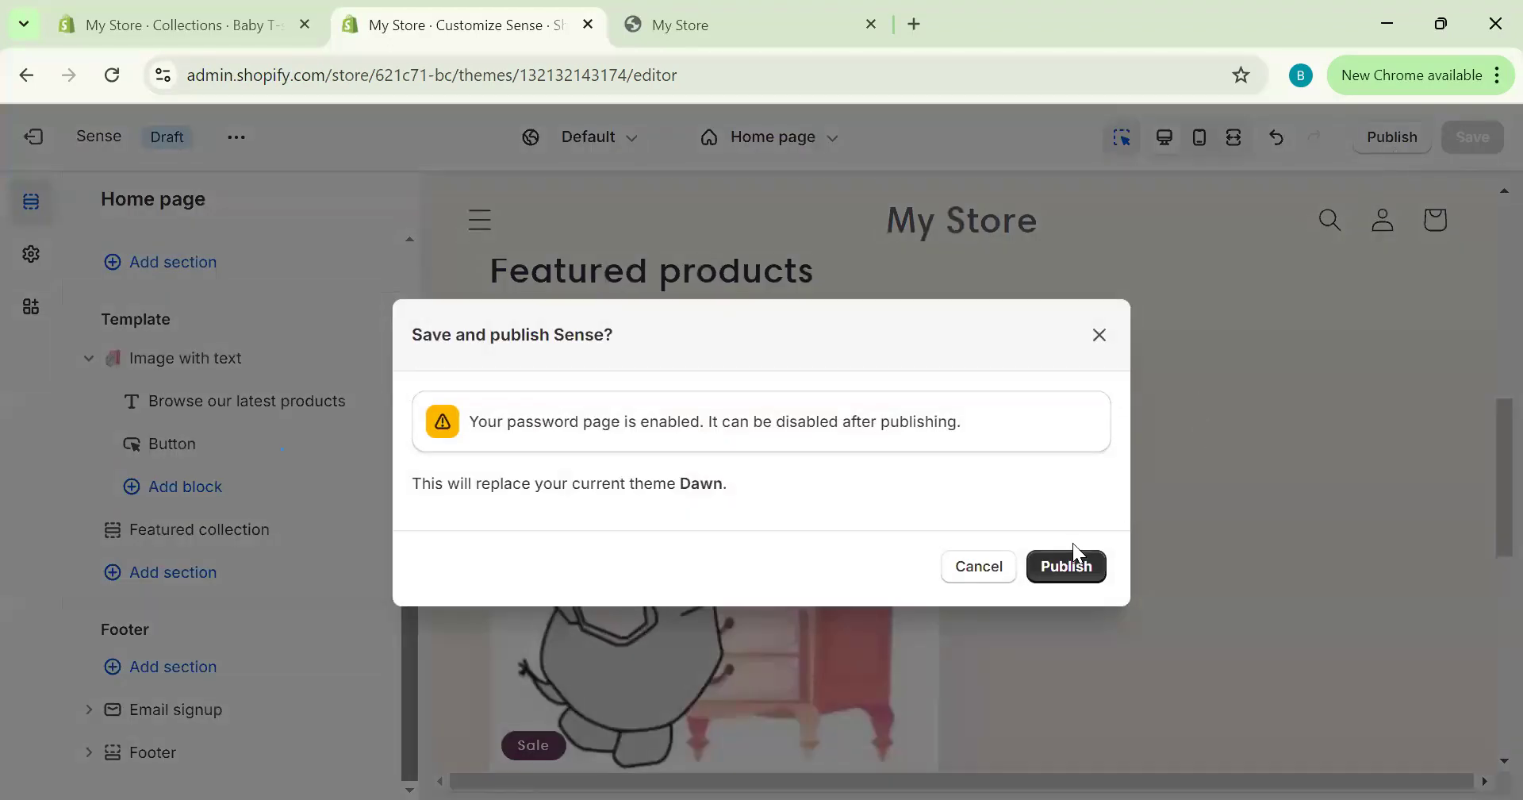
click(1064, 566)
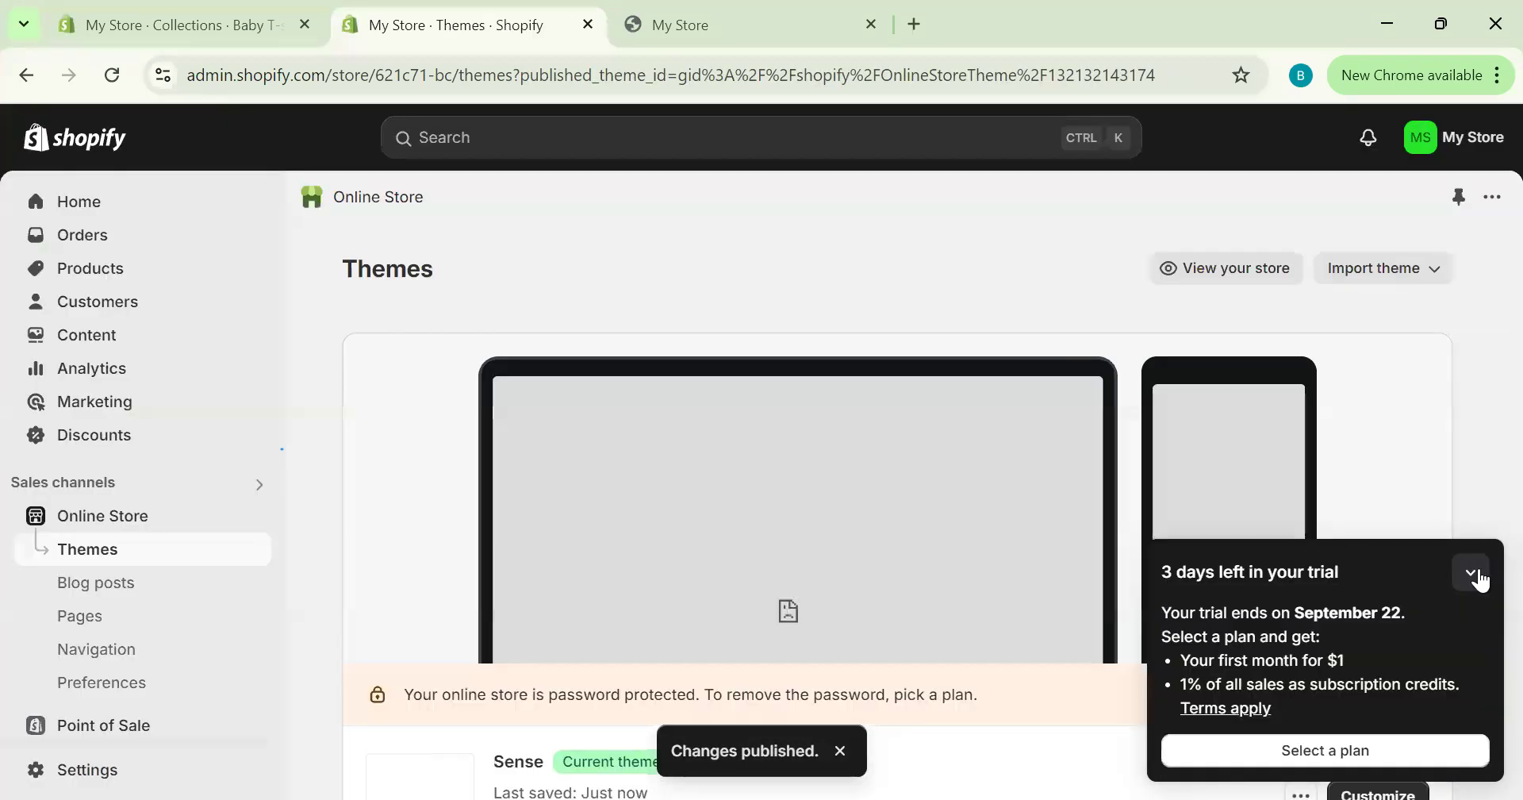
click(1472, 572)
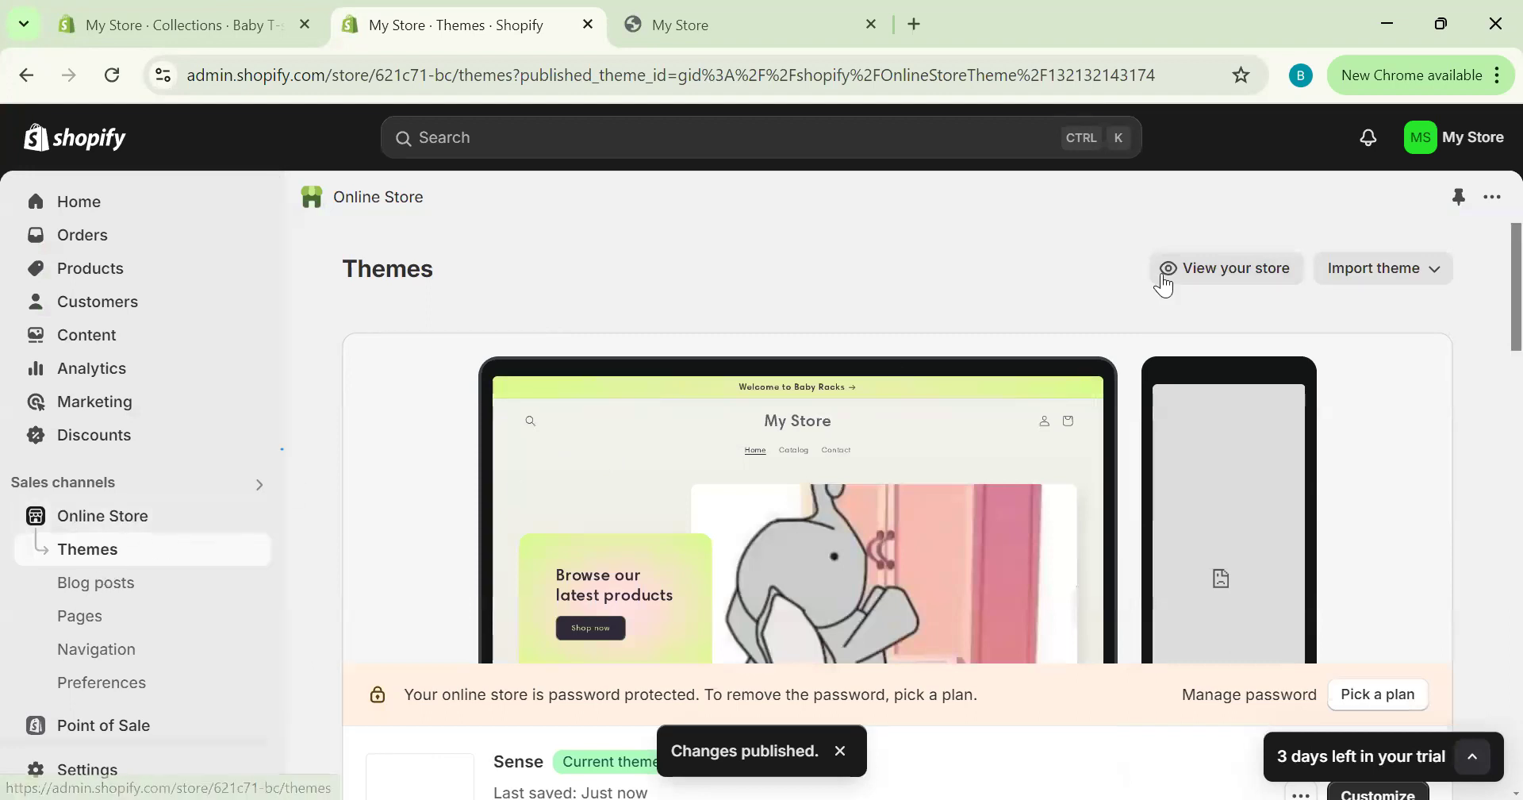
- Open the live storefront, close the duplicate store tab, and review the home page from the banner to the featured products
click(1165, 278)
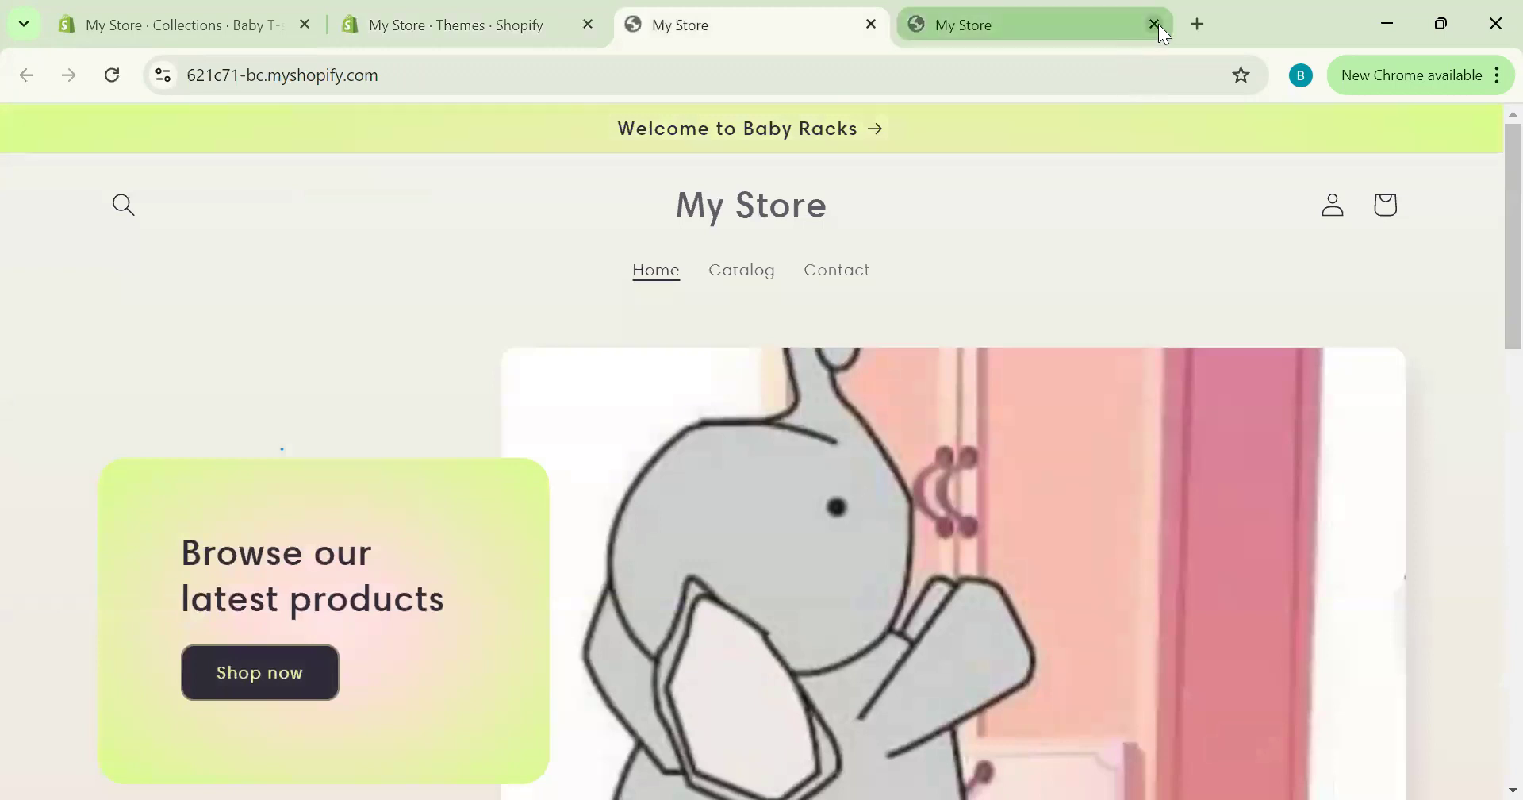
click(1155, 25)
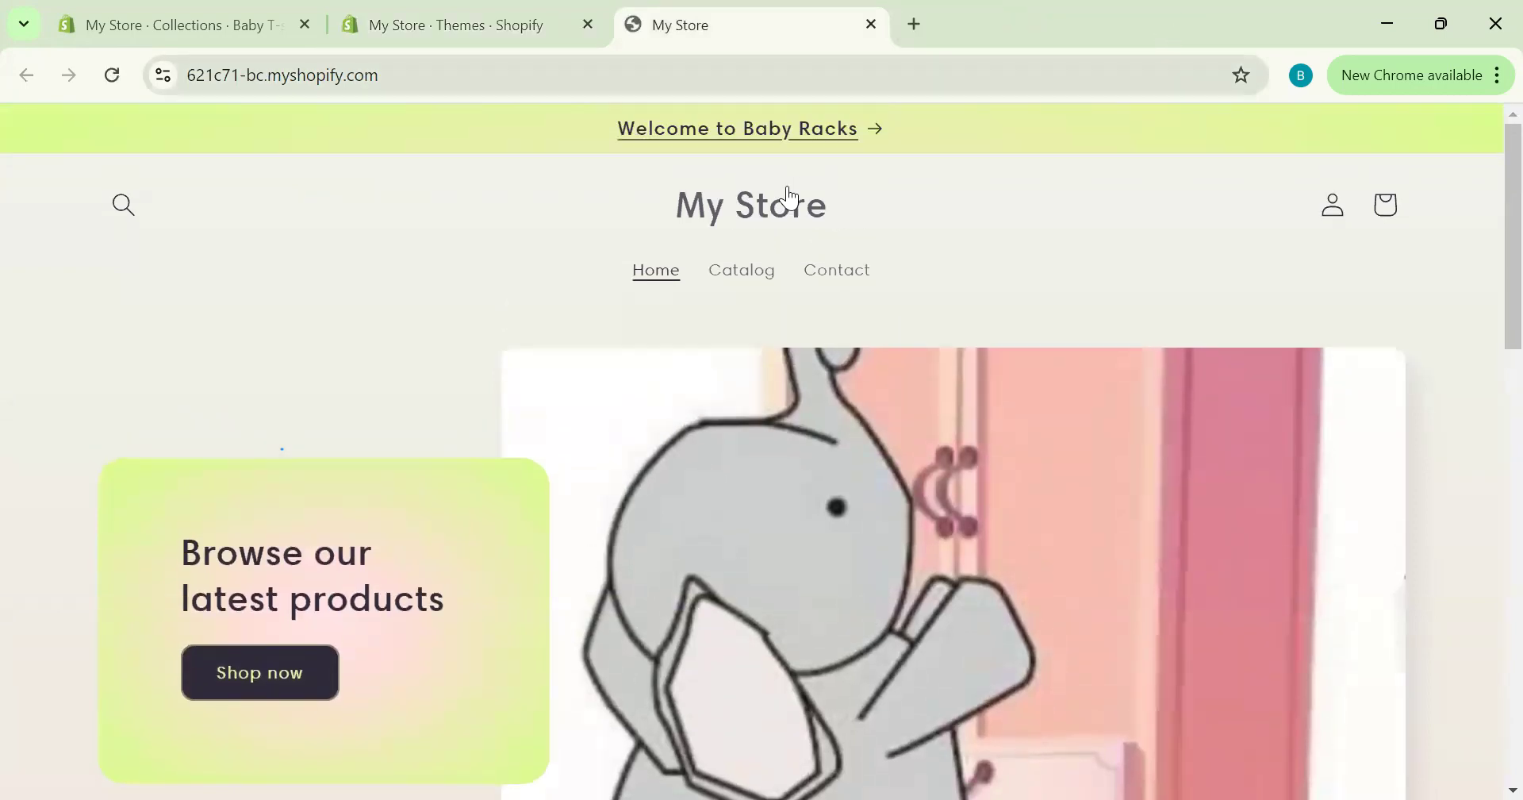
click(654, 278)
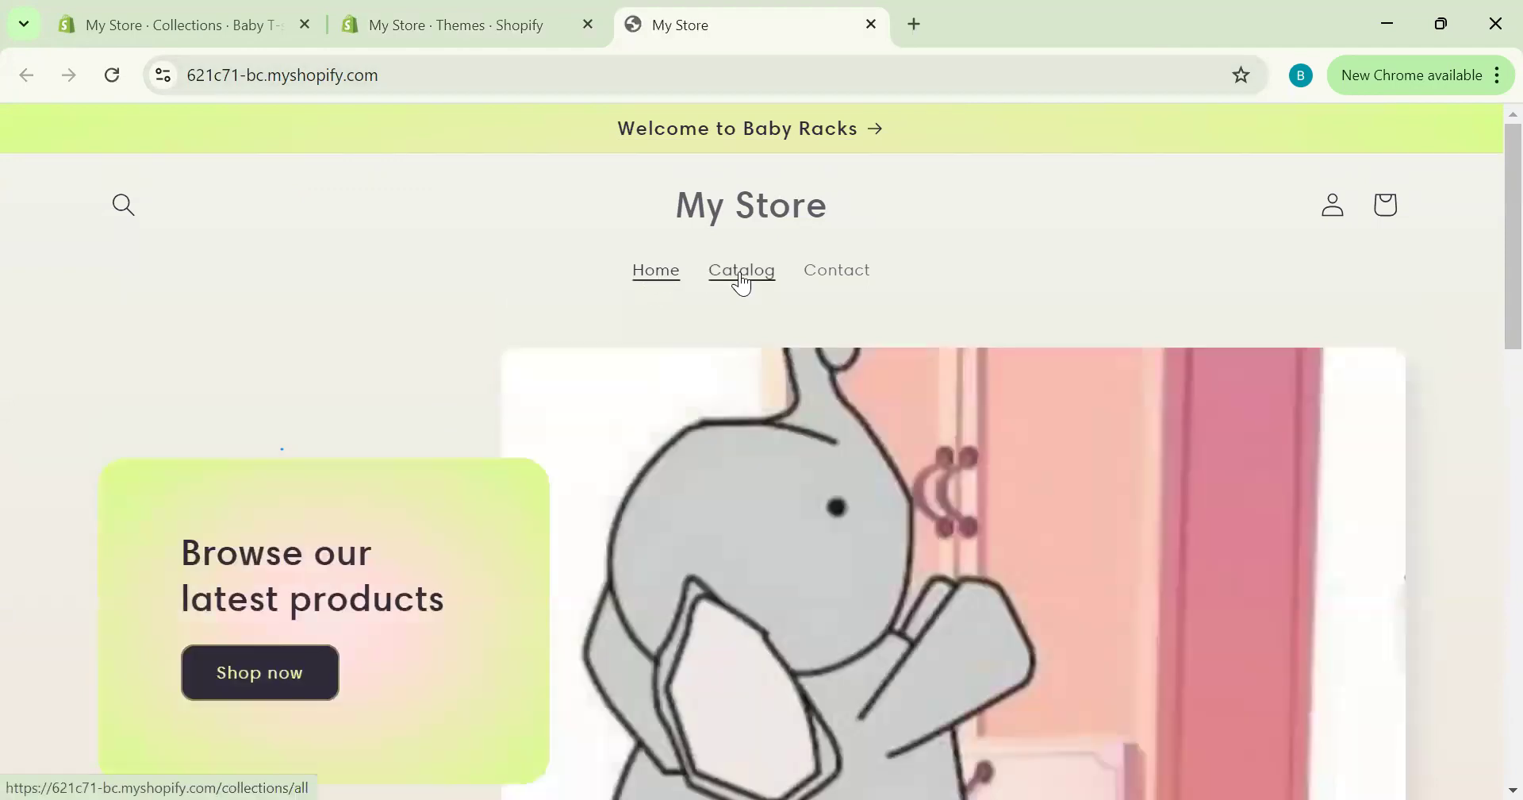
scroll(1487, 381, down, 5)
scroll(1490, 456, down, 7)
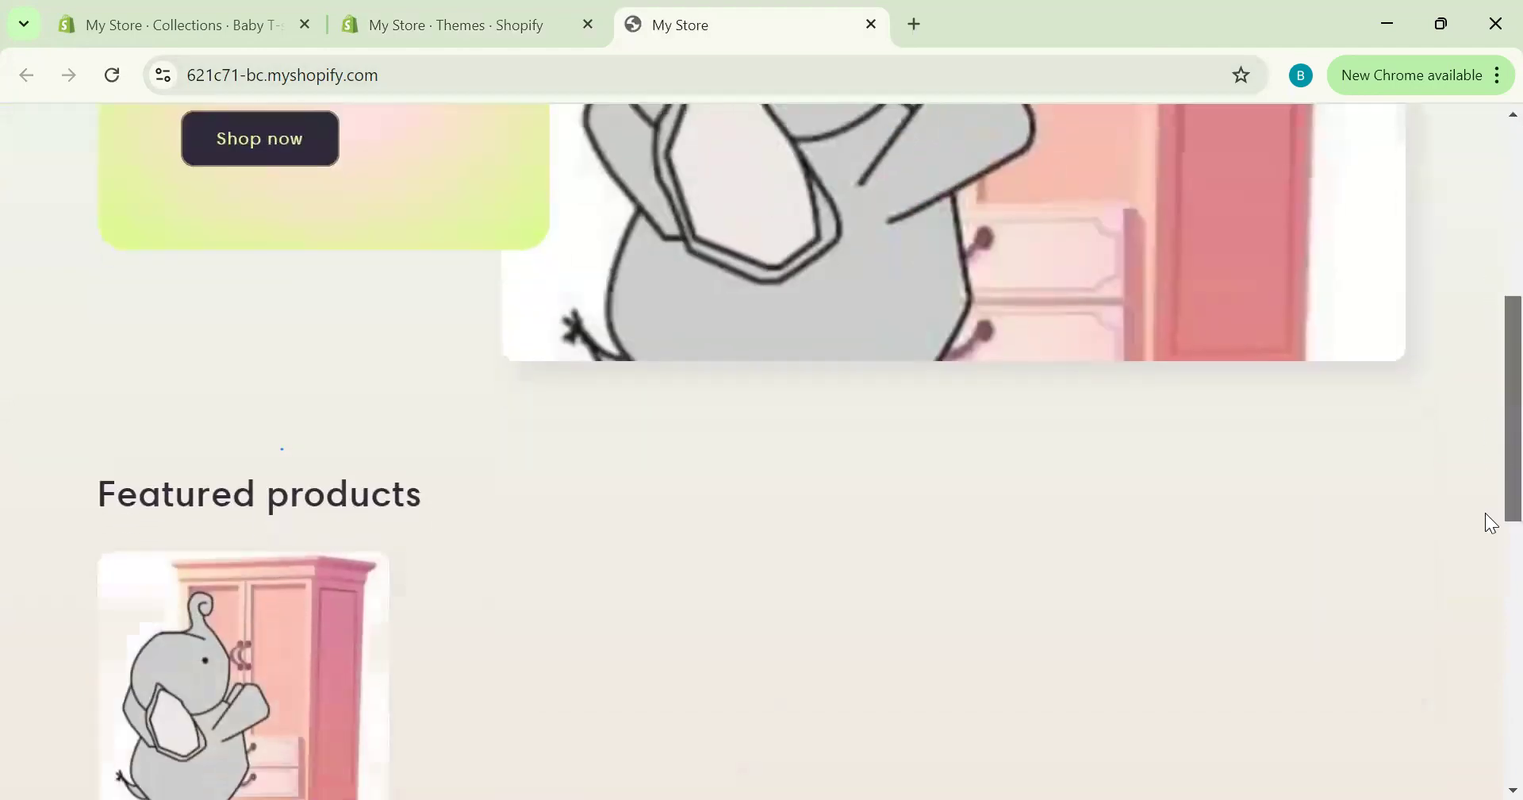
scroll(1485, 627, up, 2)
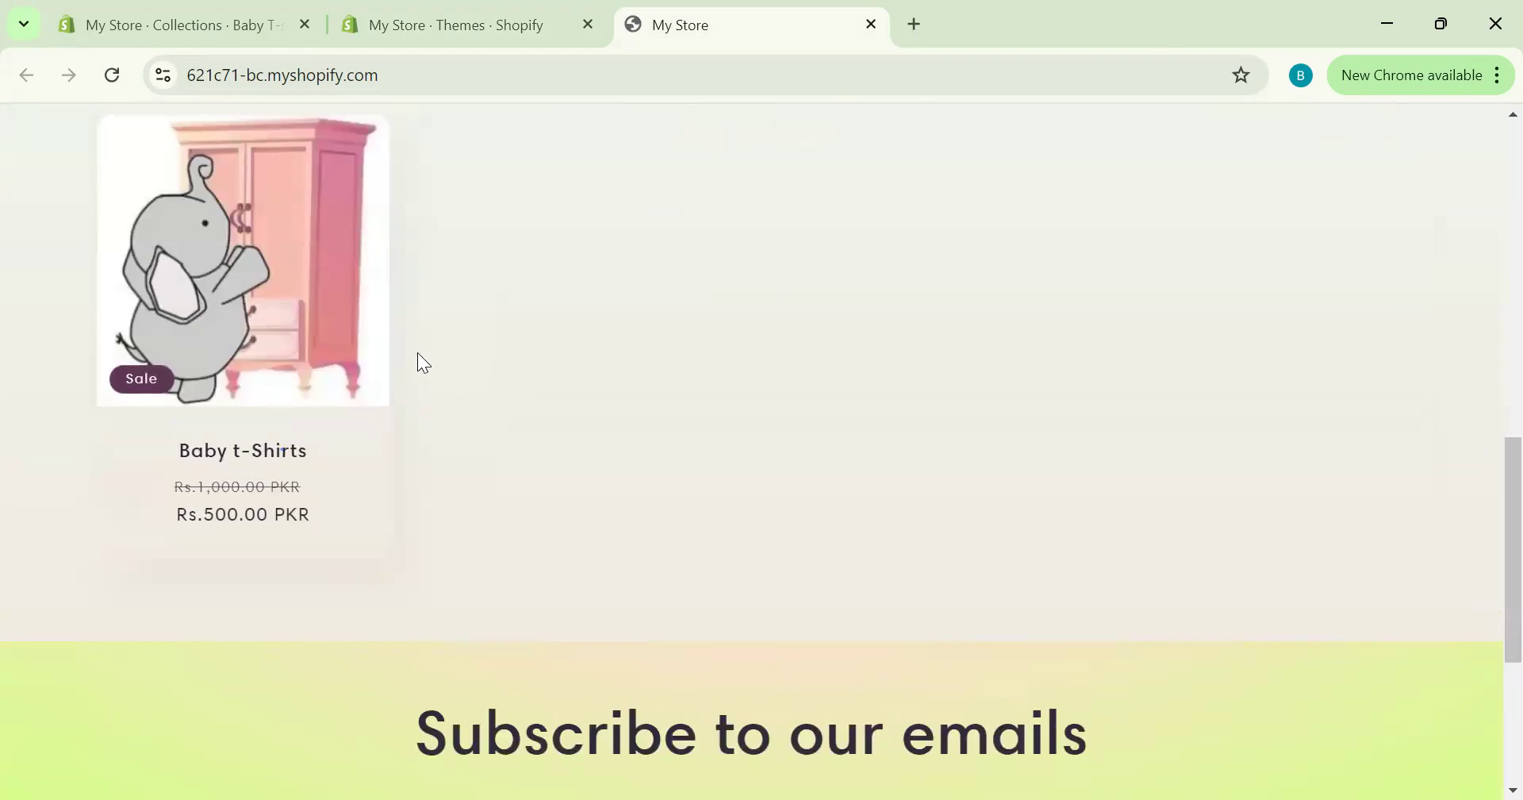
scroll(1486, 556, up, 1)
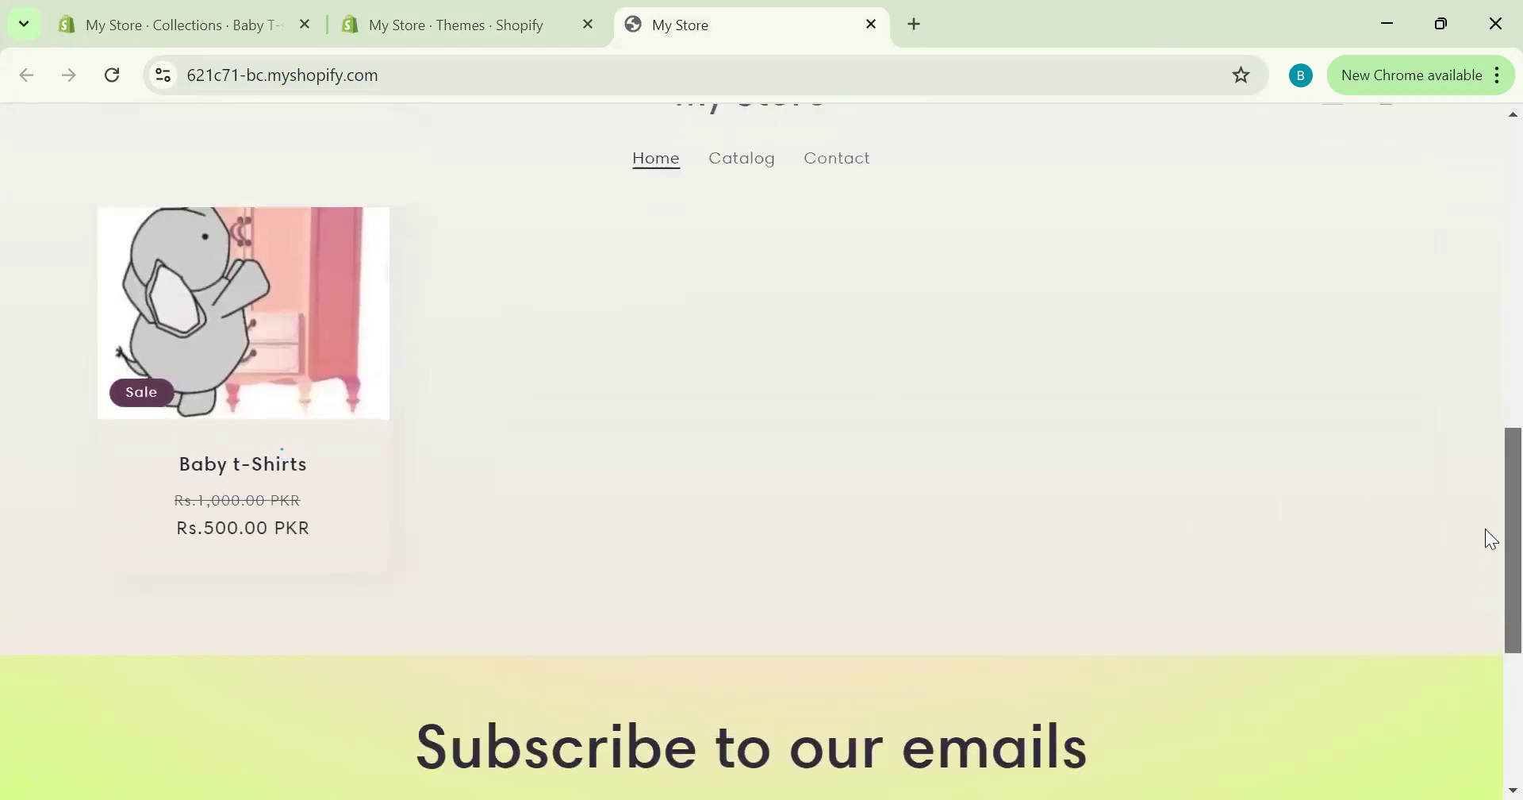
scroll(1492, 540, up, 2)
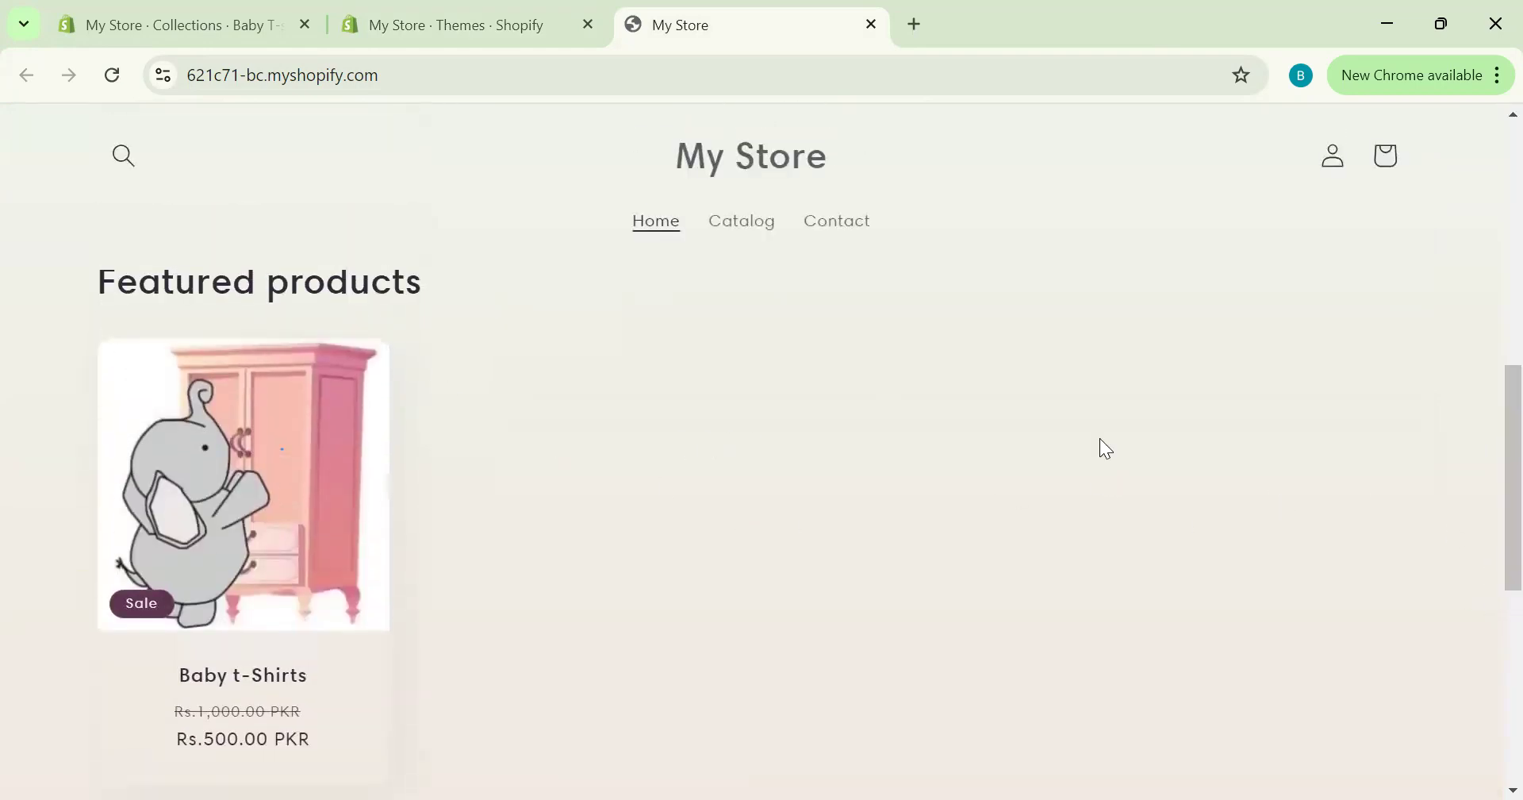
- In the Shopify admin, turn off quantity tracking for the Baby t-Shirts product and save it
click(402, 20)
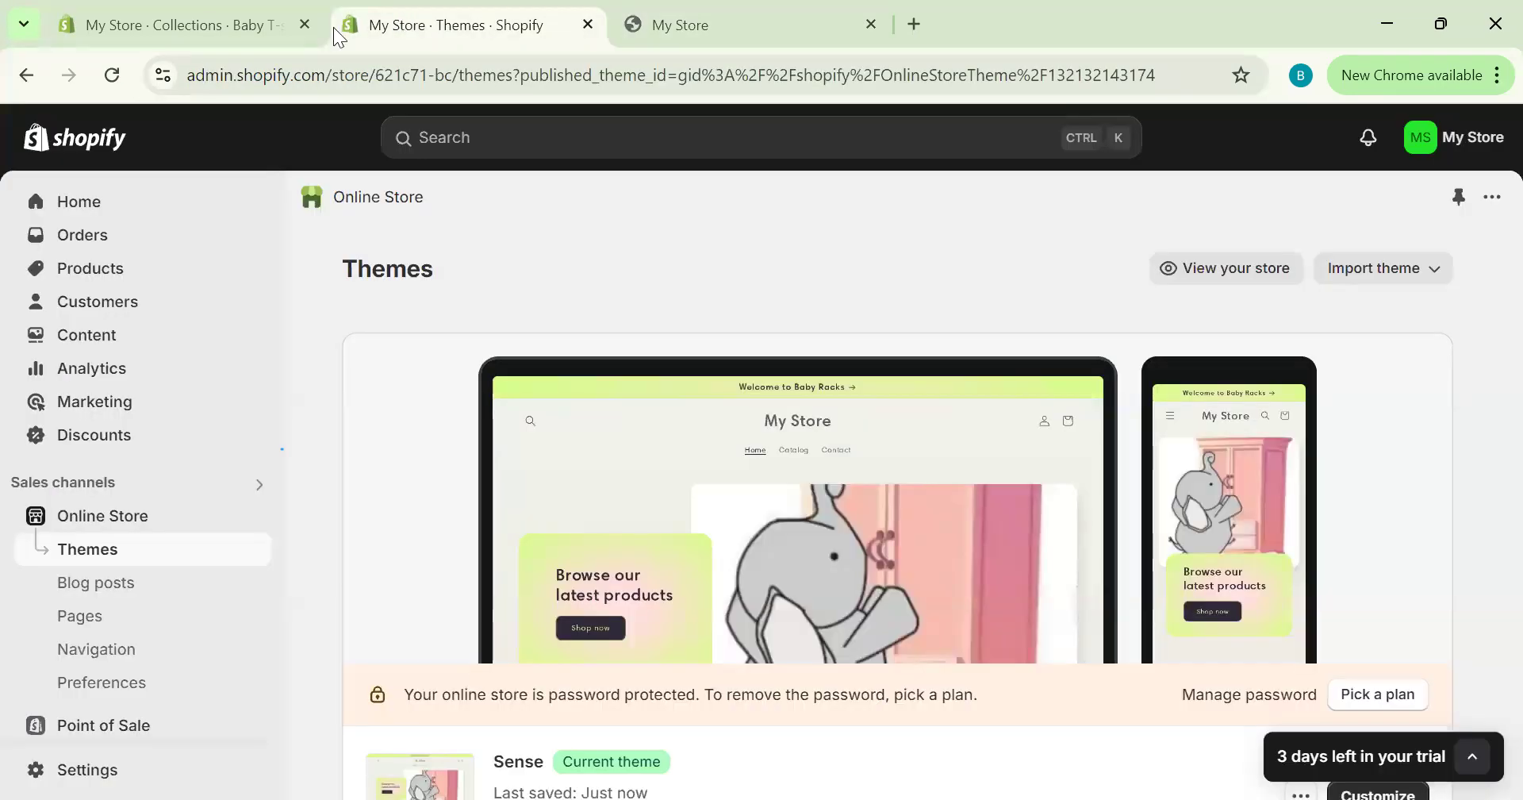
click(112, 282)
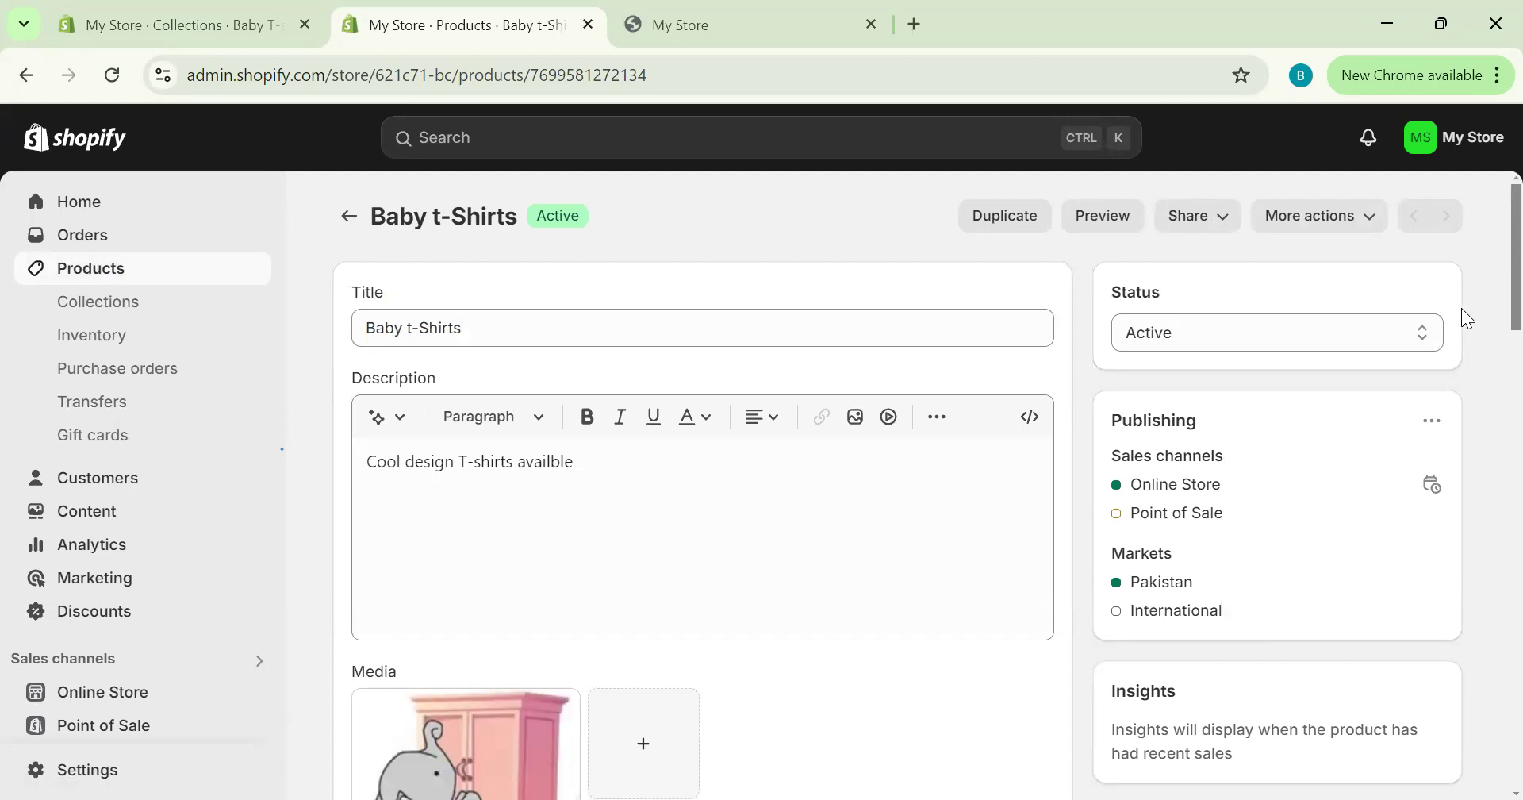
scroll(1486, 299, down, 7)
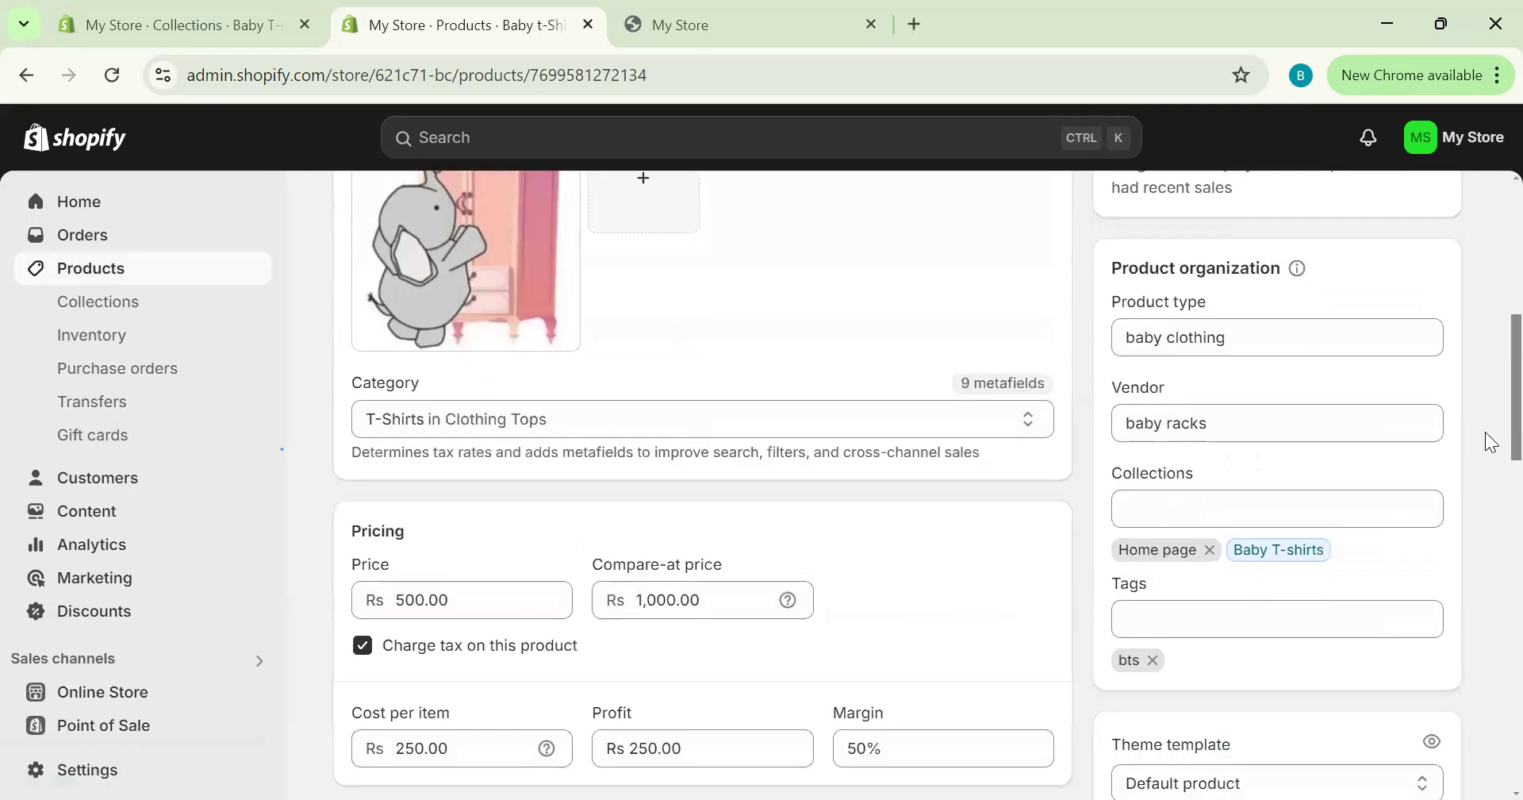
scroll(1490, 442, down, 6)
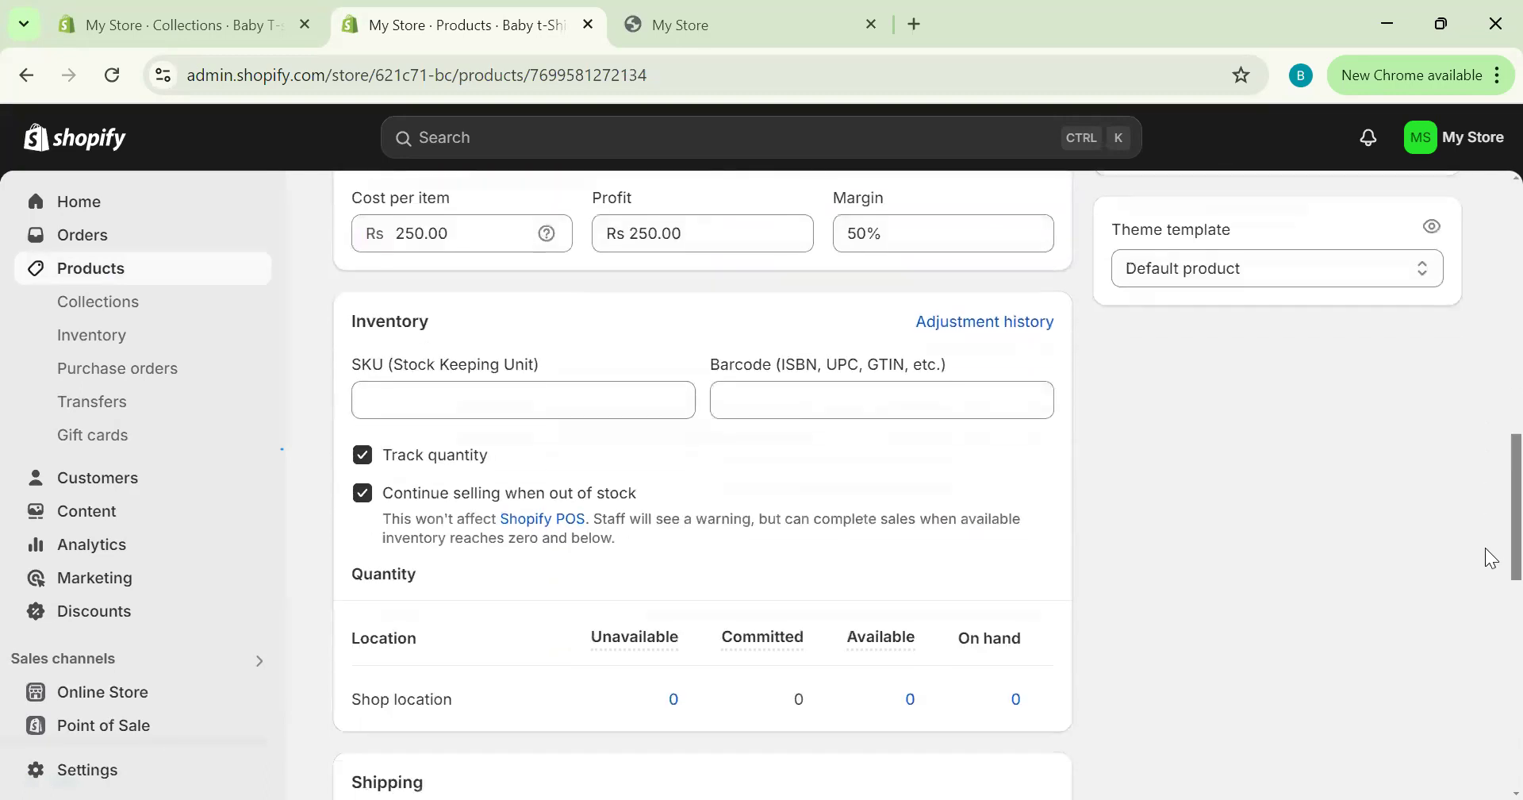
click(371, 418)
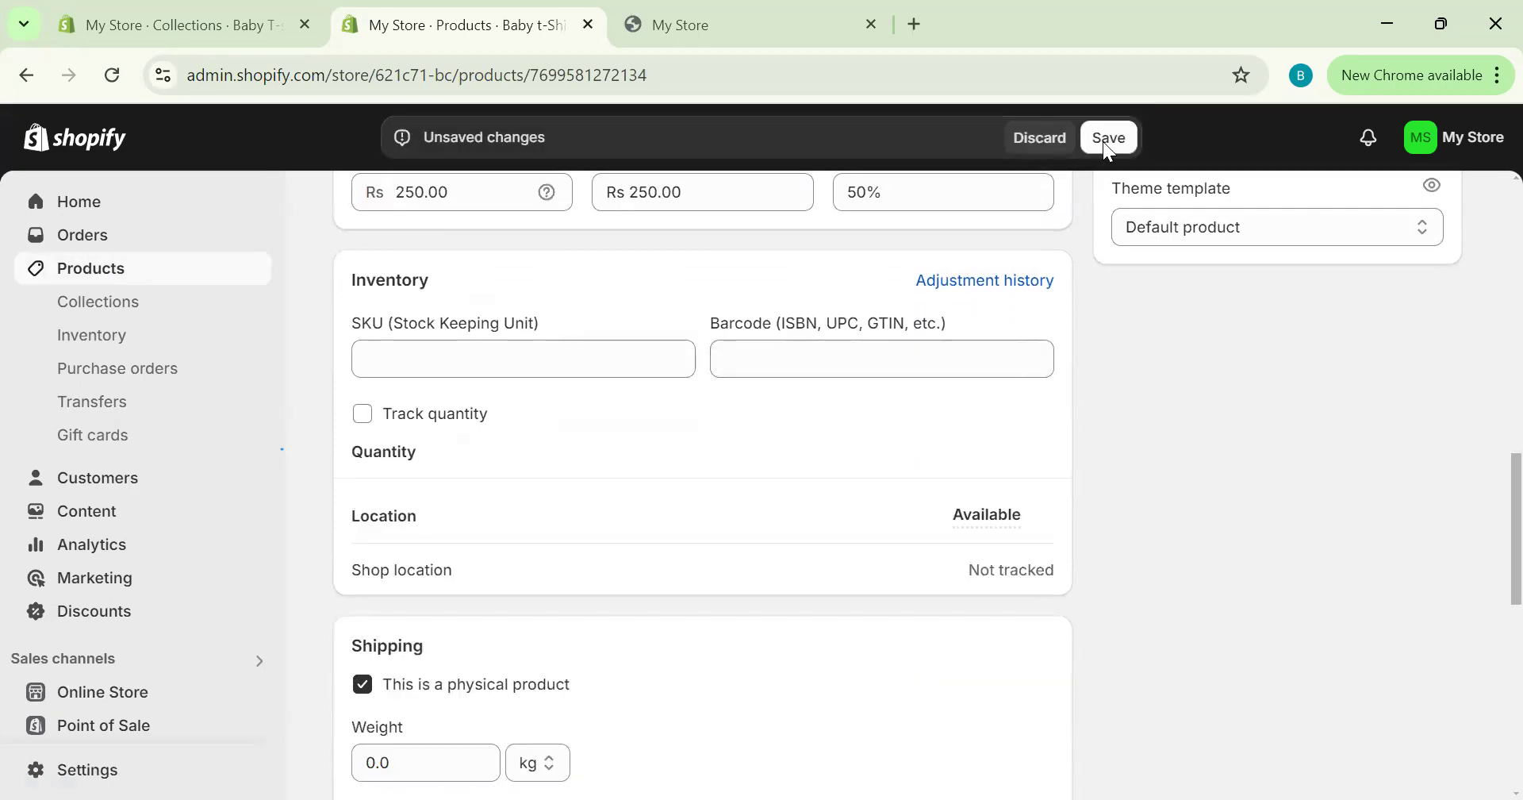
click(1109, 140)
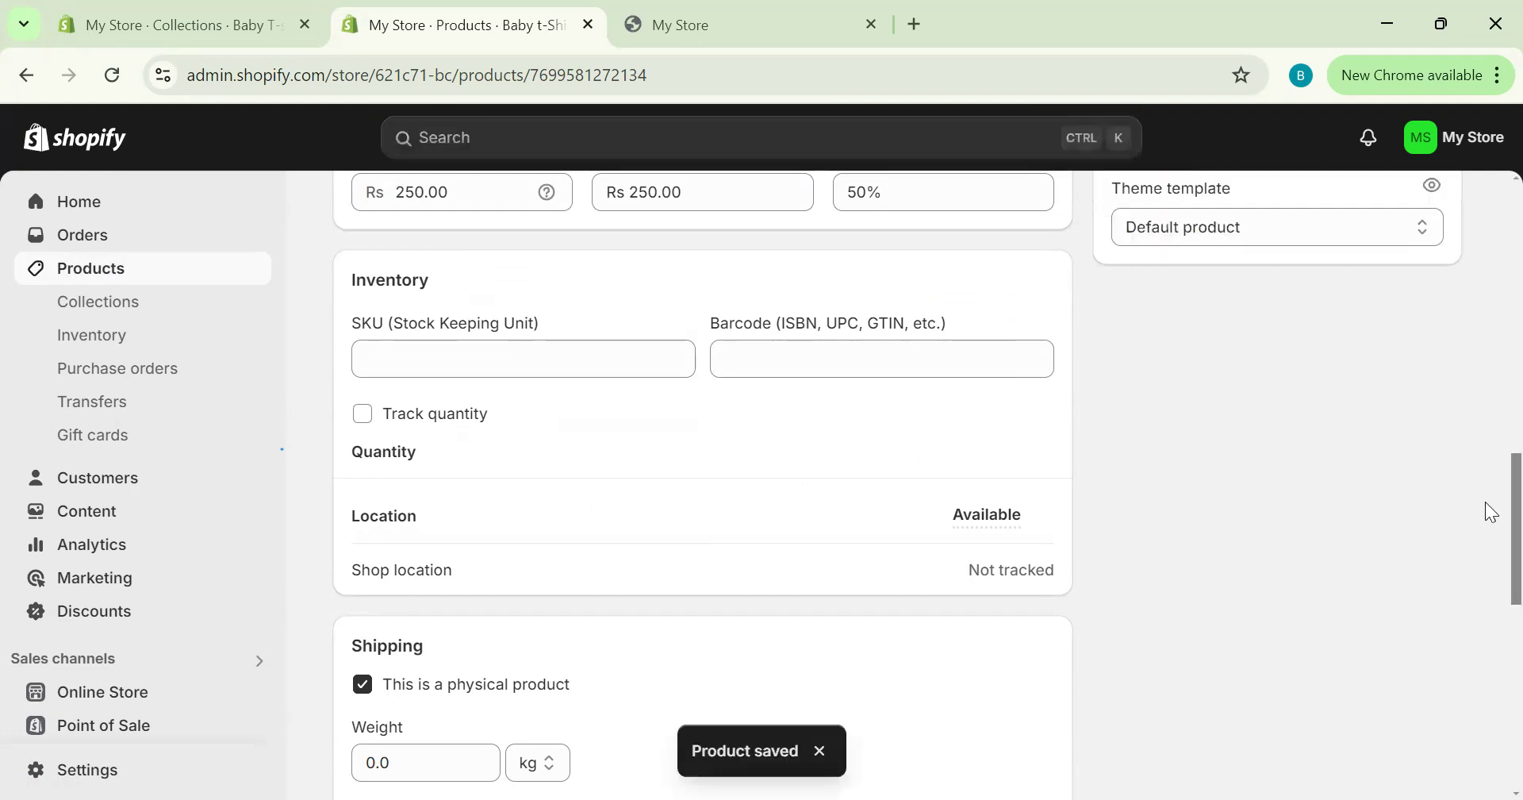
scroll(1490, 511, up, 15)
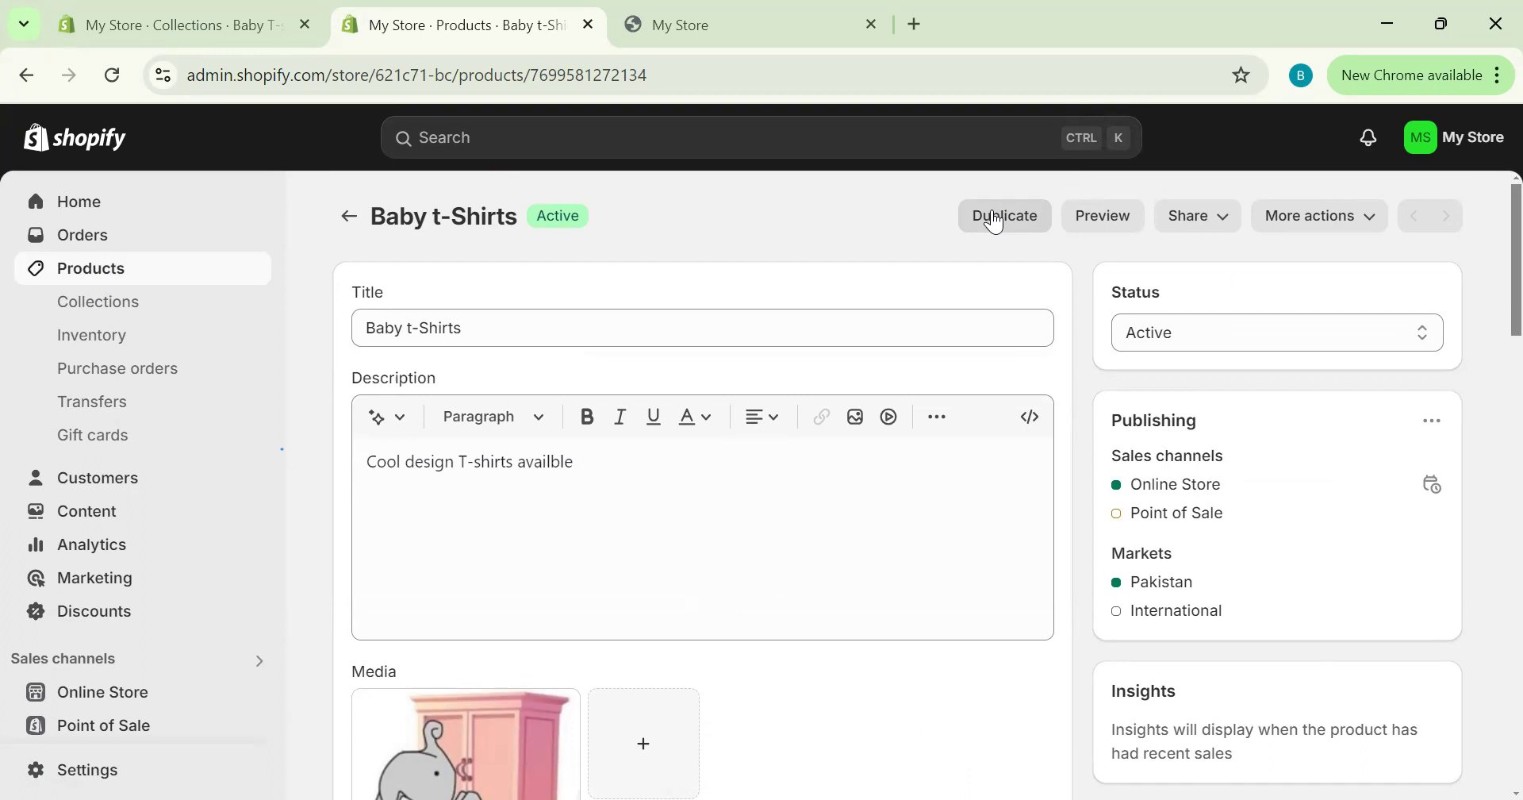
click(997, 223)
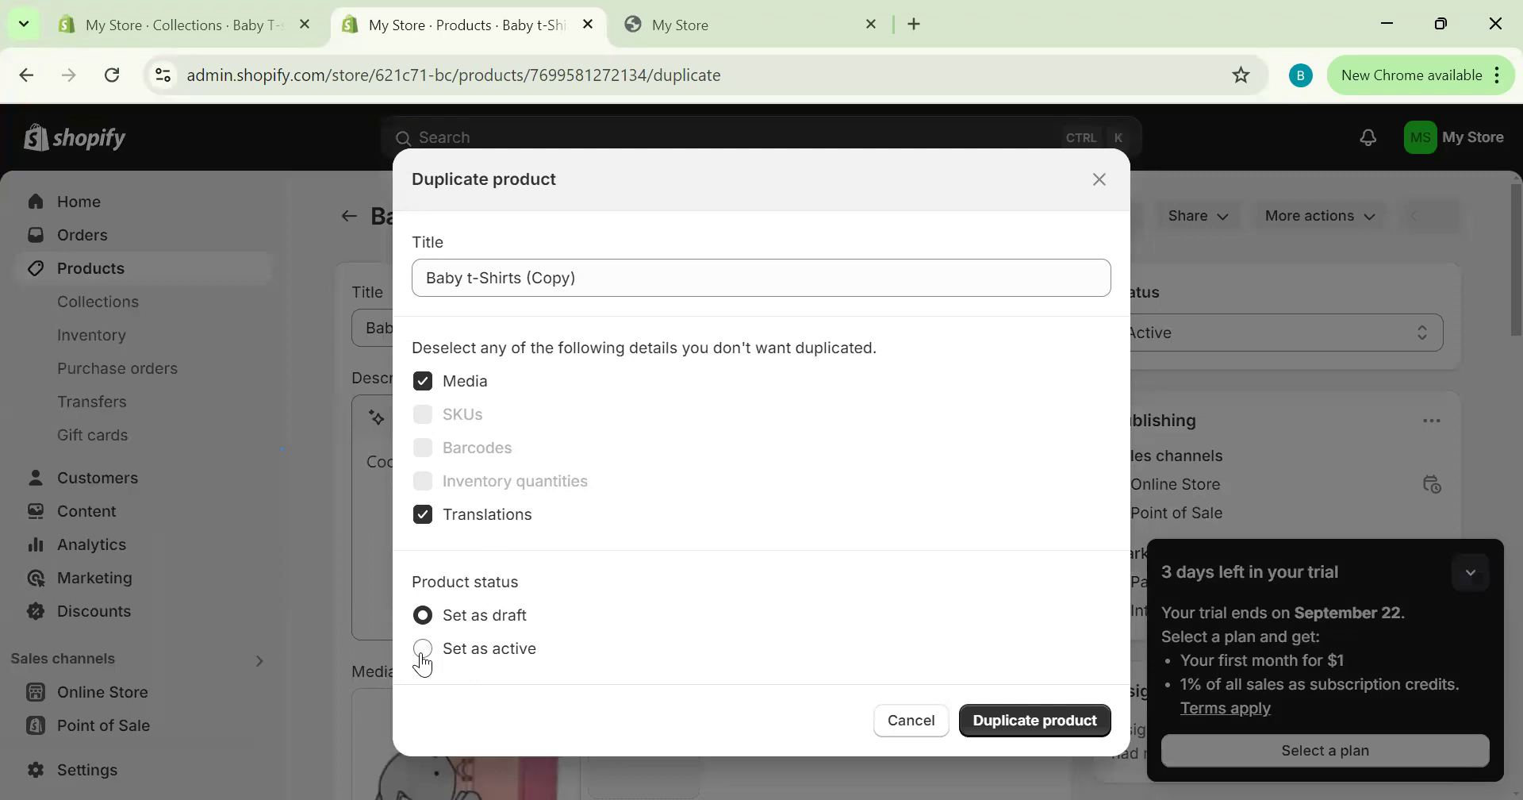
click(422, 655)
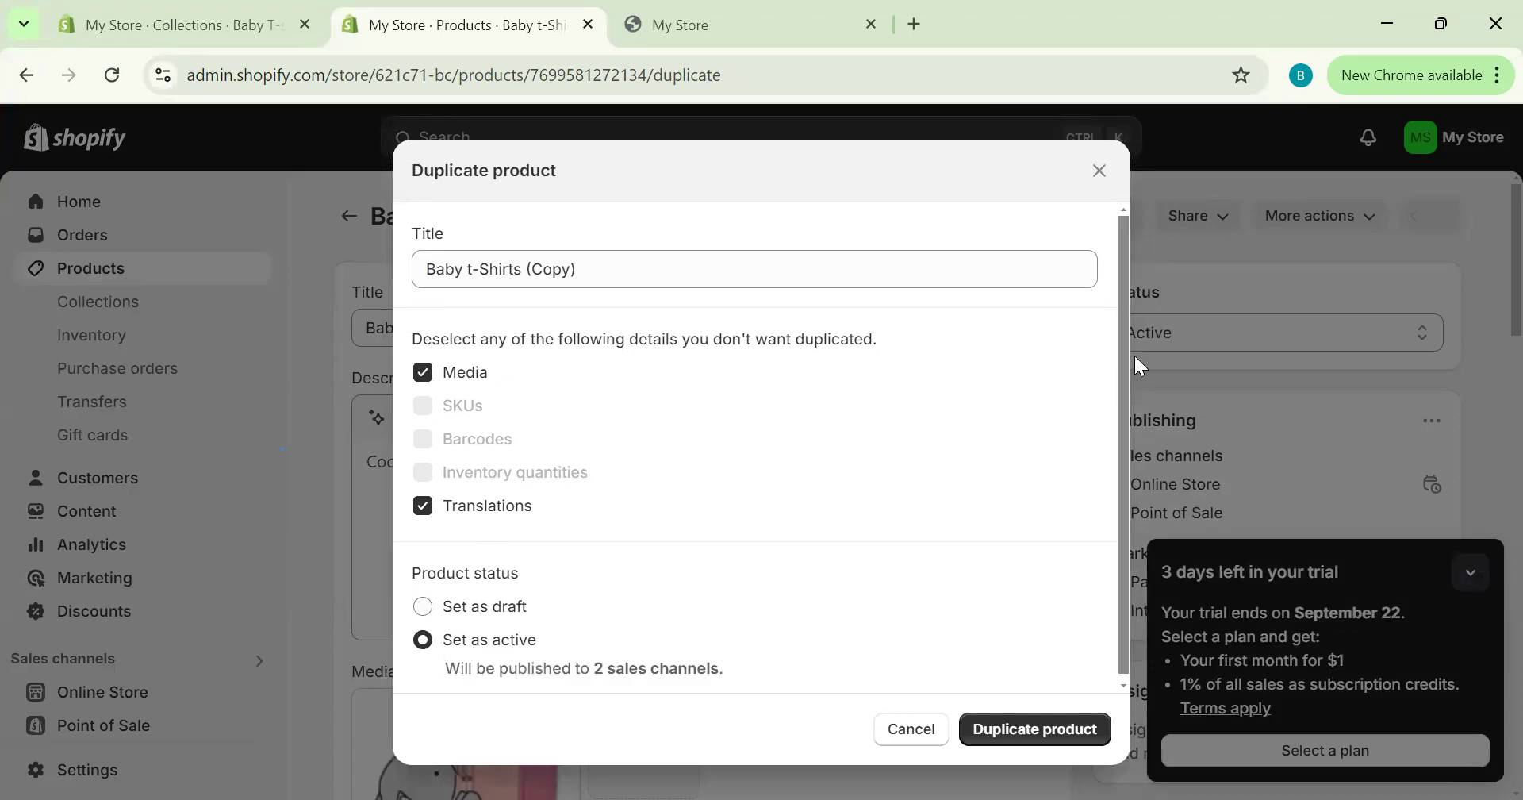
scroll(1102, 590, down, 1)
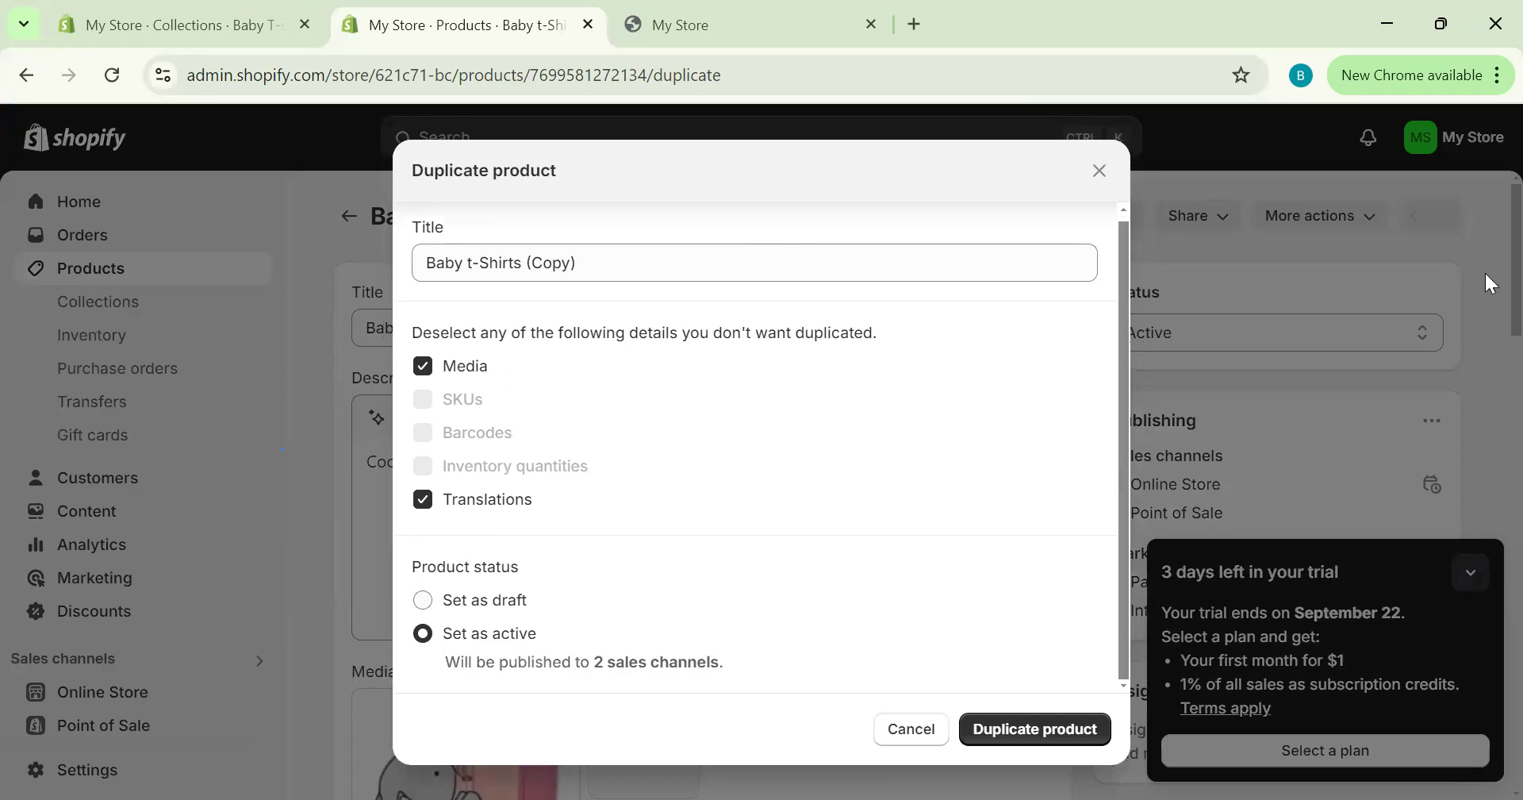
click(1100, 171)
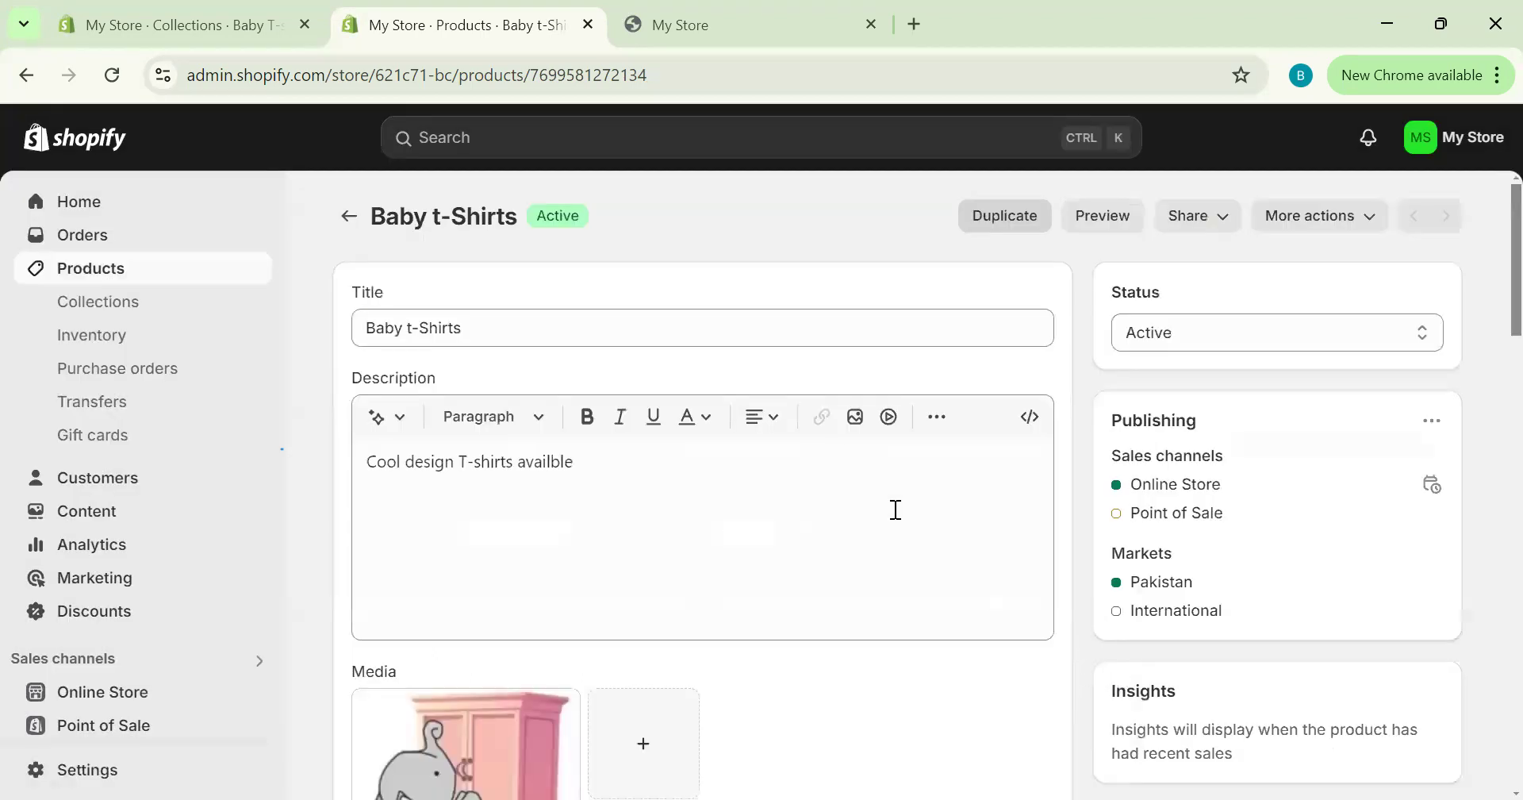
- Duplicate the Baby t-Shirts product as a draft titled Baby t-Shirts (Copy), including its media and translations
click(990, 214)
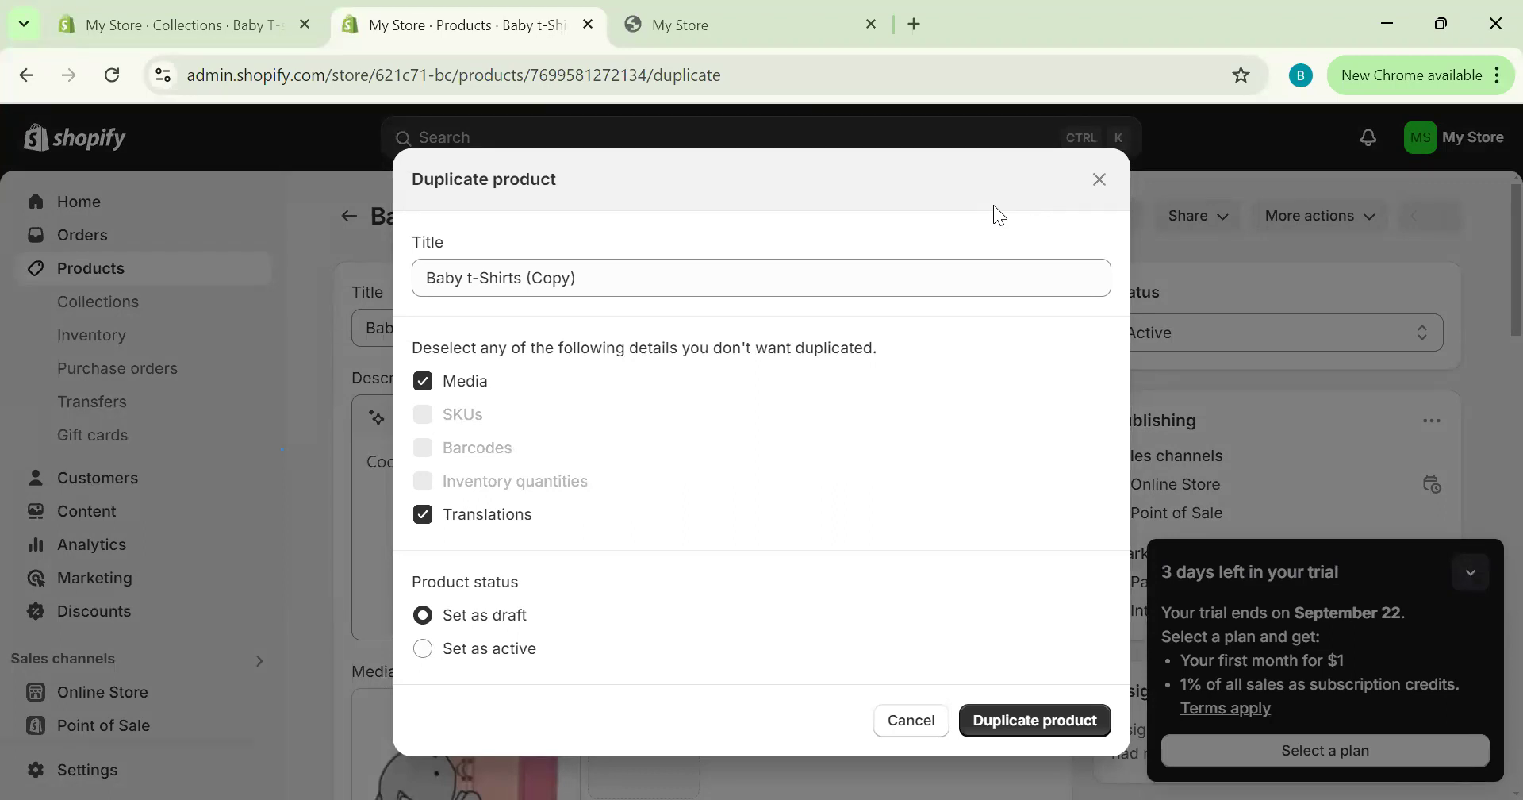
click(1051, 711)
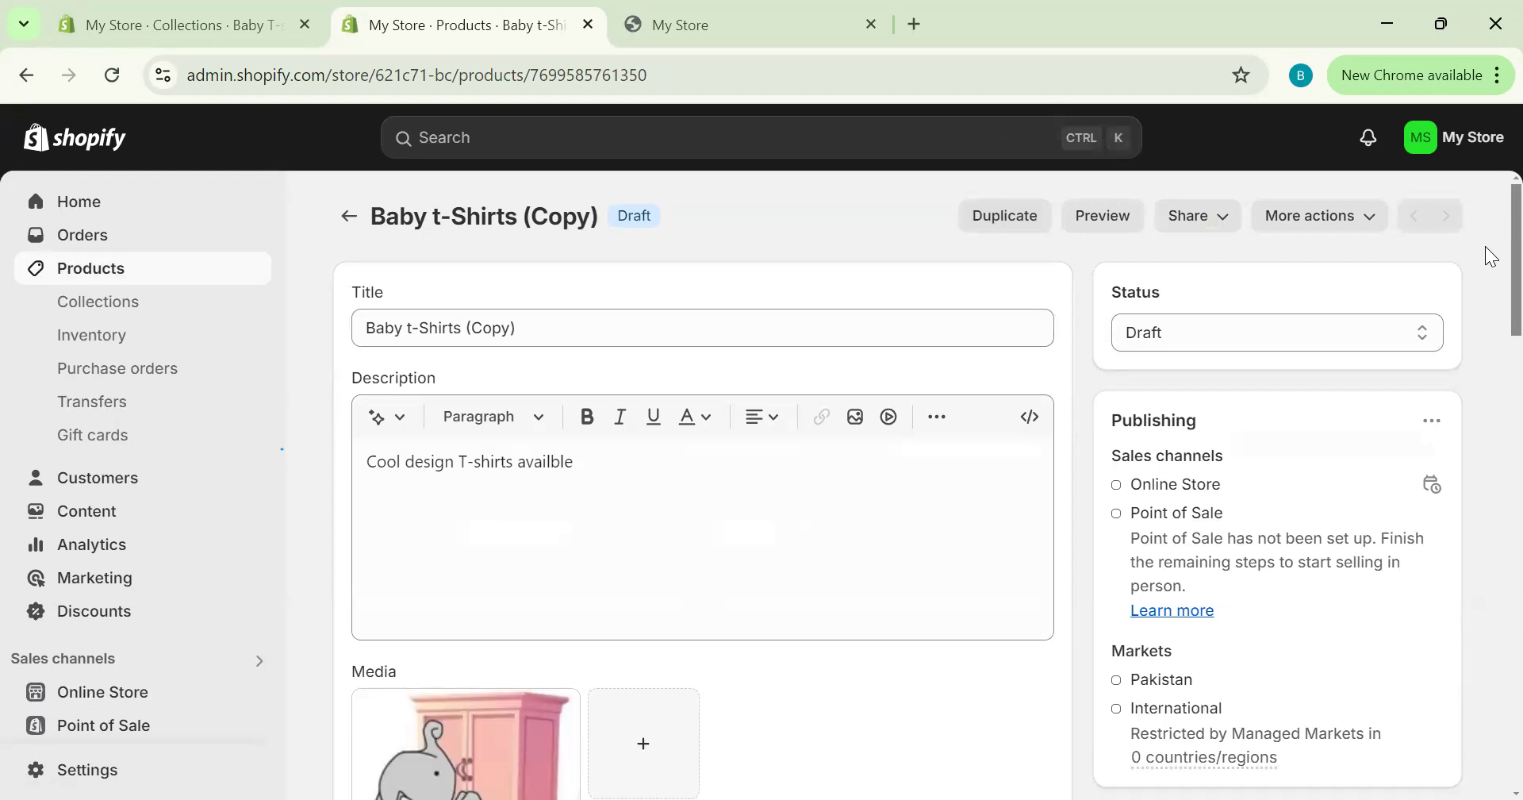
- Remove the elephant and wardrobe image from the duplicated product's media
scroll(1489, 317, down, 5)
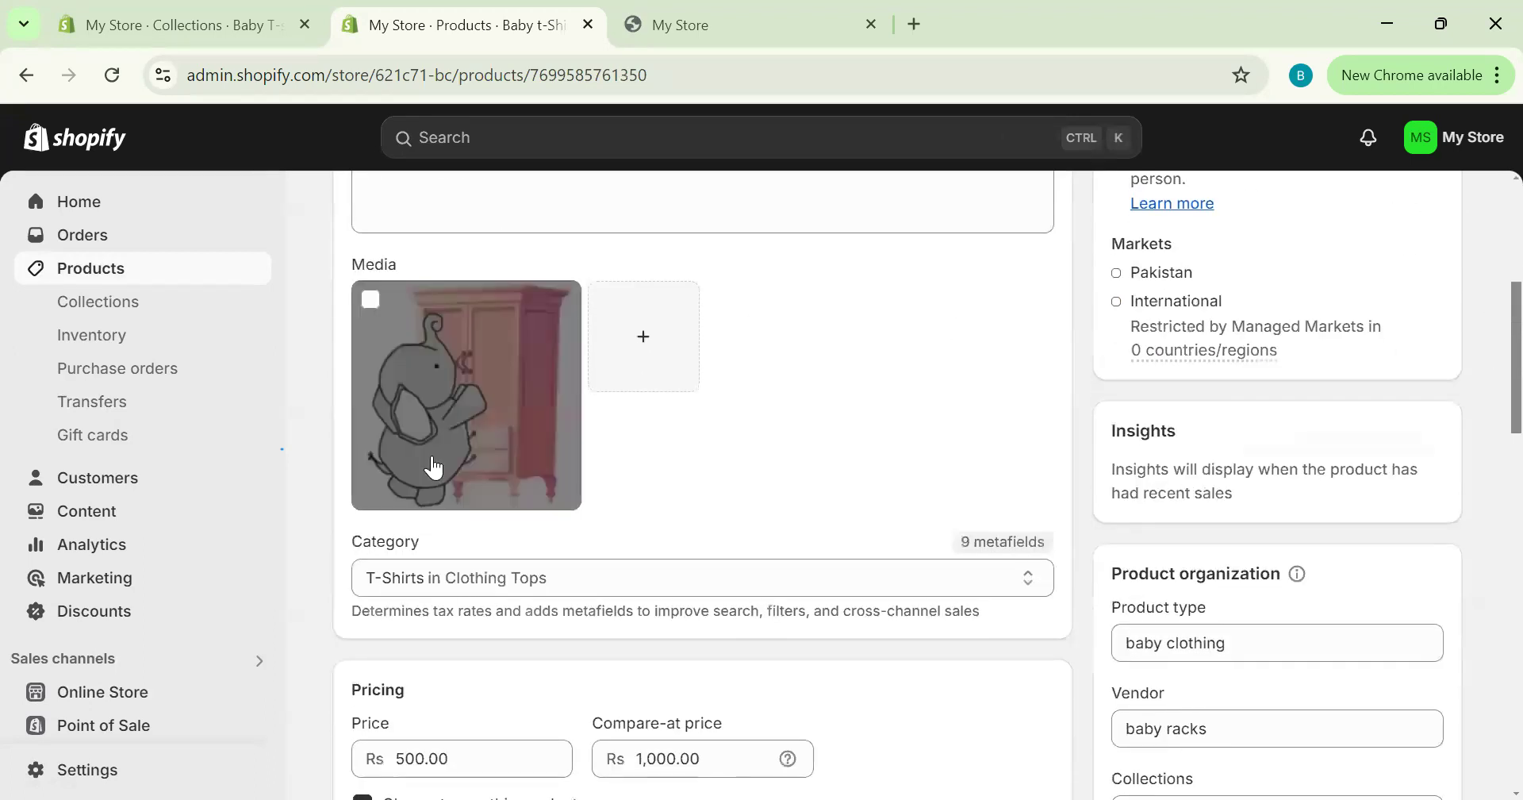
click(442, 421)
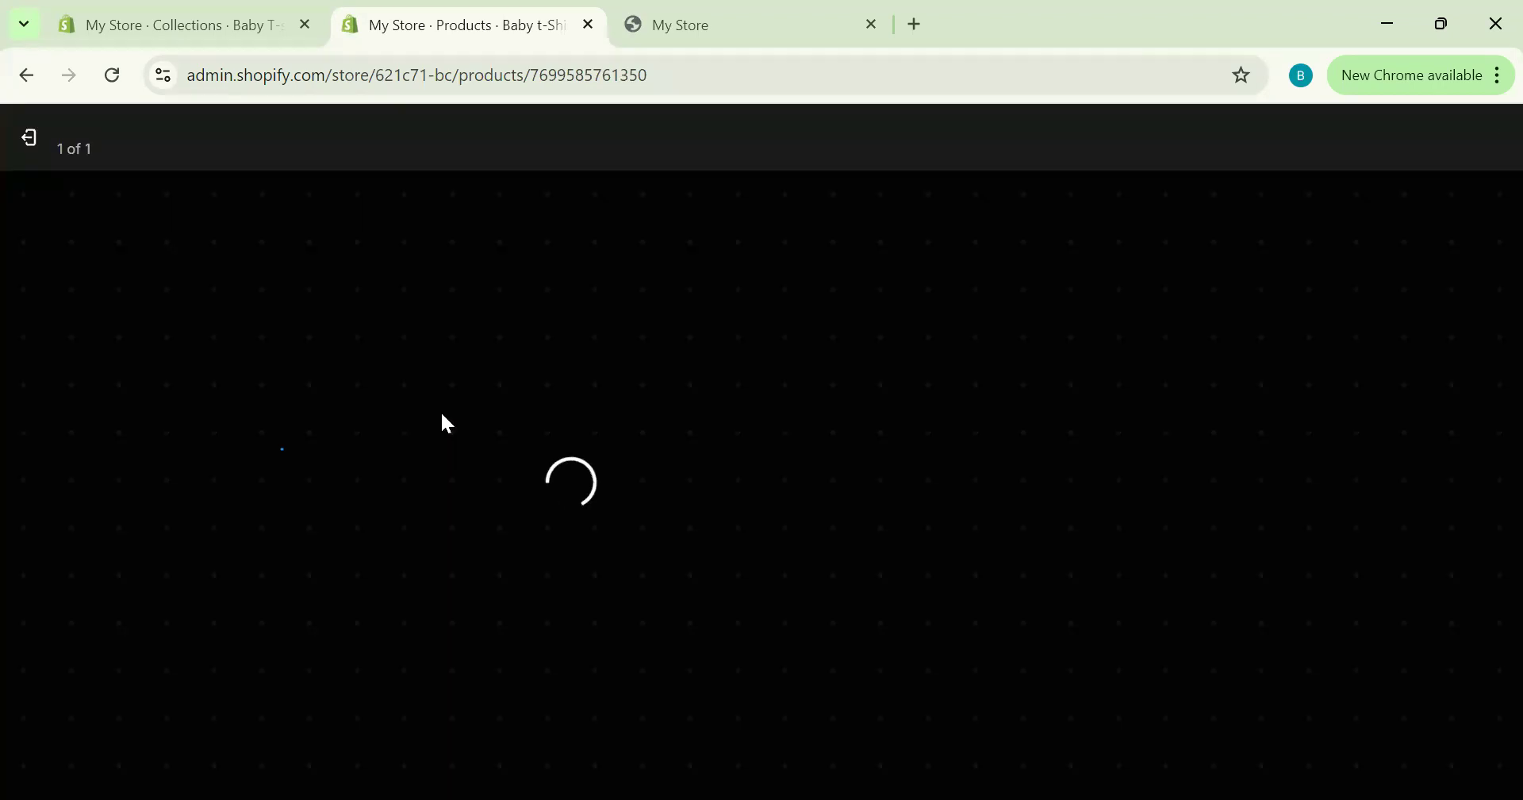
key(Escape)
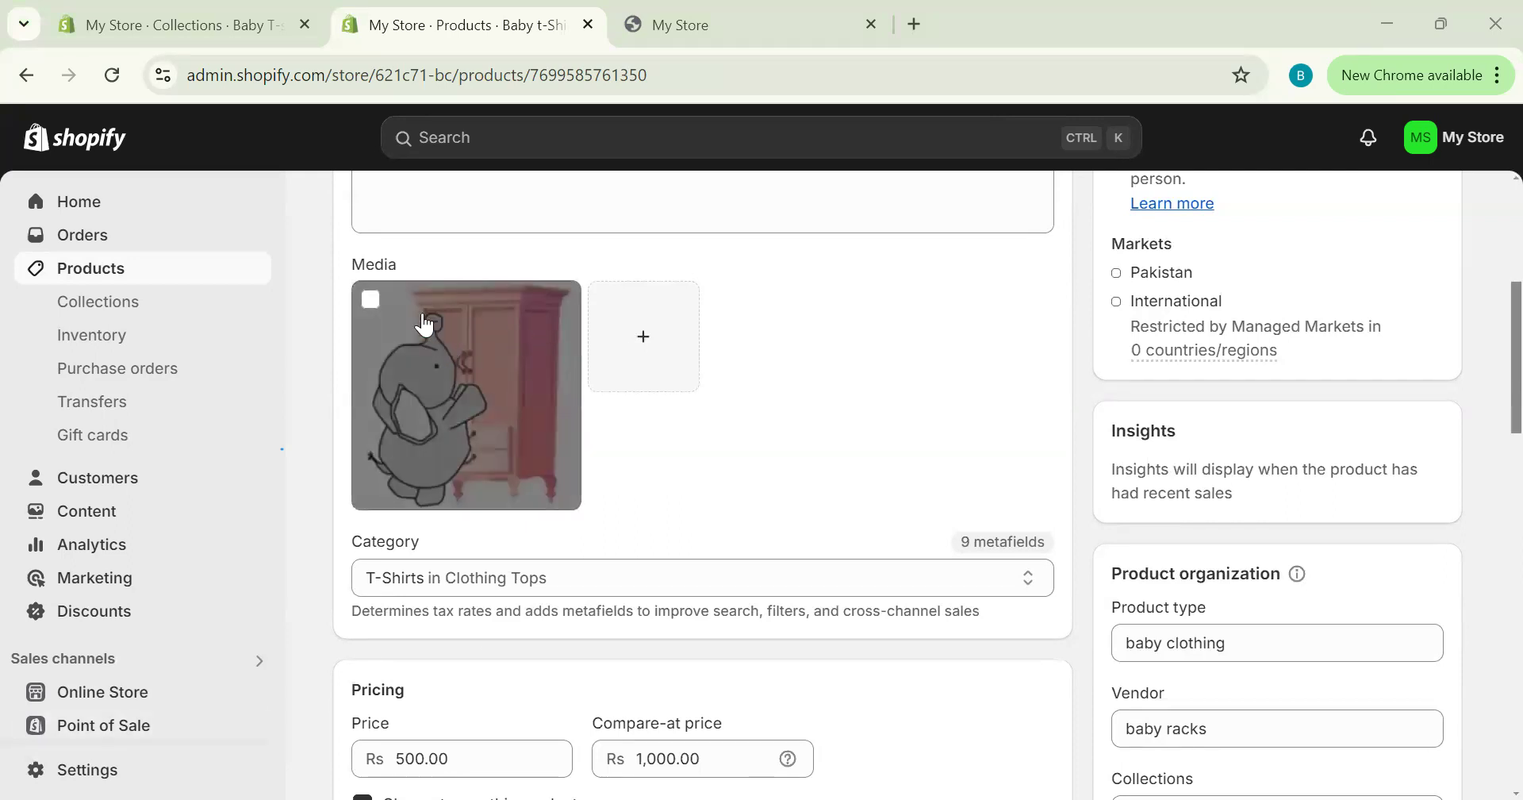
click(370, 302)
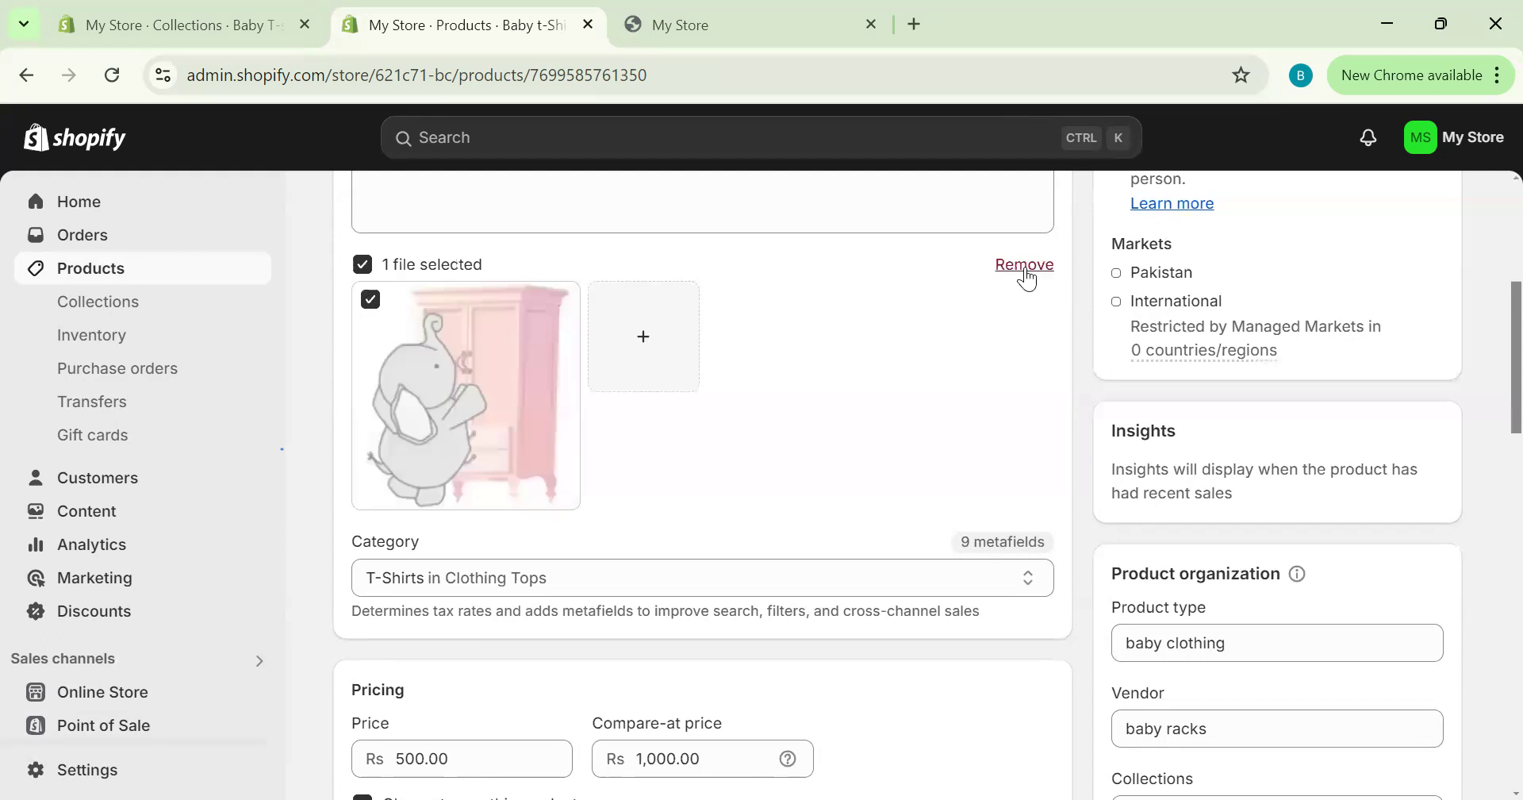
click(1023, 266)
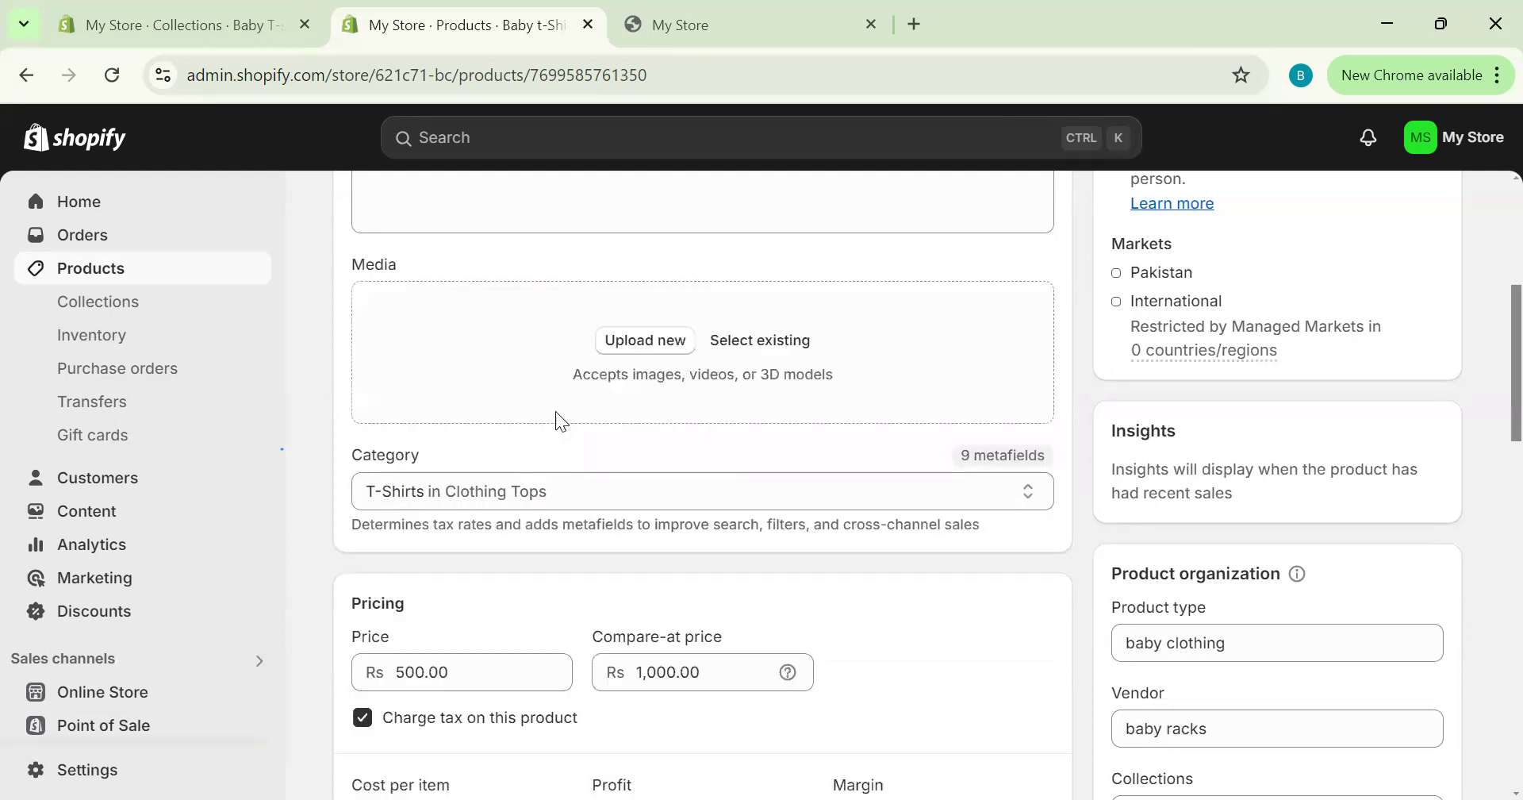
- Upload the peach-background picture WhatsApp Image 2024-09-12 at 17.17.26 from Downloads as the duplicated product's media
click(645, 343)
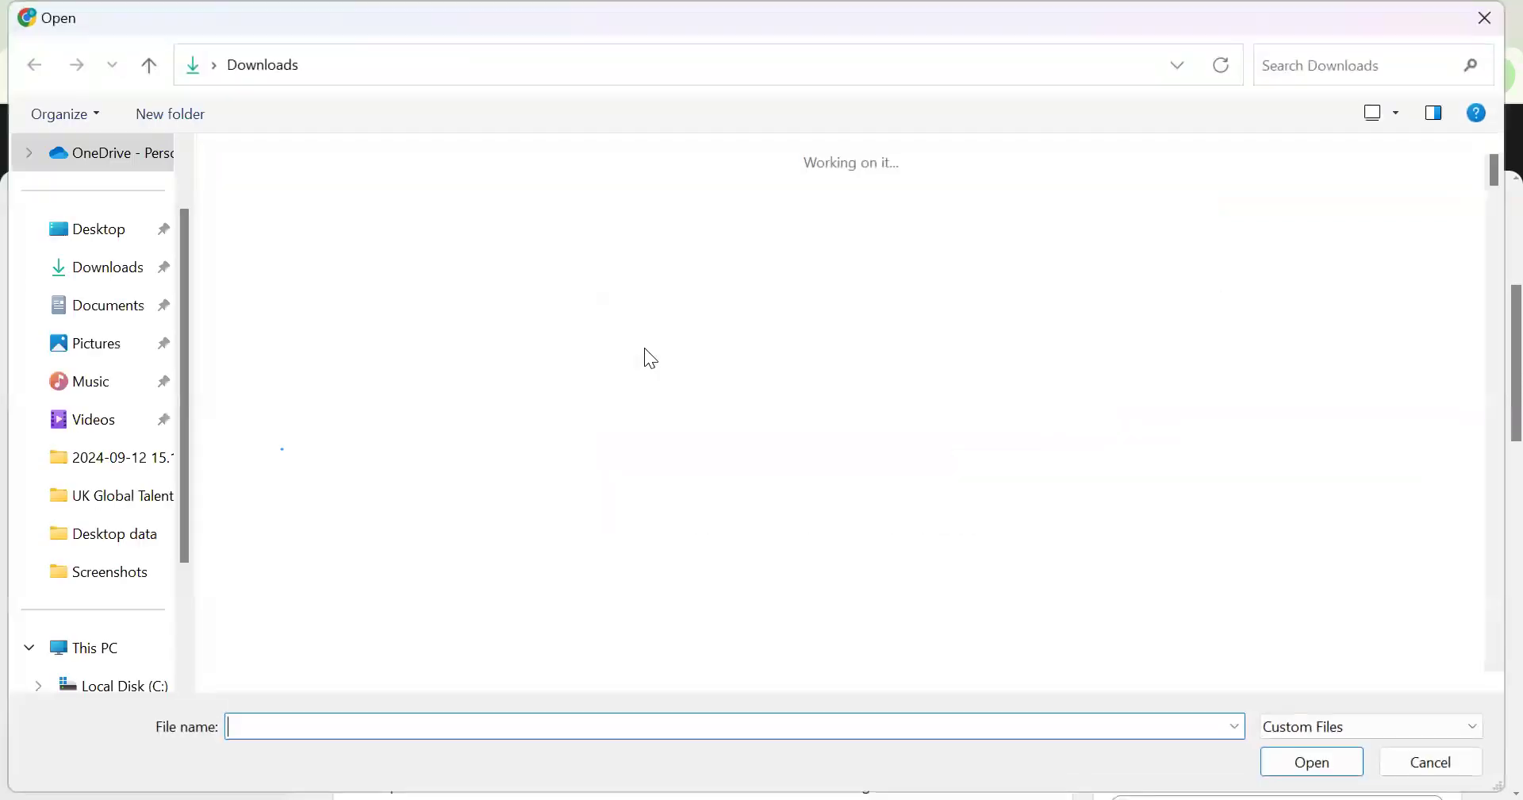
click(587, 570)
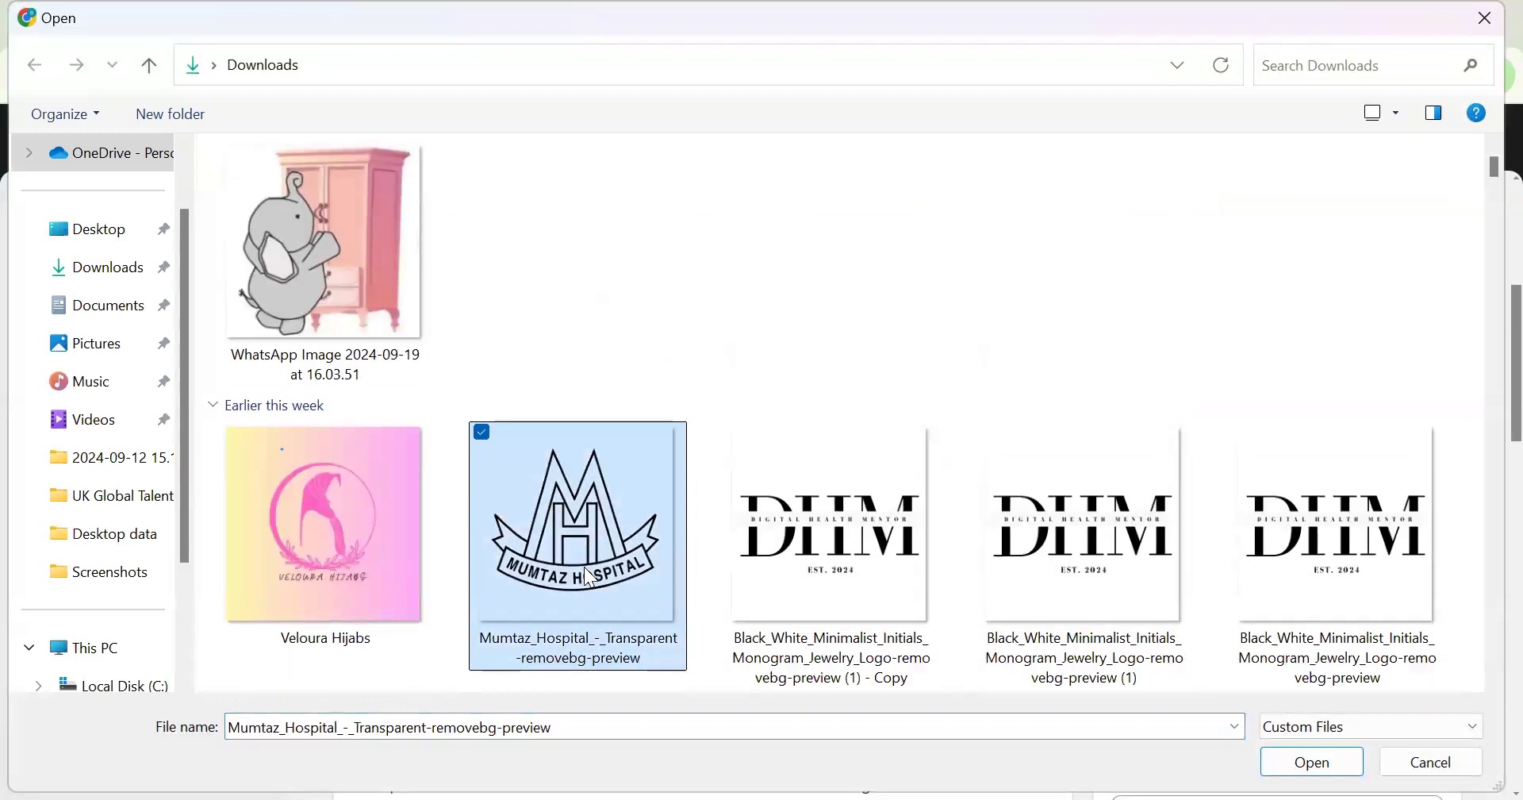
key(End)
key(Left)
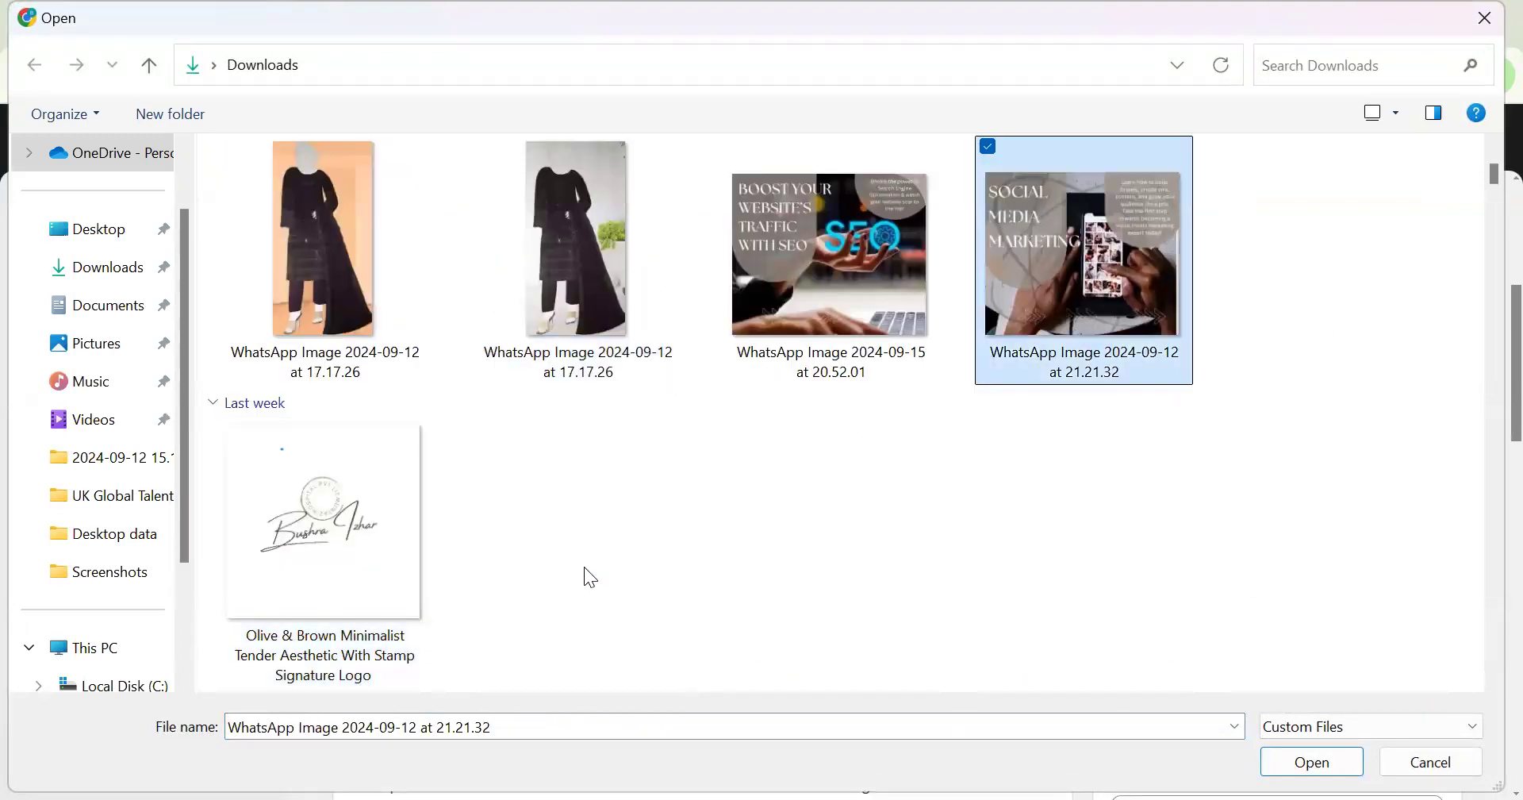
click(289, 255)
double_click(289, 256)
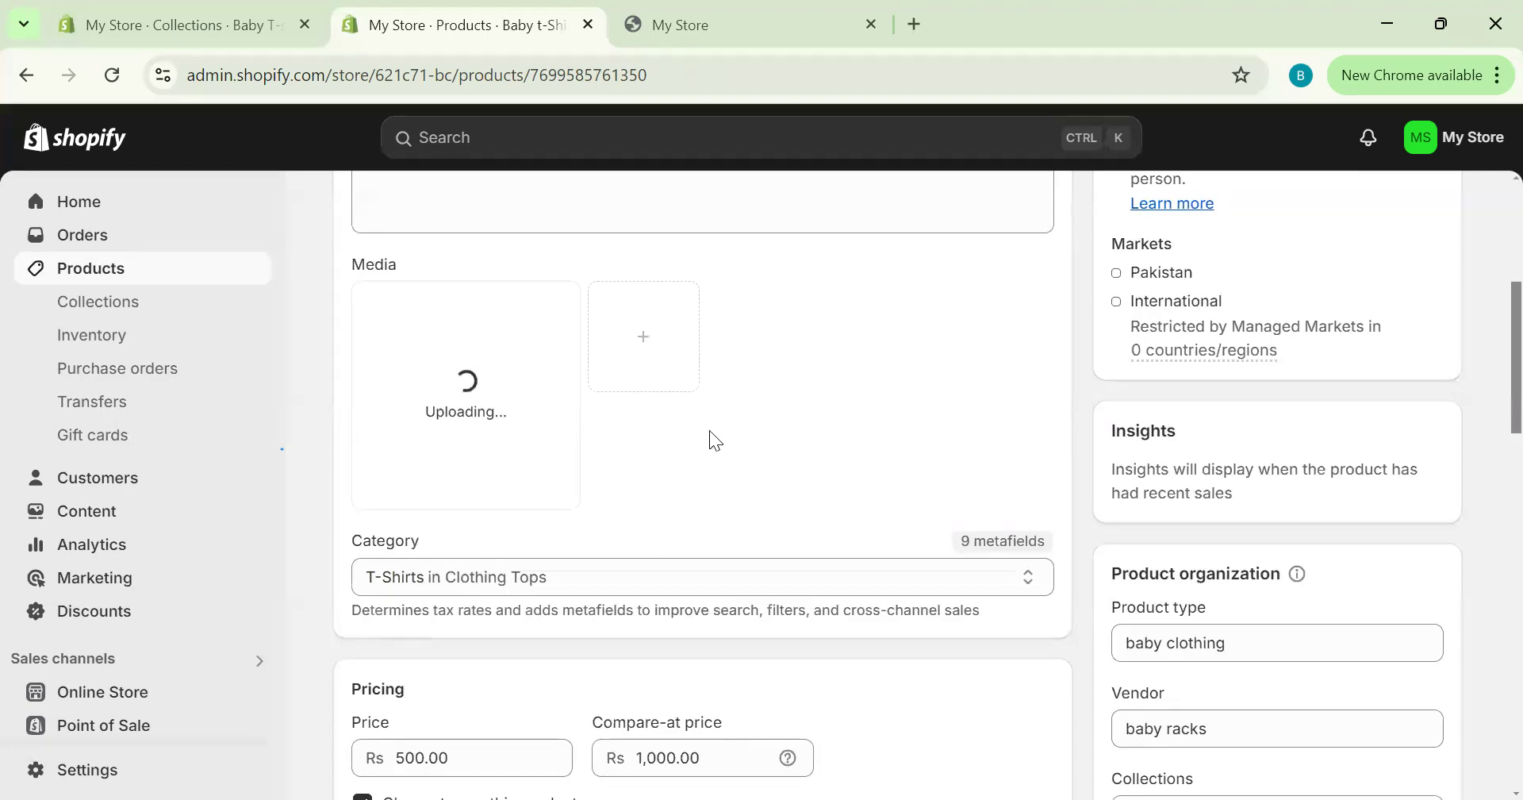
scroll(1485, 325, up, 3)
scroll(1485, 289, up, 1)
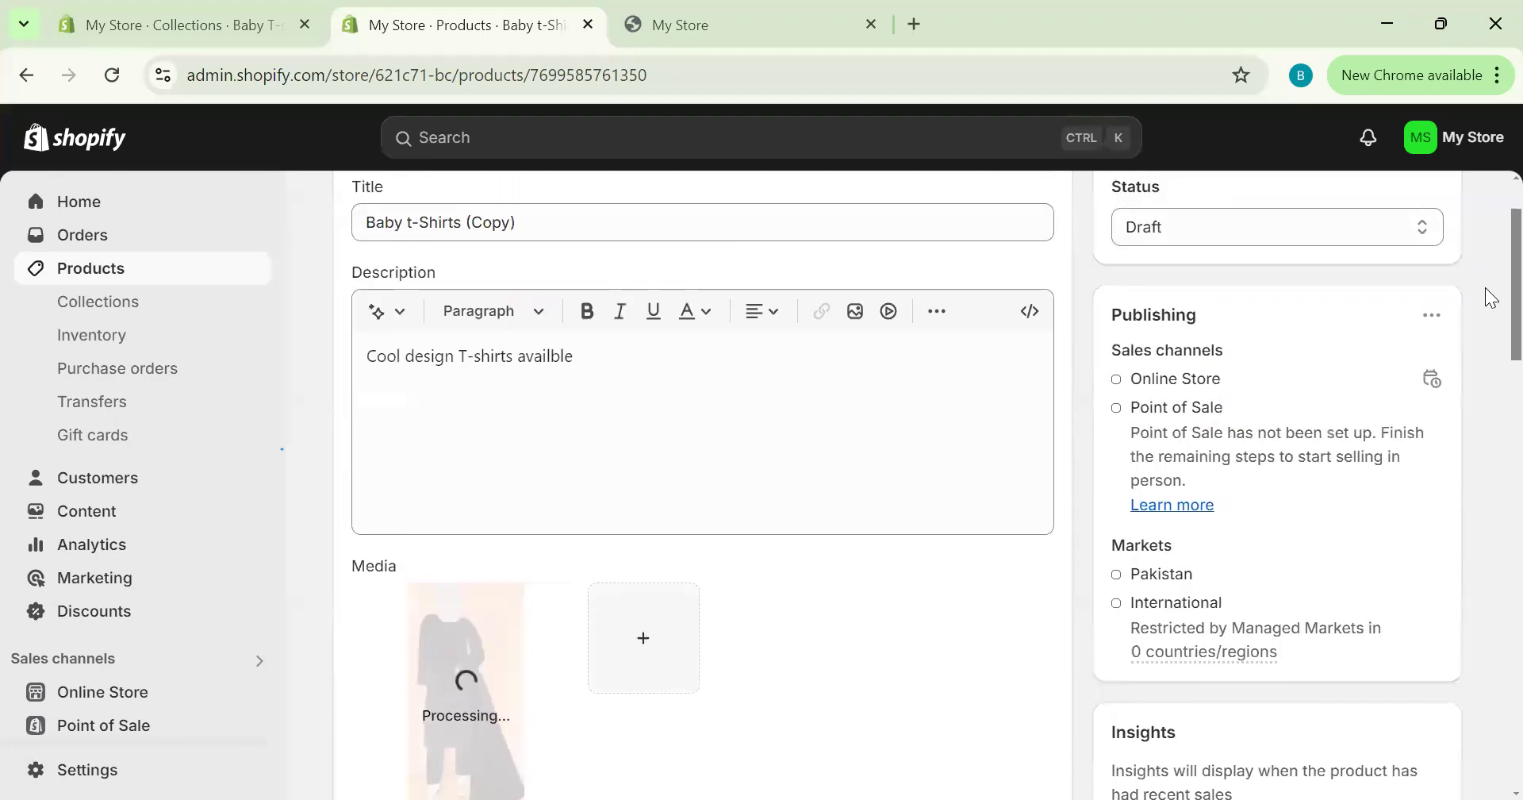
- Replace the duplicated product's title with Black Suit
scroll(1486, 288, up, 2)
click(575, 310)
key(ctrl+a)
text(Bla)
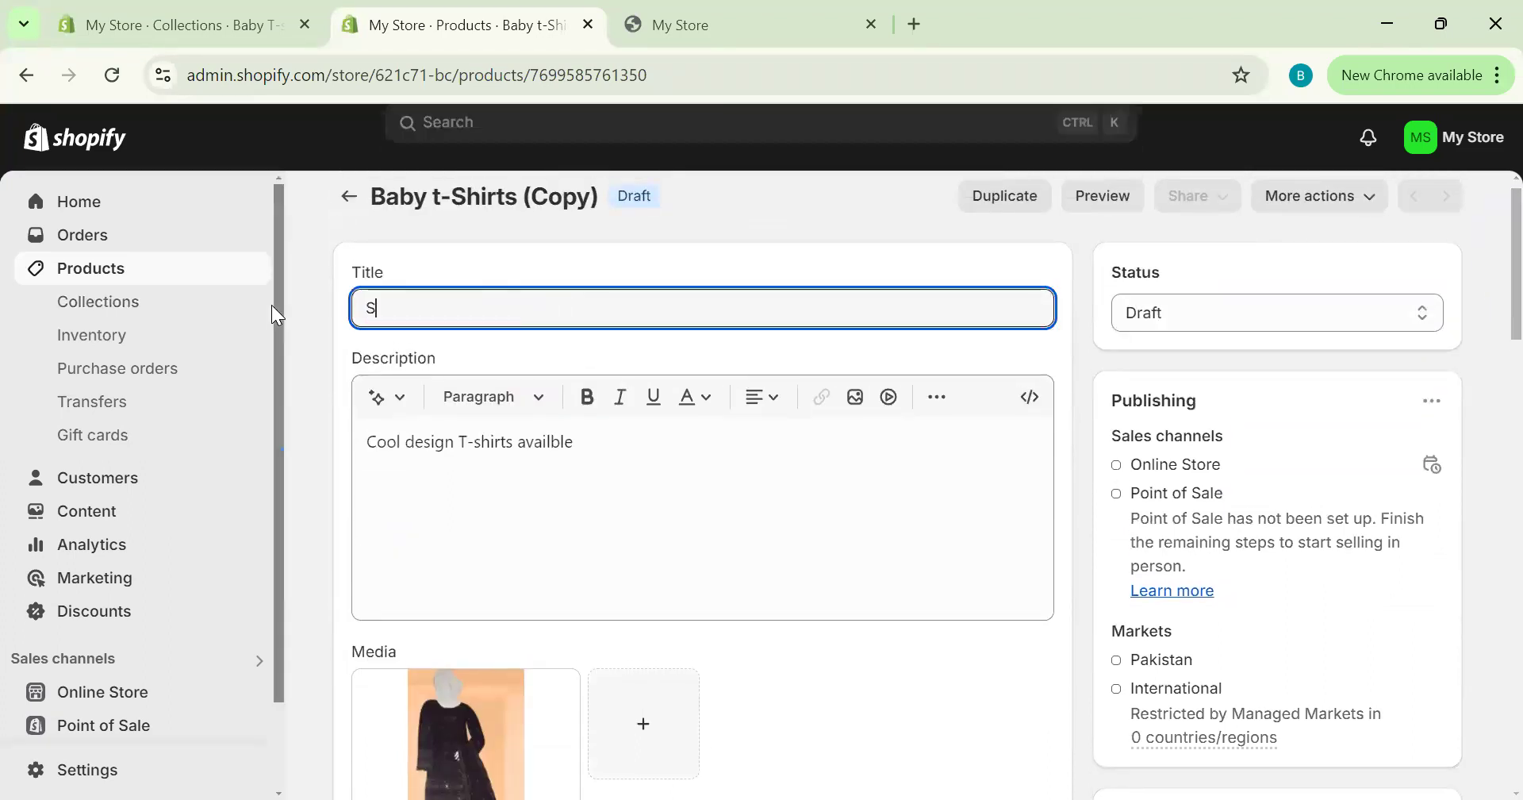
text(ck Suit)
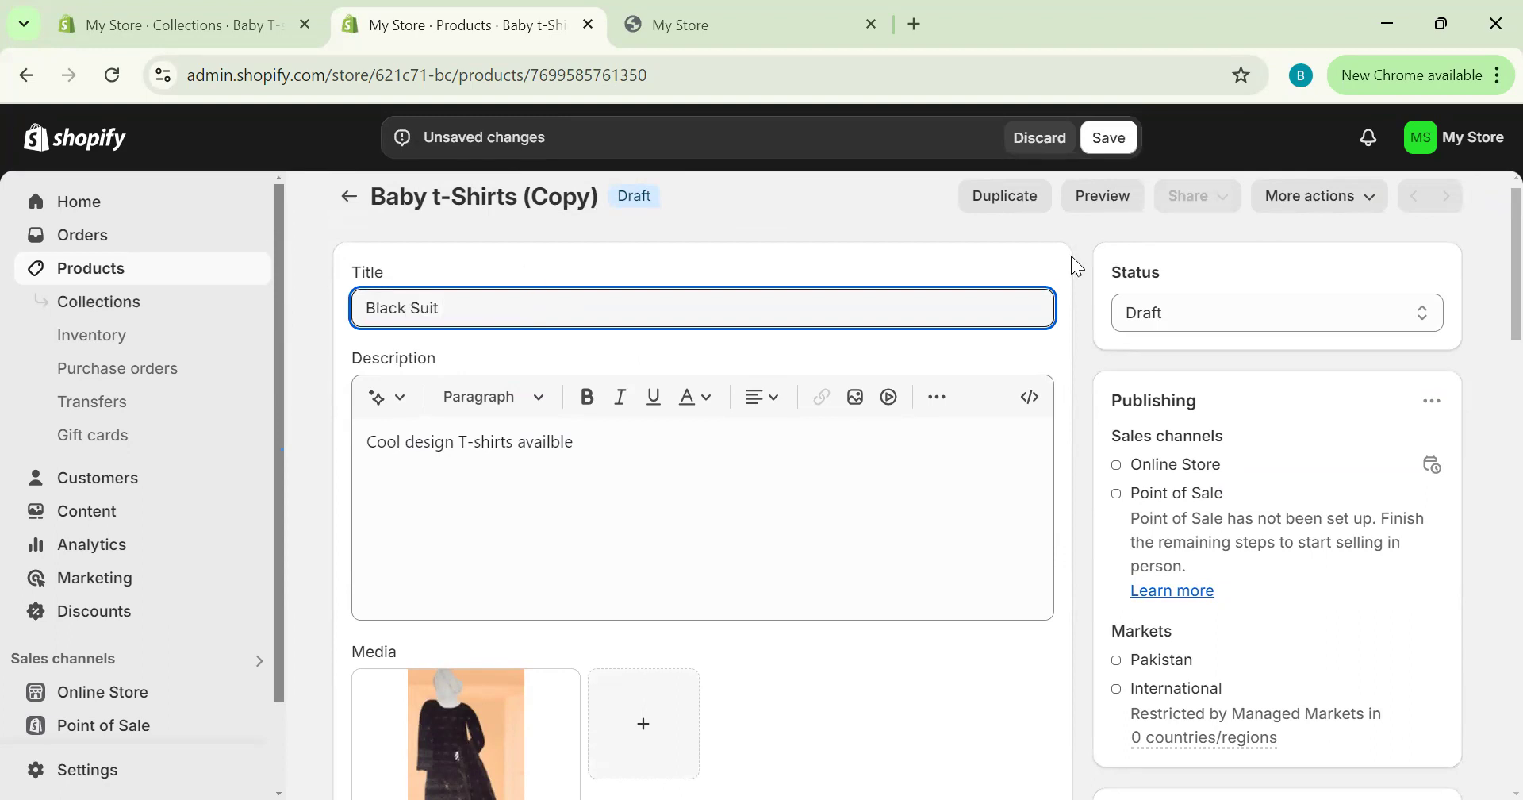
- Replace the product description with "Buy trendy shawar kameez"
click(1485, 260)
scroll(1485, 262, down, 1)
scroll(1486, 274, down, 1)
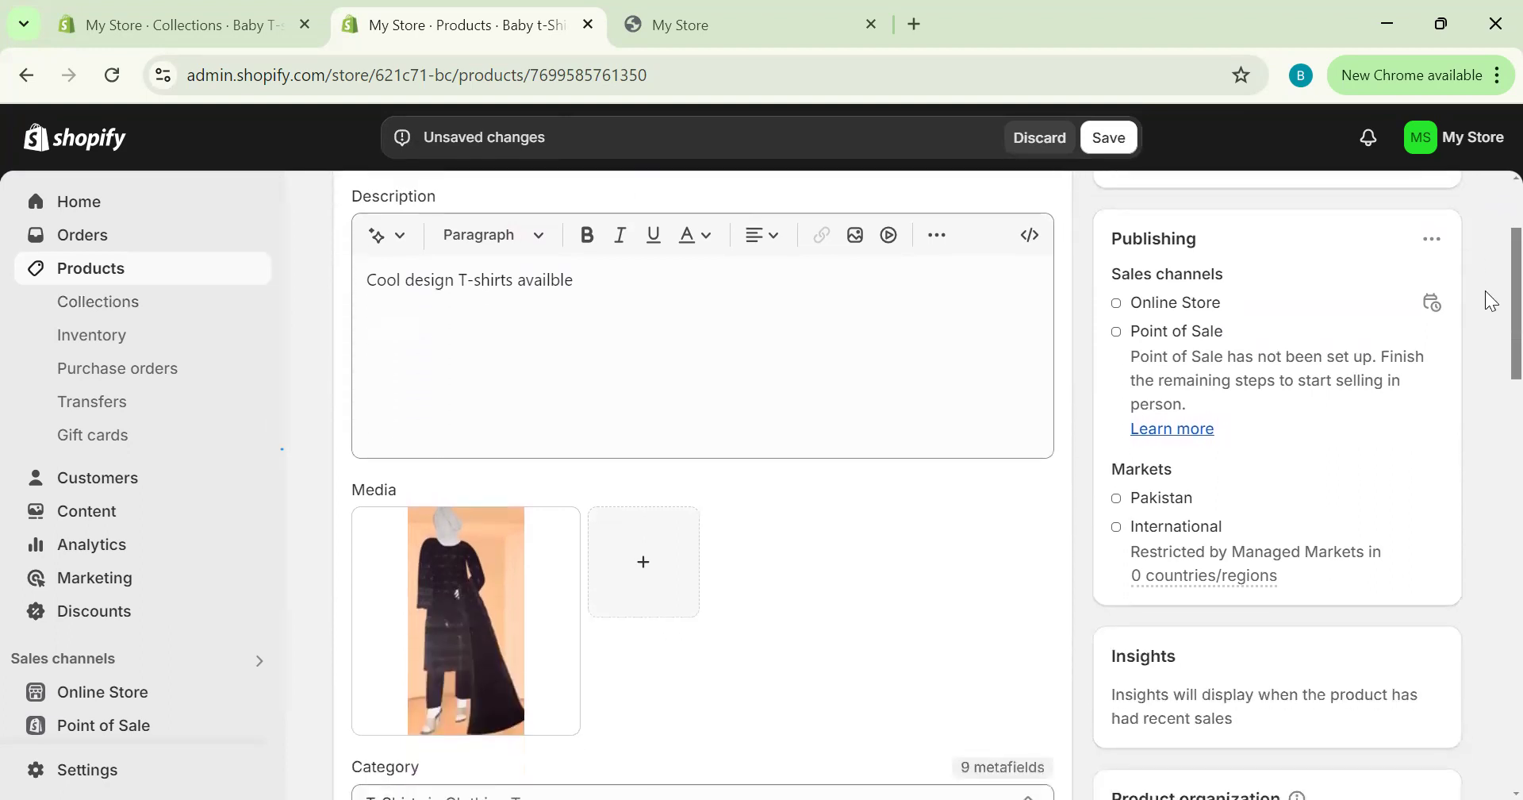
drag(577, 280, 321, 293)
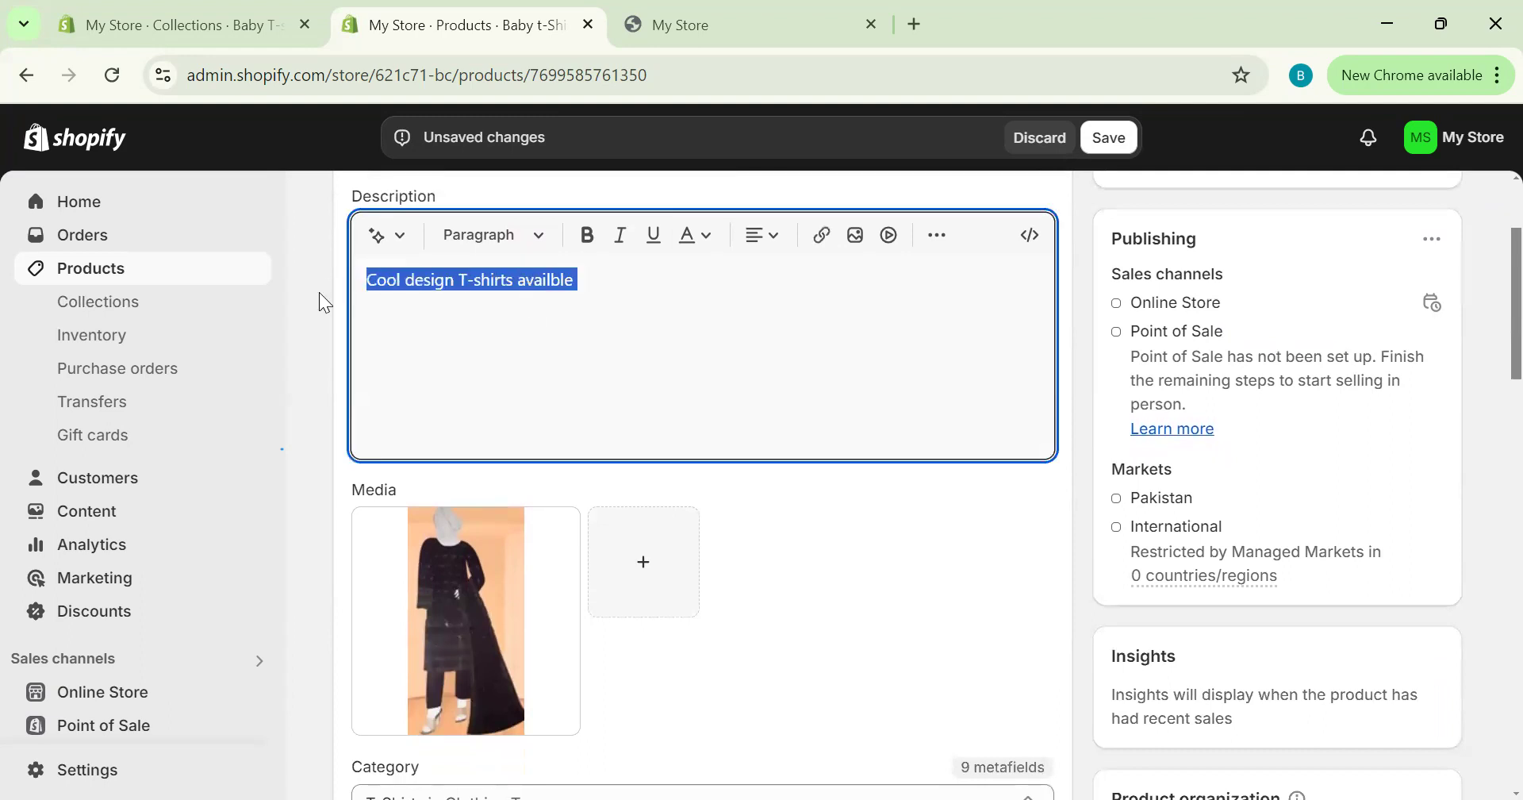
text(Bu)
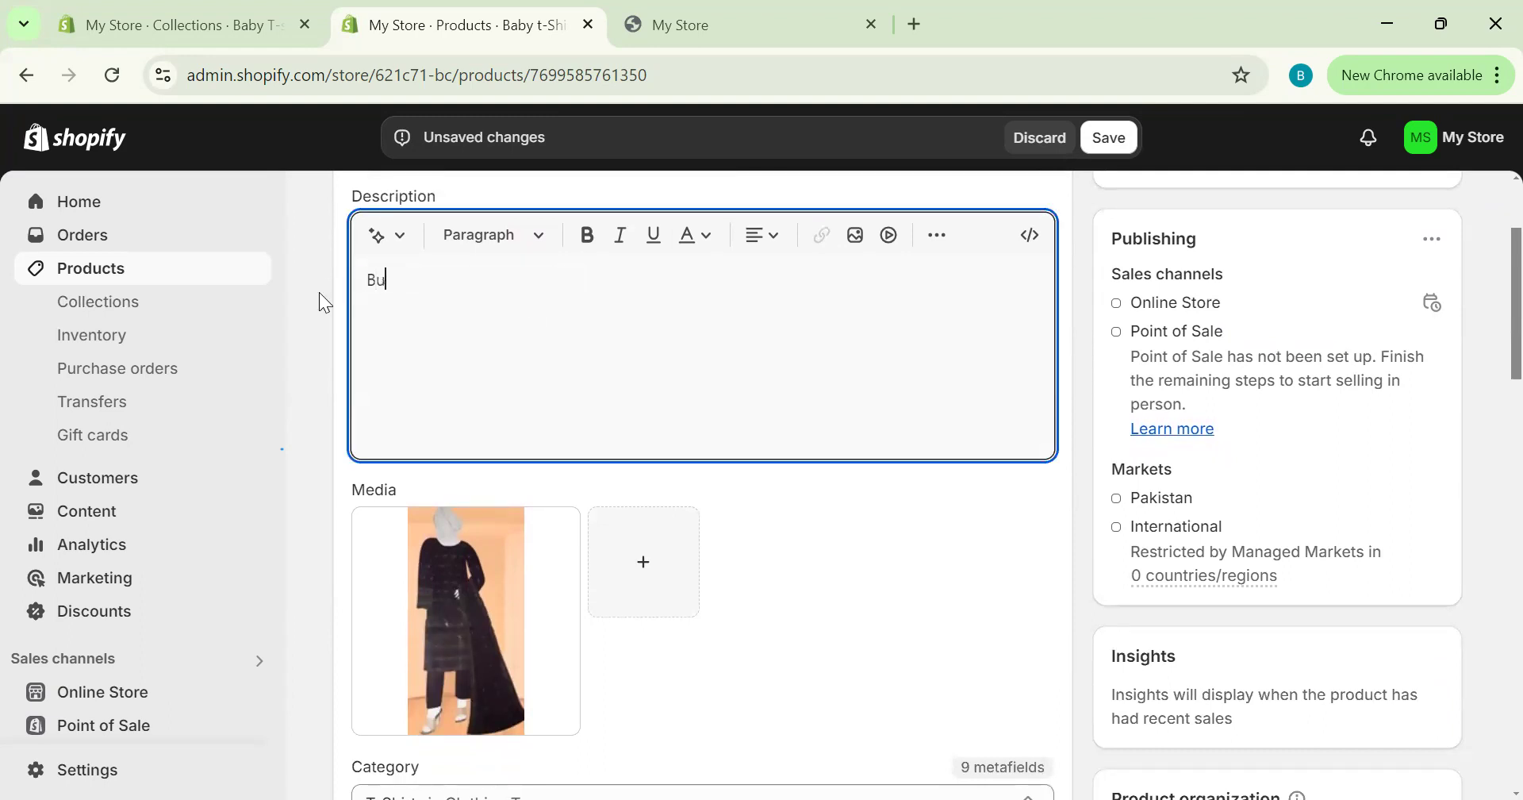
text(y trendy shawar kamees)
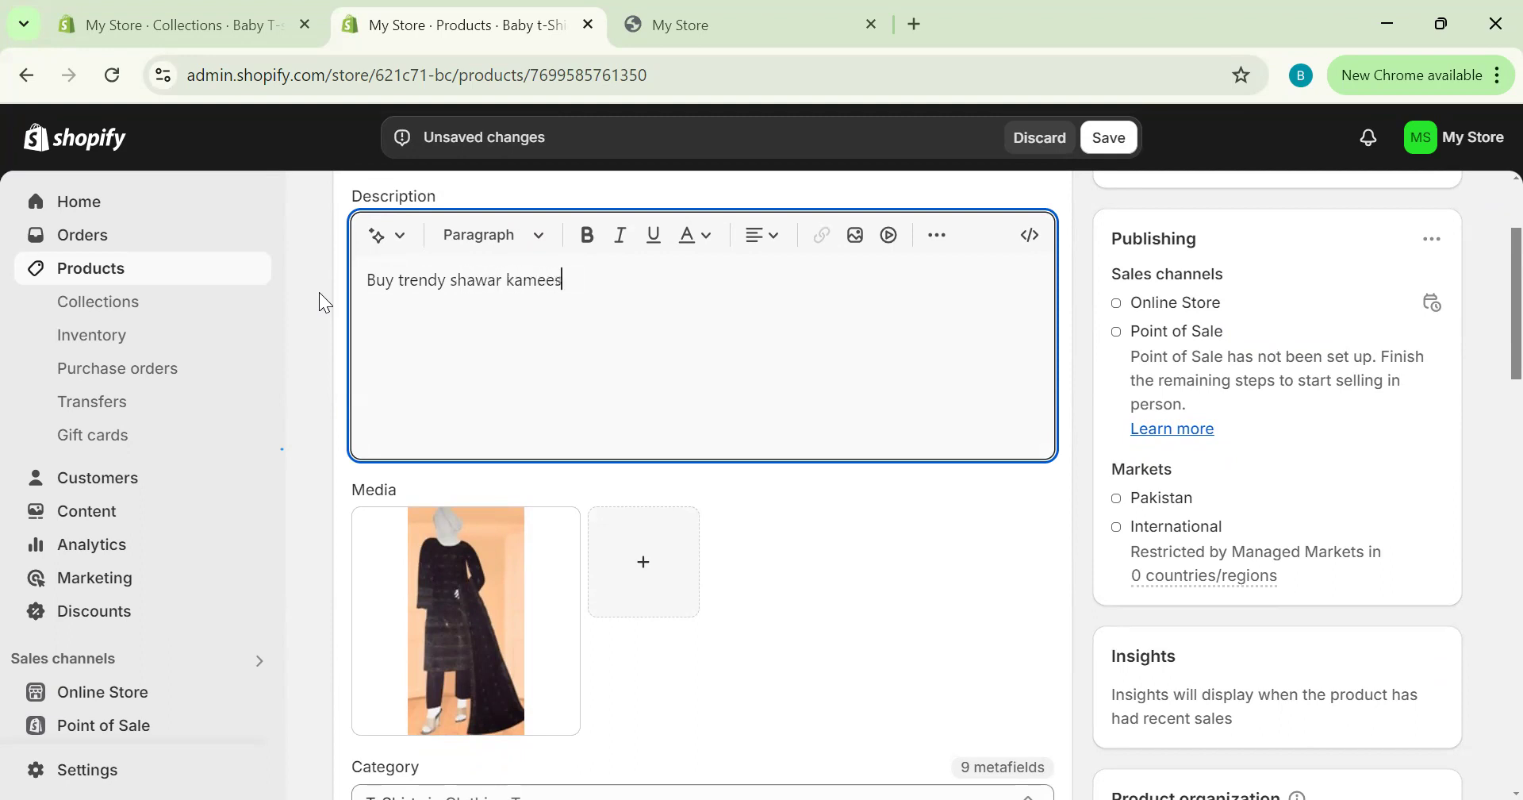
key(BackSpace)
key(BackSpace)
text(ez)
- Set the duplicated product's status to Active
scroll(1485, 302, down, 3)
drag(1486, 337, 1486, 392)
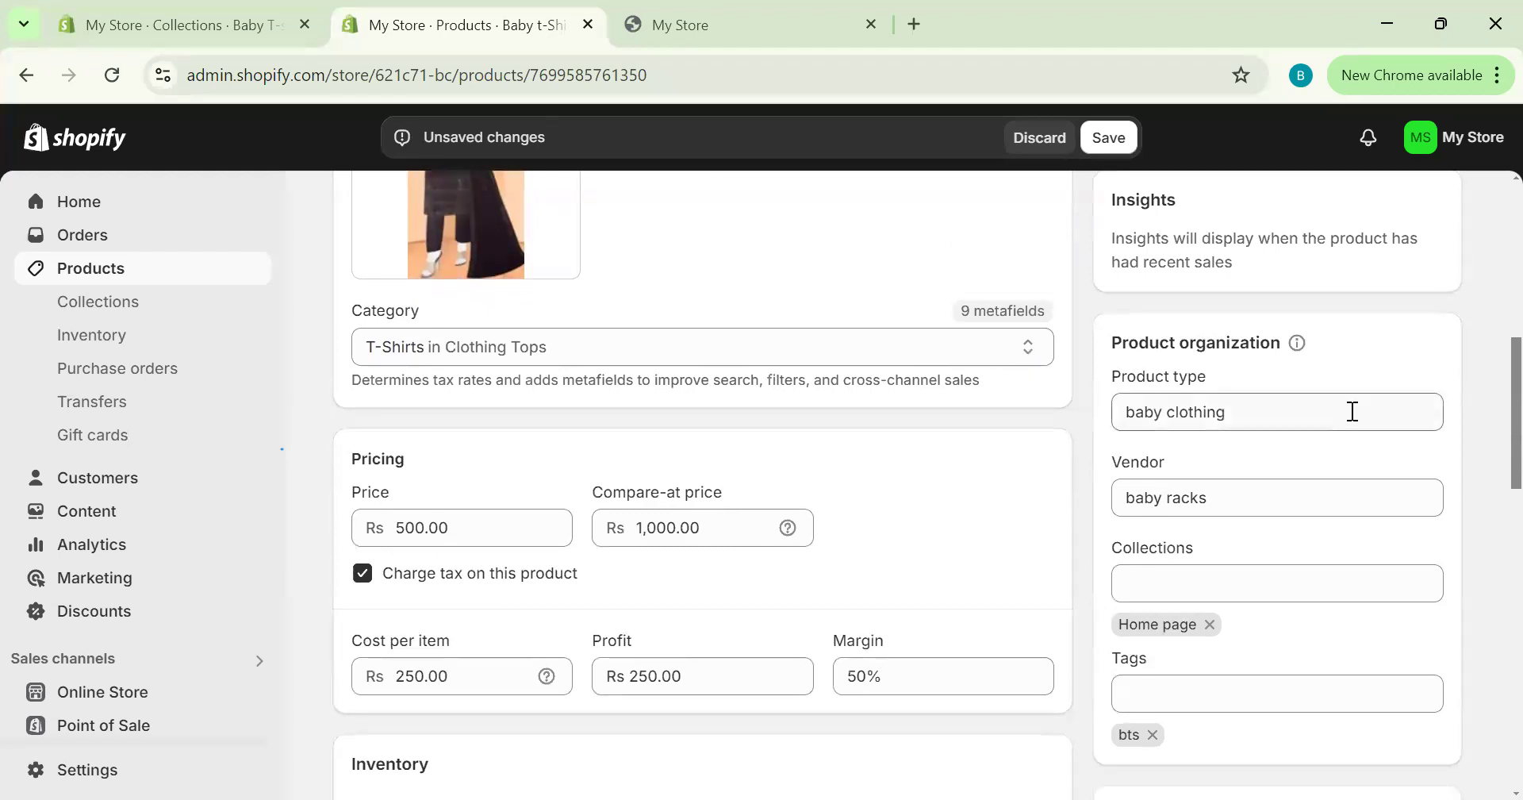
drag(1485, 366, 1487, 384)
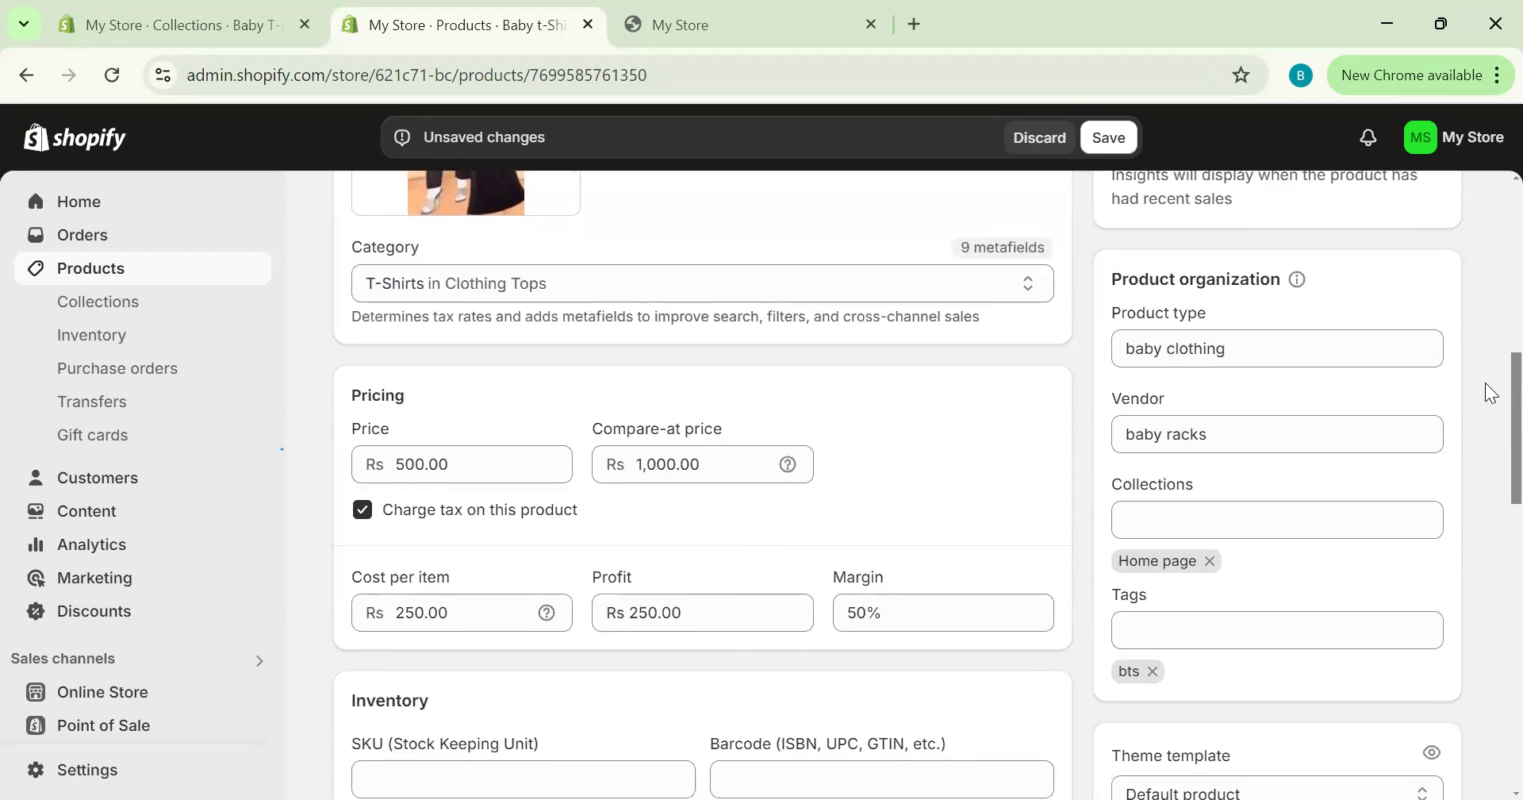
drag(1486, 384, 1485, 219)
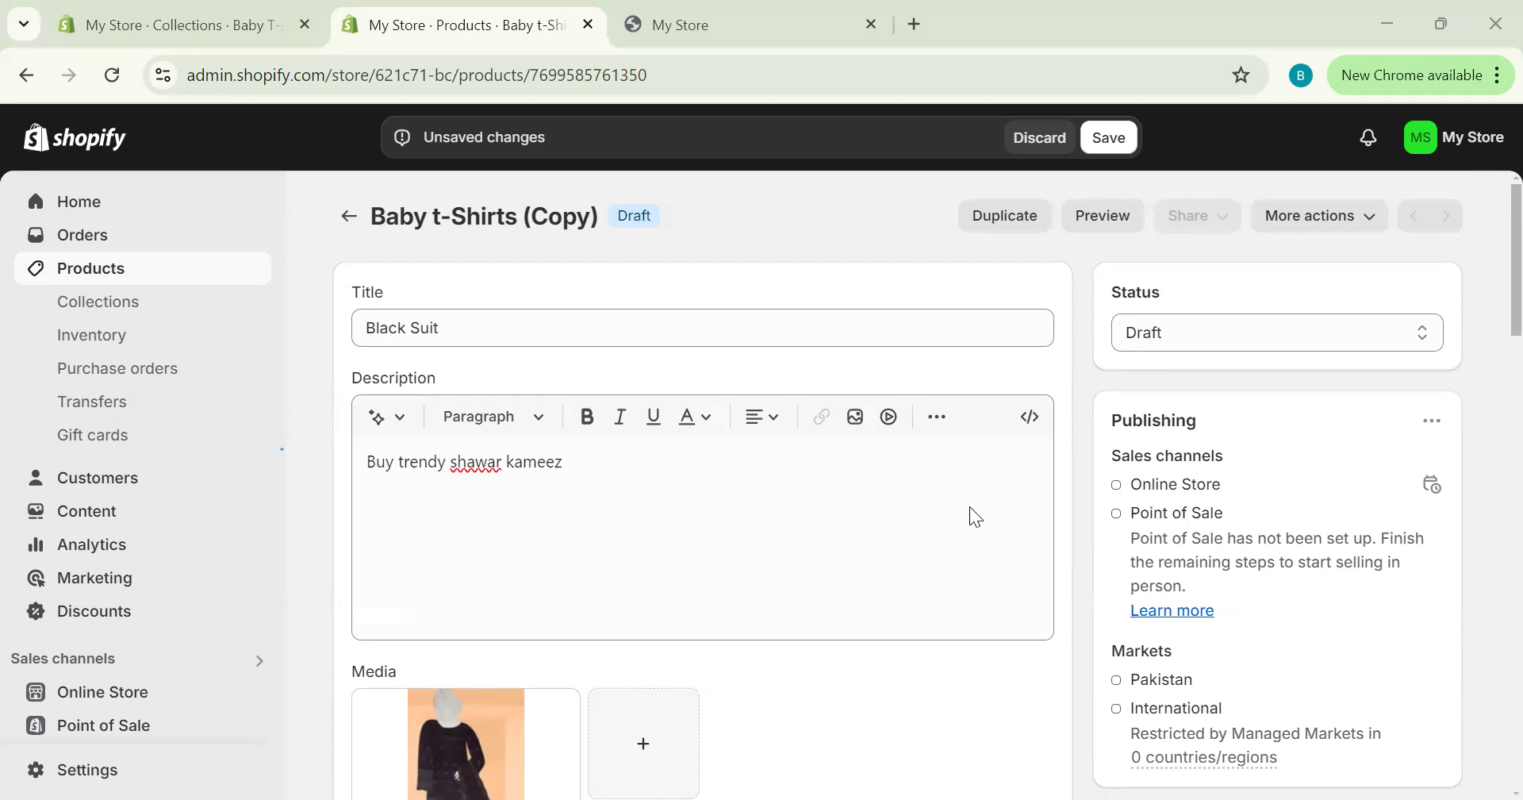
scroll(1485, 281, down, 3)
scroll(1485, 338, up, 1)
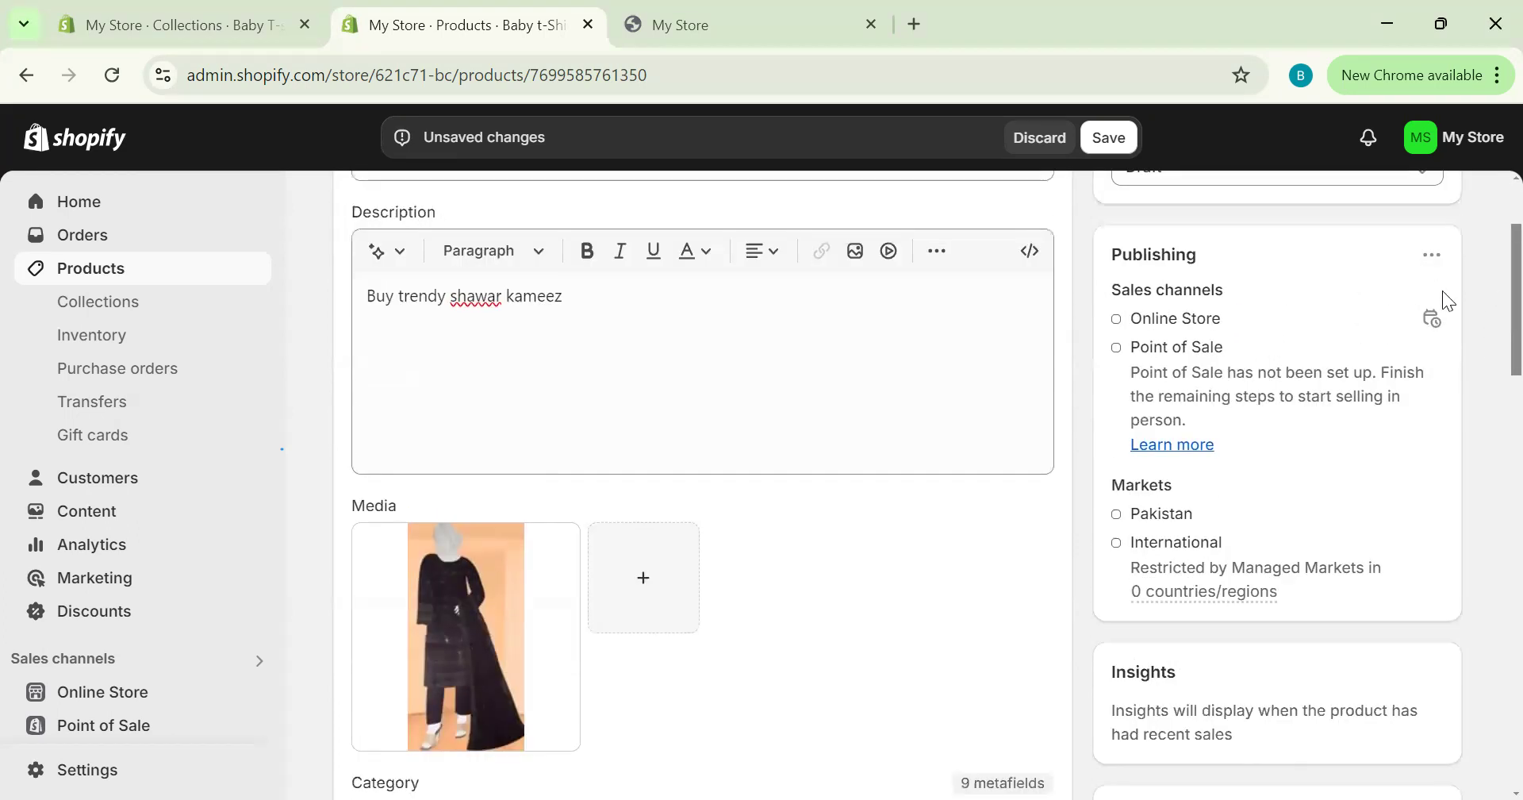
scroll(1468, 294, up, 2)
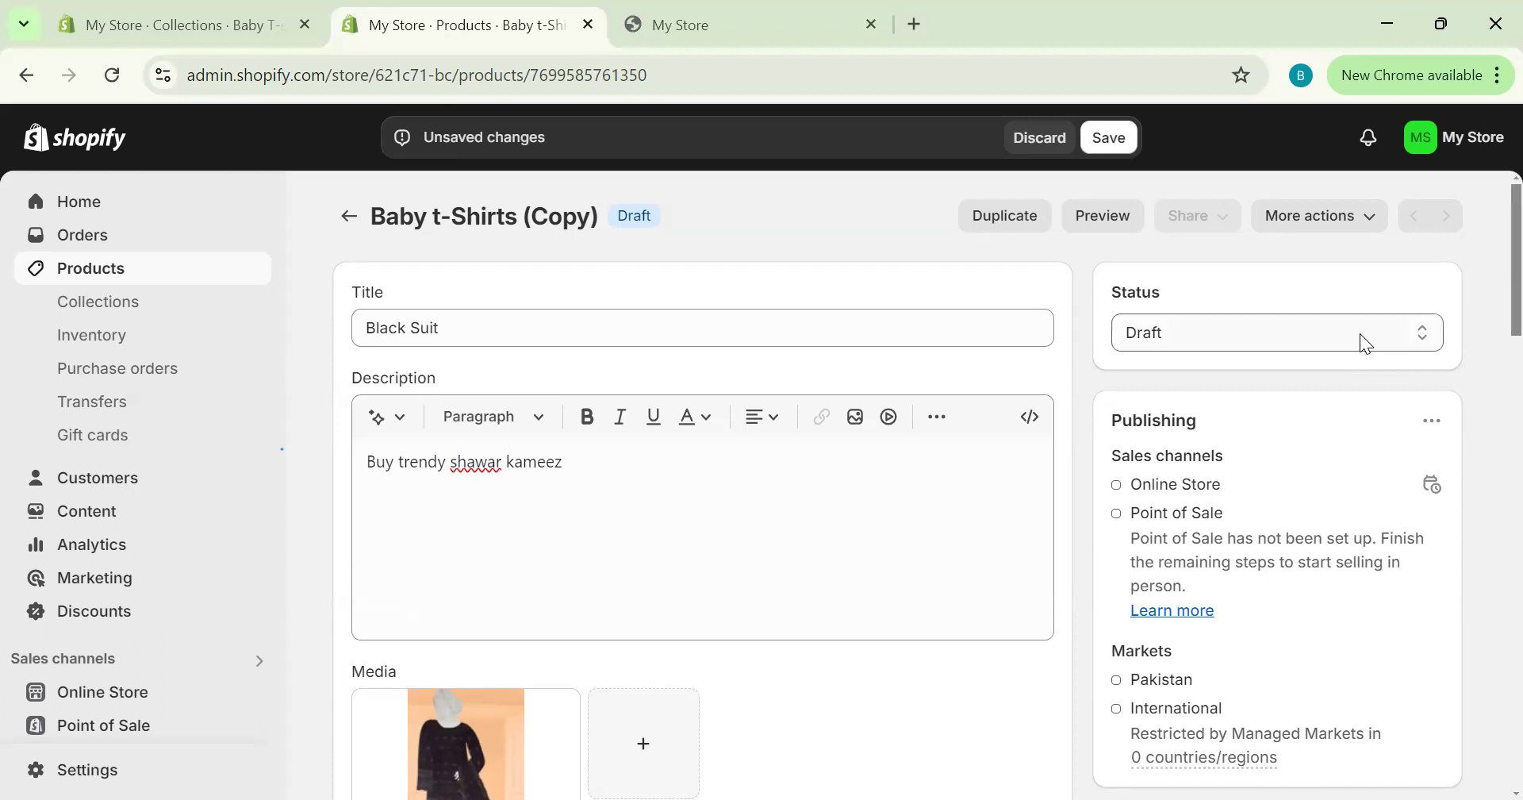
click(1360, 333)
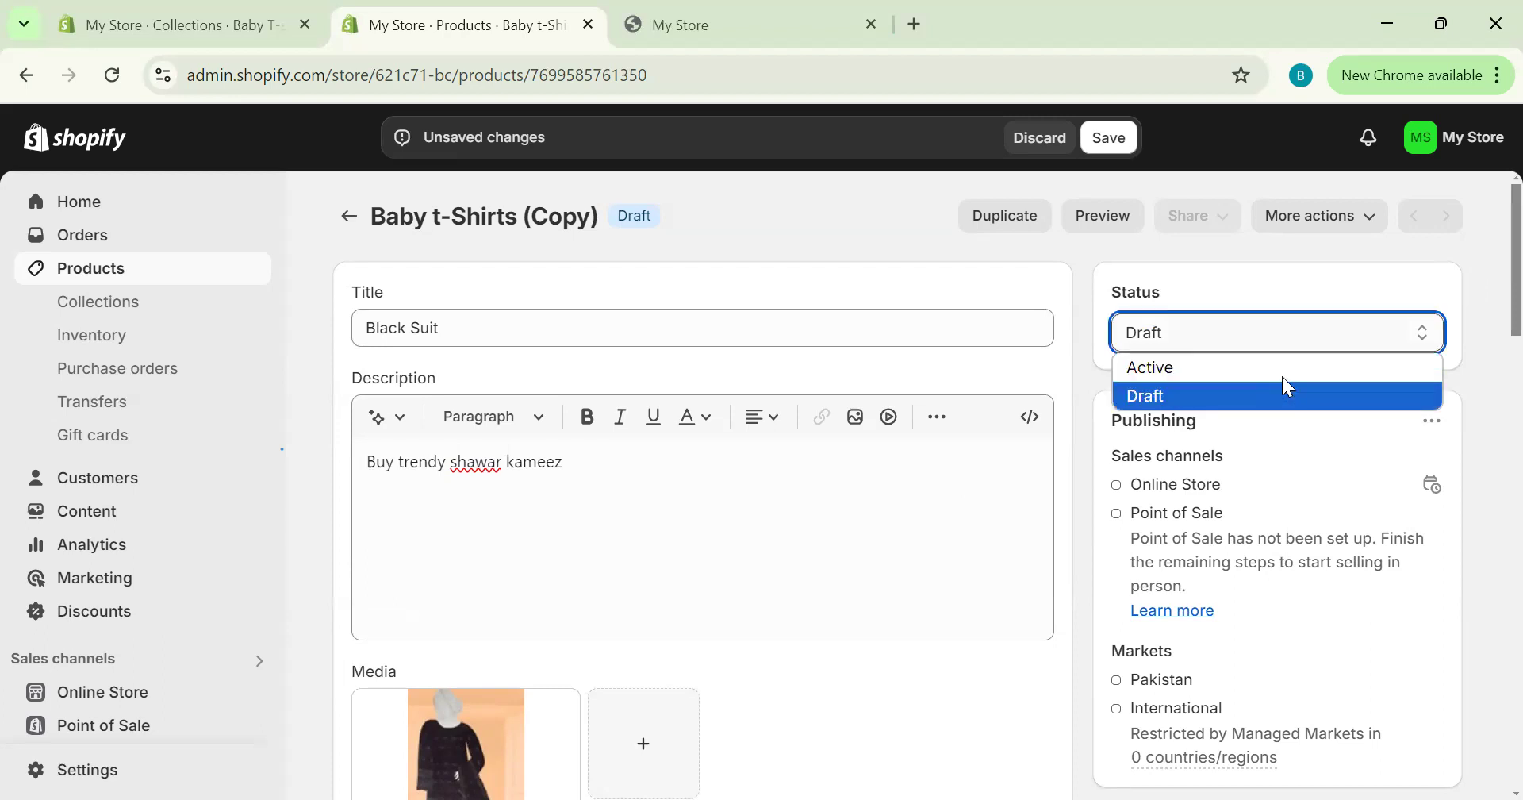
click(1285, 373)
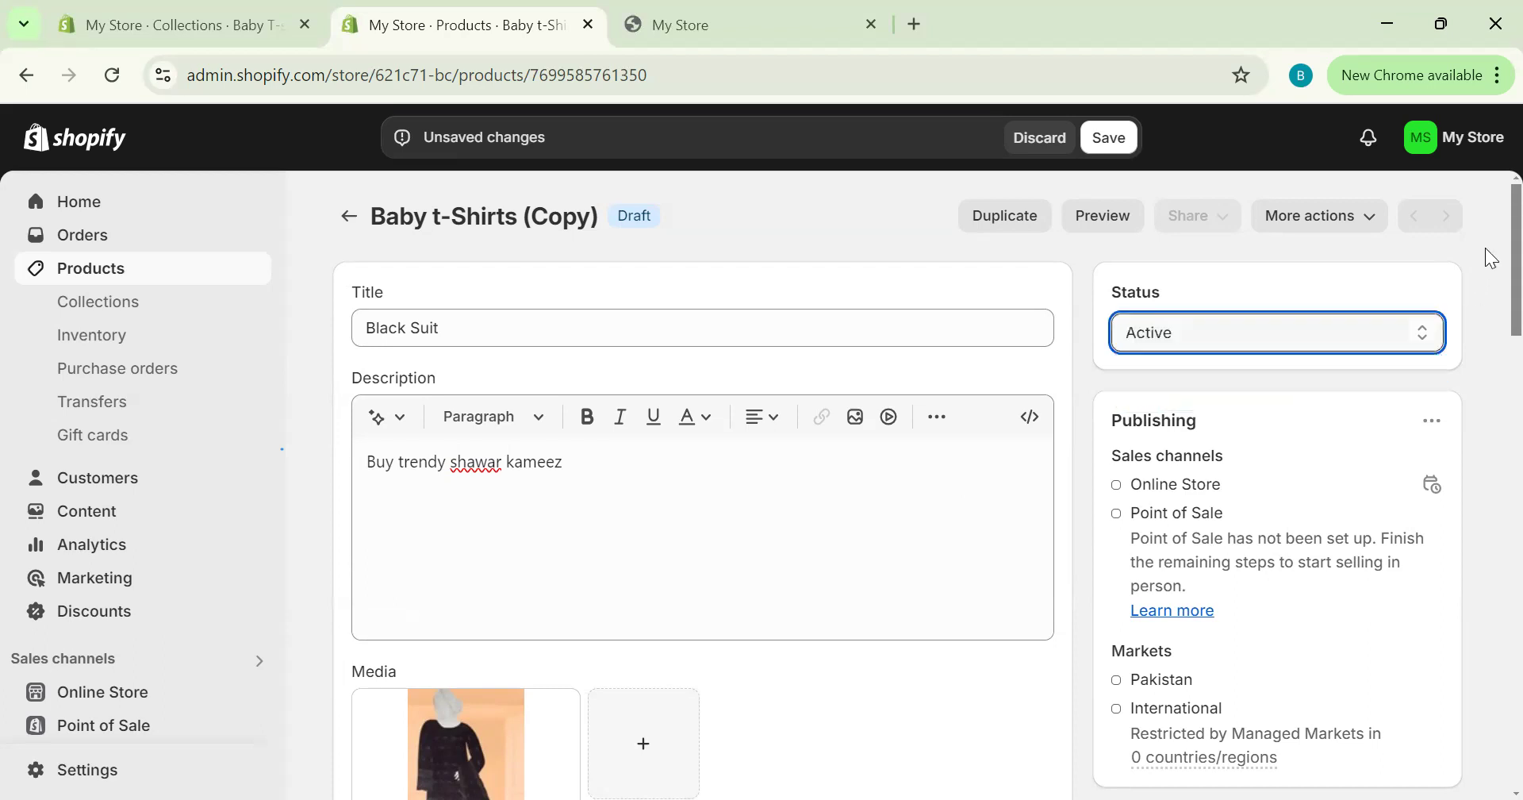
- Replace the product's bts tag with a new tag named sk
scroll(1488, 258, down, 1)
scroll(1488, 270, down, 2)
scroll(1492, 312, down, 7)
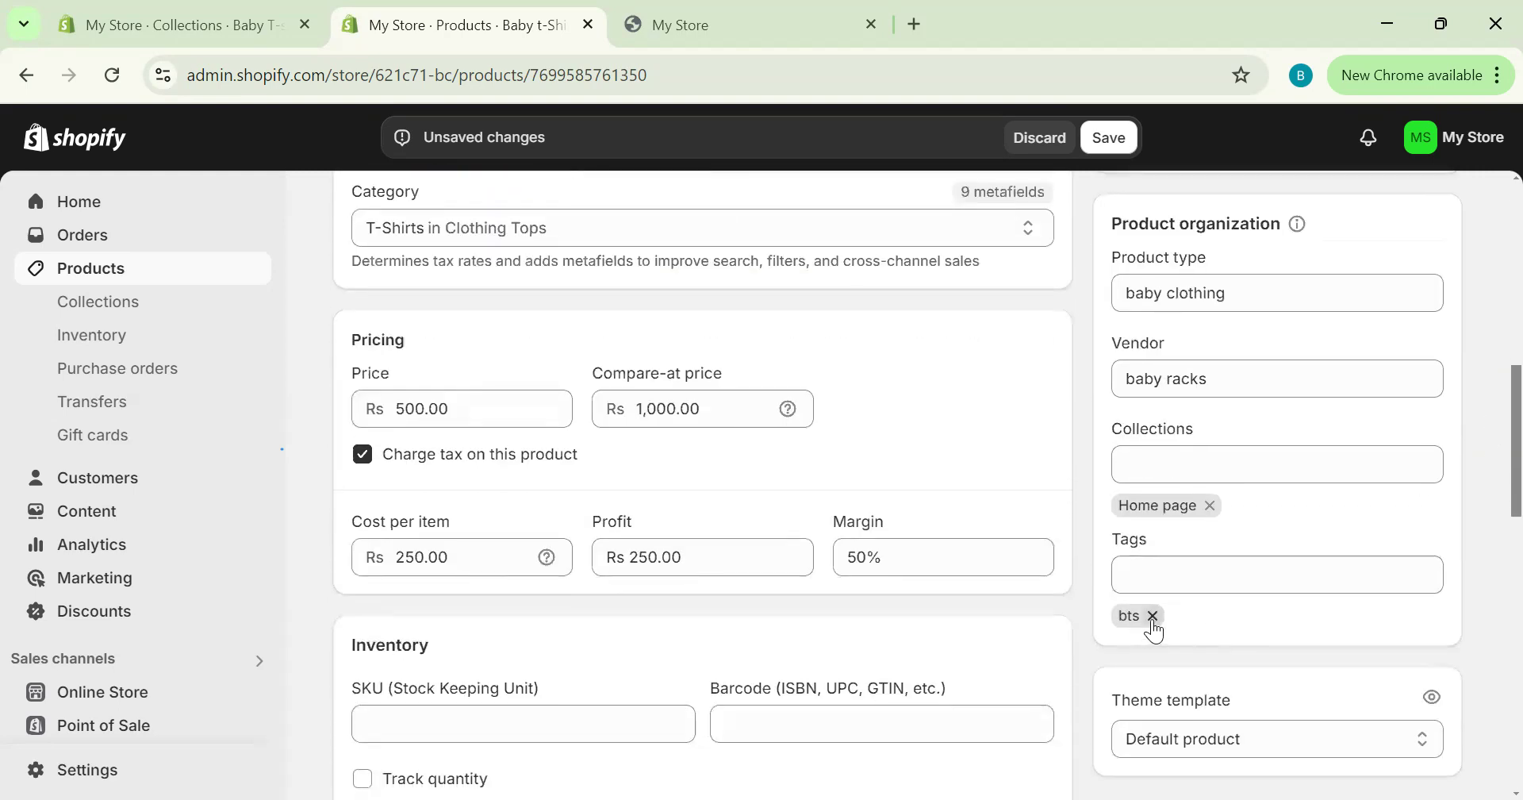
click(1152, 616)
click(1158, 579)
text(sk)
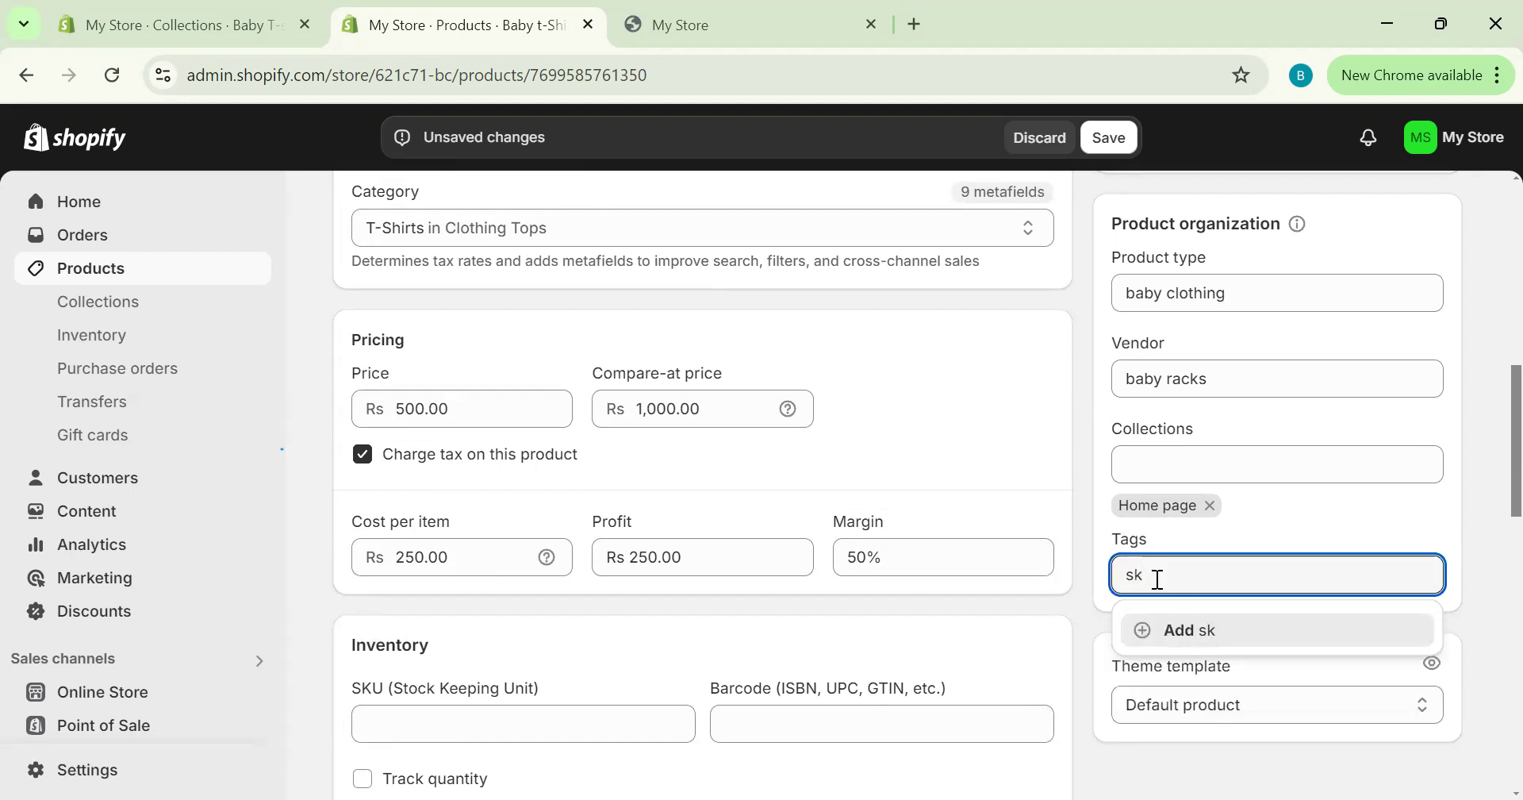
click(1201, 635)
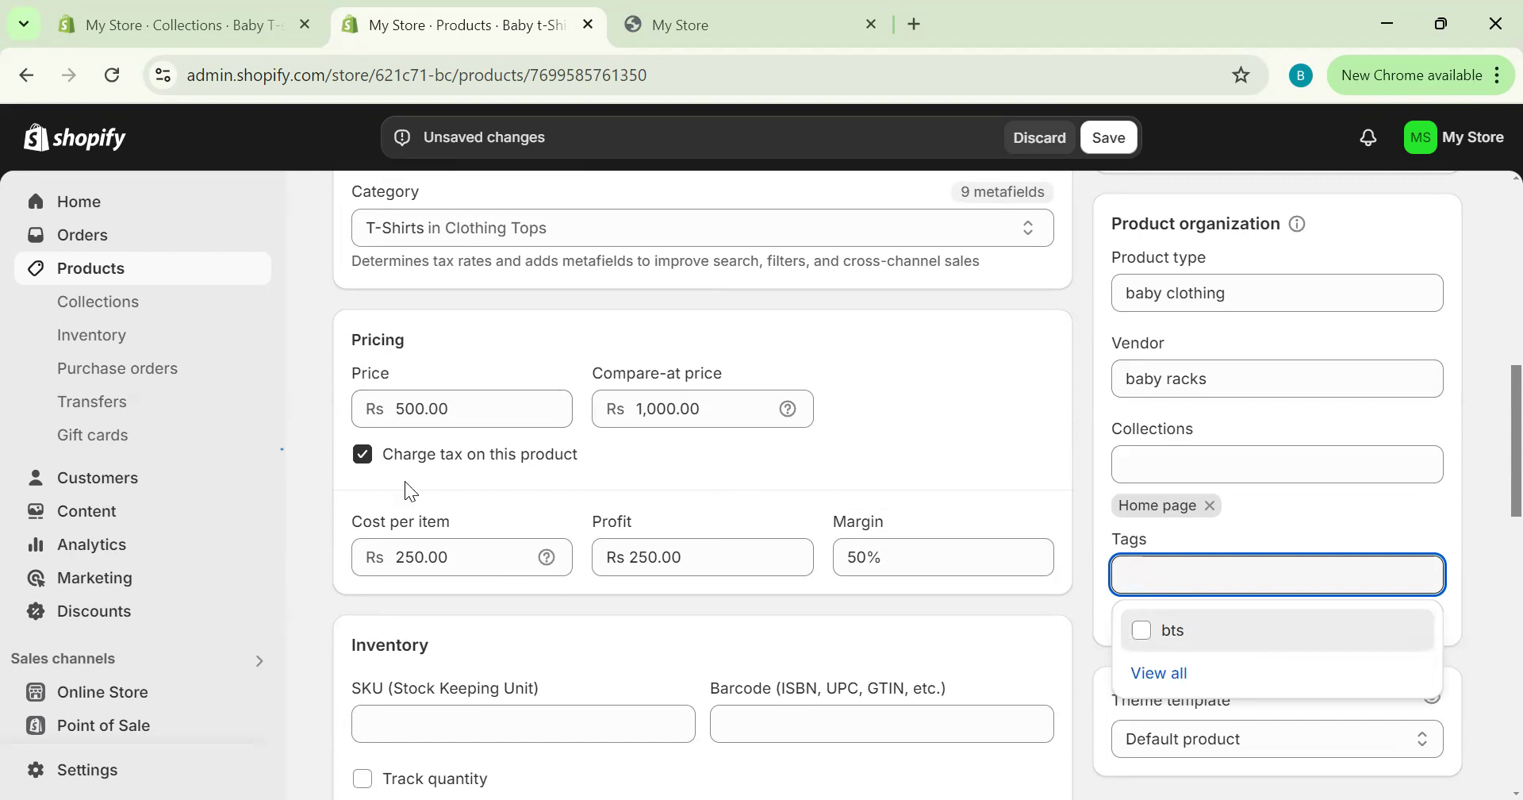
- Clear the T-Shirts category and try to find a category called eastern clothing
click(813, 222)
key(BackSpace)
key(BackSpace)
key(BackSpace)
key(BackSpace)
key(BackSpace)
key(BackSpace)
key(BackSpace)
key(BackSpace)
text(eastern)
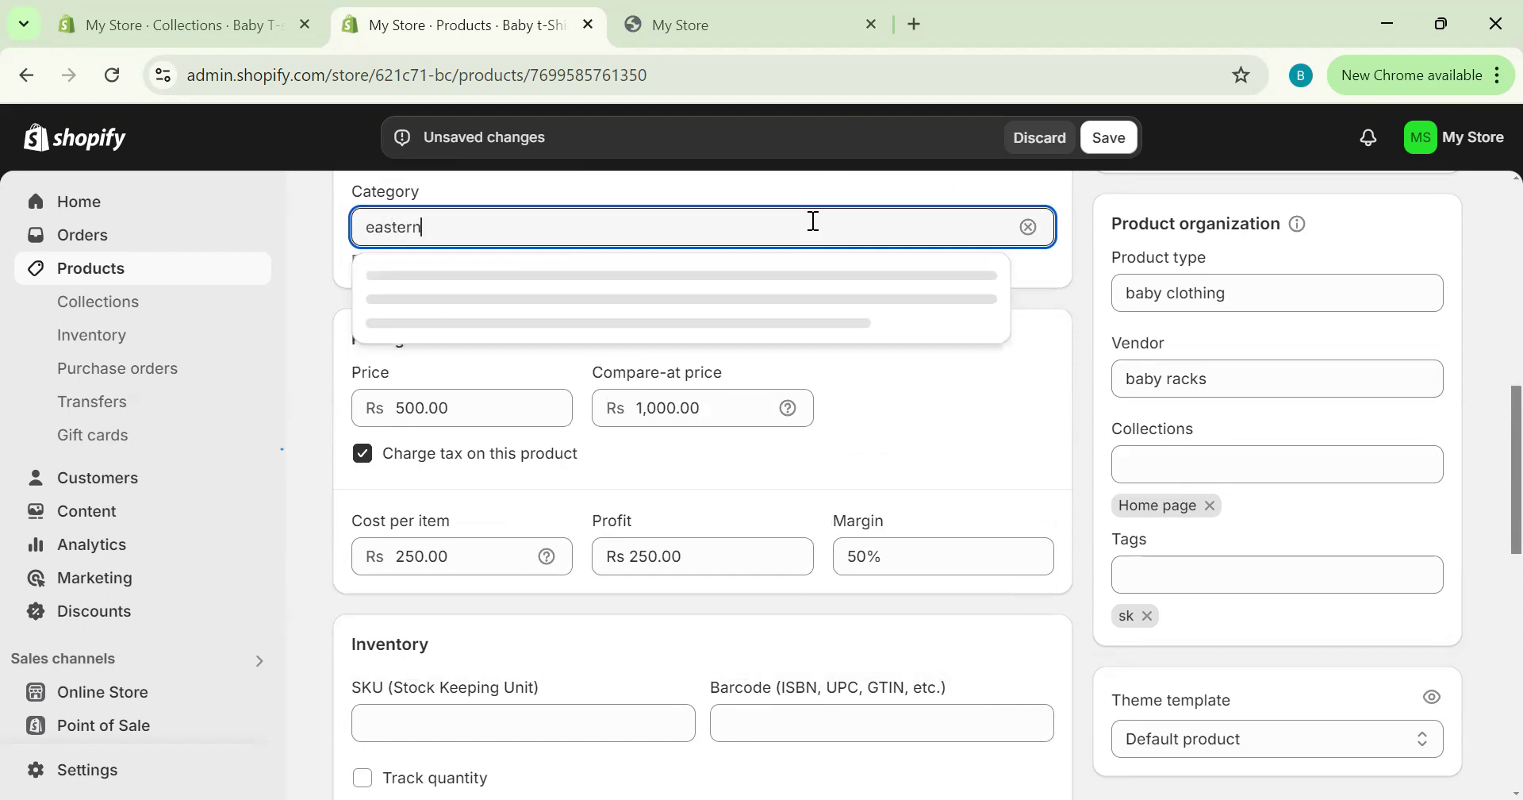
text( cl)
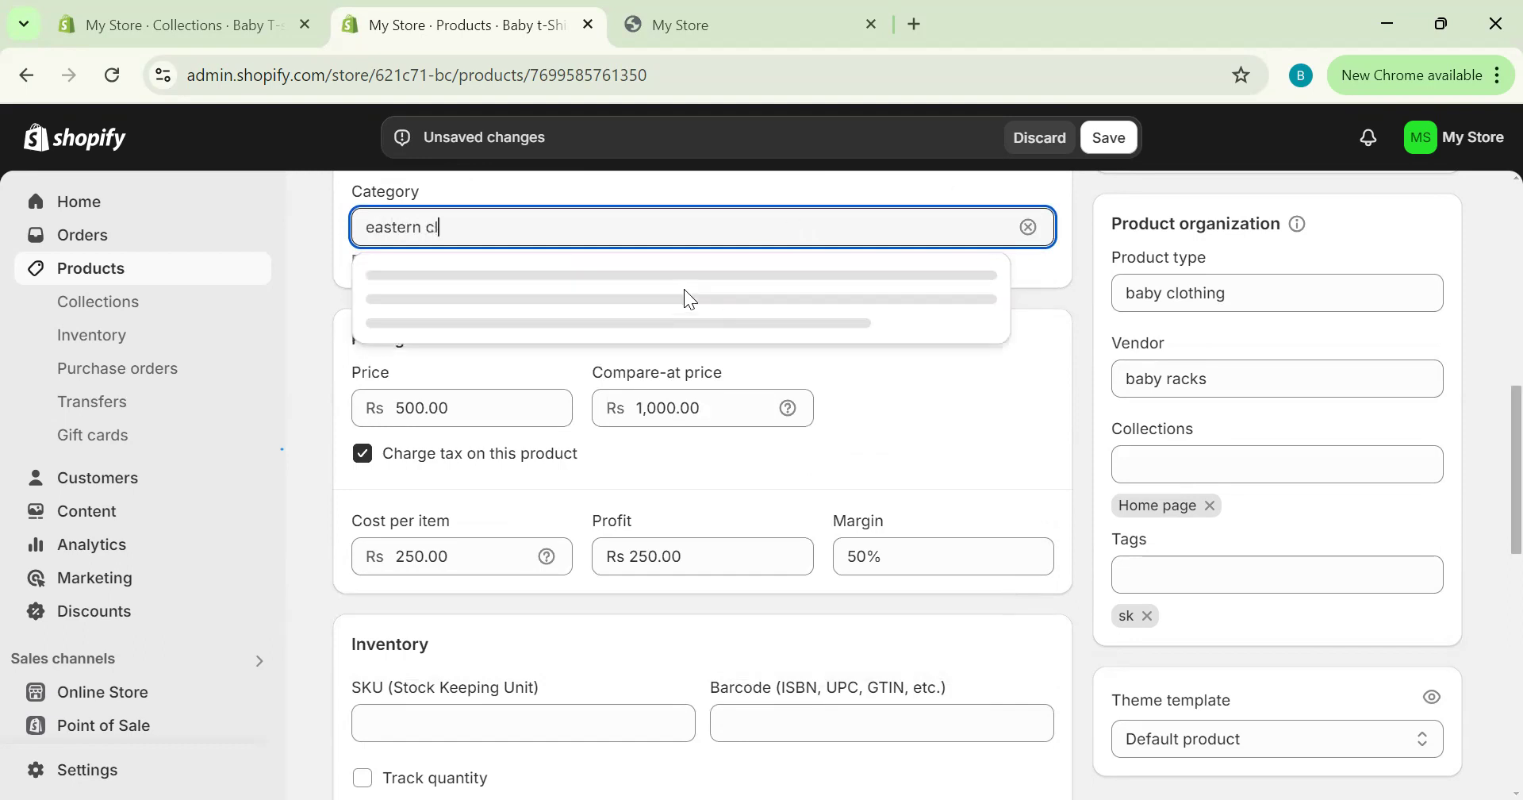
text(othing)
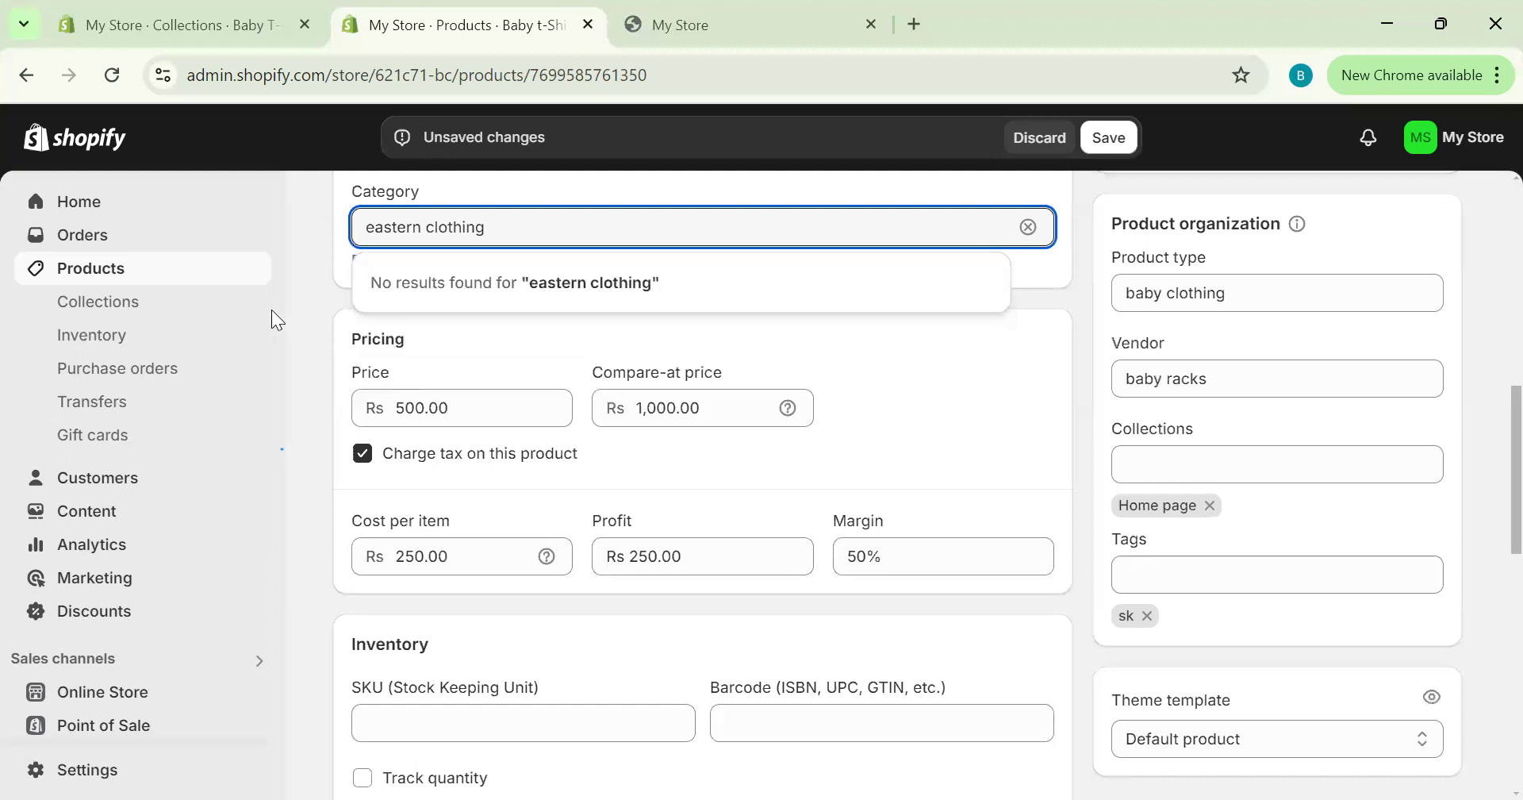
click(497, 295)
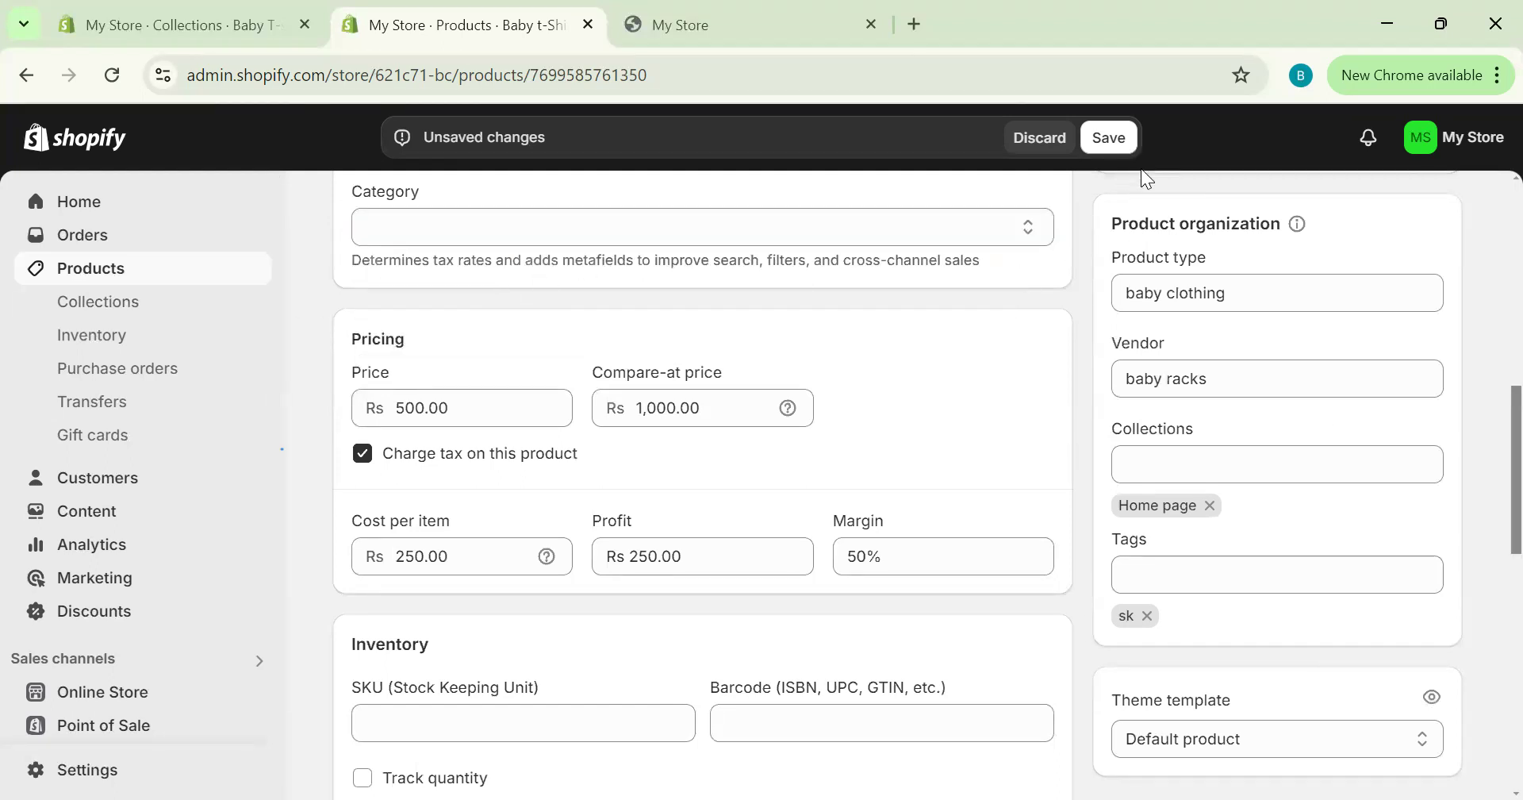
- Edit the search engine listing so its page title reads Black Suit shalwar kameez
scroll(1486, 485, down, 7)
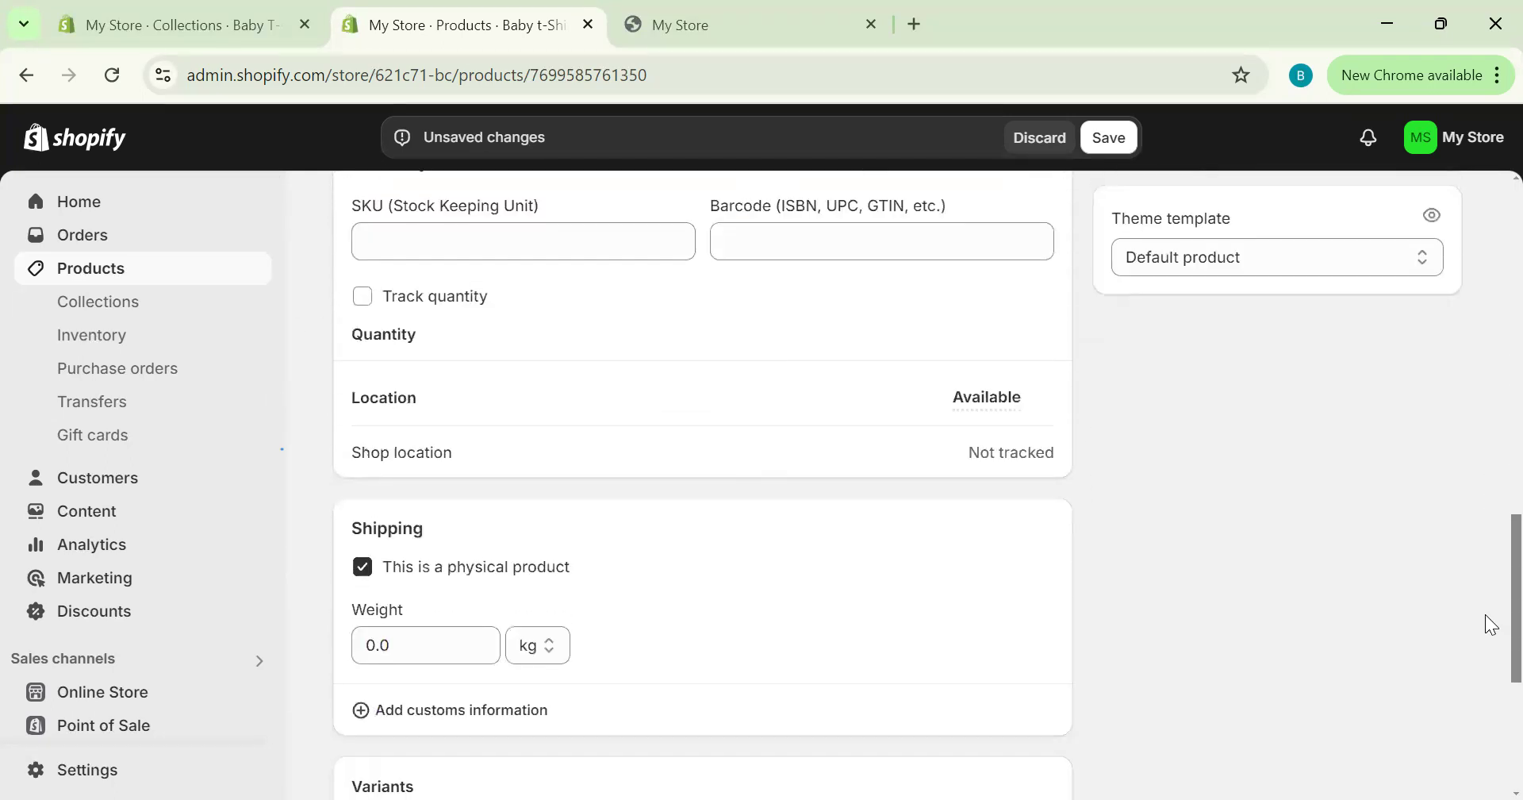
scroll(1485, 688, down, 3)
scroll(1486, 741, up, 10)
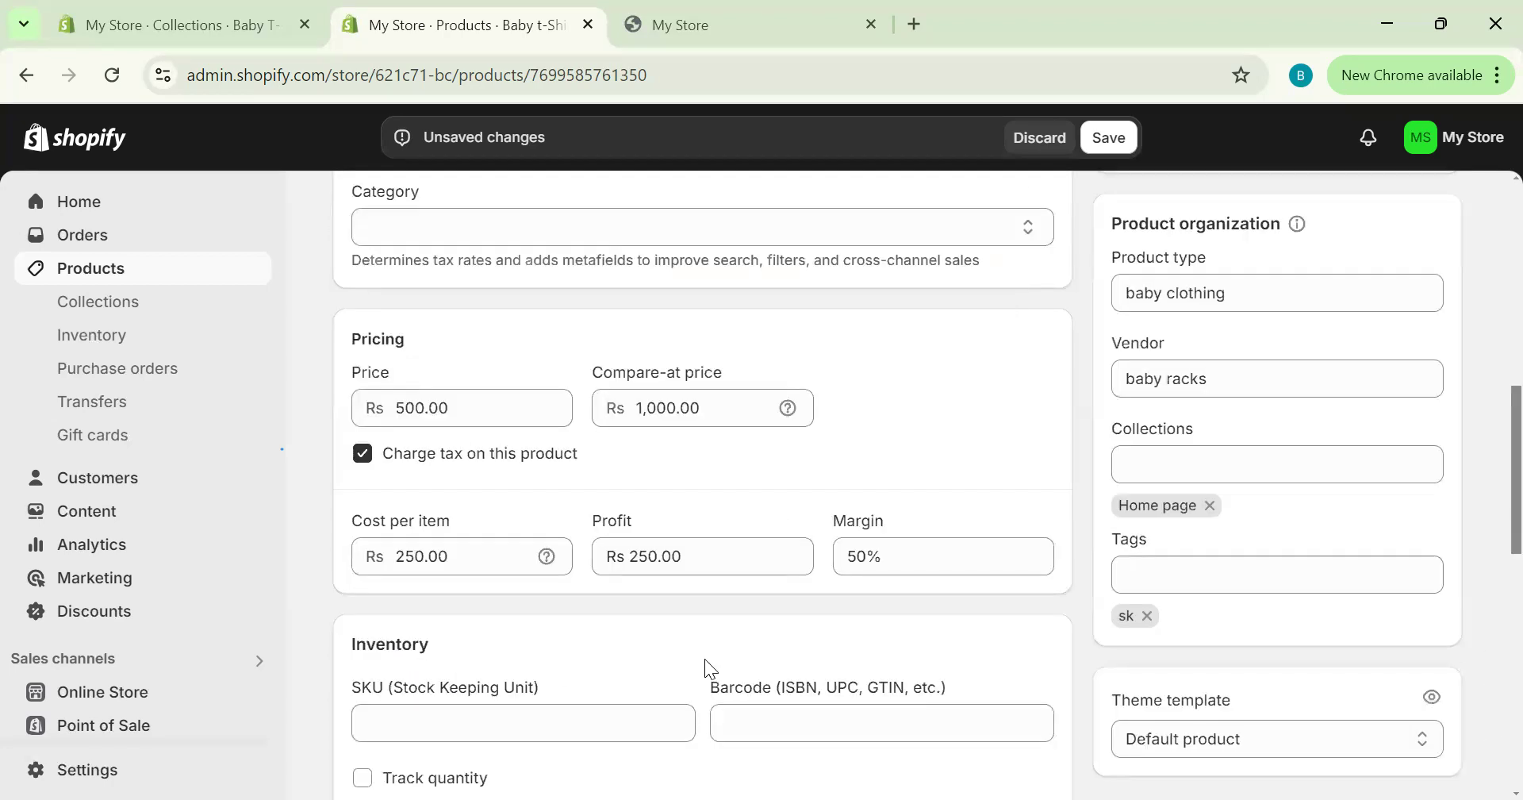
scroll(1485, 478, down, 10)
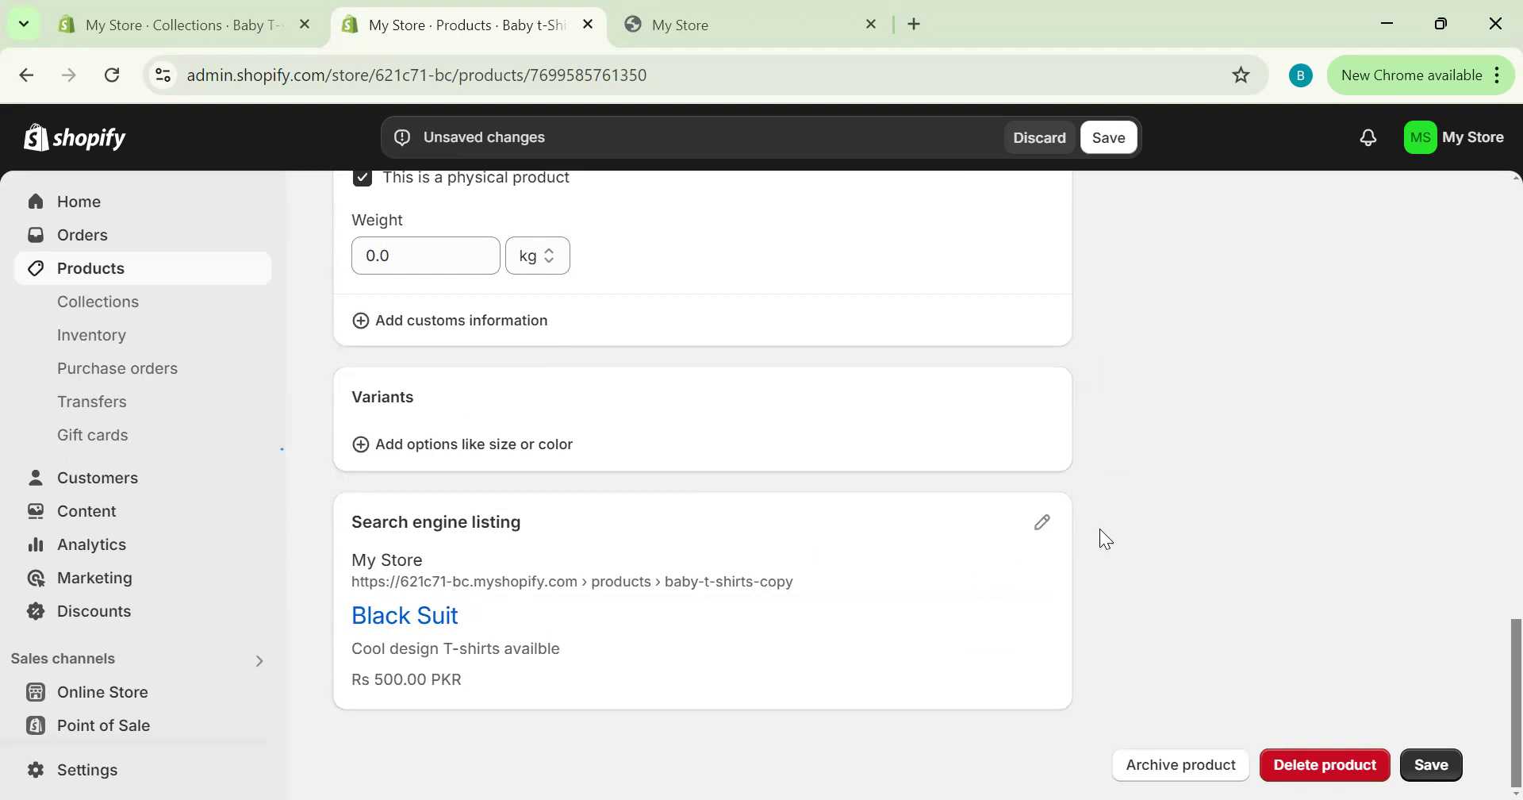
click(1042, 522)
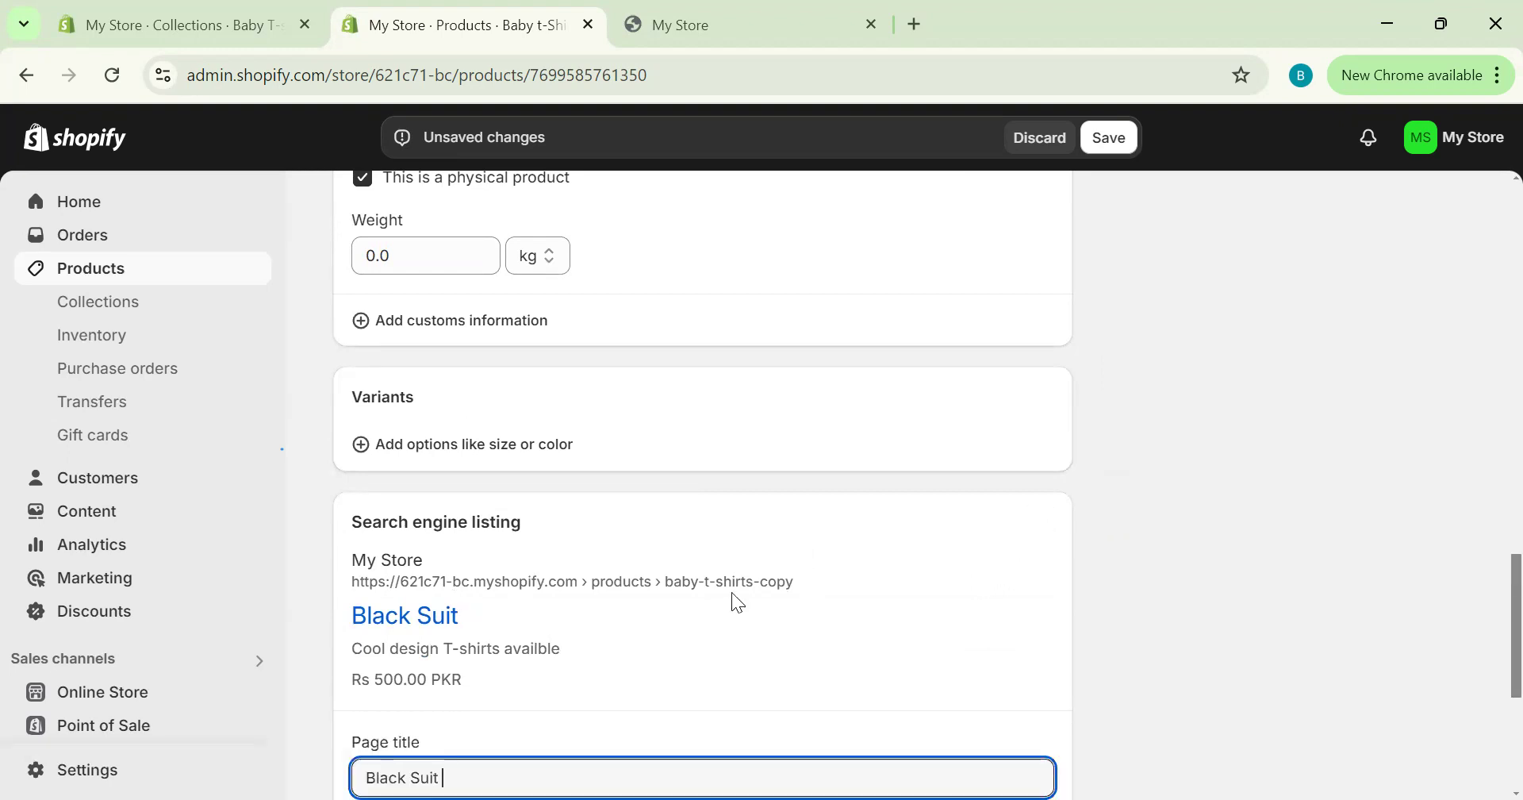
click(1486, 605)
scroll(1485, 651, down, 5)
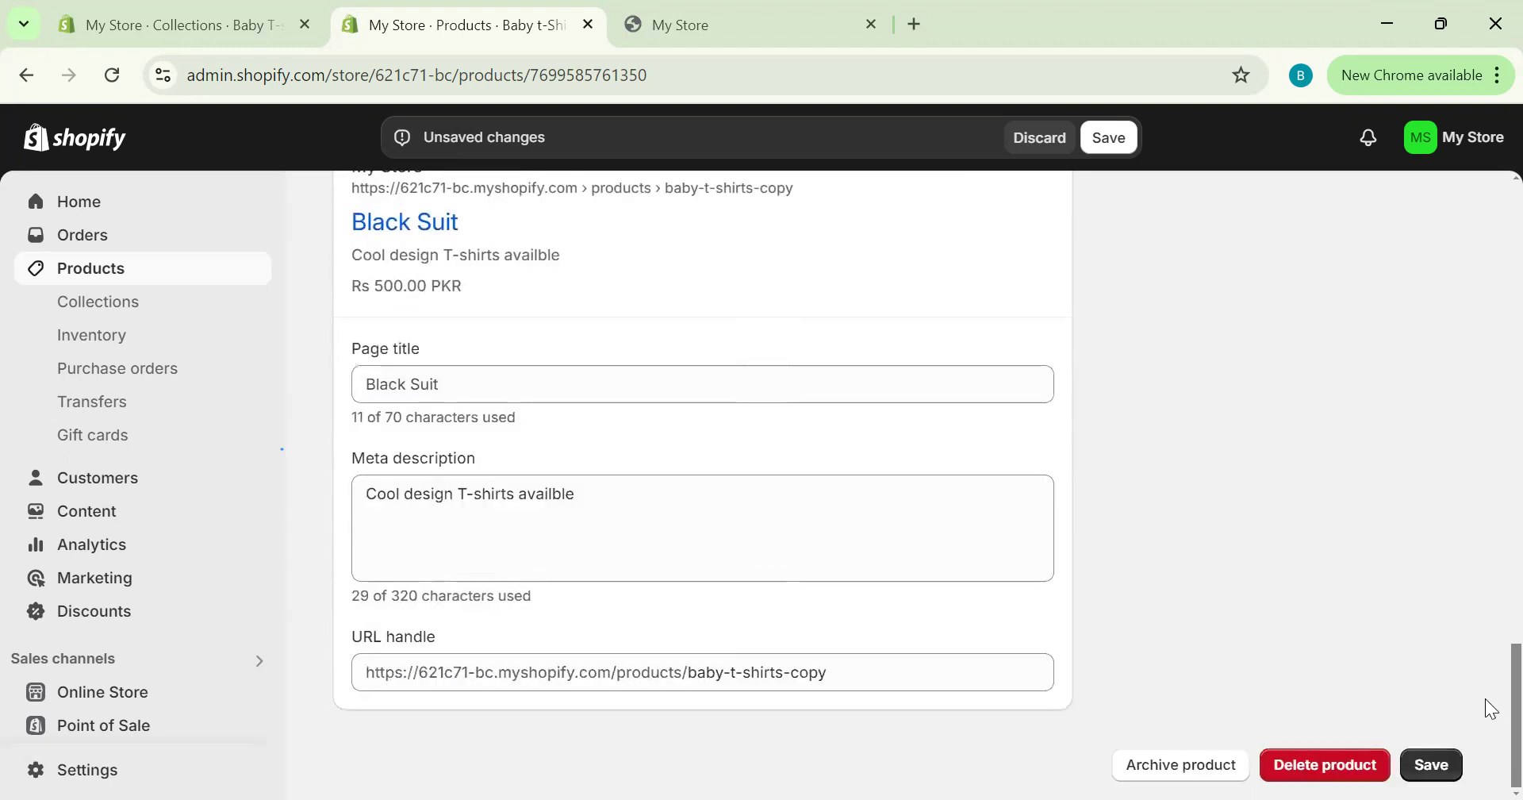
click(469, 380)
text(shalwar kamees)
key(BackSpace)
text(z)
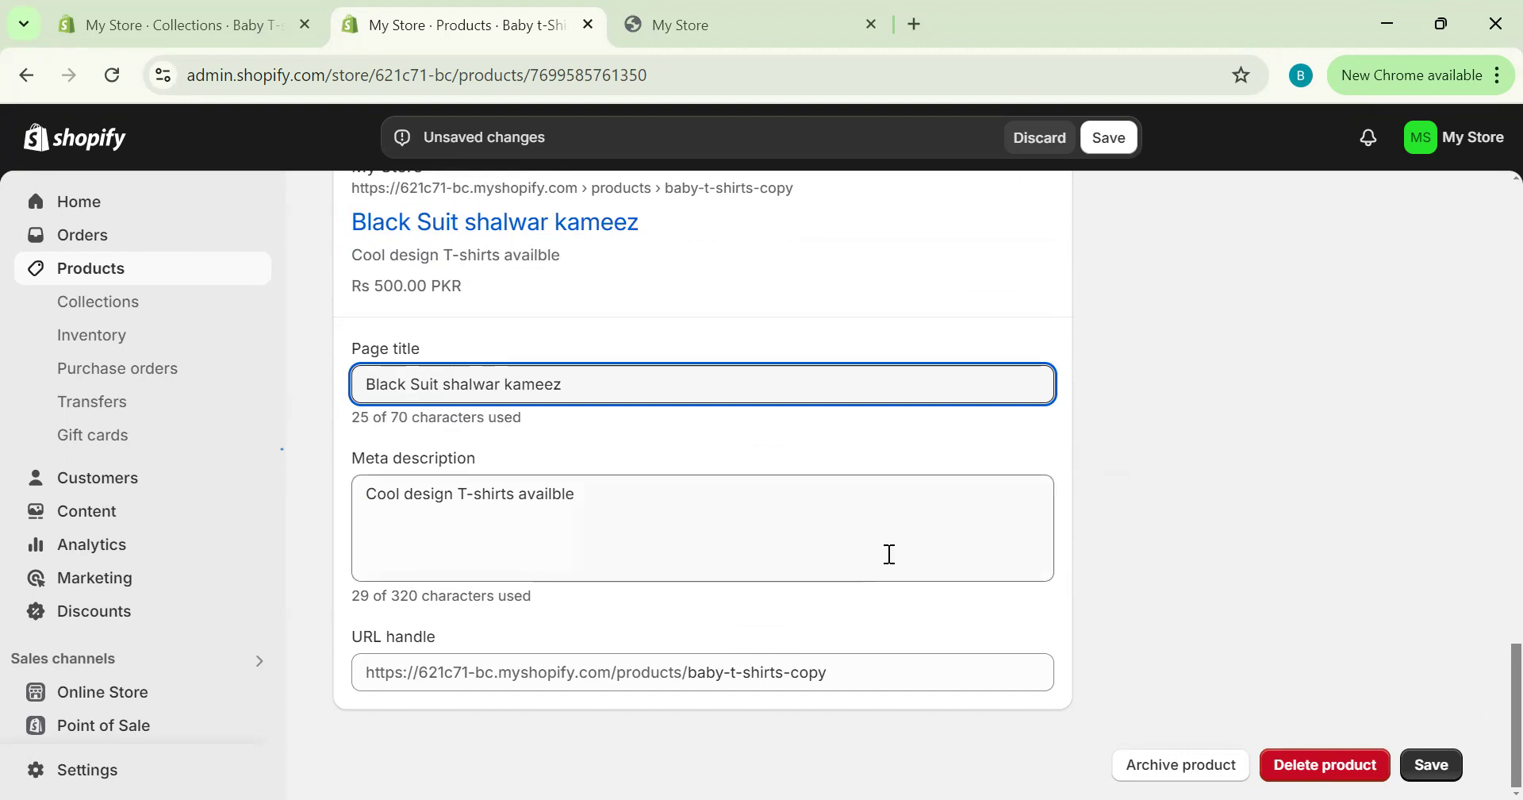
- Try to assign the product to a collection named easternwear and clear the entry again
click(1486, 698)
scroll(1486, 635, up, 3)
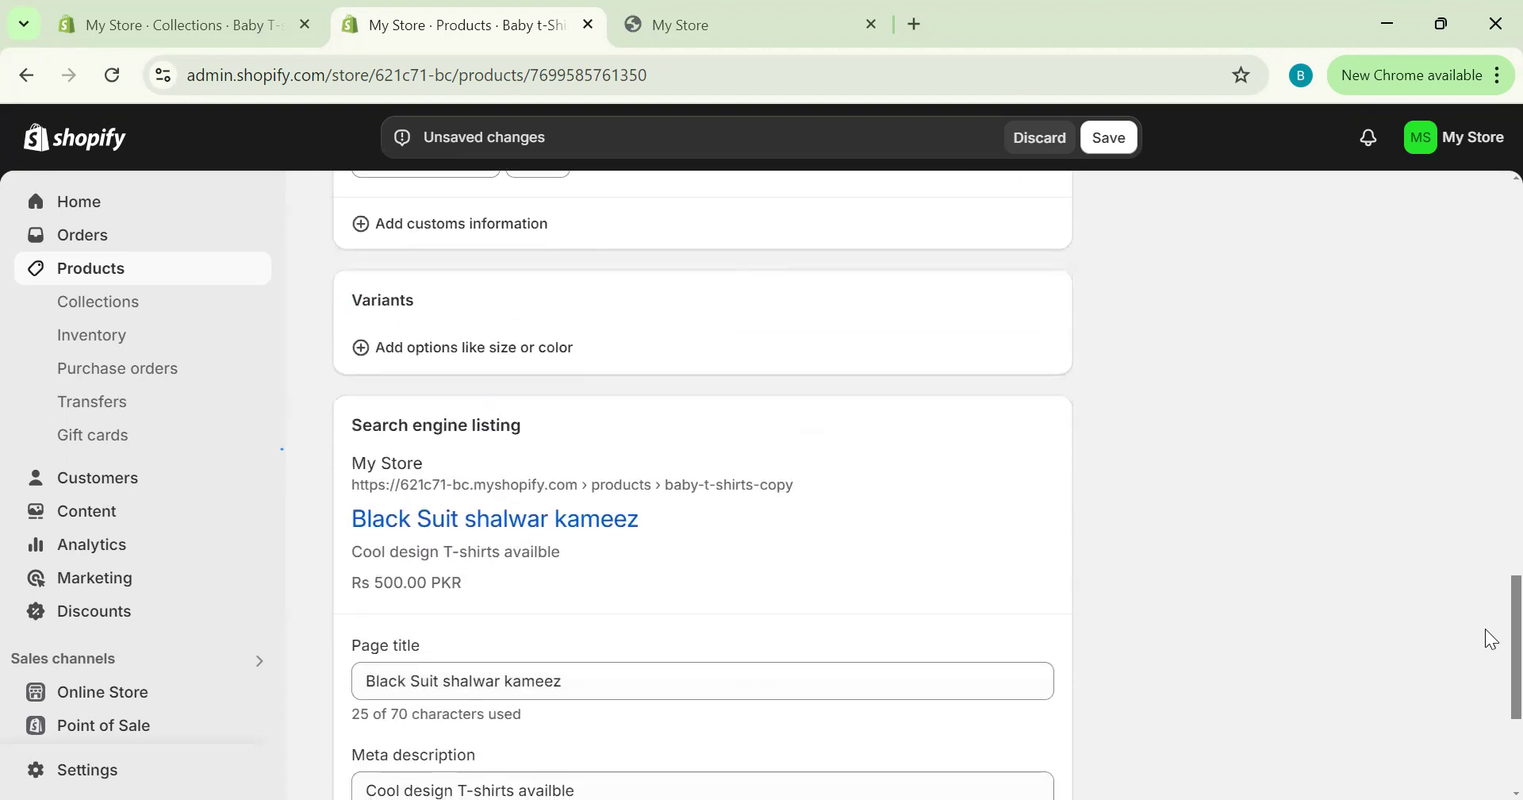
scroll(1486, 628, up, 7)
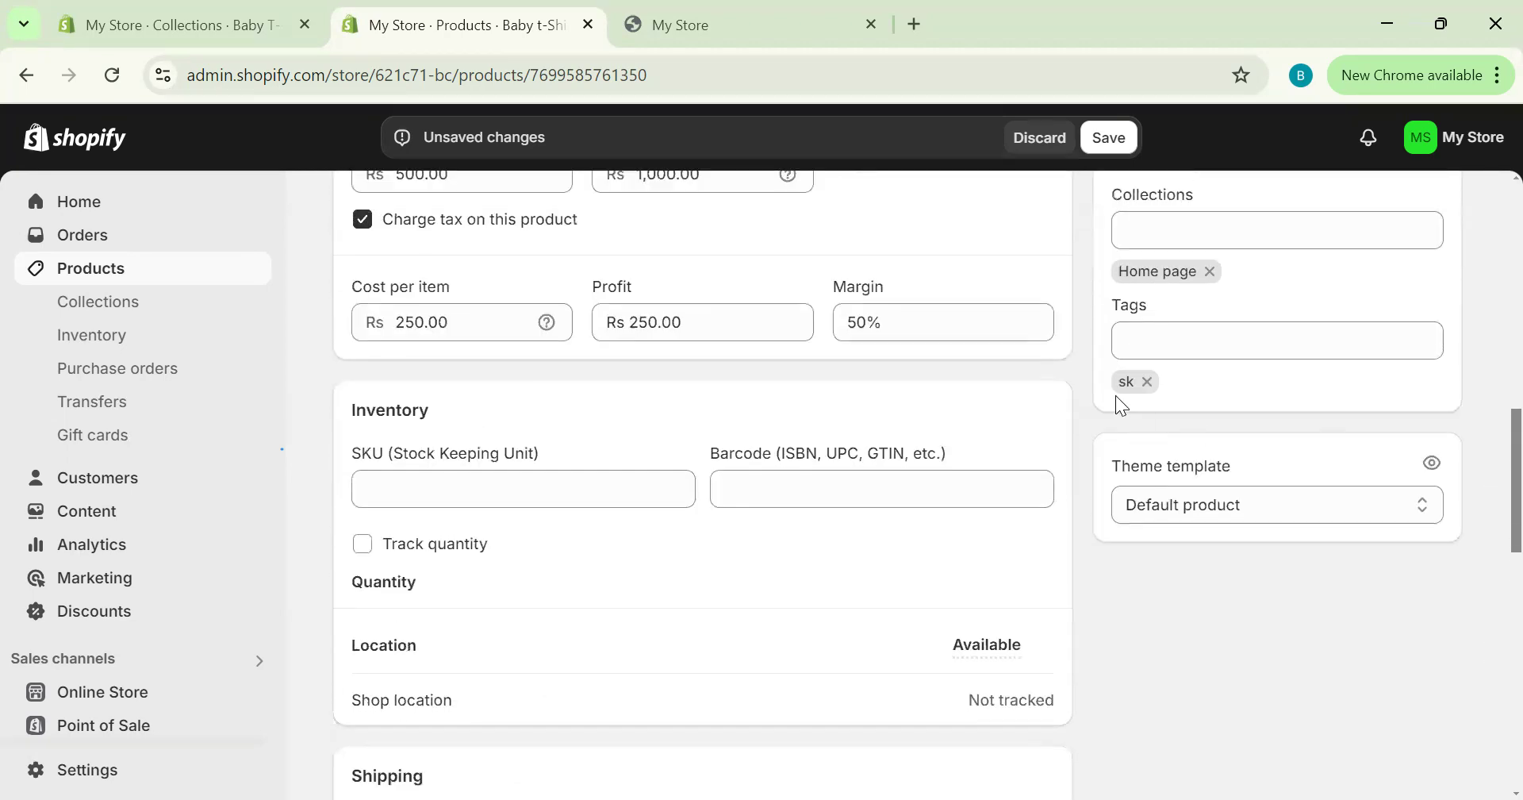
scroll(1486, 437, up, 2)
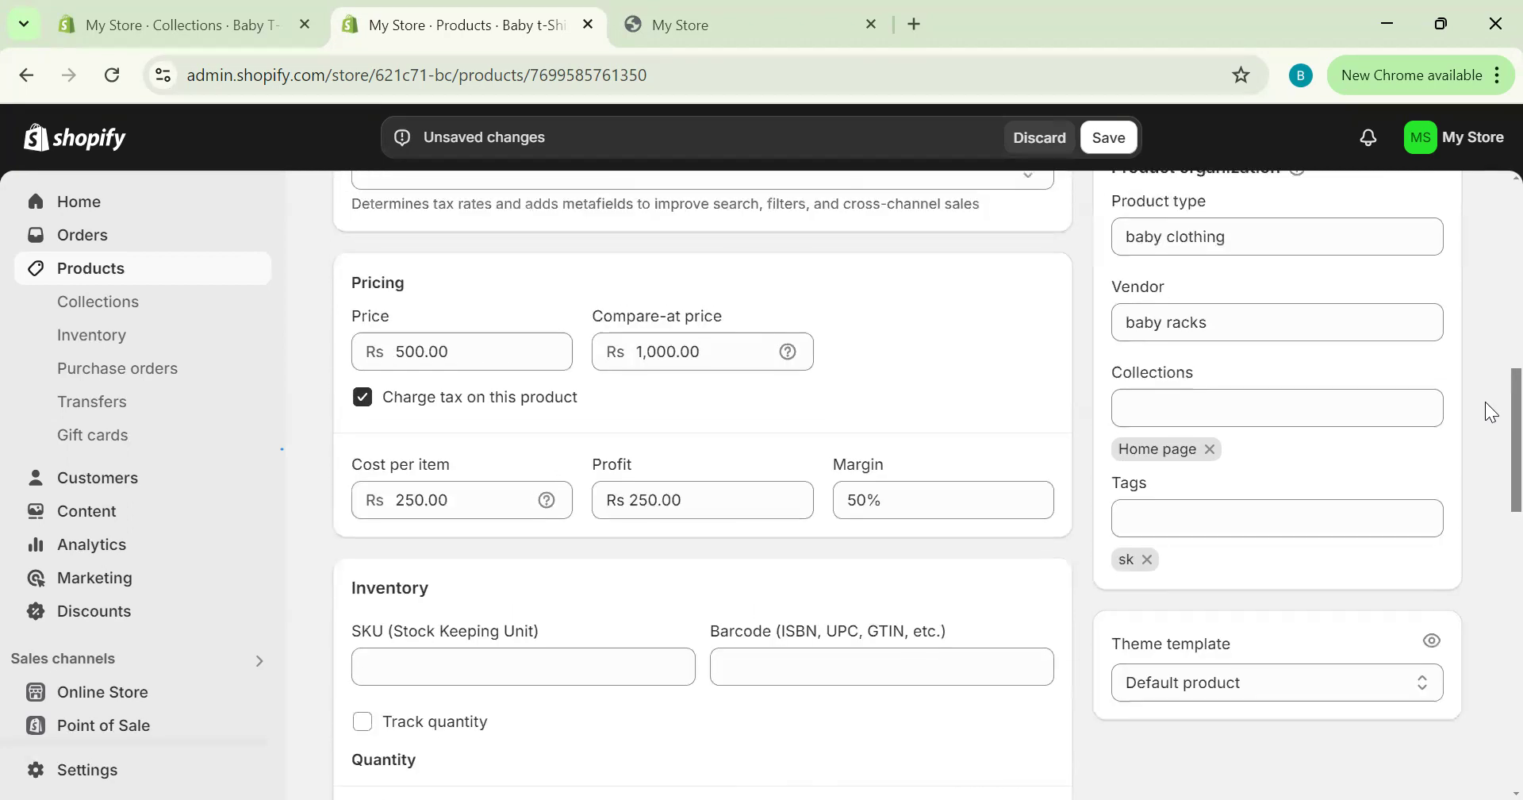
scroll(1486, 416, up, 1)
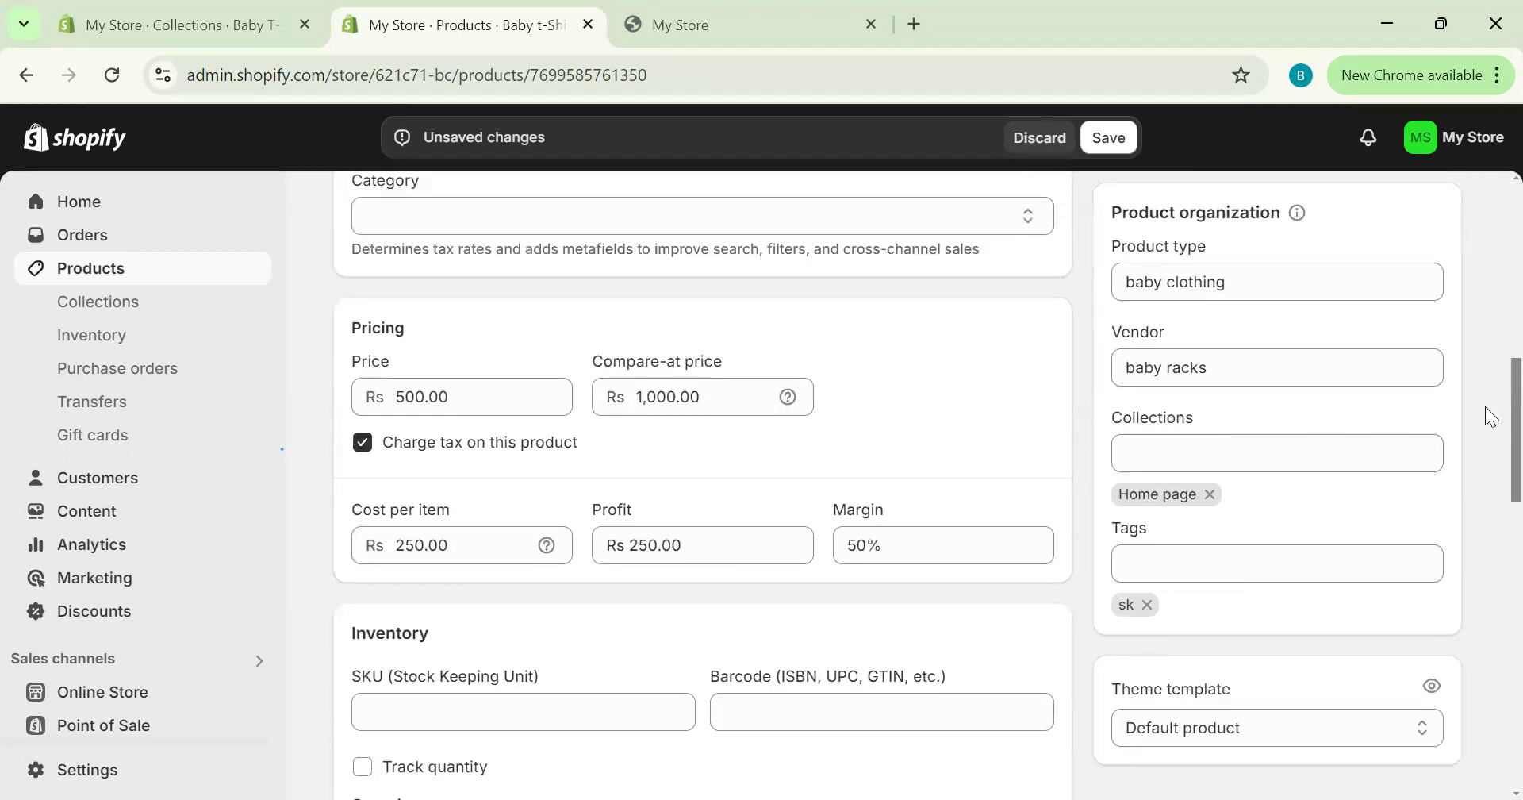
click(1289, 454)
text(sk)
key(BackSpace)
key(BackSpace)
text(easternwear)
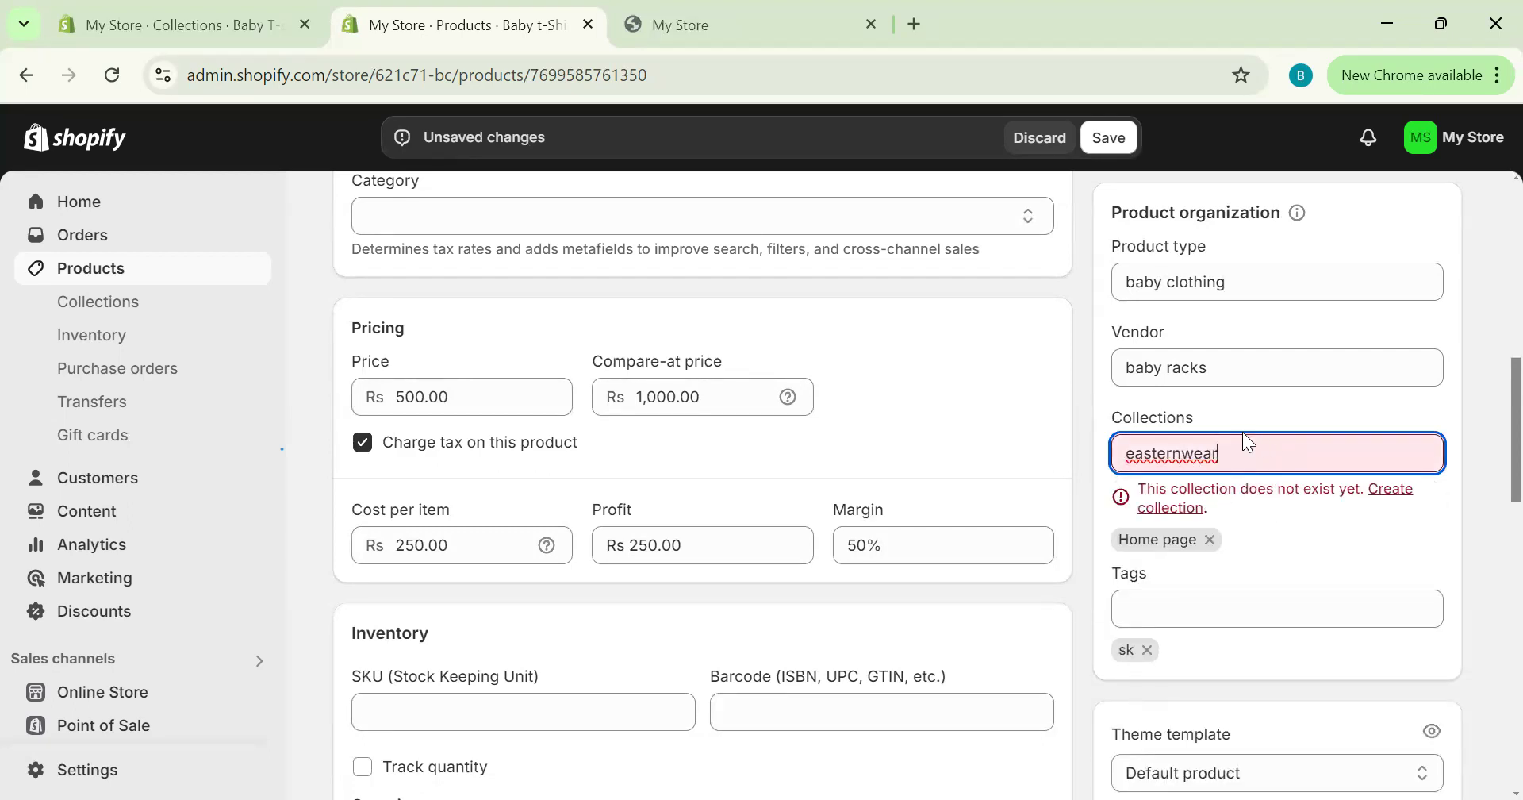
key(ctrl+a)
key(BackSpace)
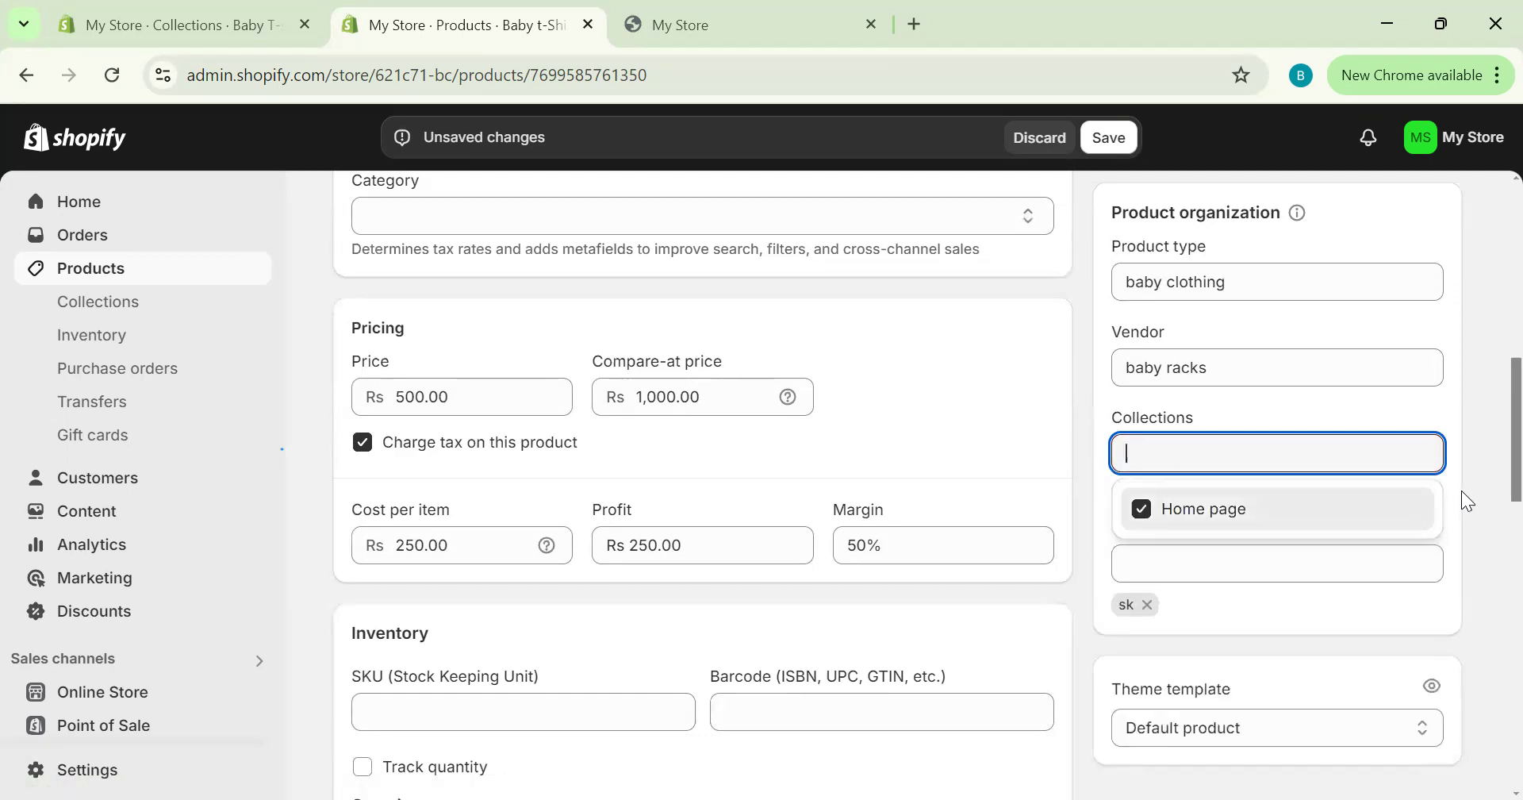
- Save the product, accepting the assignment of the Color metafield with its Animal value
scroll(1486, 549, down, 5)
drag(1485, 556, 1486, 260)
click(1110, 136)
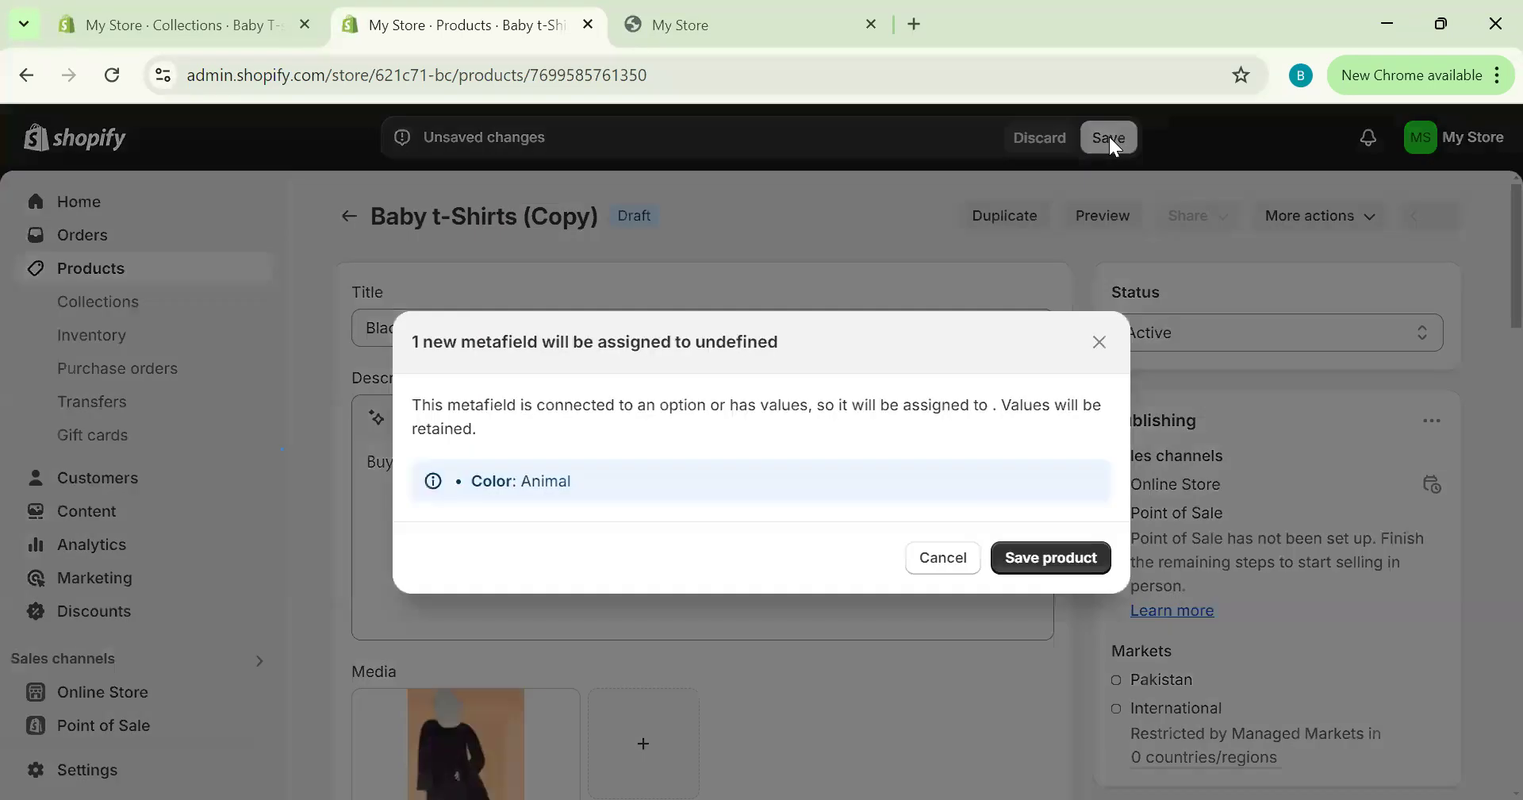
click(1033, 559)
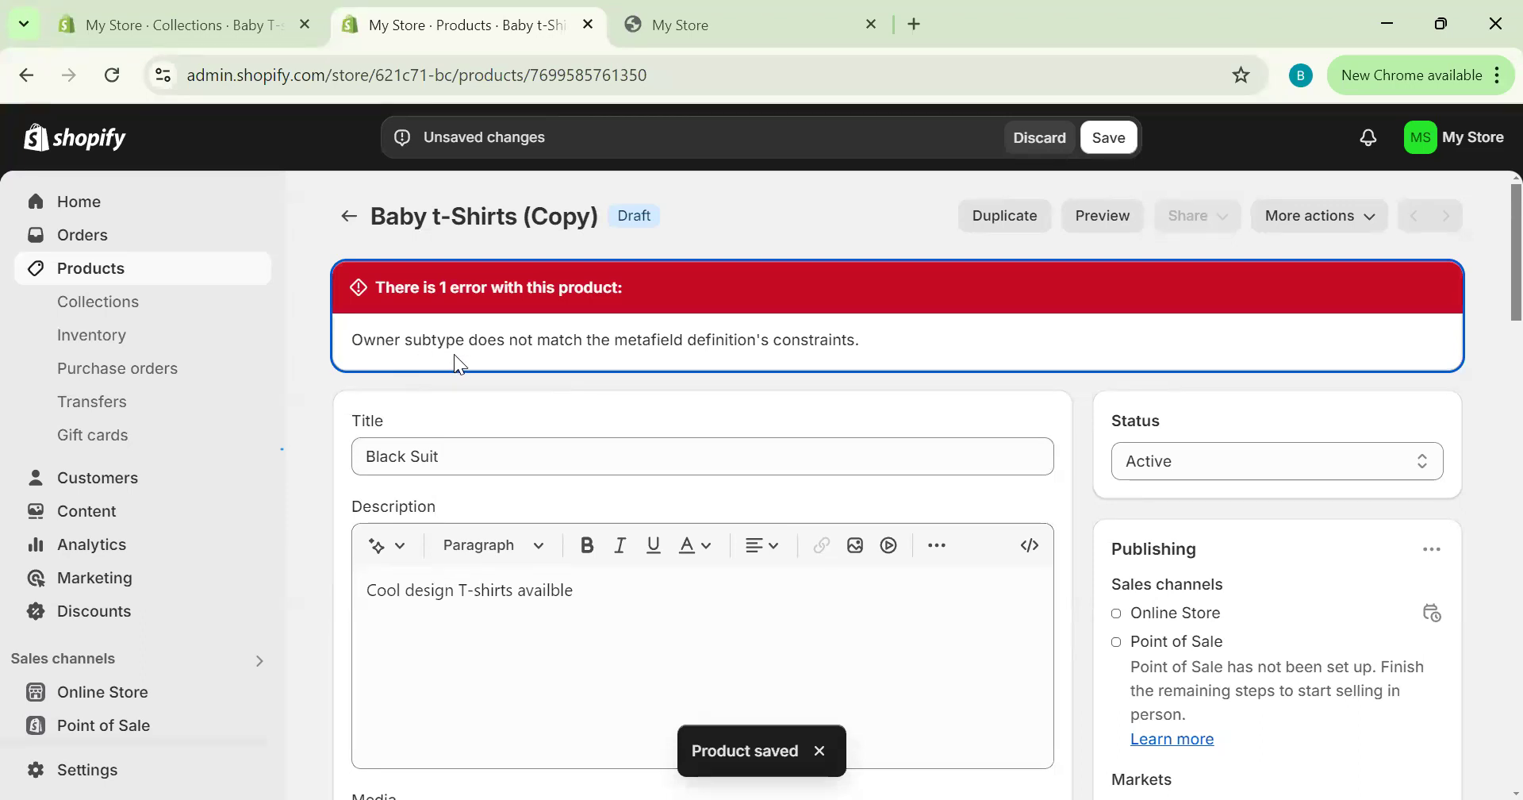
scroll(1485, 274, down, 7)
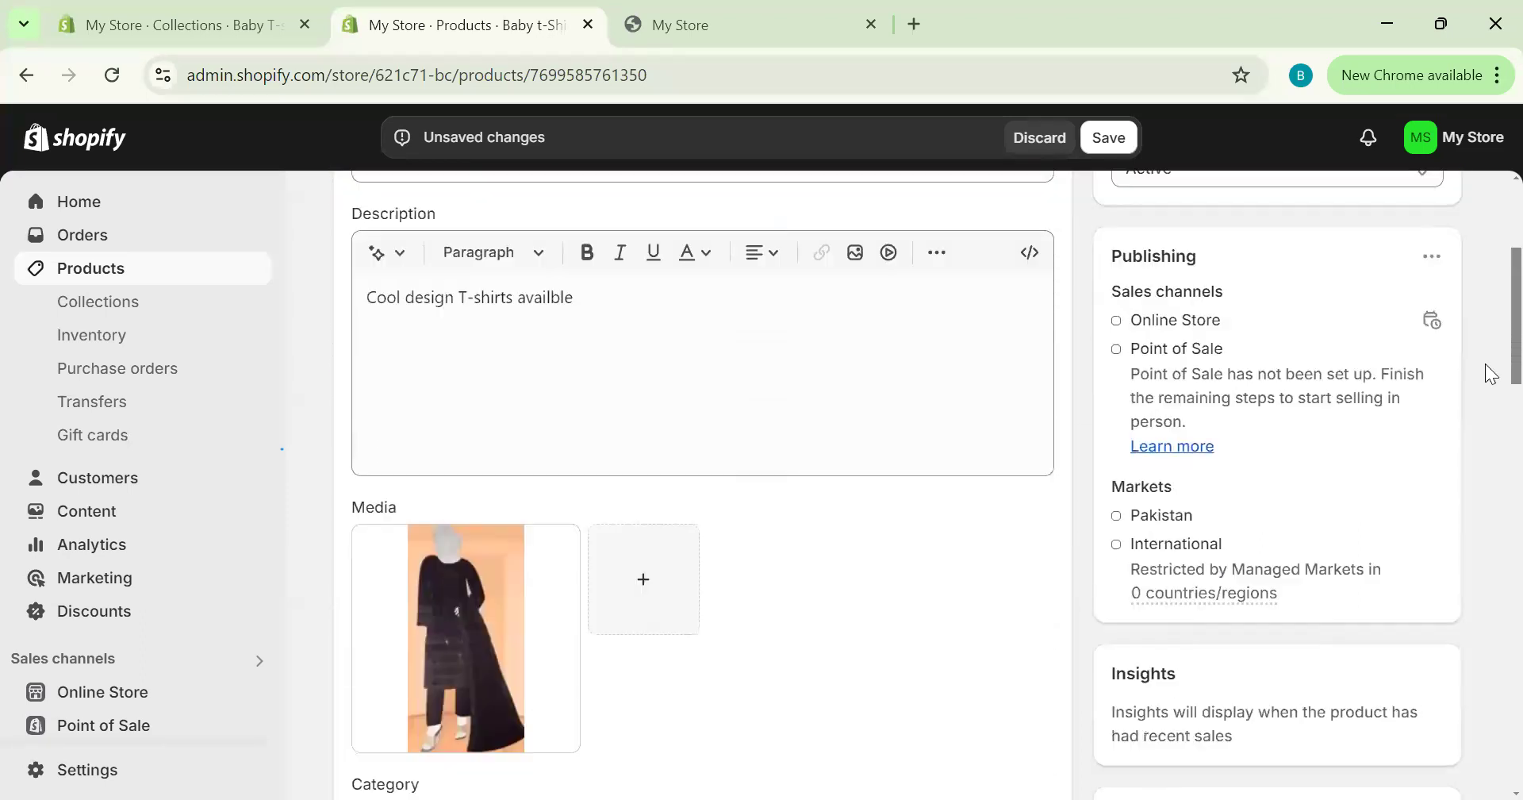
- Change the product's URL handle to black-suit and enable the URL redirect from baby-t-shirts-copy
scroll(1488, 460, down, 9)
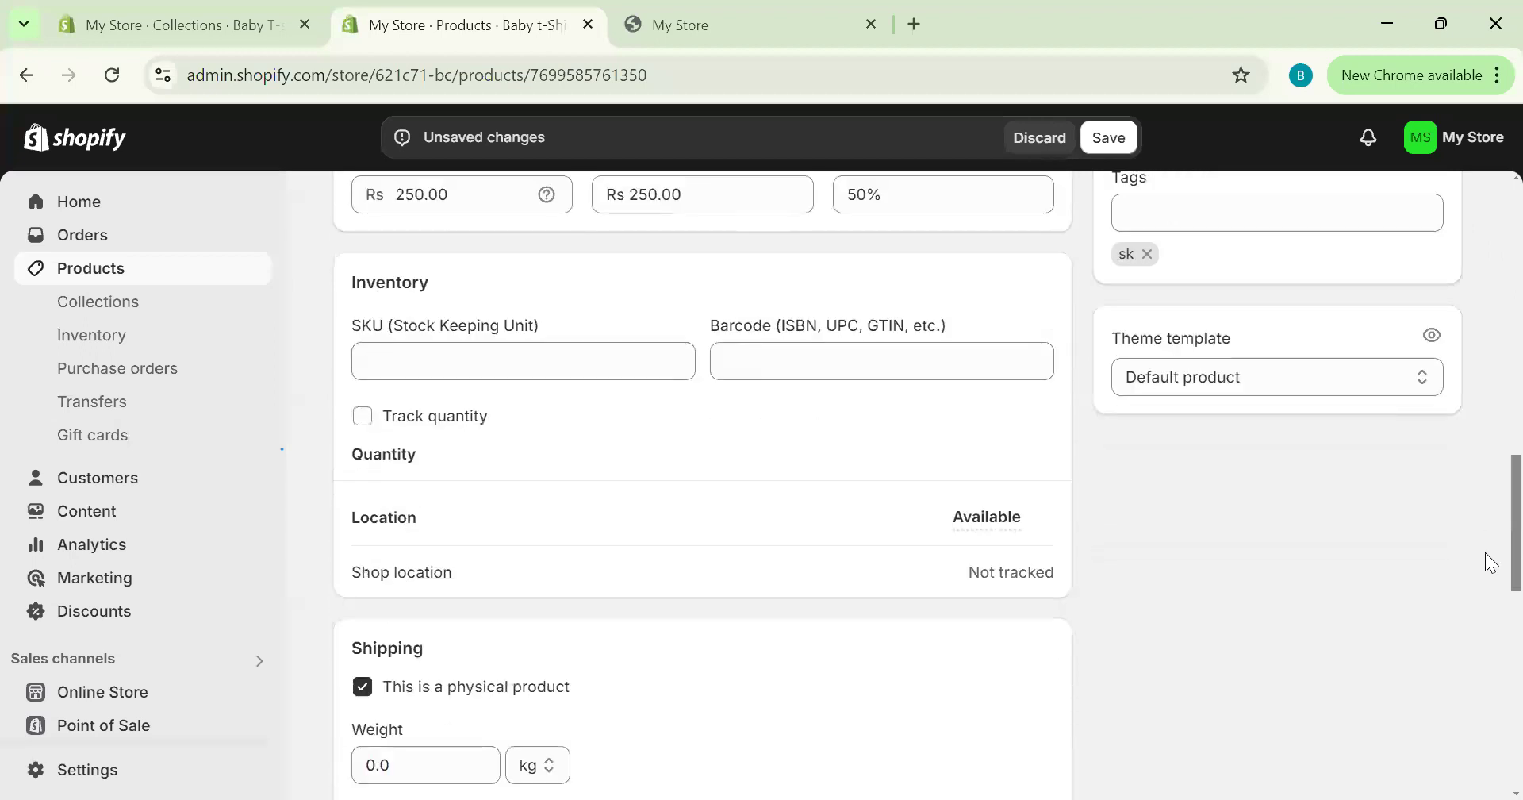
scroll(1488, 579, down, 5)
scroll(1486, 634, down, 6)
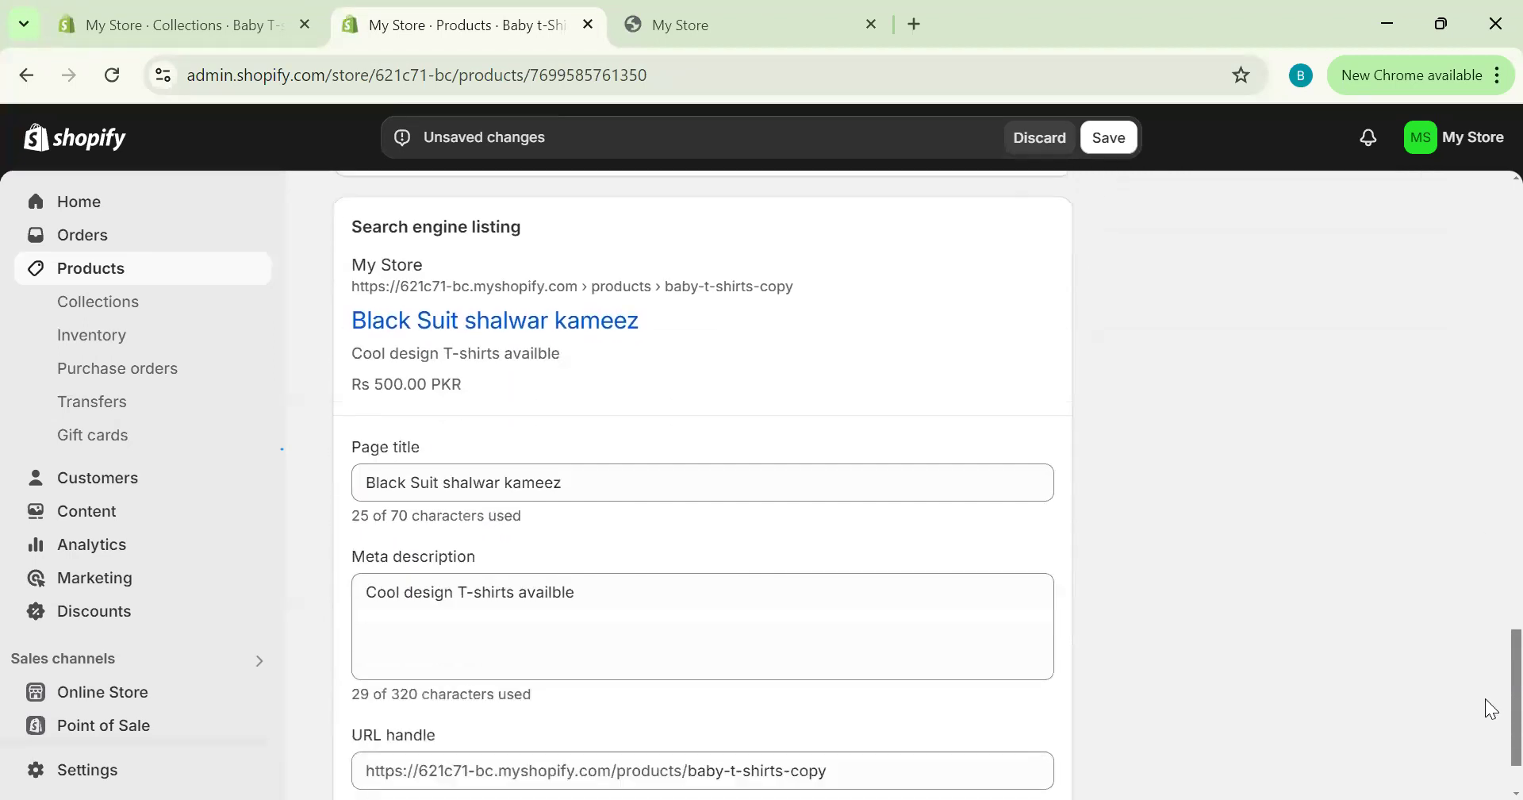
scroll(1485, 704, down, 2)
scroll(1485, 393, up, 20)
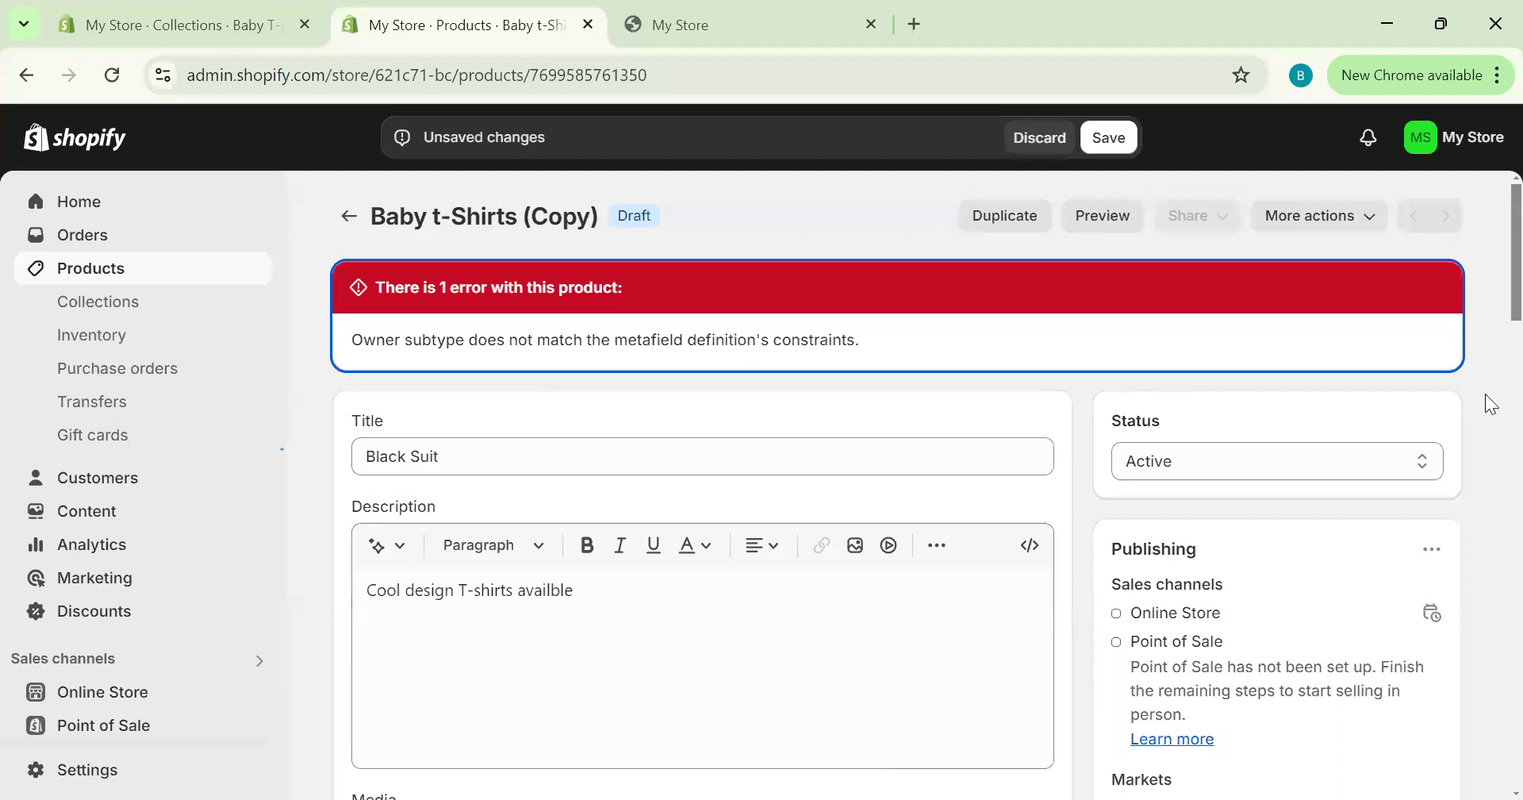
scroll(1485, 552, down, 11)
scroll(1485, 552, down, 10)
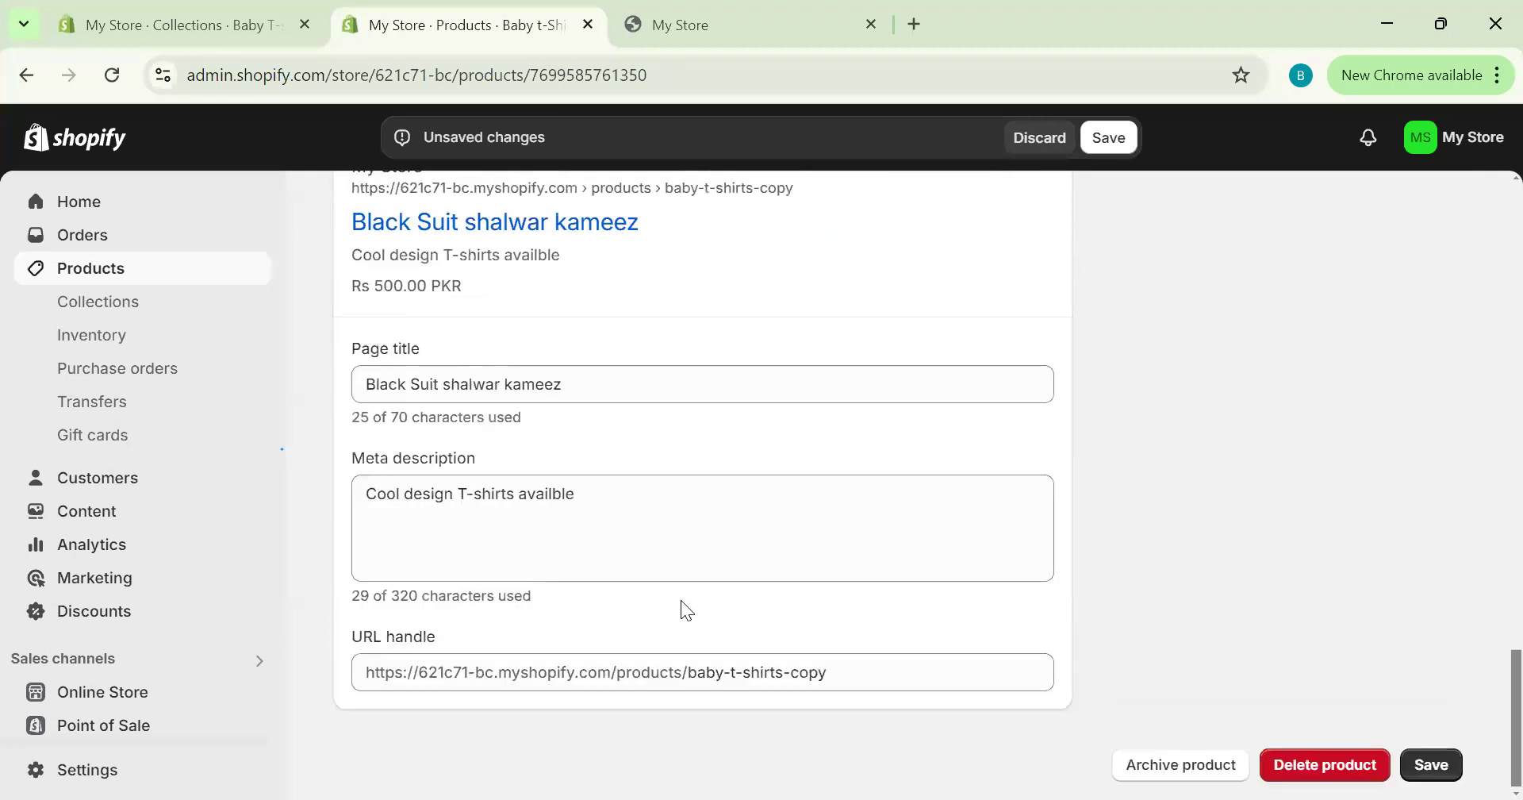
click(847, 669)
key(BackSpace)
key(BackSpace)
key(BackSpace)
key(BackSpace)
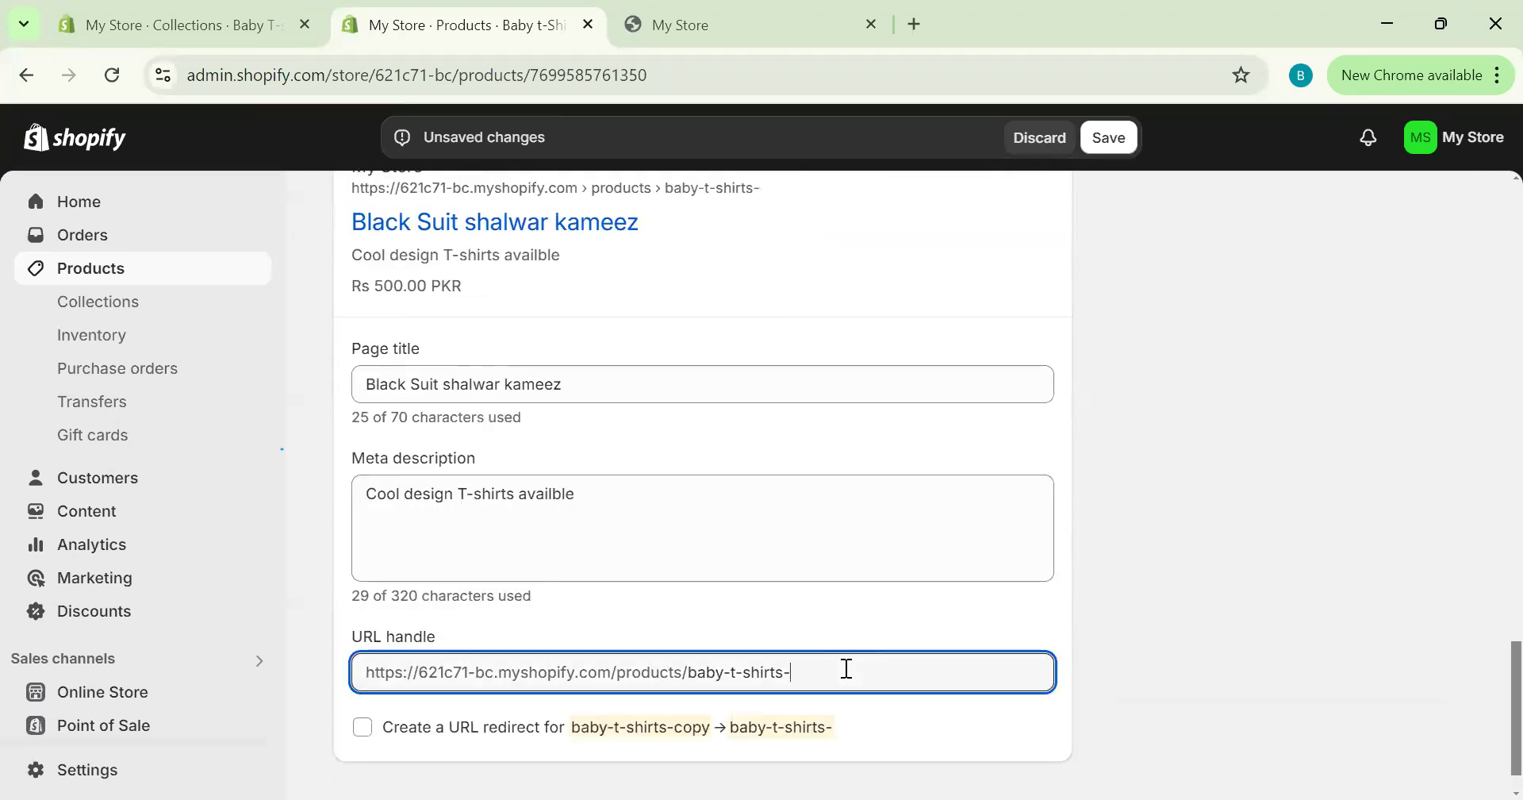
key(BackSpace)
key(BackSpace)
key(BackSpace)
key(BackSpace)
key(BackSpace)
key(BackSpace)
key(BackSpace)
key(BackSpace)
key(BackSpace)
key(BackSpace)
key(BackSpace)
key(BackSpace)
key(BackSpace)
text(lack-suit)
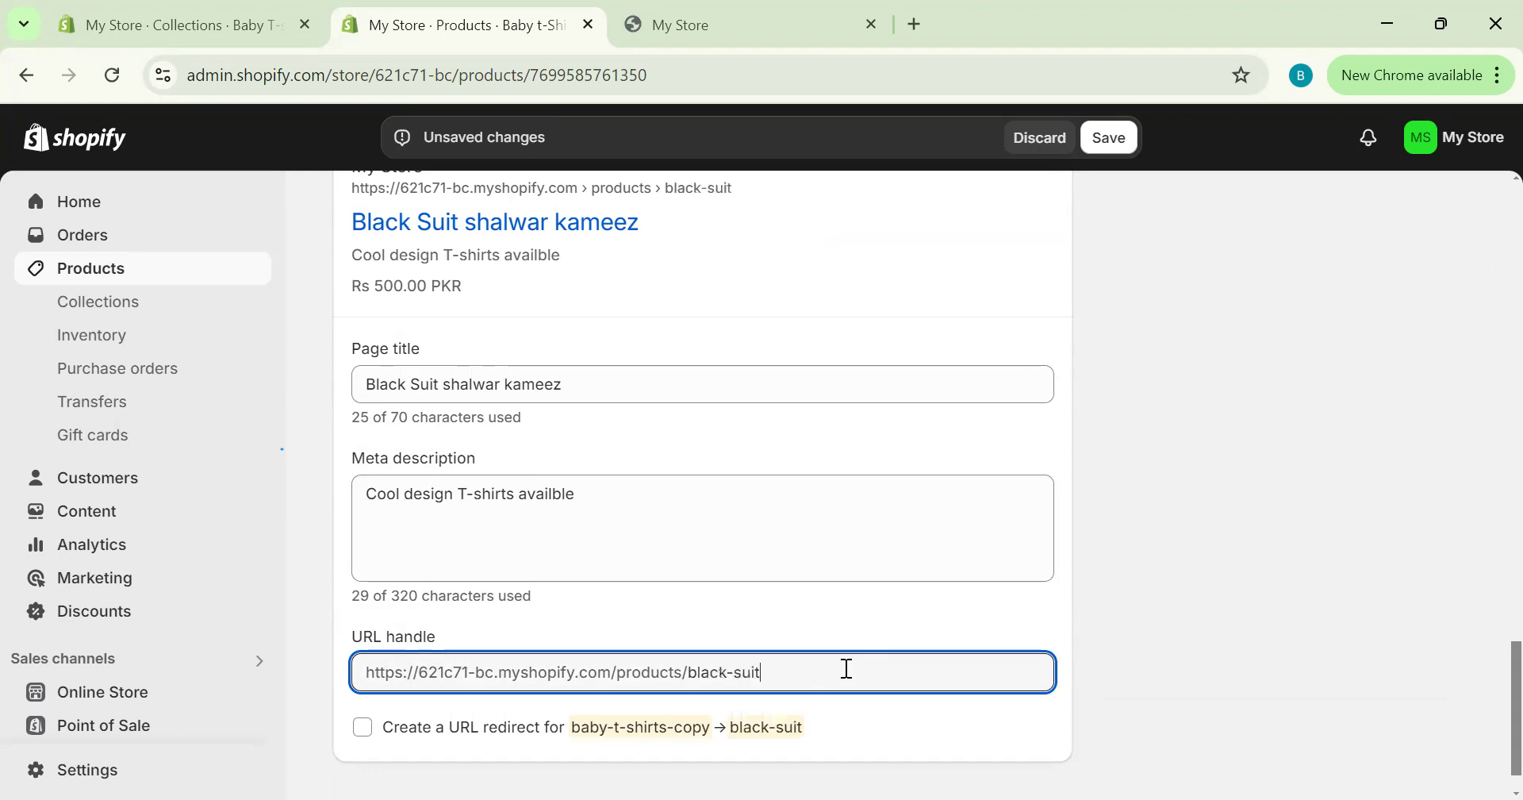
click(1099, 639)
scroll(1486, 724, down, 1)
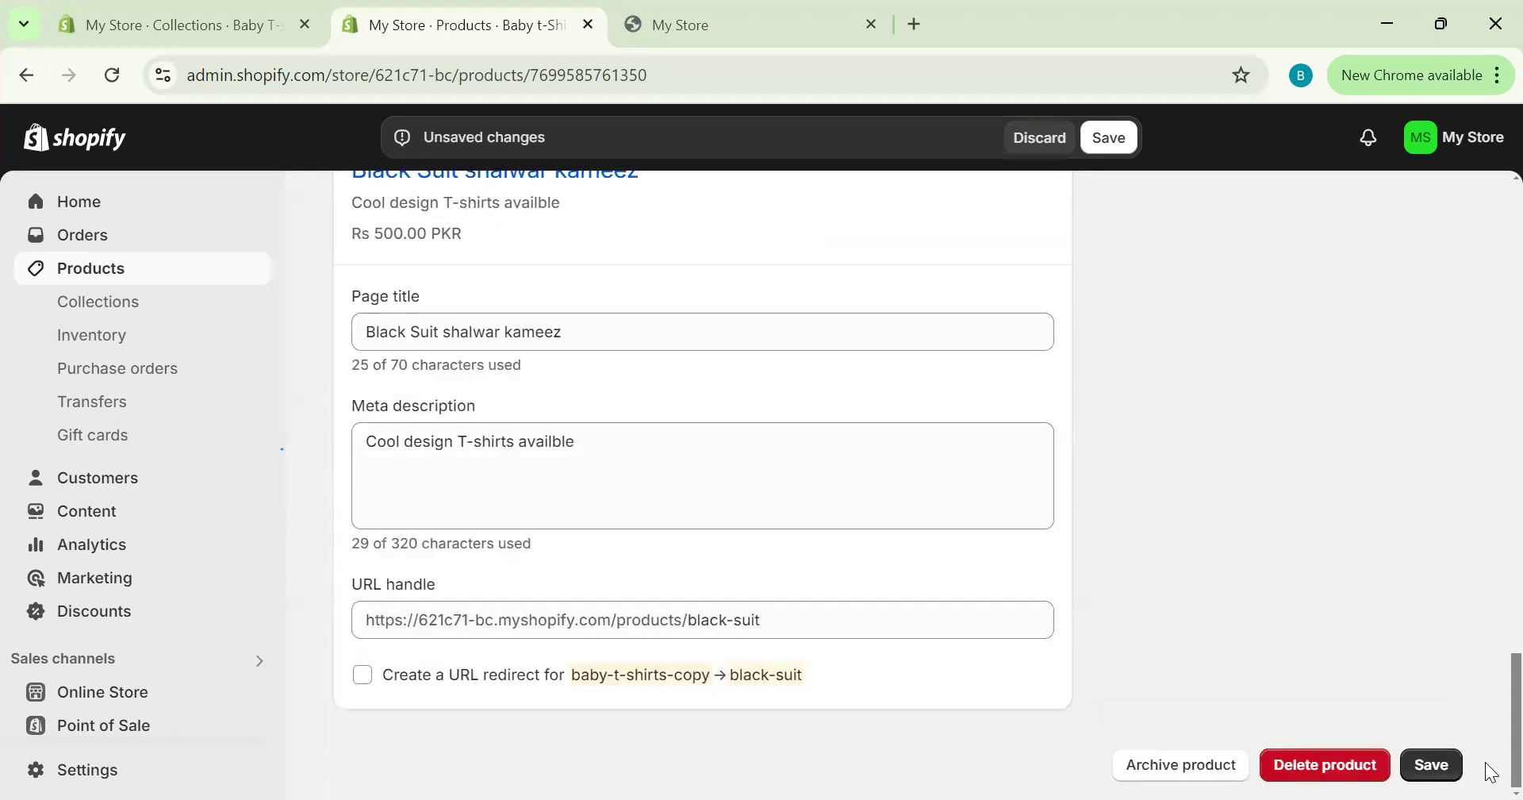
click(361, 674)
- Add a variant option named colour with the value Black
scroll(1490, 697, up, 5)
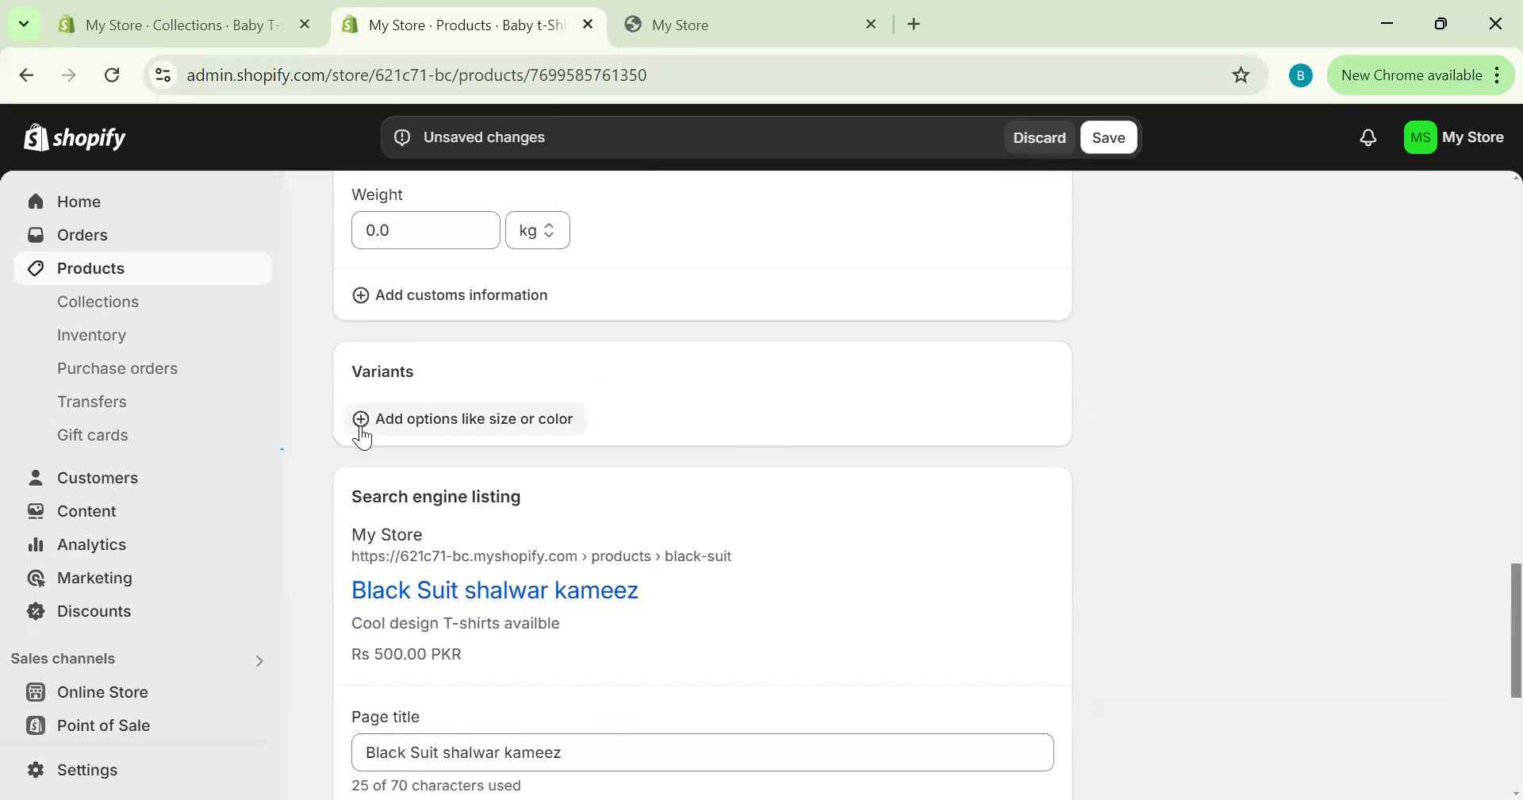
click(362, 428)
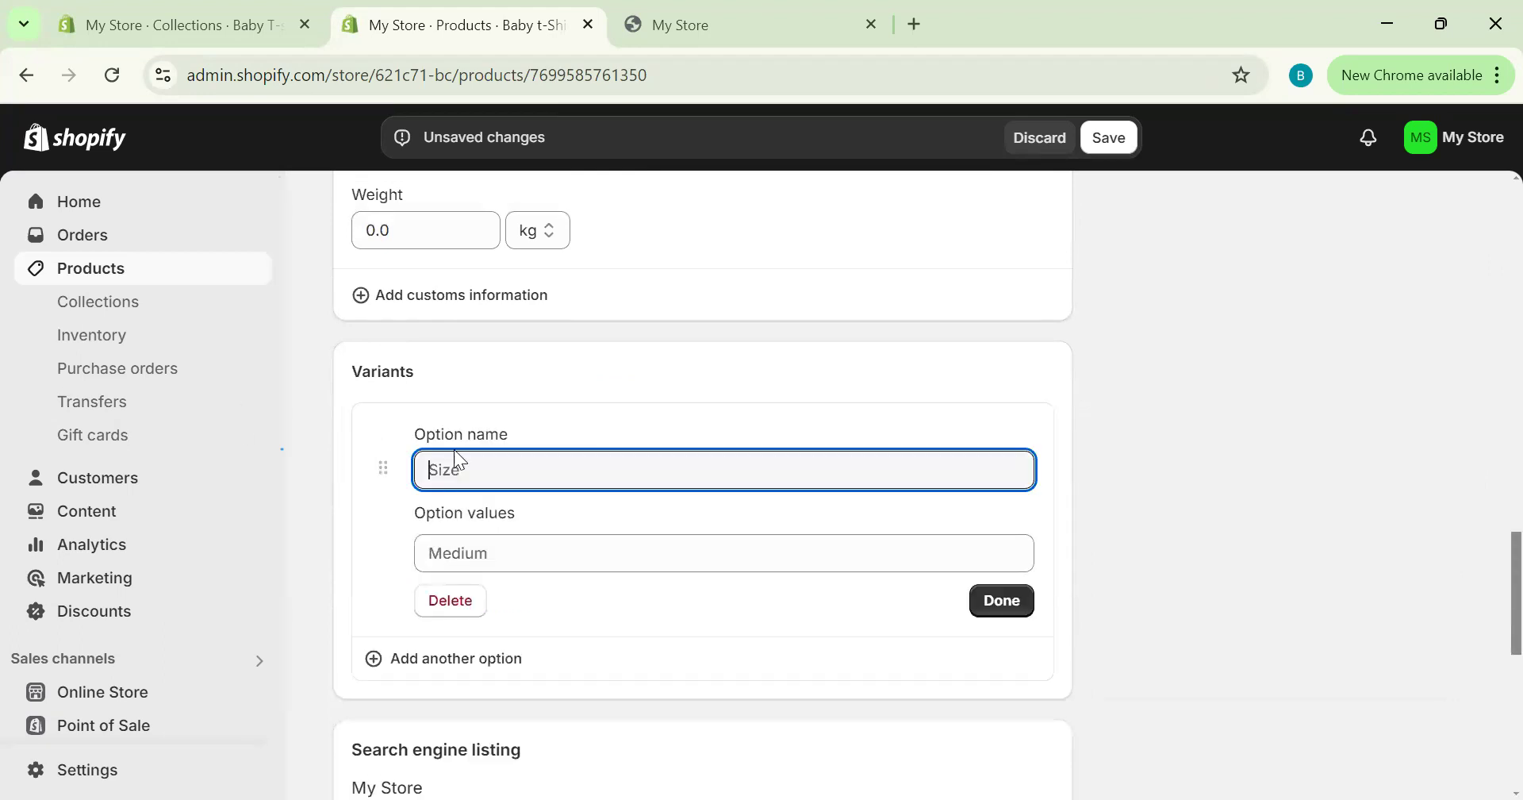
text(colour)
click(537, 567)
text(B)
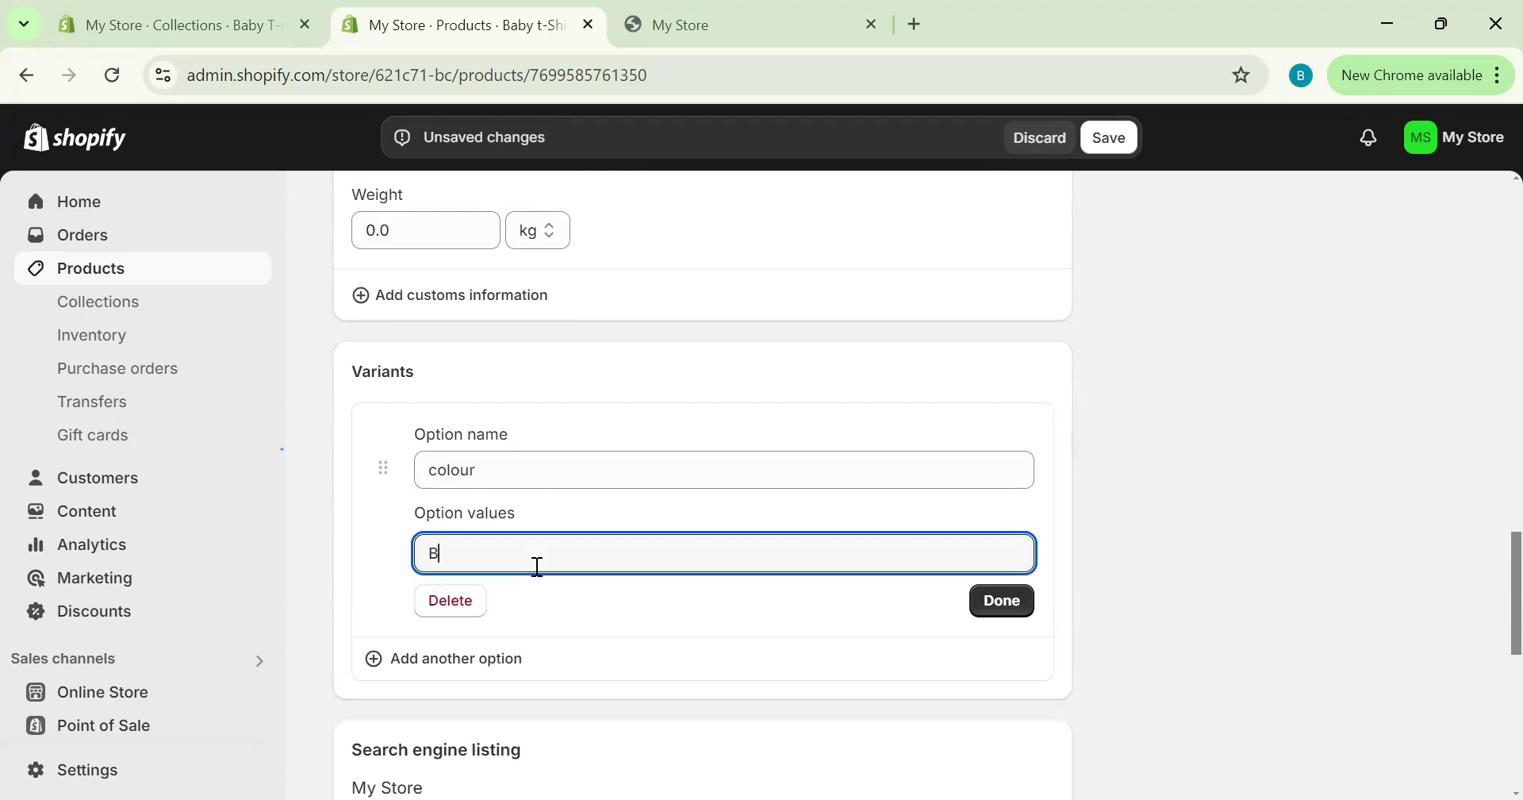
text(lack)
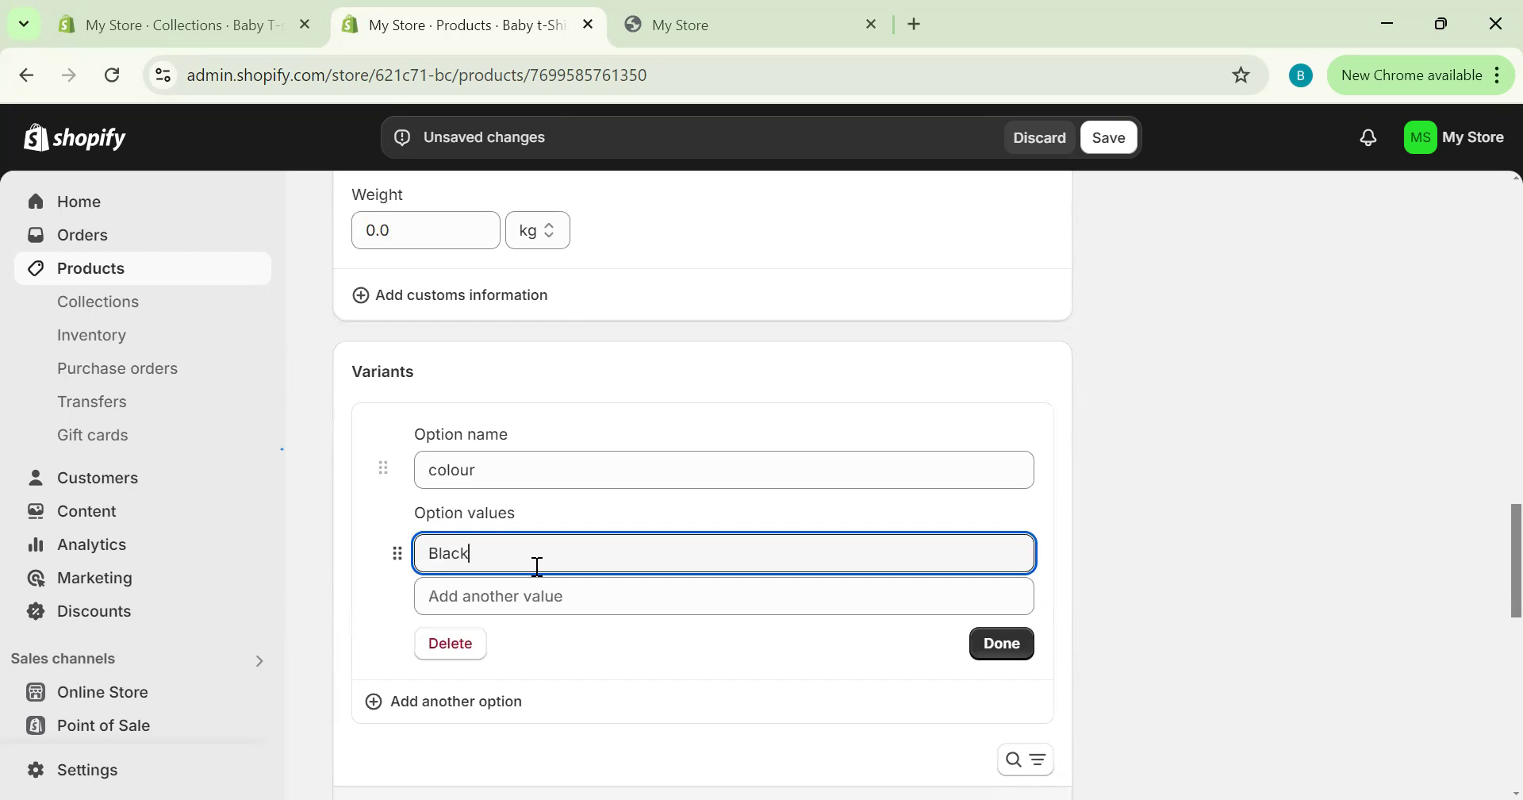
click(996, 643)
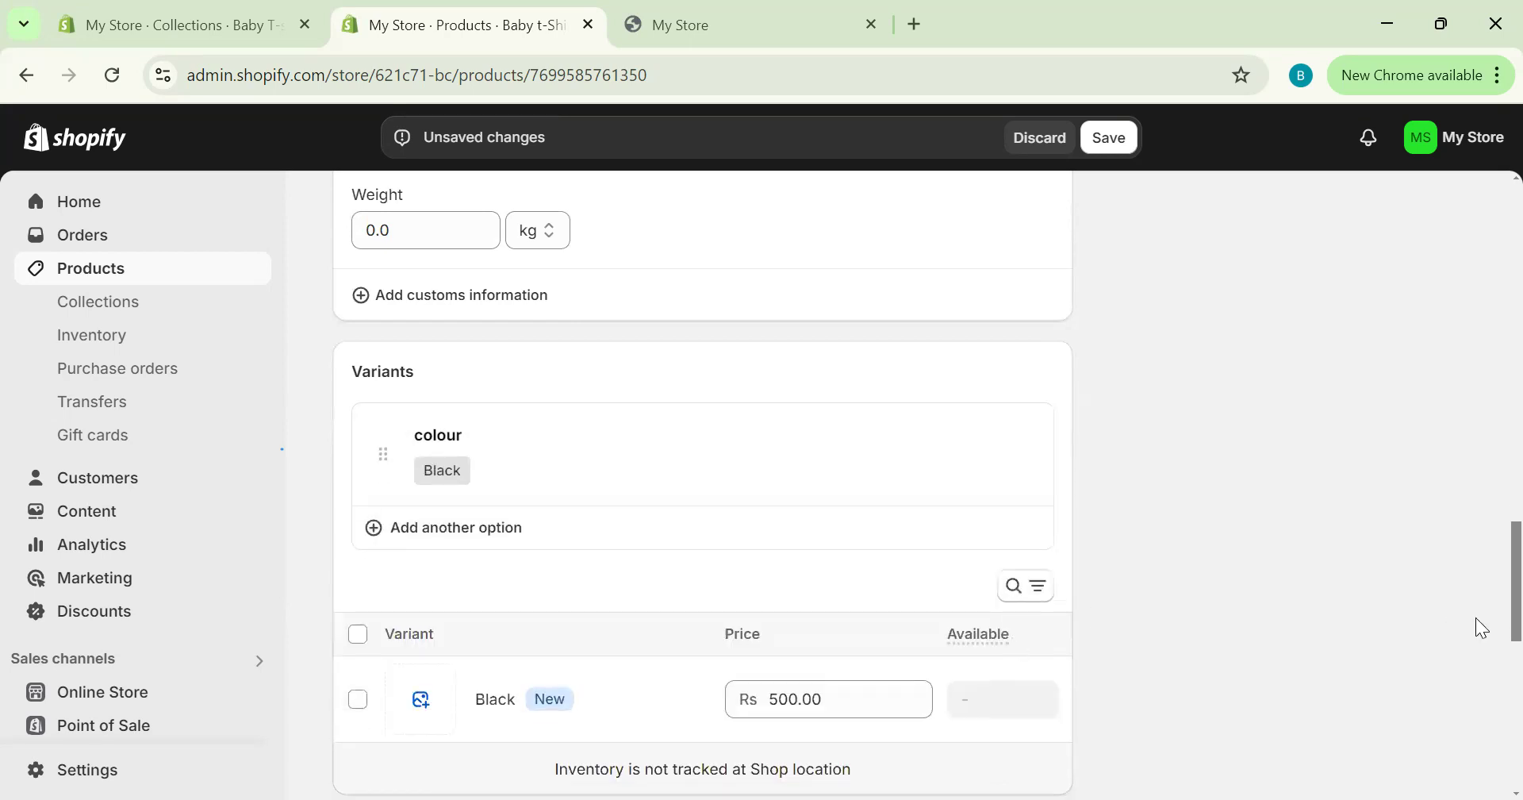
- Replace the product type with shalwar Kameez
scroll(1477, 618, up, 10)
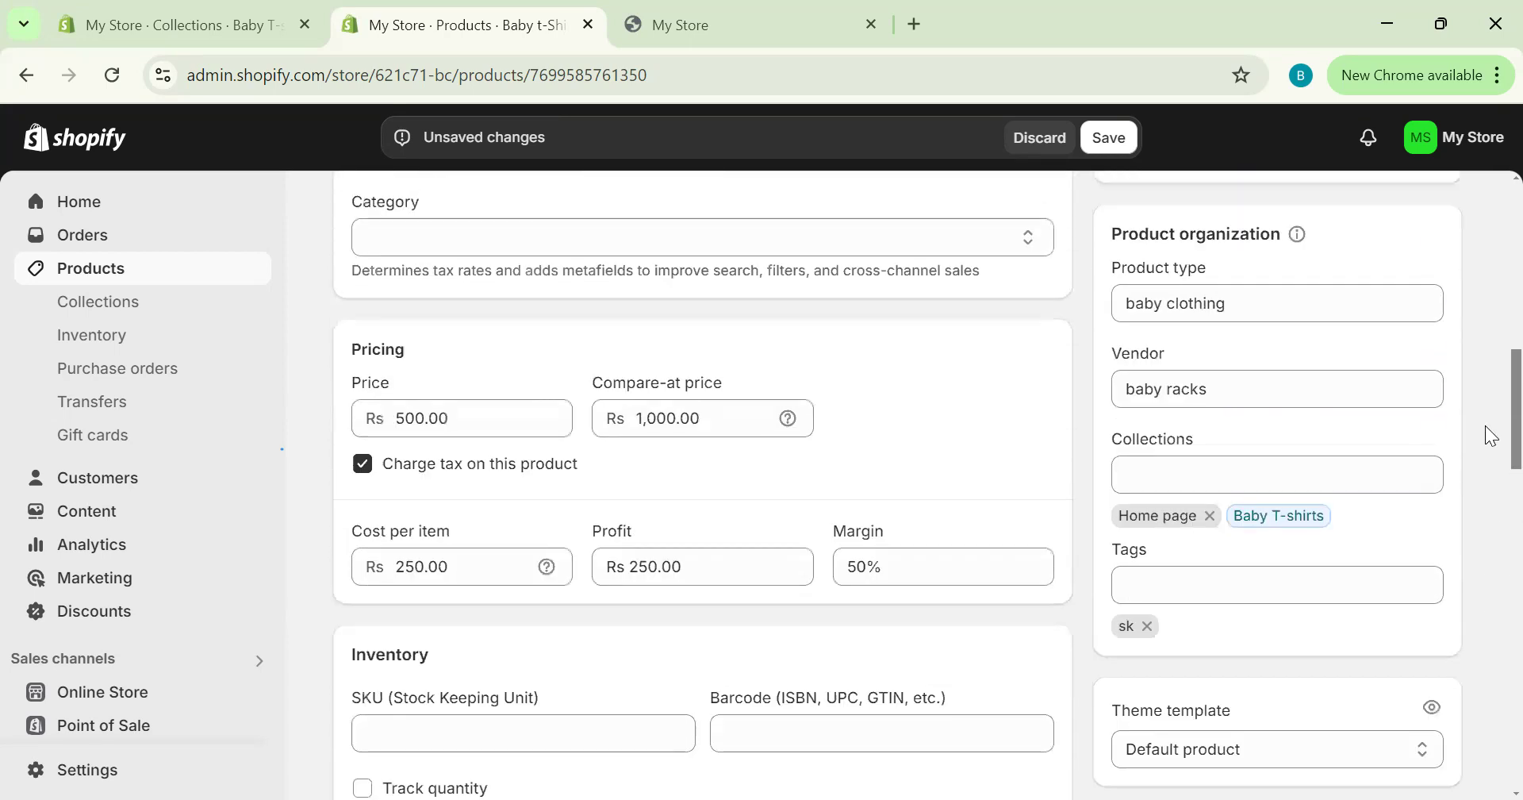
click(1273, 314)
key(ctrl+a)
key(BackSpace)
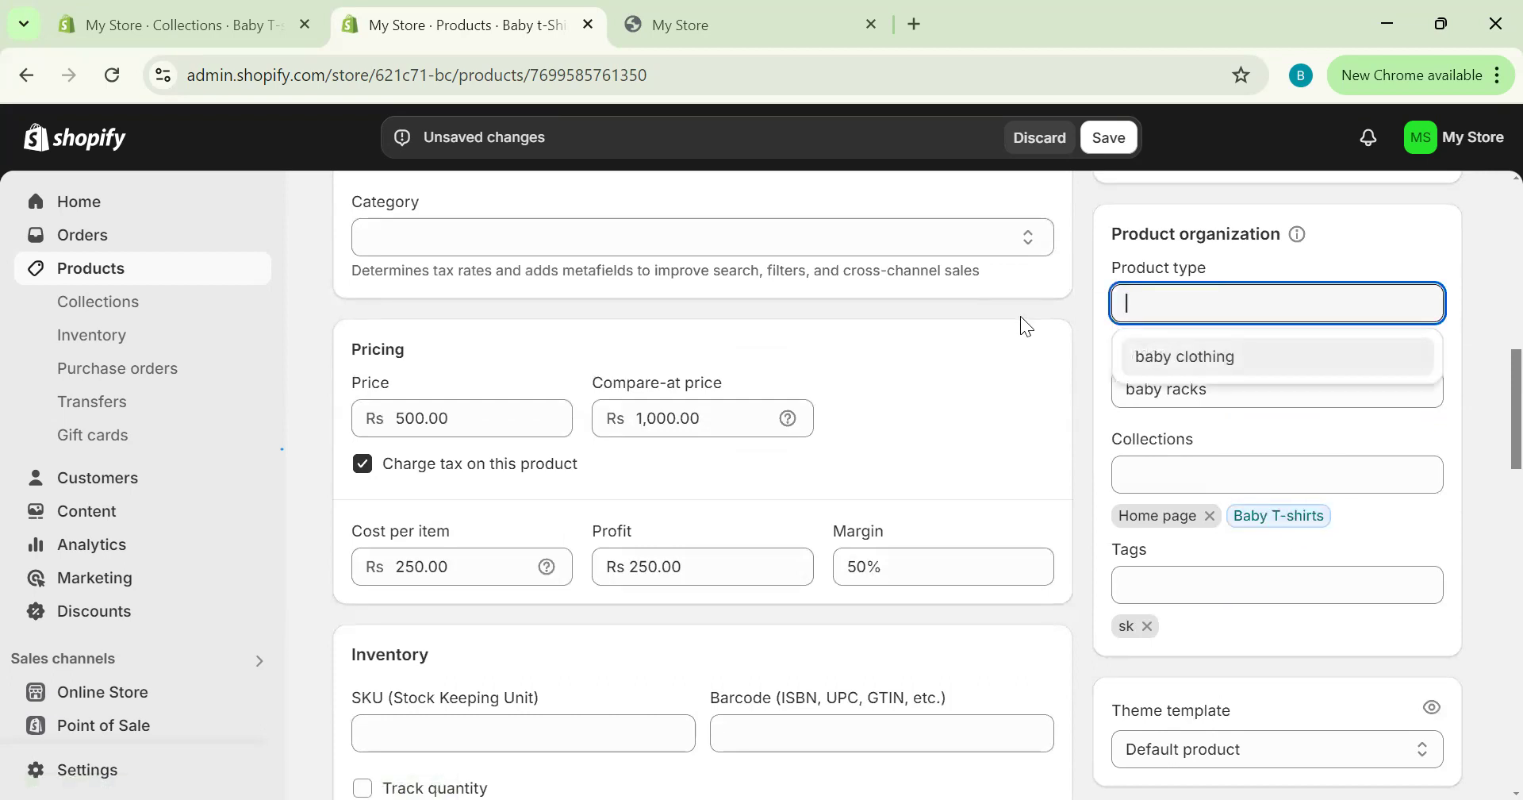
click(1483, 340)
click(1337, 298)
text(sh)
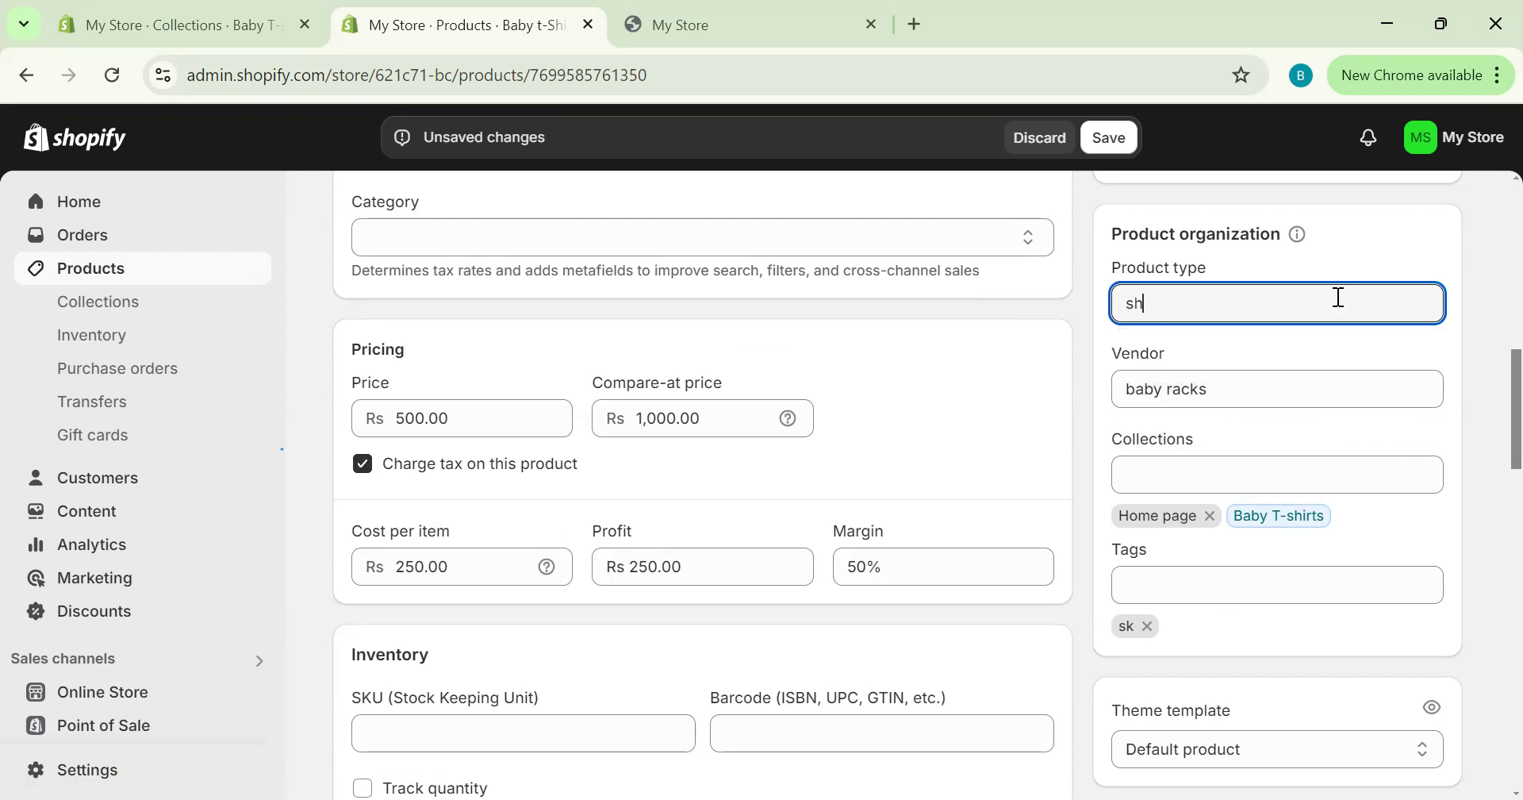
text(alwar Kameez)
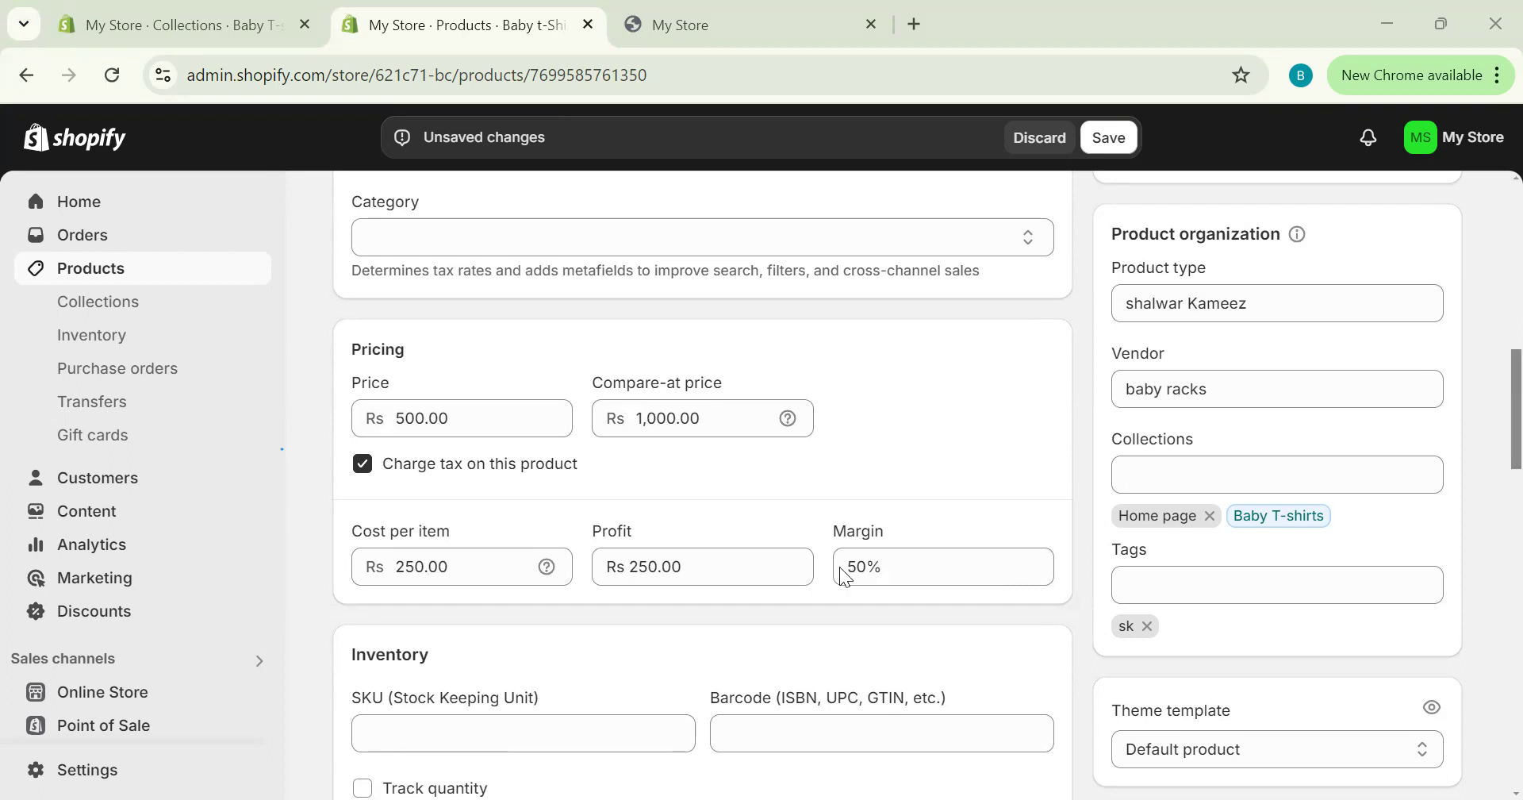
- Try to save the edited product again, accepting the Color metafield assignment, and check the top of the page
scroll(1485, 368, up, 5)
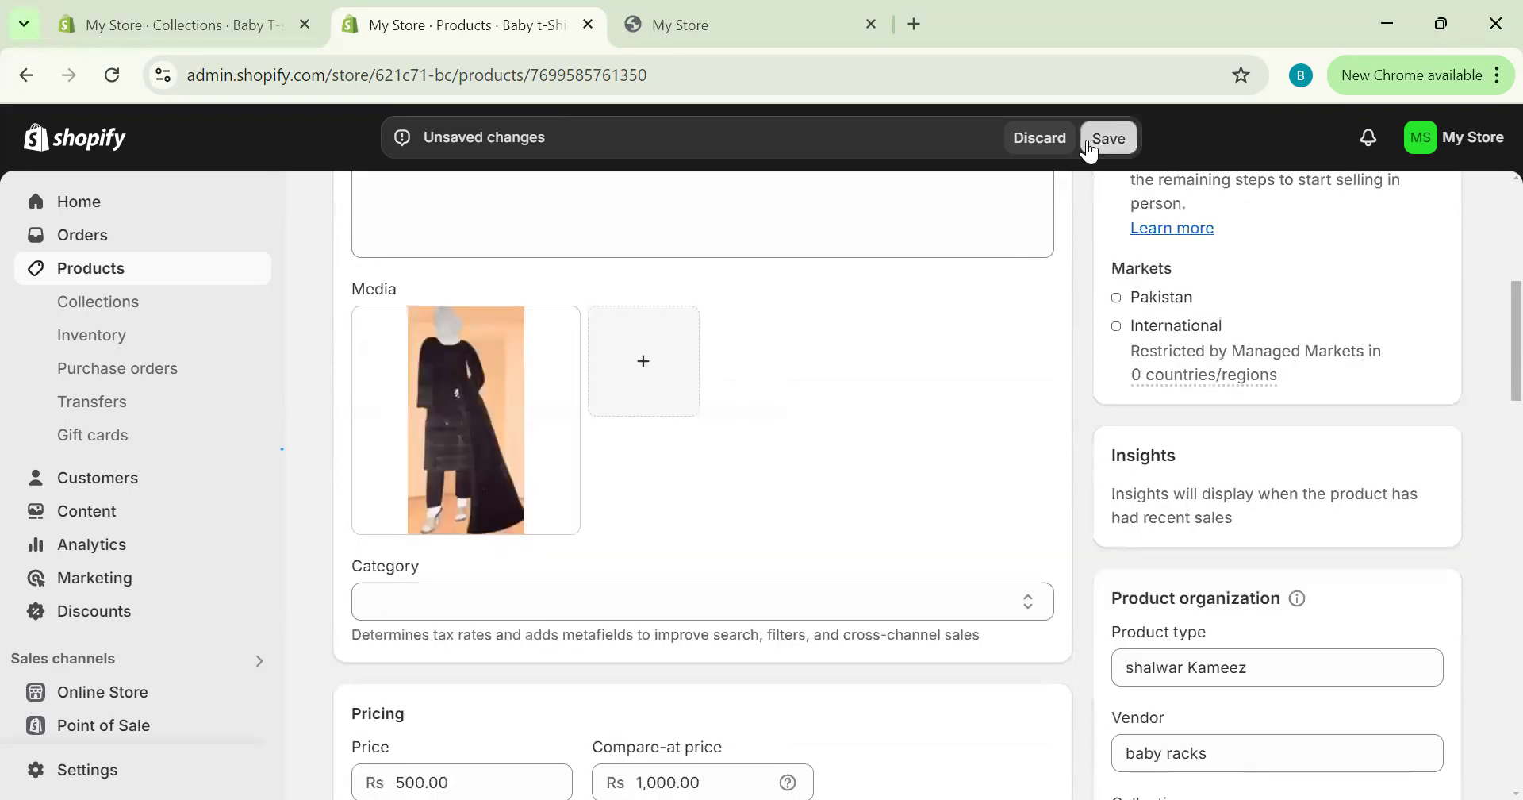
click(1092, 143)
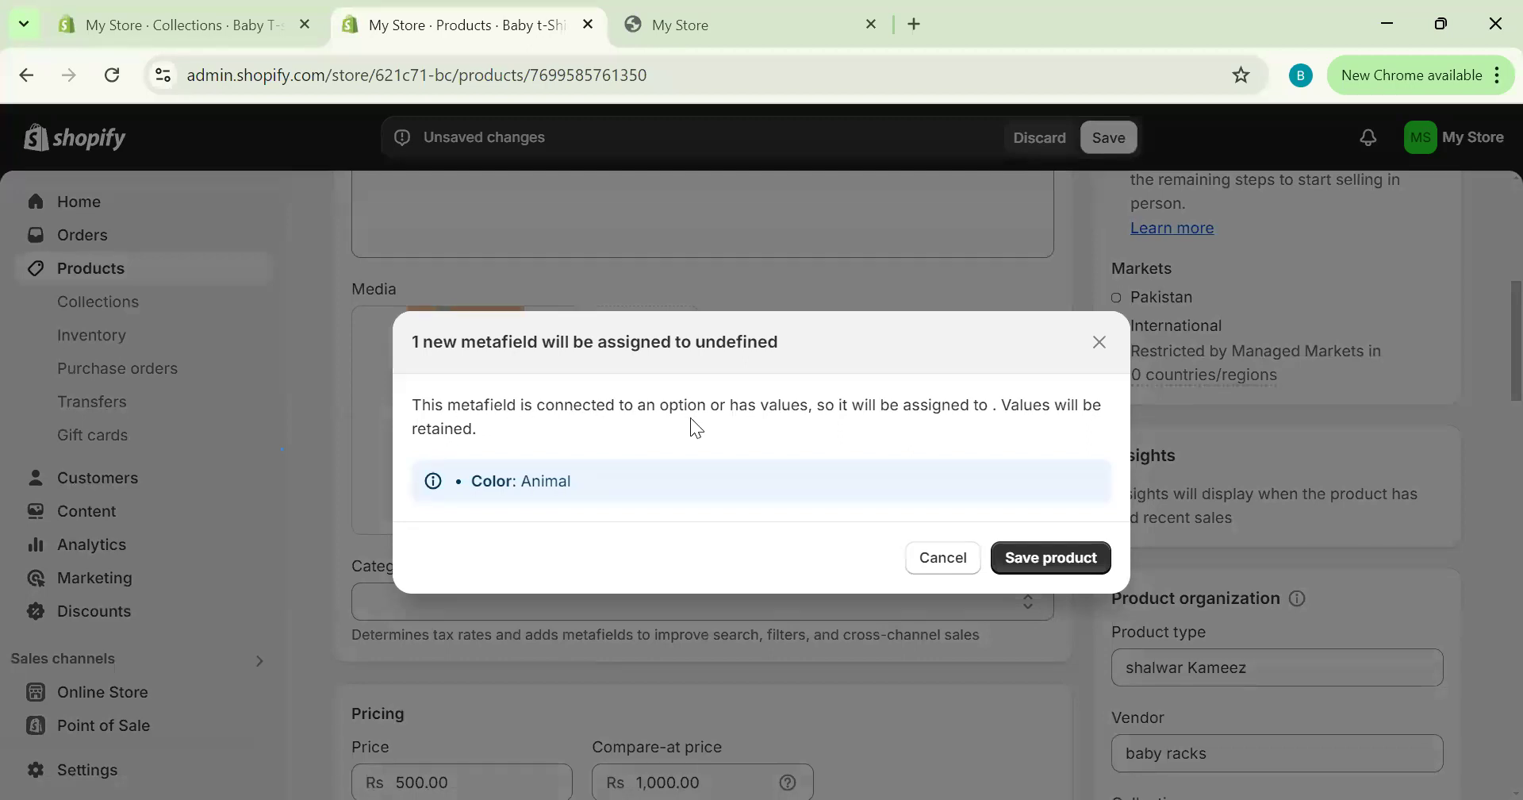
click(1073, 562)
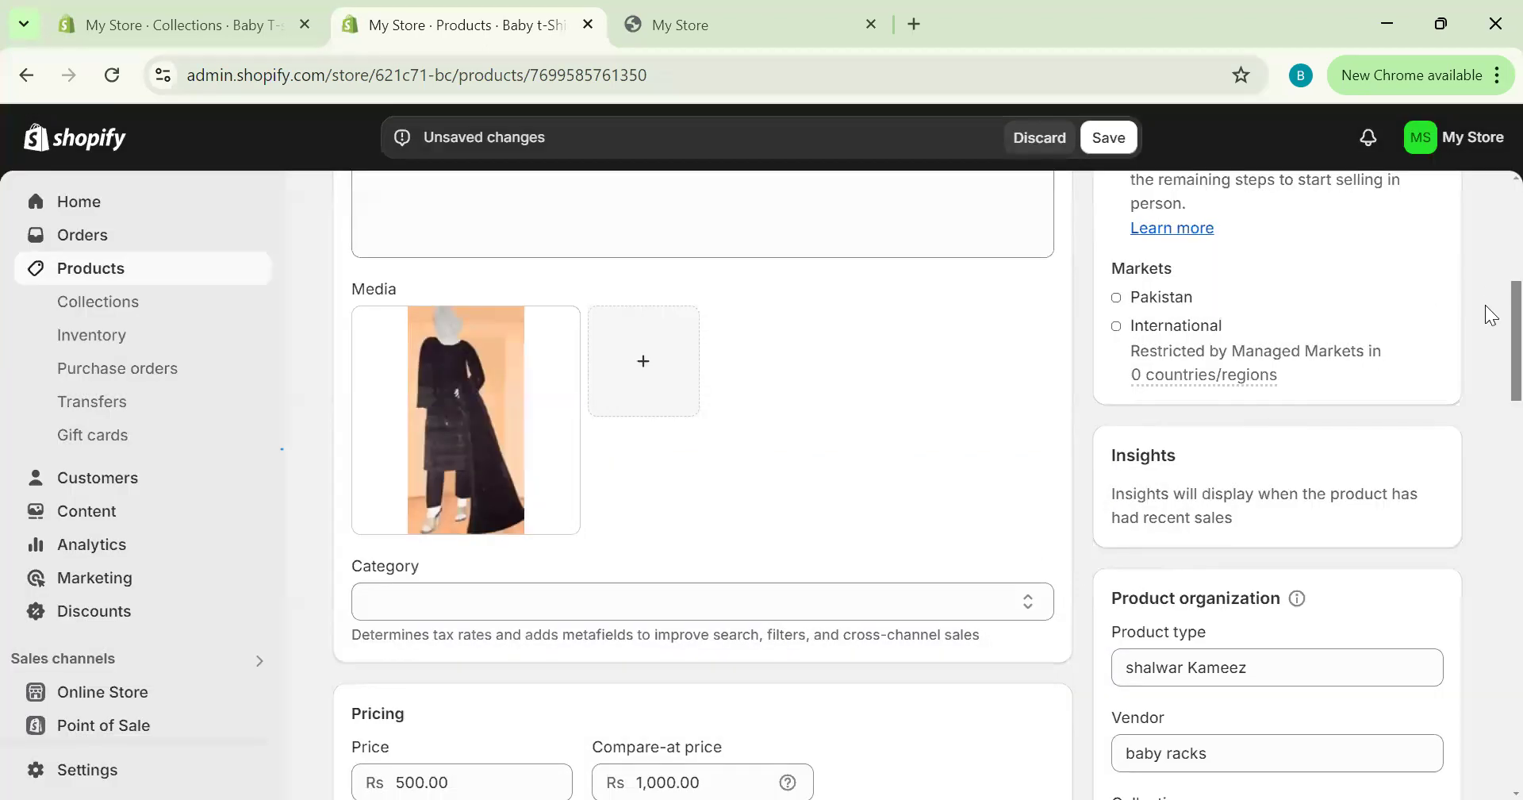
drag(1486, 304, 1486, 184)
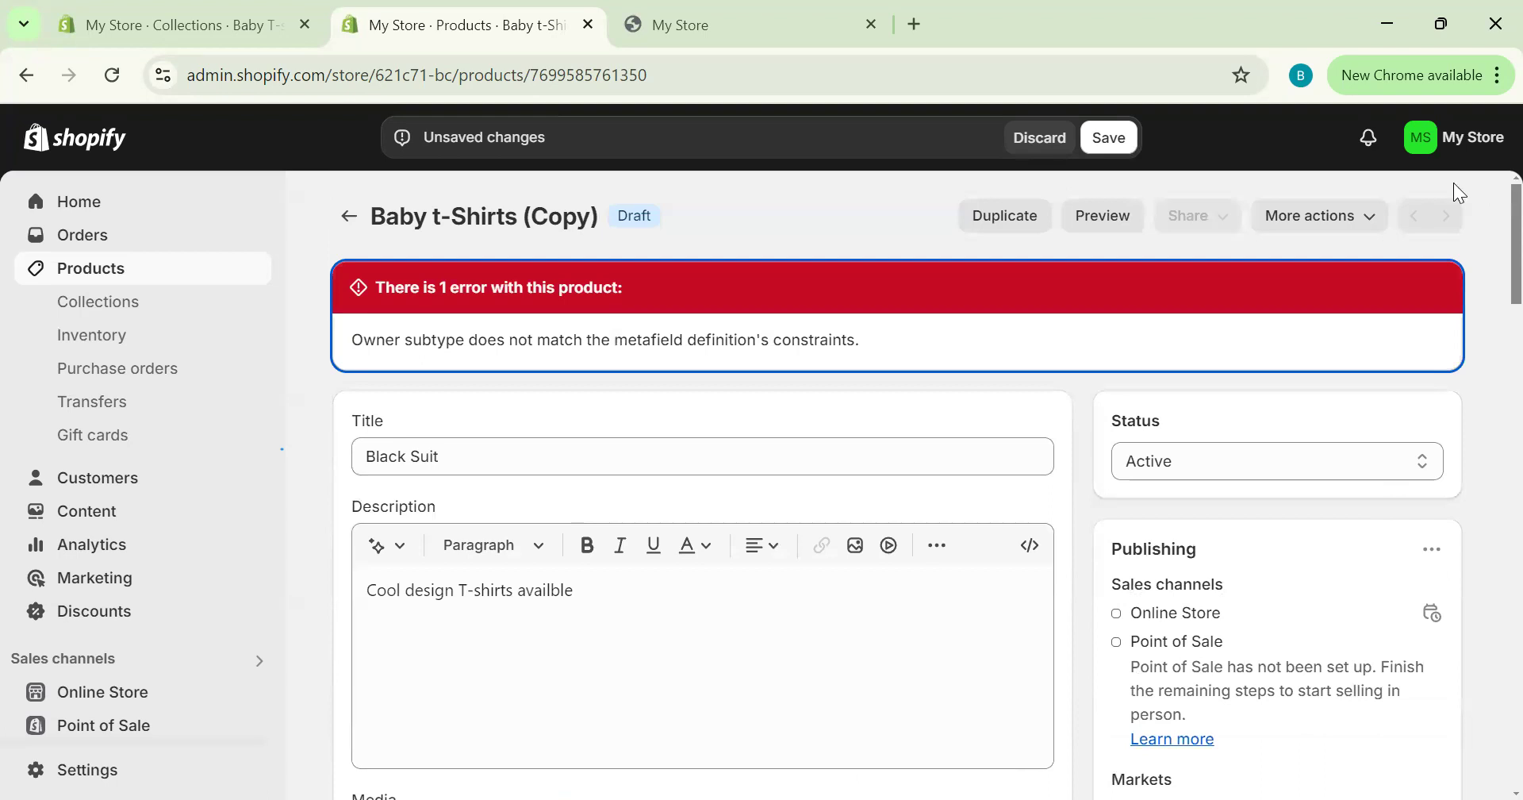
- Preview the Black Suit product page as it appears in the store and return to the product editor
click(1102, 217)
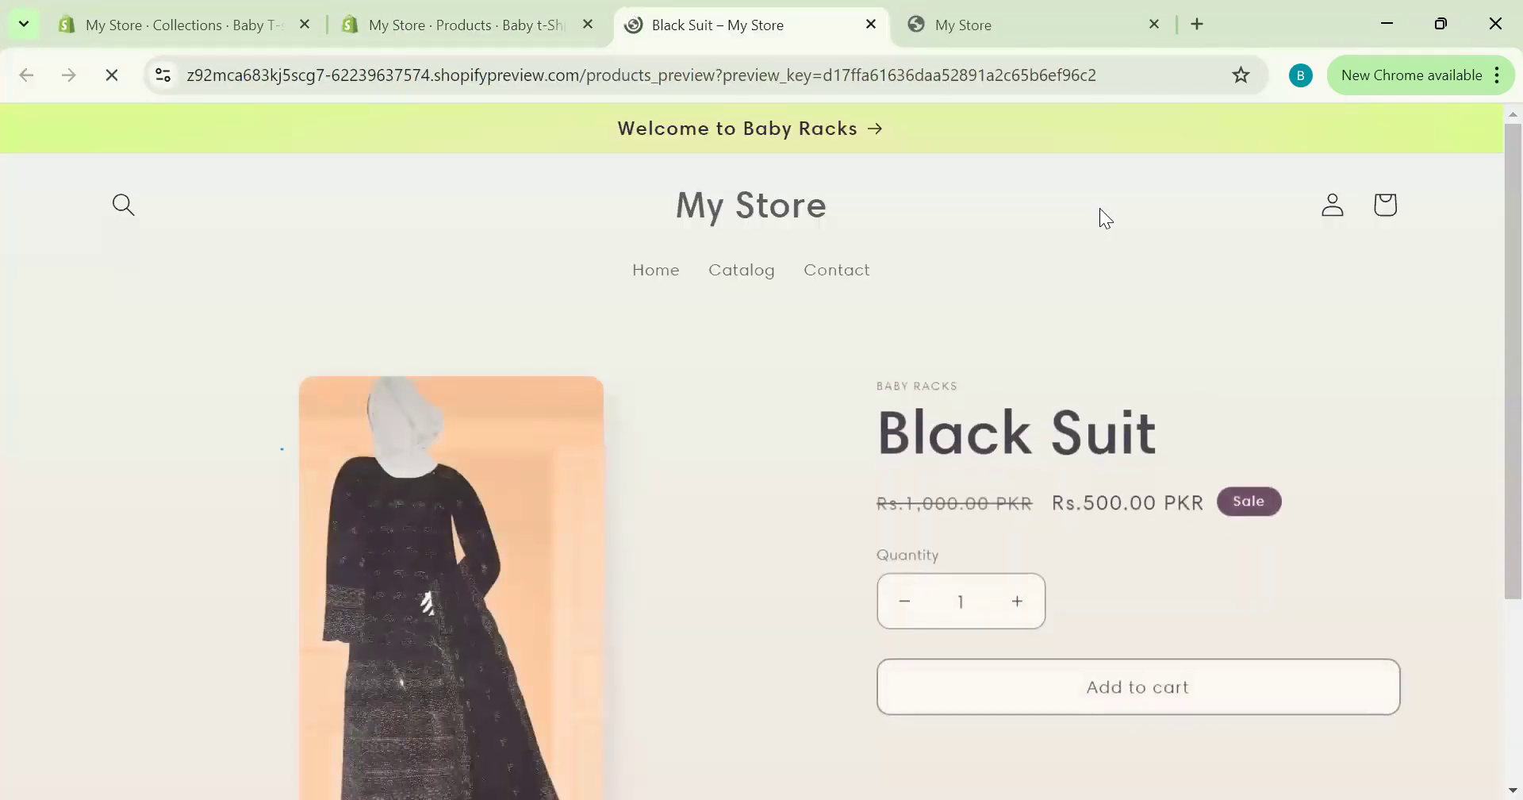
scroll(1486, 438, down, 5)
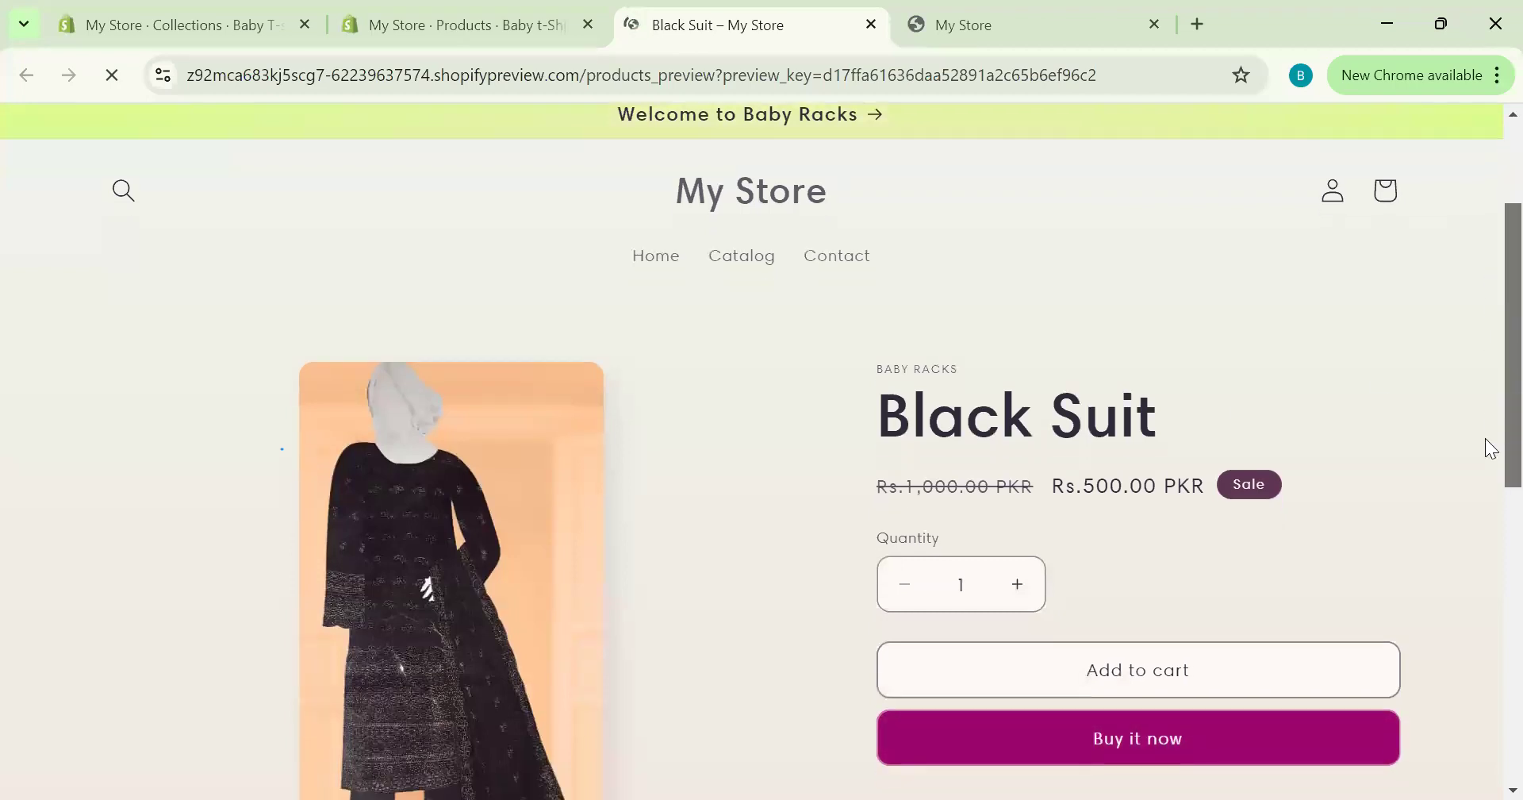
click(492, 24)
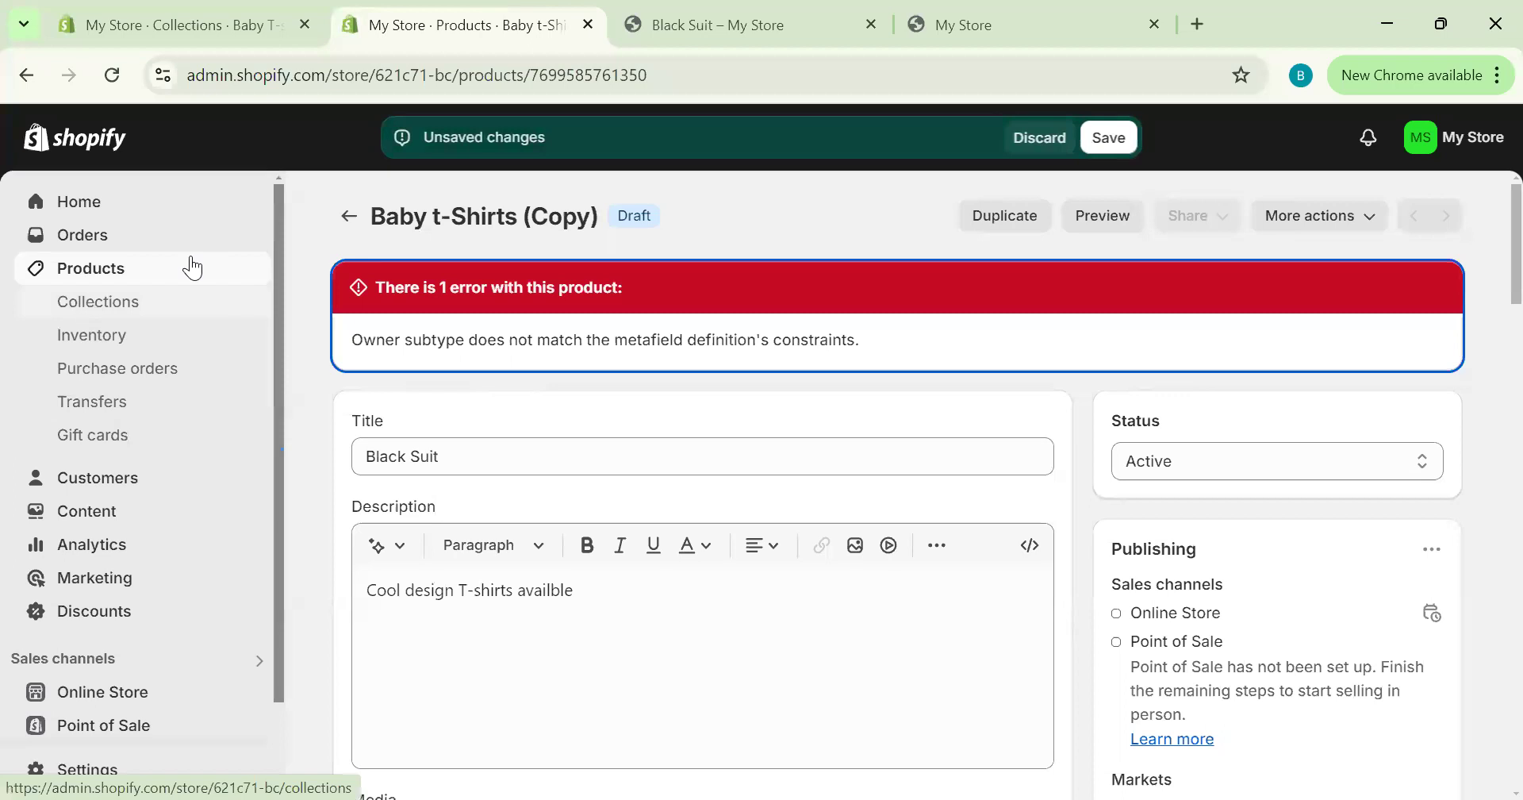
- Discard the unsaved product changes and start a new collection titled Eastern Wear
click(1015, 138)
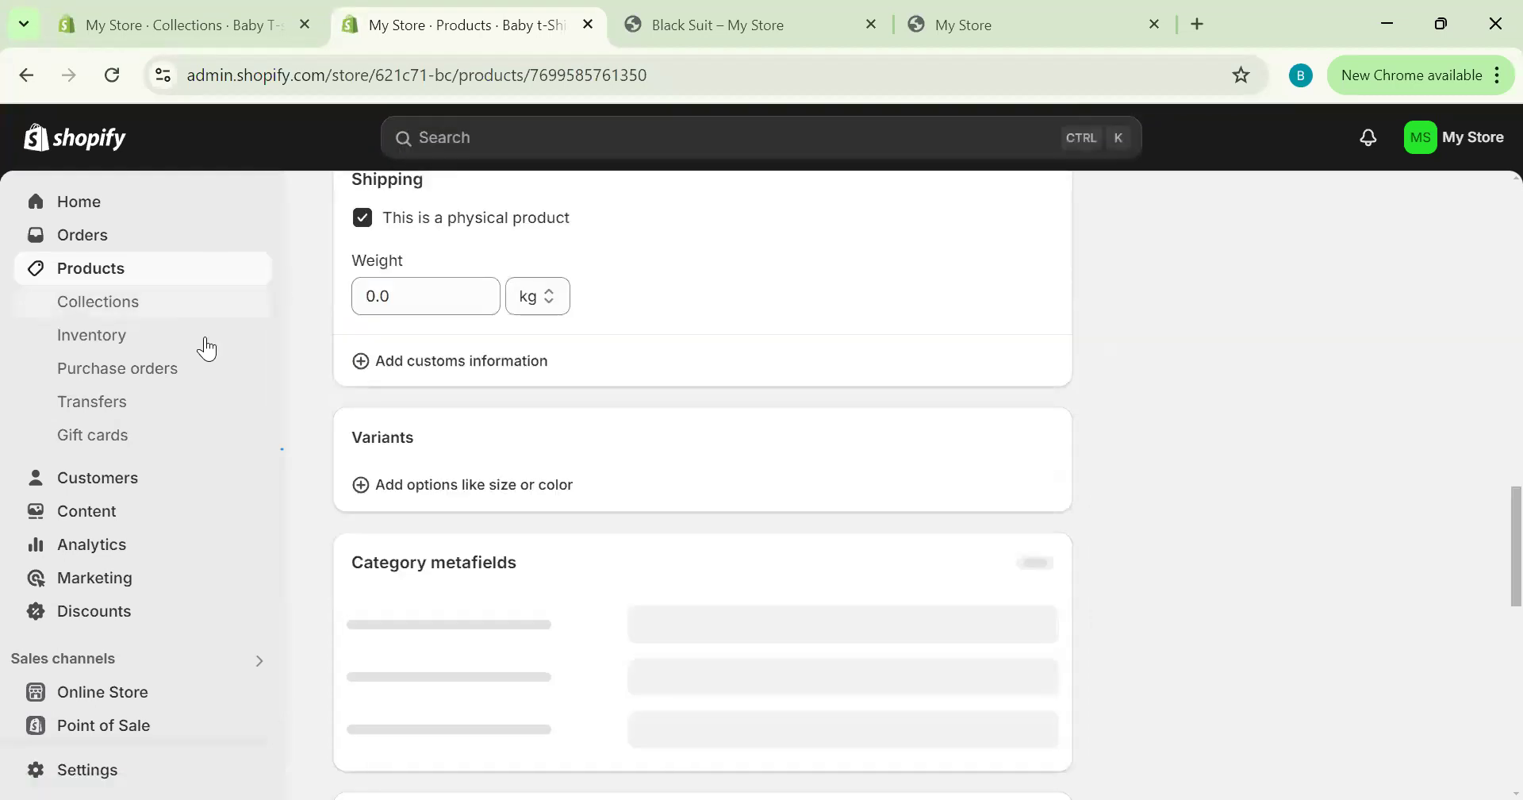
click(172, 303)
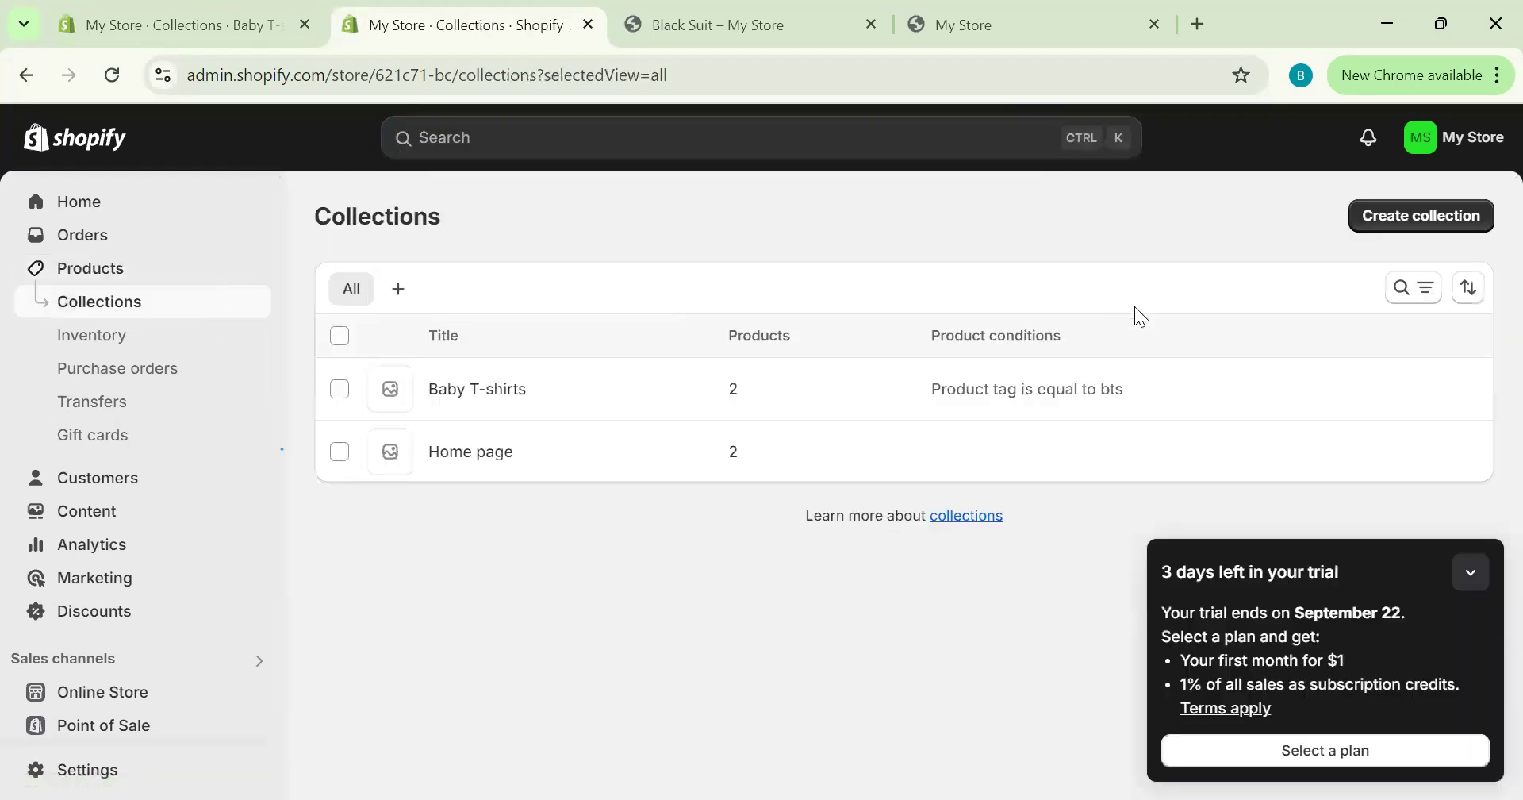
click(1392, 218)
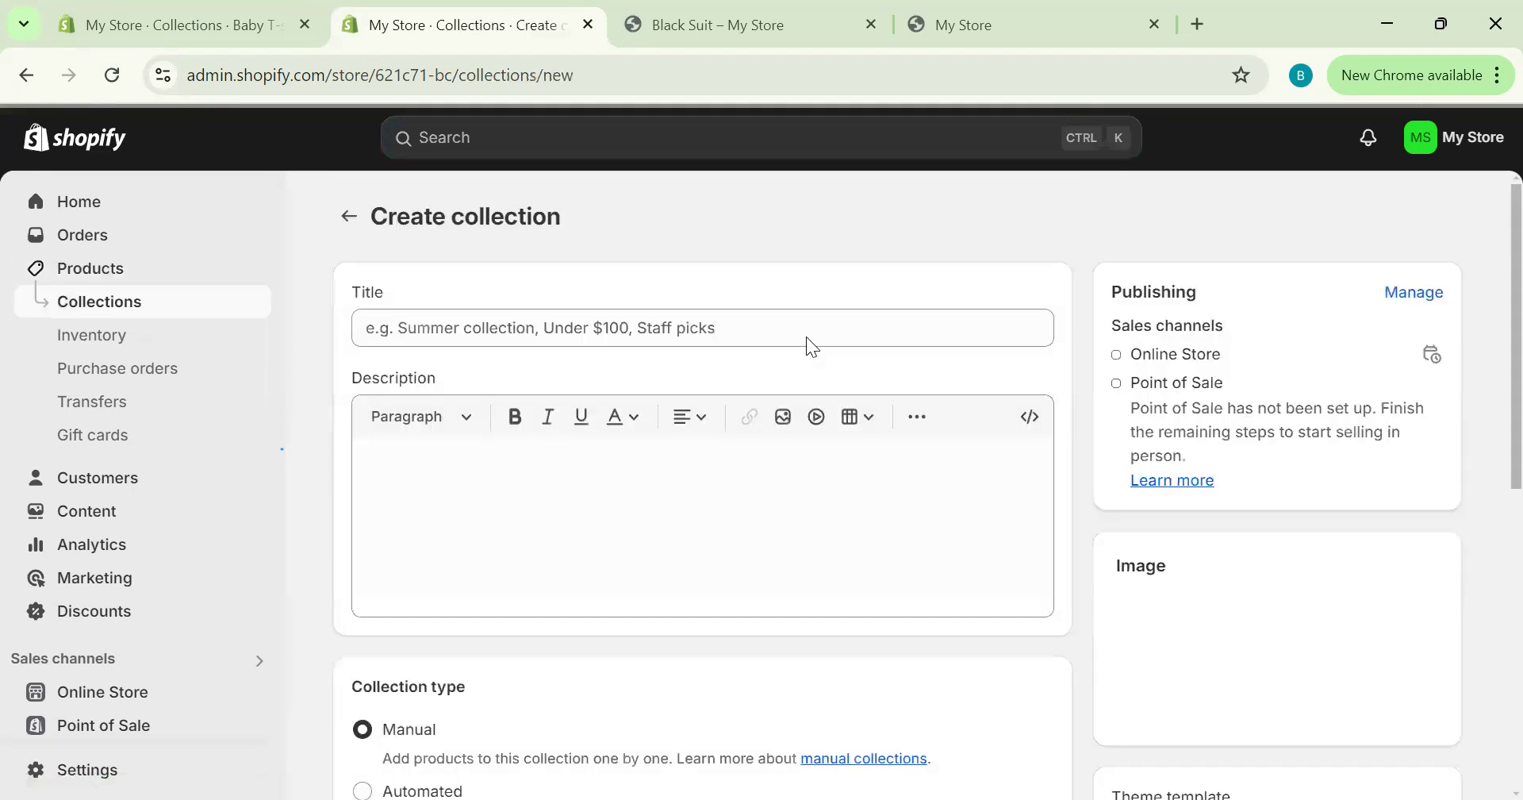
click(666, 326)
text(Eastern Wear)
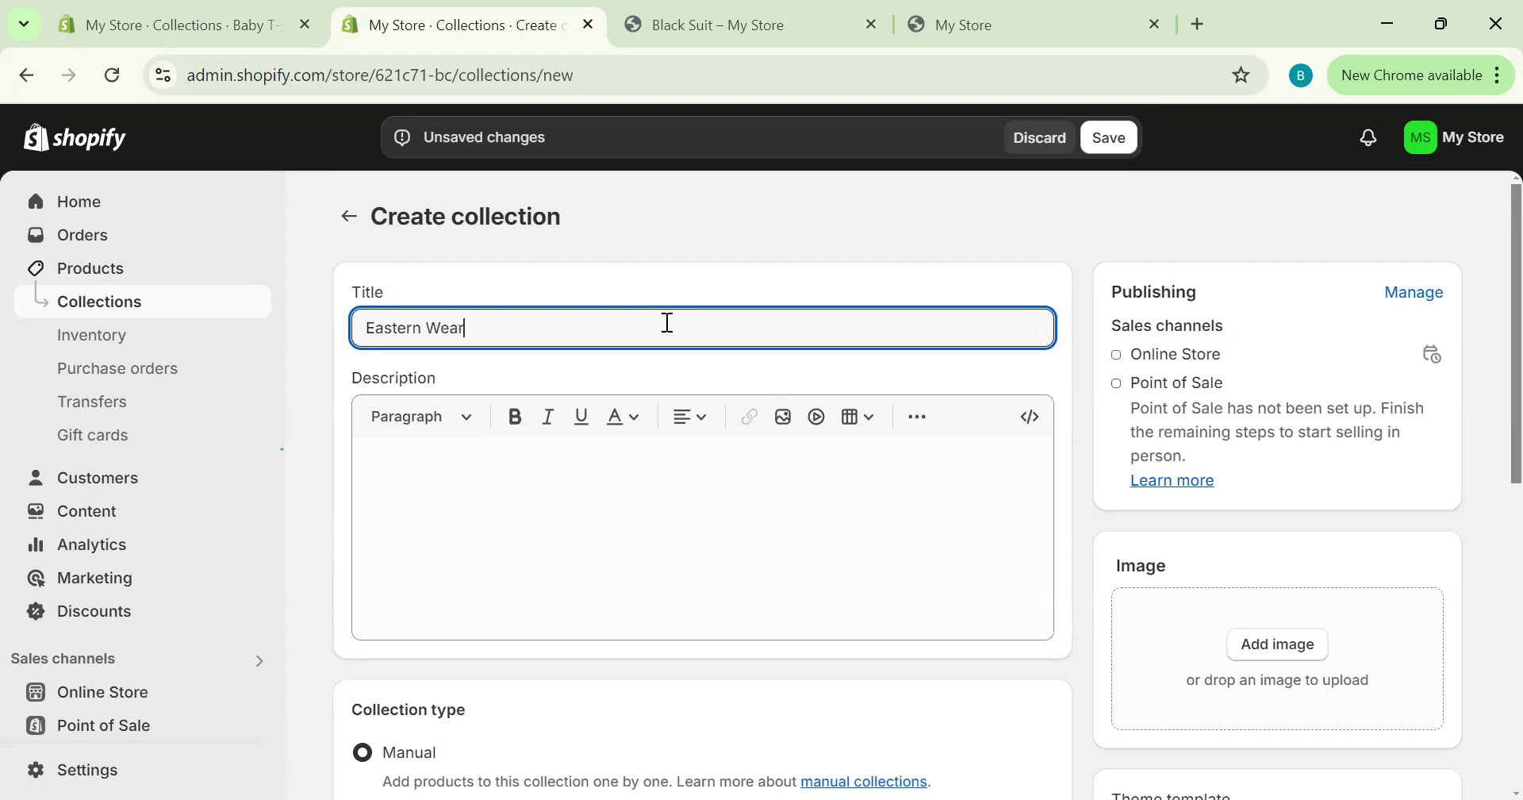
- Make the collection automated, matching any condition with the tag equal to sk, and save it
scroll(1485, 343, down, 7)
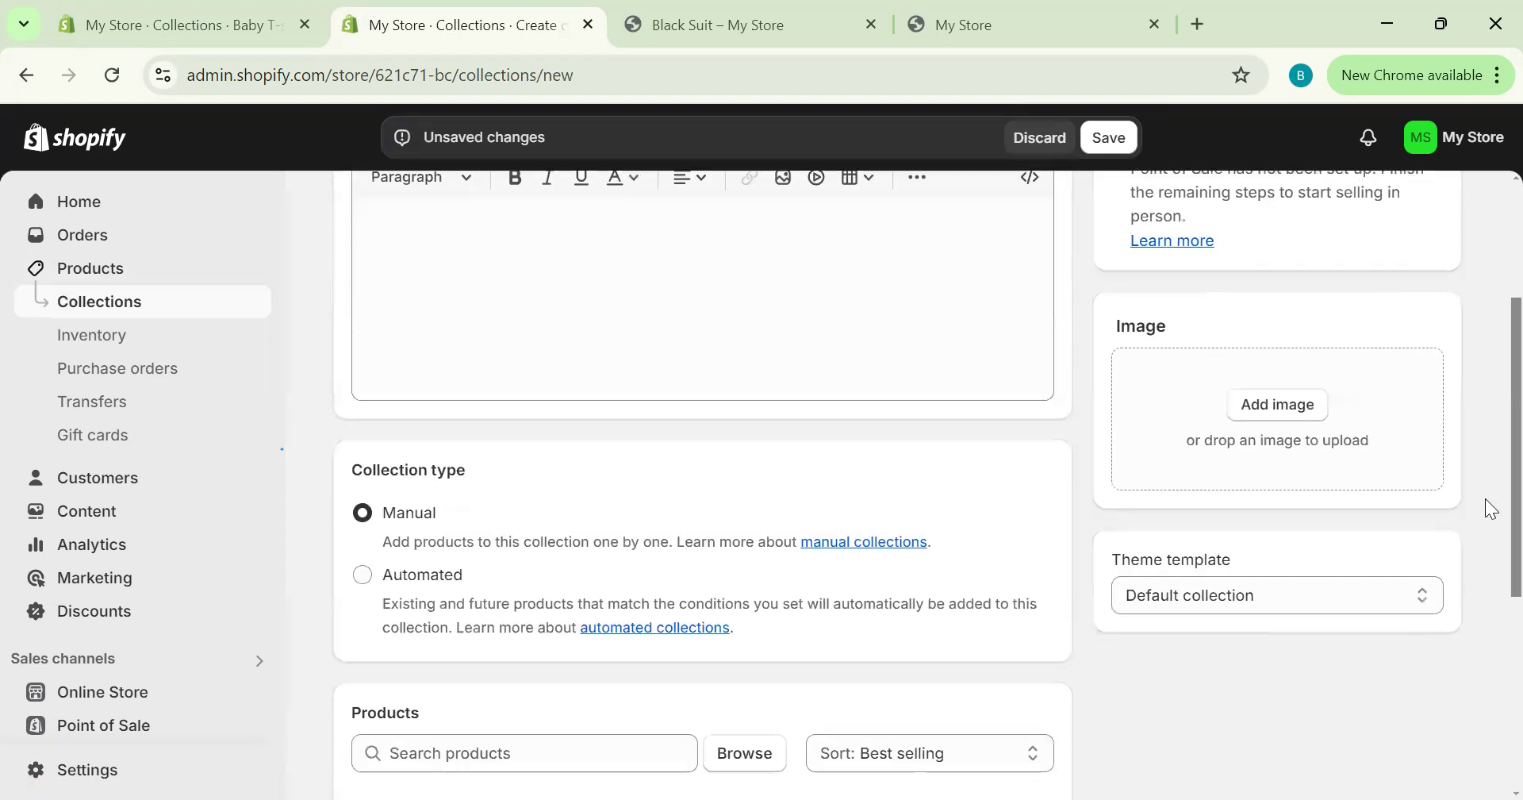
scroll(776, 511, up, 1)
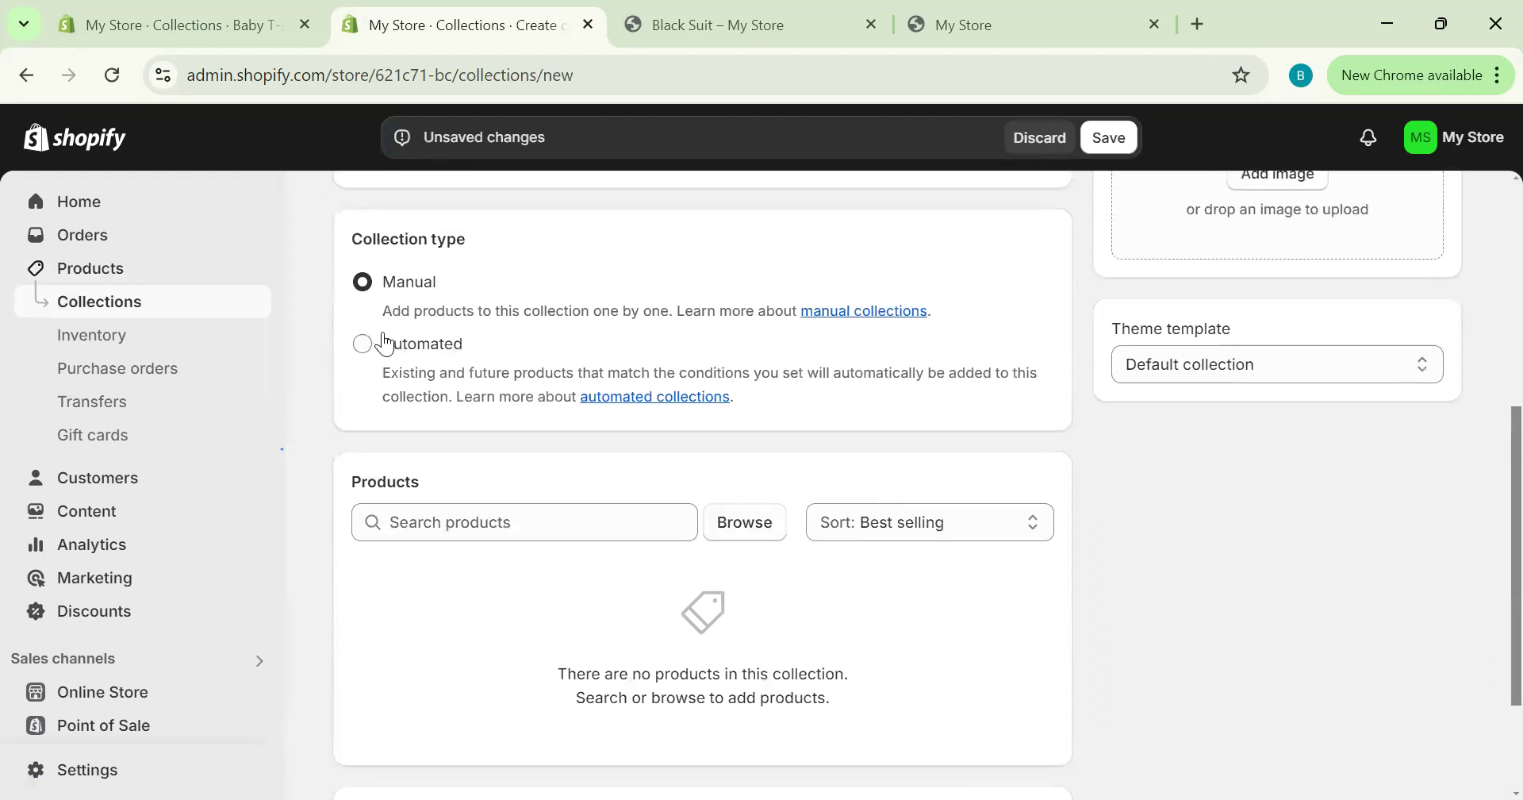
click(363, 346)
click(703, 528)
click(918, 583)
text(sk)
click(1489, 508)
scroll(1486, 638, down, 1)
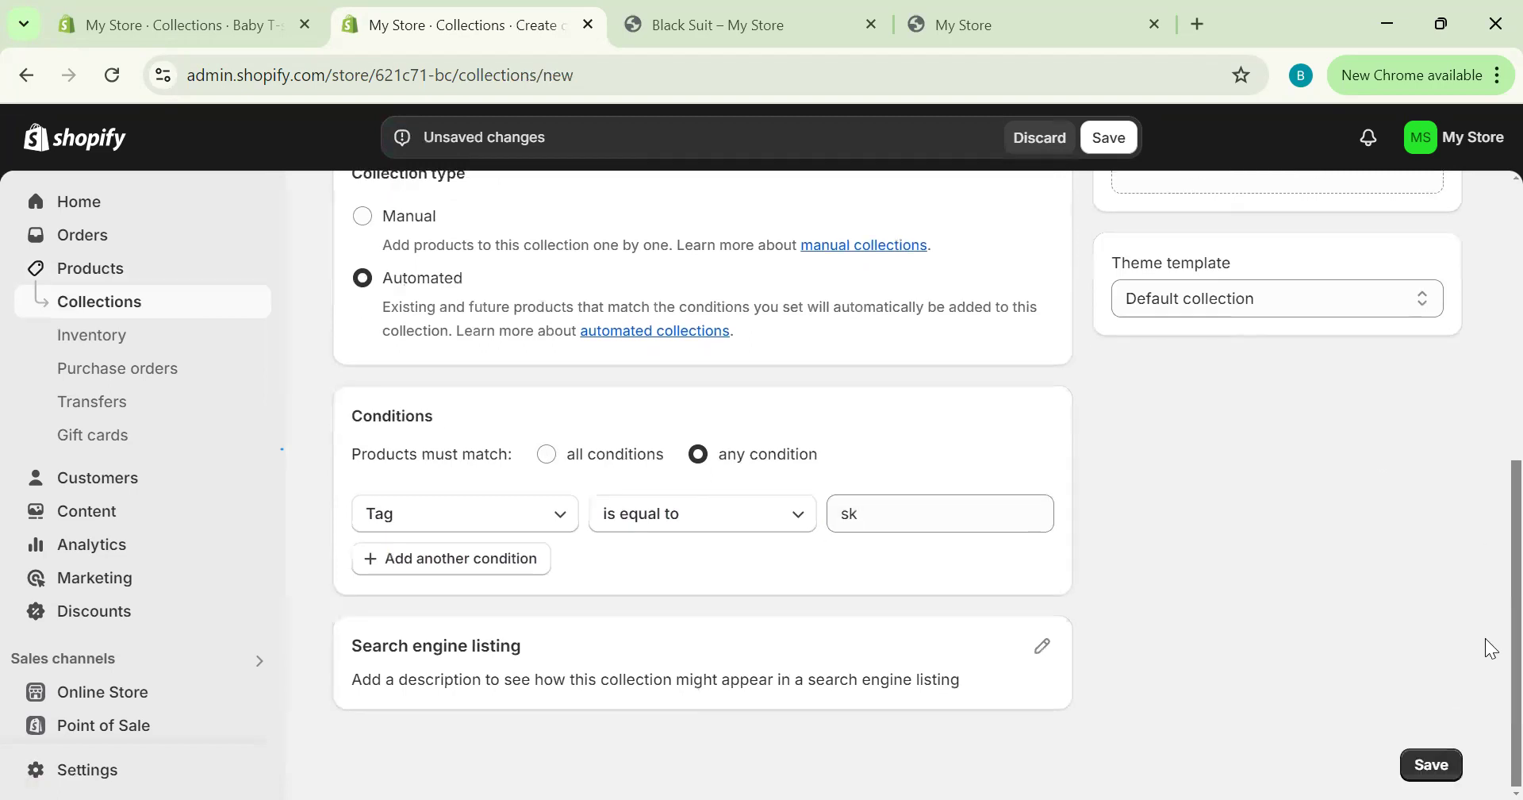
scroll(1485, 273, up, 6)
click(1123, 145)
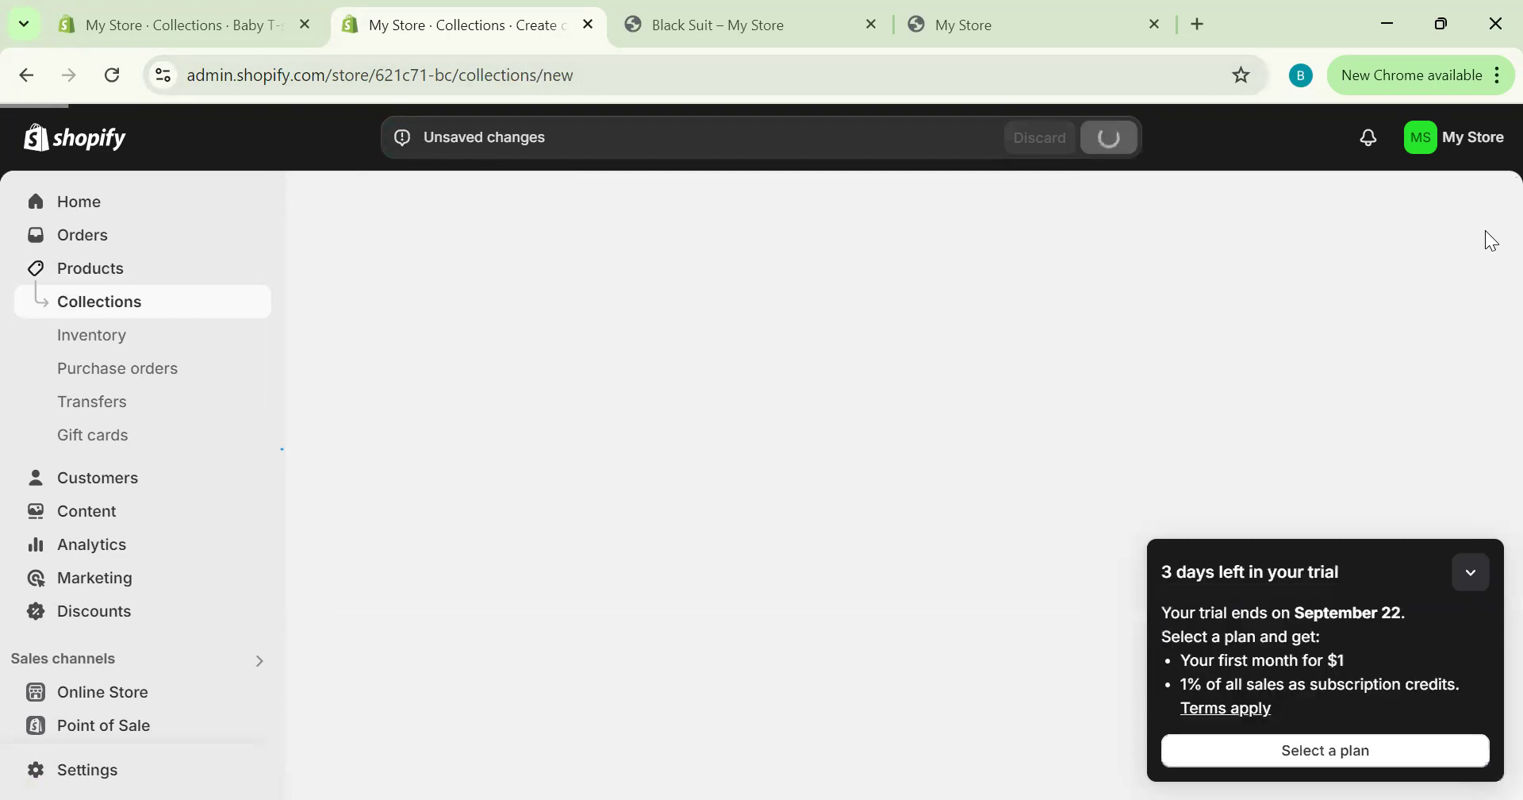
- Reload the Eastern Wear collection to check which products it contains, and open the product list
scroll(1485, 230, down, 10)
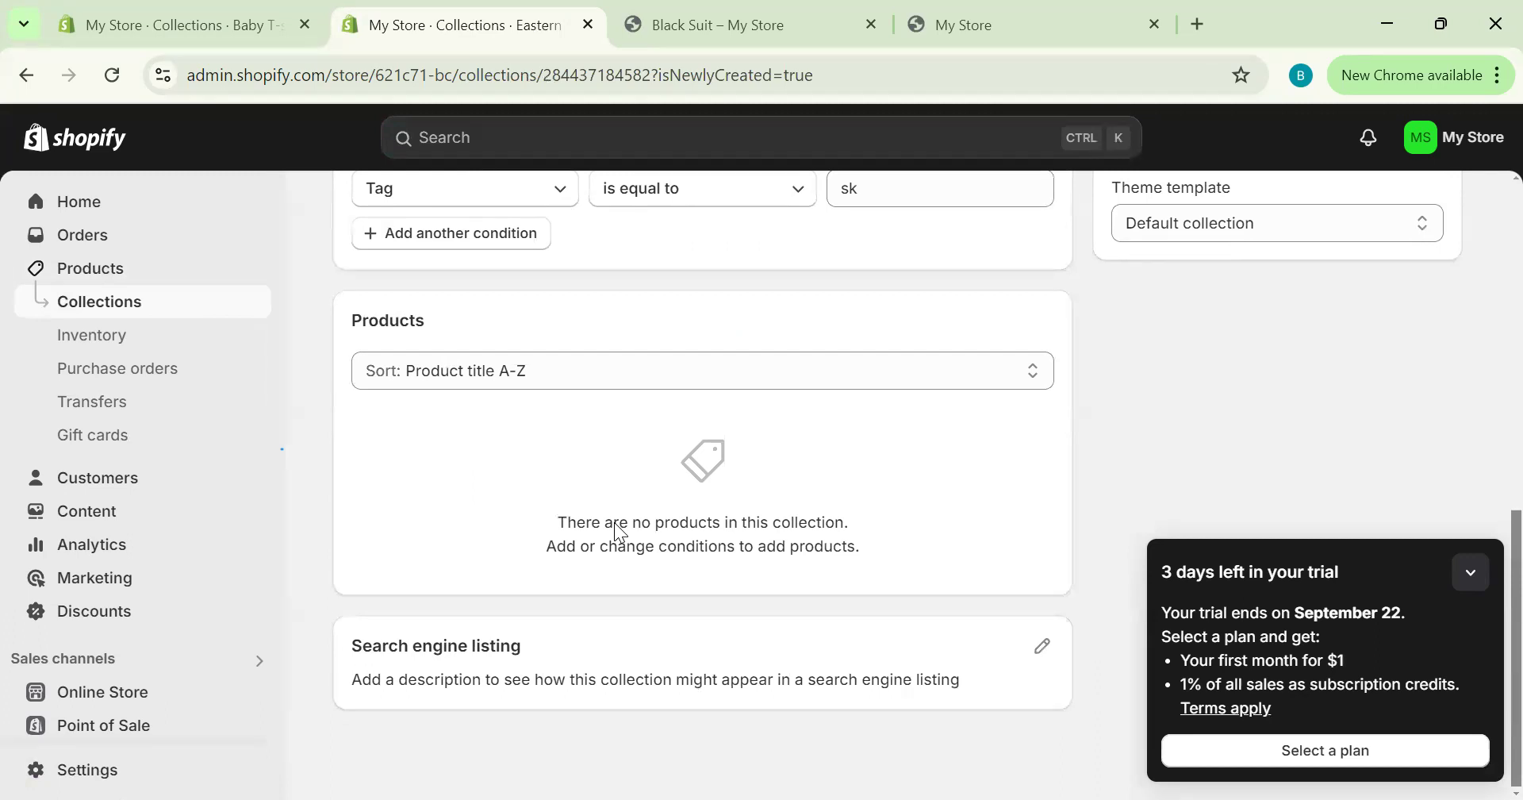
click(874, 77)
key(Return)
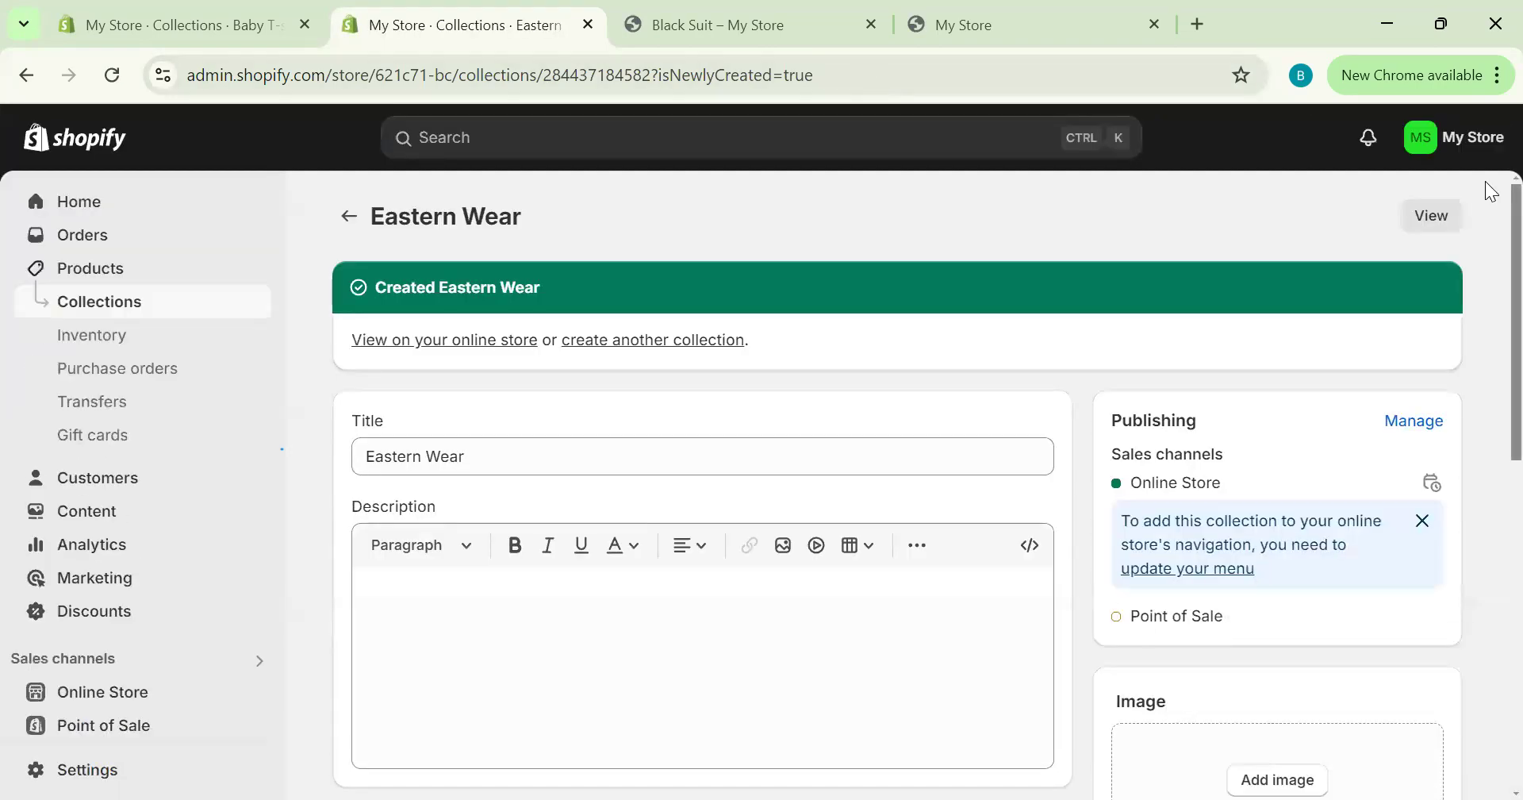
drag(1516, 262, 1517, 627)
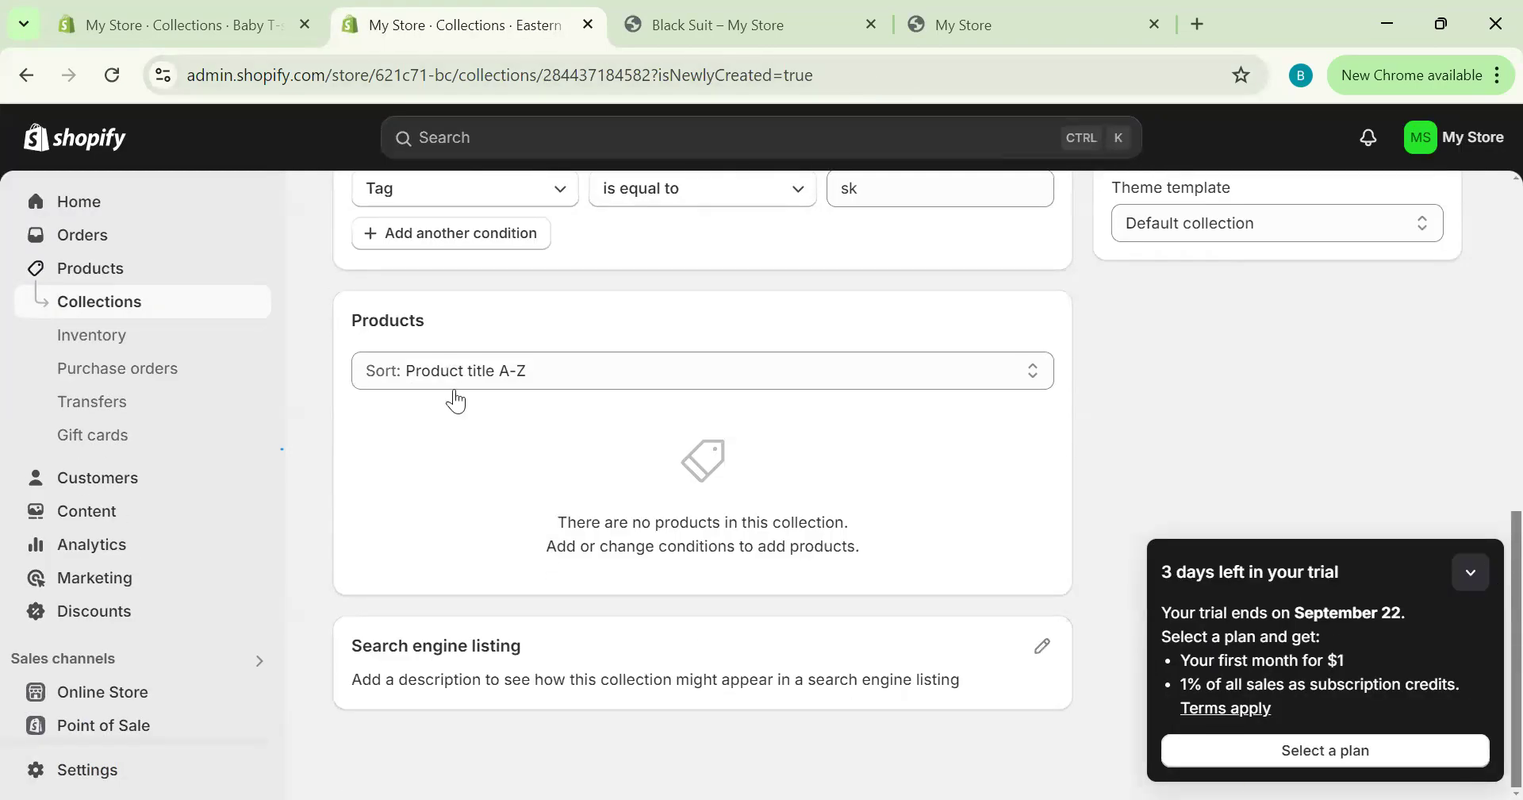
click(86, 267)
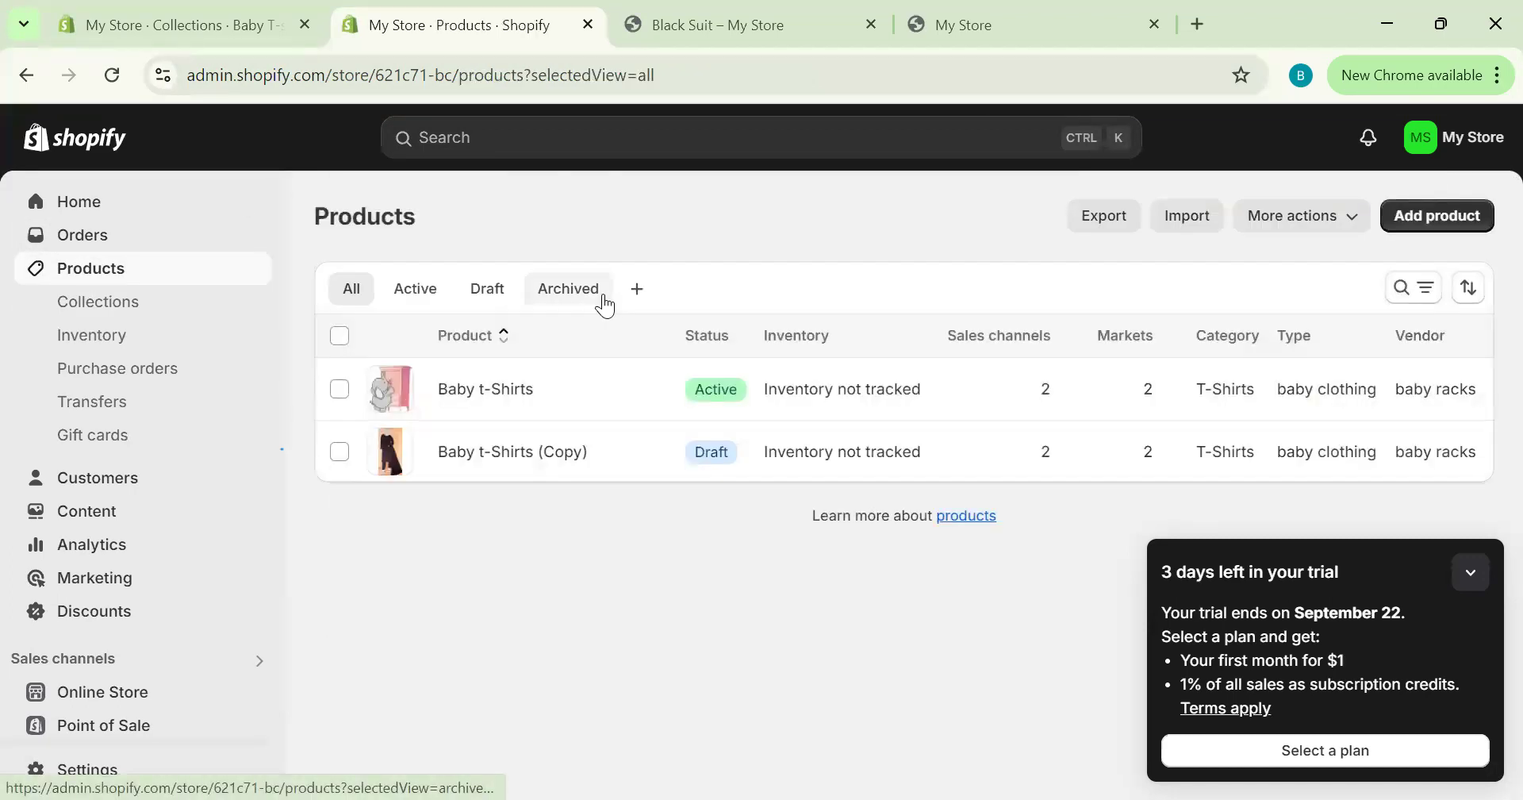
- Retitle the Baby t-Shirts (Copy) product as Shalwar Kameez and set its status to Active
click(522, 457)
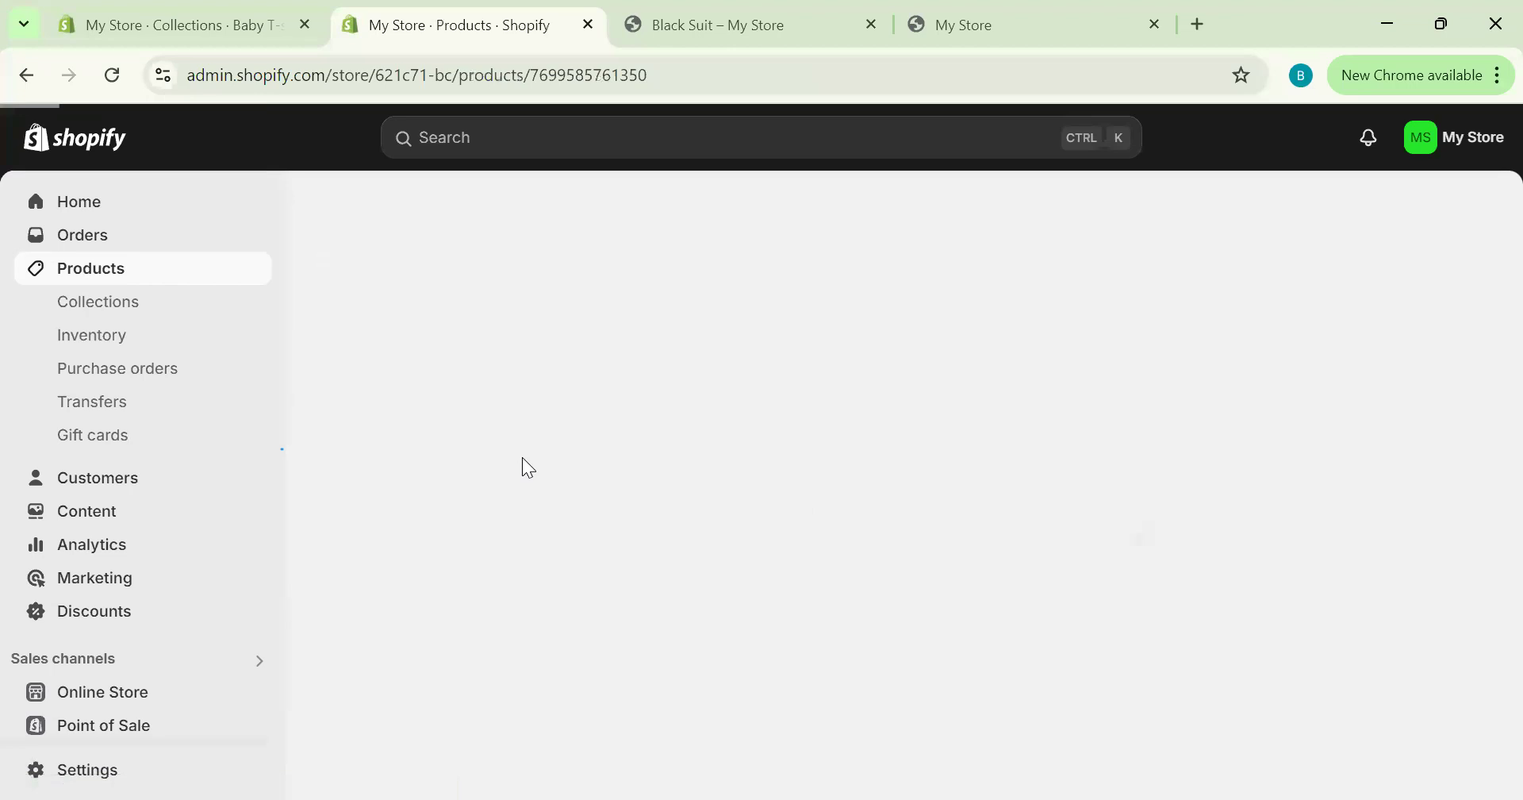
drag(530, 320, 265, 321)
key(BackSpace)
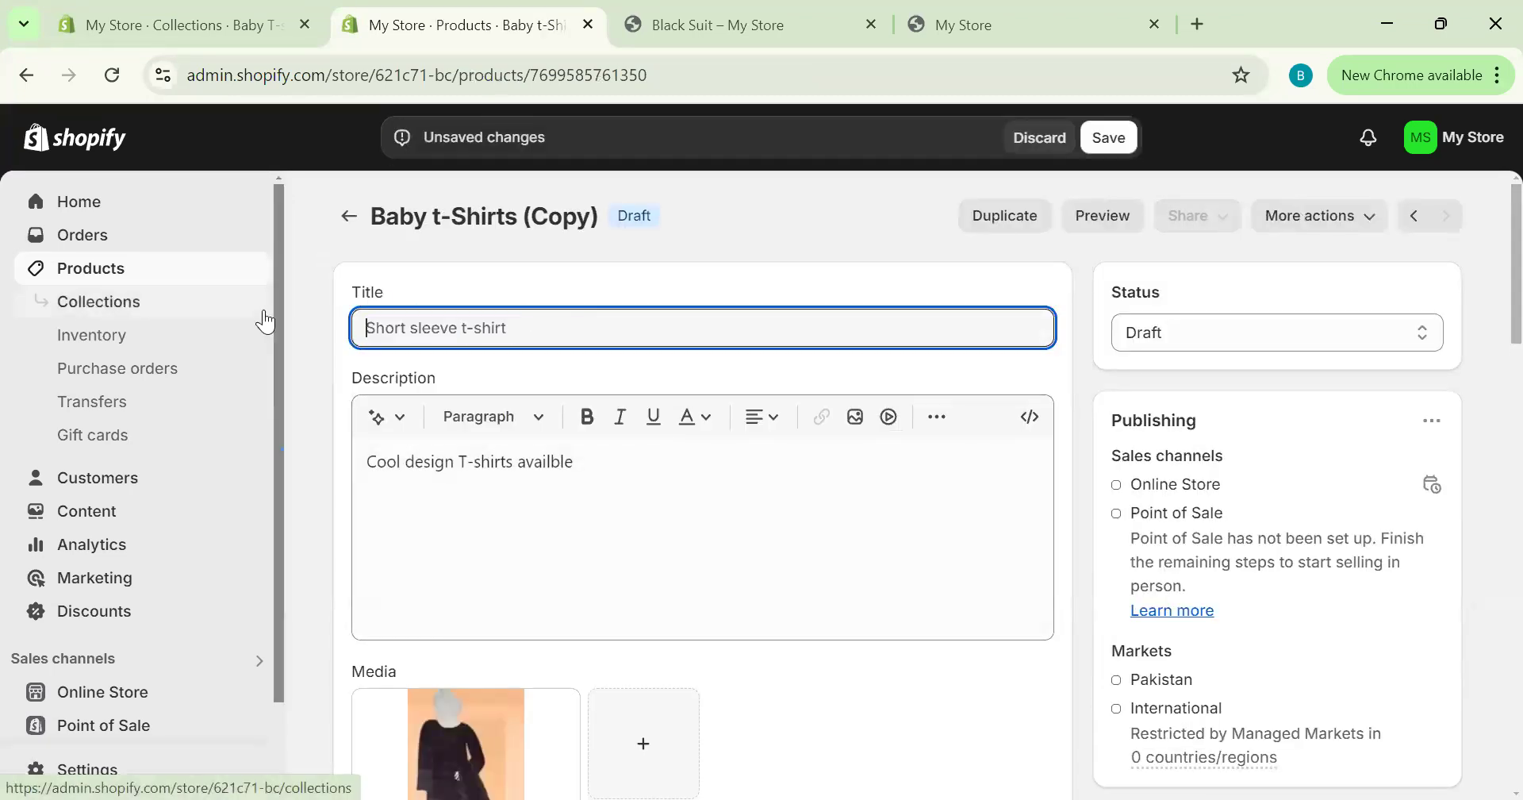
text(Sha)
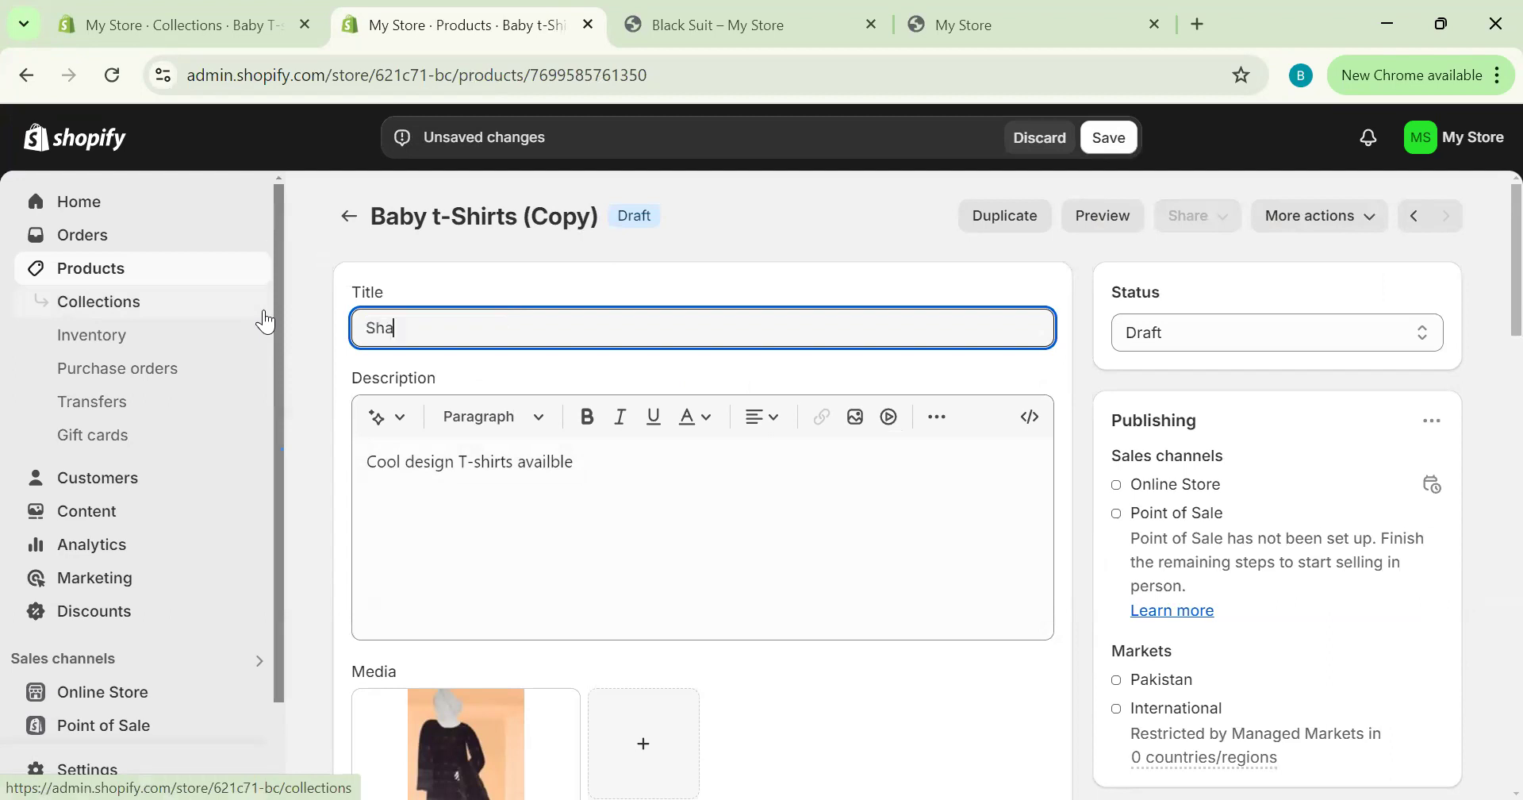
text(lwar Kameez)
click(1184, 332)
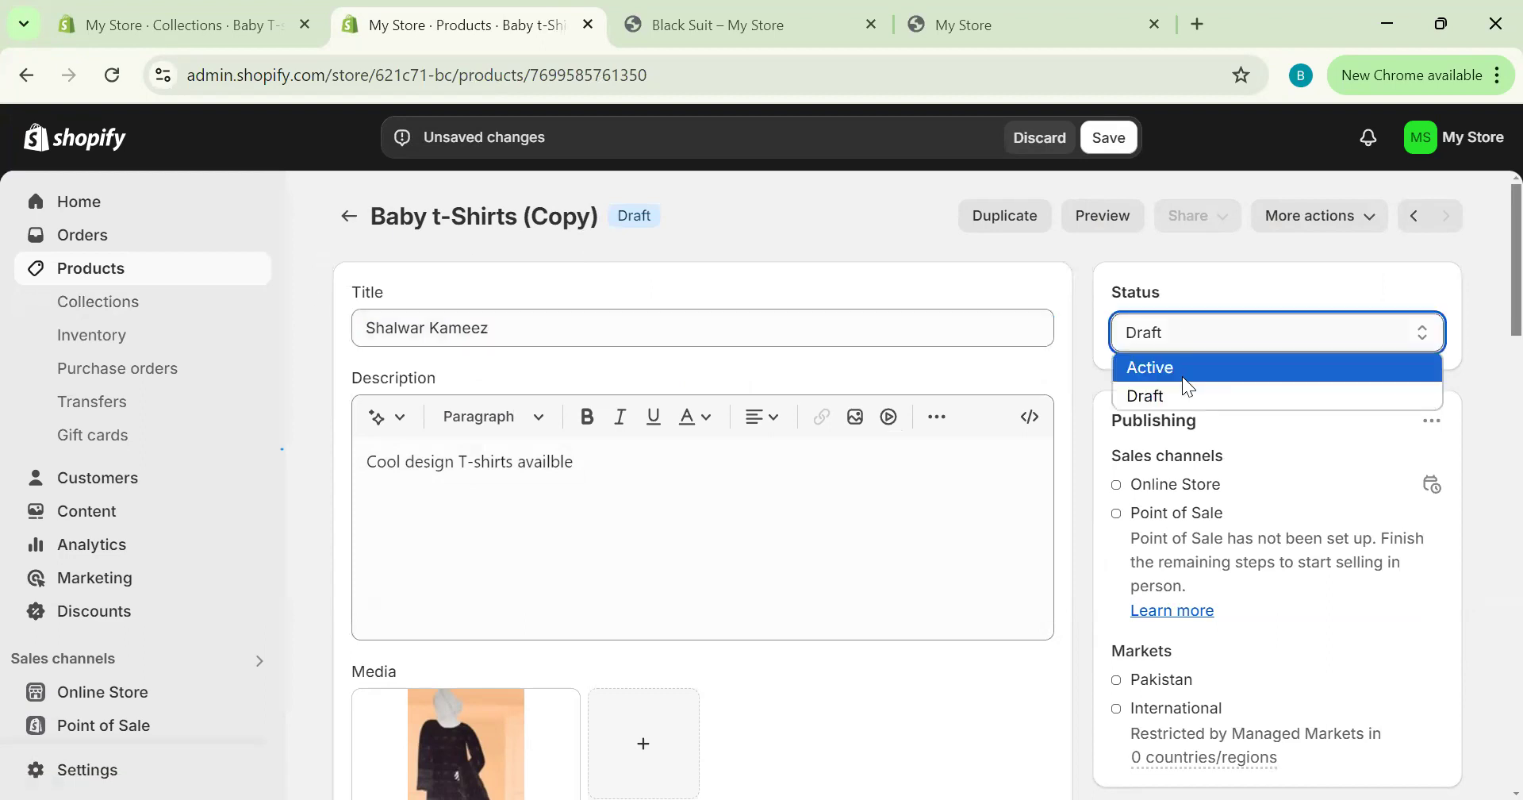
click(1183, 376)
- Clear the duplicate product's description and remove its bts tag
scroll(1485, 332, down, 3)
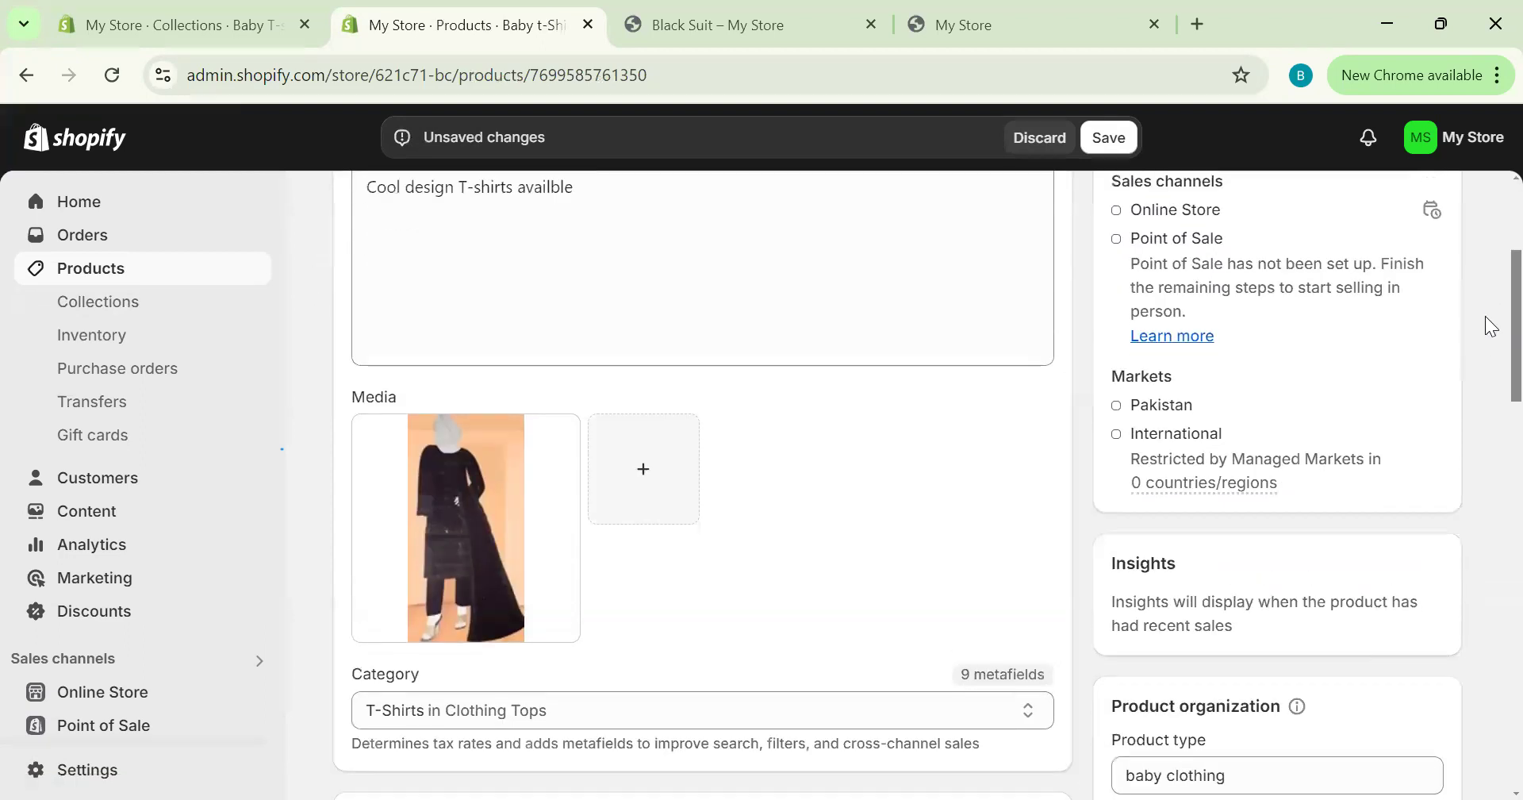
scroll(1485, 316, up, 1)
click(581, 255)
key(ctrl+a)
key(BackSpace)
scroll(1486, 349, down, 6)
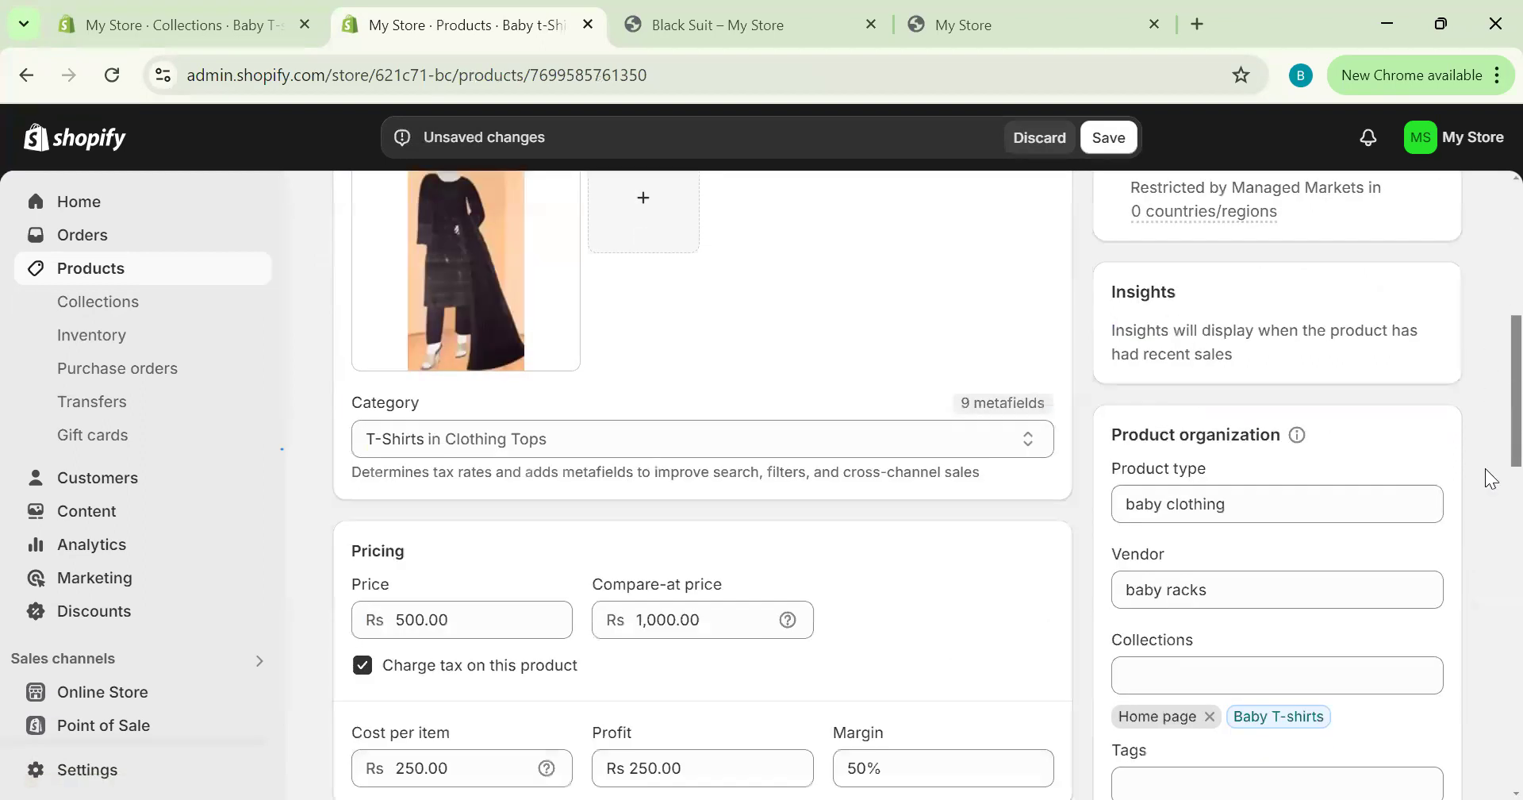
scroll(1486, 492, down, 2)
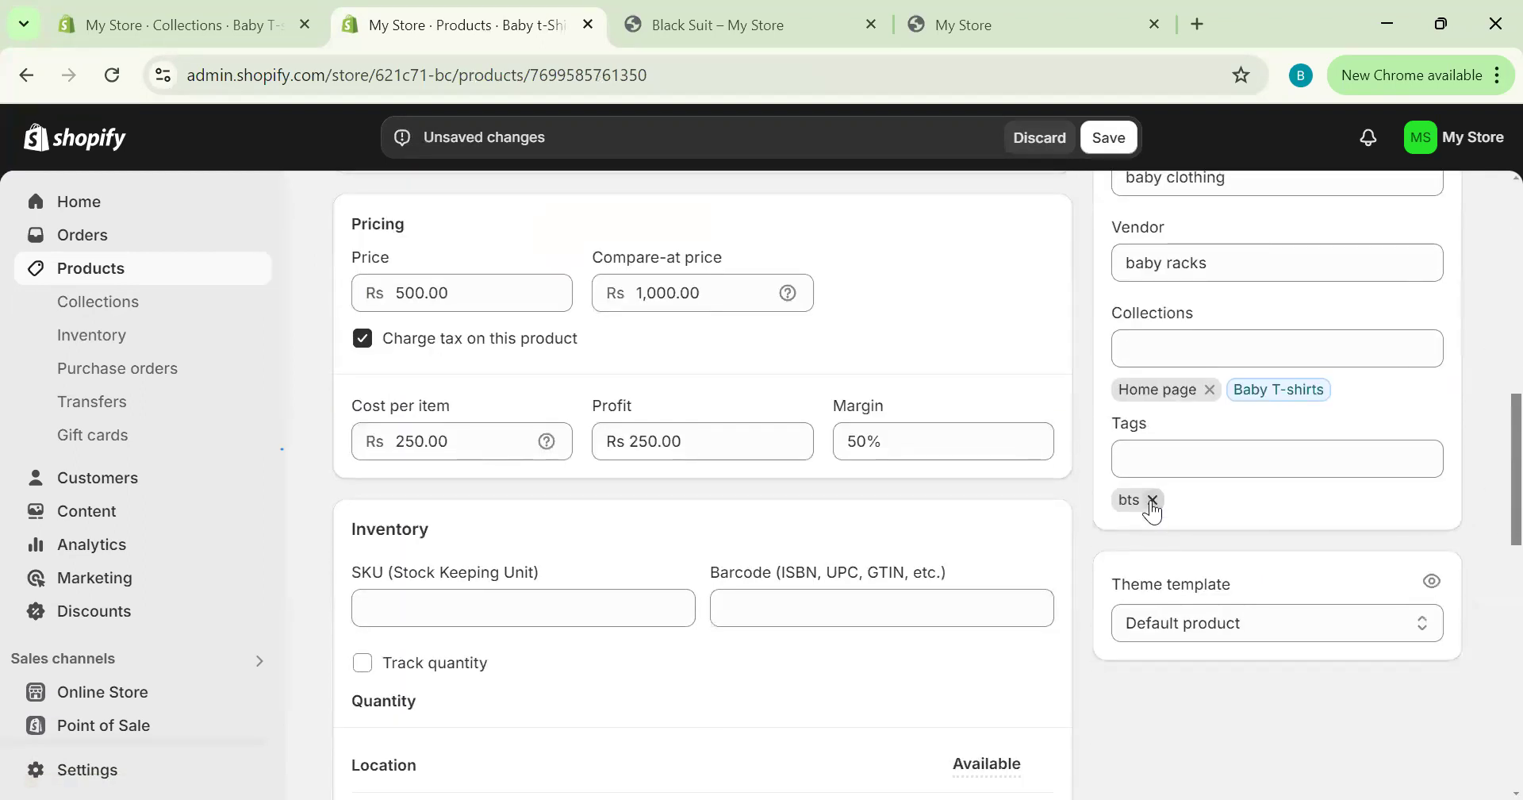
click(1151, 499)
click(1152, 453)
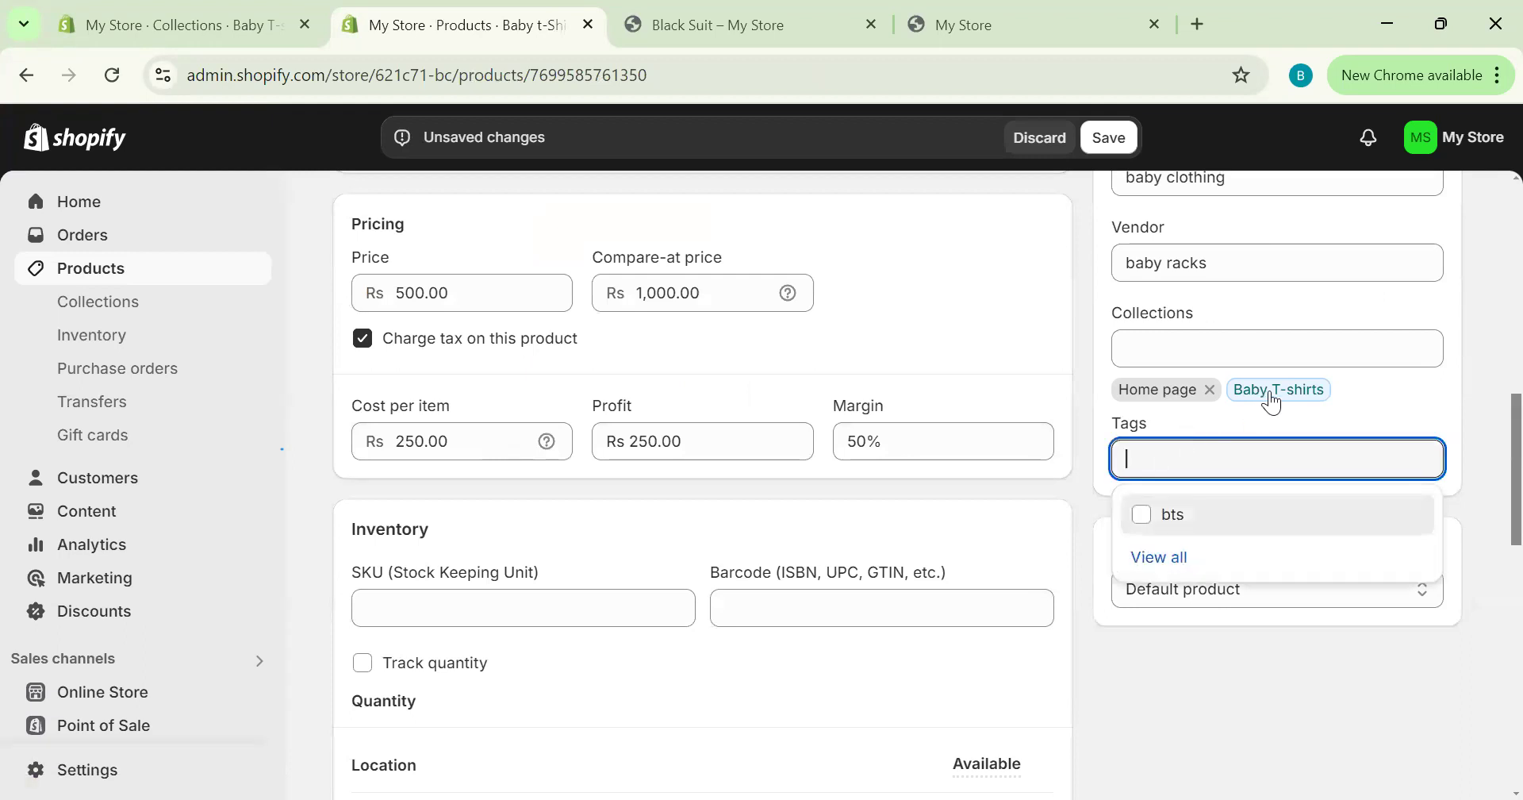
- Try to detach the product from the Home page and Baby T-shirts collections, and discard all its unsaved changes
click(1209, 389)
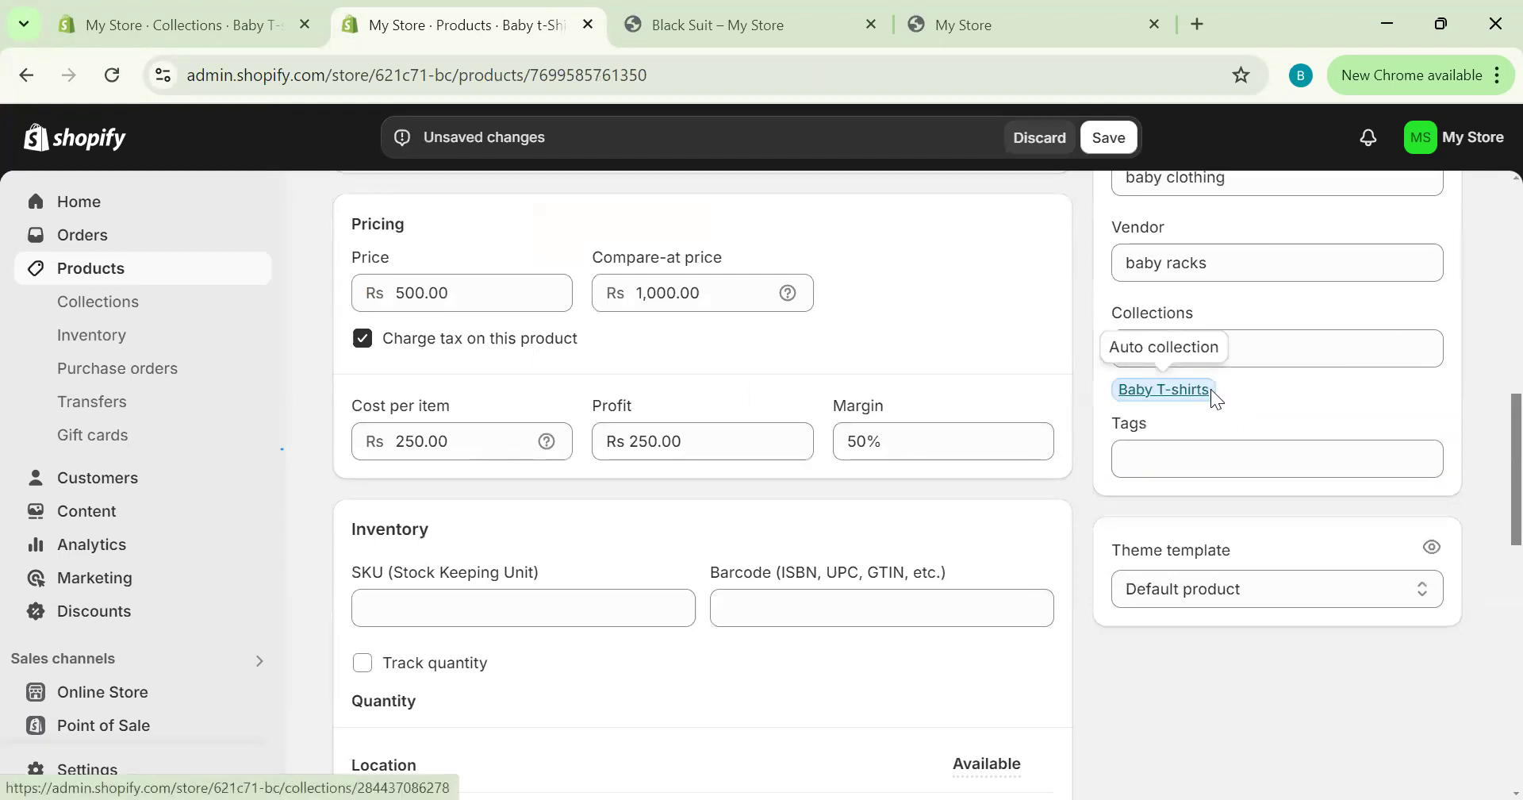
click(1211, 389)
click(968, 229)
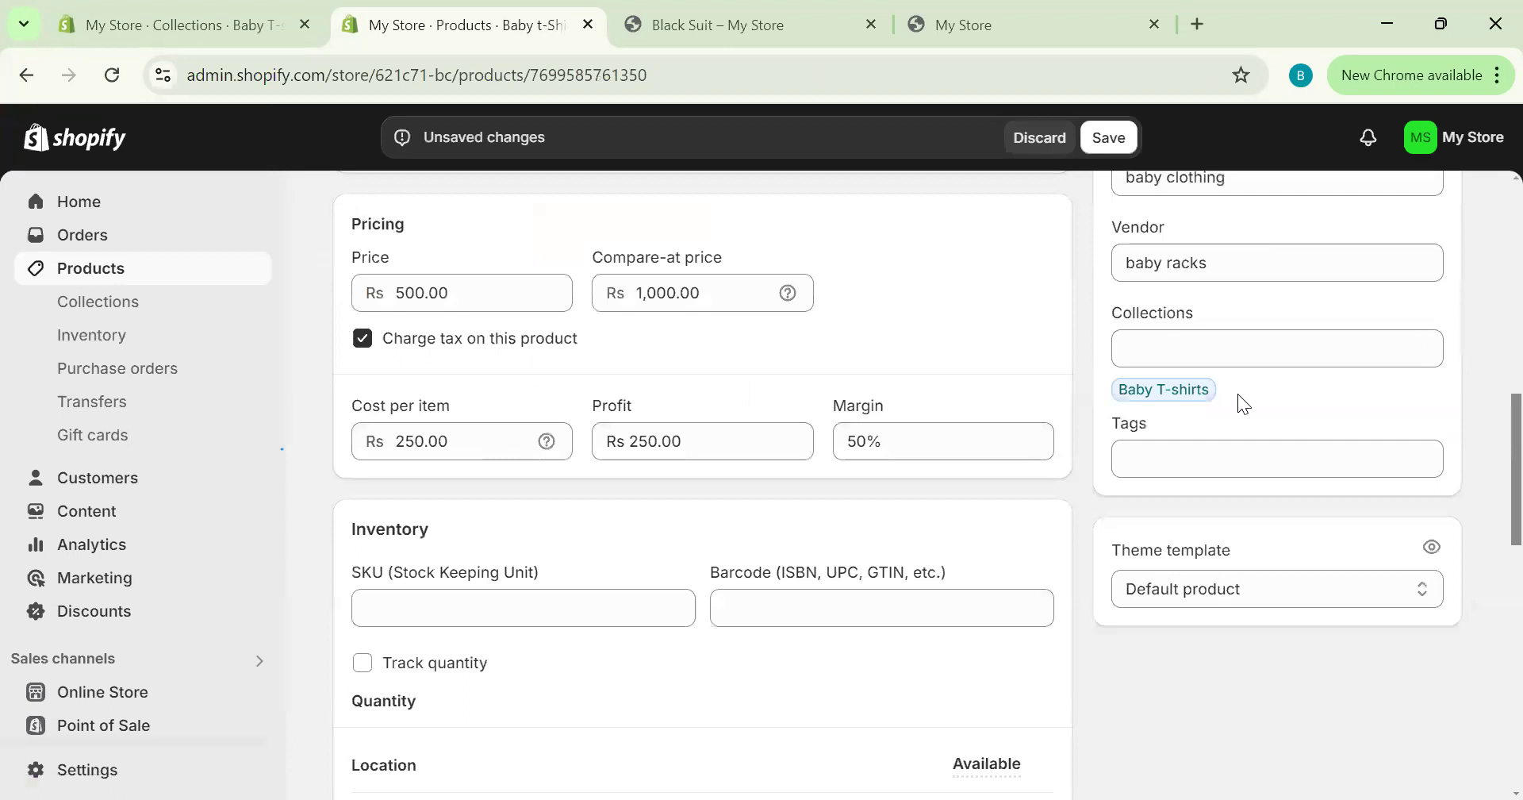
click(1193, 385)
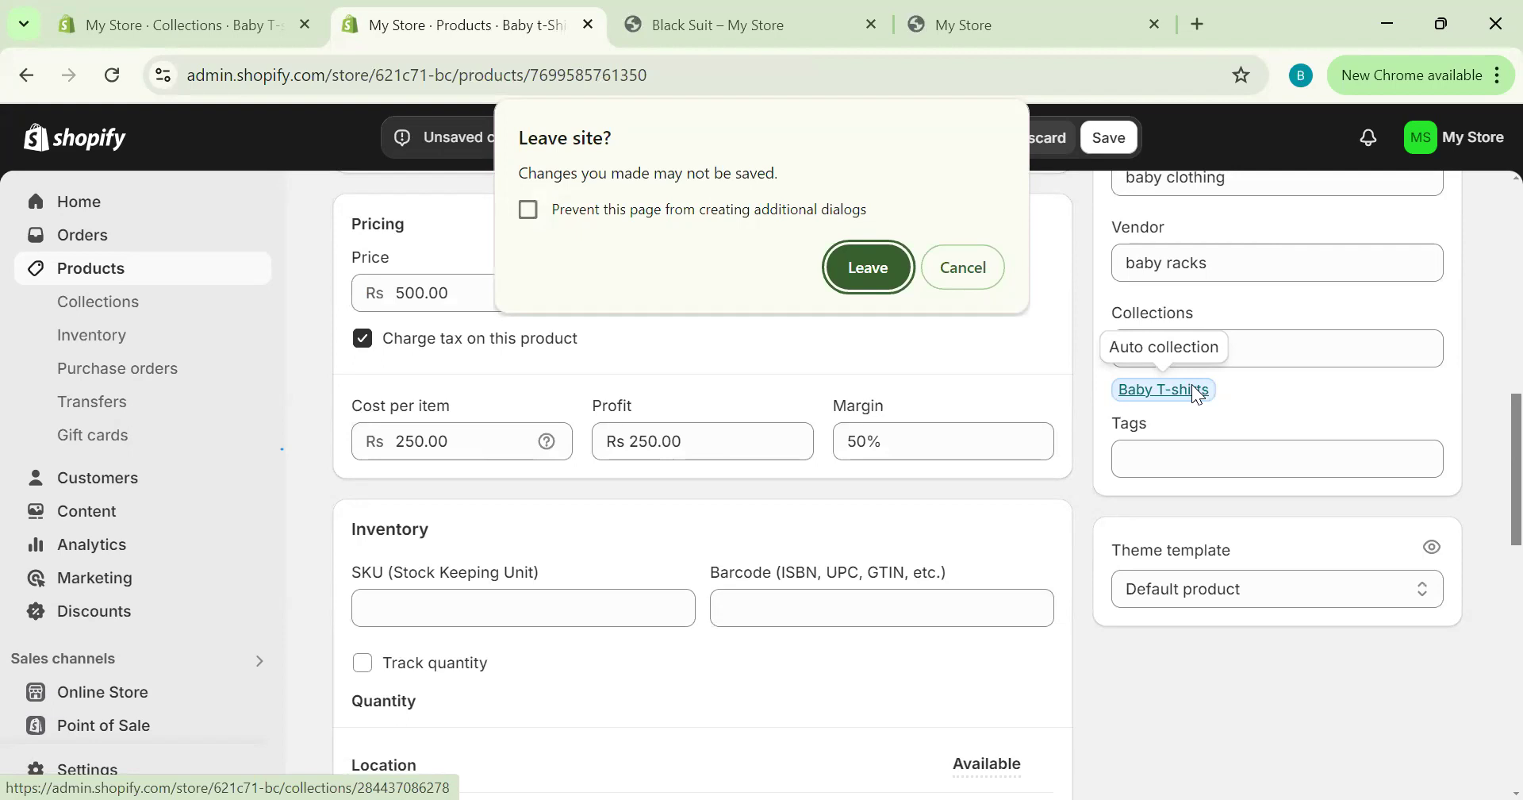
click(964, 270)
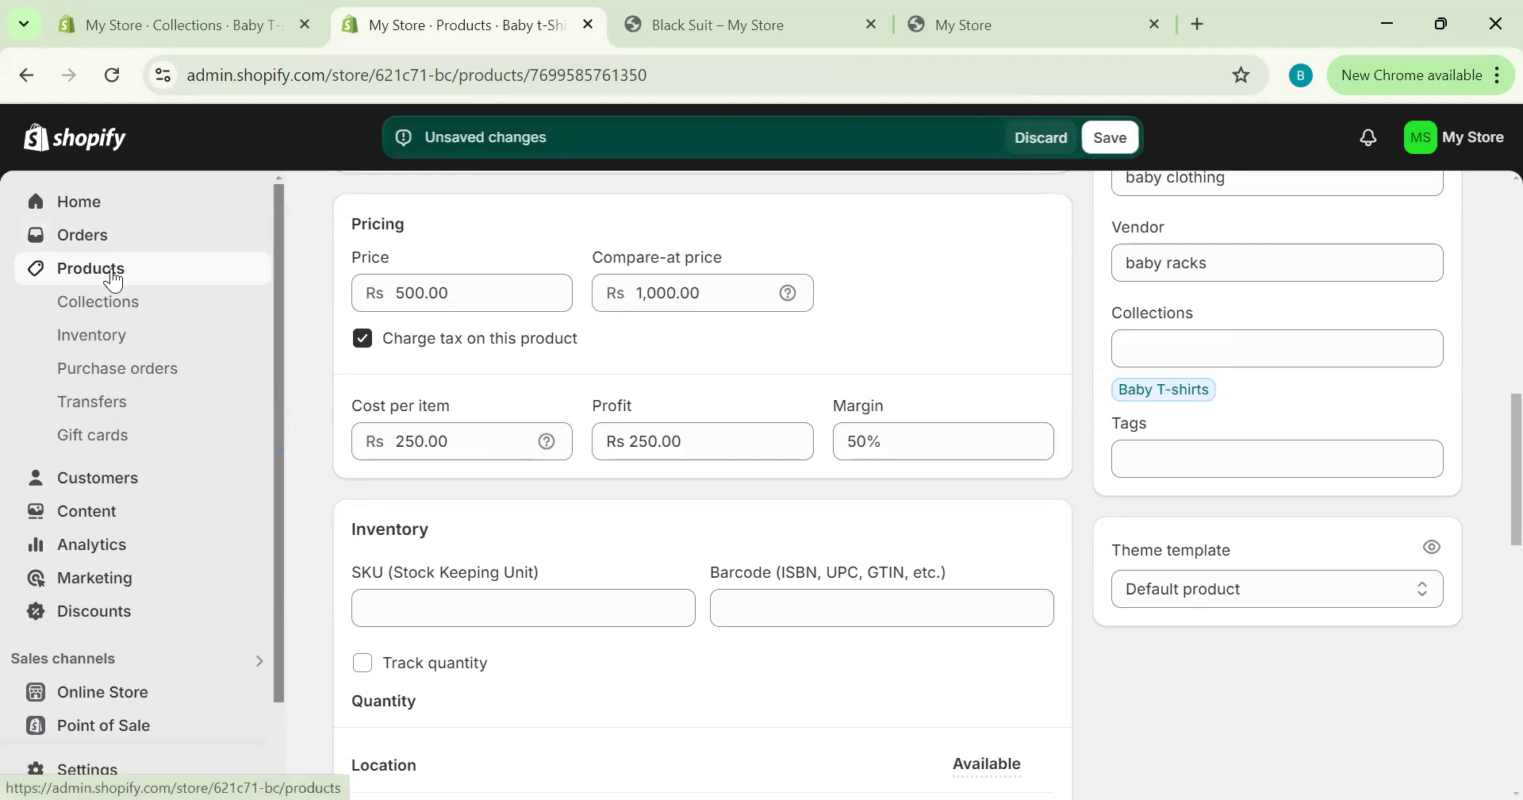
click(1040, 138)
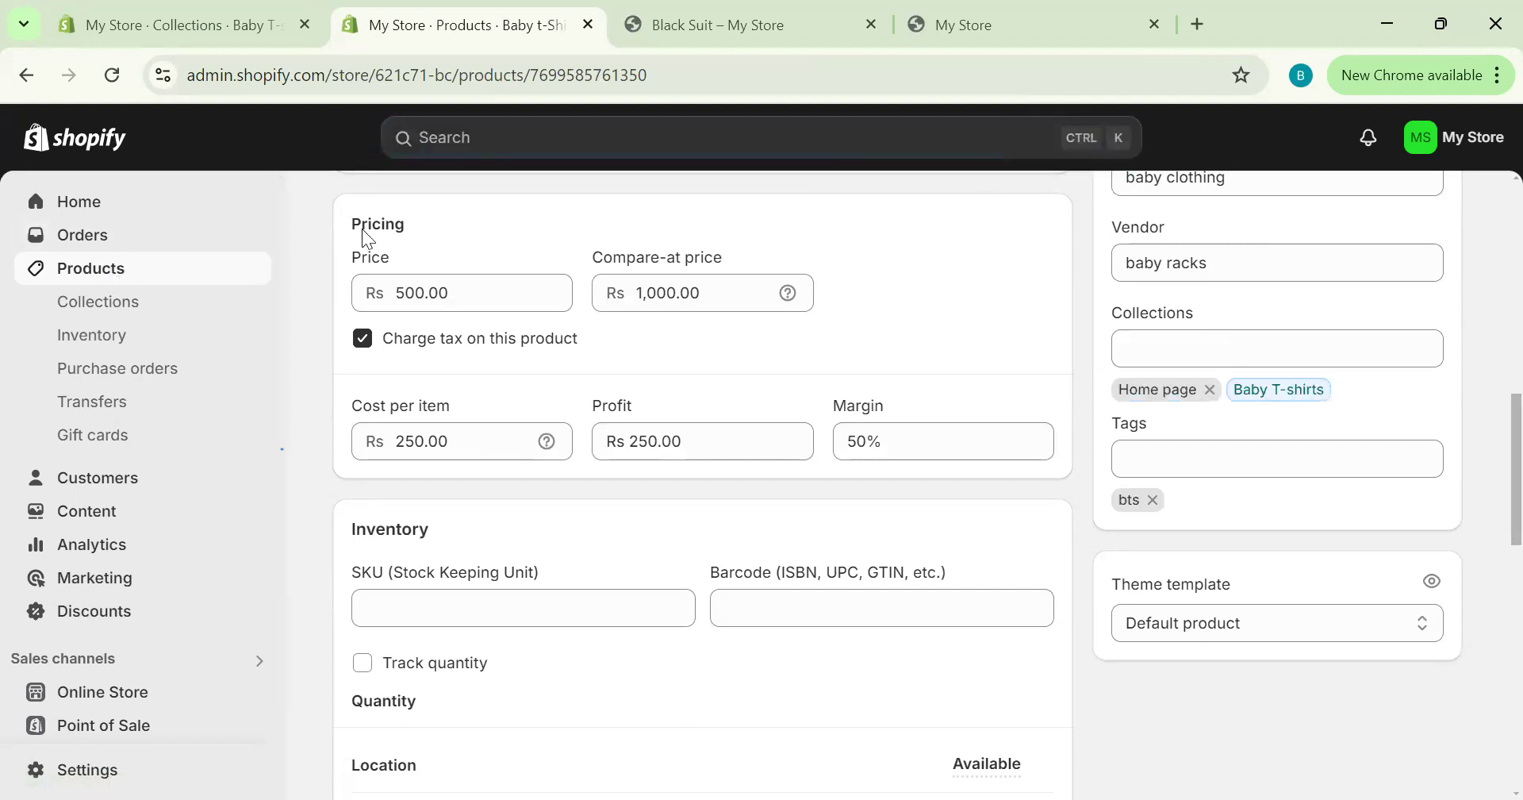
- Start a new product from the product list and title it Shalwar Kameez
click(155, 270)
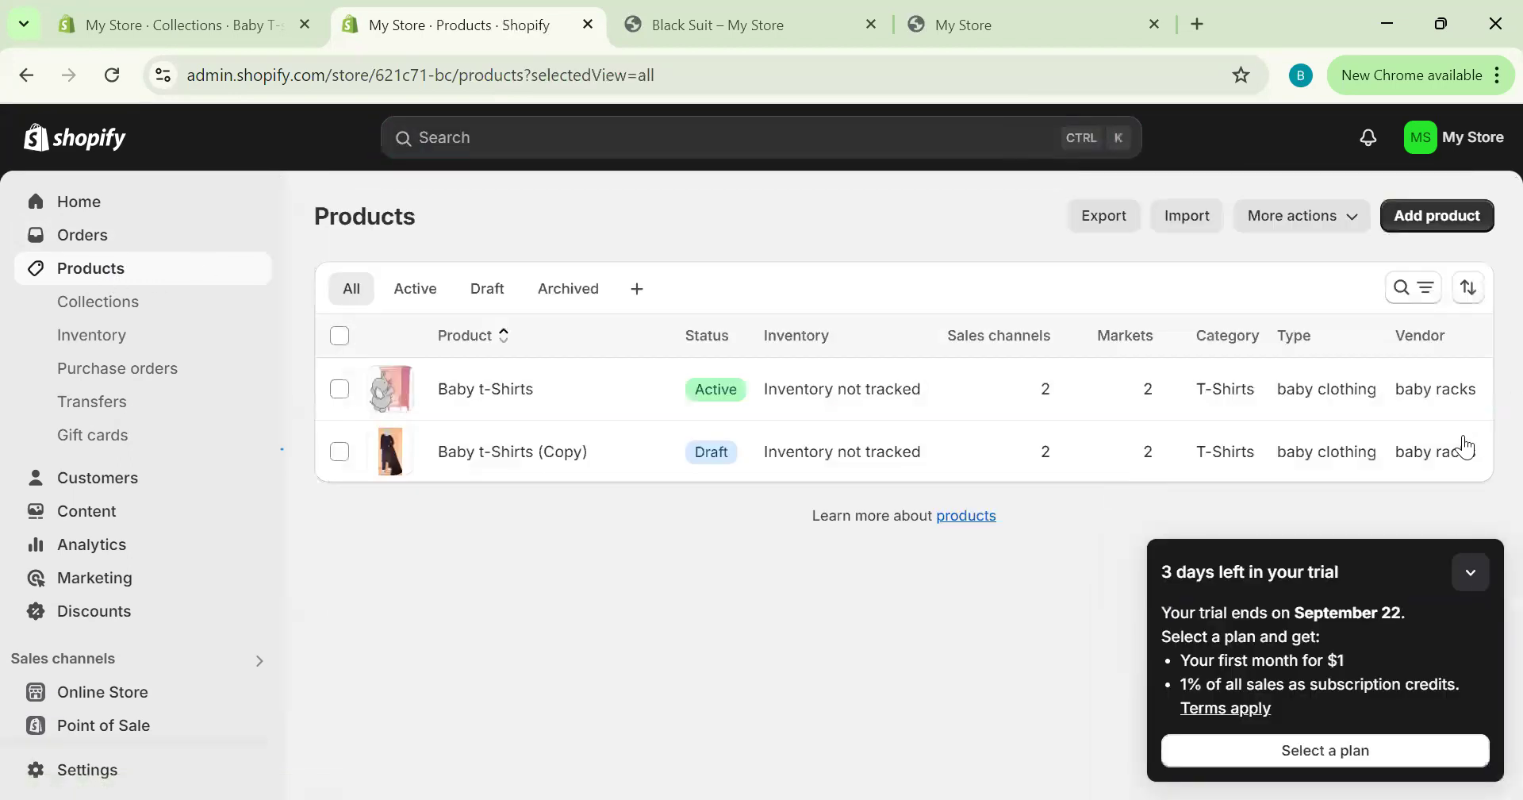
click(1446, 214)
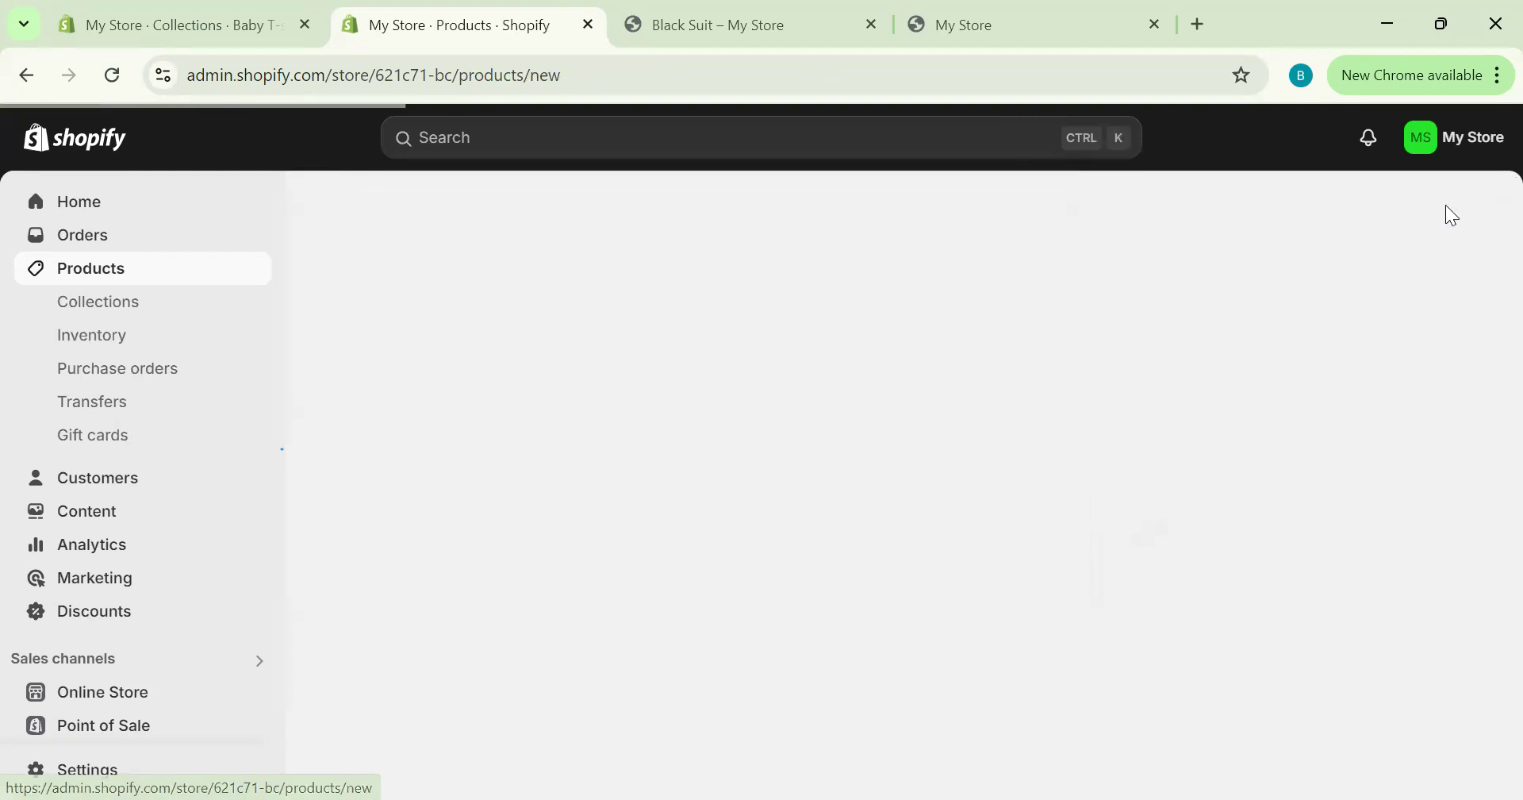
click(748, 322)
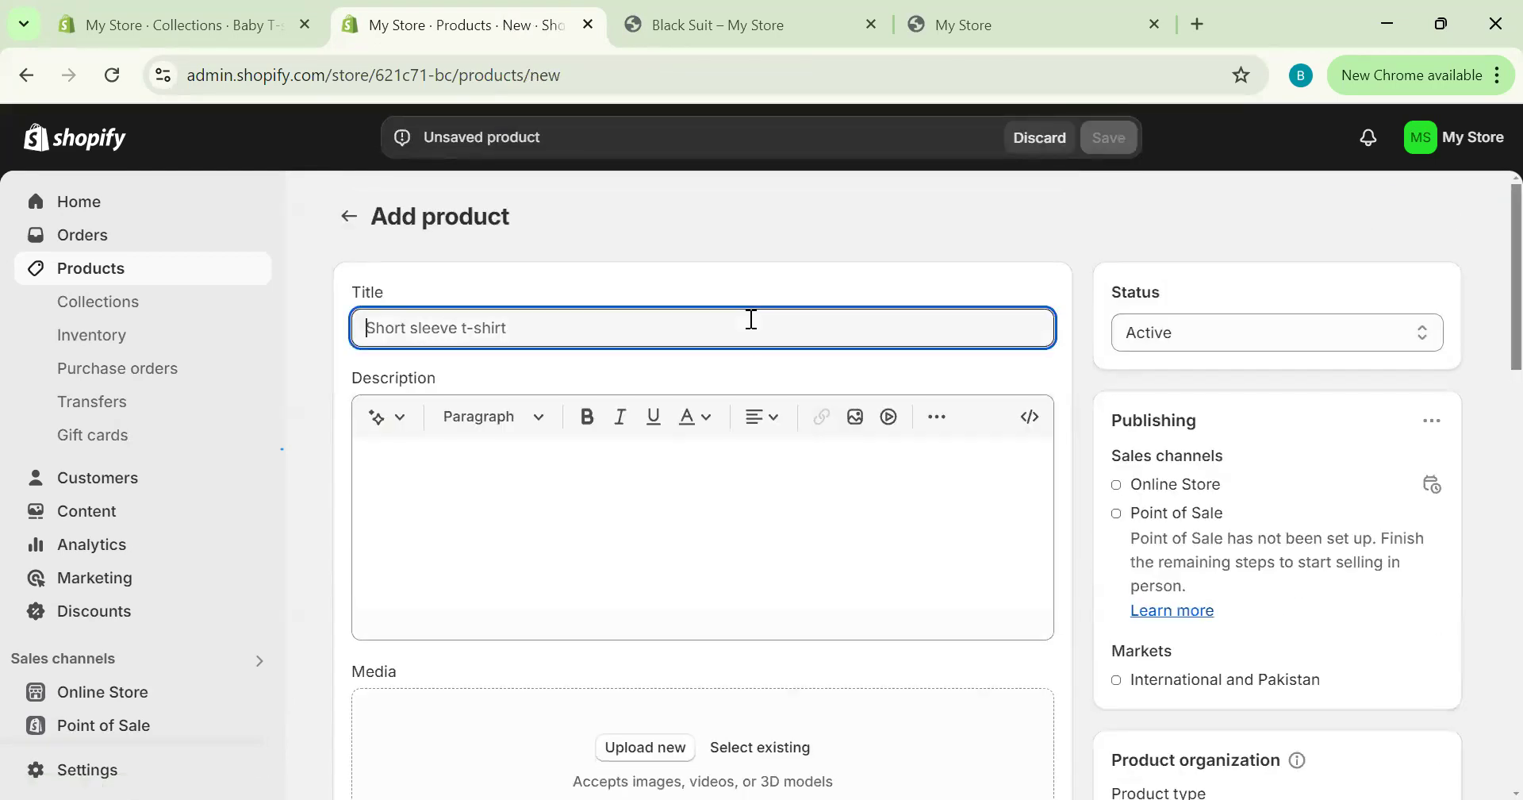
text(Shalwa)
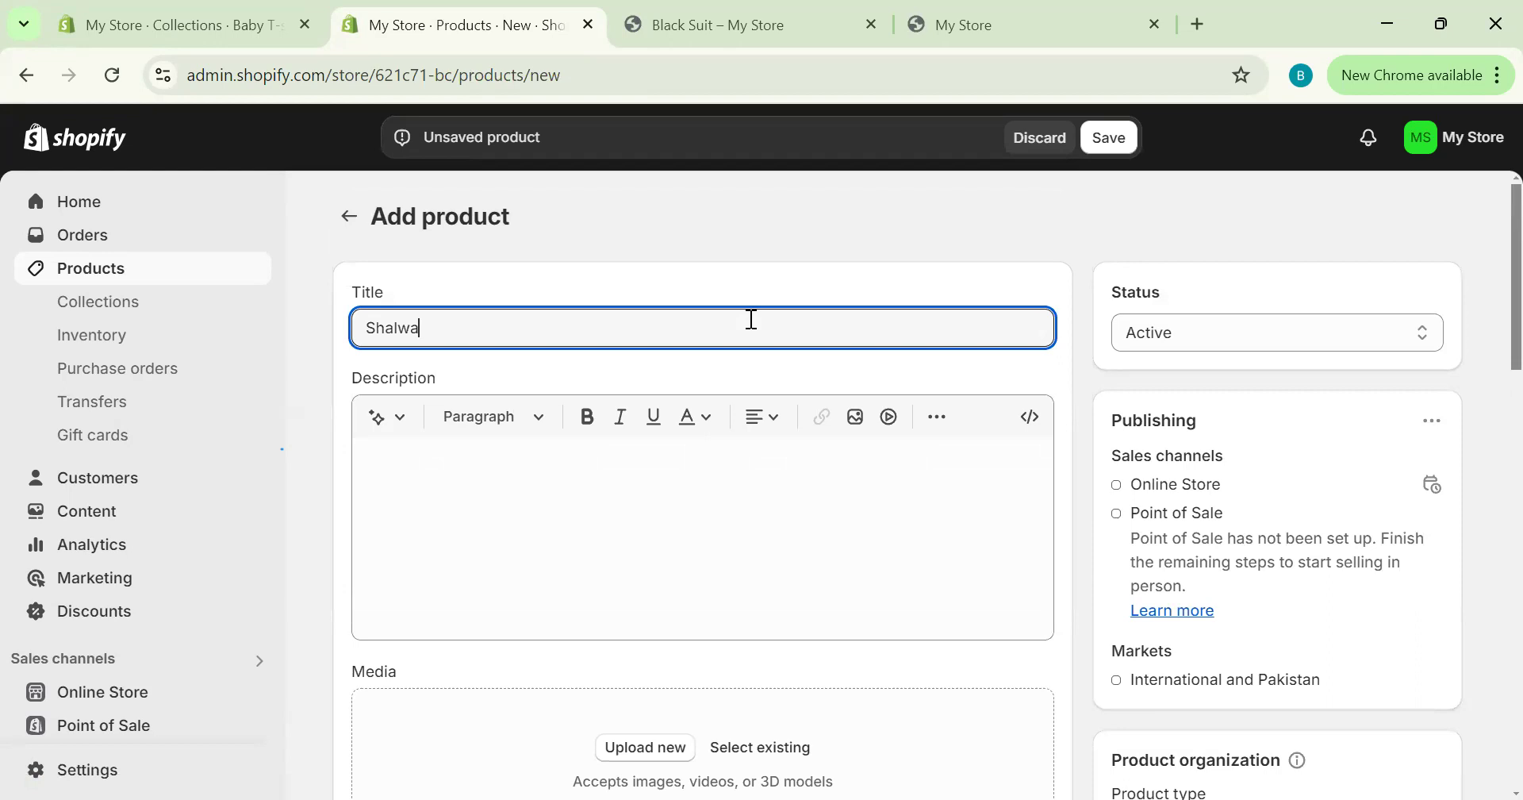
text(r Kame)
- Upload the orange-background photo WhatsApp Image 2024-09-12 at 17.17.26 from Downloads as the new product's media
scroll(1486, 262, down, 5)
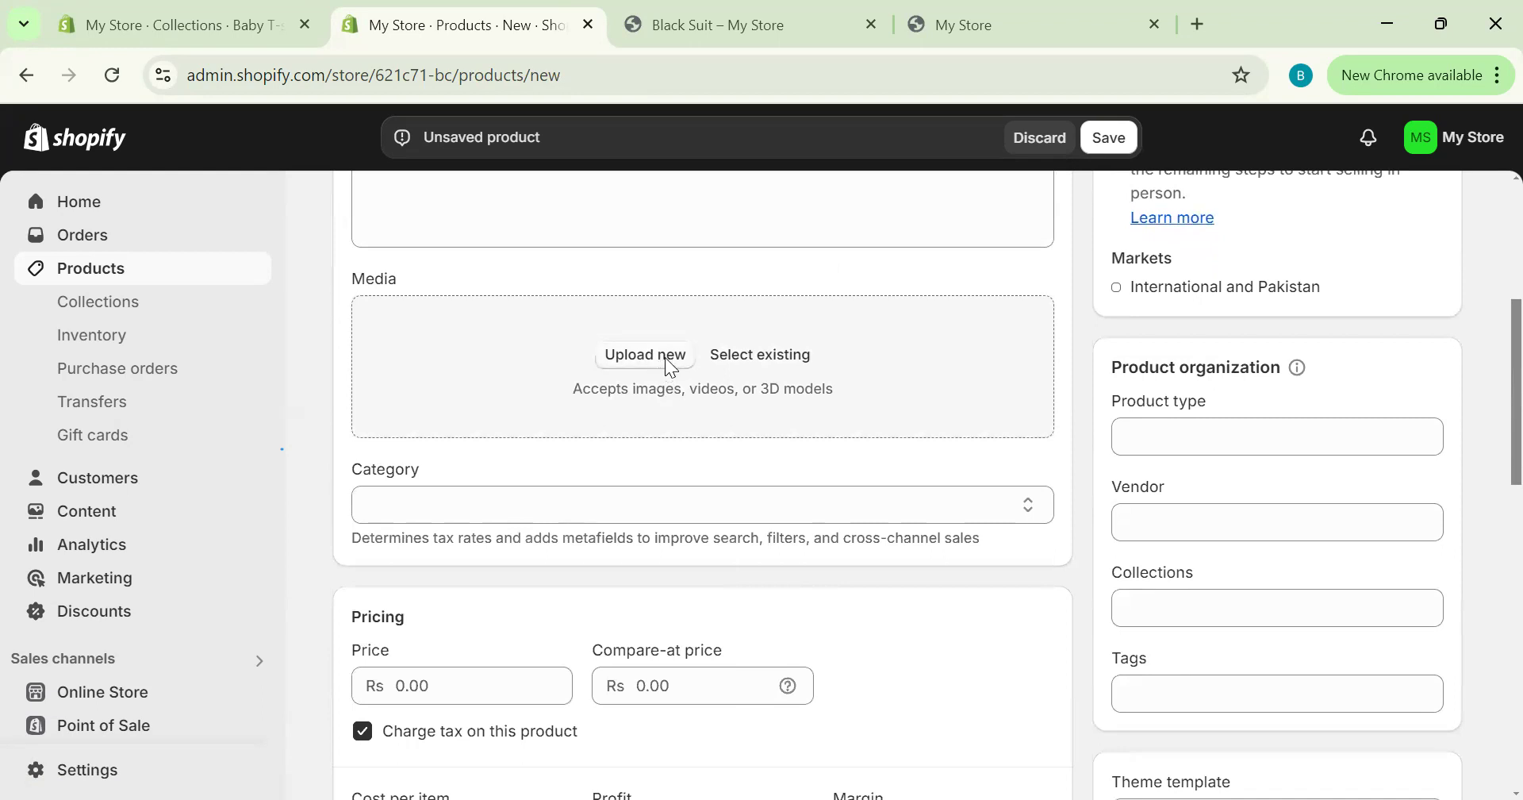
click(669, 366)
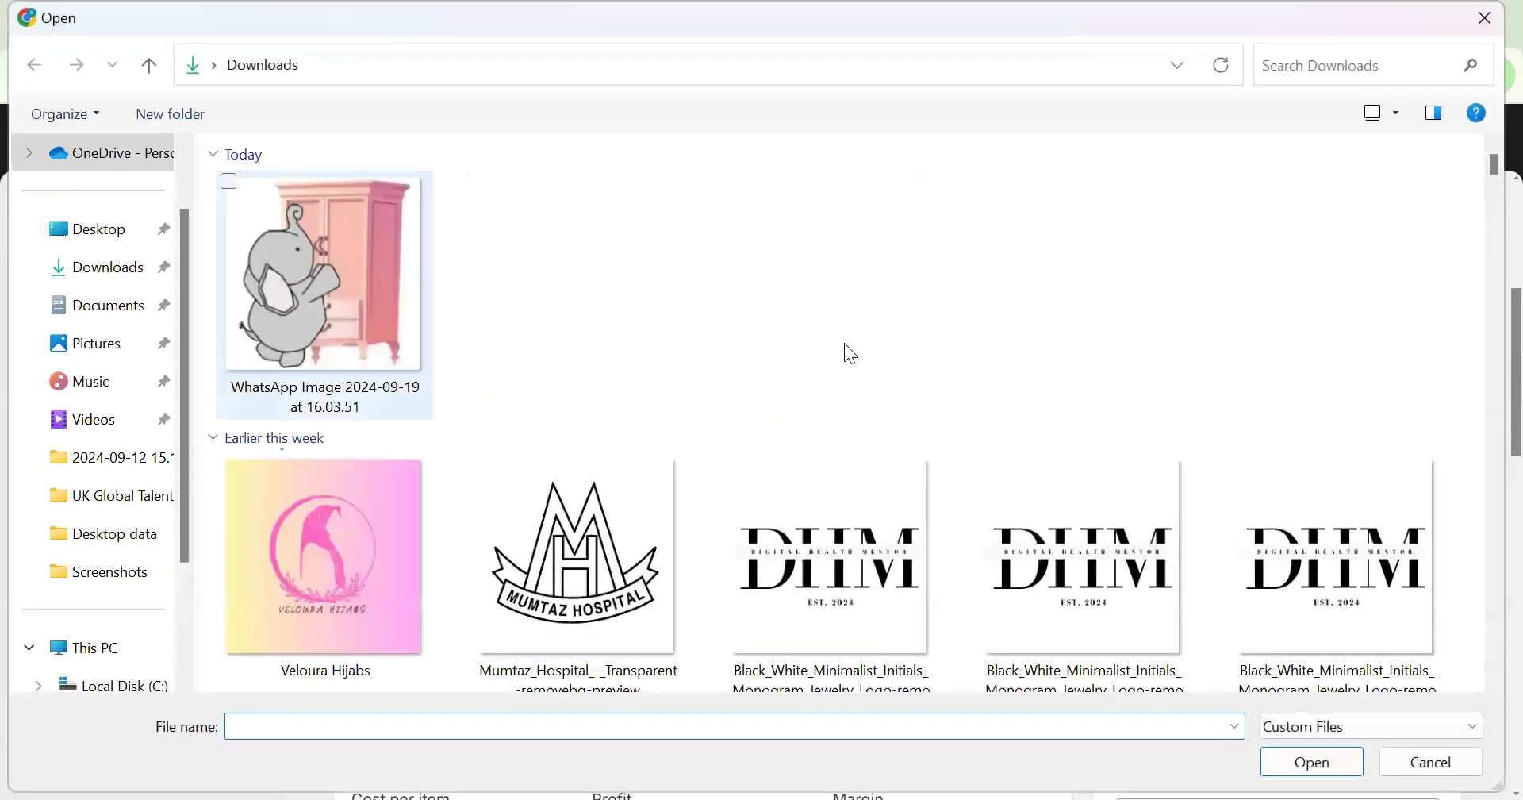
mouse_move(1493, 163)
mouse_down()
mouse_move(1492, 193)
mouse_move(1492, 180)
mouse_up()
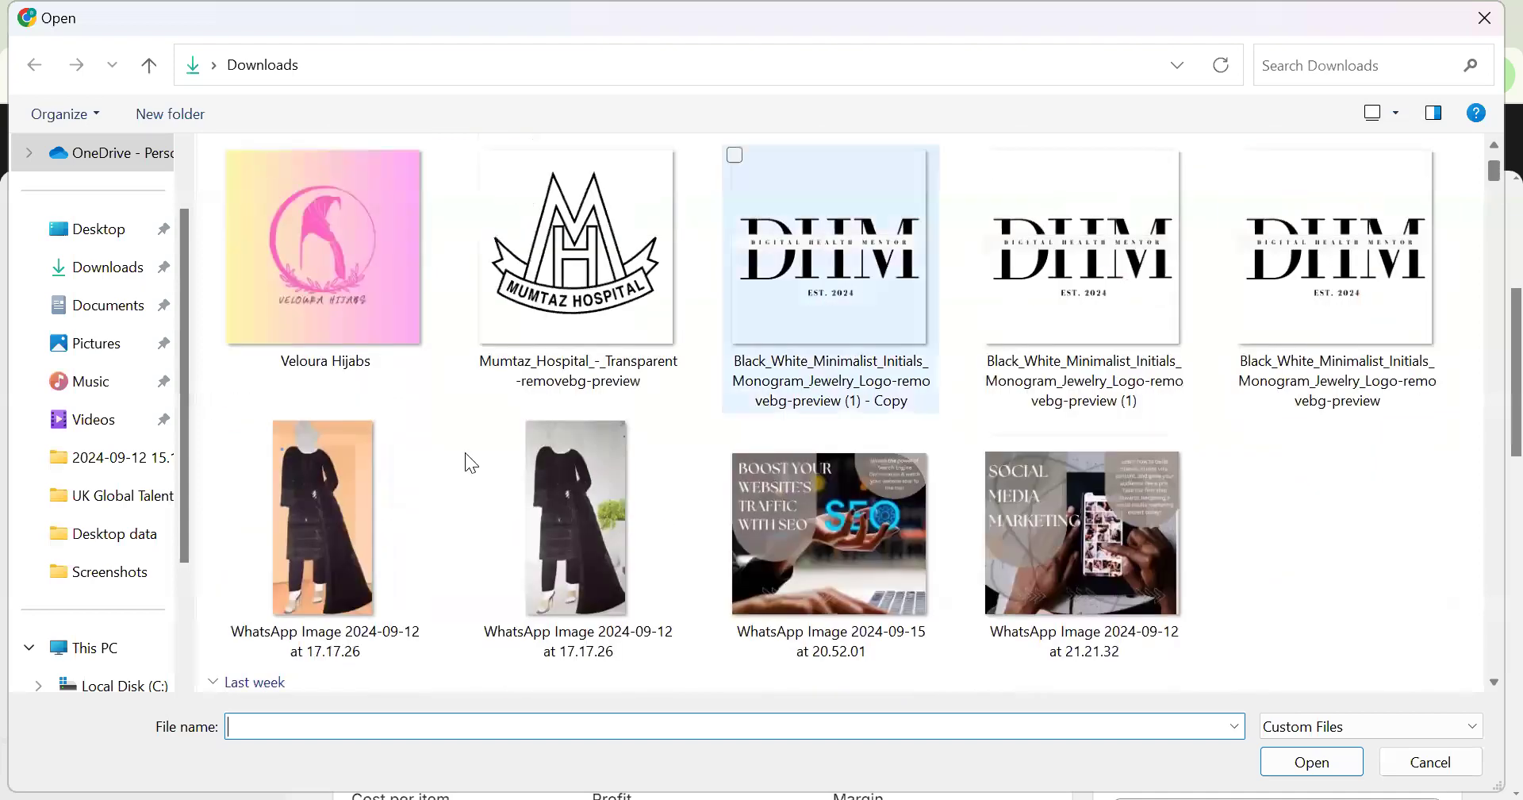
double_click(236, 487)
- Set the product type to clothing and enter the vendor's name
click(1174, 428)
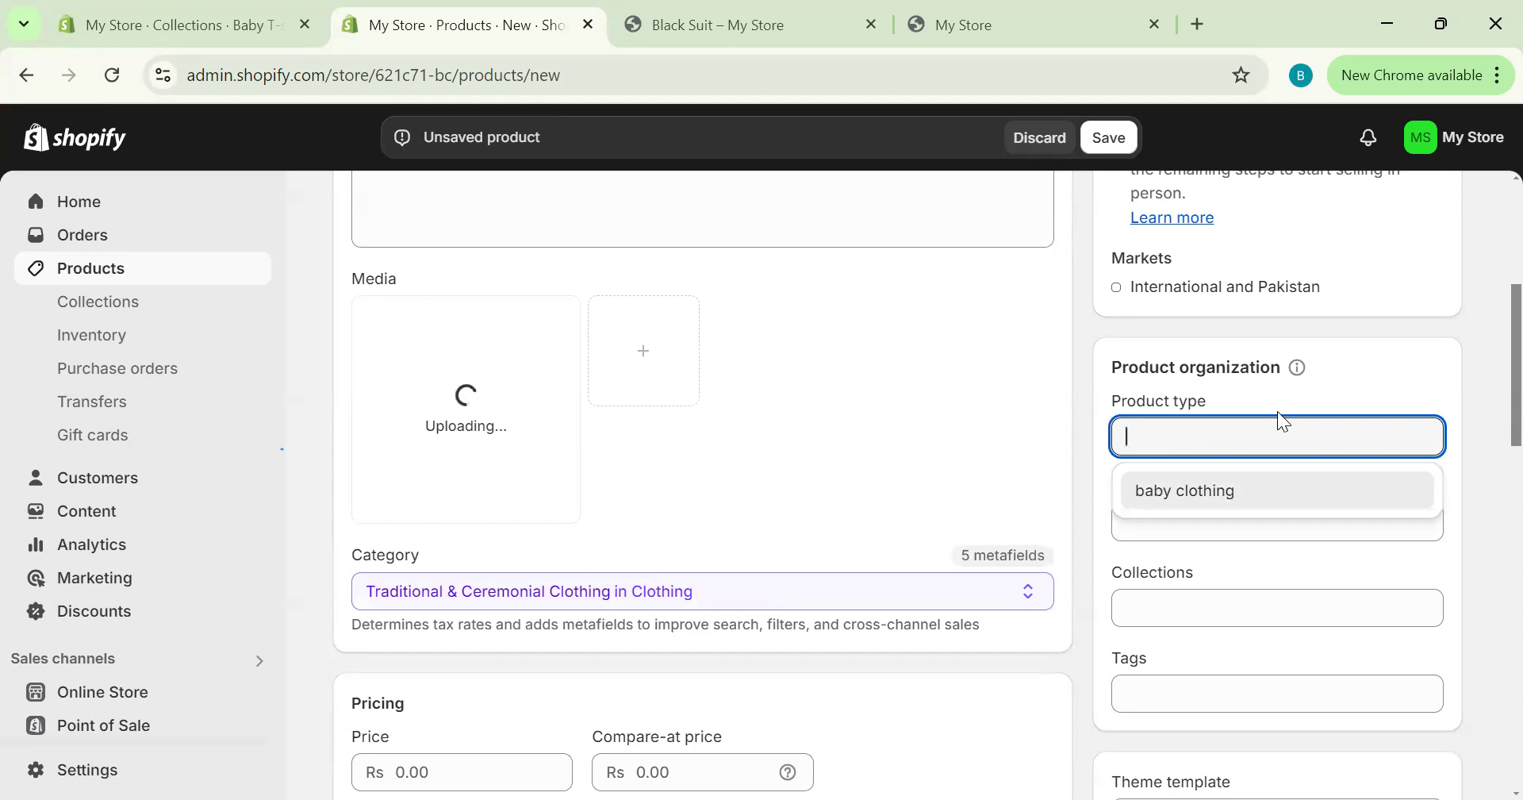
text(clothing)
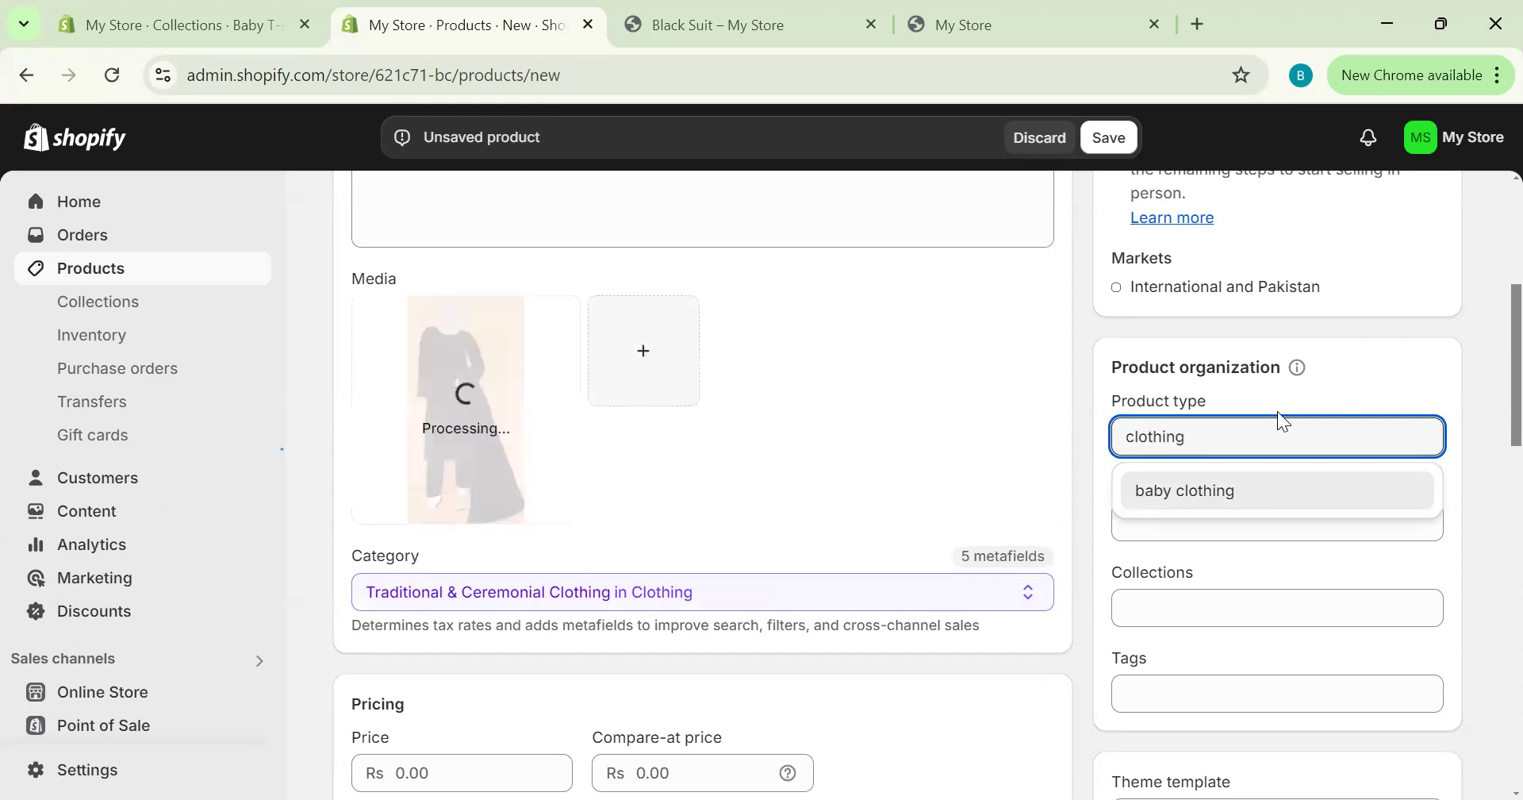
click(1278, 411)
click(1219, 524)
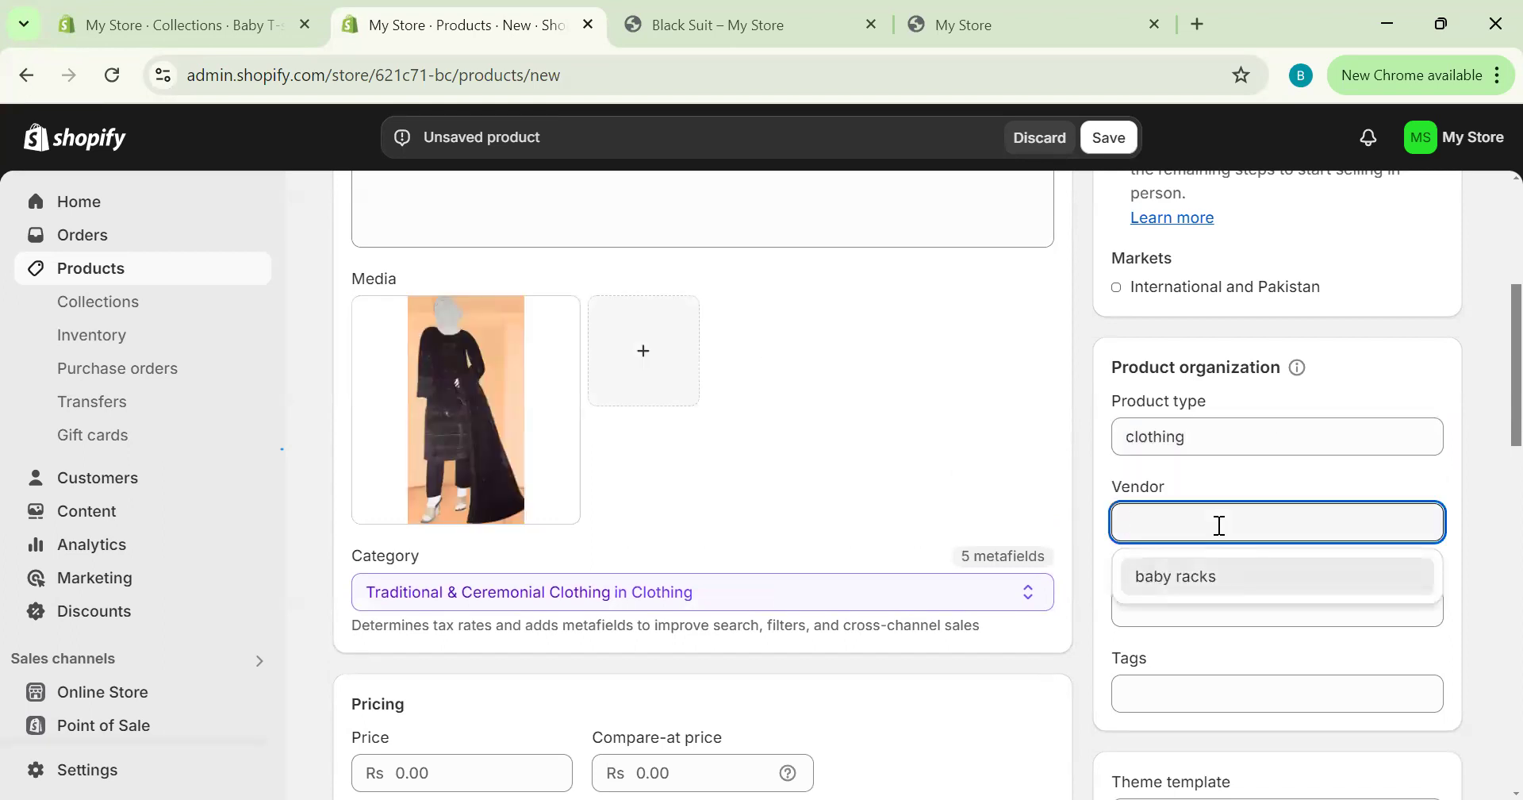
text(Uzma)
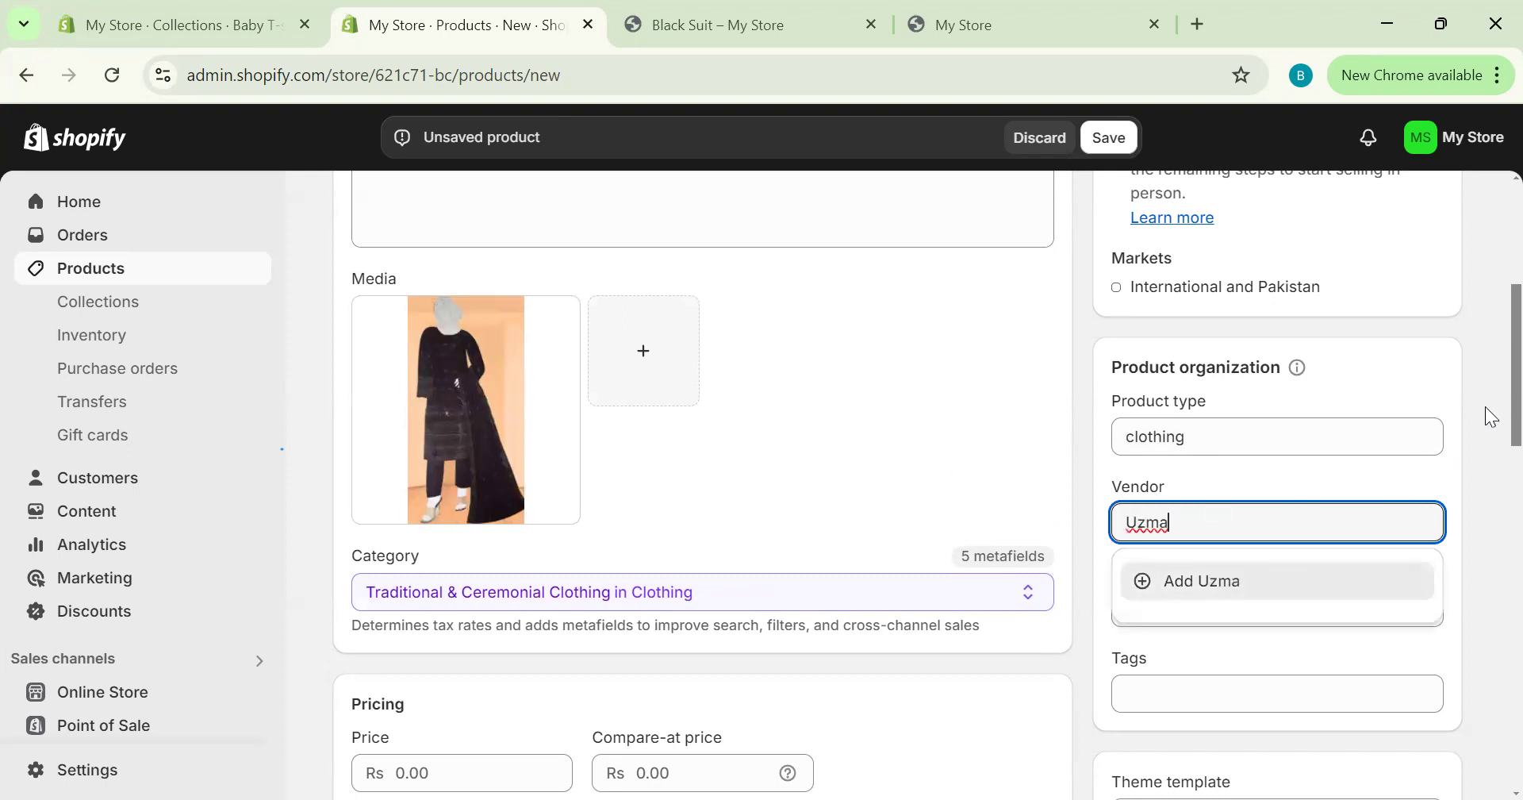
- Try to assign the product to a collection by searching for eas, and clear the search text
scroll(1485, 456, down, 3)
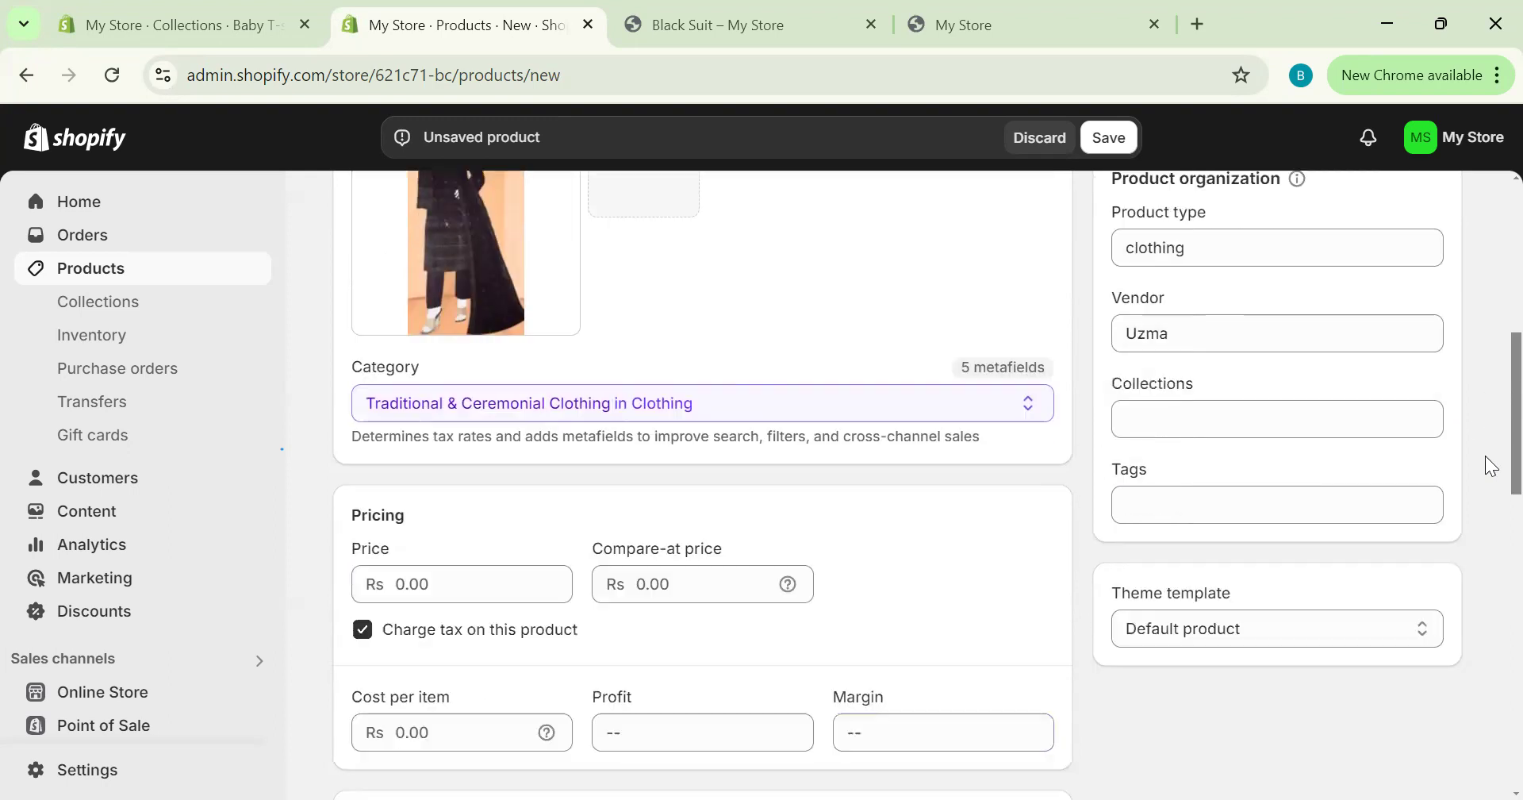
click(1345, 408)
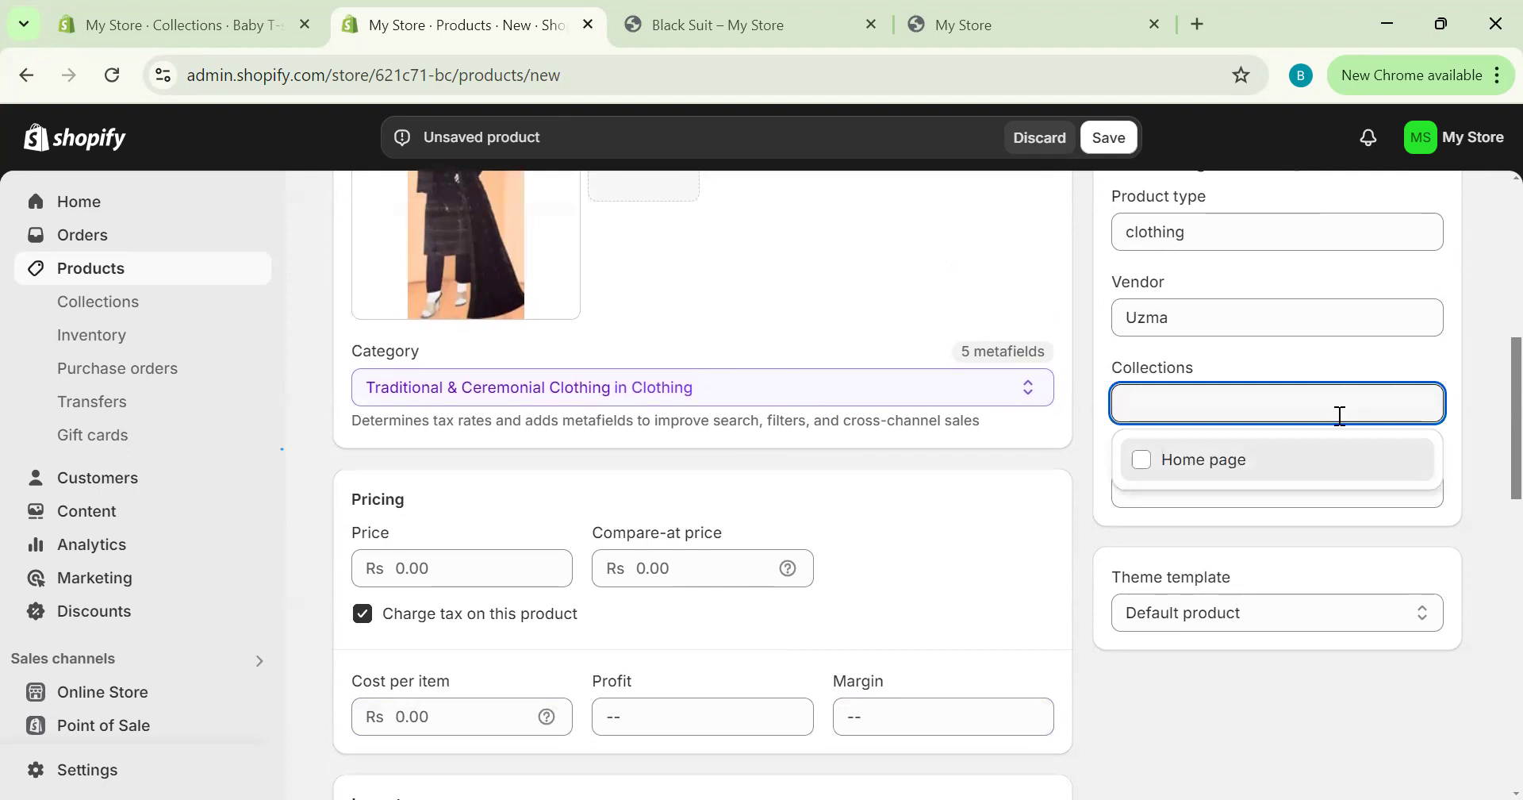
click(1485, 430)
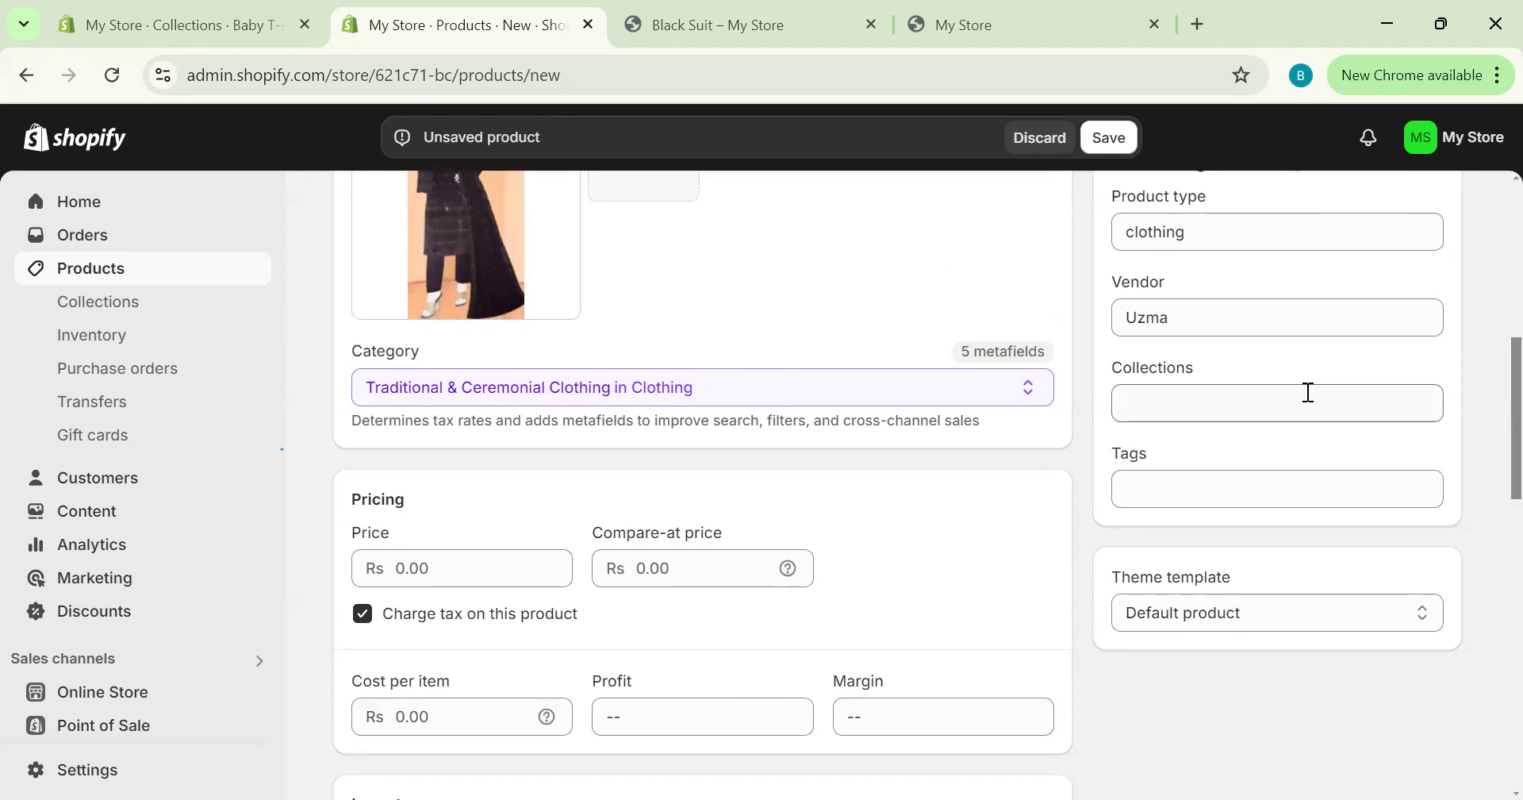
click(1308, 392)
text(eas)
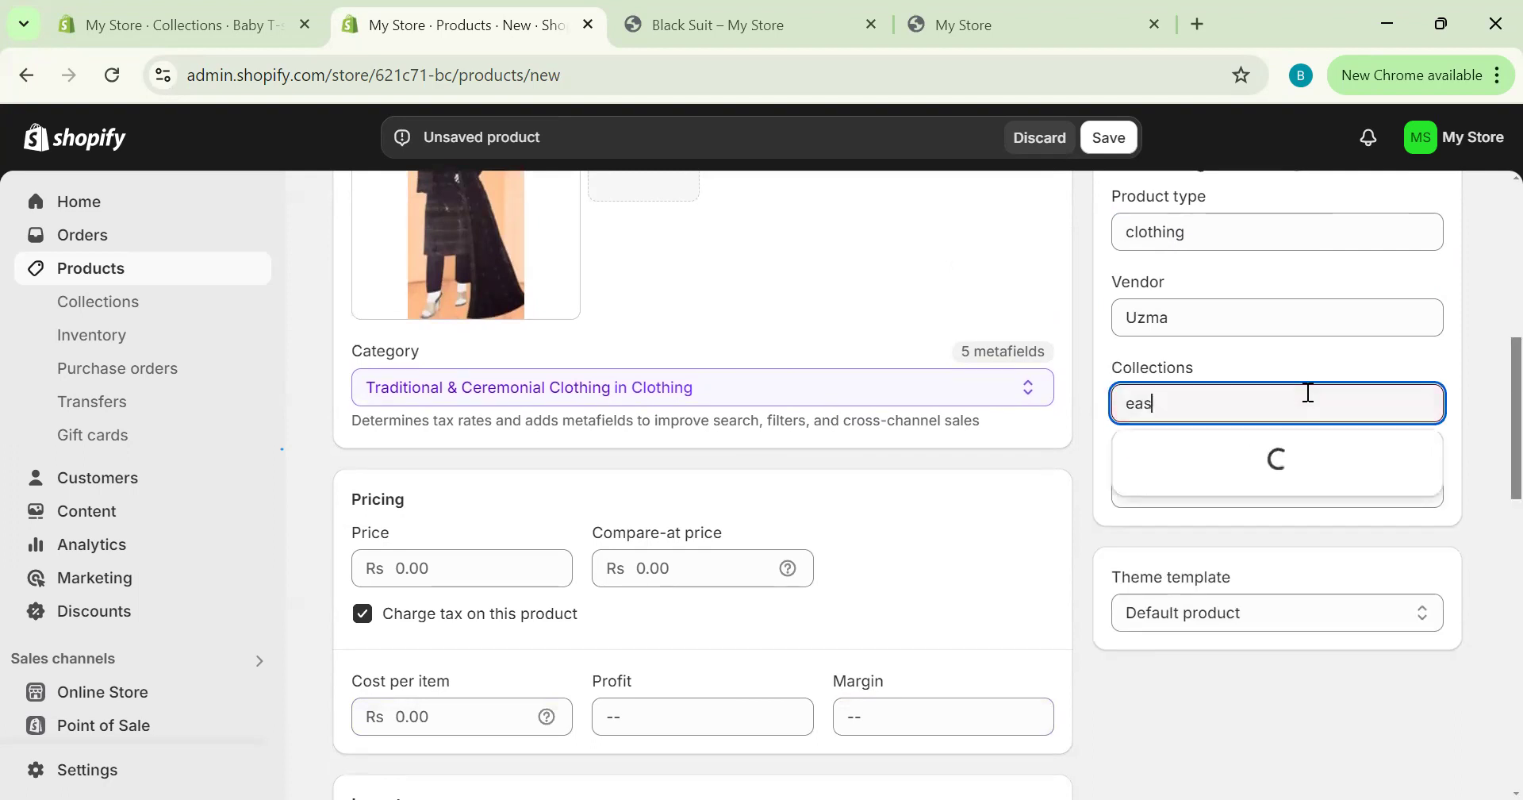
key(BackSpace)
key(BackSpace)
key(BackSpace)
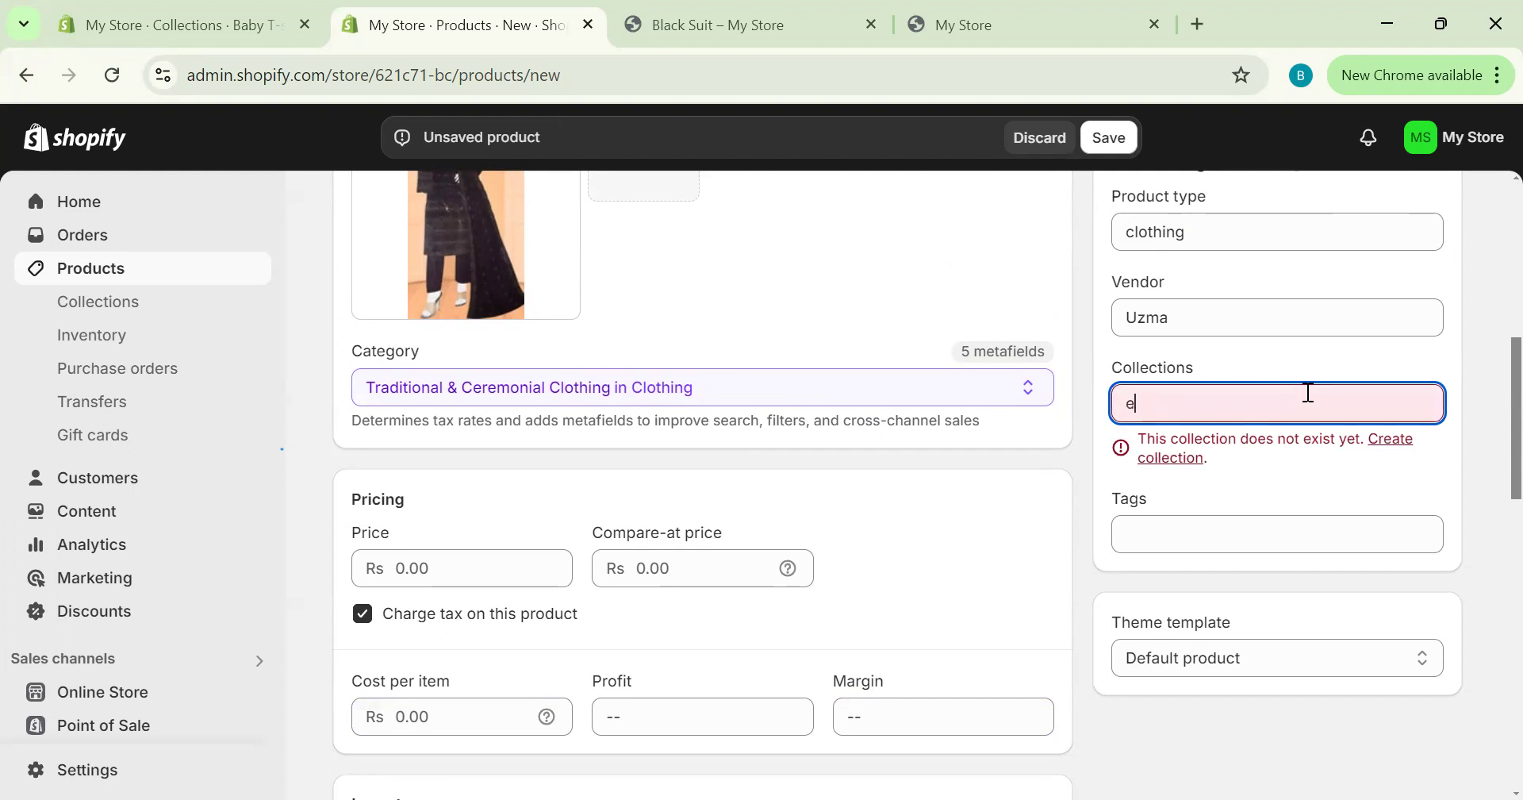
click(1485, 381)
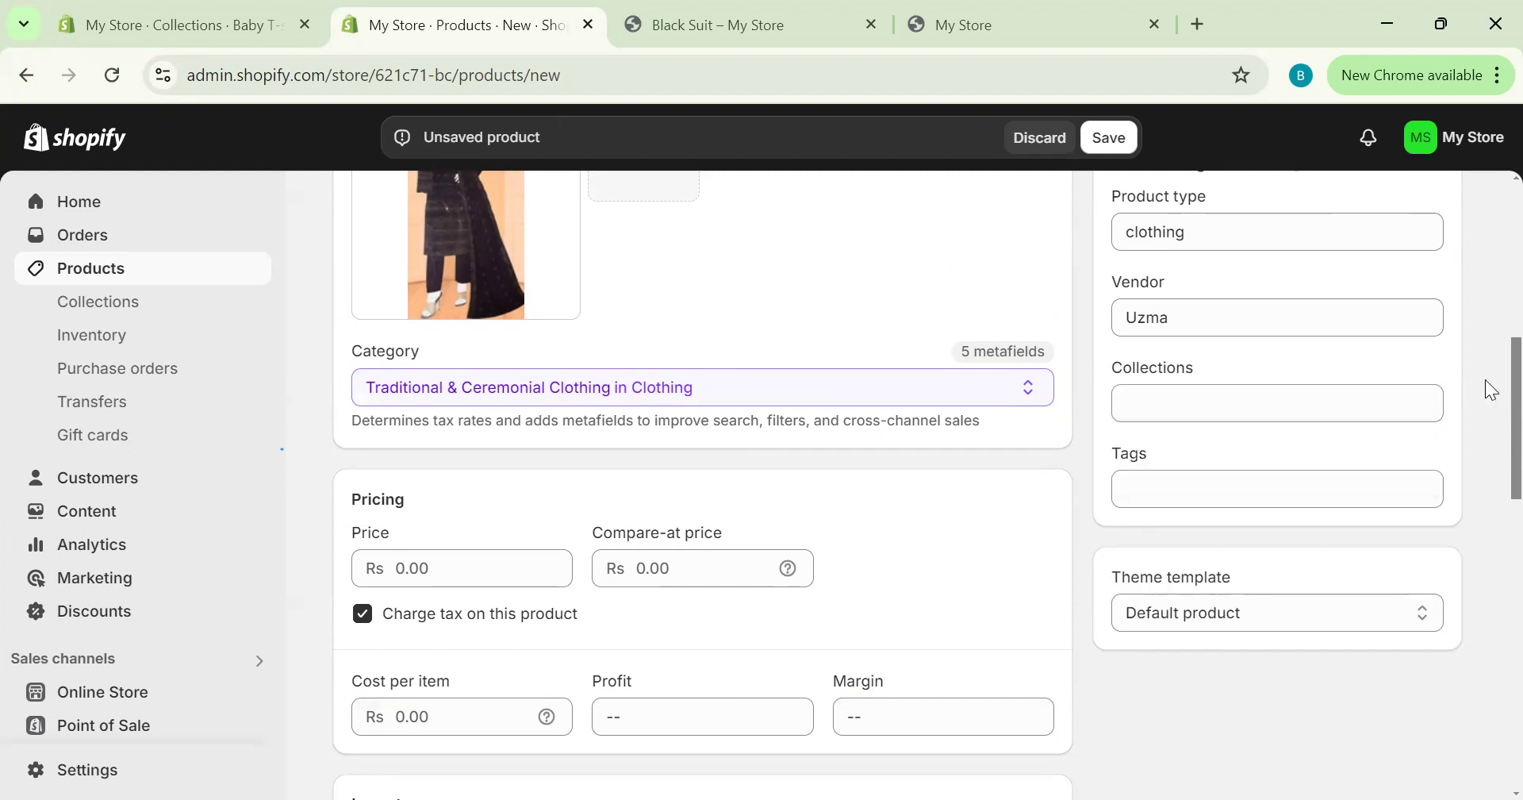
- Enter the tag sk for the product and set its price to Rs 500 with a compare-at price of Rs 1000
click(1208, 492)
text(sk)
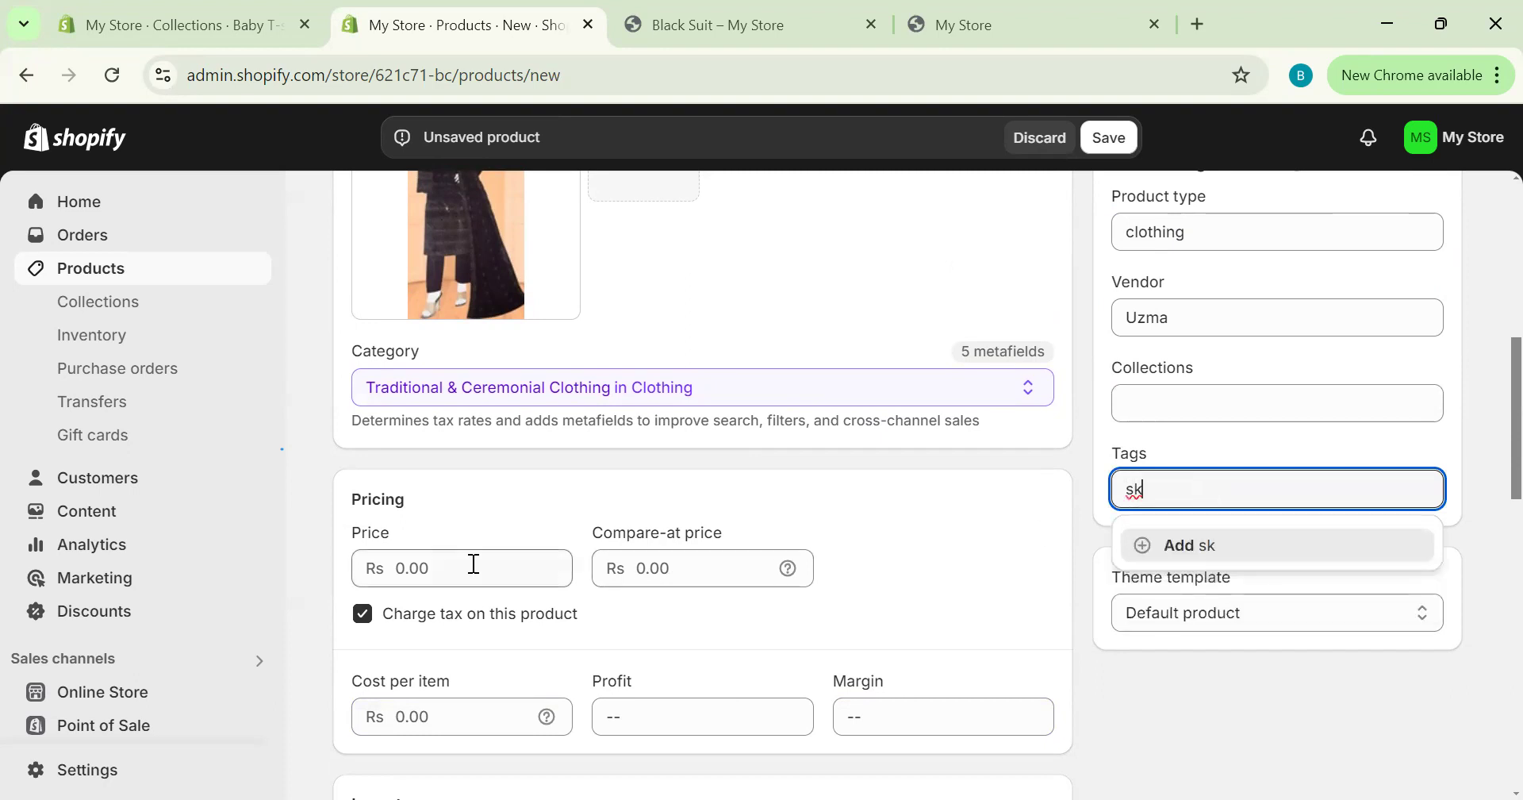
click(455, 568)
text(500)
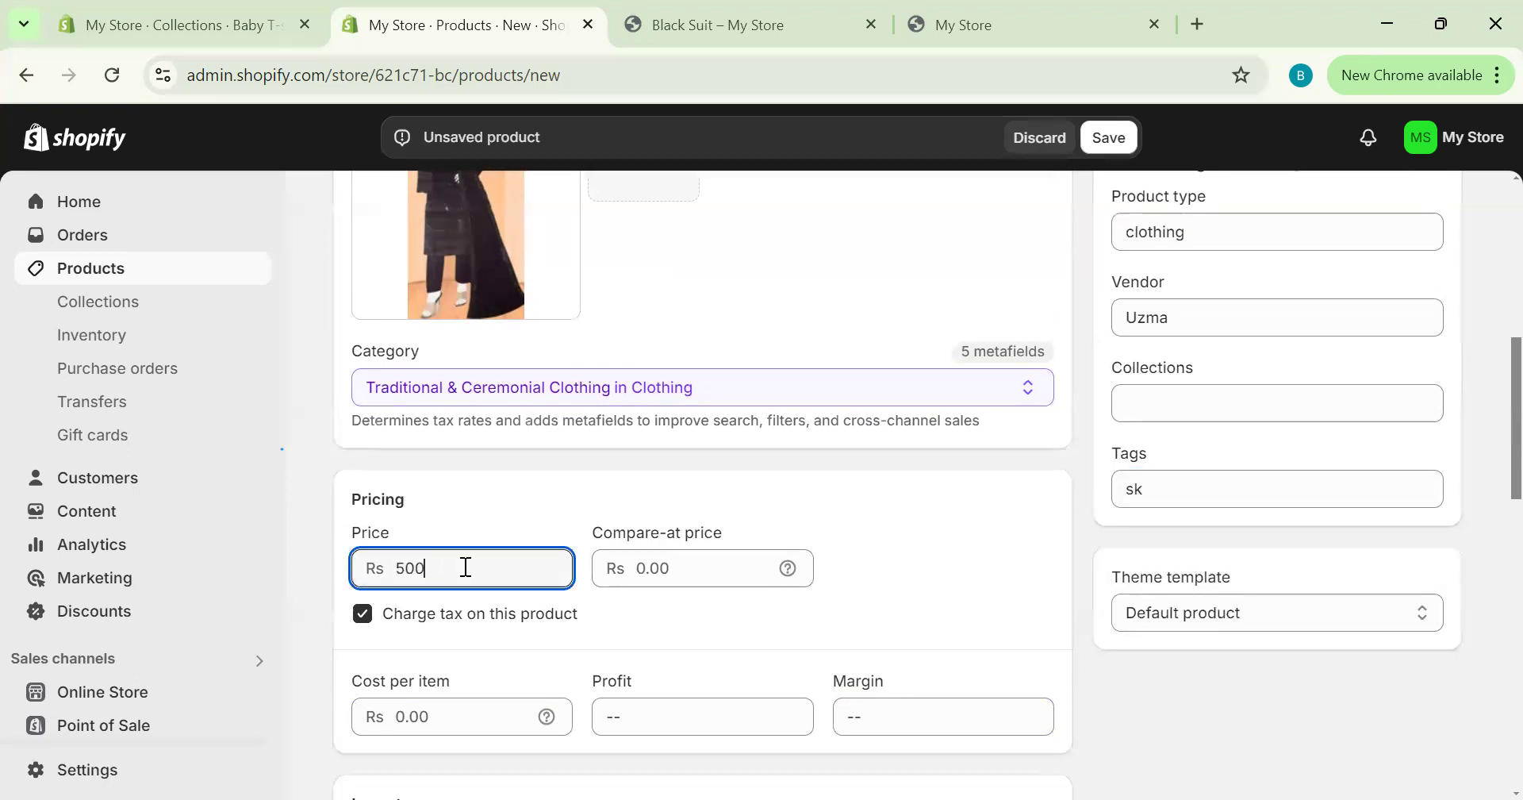
click(710, 560)
text(1,00)
text(000)
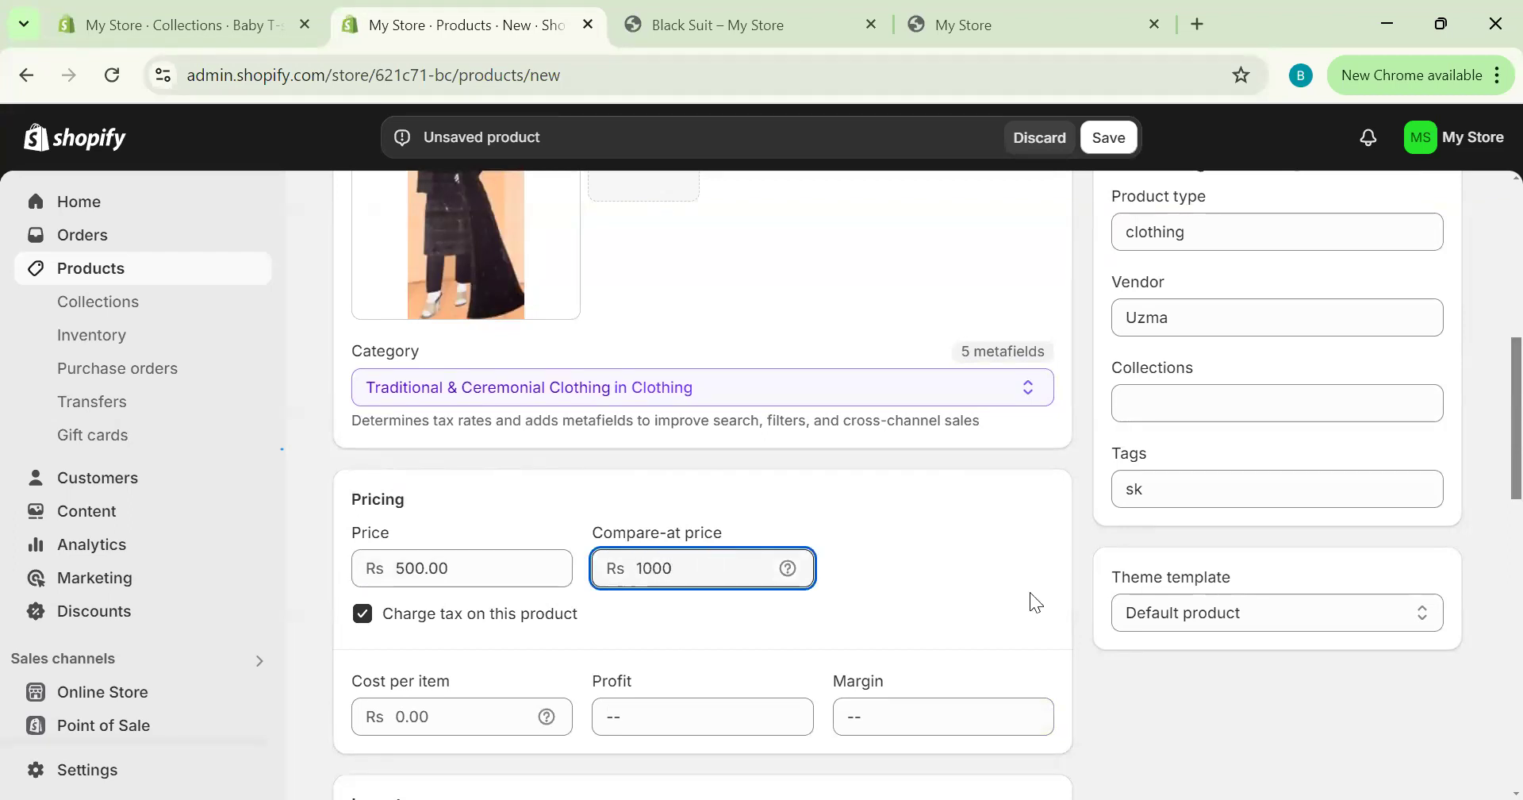
- Set the product's cost per item to Rs 250
click(1485, 476)
scroll(1486, 538, down, 3)
click(400, 468)
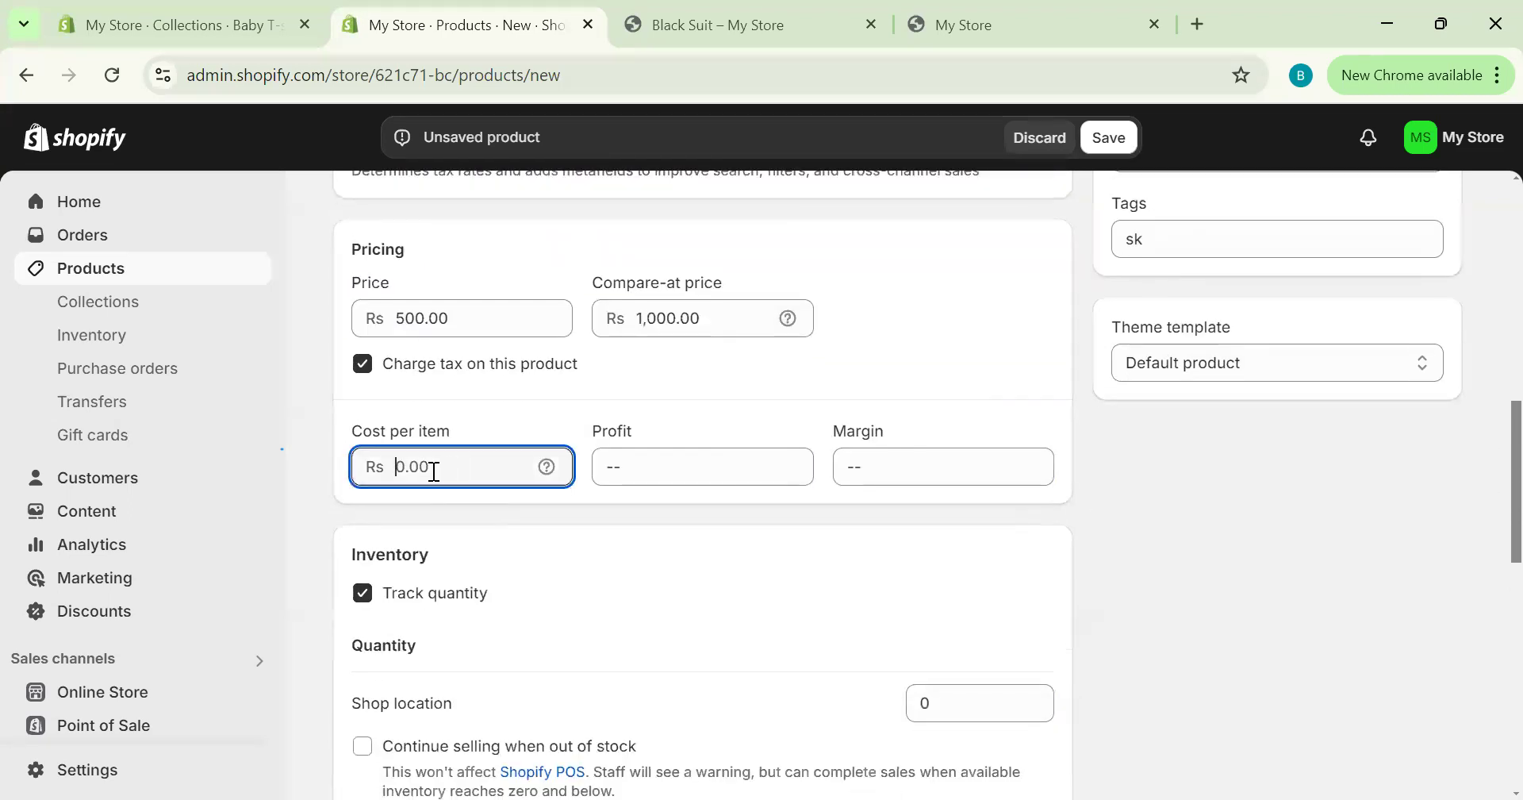
text(250)
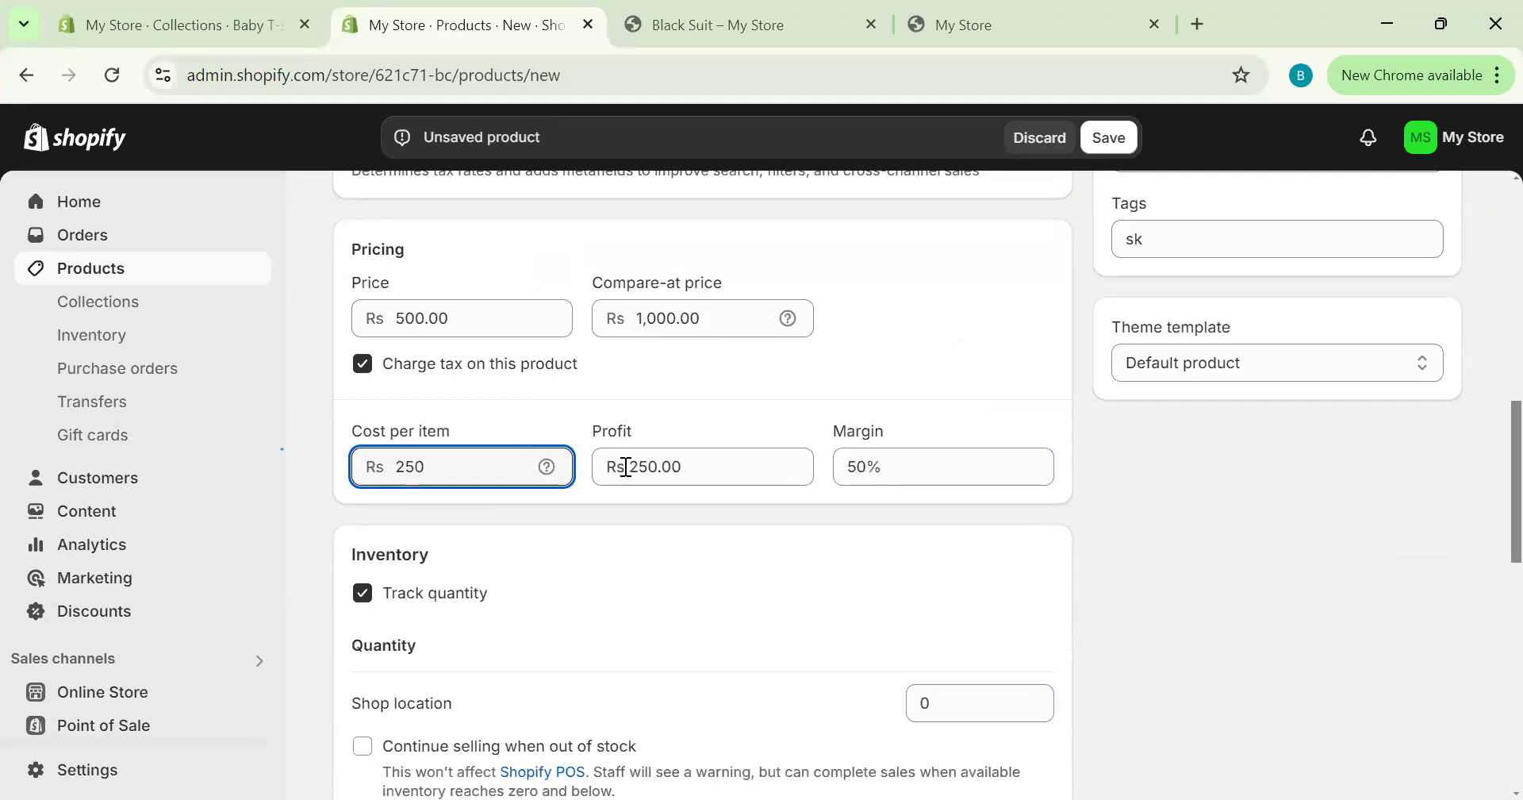
- Turn off quantity tracking for the new Shalwar Kameez product and save it
click(830, 534)
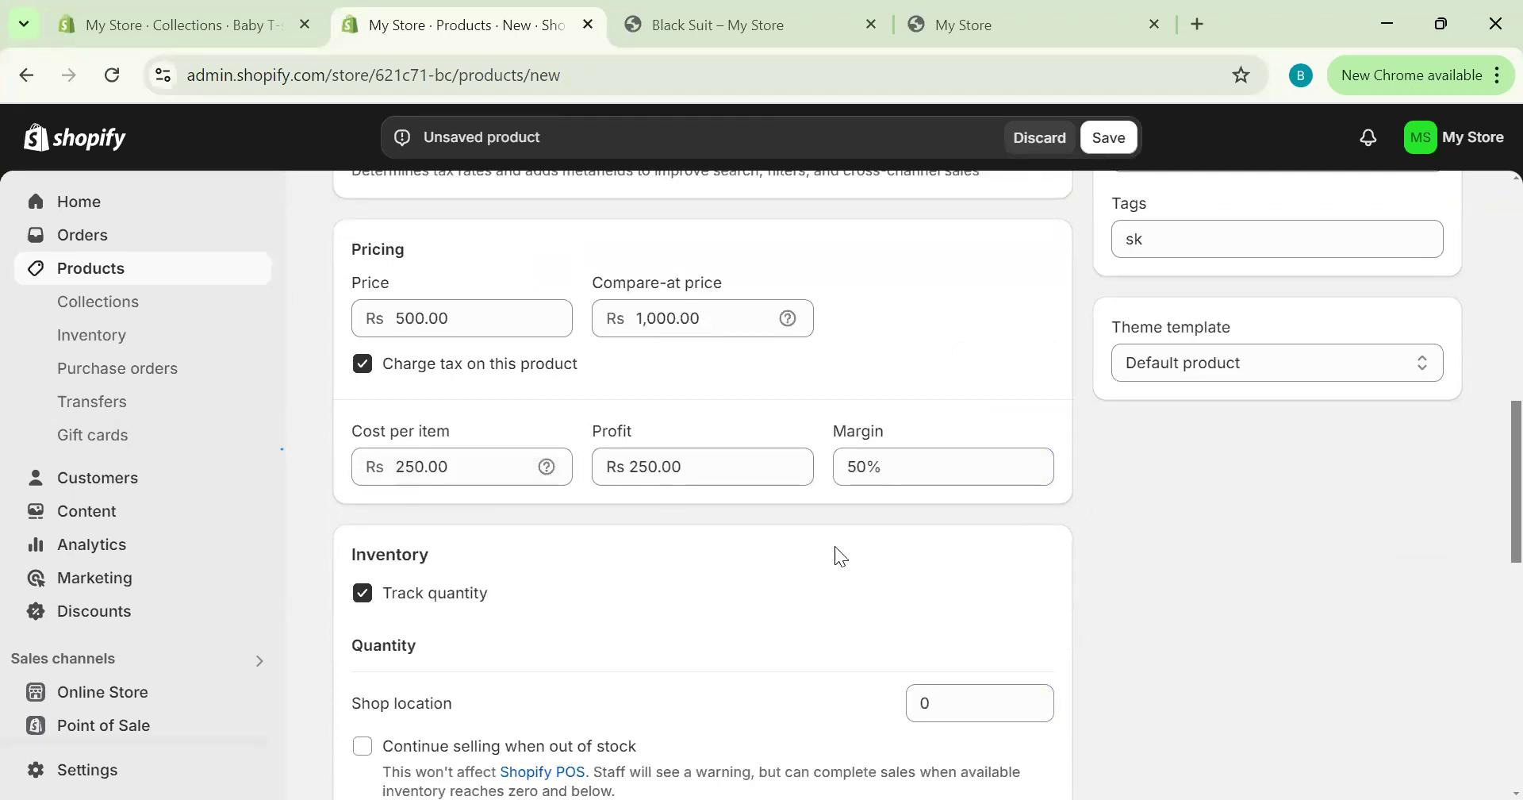
click(362, 600)
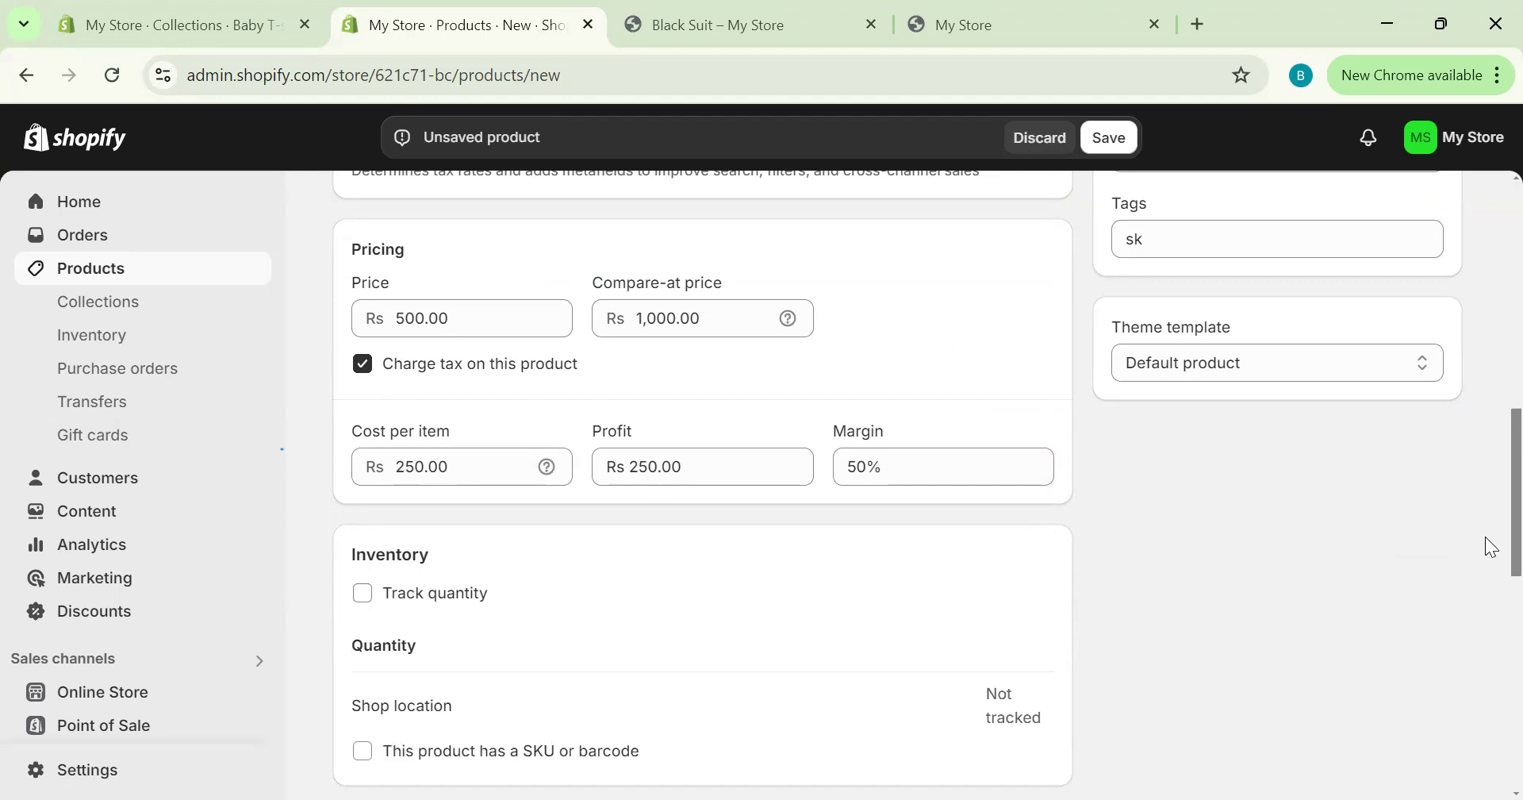
scroll(1485, 536, down, 10)
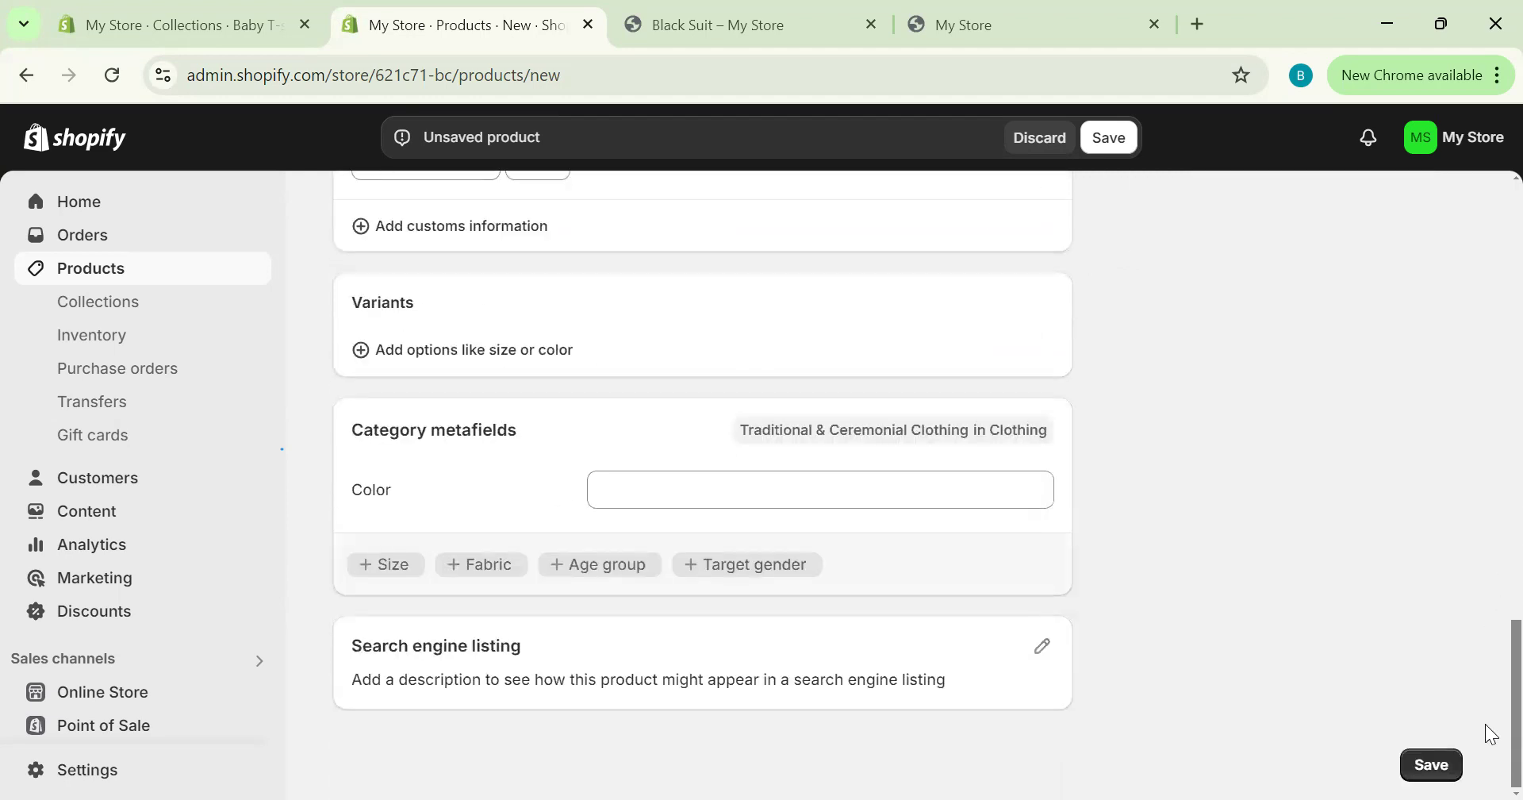
scroll(1490, 734, up, 15)
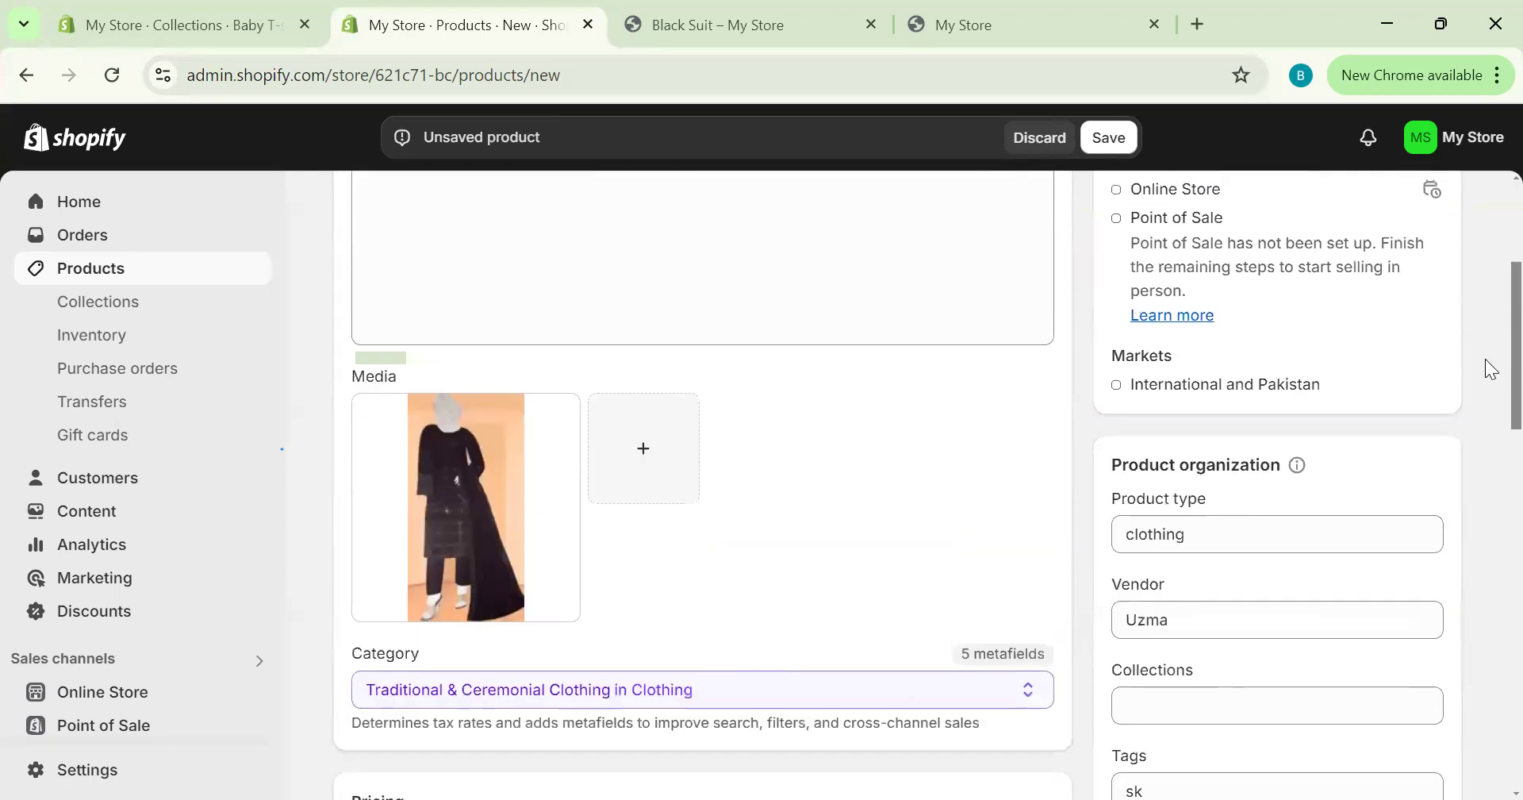
scroll(1485, 359, up, 4)
click(1124, 141)
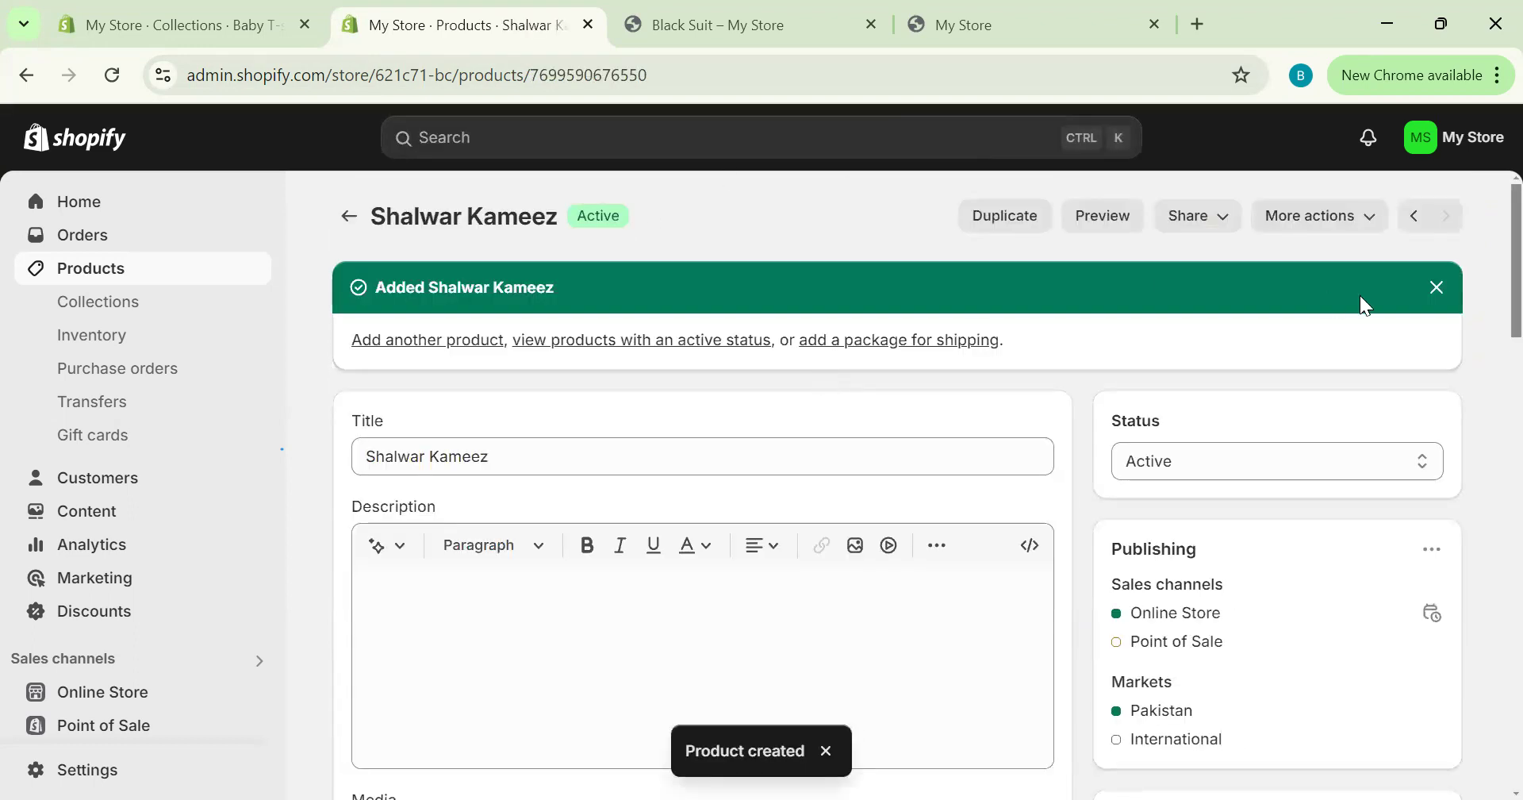
- Review the saved Shalwar Kameez product's details and preview its page in the online store
drag(1486, 221, 1490, 340)
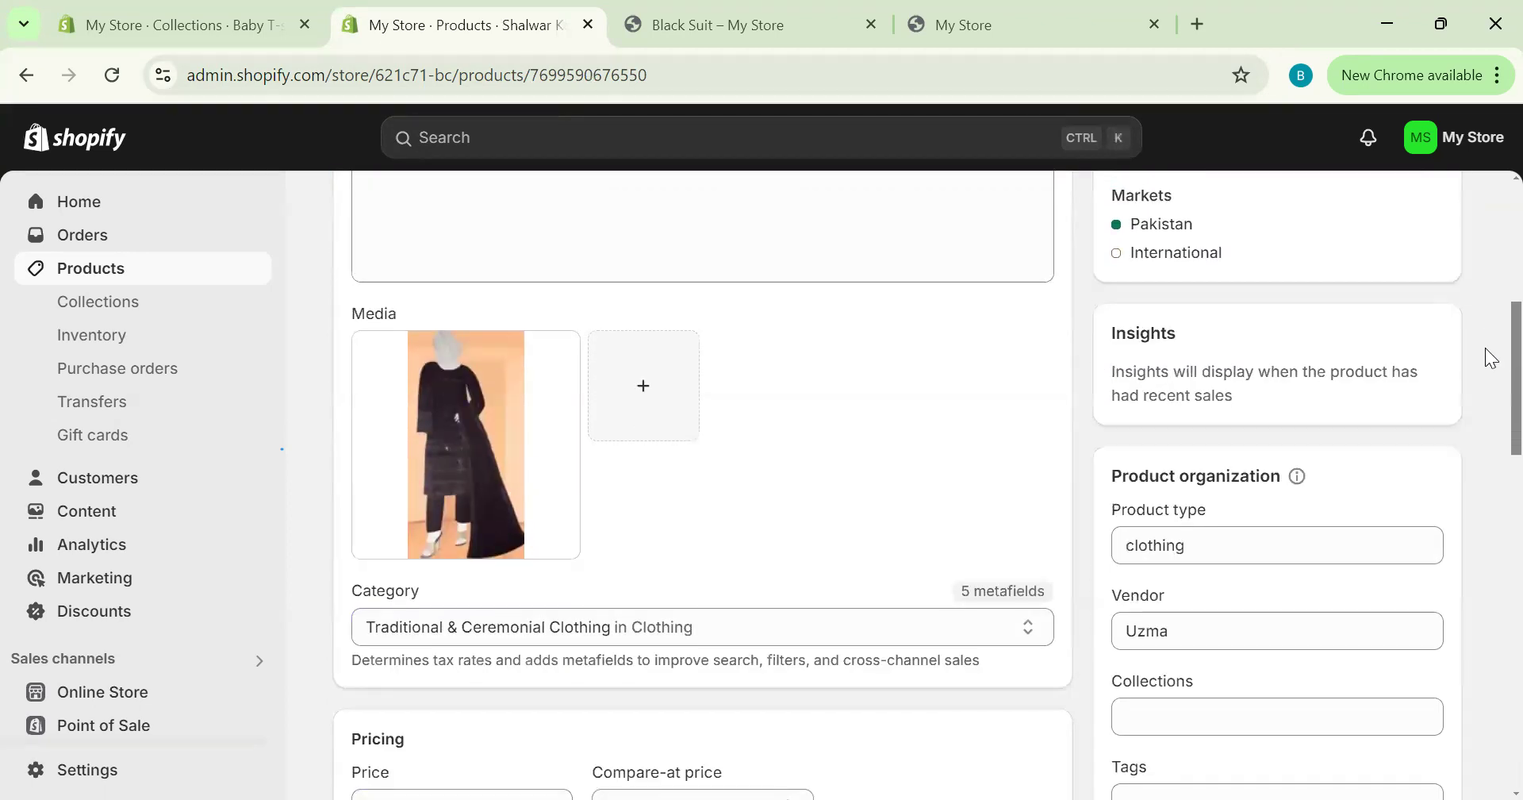
scroll(1490, 357, down, 4)
drag(1492, 410, 1492, 200)
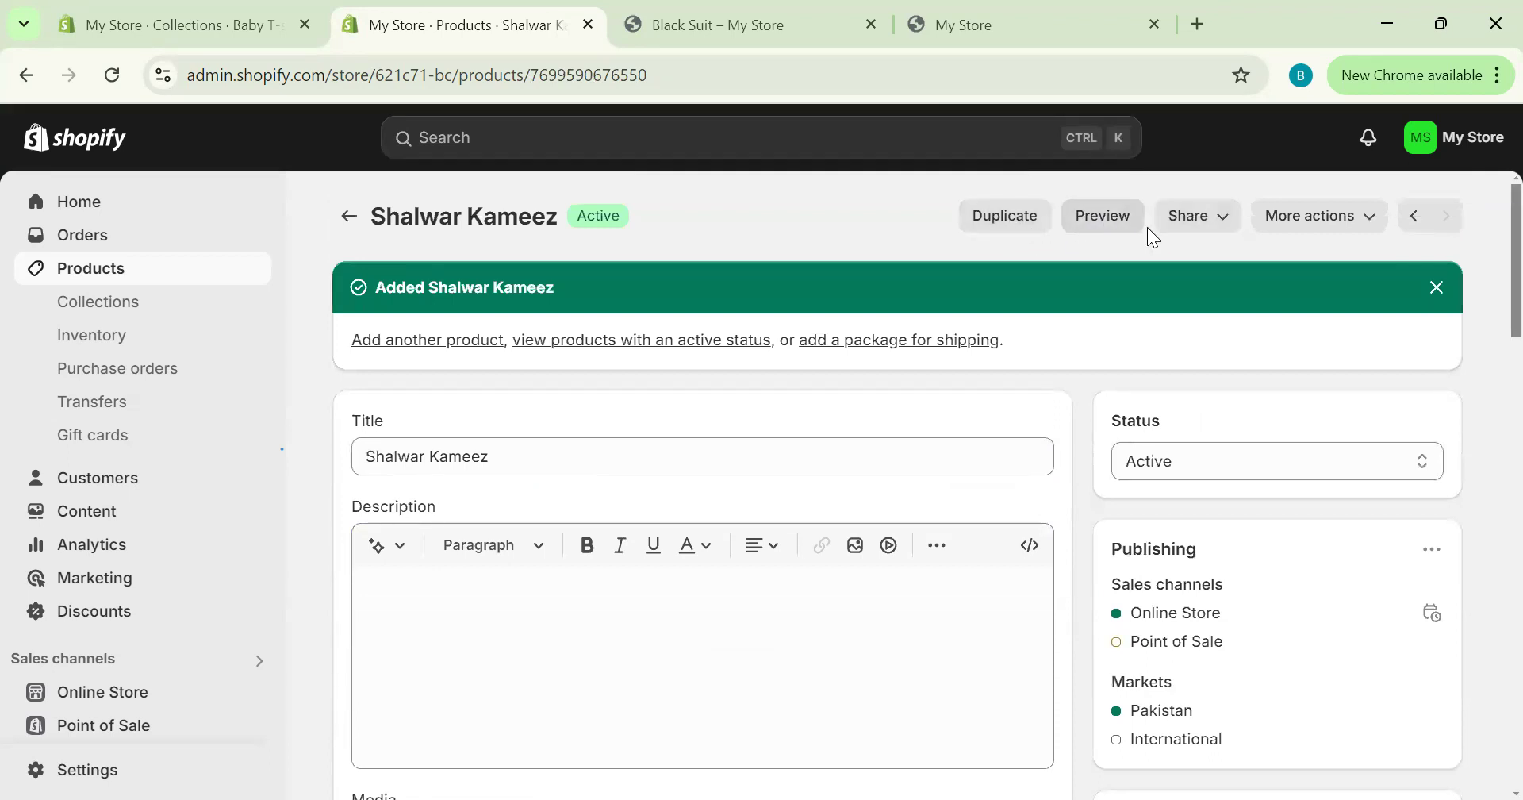
click(1103, 214)
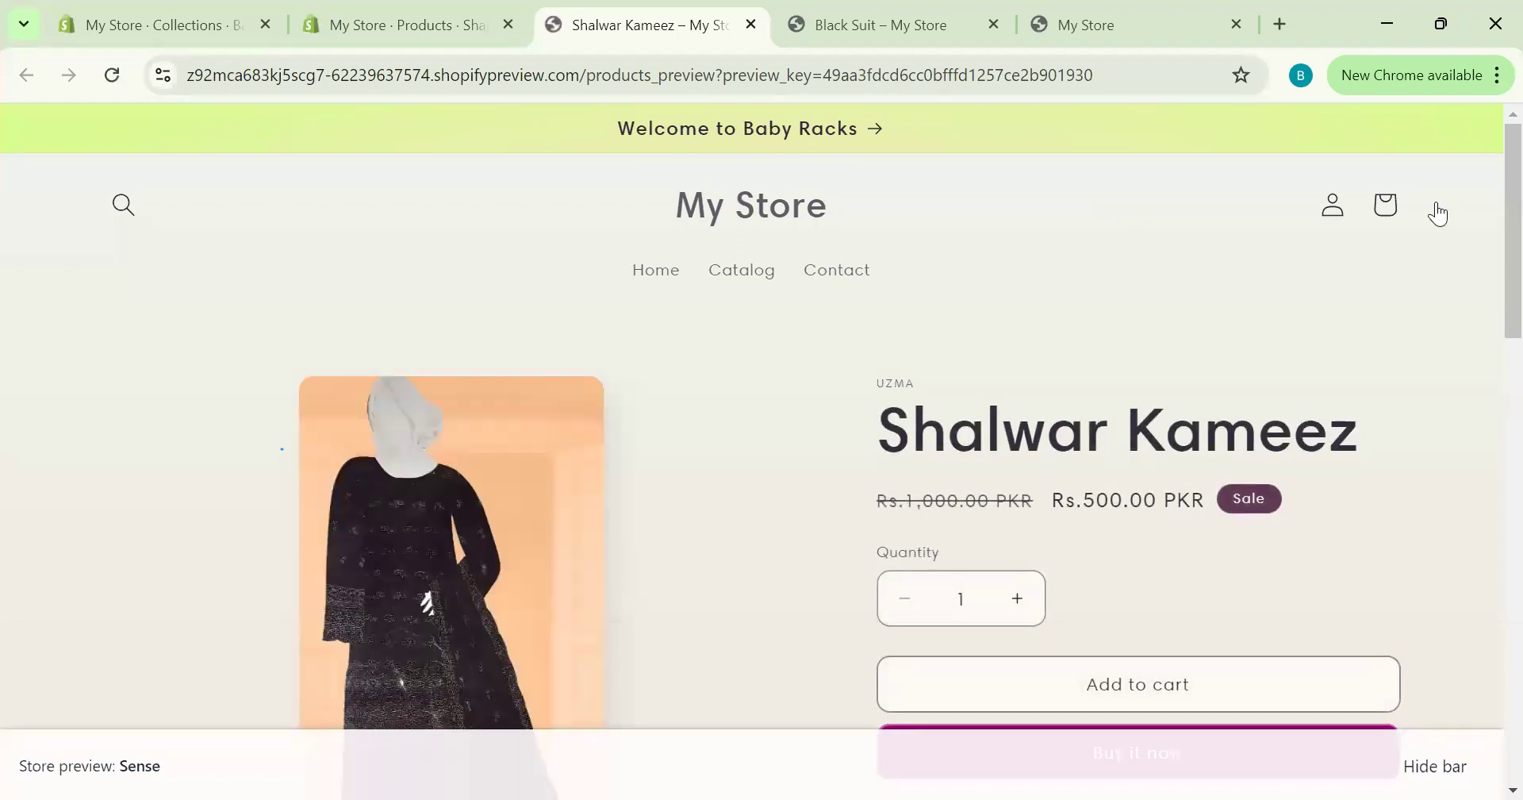
- Return to the store admin and examine the Eastern Wear collection's tag condition and product list
click(429, 18)
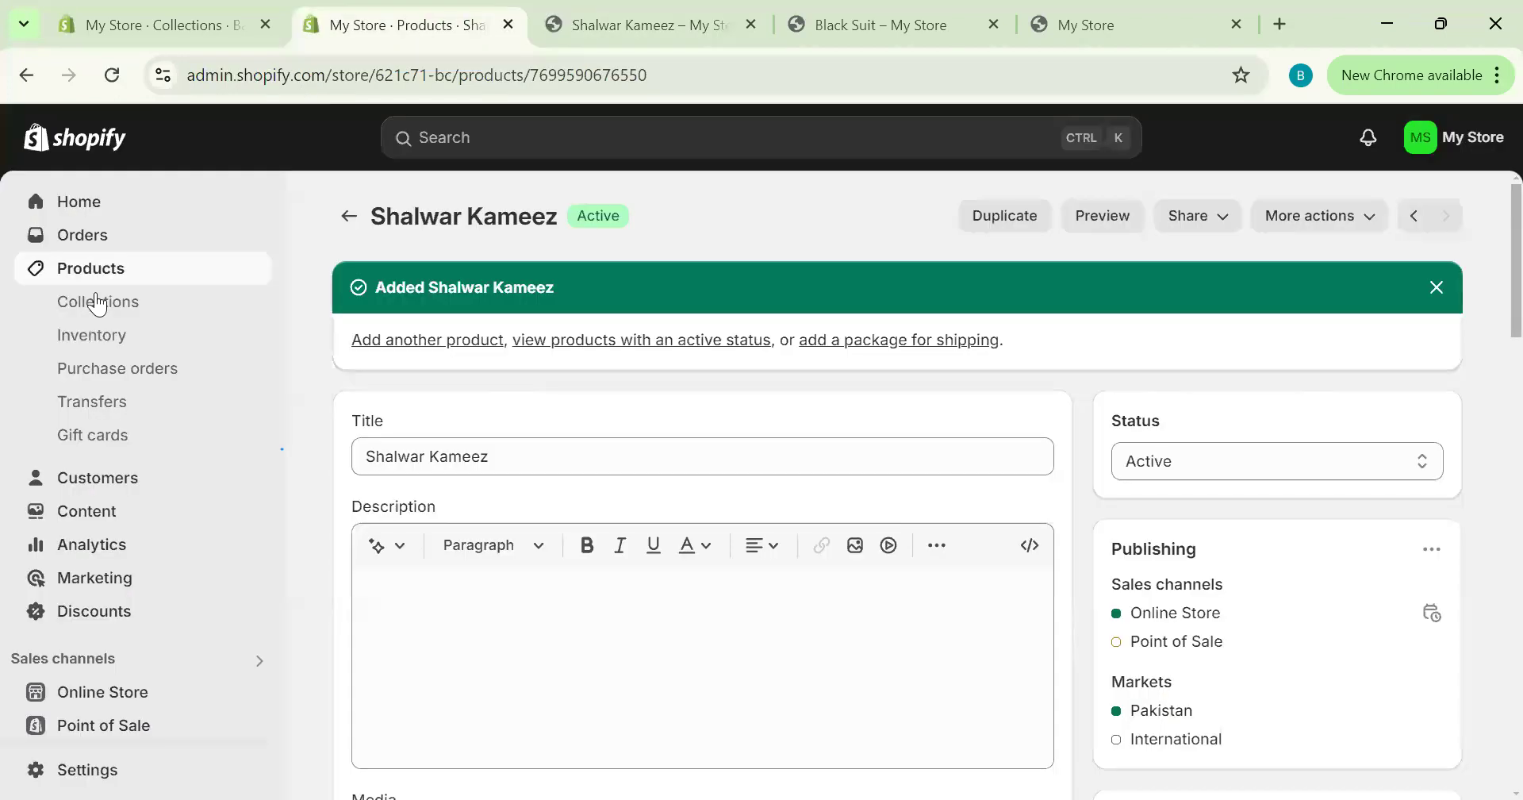
click(96, 302)
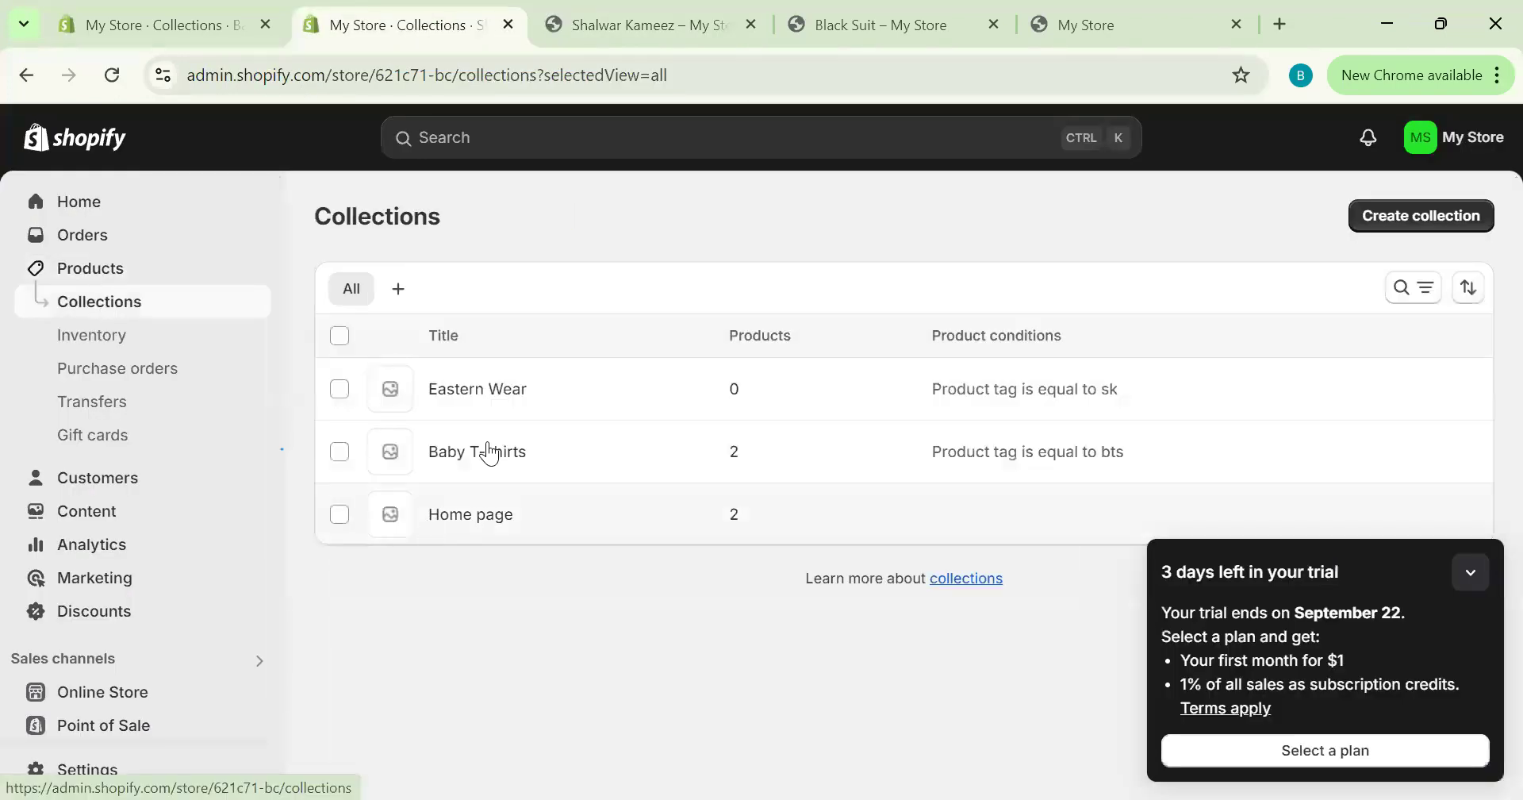
click(501, 407)
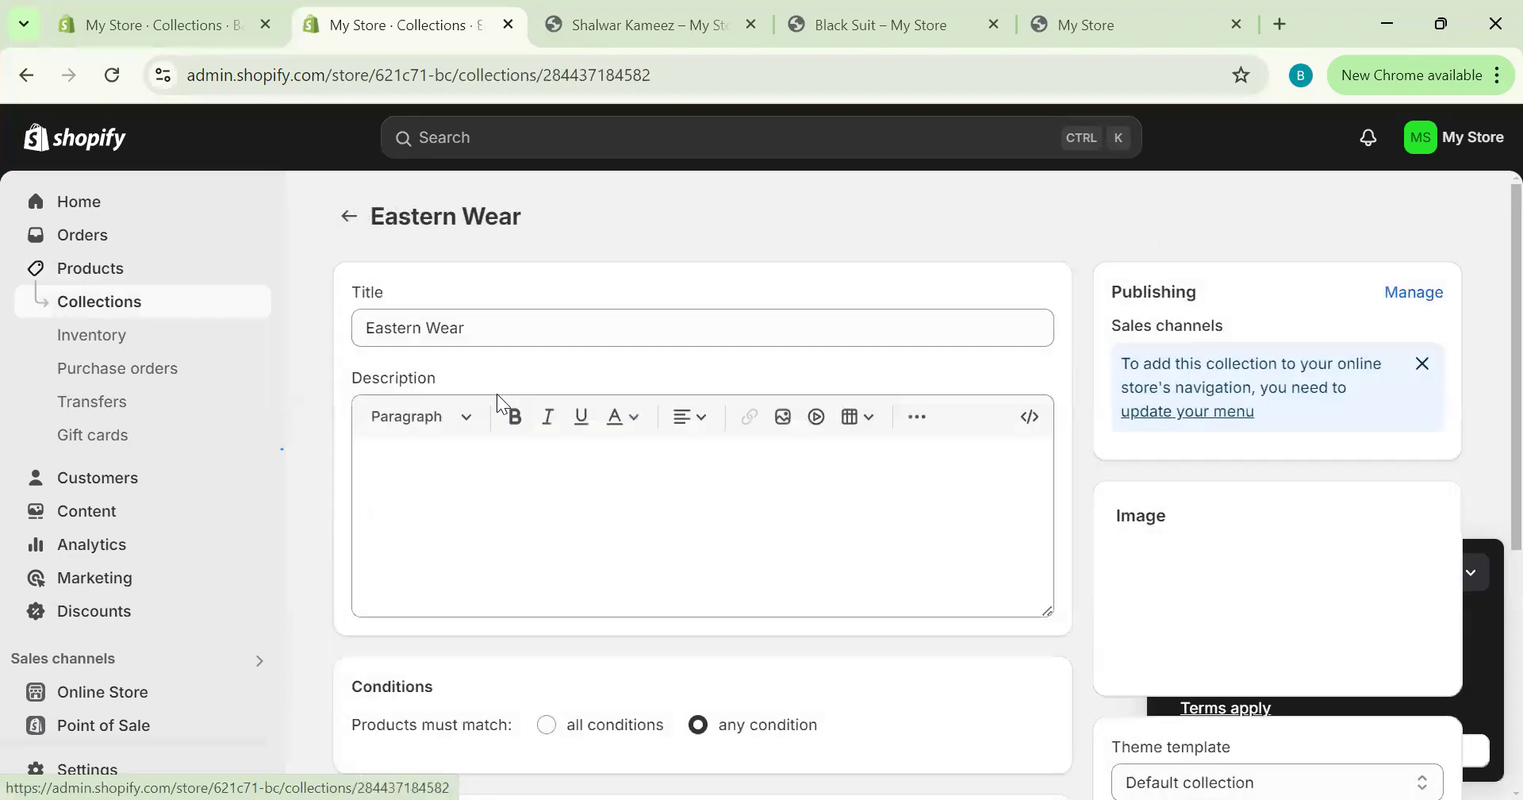
scroll(1486, 435, down, 7)
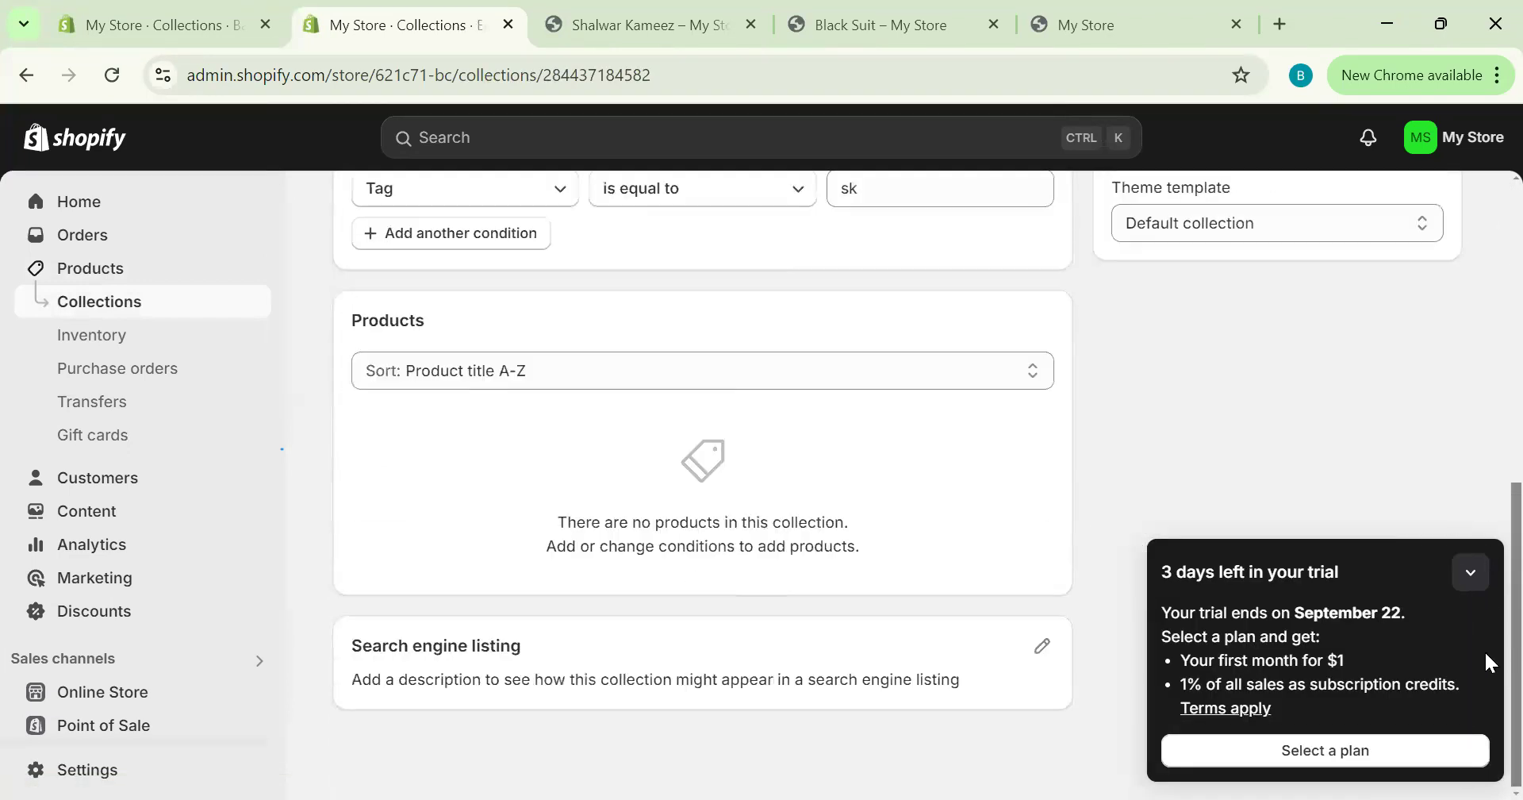
scroll(1486, 626, up, 1)
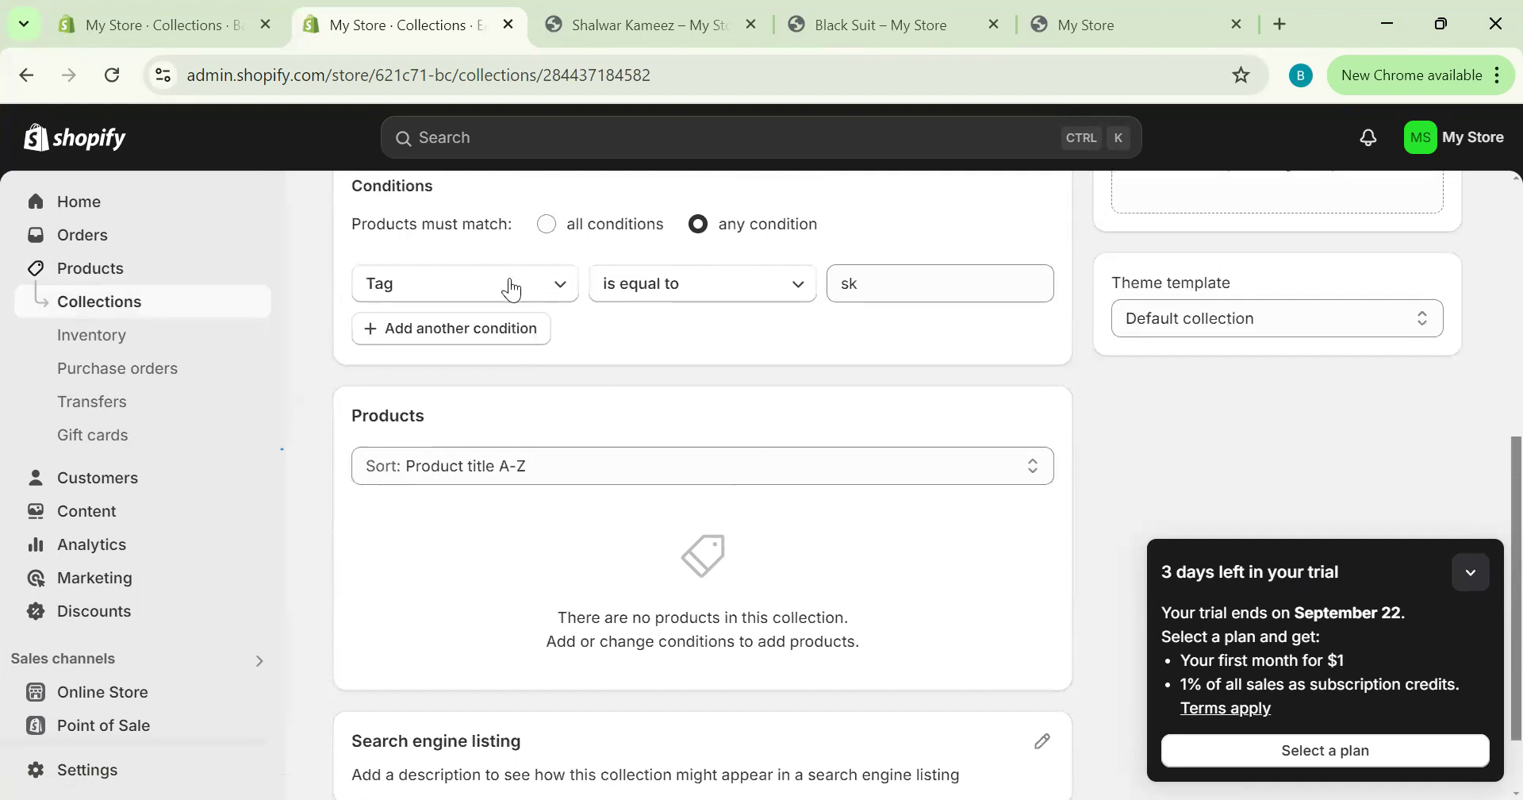
click(885, 289)
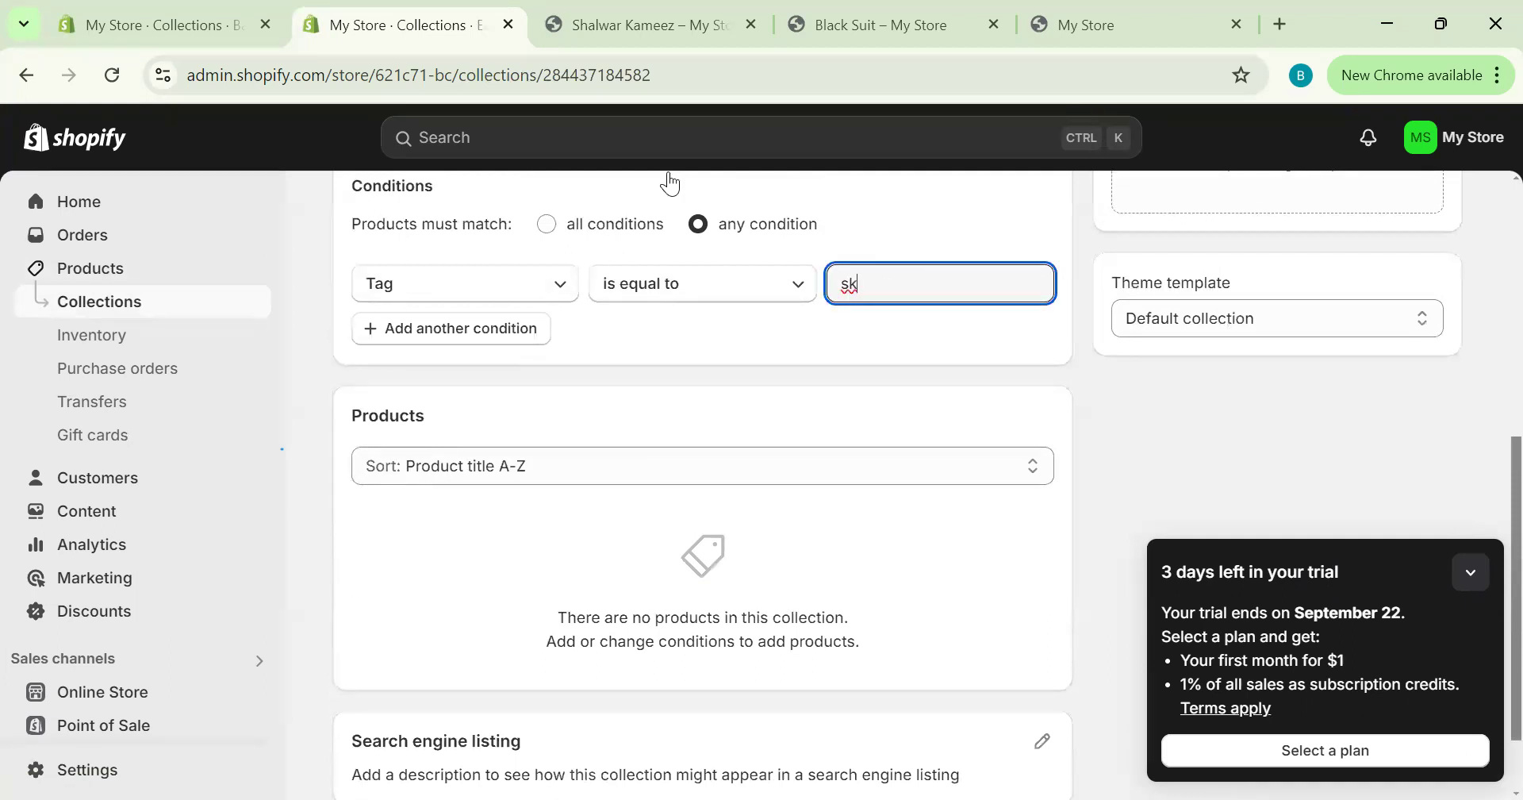
click(647, 24)
click(409, 25)
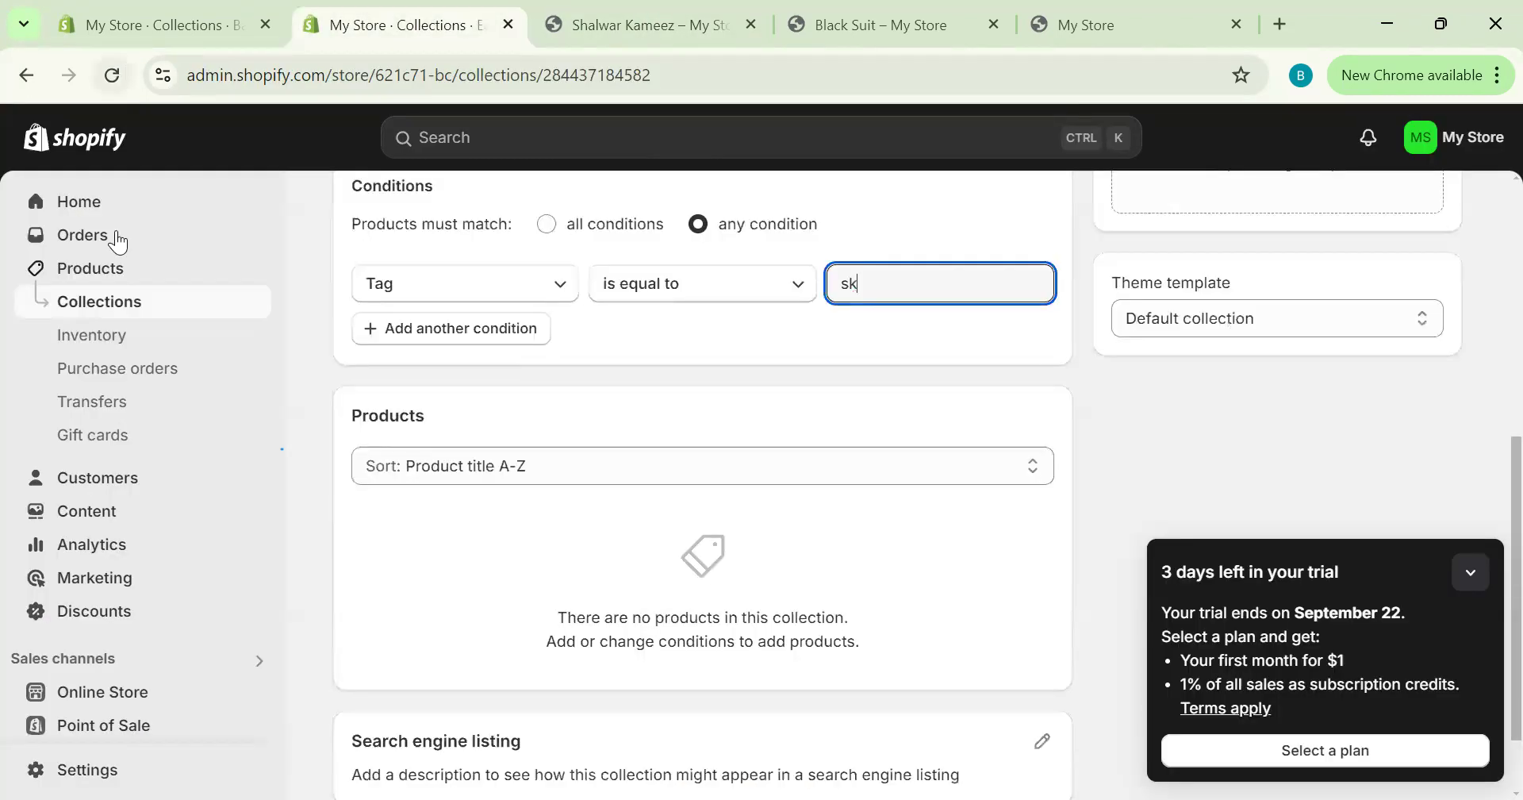
- Open the Shalwar Kameez product again, add the tag sk to it and save the change
click(116, 276)
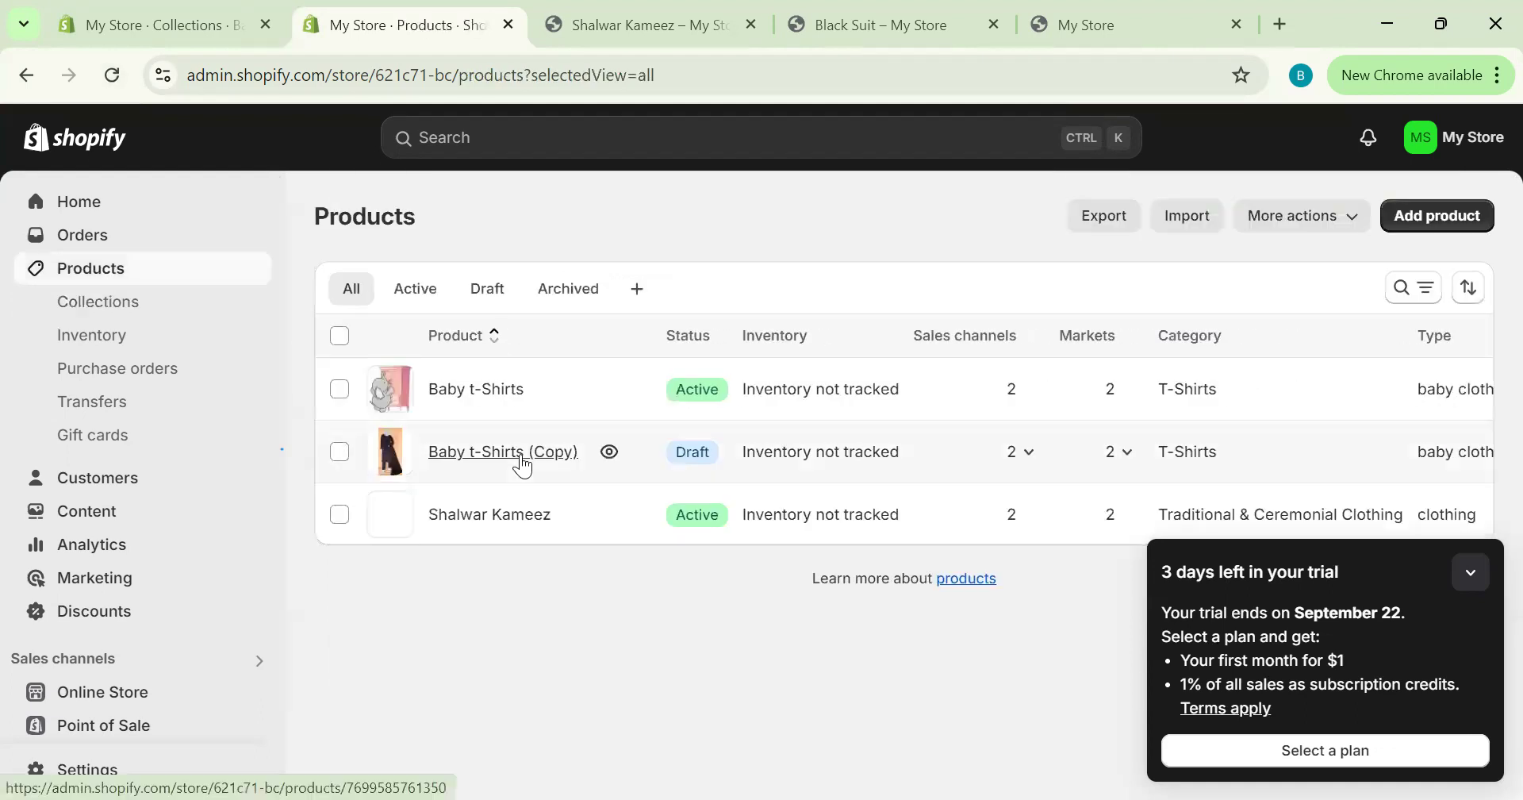
click(510, 520)
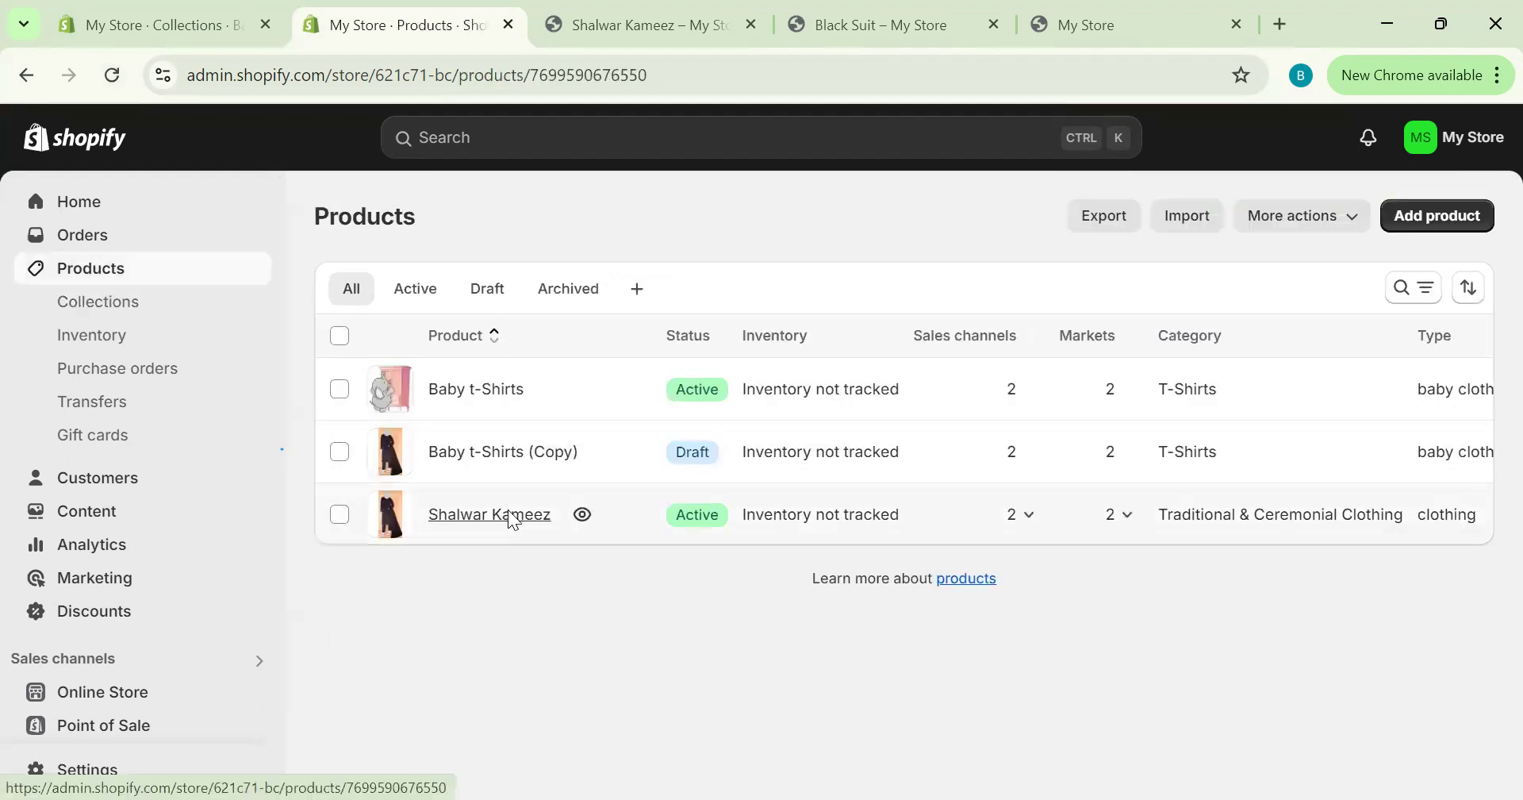
scroll(1492, 404, down, 2)
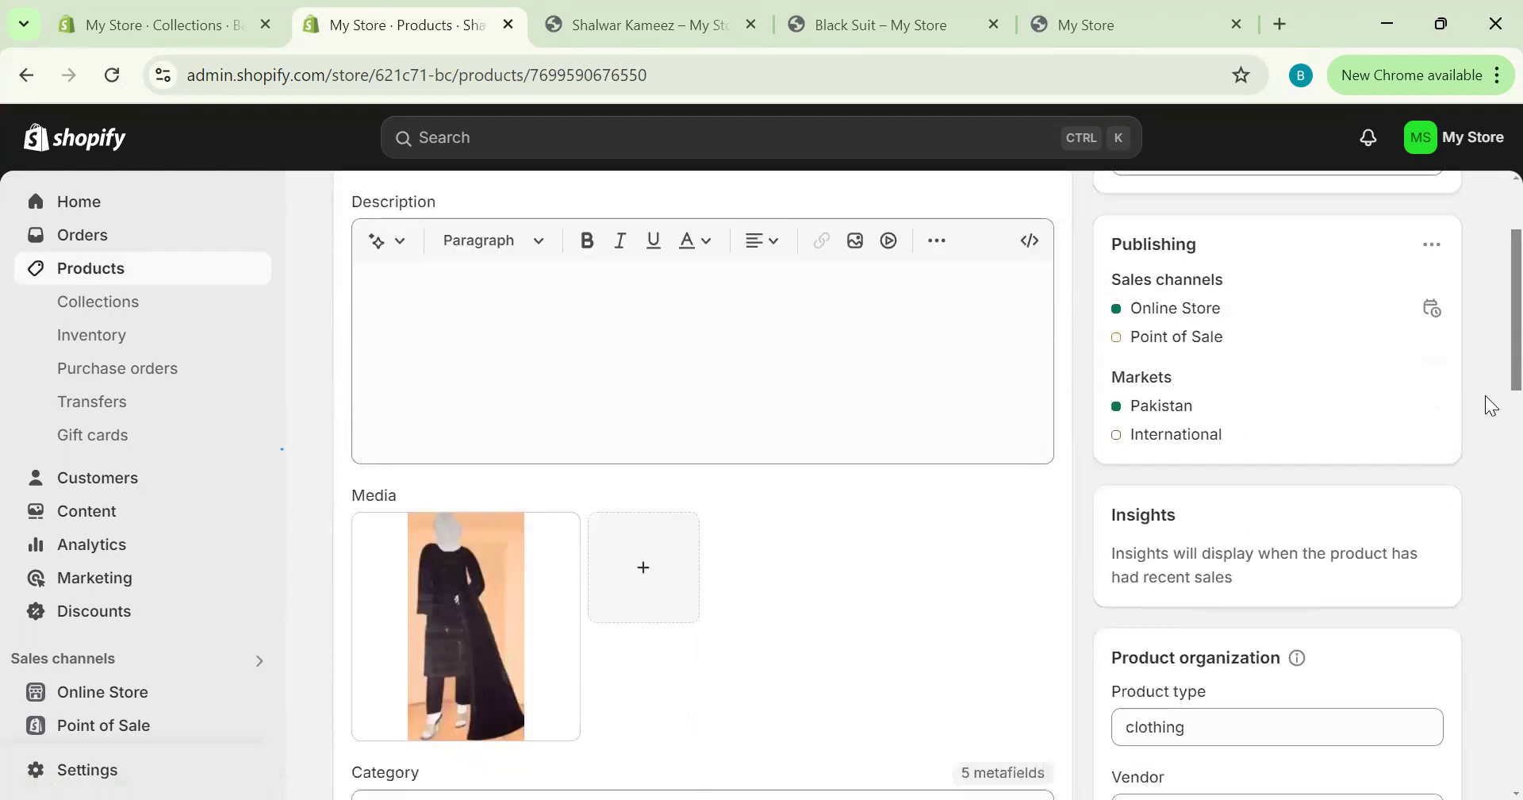
scroll(1490, 404, down, 6)
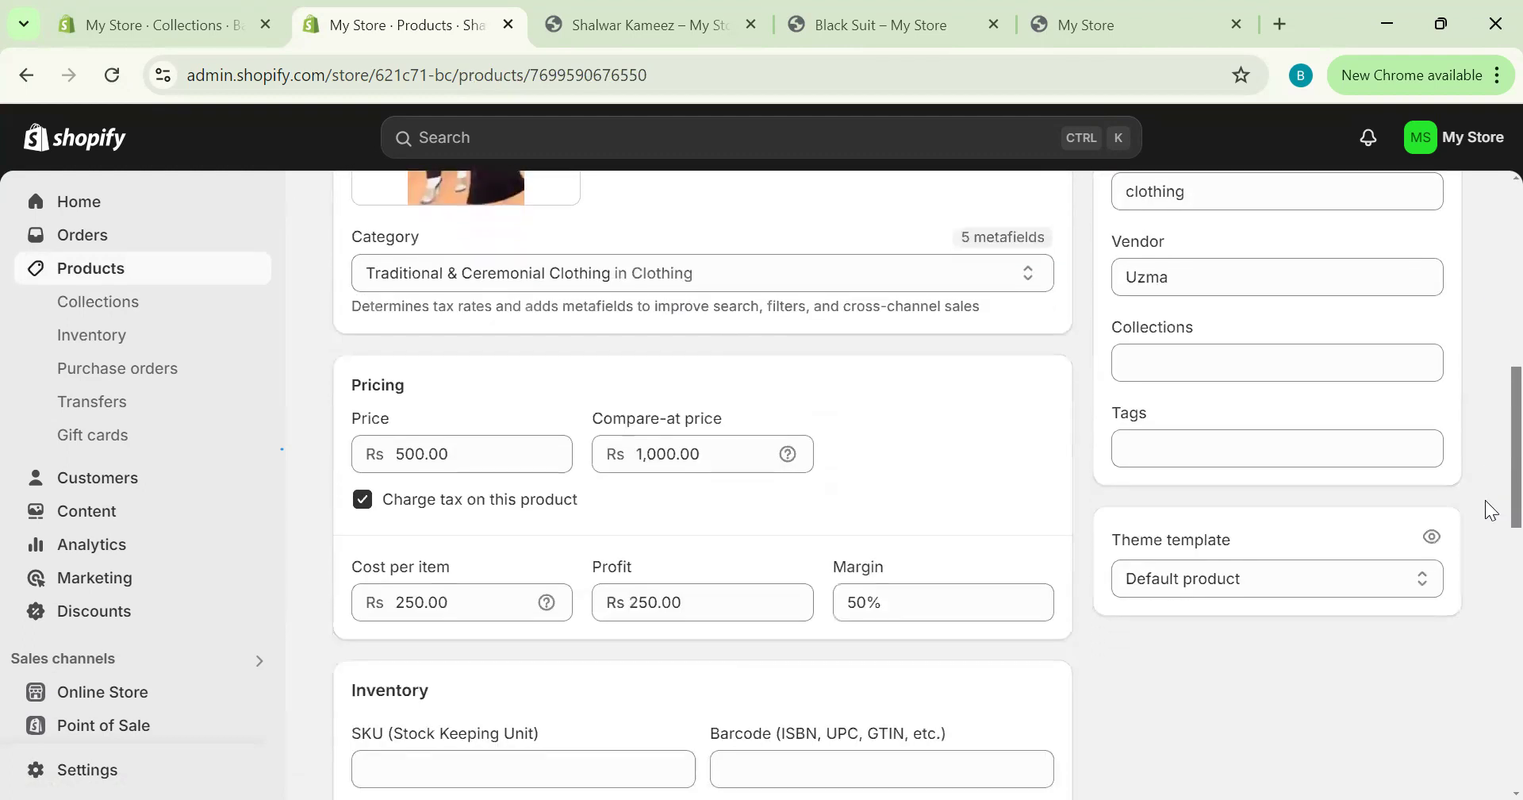
click(1339, 457)
text(sk)
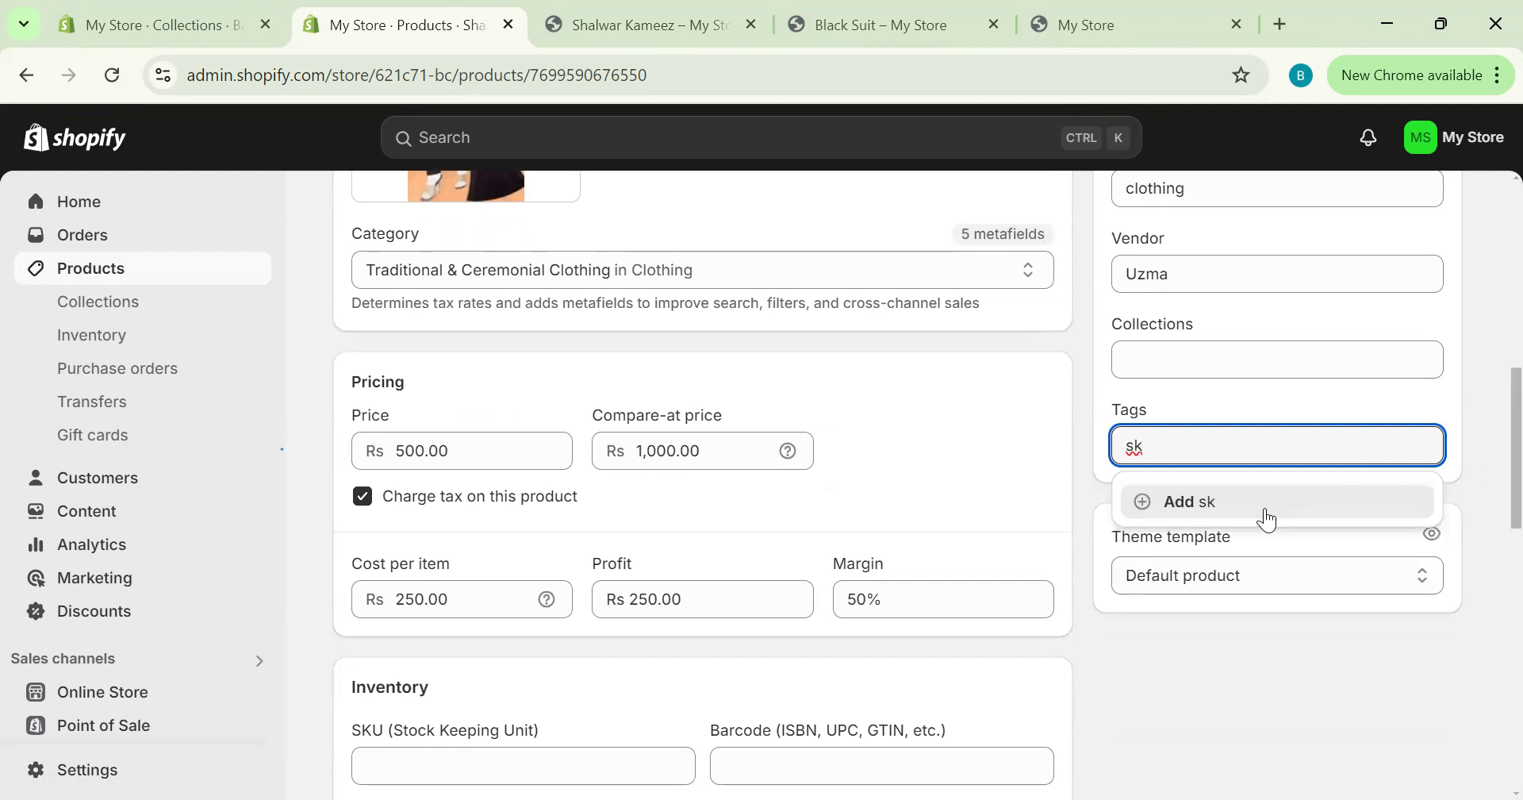
click(1270, 507)
click(1108, 139)
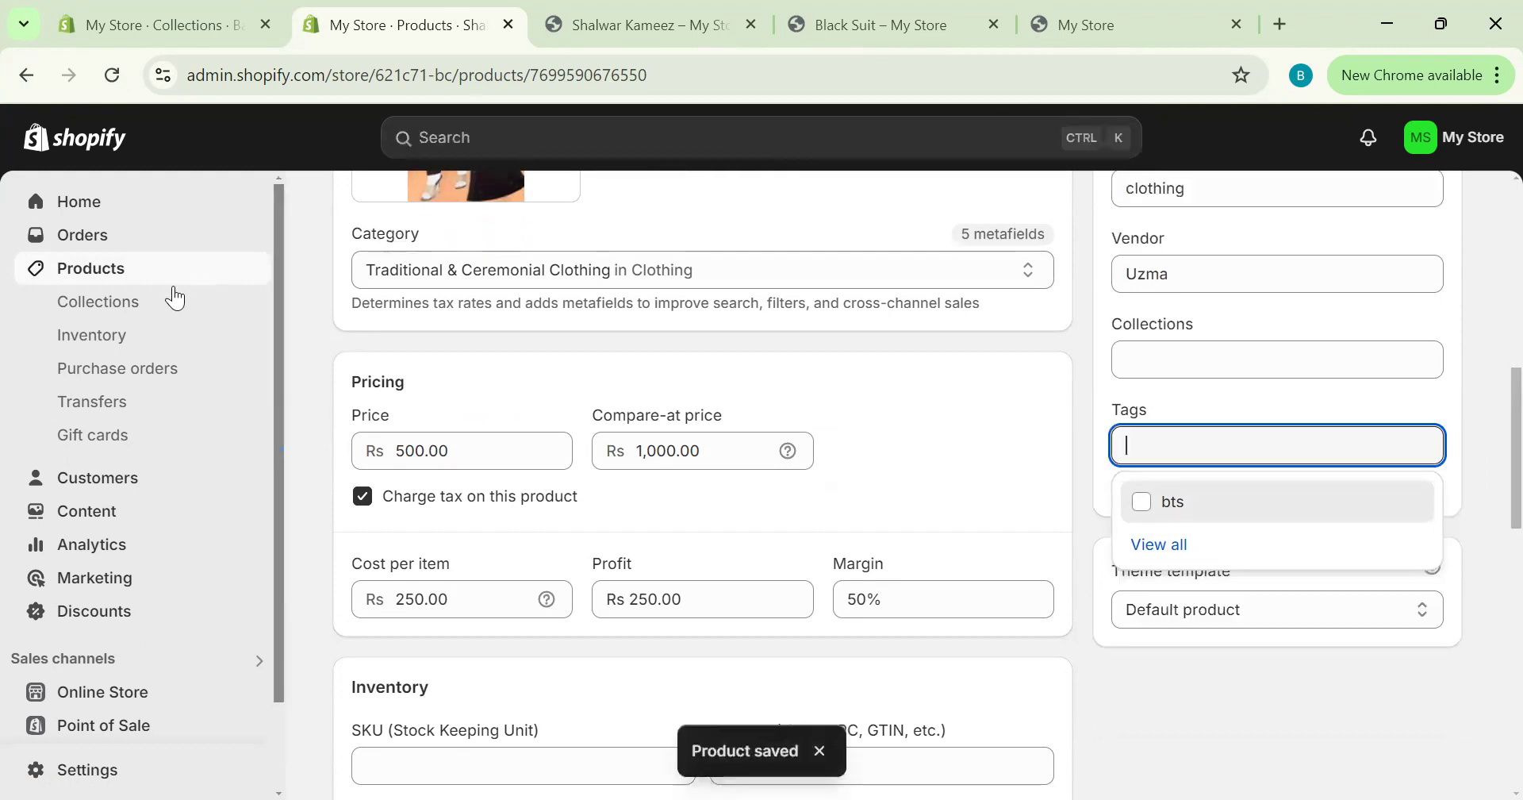
- Check whether the Eastern Wear collection includes the newly tagged product
click(158, 301)
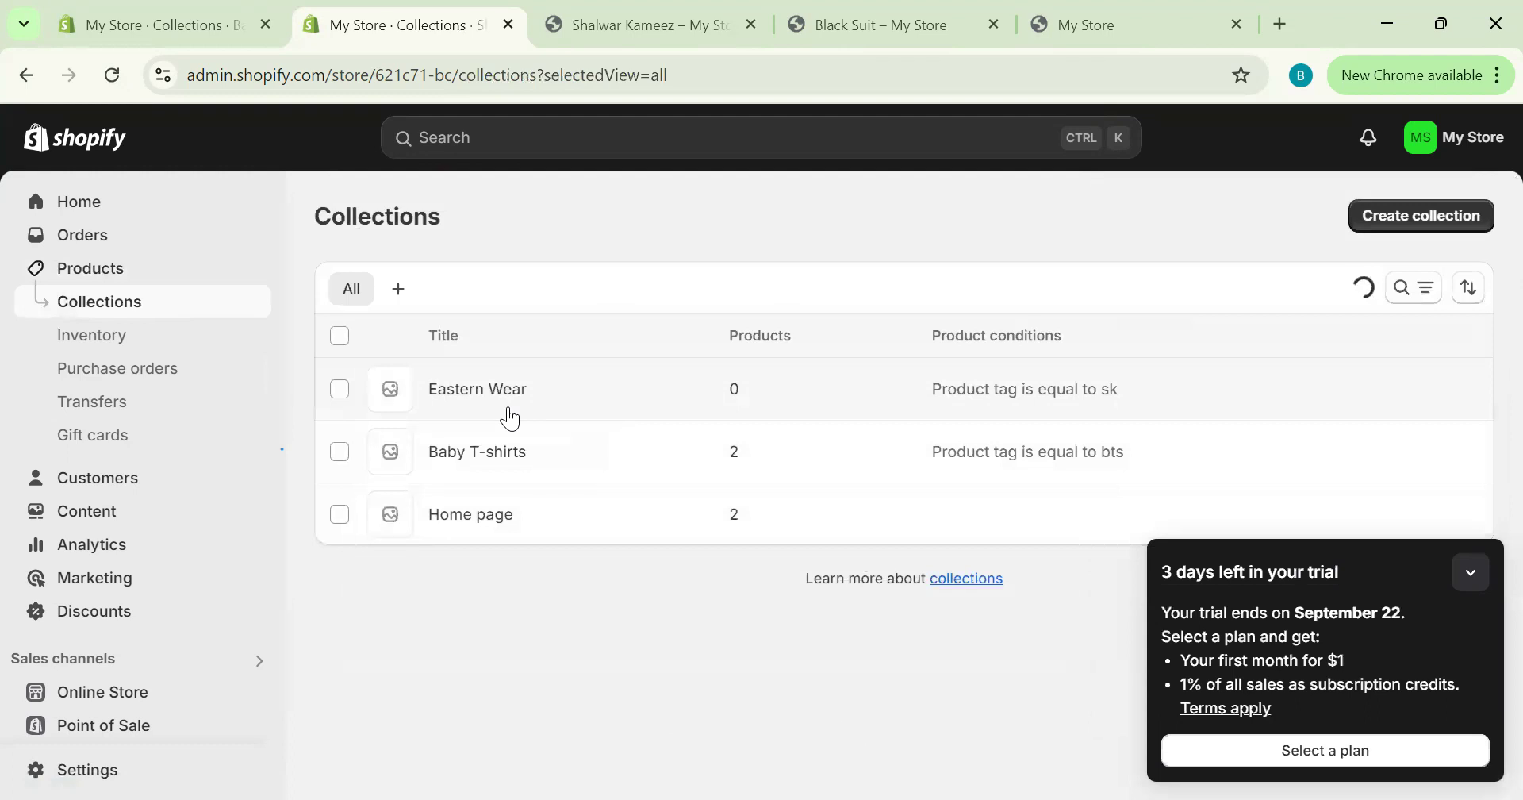
click(510, 417)
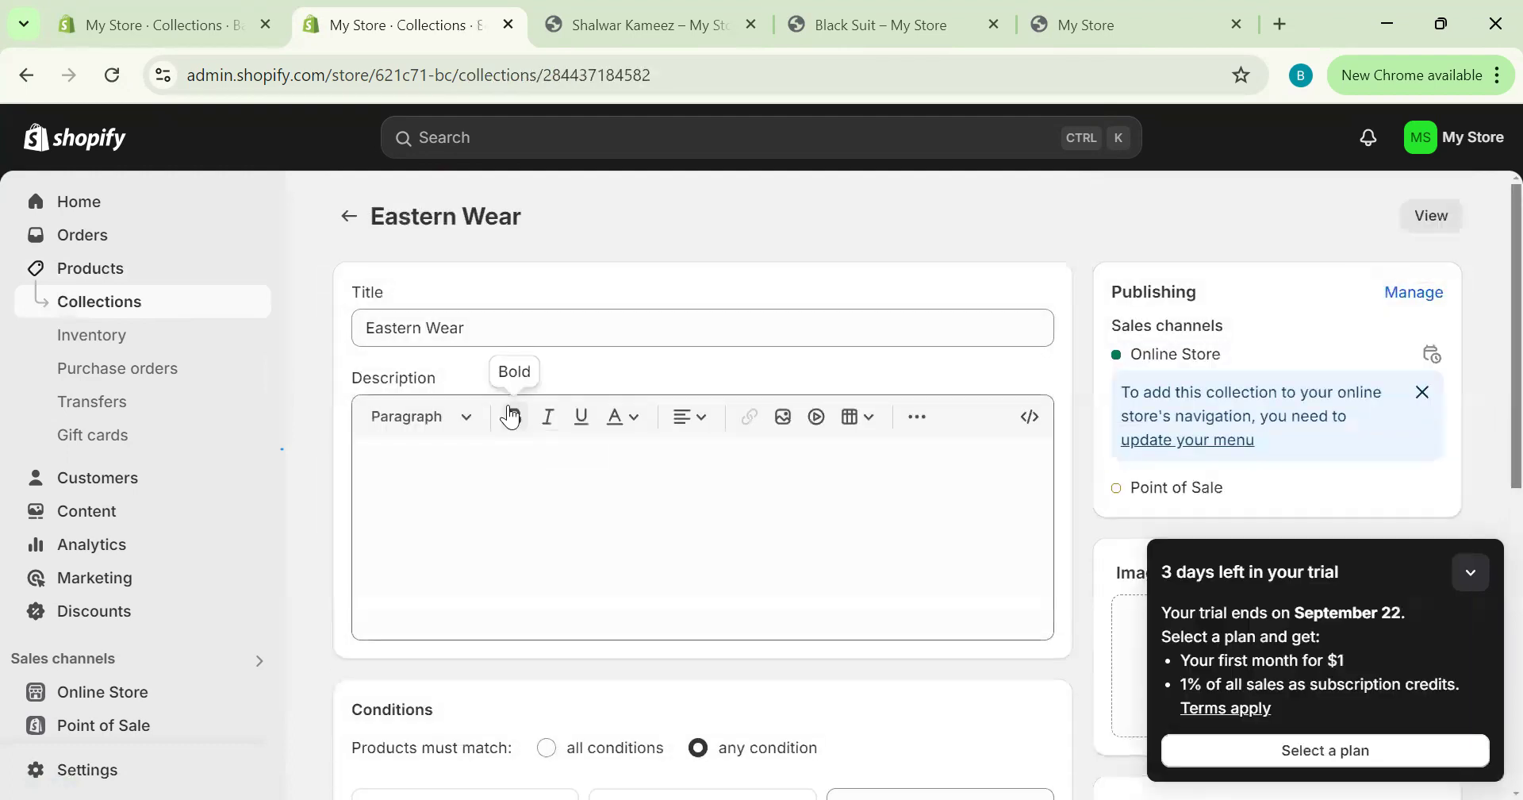
scroll(1488, 342, down, 8)
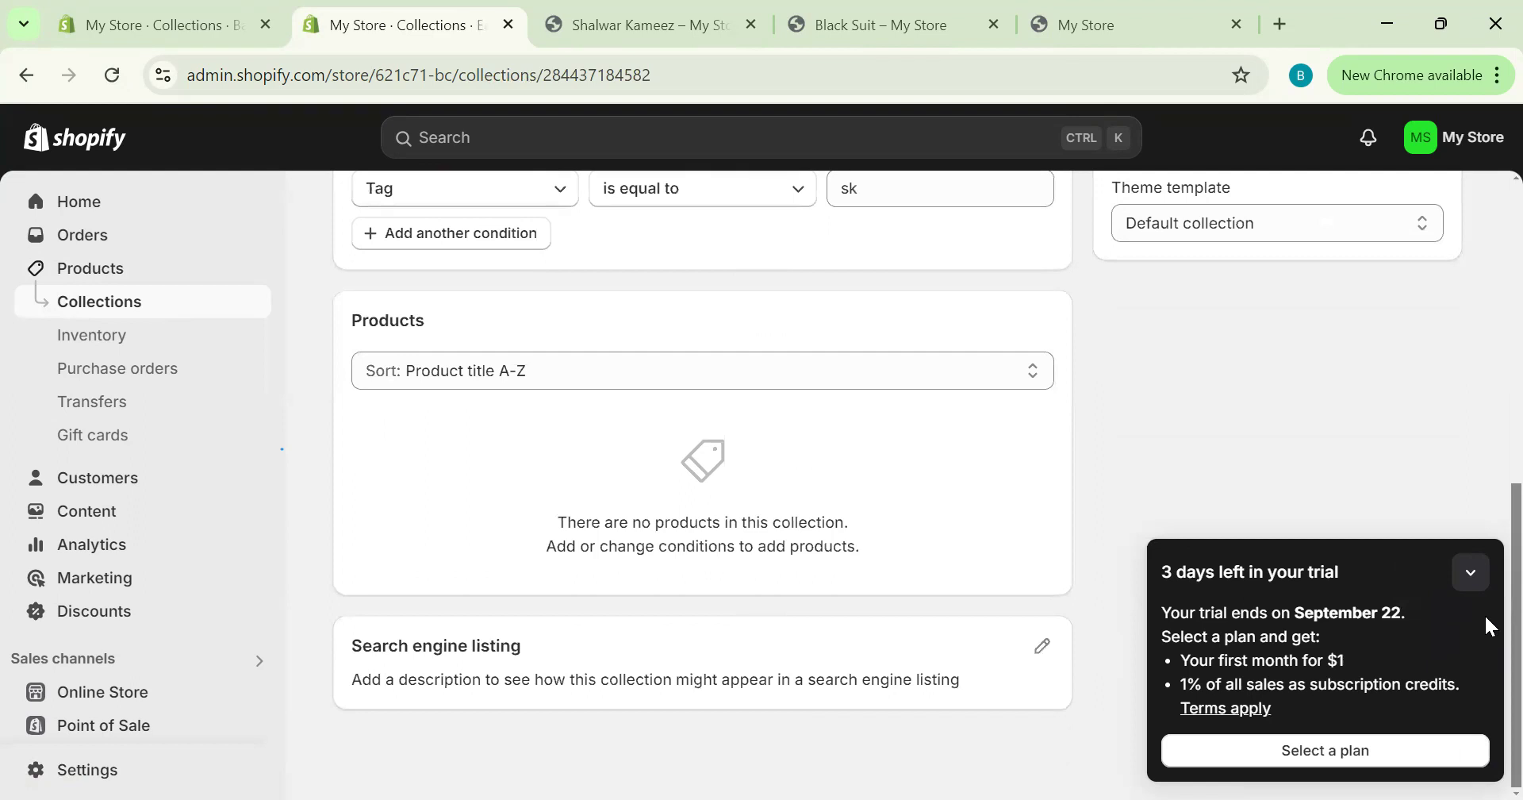
scroll(1399, 455, up, 2)
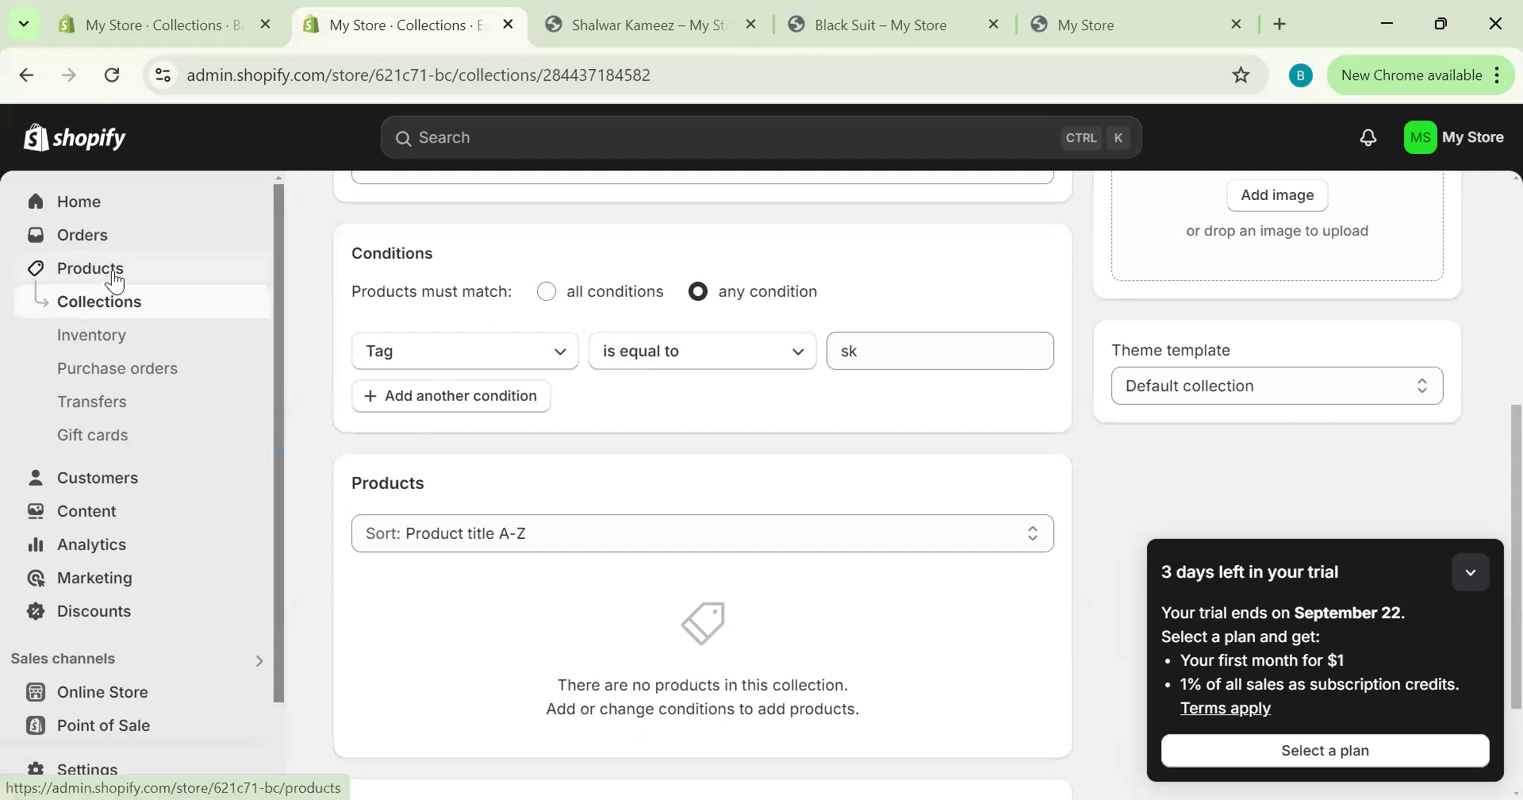
- Reopen the Shalwar Kameez product and verify its tag and remaining details
click(115, 278)
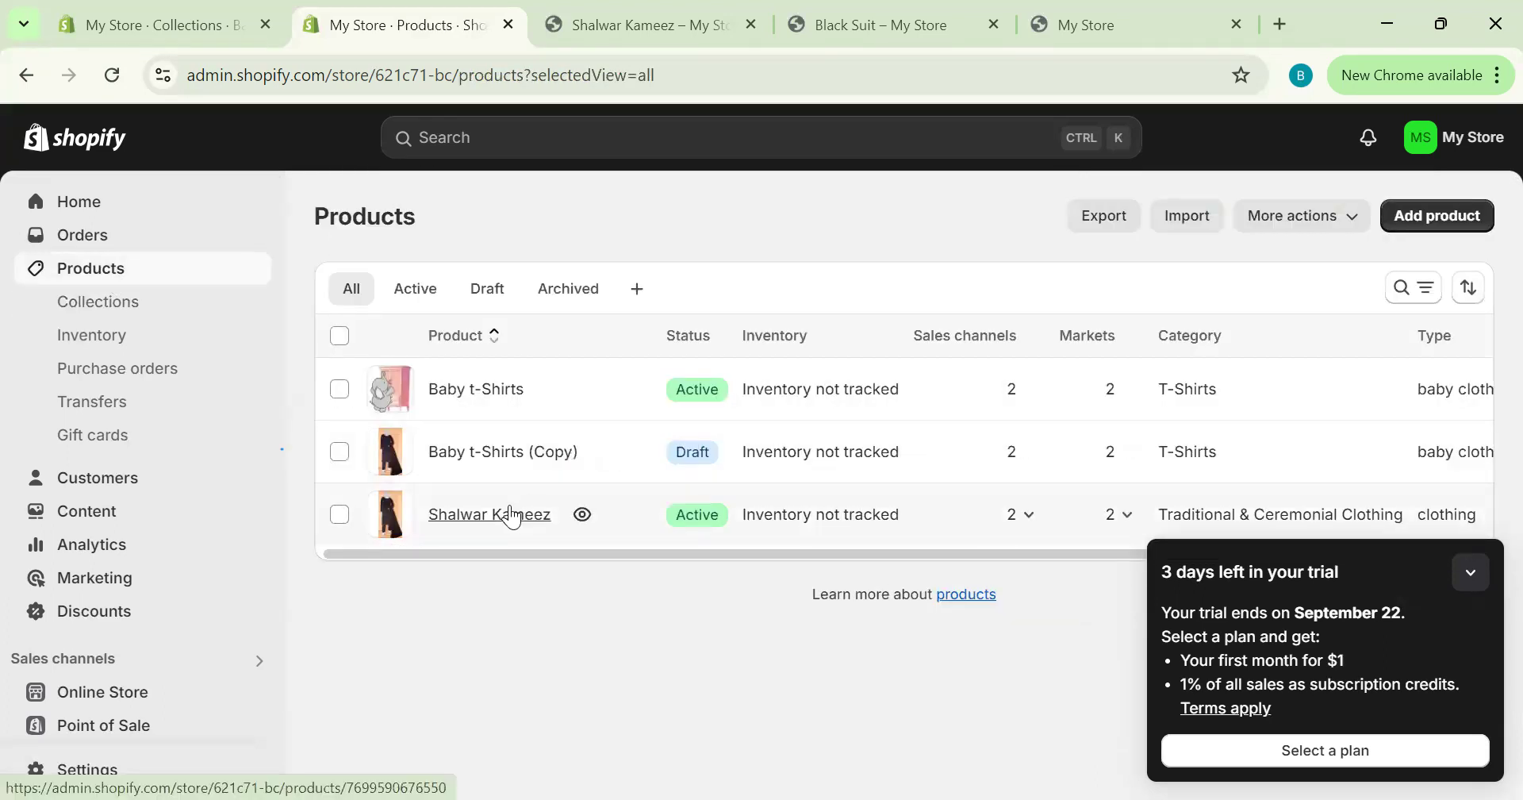
click(512, 513)
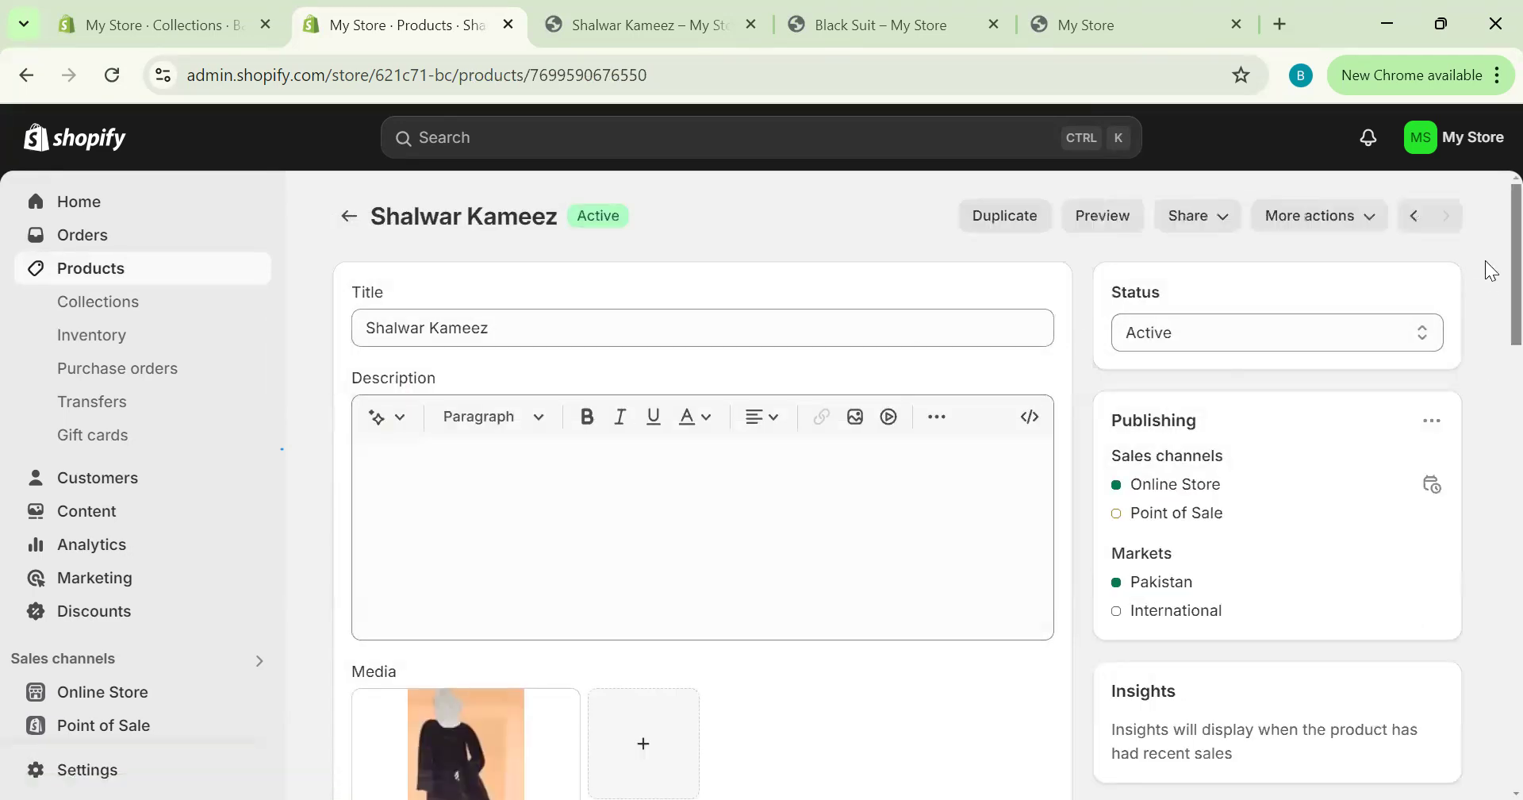
scroll(1492, 359, down, 5)
scroll(1491, 361, down, 4)
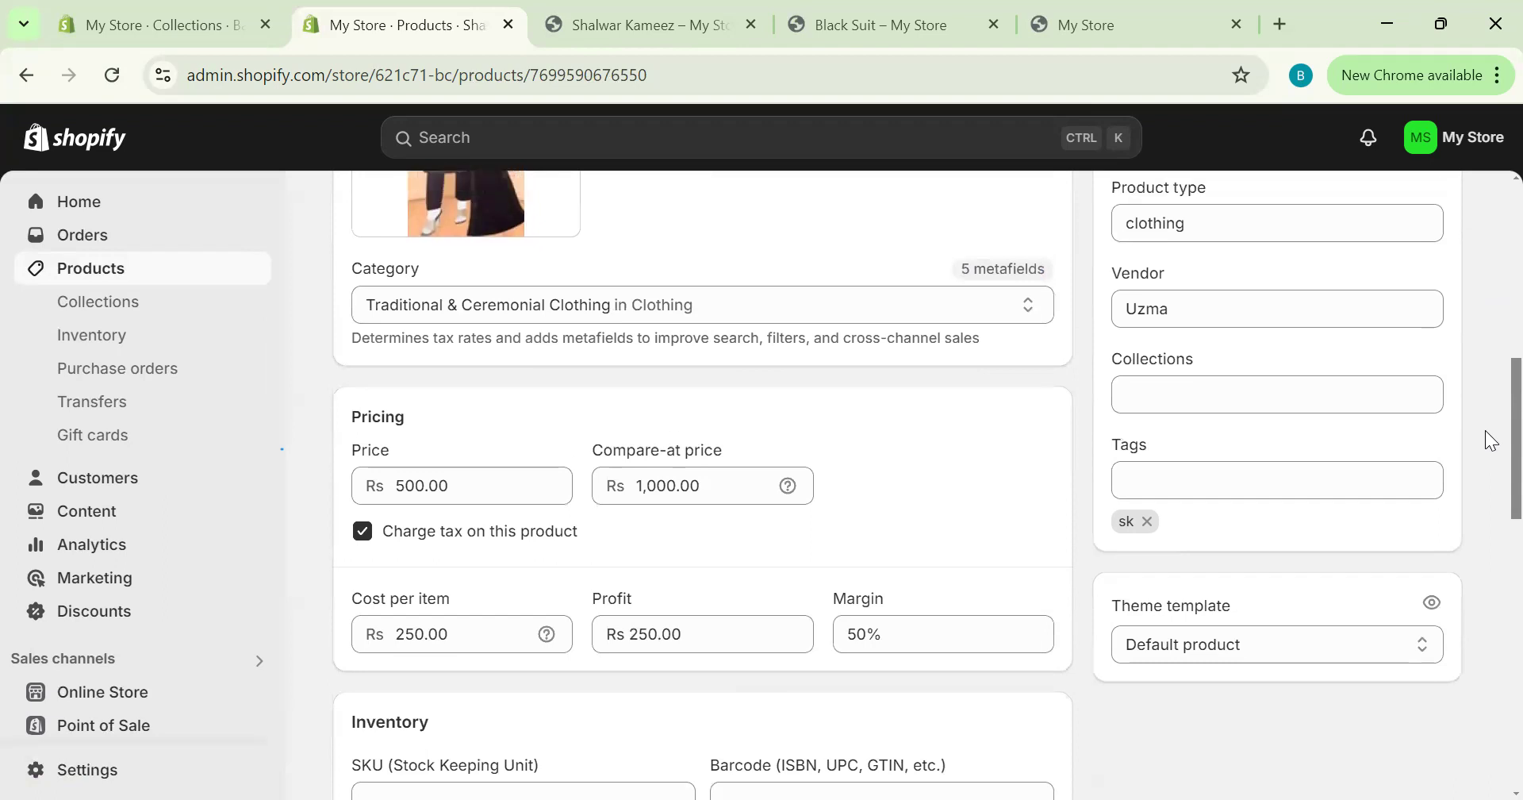
scroll(1488, 476, down, 6)
scroll(1489, 607, down, 3)
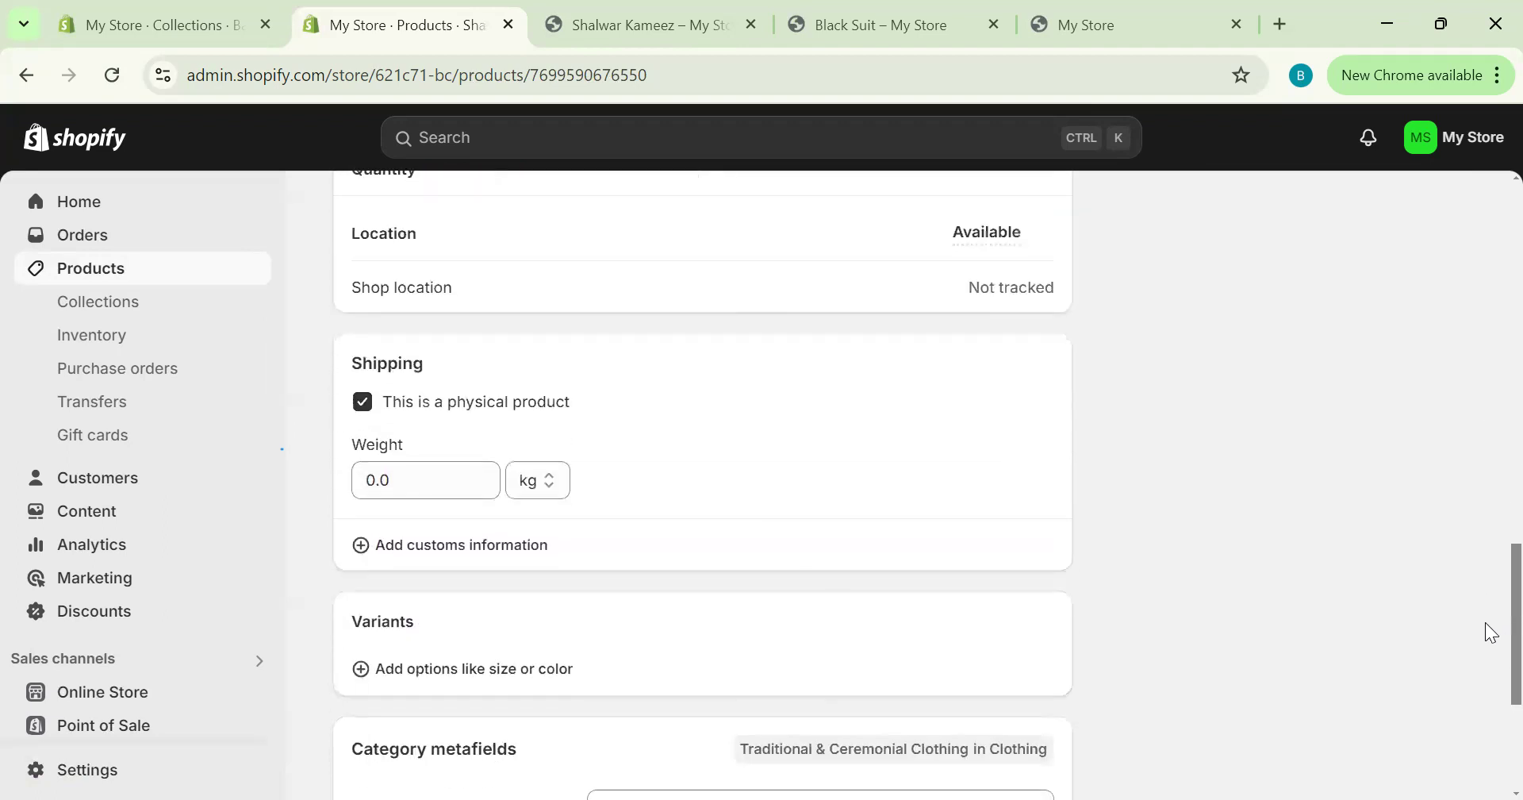
- Go back to the Eastern Wear collection and recheck its product list for Shalwar Kameez
click(90, 317)
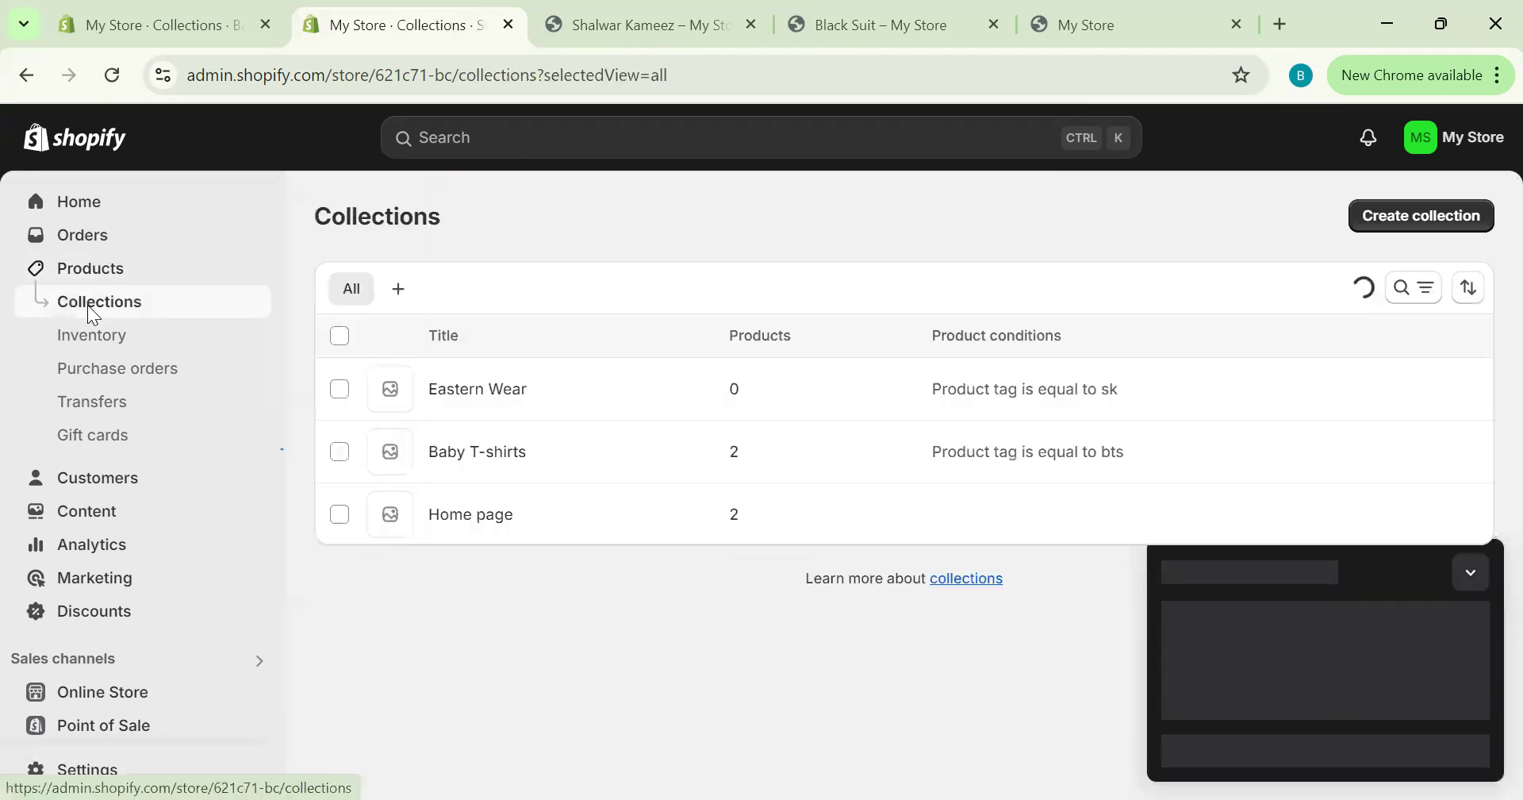
click(522, 397)
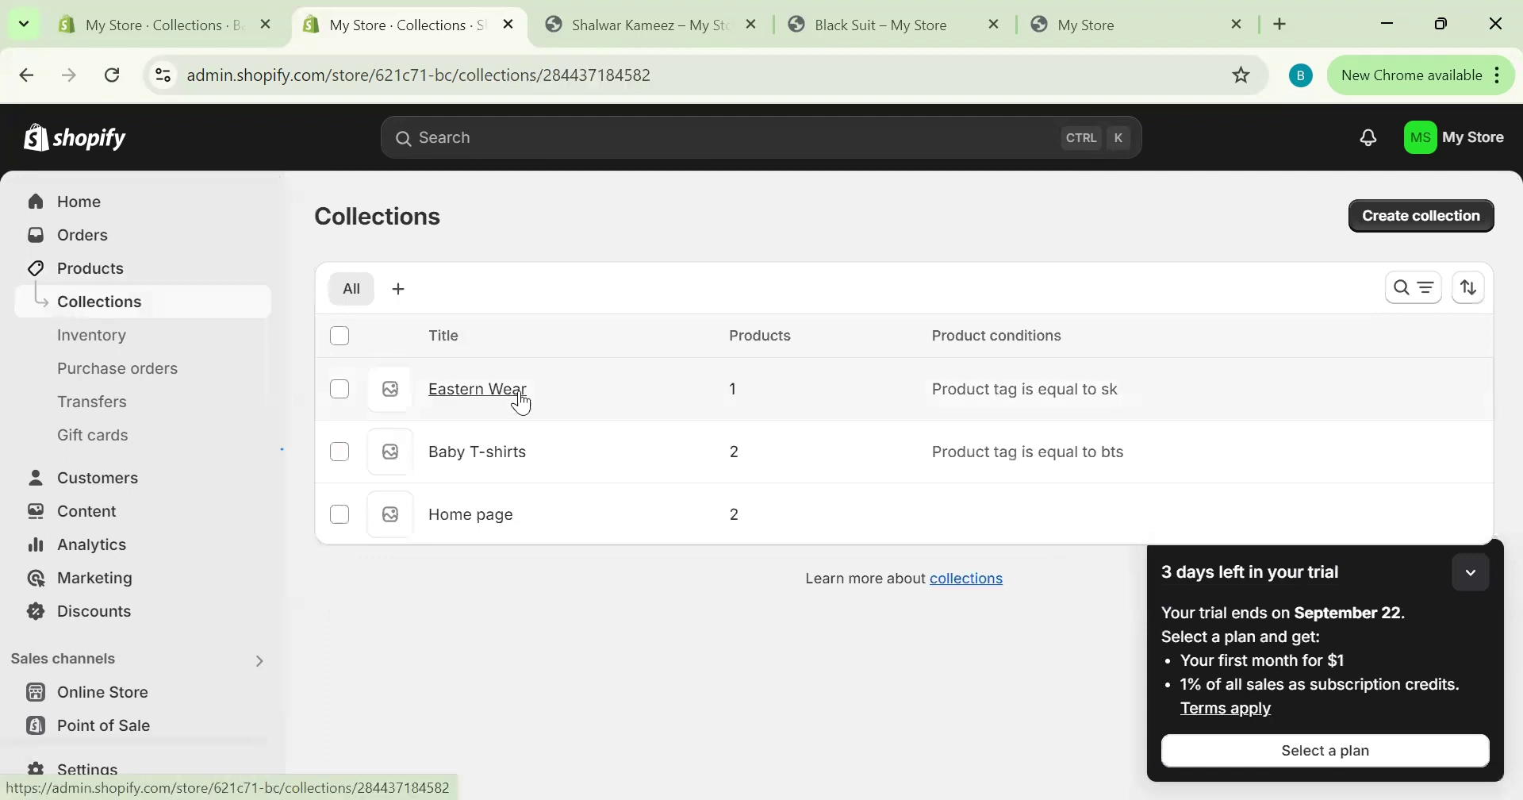
scroll(1486, 401, down, 6)
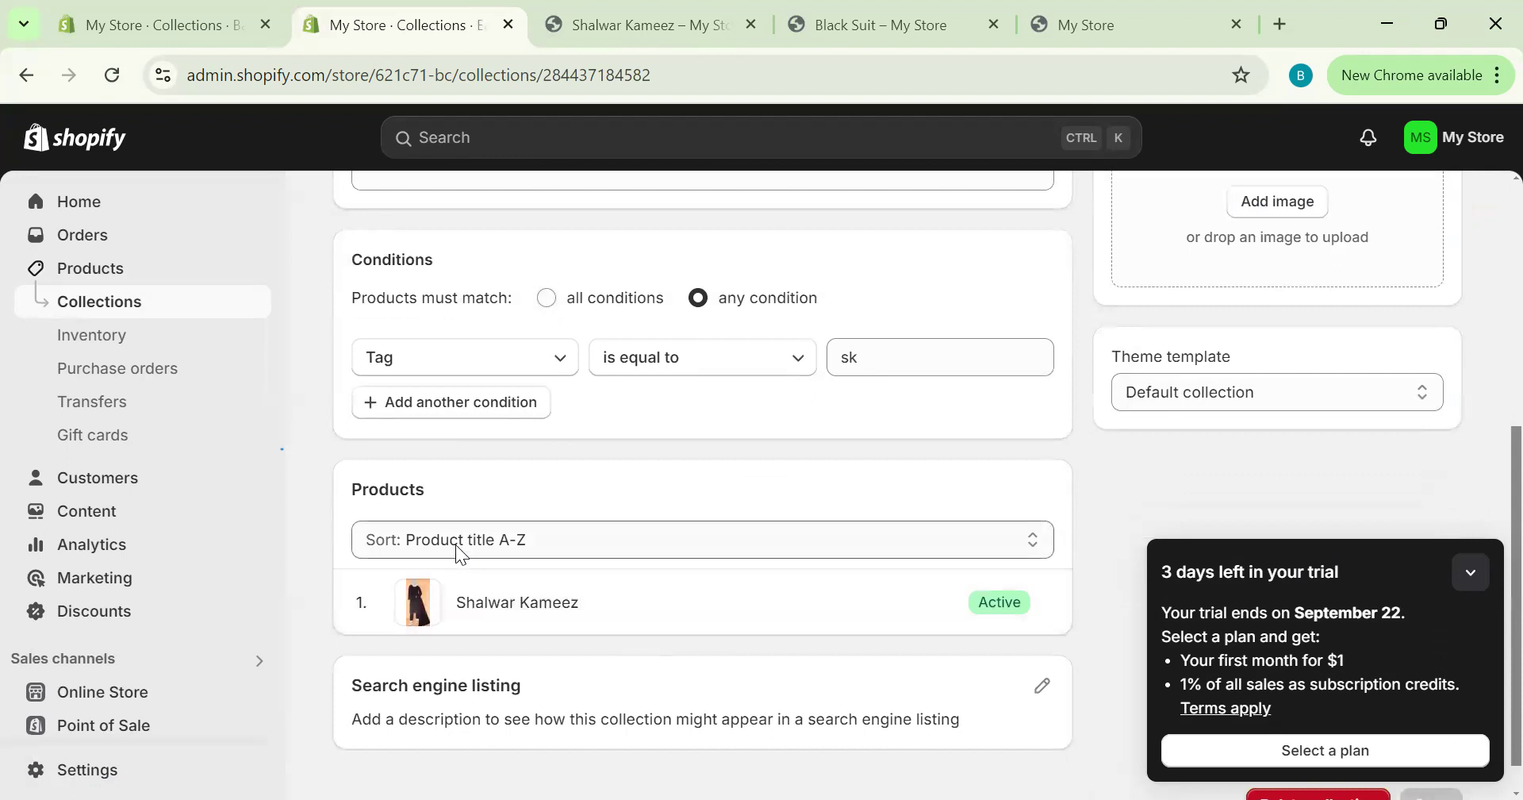
- Close the Shalwar Kameez and Black Suit preview pages and switch to the My Store storefront
click(647, 25)
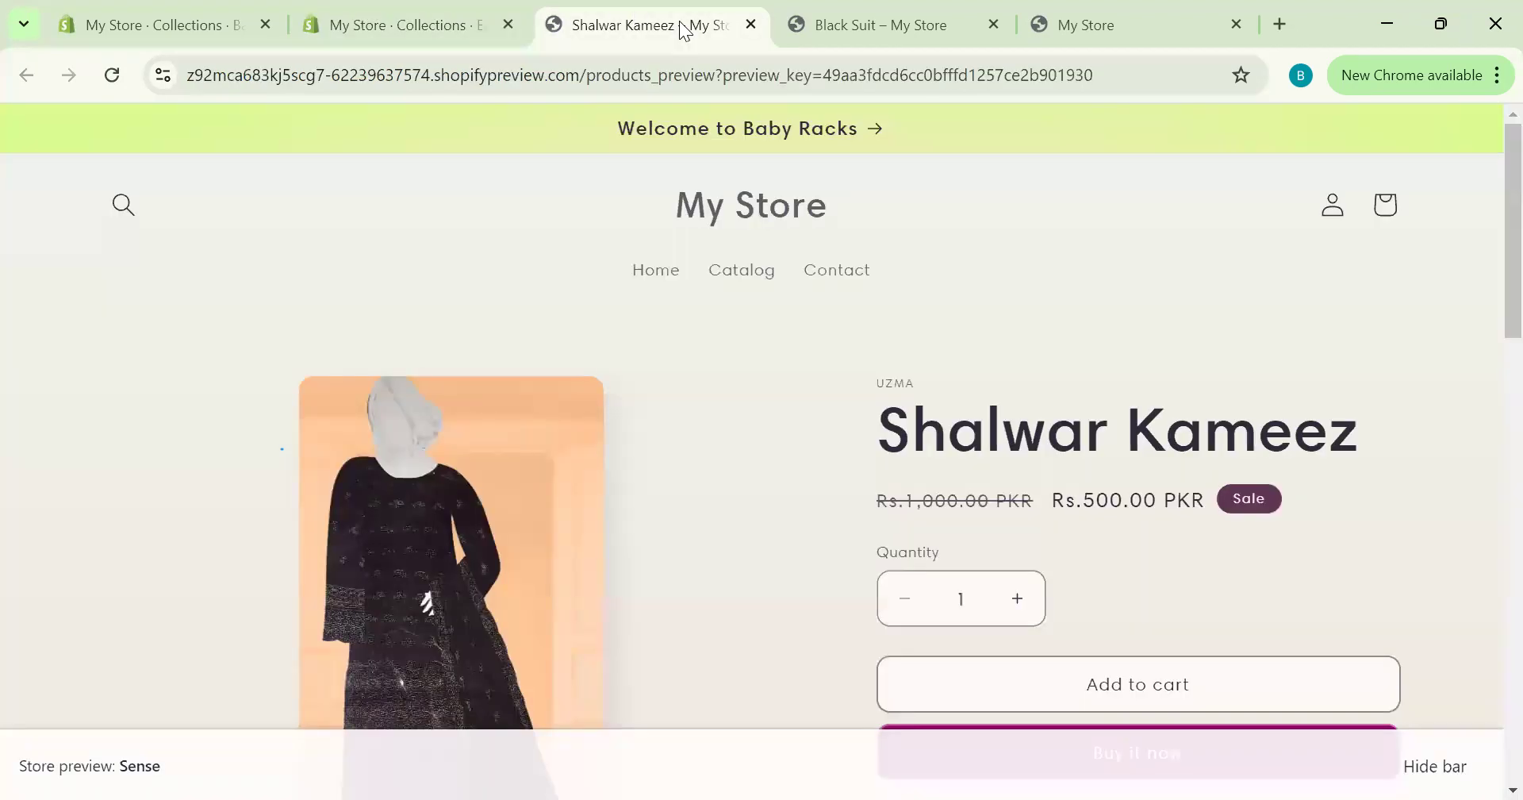
click(750, 24)
click(751, 25)
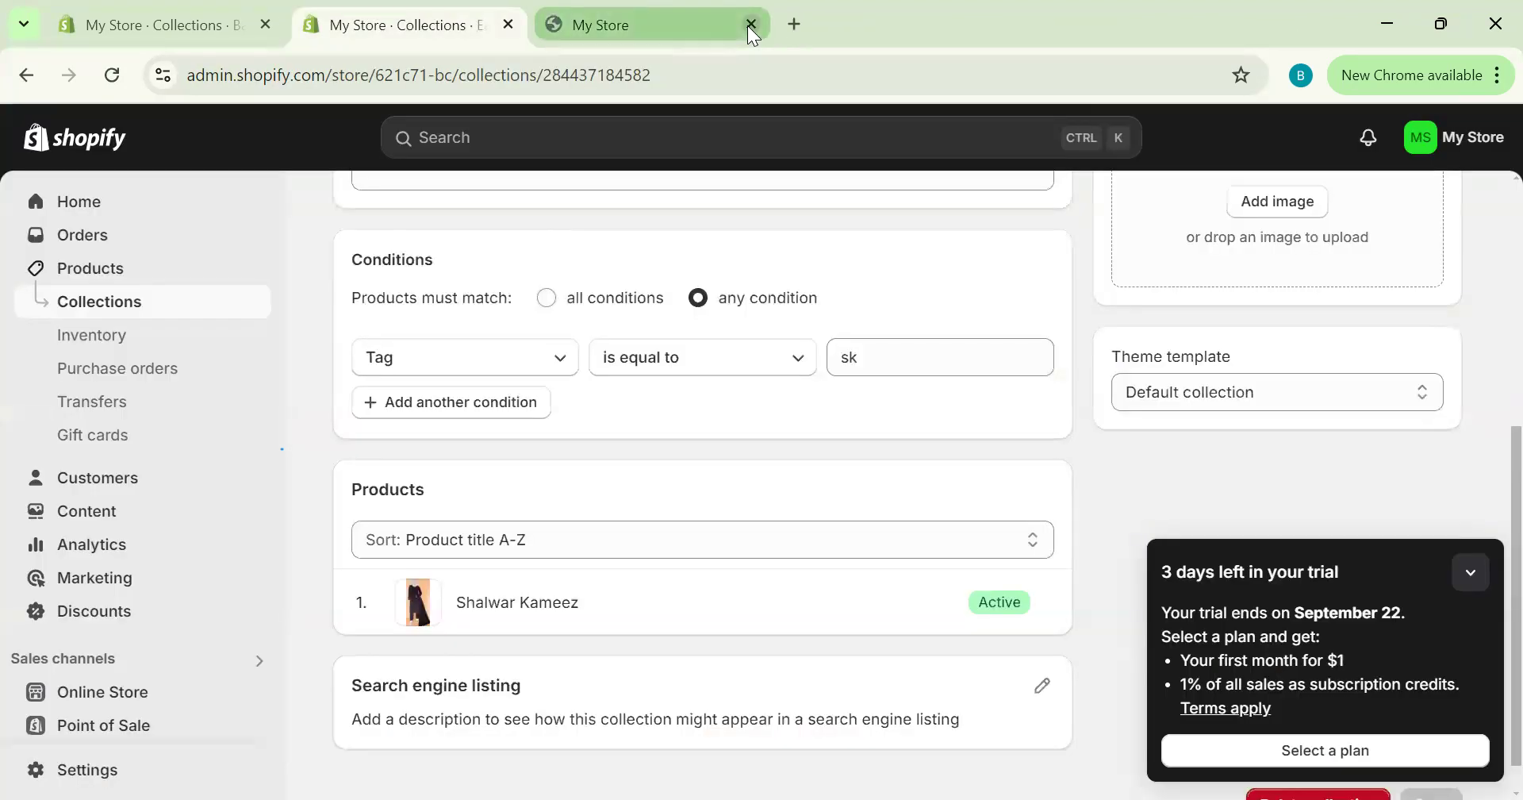
click(621, 11)
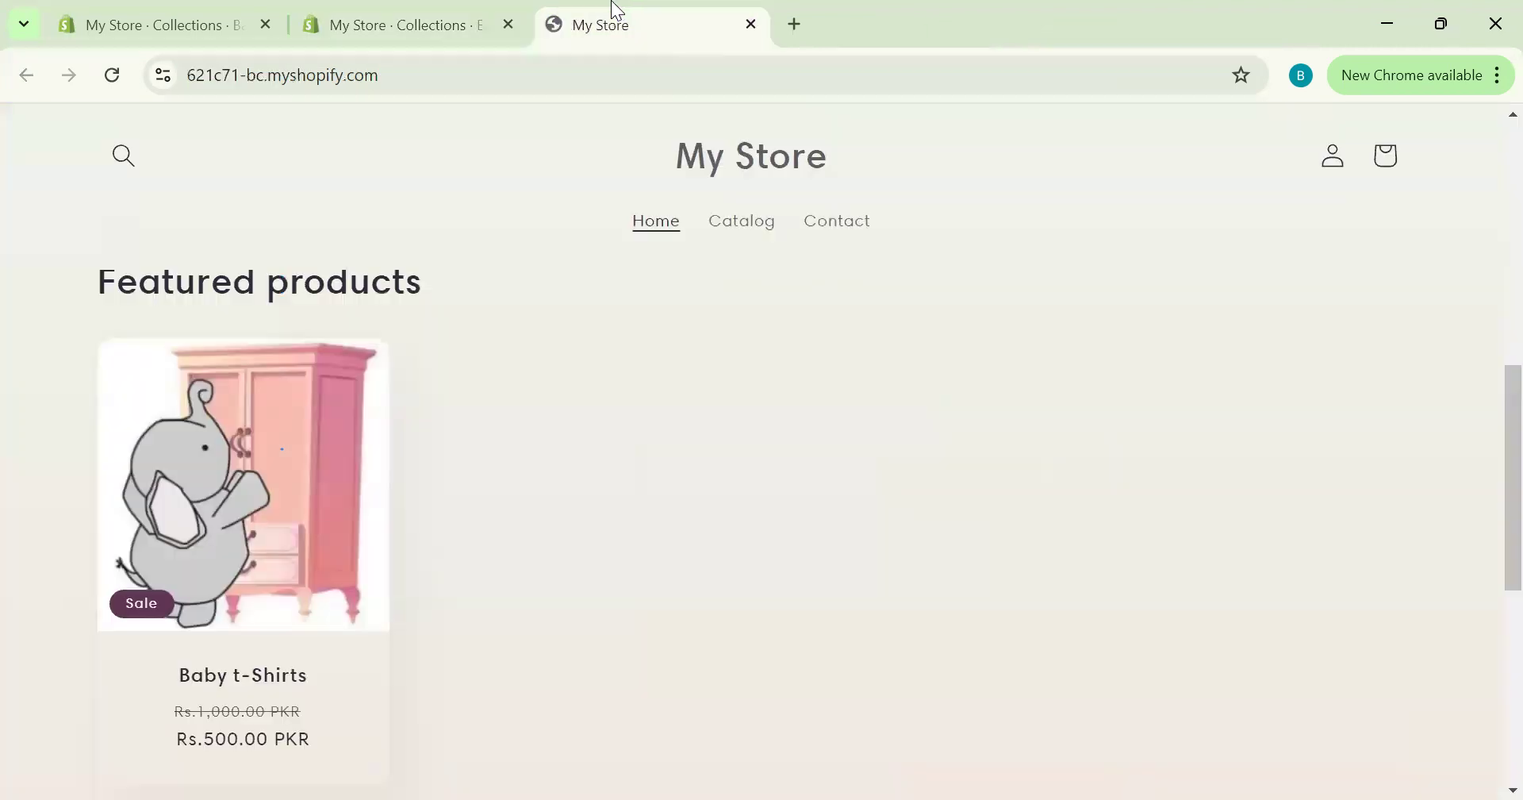
- Reload the storefront home page and check which items appear under Featured products
click(587, 68)
key(Return)
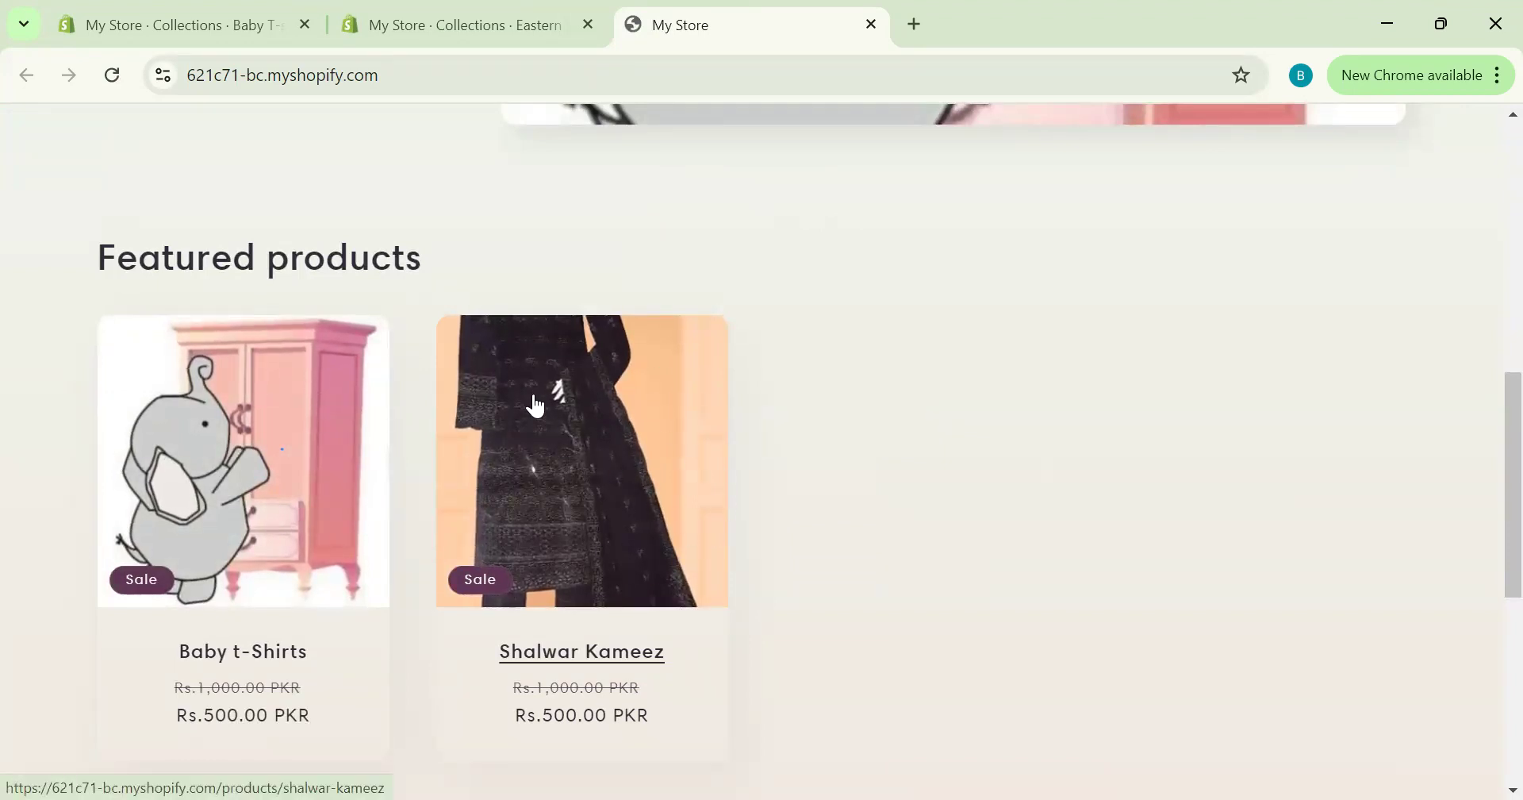
- Return to the store admin and open the current Sense theme for customization, collapsing the trial notice
click(435, 9)
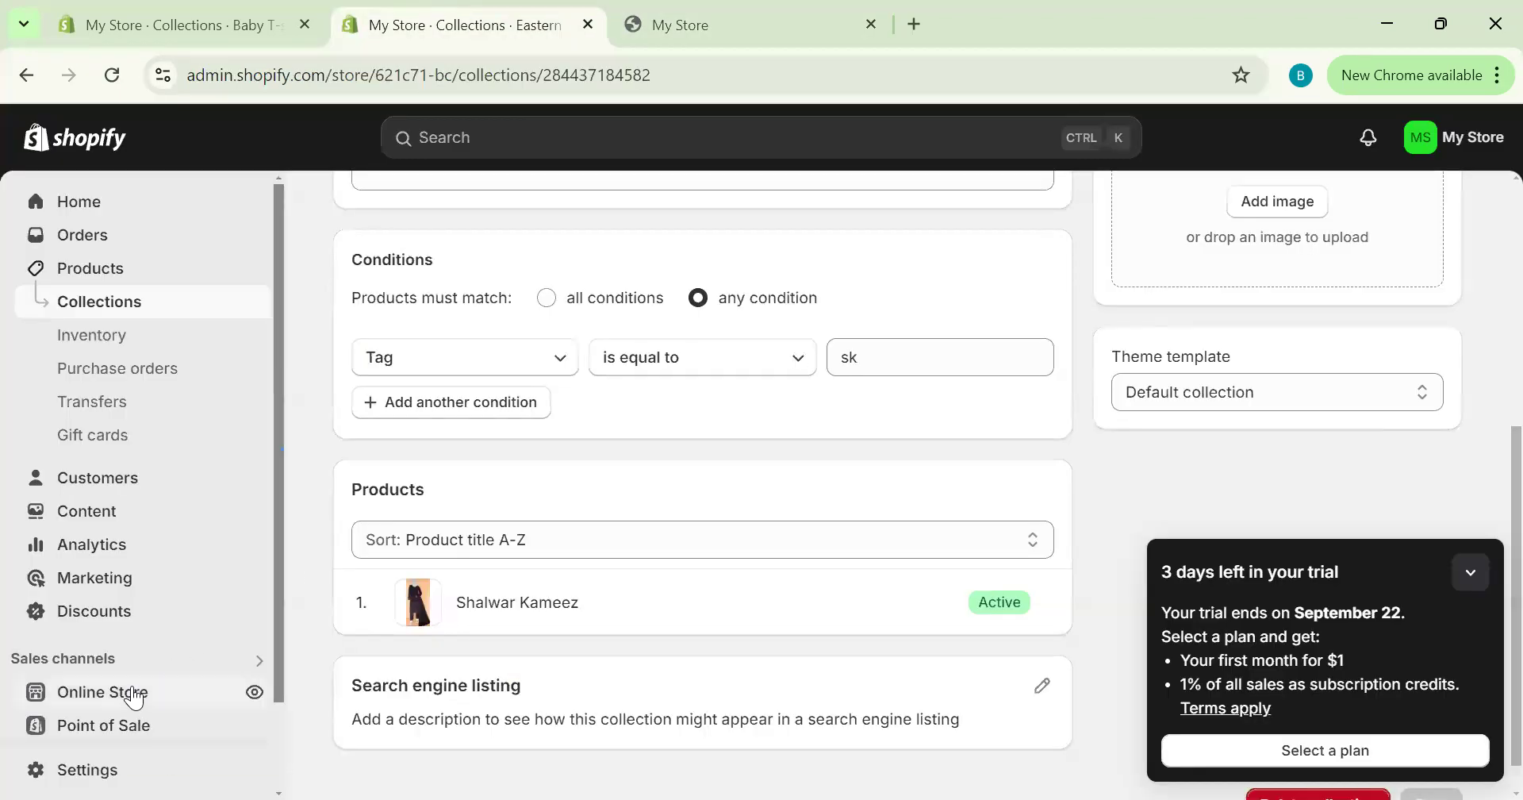
click(135, 696)
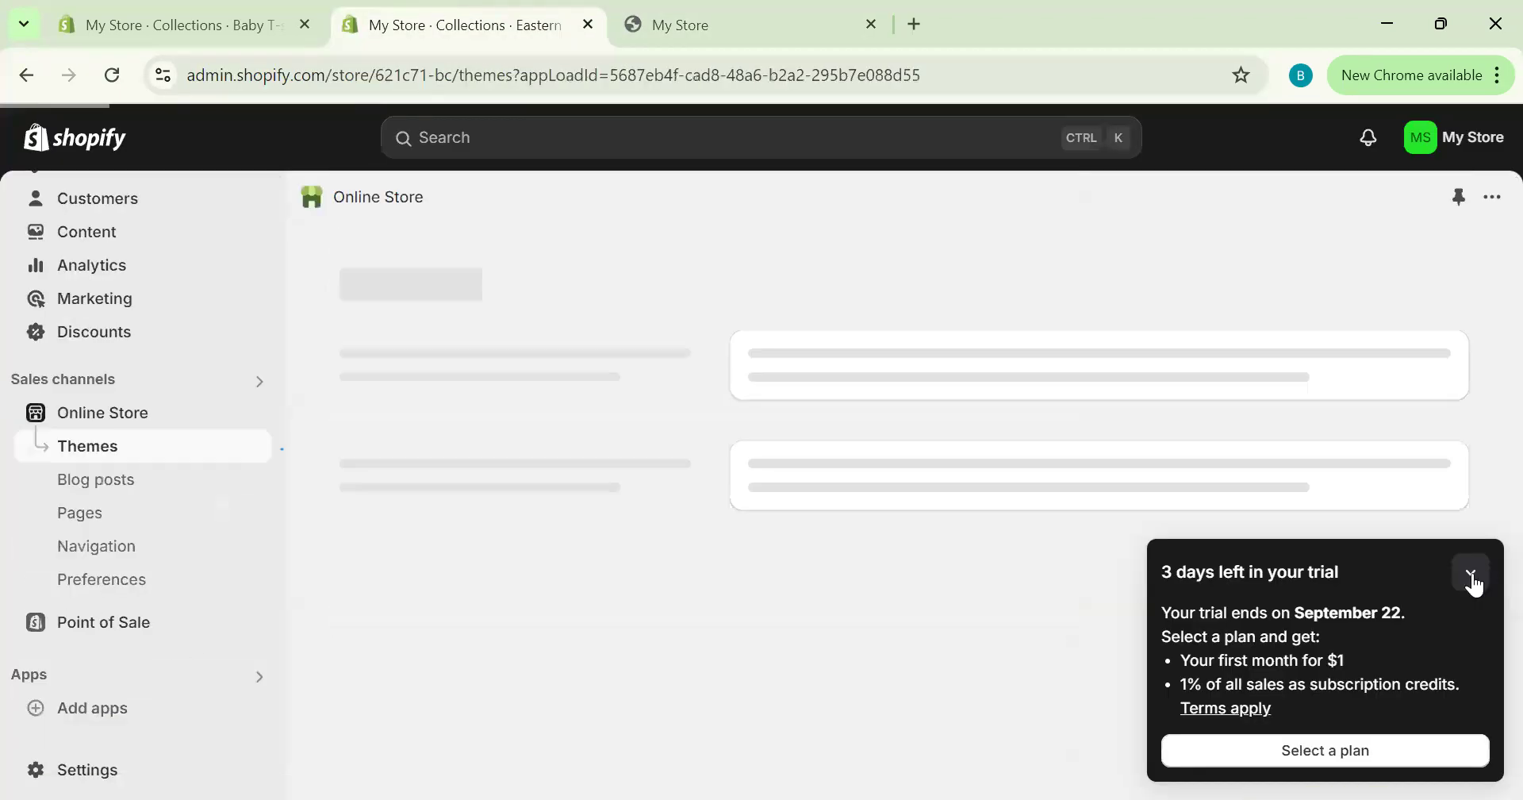
click(1471, 573)
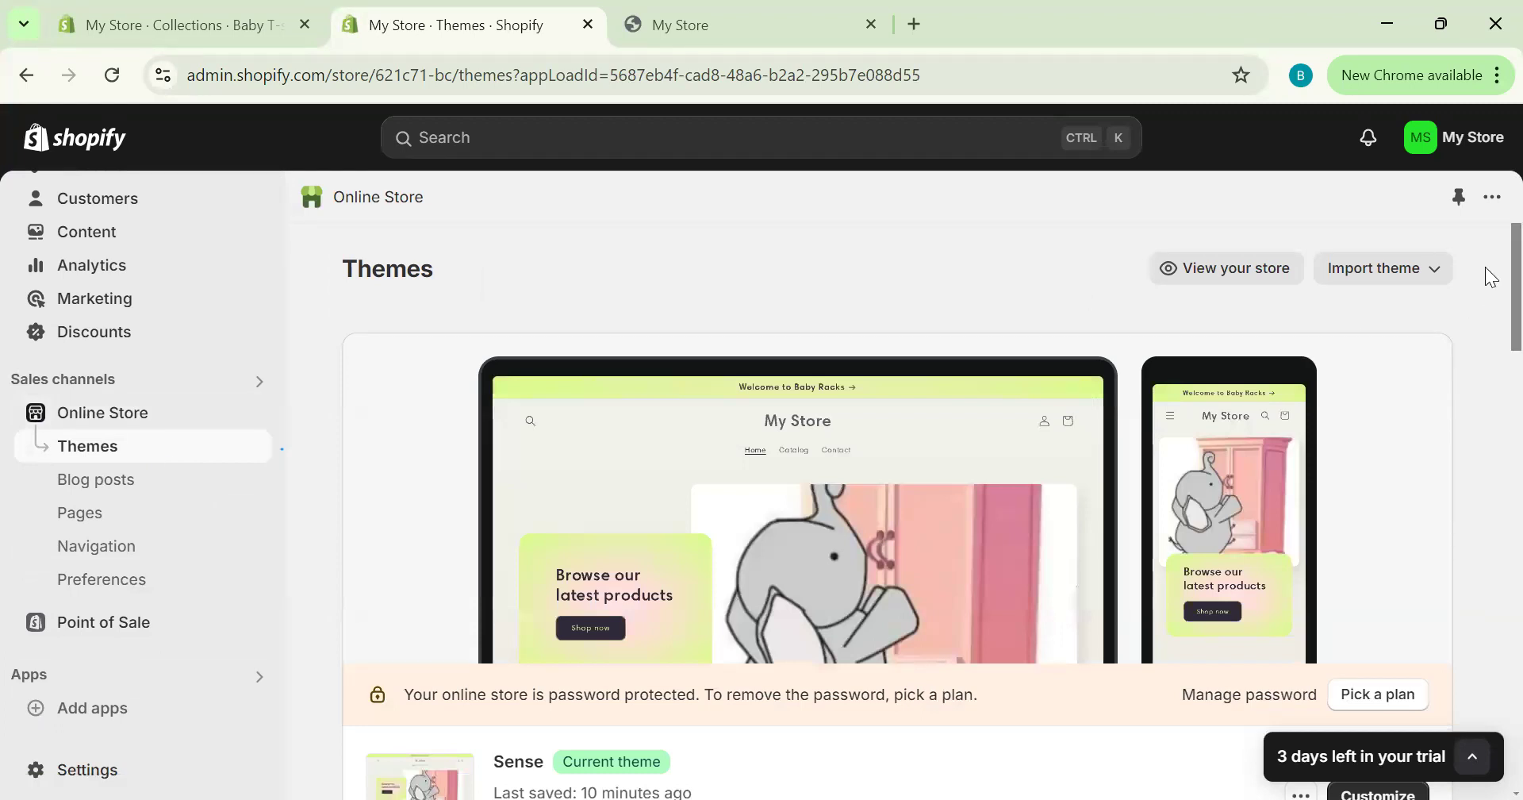
scroll(1488, 317, down, 5)
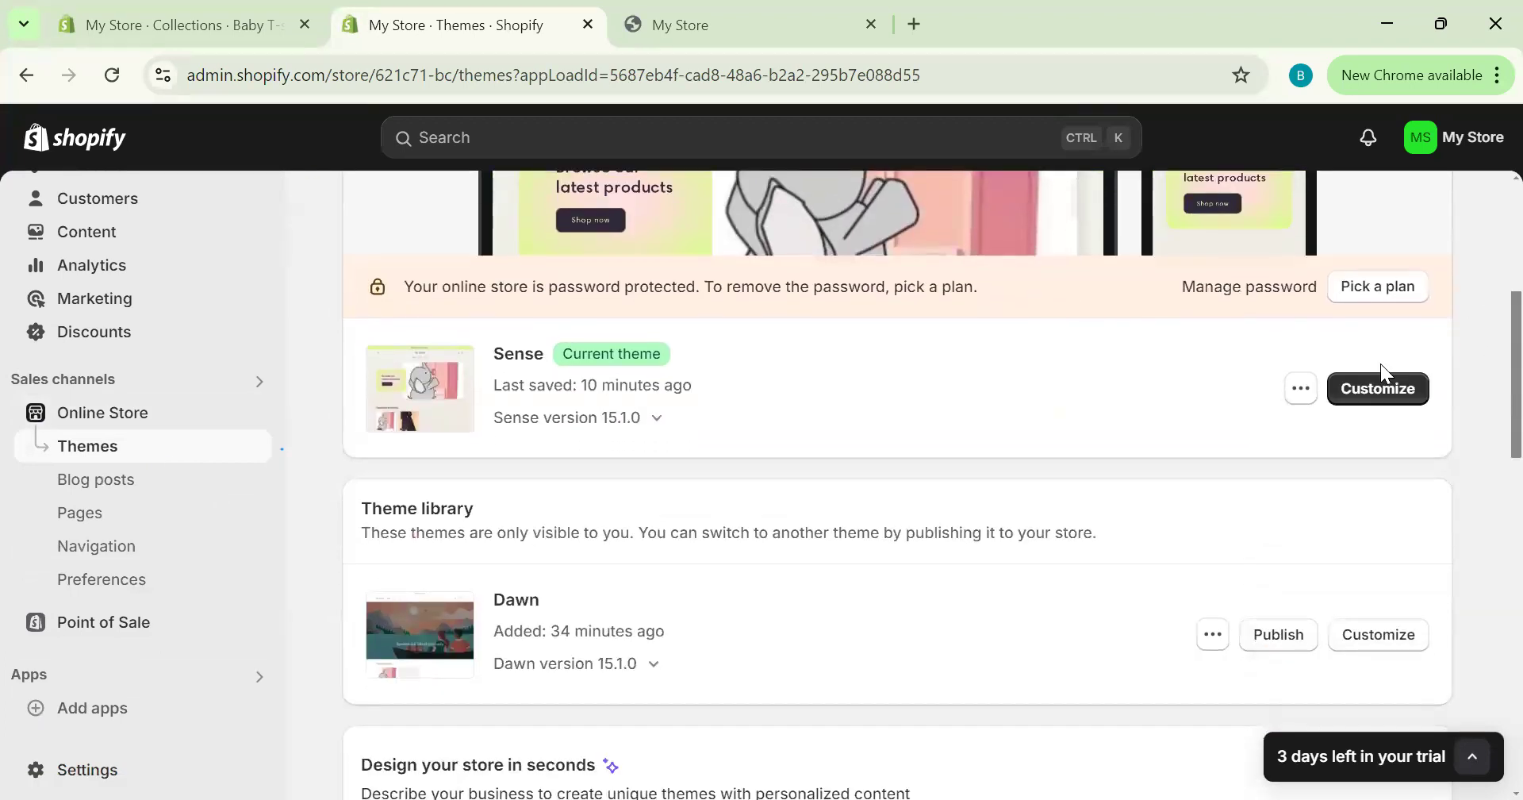
click(1381, 393)
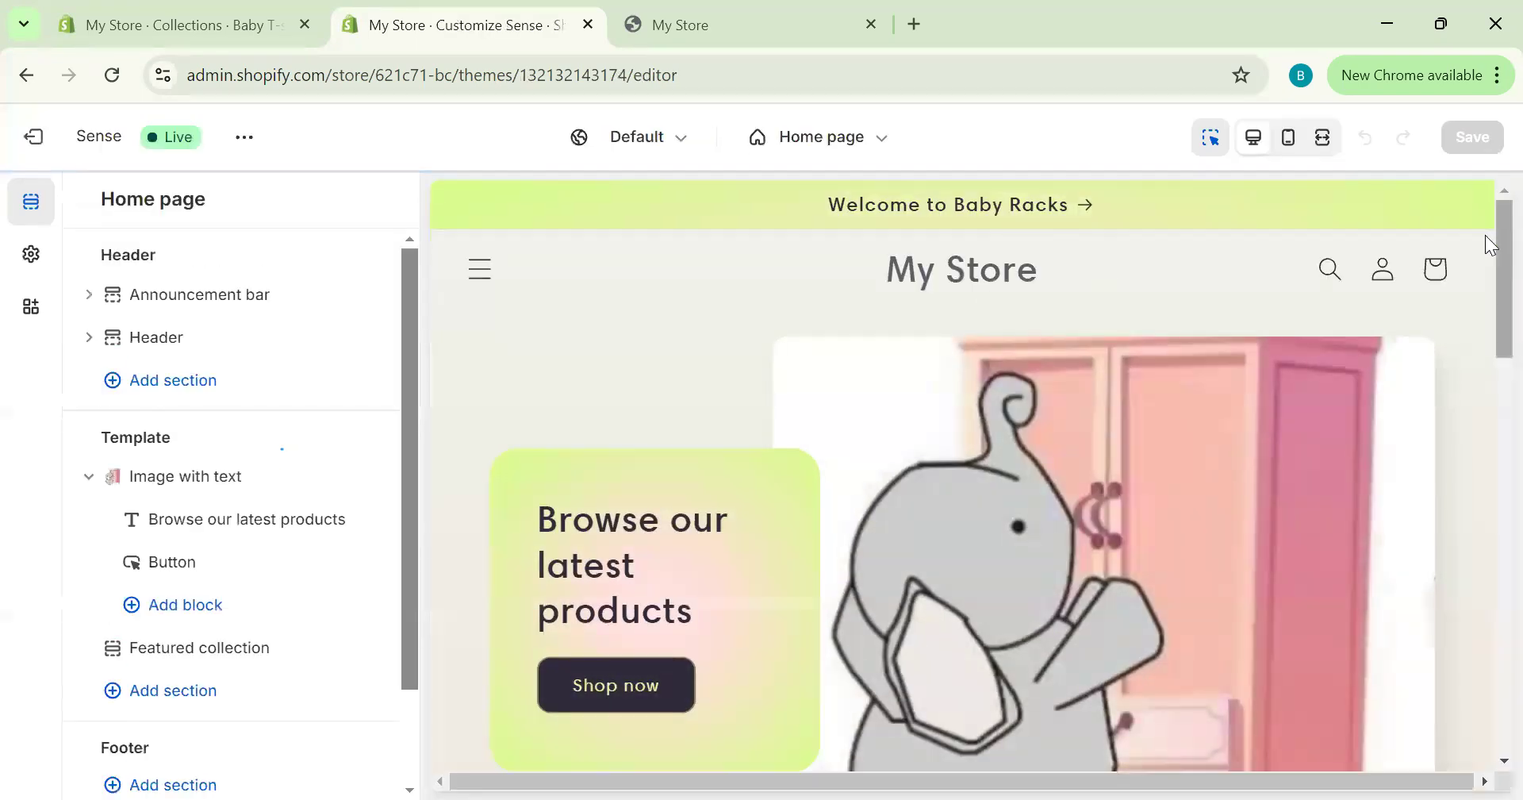
- Select the home page's Featured collection section and look at the page width and spacing options in the theme's Layout settings
drag(1492, 246, 1488, 449)
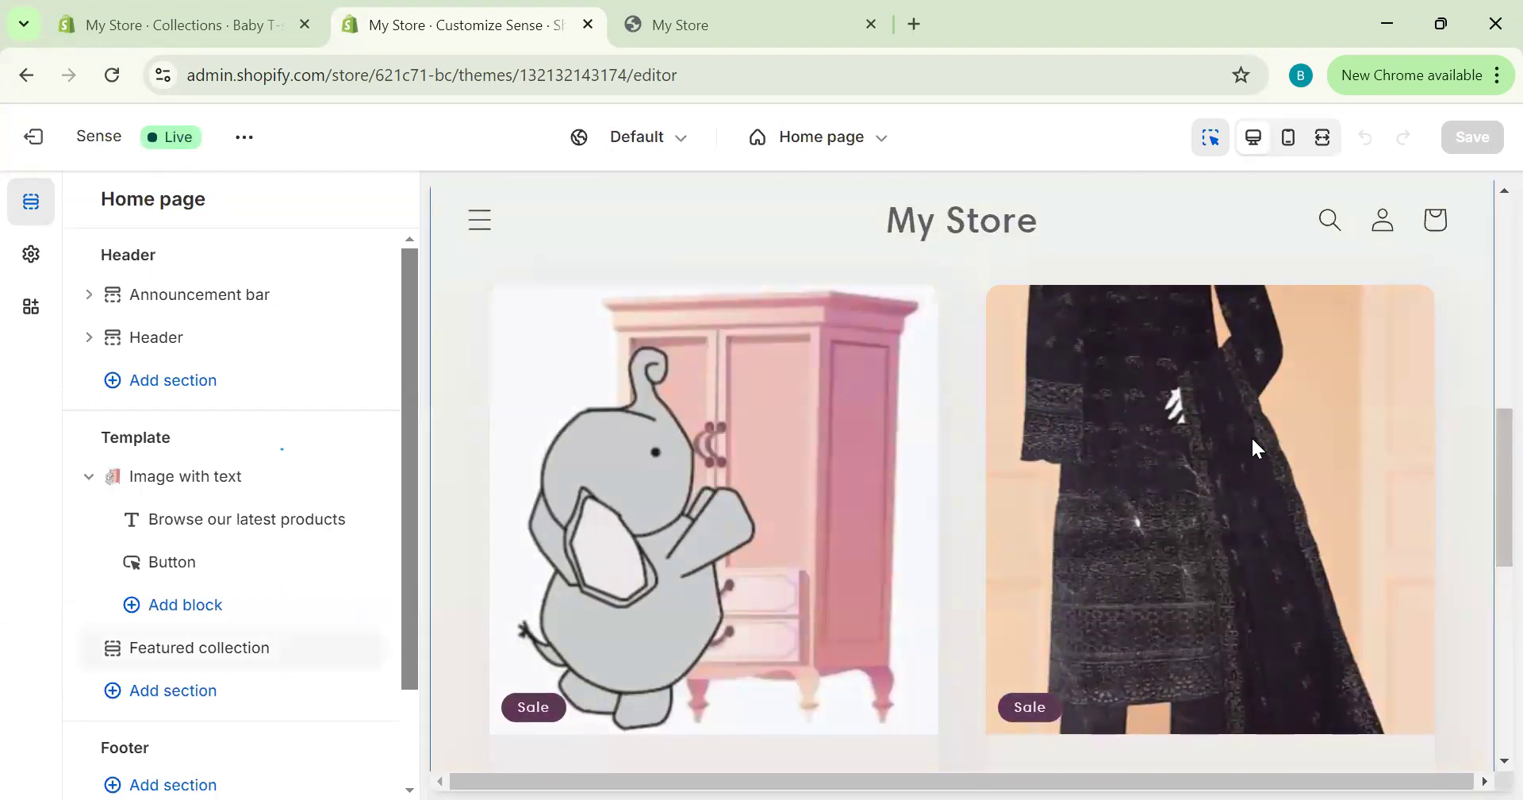
click(1225, 424)
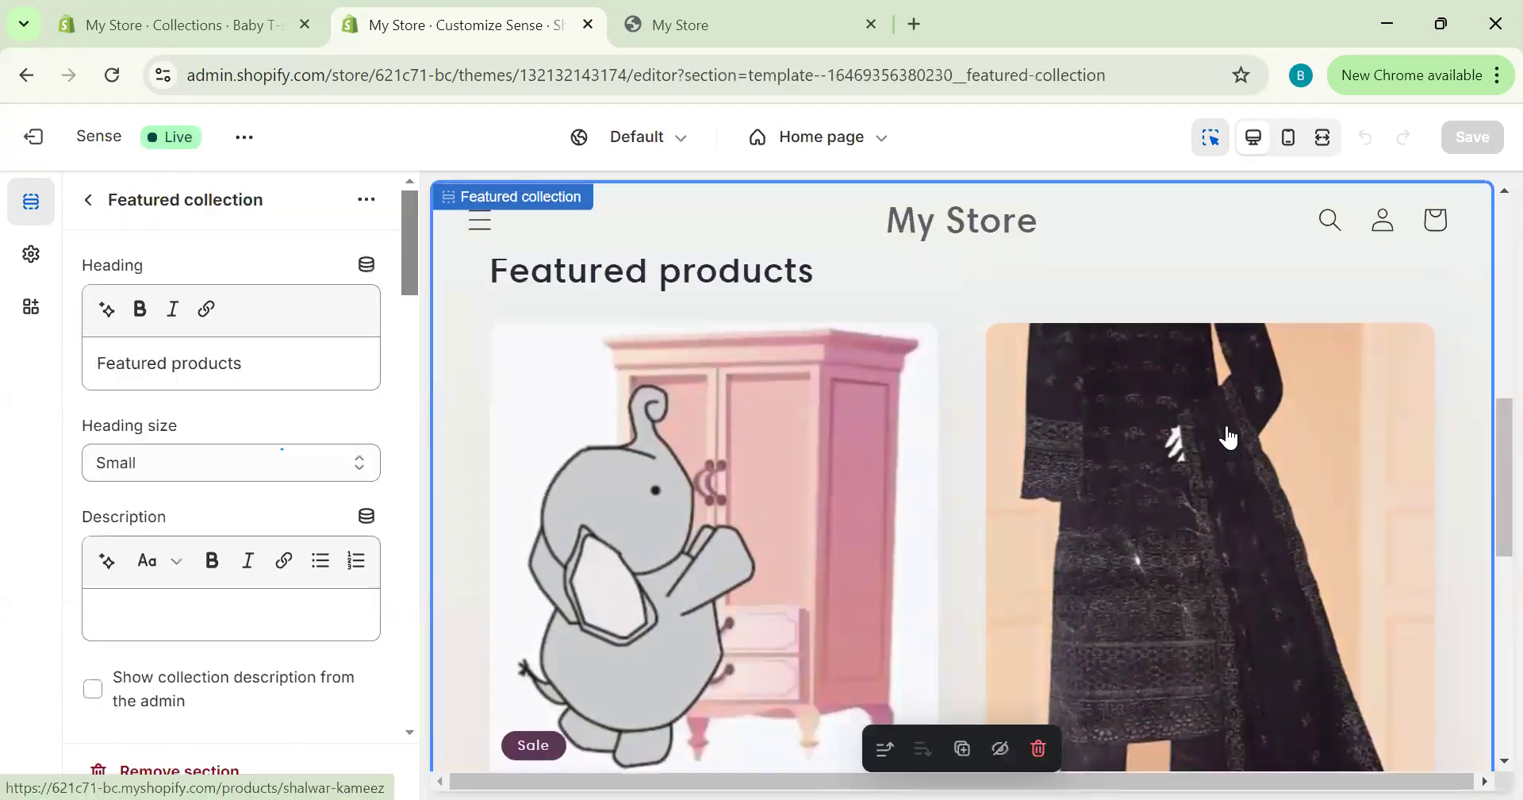
click(30, 255)
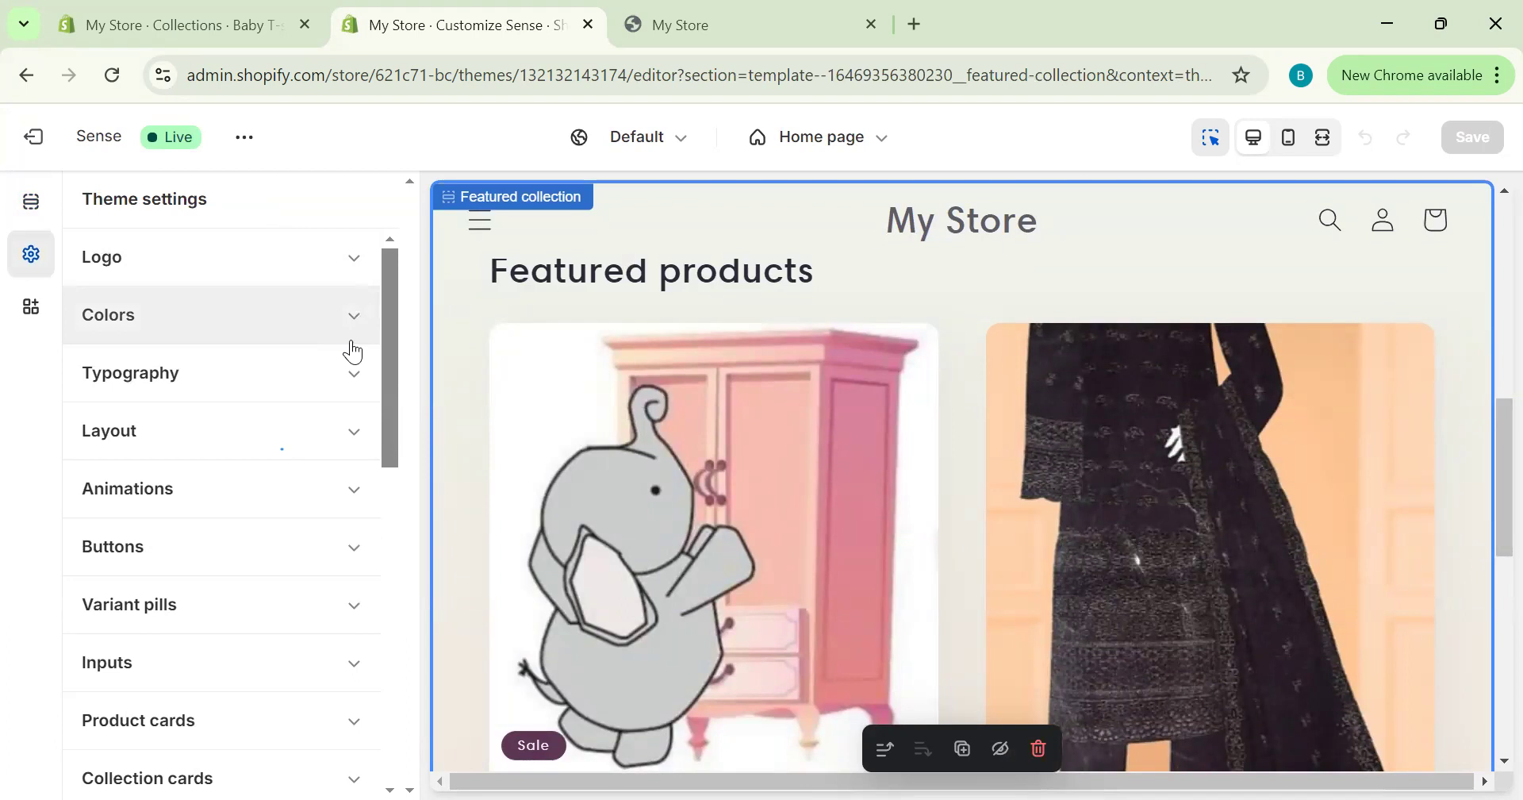
click(350, 432)
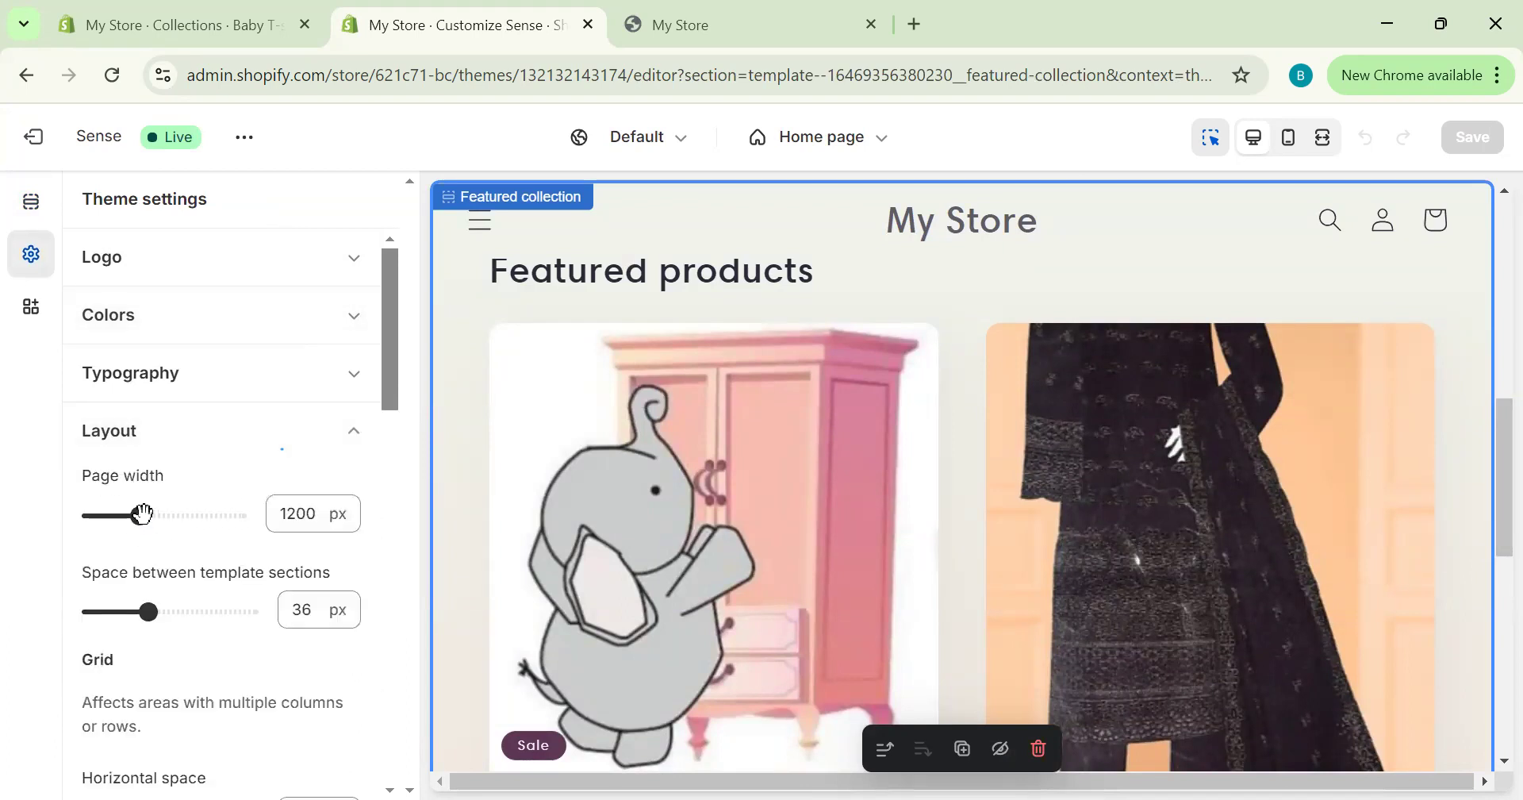
click(347, 435)
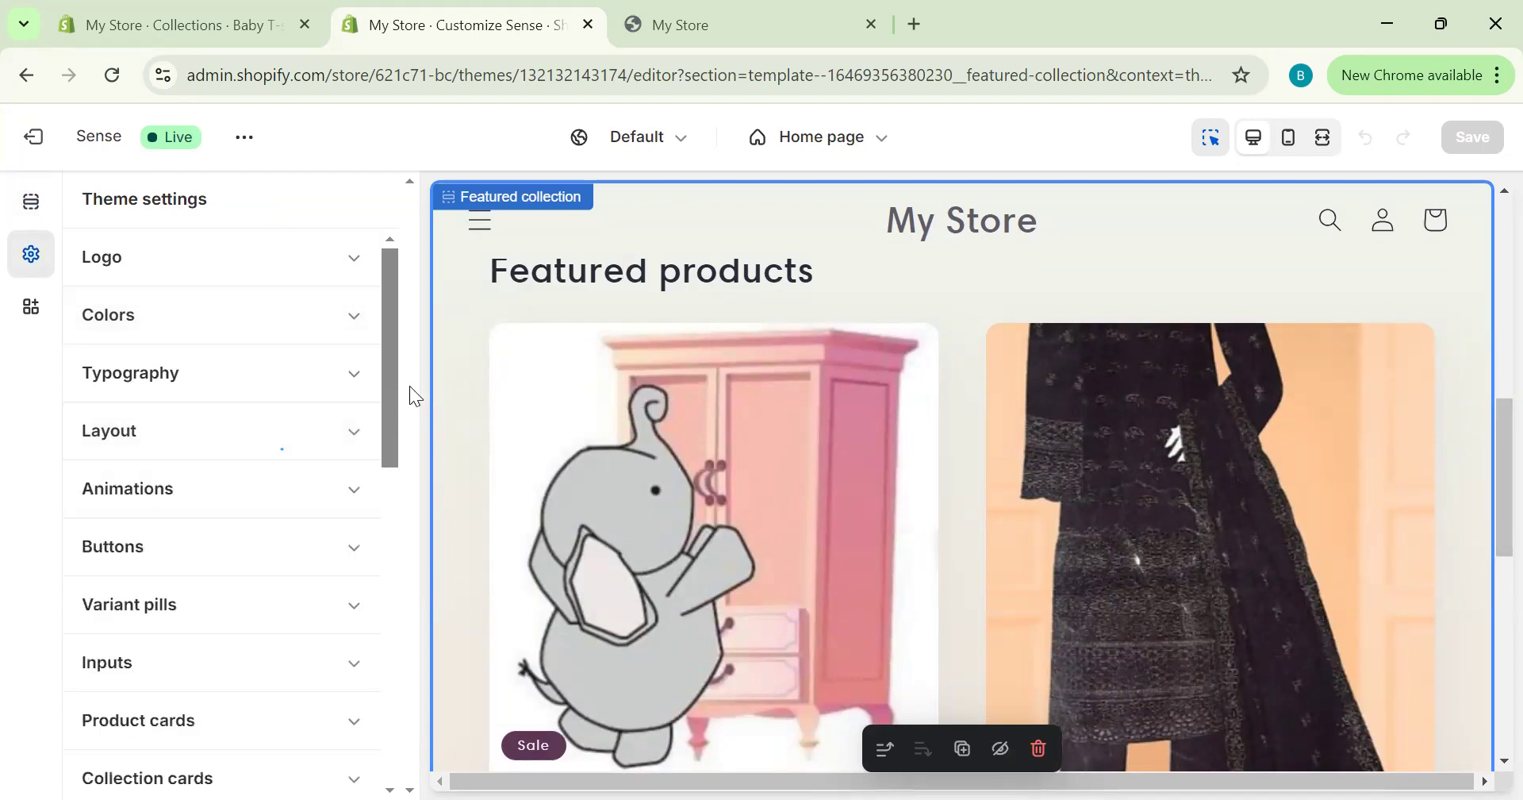
- Try the Standard style for the collection cards and check the effect on the featured products in the preview
scroll(389, 416, down, 1)
drag(384, 407, 391, 517)
click(354, 484)
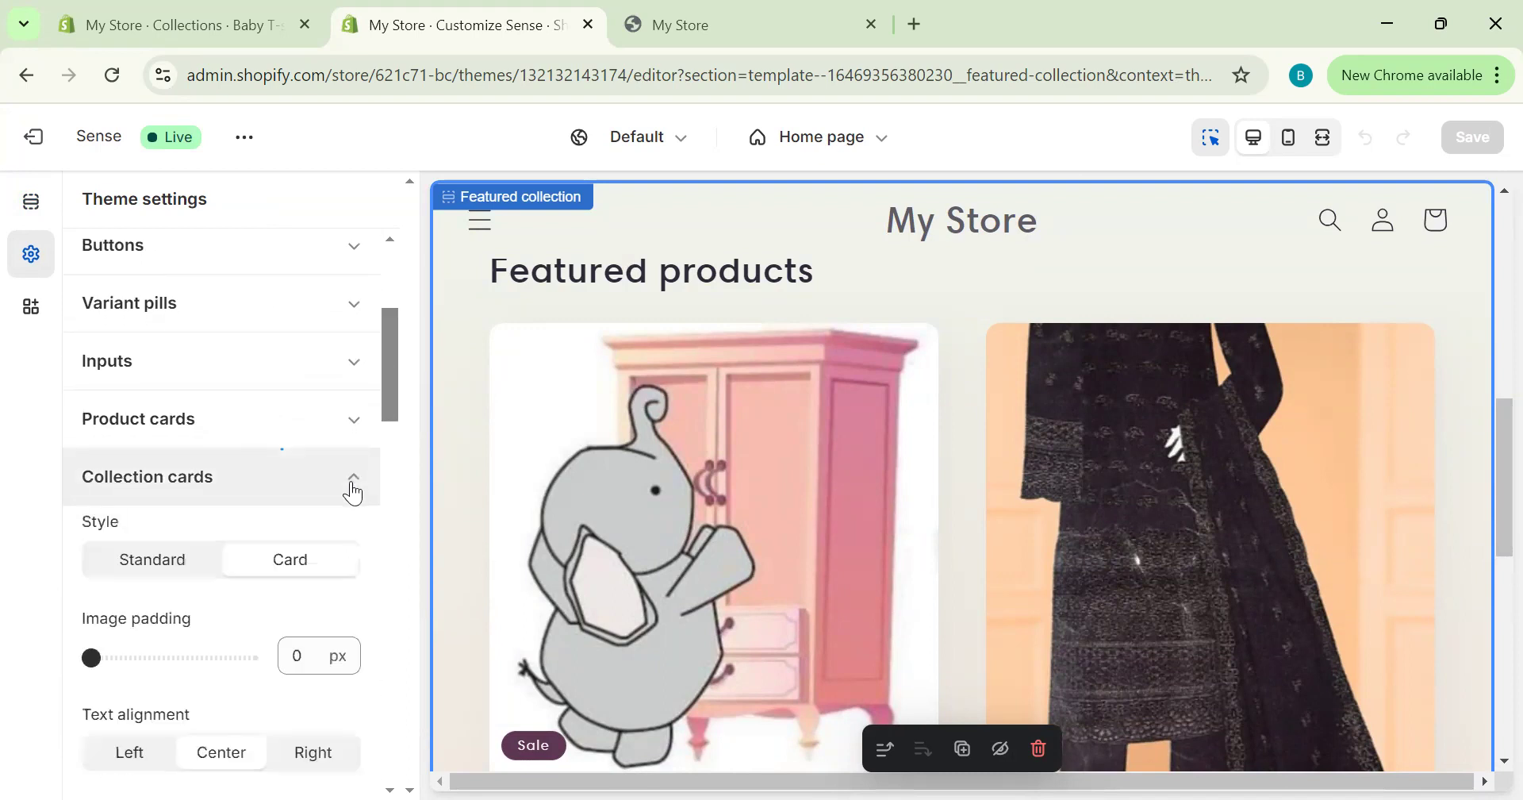
click(162, 568)
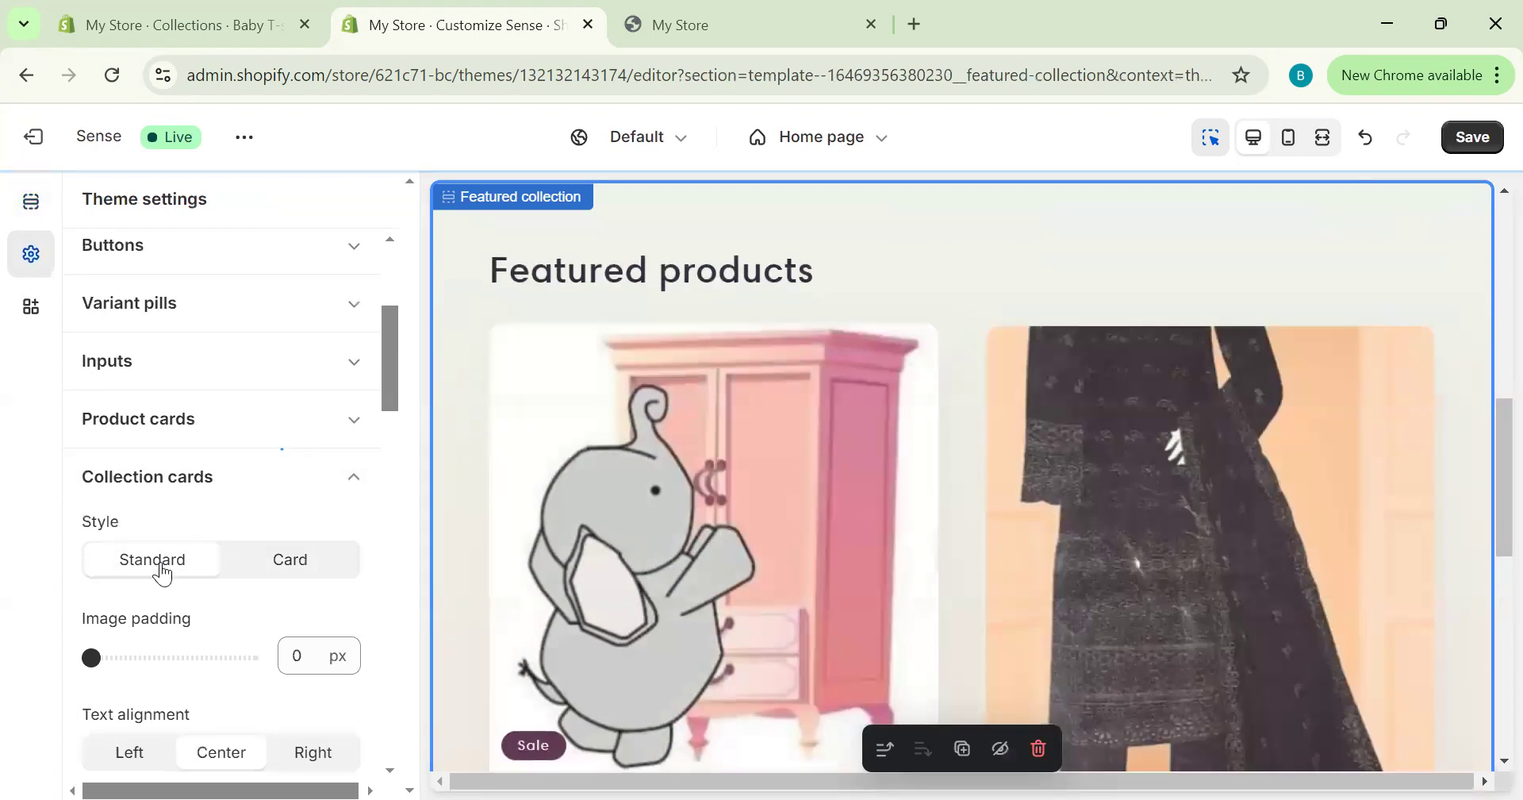
drag(1490, 476, 1489, 536)
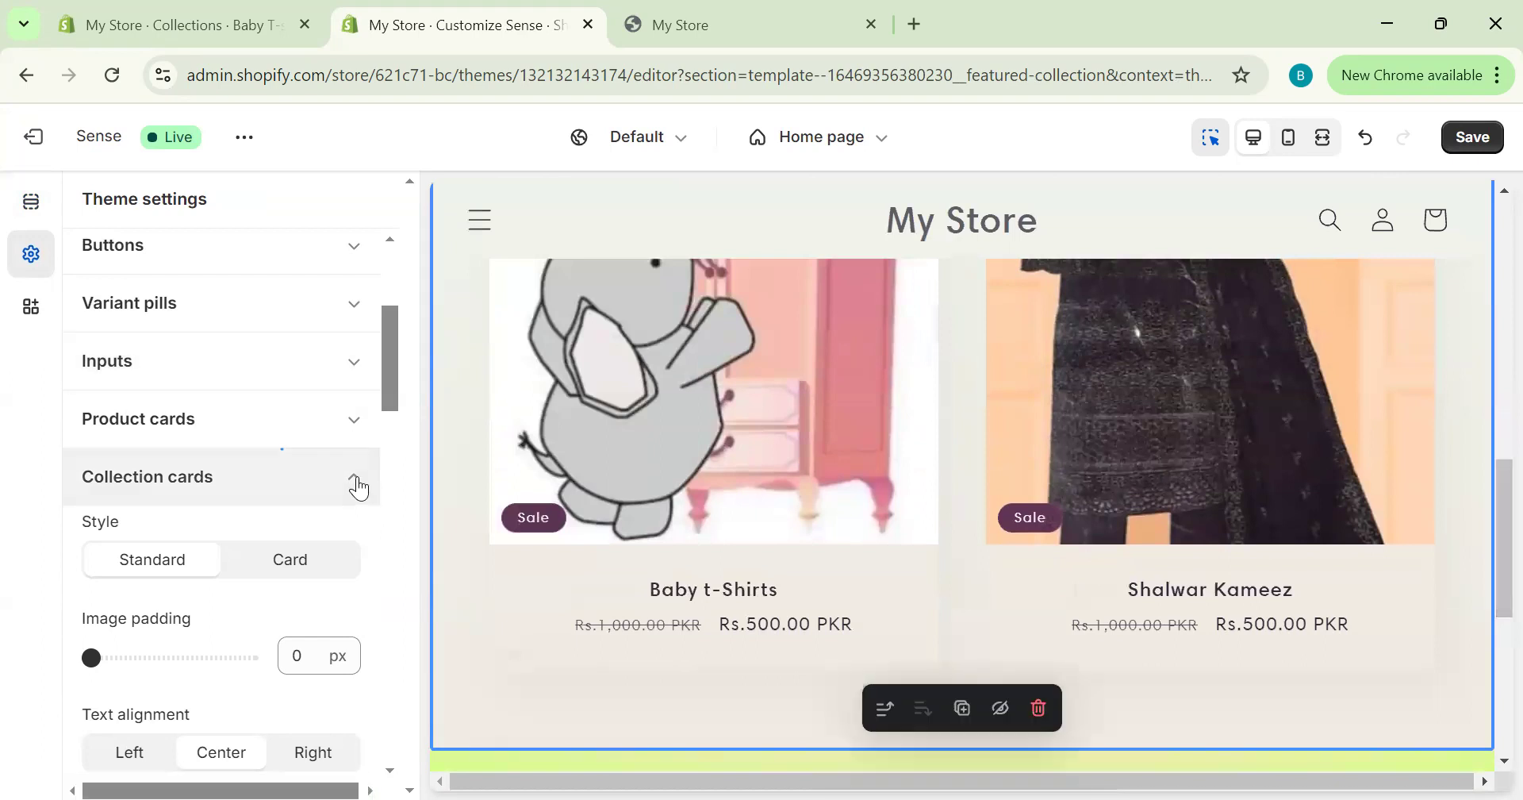
- Set the collection cards' style back to Card
click(356, 485)
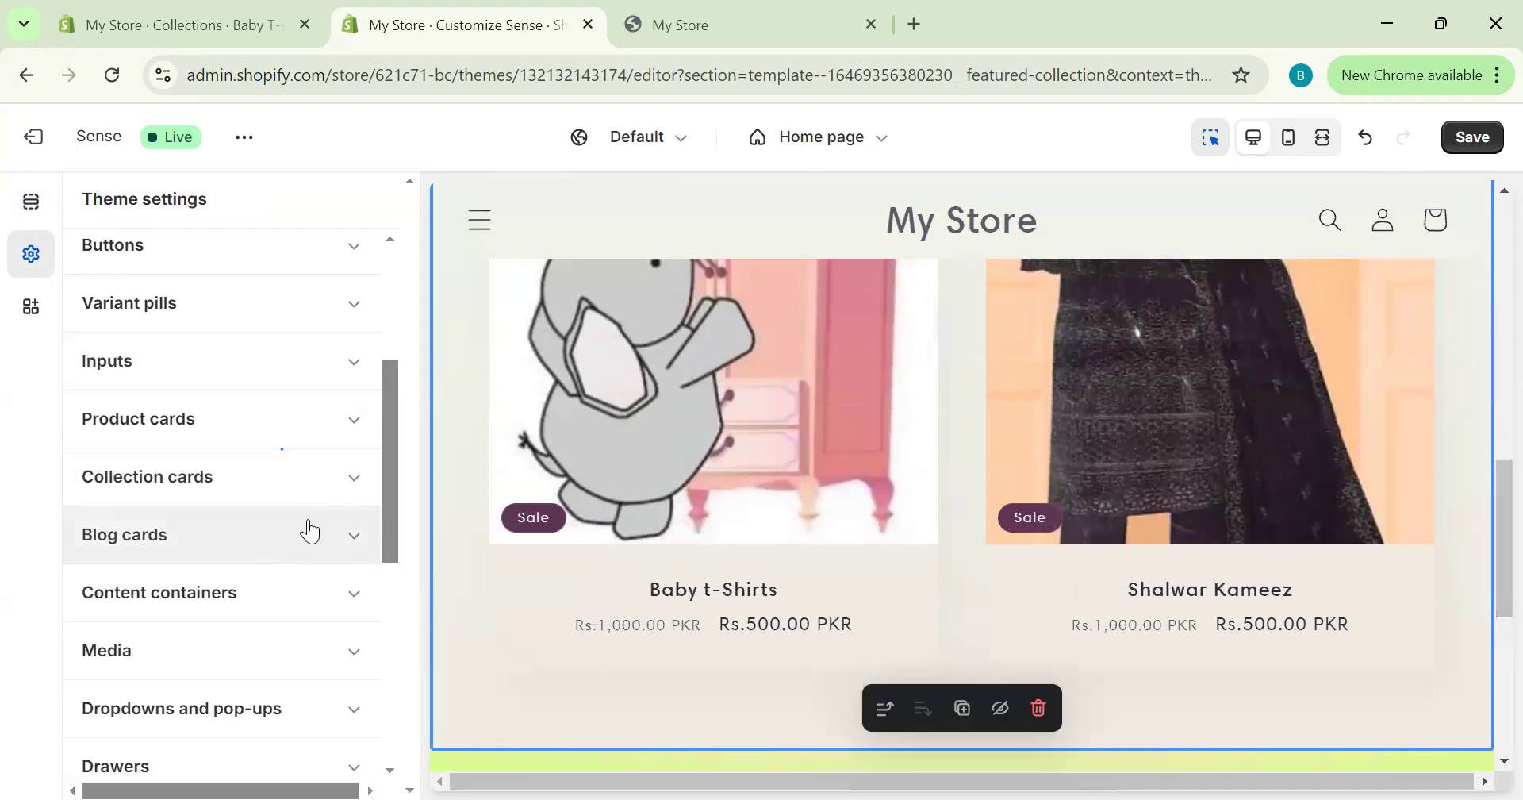
click(343, 484)
click(329, 575)
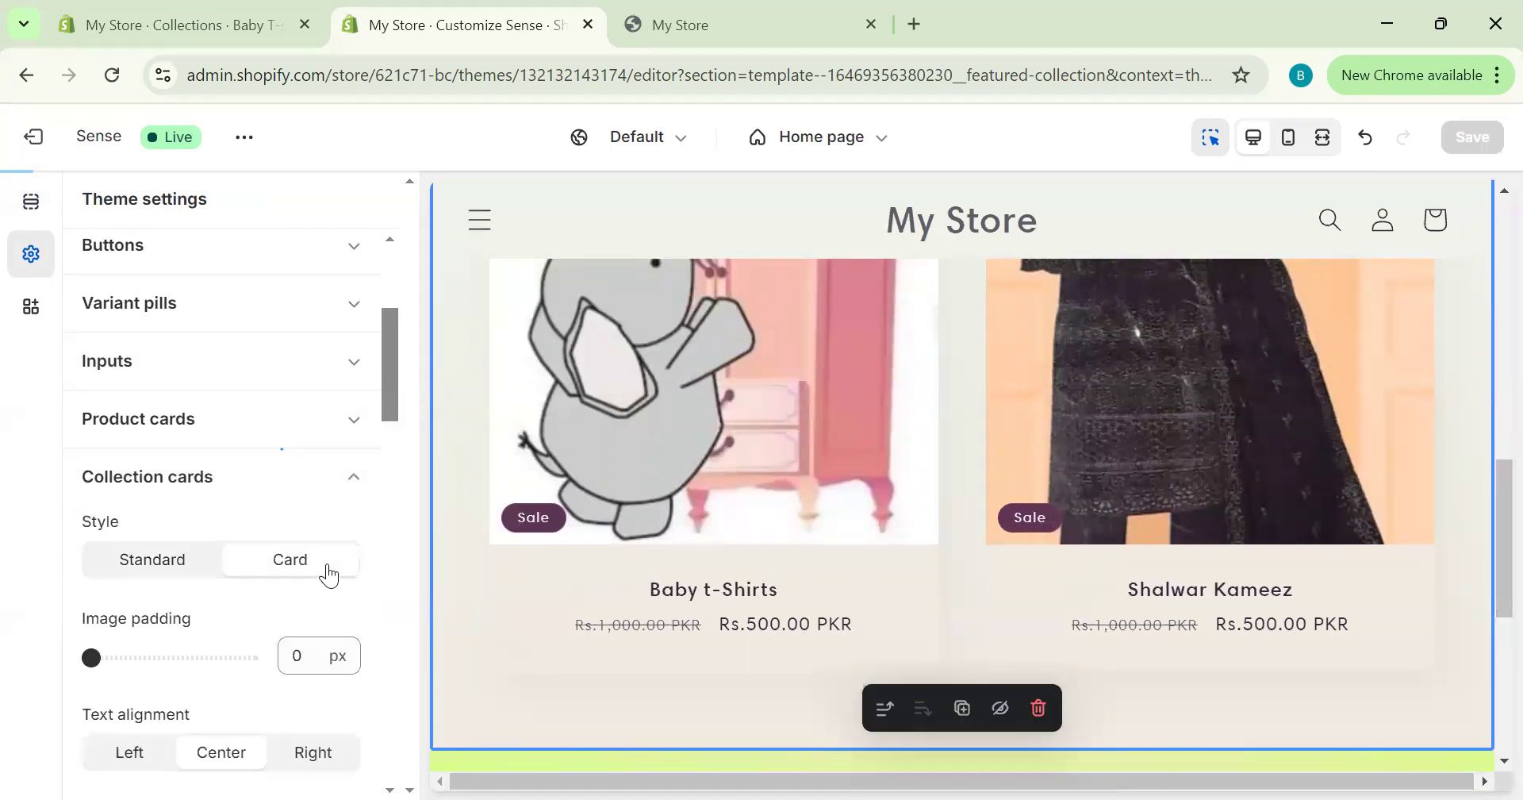
drag(382, 405, 449, 700)
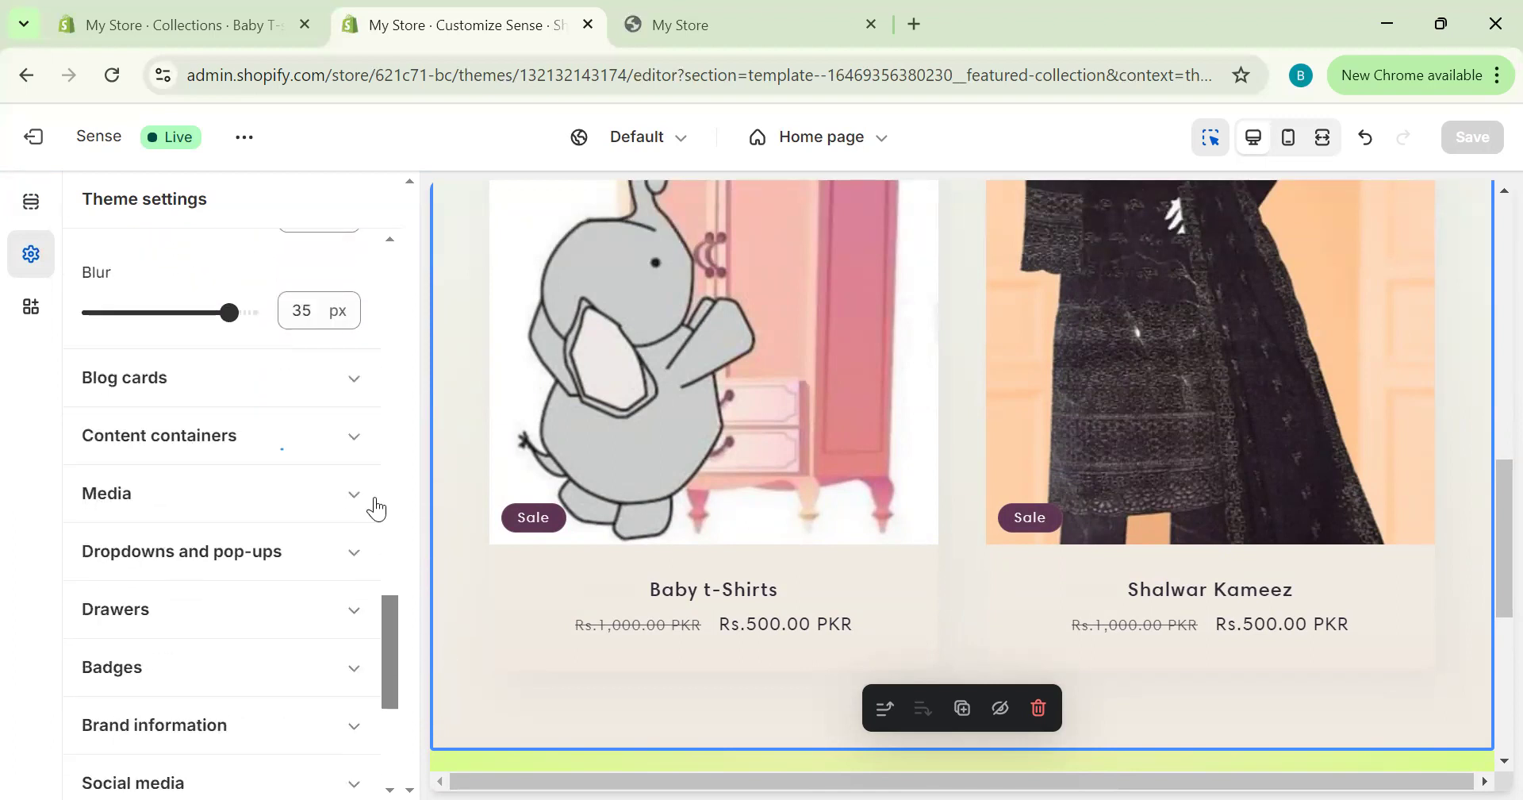
scroll(330, 450, down, 5)
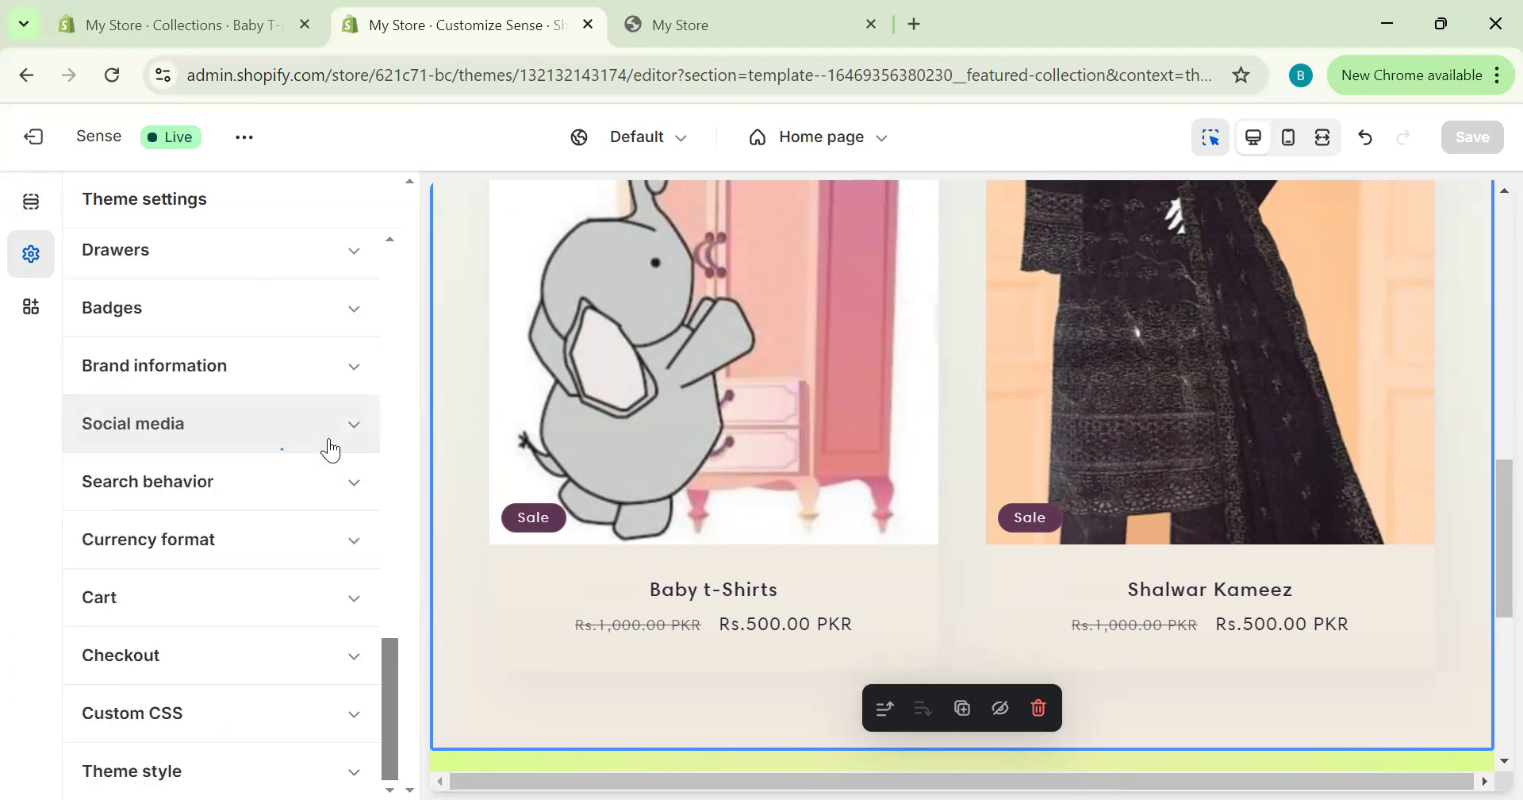
scroll(386, 643, up, 3)
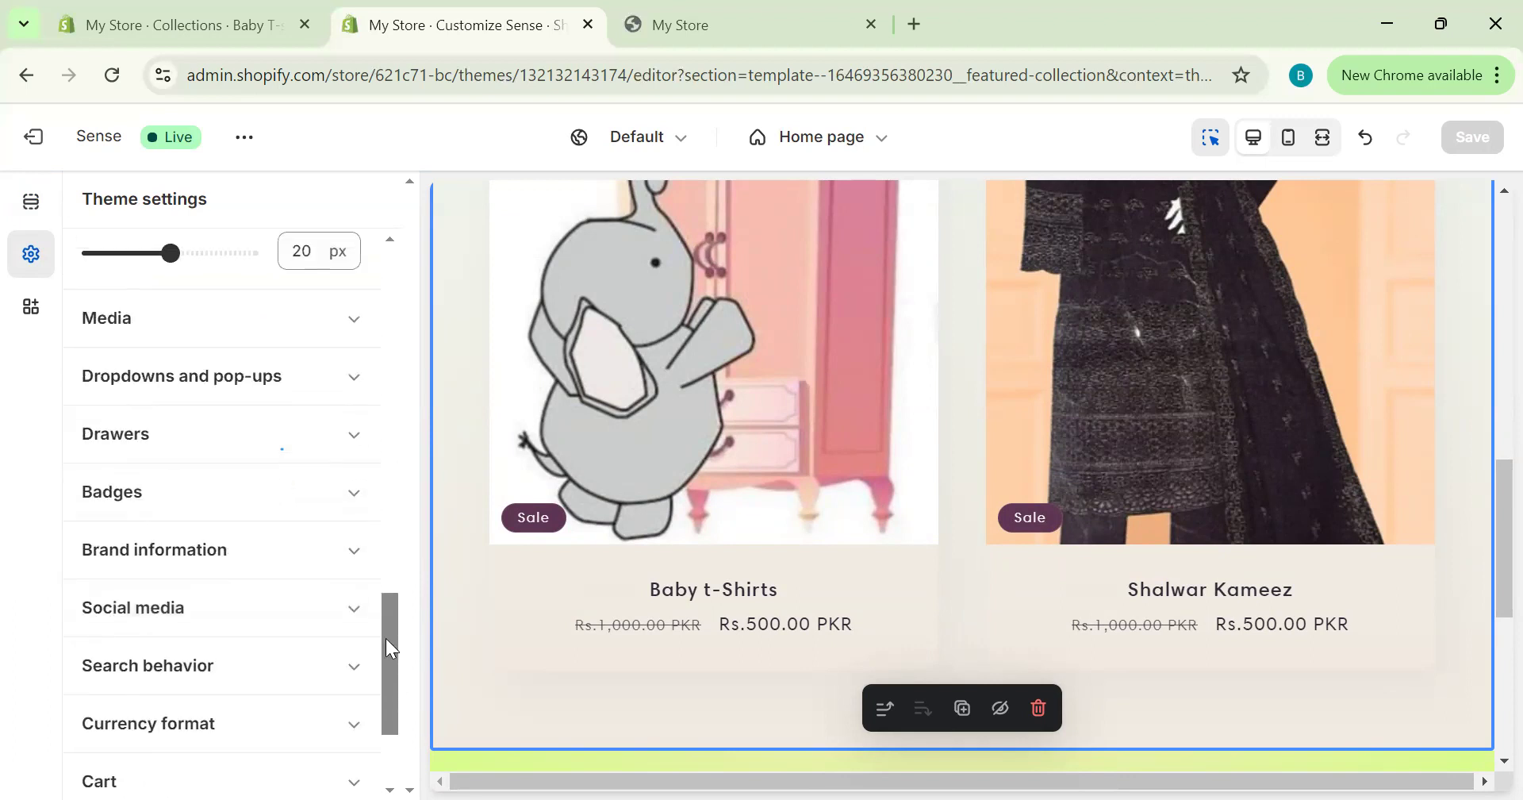
drag(386, 637, 418, 555)
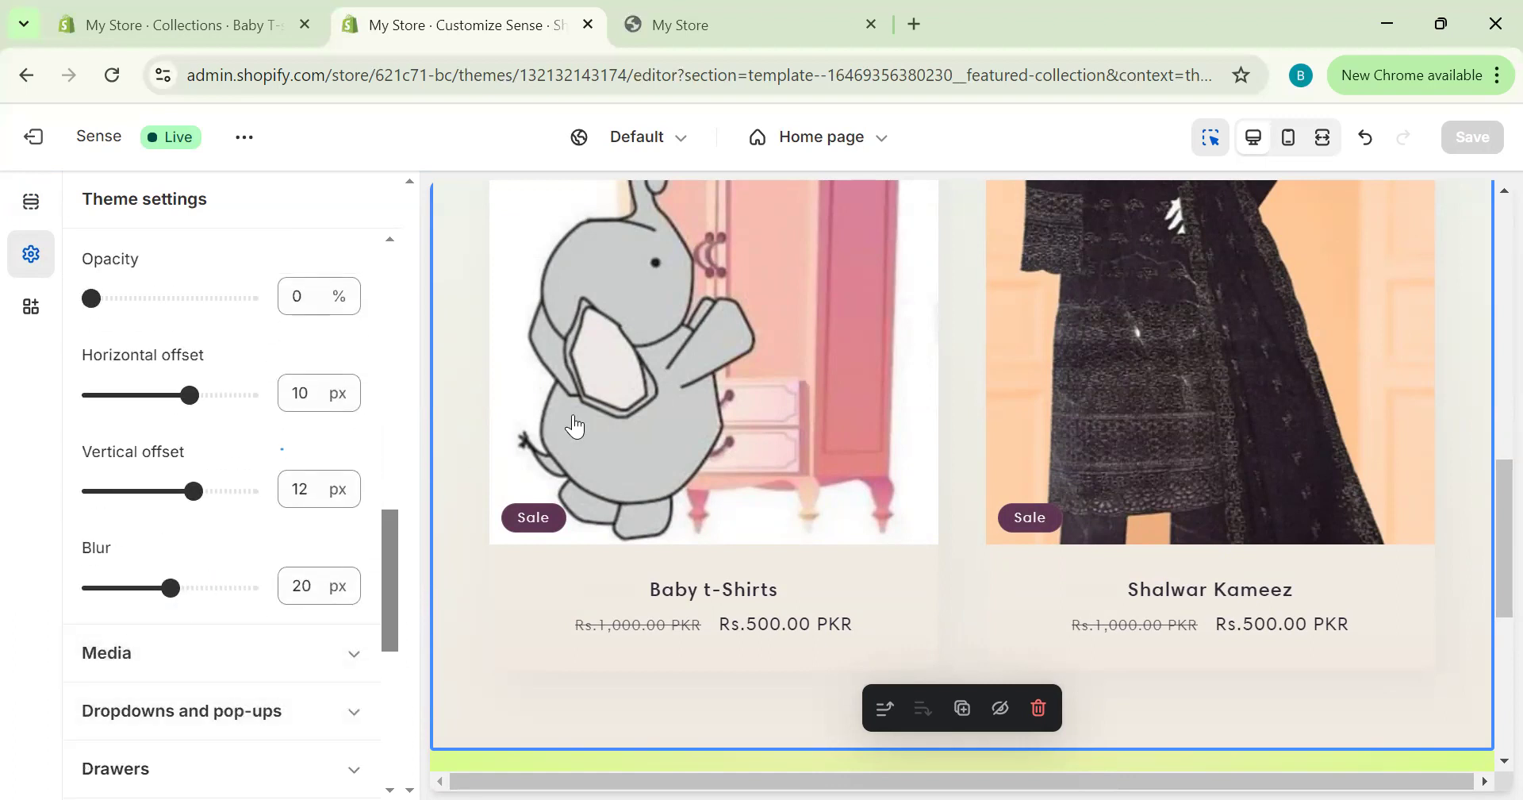
- Preview the Shalwar Kameez product page and set the layout grid's horizontal space to 24 px in the theme settings
click(1121, 388)
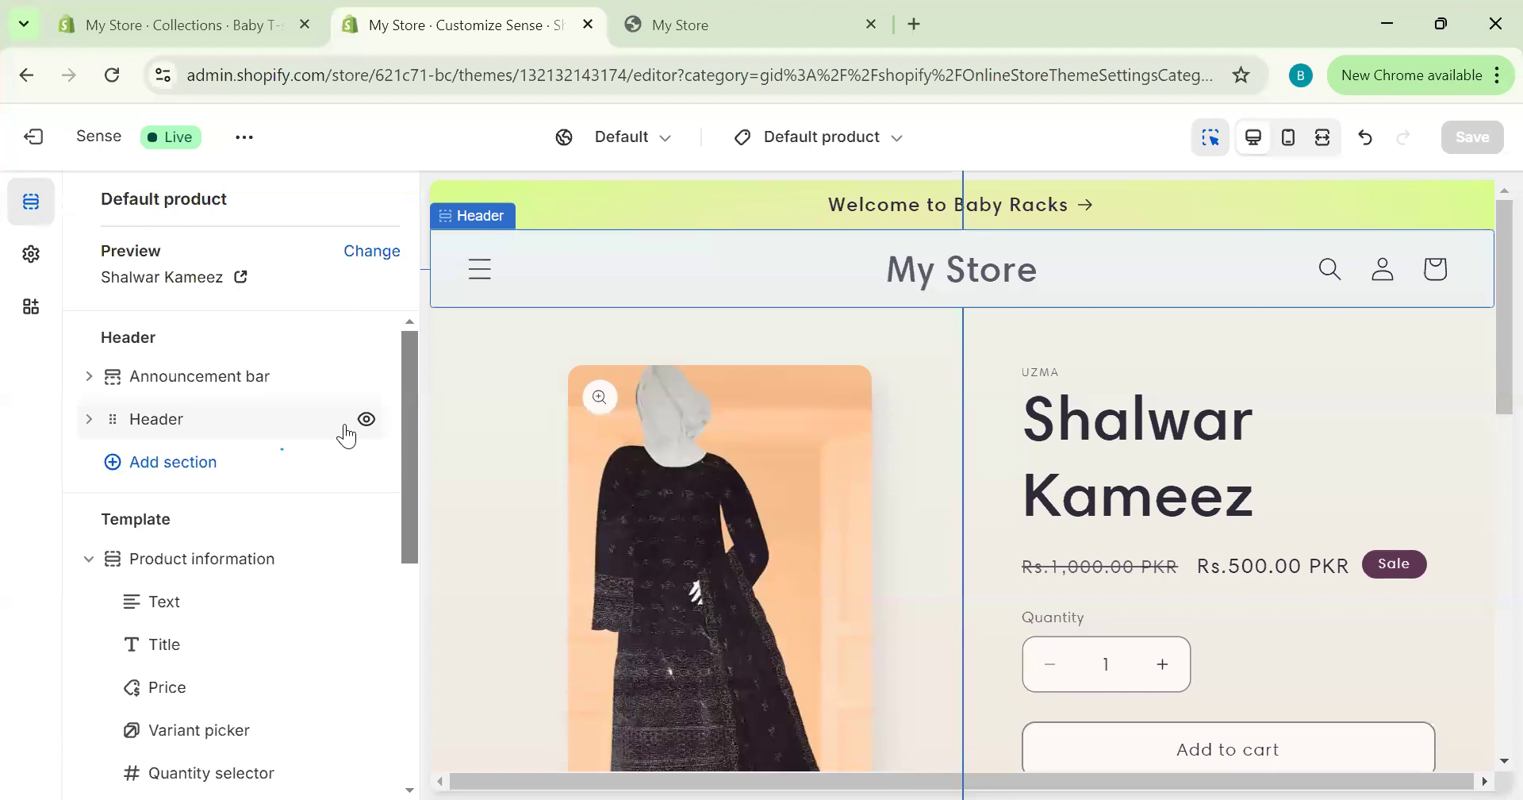
click(30, 250)
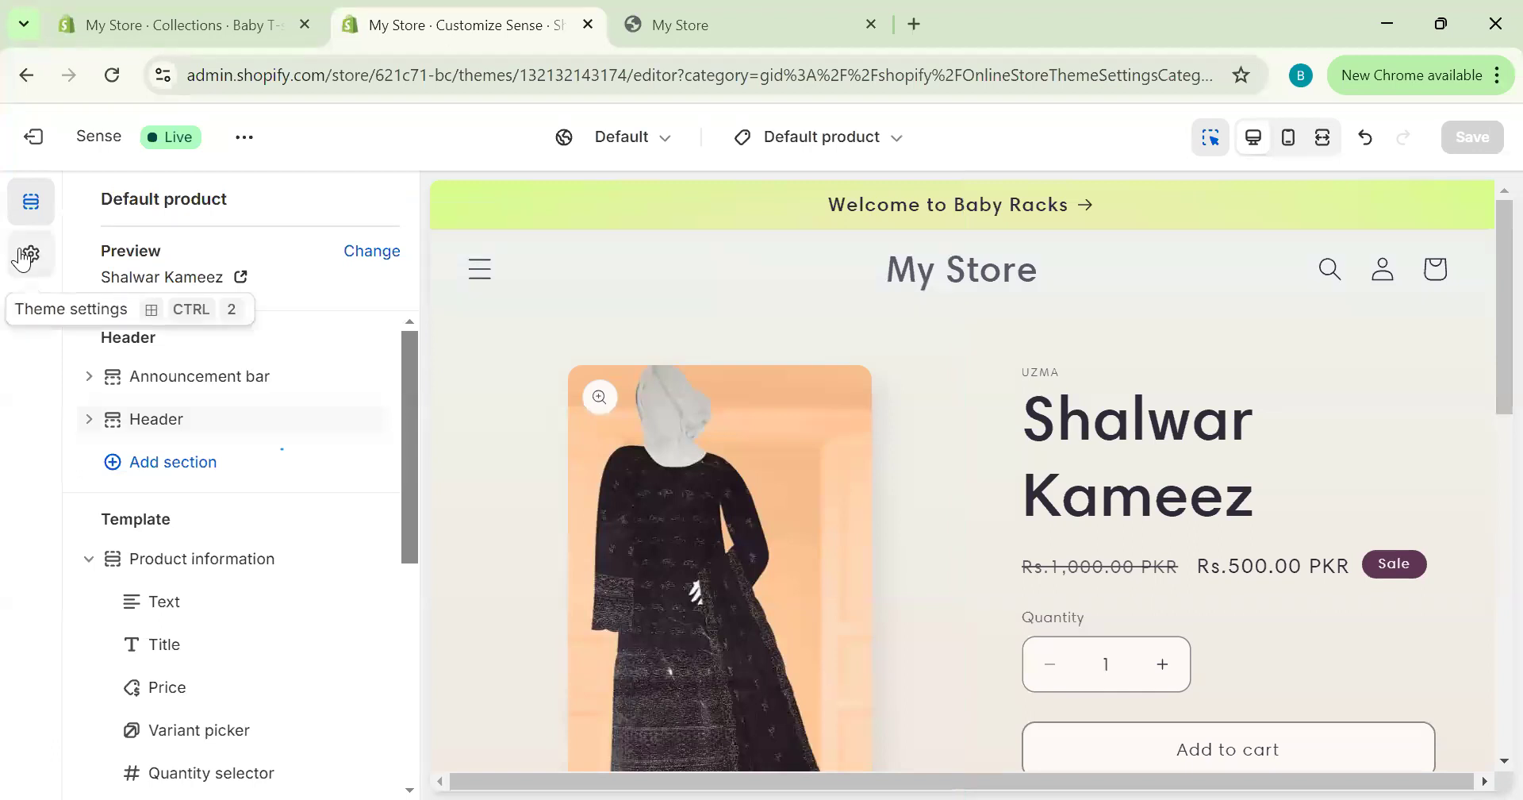
click(236, 431)
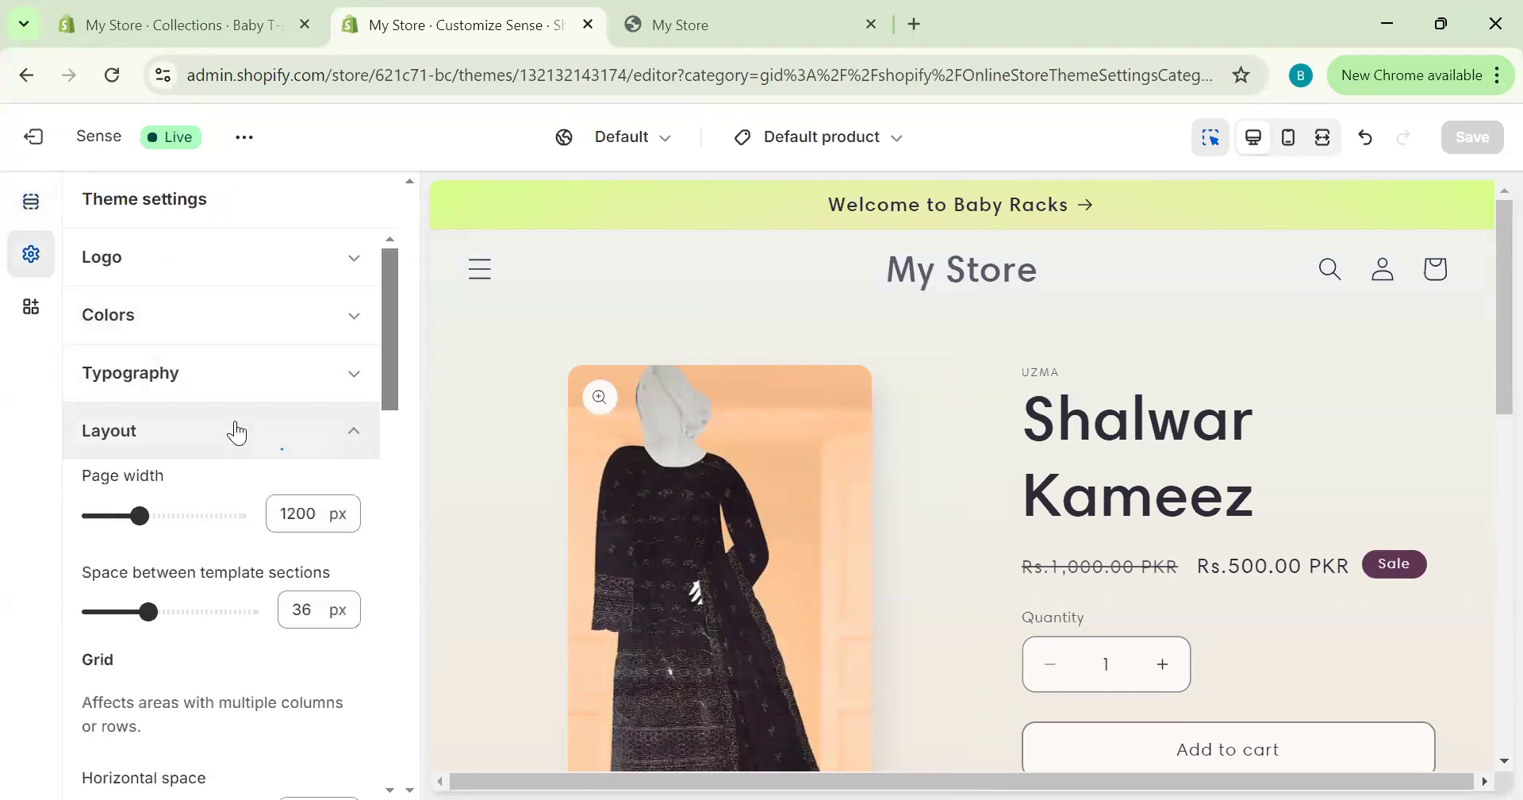
drag(391, 353, 378, 486)
drag(239, 476, 179, 480)
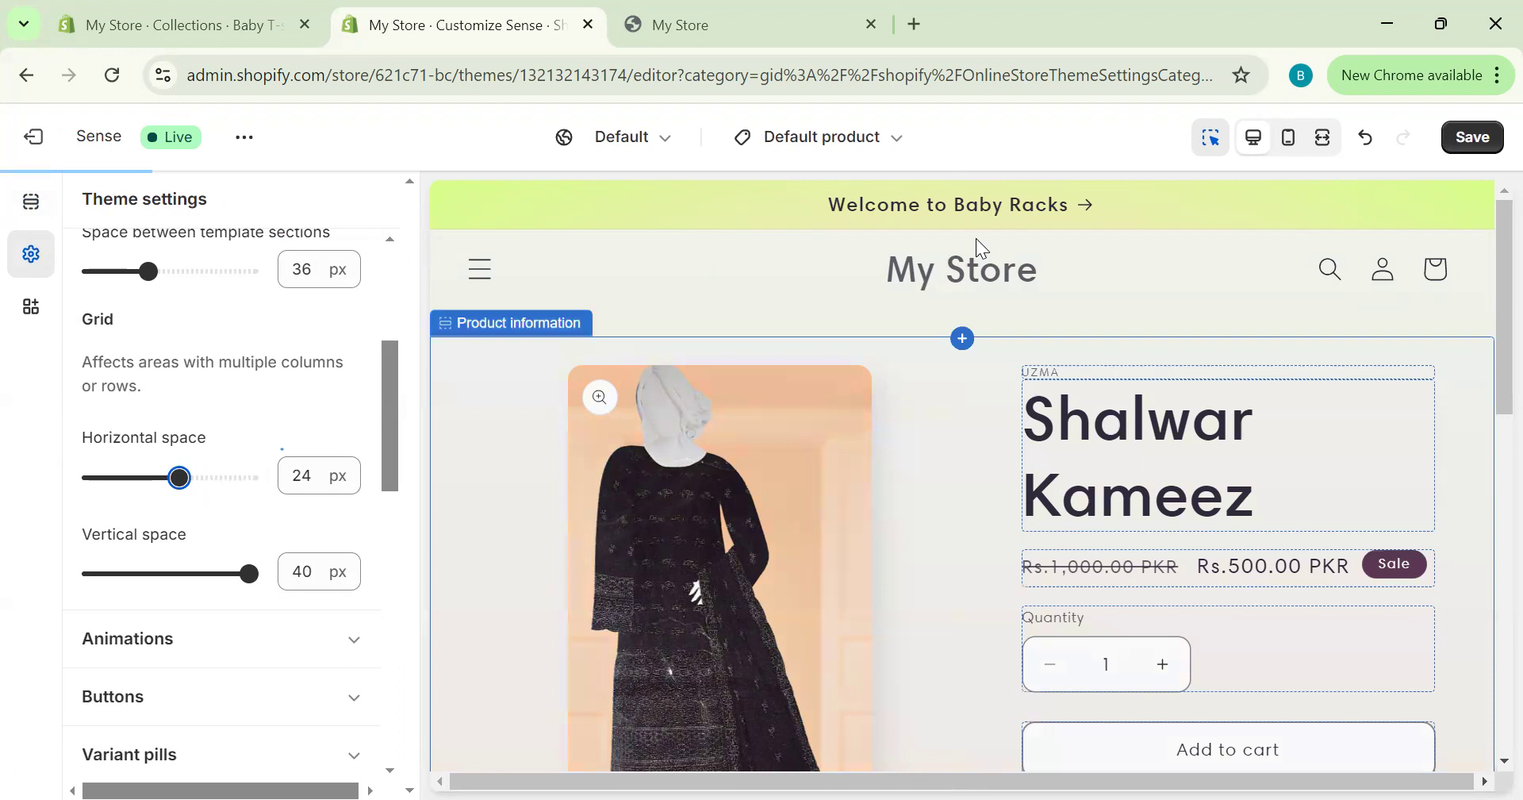
- Return the preview to the home page through the store's navigation and view the Featured products section
click(968, 204)
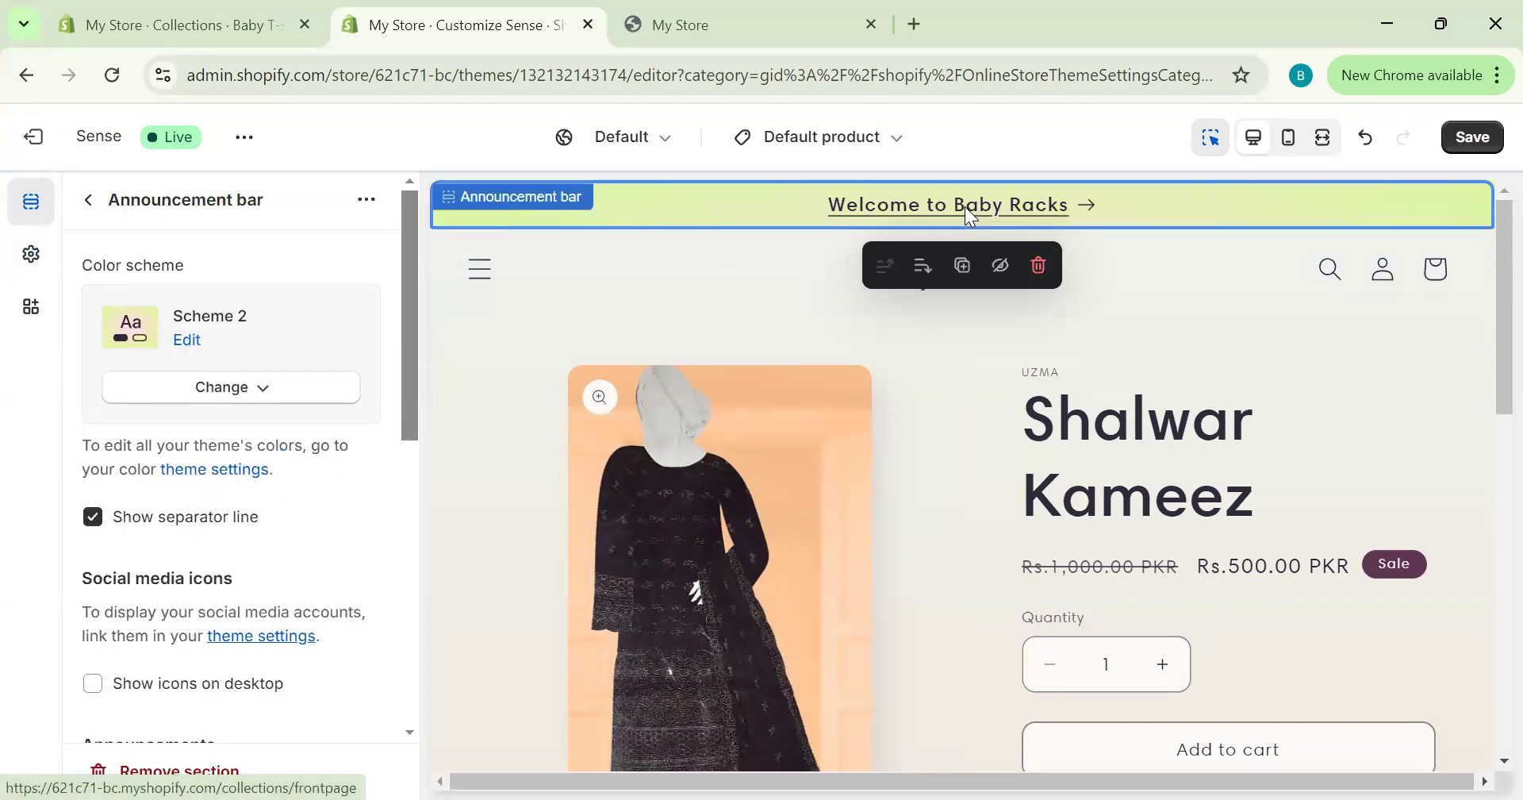
click(474, 274)
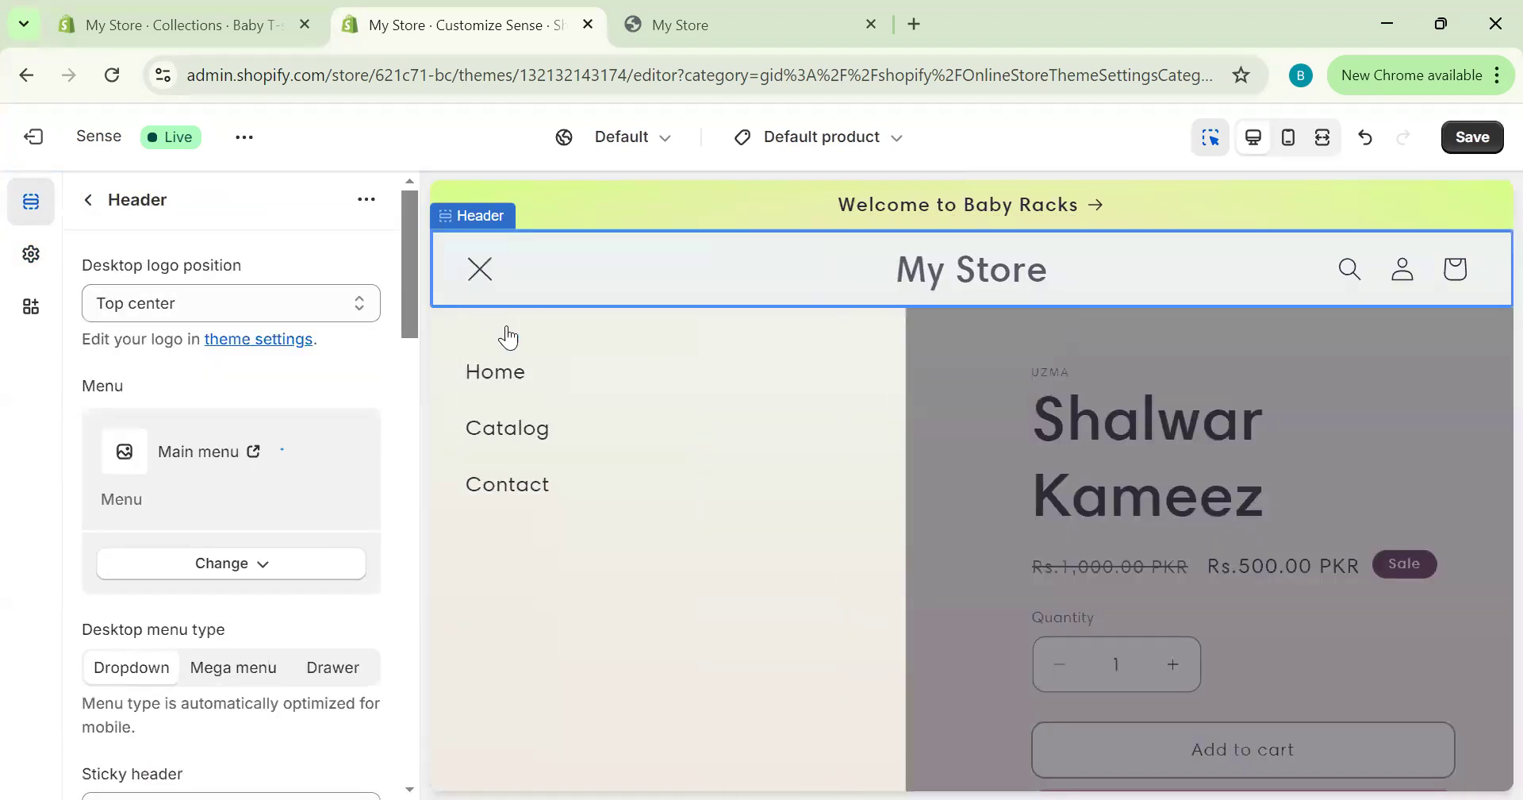
click(508, 381)
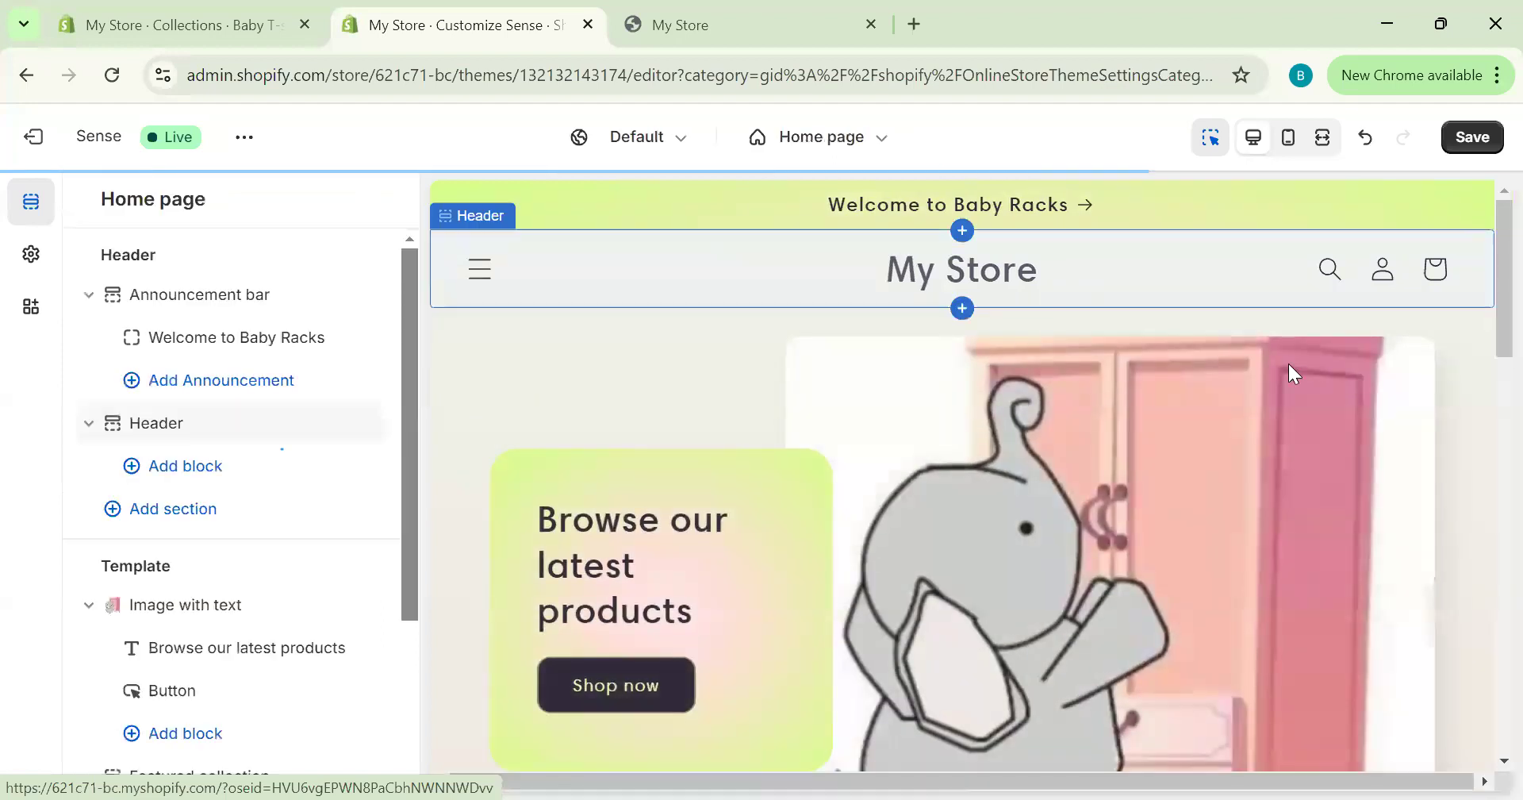
scroll(1486, 320, down, 10)
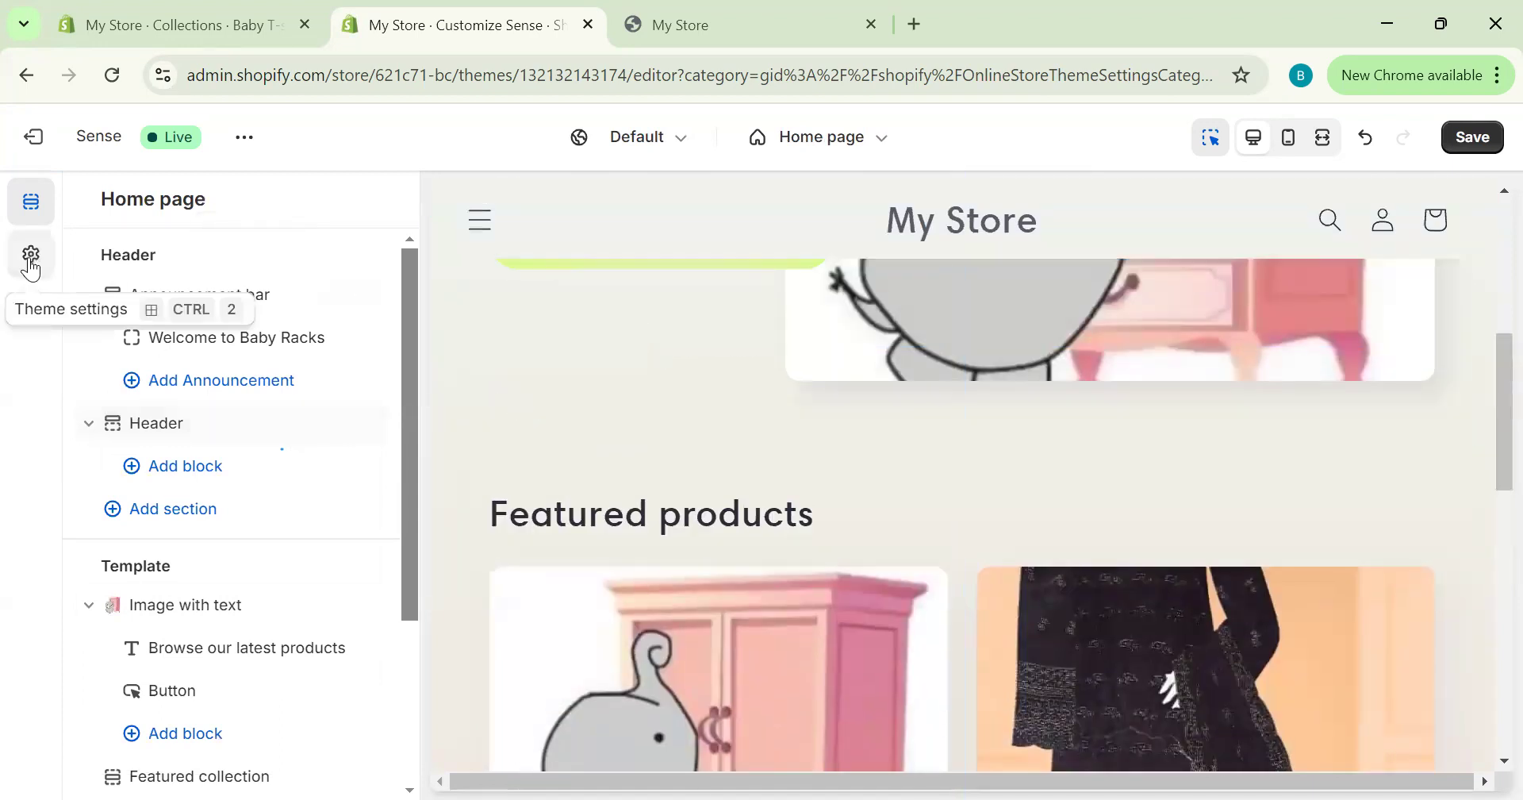
- Set the layout grid's vertical space to 12 px and check the featured products in the preview
click(30, 255)
drag(389, 357, 395, 444)
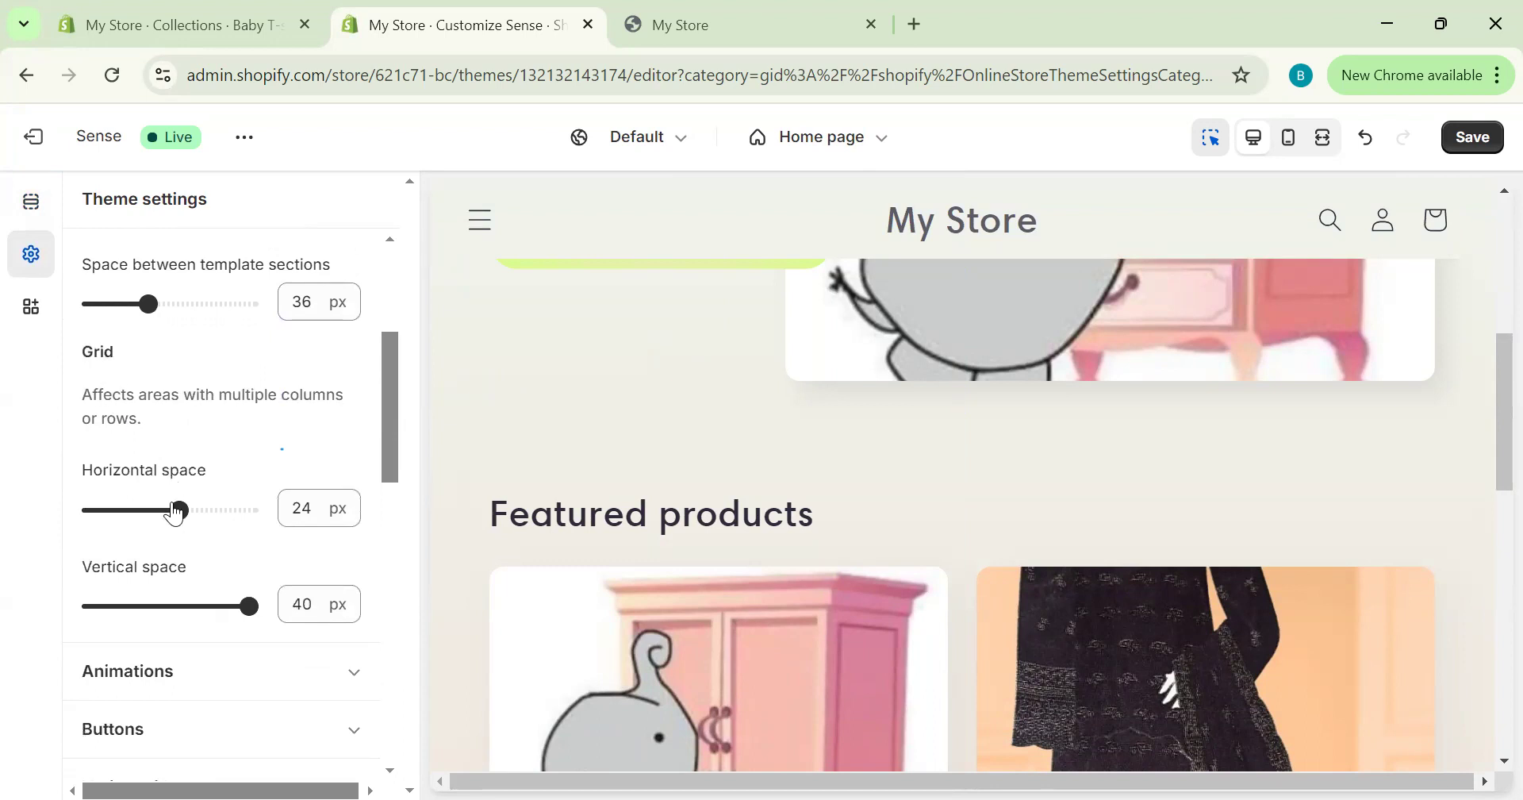
drag(247, 607, 127, 607)
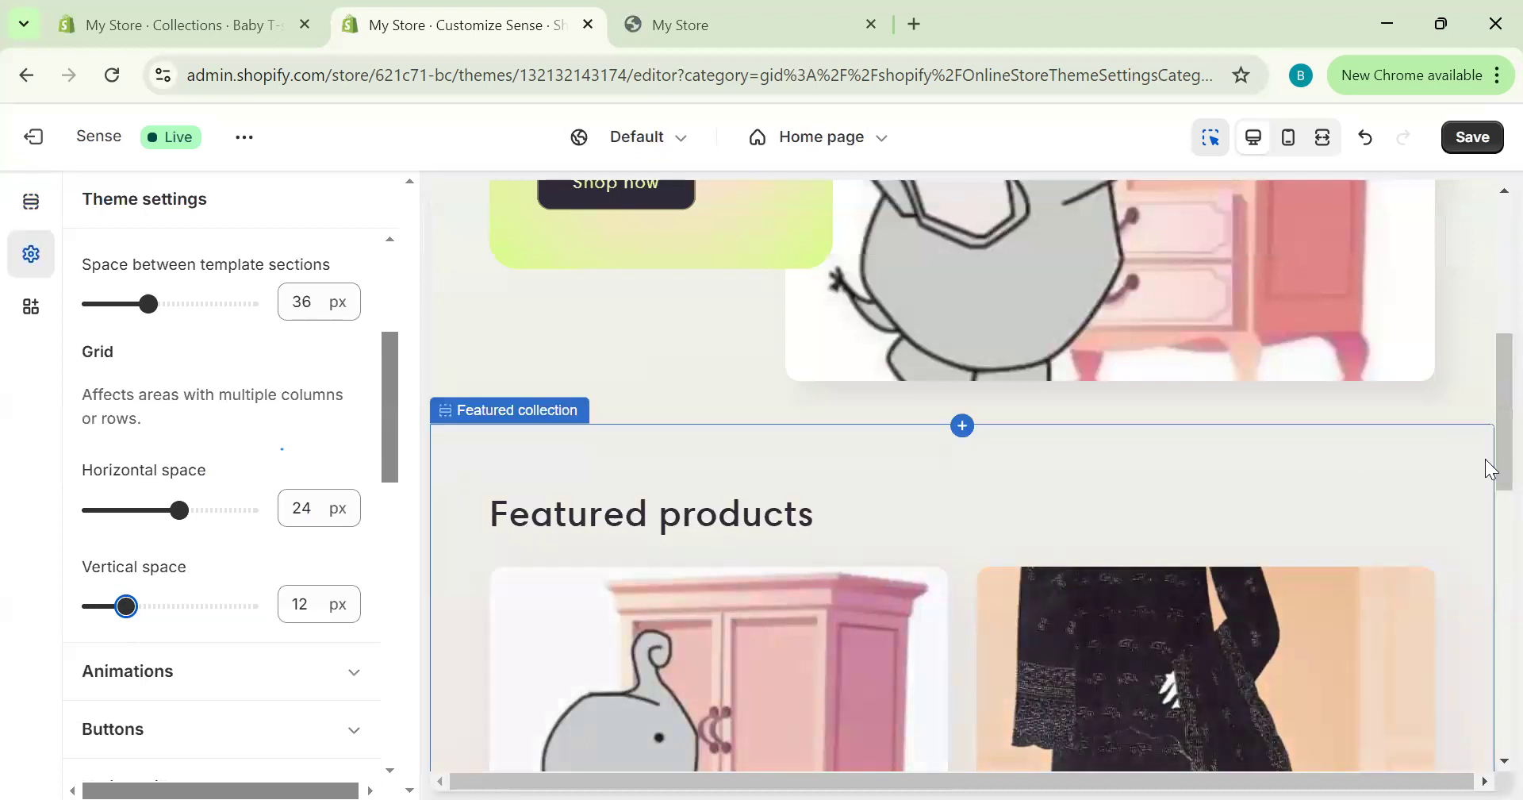
drag(1488, 468, 1456, 619)
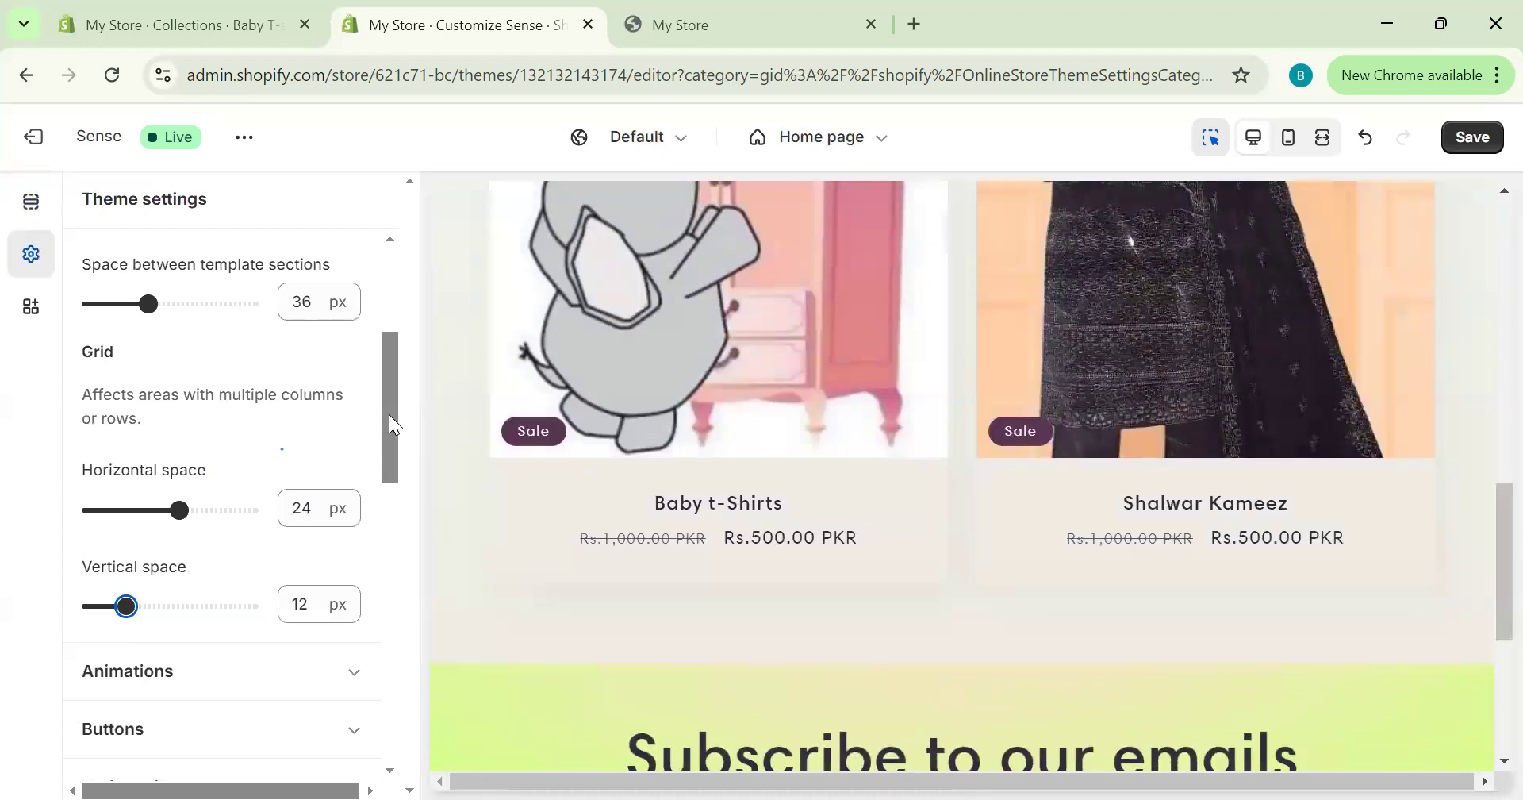
- Set the product cards' text alignment to Left and bring up their shadow settings
drag(386, 431, 393, 503)
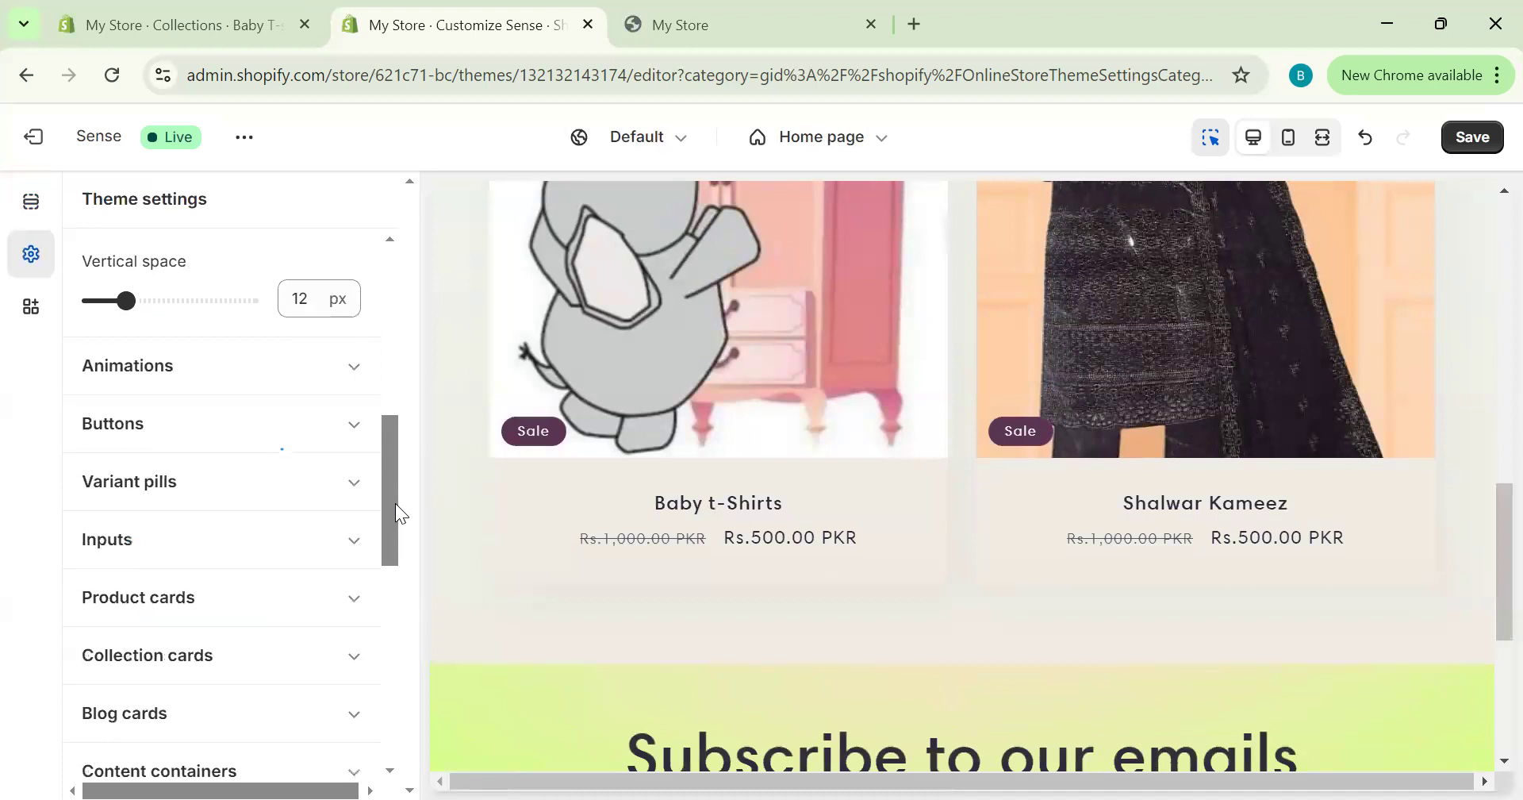
click(339, 620)
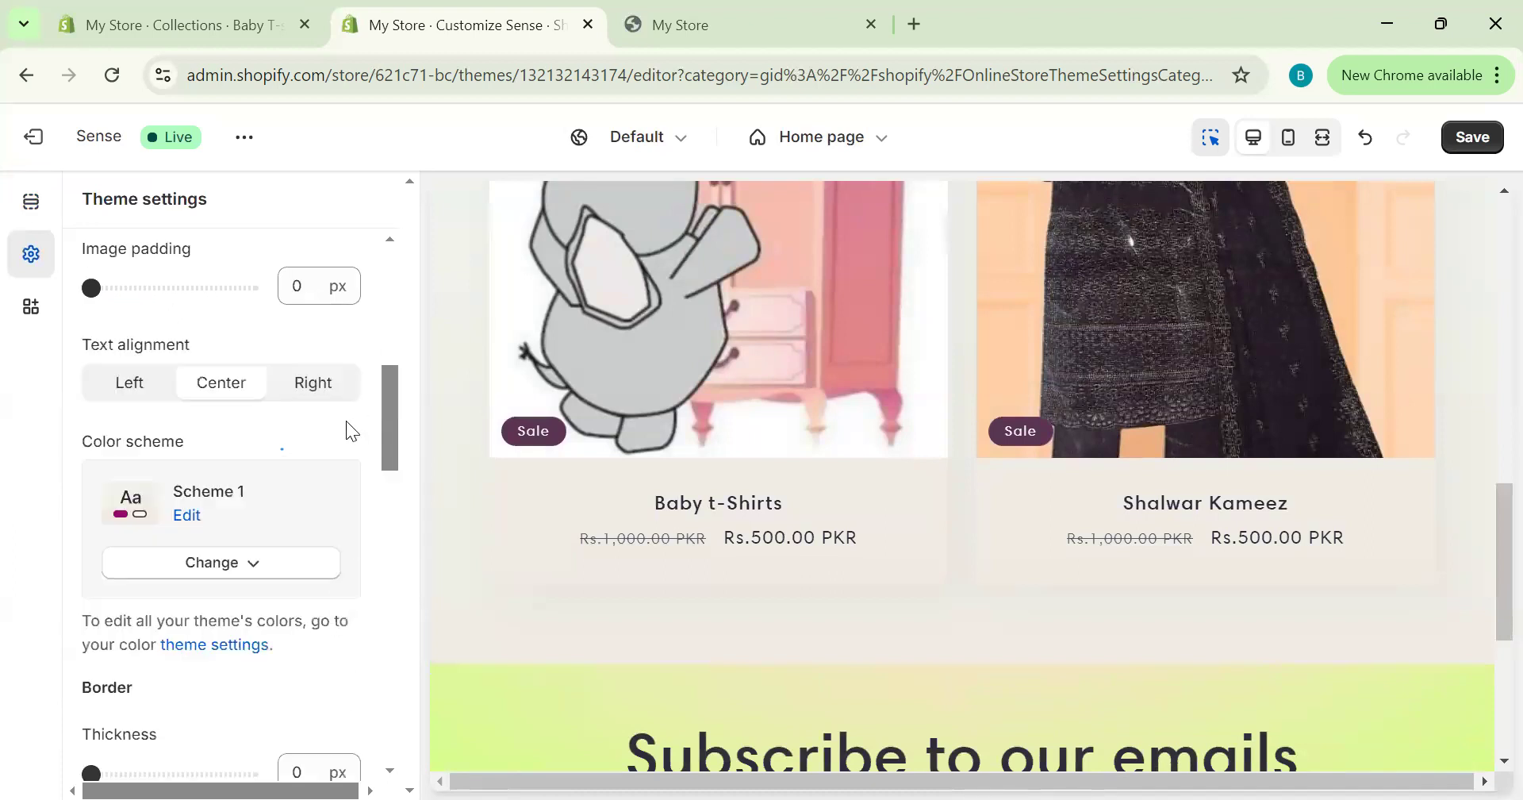
click(127, 383)
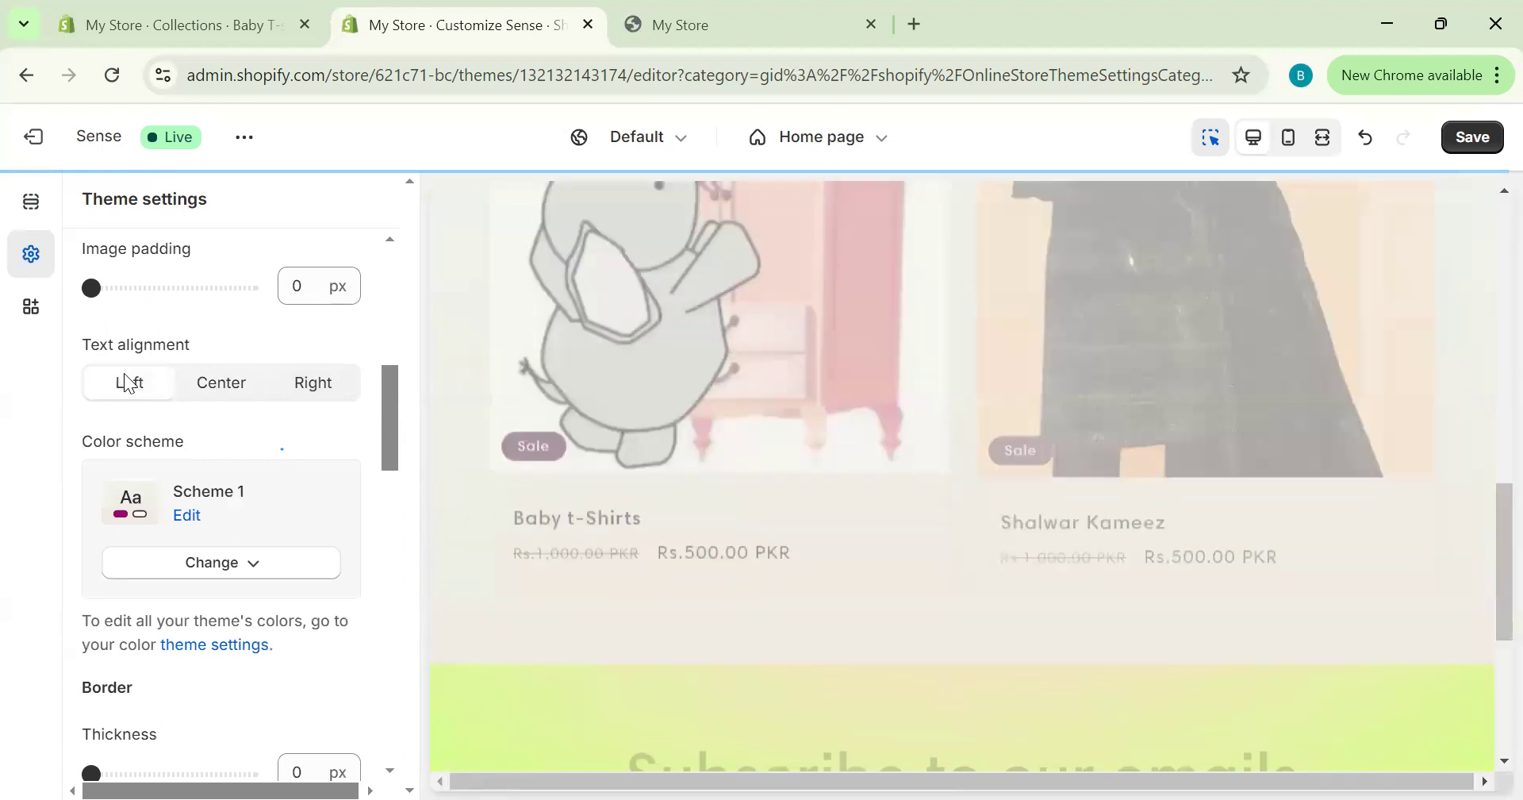
drag(392, 407, 421, 548)
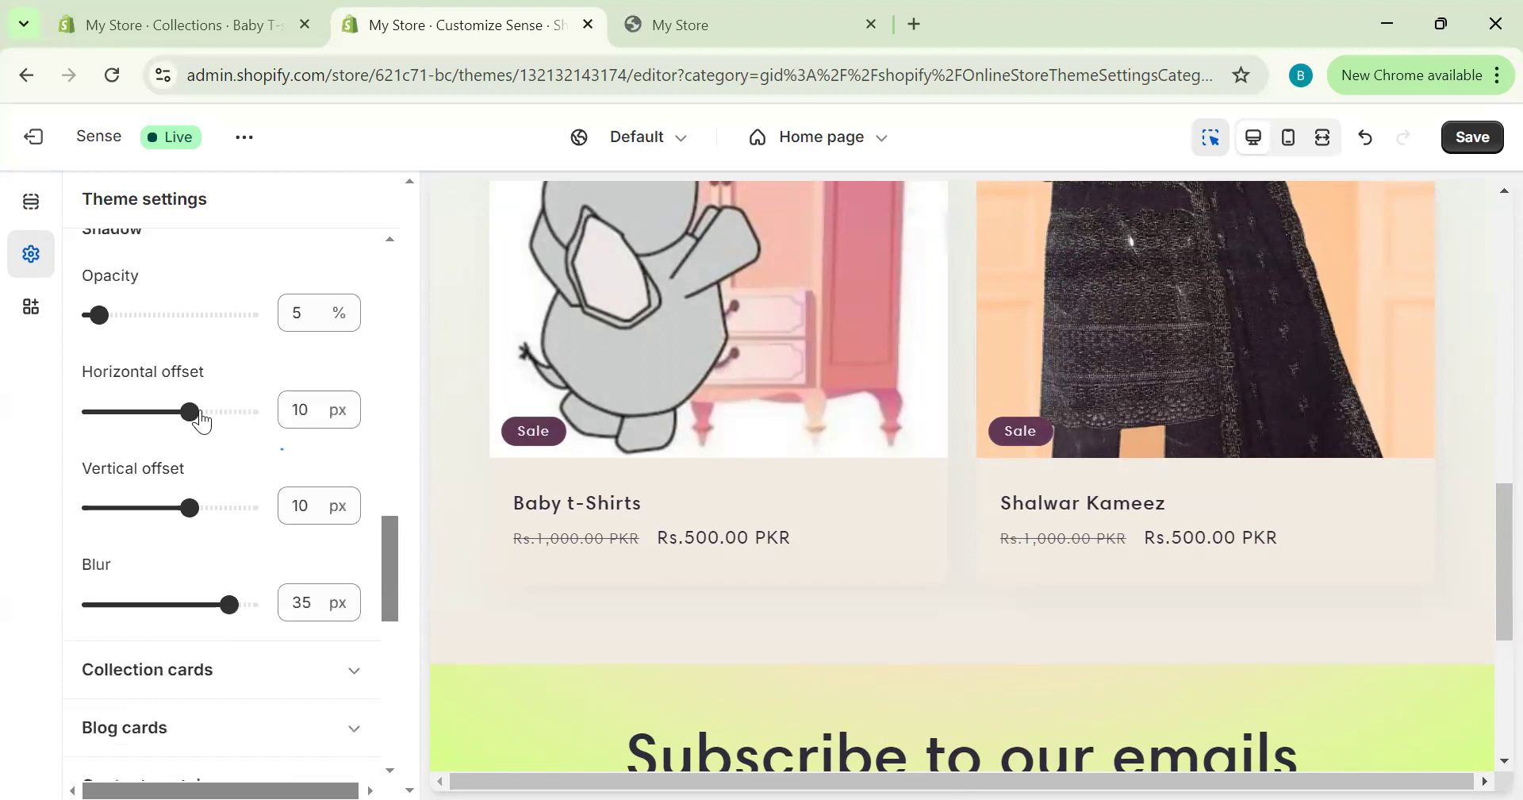
- Set the product card shadow's vertical offset to -14 px and check the cards in the preview
drag(183, 506, 143, 509)
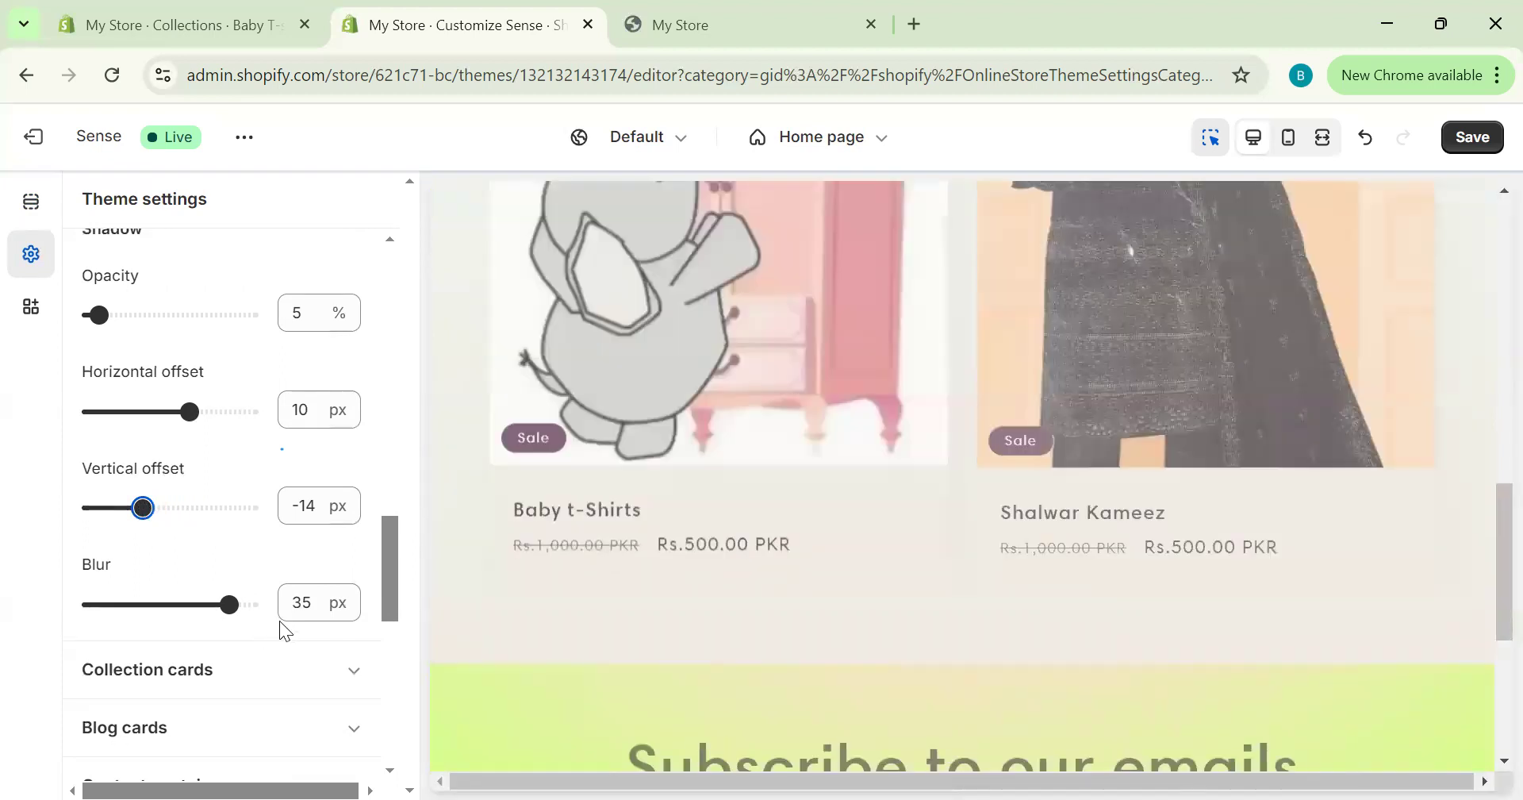
drag(1498, 511, 1482, 437)
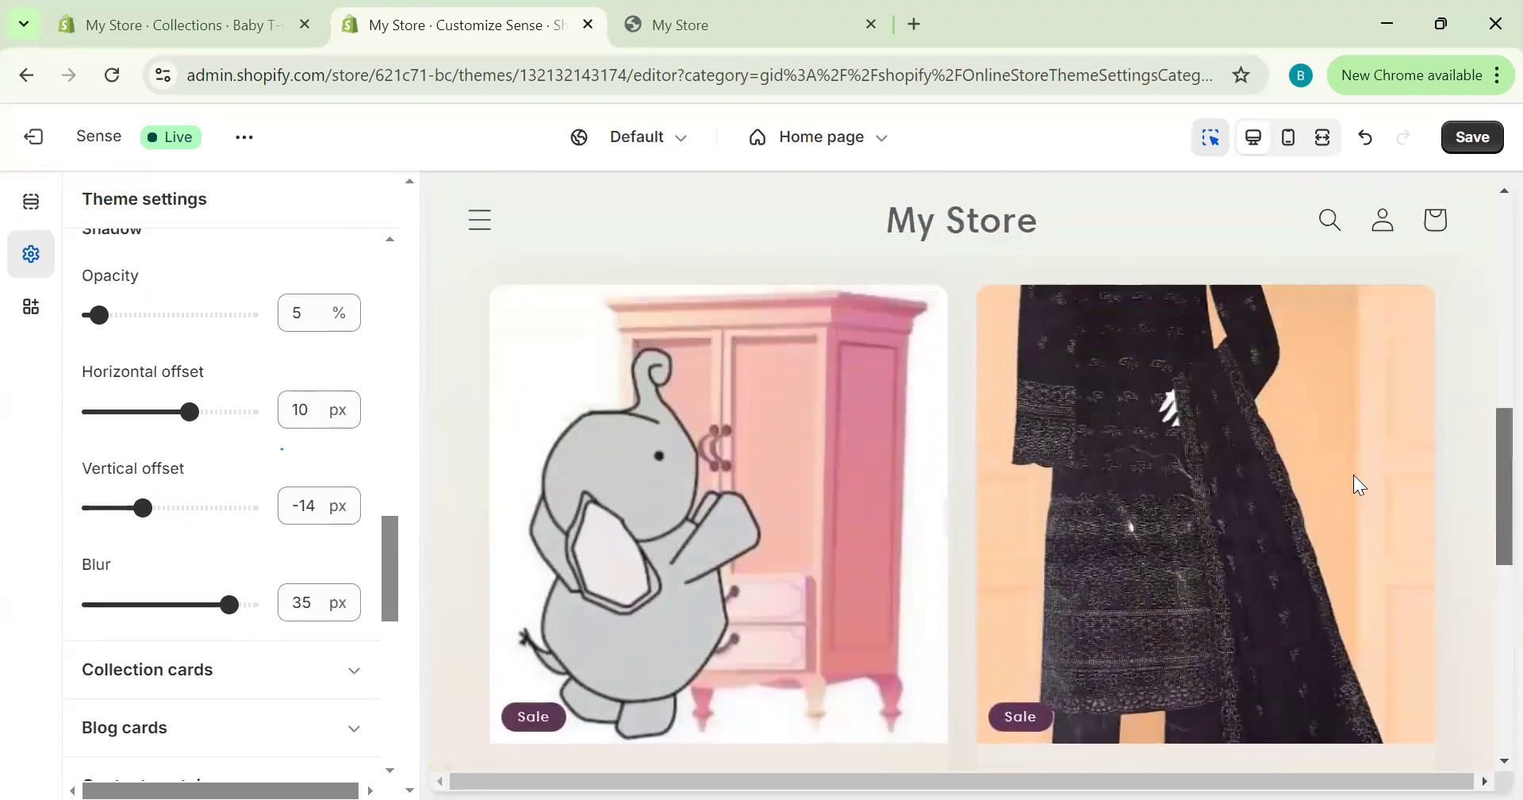
- Open the Featured collection section's settings and set the number of columns on desktop to 3
click(1177, 442)
drag(411, 210, 410, 377)
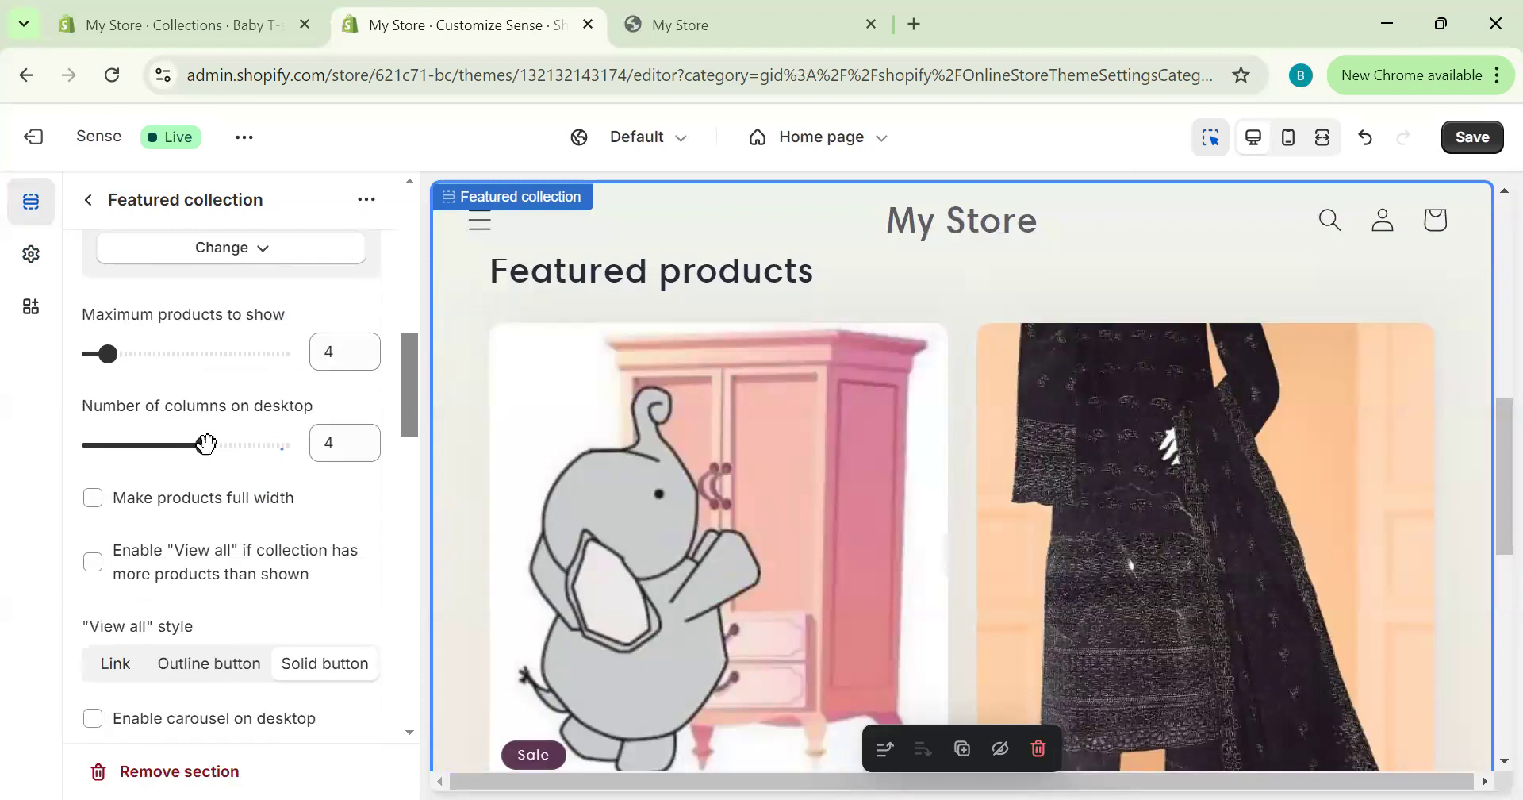
drag(206, 443, 165, 444)
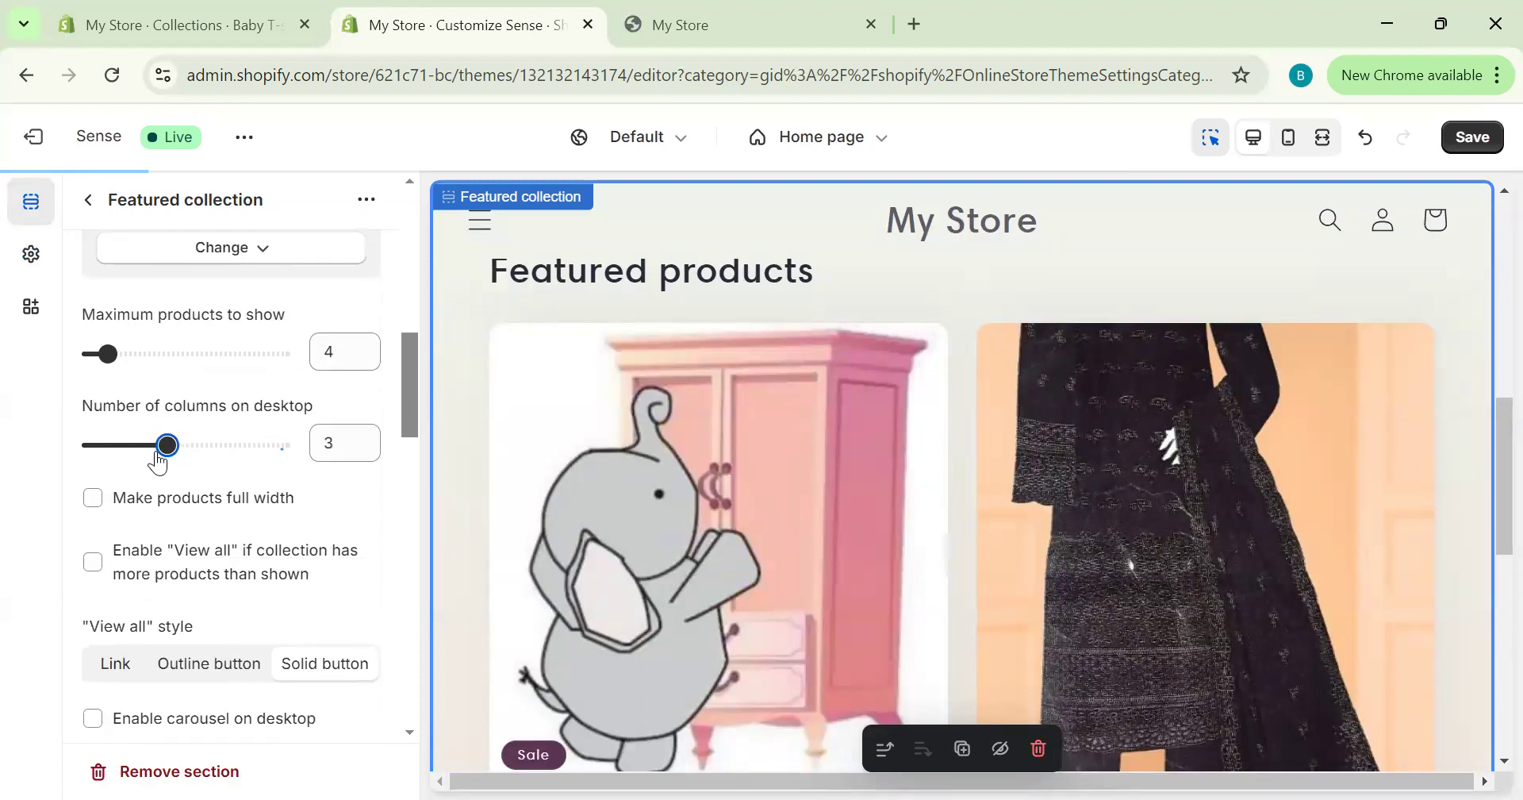
- Set the Featured collection's product card image ratio to Adapt to image
drag(409, 369, 418, 507)
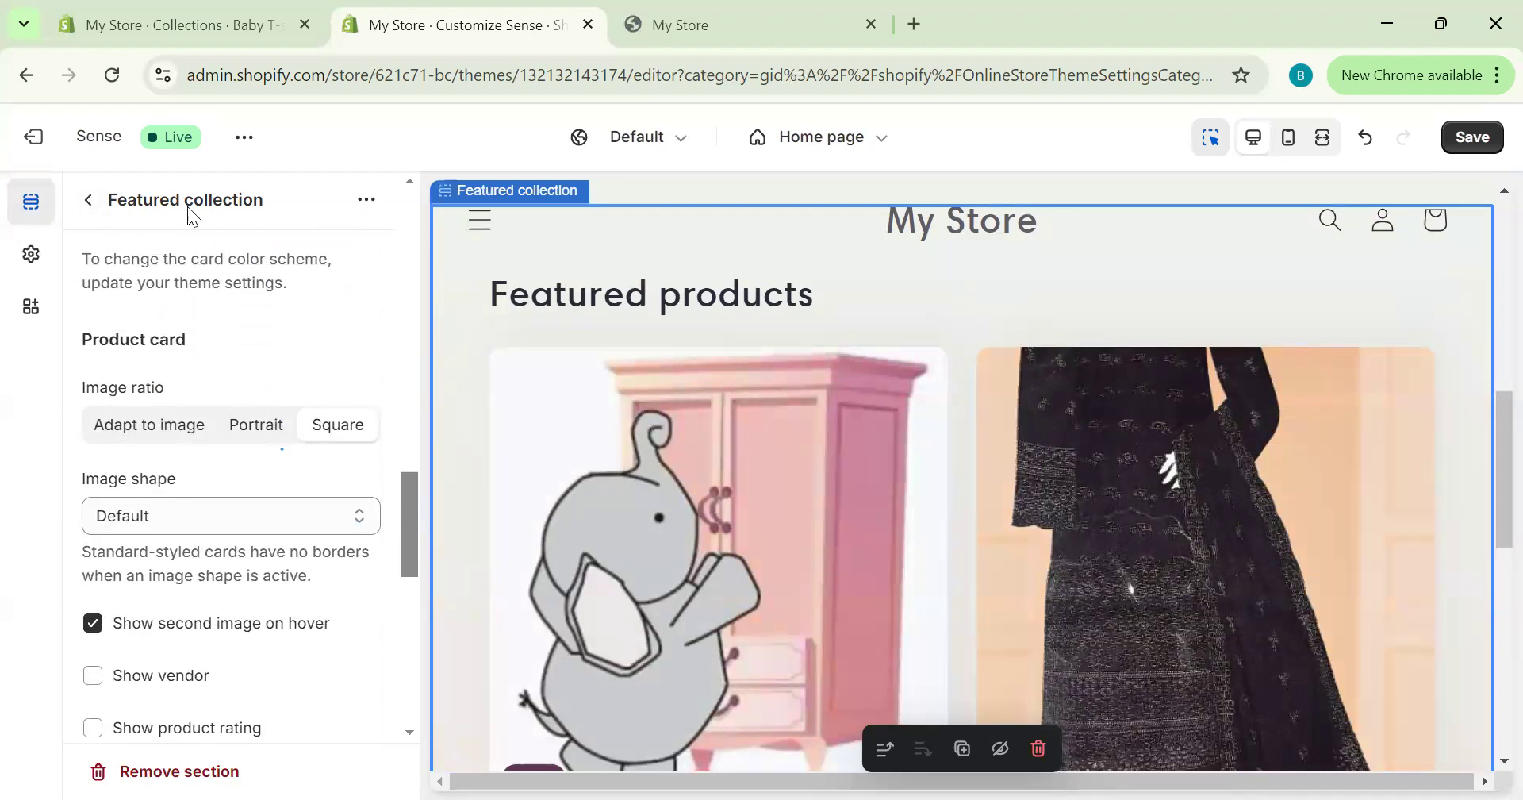
click(88, 203)
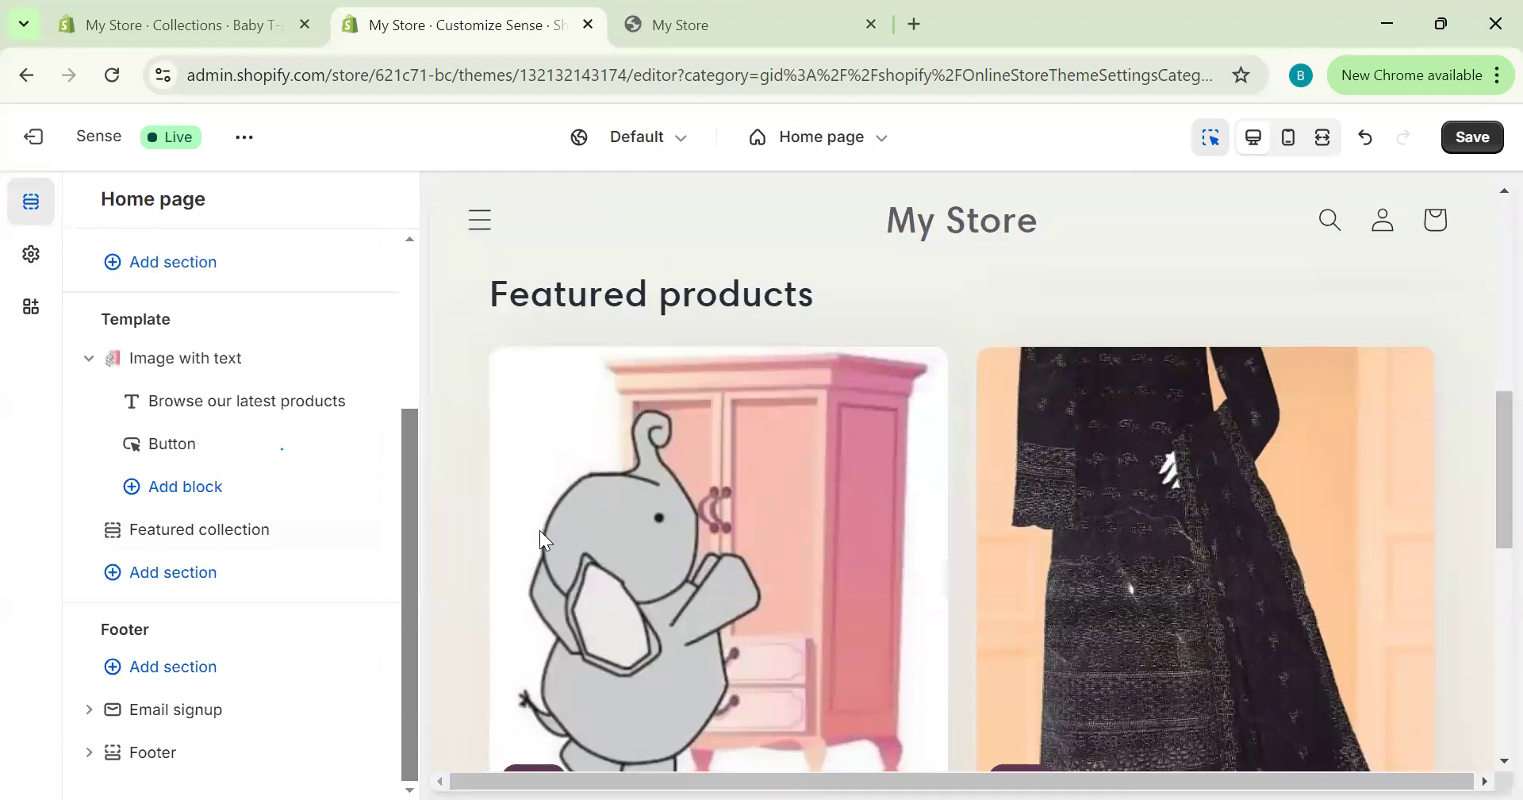
click(1197, 464)
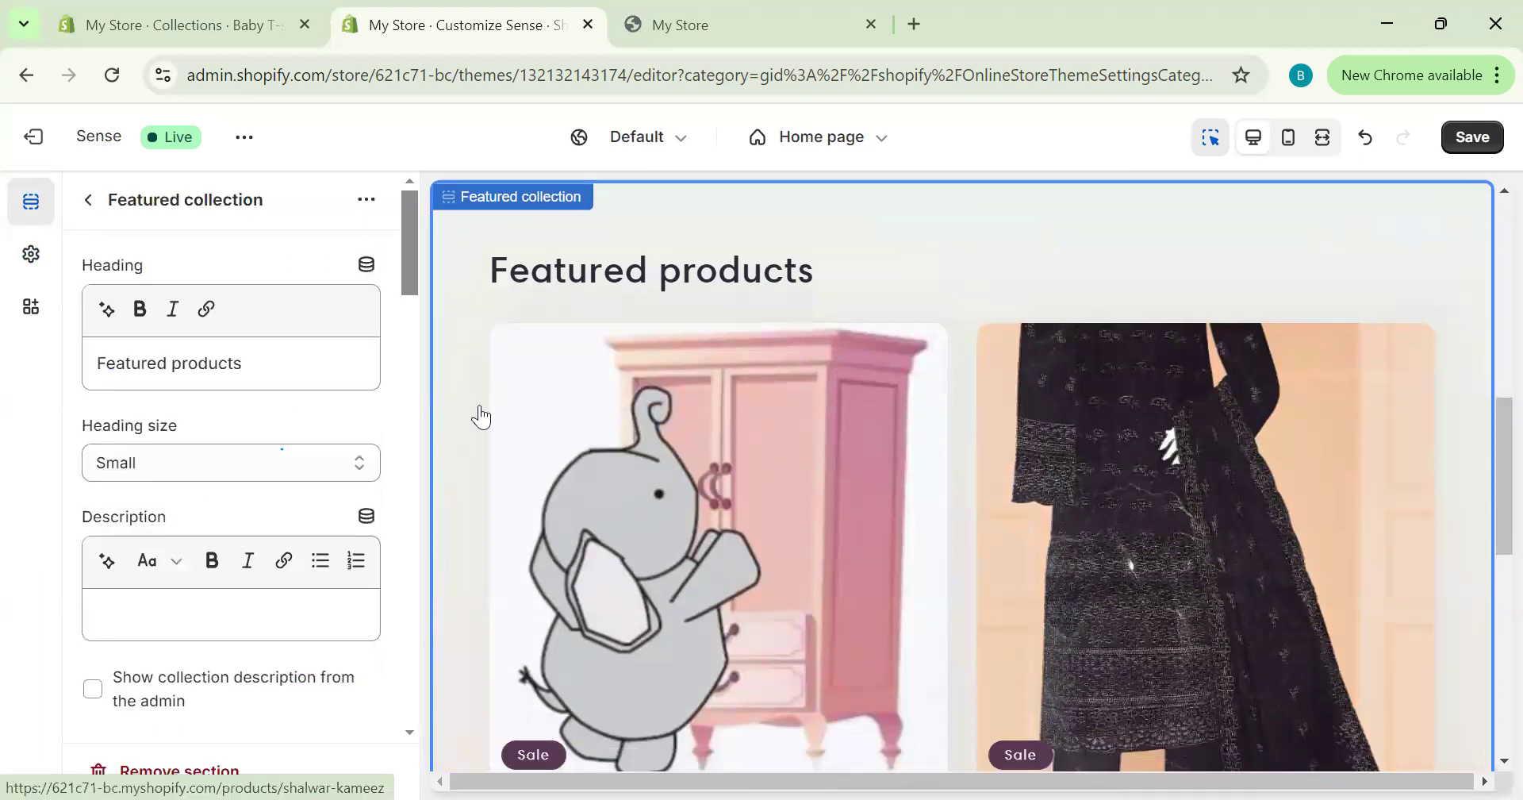
drag(408, 244, 455, 543)
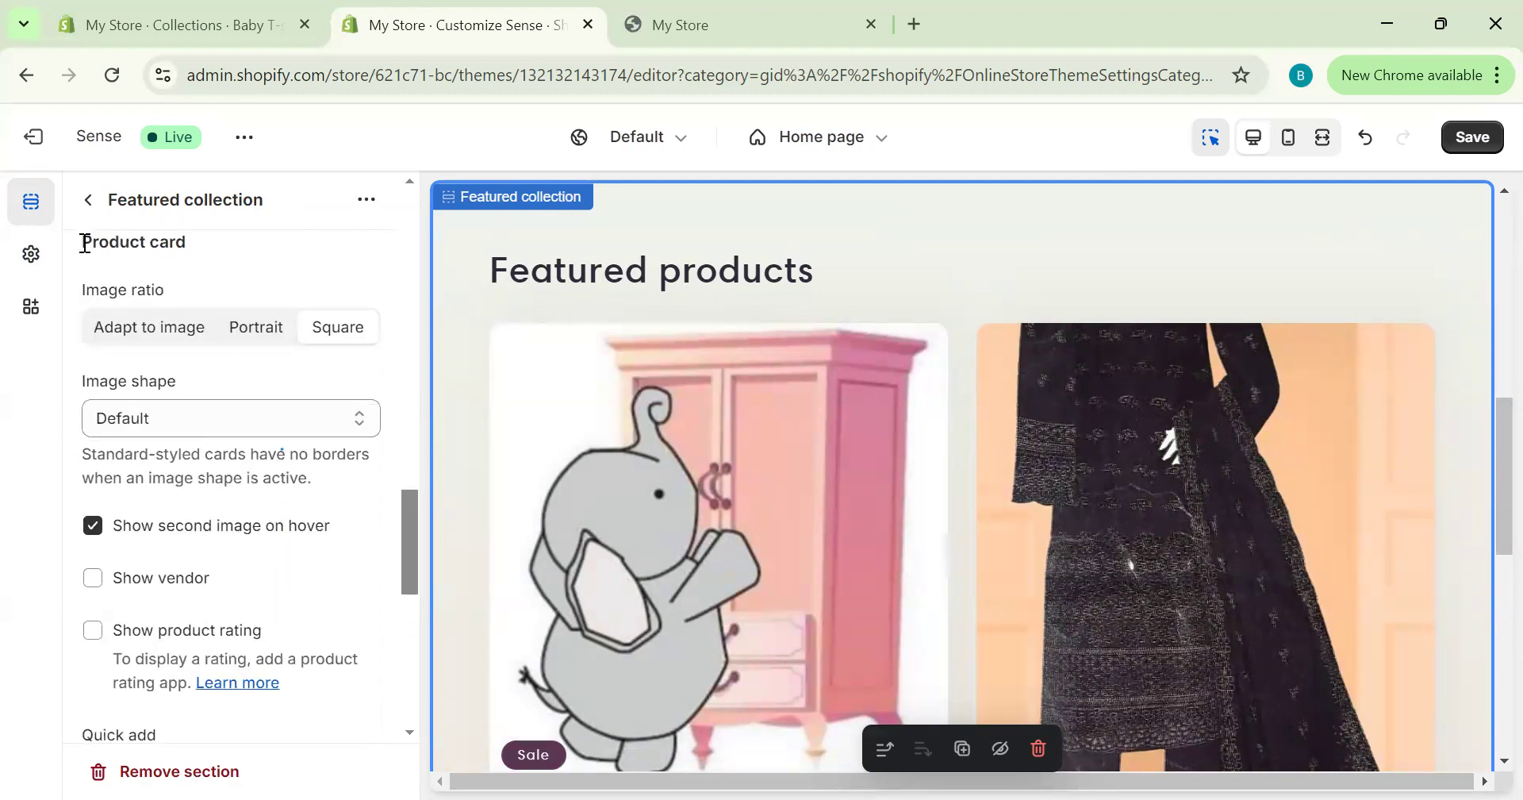
drag(85, 242, 198, 243)
click(153, 329)
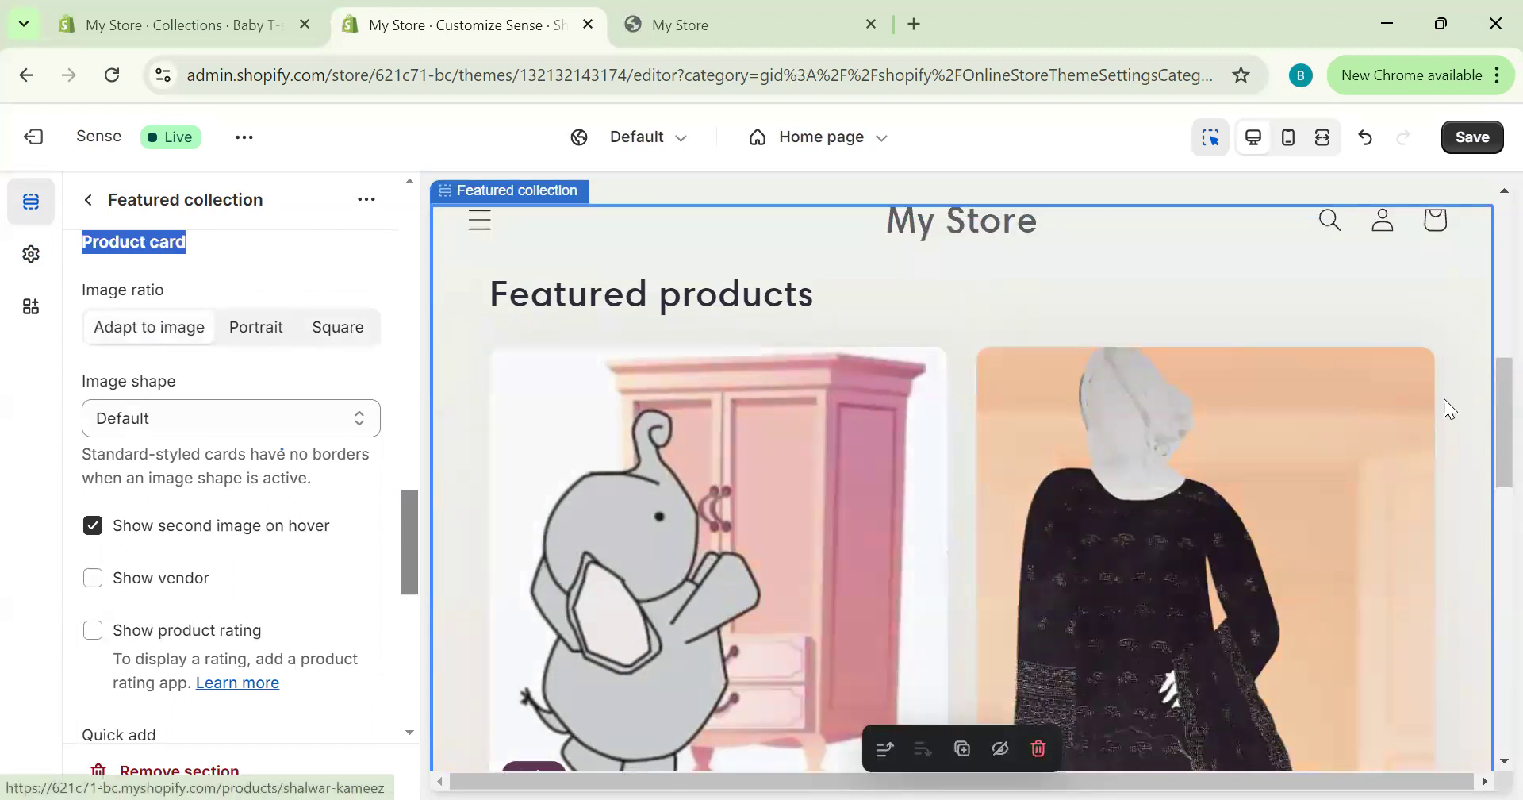
- Check the featured products in the preview and look over the Baby t-Shirts product page
mouse_move(1487, 403)
mouse_down()
mouse_move(1487, 508)
mouse_move(1489, 384)
mouse_move(1487, 417)
mouse_up()
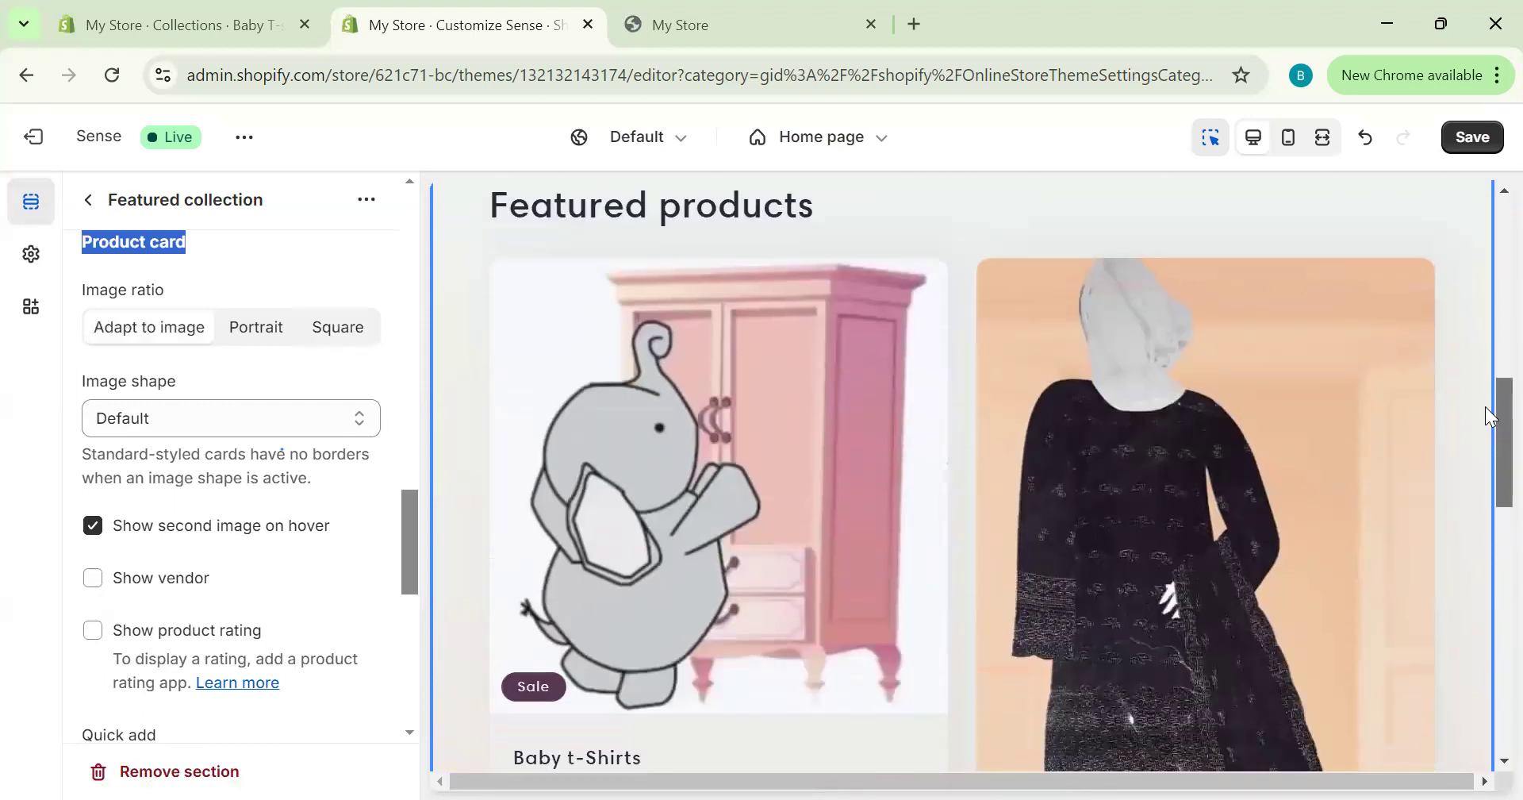
click(892, 490)
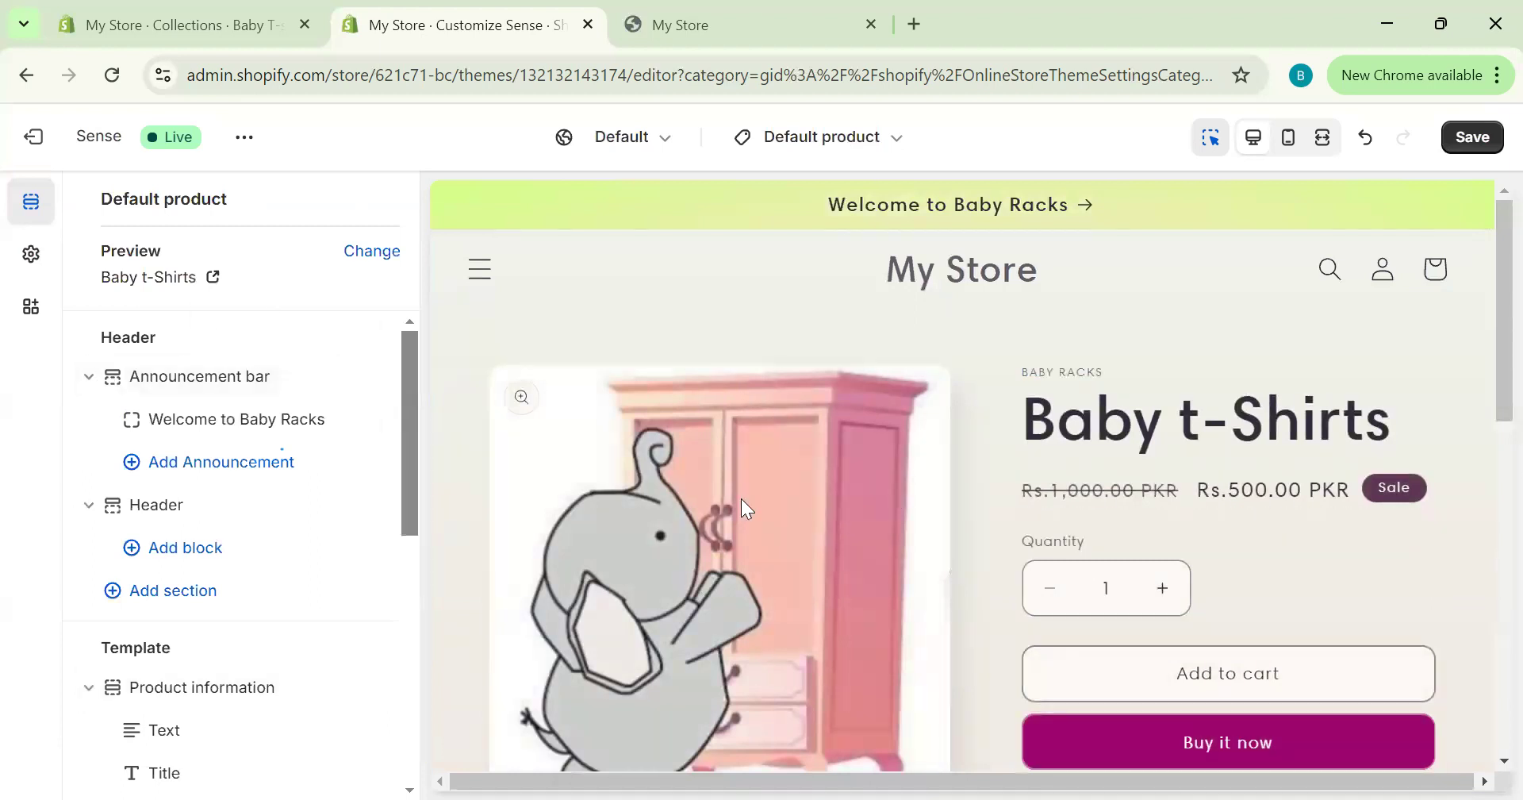
scroll(1485, 357, down, 5)
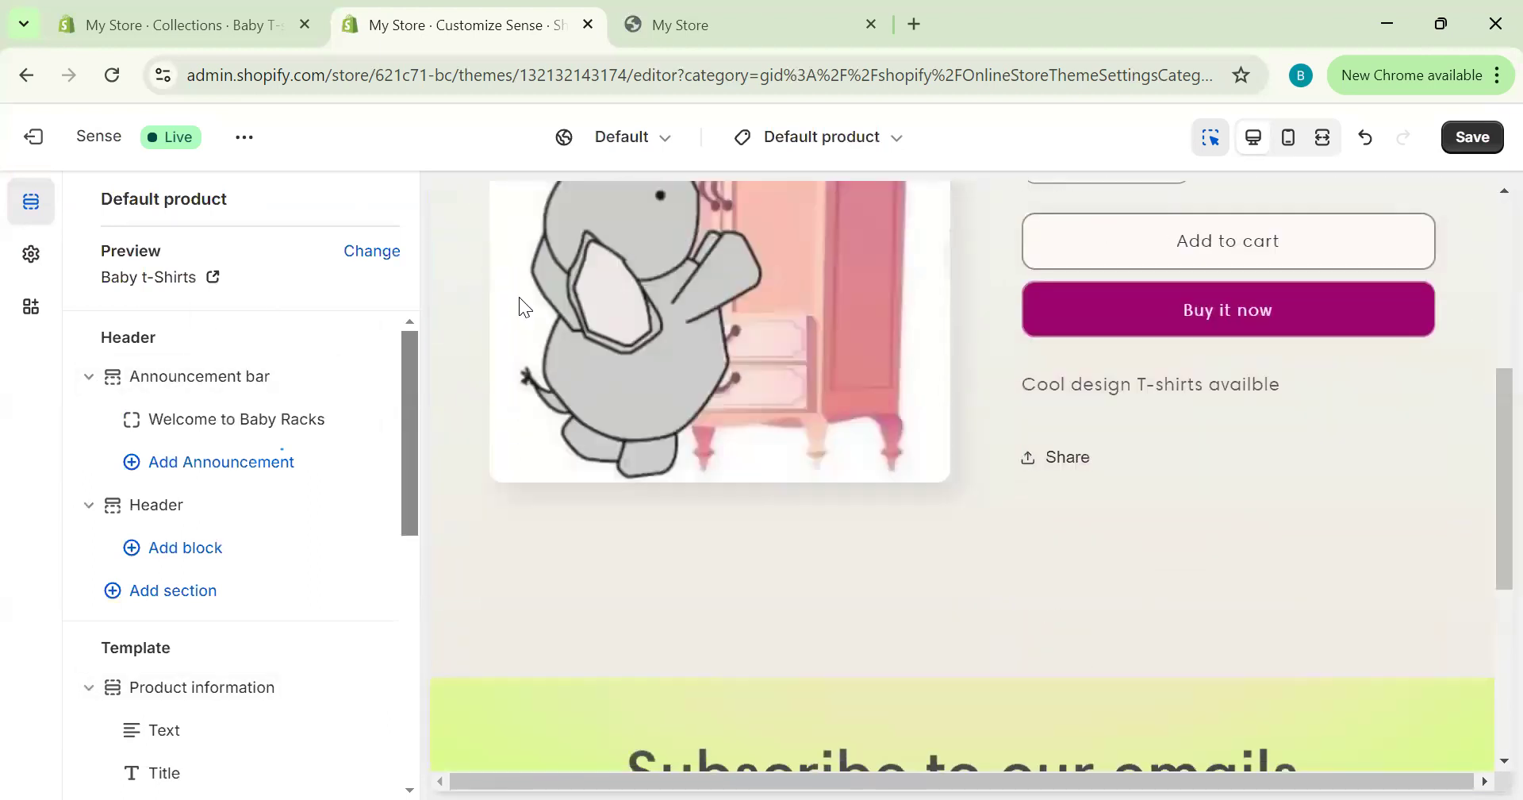
- Save the theme changes and exit the theme editor to the Themes page
click(62, 149)
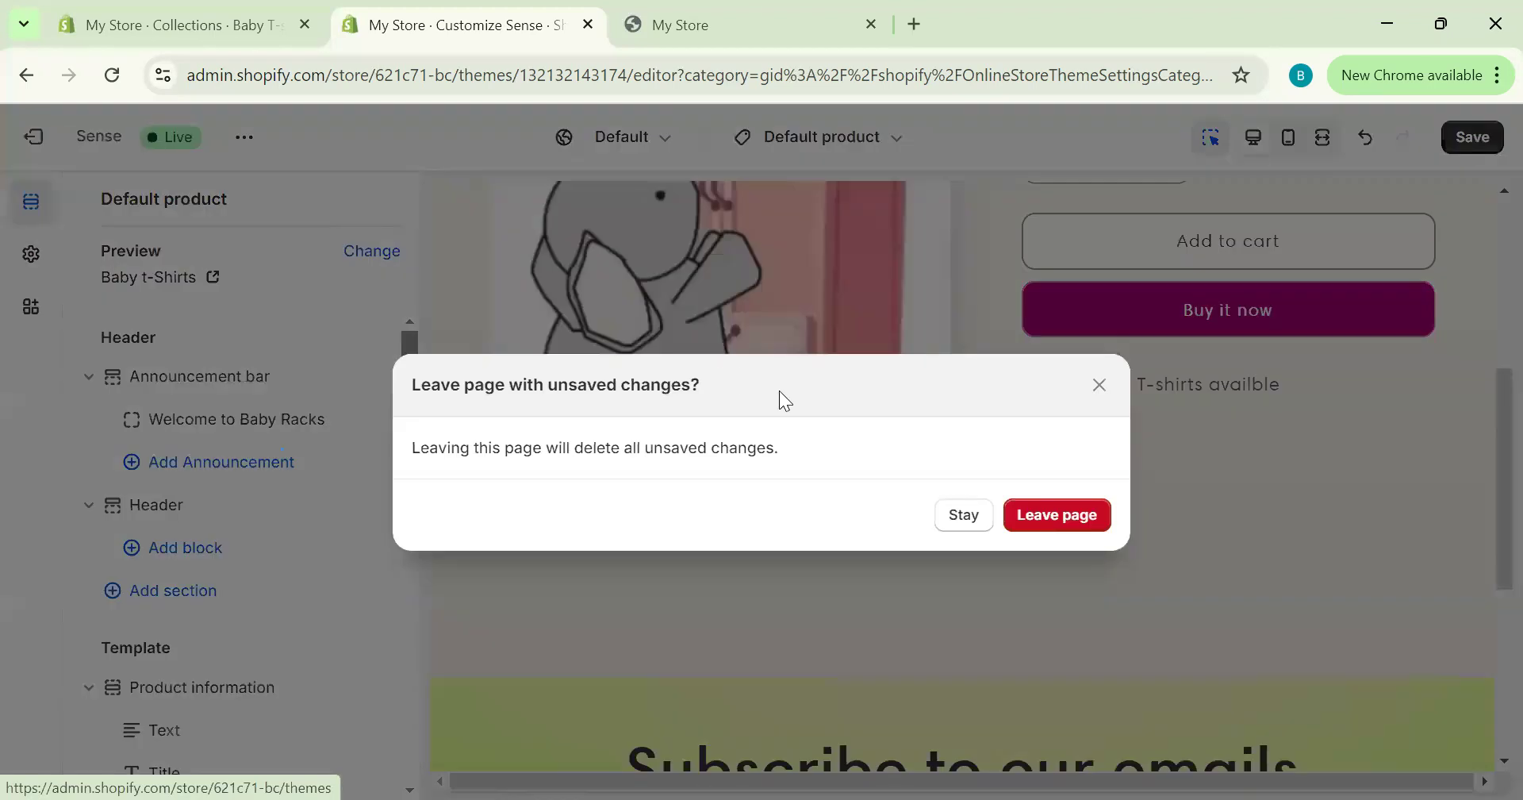
click(962, 516)
click(1473, 139)
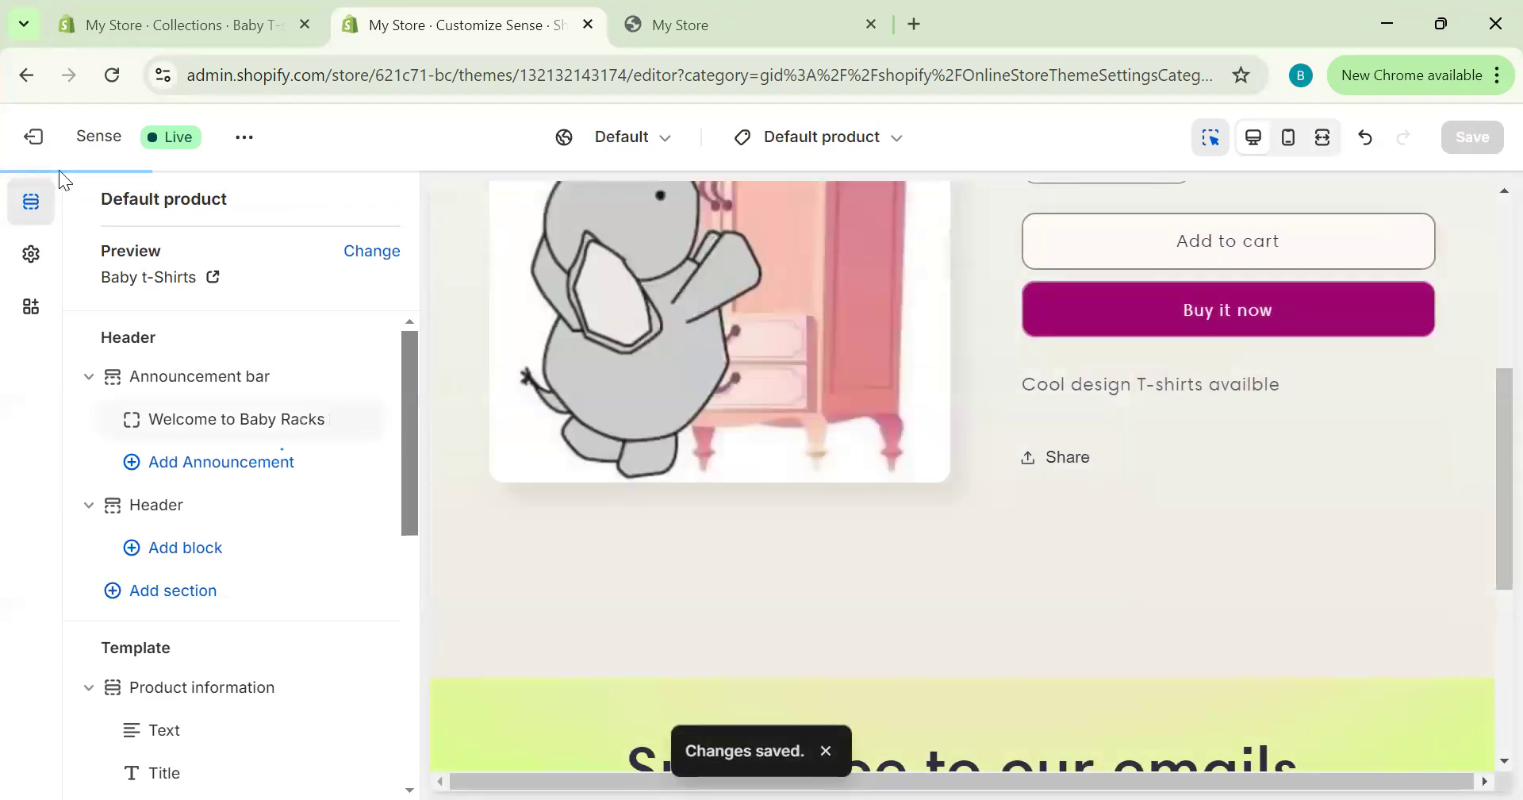
click(79, 143)
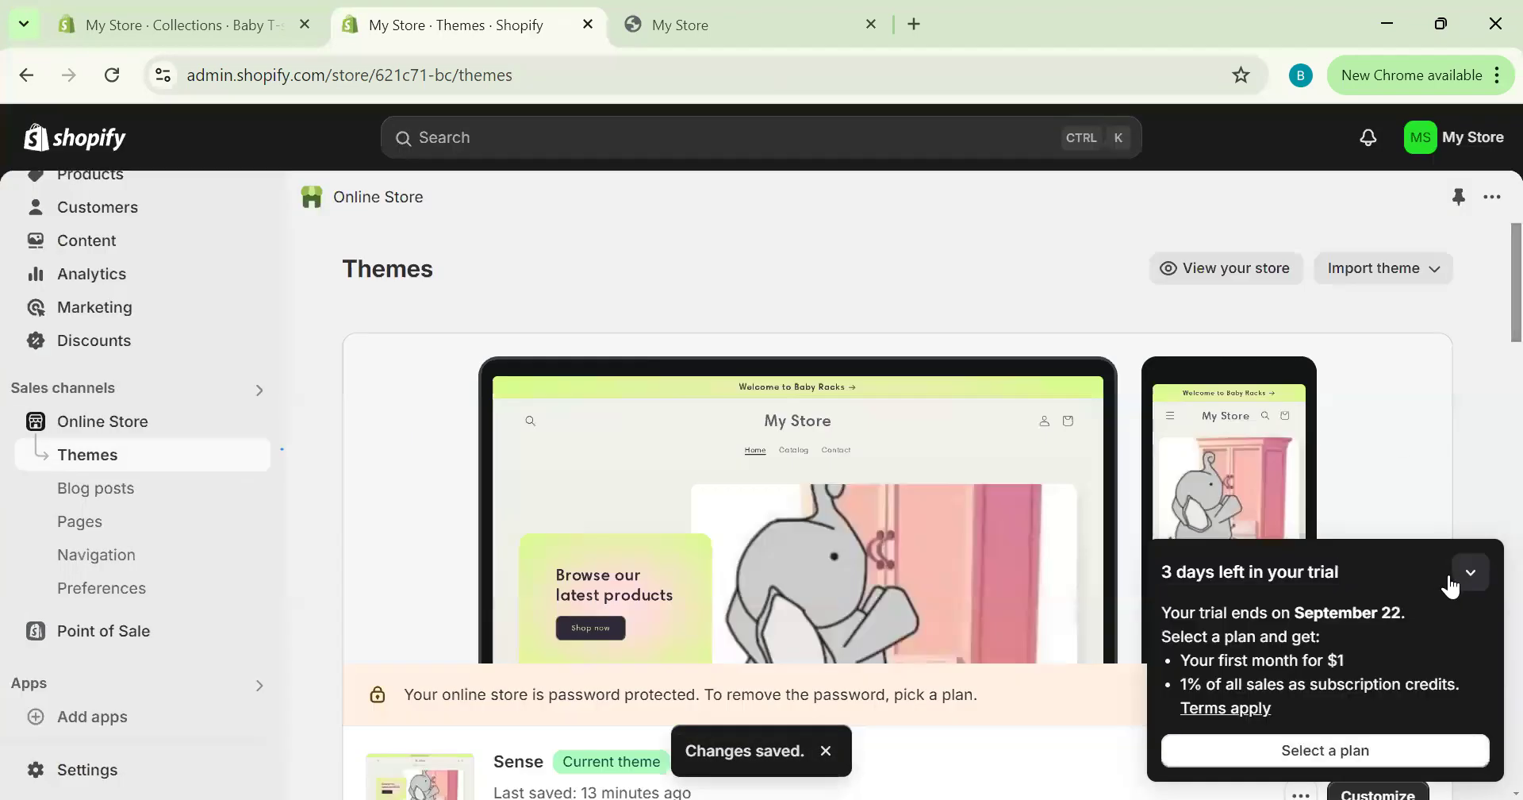
- Collapse the trial notice, reopen the Sense theme for customization and look over its Home page sections
click(1452, 581)
scroll(1484, 428, down, 5)
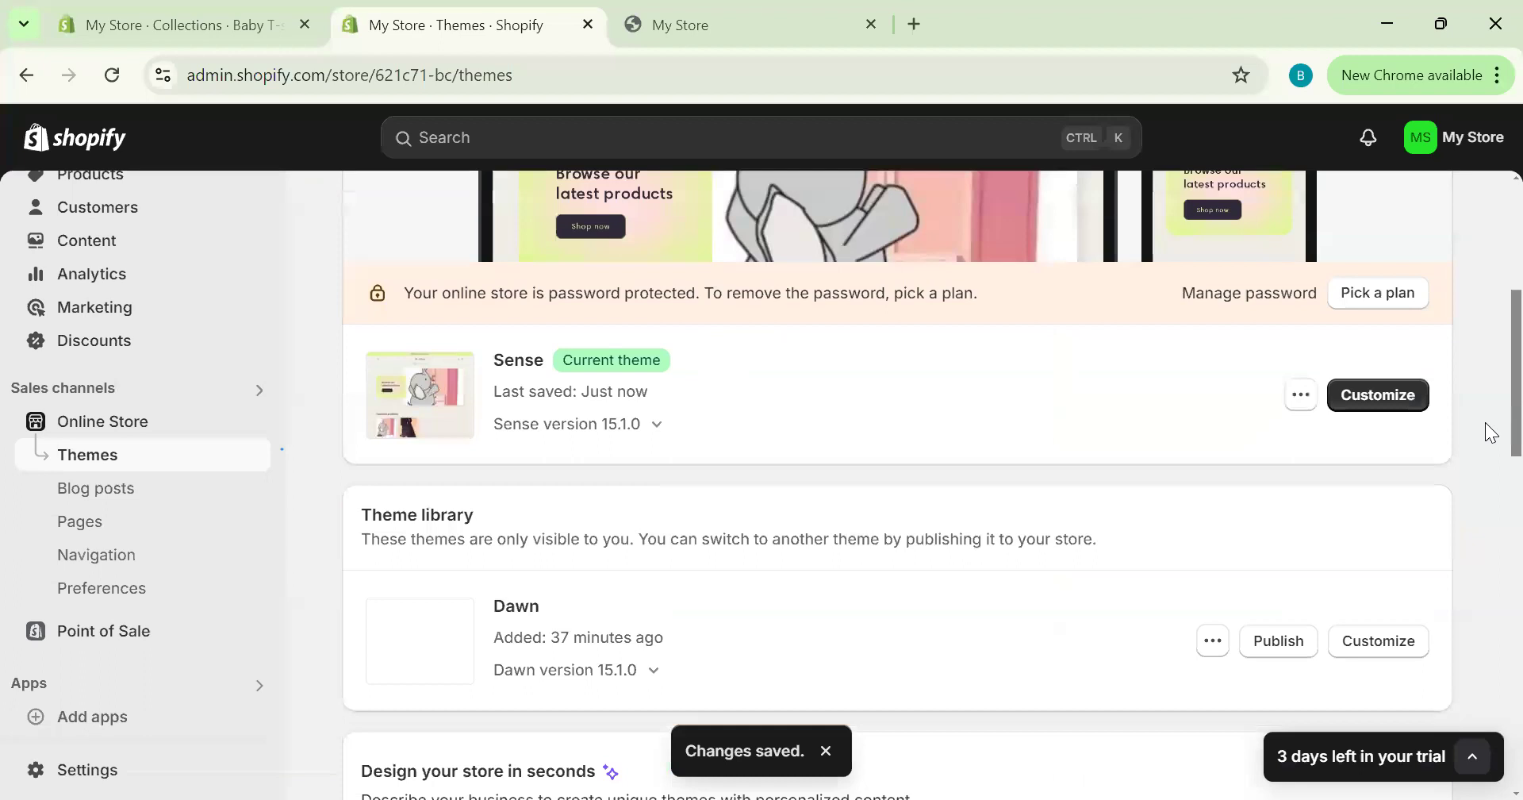
click(1377, 401)
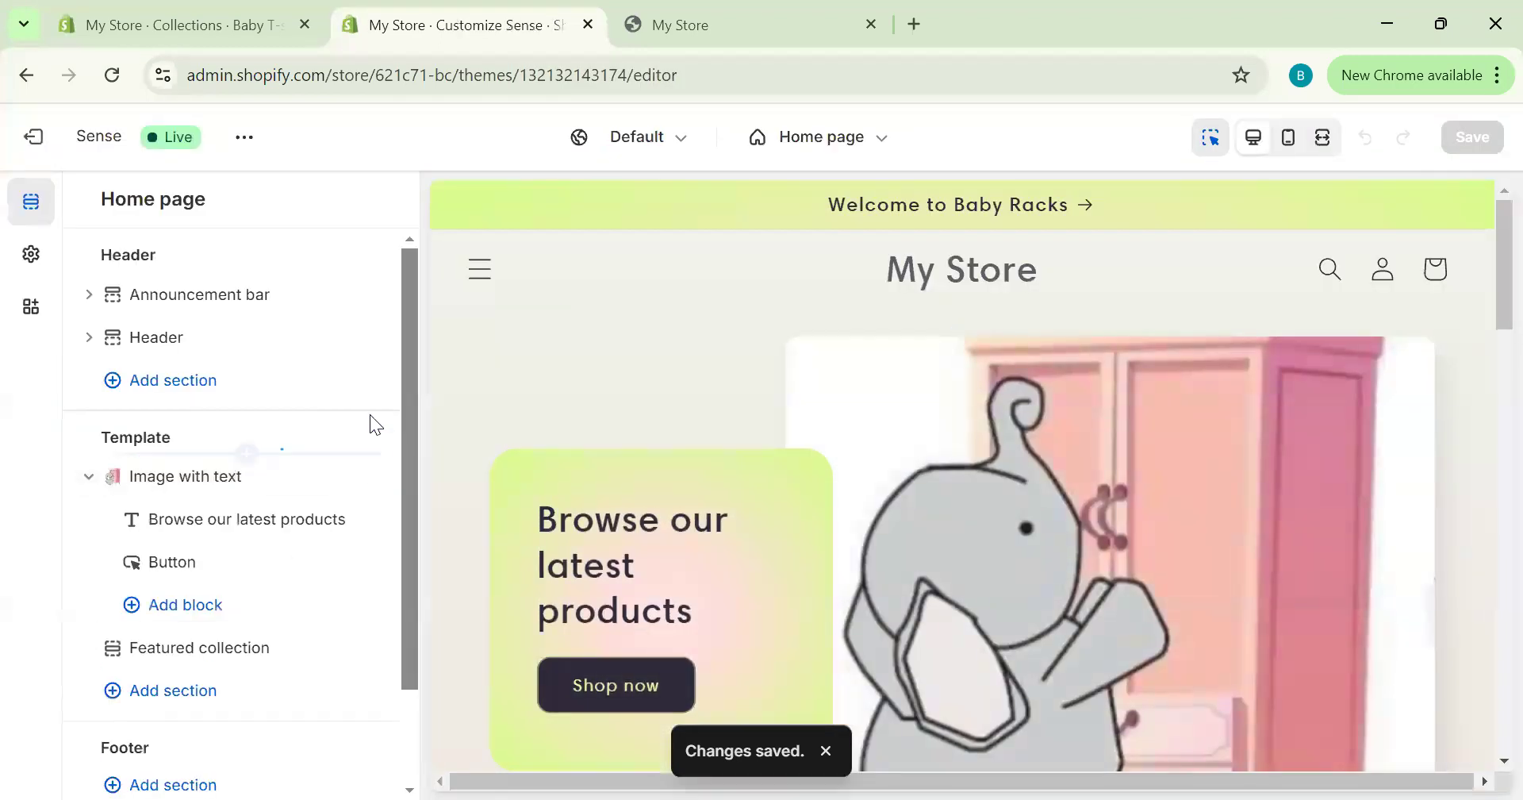
drag(408, 350, 411, 471)
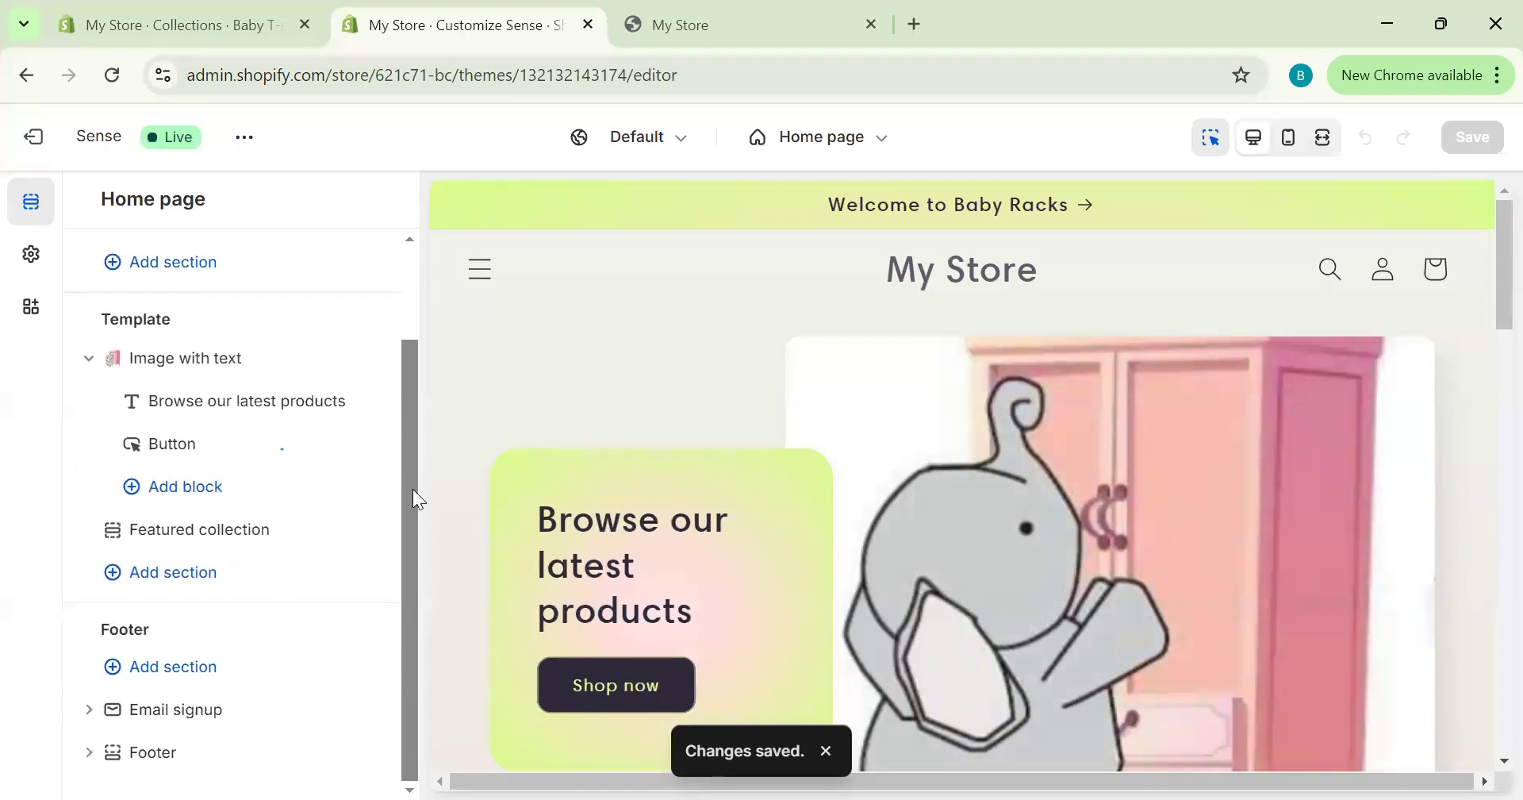
- Return to the Themes page and view the current theme and the theme library
click(70, 139)
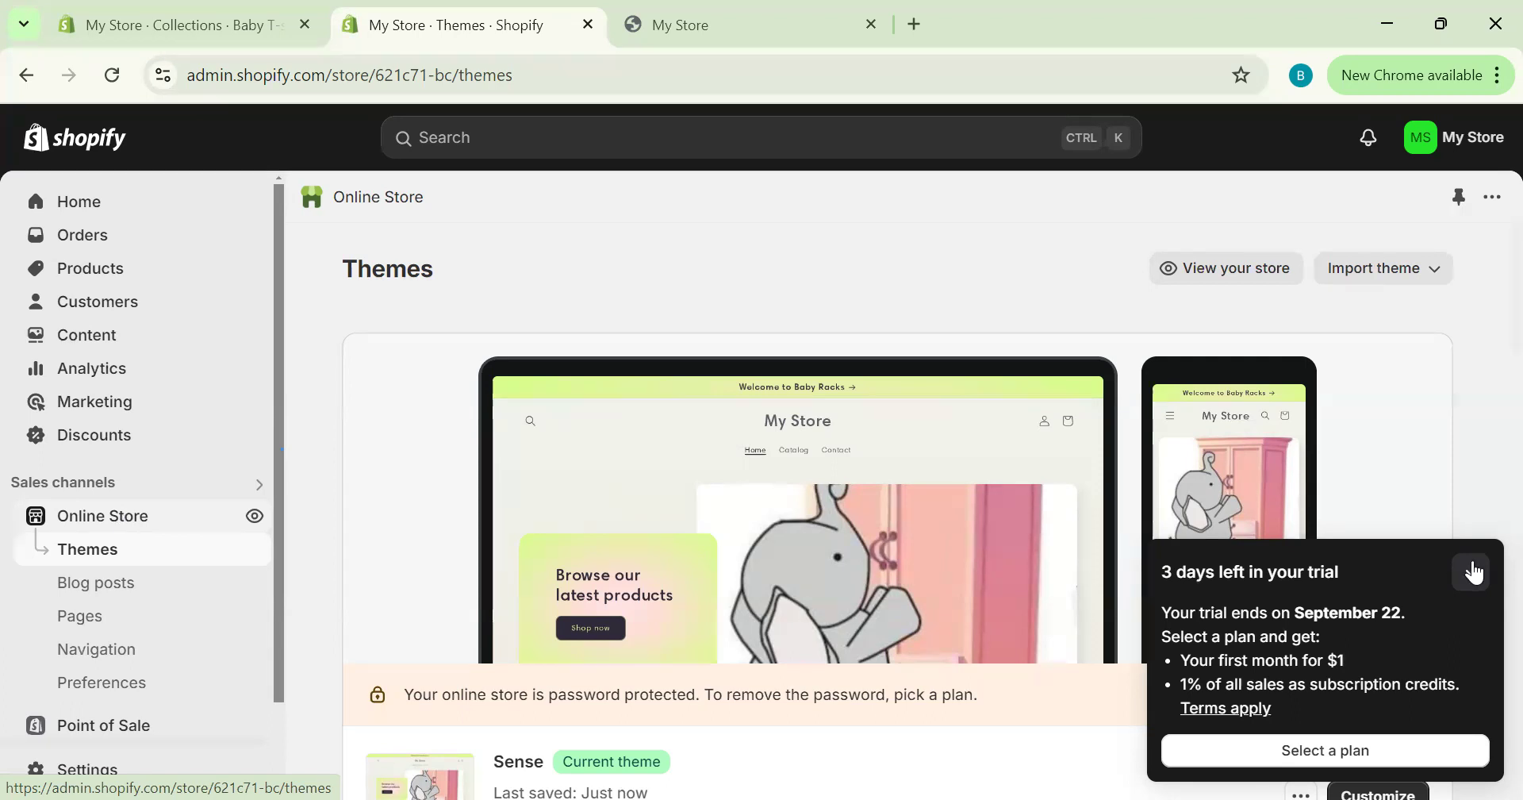
click(1472, 572)
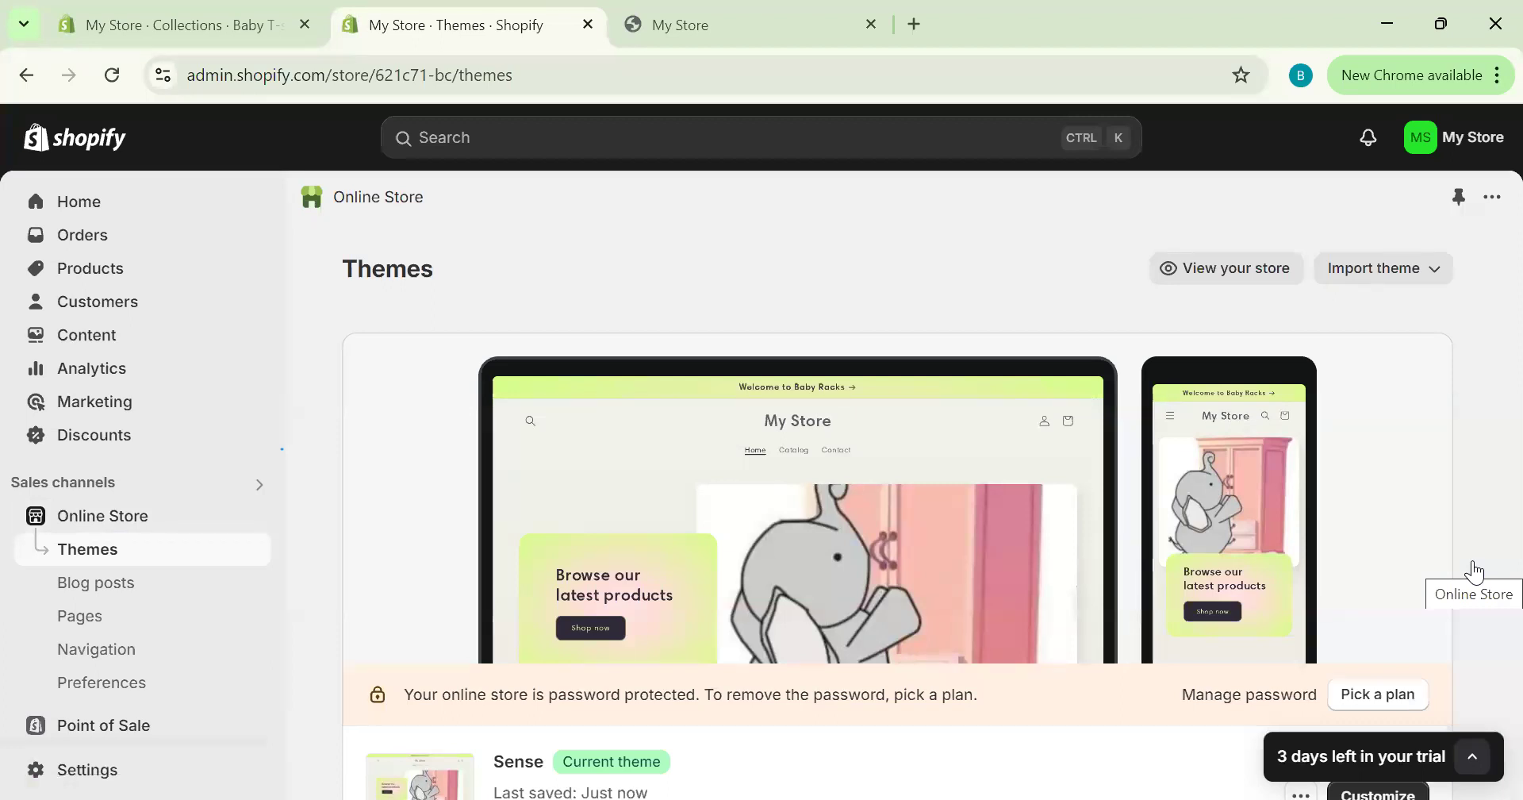
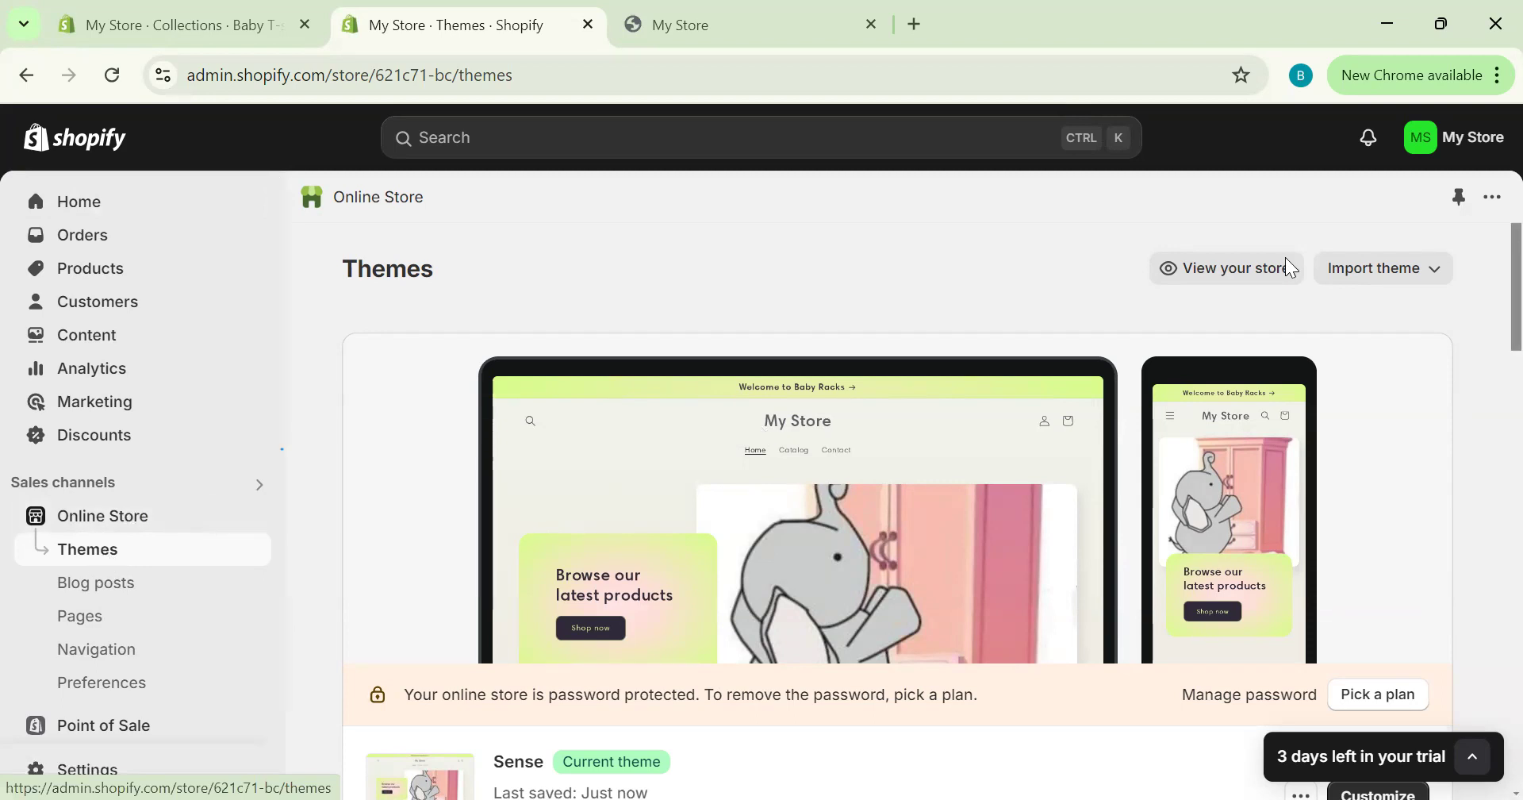
scroll(1490, 311, down, 3)
scroll(1490, 317, down, 2)
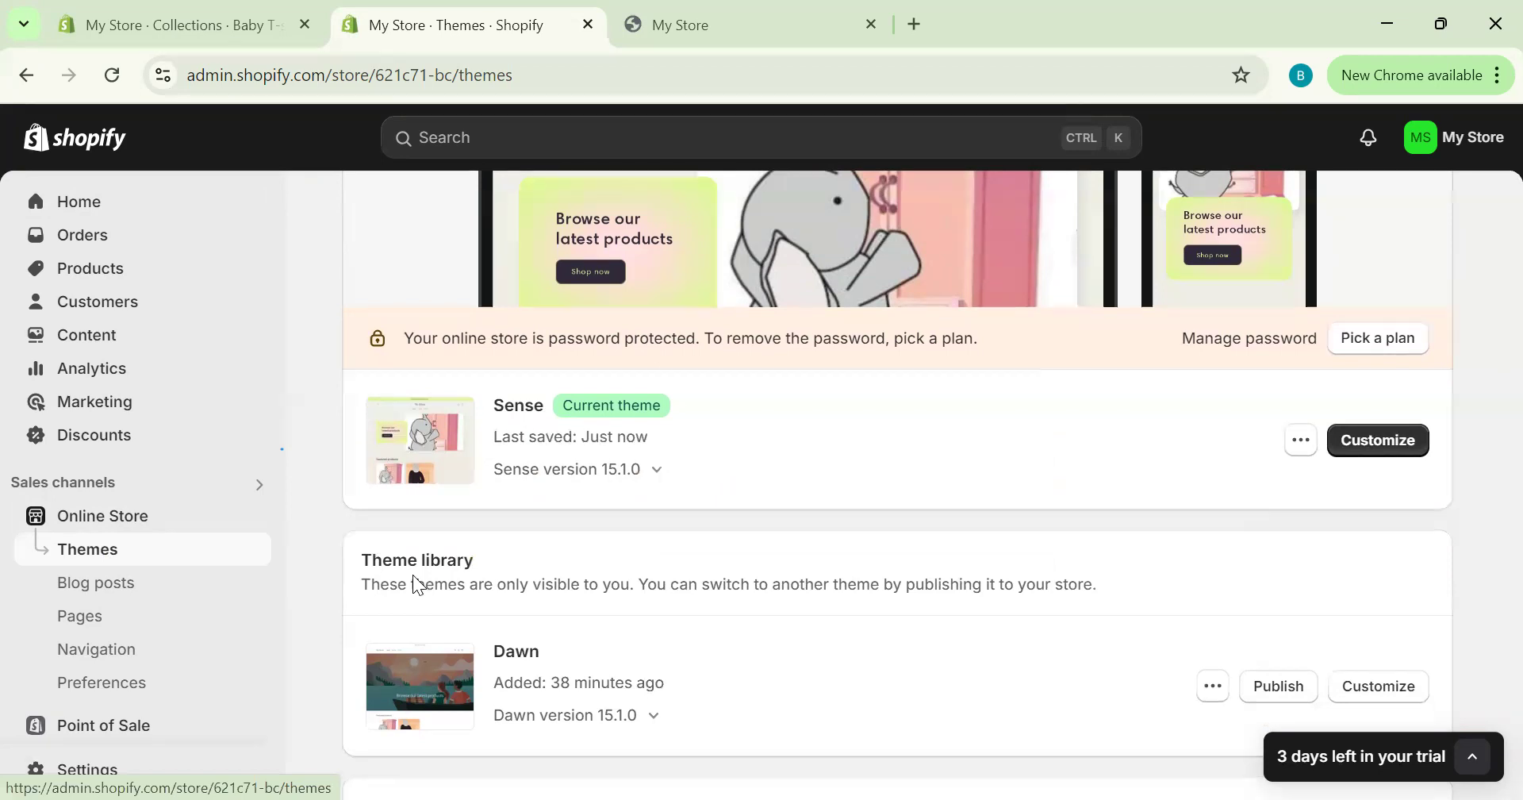
drag(1347, 492, 1474, 416)
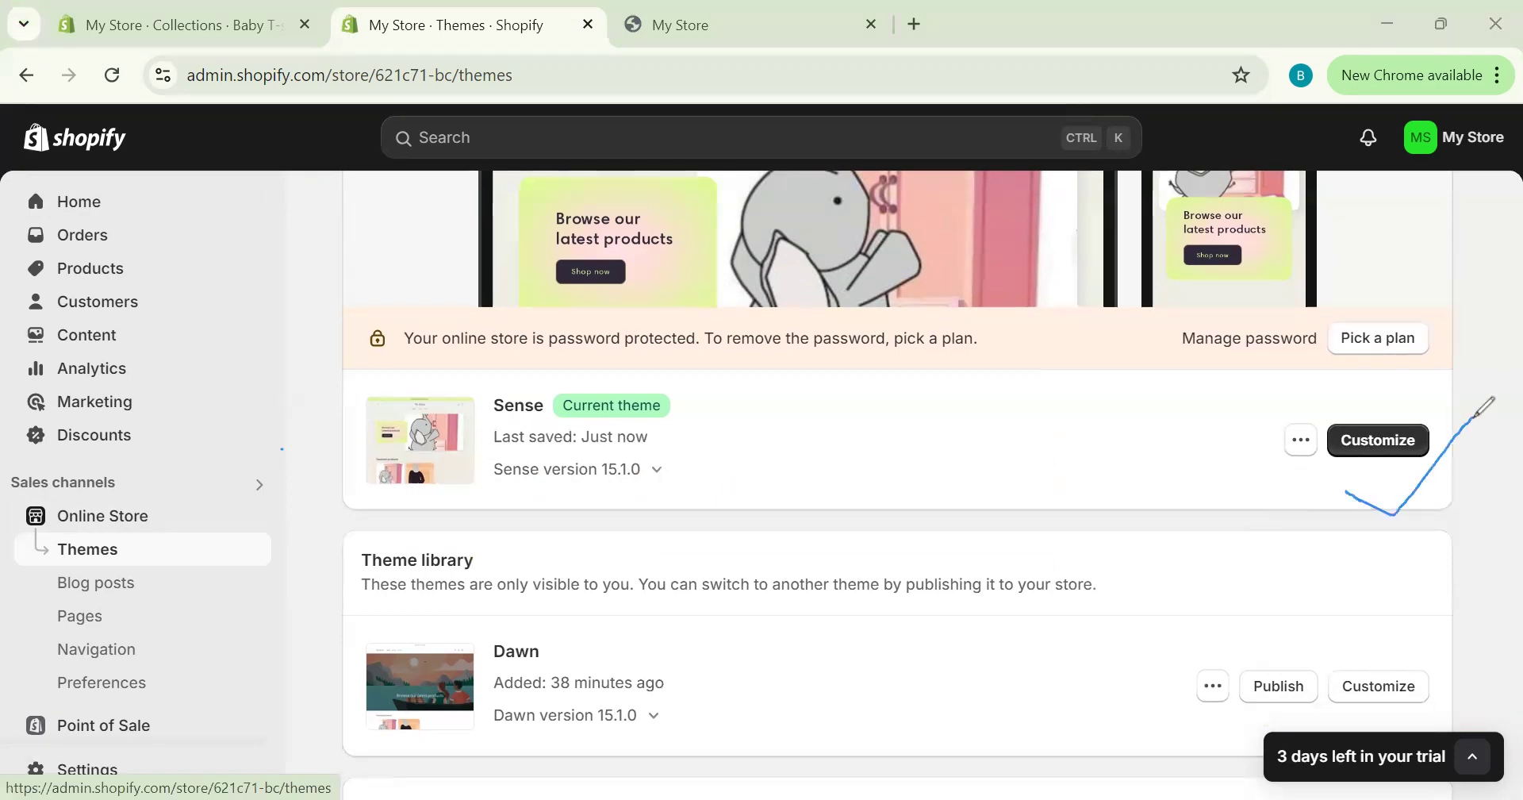
mouse_move(1323, 411)
mouse_down()
mouse_move(1490, 420)
mouse_move(1322, 435)
mouse_up()
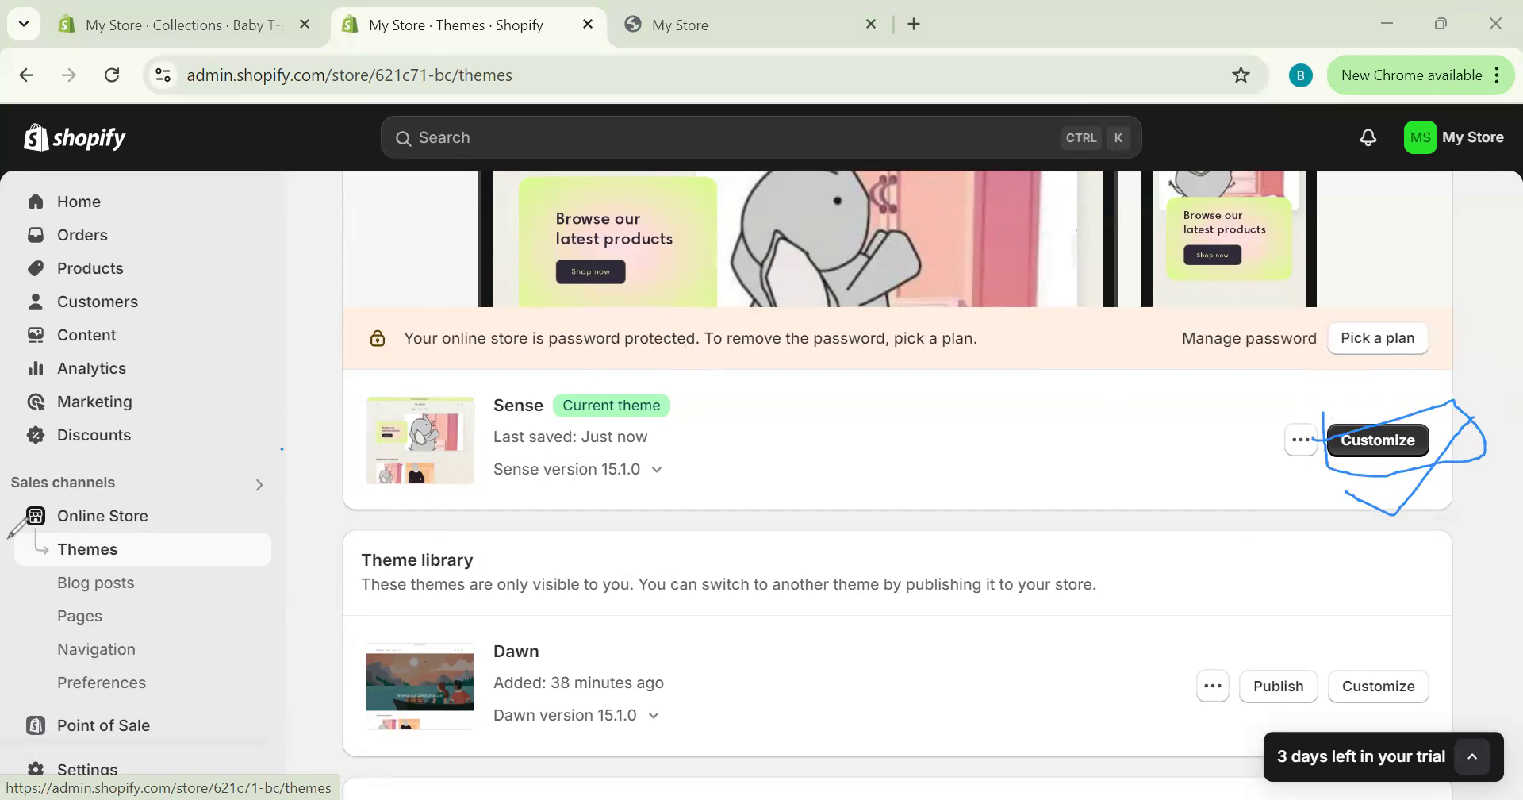
click(10, 538)
drag(1298, 478, 1496, 431)
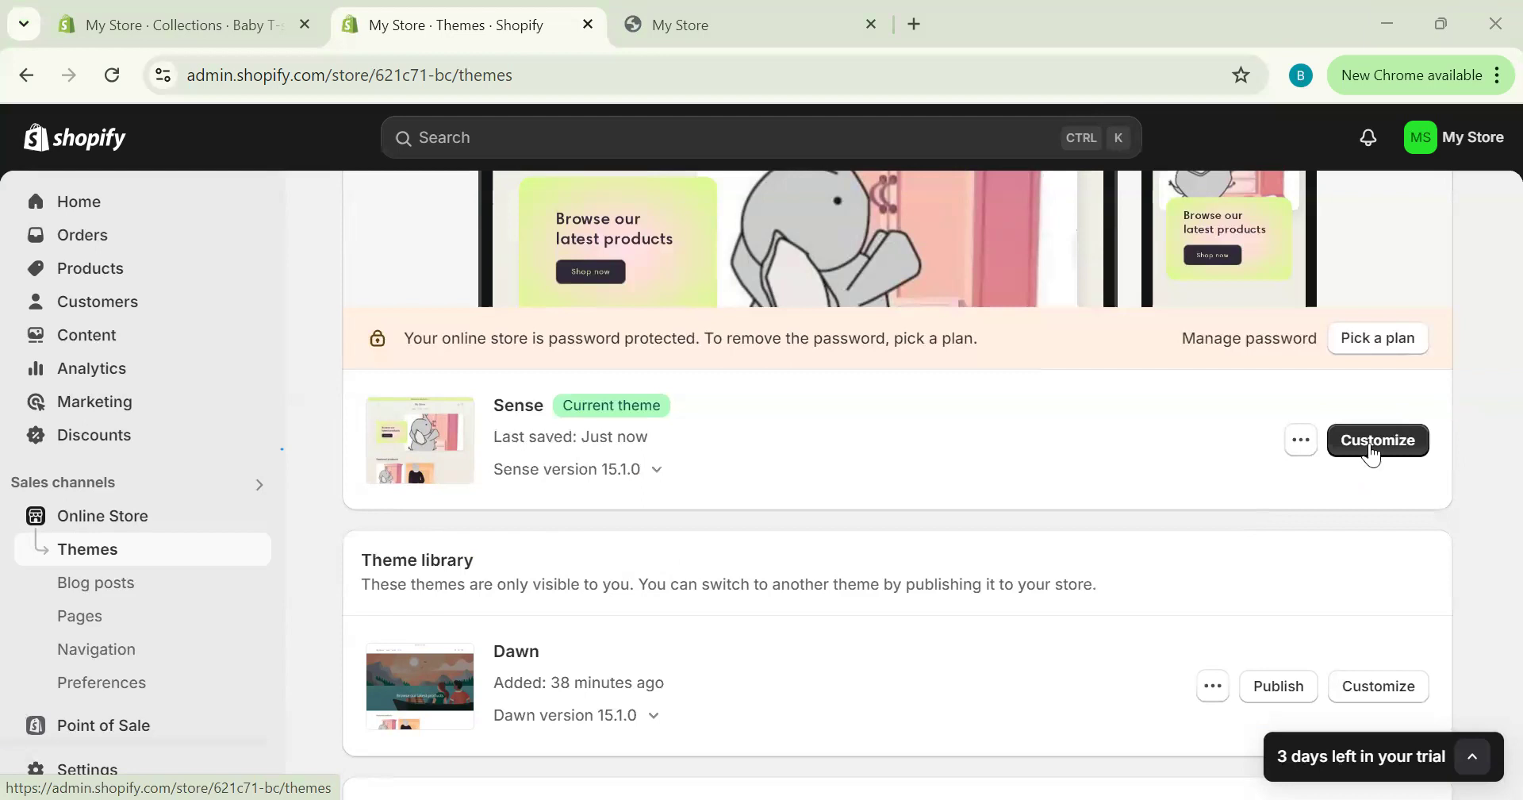
- Open the Sense theme for customization and bring up the Featured collection section's product card settings
click(1372, 450)
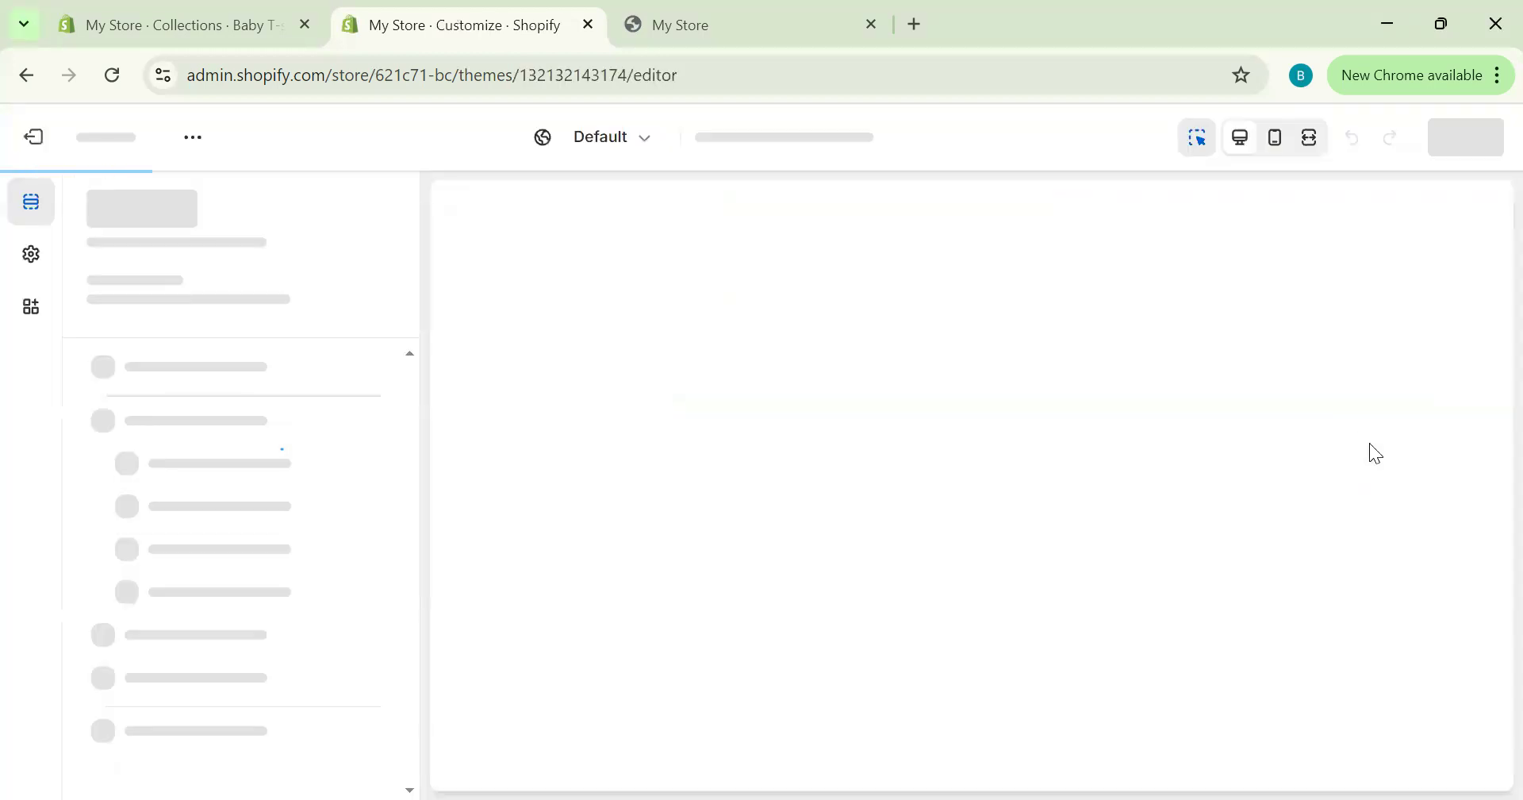
scroll(982, 268, down, 1)
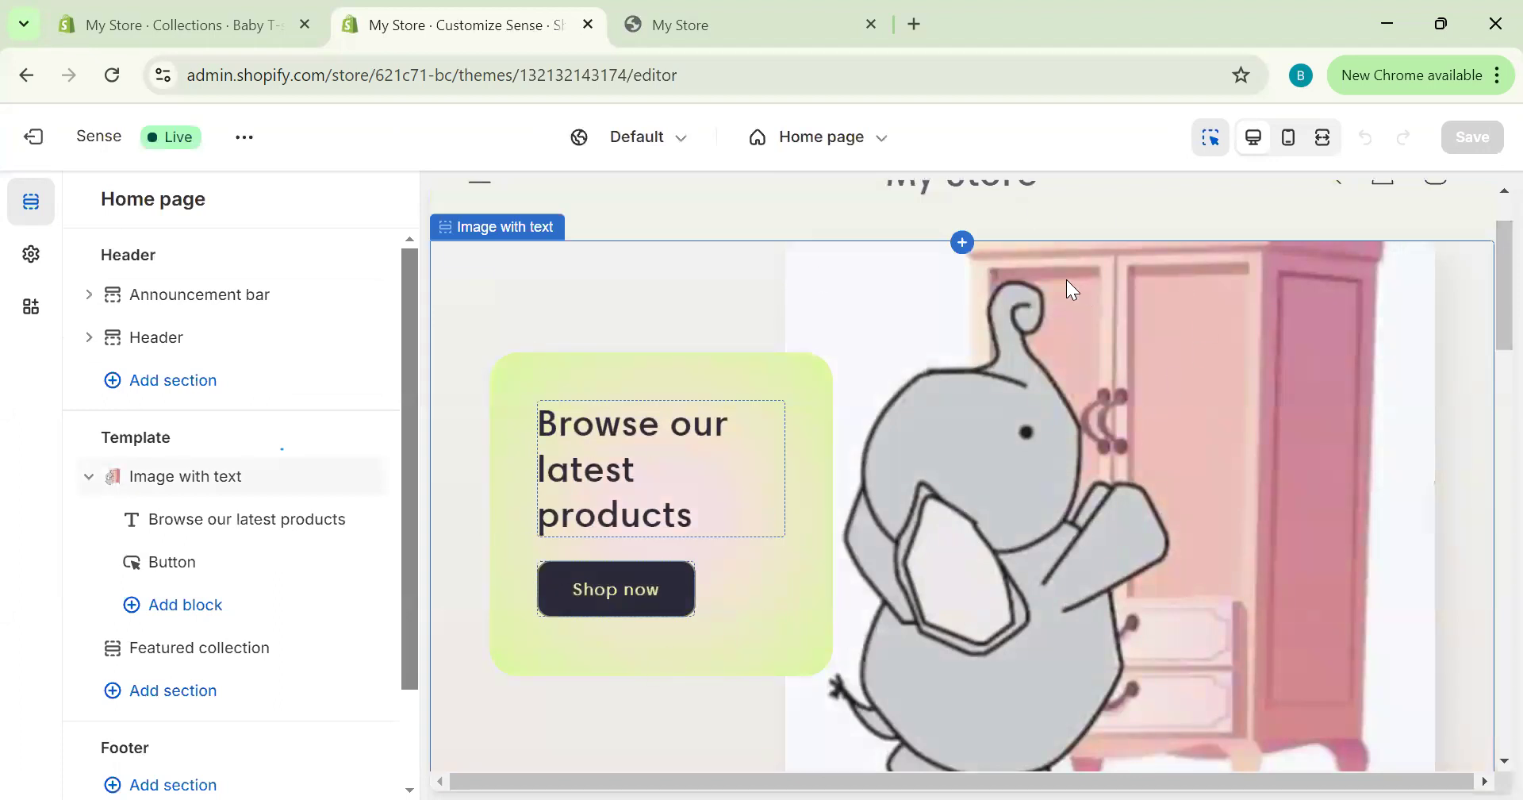
drag(1487, 274, 1490, 450)
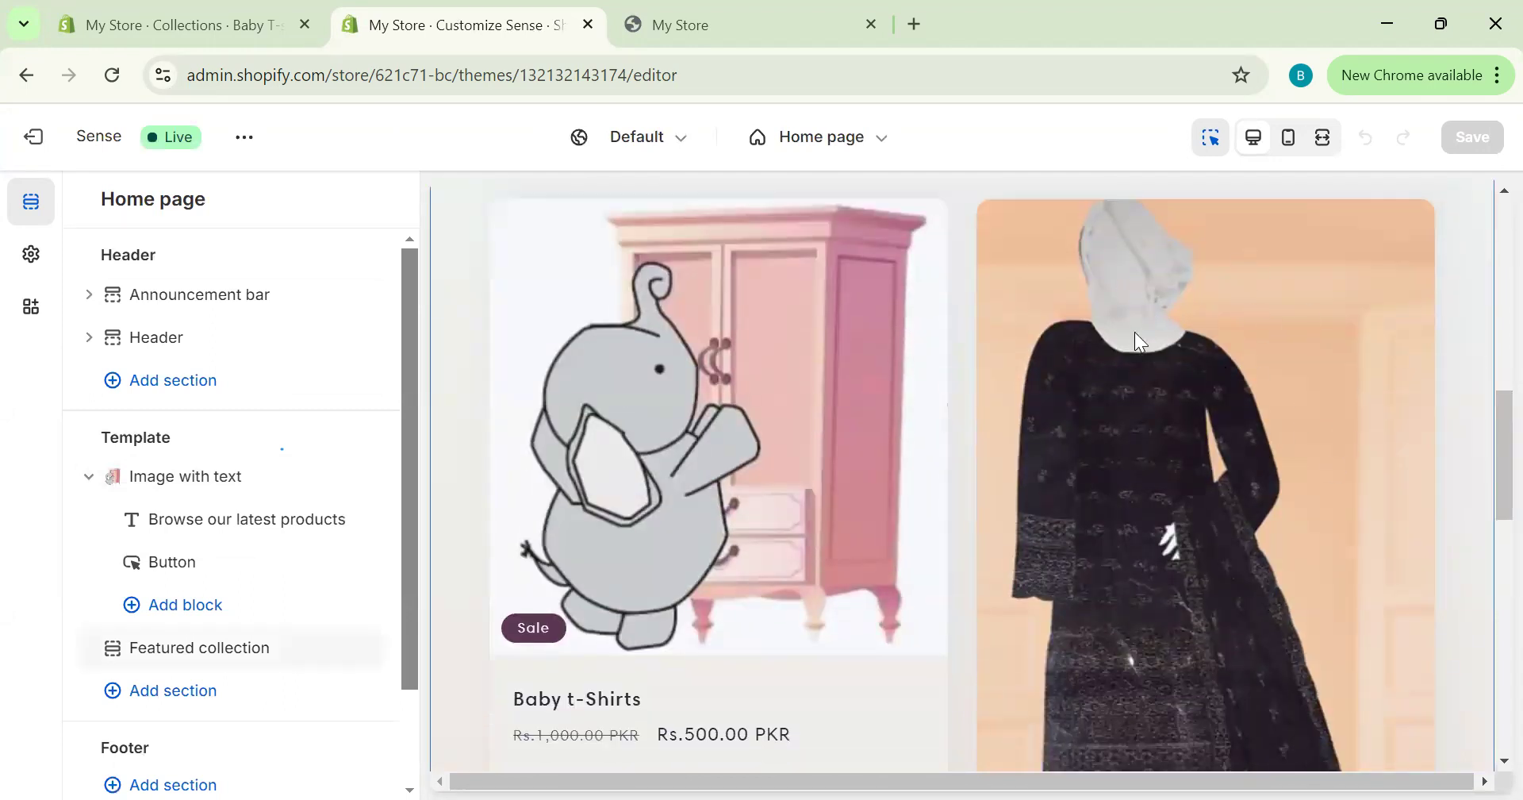
drag(409, 326, 426, 500)
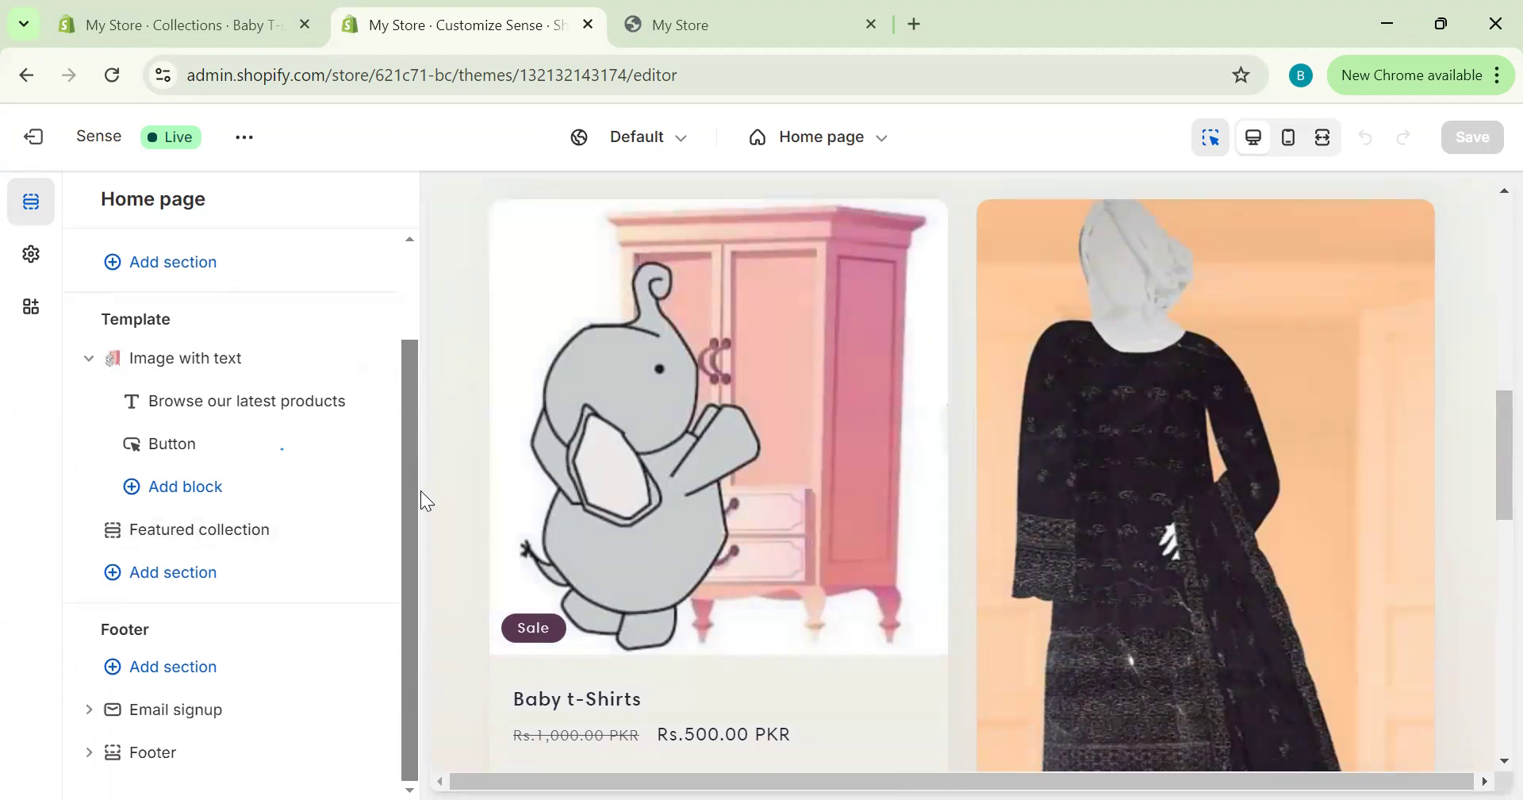
click(215, 533)
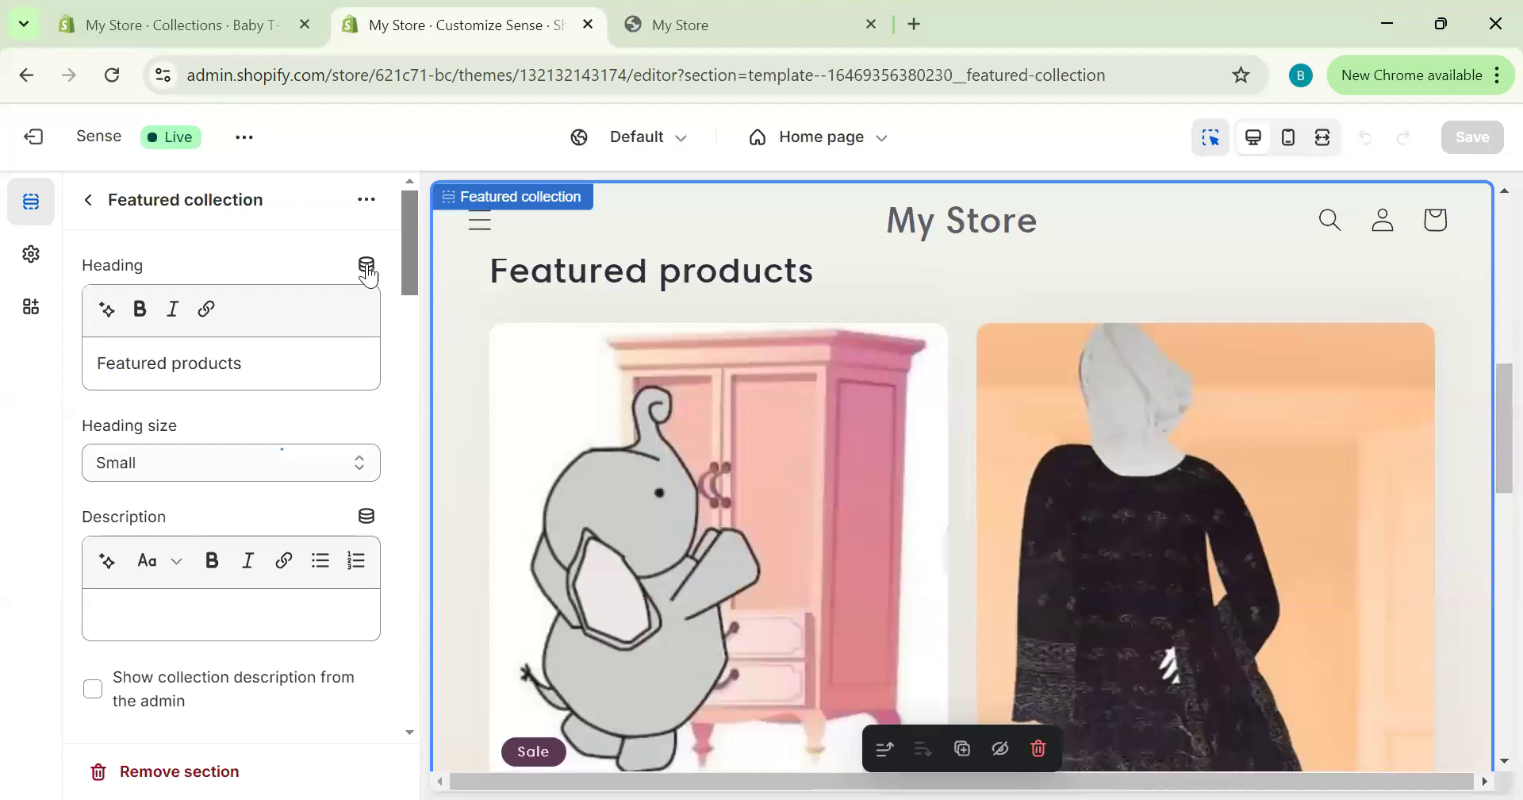
drag(404, 238, 421, 357)
drag(429, 411, 409, 511)
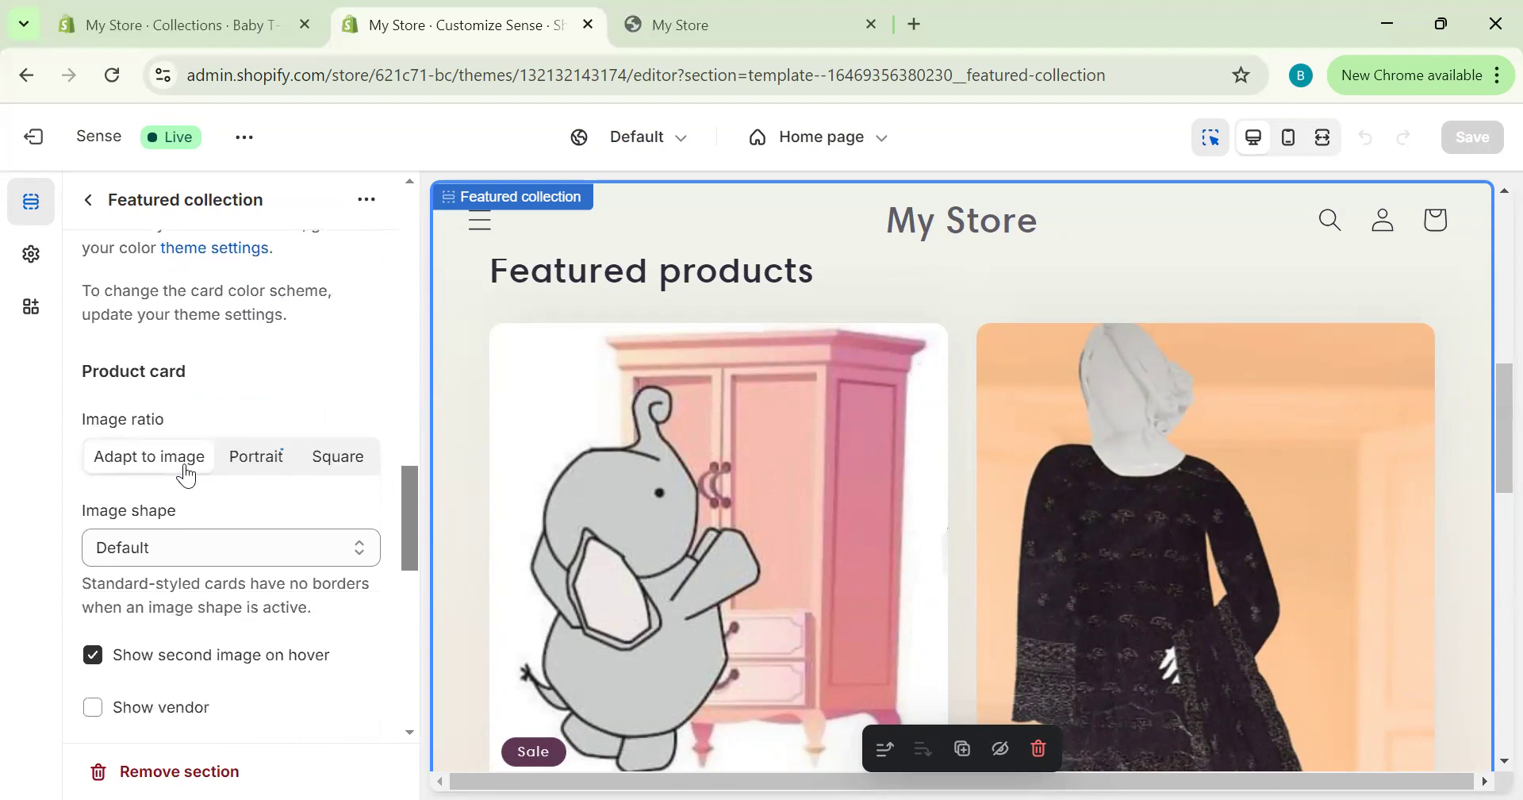
- Try the Portrait and Square image ratios on the featured product cards and restore Adapt to image
click(258, 471)
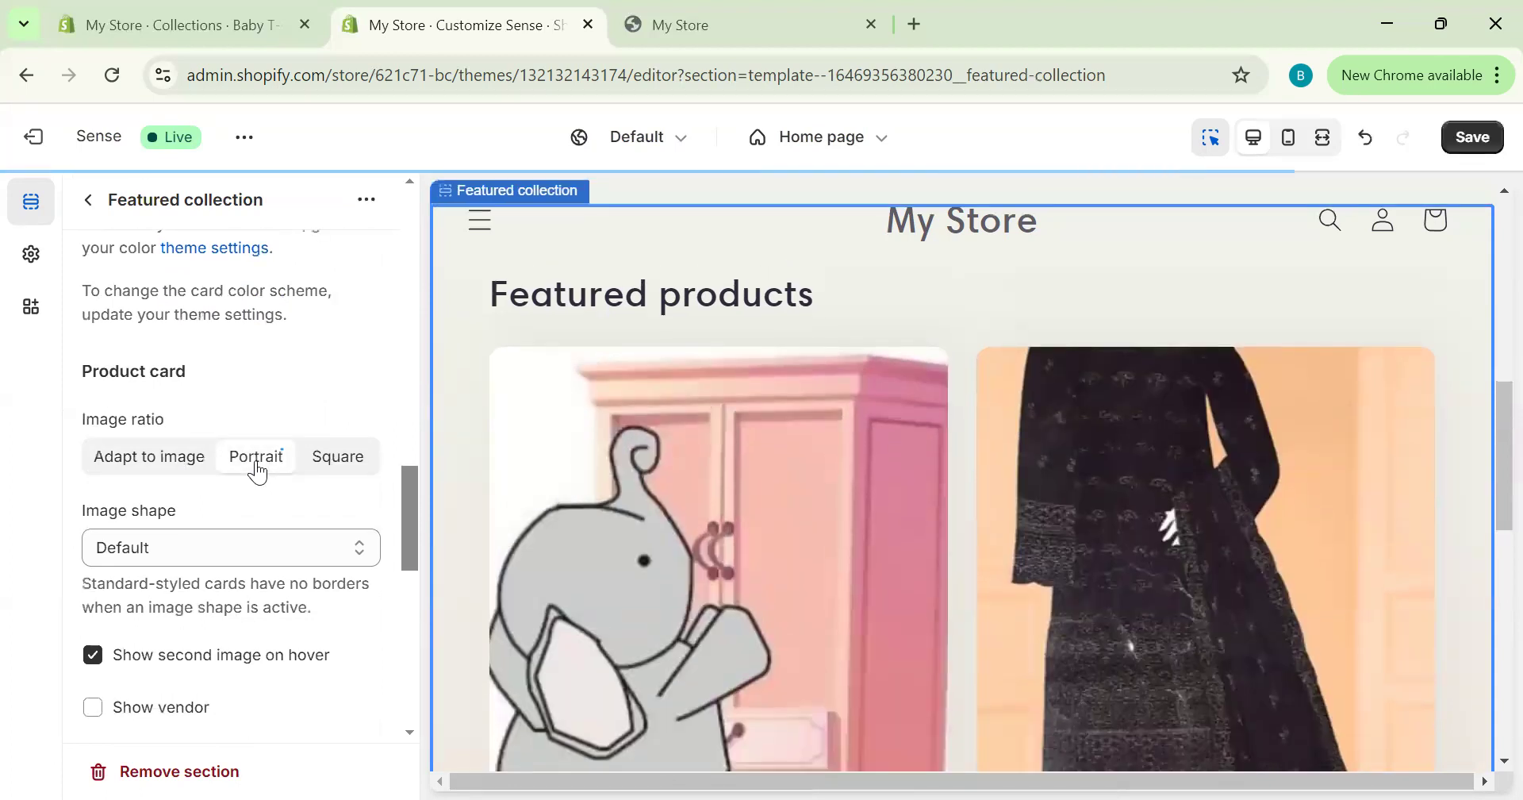
click(336, 463)
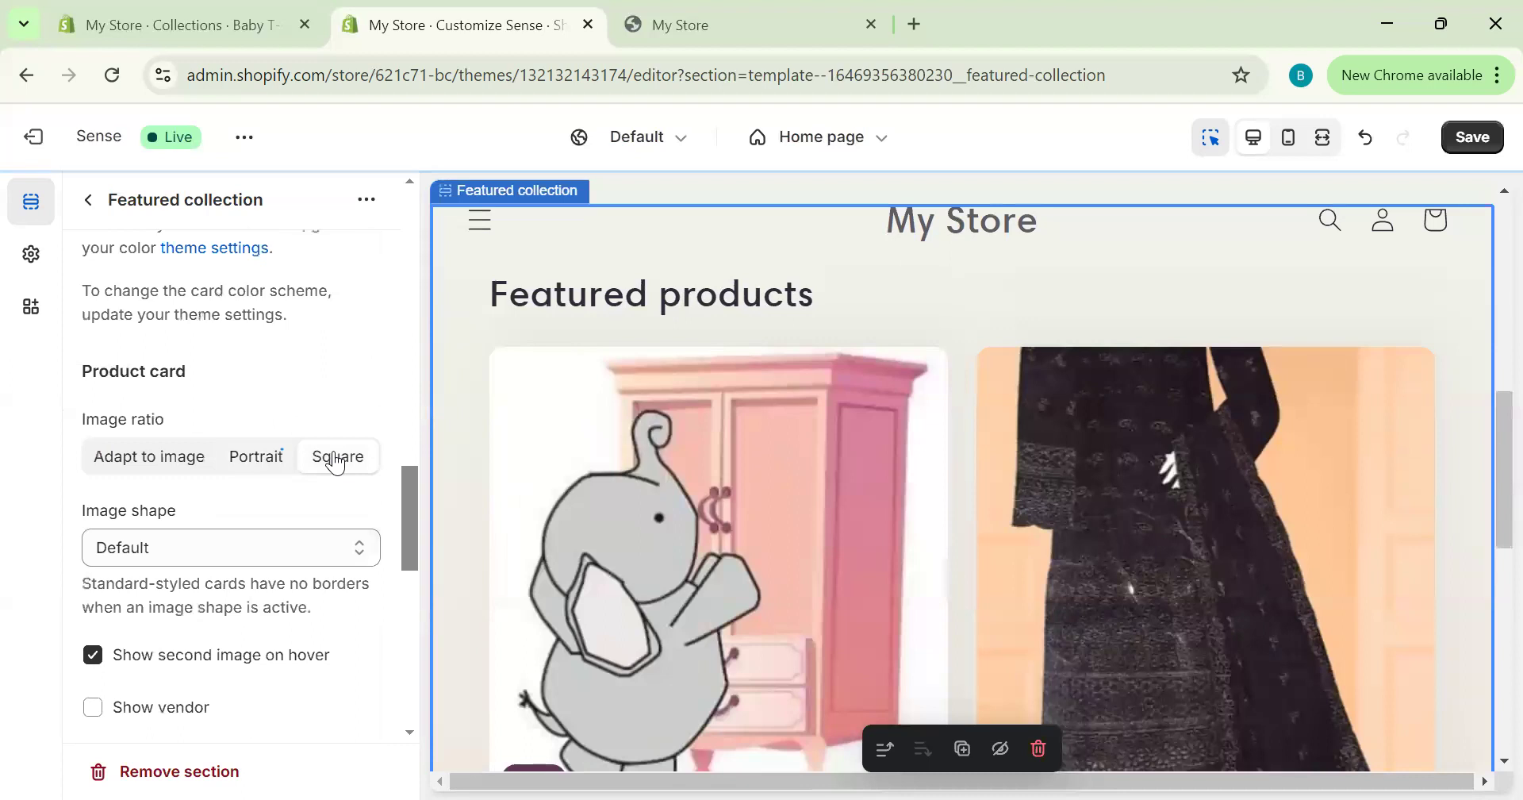
click(121, 462)
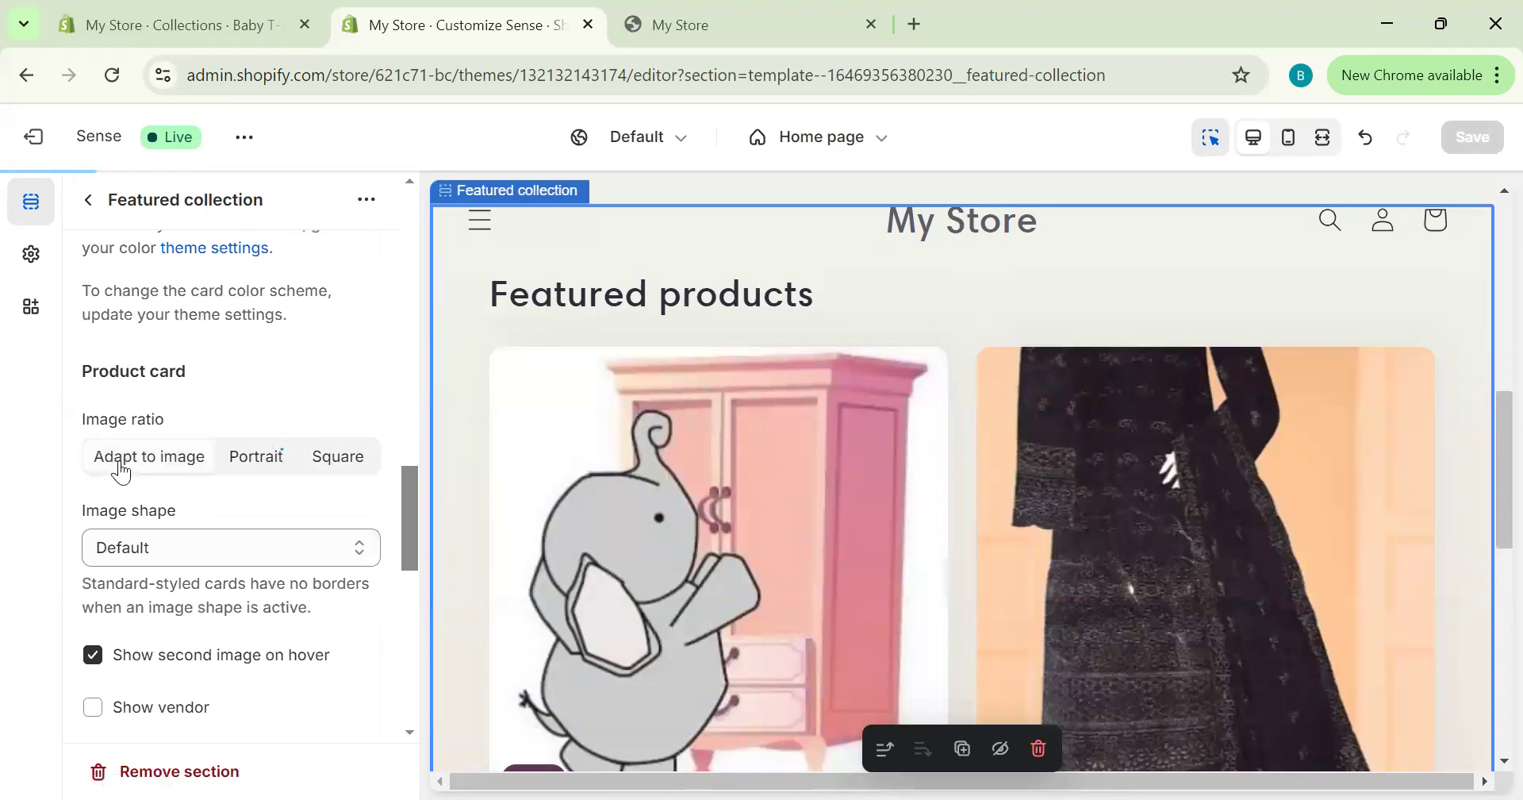
- Try the Arch and Chevron left image shapes on the featured product cards, restore Default and check the preview
click(207, 544)
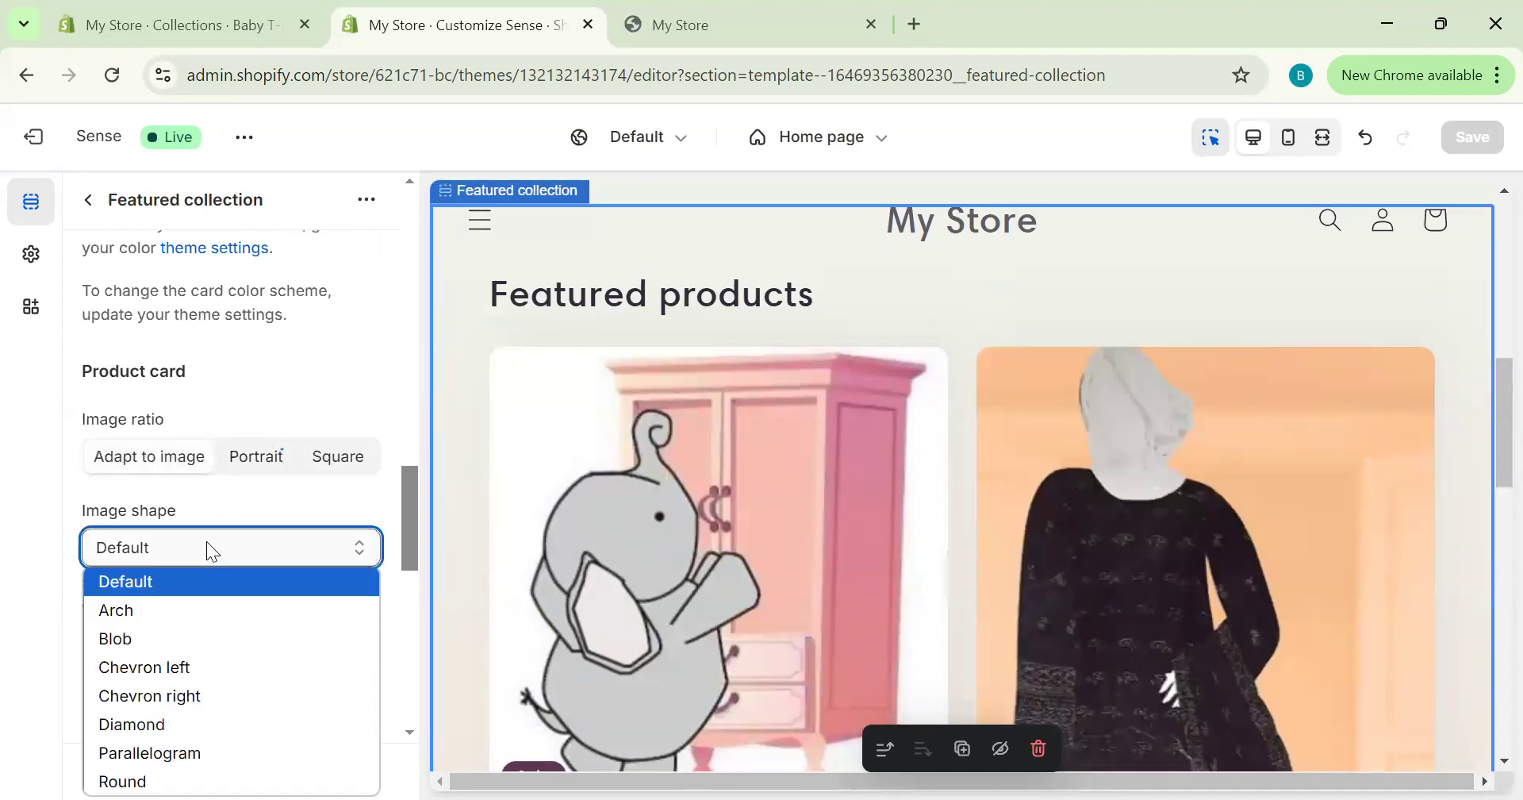
click(210, 611)
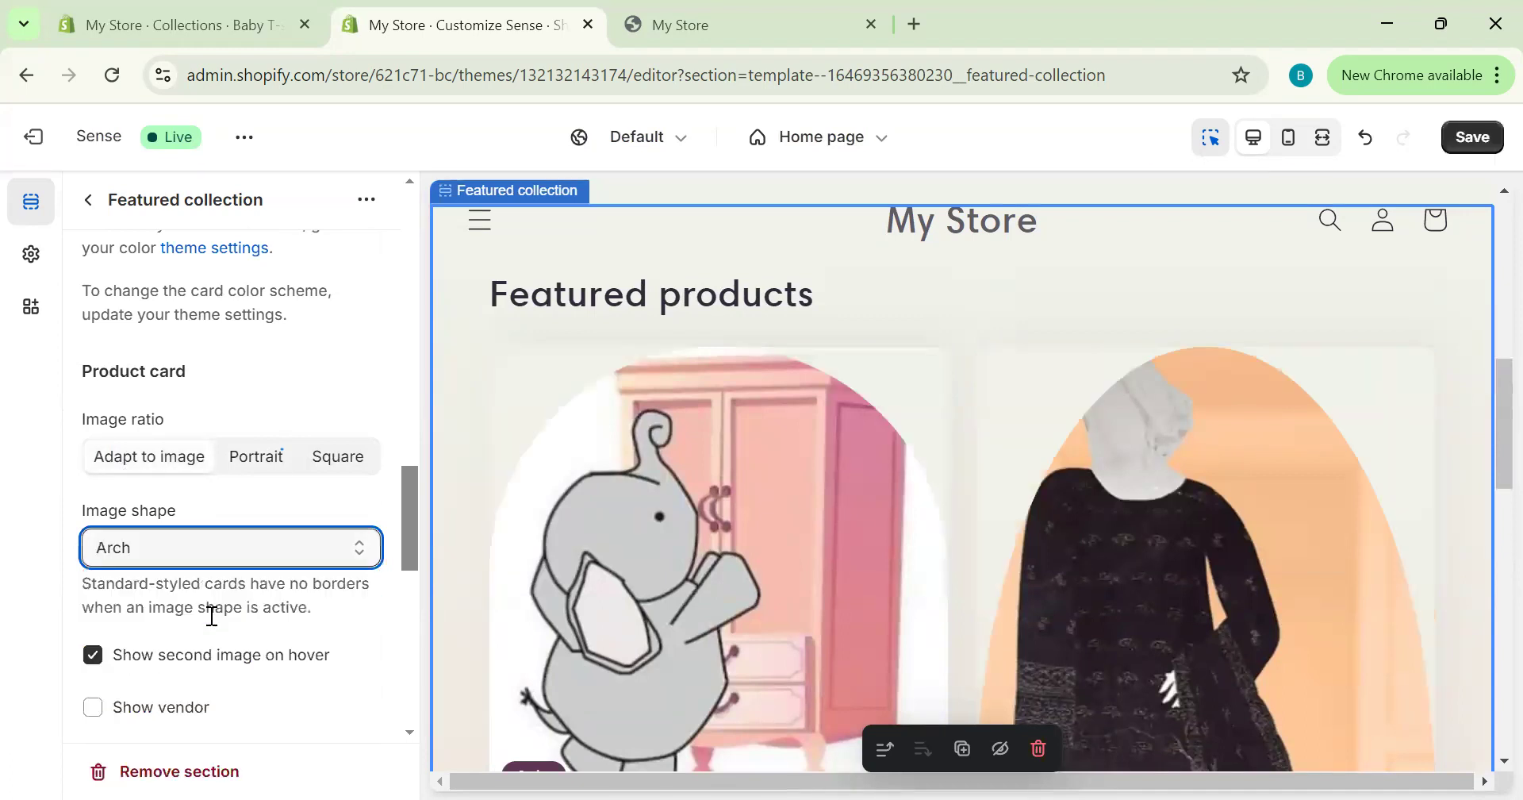
drag(1486, 399, 1490, 514)
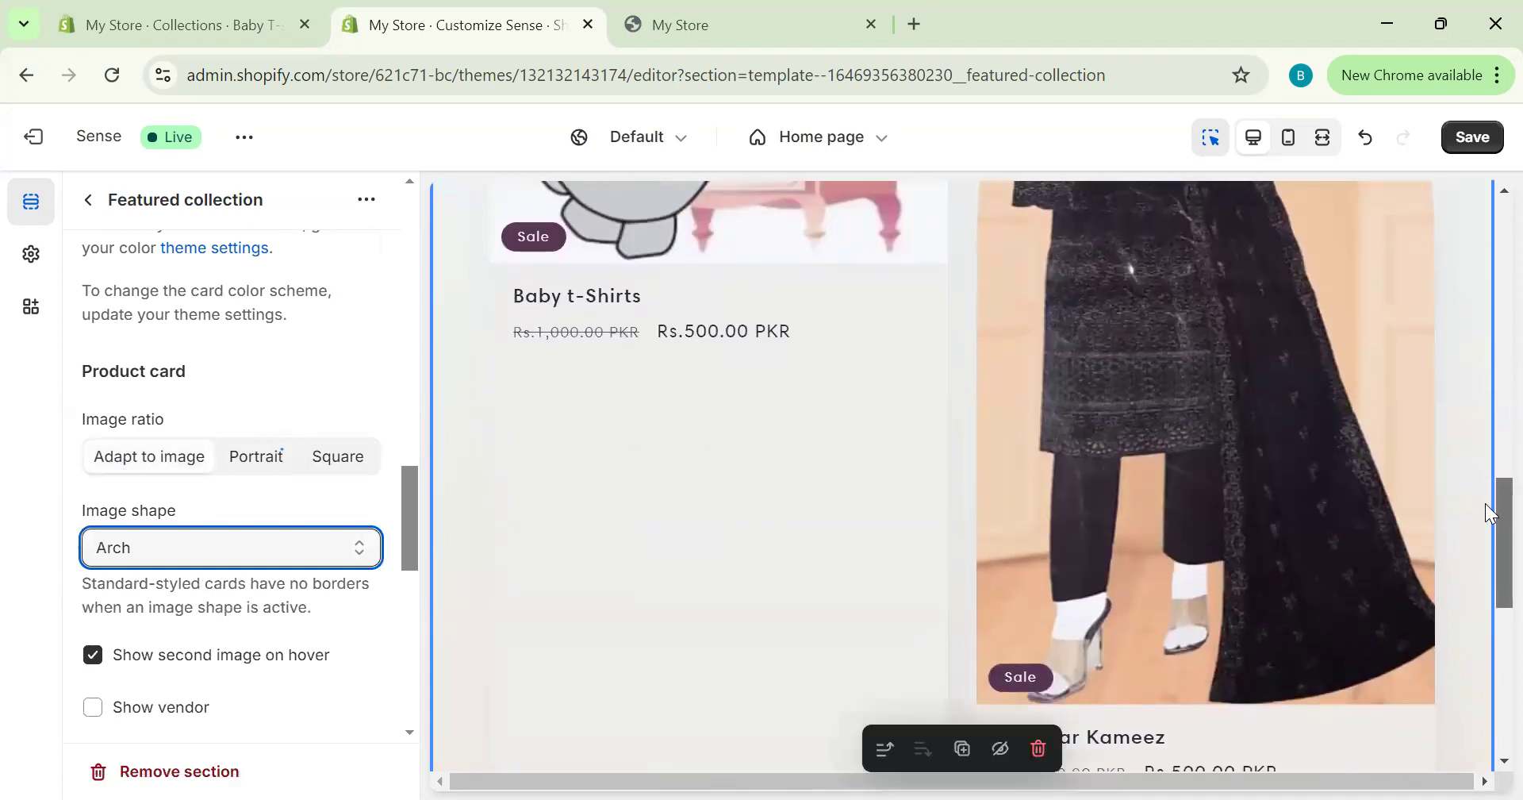
click(276, 555)
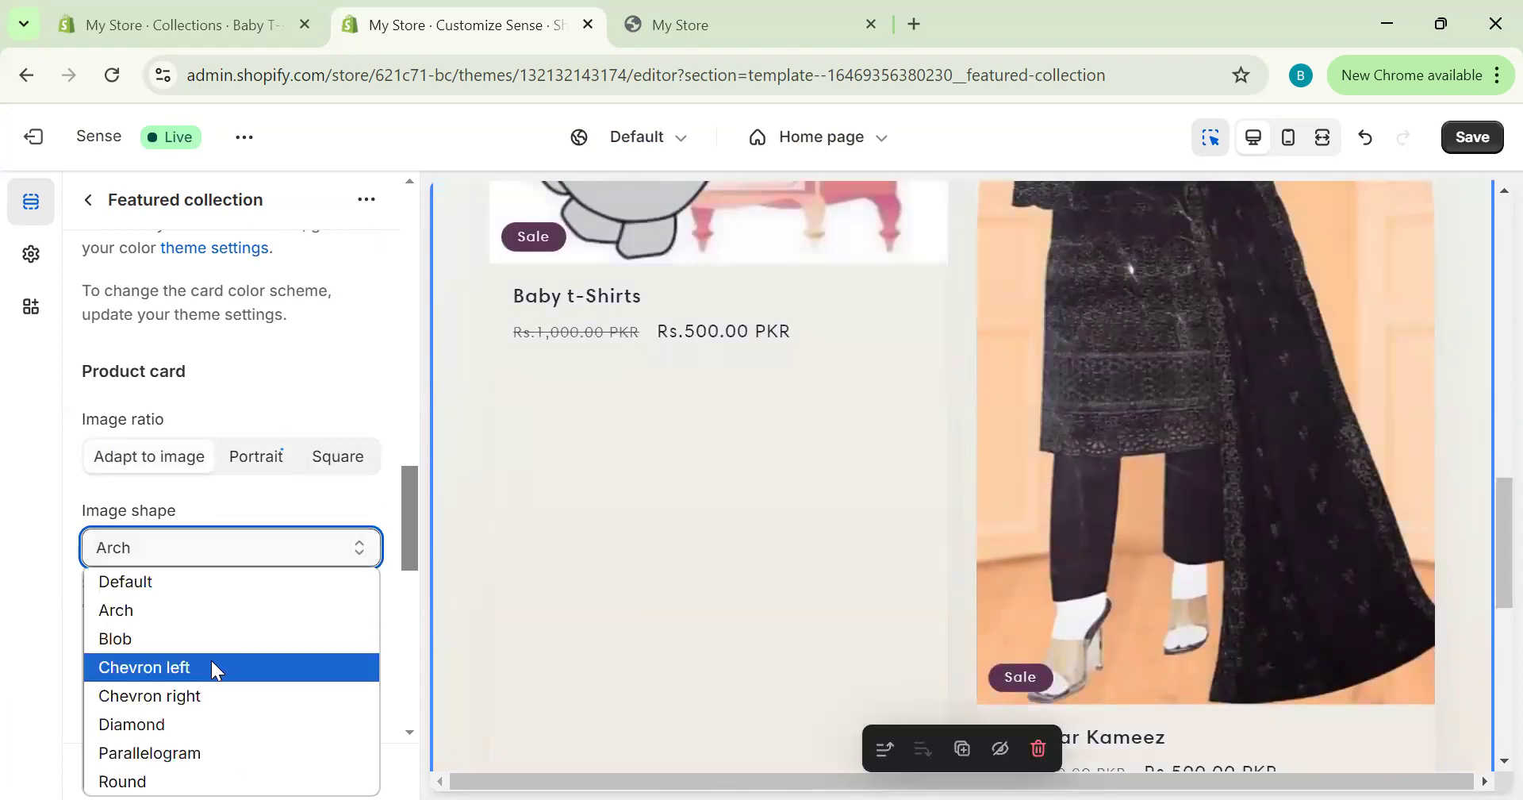
click(211, 667)
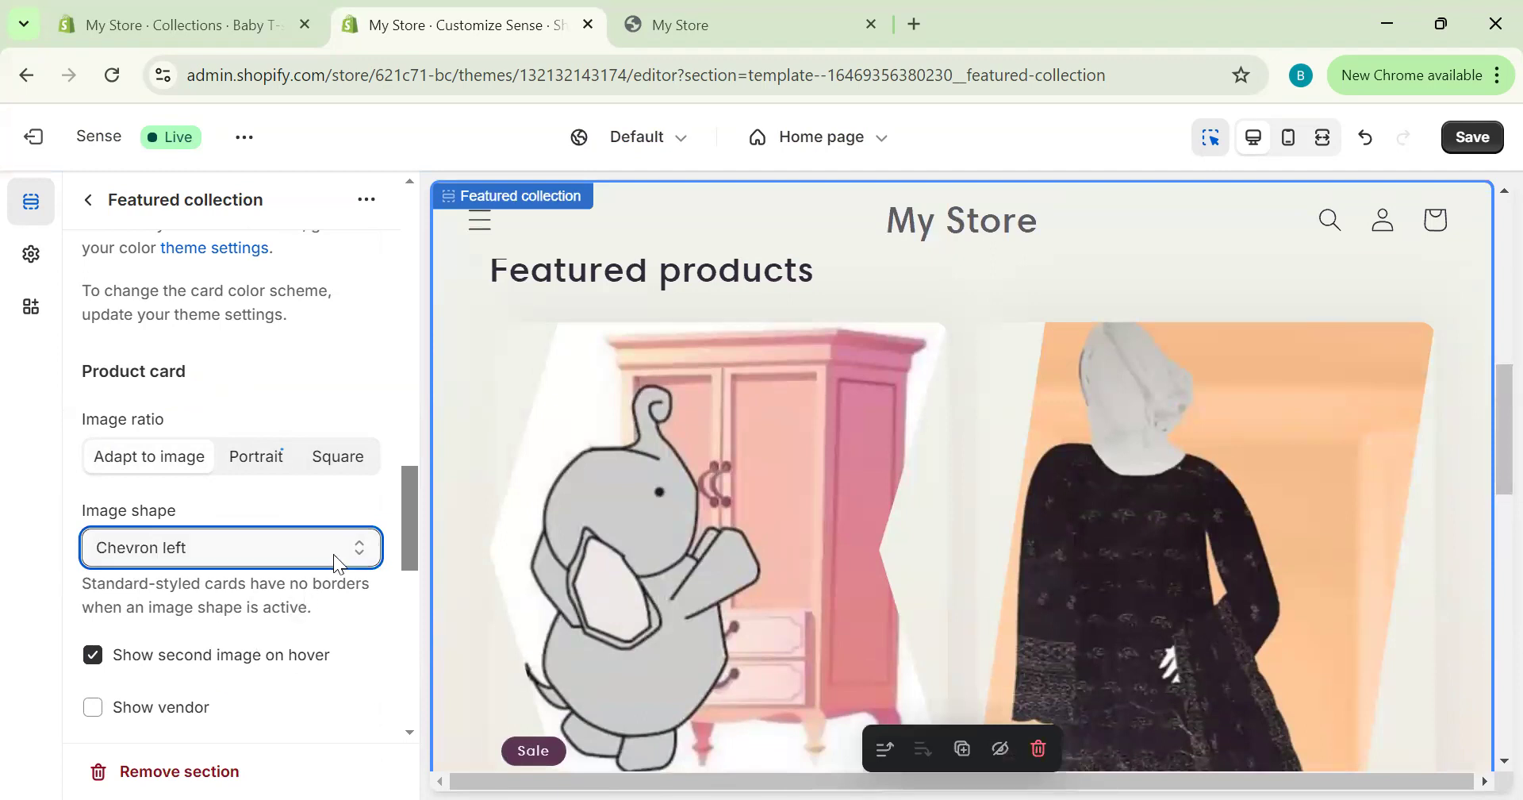
click(333, 554)
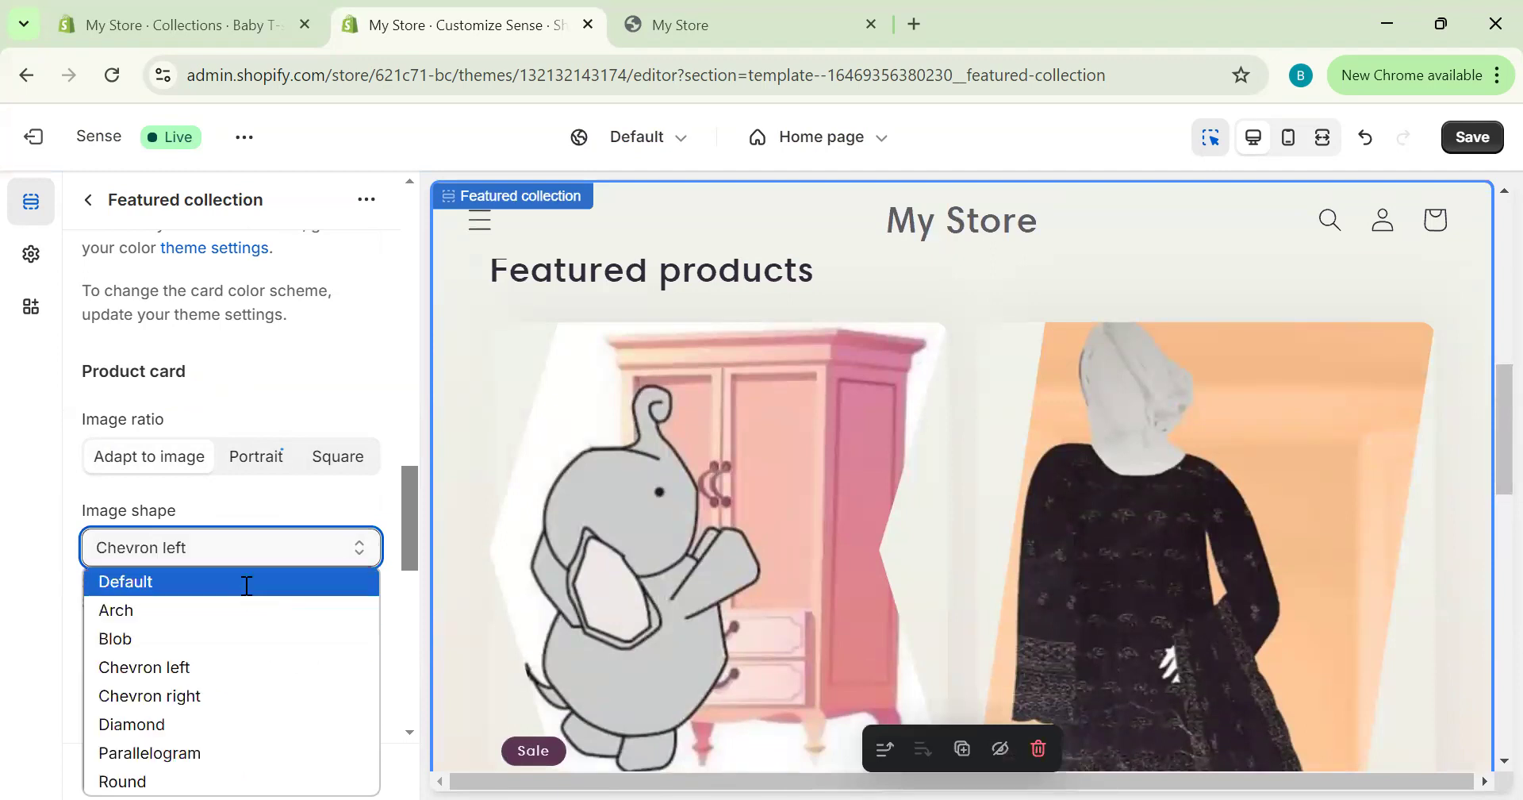
click(246, 584)
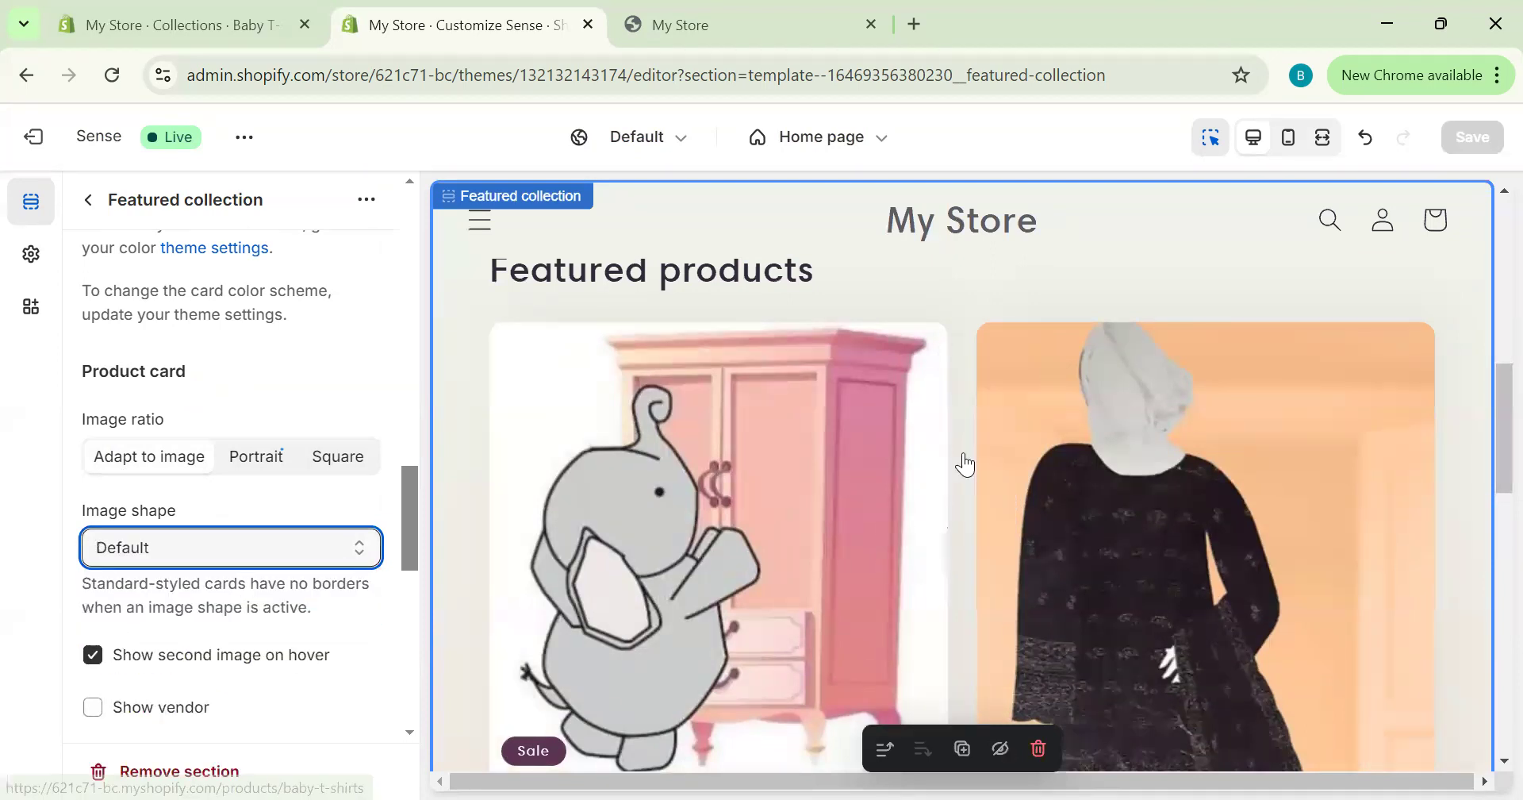
click(1490, 542)
drag(1490, 542, 1490, 585)
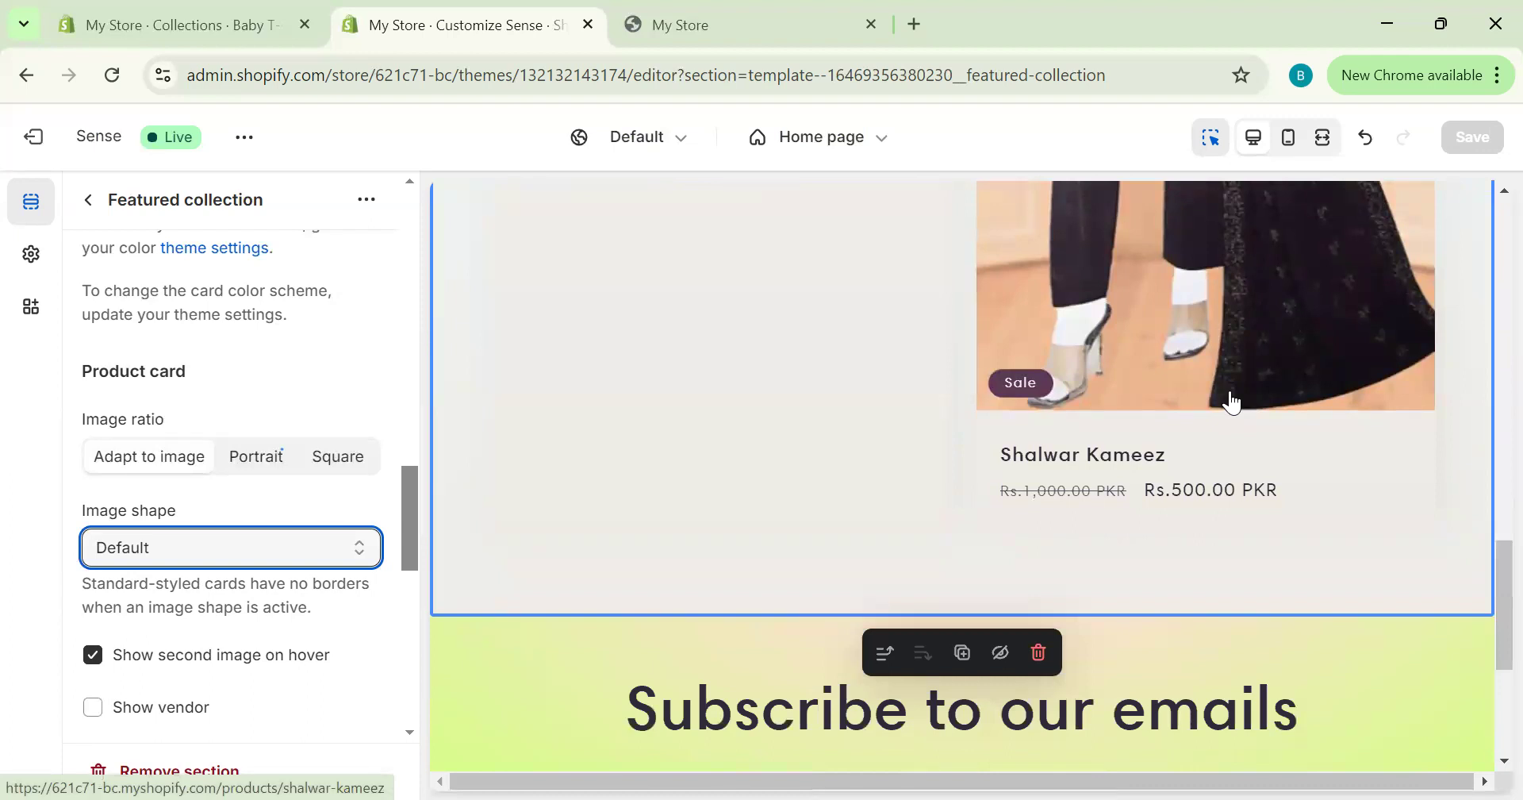
- Return to the Home page section list and look at the header's navigation links in the storefront preview
click(86, 203)
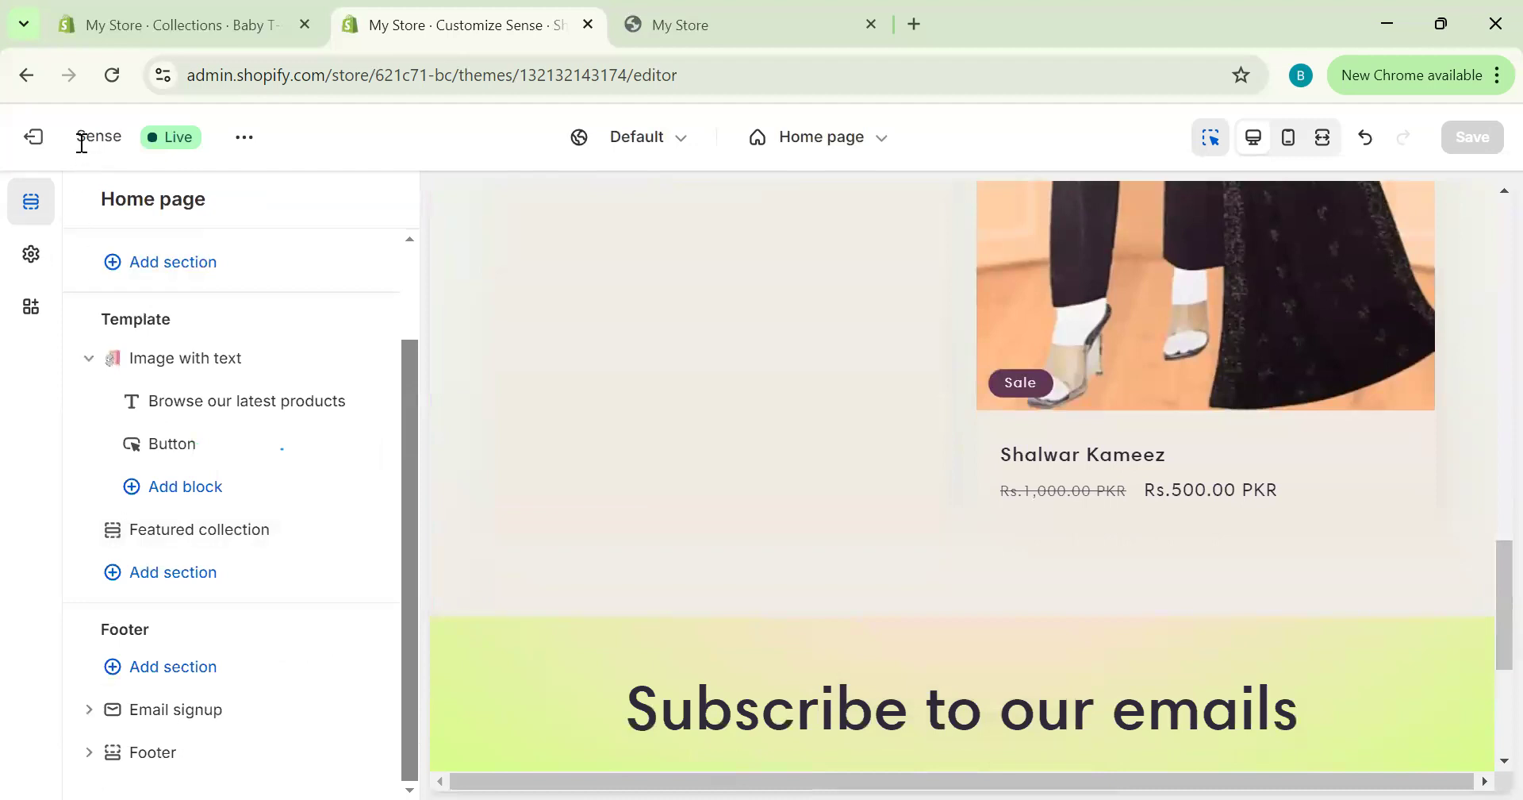
drag(1492, 595, 1492, 215)
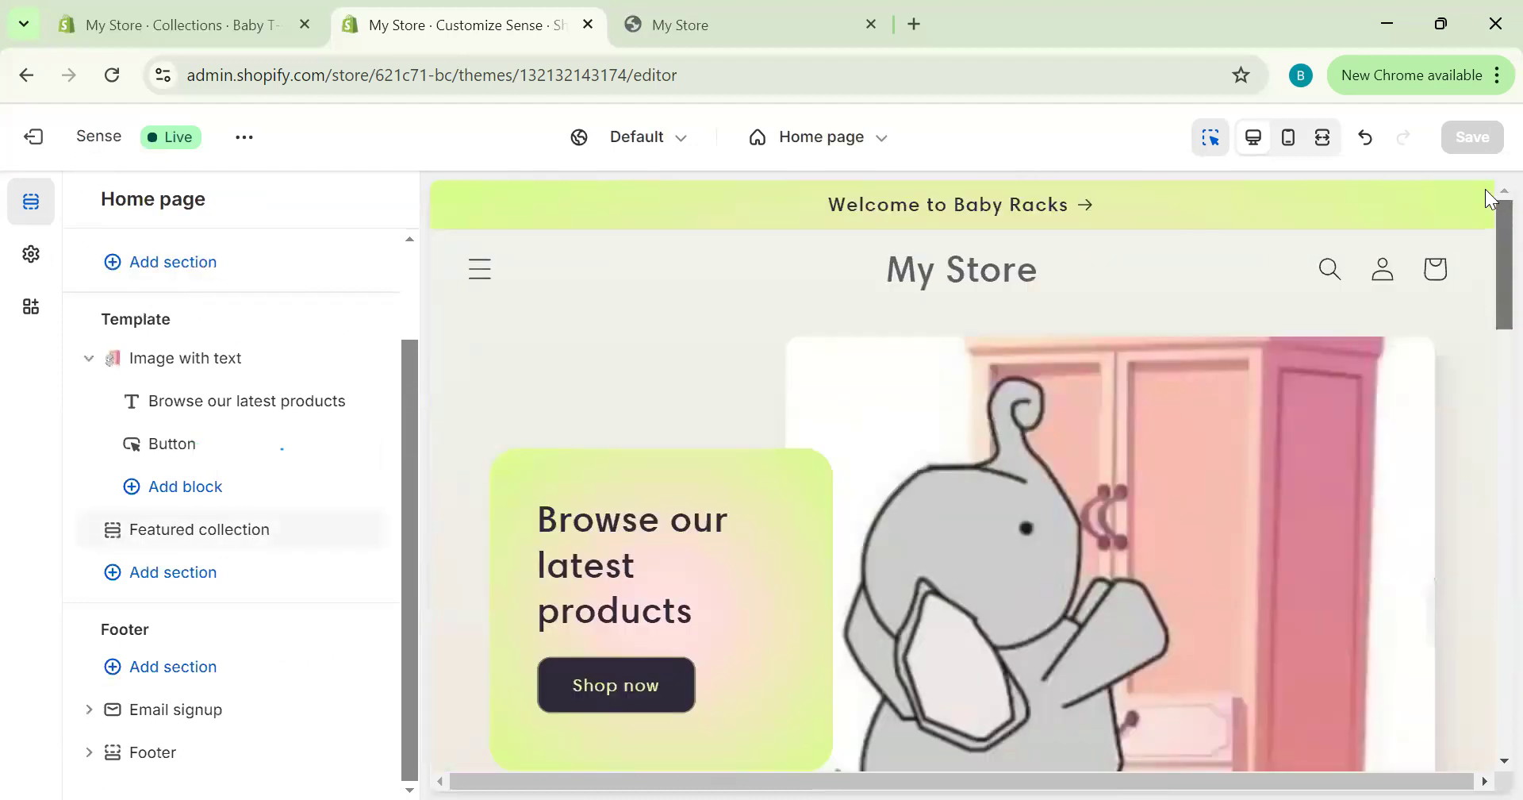
click(481, 280)
click(481, 280)
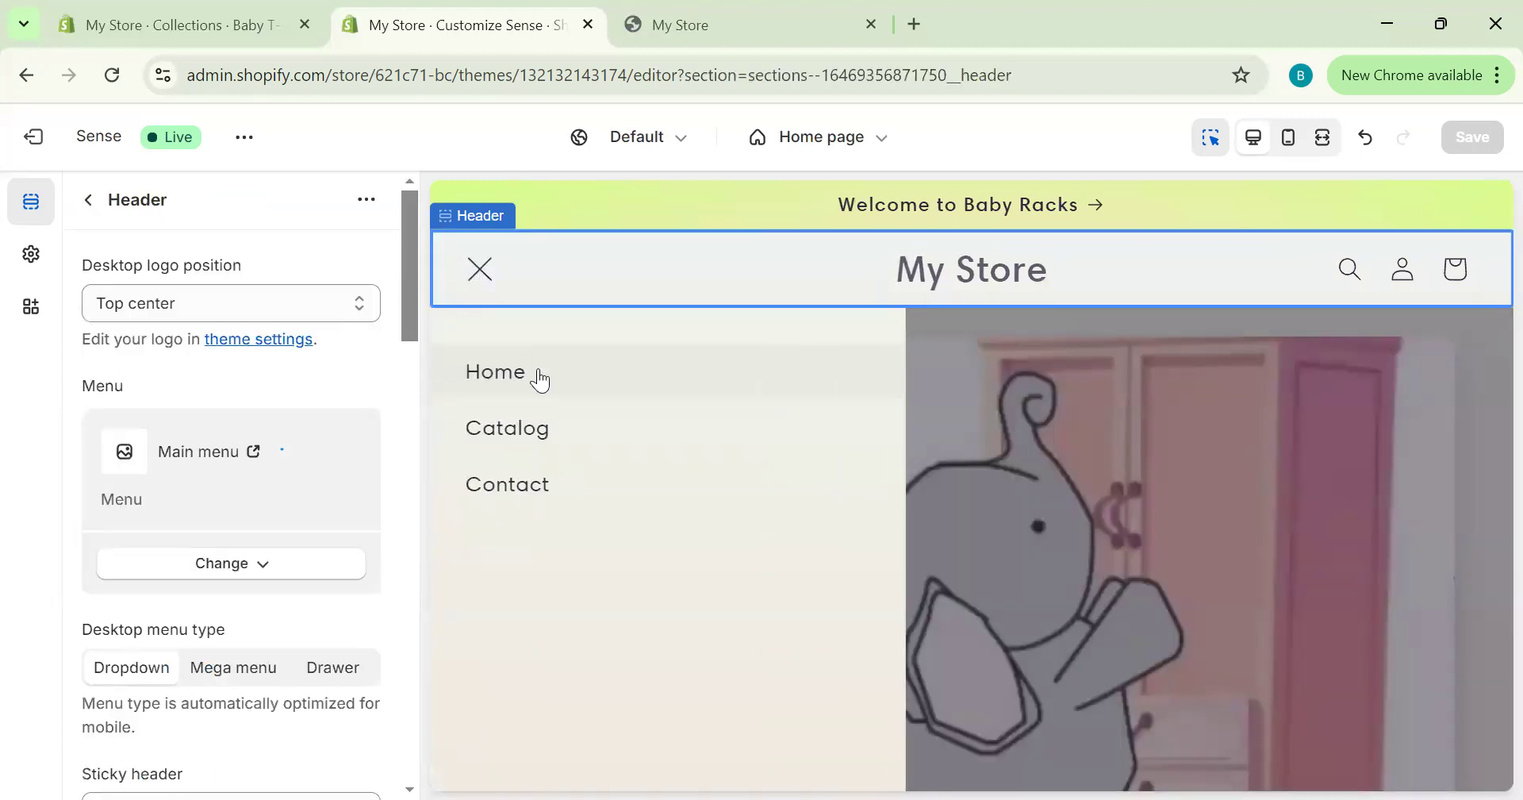
click(88, 201)
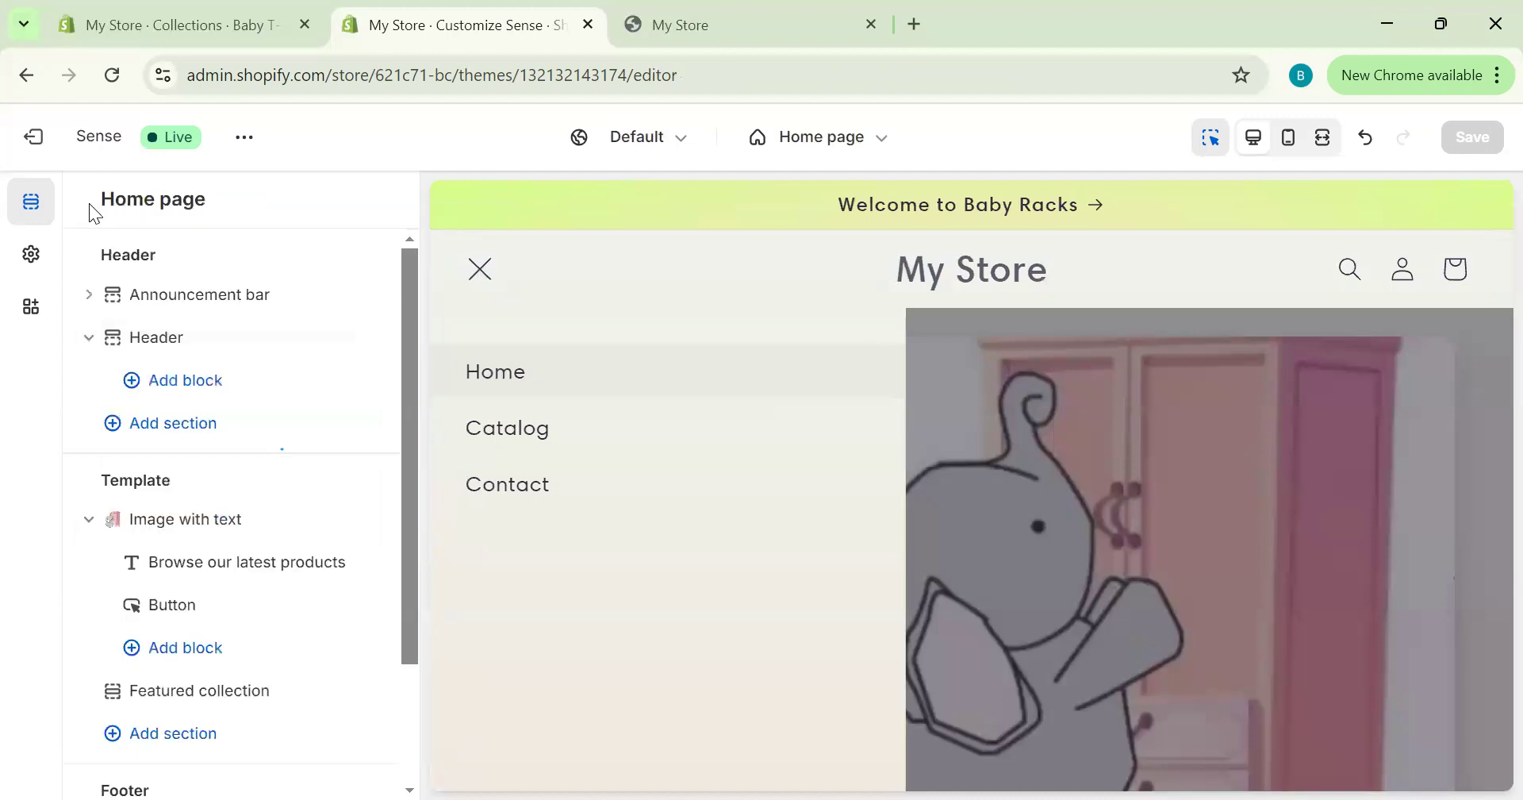
- Leave the theme editor and open the online store's Navigation page at its list of menus
click(73, 148)
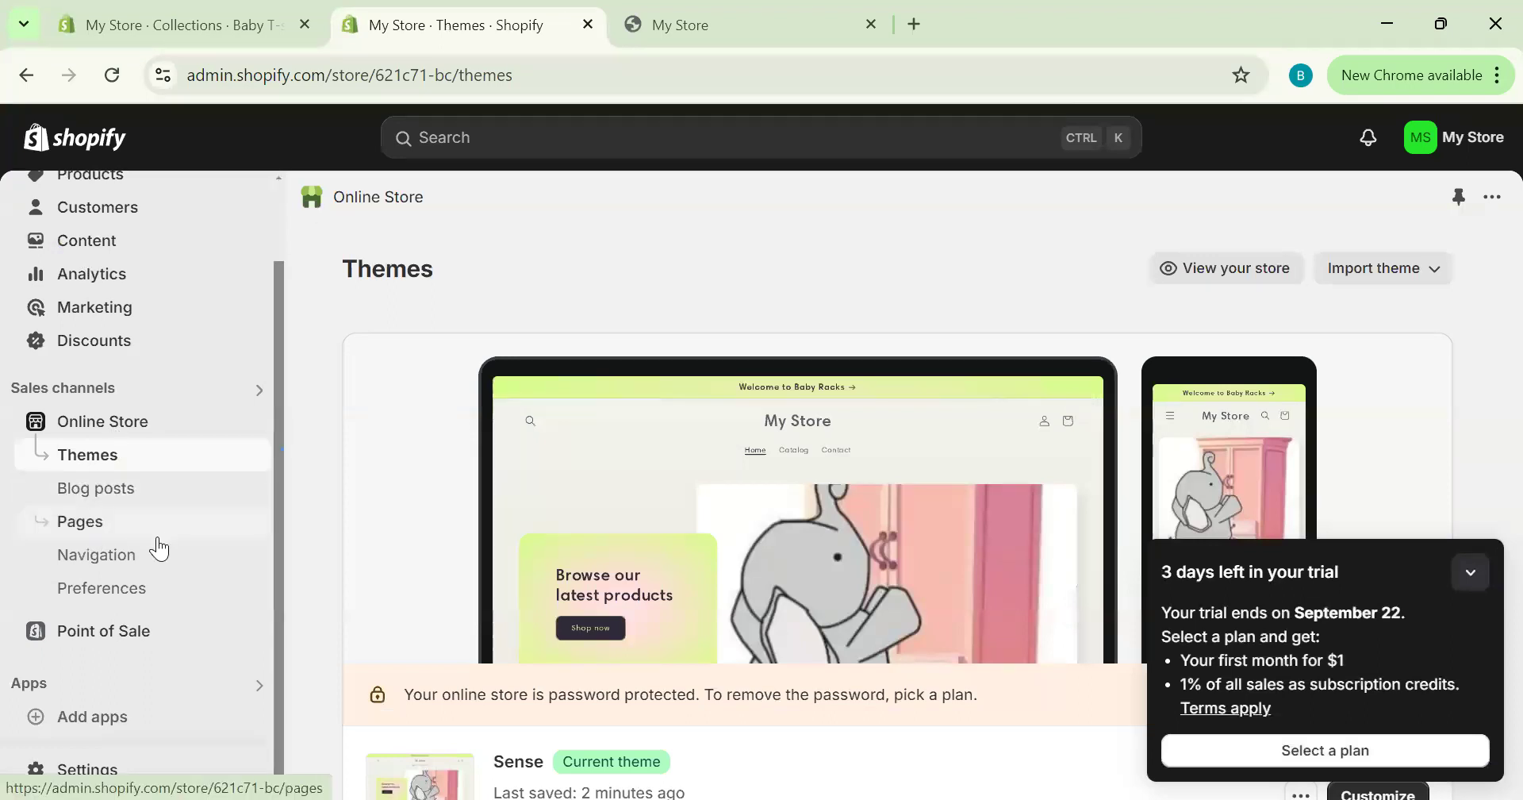
click(97, 557)
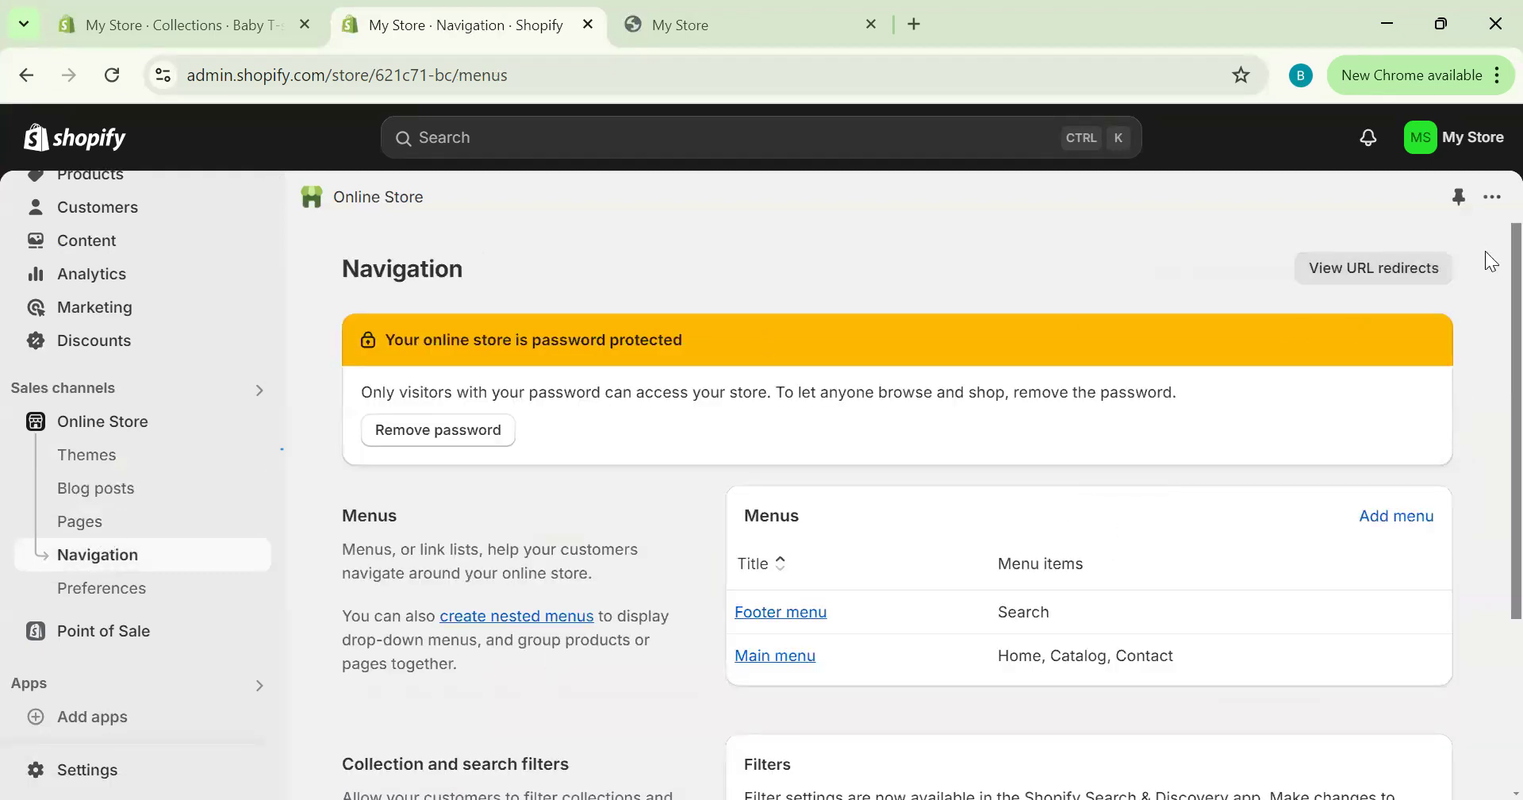
scroll(1485, 251, down, 2)
scroll(1485, 373, down, 1)
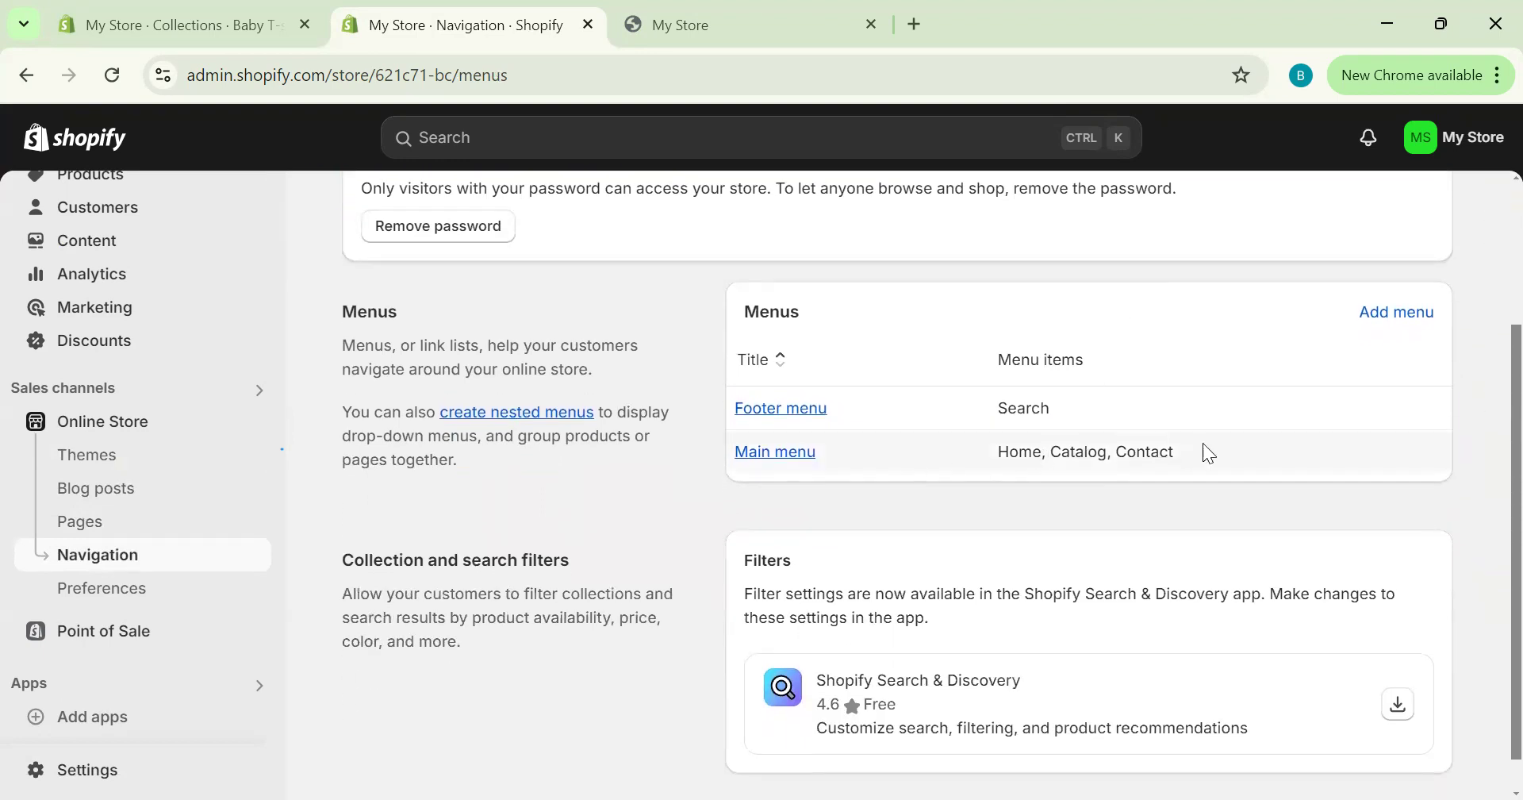
- Compare the header links on the live storefront with the Main menu's items on the Navigation page
click(722, 14)
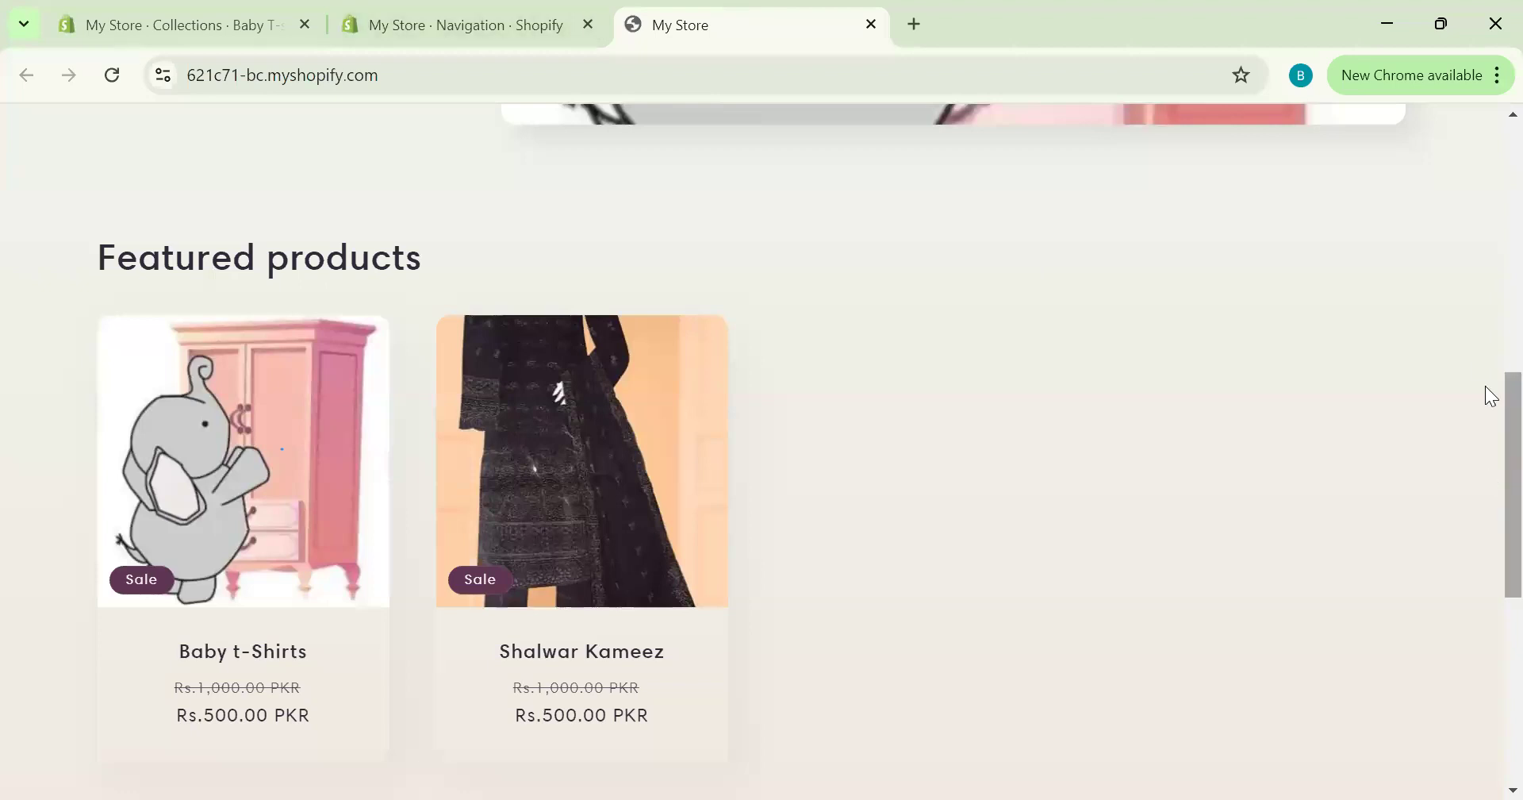
scroll(1492, 395, up, 10)
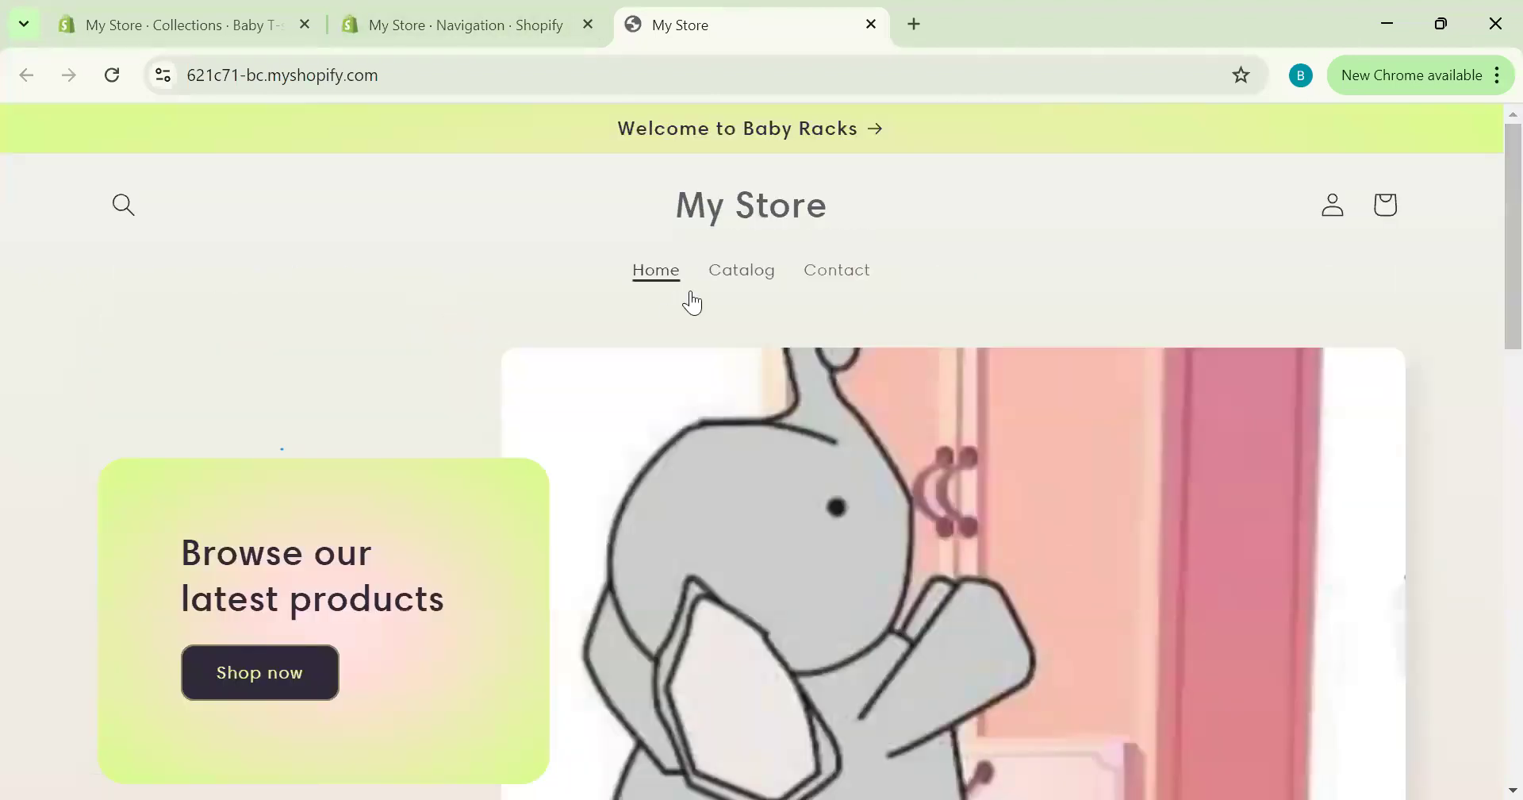
key(ctrl+shift+Tab)
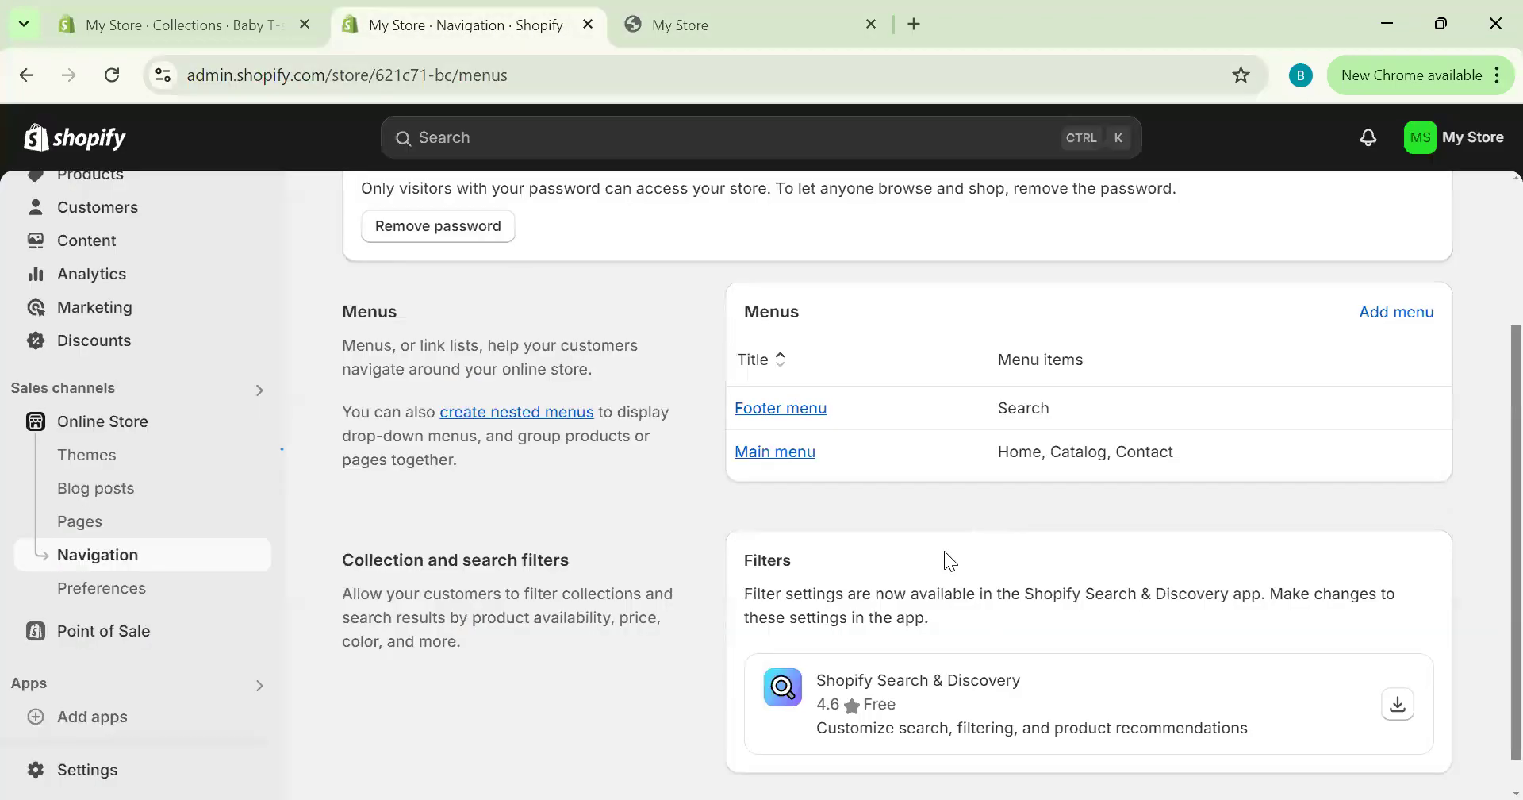
drag(1002, 448, 1204, 453)
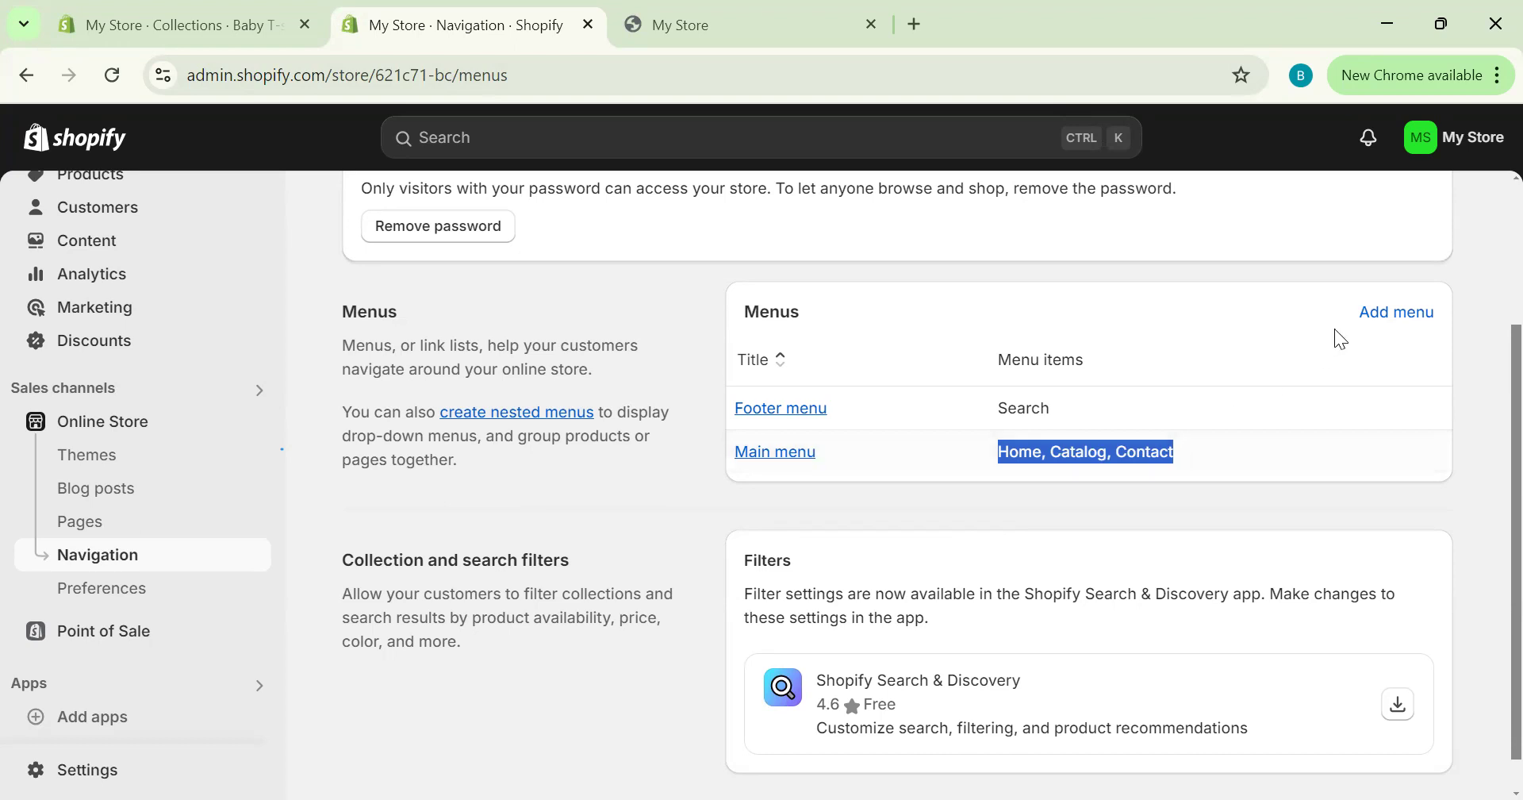
- Create and save a new navigation menu titled "Babt T-shirts"
click(1408, 311)
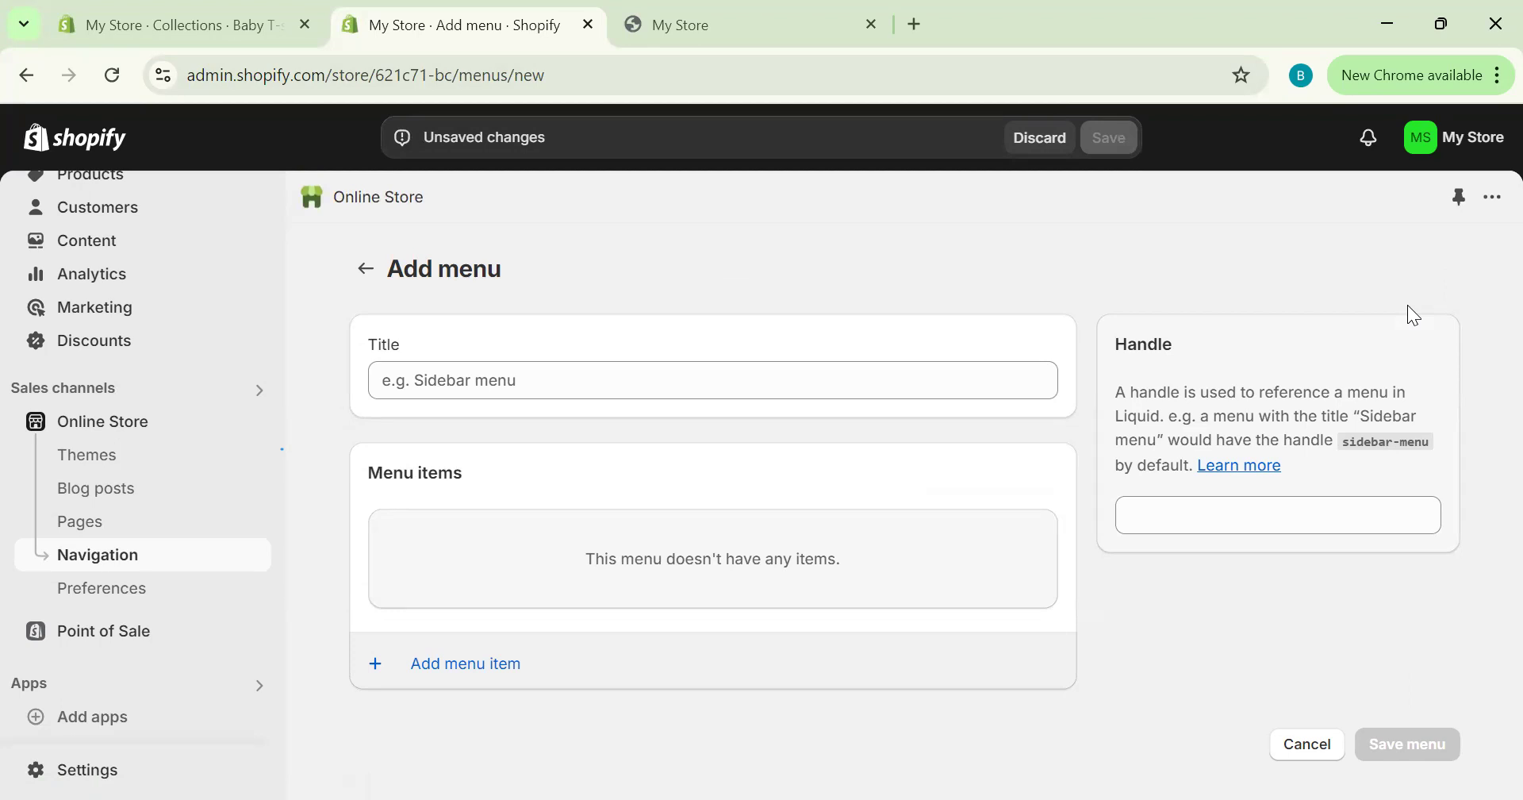
click(855, 386)
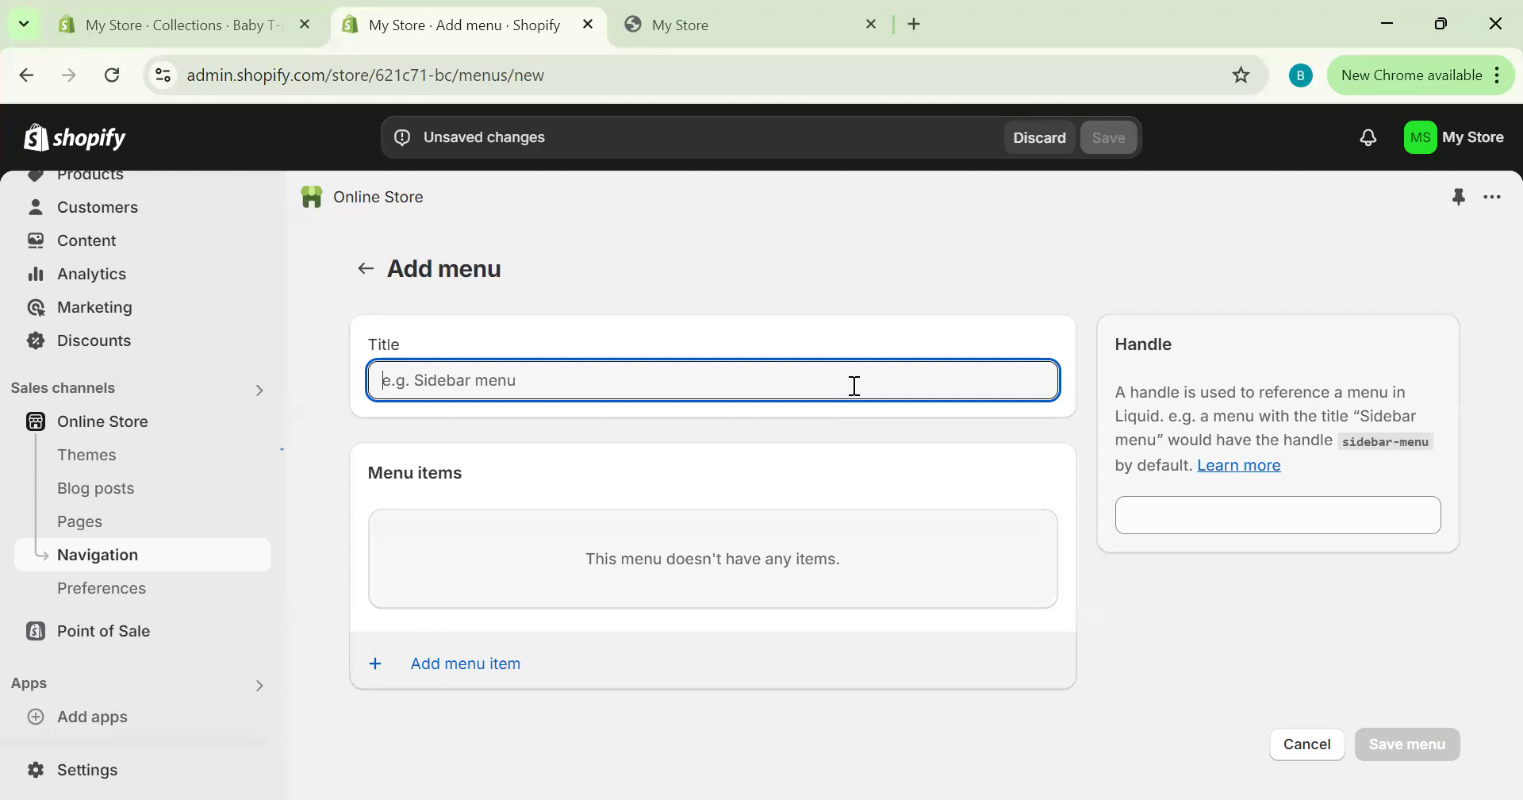
text(Babt t)
key(BackSpace)
text(T-s)
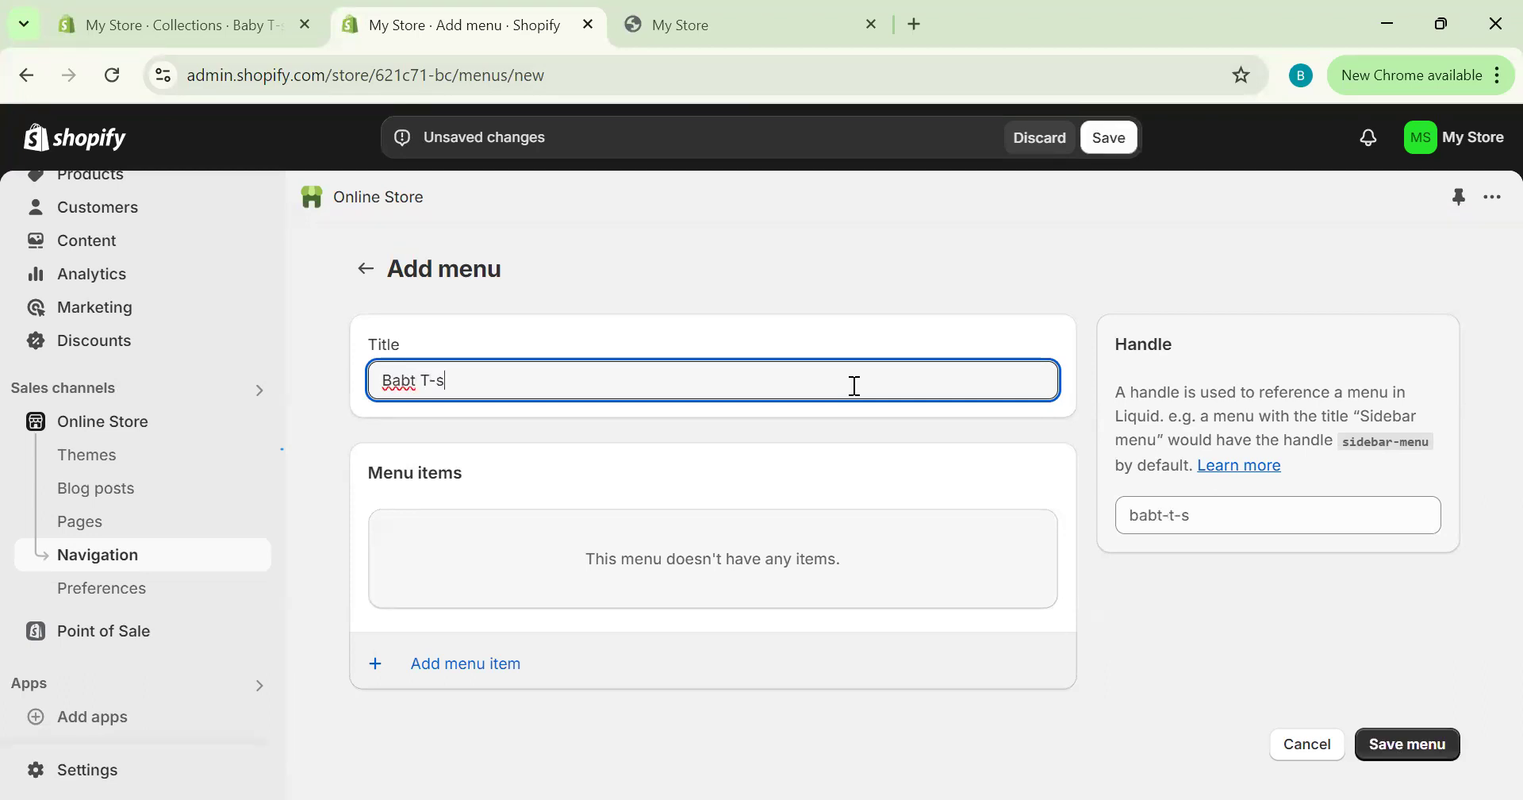
text(hirts)
click(1122, 140)
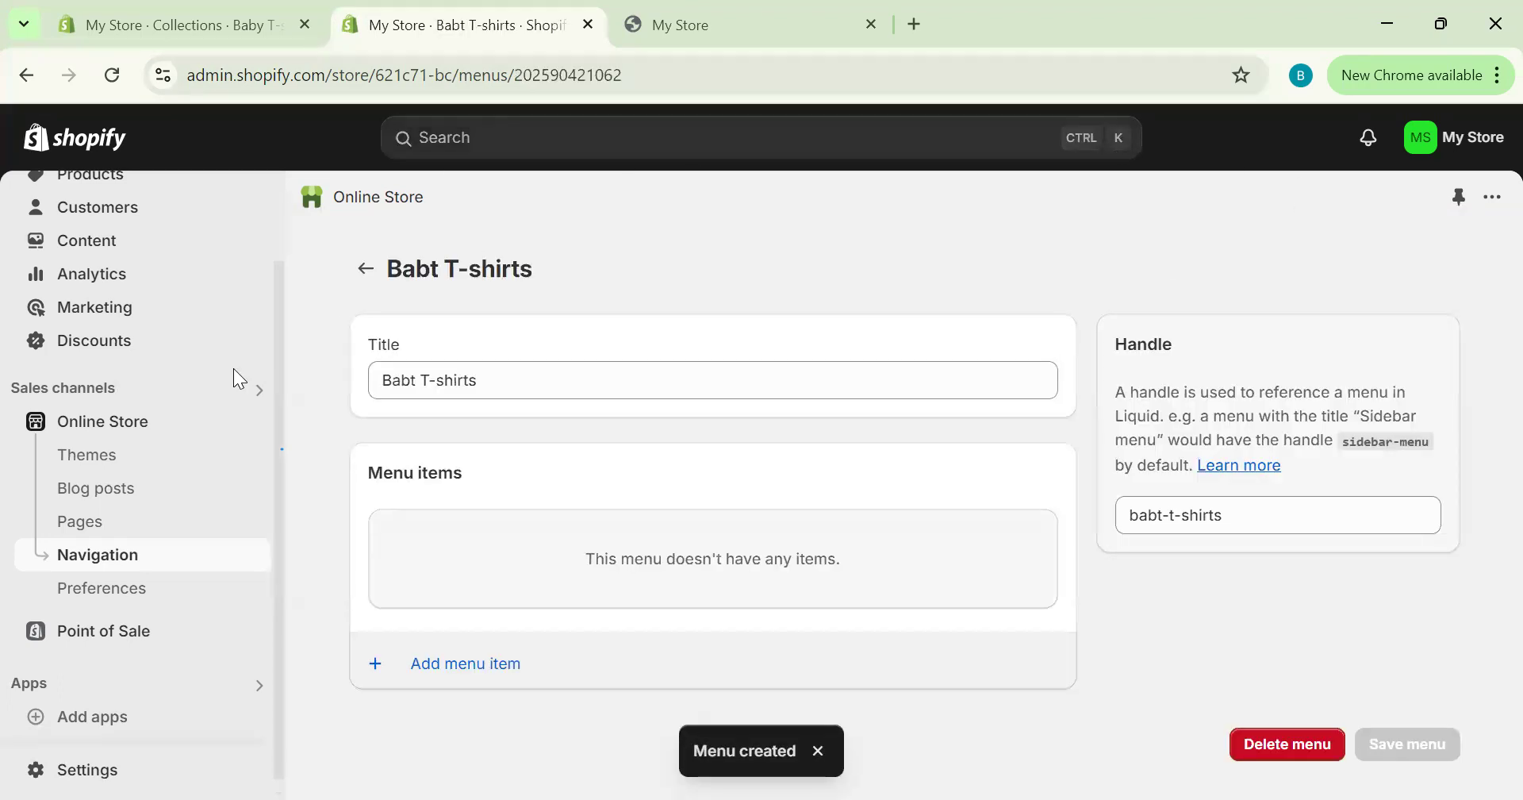
- Reopen the new menu from the Navigation page, correct its title to "Baby T-shirts" and save it
click(179, 557)
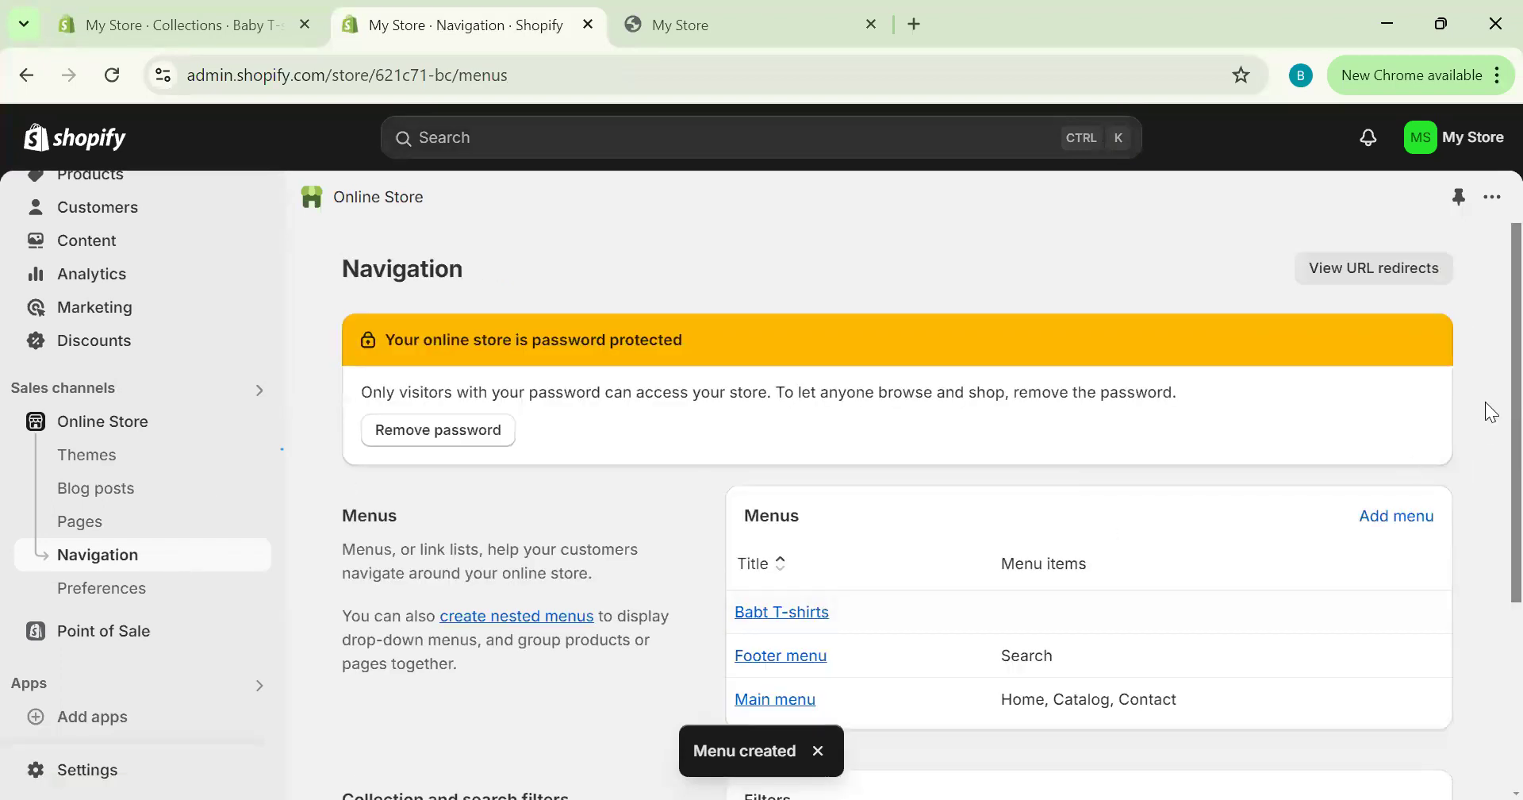
scroll(1490, 411, down, 2)
click(792, 456)
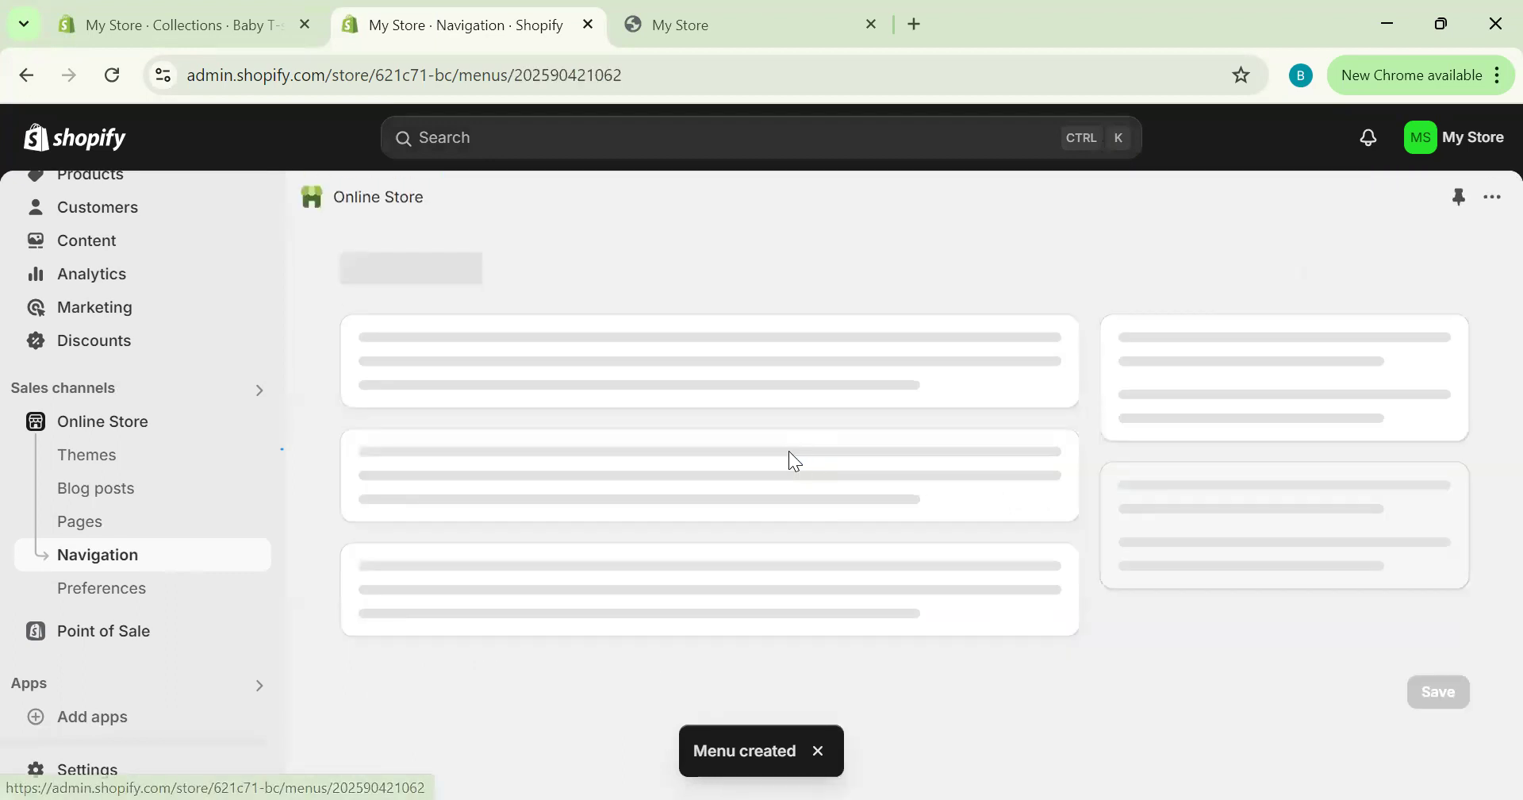
click(420, 381)
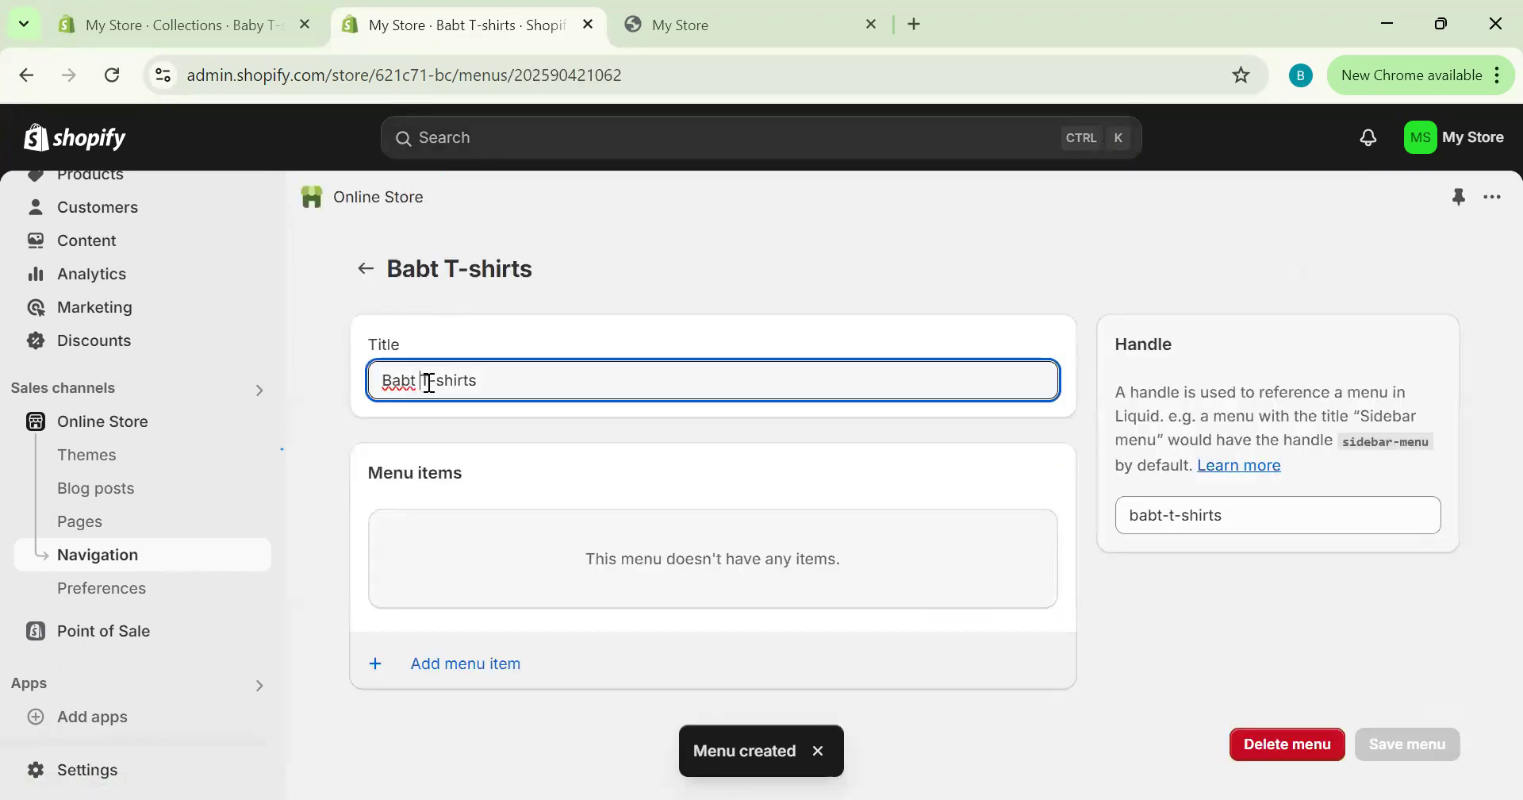
key(BackSpace)
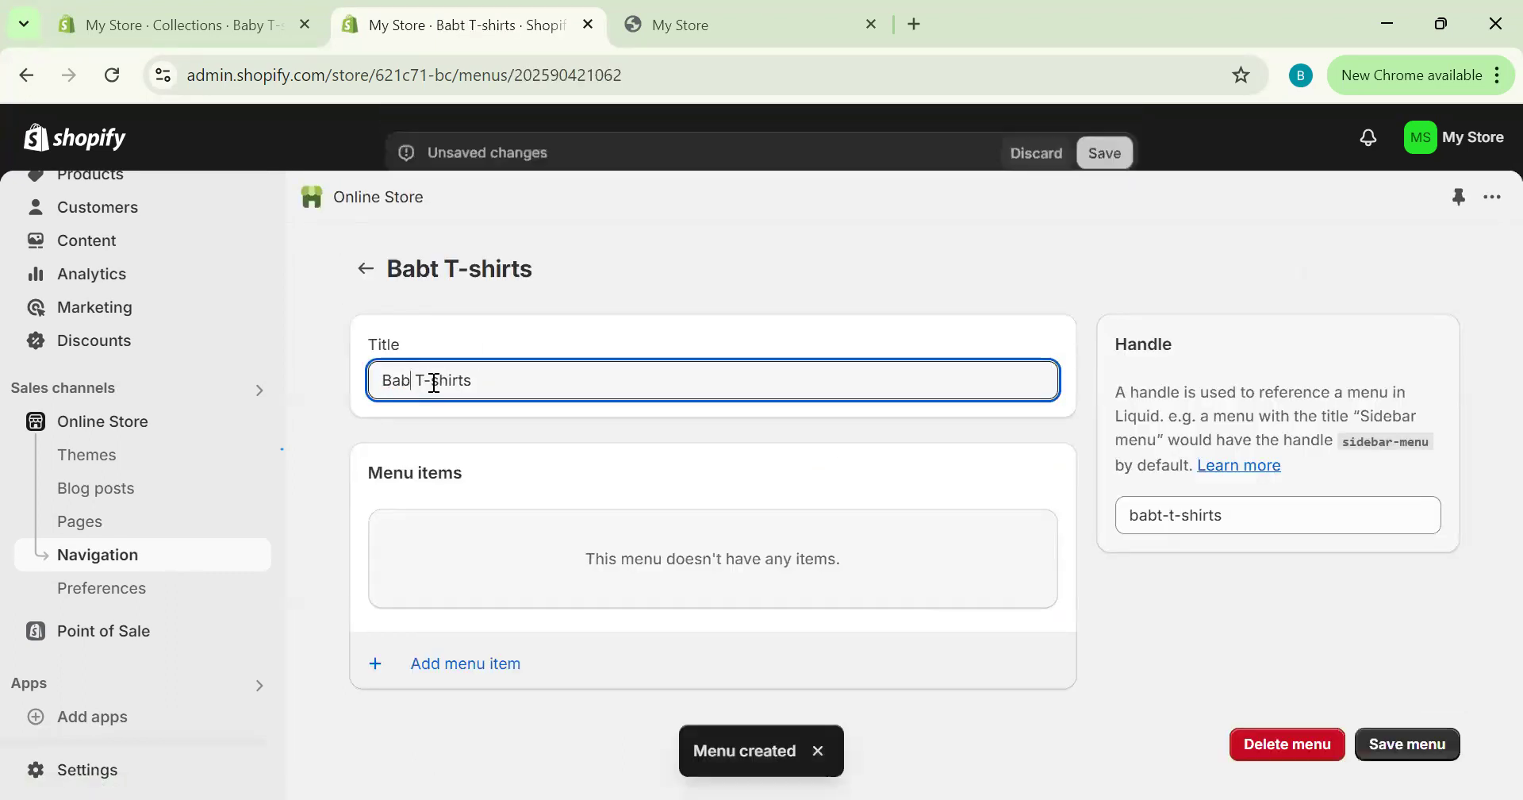
text(y)
click(1106, 139)
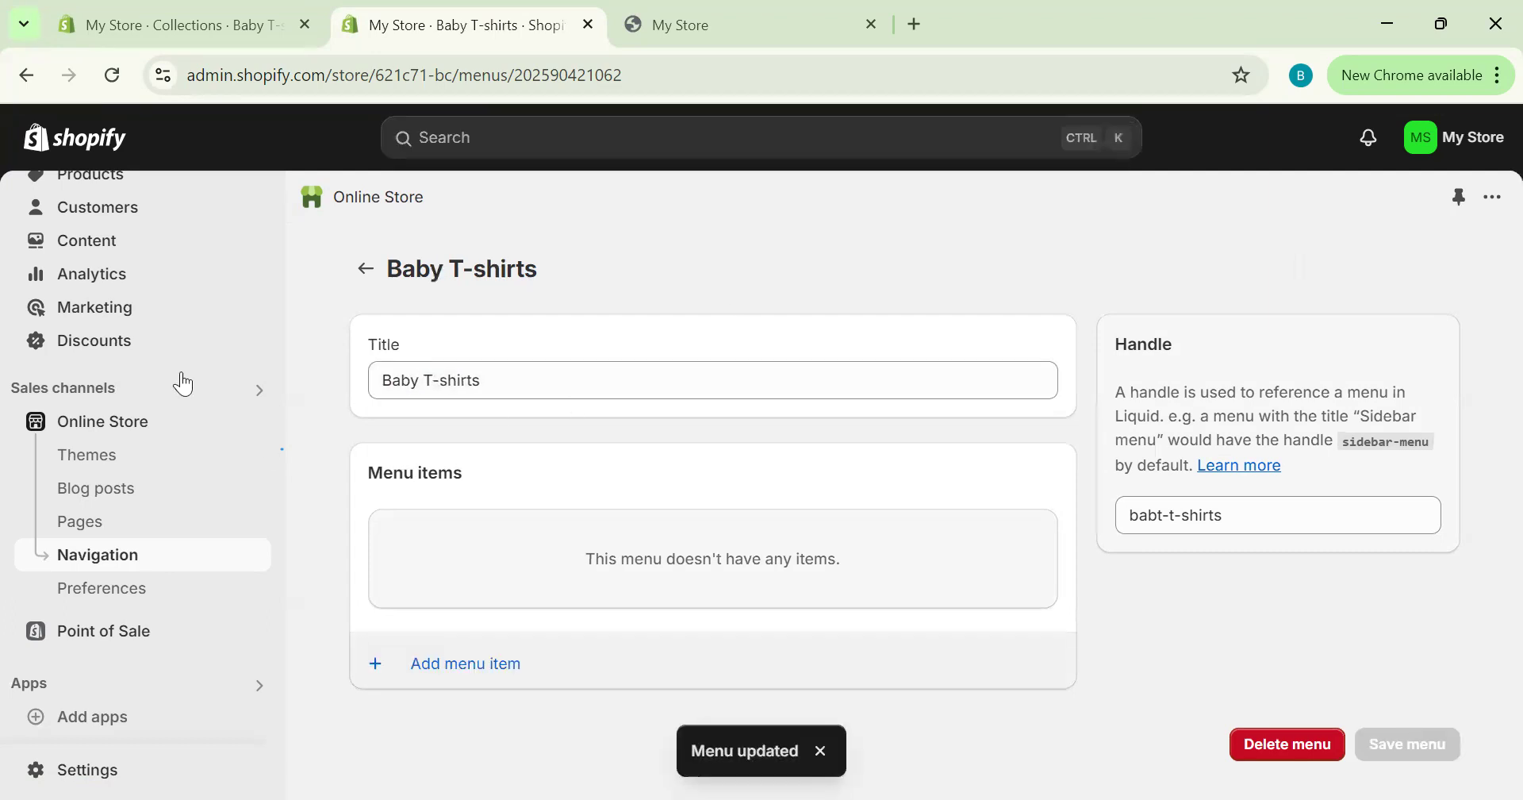
- Review the menu list on the Navigation page and reload the storefront to check its header links
click(102, 566)
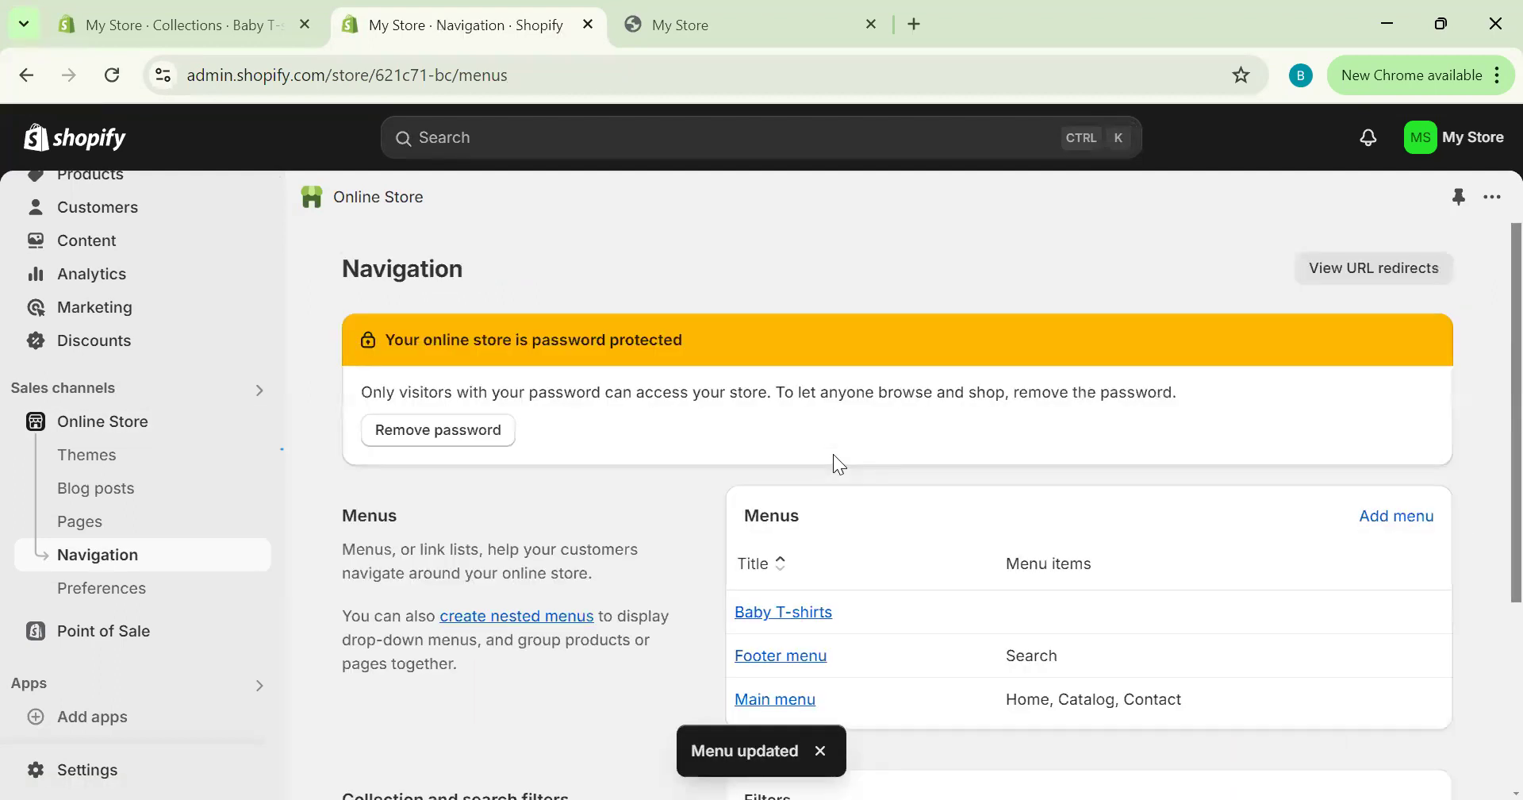
scroll(1485, 444, down, 2)
scroll(1486, 482, down, 1)
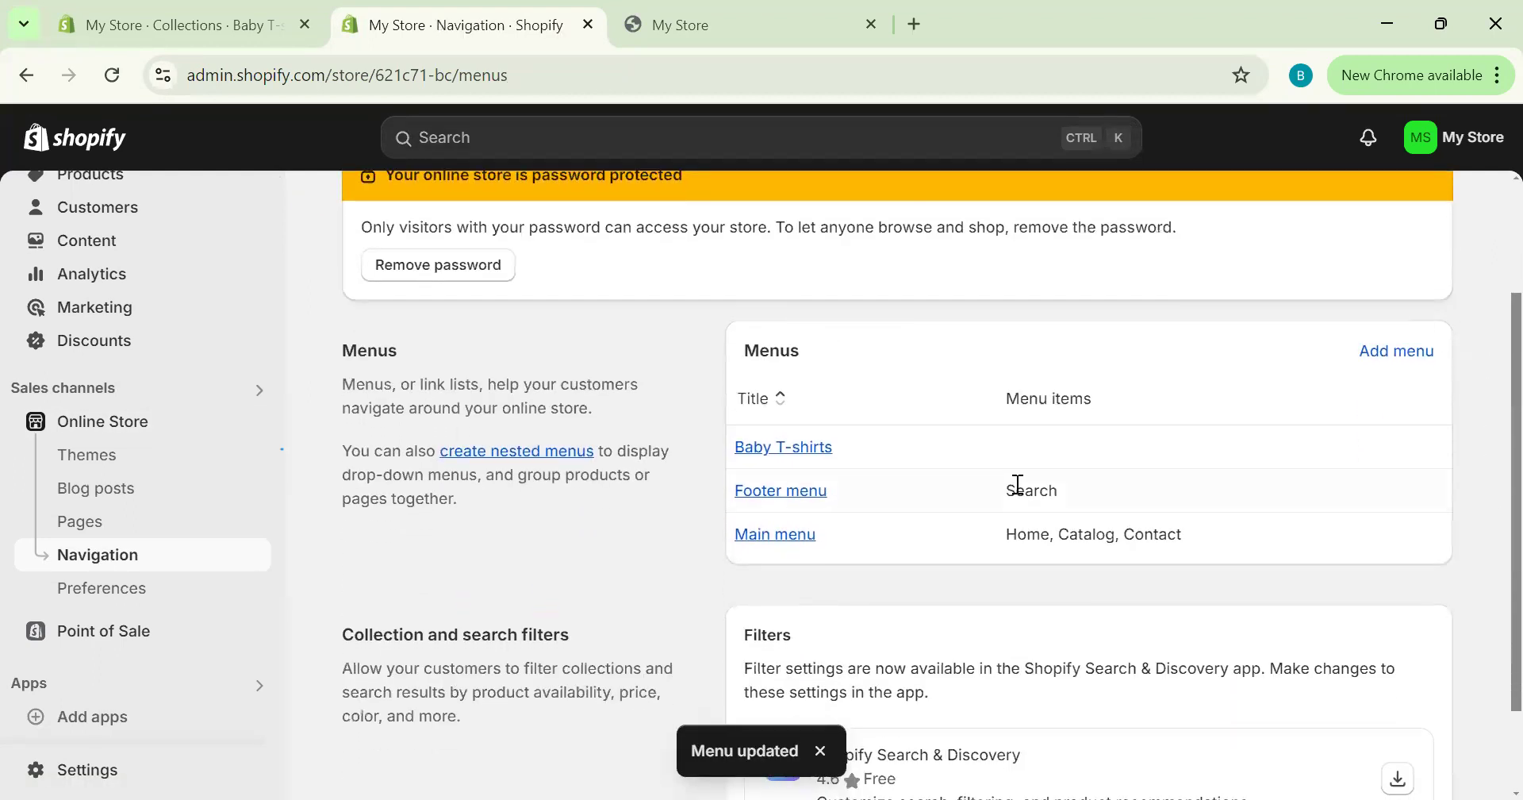
click(642, 31)
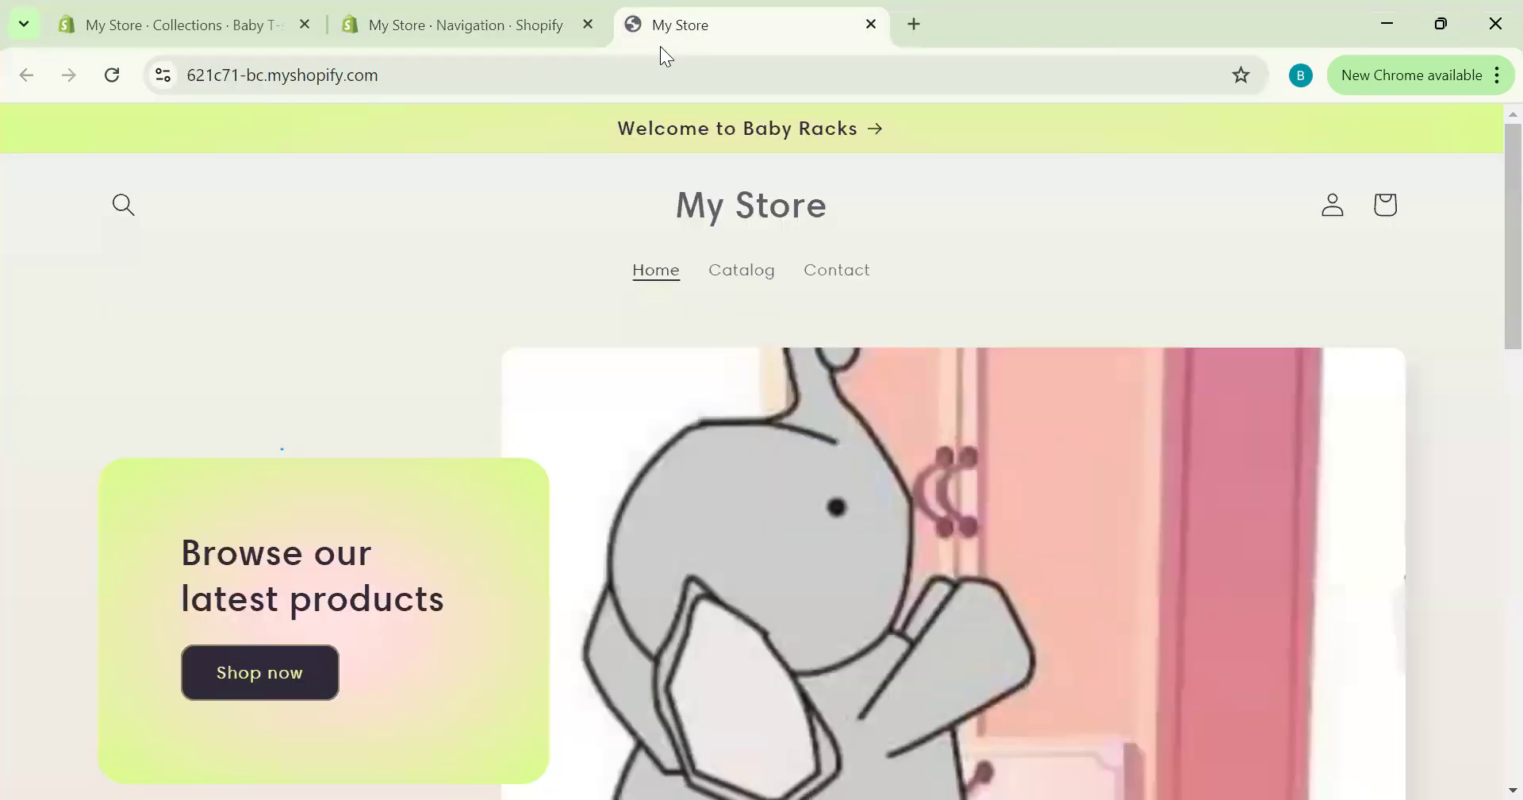
key(F5)
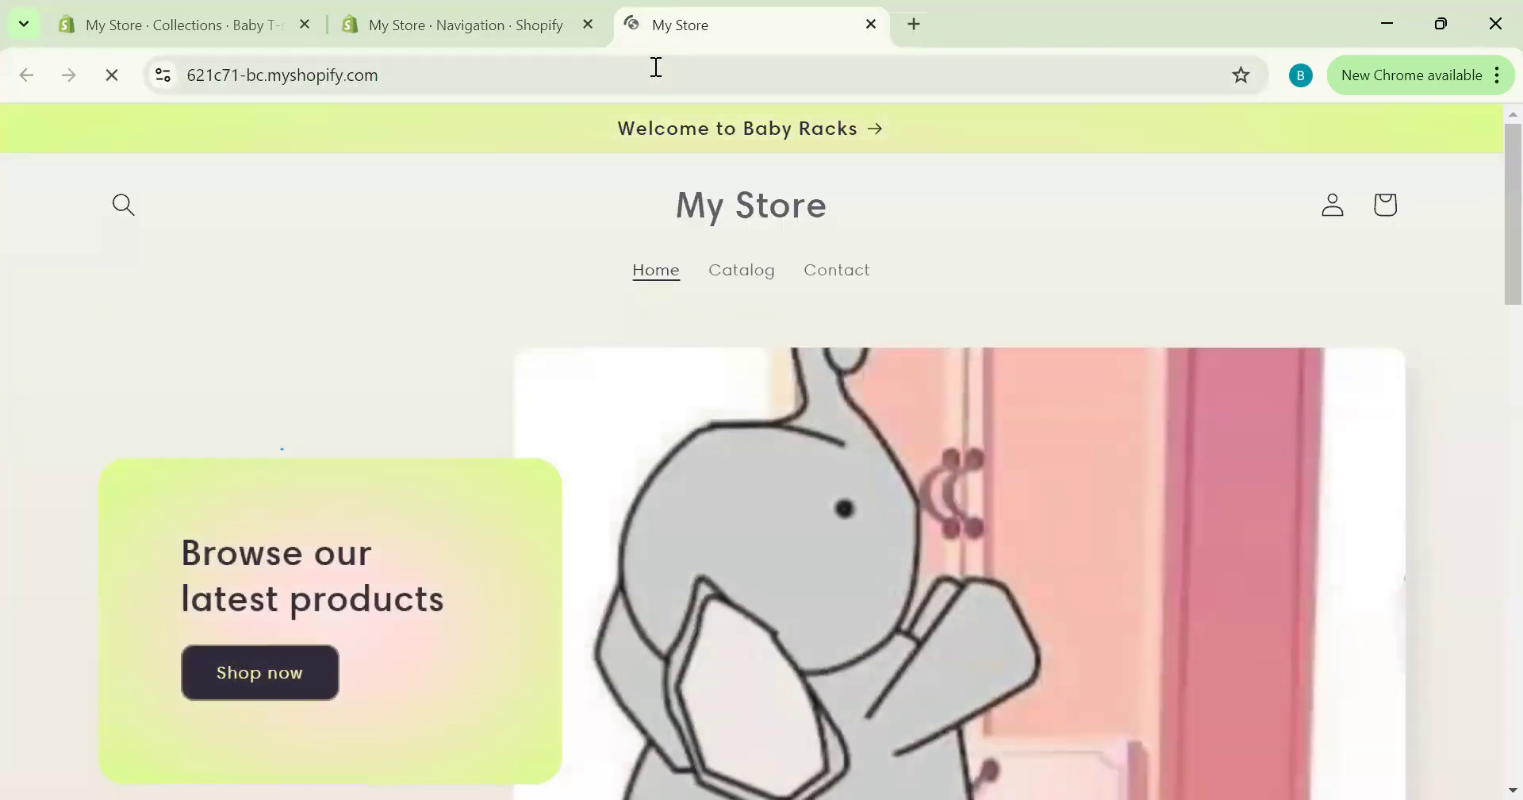
- Open the Main menu from the Navigation page and start a new menu item named "Baby T-shirt"
click(468, 22)
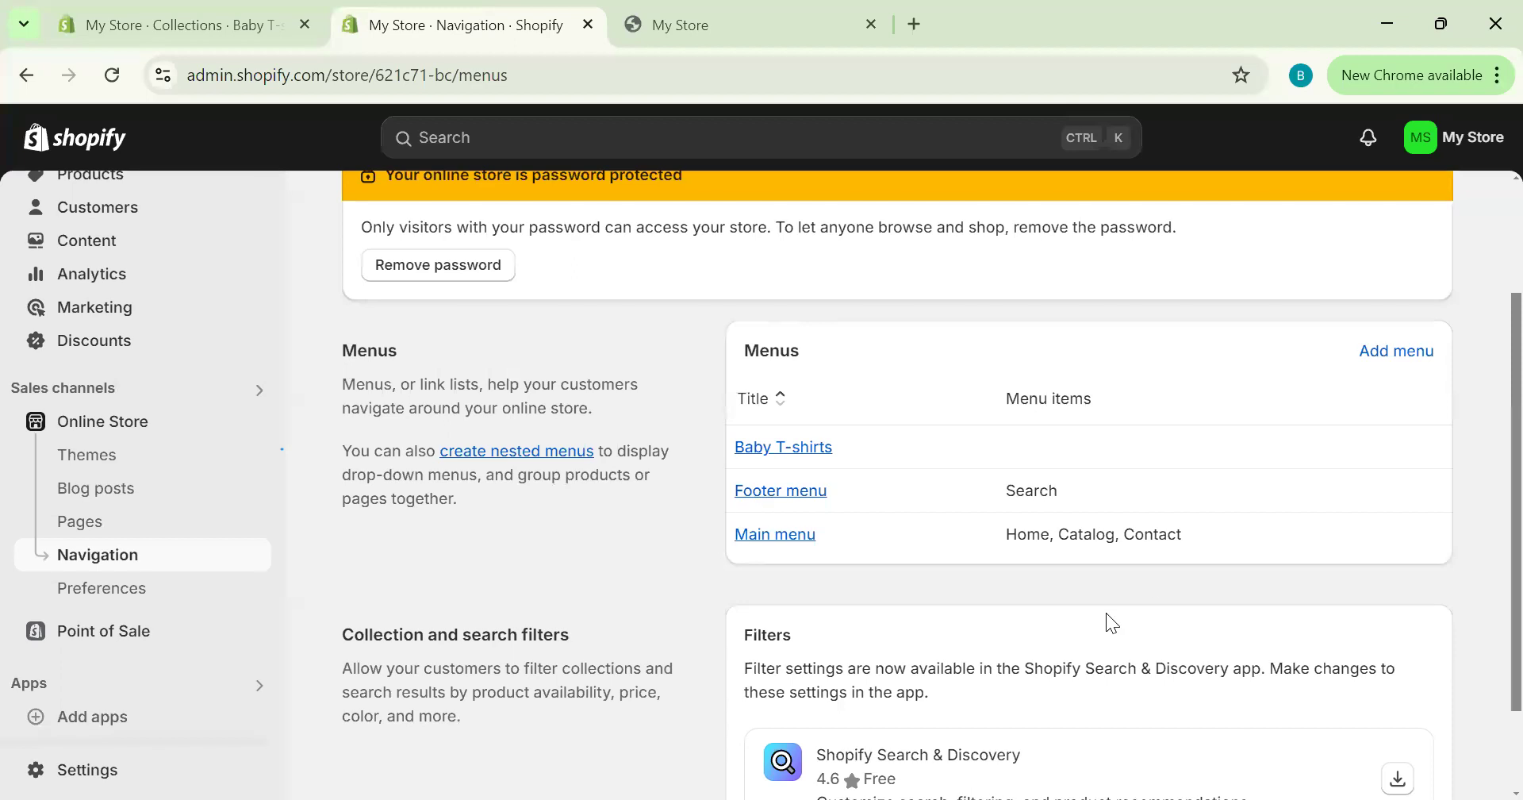
click(764, 535)
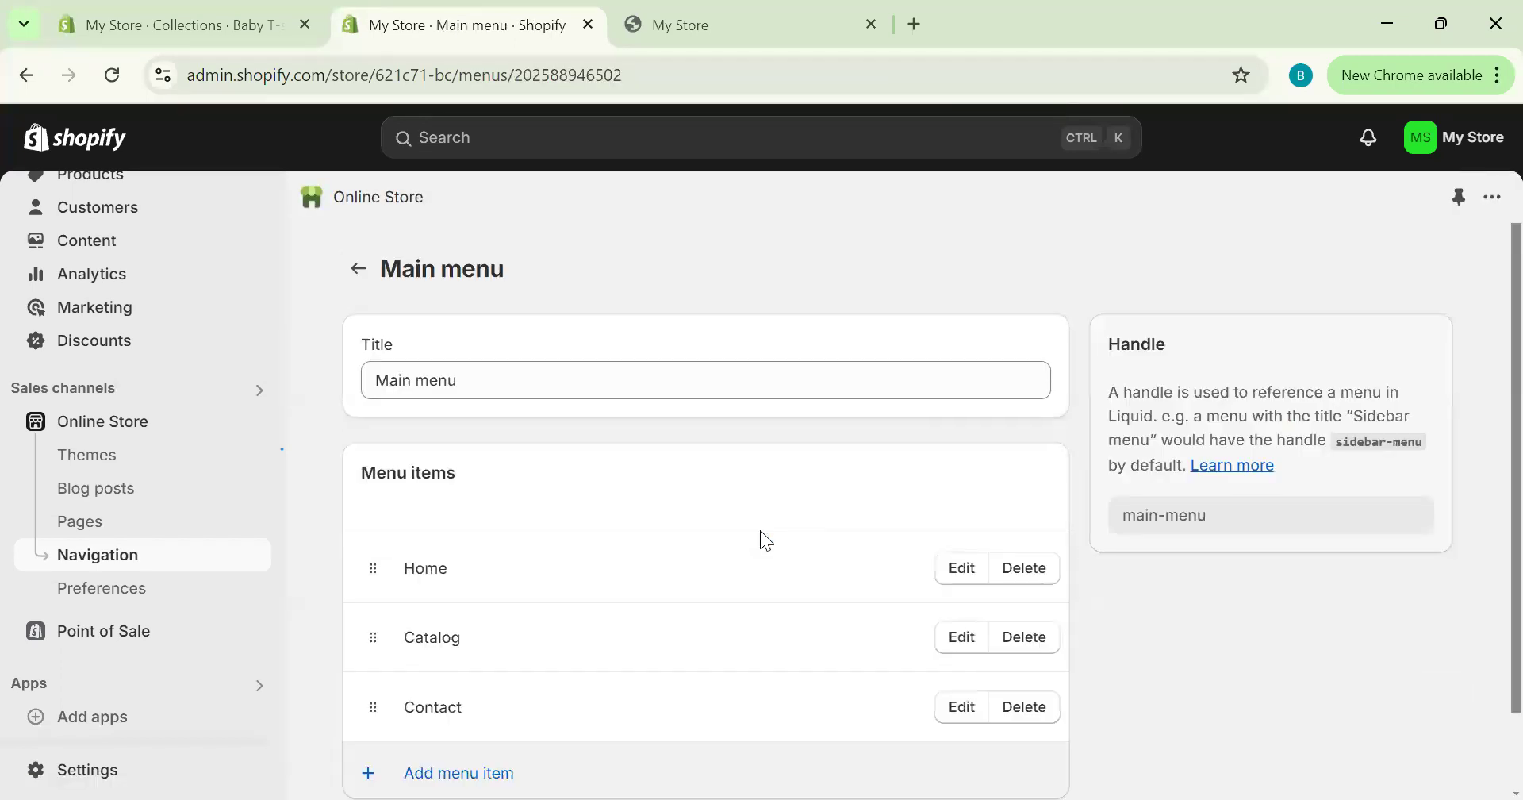
scroll(1489, 484, down, 2)
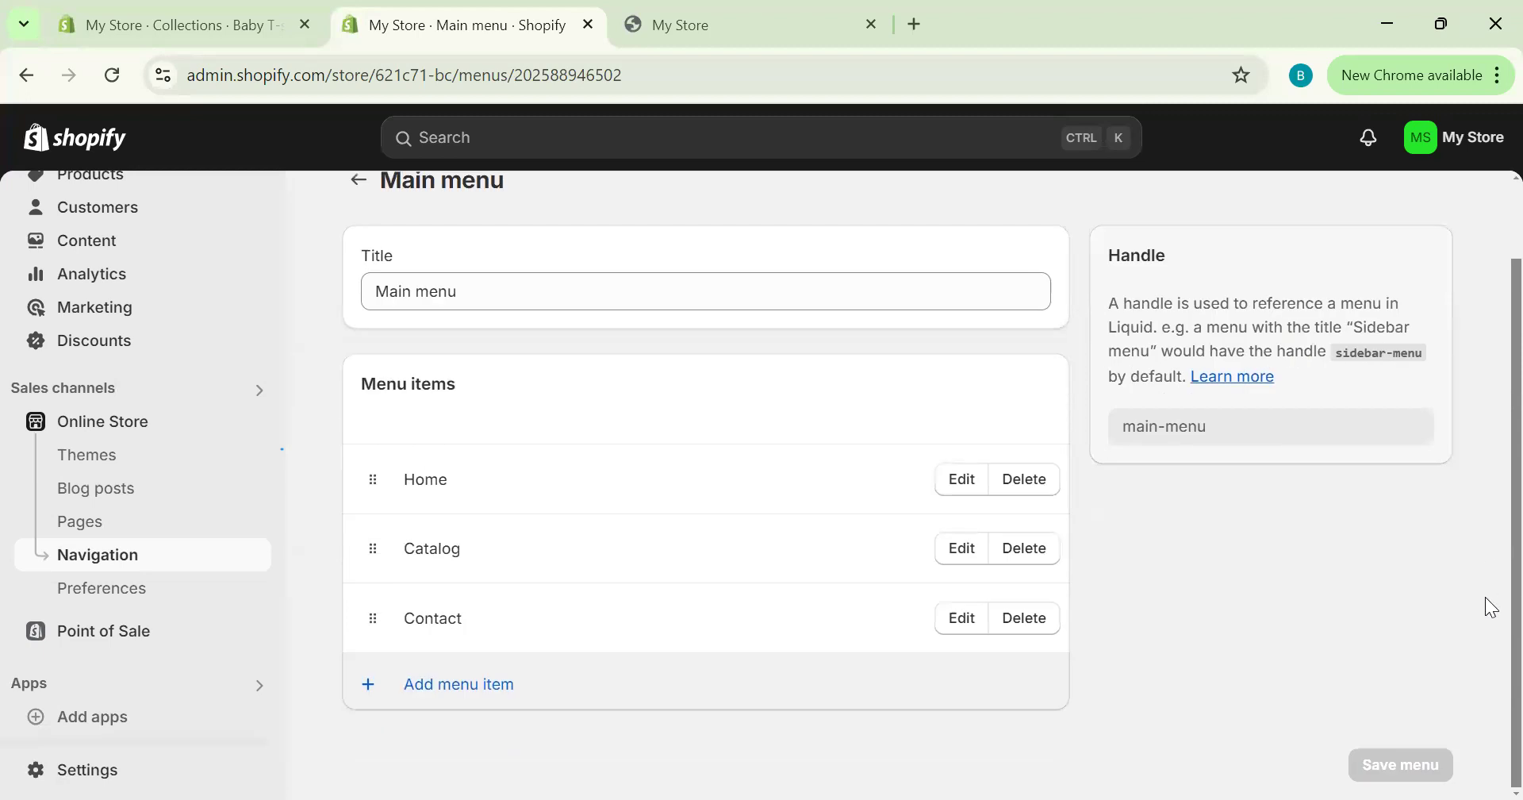
click(468, 690)
text(Bab)
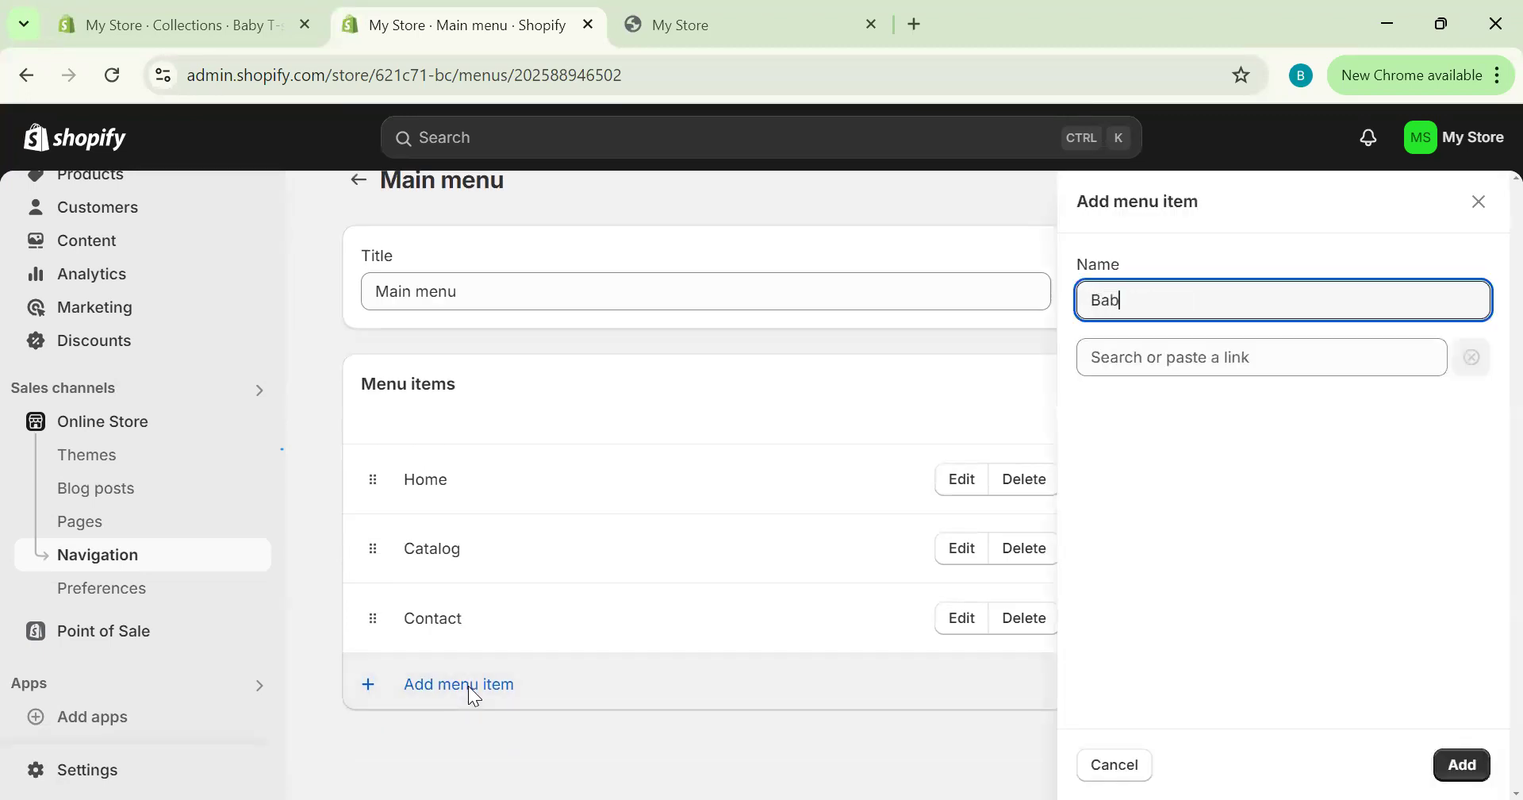
text(y T-shirt)
- Link the new menu item to the Baby T-shirts collection, add it to the Main menu and save the menu
click(1172, 357)
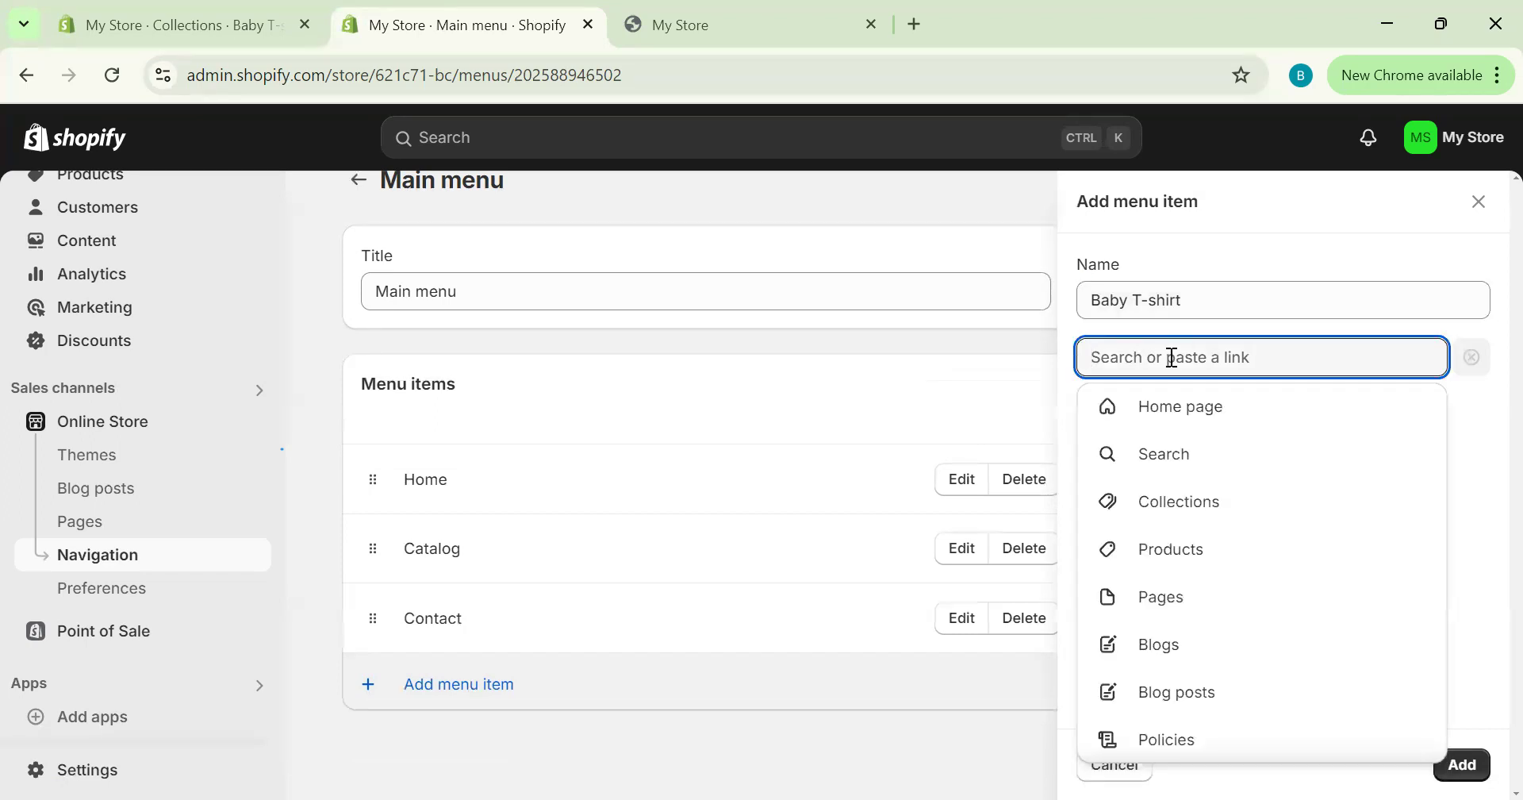
click(901, 492)
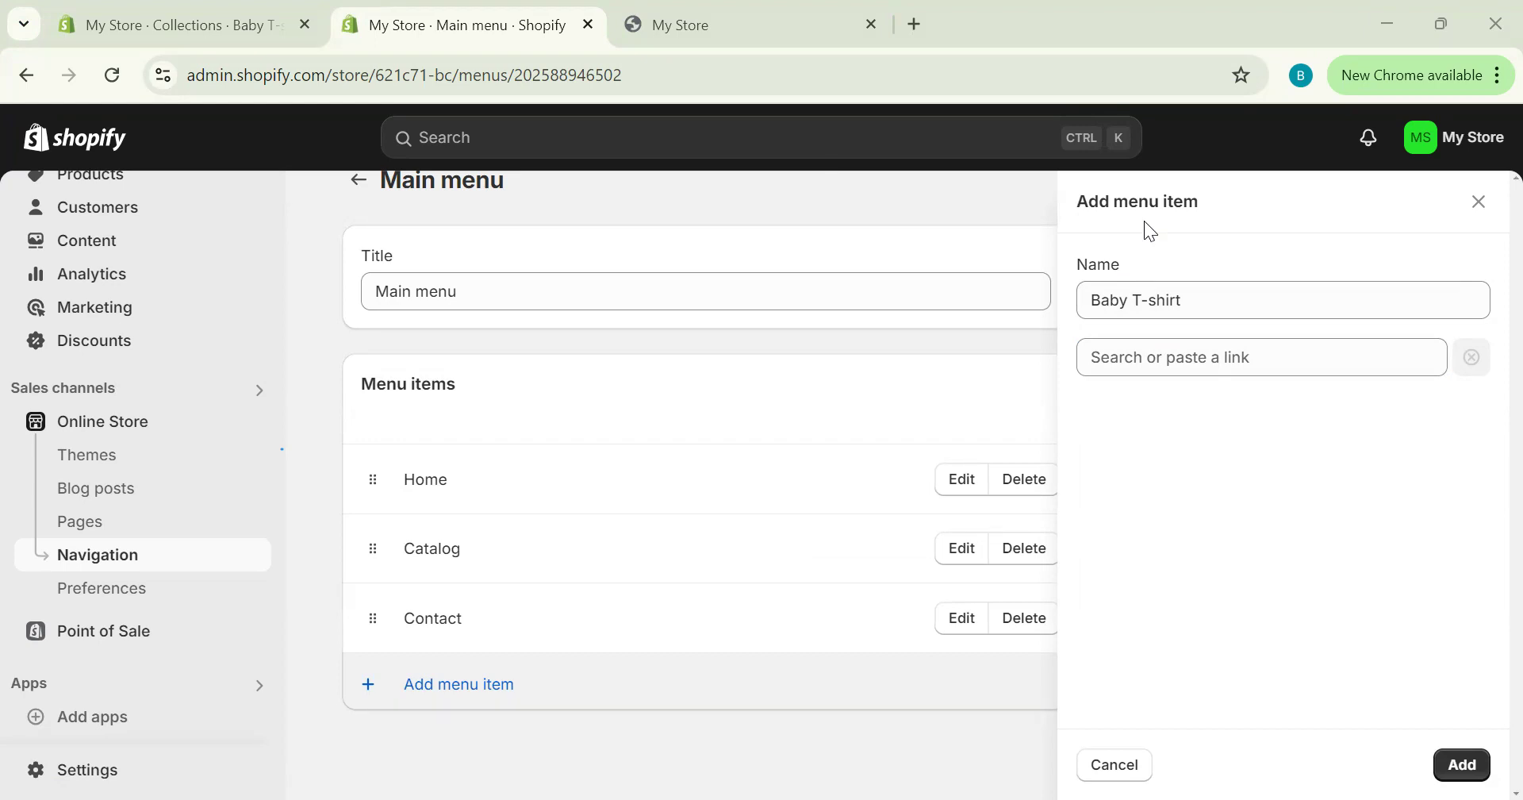
click(1204, 364)
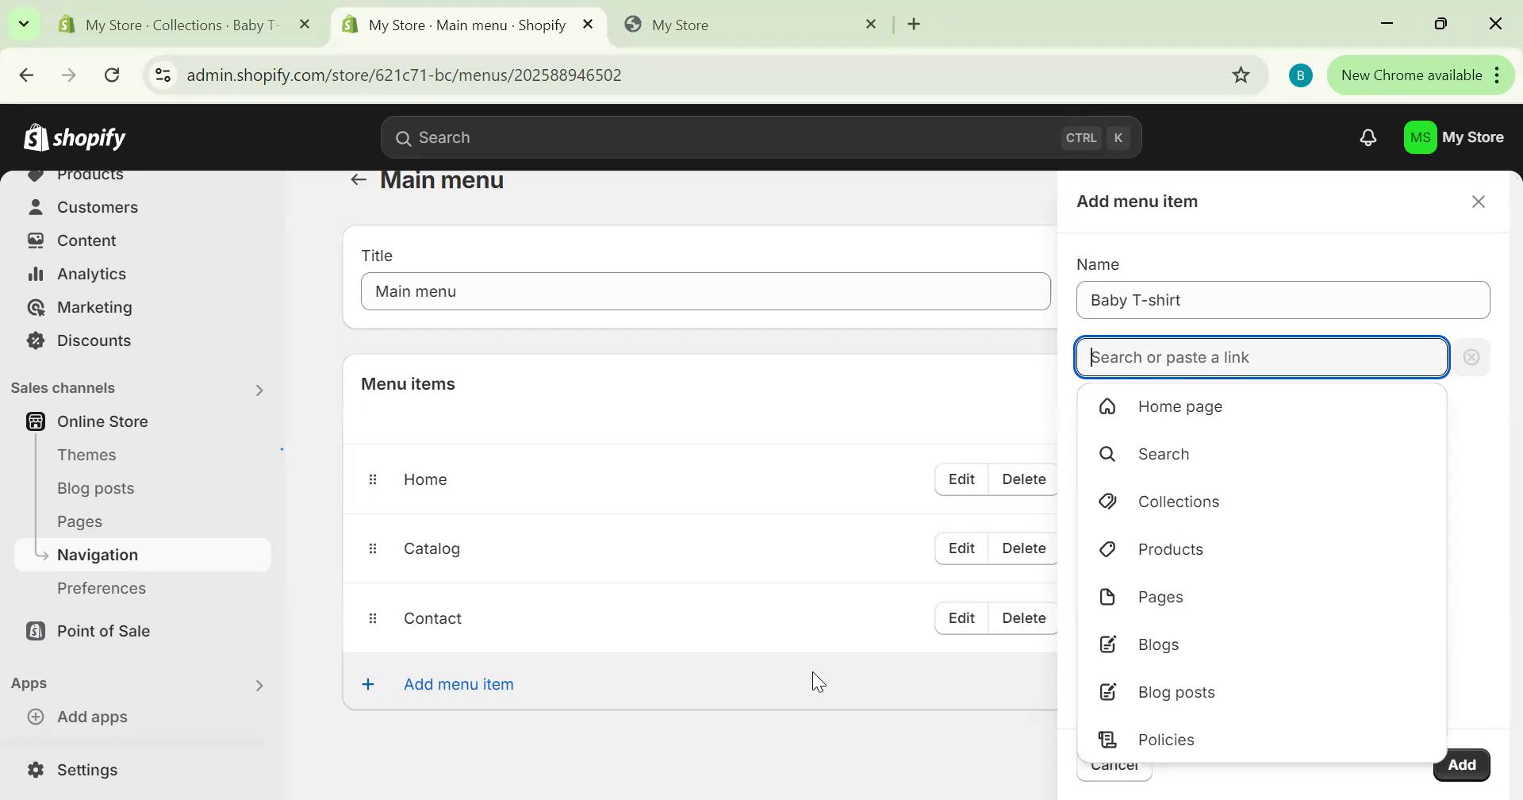
click(1175, 508)
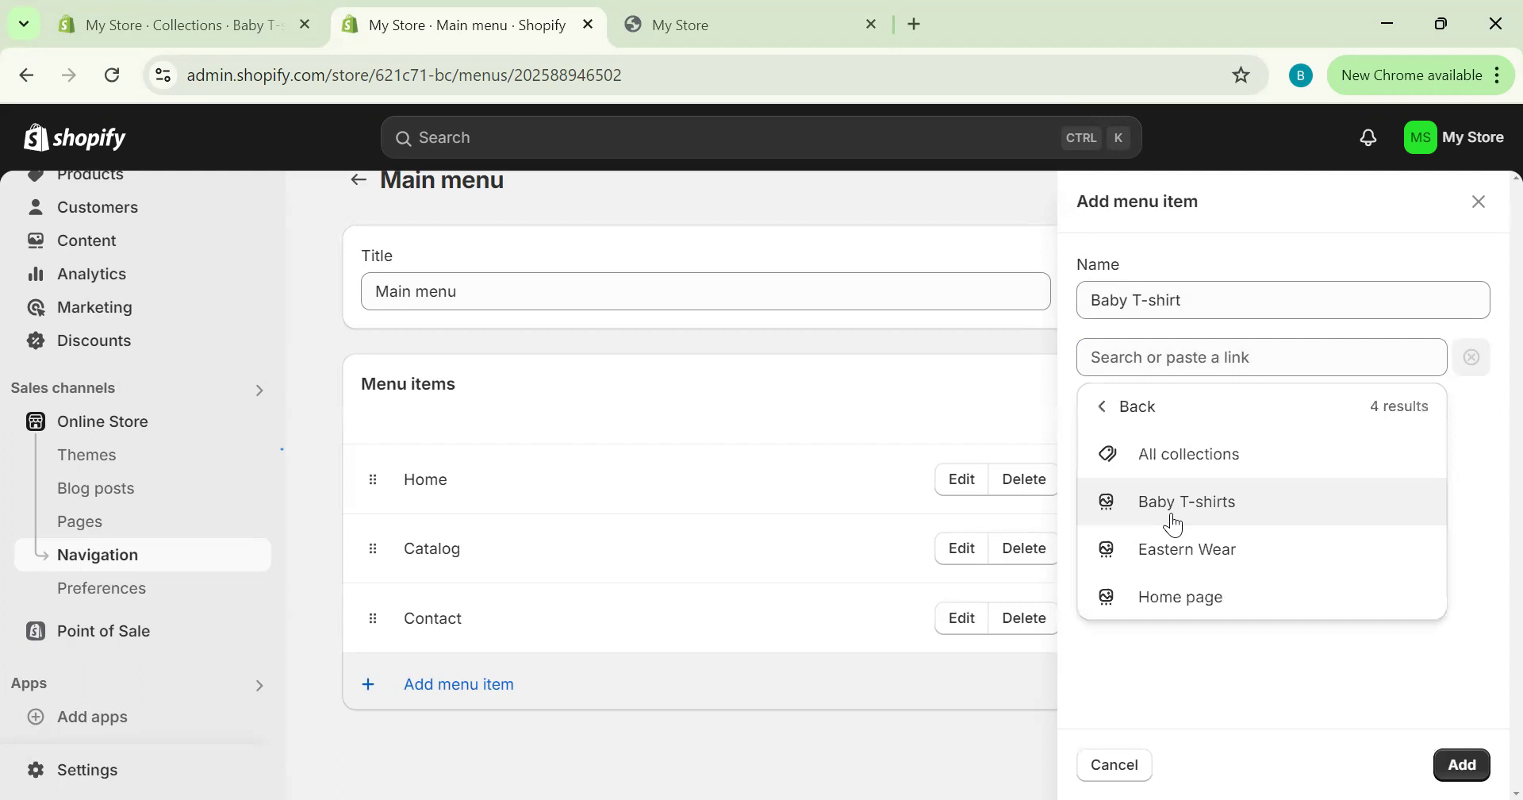
click(1223, 514)
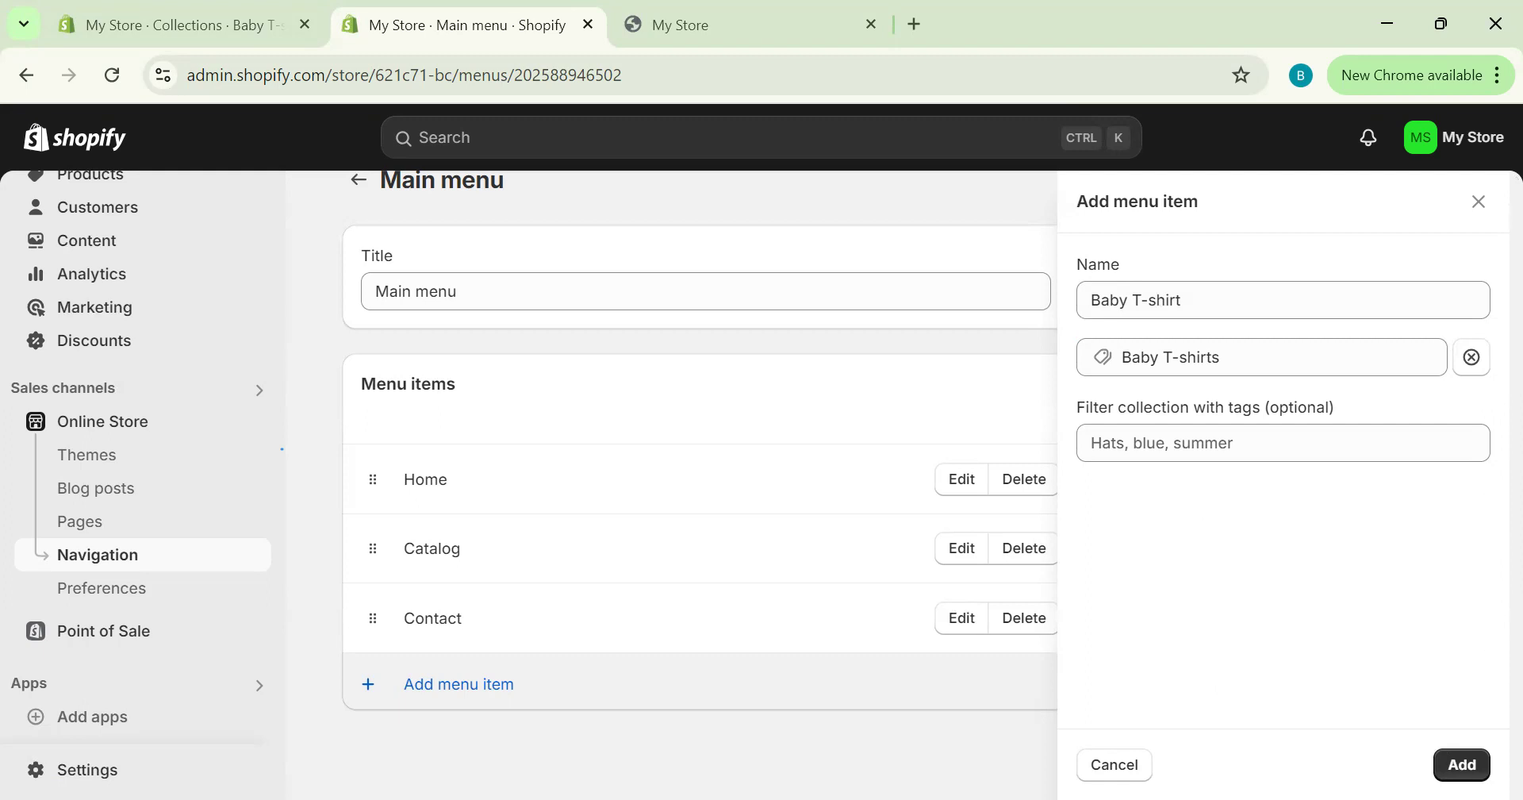
click(1464, 764)
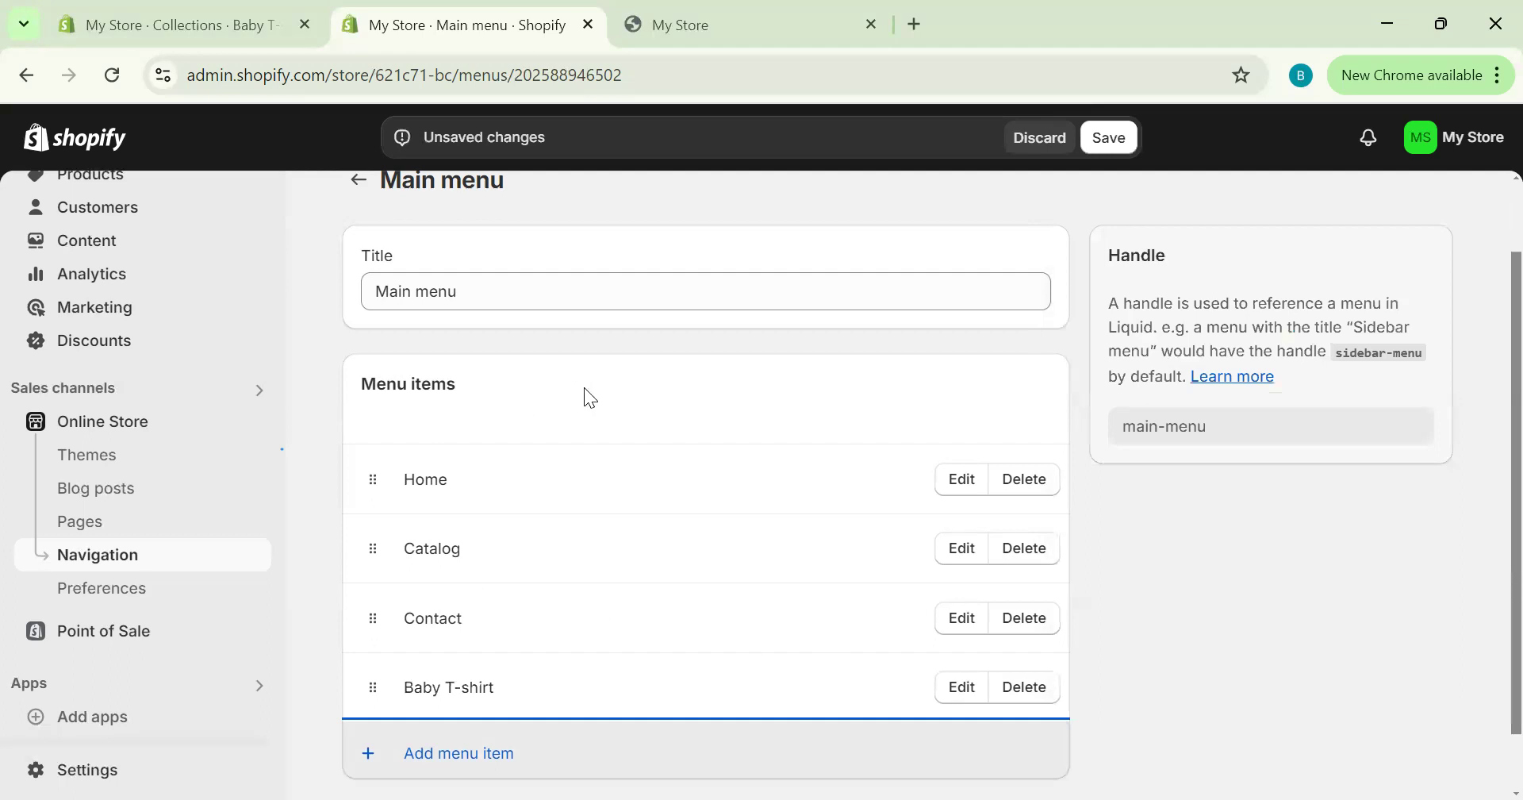
click(1117, 129)
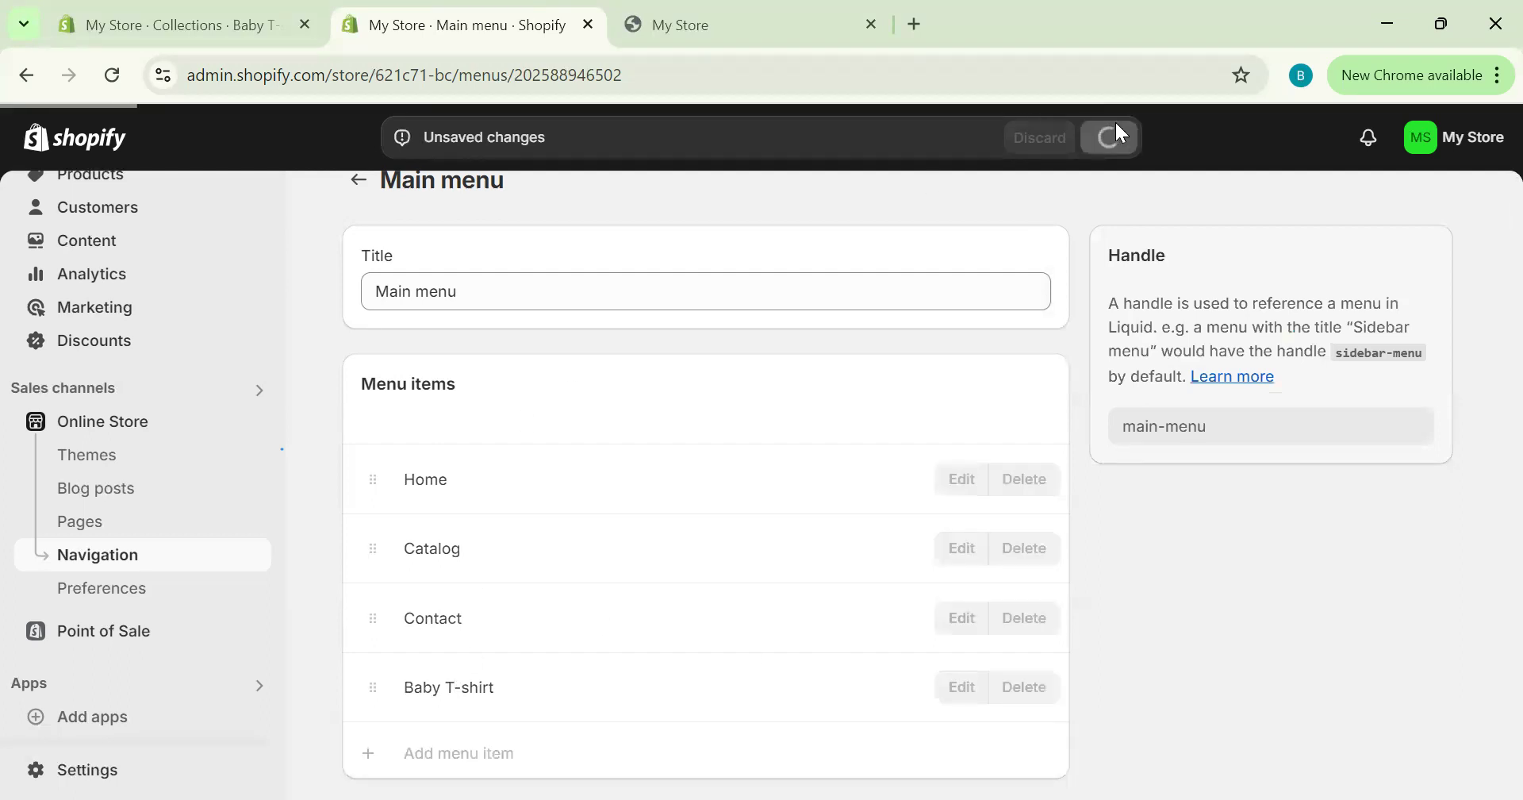
- Reload the live storefront and check its header links for the new Baby T-shirt item
click(815, 33)
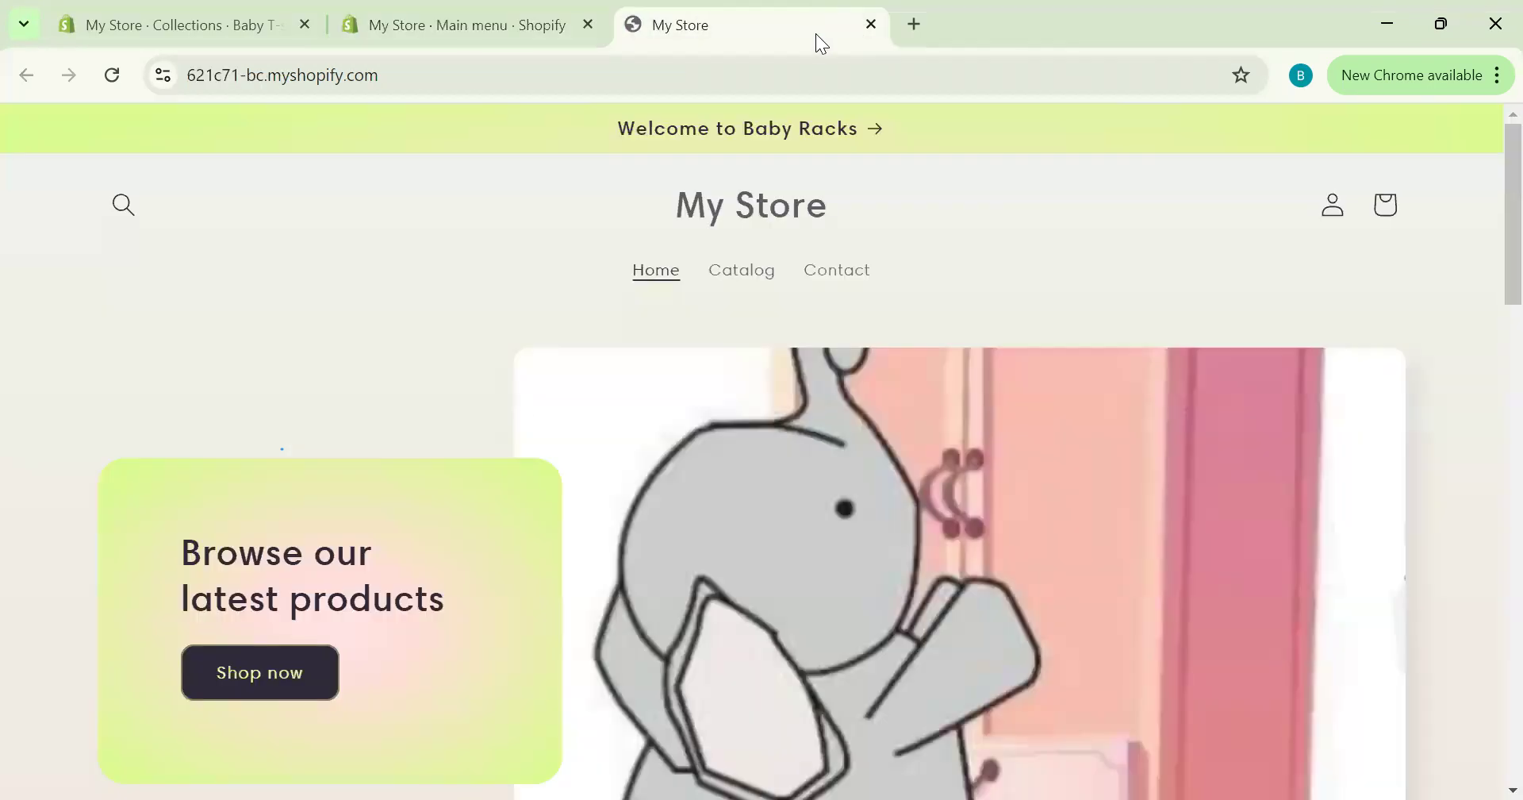
click(818, 72)
key(Return)
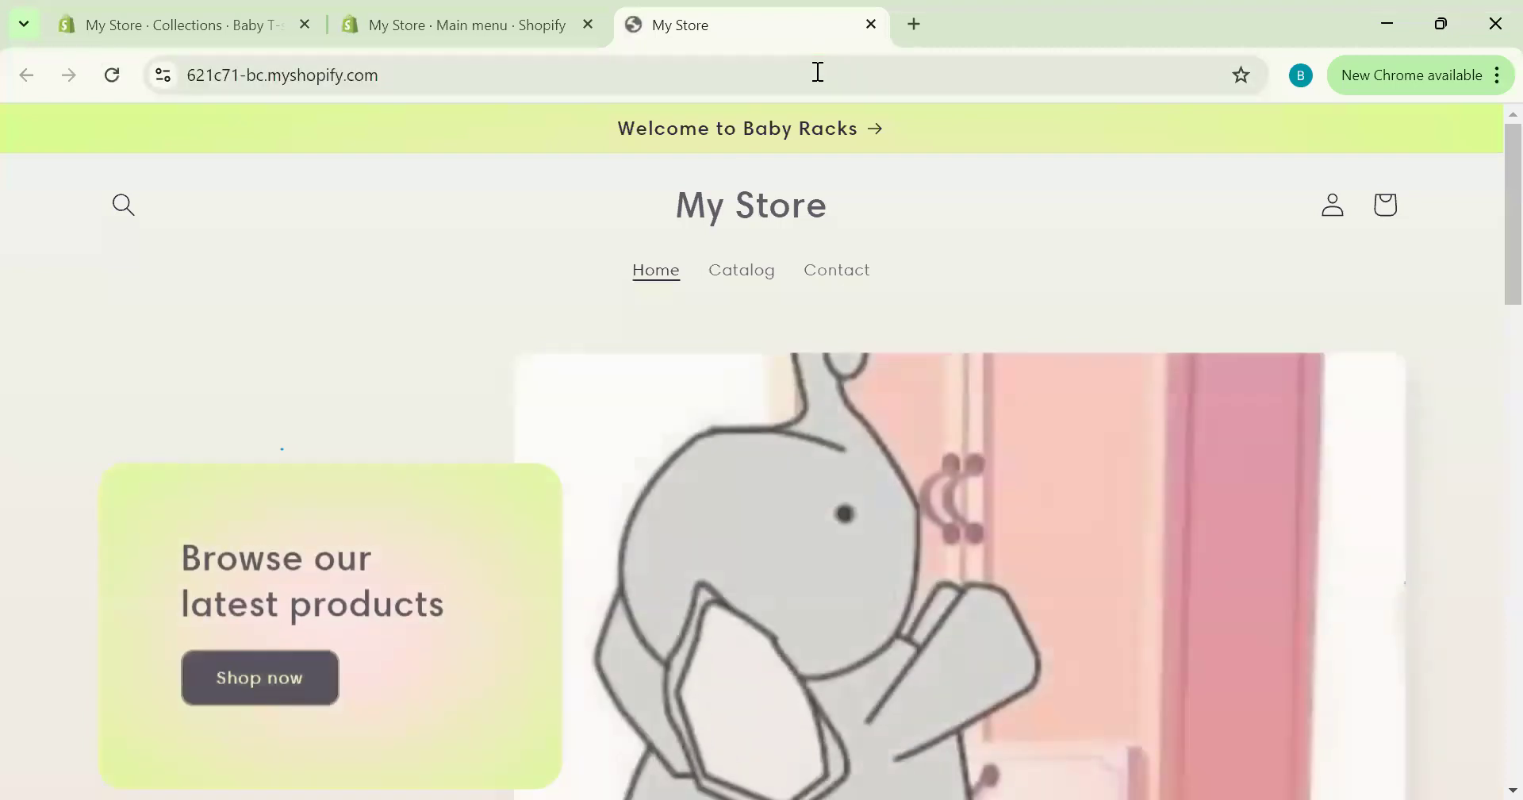
click(818, 72)
key(Return)
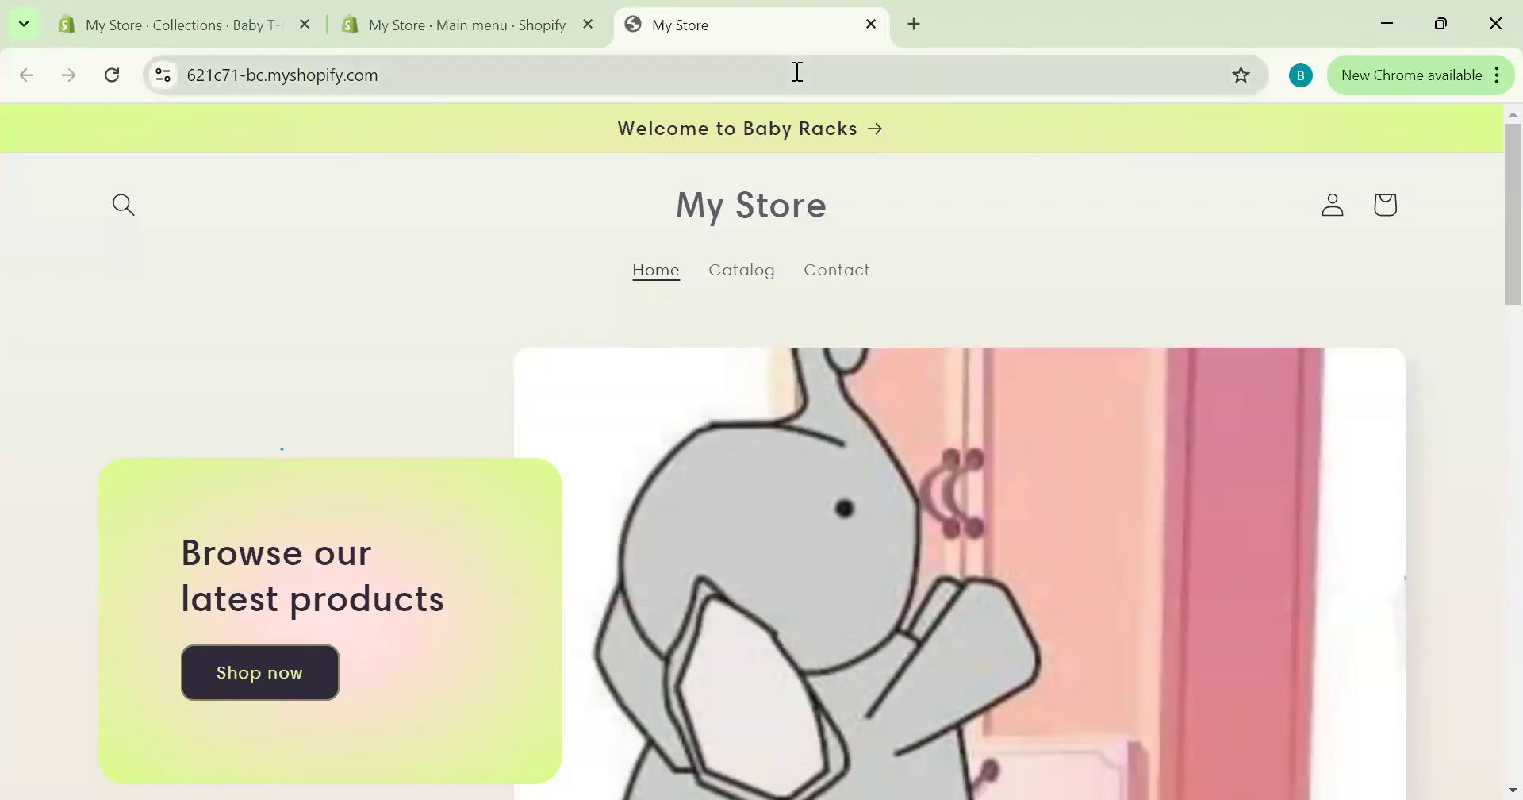
click(797, 71)
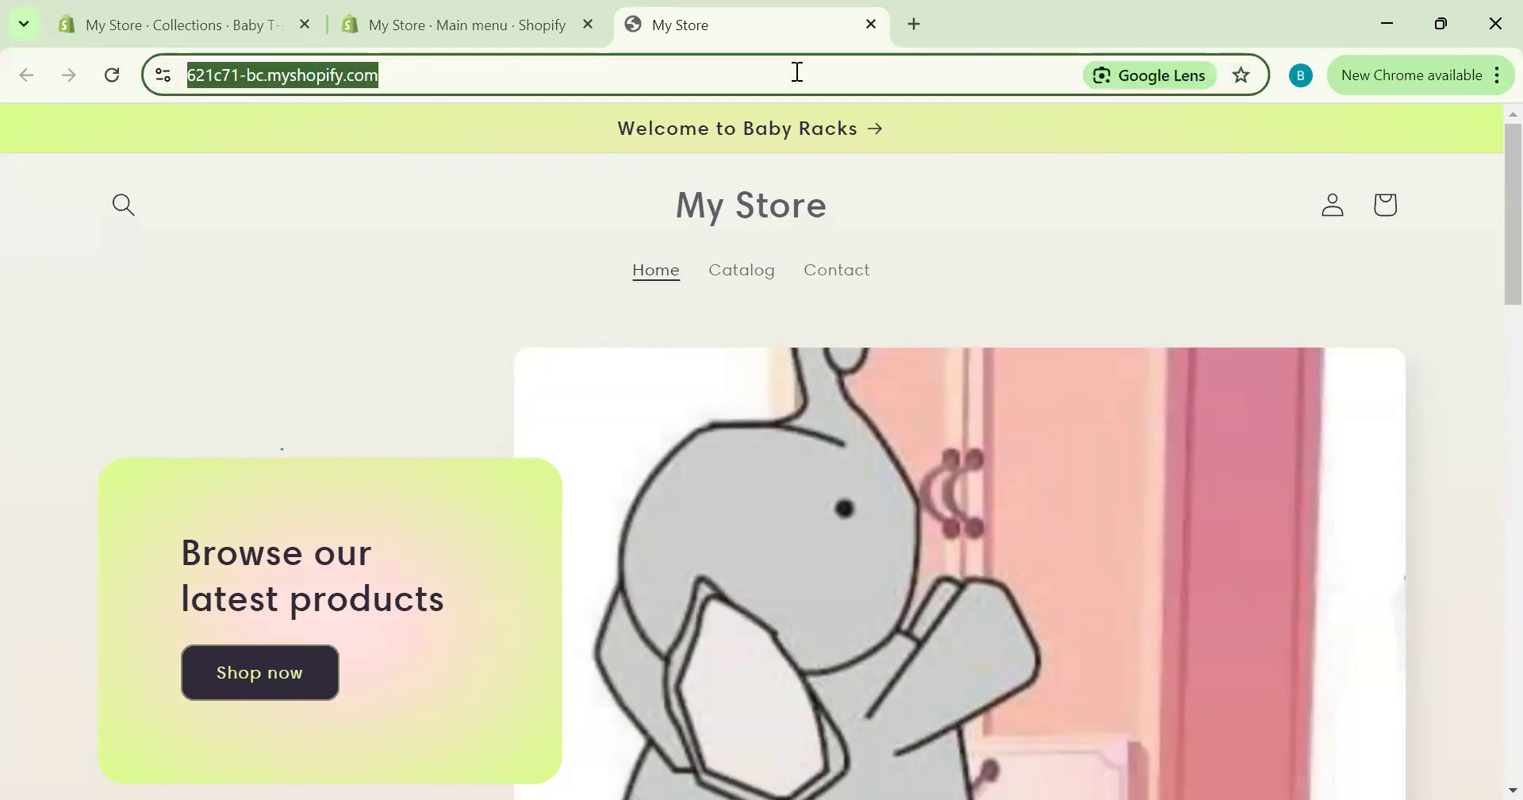
- Move the Baby T-shirt item directly below Home in the Main menu and save the menu
click(468, 24)
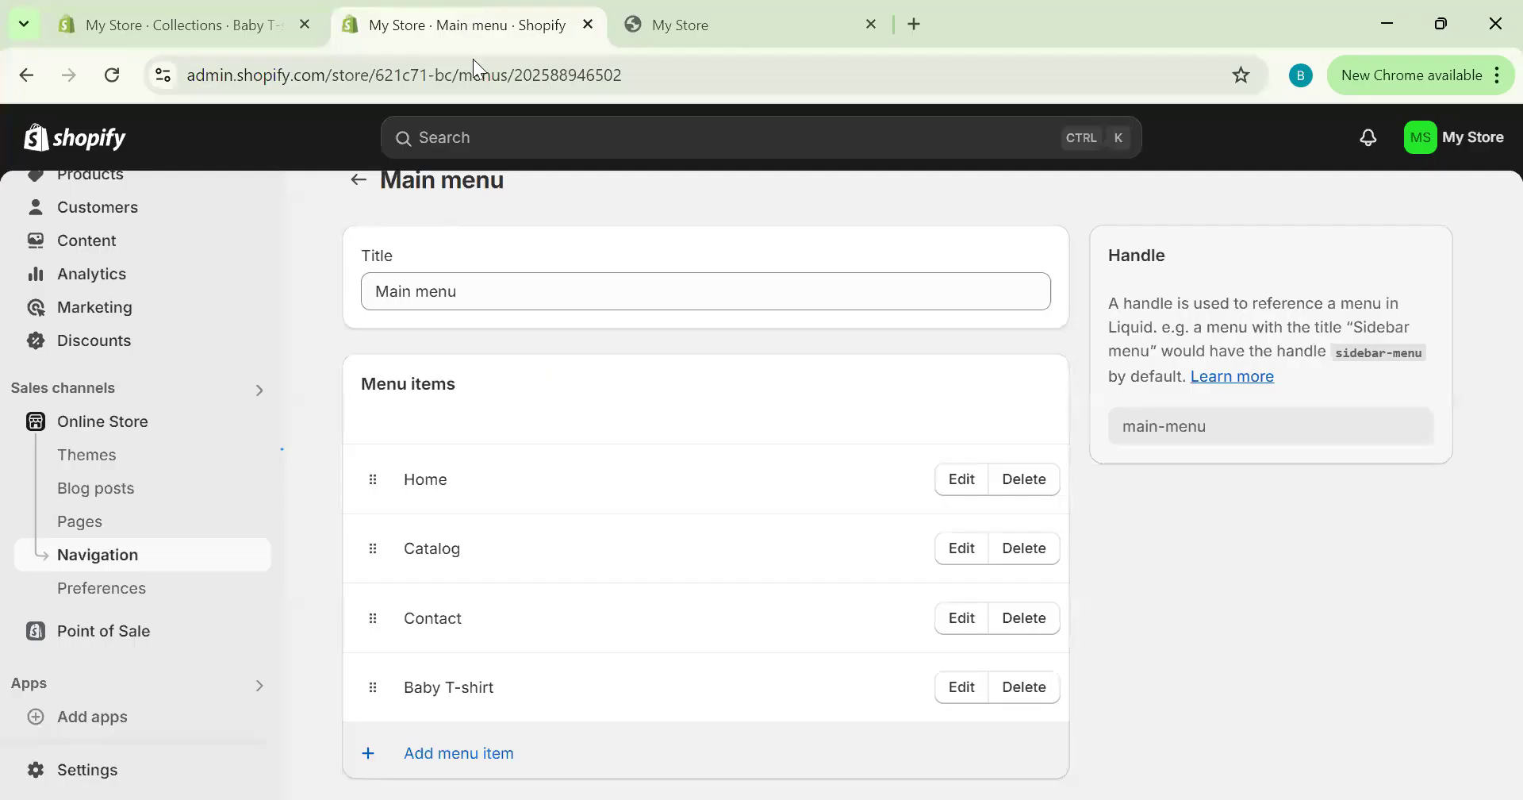
scroll(1492, 680, down, 1)
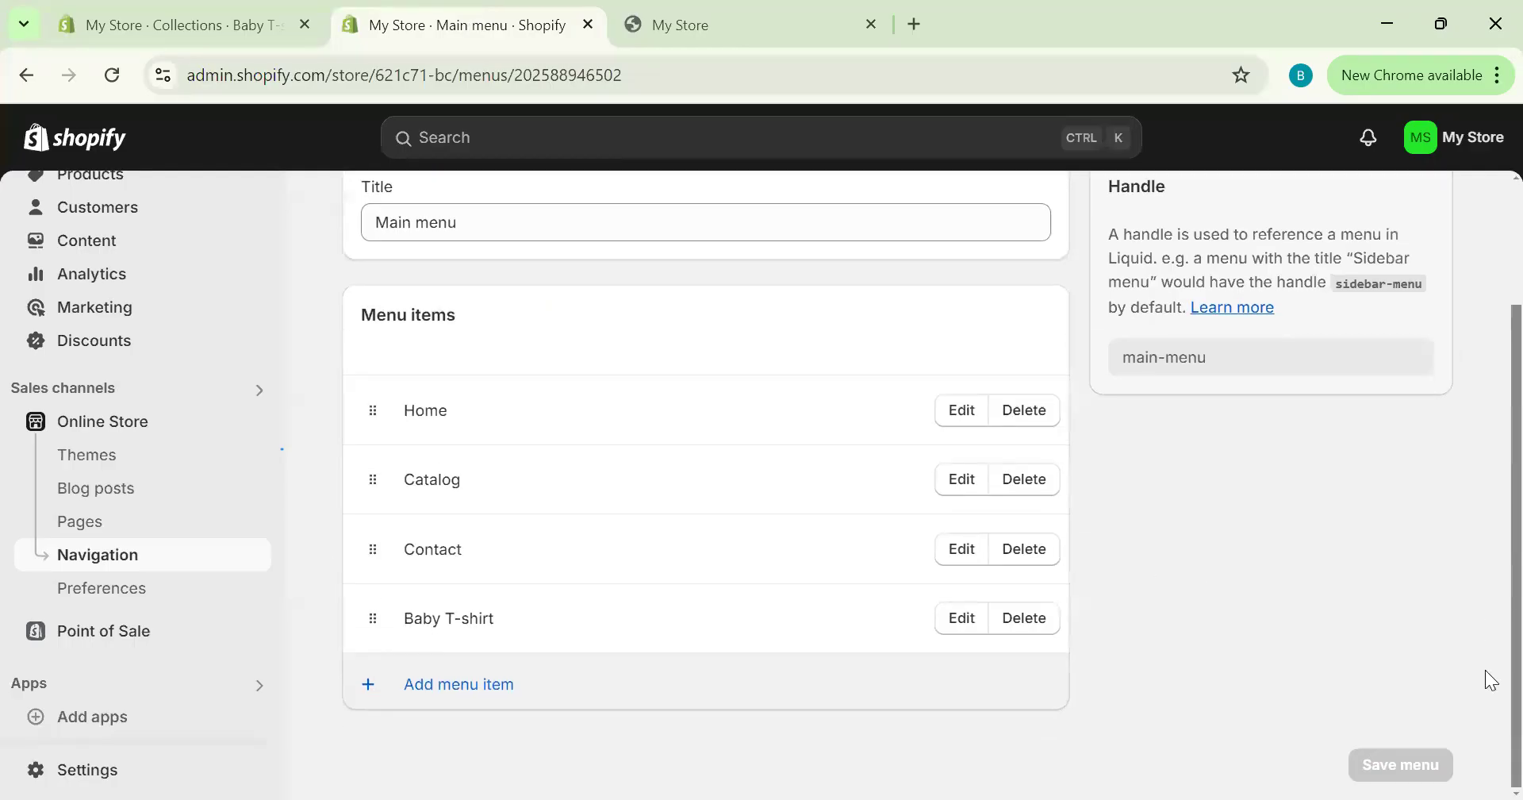
drag(372, 618, 372, 498)
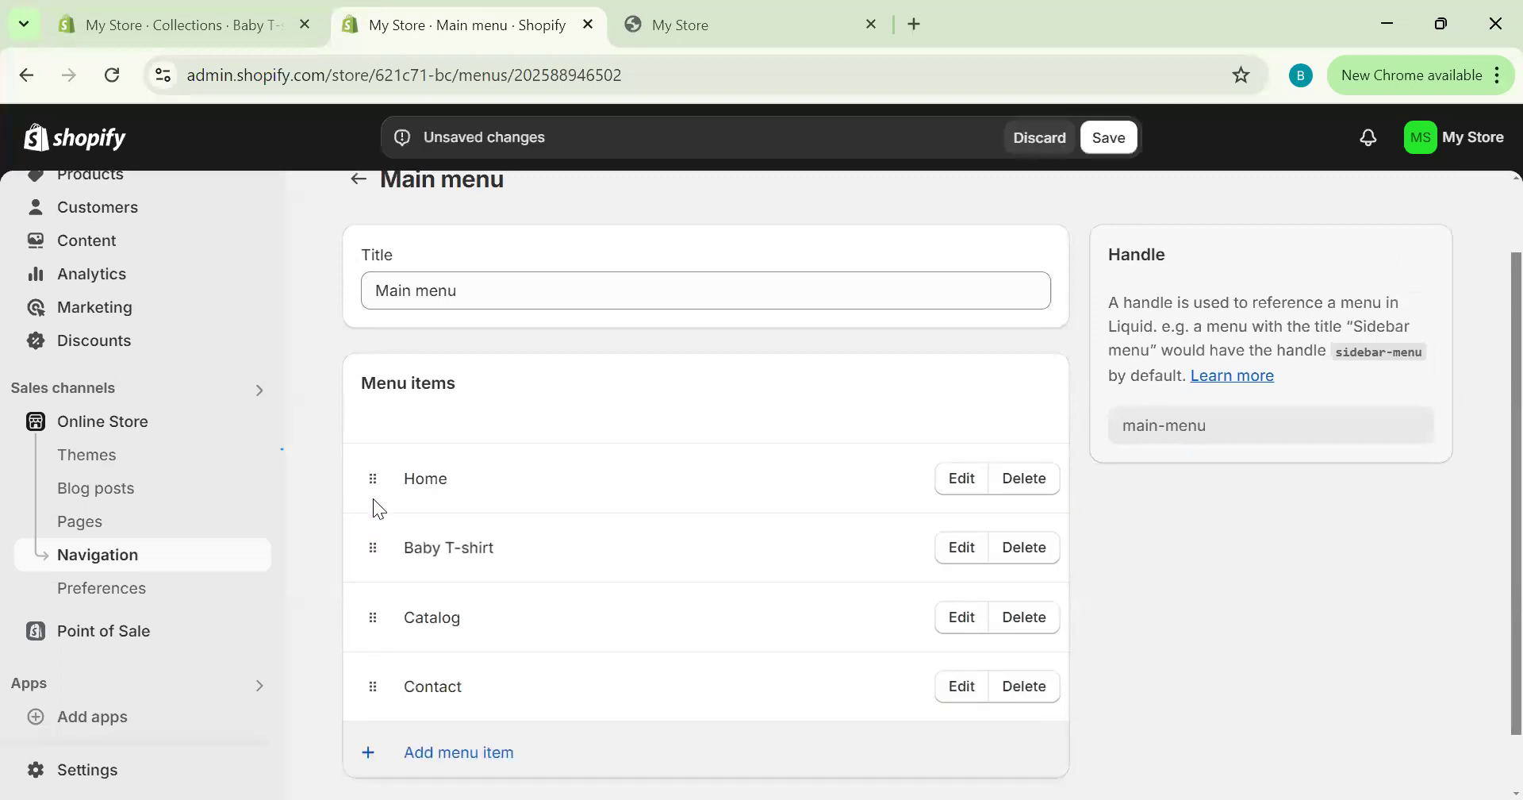
click(1119, 139)
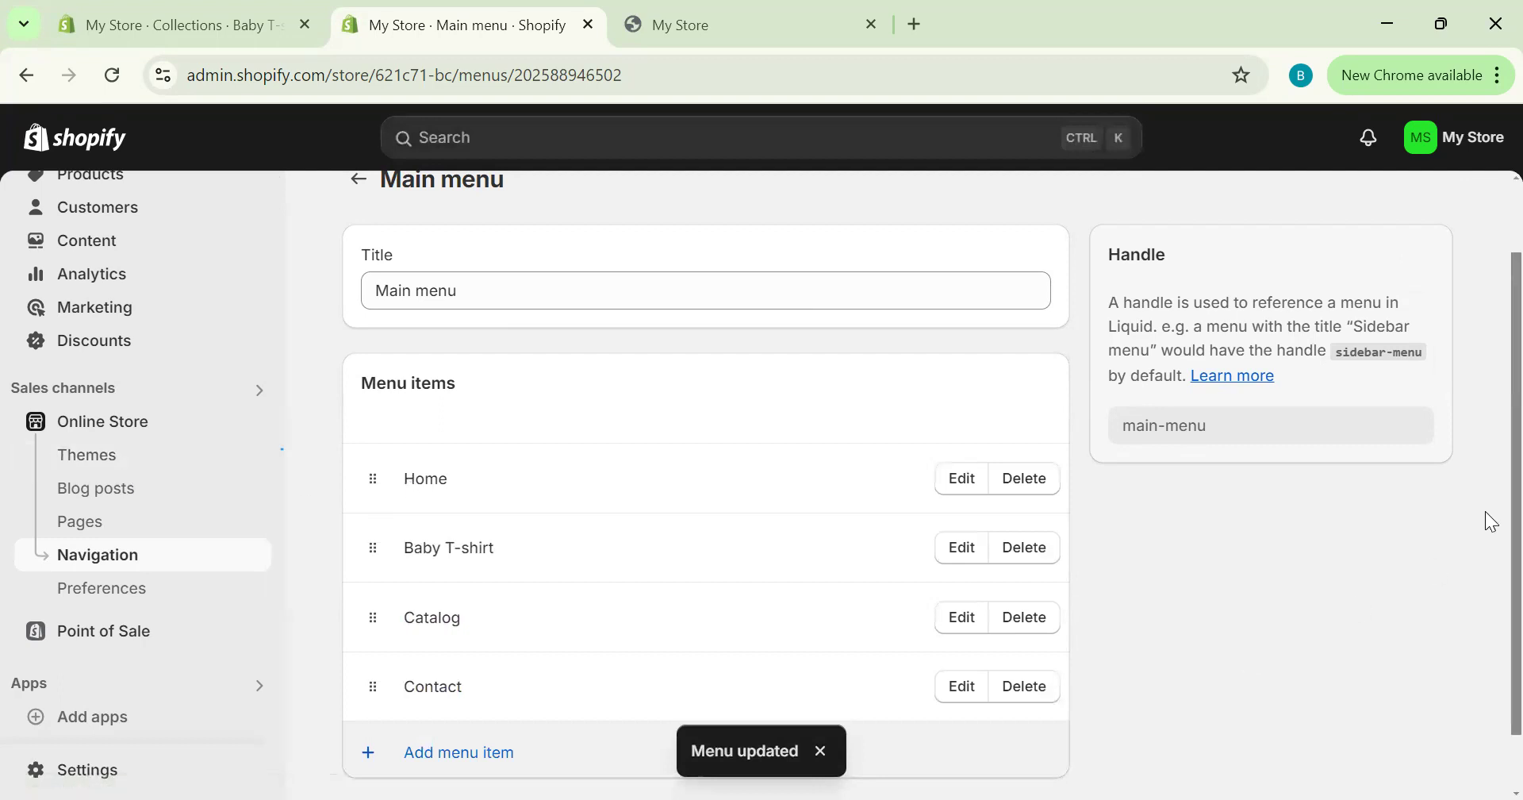
scroll(1490, 547, down, 1)
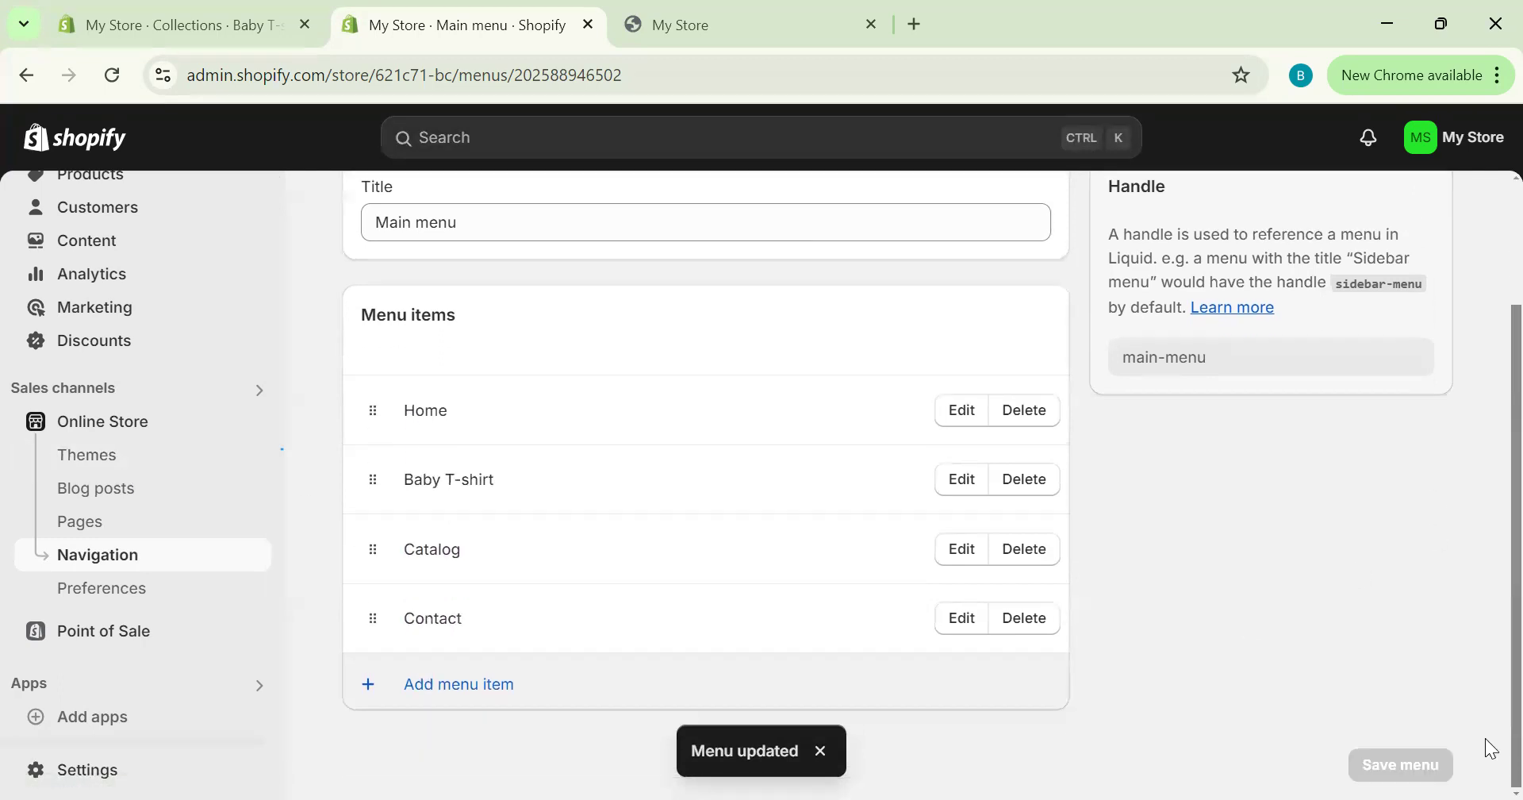
- Open the Sense theme for customizing and expand the header's menu in the preview to check its items
click(93, 454)
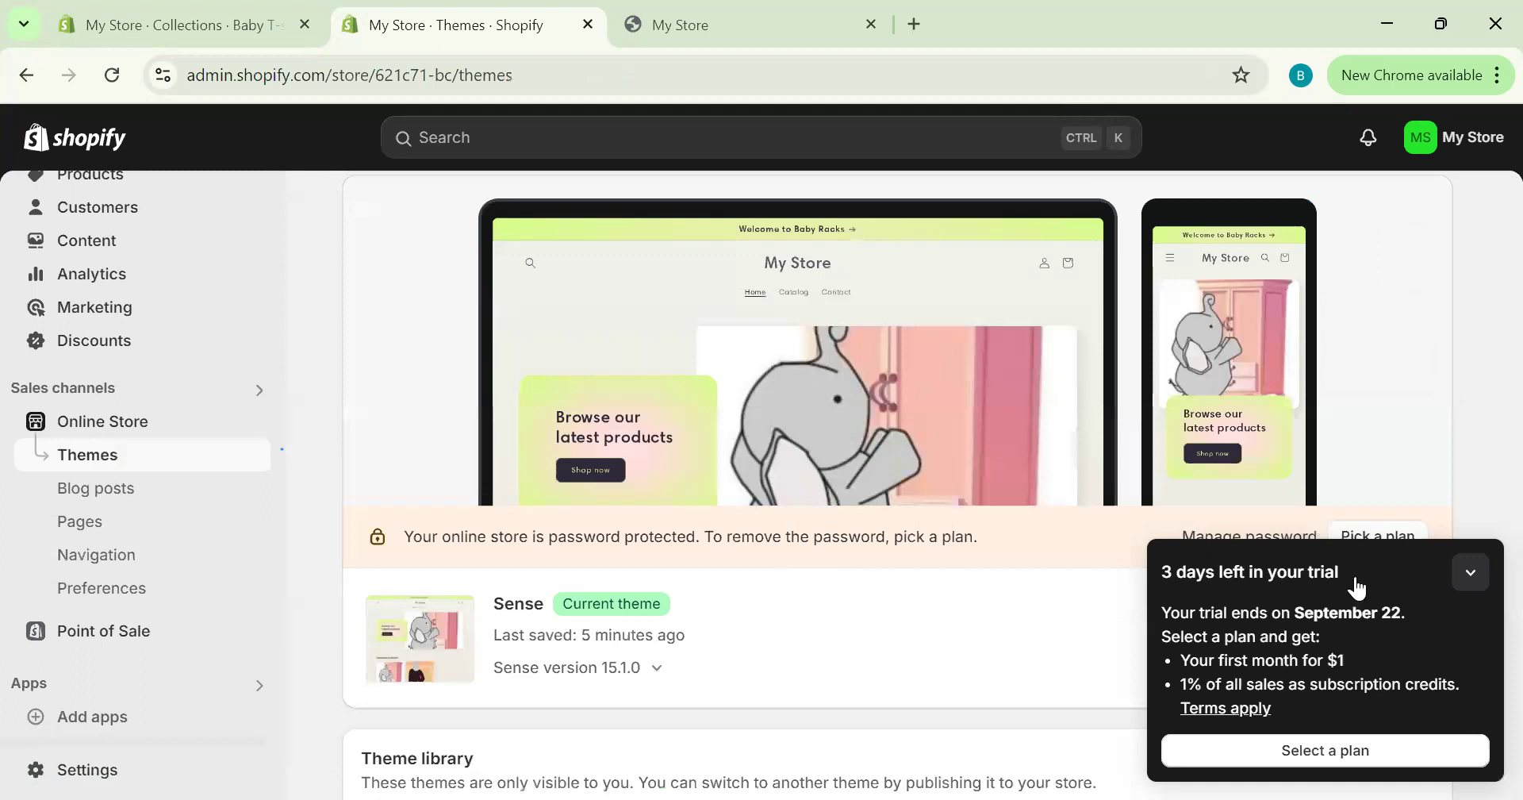
click(1470, 572)
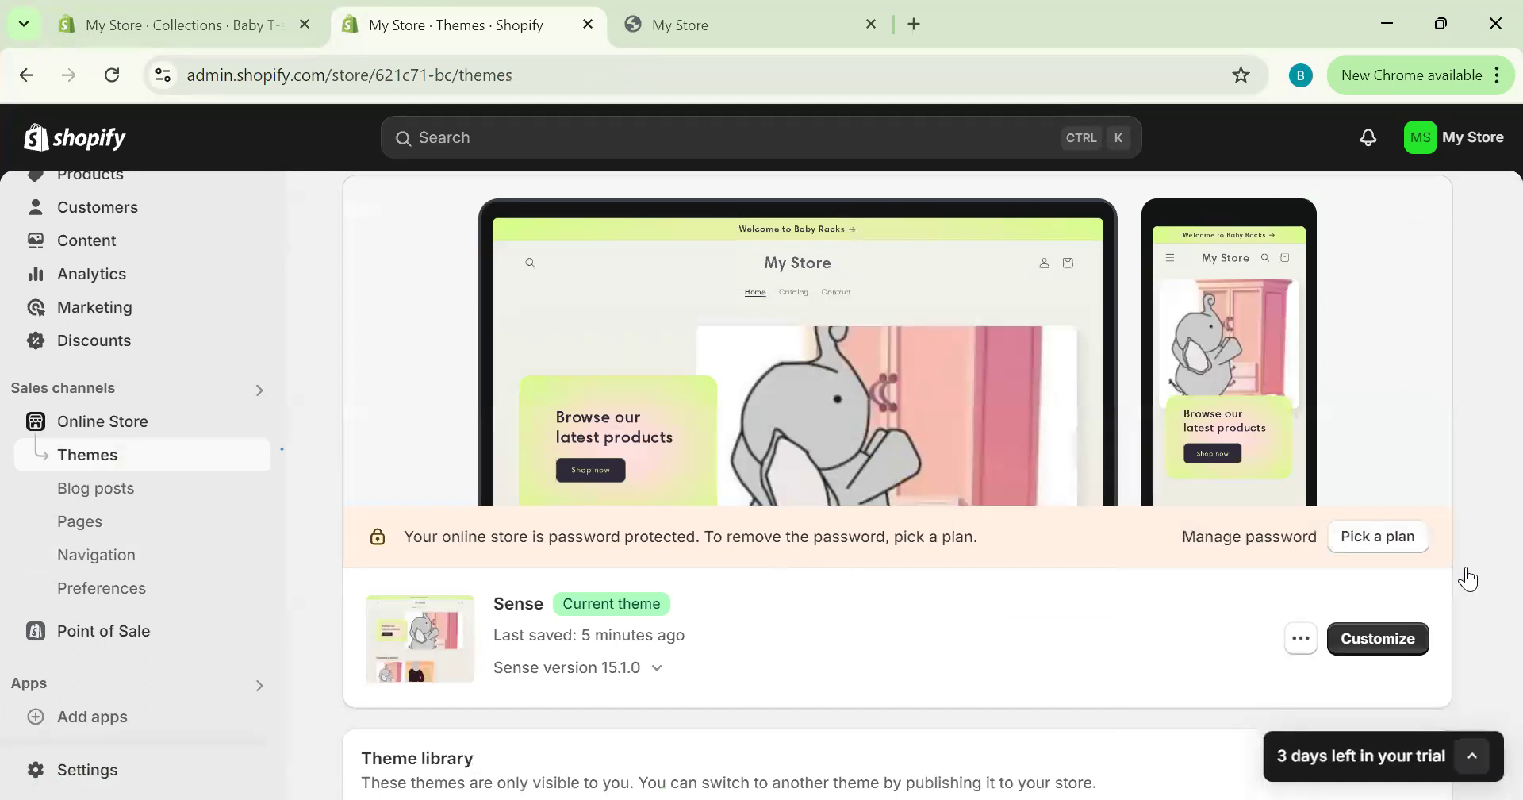
click(1388, 636)
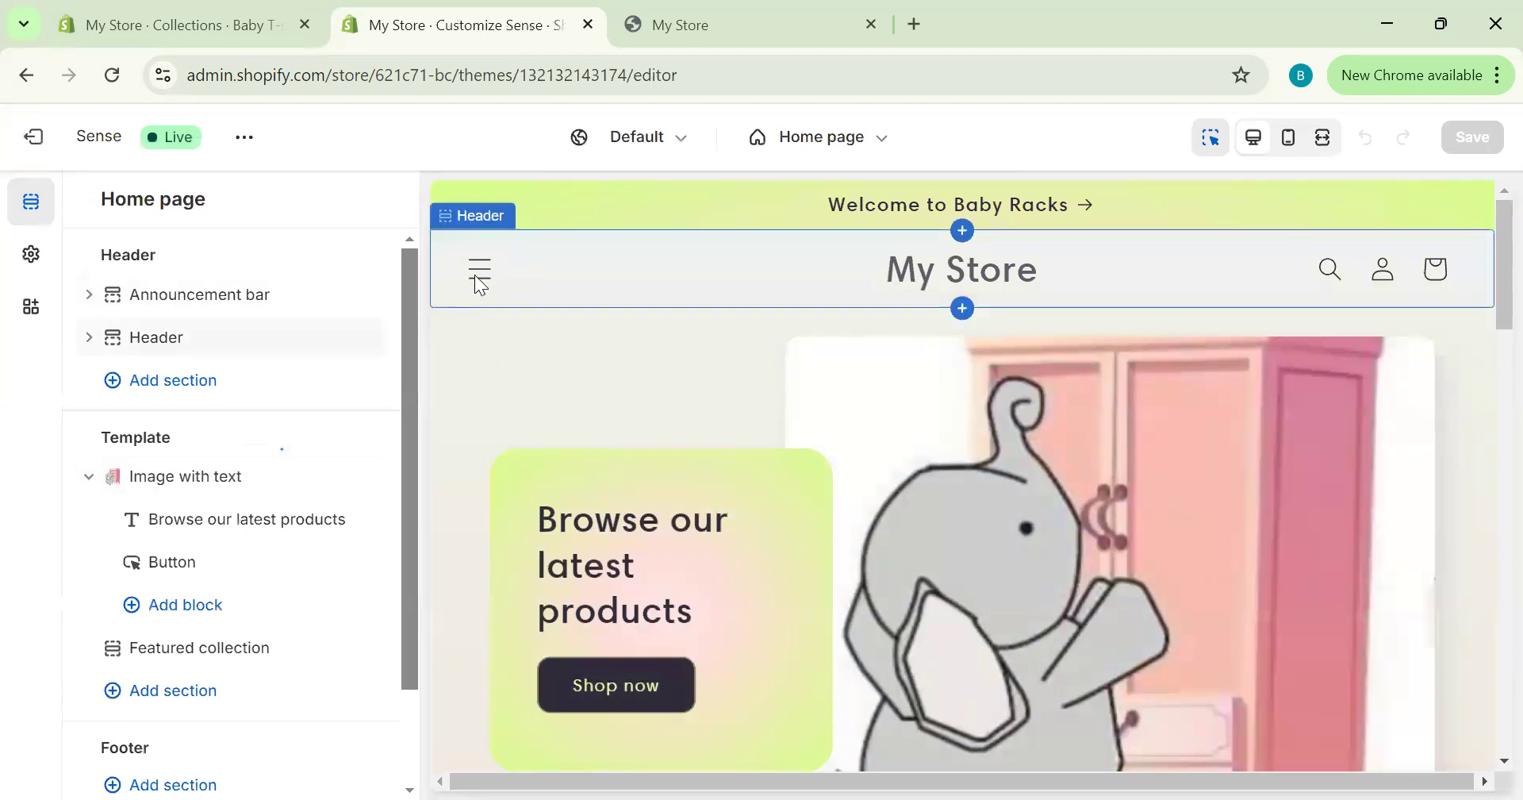
click(474, 274)
click(475, 275)
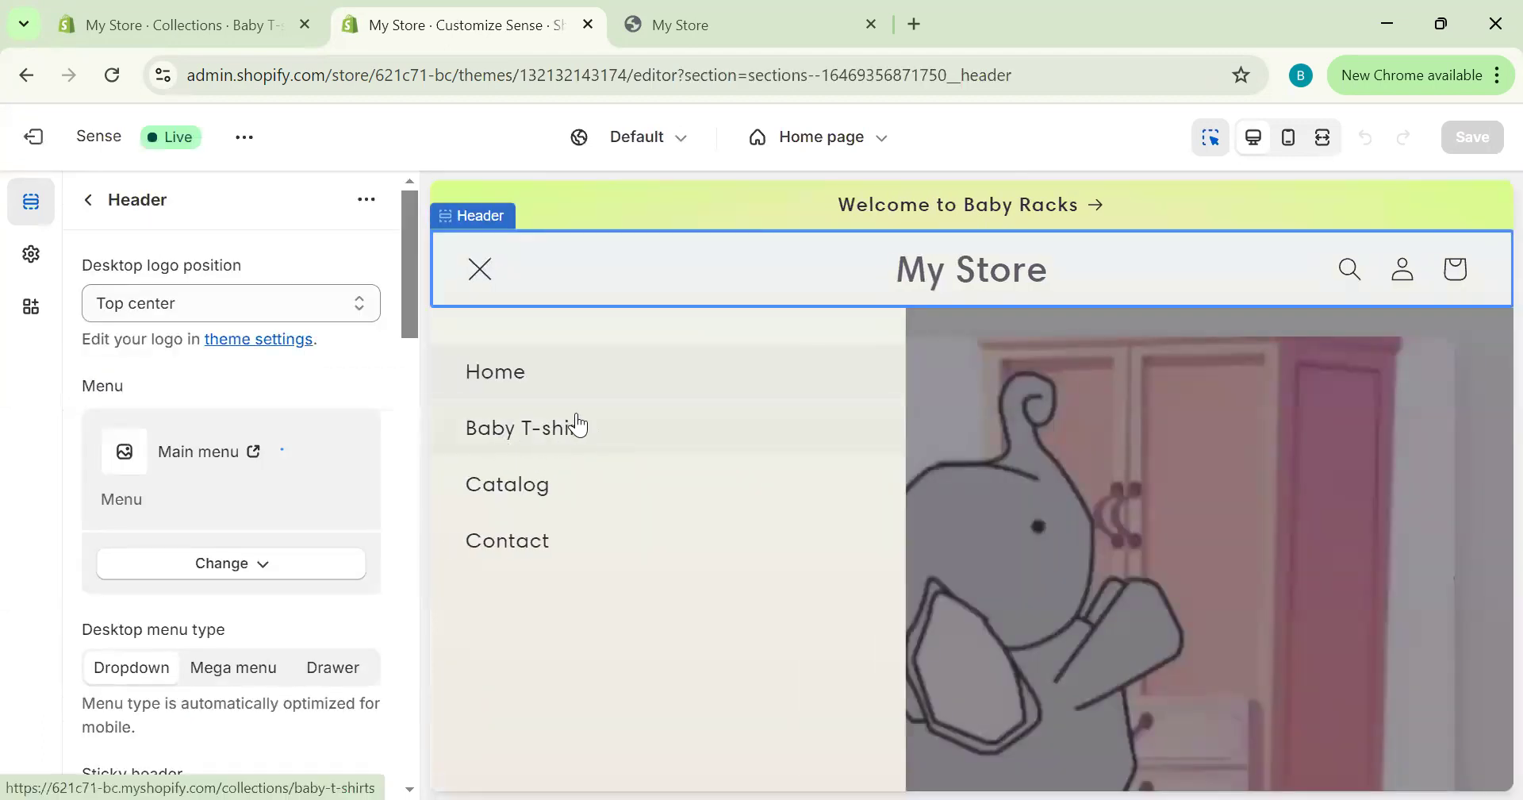
- Close the outdated live storefront page and exit the theme editor back to the Themes page
click(725, 7)
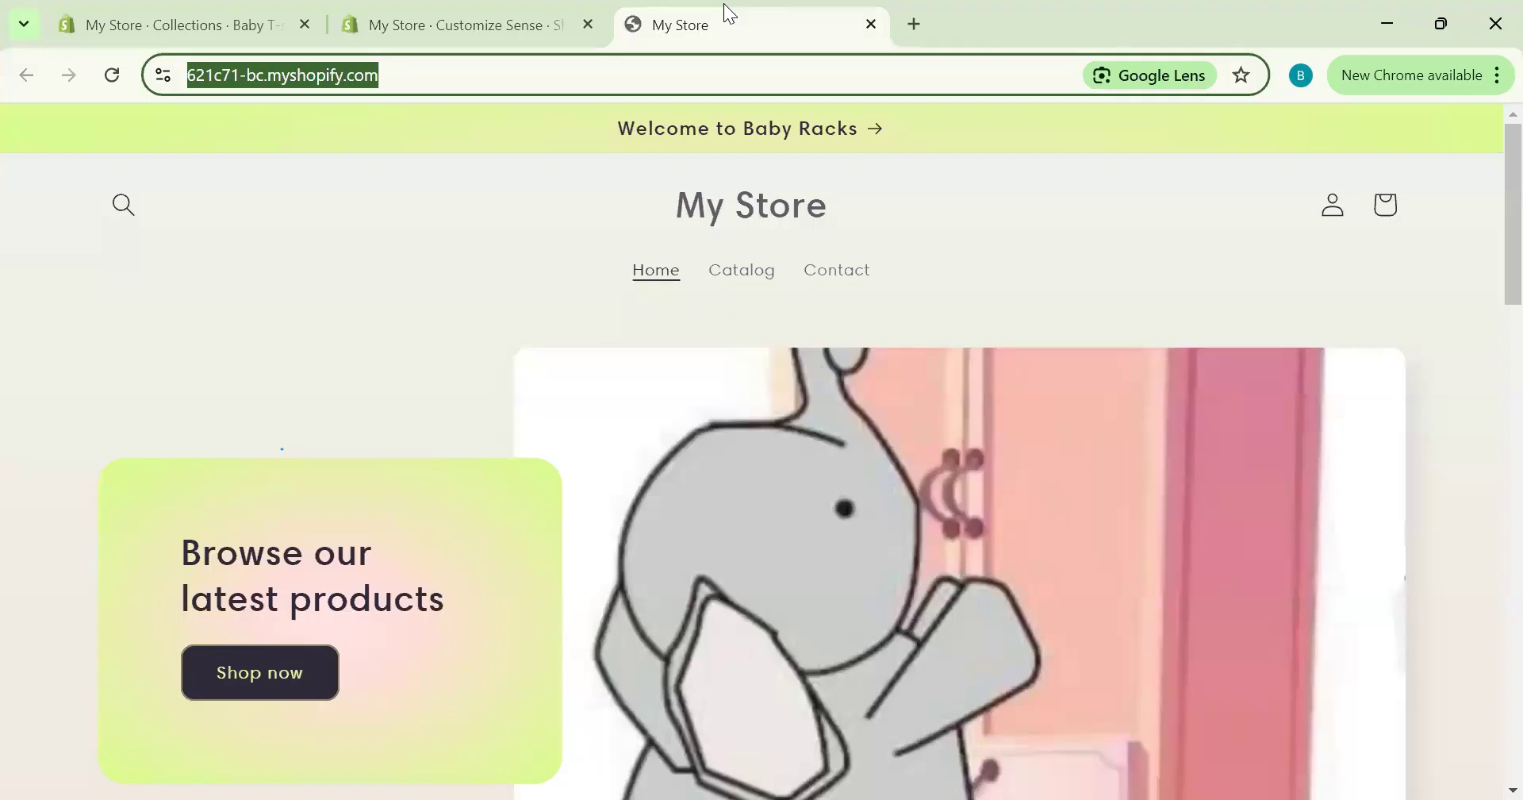
click(865, 32)
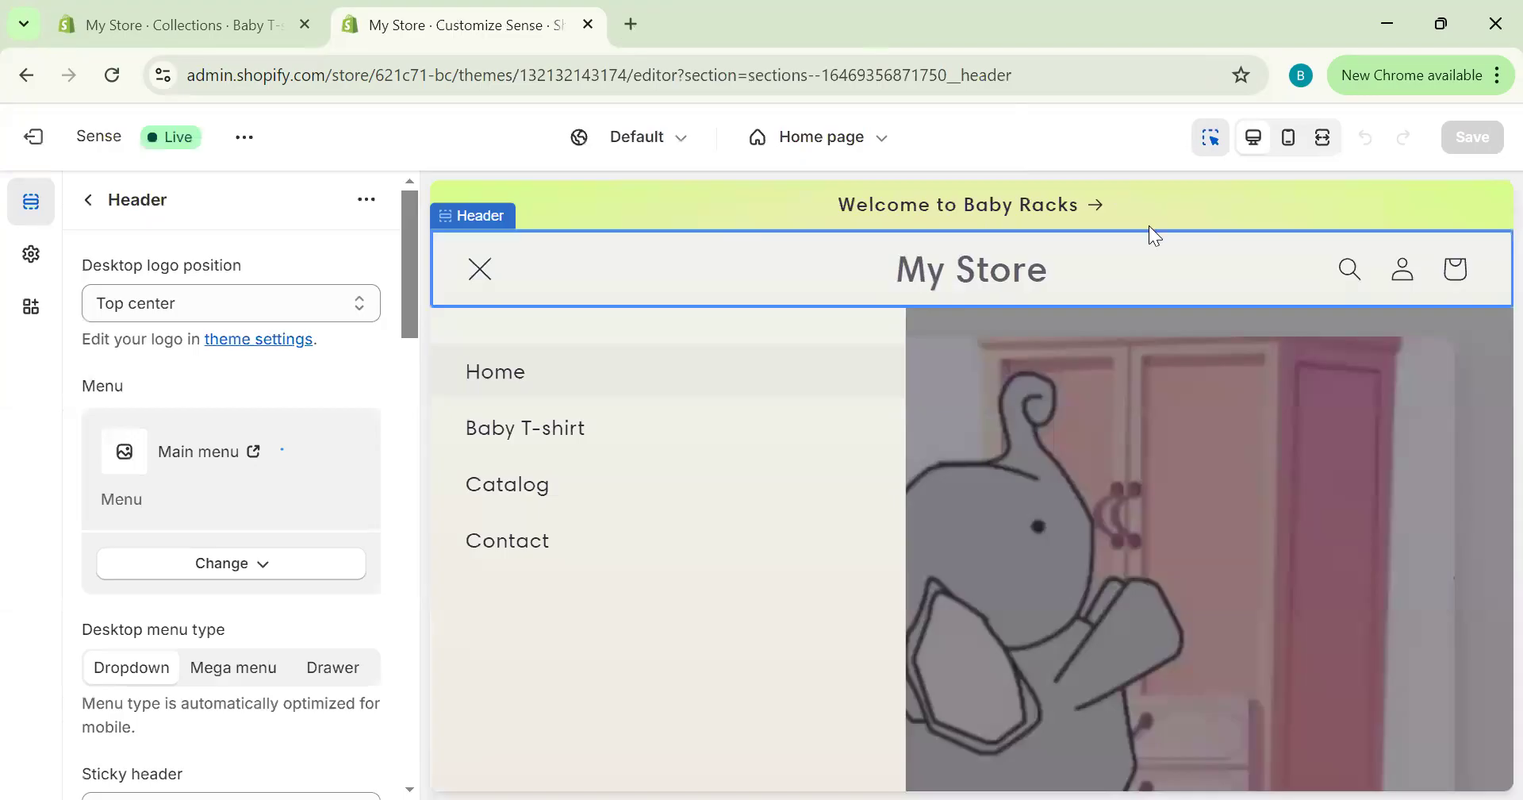
click(34, 136)
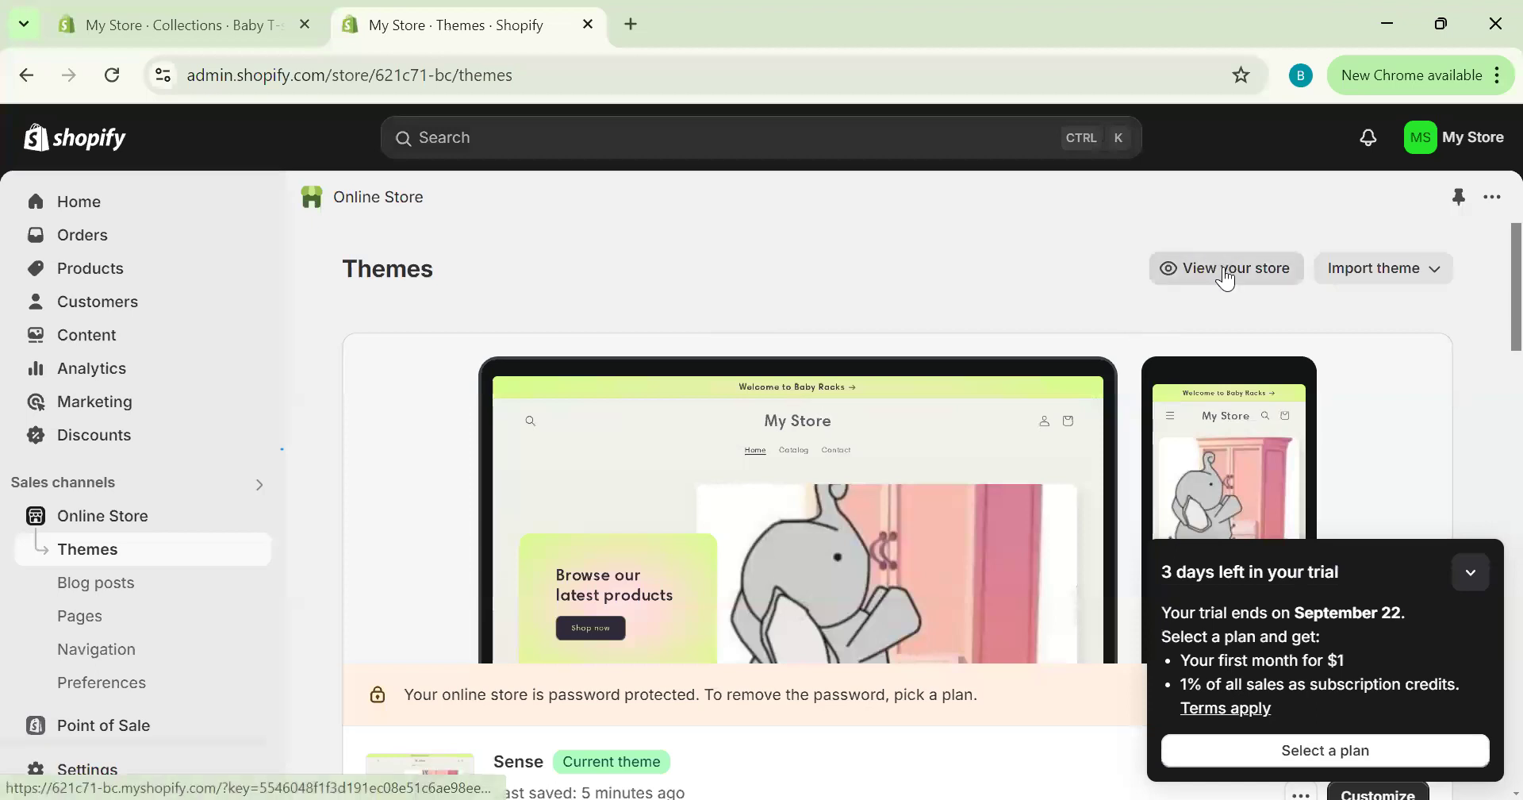
- View the live storefront and examine the Baby T-shirt collection page and its product listing
click(1226, 268)
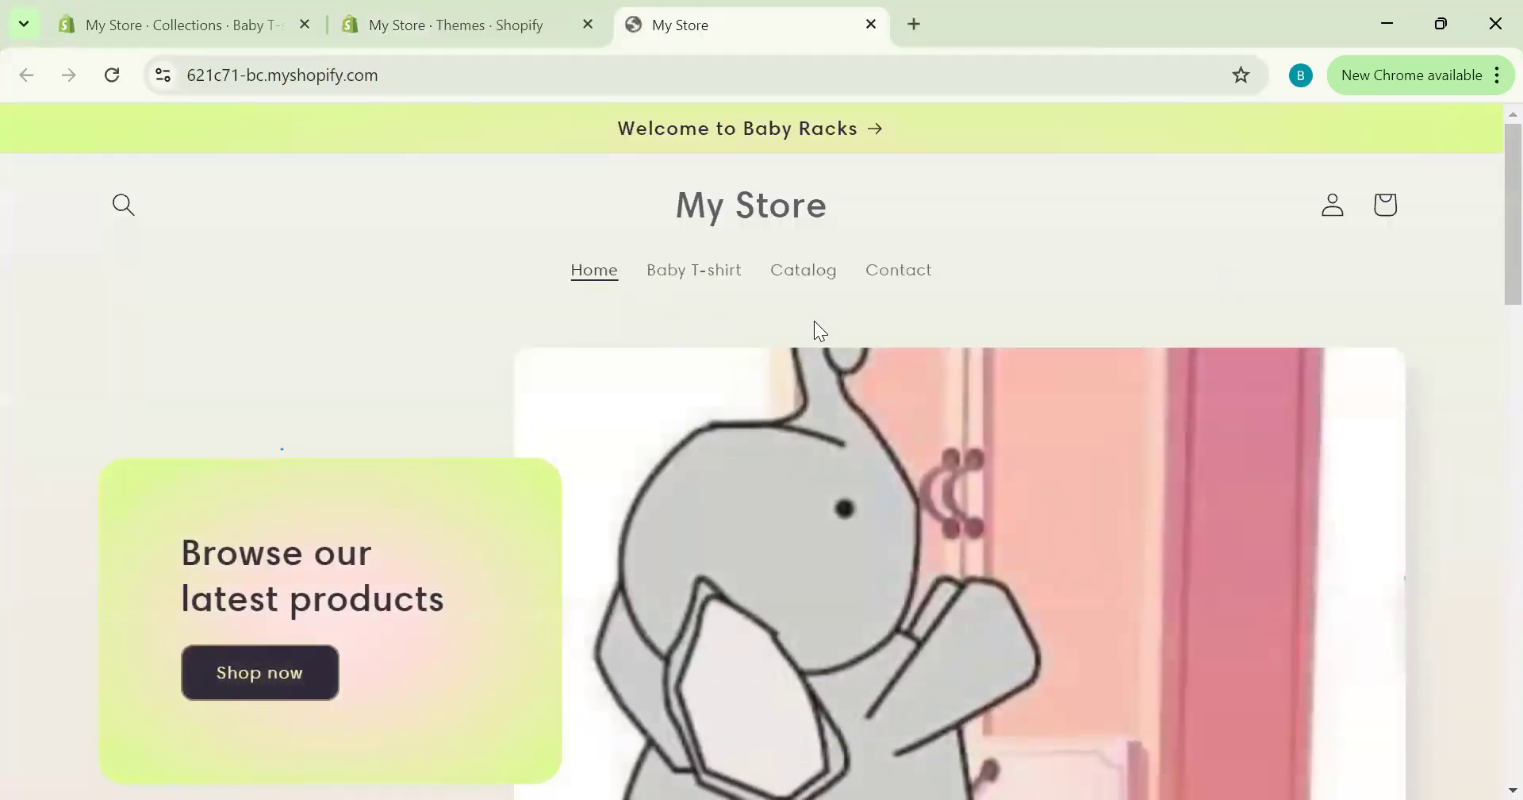
click(687, 278)
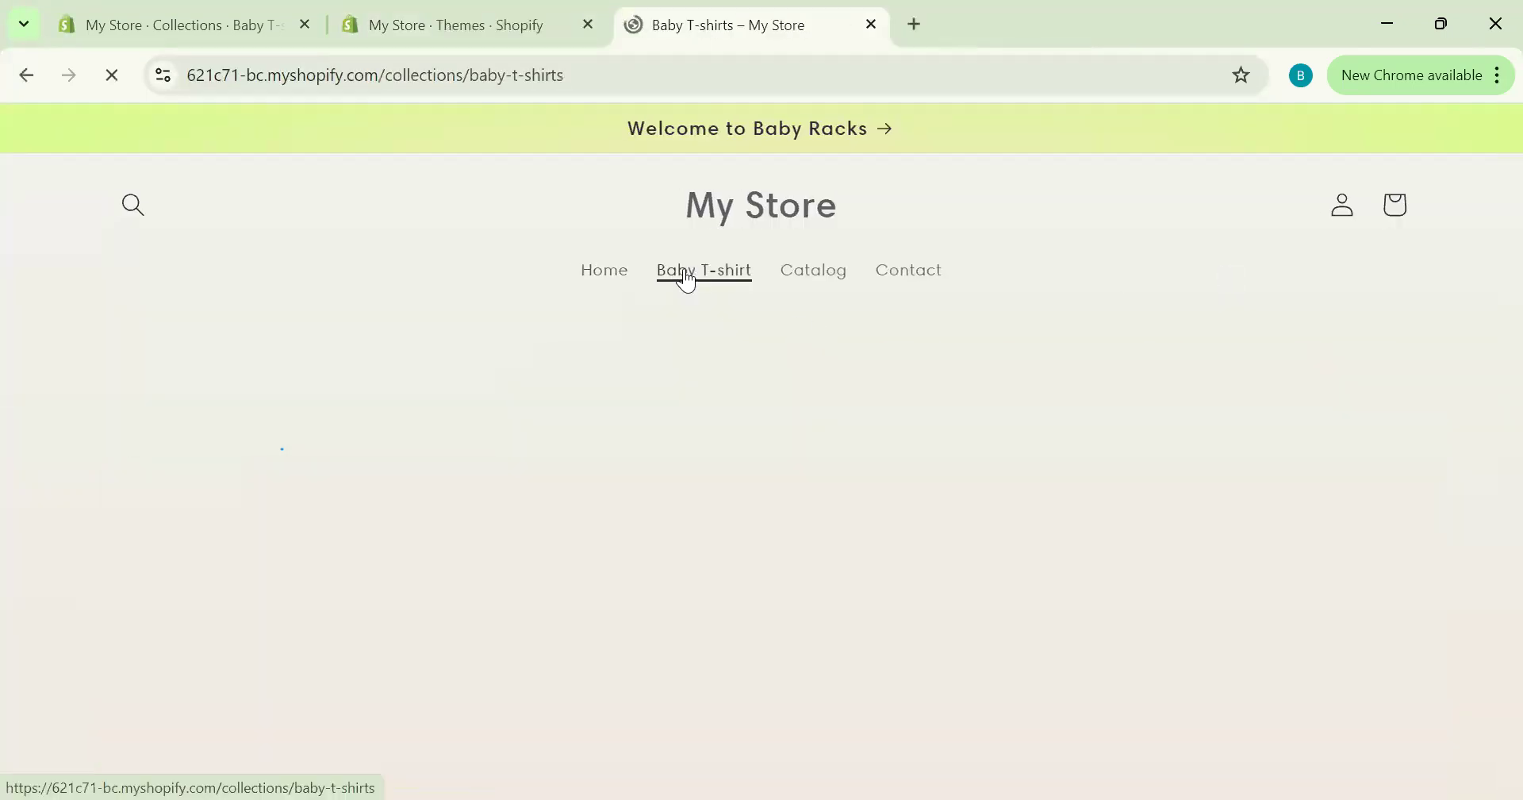
scroll(1485, 242, down, 5)
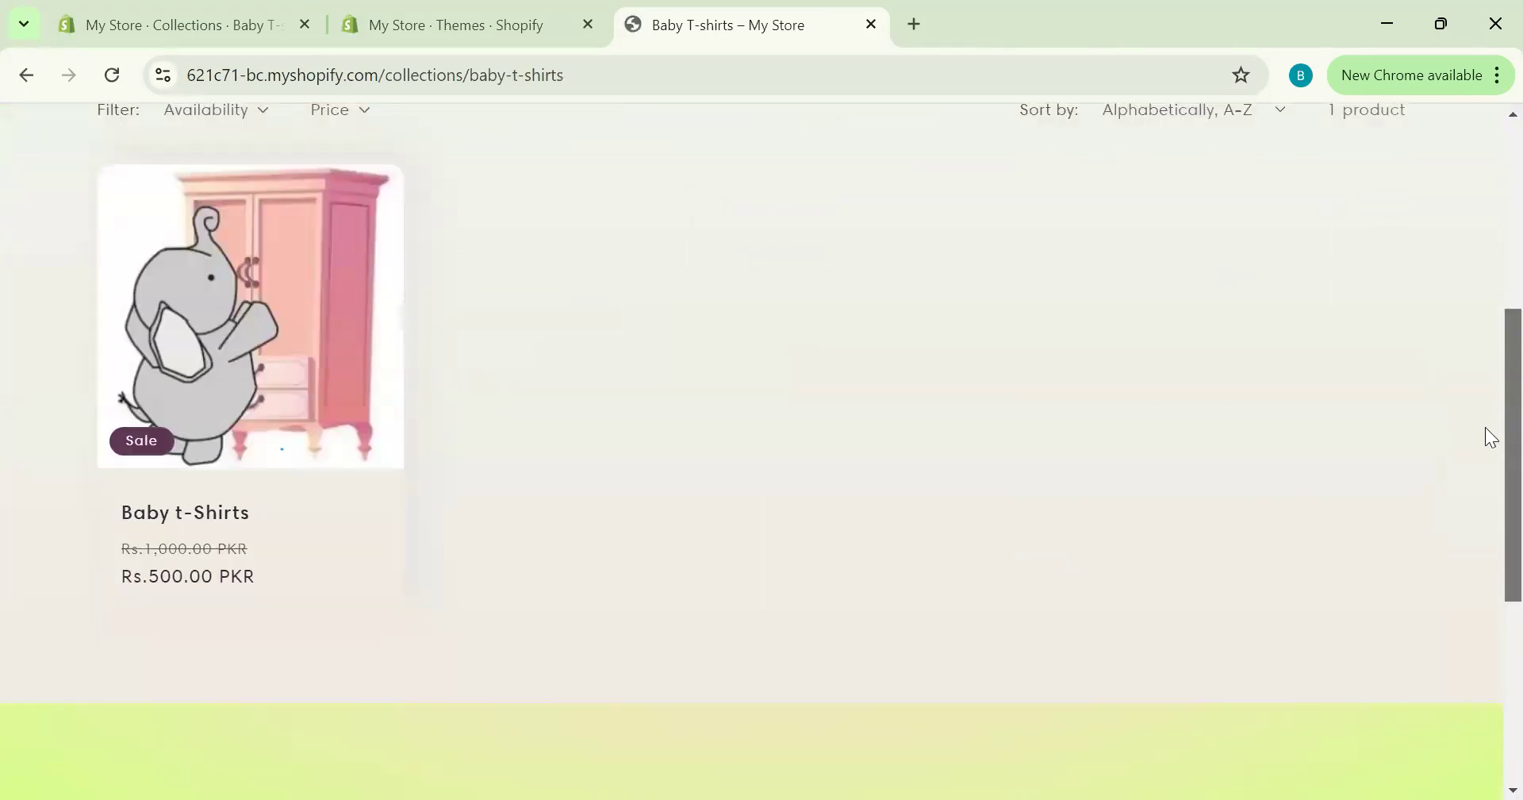
scroll(1485, 427, up, 3)
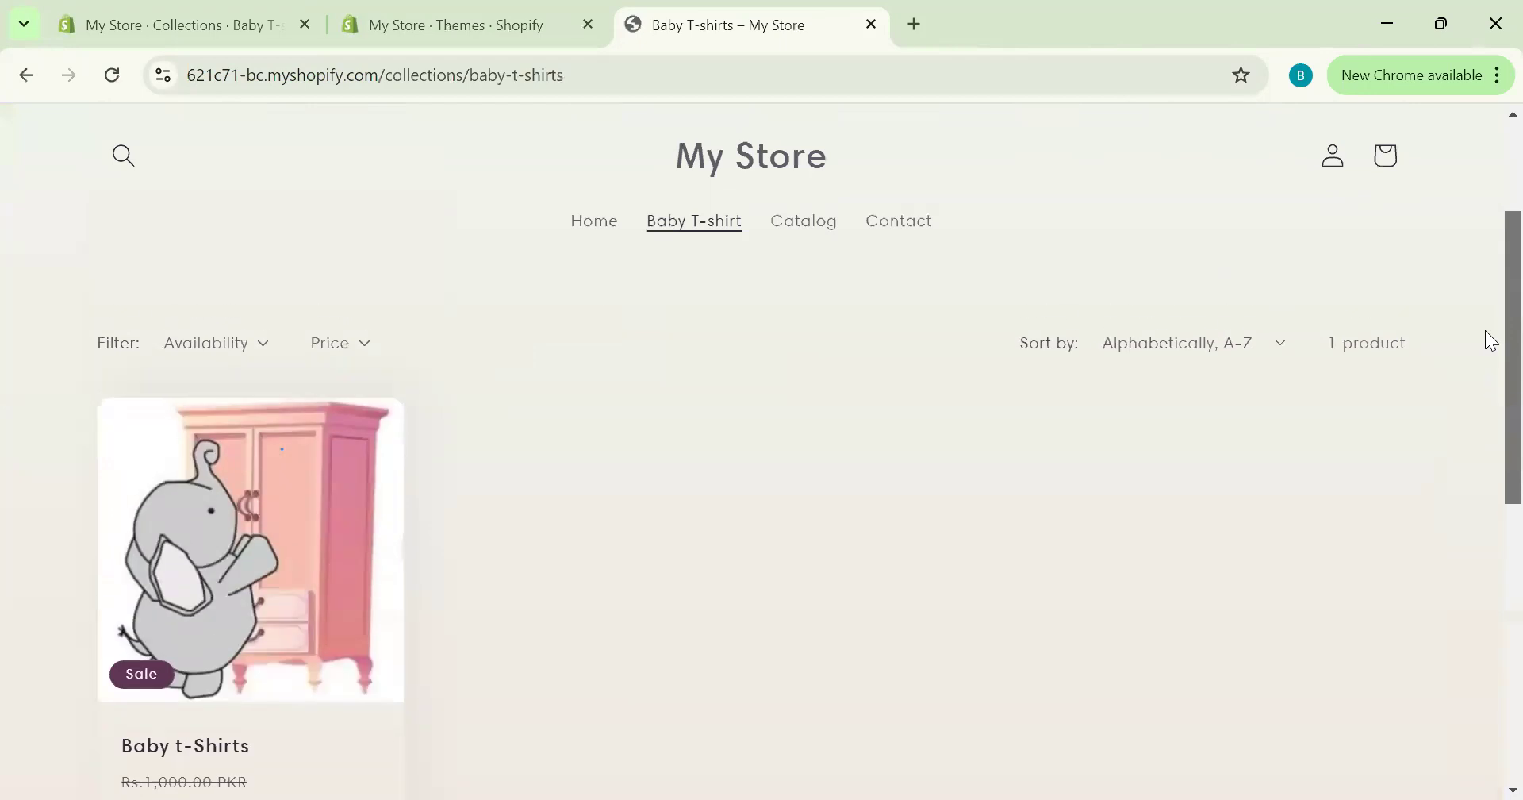
scroll(1486, 330, up, 2)
scroll(1486, 299, down, 1)
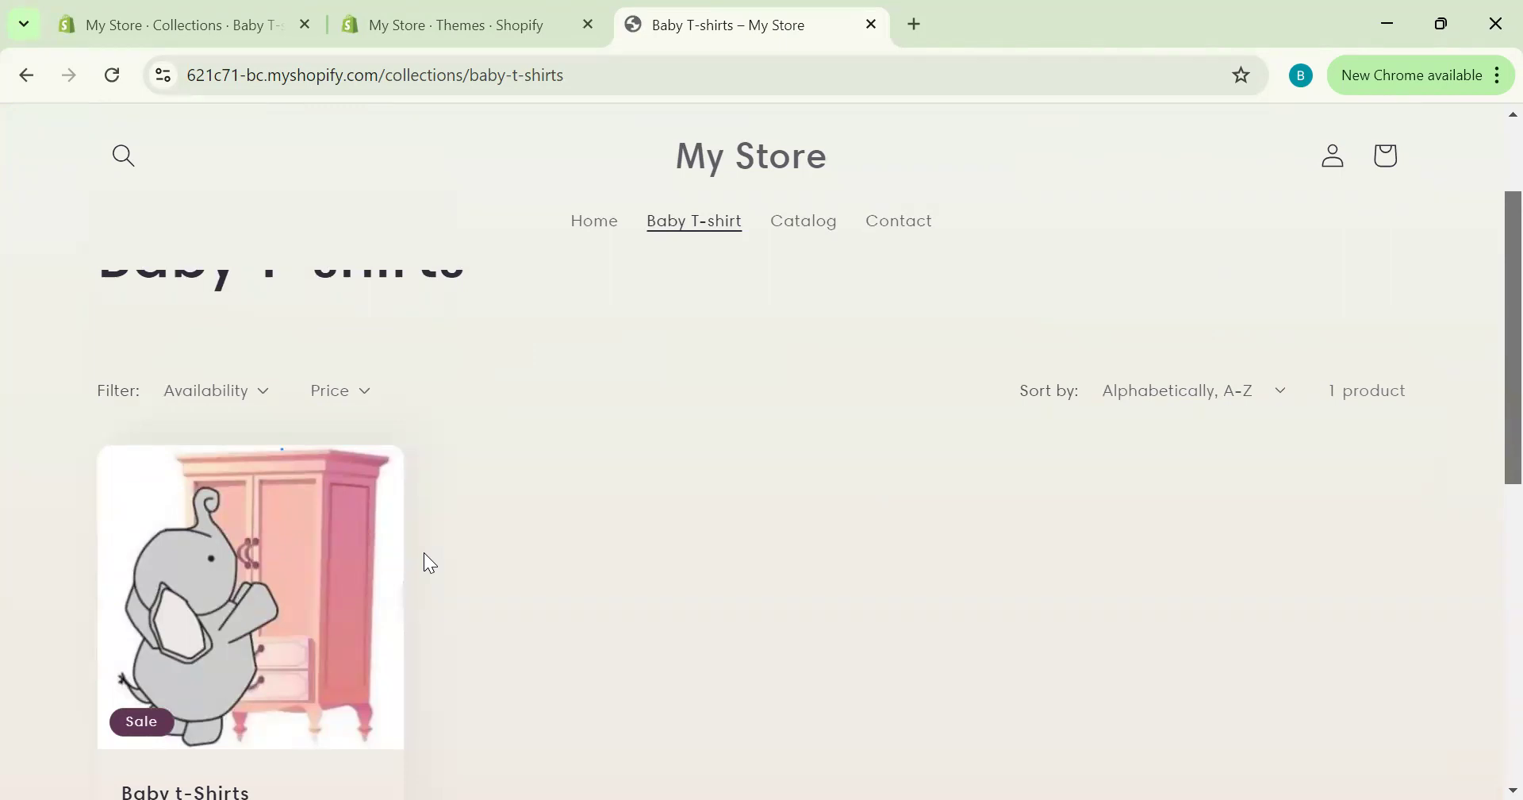
click(433, 62)
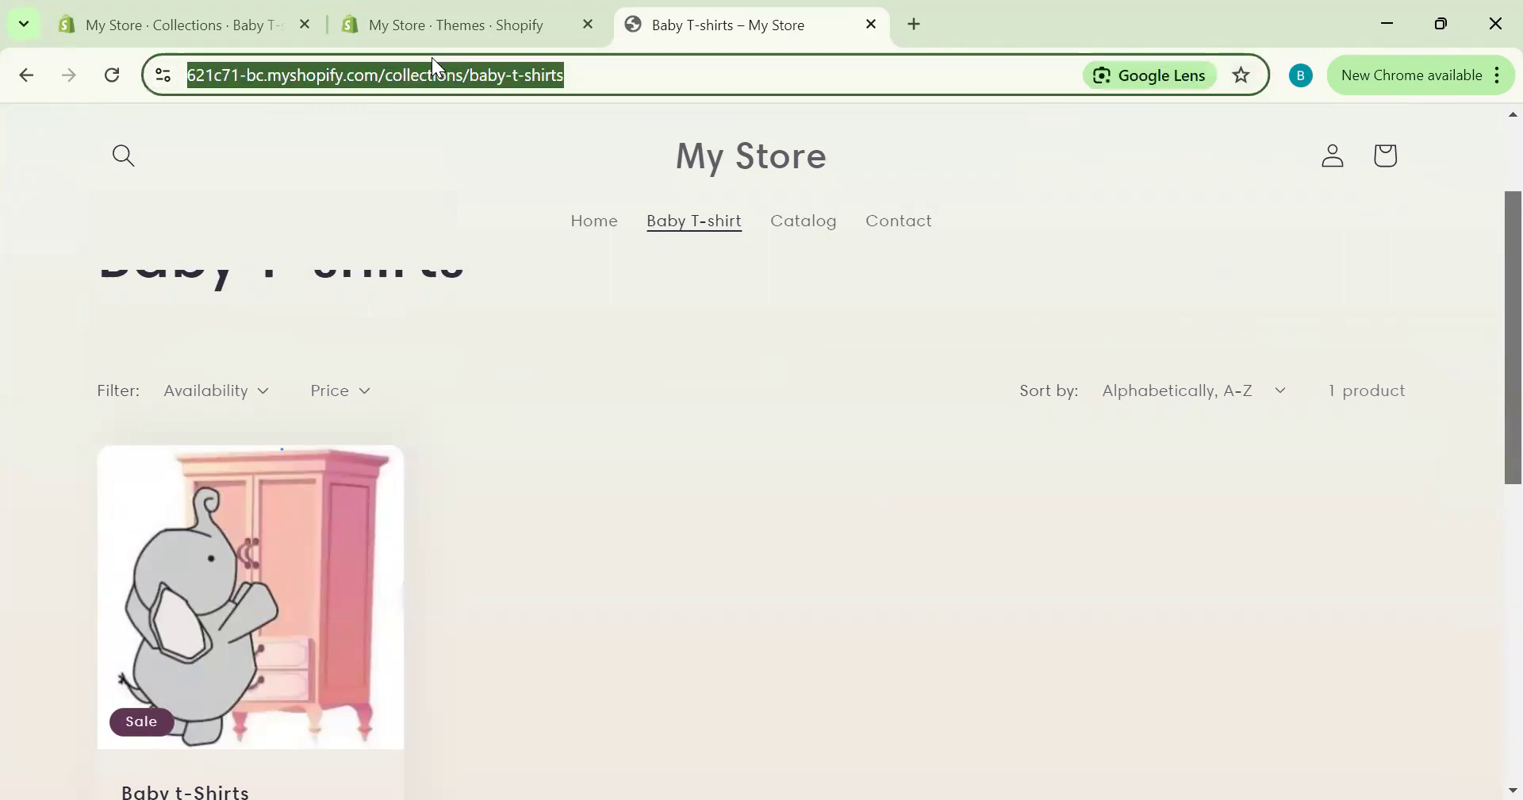
- Return to the store admin and delete the Baby T-shirts menu from the online store's navigation
click(458, 18)
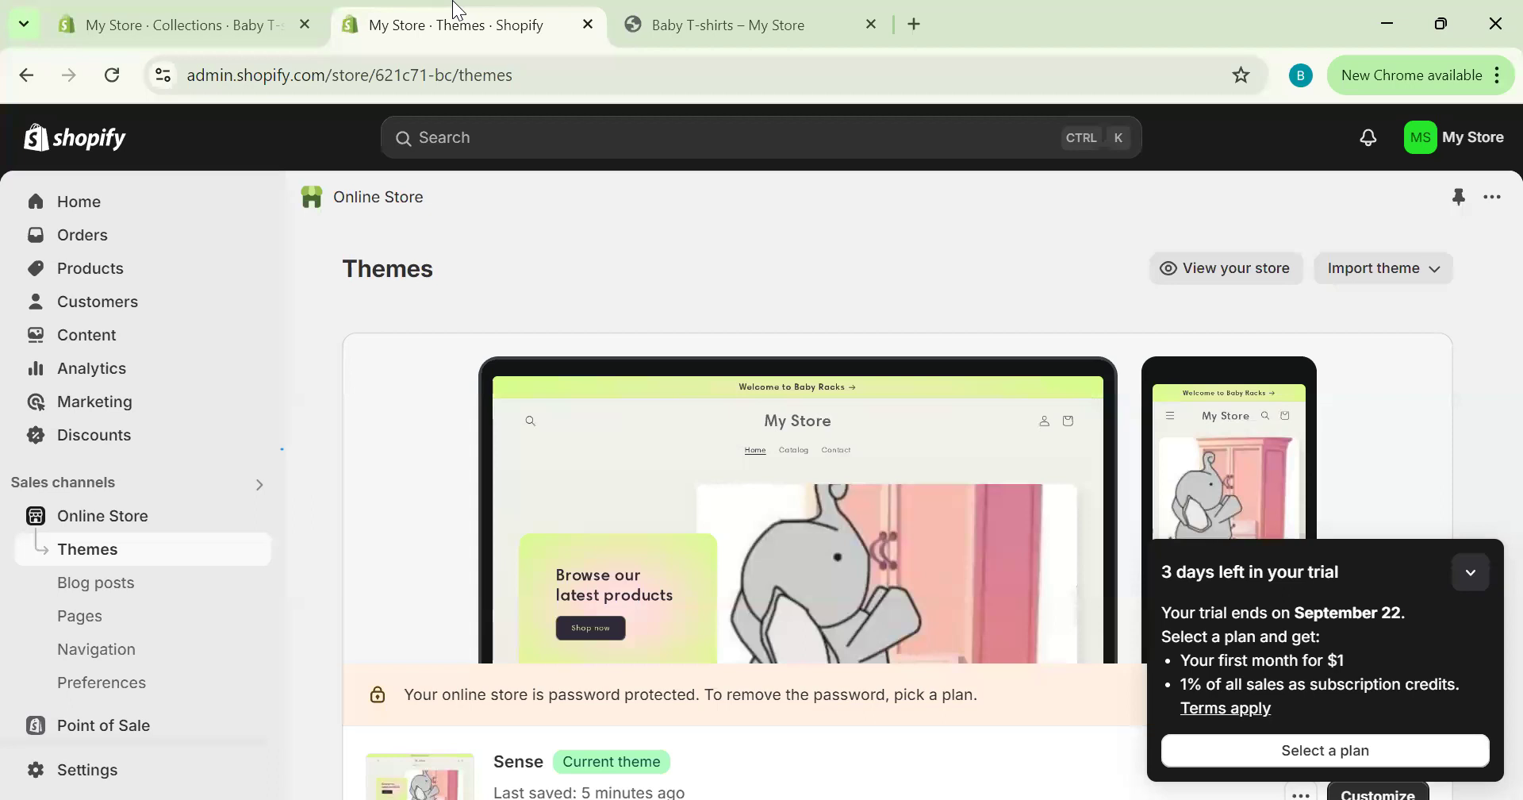
click(1470, 575)
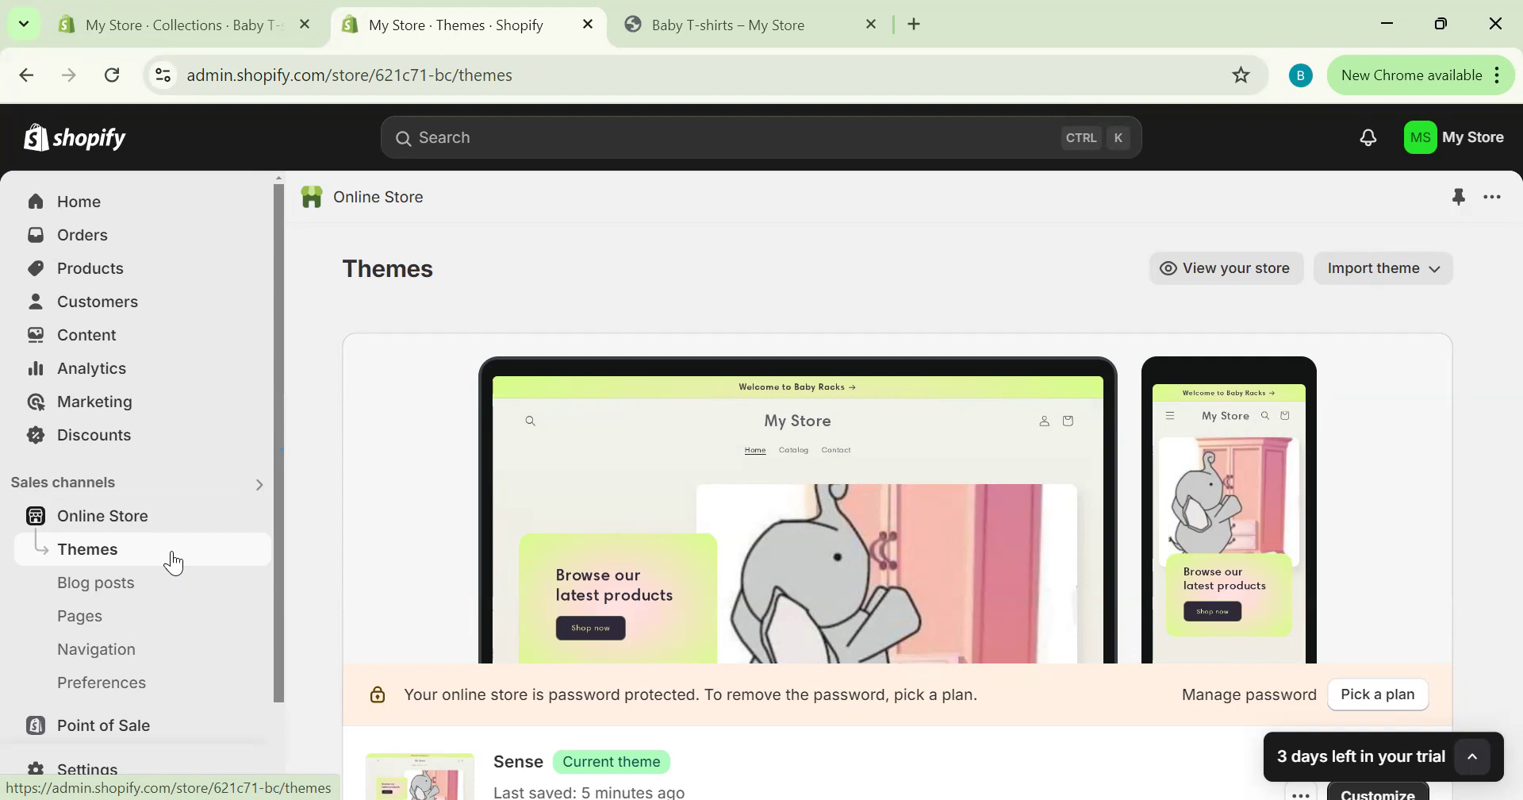
click(165, 663)
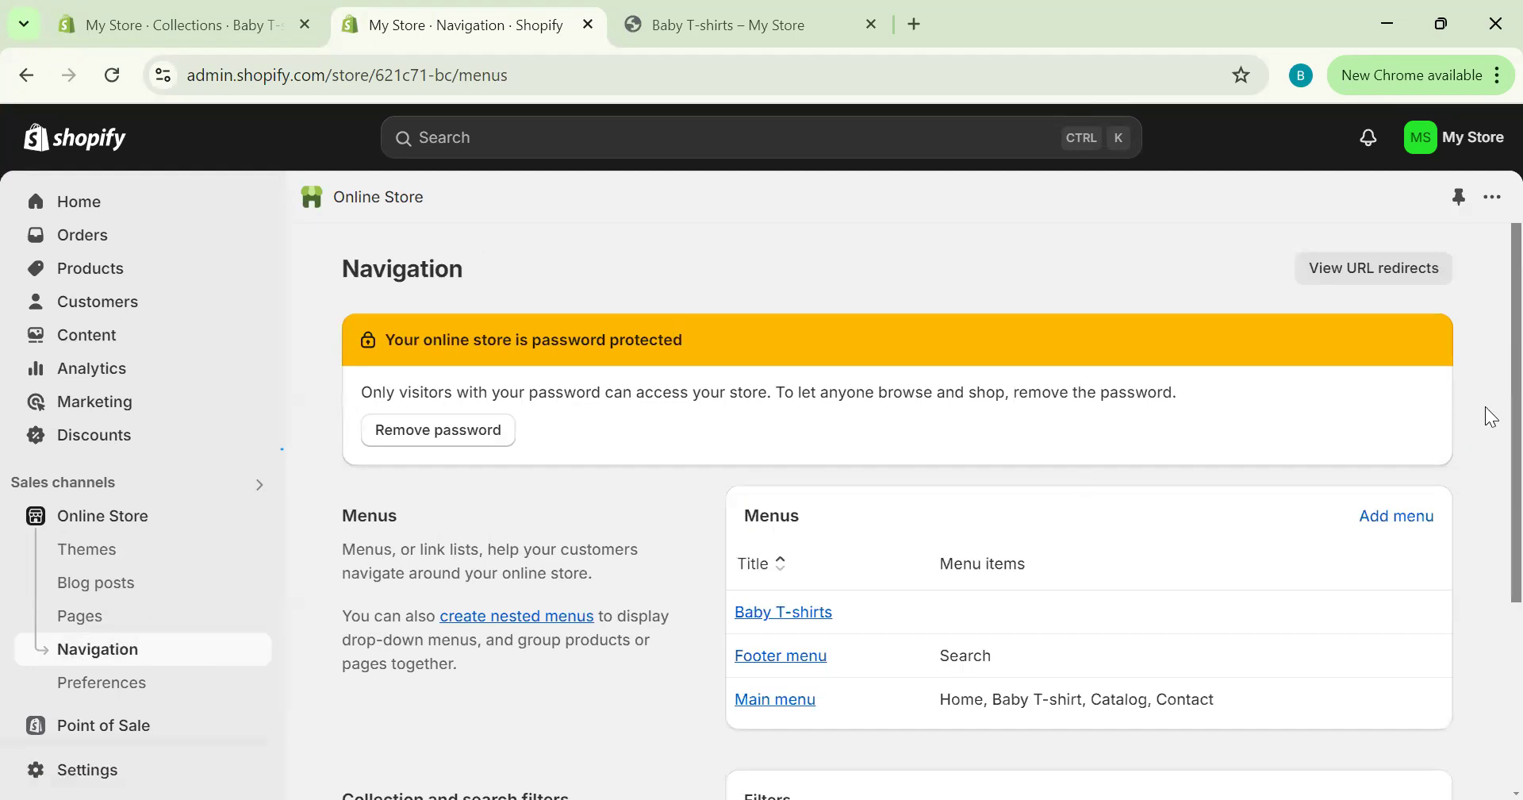
scroll(1491, 420, down, 4)
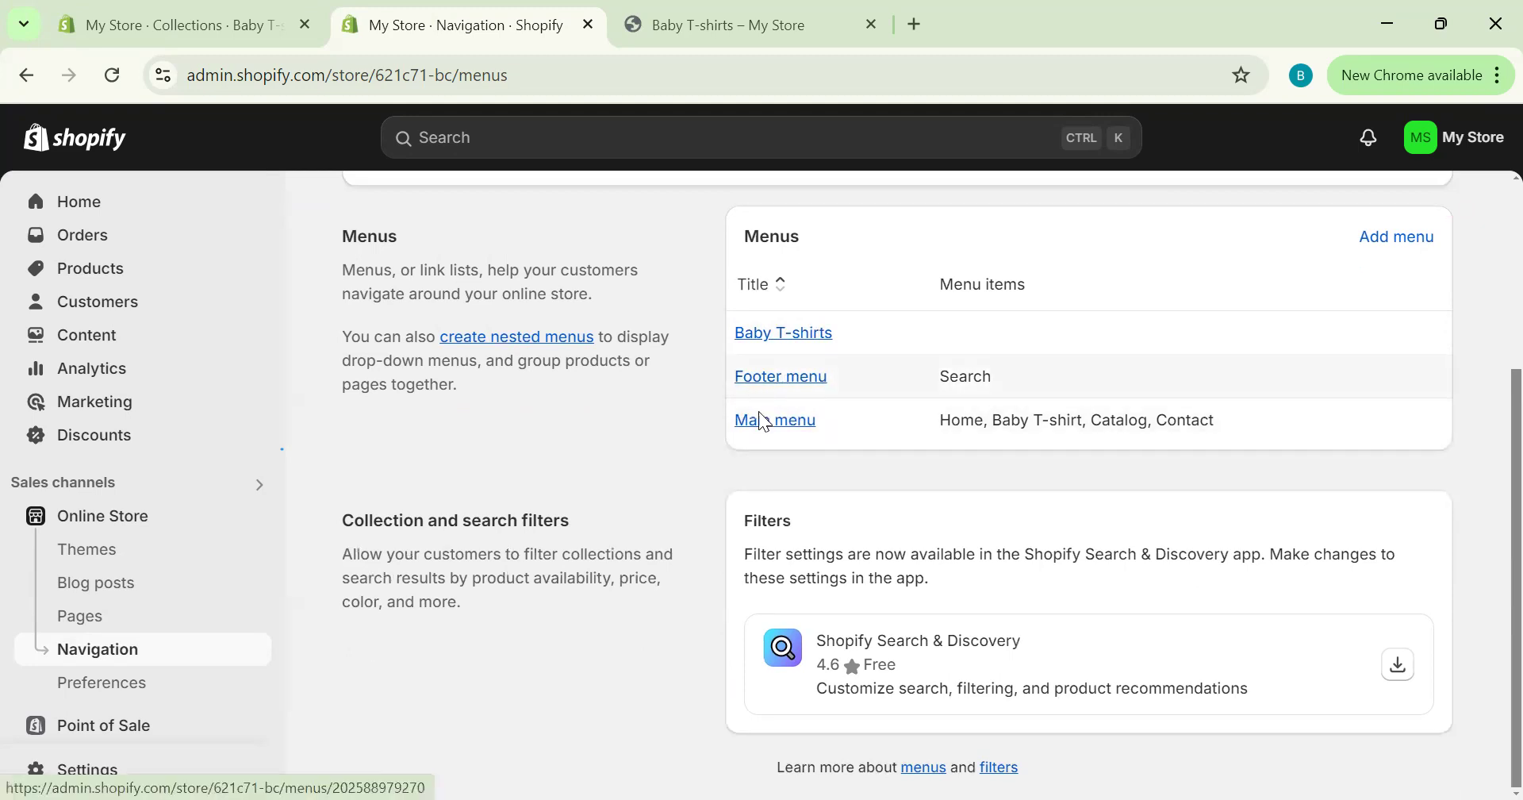
click(795, 334)
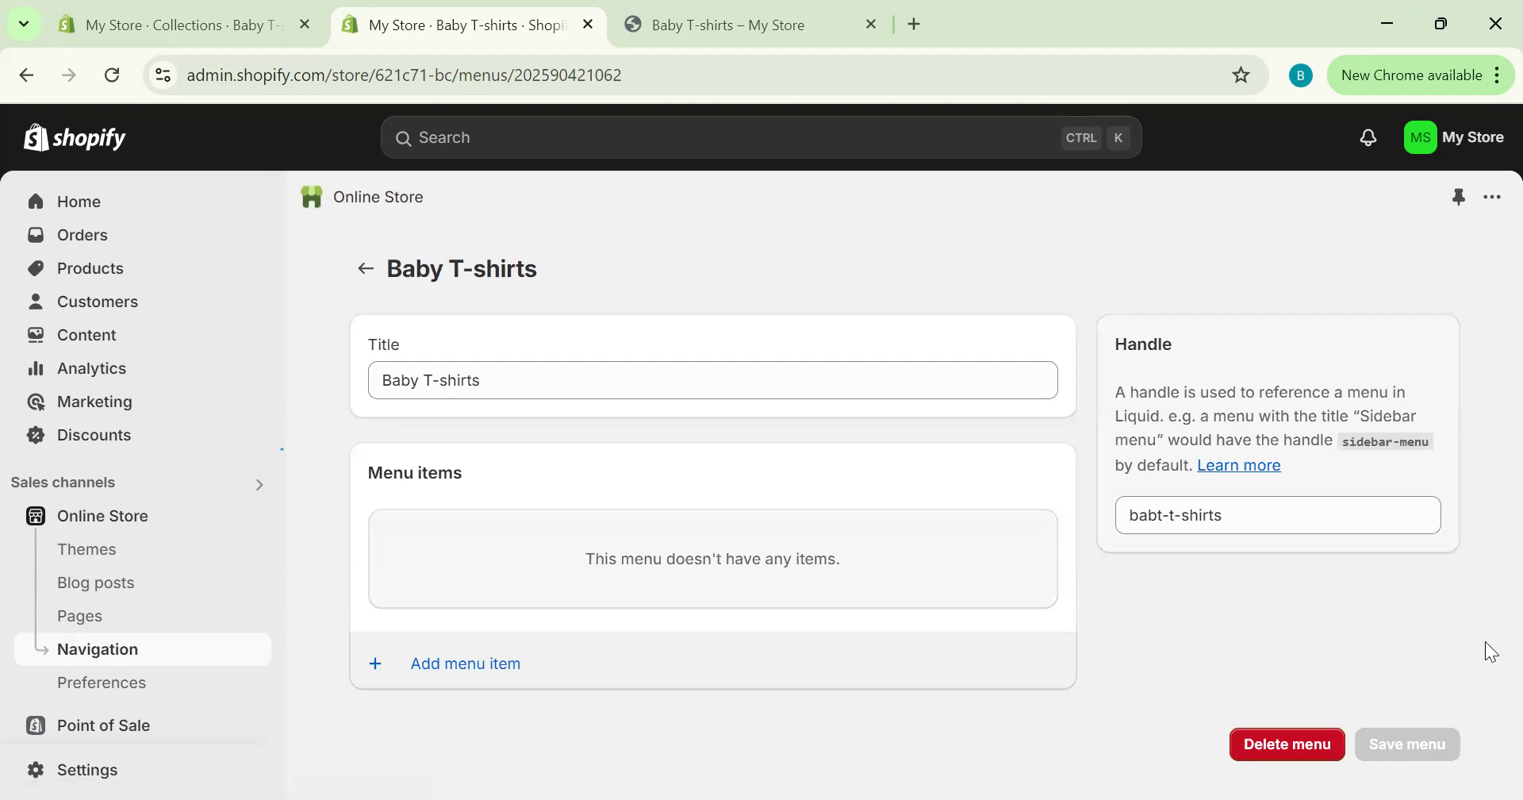
click(1287, 743)
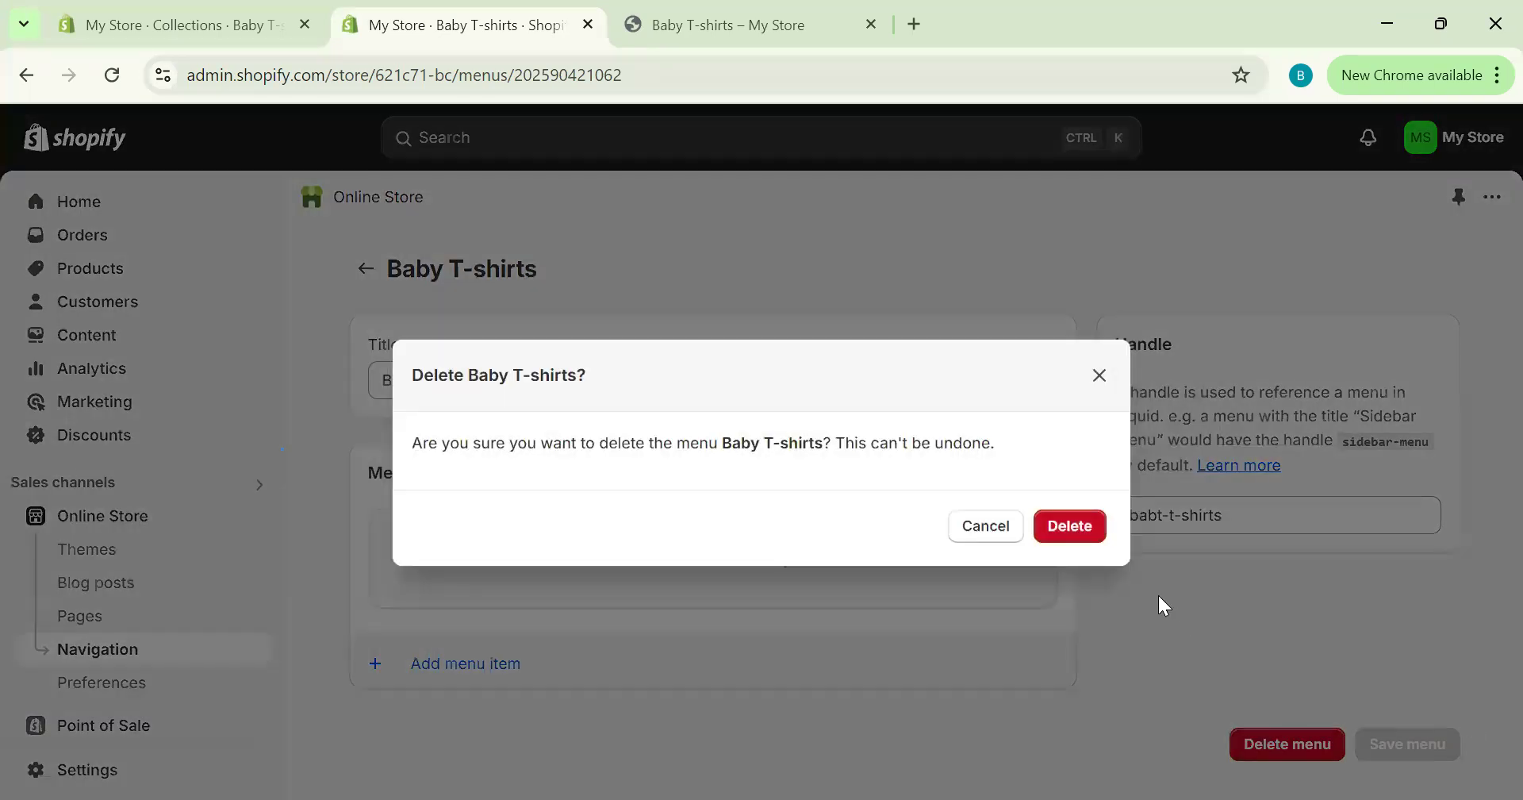
click(1092, 537)
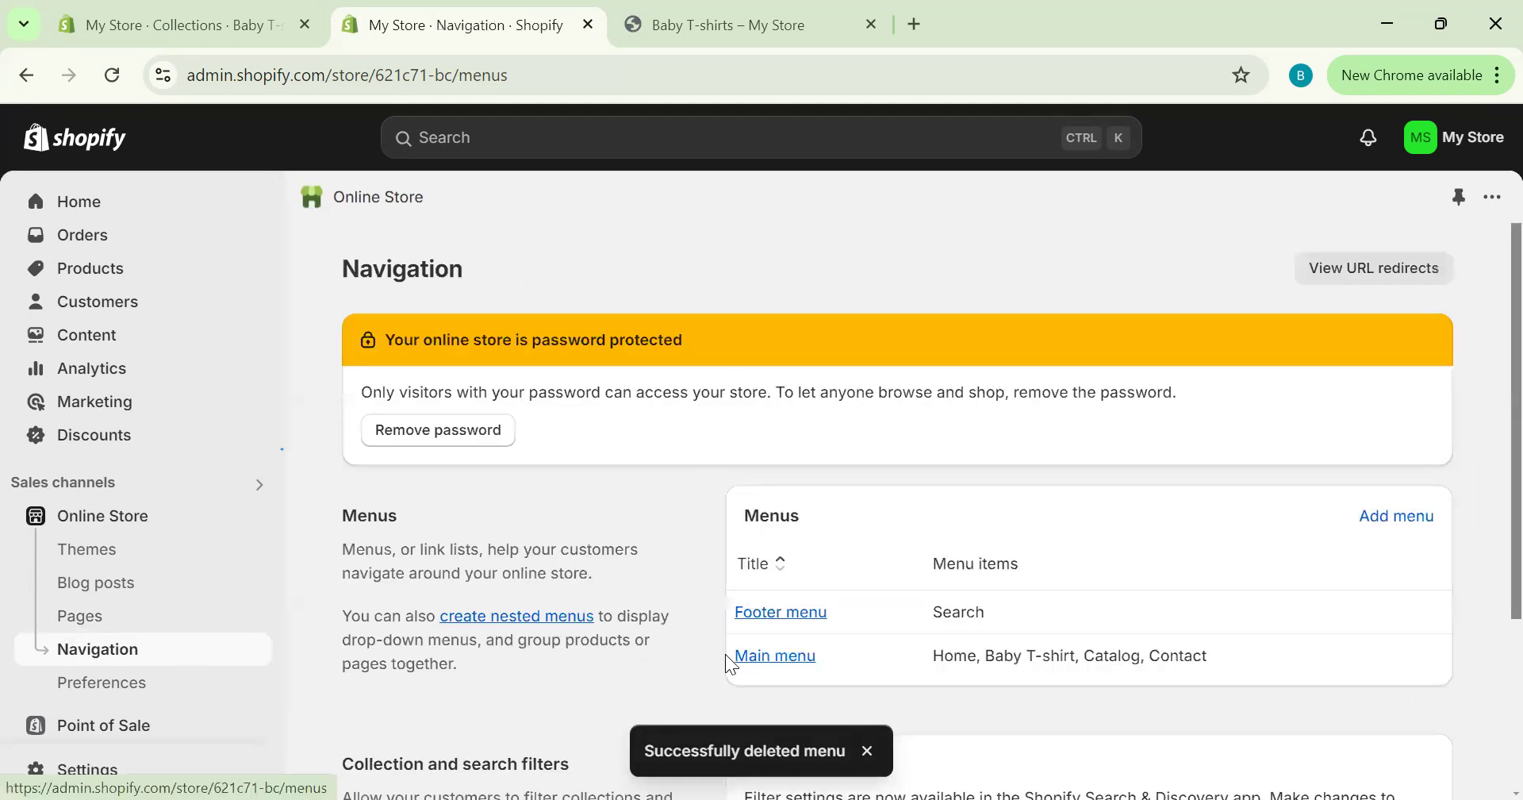
- Open the Main menu for editing and rename its Catalog item to "blog"
click(740, 657)
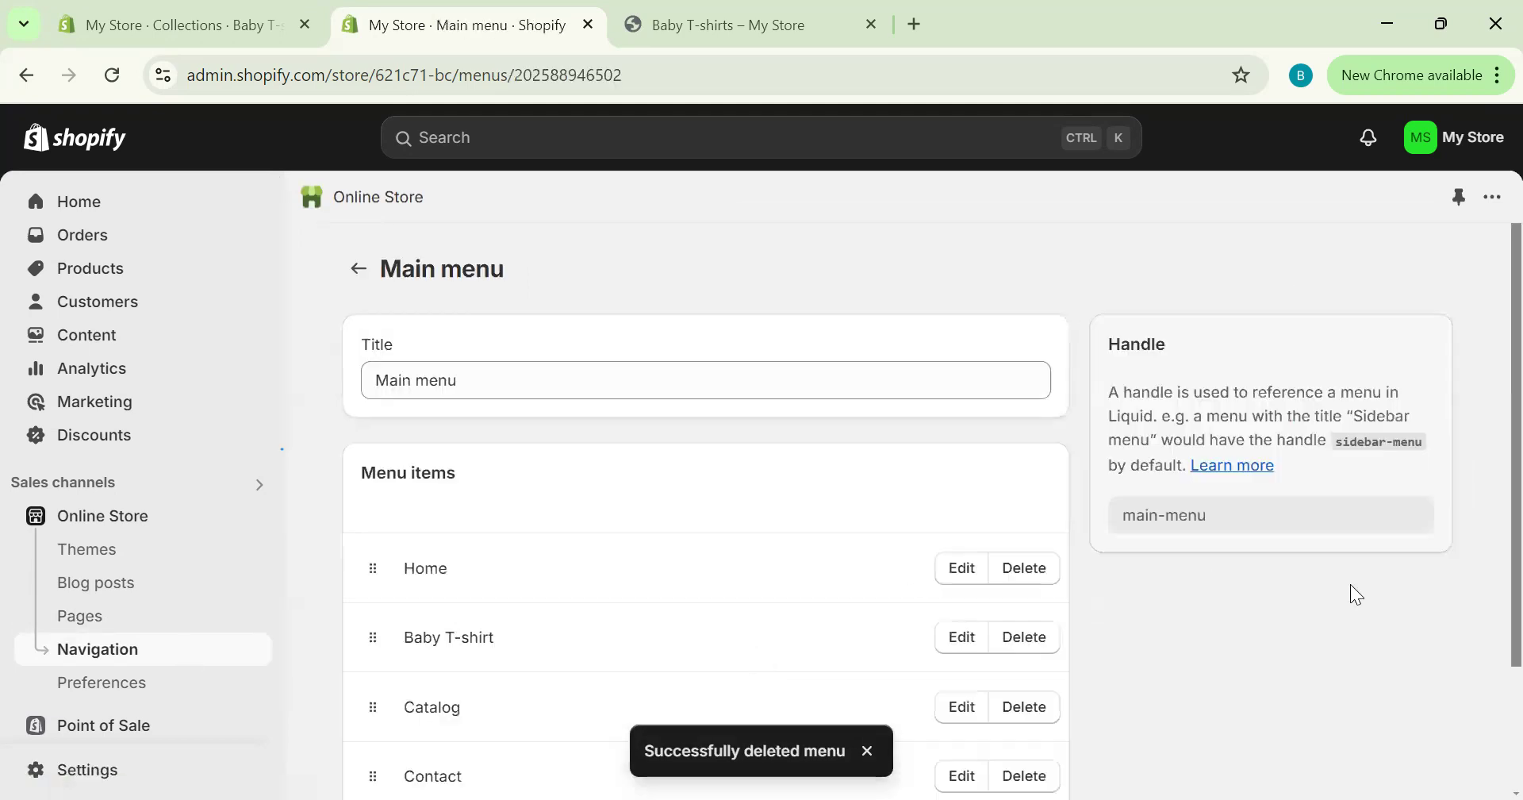
scroll(1489, 493, down, 2)
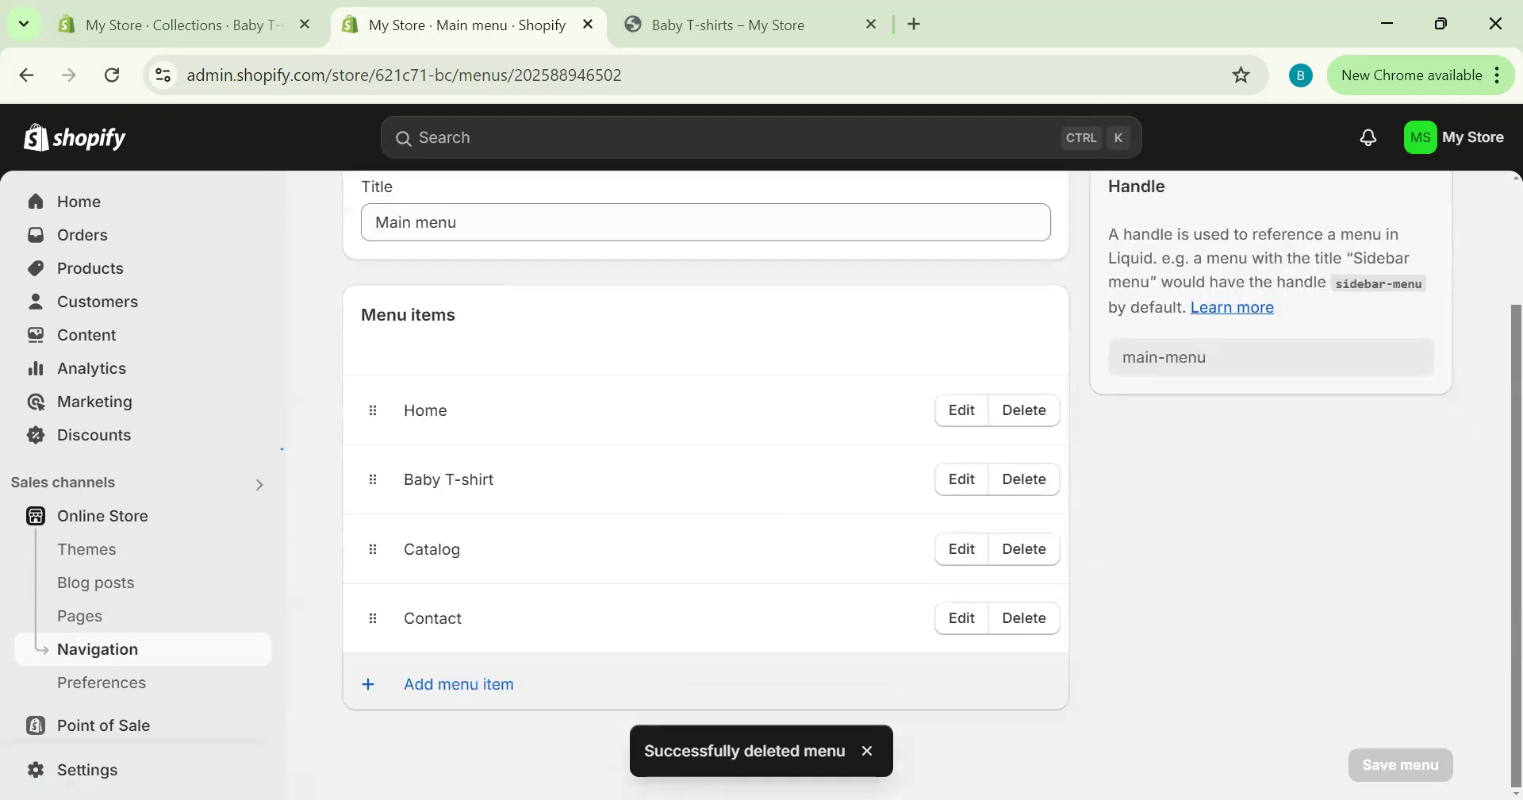
click(385, 680)
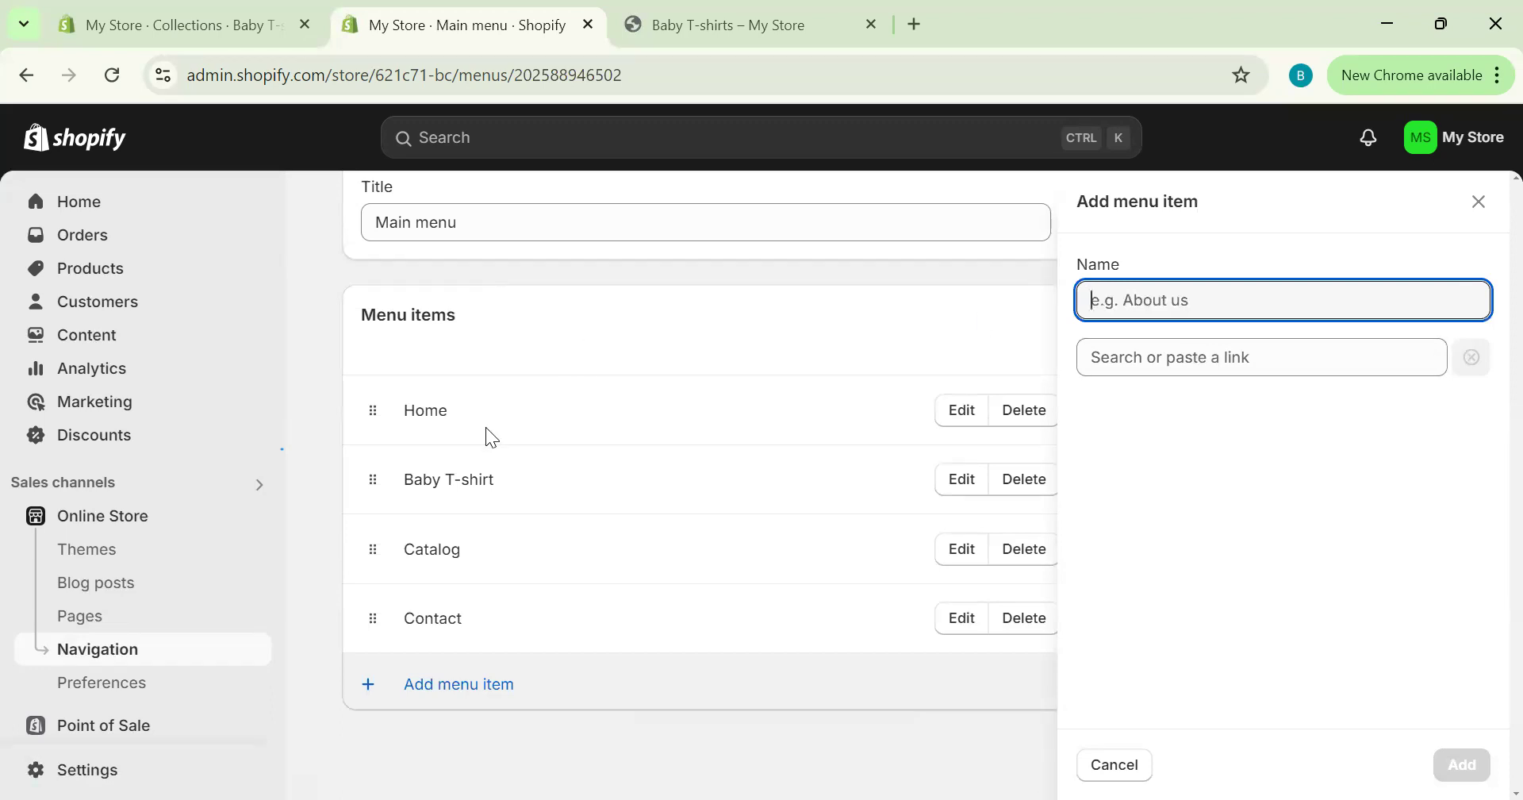
click(440, 551)
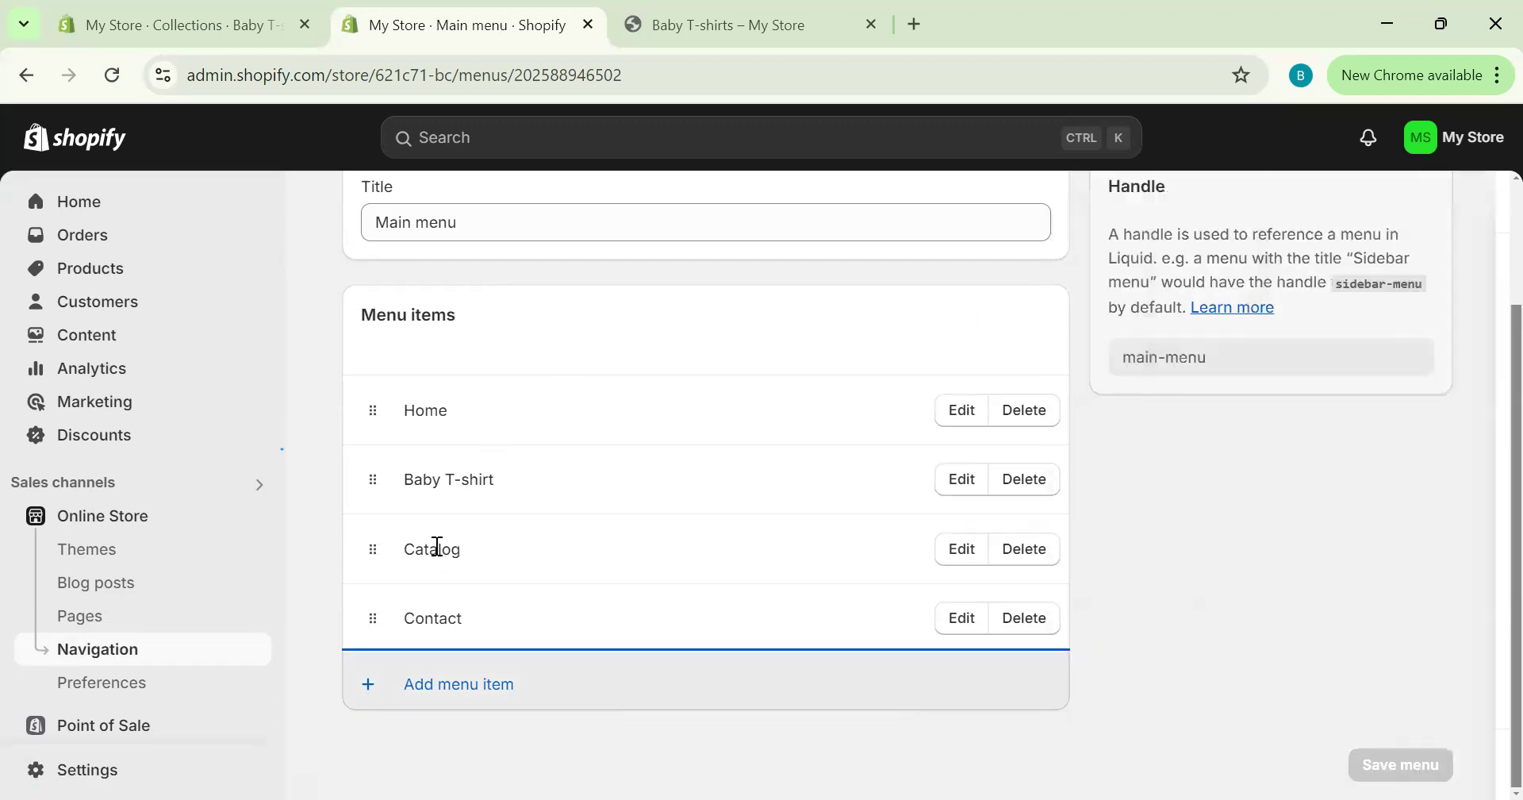
click(976, 549)
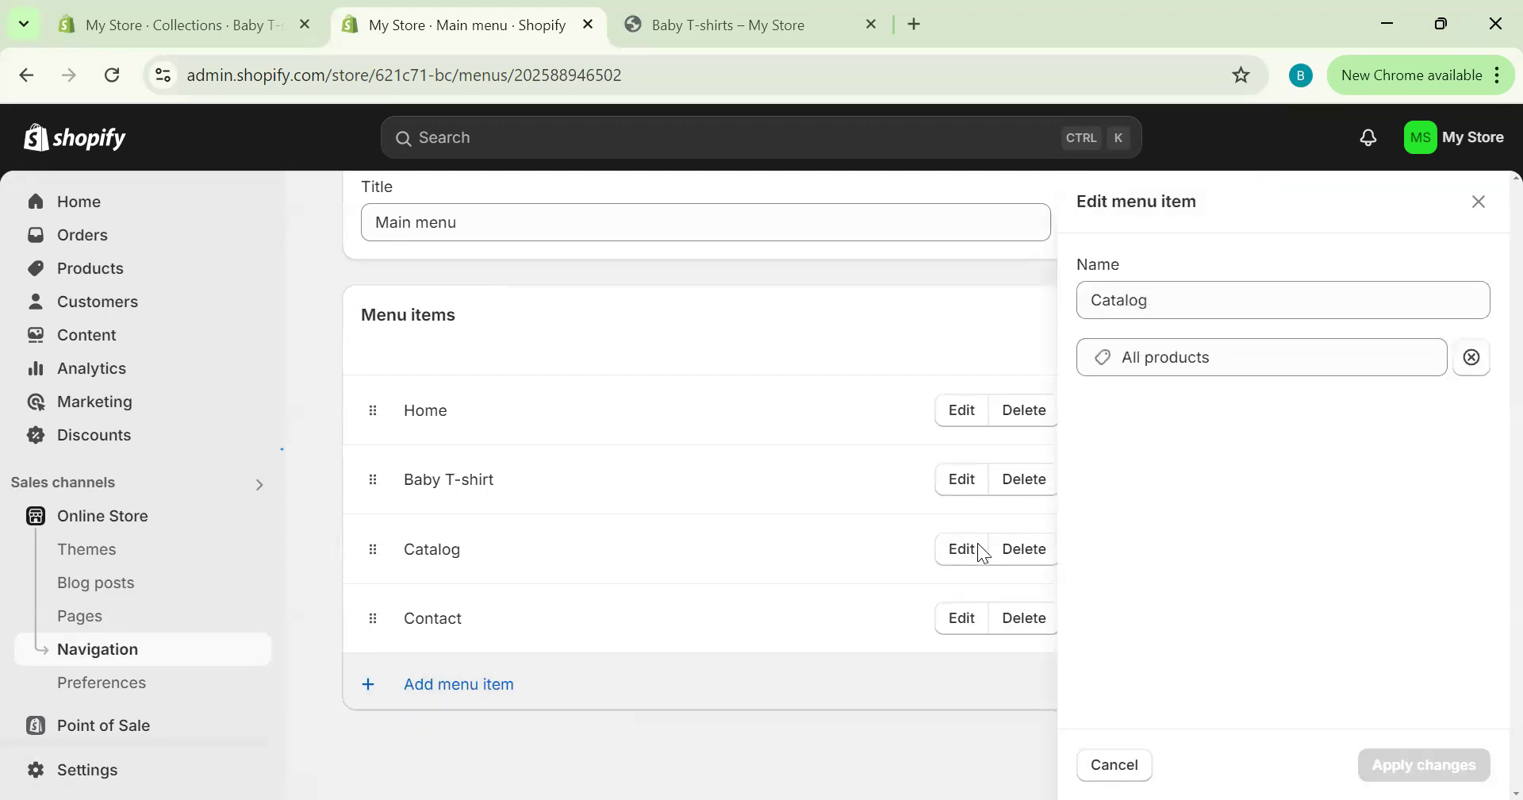
double_click(1165, 290)
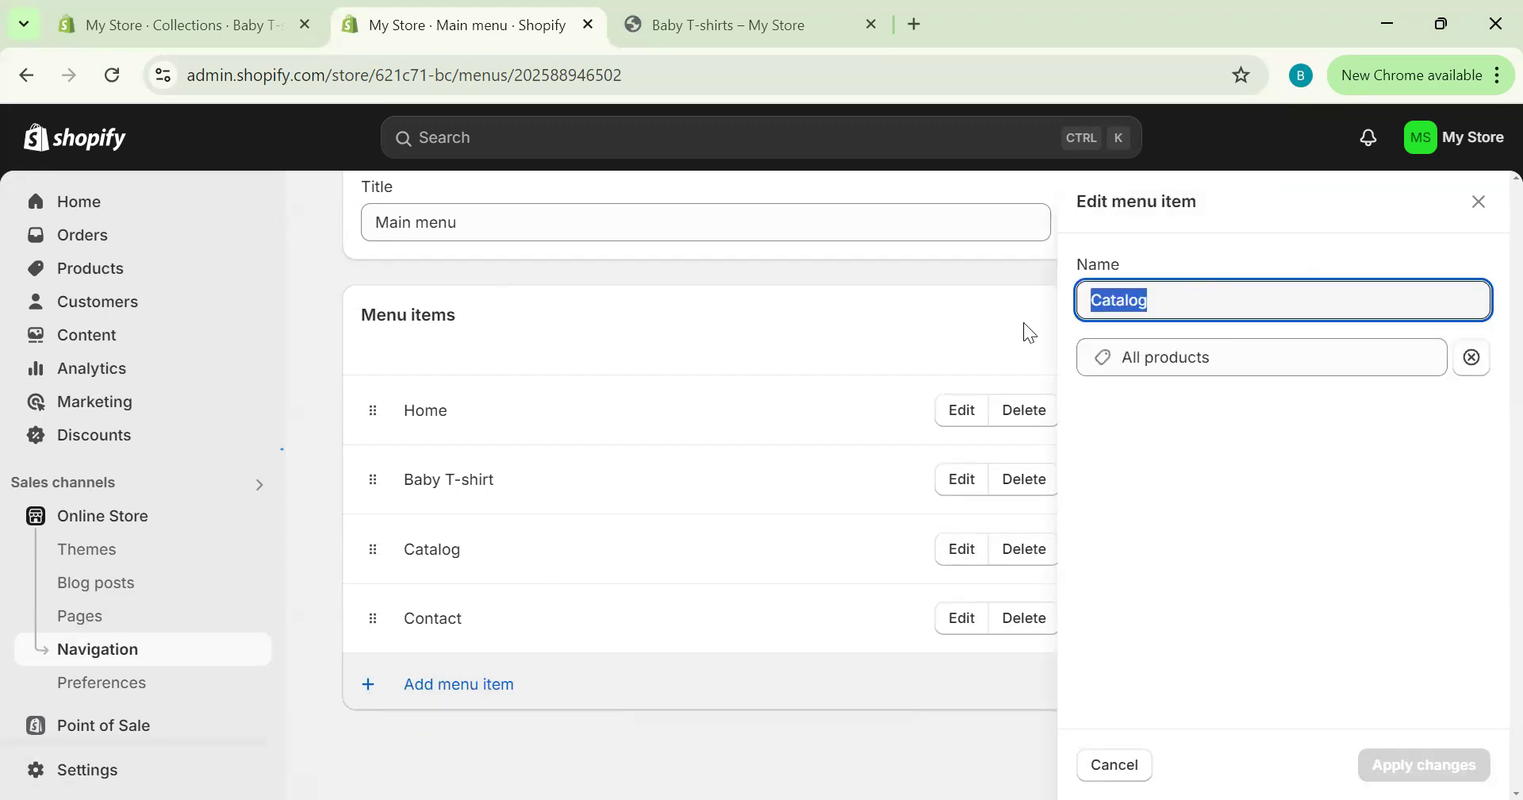
text(B)
key(BackSpace)
text(blog)
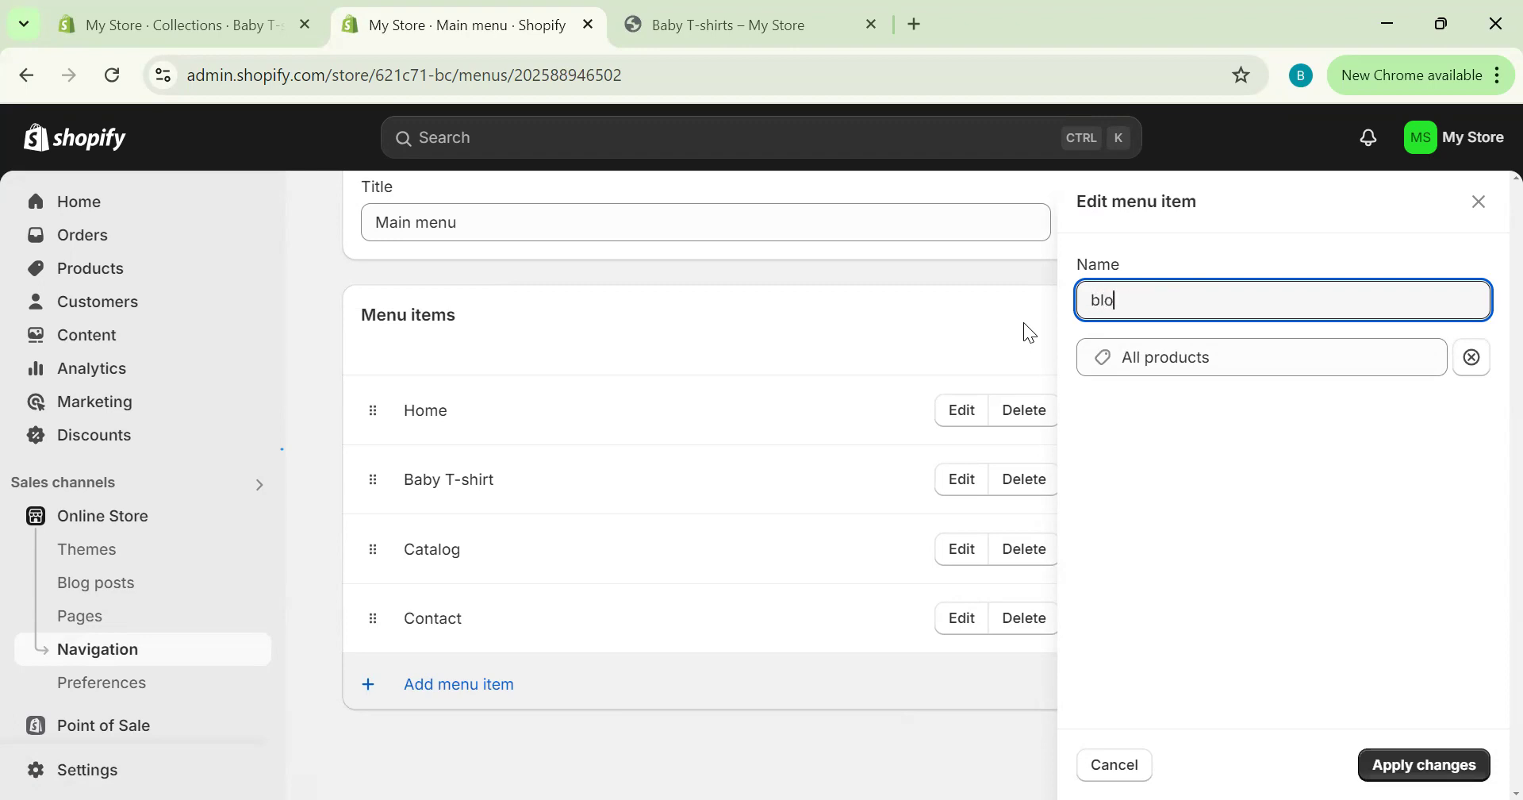
- Try to link the renamed item to Blogs, apply the item changes and save the main menu
click(1327, 358)
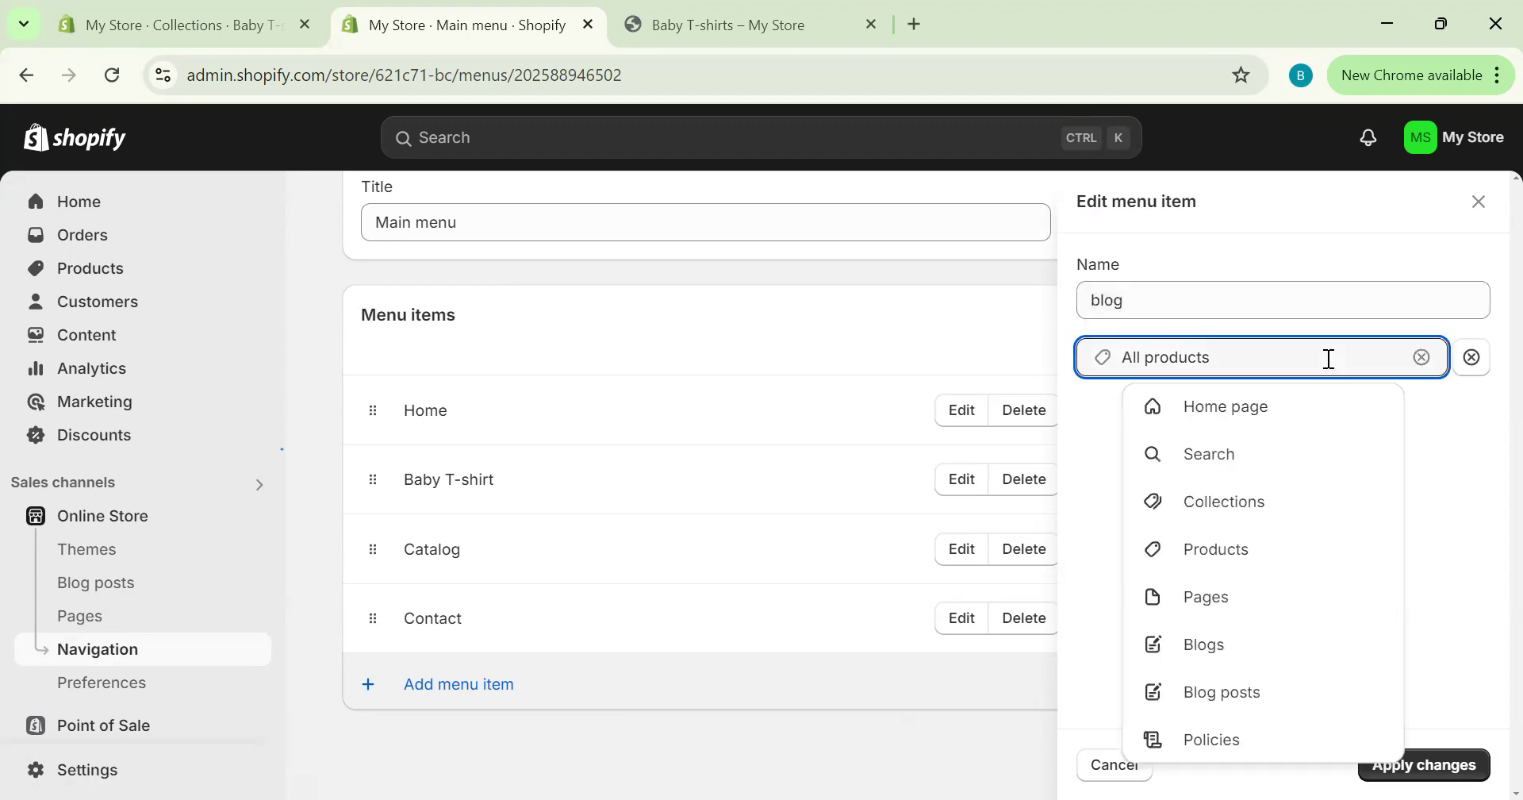
click(1273, 646)
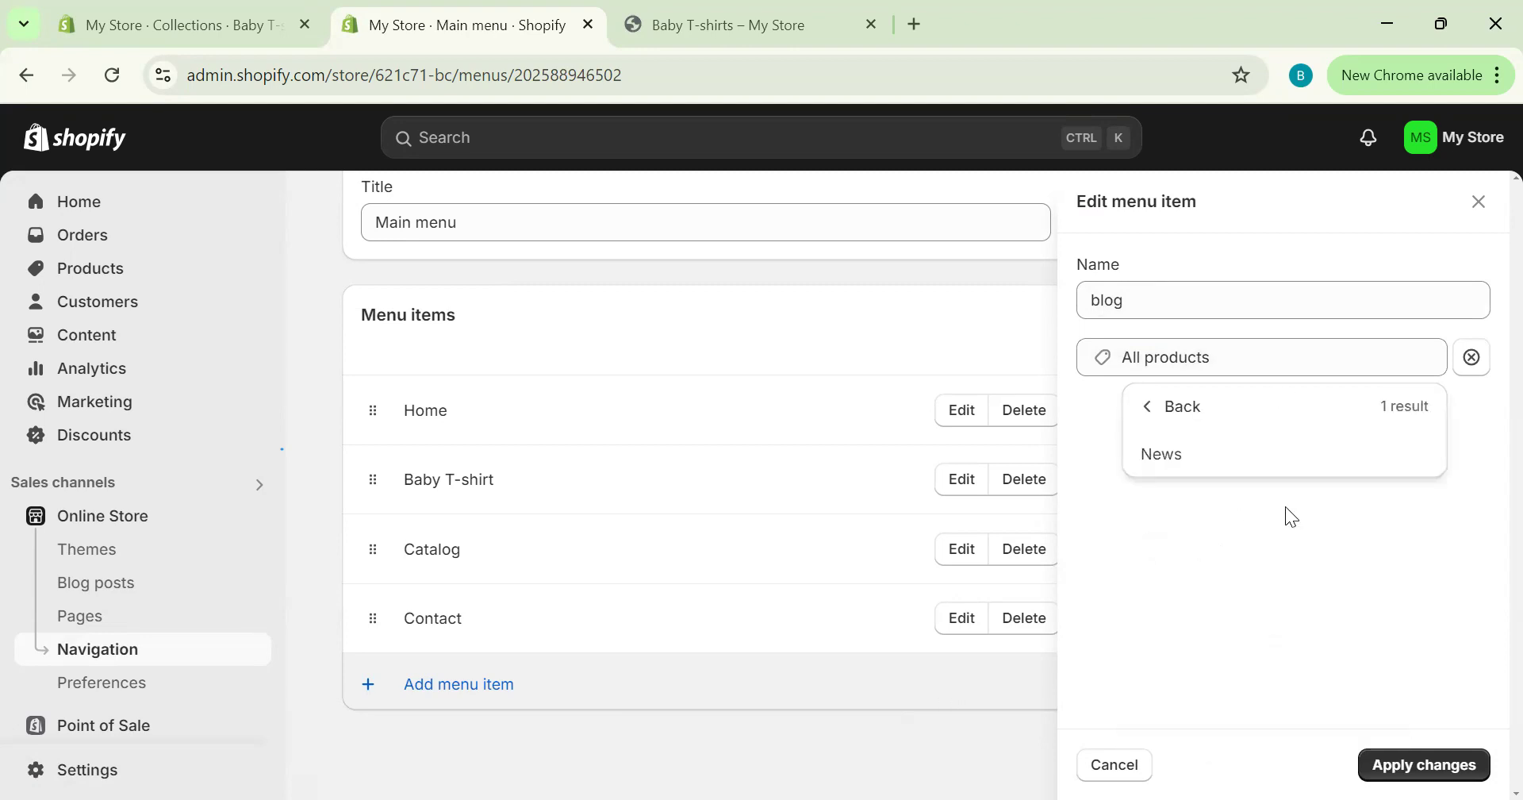
click(1462, 766)
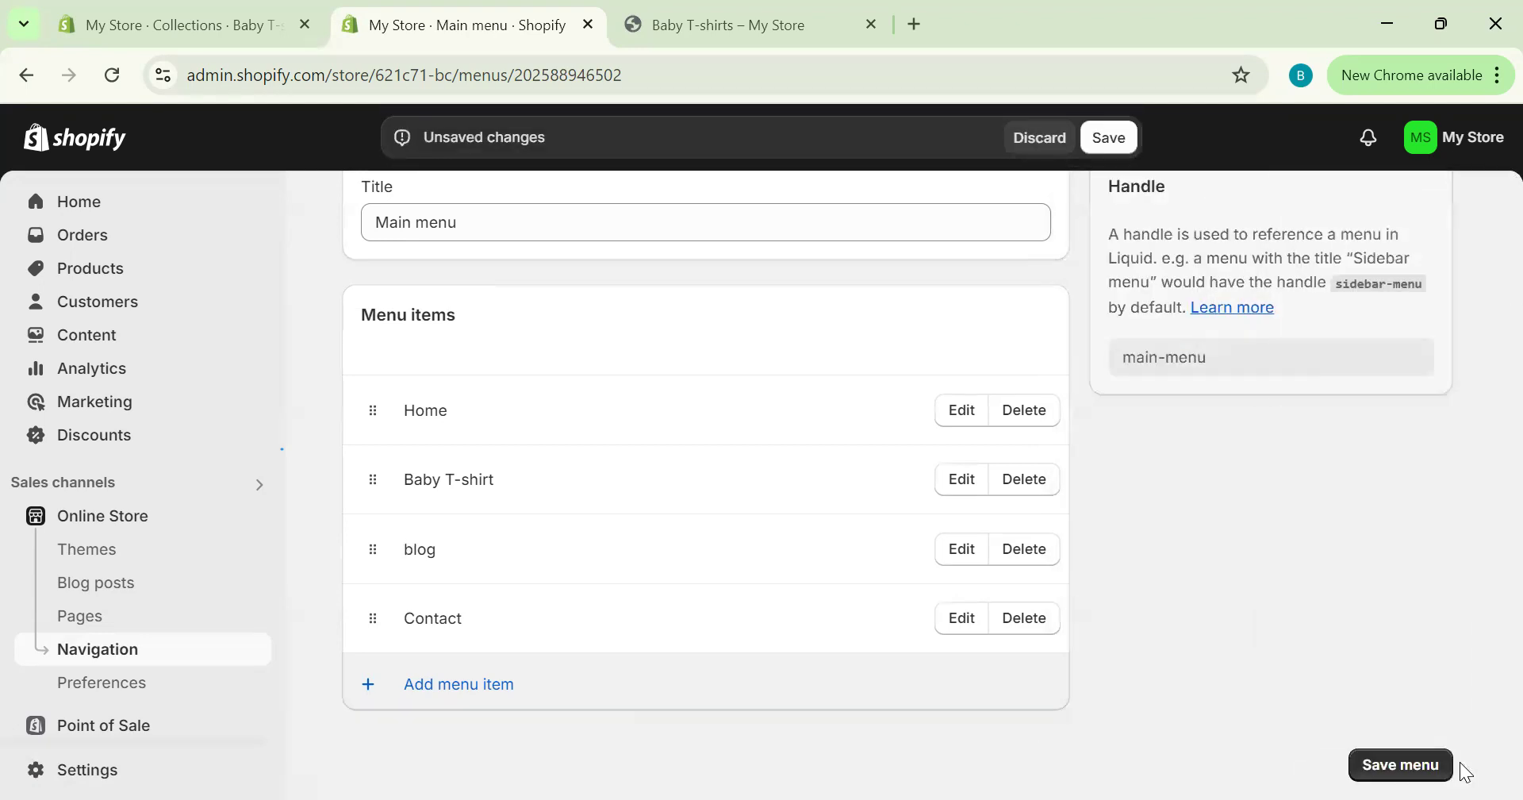
click(1115, 142)
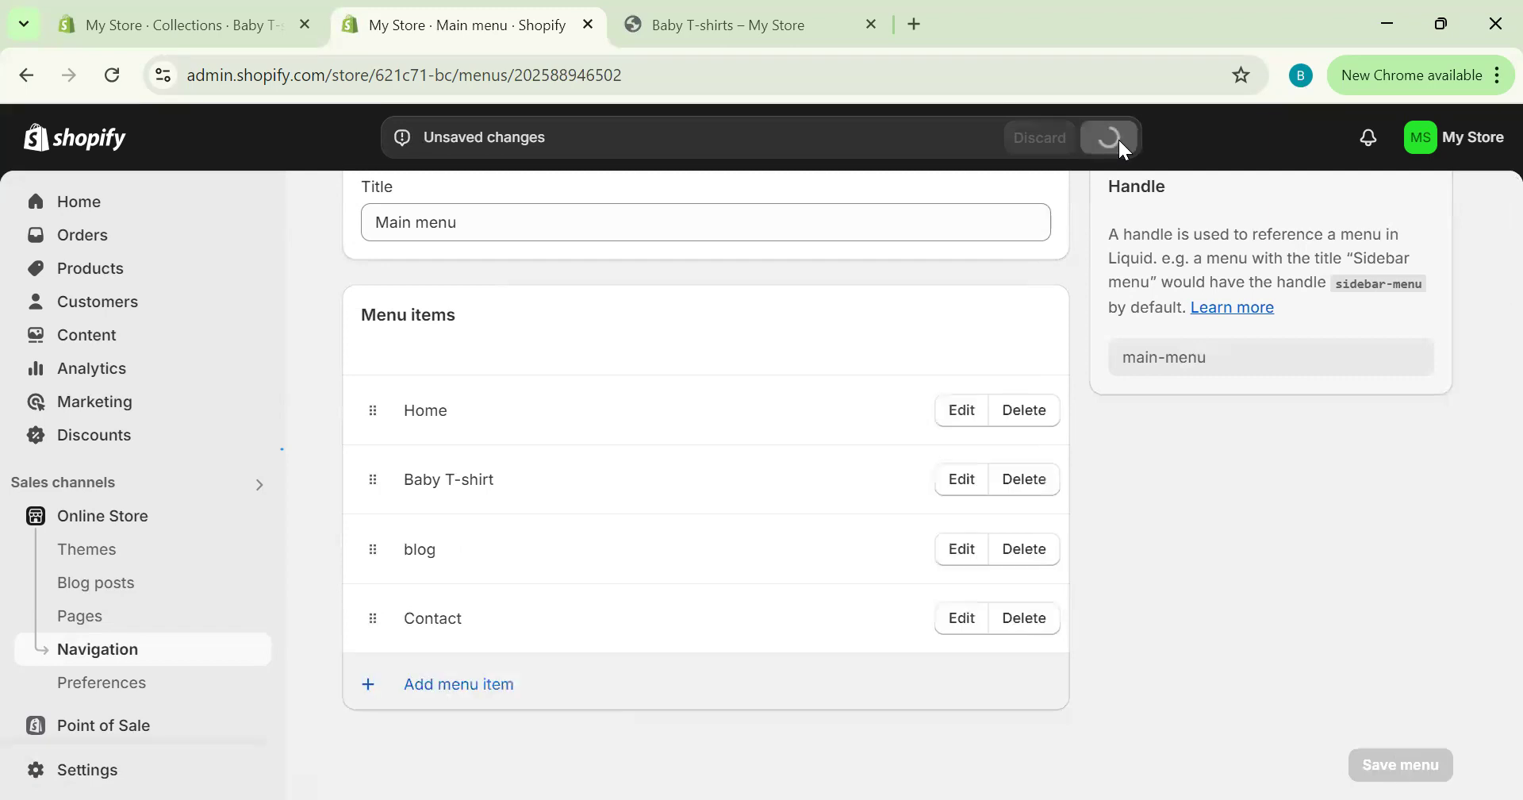
- Reload the storefront and check which page the blog item in the header menu opens
click(764, 10)
click(833, 71)
click(834, 71)
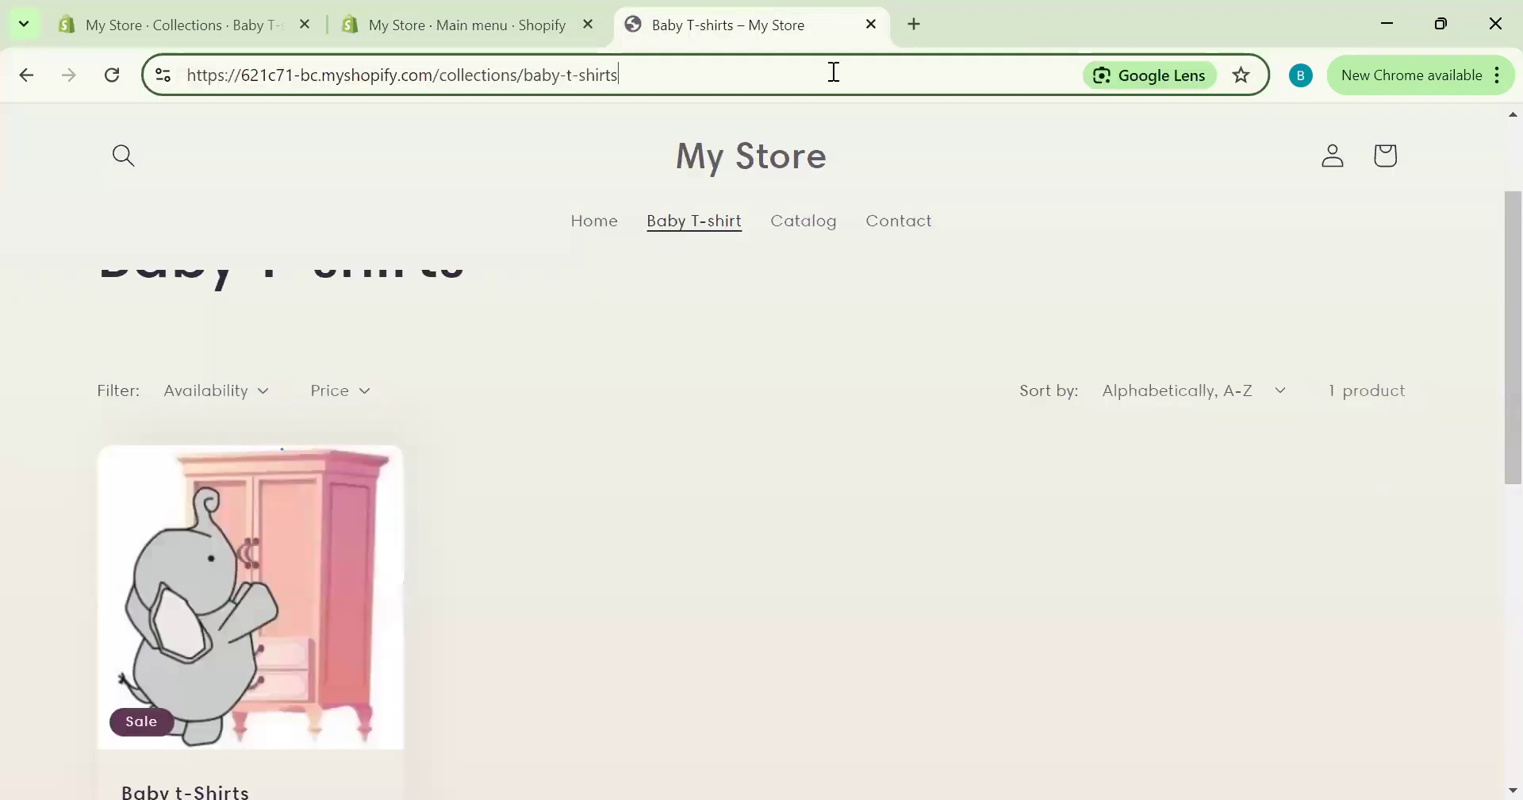
key(Return)
click(809, 117)
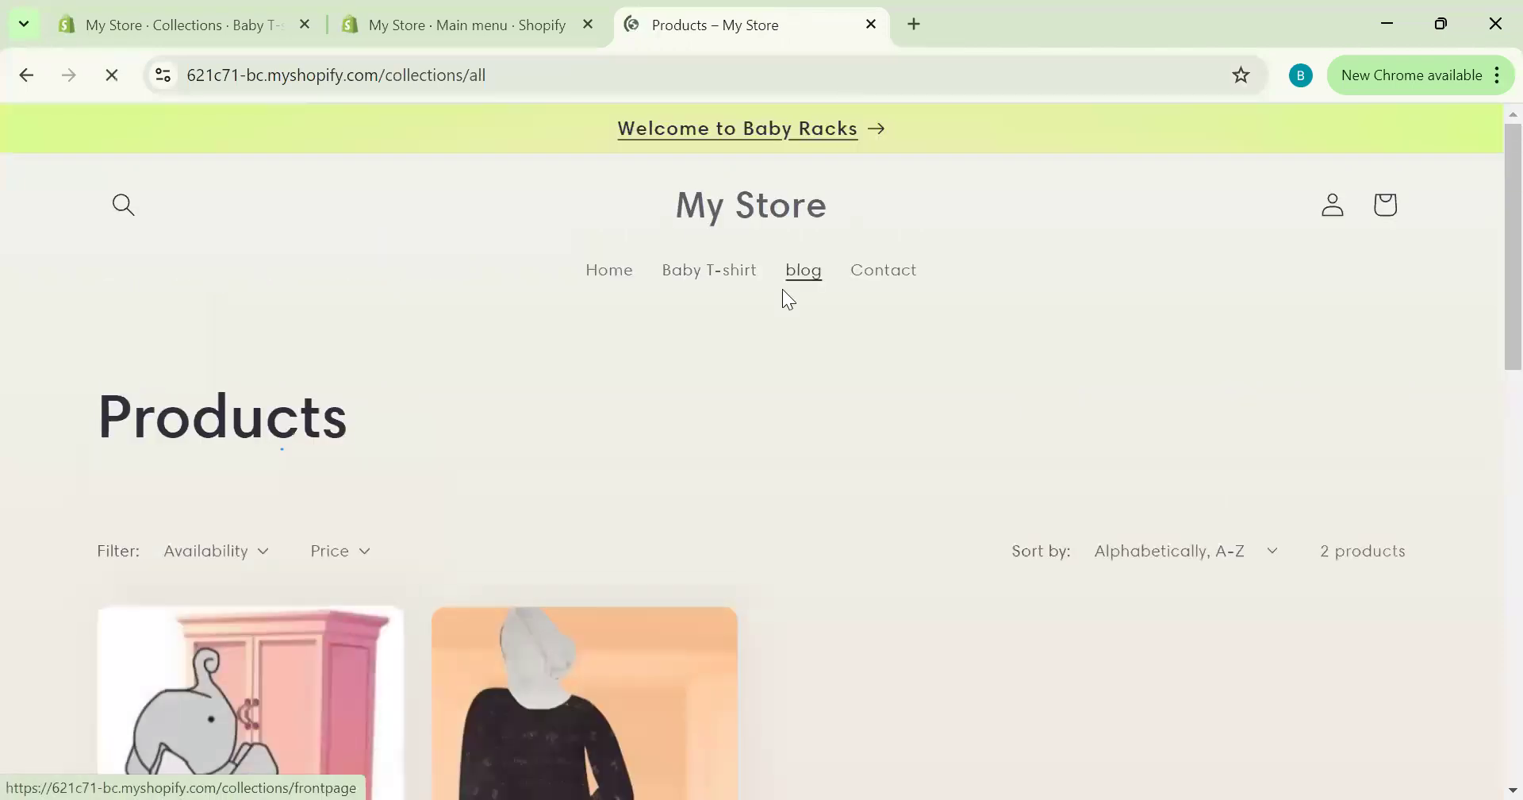
click(806, 273)
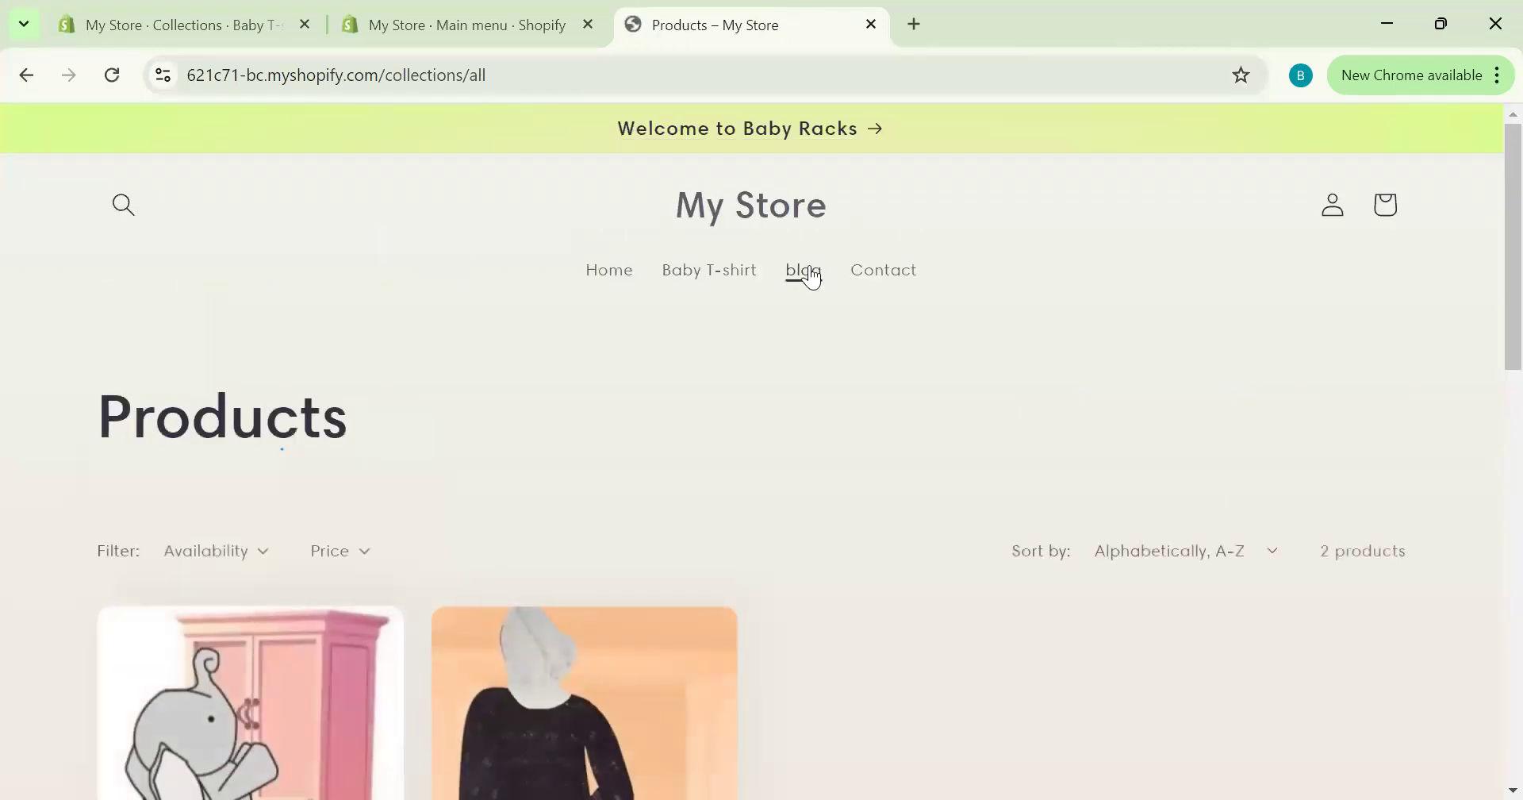
- Return to the admin's main menu and clear the All products link from the blog item
click(441, 11)
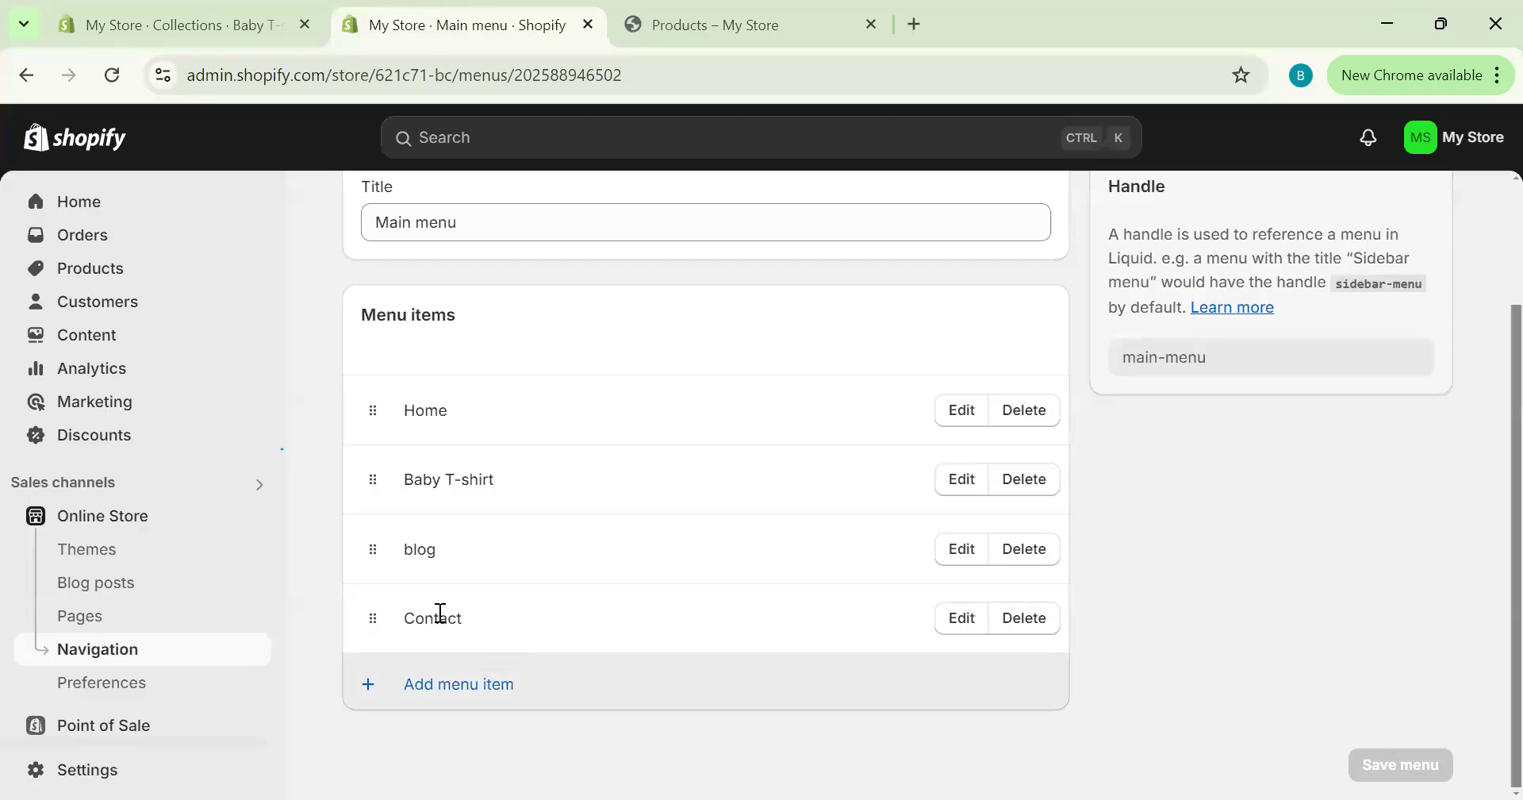
click(967, 543)
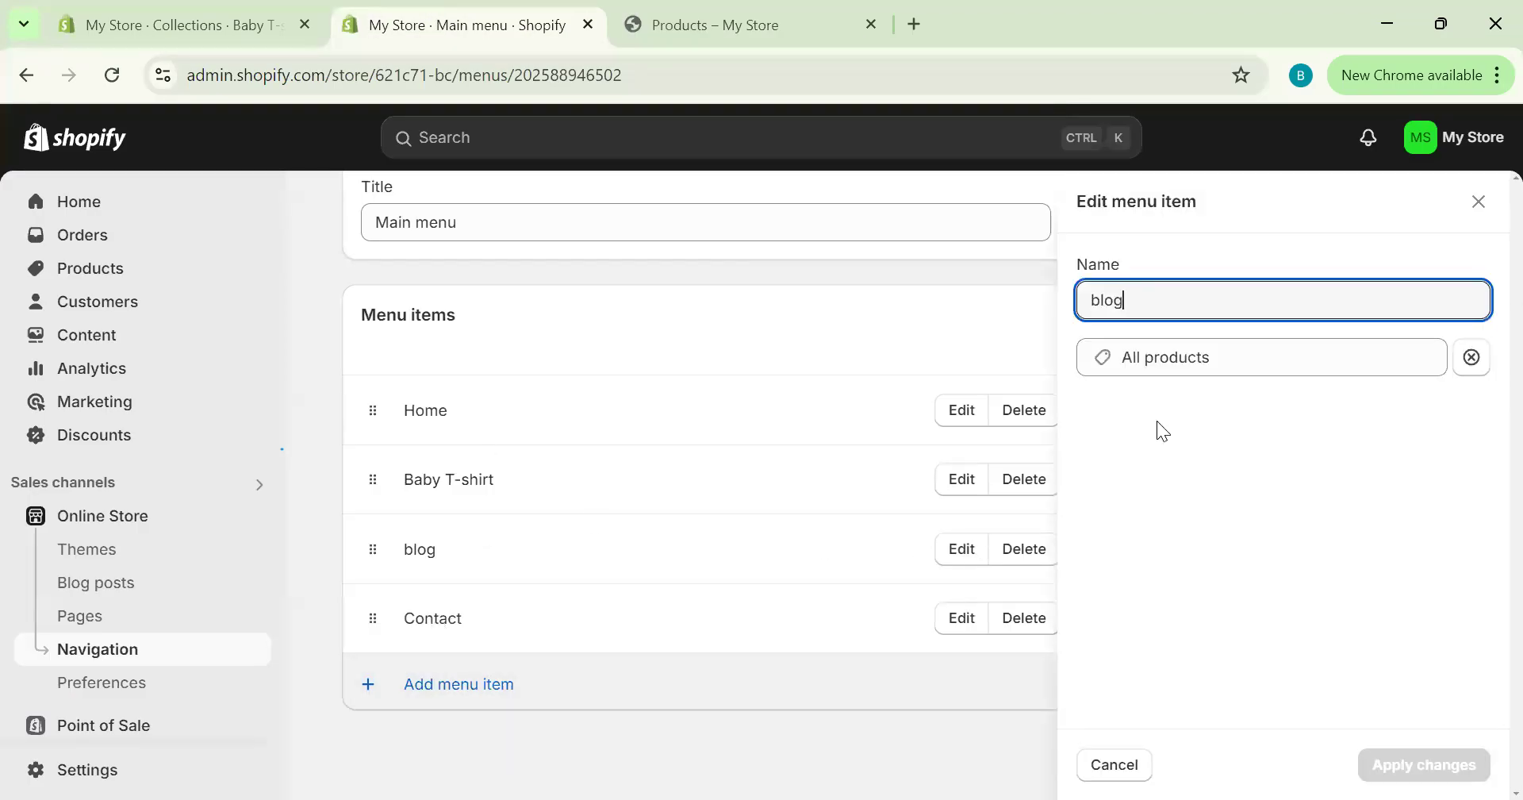
click(1241, 357)
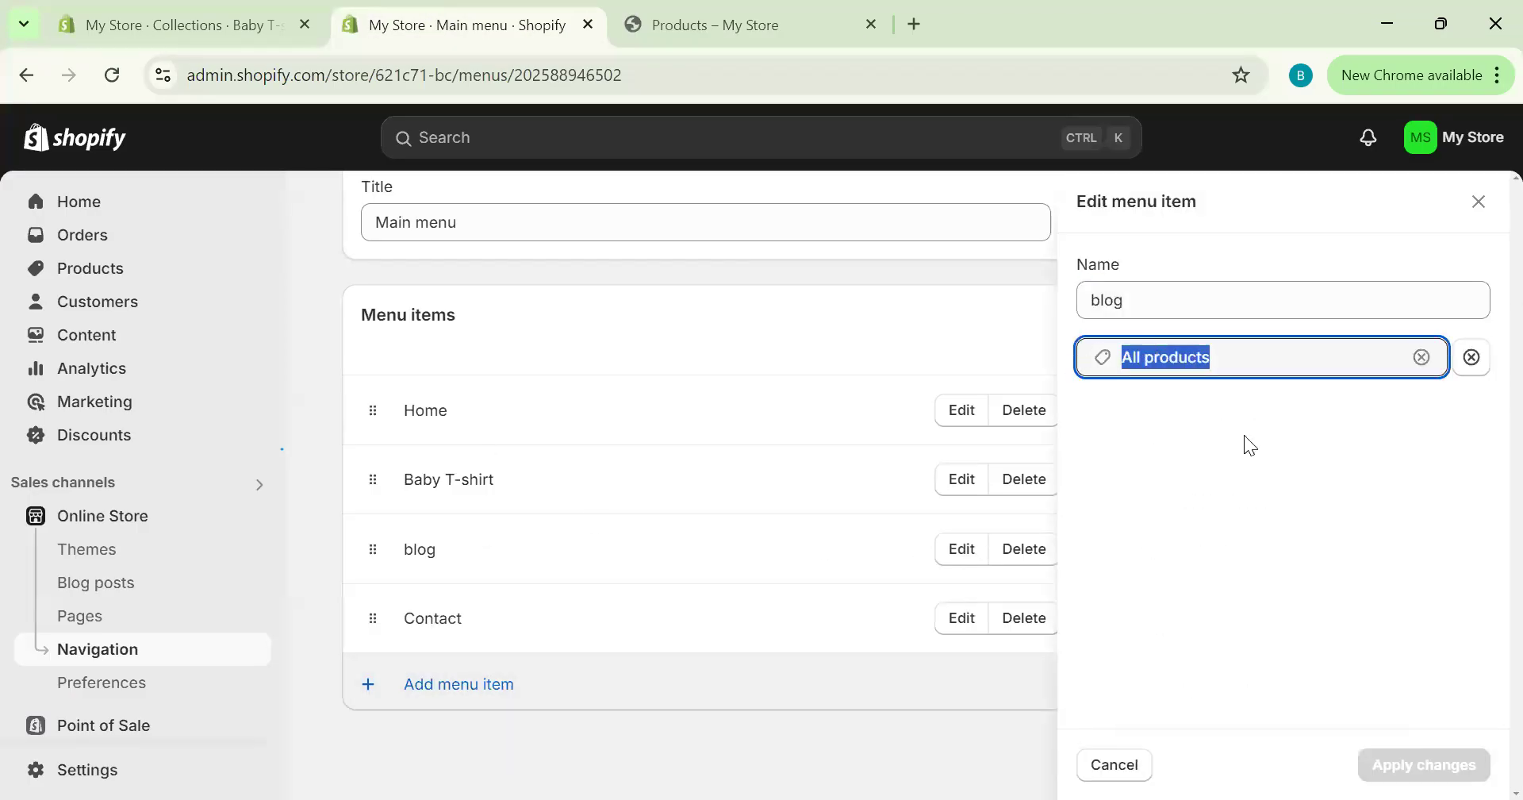
click(1340, 356)
click(1422, 357)
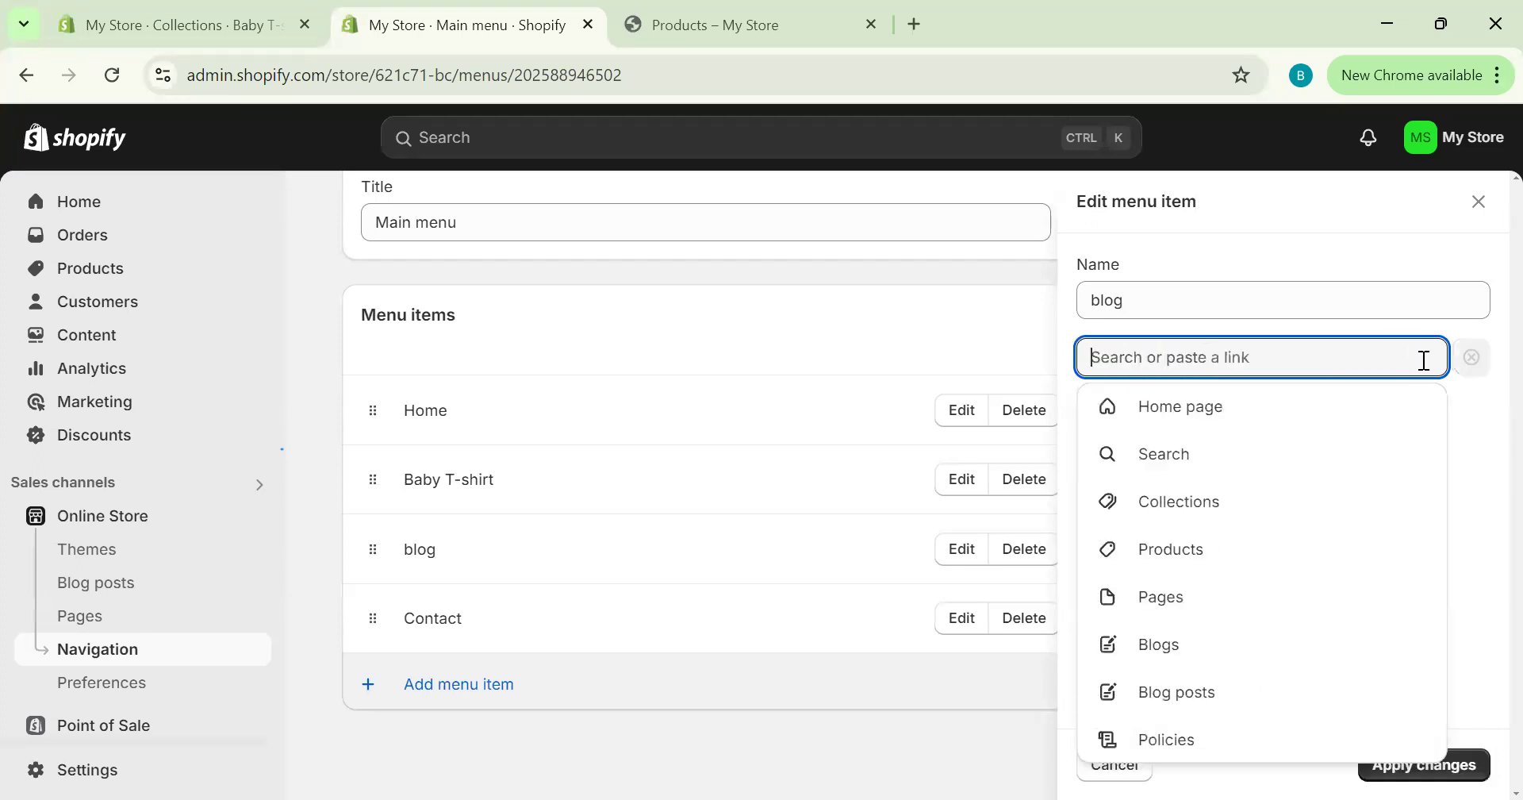
- Link the blog item to the News blog, apply the item change and save the main menu
click(1260, 698)
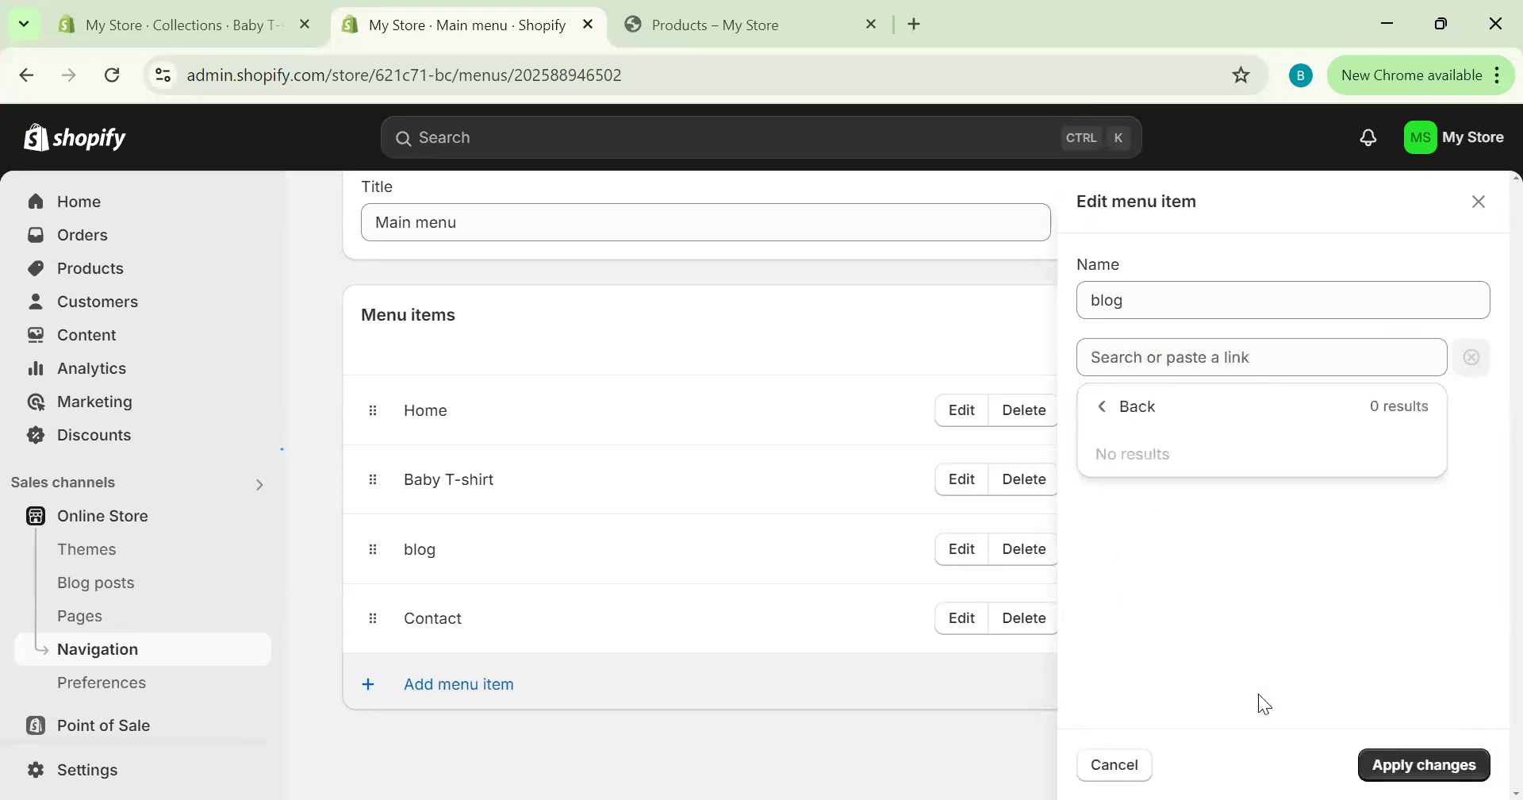
click(1113, 418)
click(1172, 649)
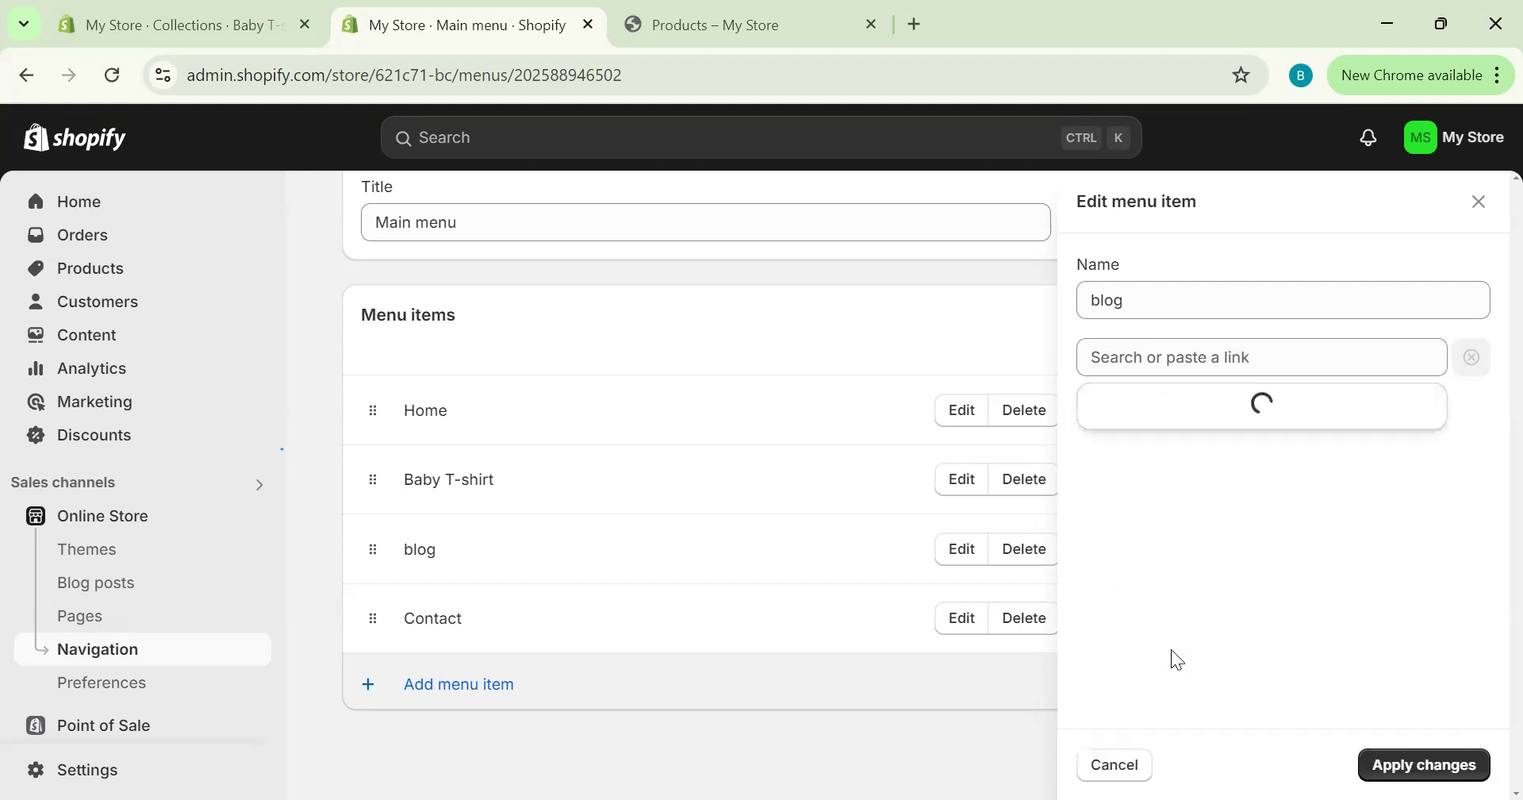
click(1222, 606)
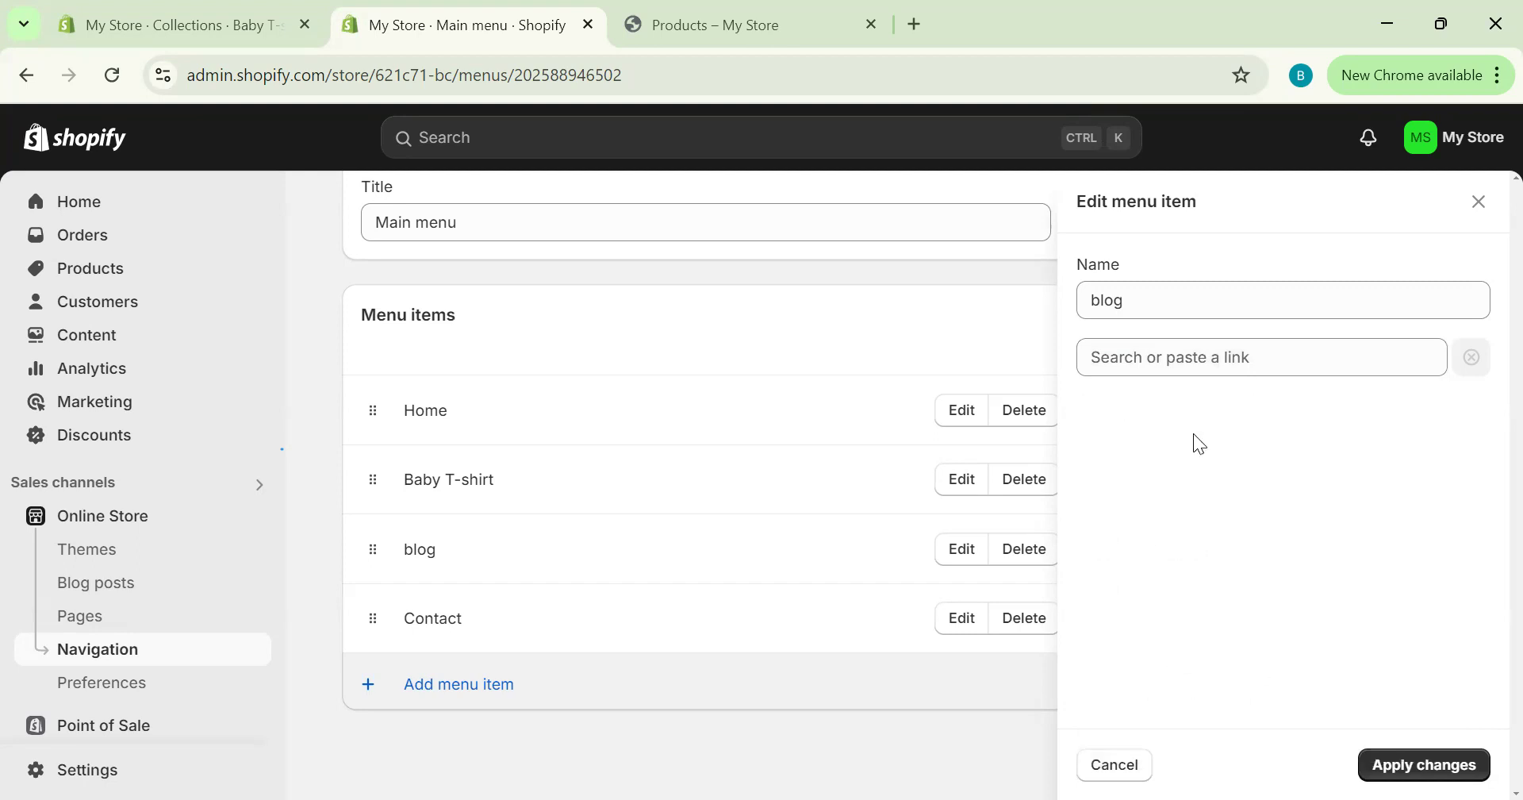
click(1201, 347)
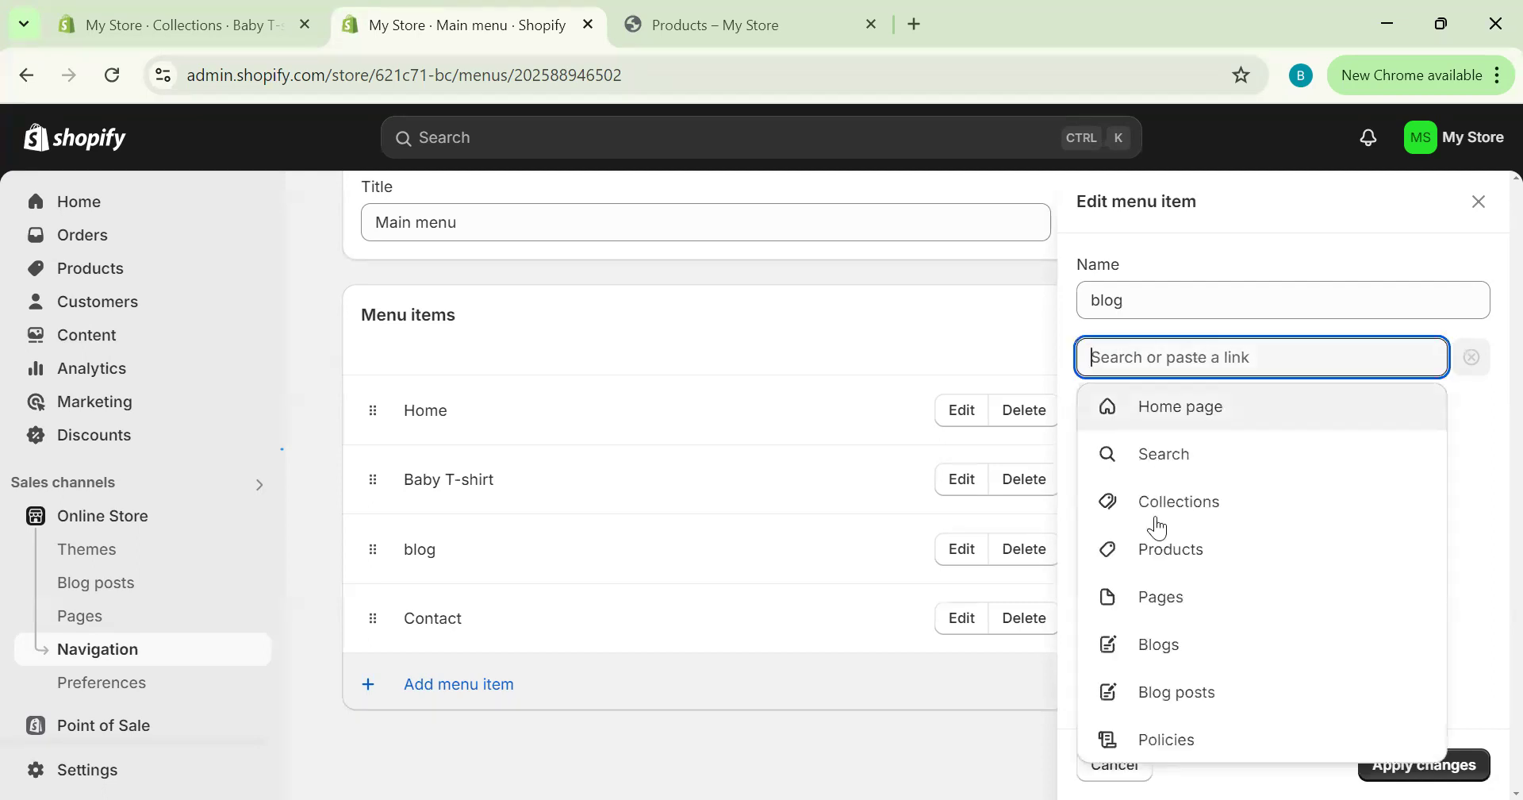
click(1175, 644)
click(1154, 457)
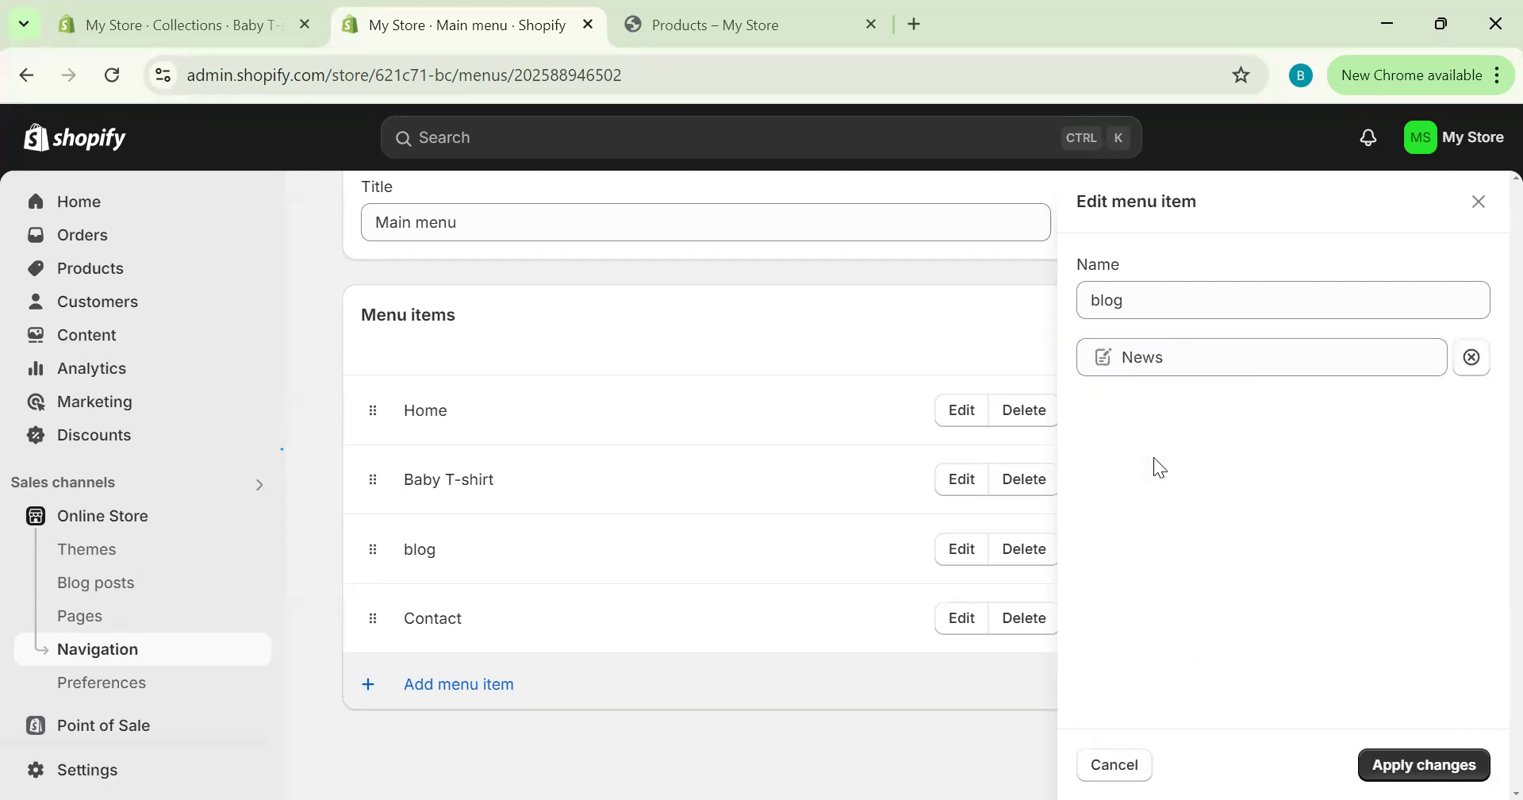
click(1476, 767)
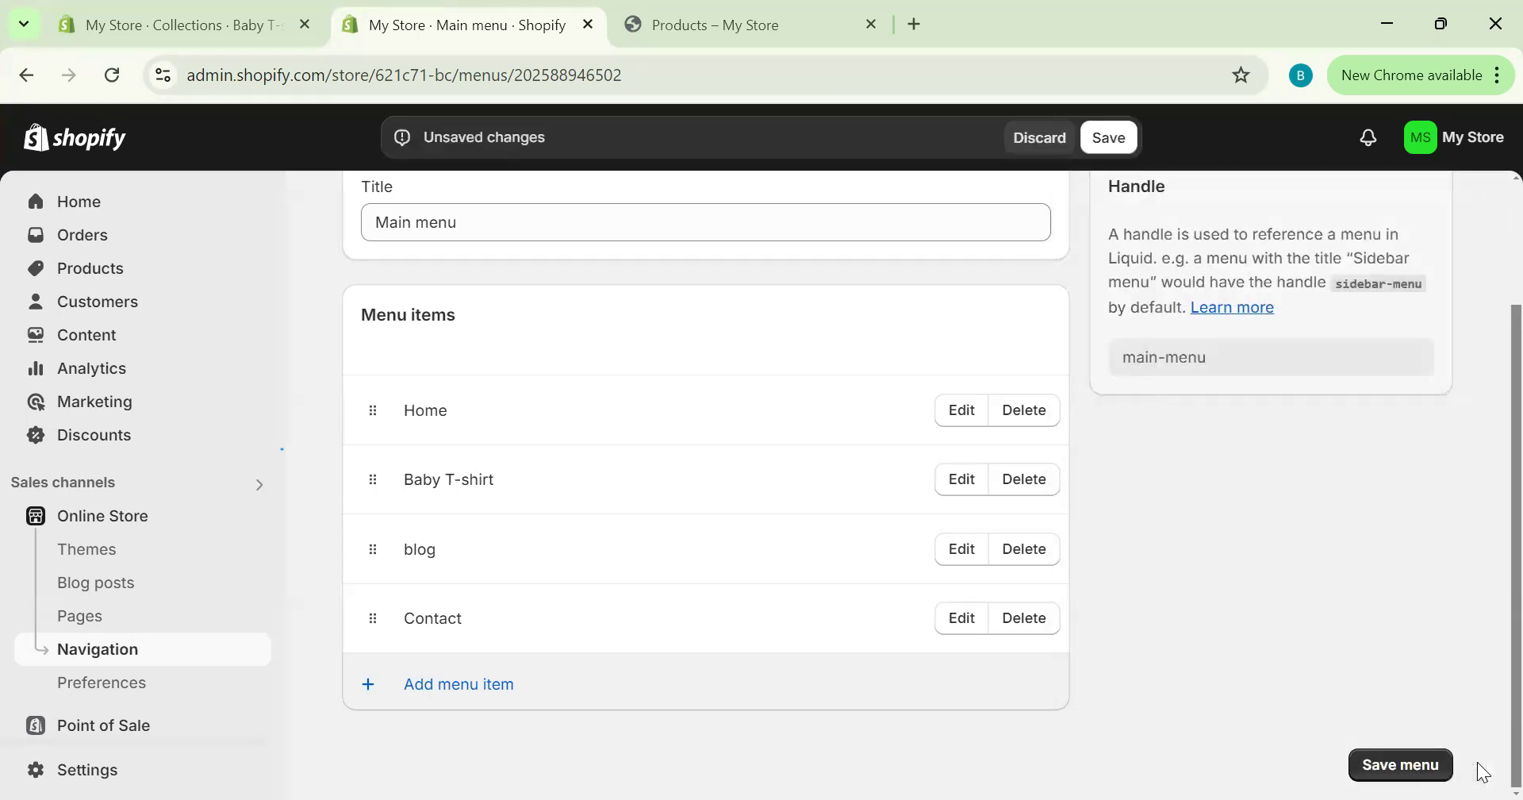
click(1117, 133)
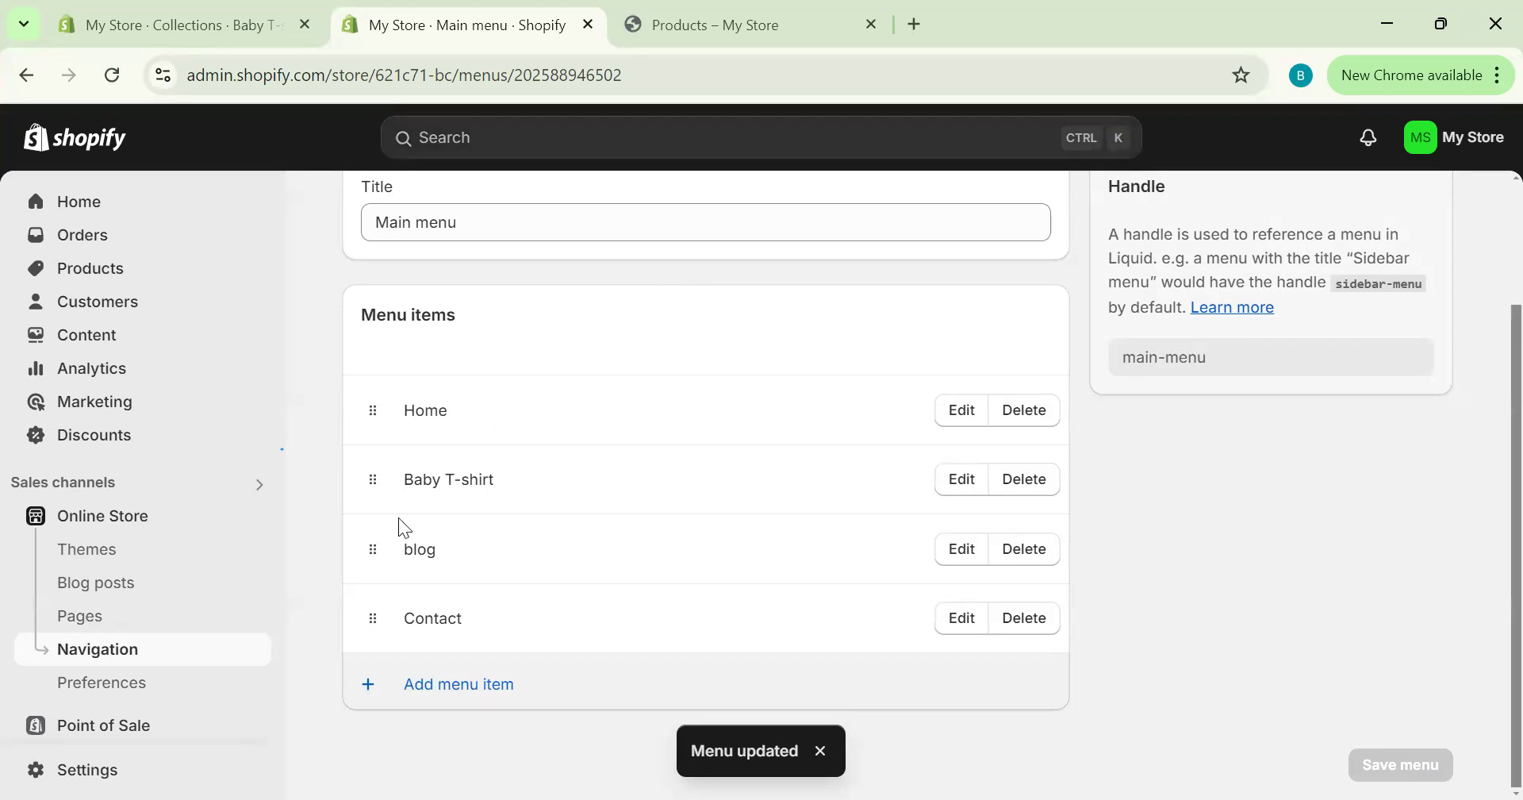
- Nest the blog item under Baby T-shirt as a submenu item and save the main menu
drag(373, 549, 495, 562)
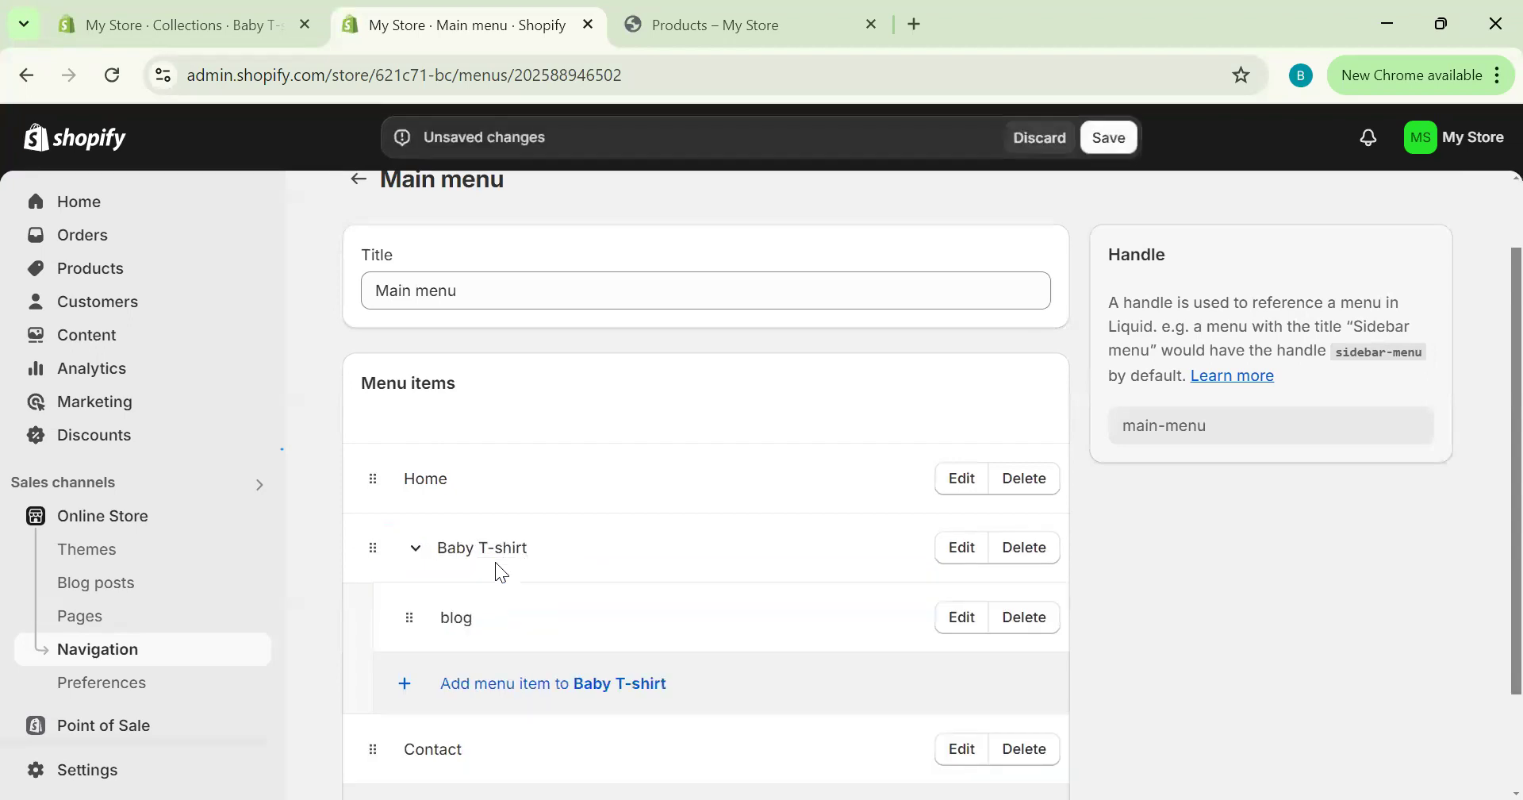
click(1109, 138)
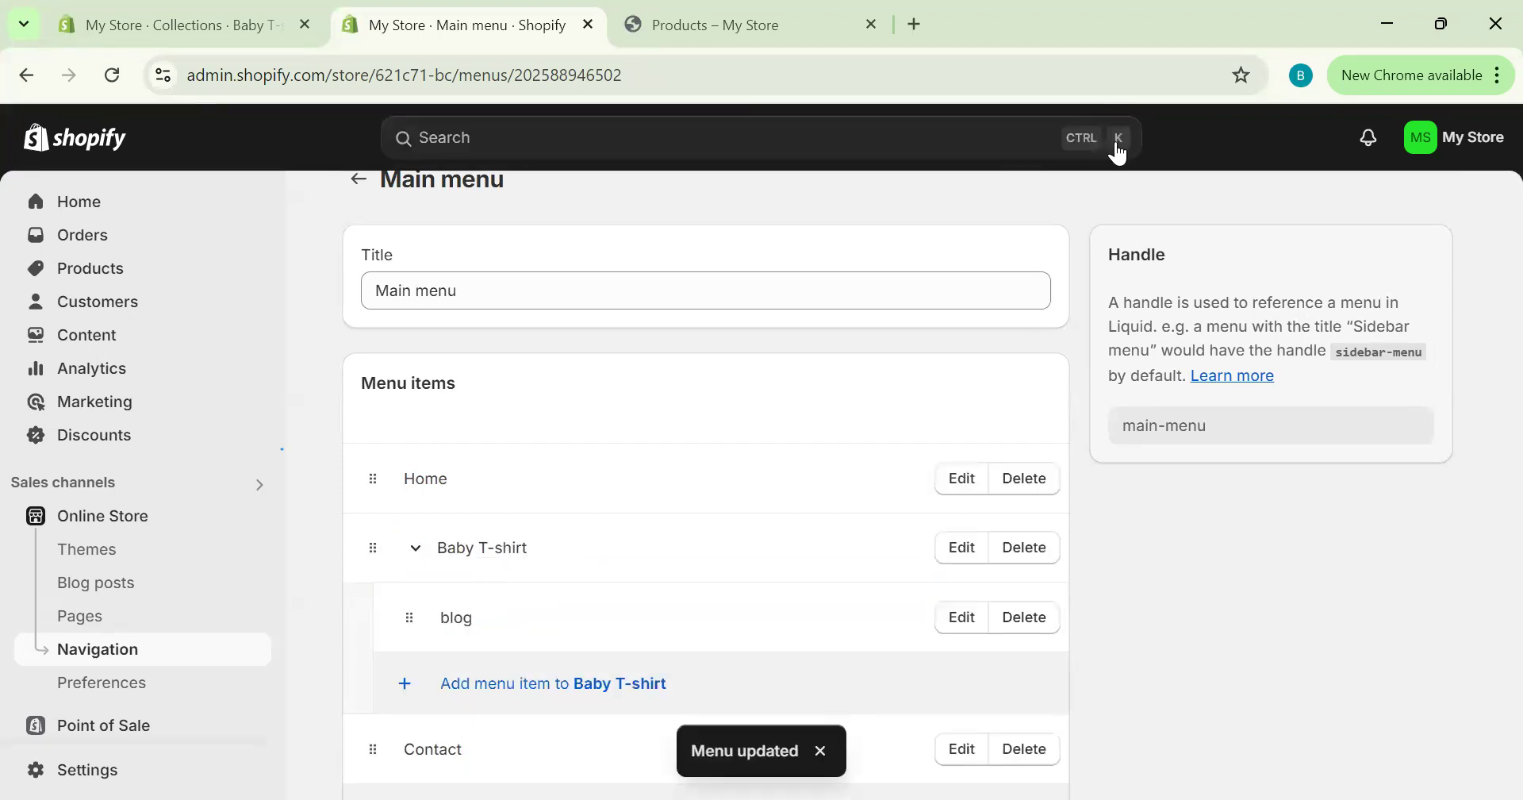
- Reload the storefront, expand the Baby T-shirt header dropdown and open its blog item to check the link
click(734, 24)
click(857, 80)
key(Return)
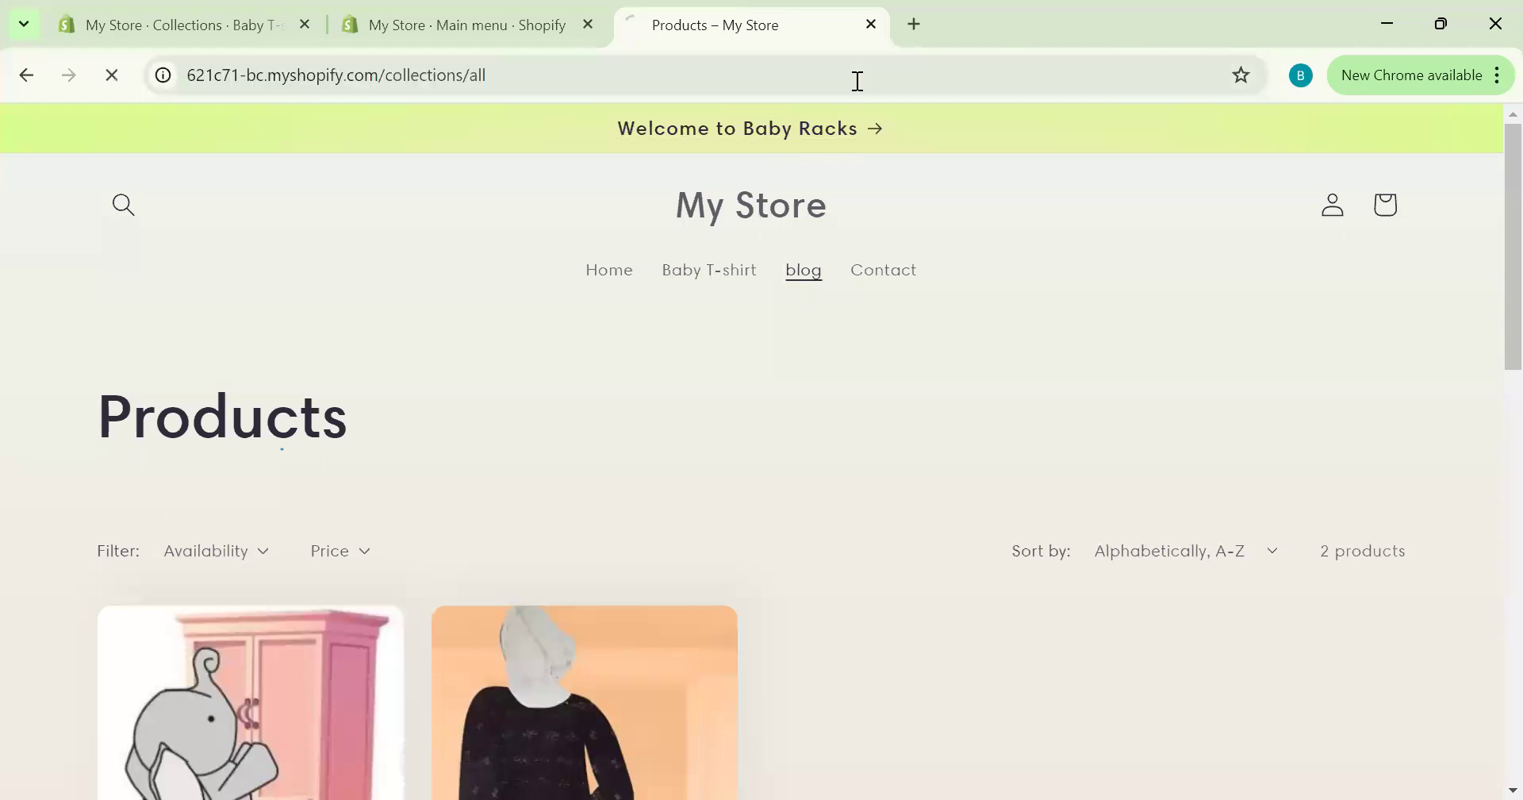
click(801, 278)
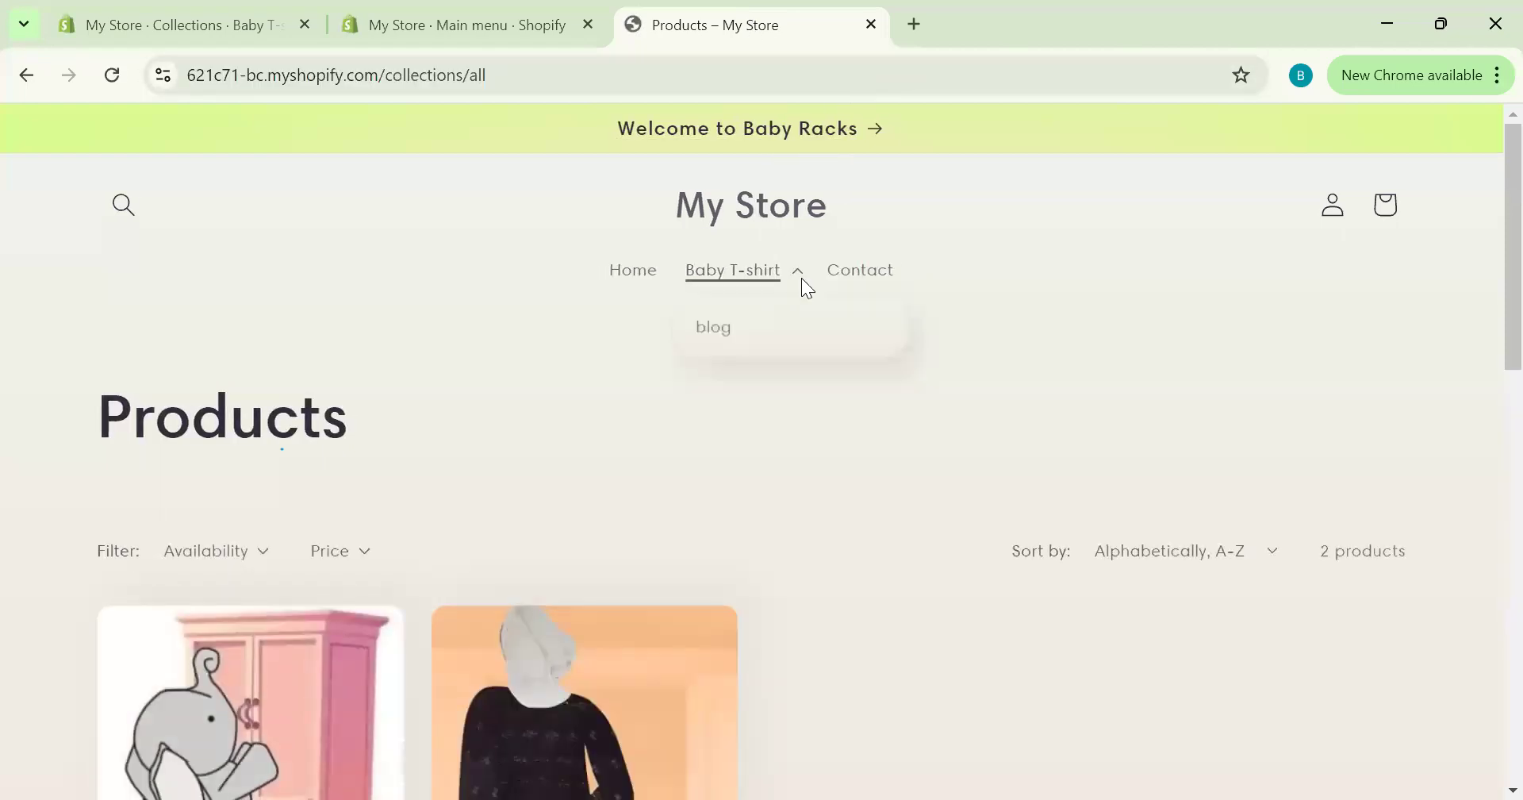
click(757, 342)
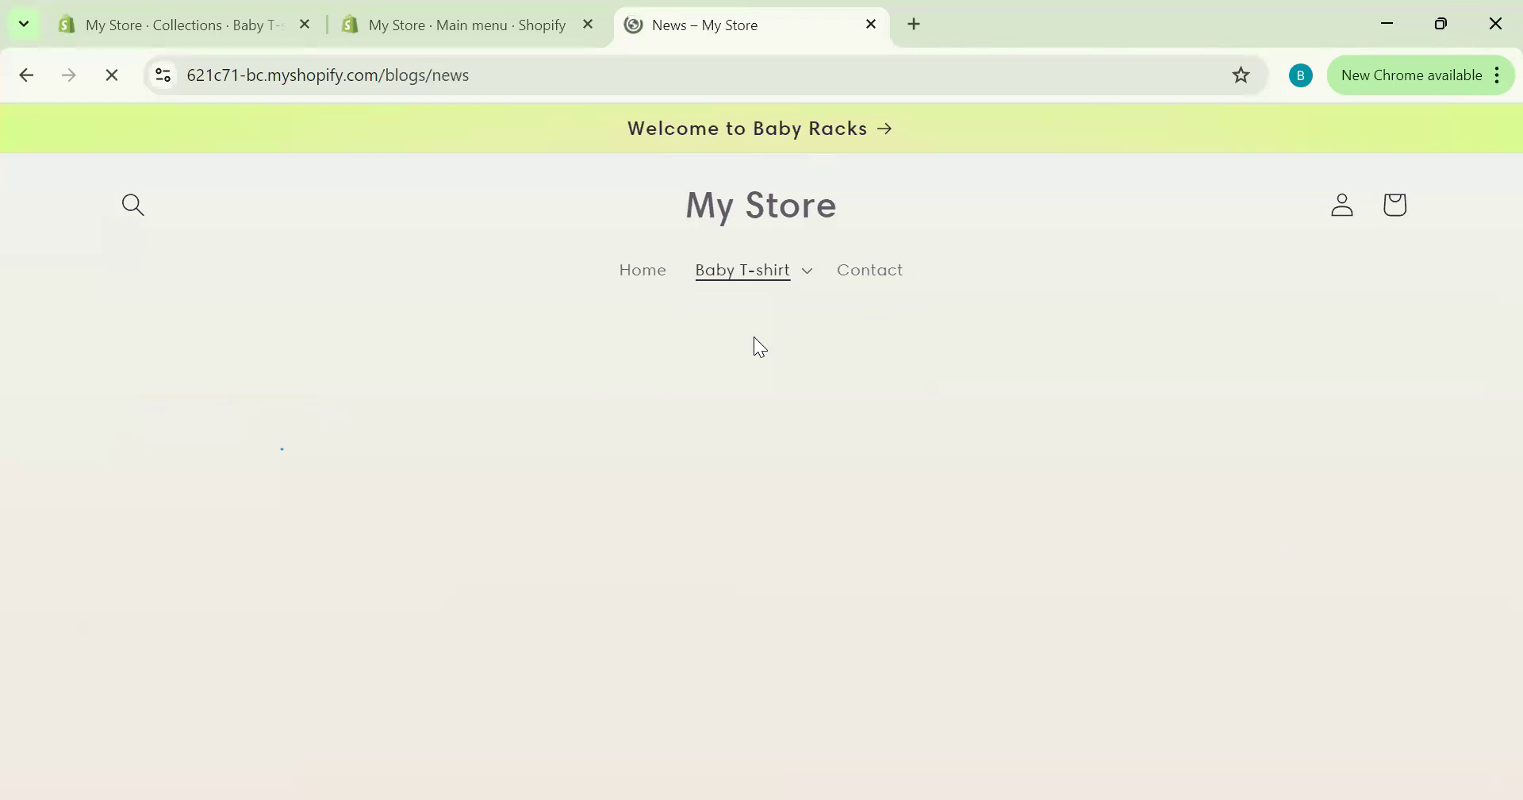
- Return to the admin's main menu and rename the blog item nested under Baby T-shirt to "3-4 years"
click(508, 11)
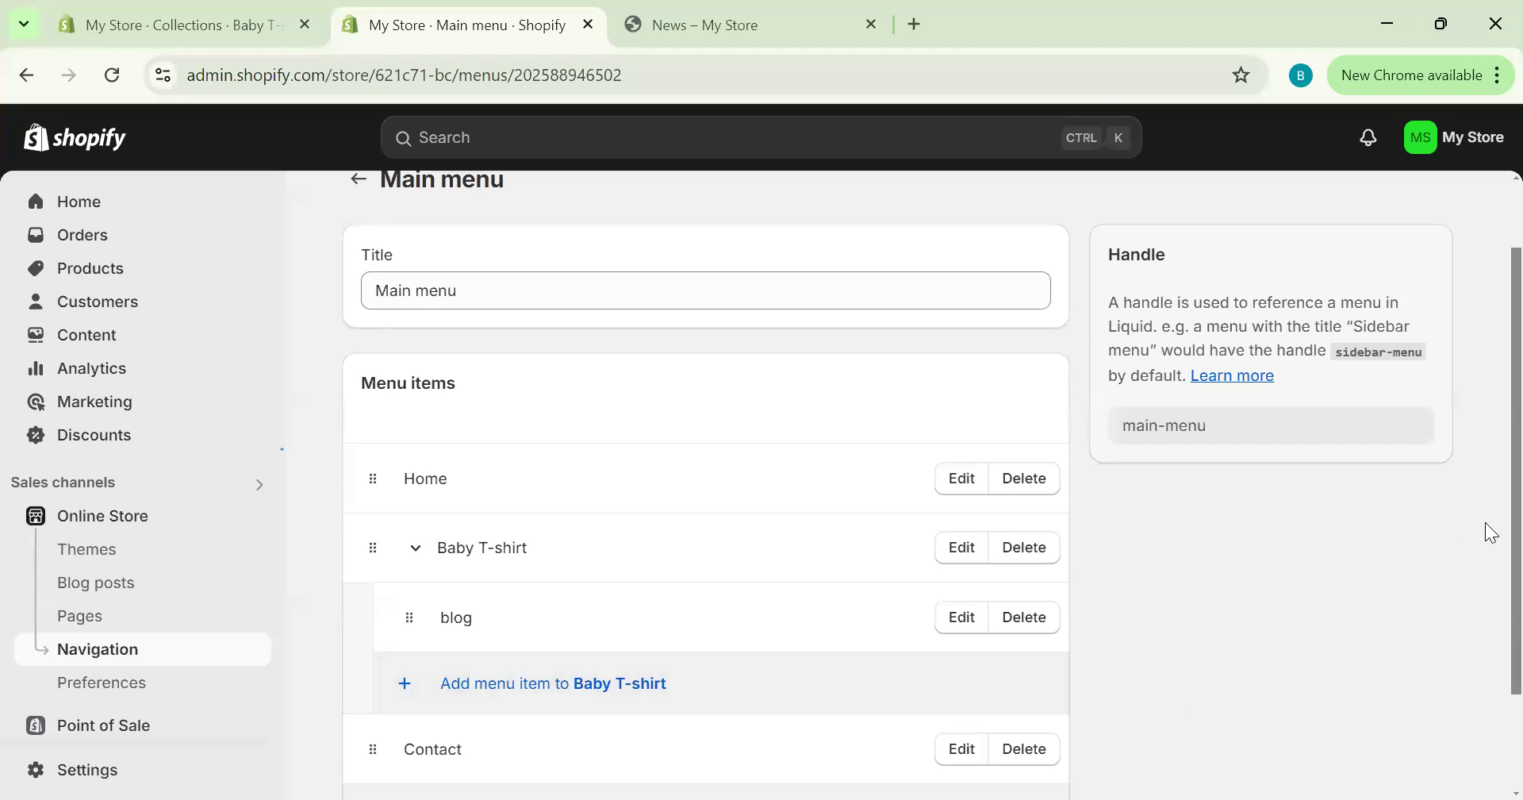
scroll(1487, 540, down, 1)
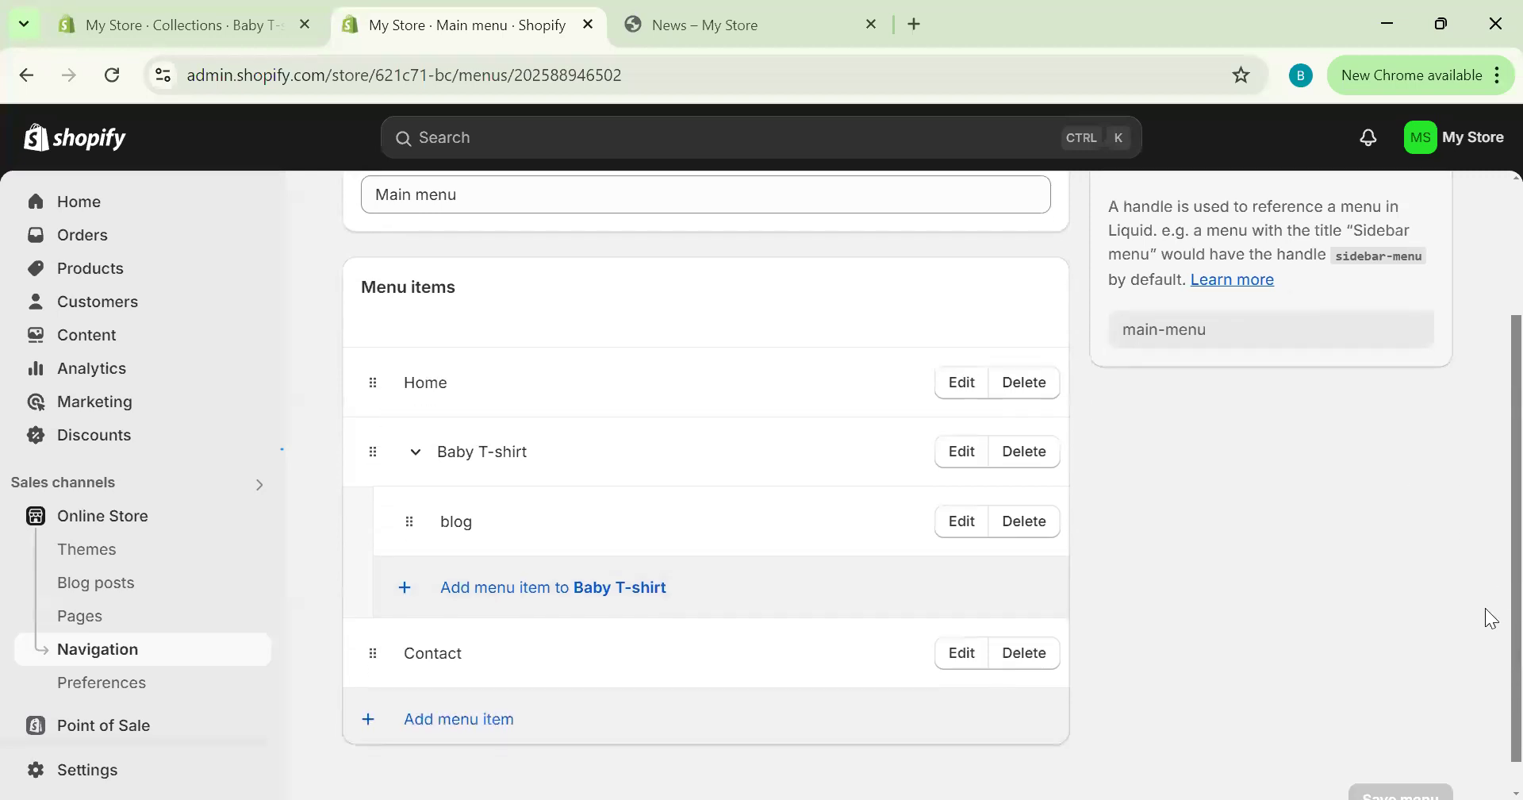
click(958, 525)
click(511, 521)
click(962, 524)
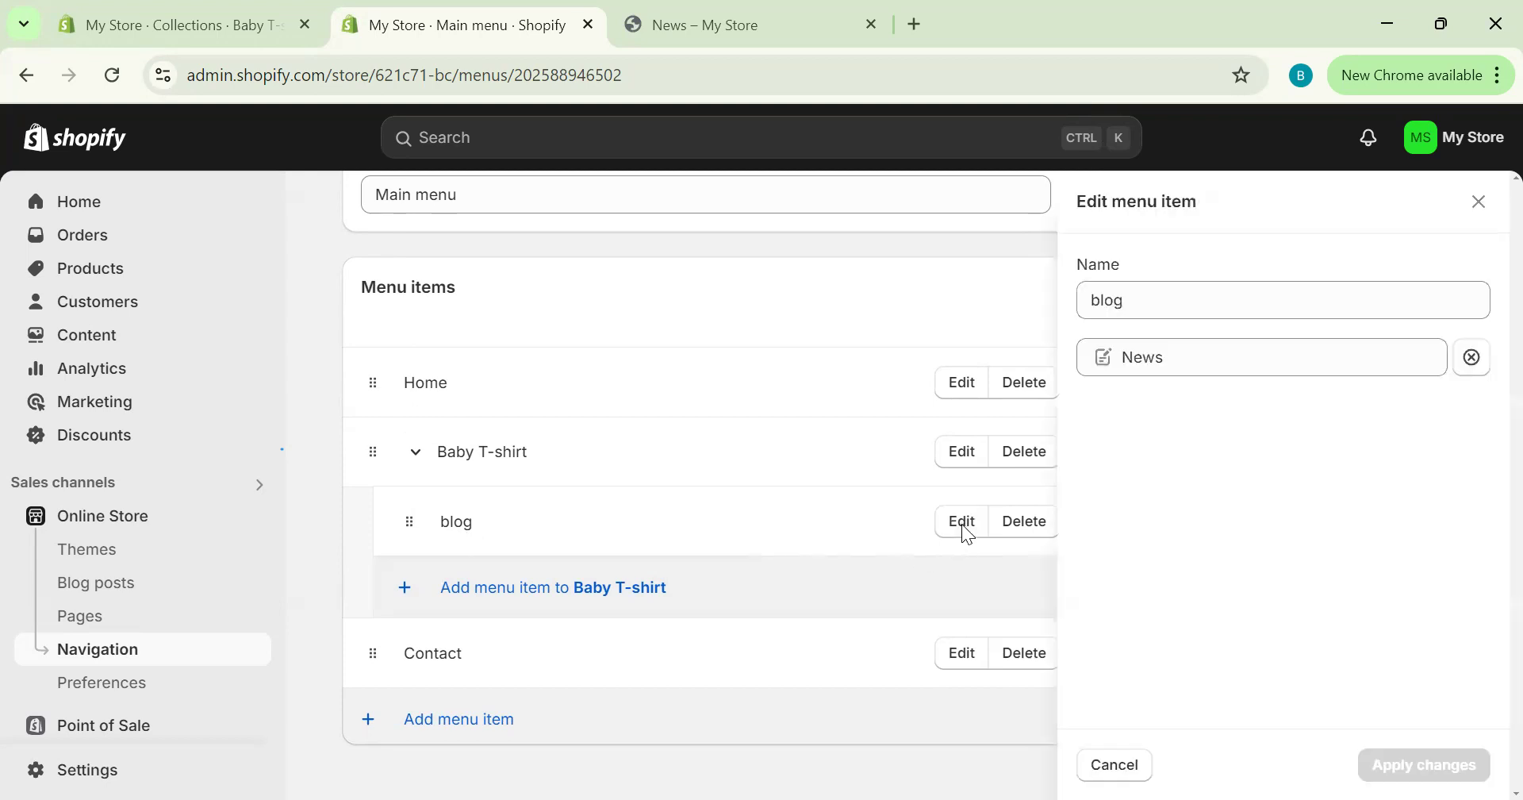
drag(1140, 299, 944, 307)
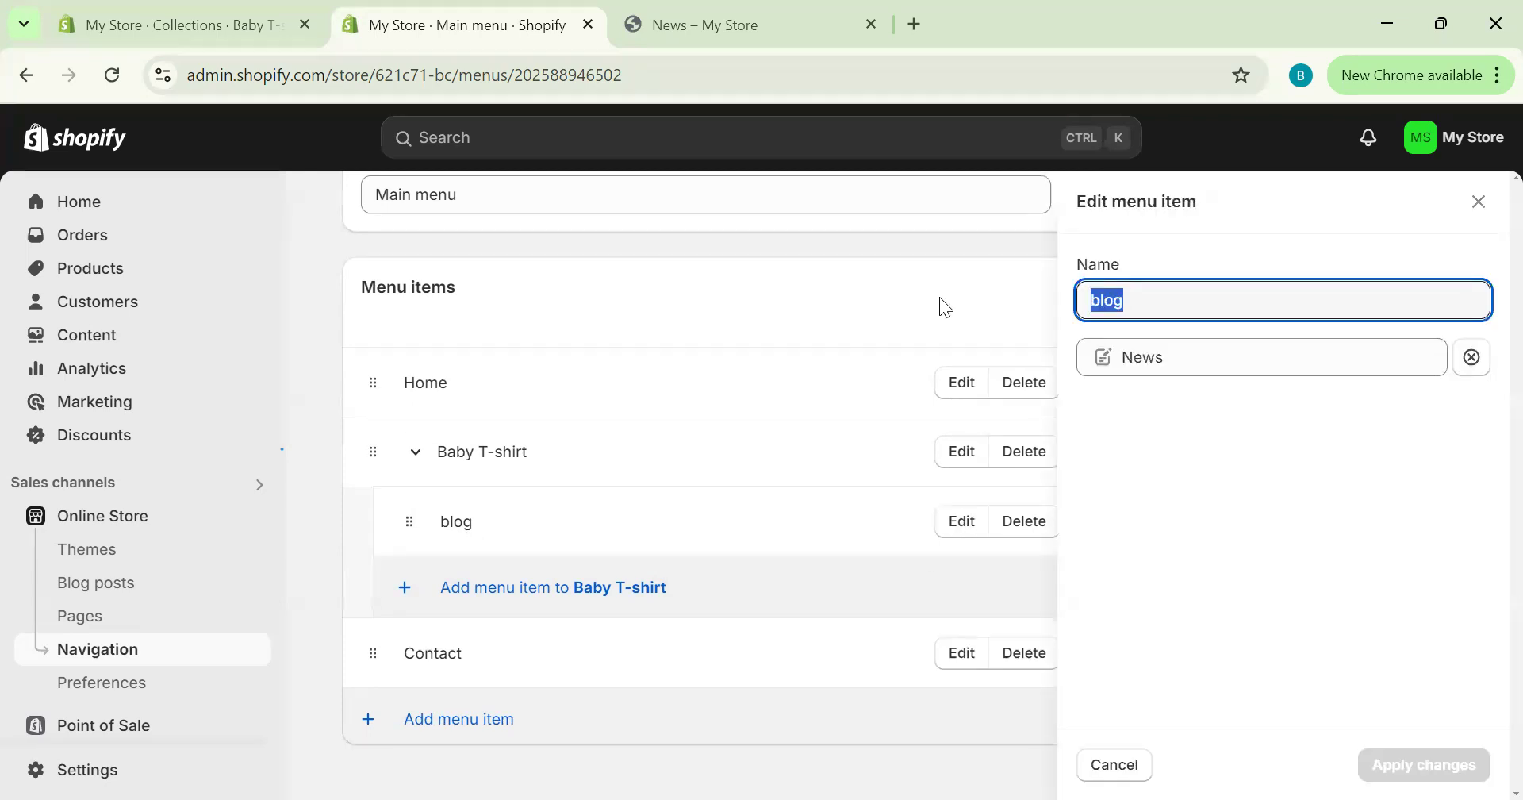
text(Baby)
key(BackSpace)
key(BackSpace)
key(BackSpace)
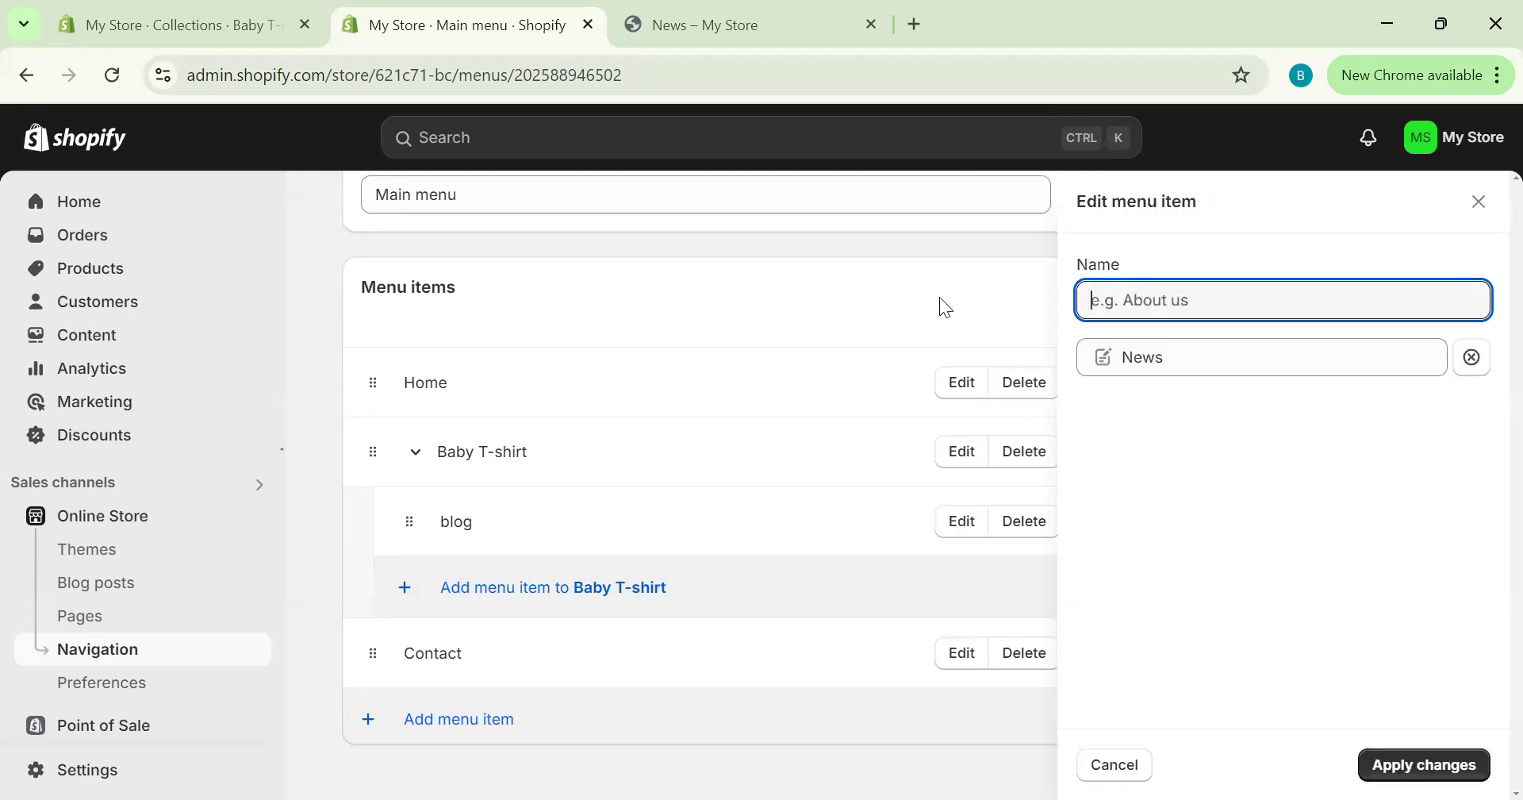
text(3-4 years)
- Link the 3-4 years item to the Baby T-shirts collection, apply the item changes and save the main menu
click(1283, 357)
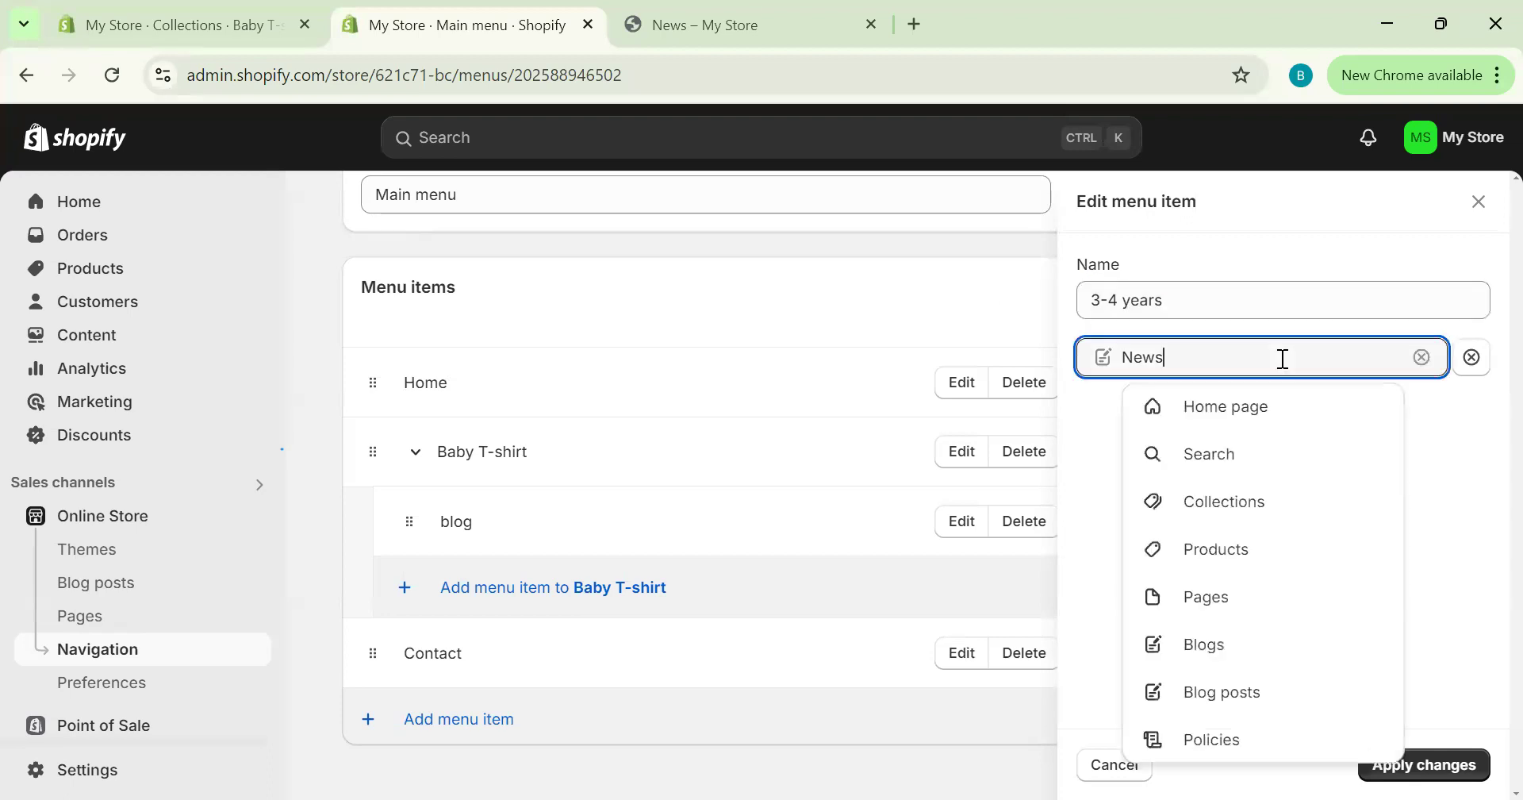
click(1283, 517)
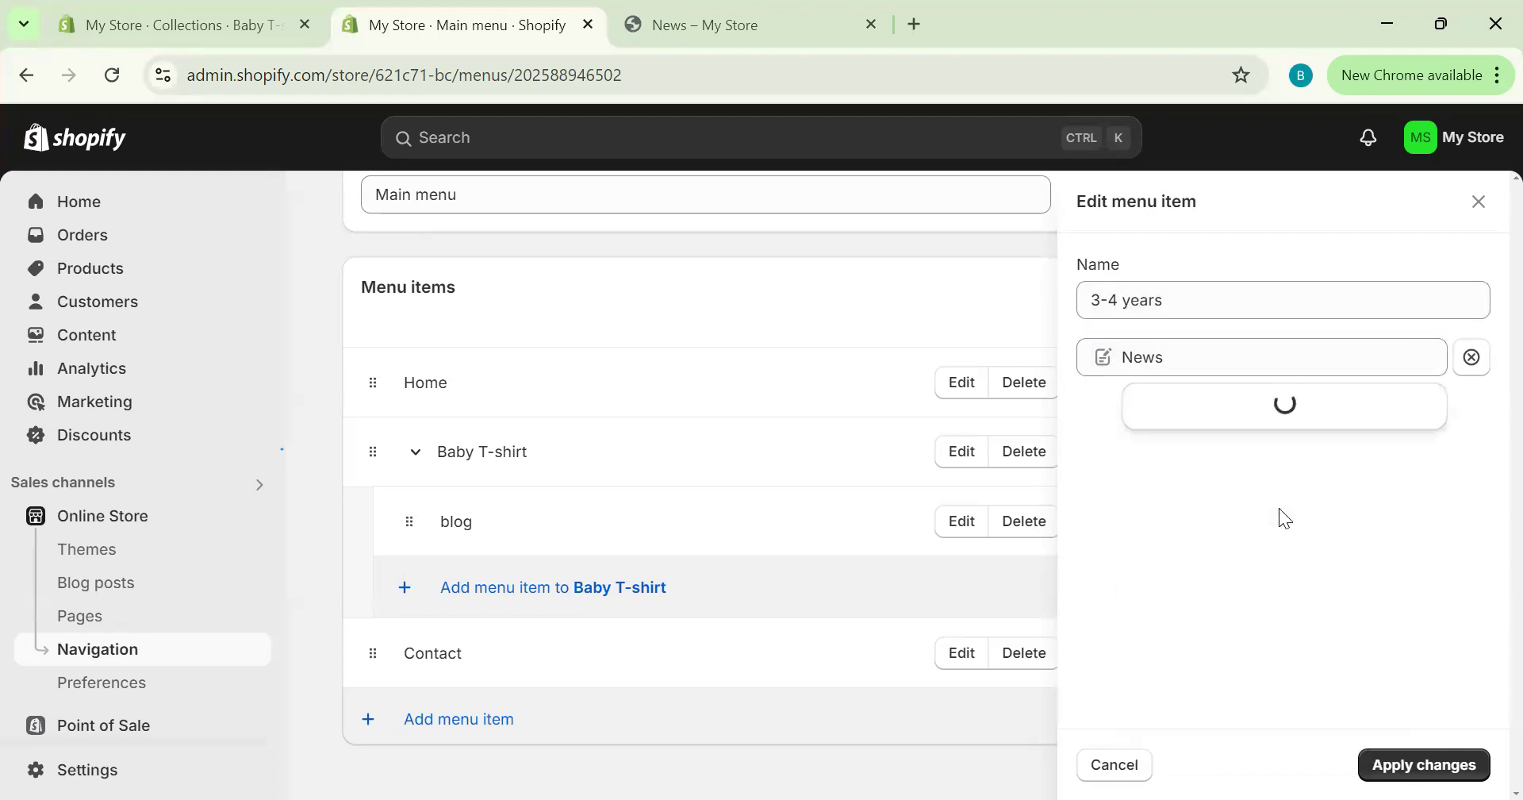
click(1277, 508)
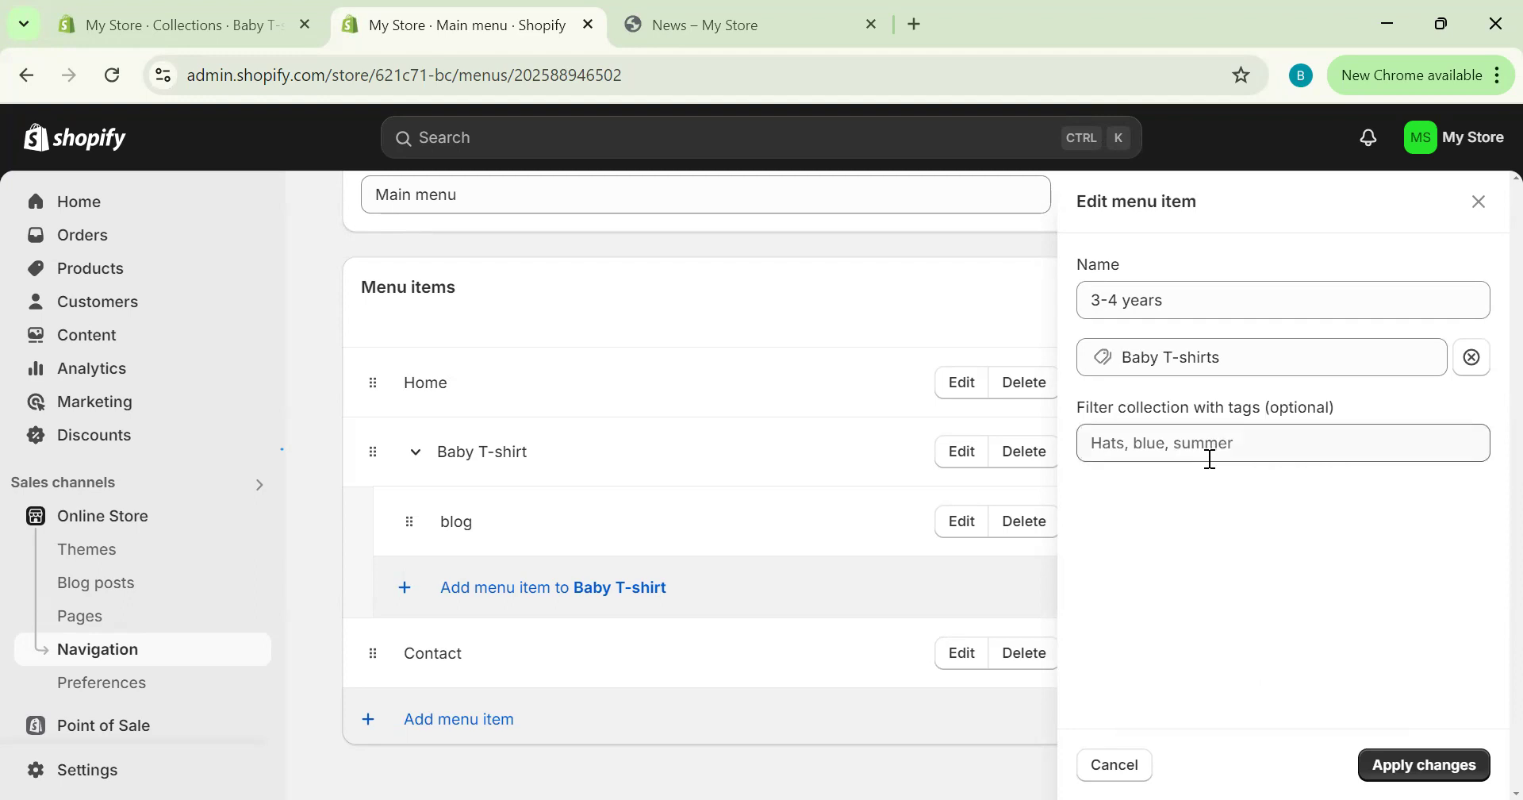
click(1460, 763)
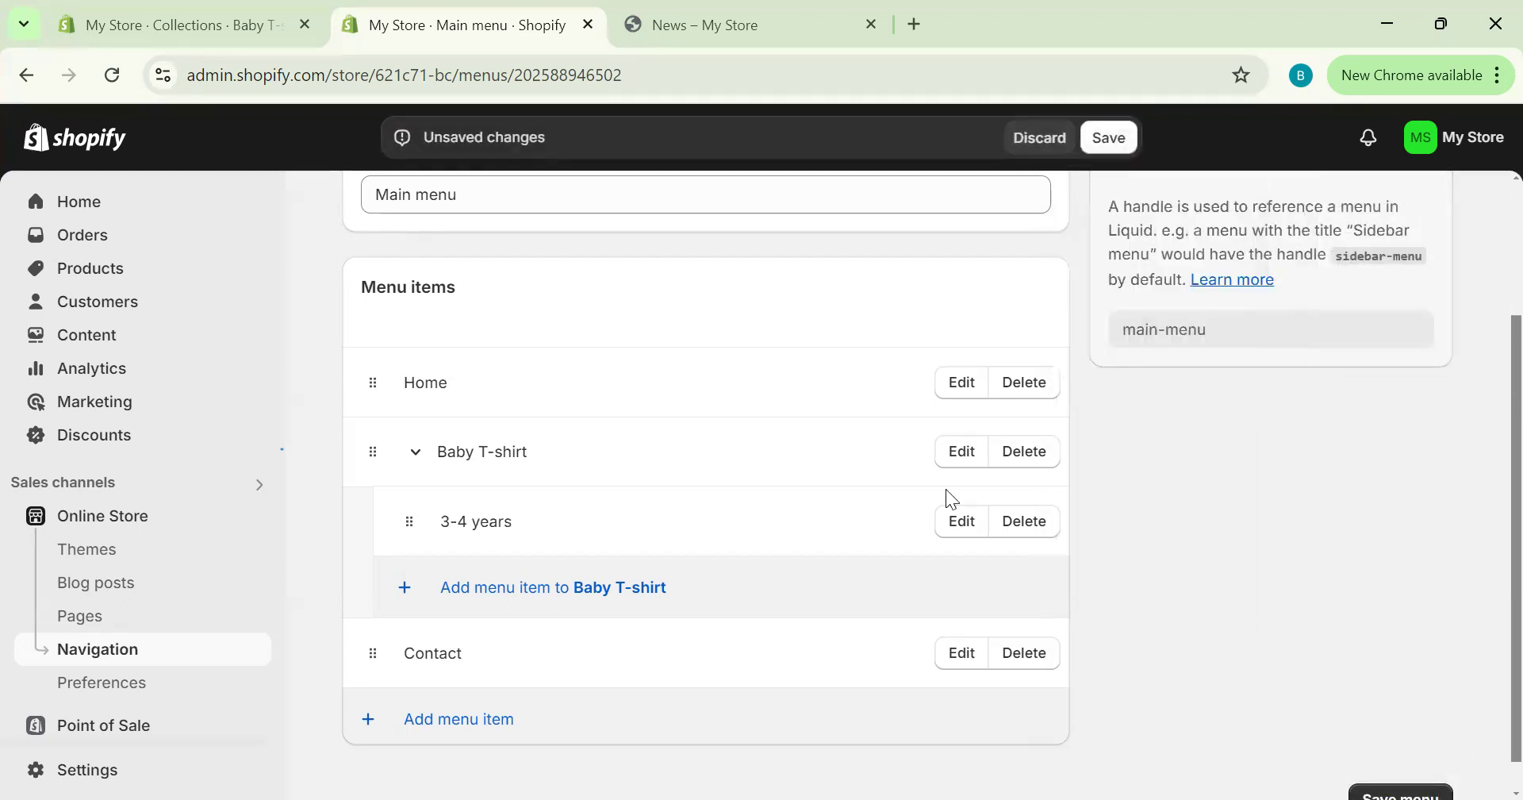
click(1108, 140)
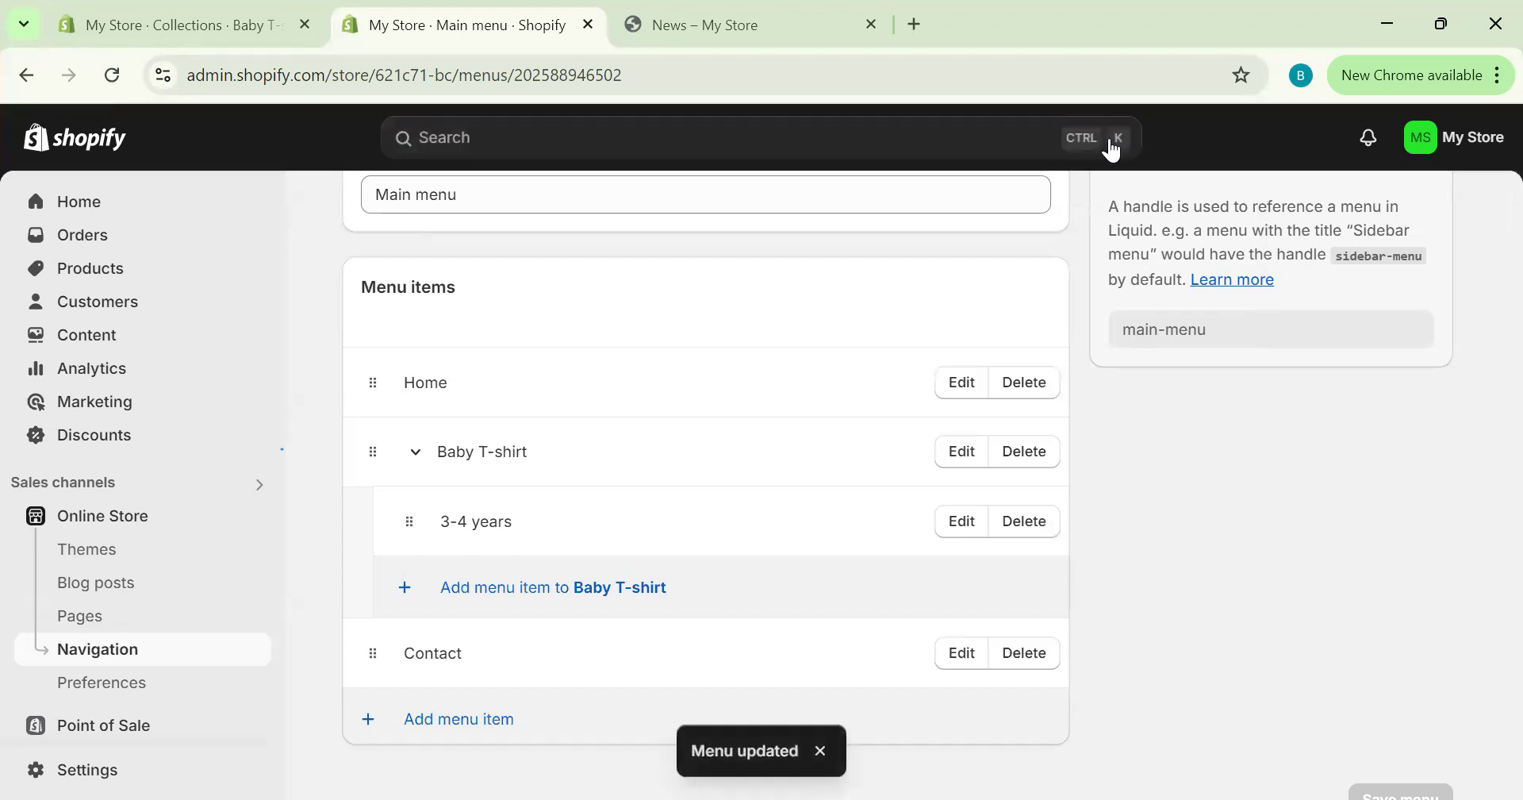
- Reload the storefront and check the Baby T-shirt dropdown in the header menu
click(793, 25)
click(822, 74)
key(Return)
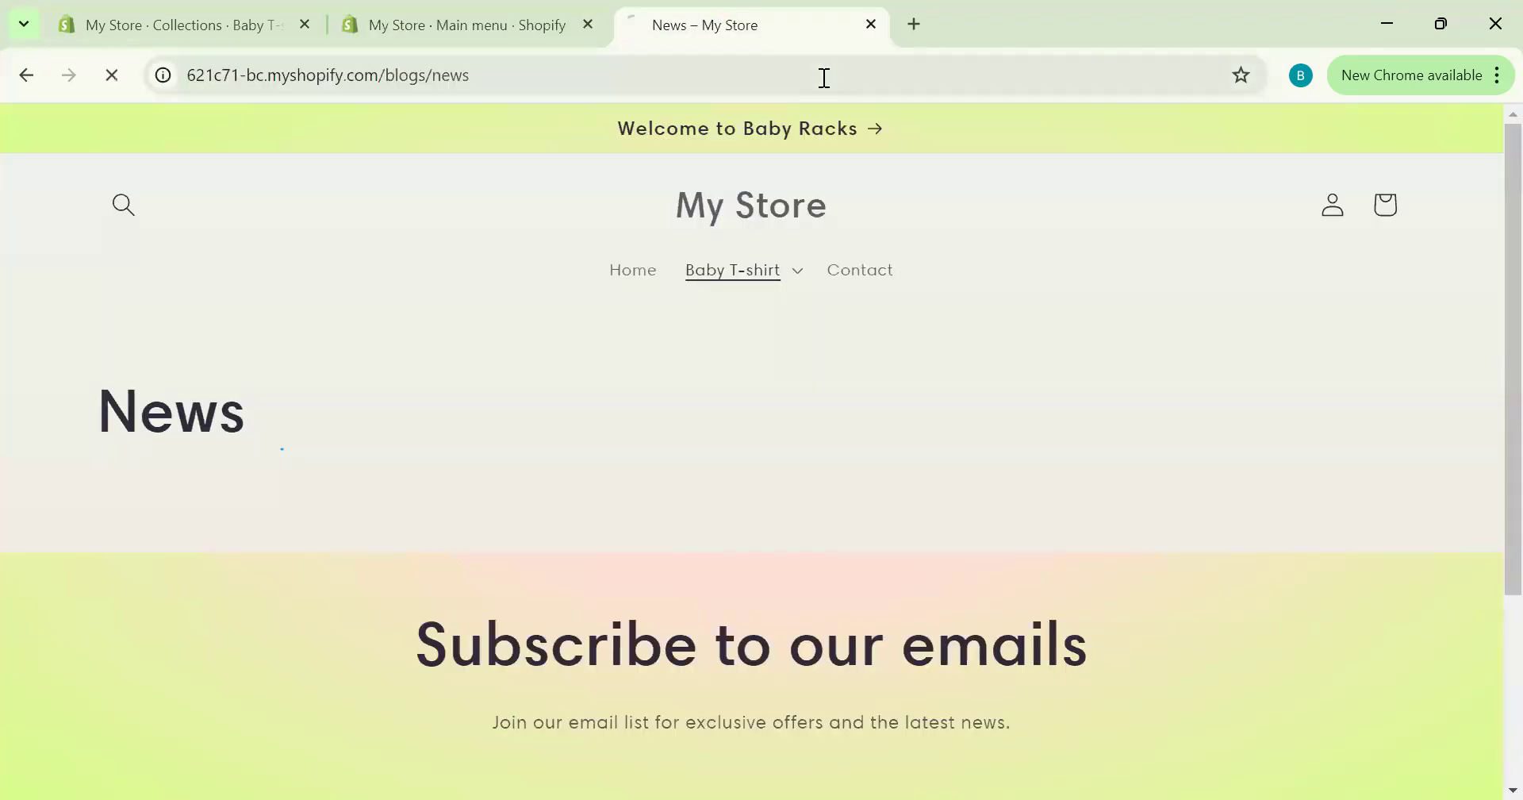
click(803, 278)
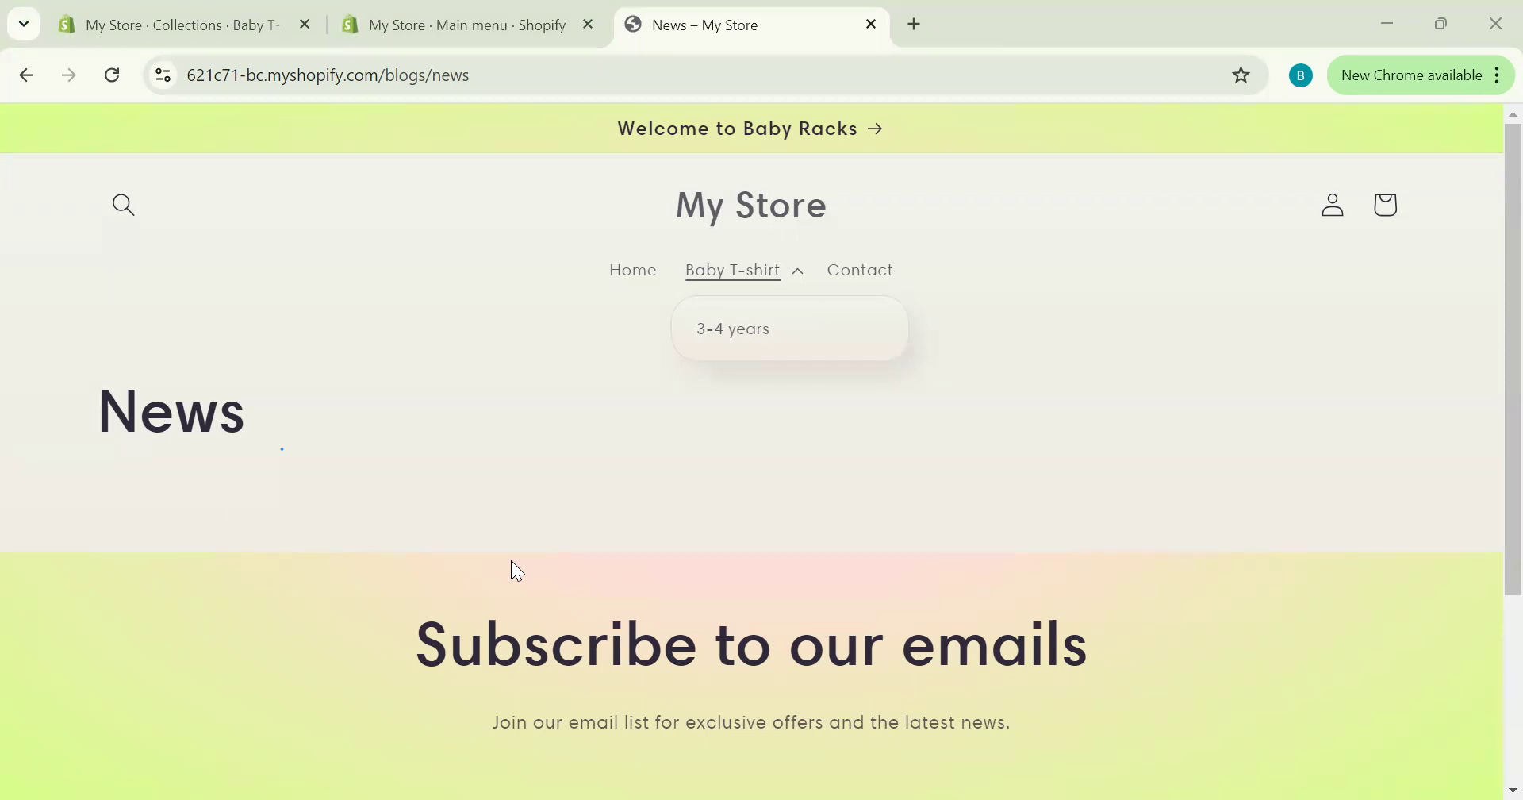
- Open the current Sense theme from the admin for customizing, look over the home page preview and section list, and exit the editor
click(493, 11)
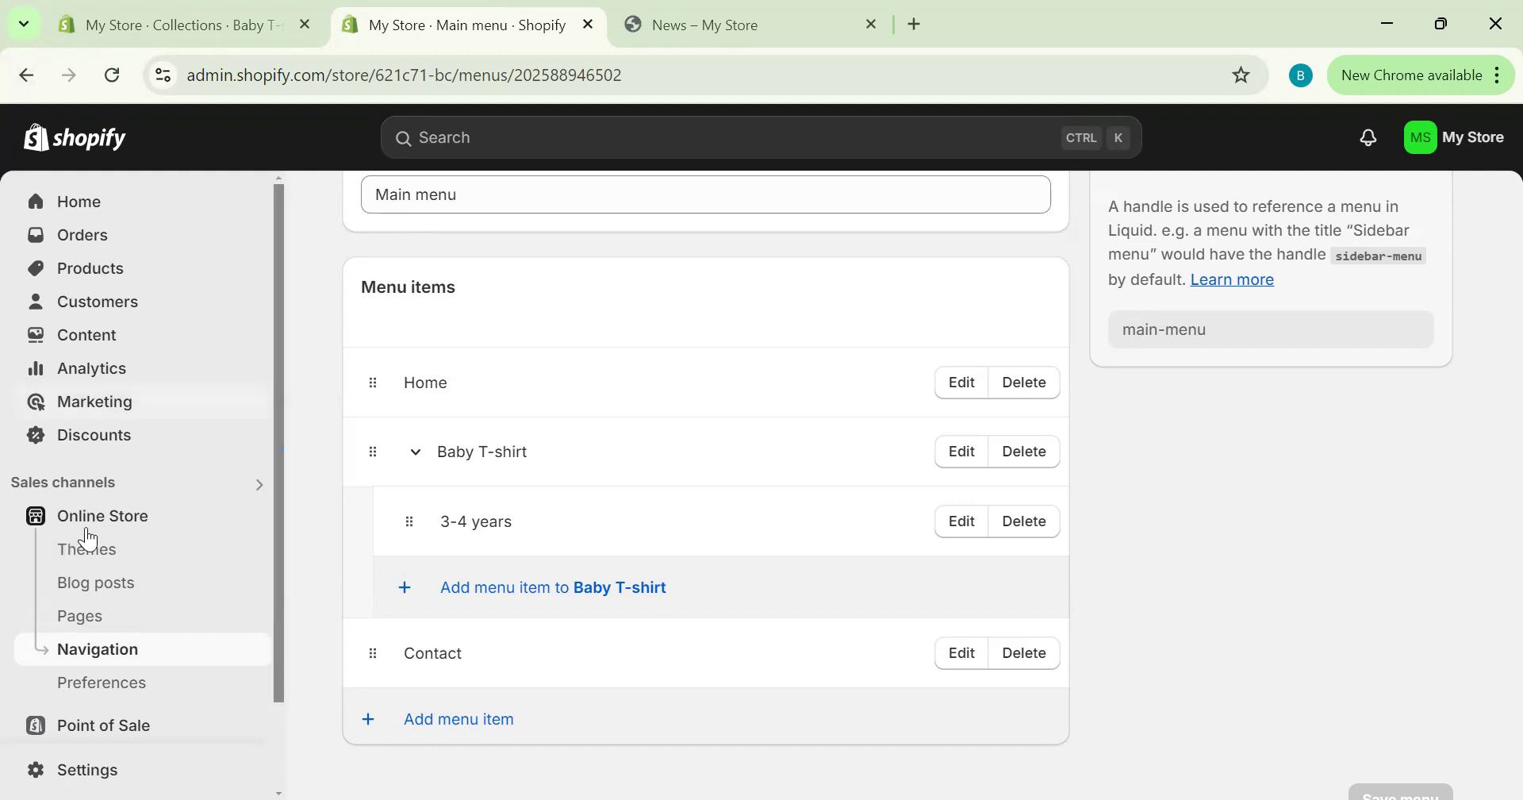
click(88, 546)
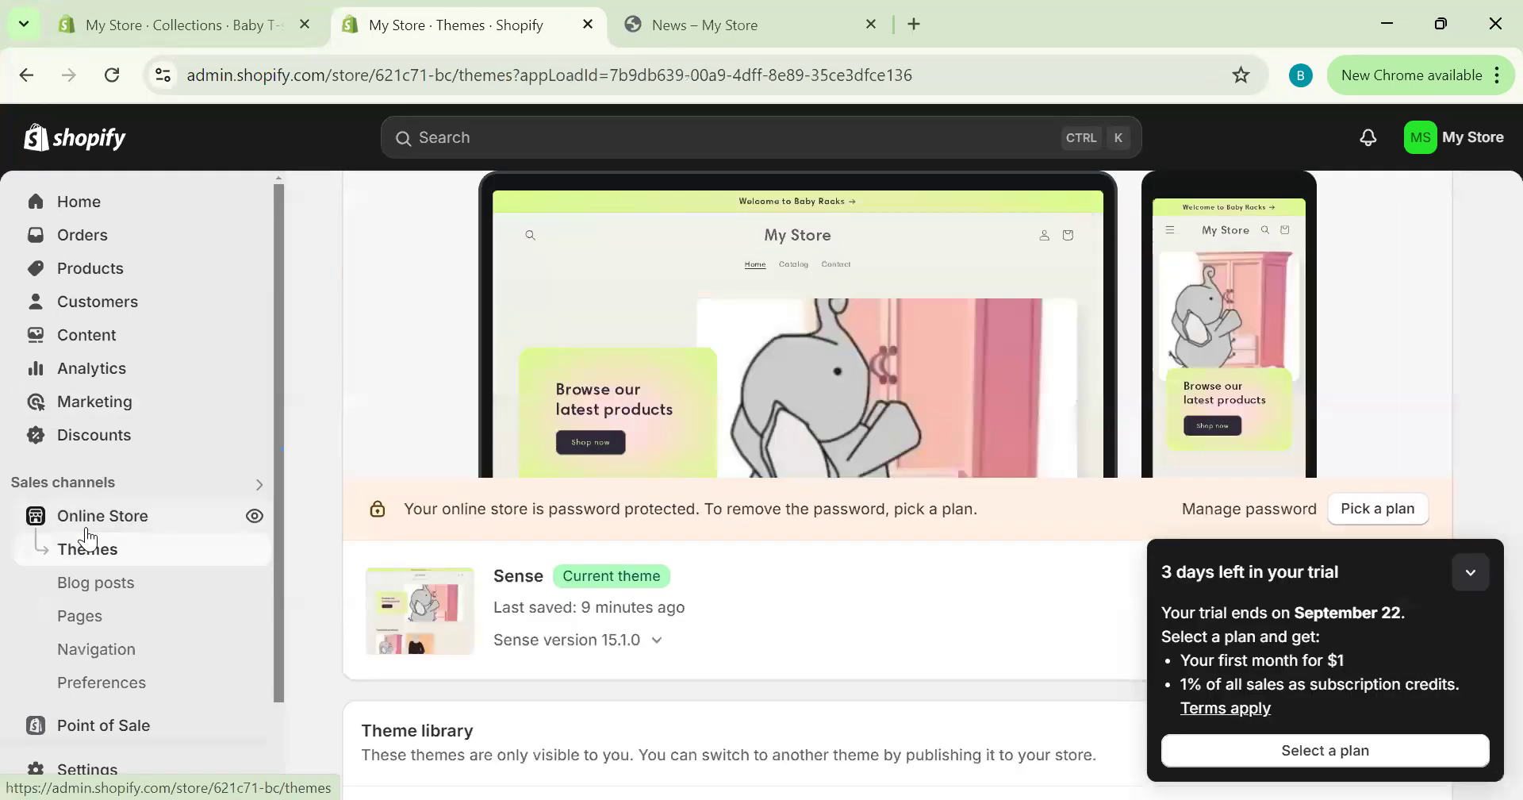
click(1472, 586)
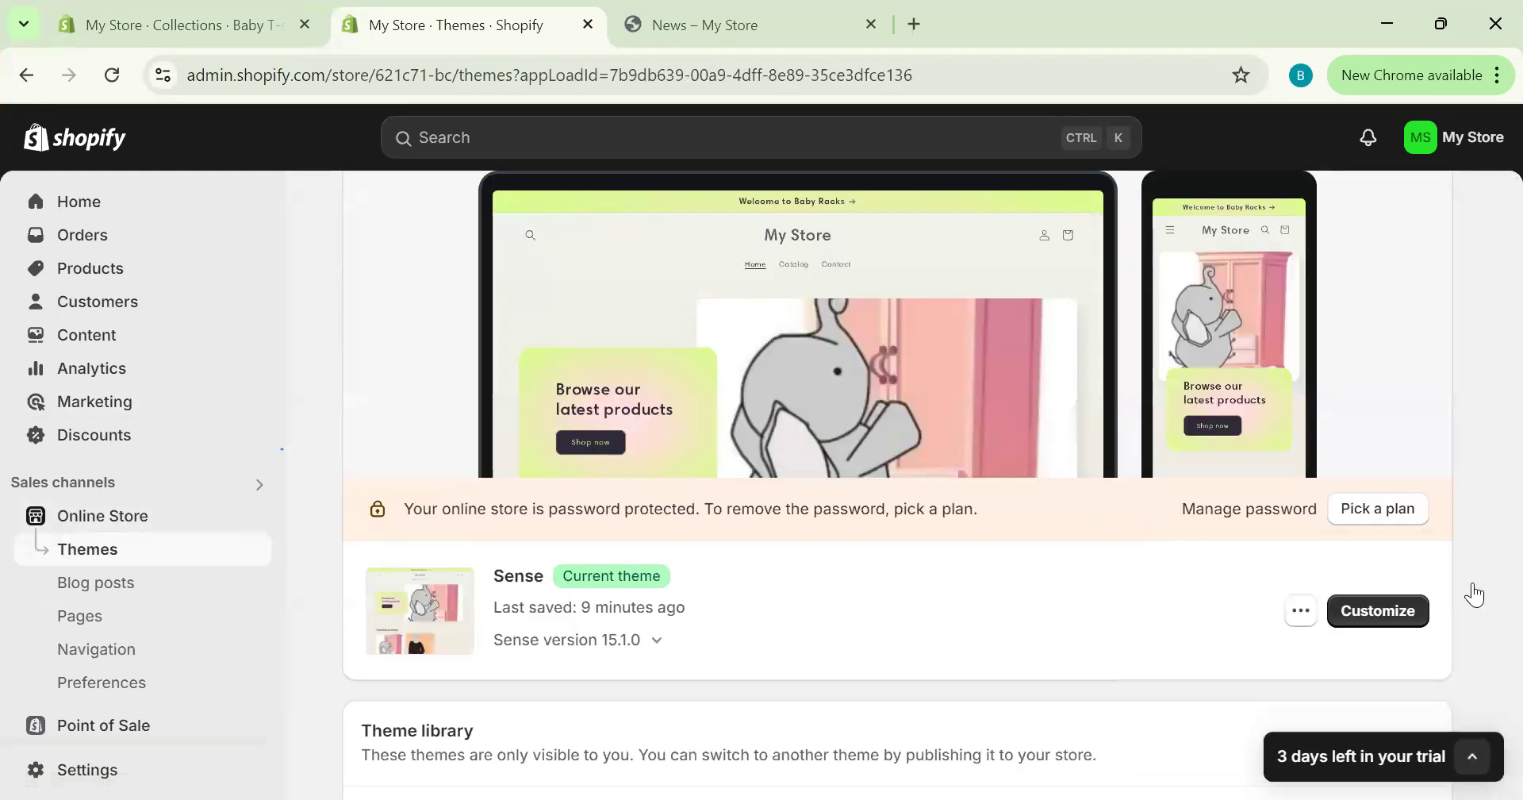
click(1376, 617)
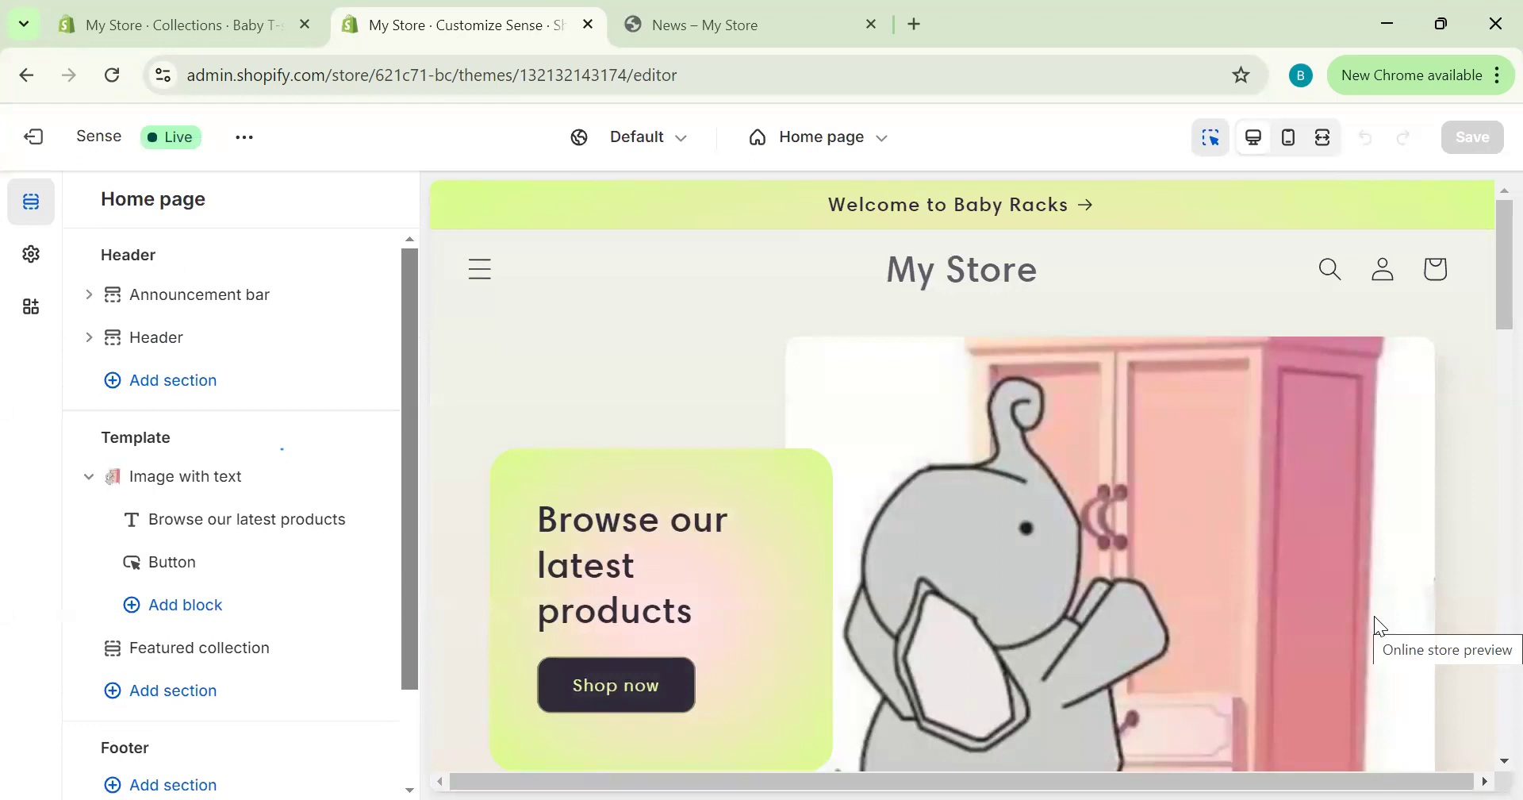
drag(1485, 300, 1485, 713)
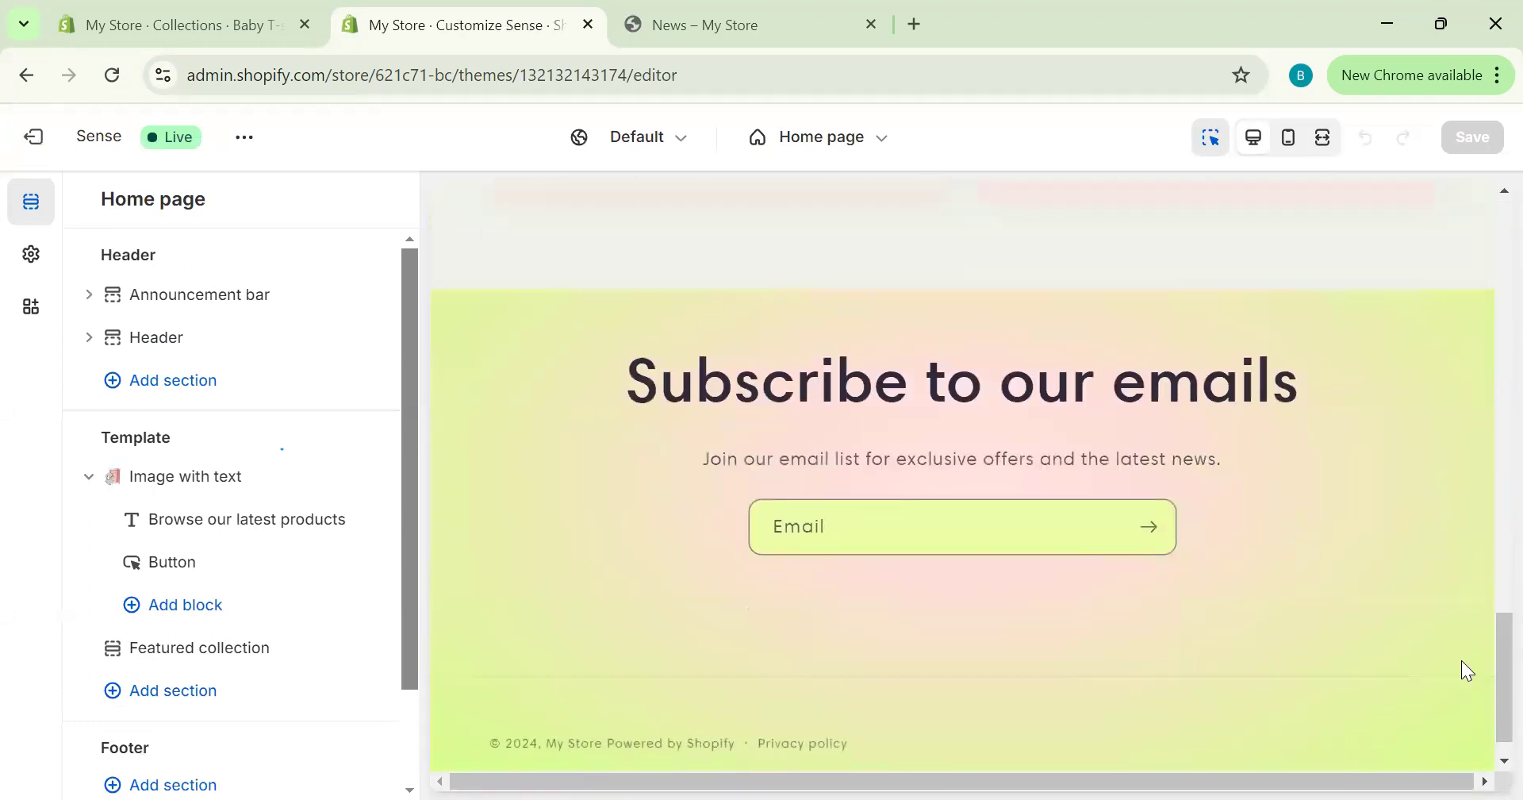
drag(405, 279, 414, 453)
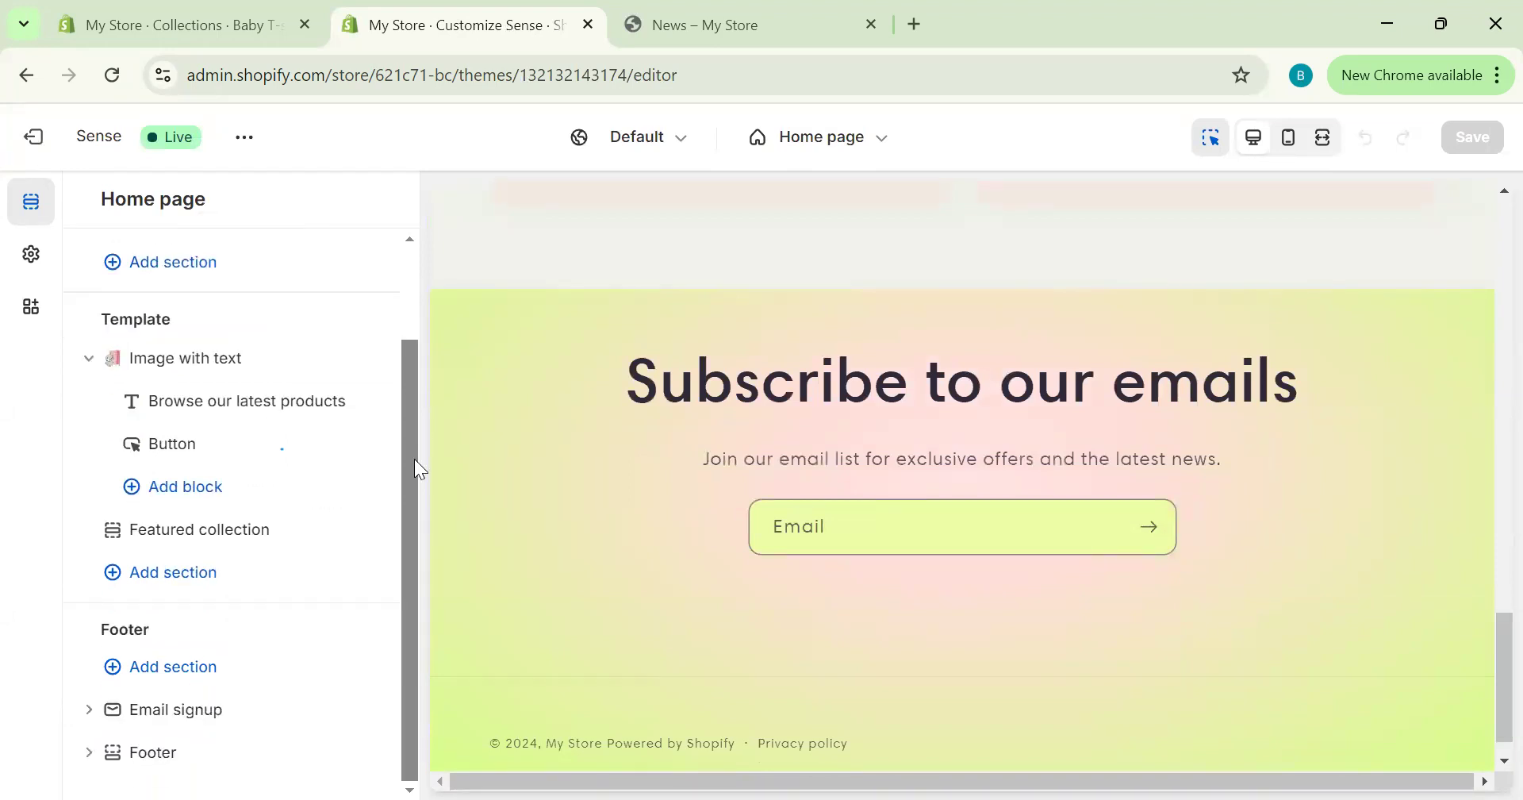
click(32, 143)
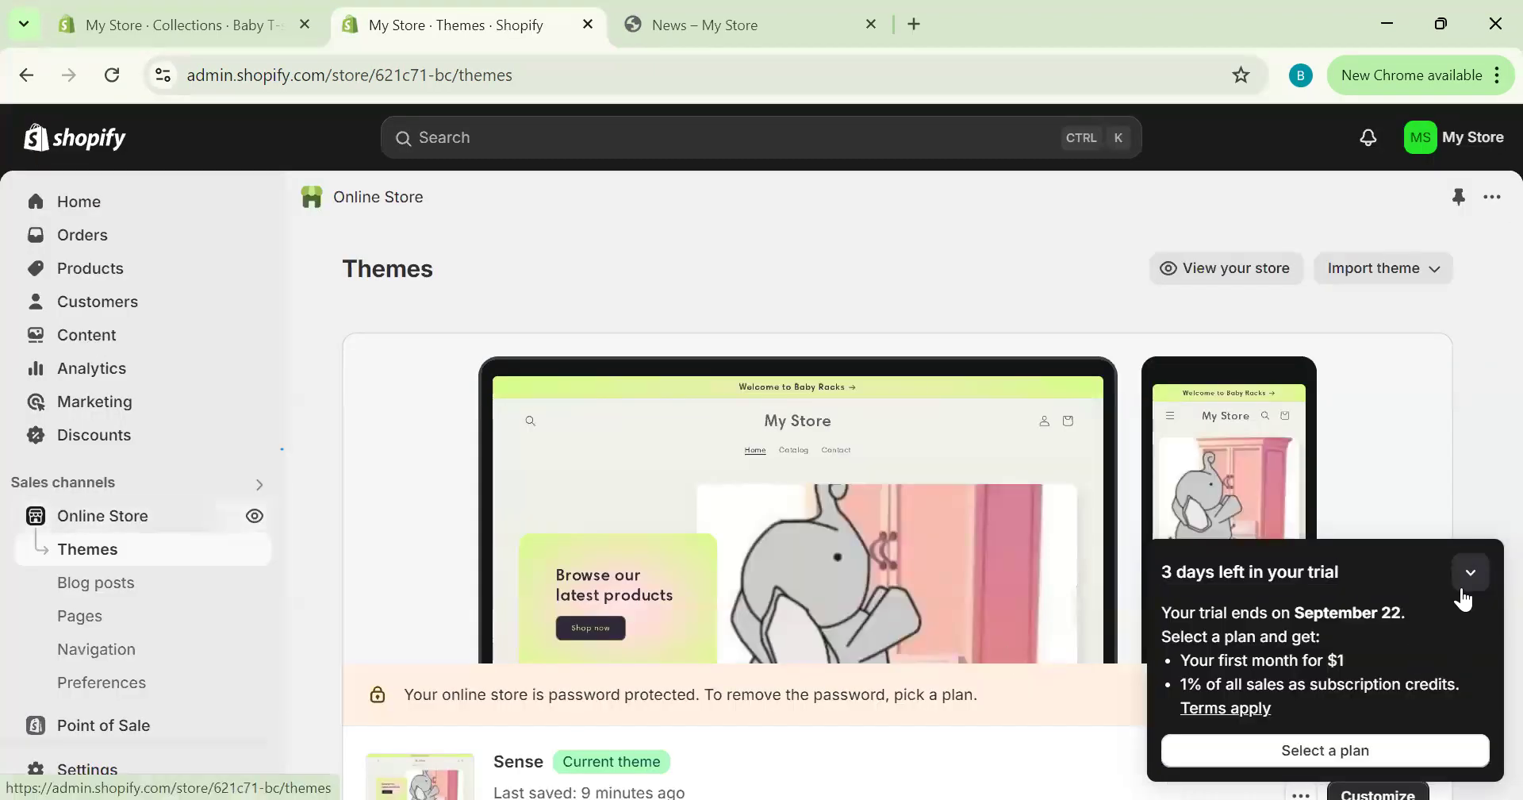
- Reopen the Sense theme for customizing and go to the footer sections of the home page
click(1468, 576)
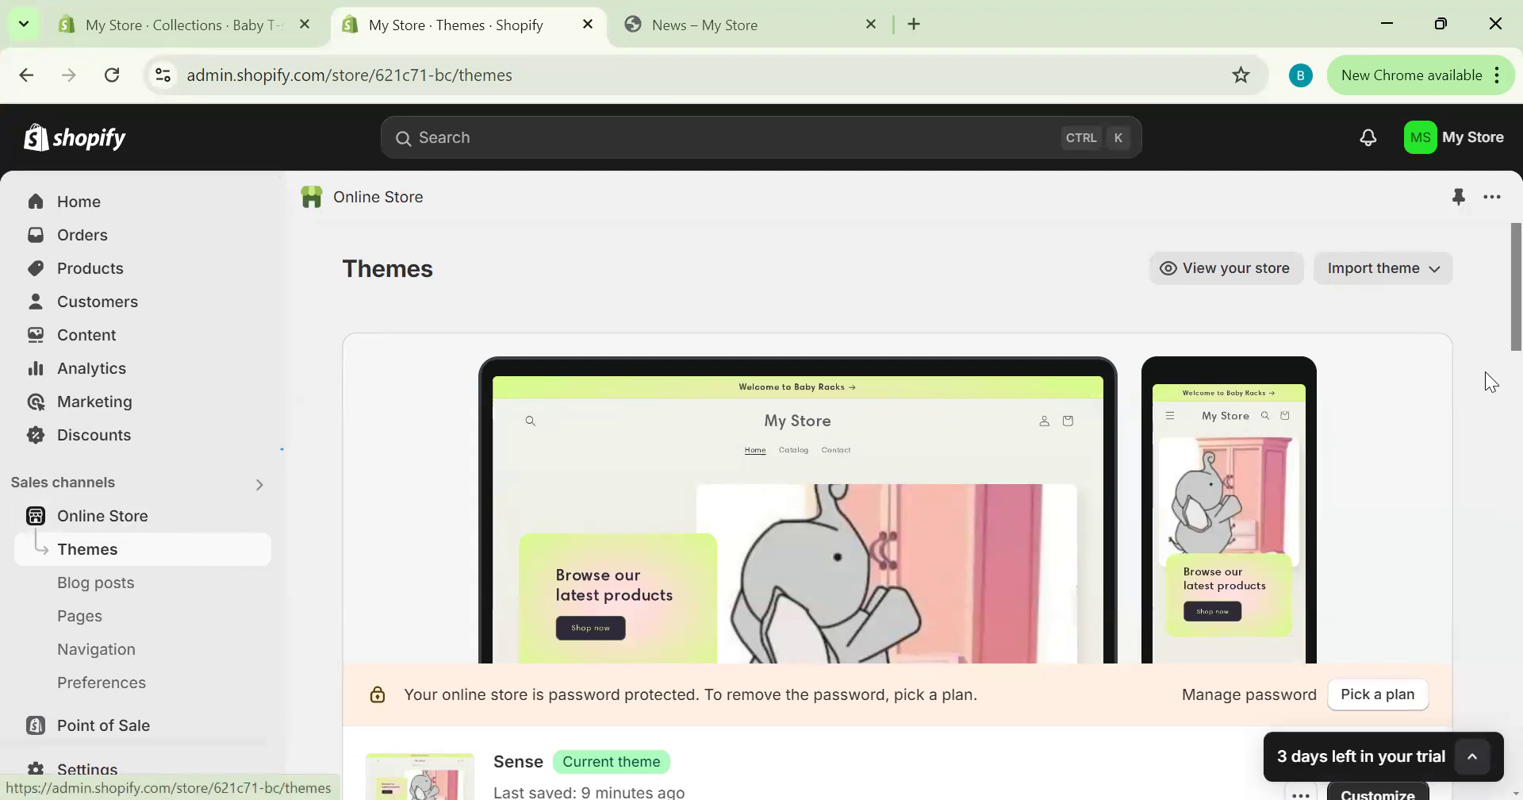
scroll(1485, 325, down, 5)
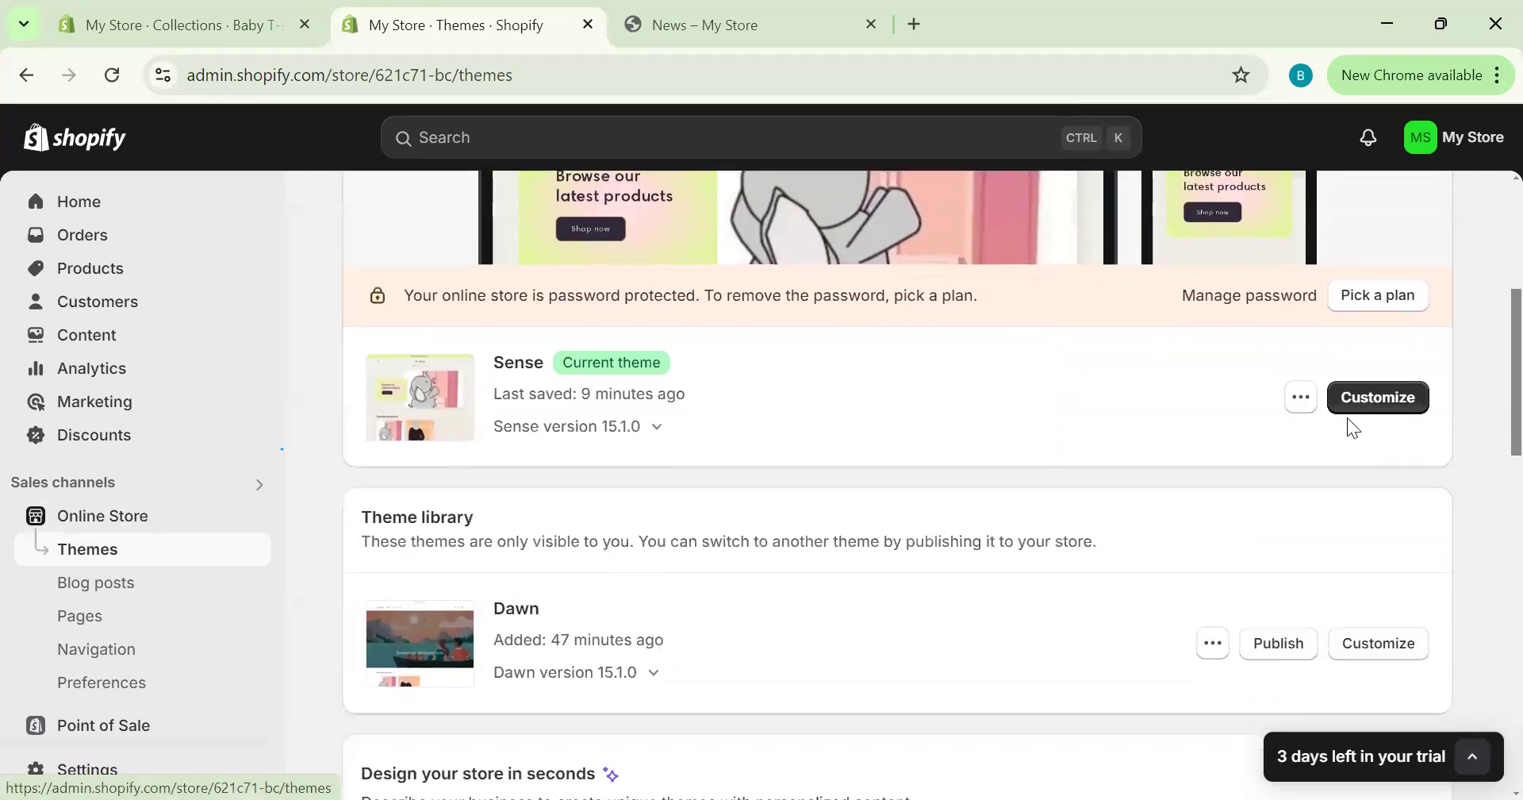
click(1371, 409)
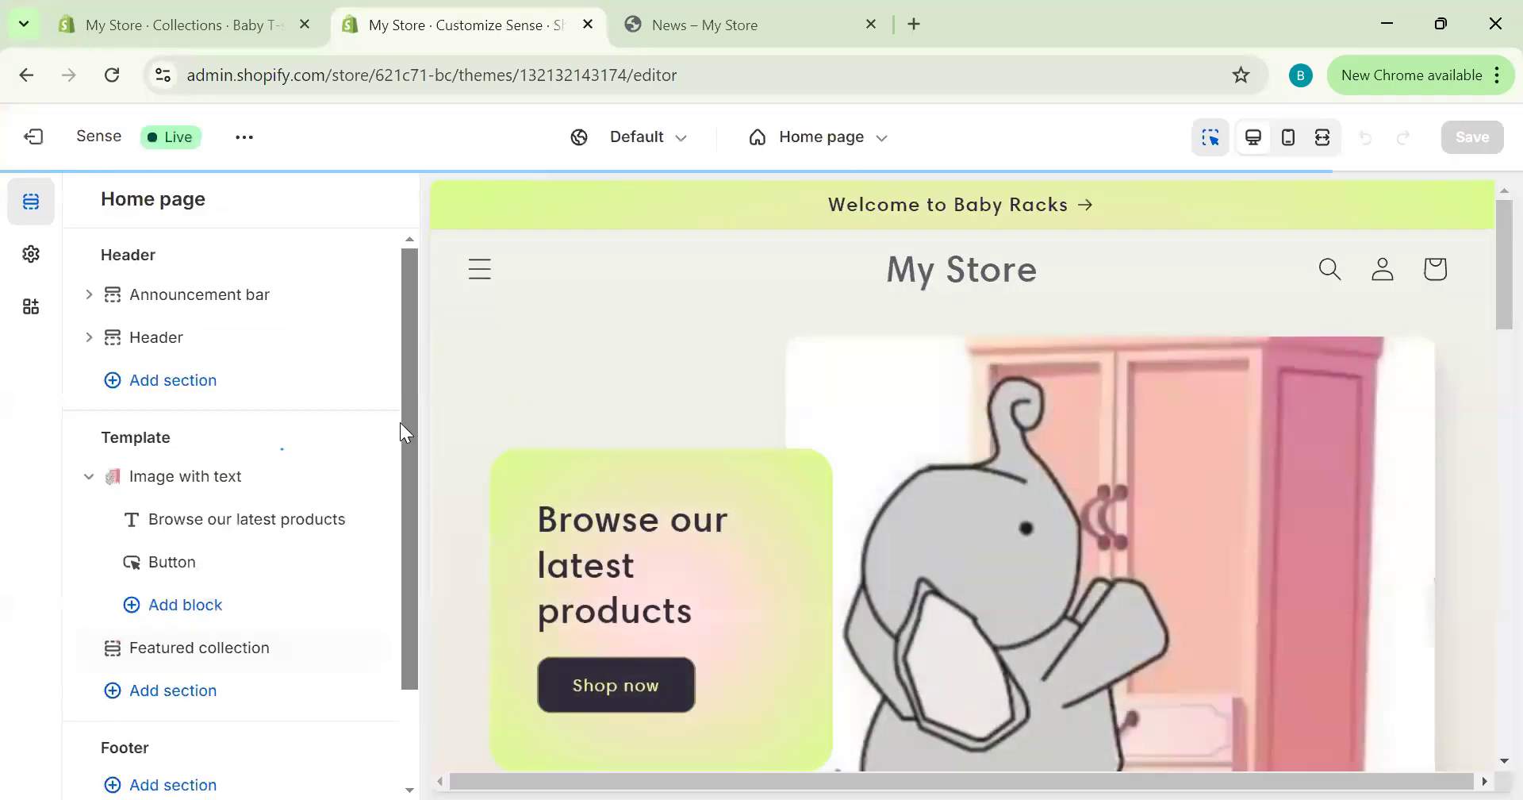
drag(405, 429, 395, 587)
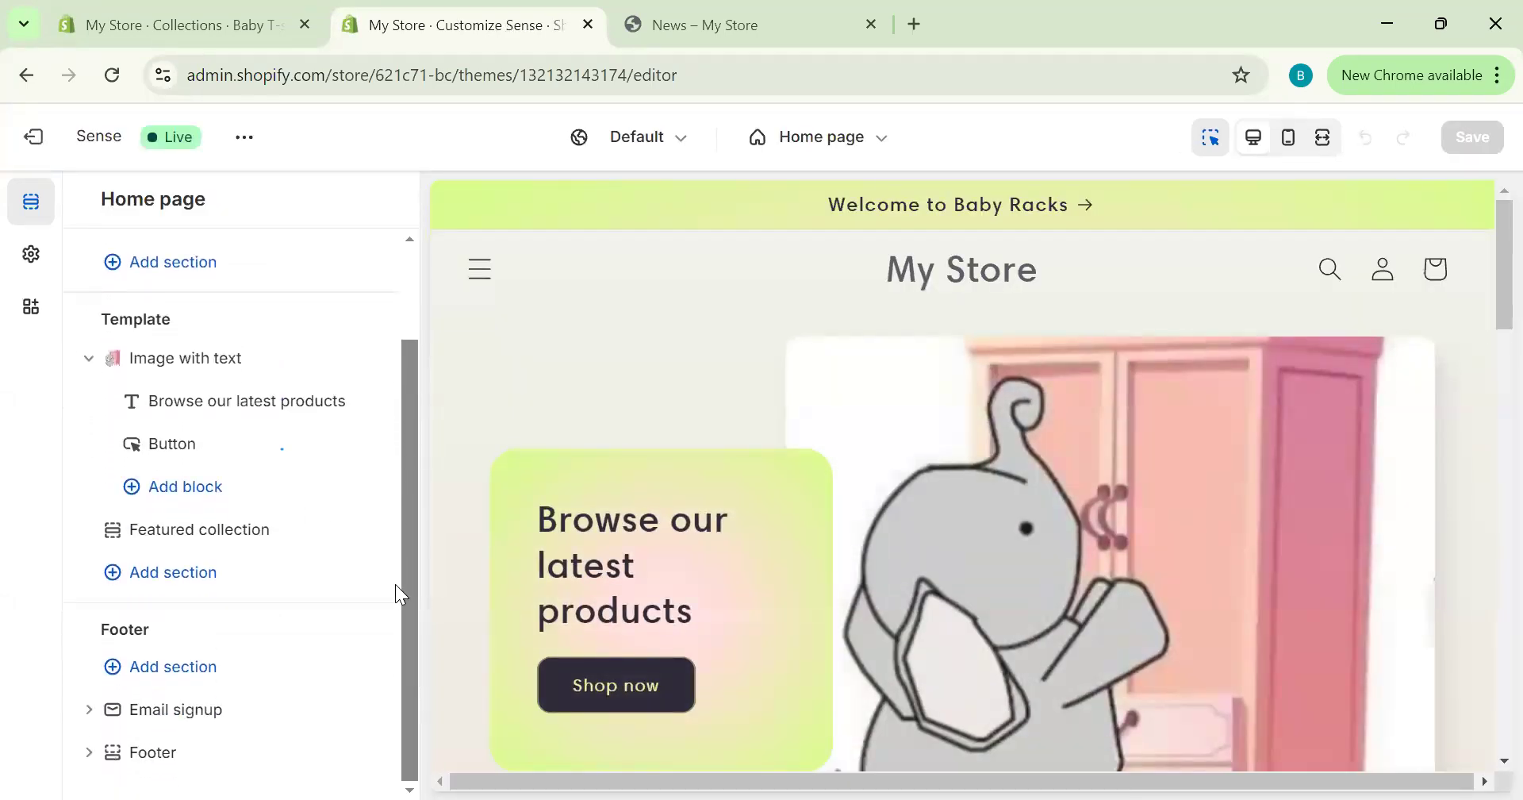
- Look over the section types that can be added to the footer, then dismiss the list
click(169, 668)
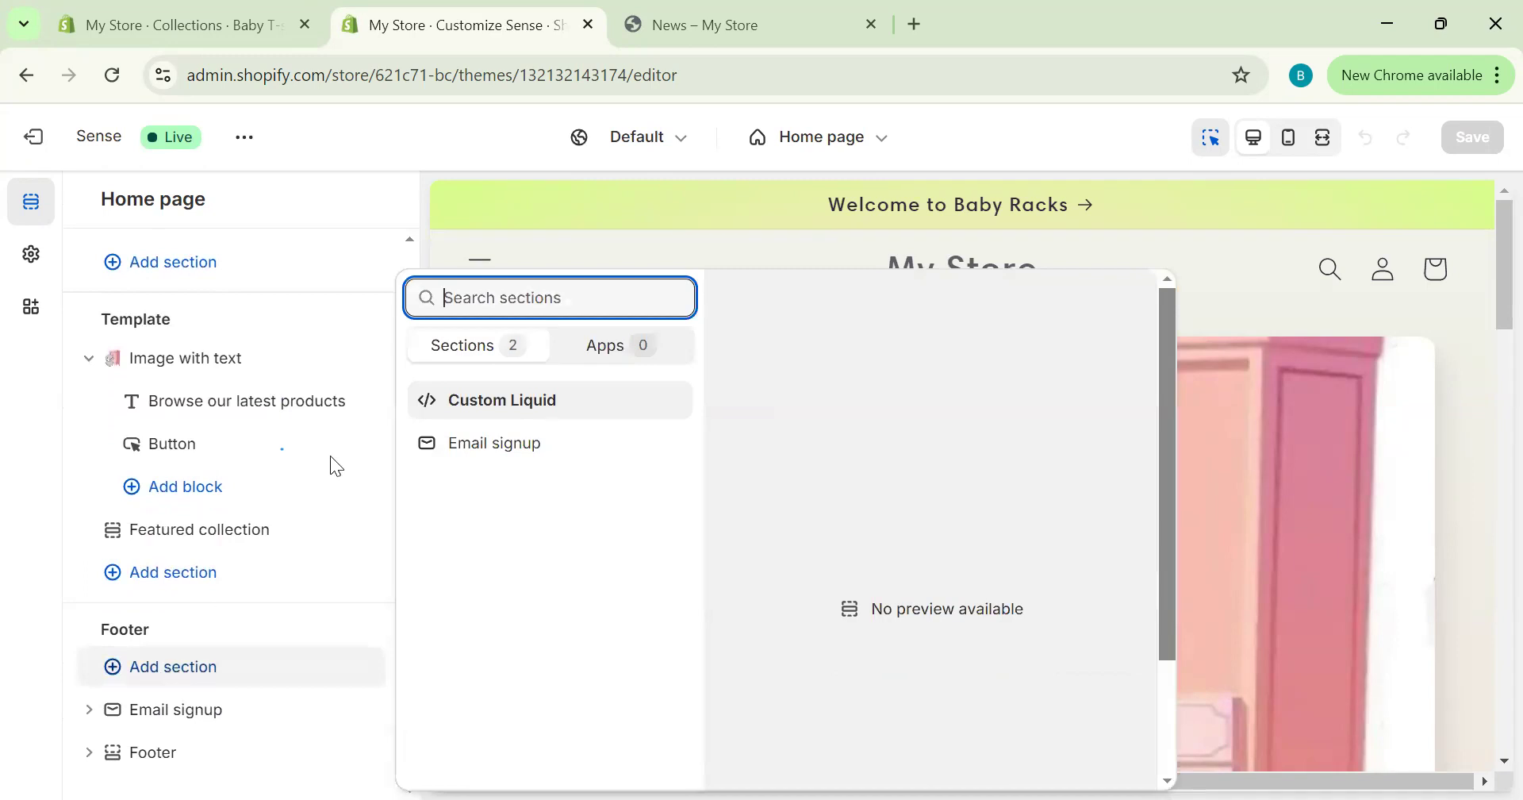
mouse_move(503, 464)
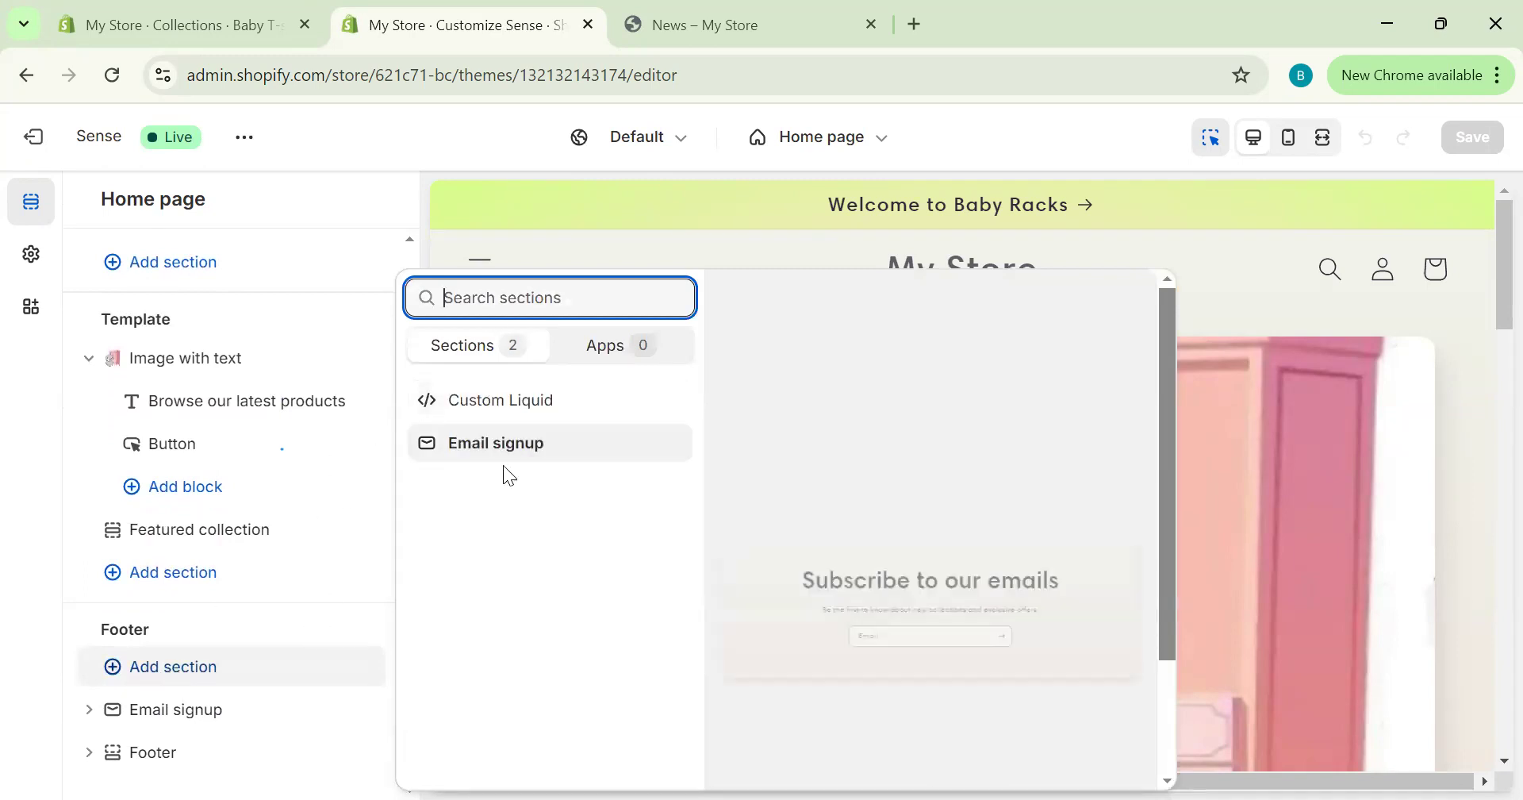
click(36, 605)
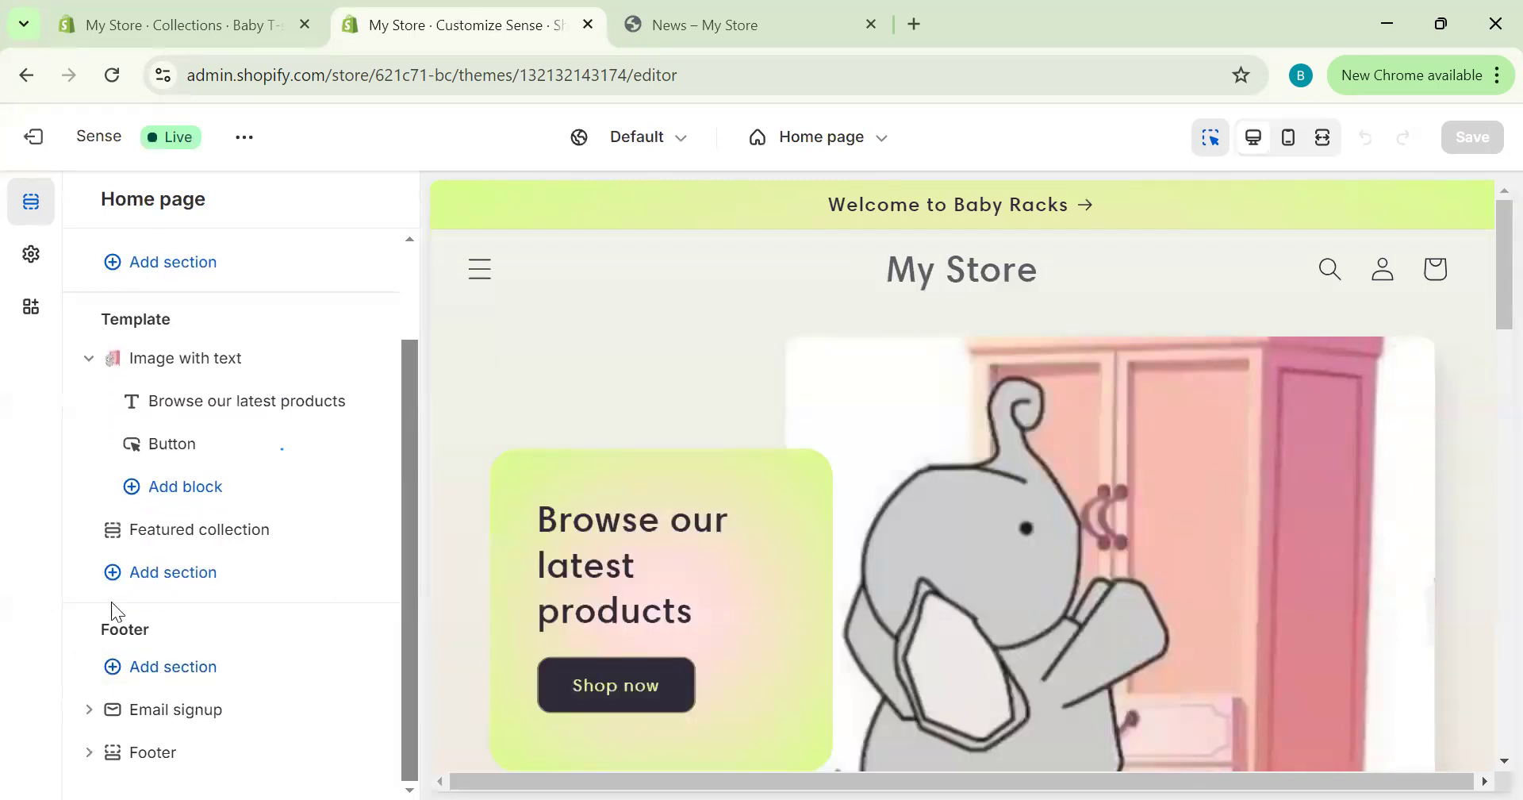
- Browse the section types available for the home page template and preview options such as Featured product, Image with text and Slideshow
click(159, 573)
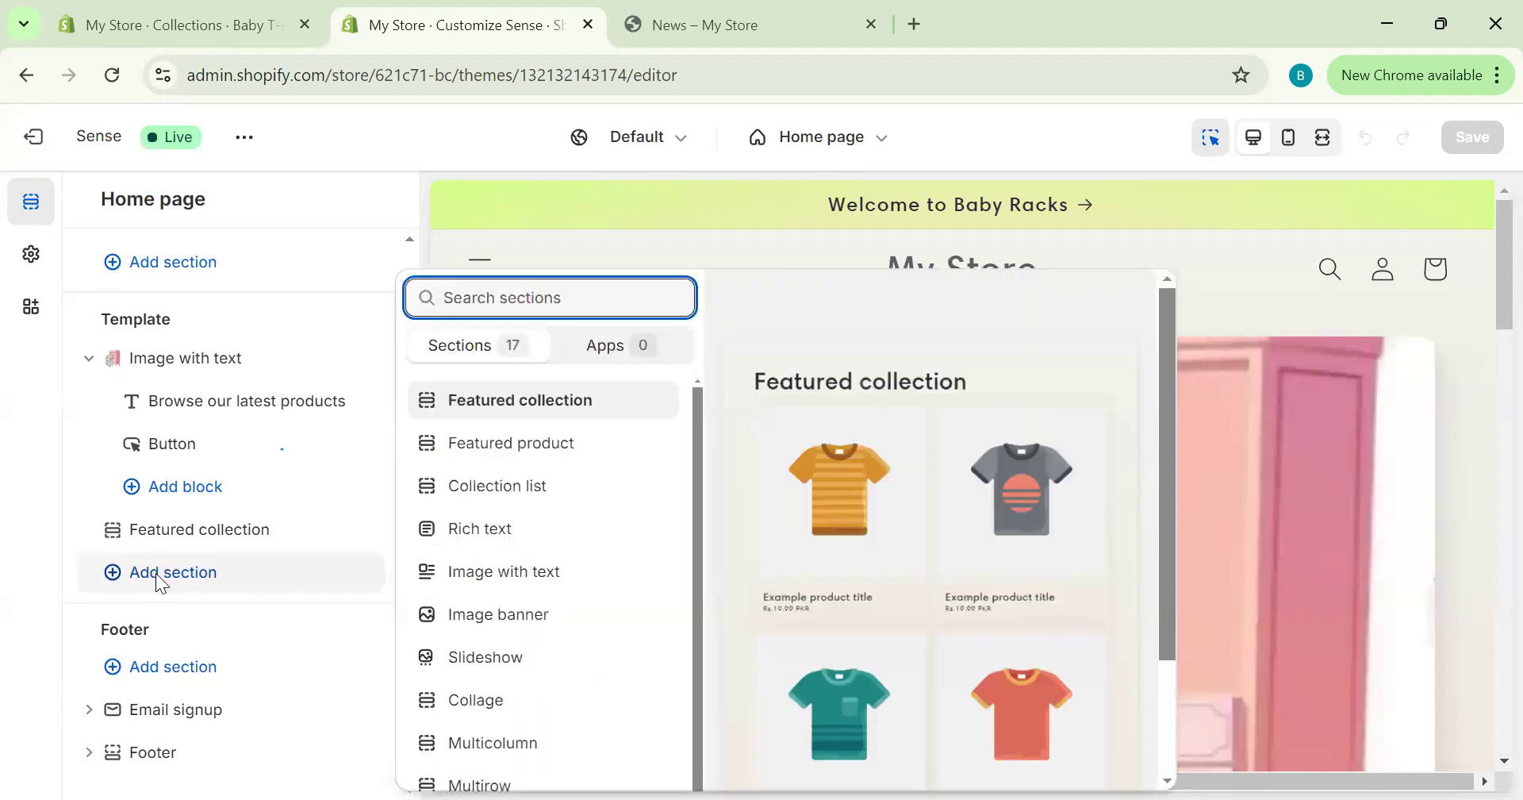
drag(699, 396, 692, 601)
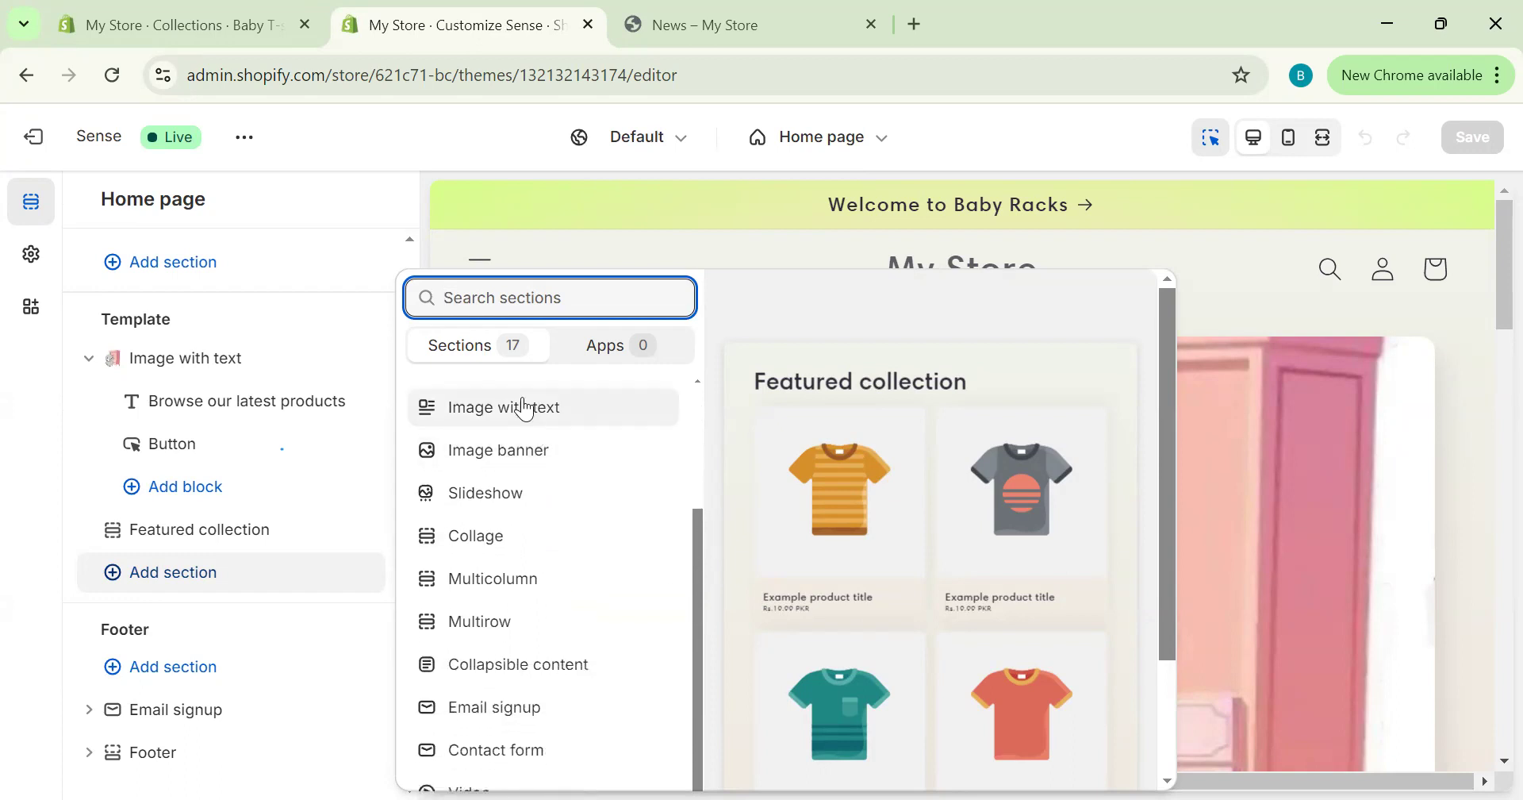
drag(697, 560, 699, 444)
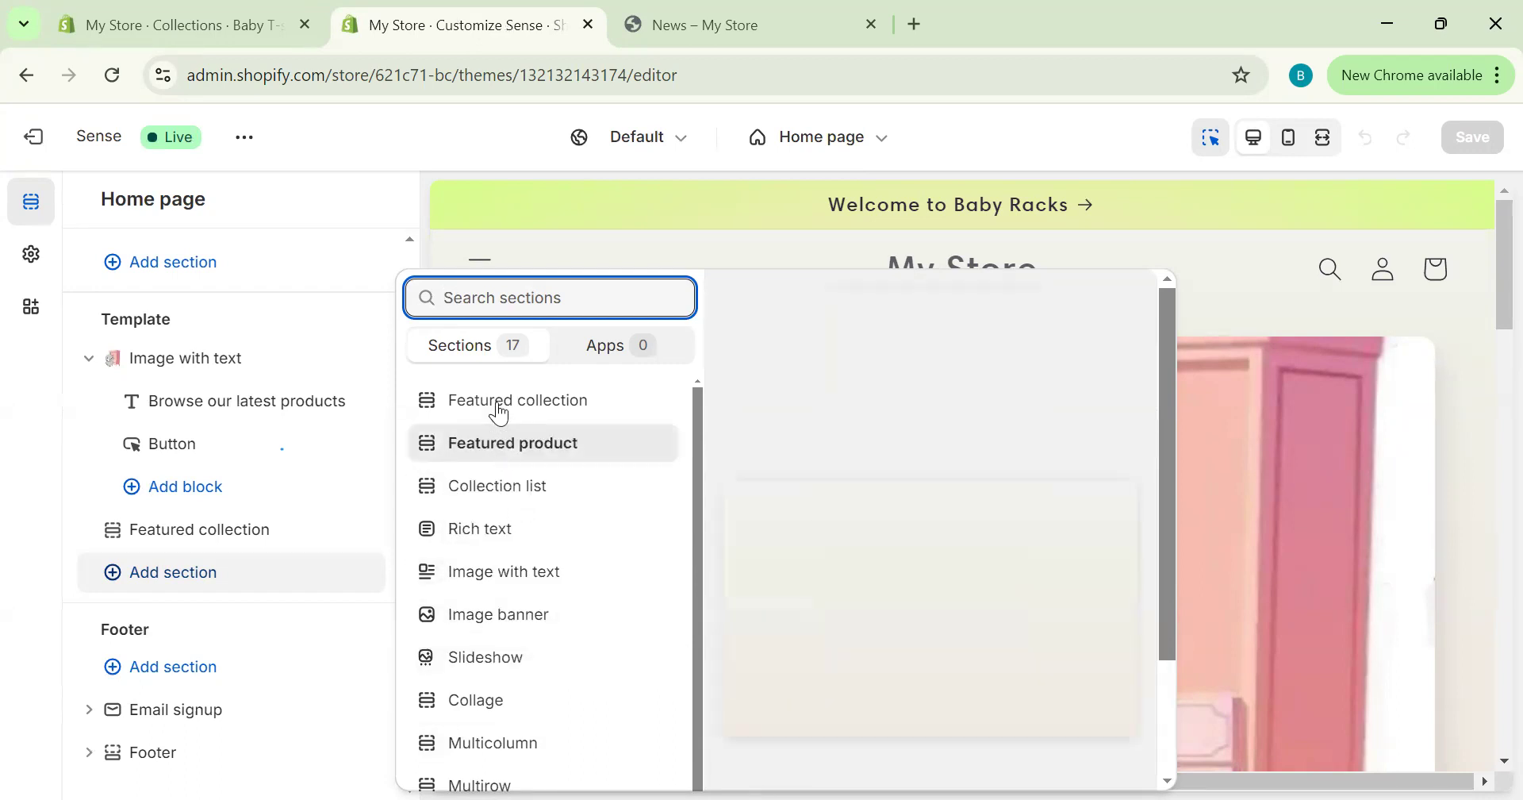
scroll(690, 491, down, 2)
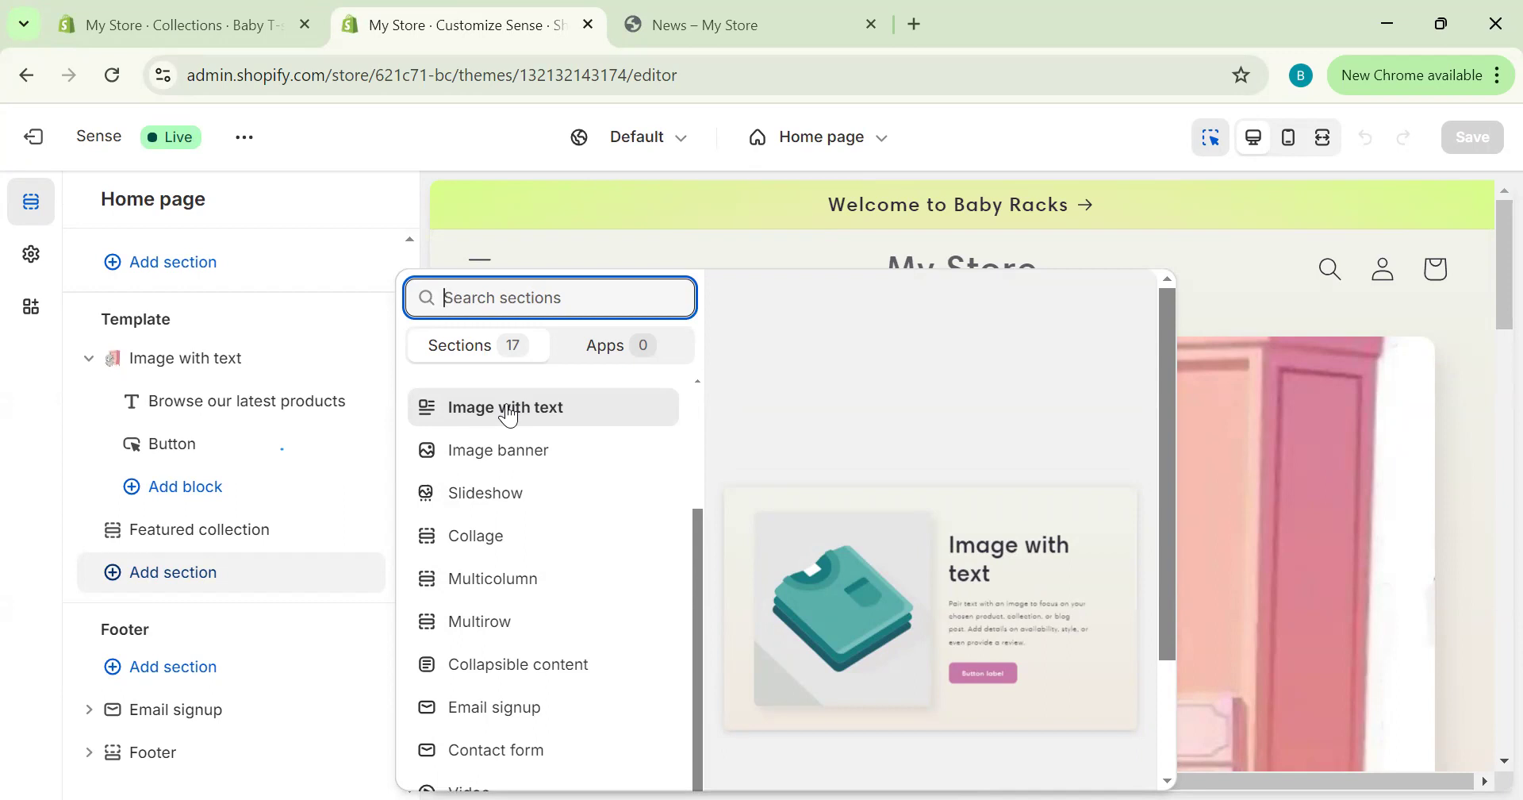
click(690, 467)
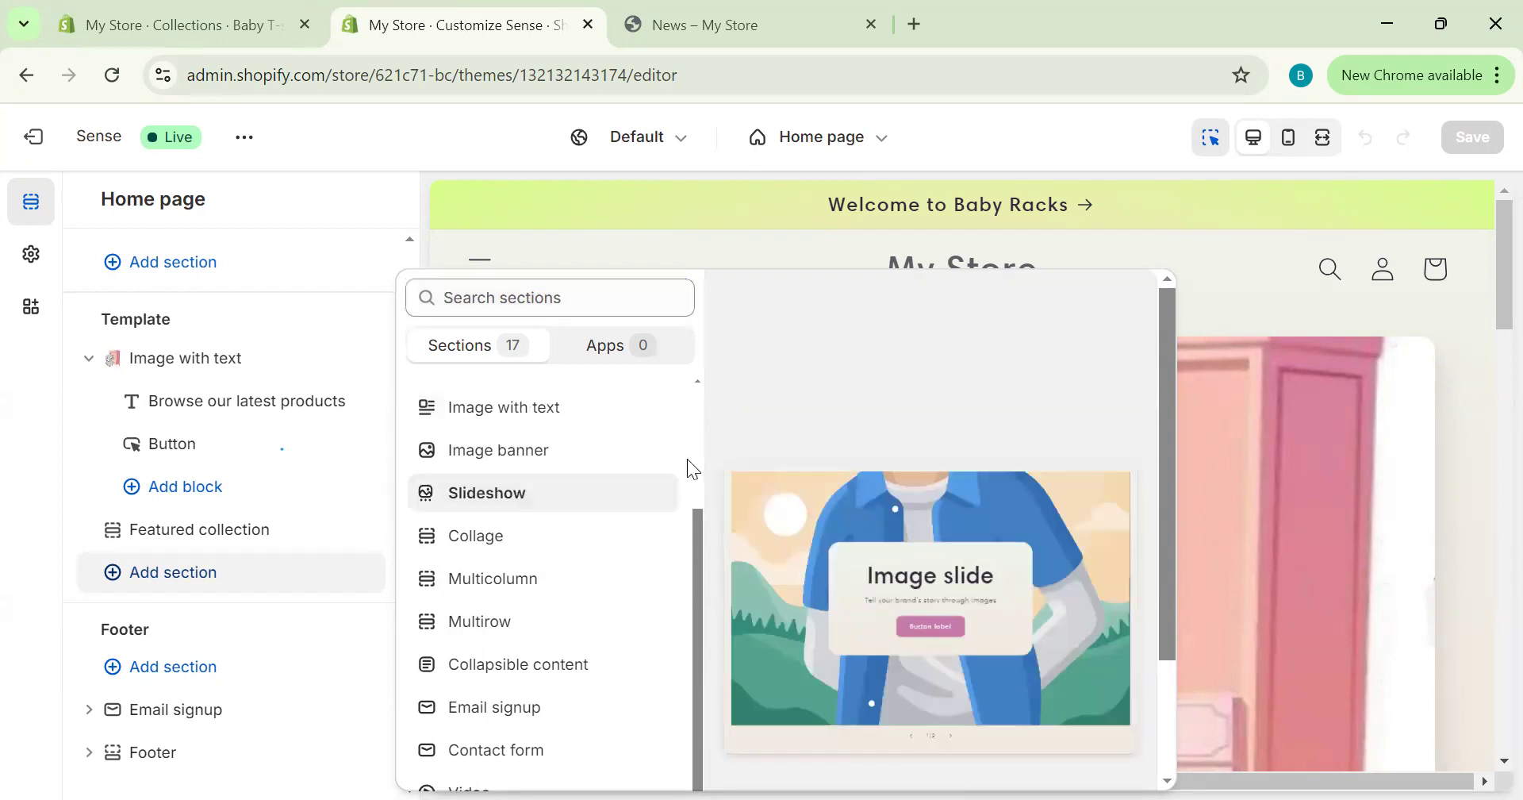
drag(700, 536, 662, 416)
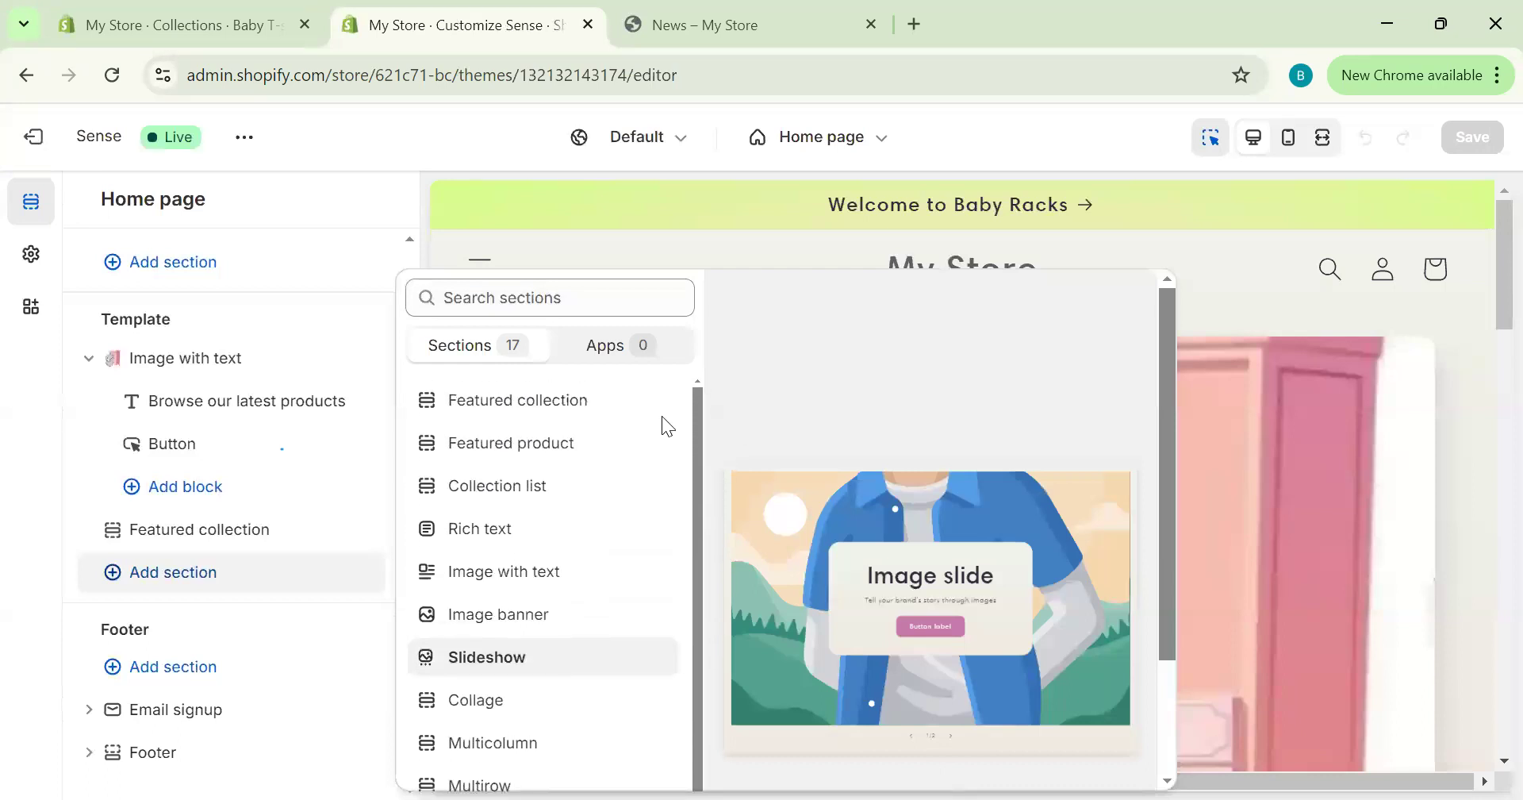
- Open the theme settings and review the Animations options, including the hover effect choices
click(44, 261)
click(41, 271)
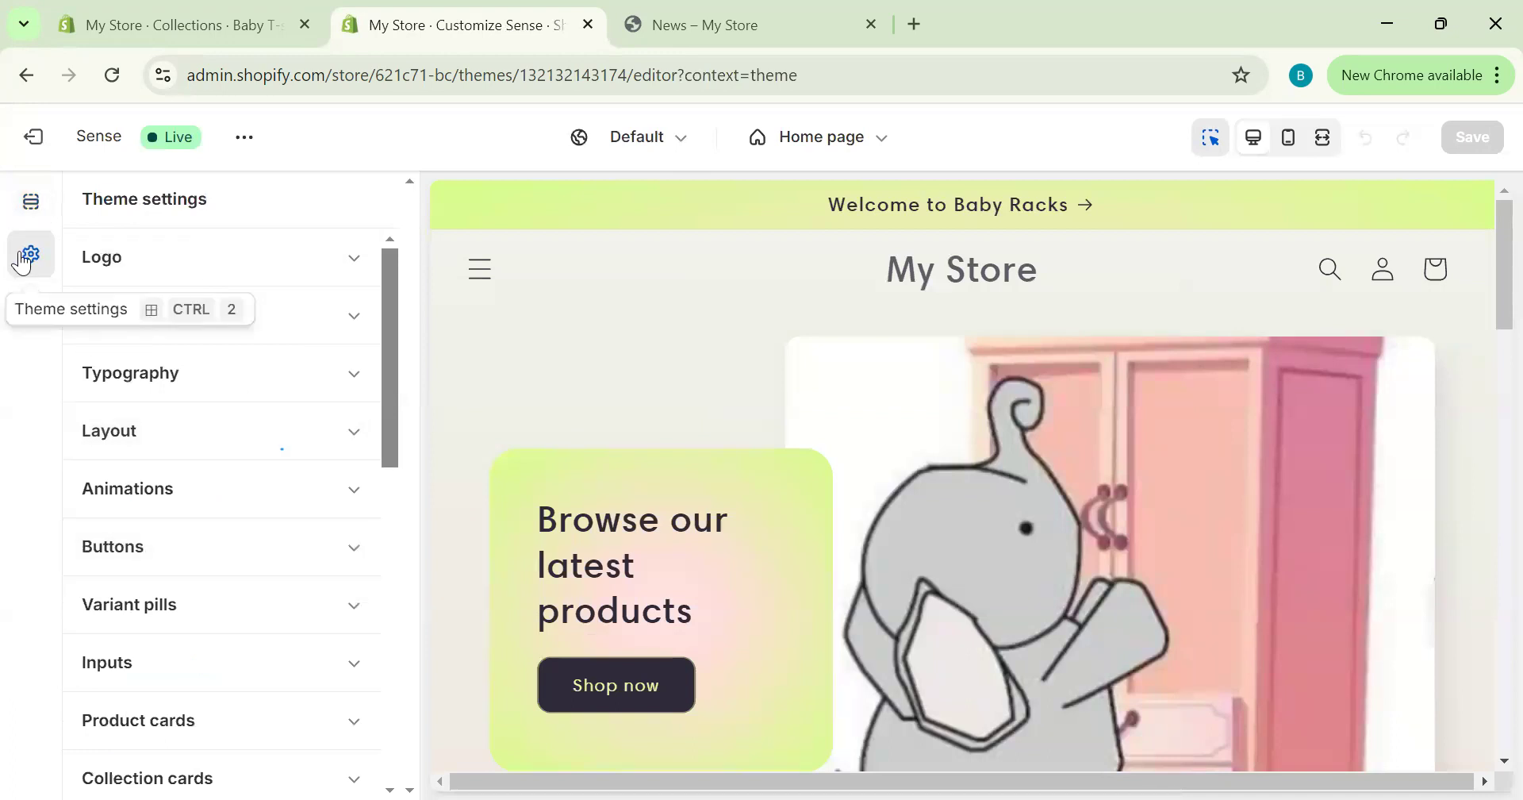
click(353, 516)
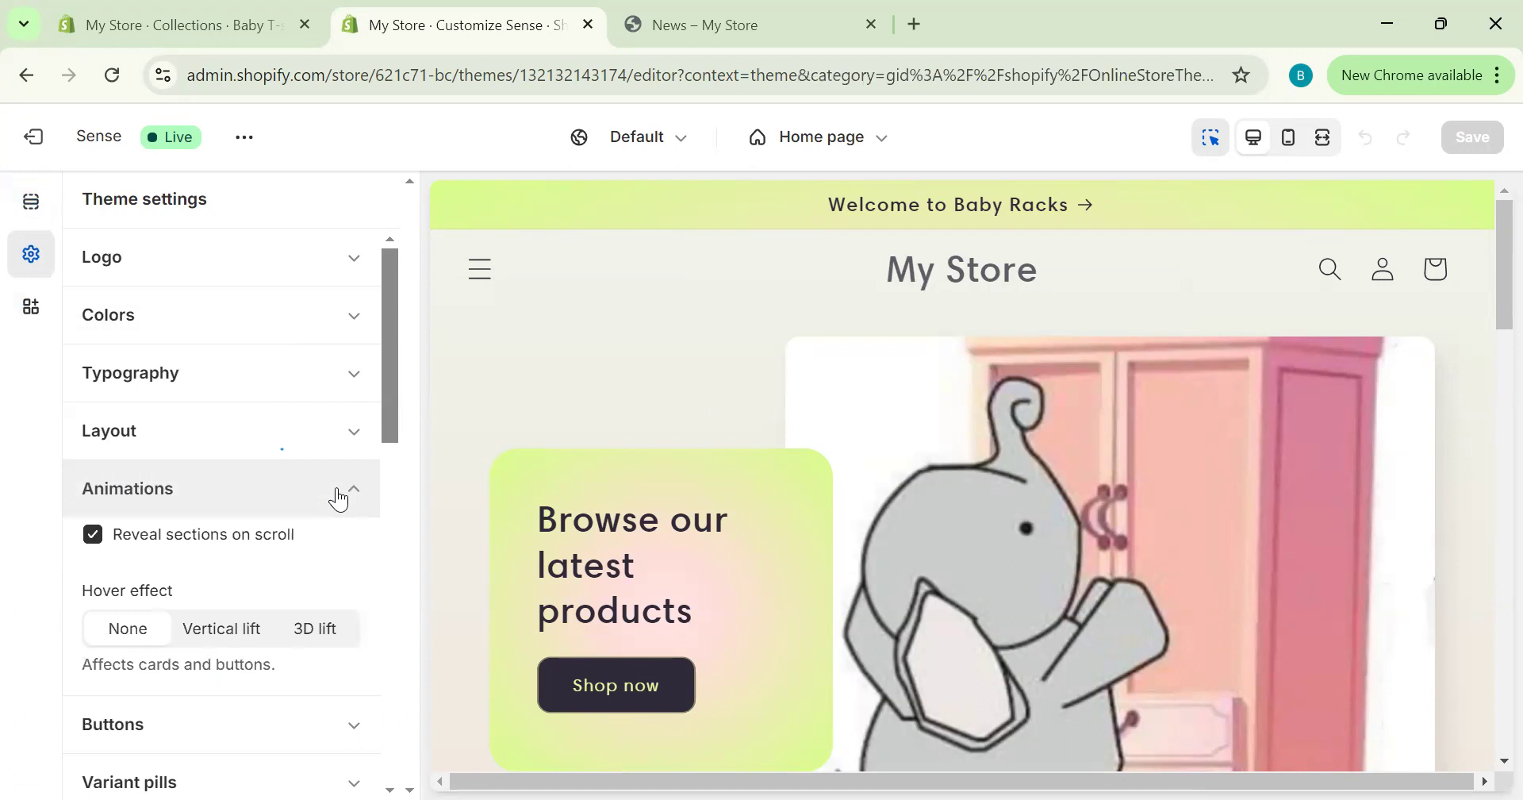
drag(395, 400, 401, 440)
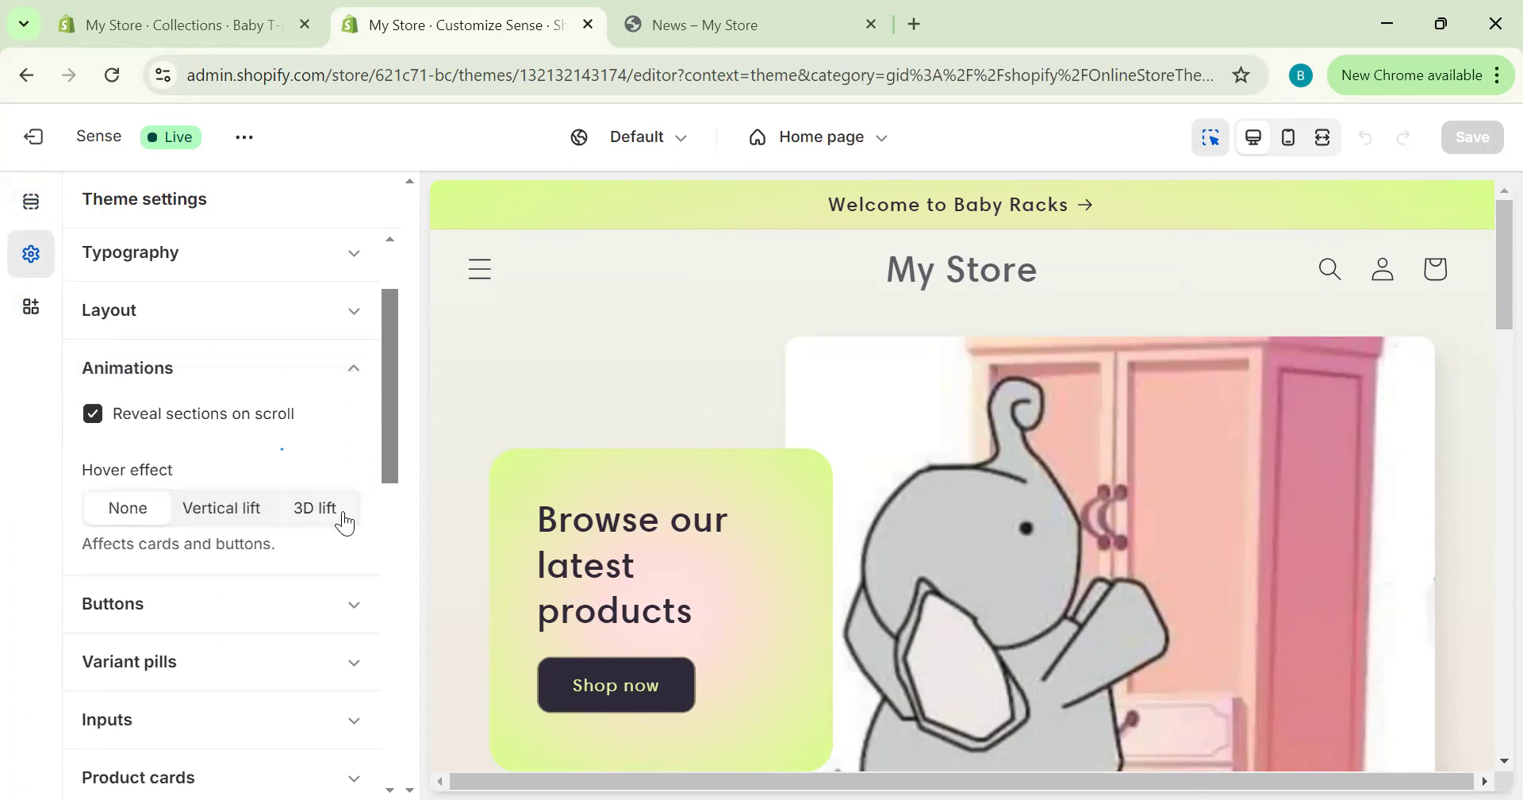
- Look over the settings of the home page's Image with text section and return to the section list
click(1041, 570)
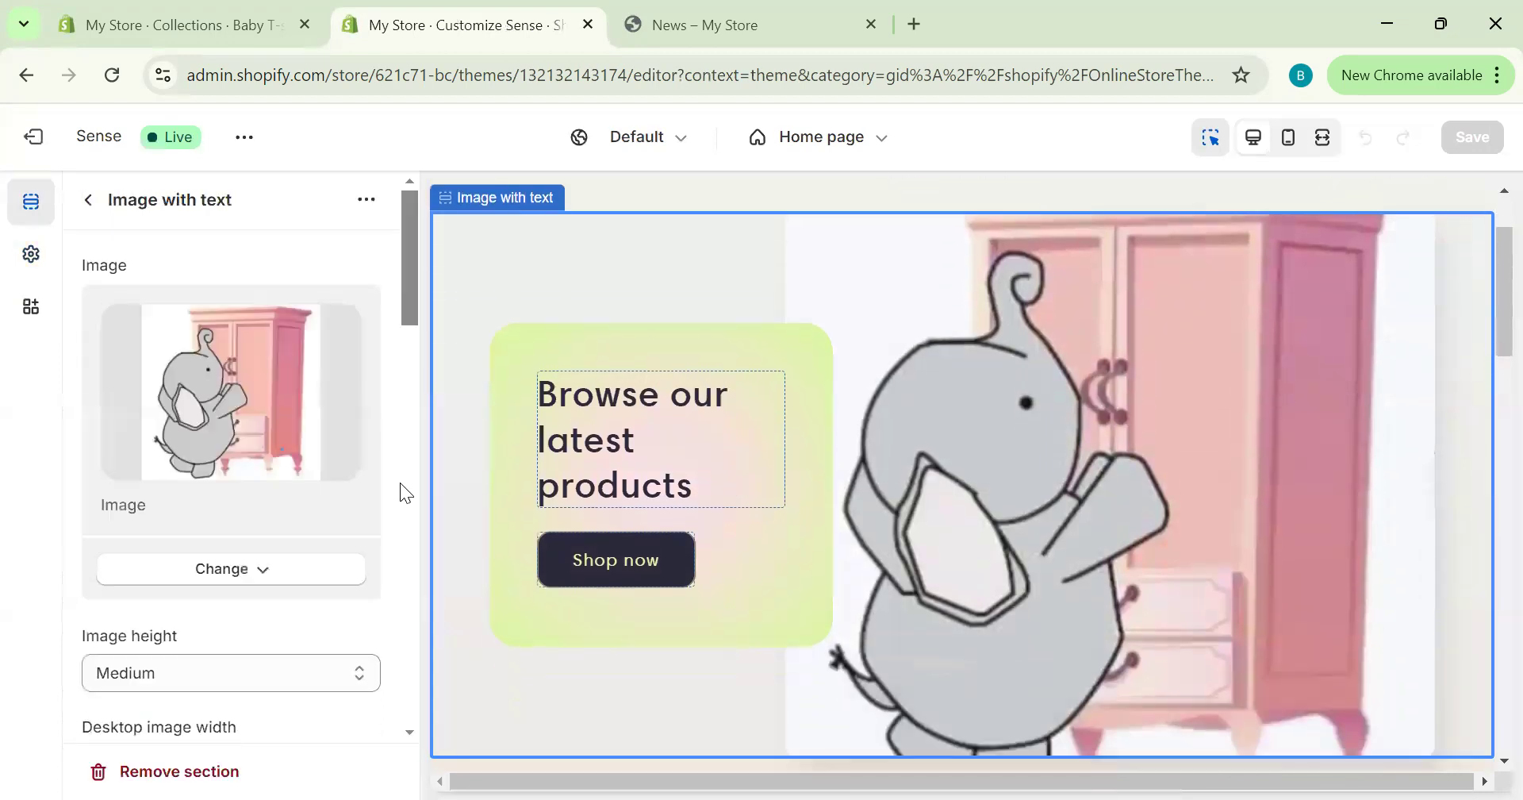
mouse_move(414, 258)
mouse_down()
mouse_move(437, 366)
mouse_move(438, 258)
mouse_up()
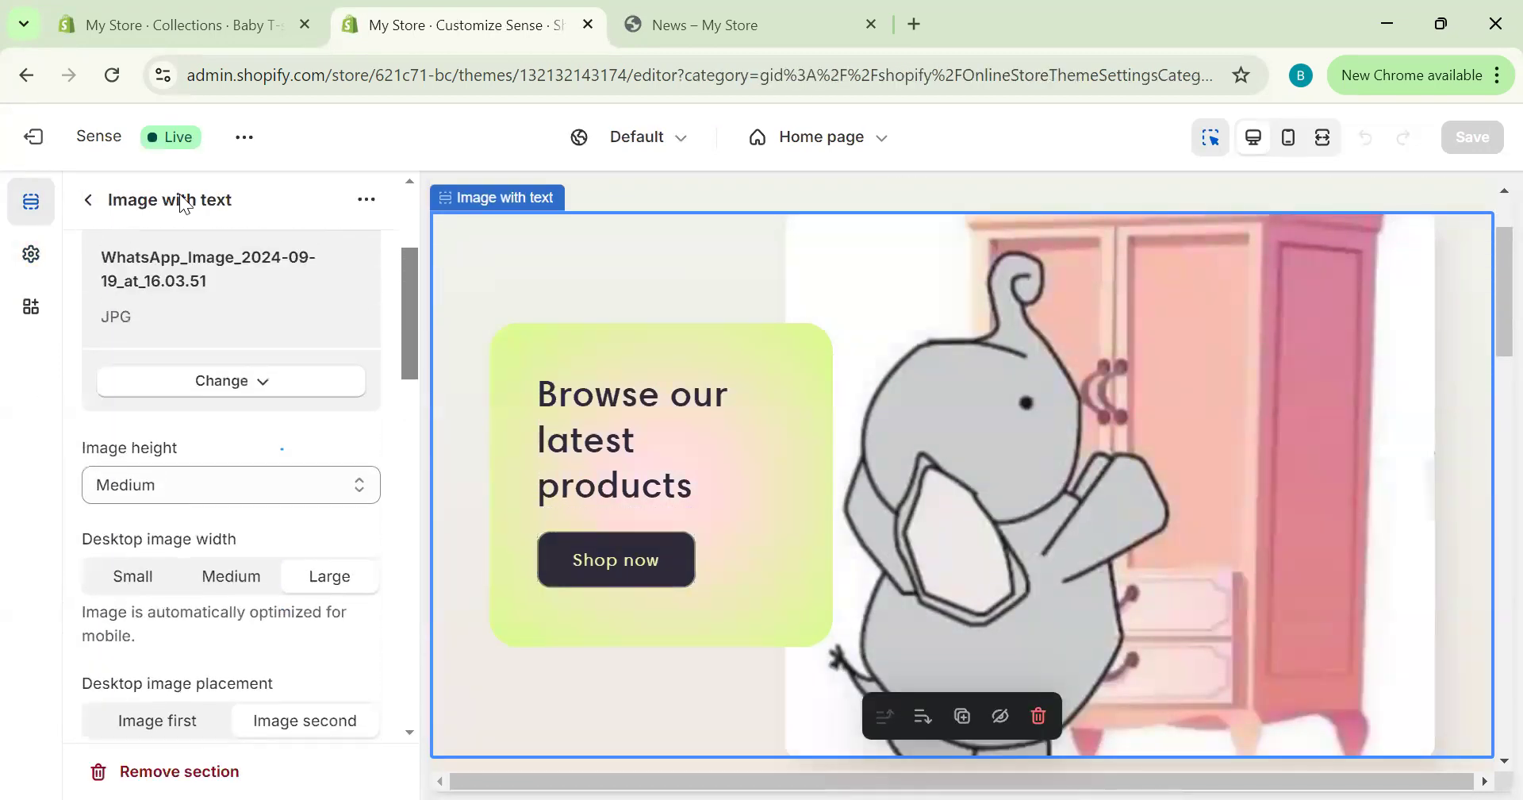
click(88, 203)
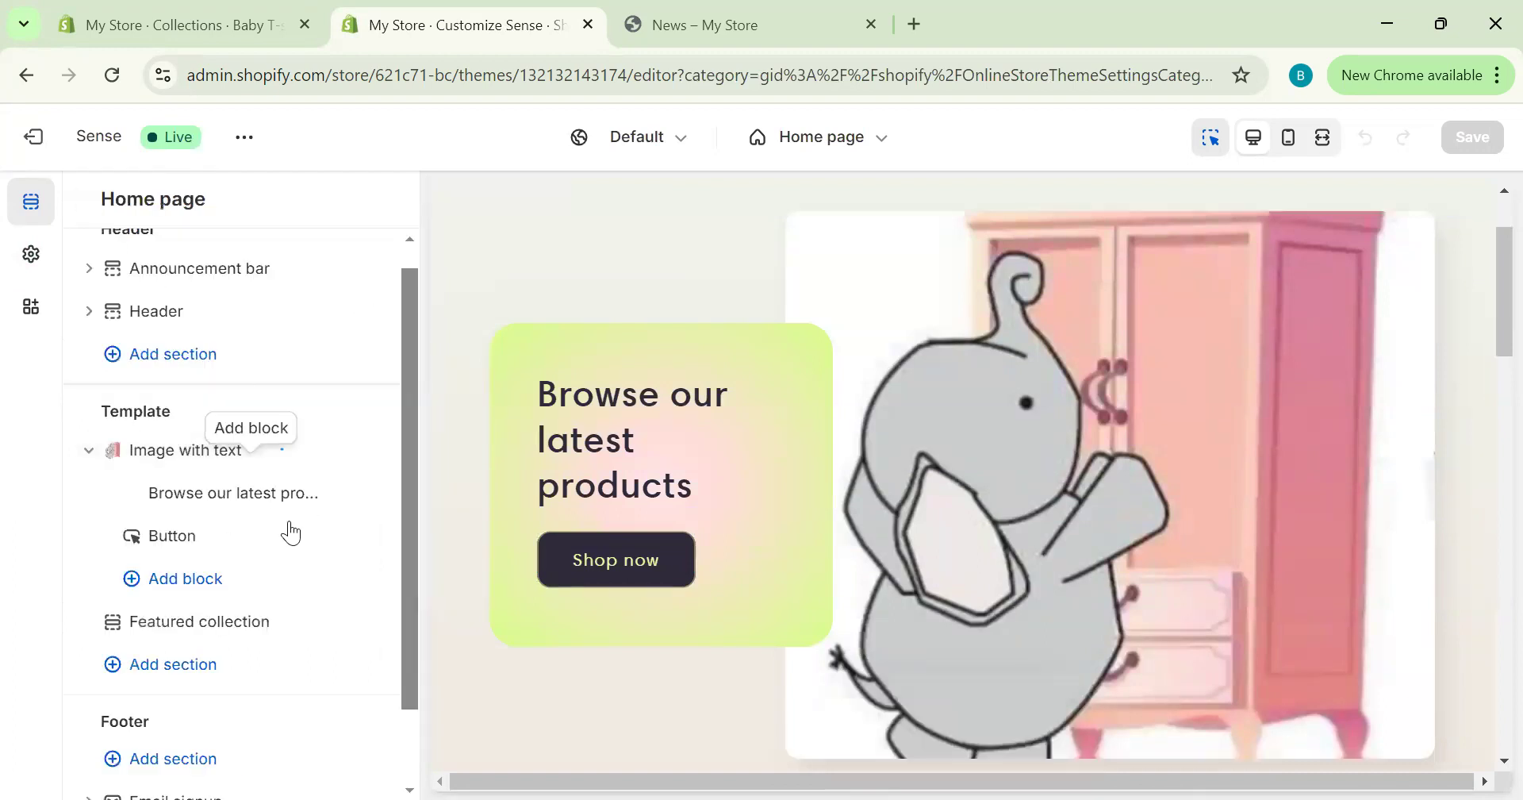
- Set the theme's animation hover effect to Vertical lift, save the change and check the home page preview
click(31, 254)
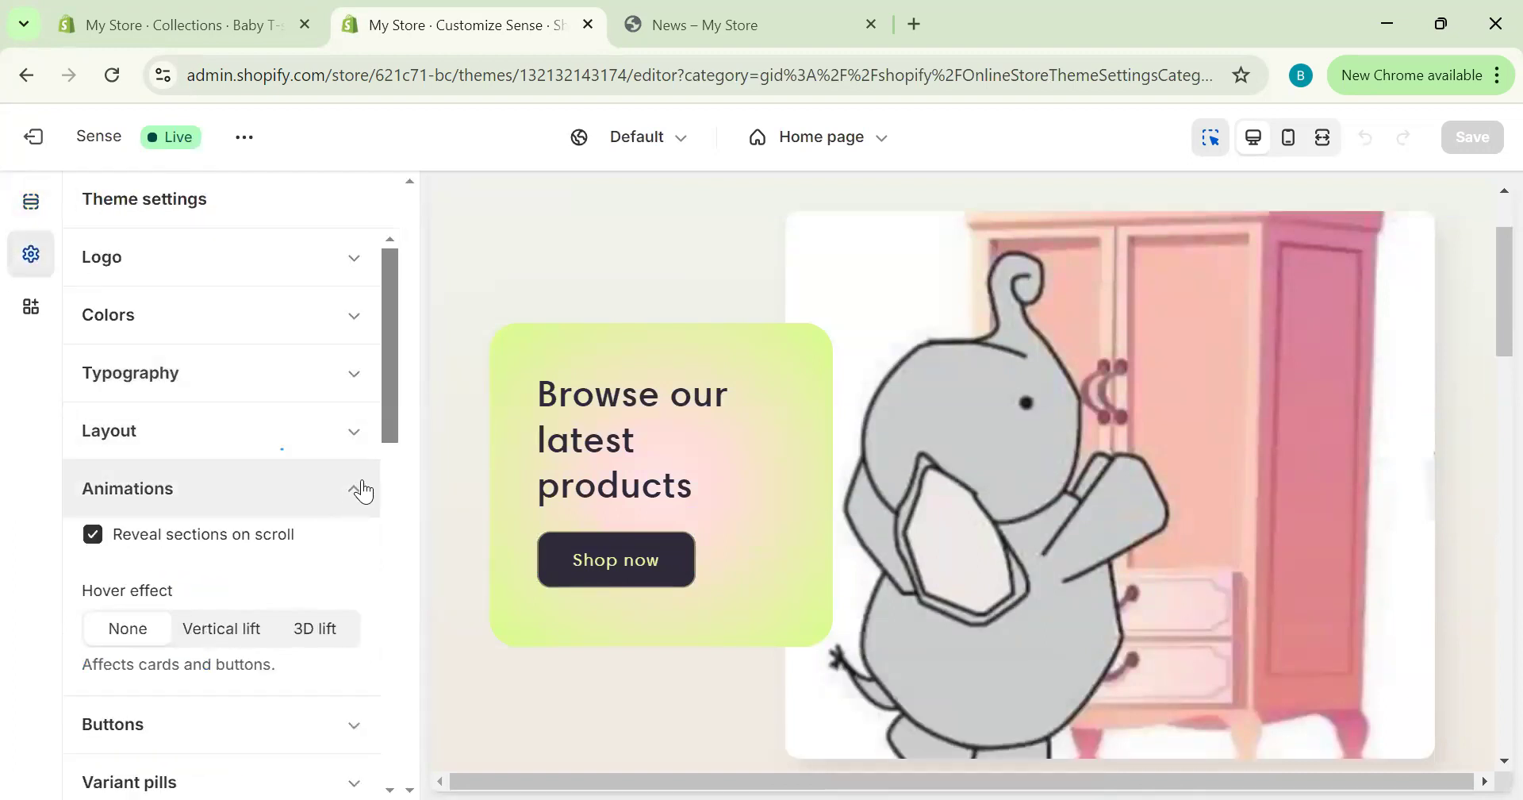
drag(395, 378, 396, 426)
click(226, 489)
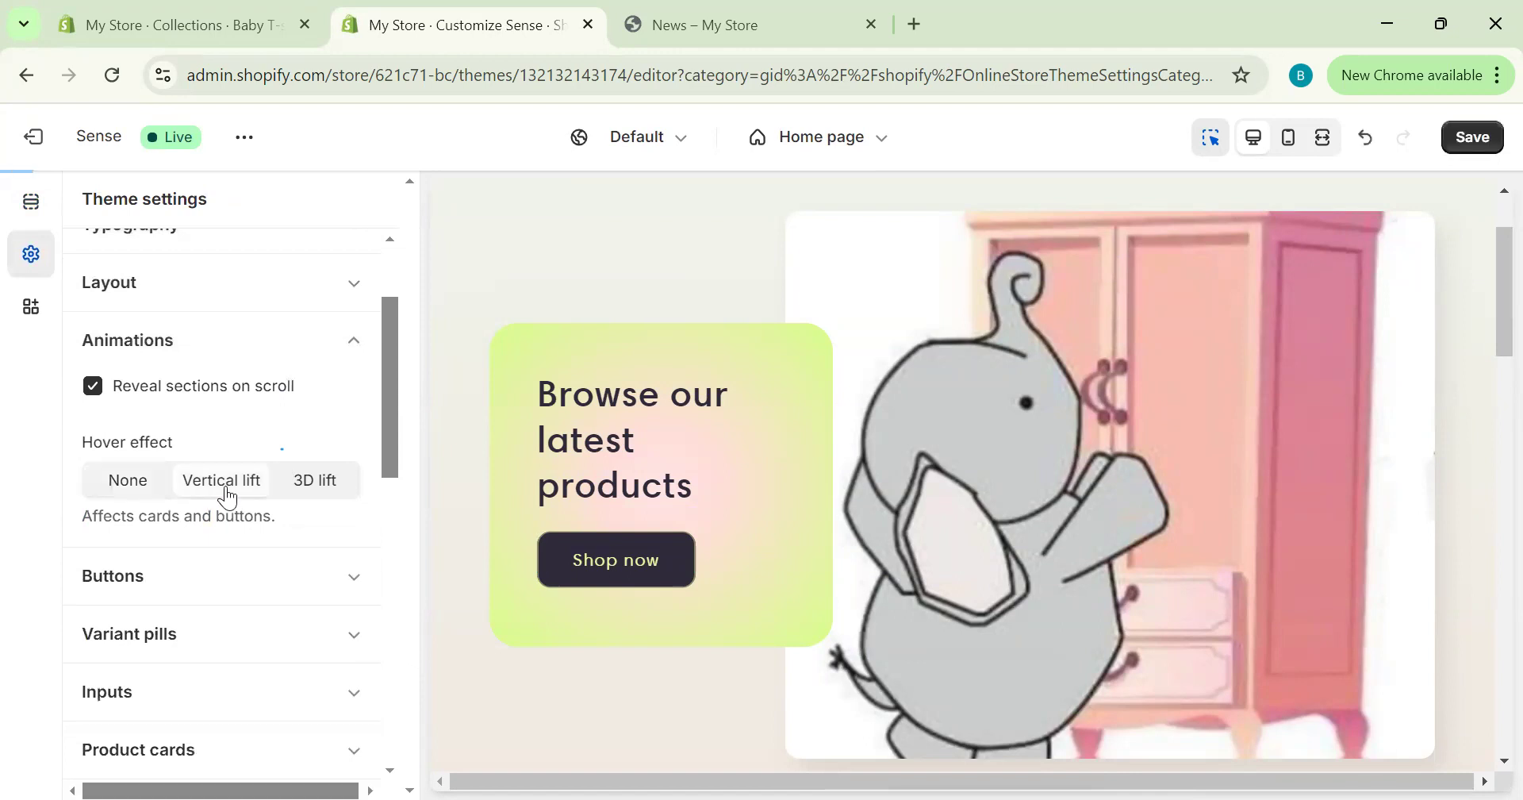
click(1477, 138)
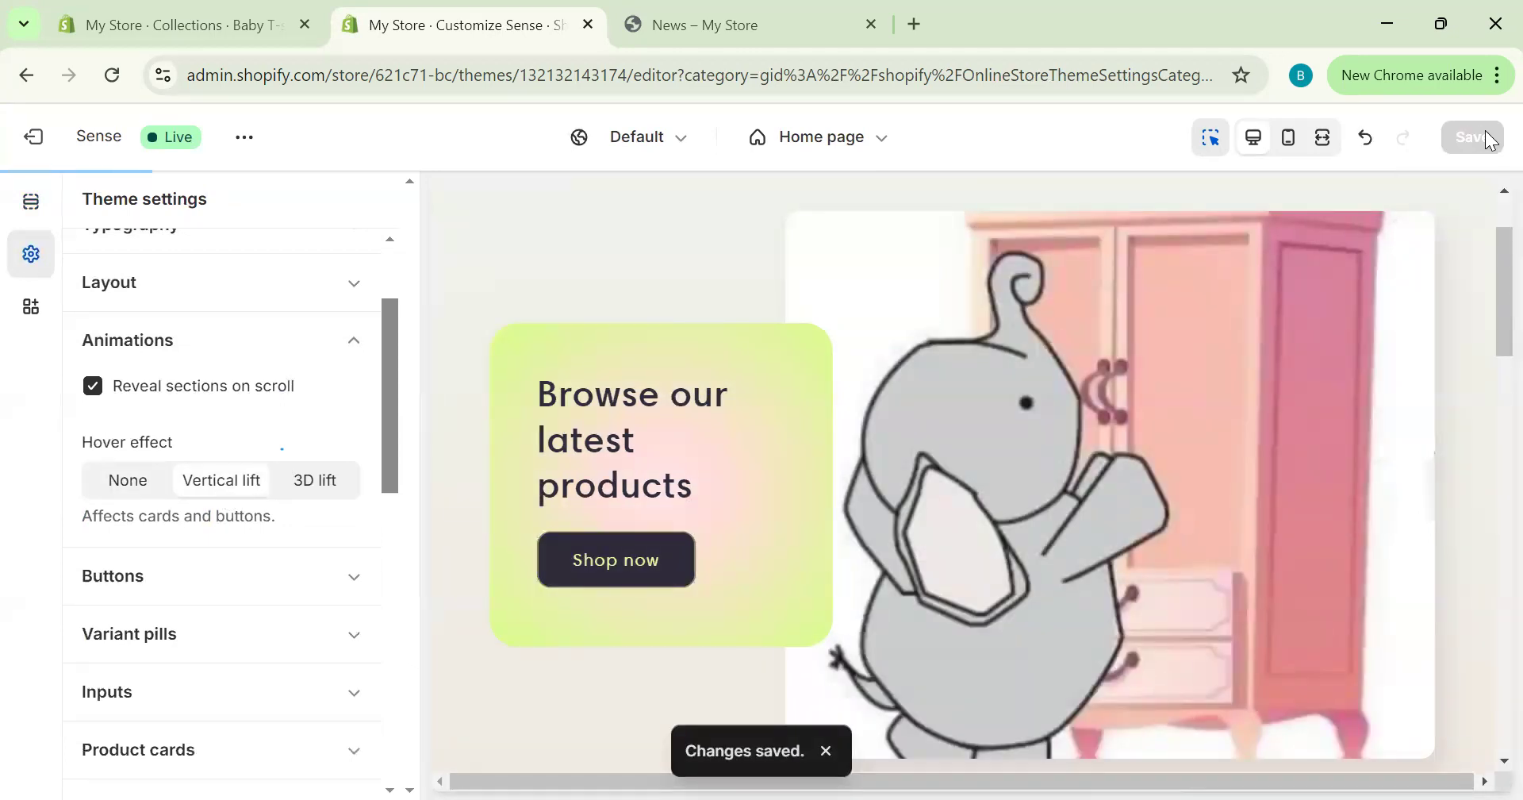
scroll(1436, 595, down, 3)
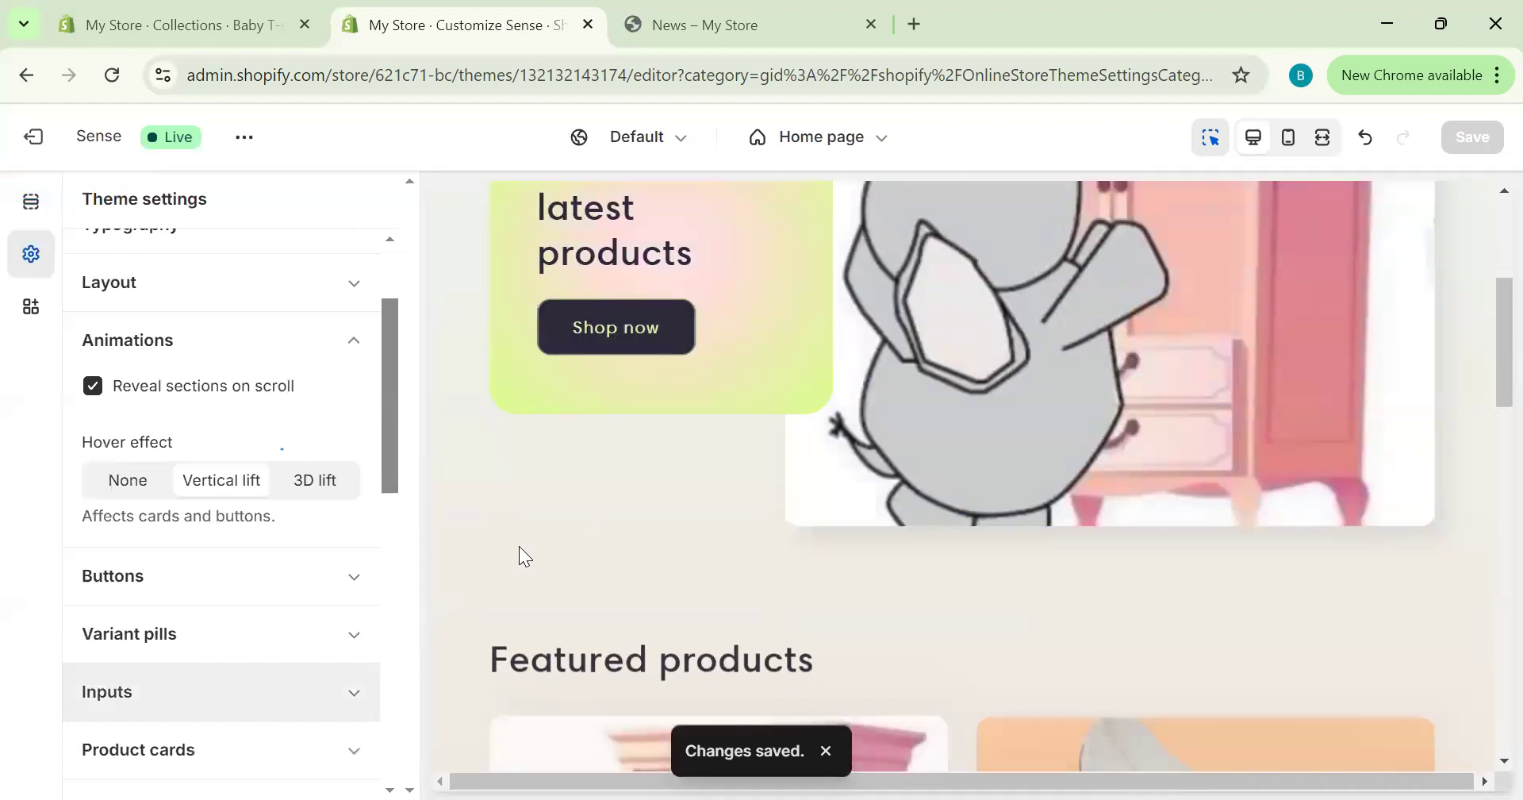
- Change the hover effect to 3D lift, save the theme and check the featured products in the preview
click(322, 482)
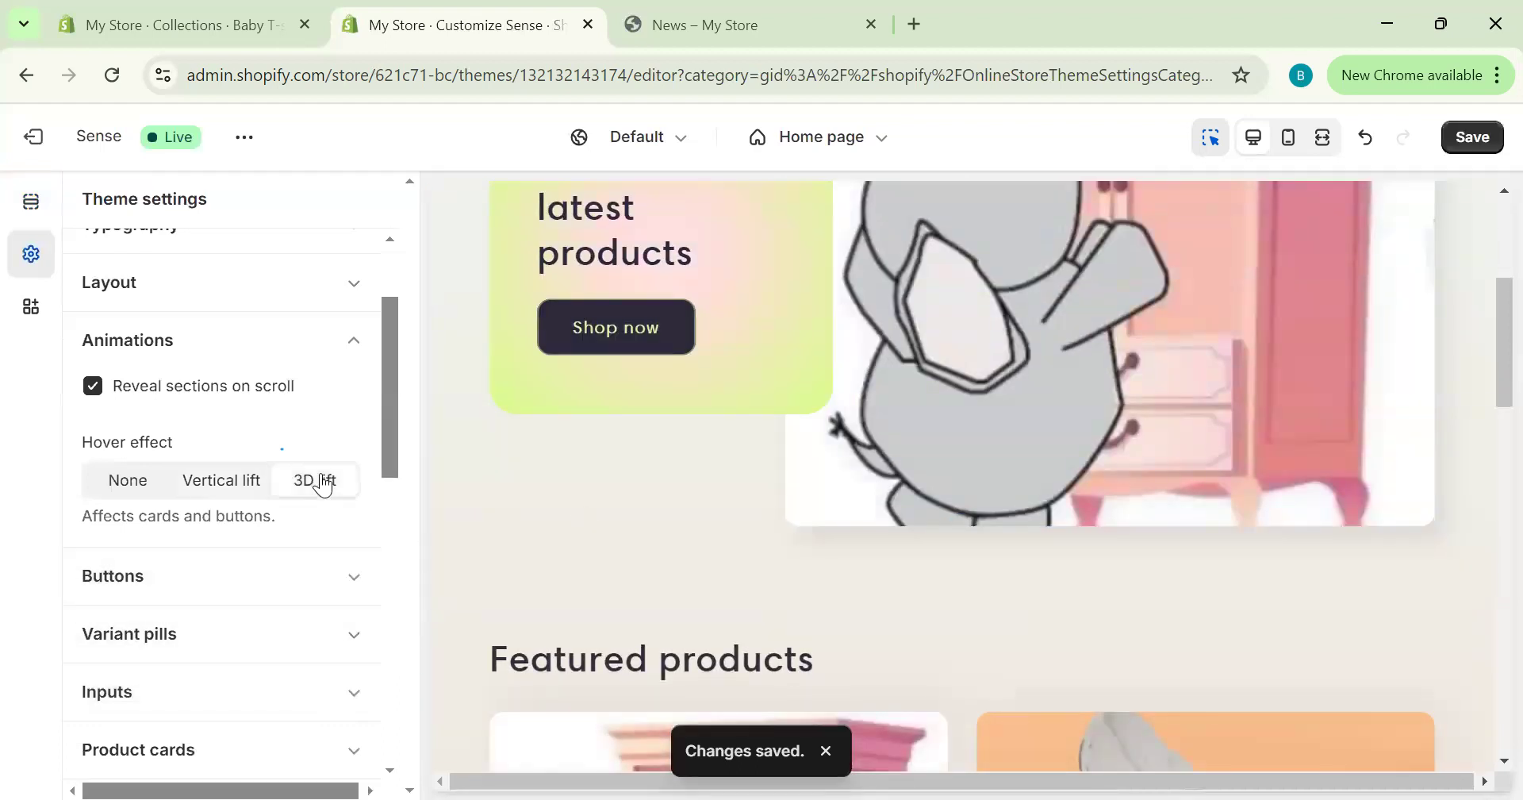
click(1486, 144)
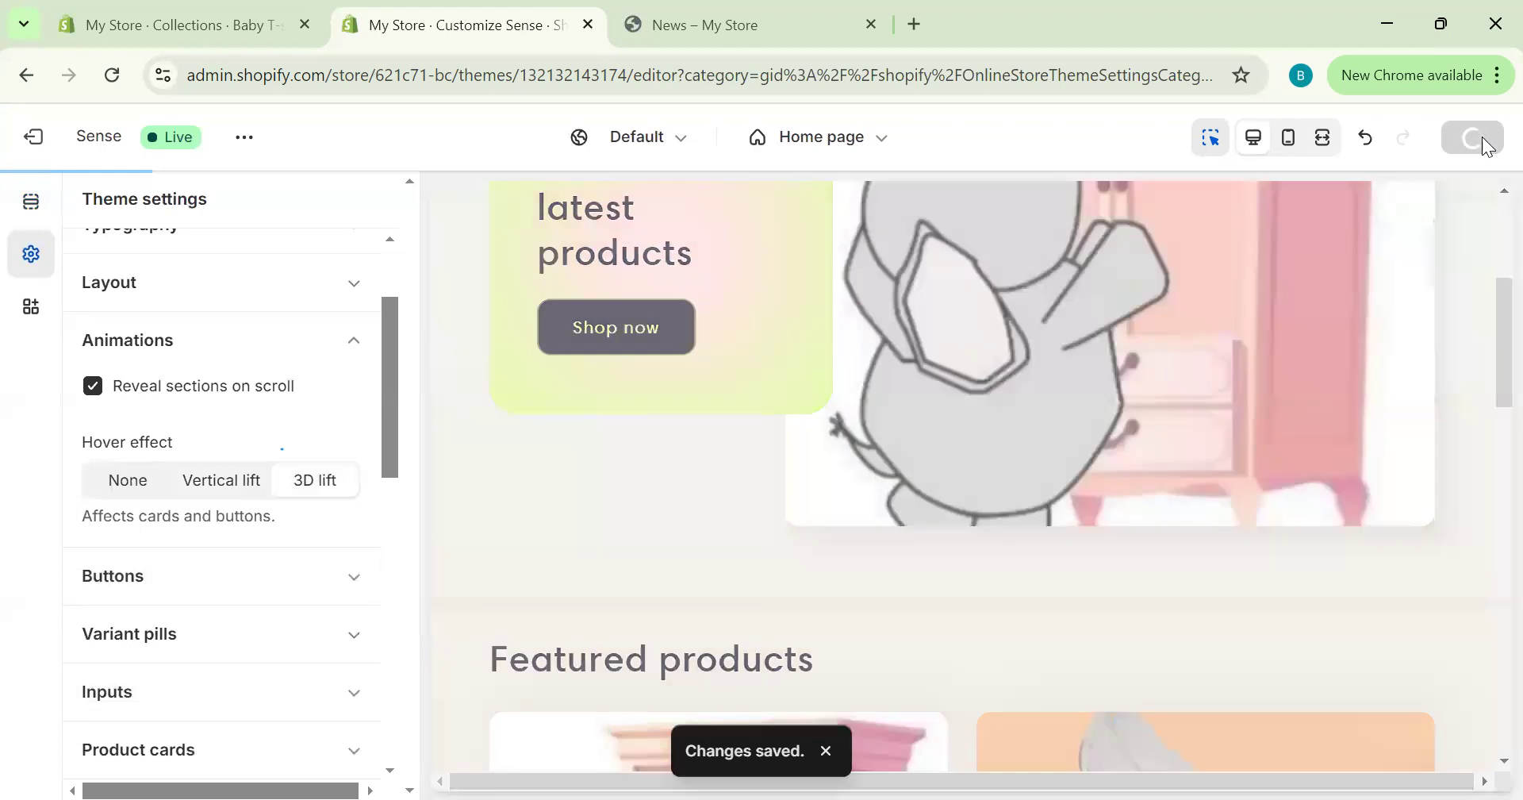
scroll(1490, 430, down, 5)
drag(1488, 423, 1485, 632)
scroll(1486, 638, up, 5)
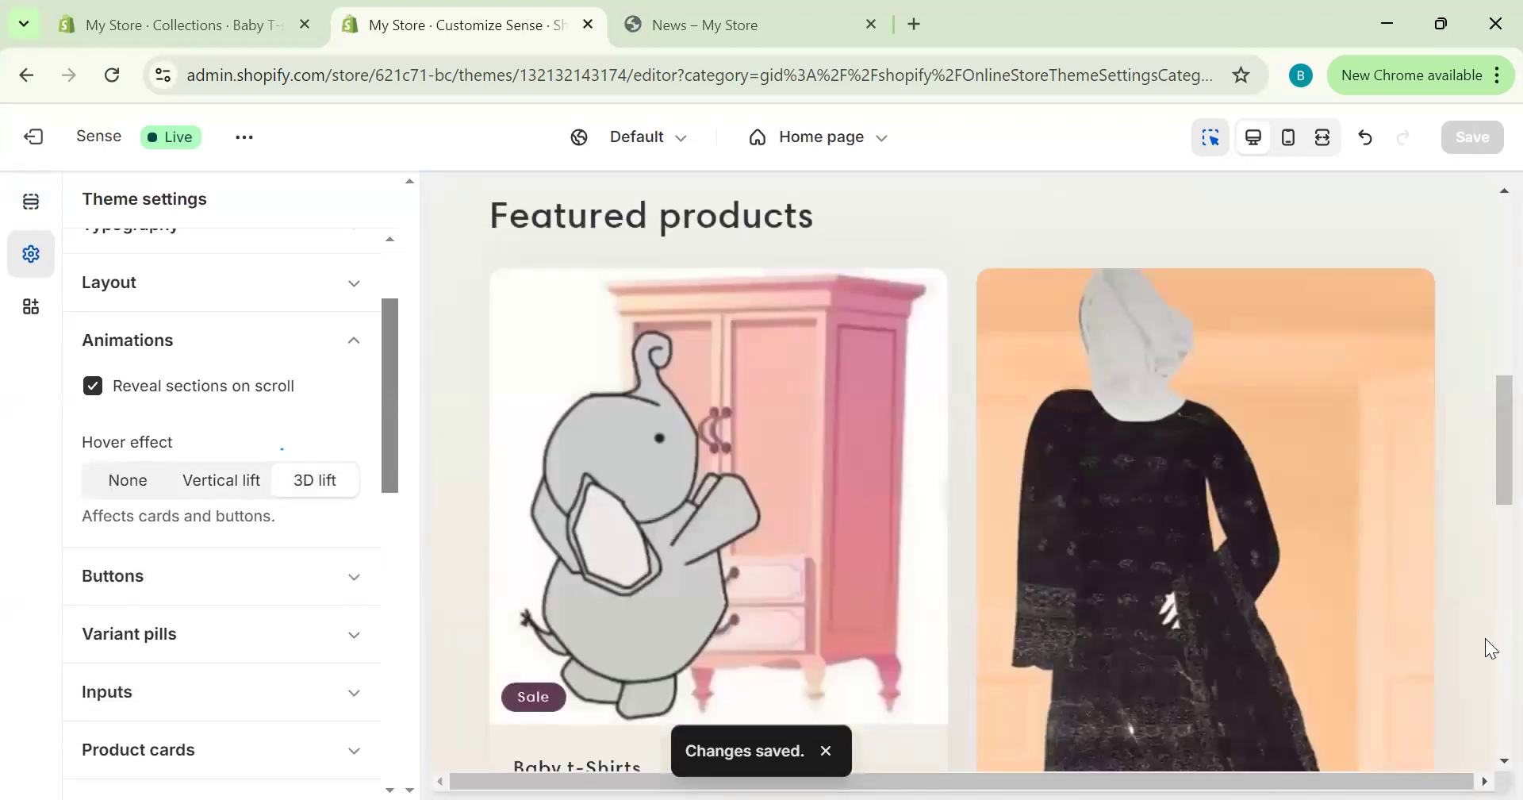
drag(1501, 433, 1488, 227)
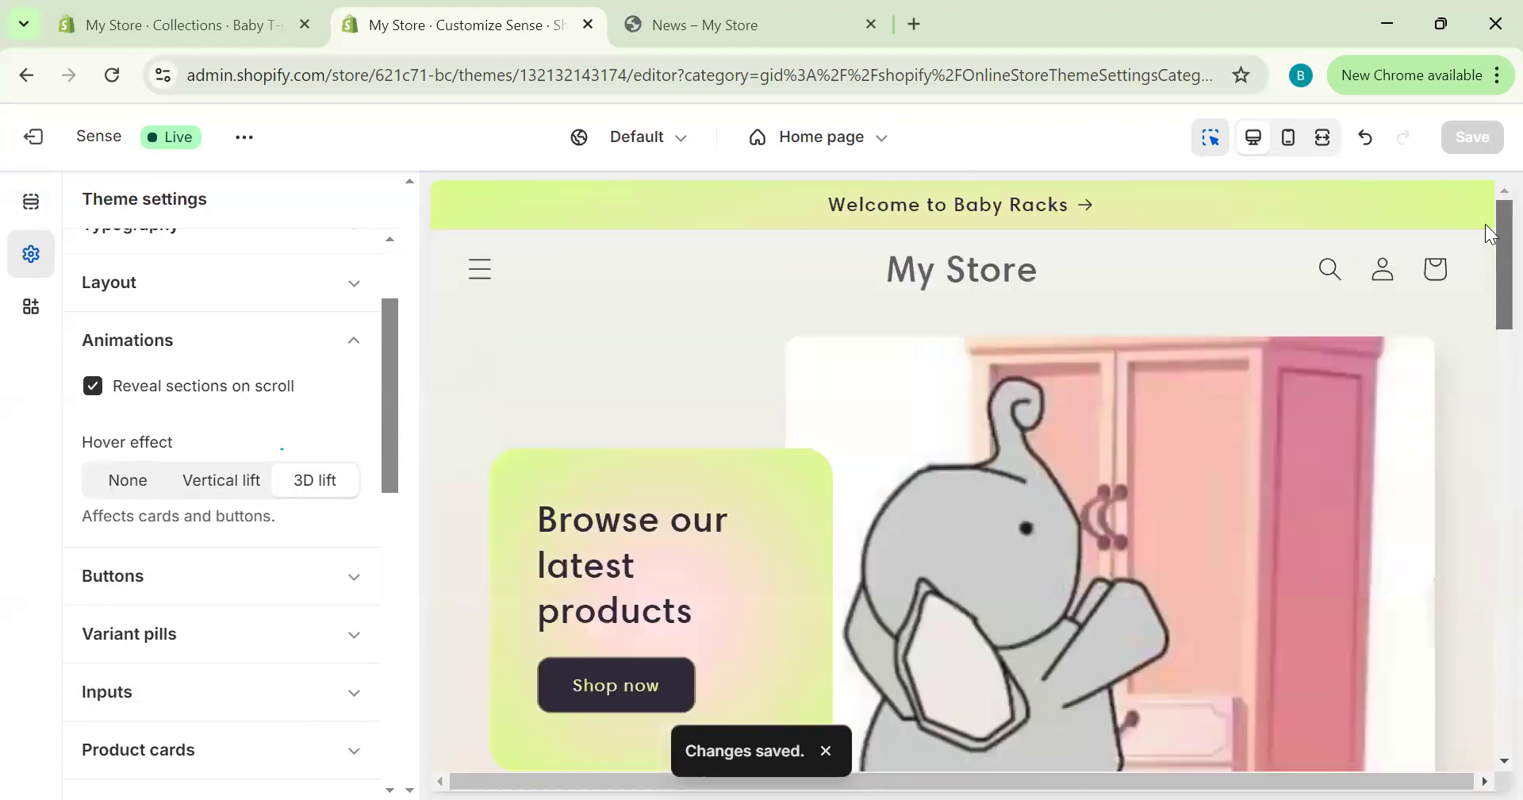
- Review the theme's Layout settings and the remaining theme setting categories, then return to the Animations options
click(358, 287)
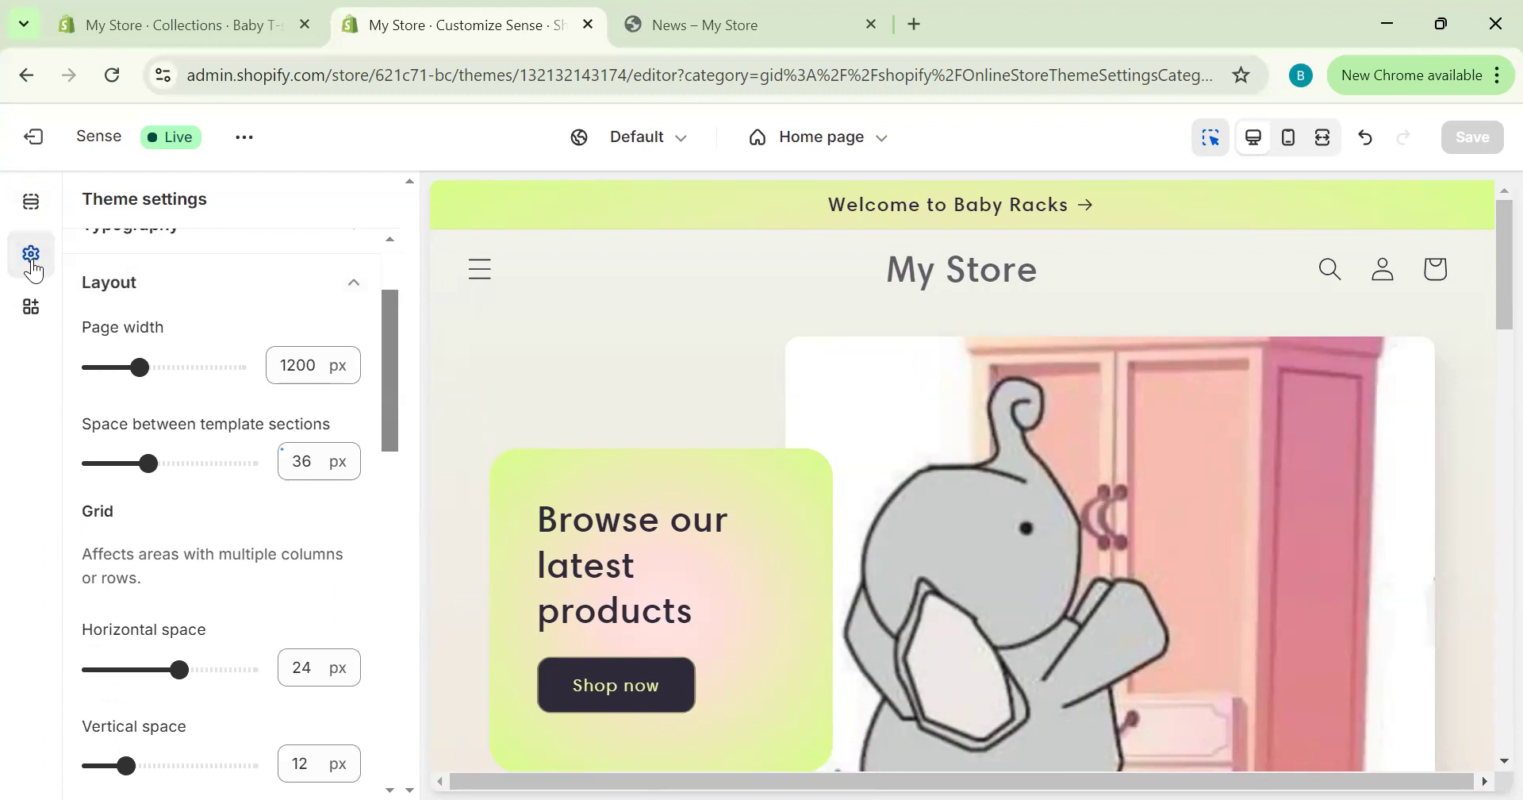
drag(394, 327, 396, 469)
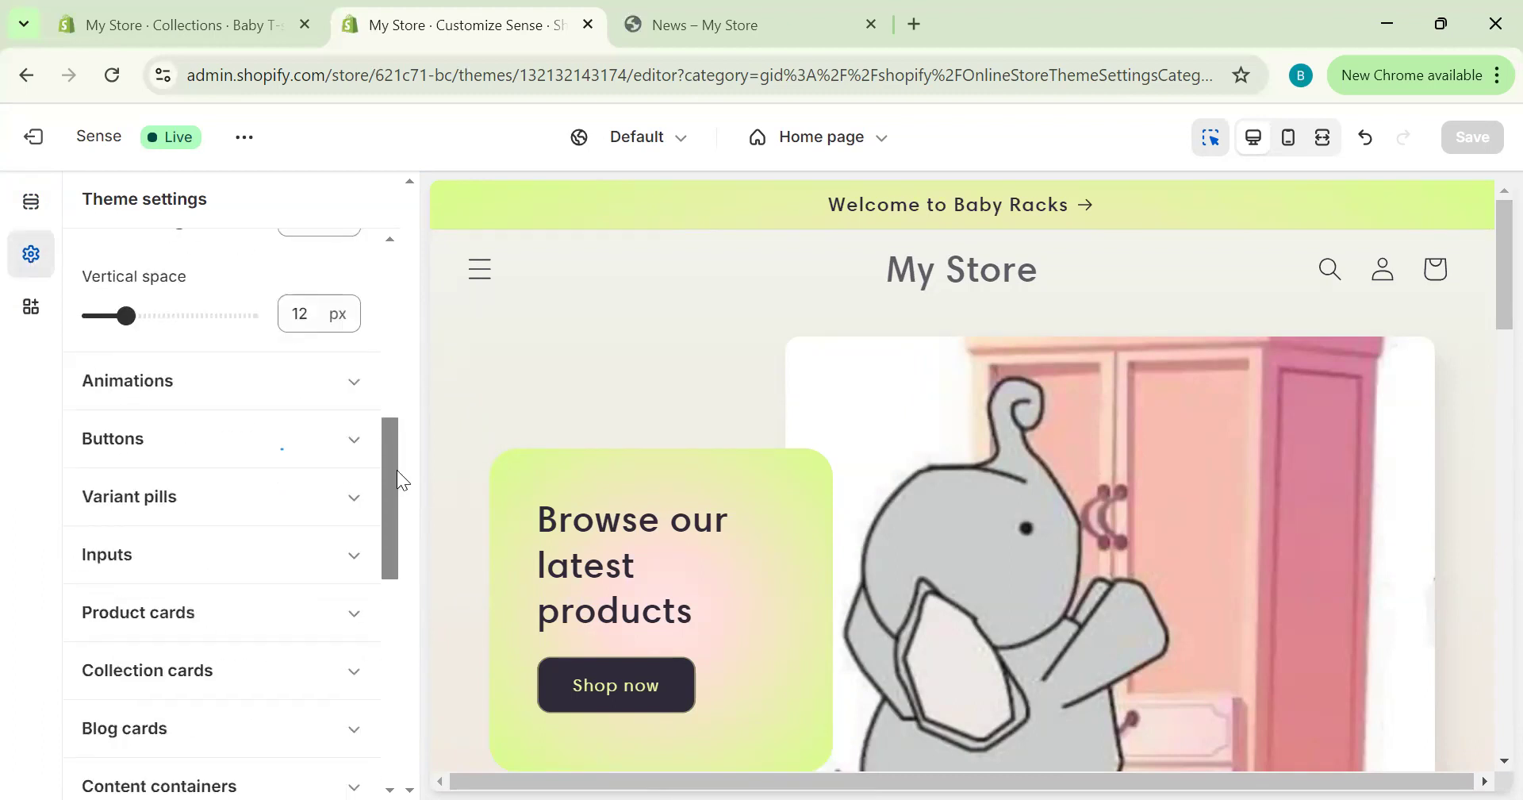
scroll(307, 392, down, 4)
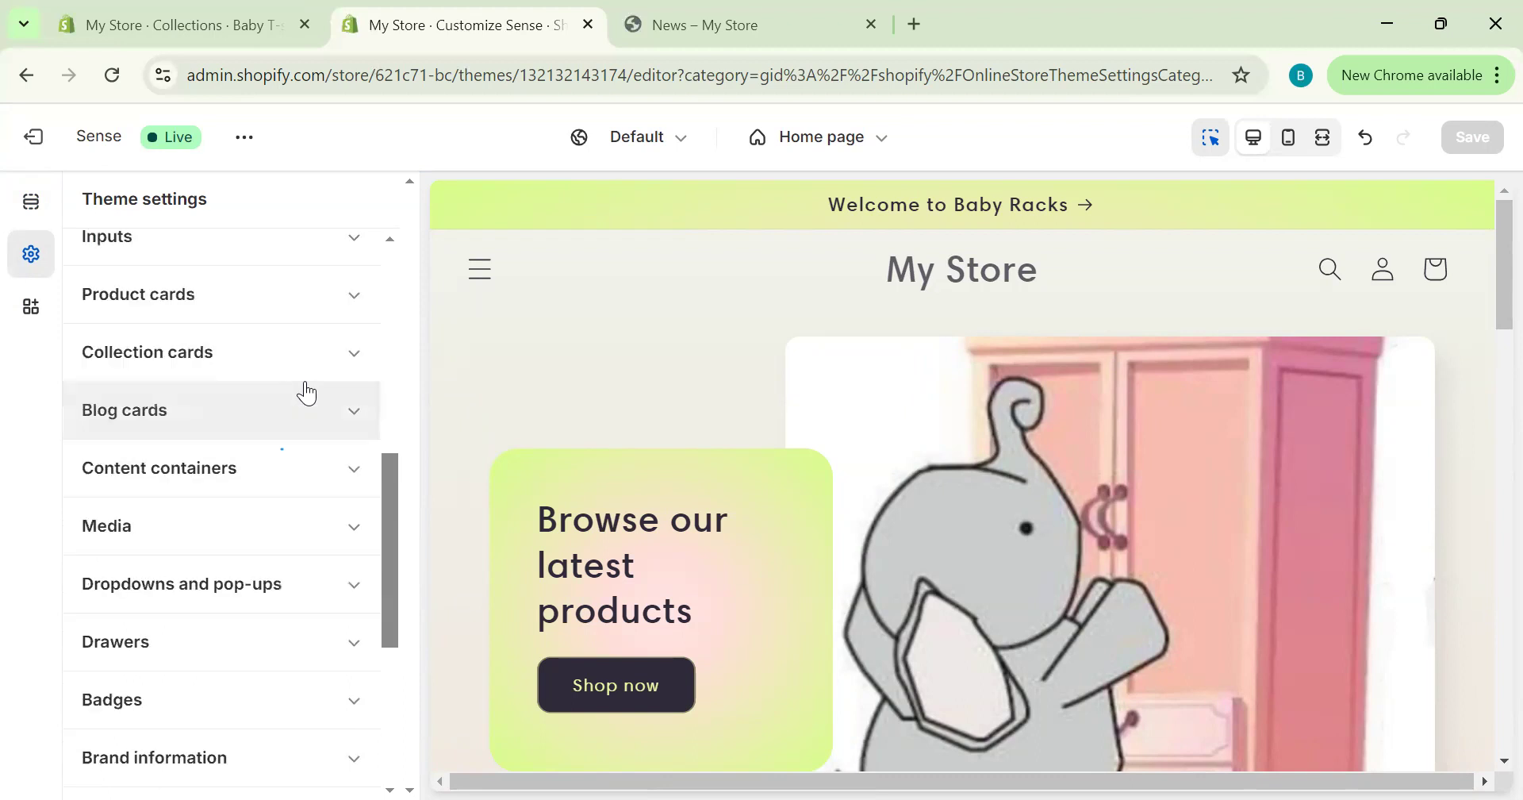
drag(397, 514, 414, 353)
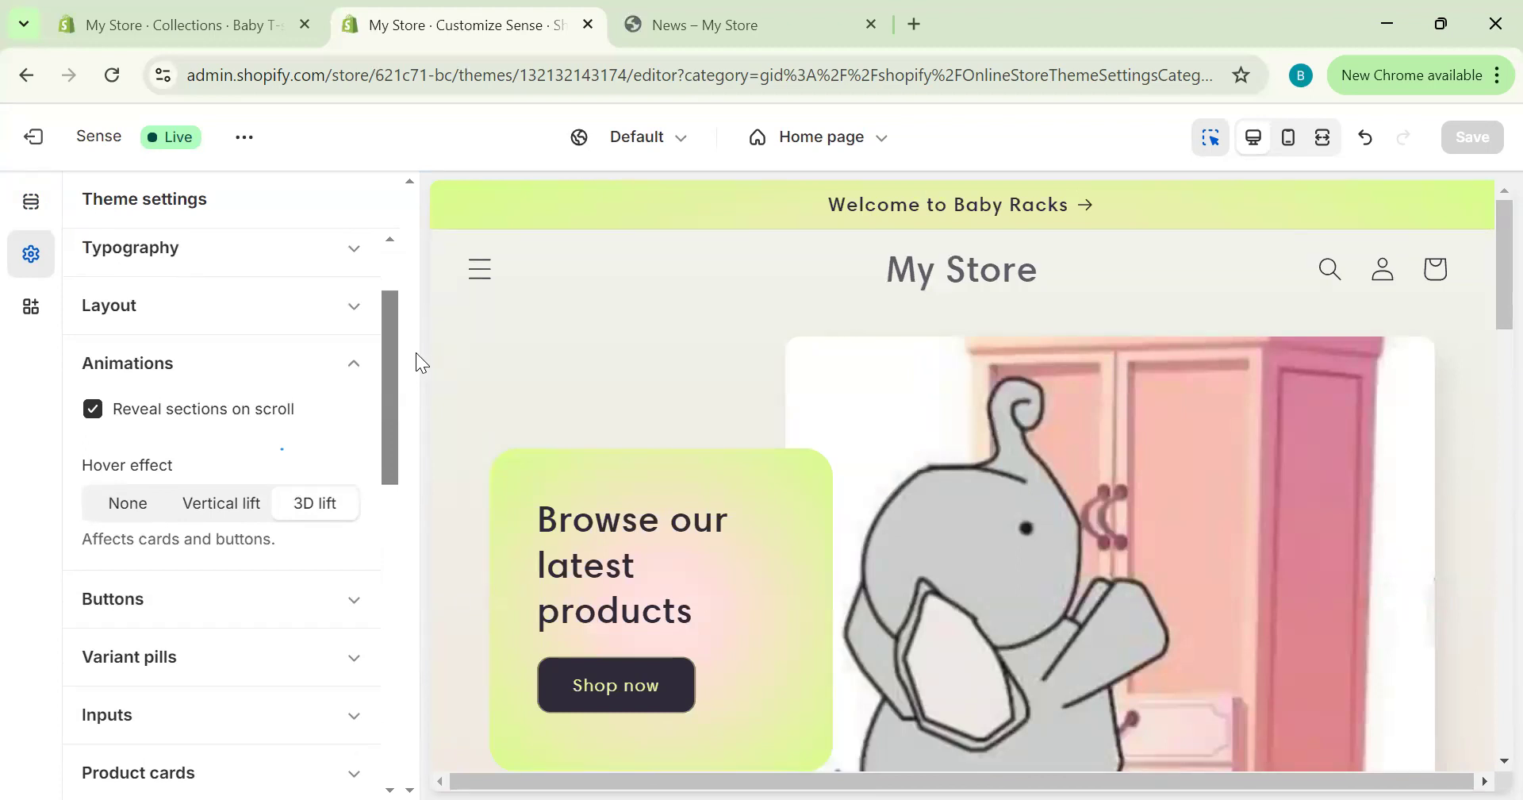
- Switch revealing sections on scroll off and back on, and set the animation hover effect to None
click(95, 409)
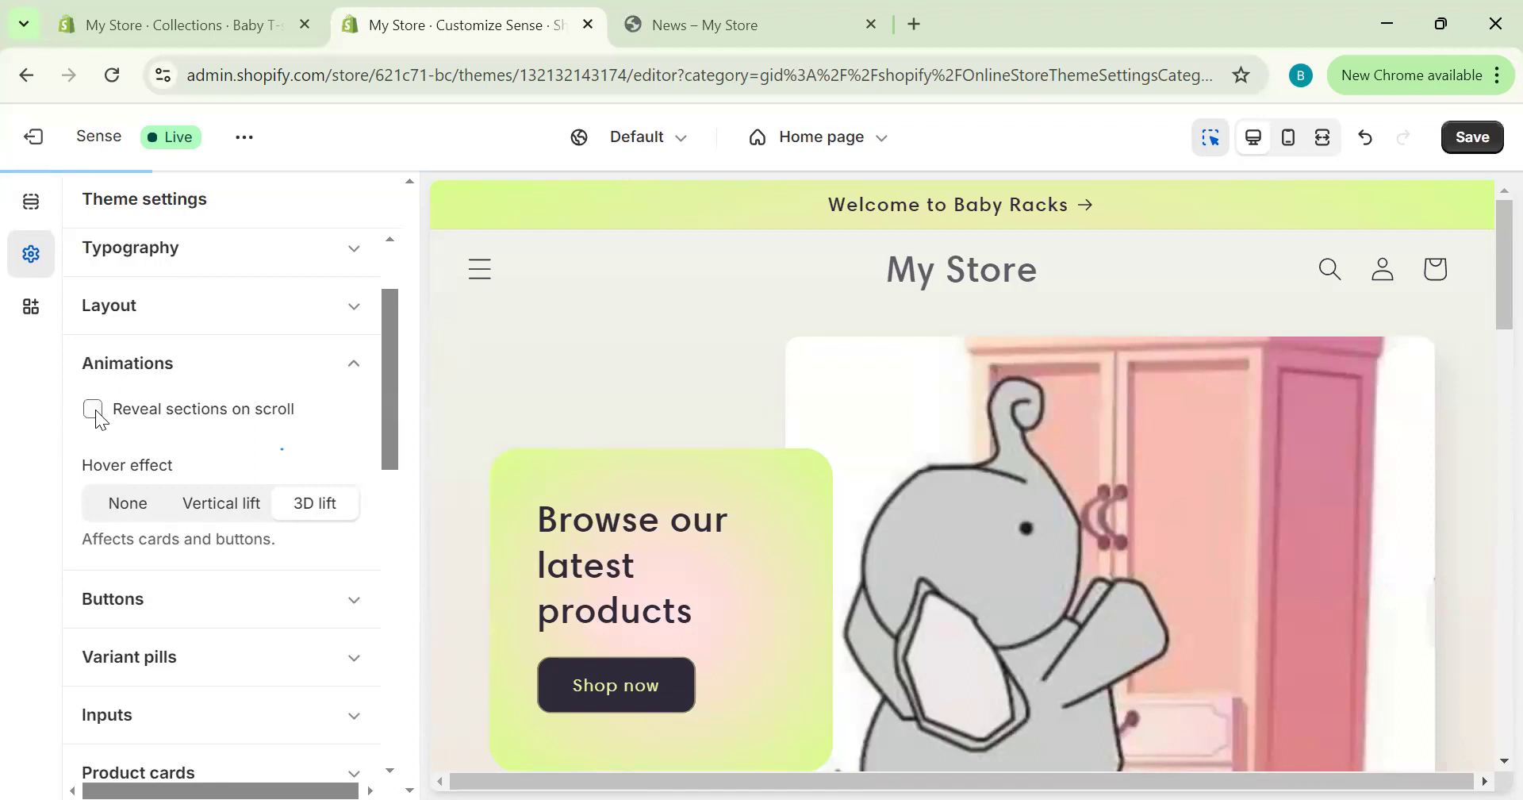
click(95, 410)
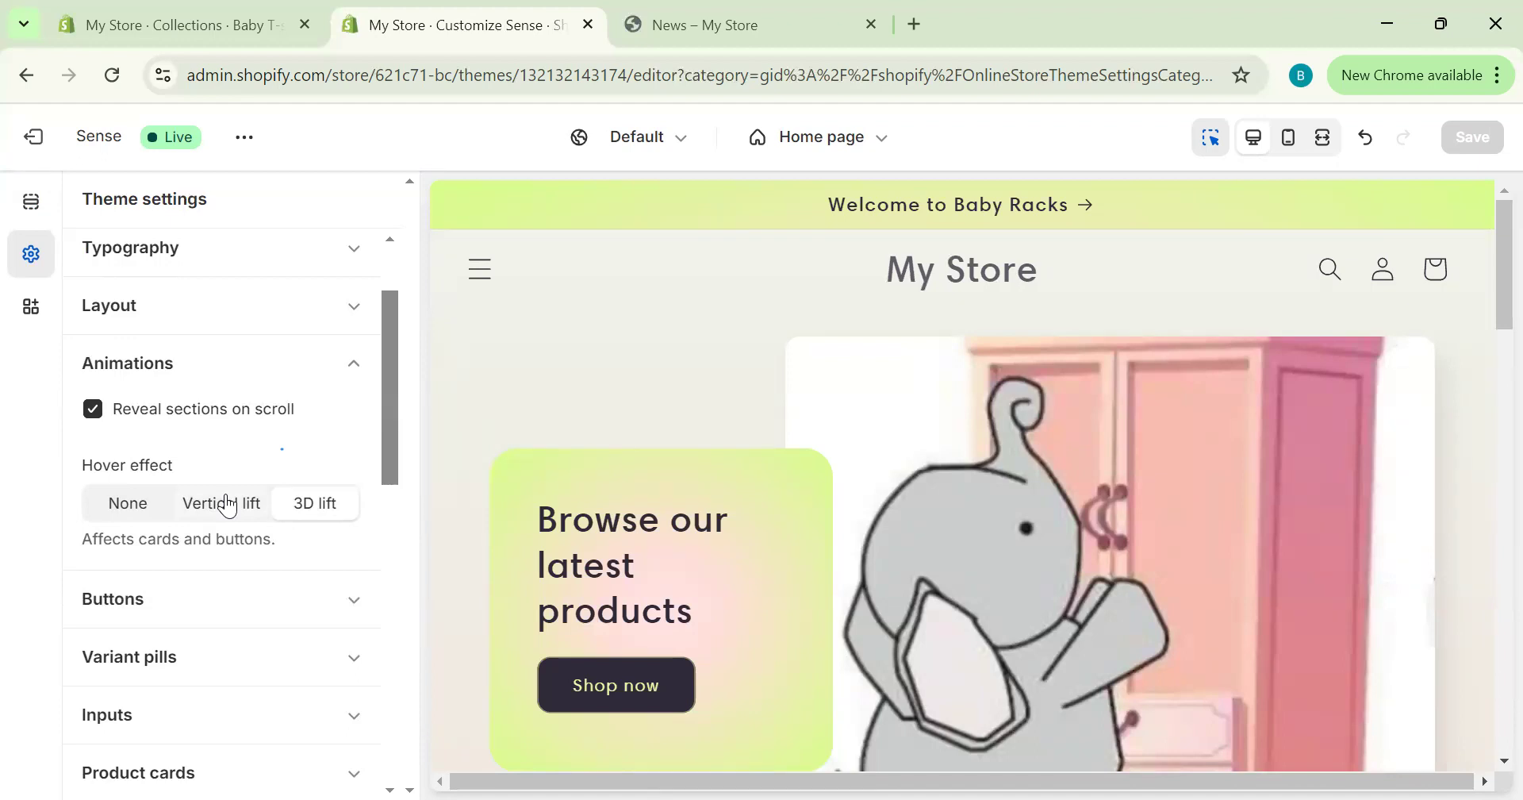
click(133, 518)
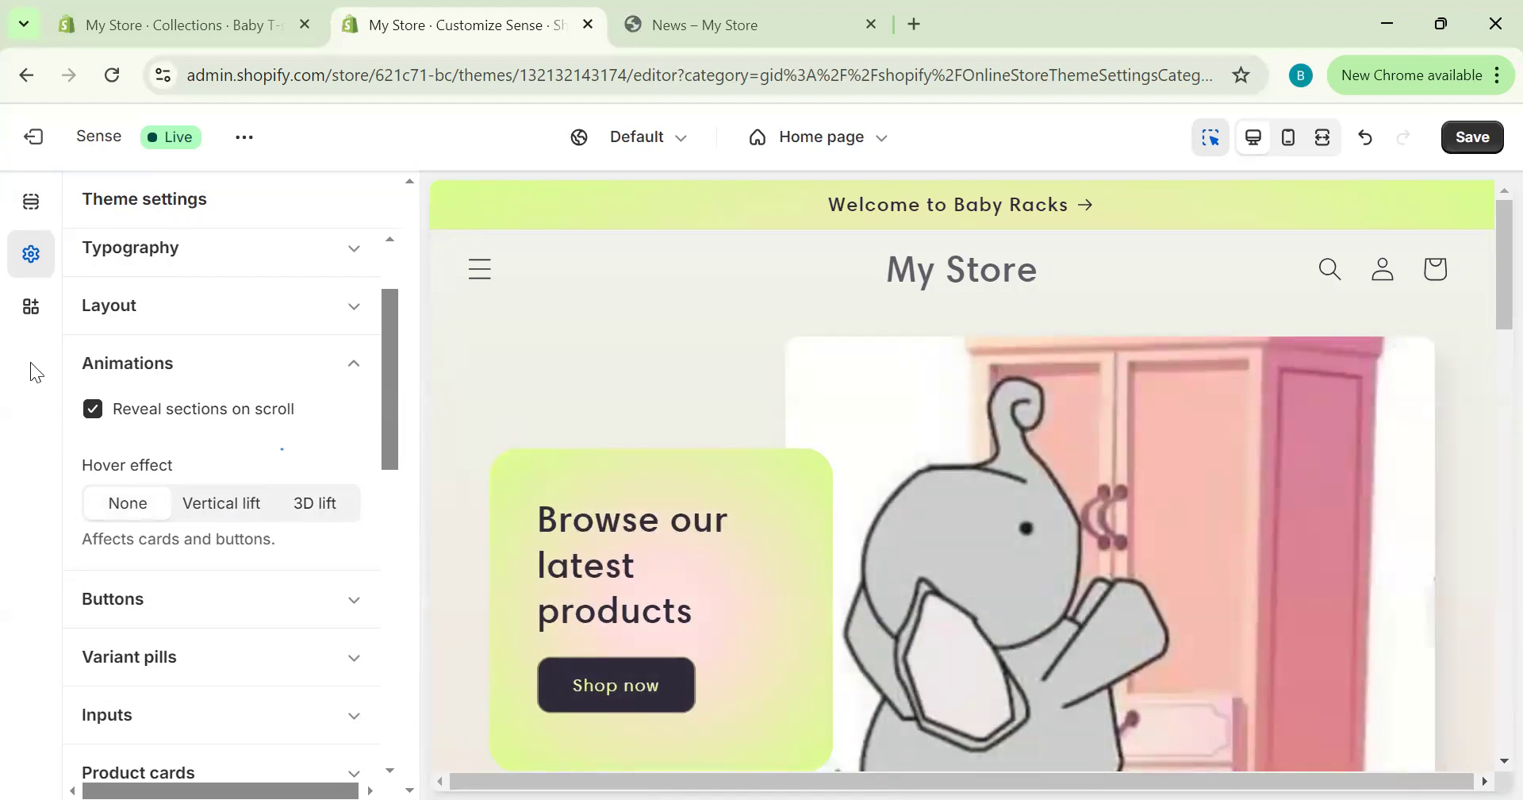
- Search the app embeds for "anima"
click(31, 308)
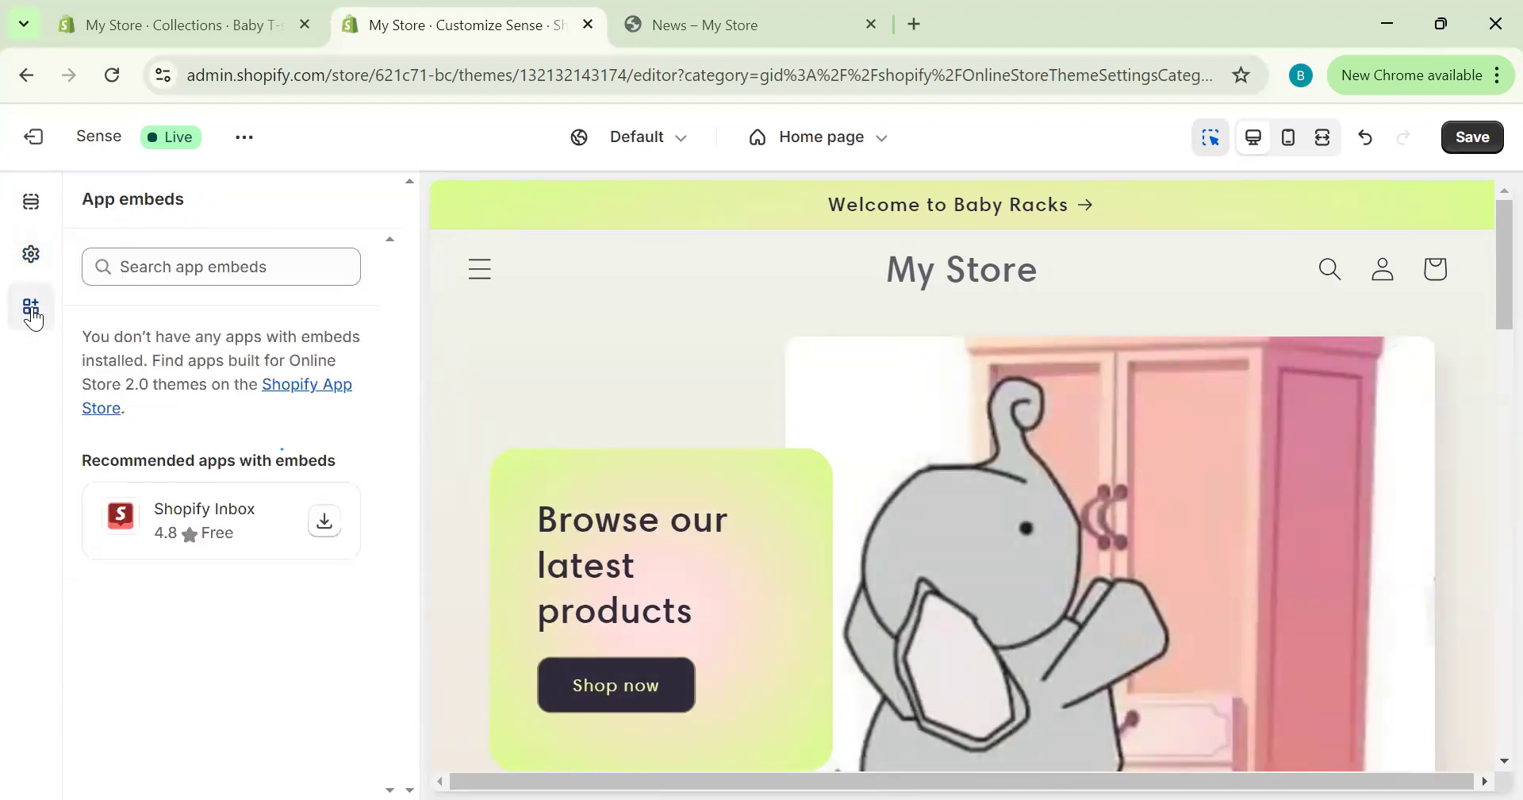
click(258, 264)
text(anu)
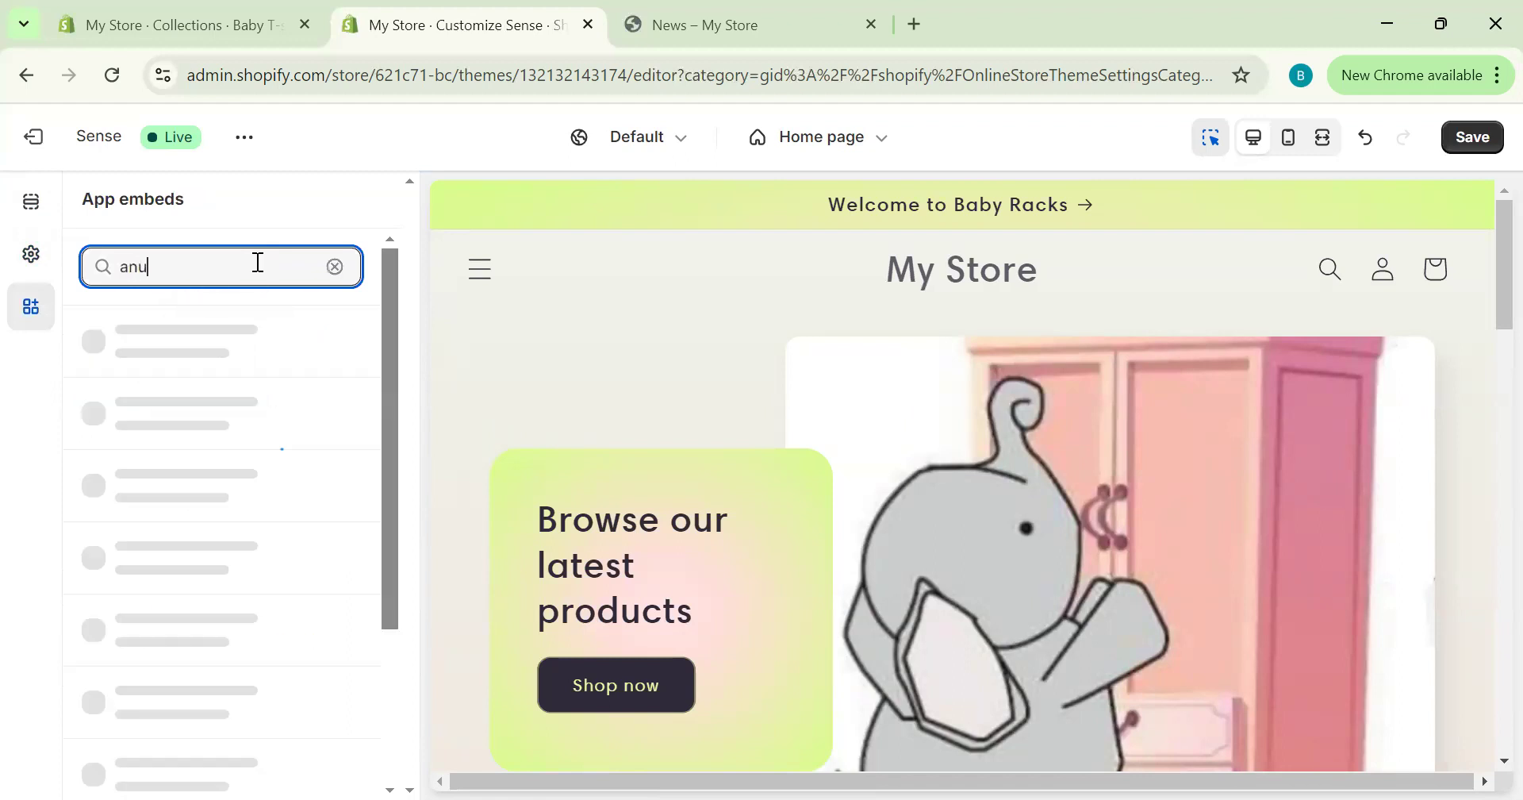
text(ima)
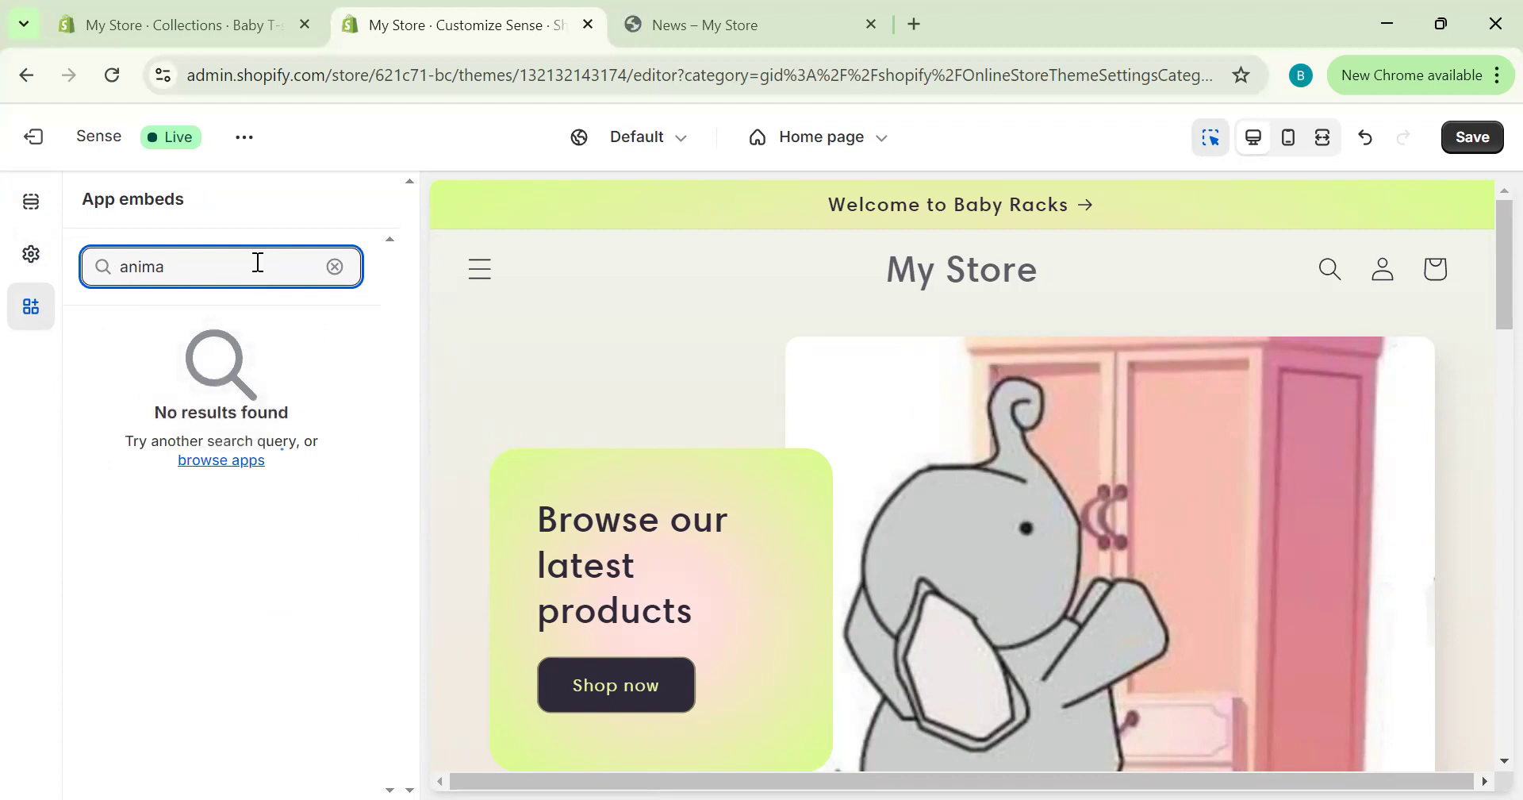
- Look through the theme settings categories, examining the Media and Social media options and the Logo settings
click(32, 262)
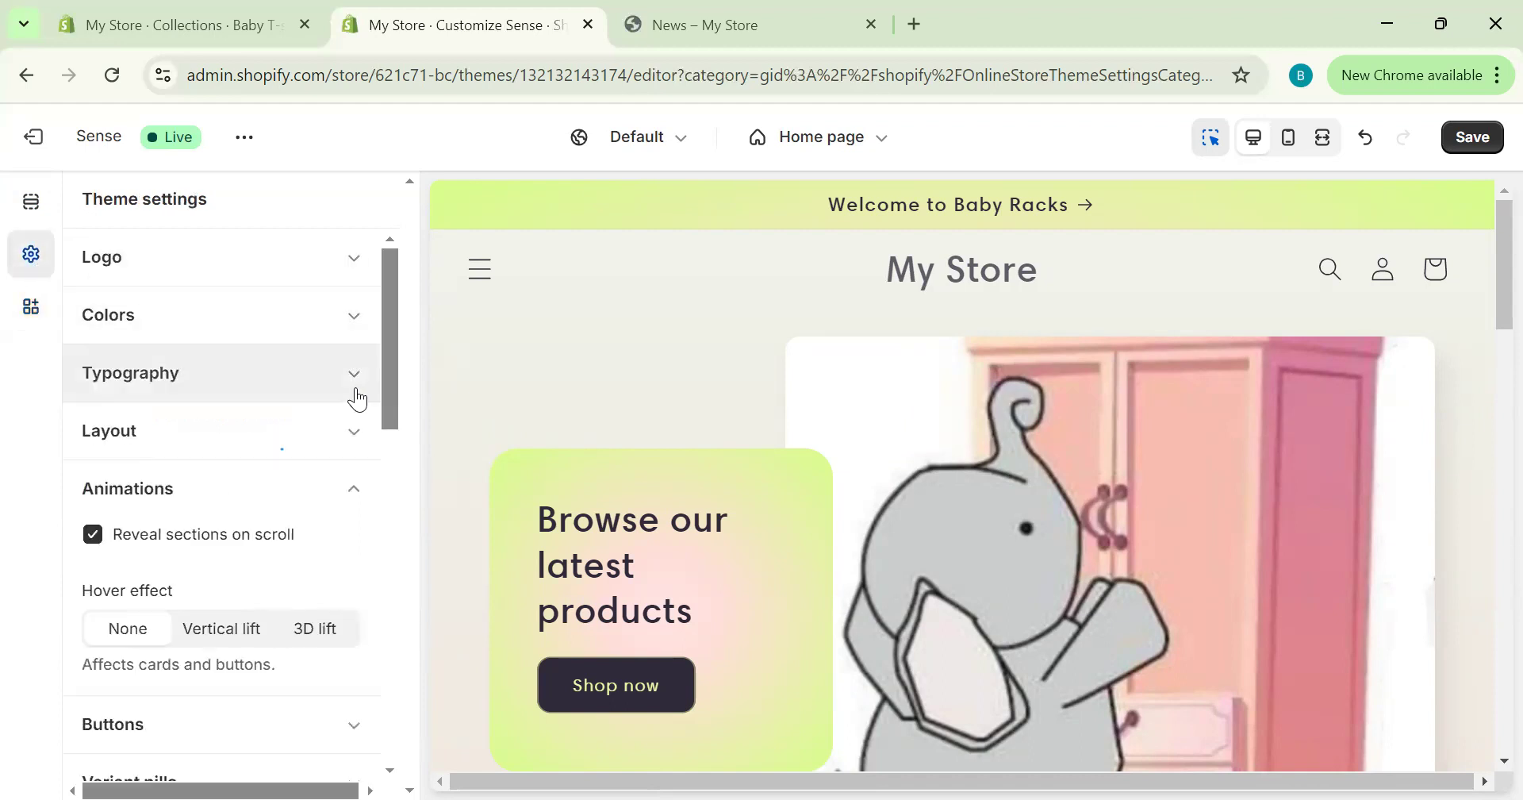
drag(388, 368, 401, 565)
click(351, 566)
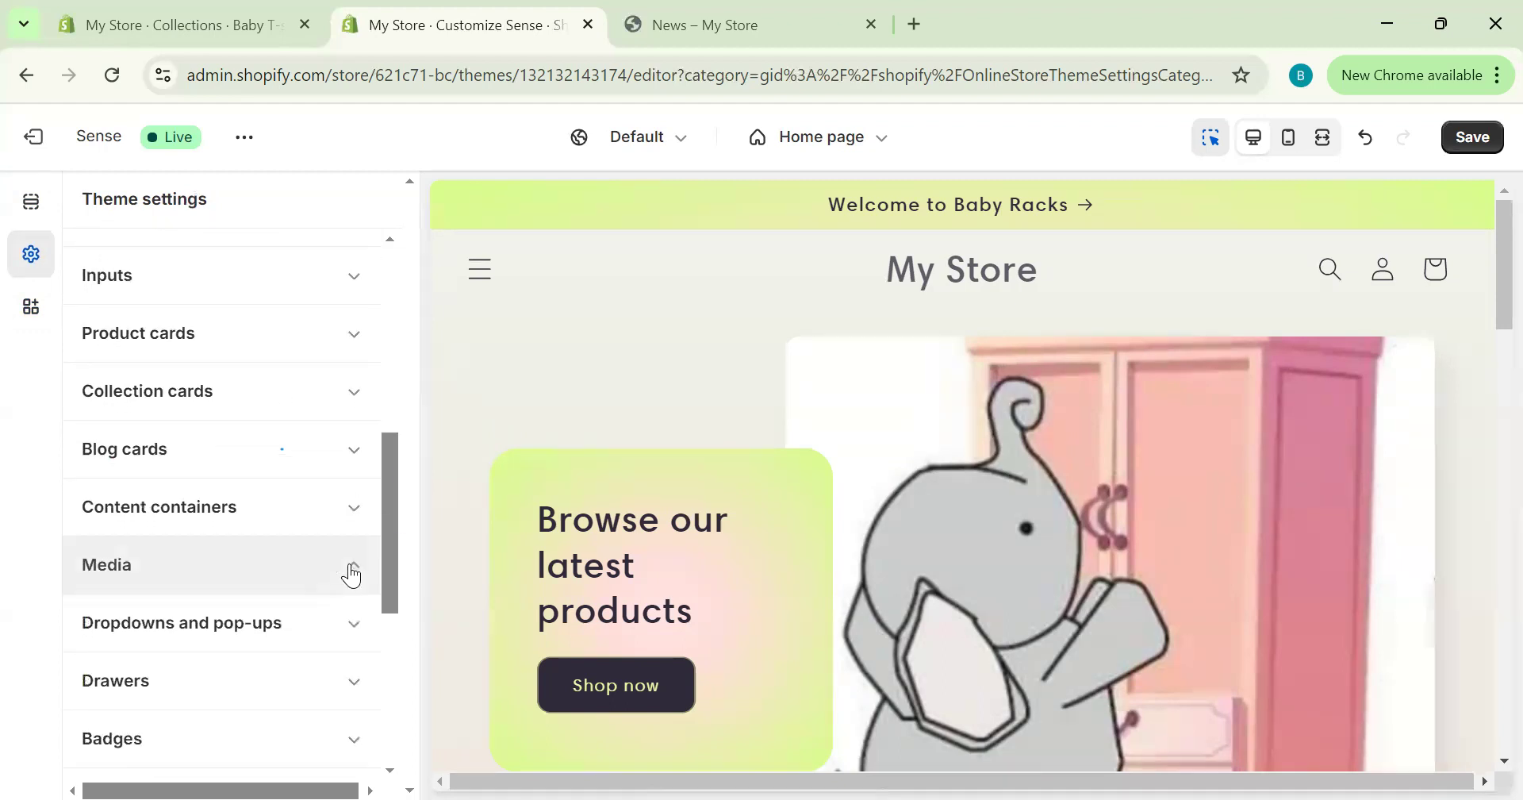
drag(387, 437, 400, 702)
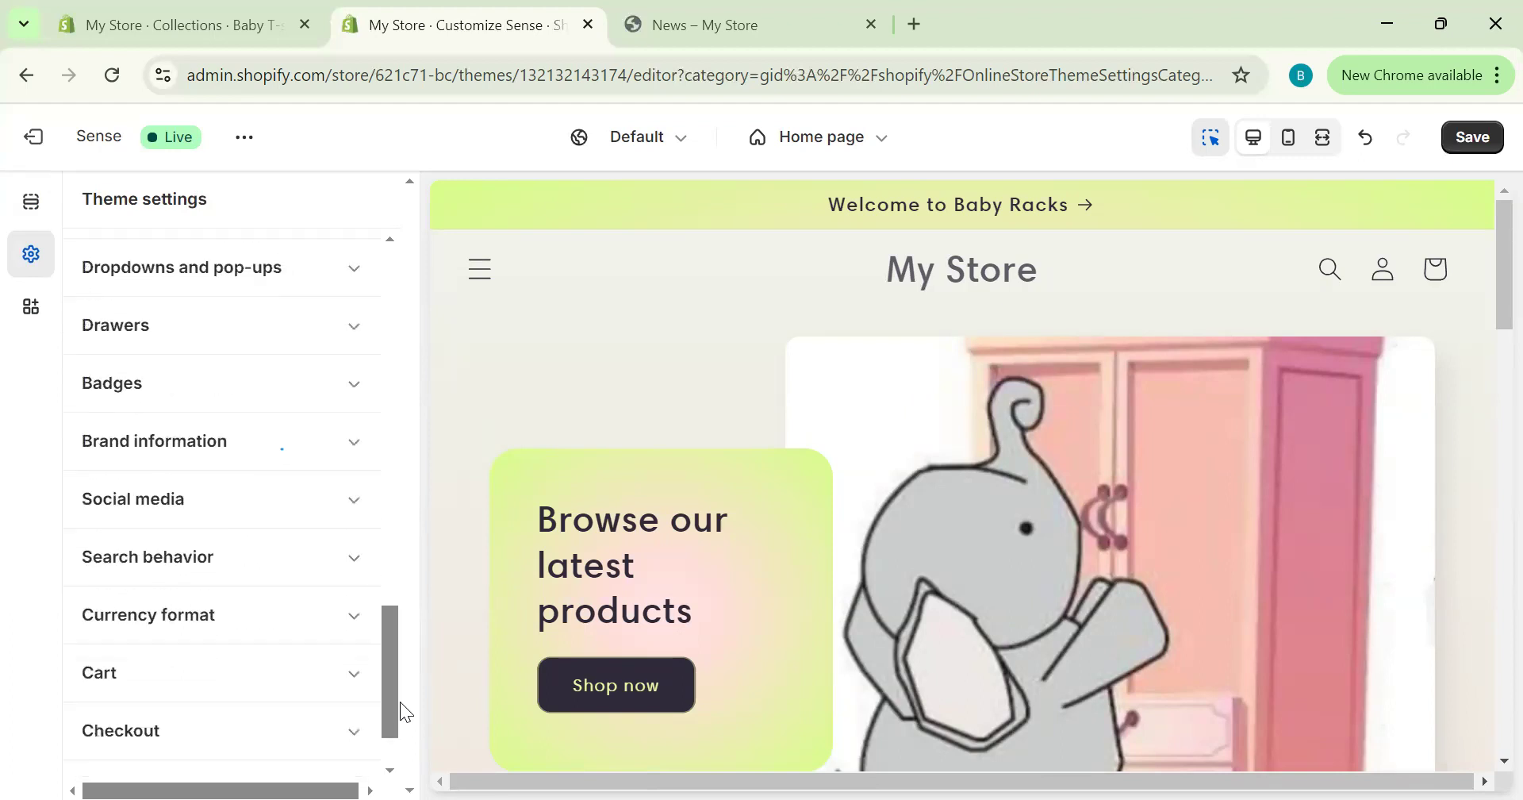
click(331, 473)
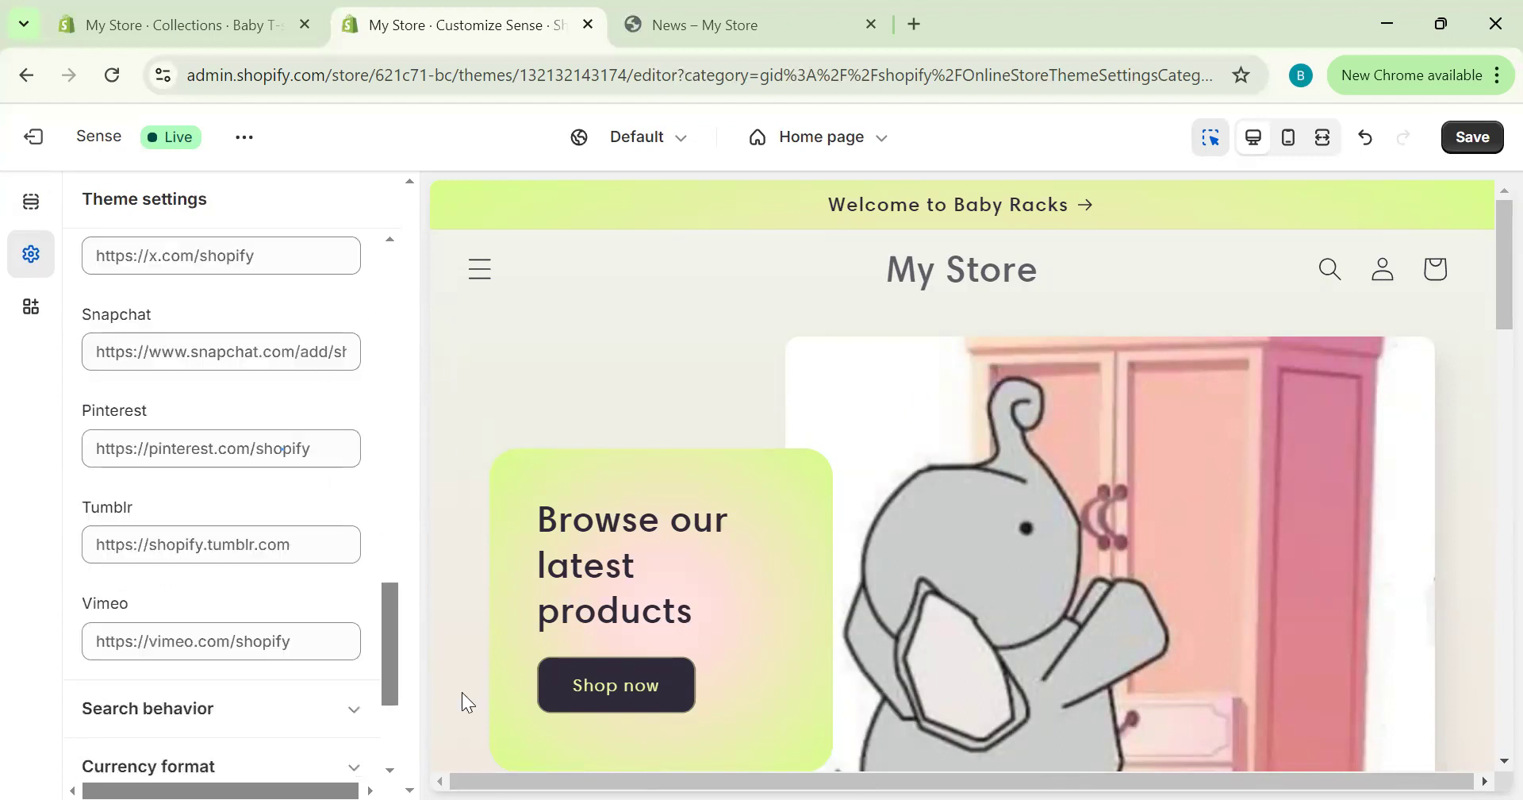
drag(396, 677, 415, 441)
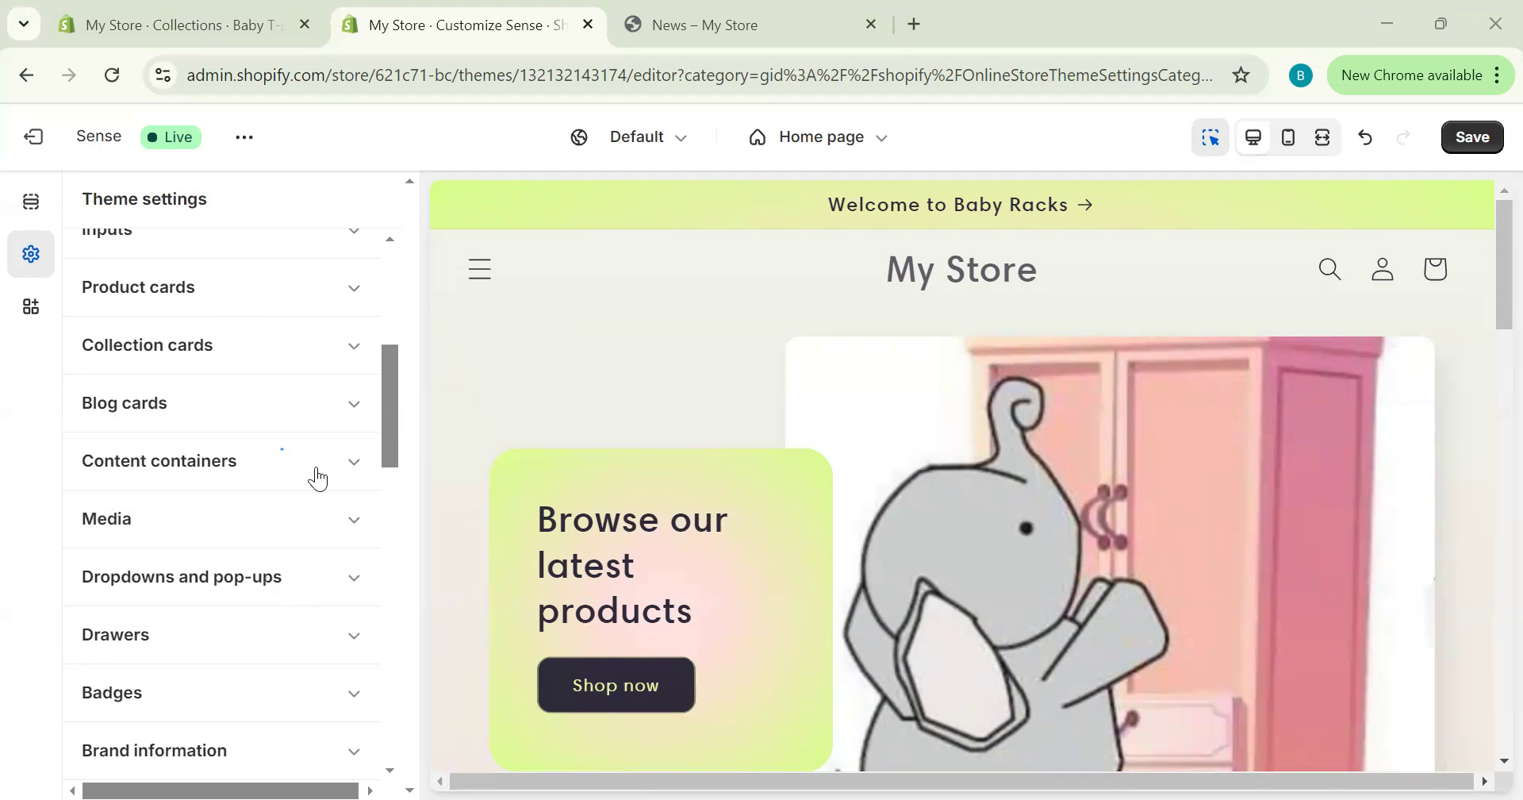
click(389, 327)
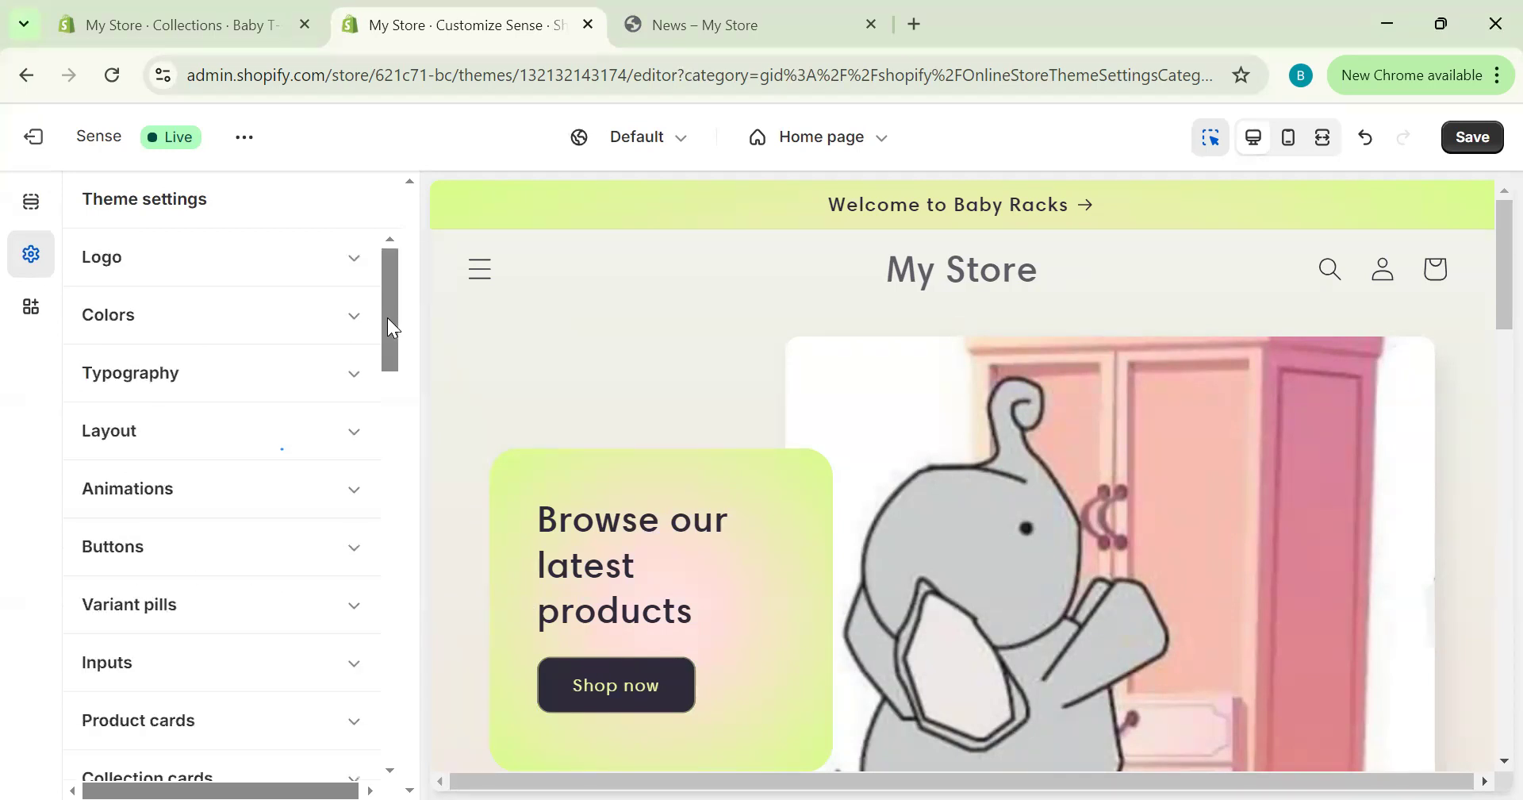
click(355, 270)
click(355, 271)
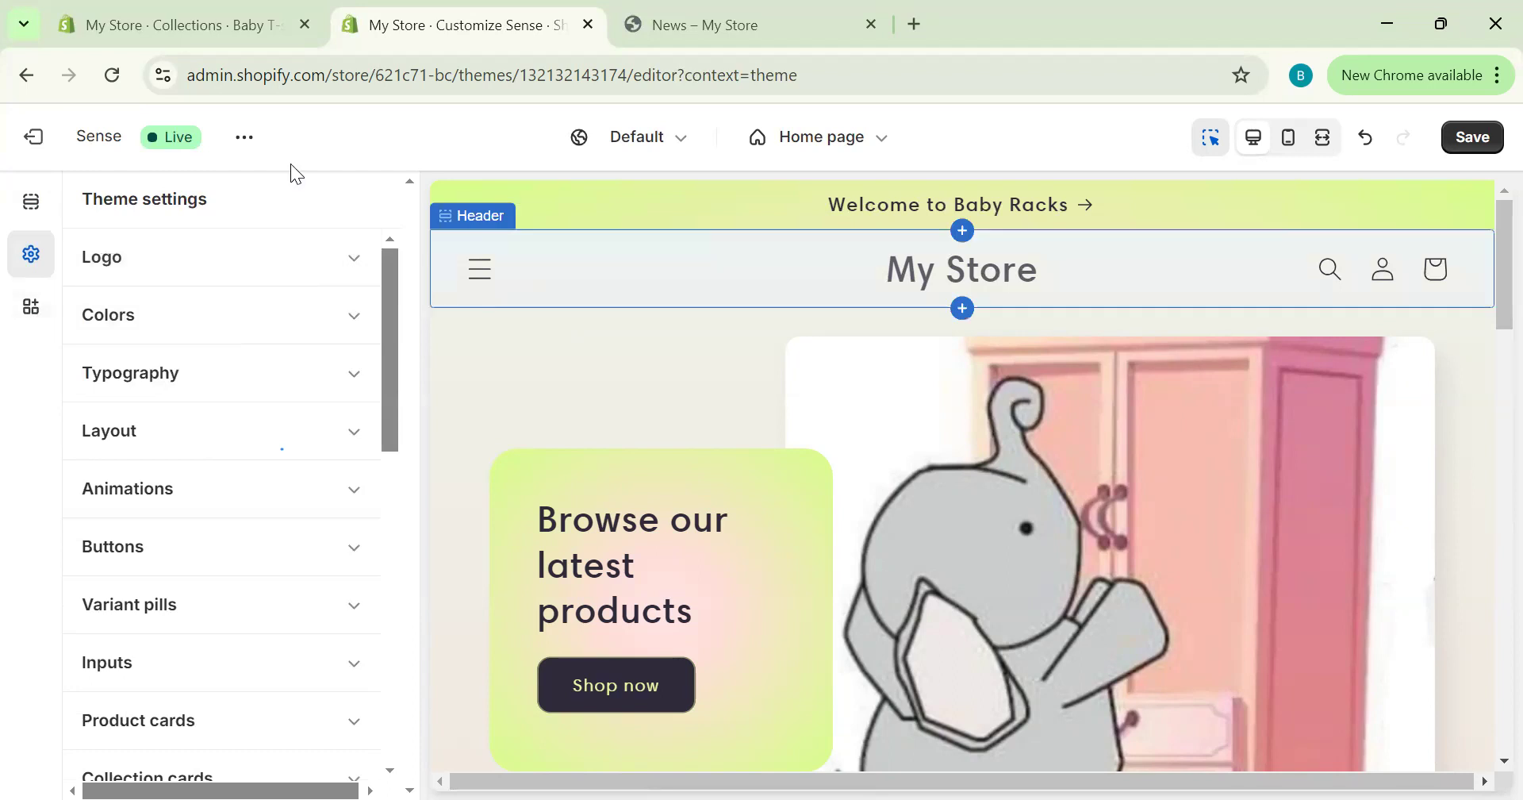
- Leave the theme editor, discarding the unsaved changes, and reopen the current Sense theme for customization
click(17, 131)
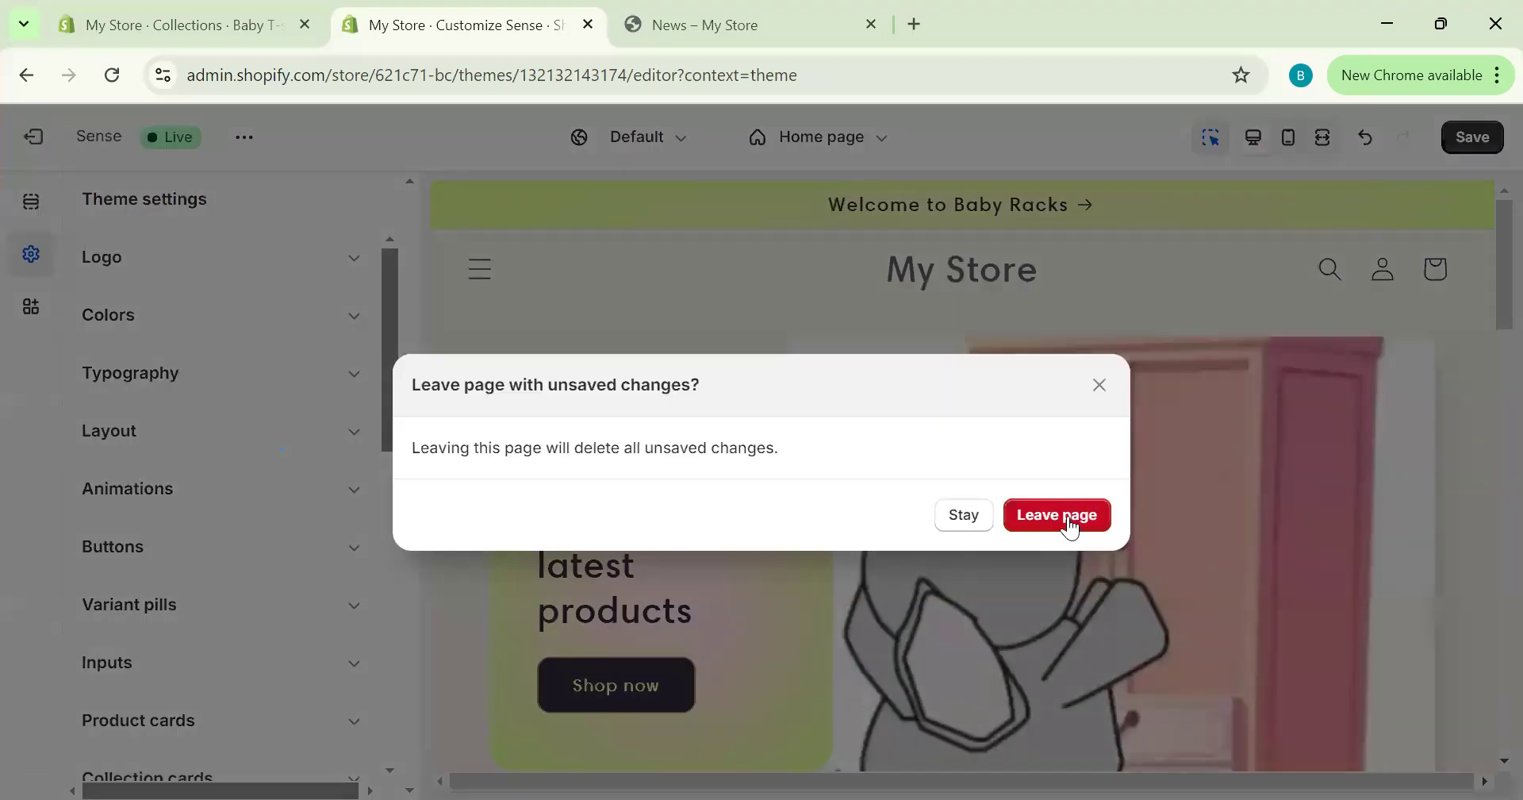
click(1062, 520)
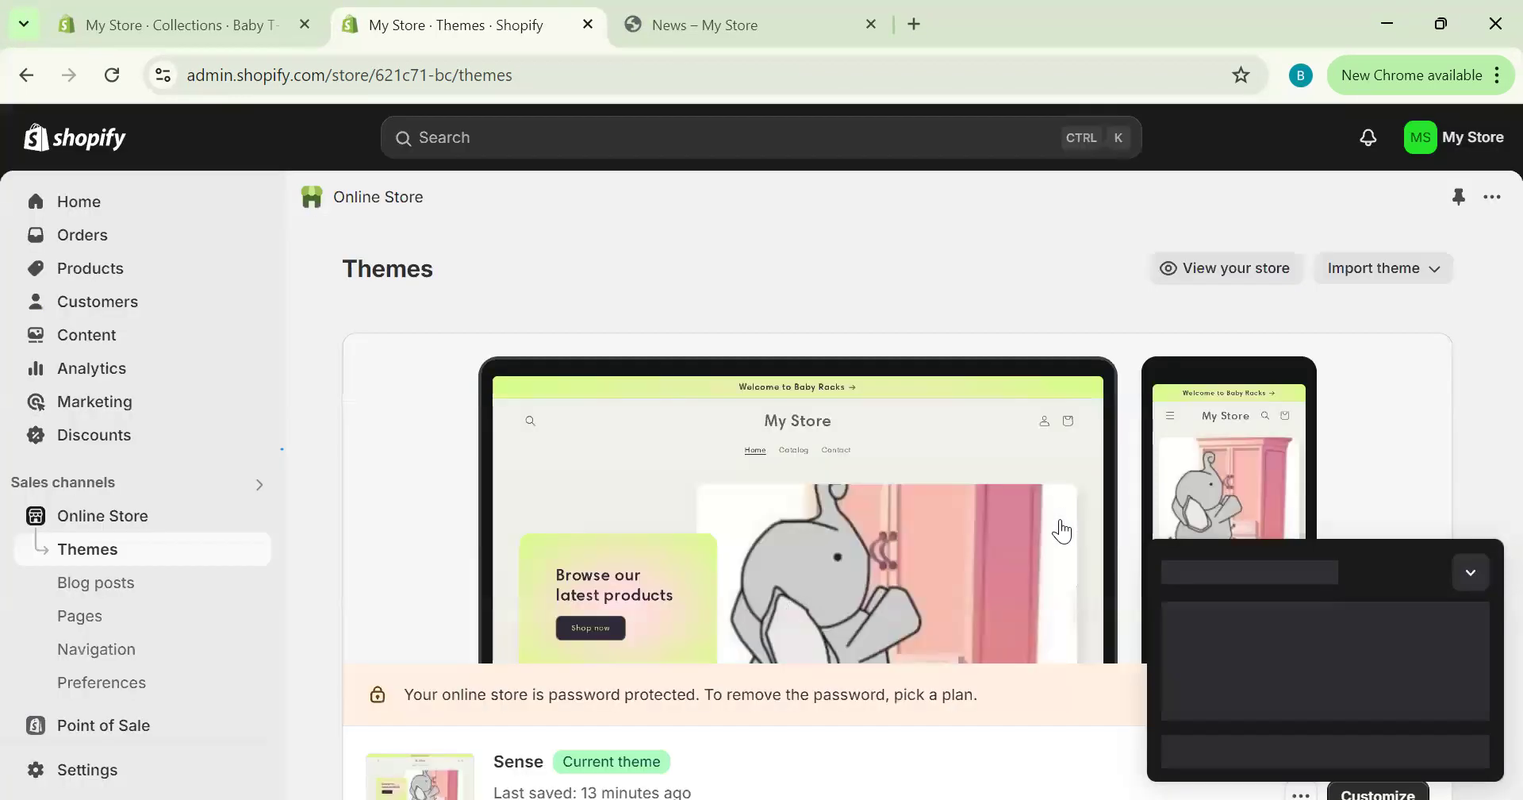
click(1470, 572)
scroll(1487, 413, down, 5)
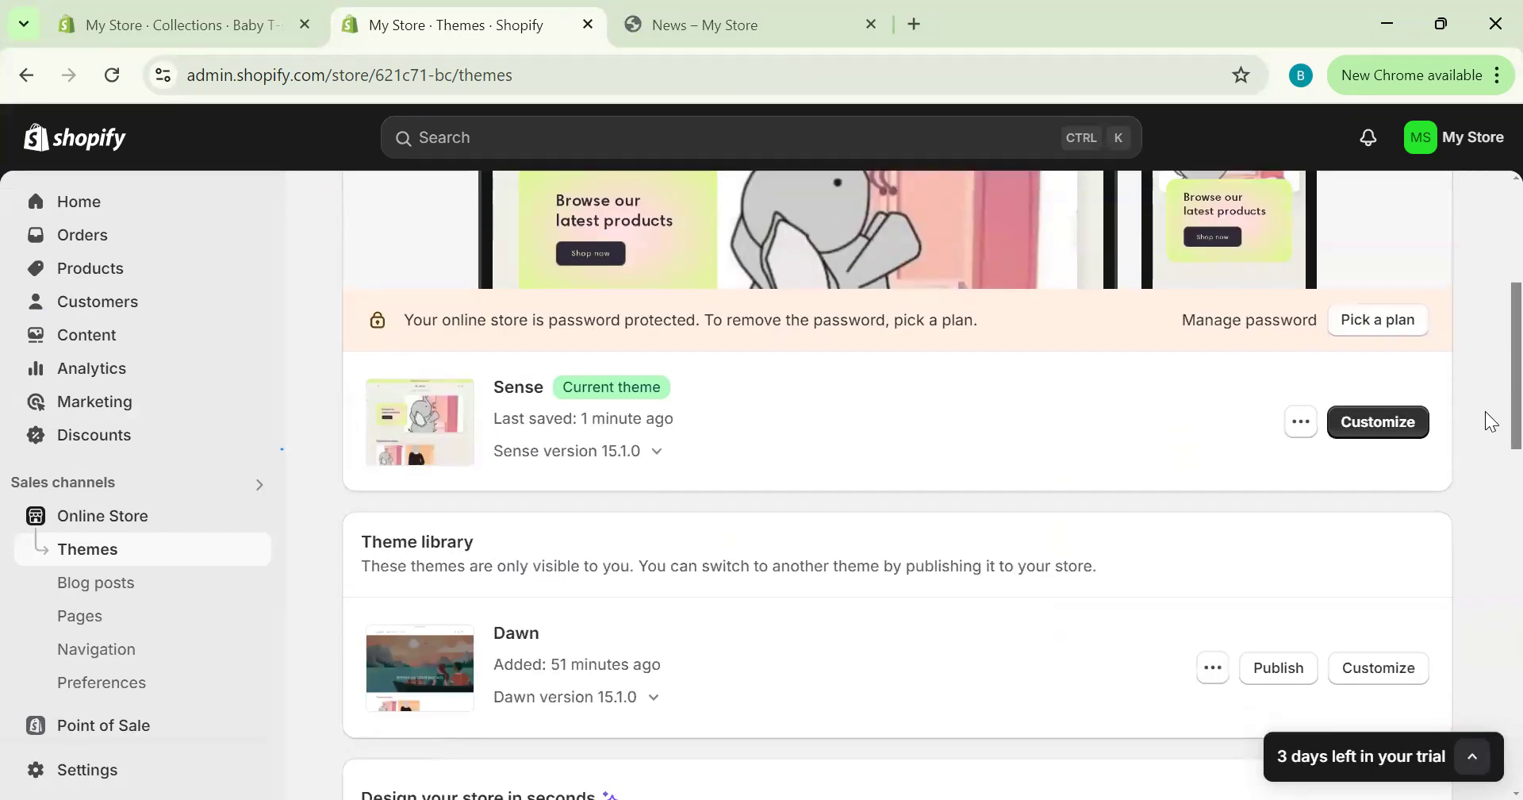
click(1381, 430)
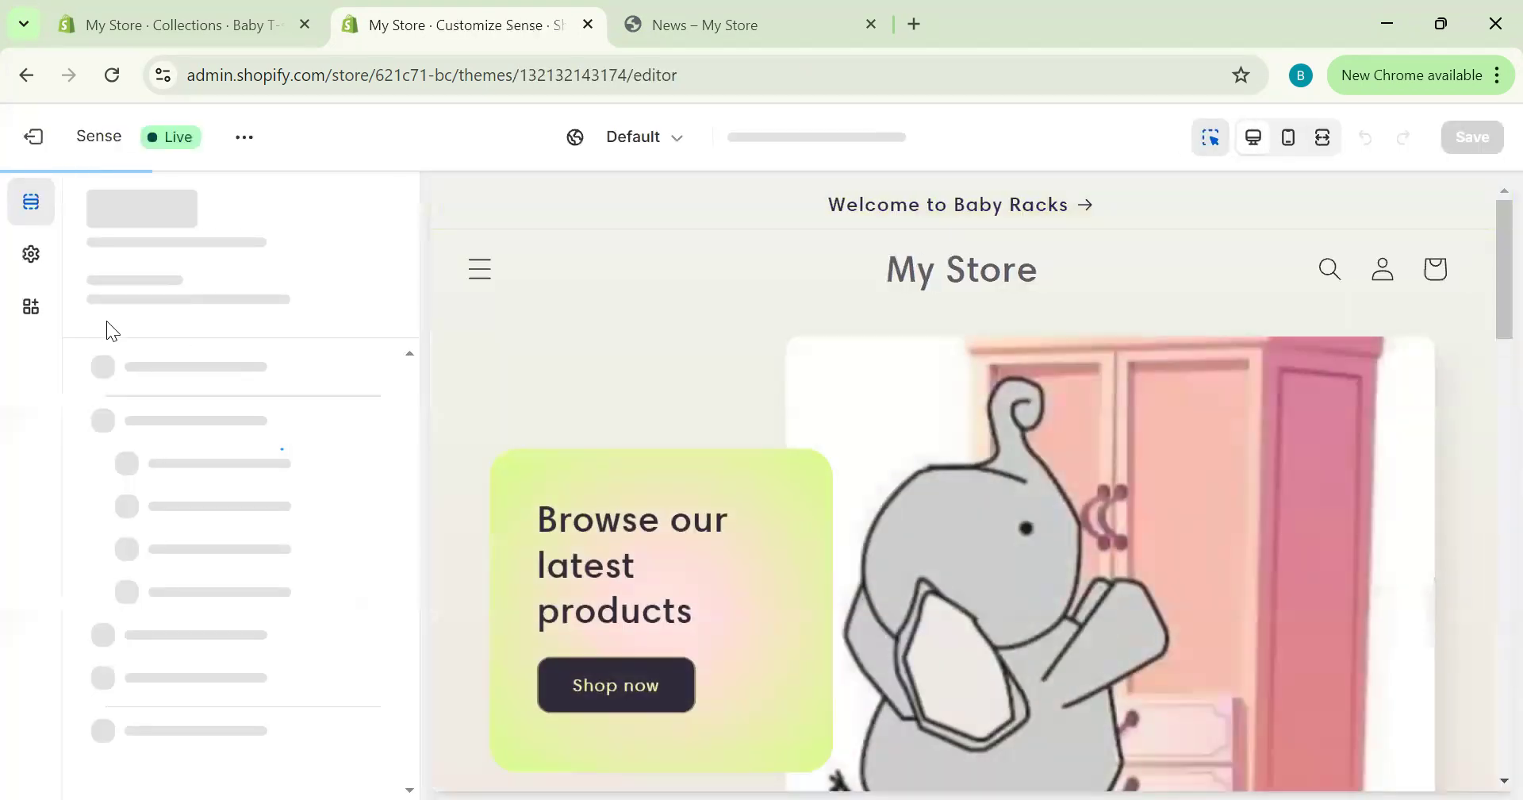
- Examine the home page's Featured collection section settings, including its section padding and Theme Settings options
click(38, 262)
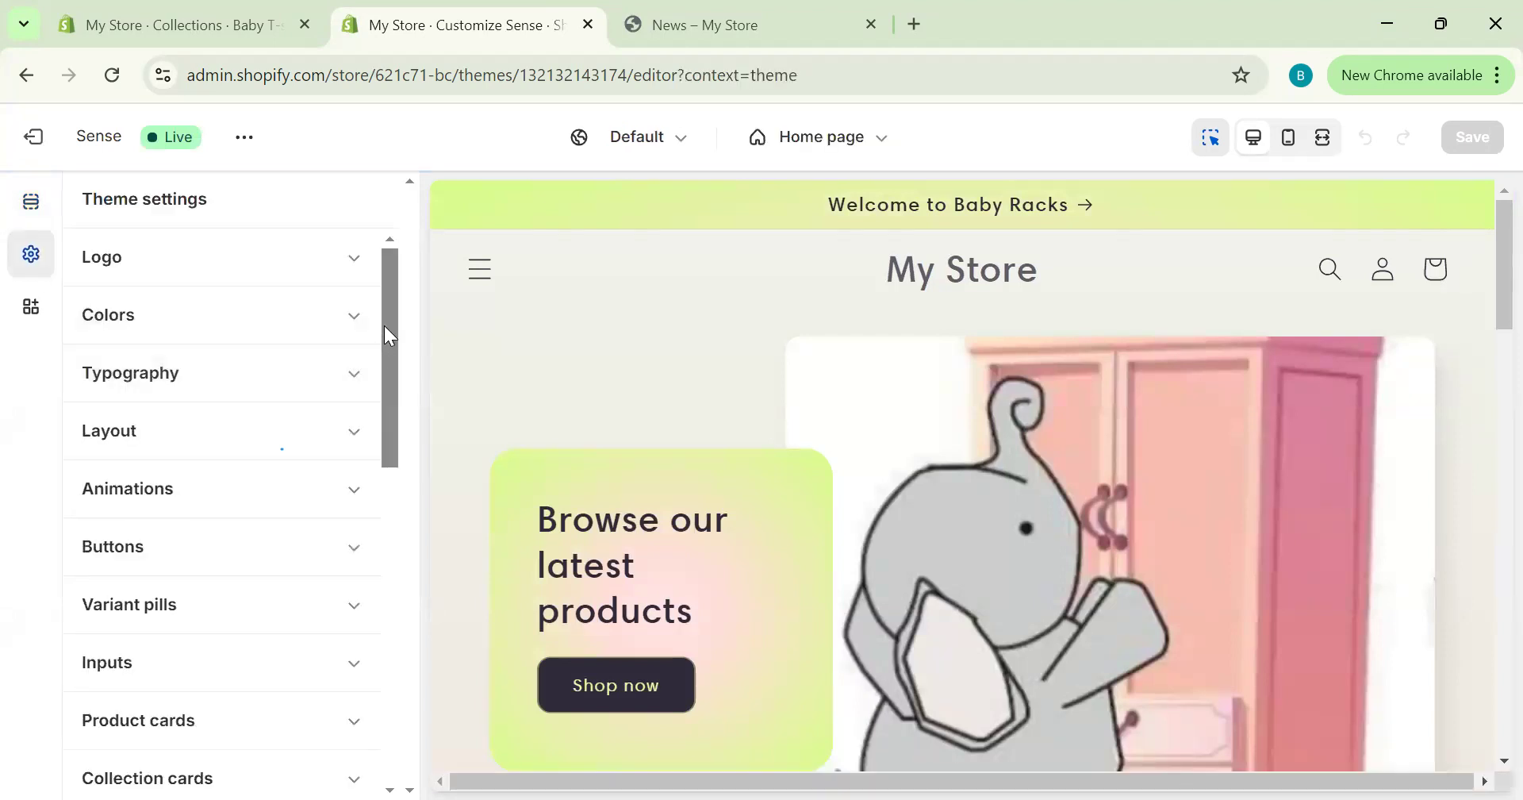
scroll(385, 325, down, 1)
scroll(387, 336, up, 1)
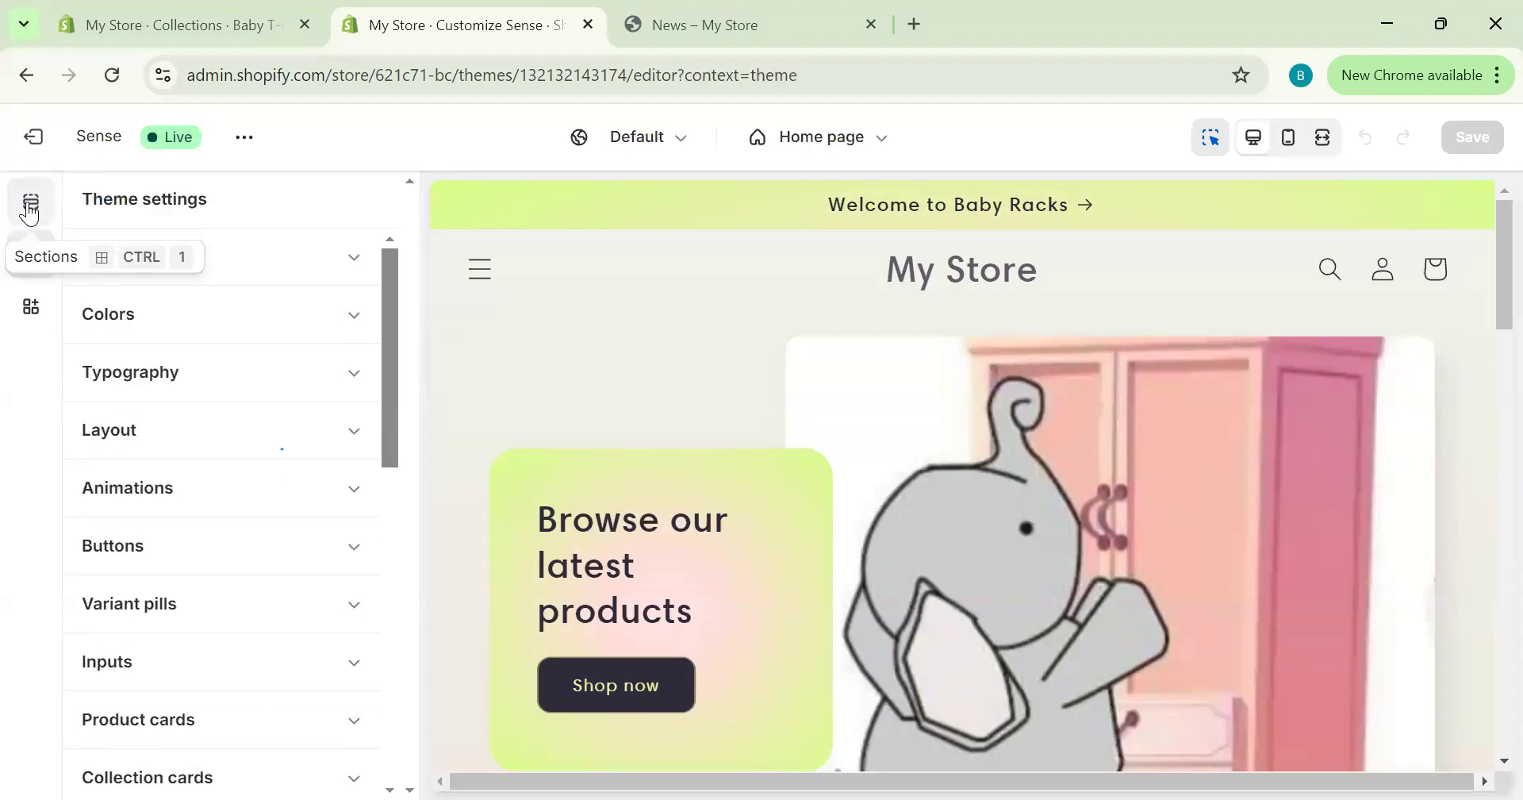
click(29, 208)
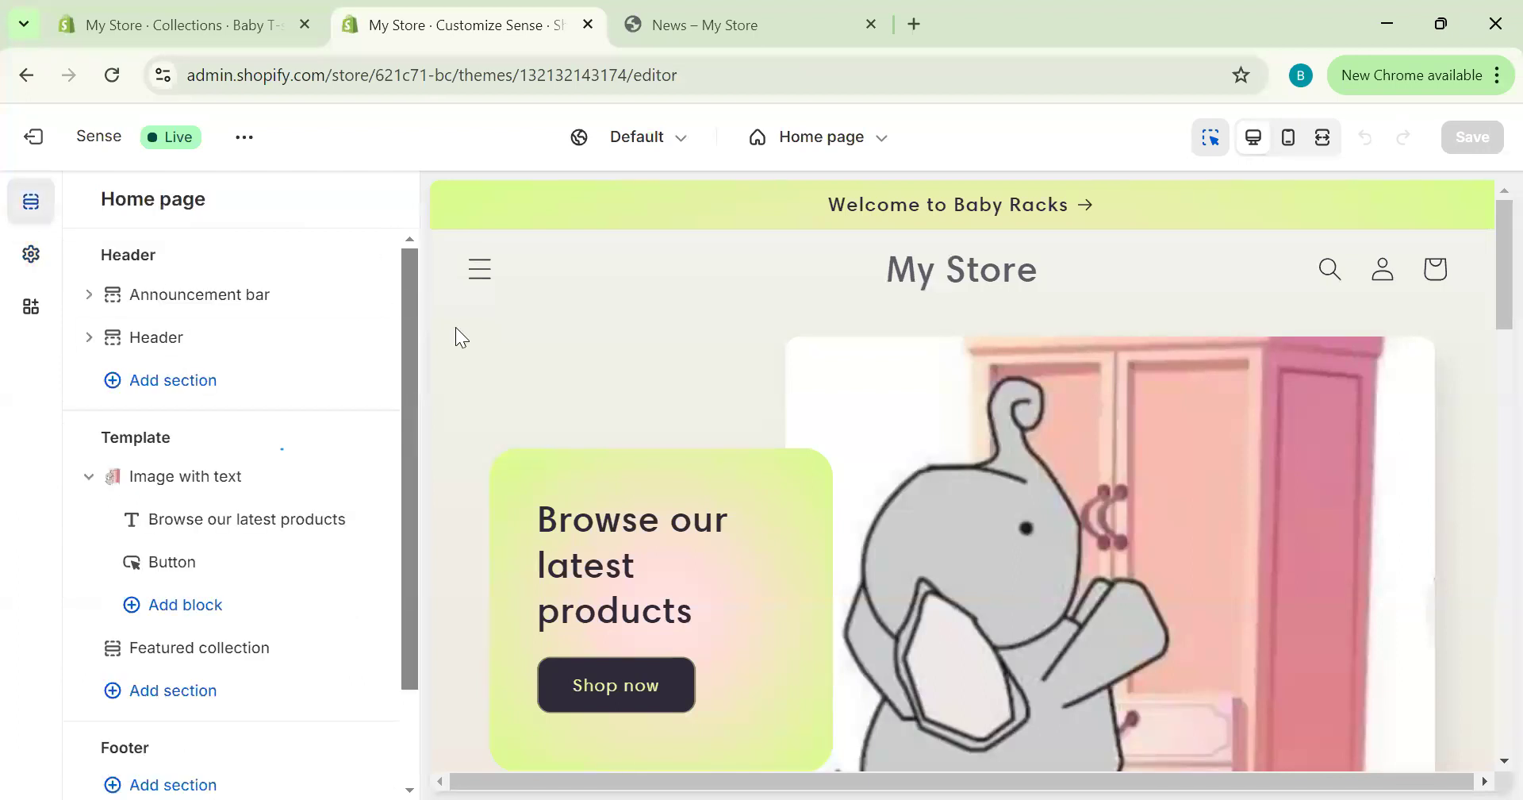
scroll(404, 343, down, 2)
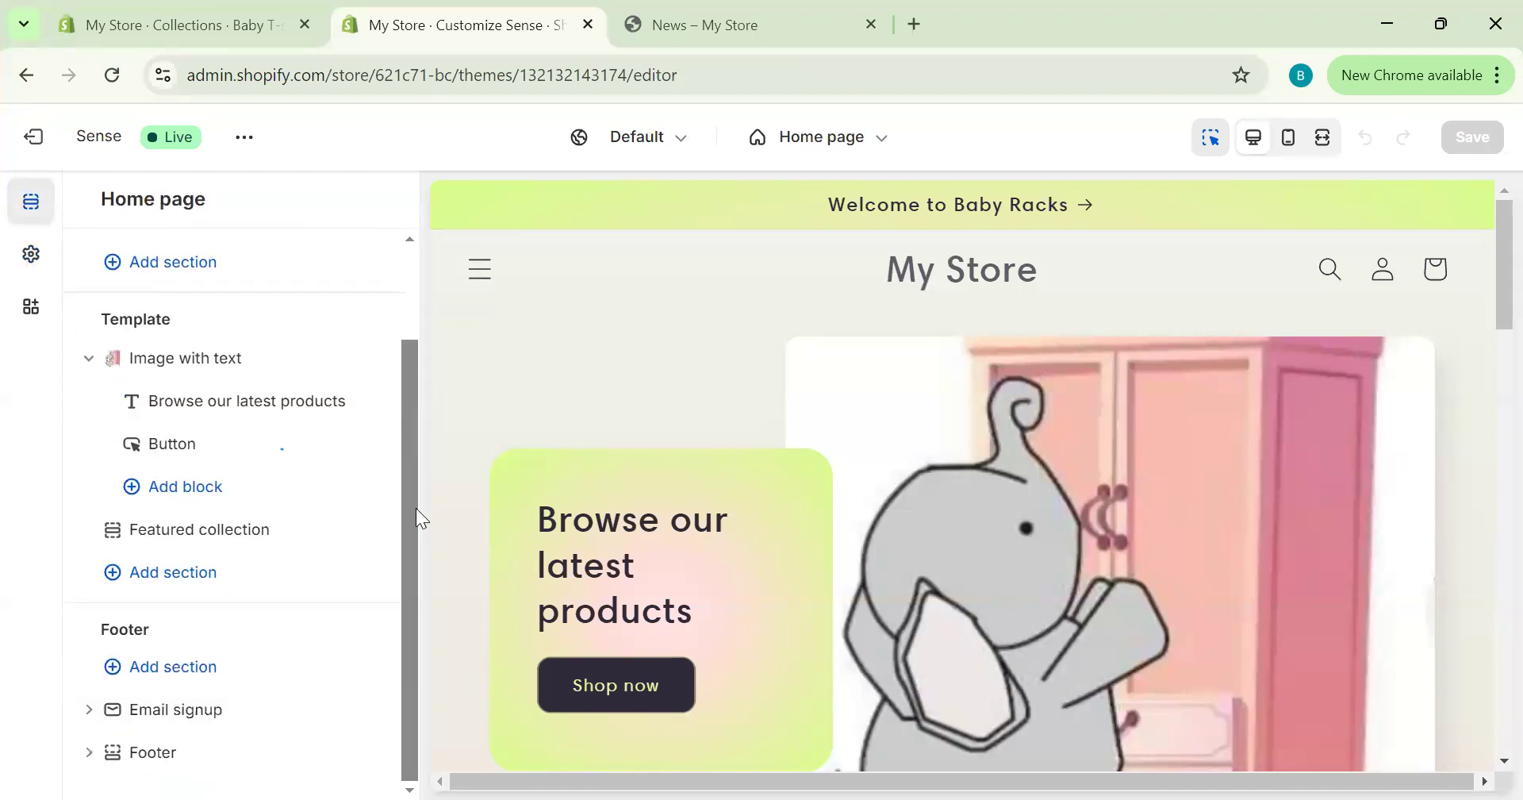
click(155, 535)
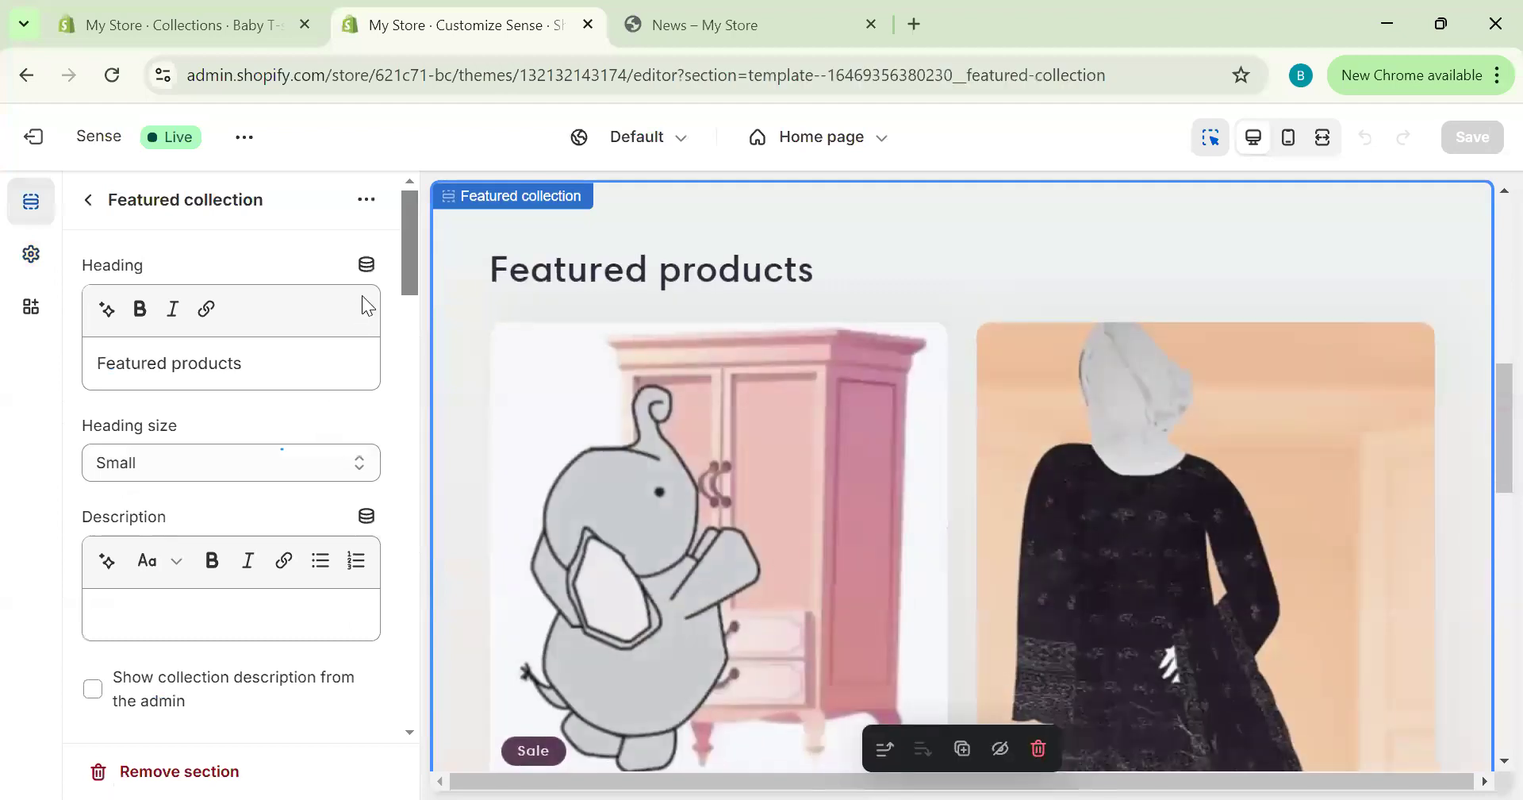
drag(411, 253, 411, 700)
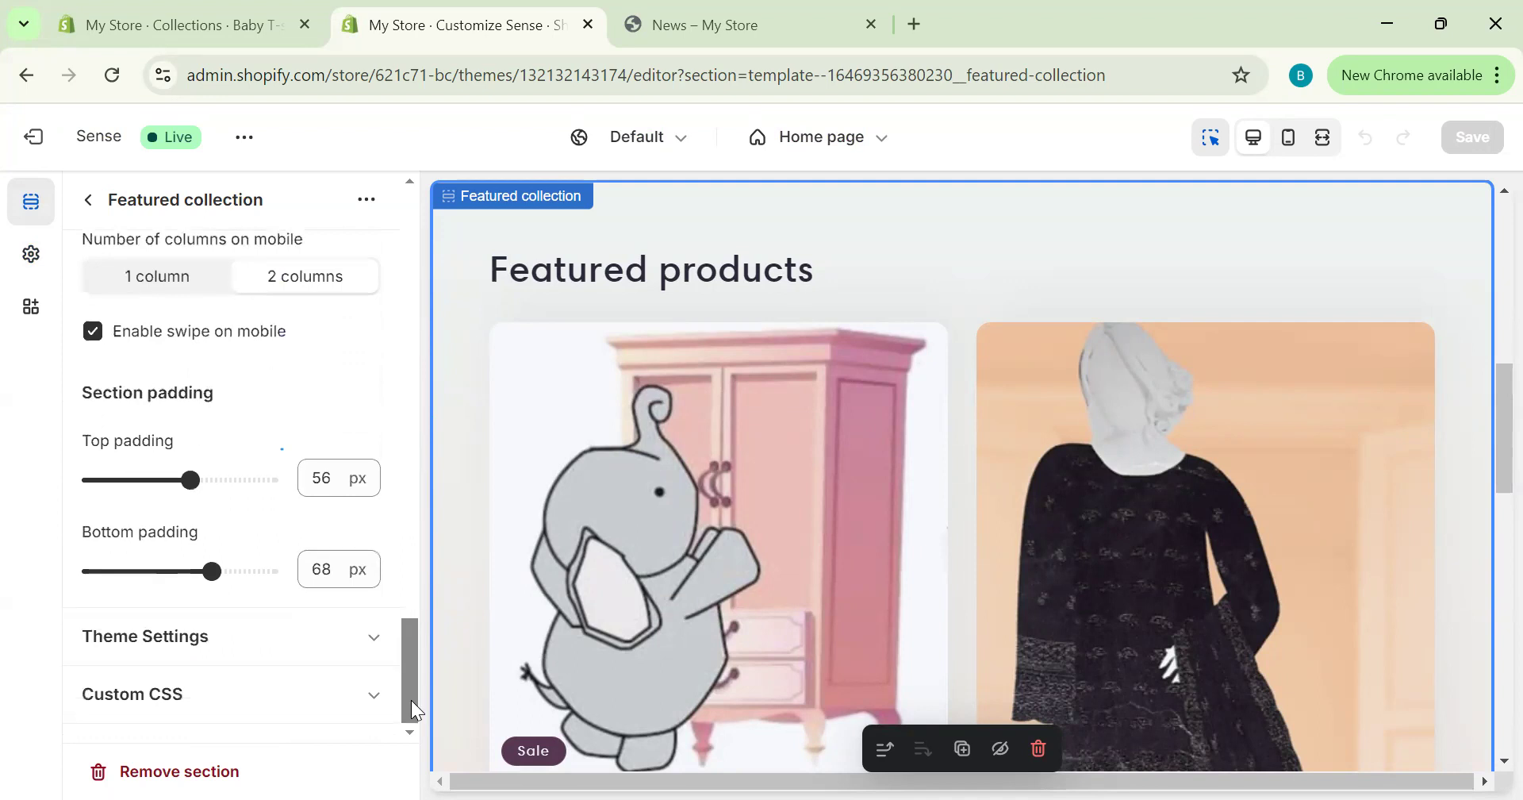
click(357, 641)
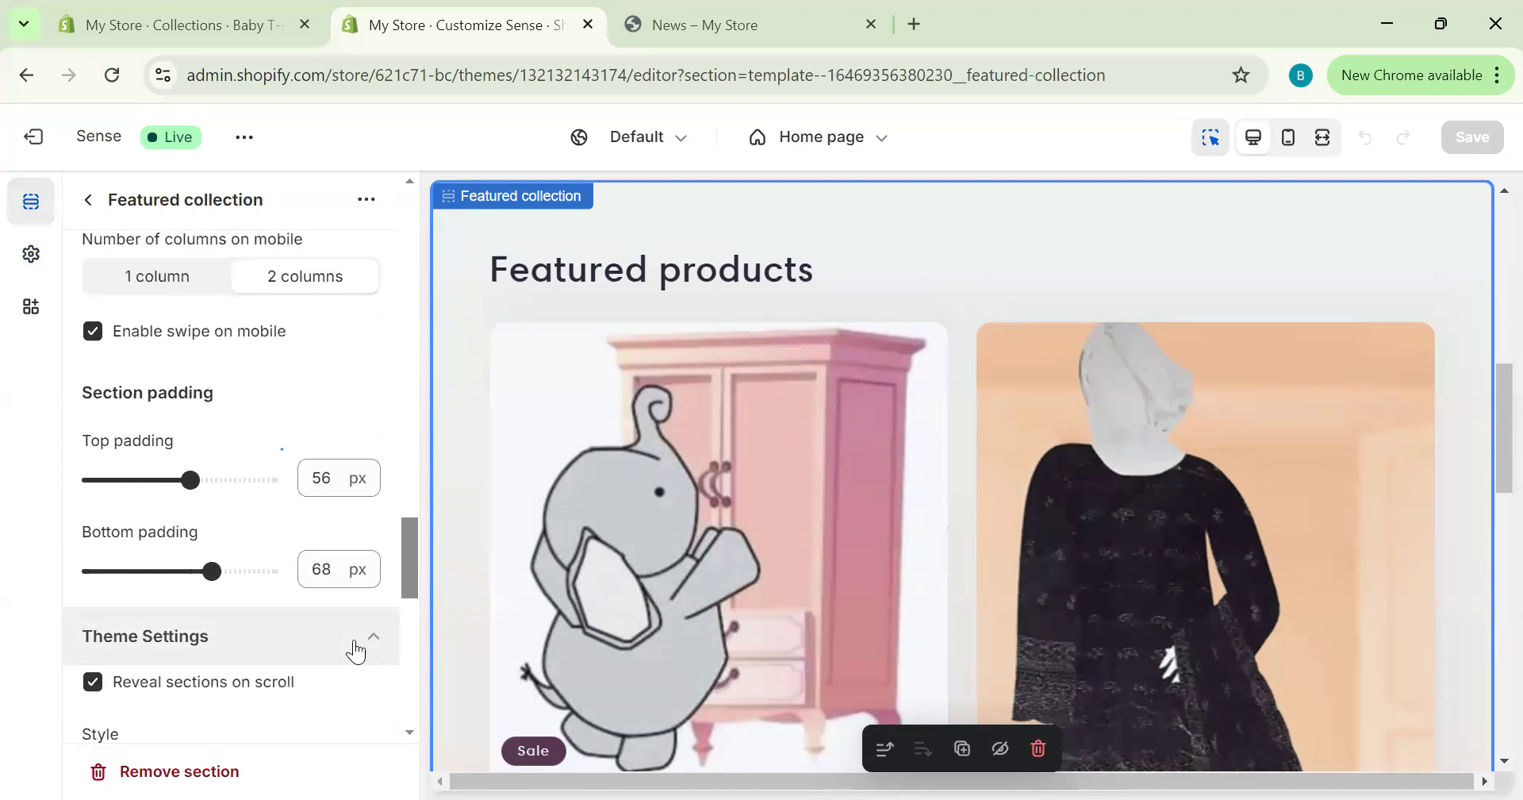
drag(409, 563, 426, 703)
- Open the Social media accounts in the theme settings, with the store footer in the preview, and start editing the Instagram link
click(31, 254)
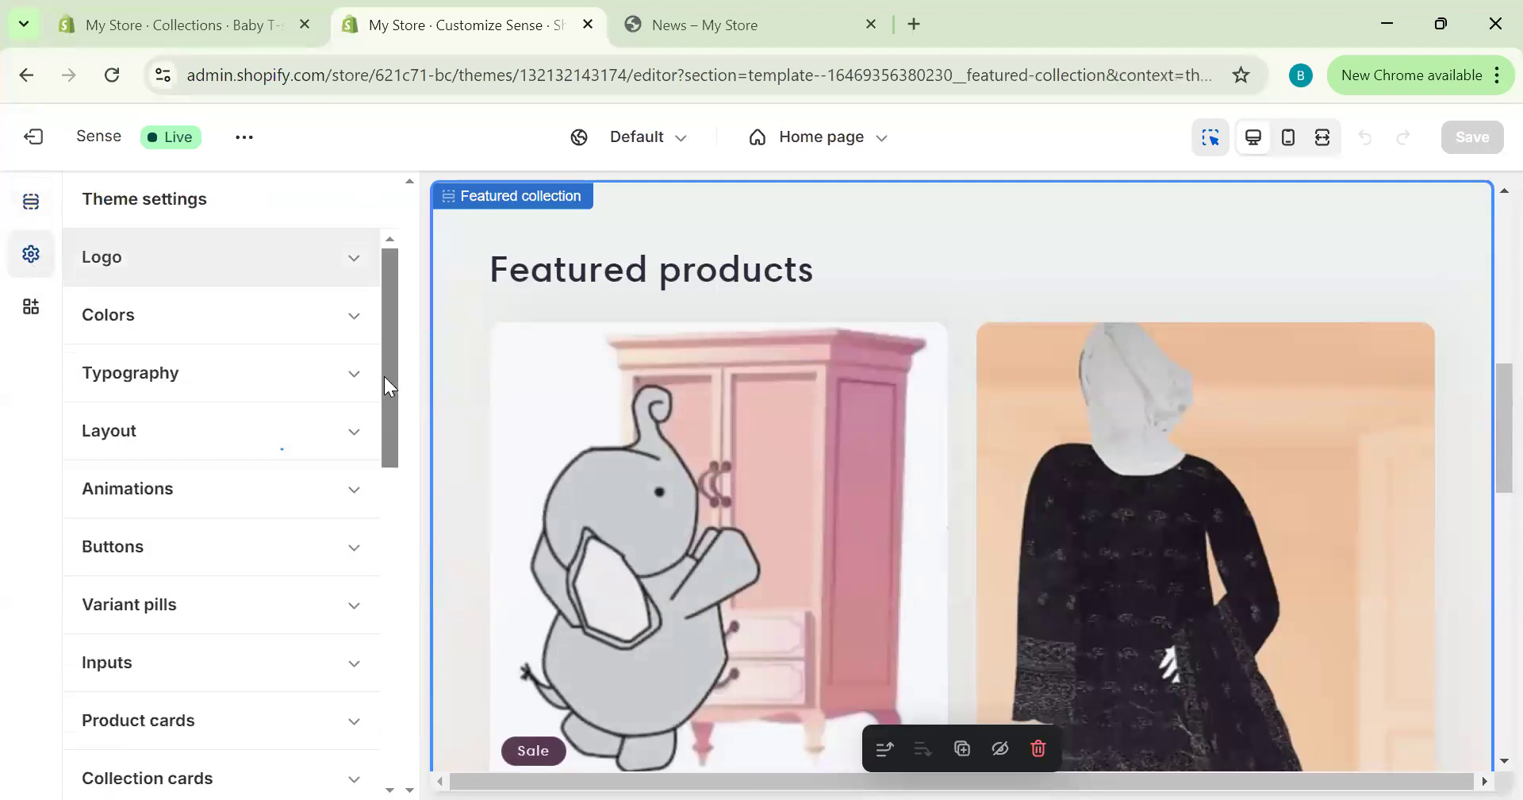
drag(392, 259, 402, 534)
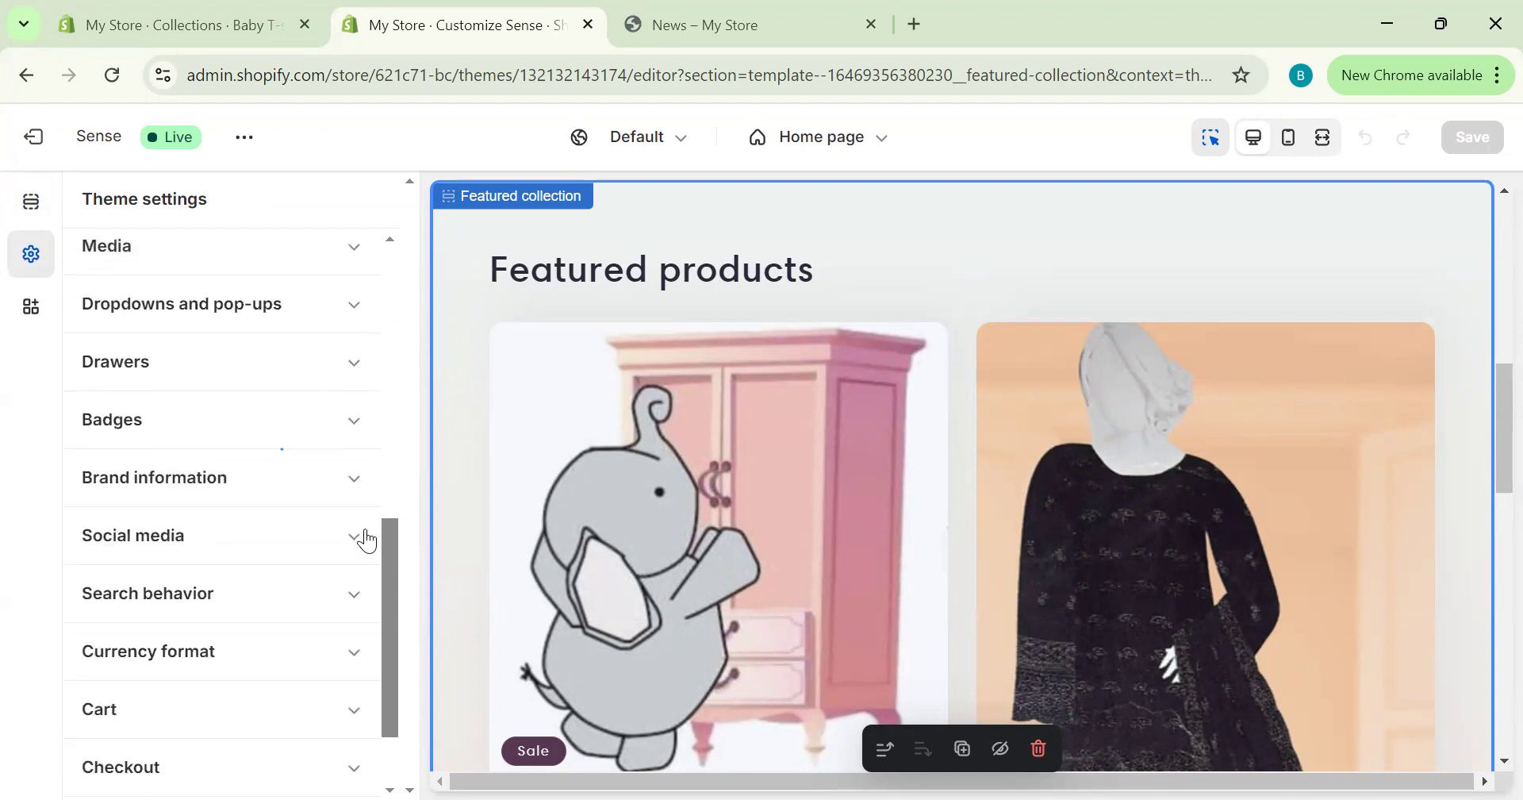
click(355, 538)
scroll(389, 468, down, 3)
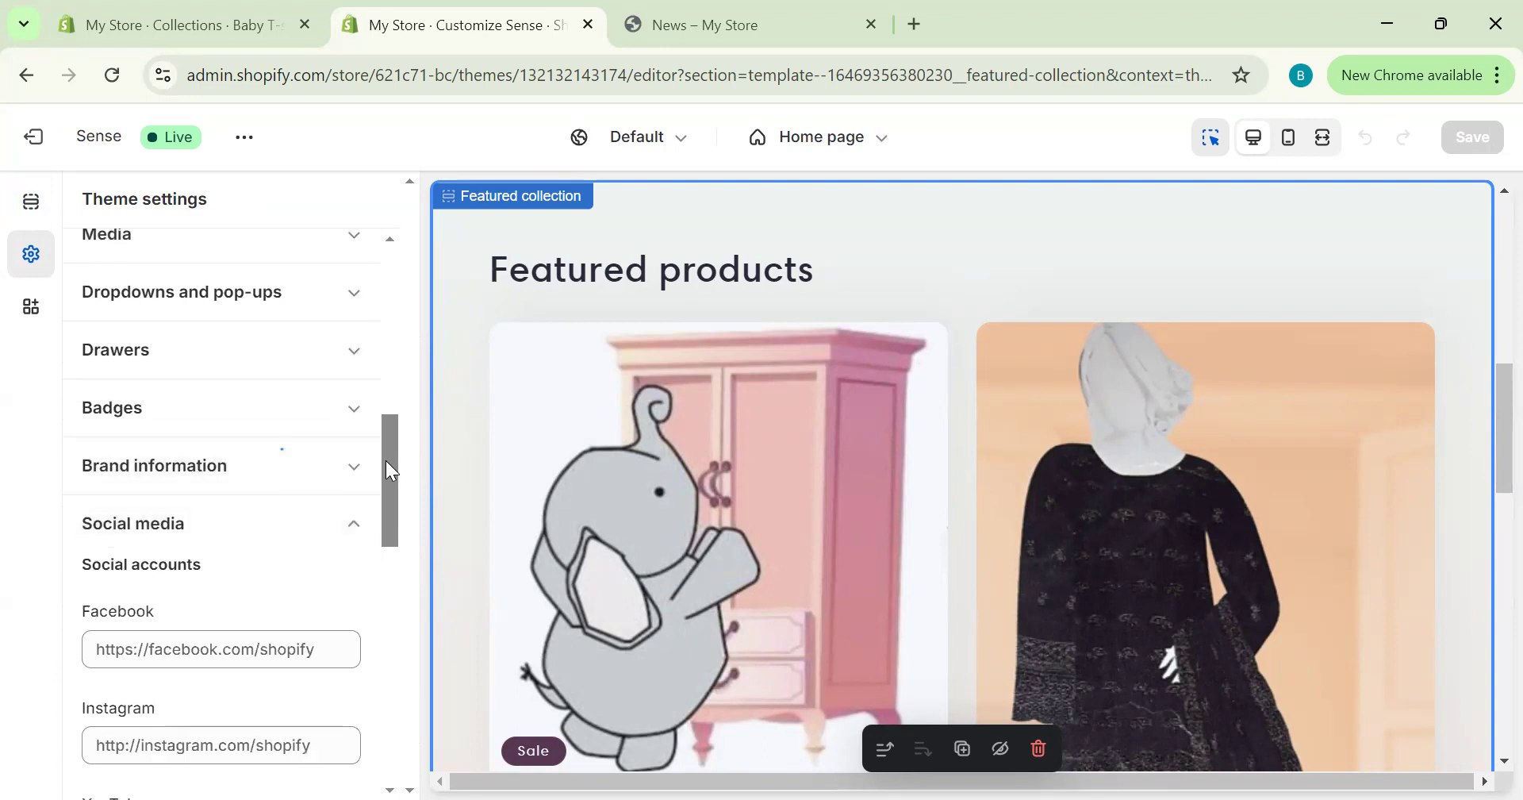
drag(389, 495, 392, 508)
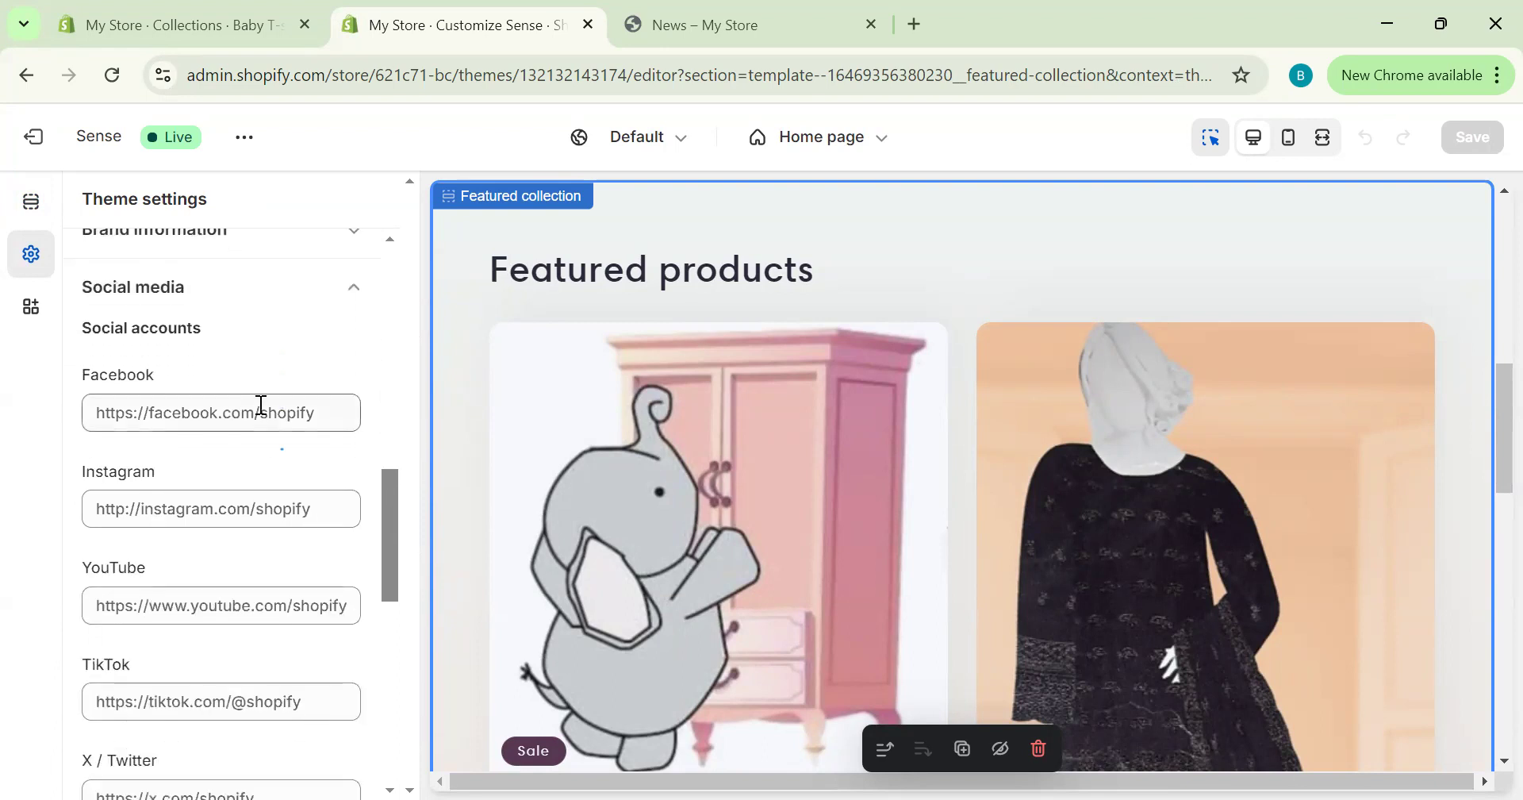
scroll(394, 563, down, 3)
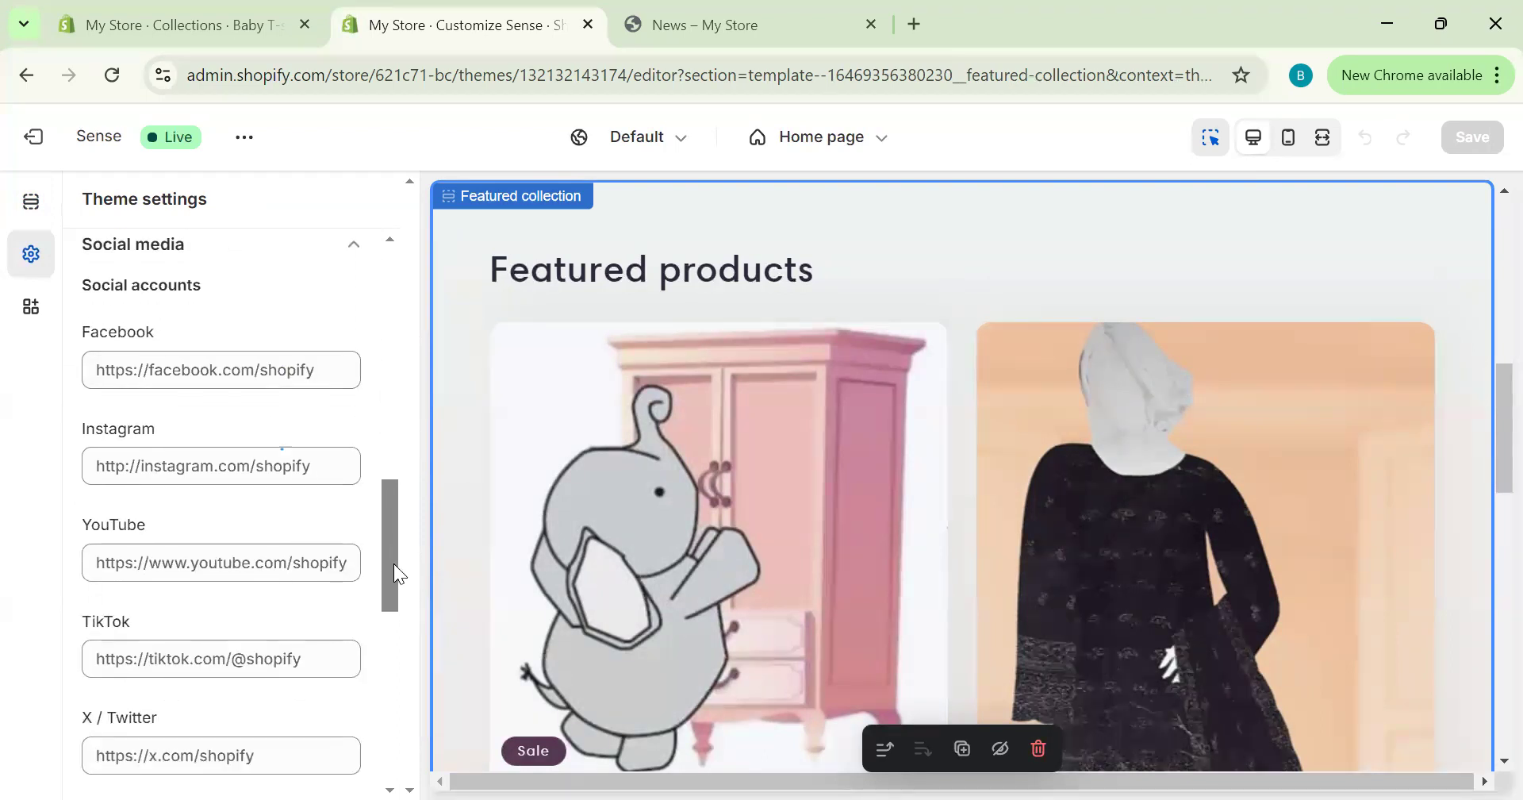
scroll(1485, 492, down, 1)
scroll(1485, 505, down, 10)
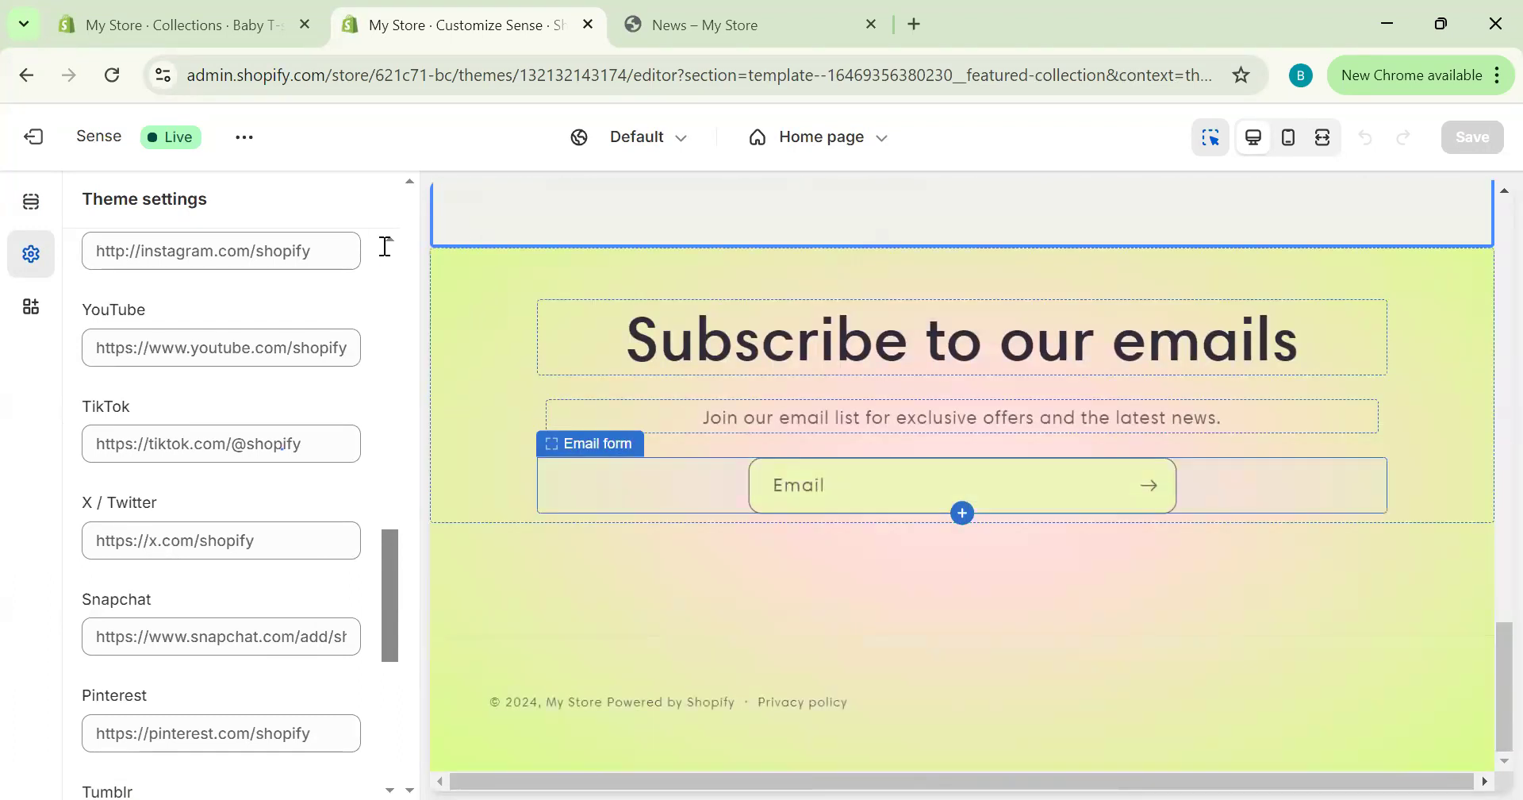
click(327, 251)
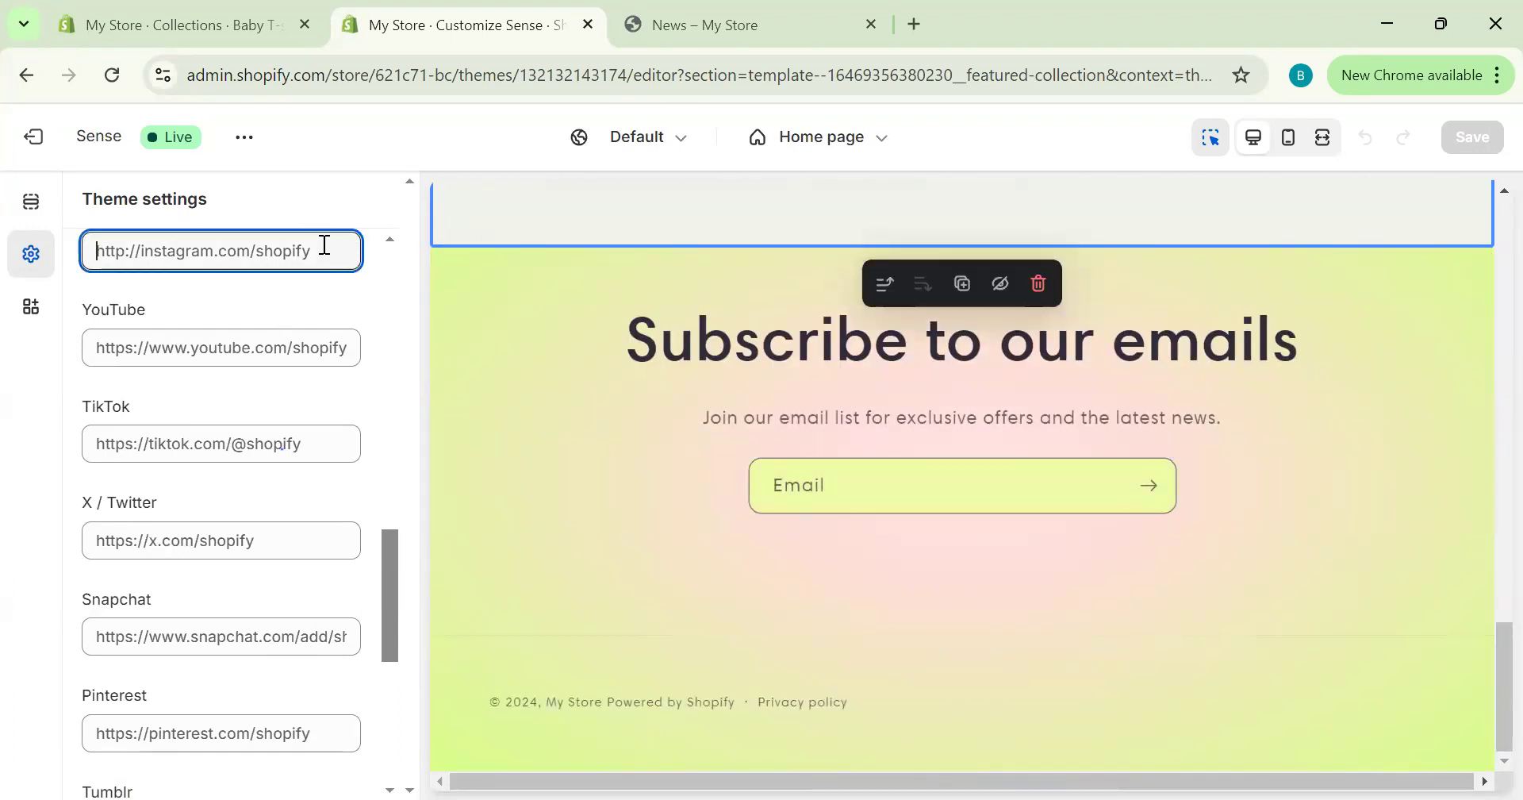
- Open LinkedIn in a new browser tab and copy the URL of the account owner's profile page
click(913, 24)
text(lin)
key(Return)
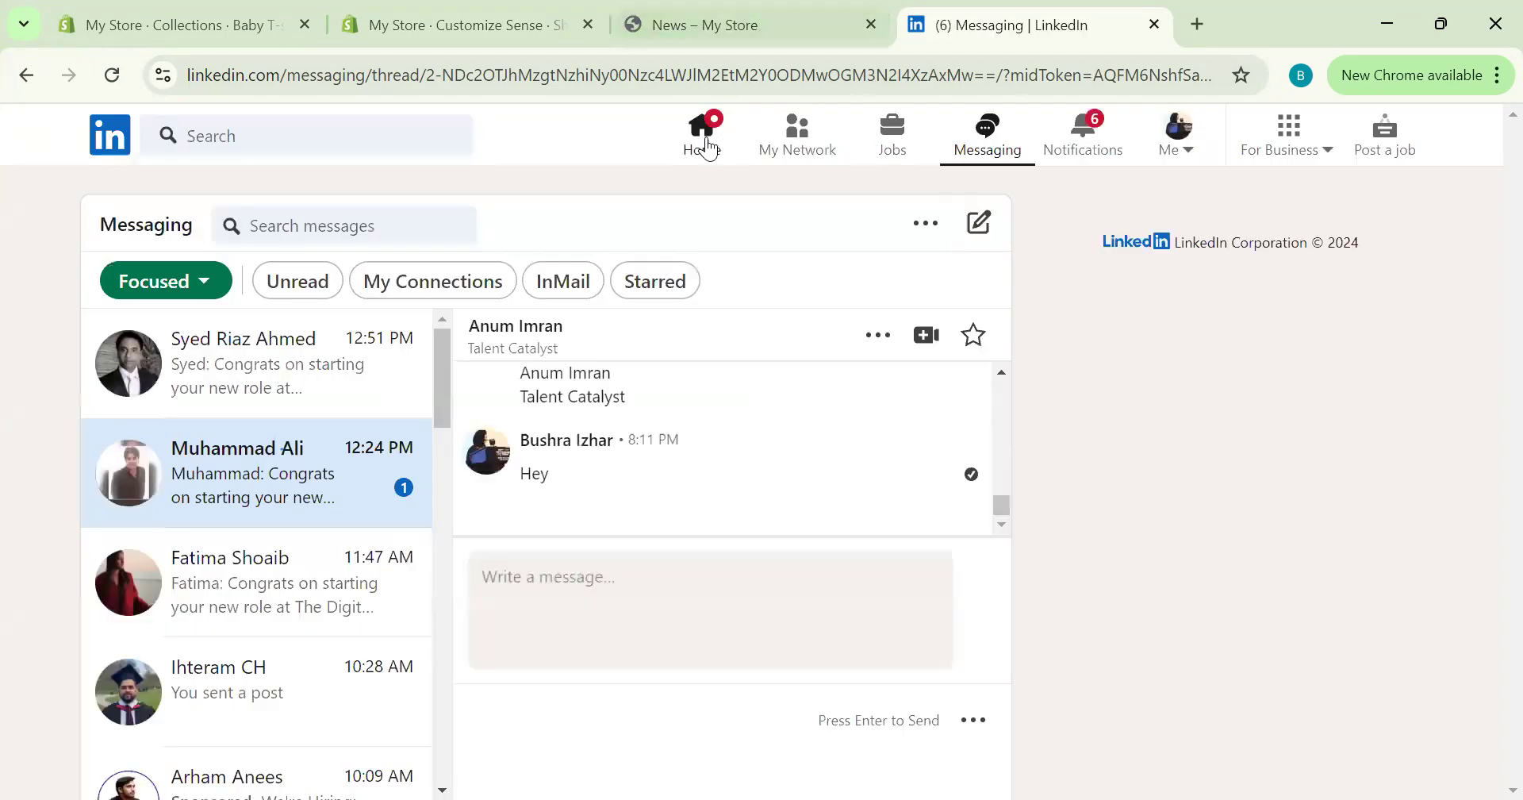
click(695, 141)
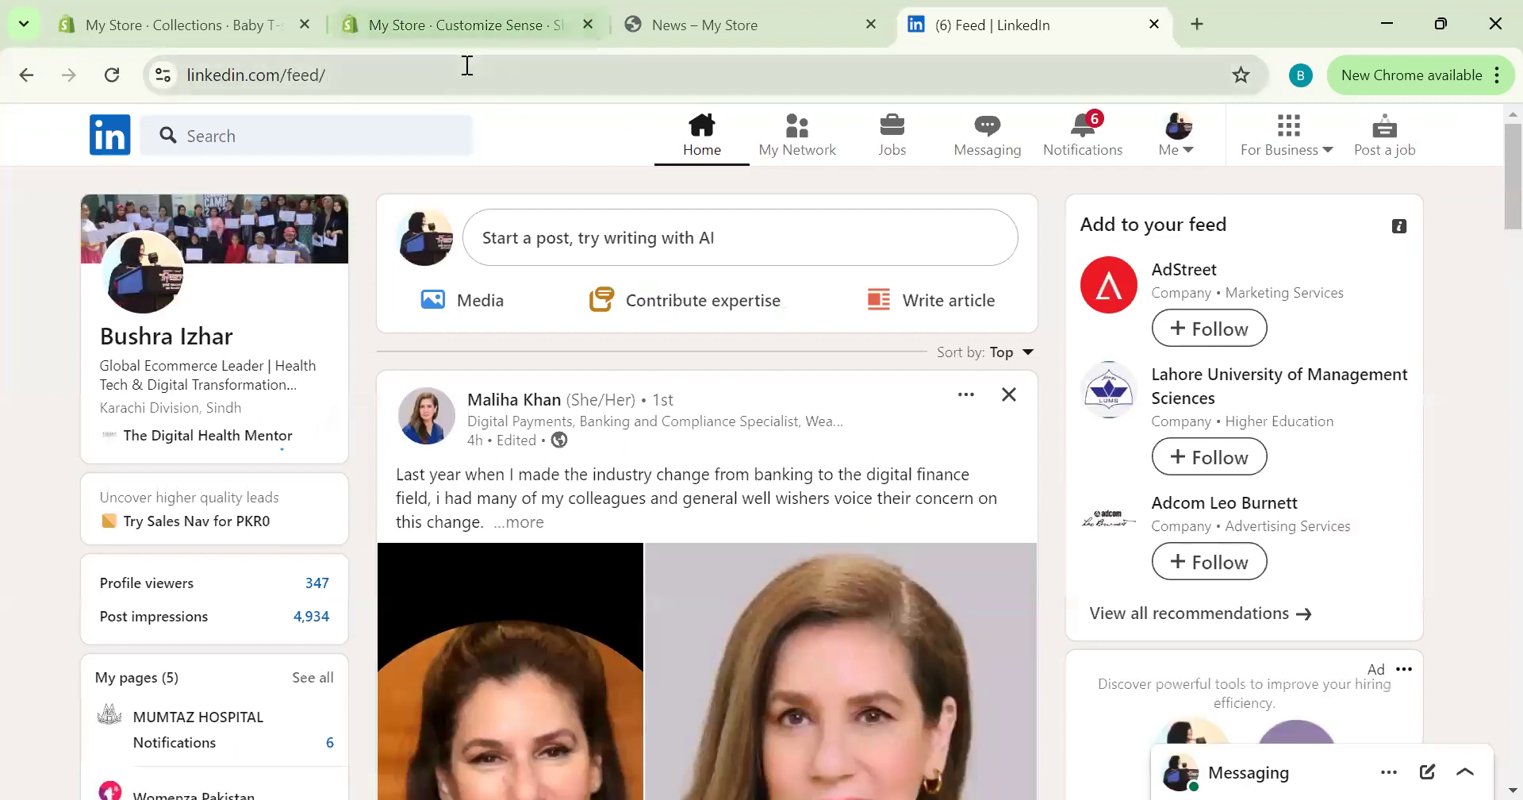
click(1085, 142)
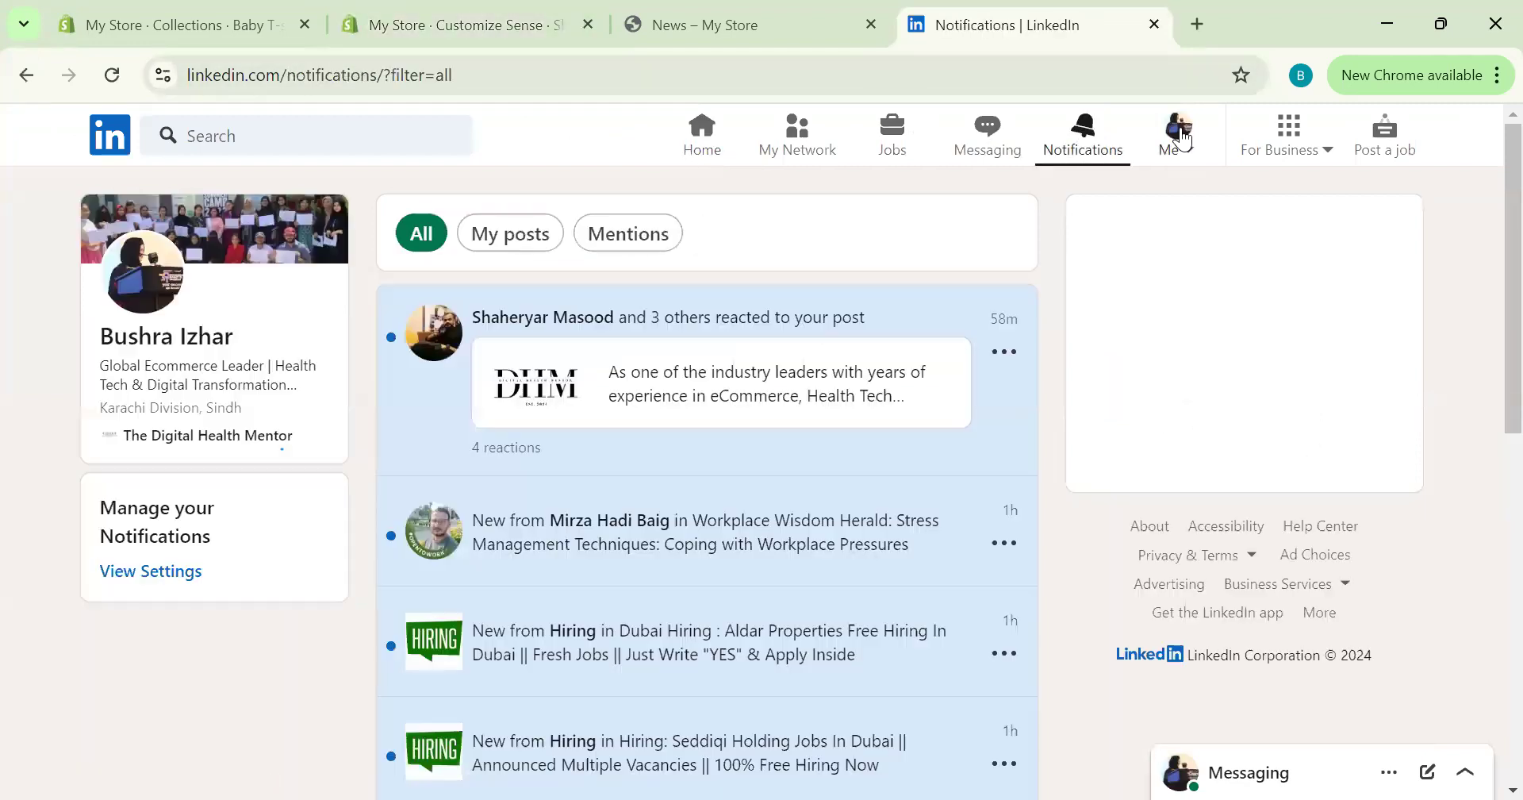
click(1182, 139)
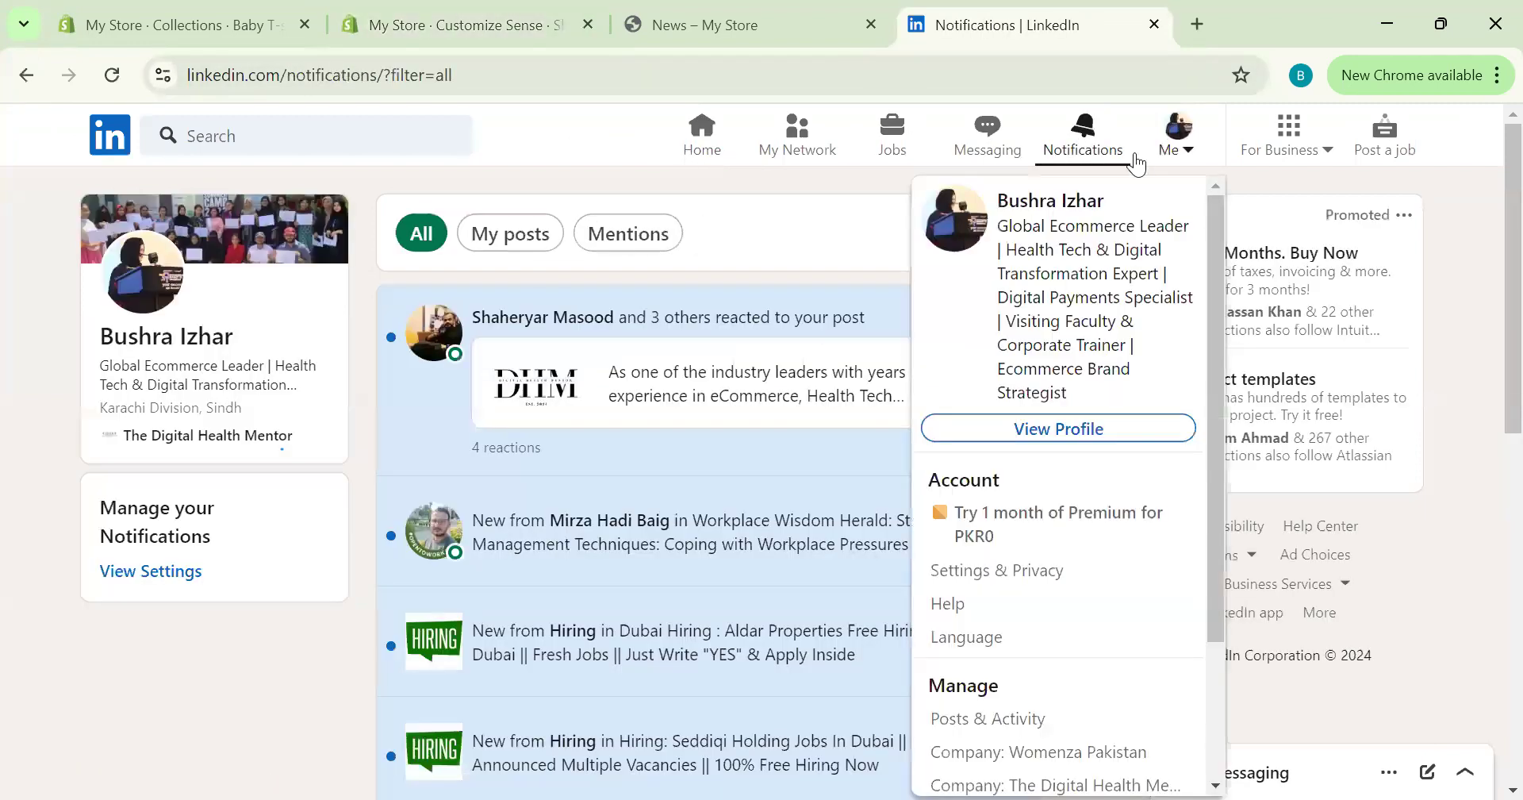
click(976, 218)
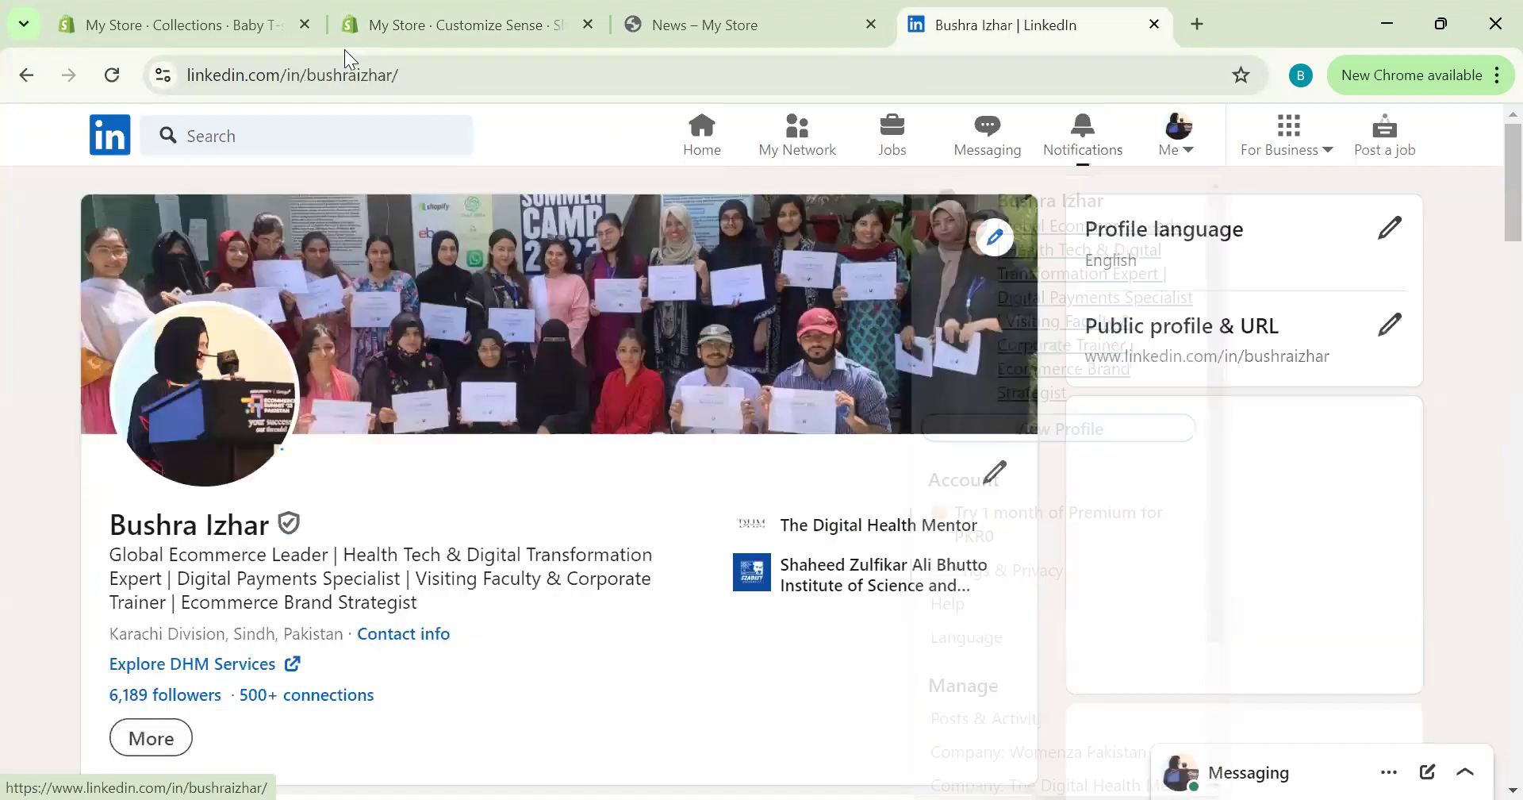
click(428, 64)
key(ctrl+c)
- Back in the Shopify theme editor, paste the copied LinkedIn profile URL as the Instagram, YouTube and TikTok links
click(456, 25)
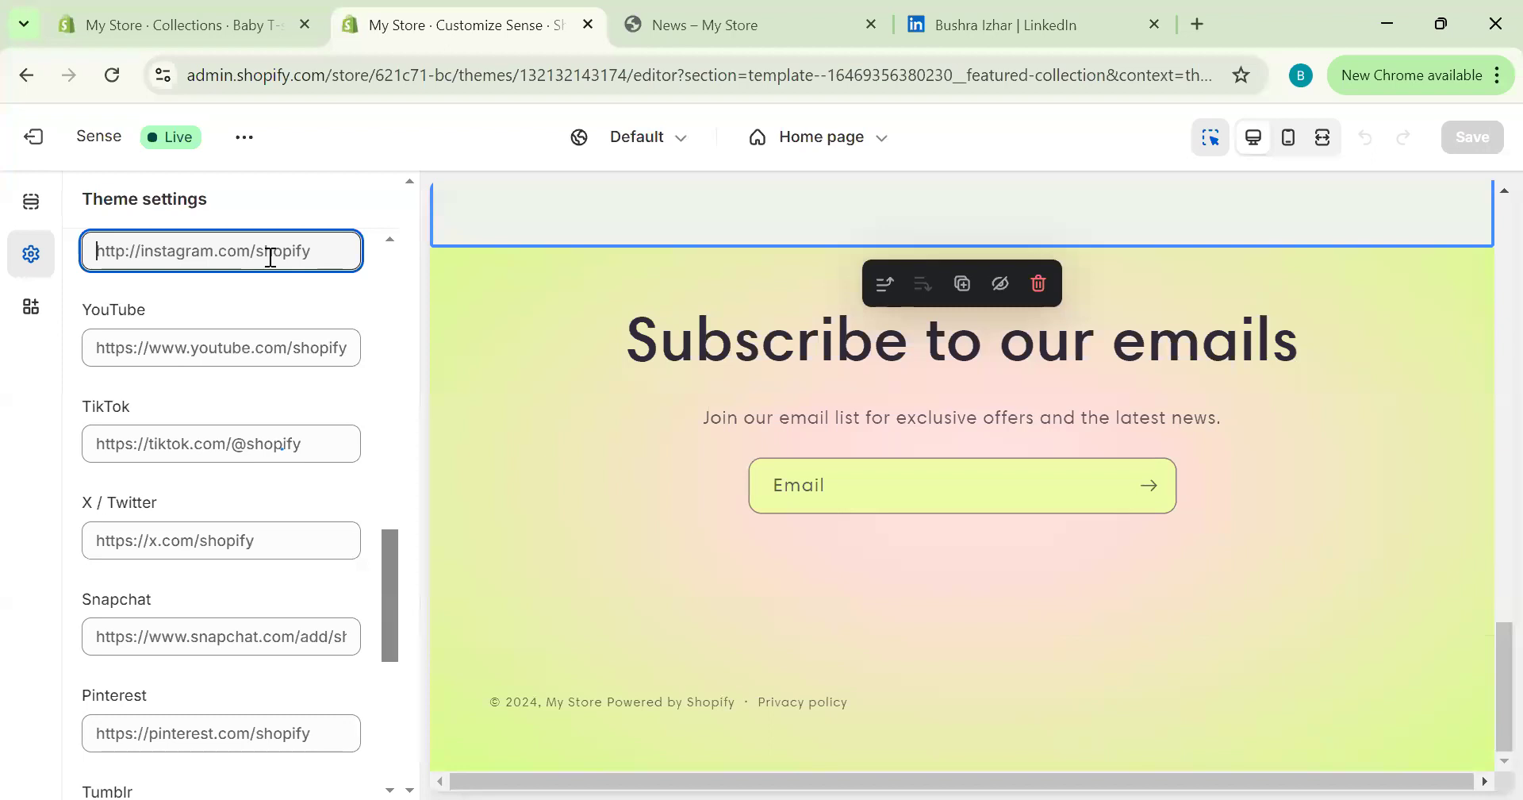
key(ctrl+a)
key(ctrl+v)
click(285, 343)
key(ctrl+a)
key(ctrl+v)
click(315, 445)
key(ctrl+a)
key(ctrl+v)
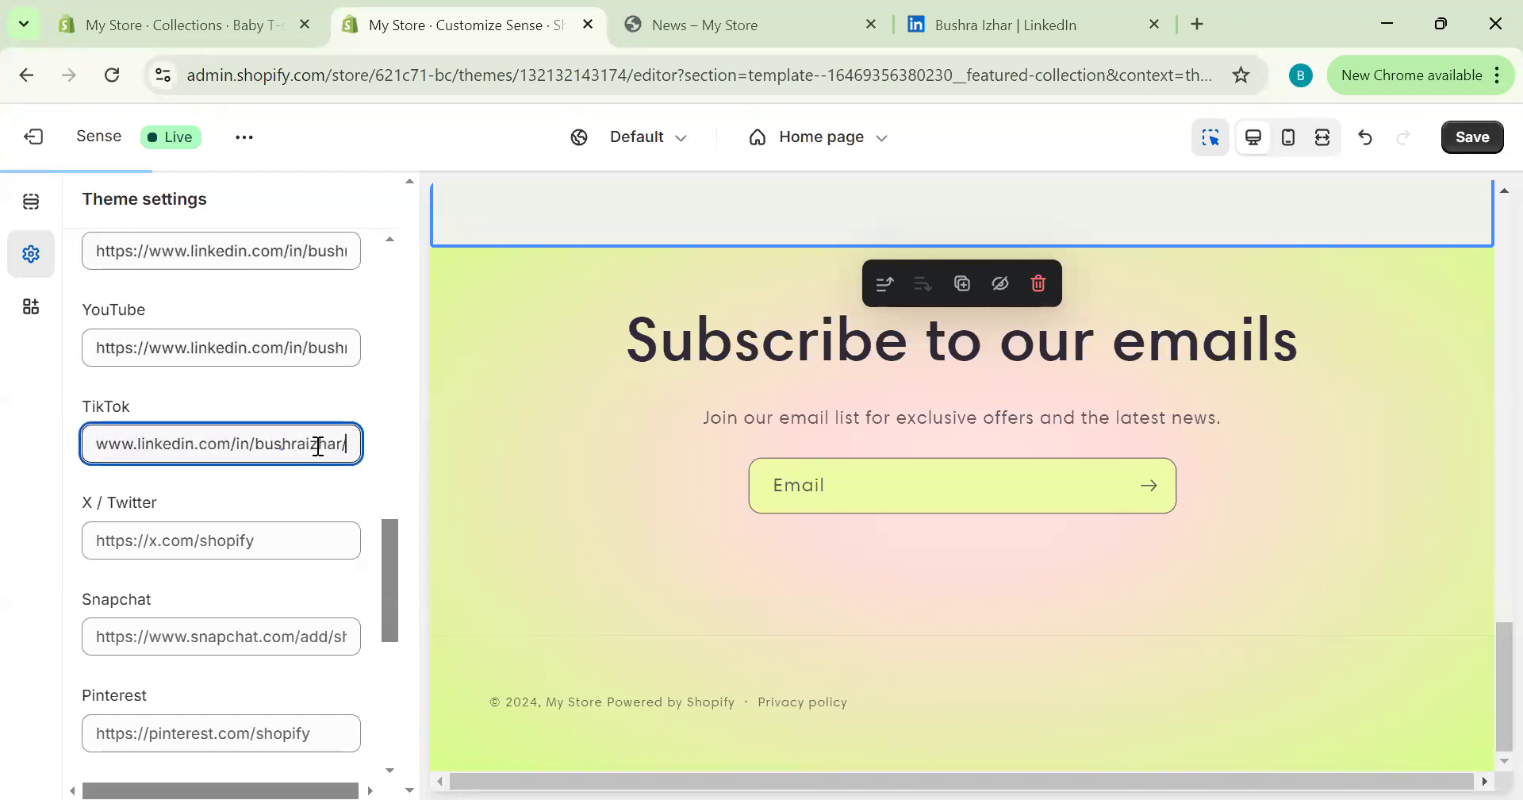
- Set the X / Twitter and Snapchat links to the copied LinkedIn profile URL
click(309, 539)
key(ctrl+a)
key(ctrl+v)
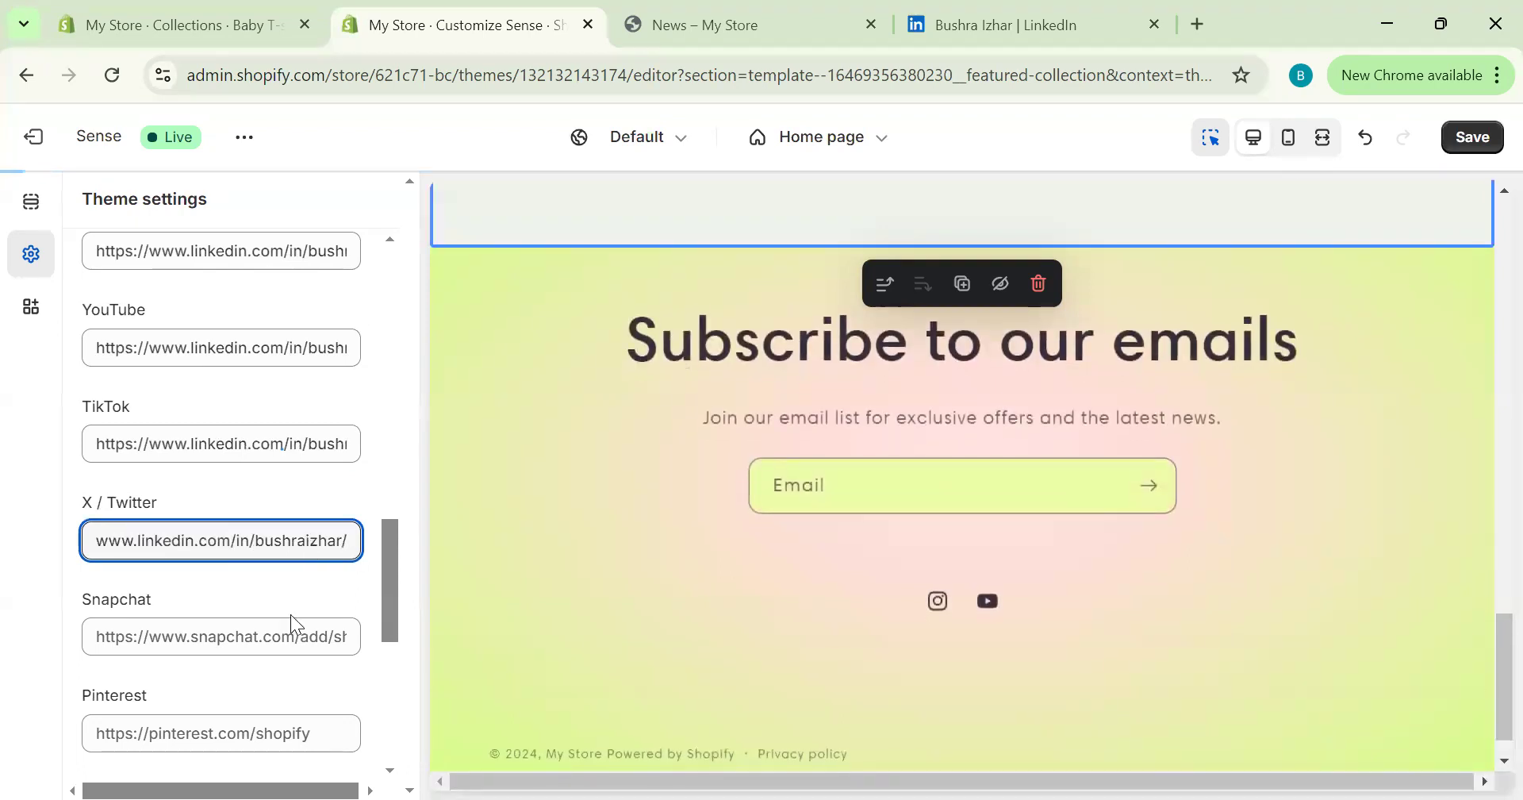
click(292, 643)
key(ctrl+a)
key(ctrl+v)
- Fill in the Pinterest, Tumblr and Vimeo links with the copied LinkedIn profile URL
scroll(395, 634, down, 3)
click(306, 442)
key(ctrl+a)
key(ctrl+v)
click(309, 546)
key(ctrl+v)
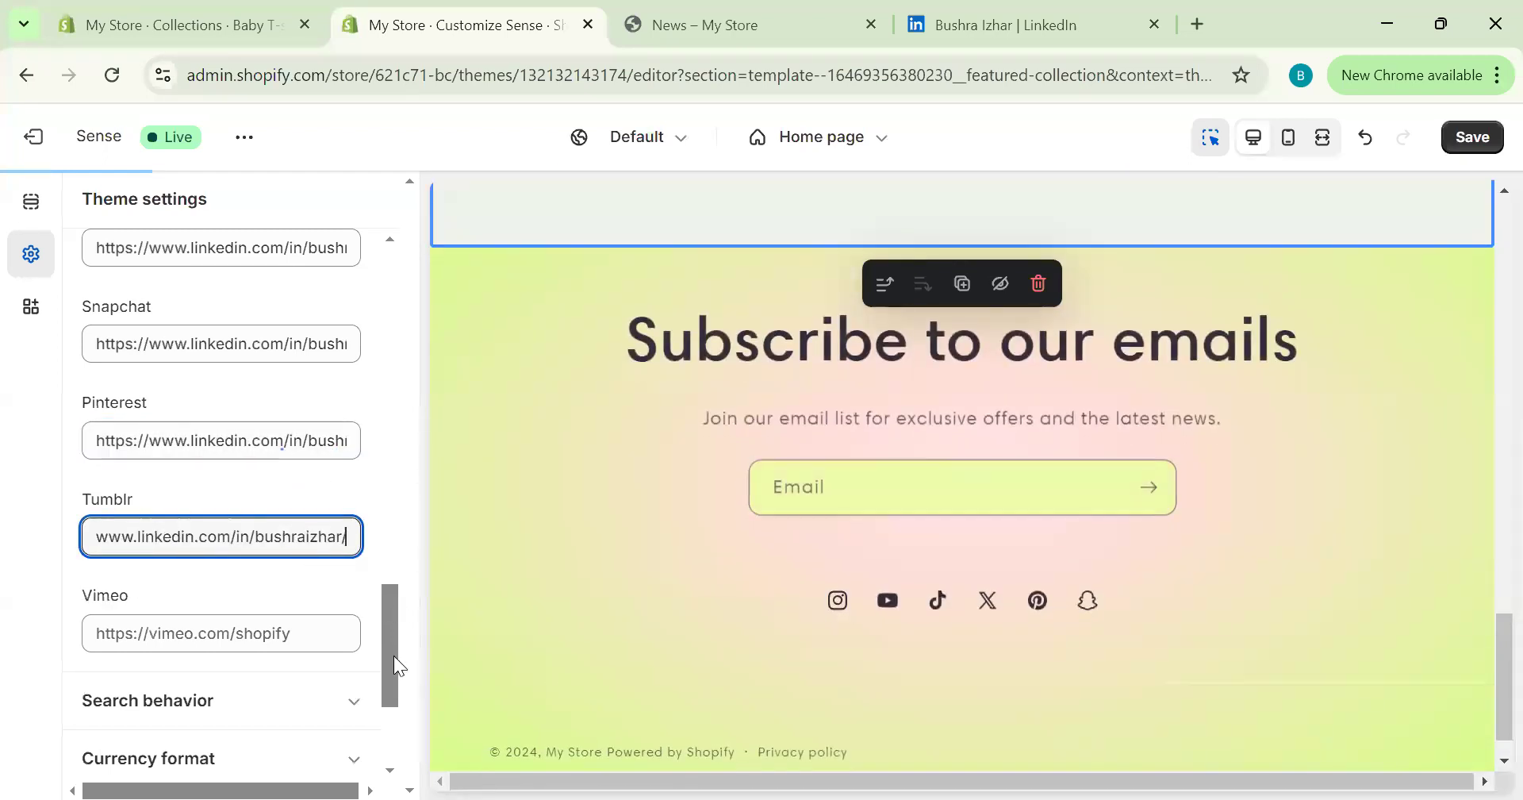
scroll(394, 655, down, 3)
click(309, 387)
key(ctrl+a)
key(ctrl+v)
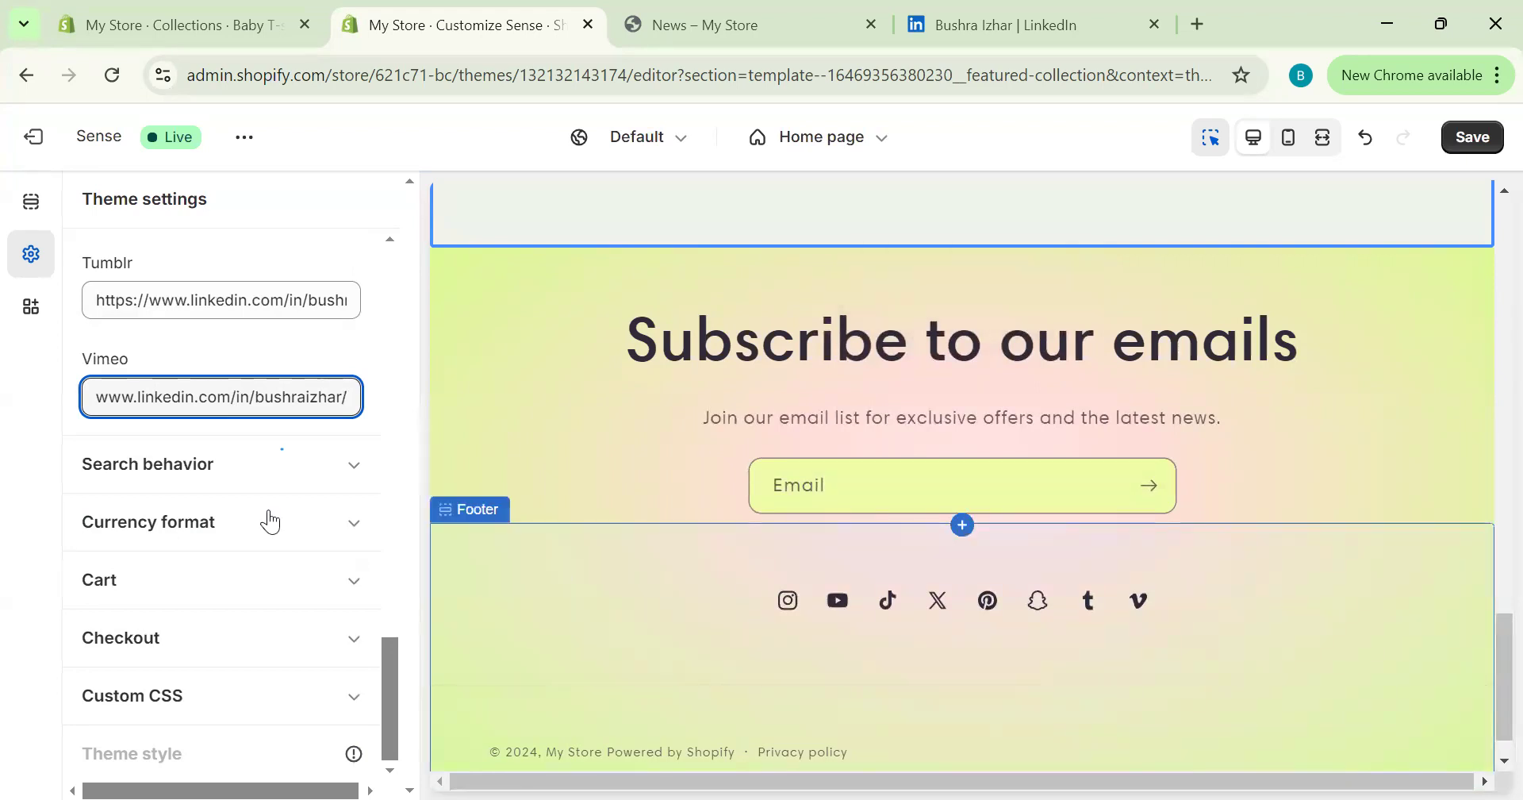
- Save the theme changes and look back over the social account links in the Social media settings
click(1488, 134)
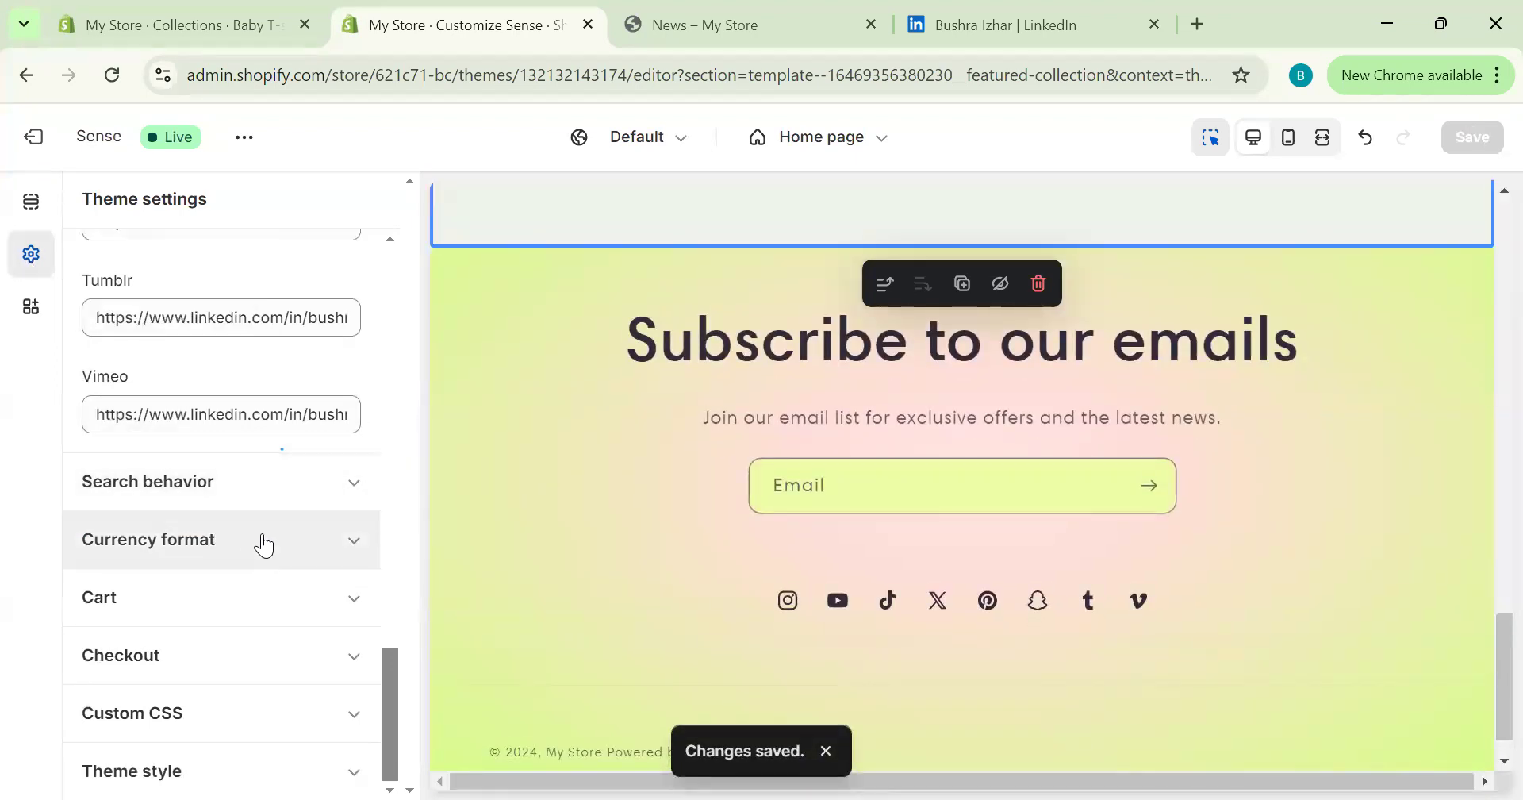
drag(390, 663, 419, 448)
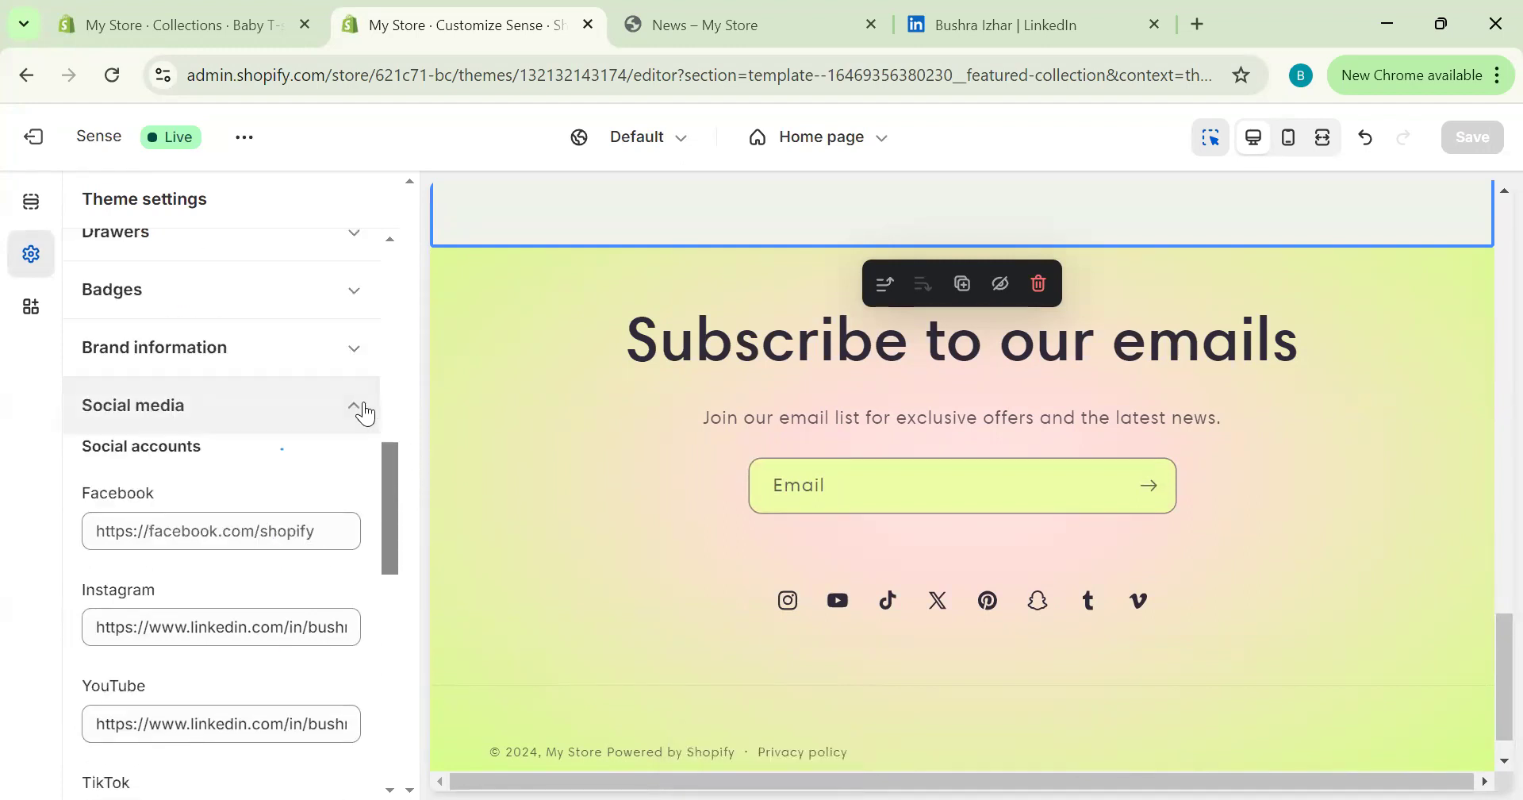
click(357, 406)
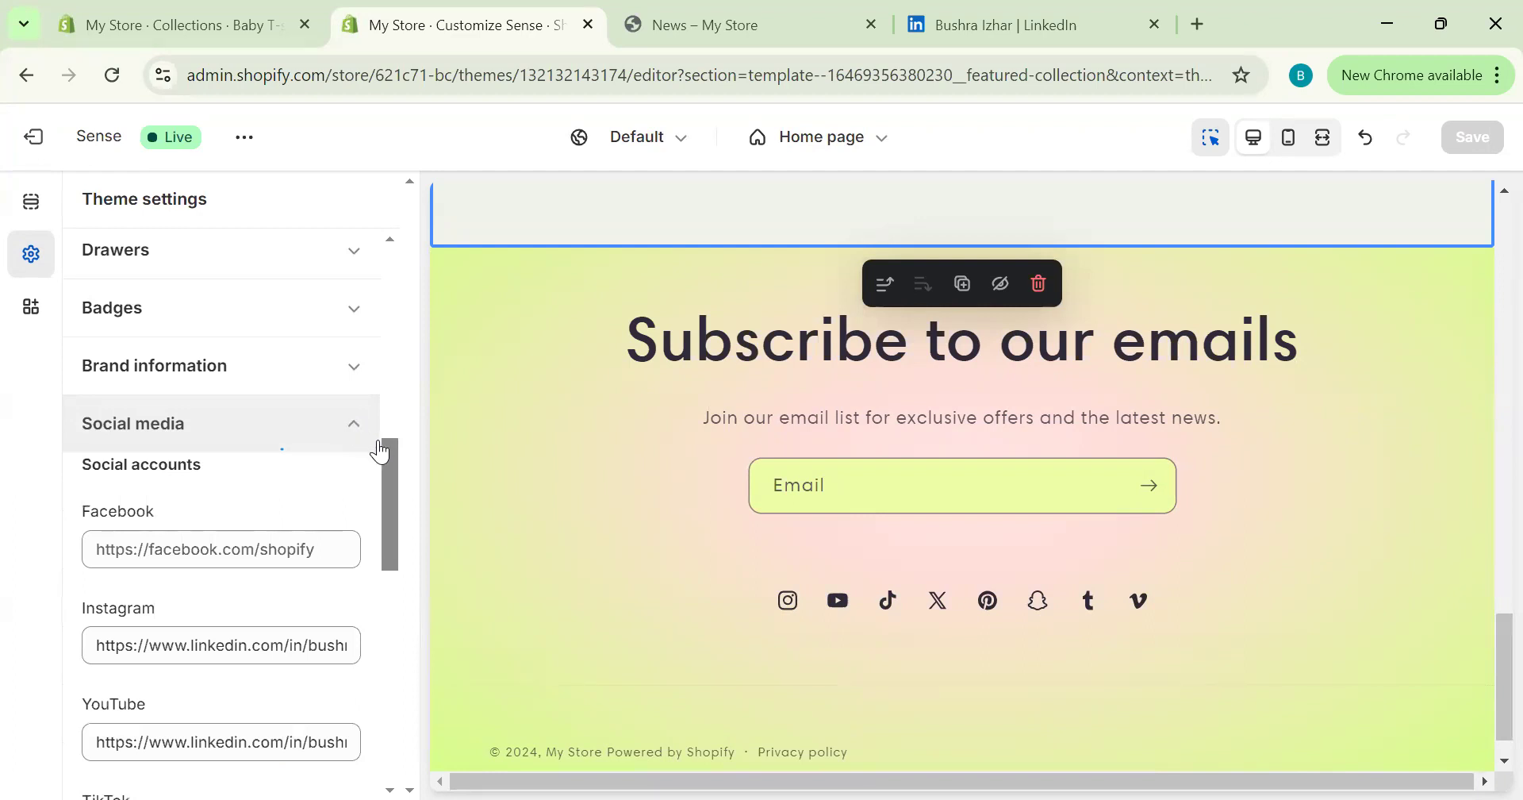
drag(392, 458, 397, 692)
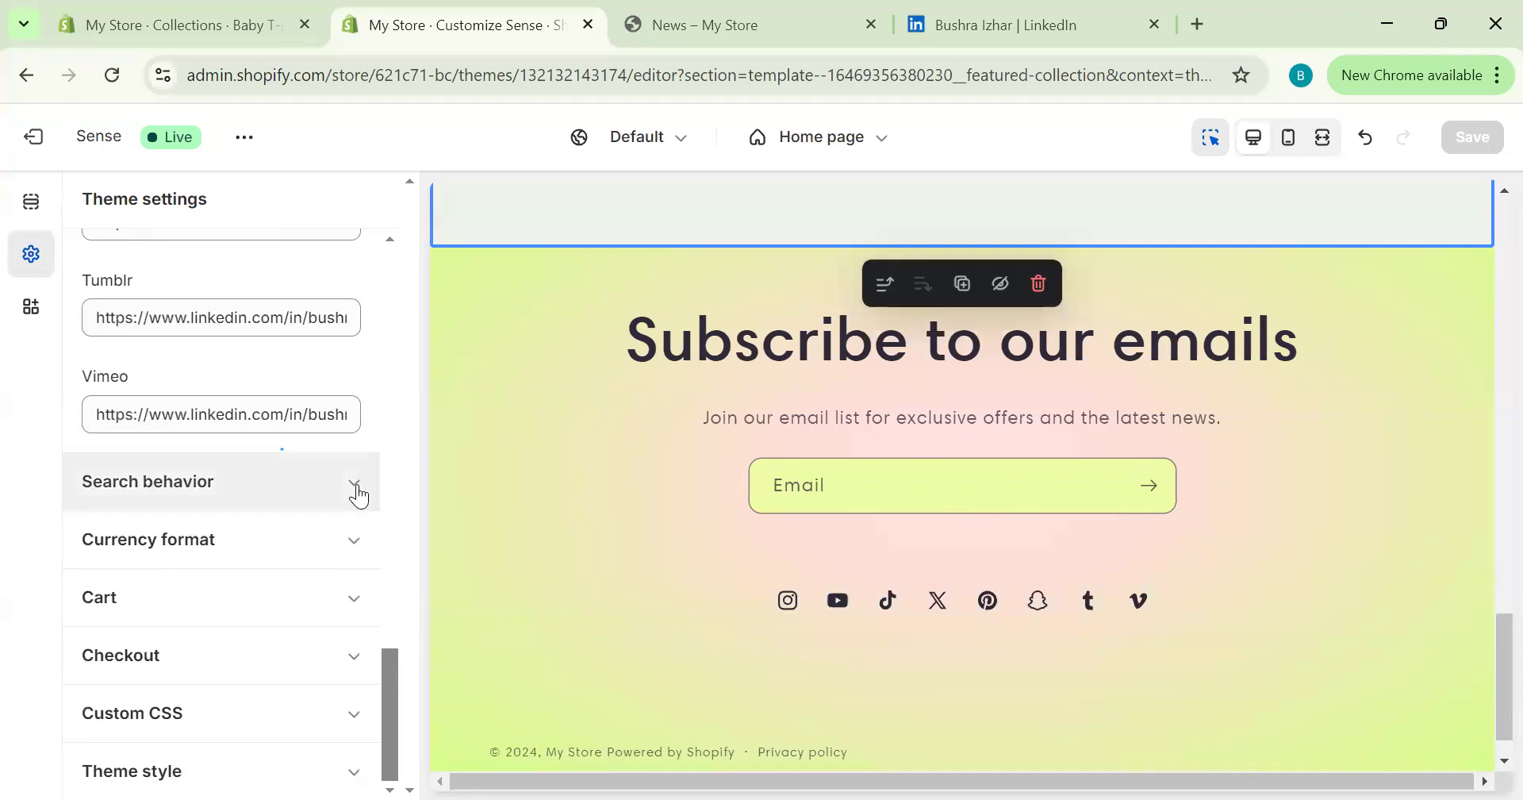
- Look through the remaining theme settings groups, including Search behavior and Media
click(358, 492)
drag(392, 653, 405, 533)
click(347, 524)
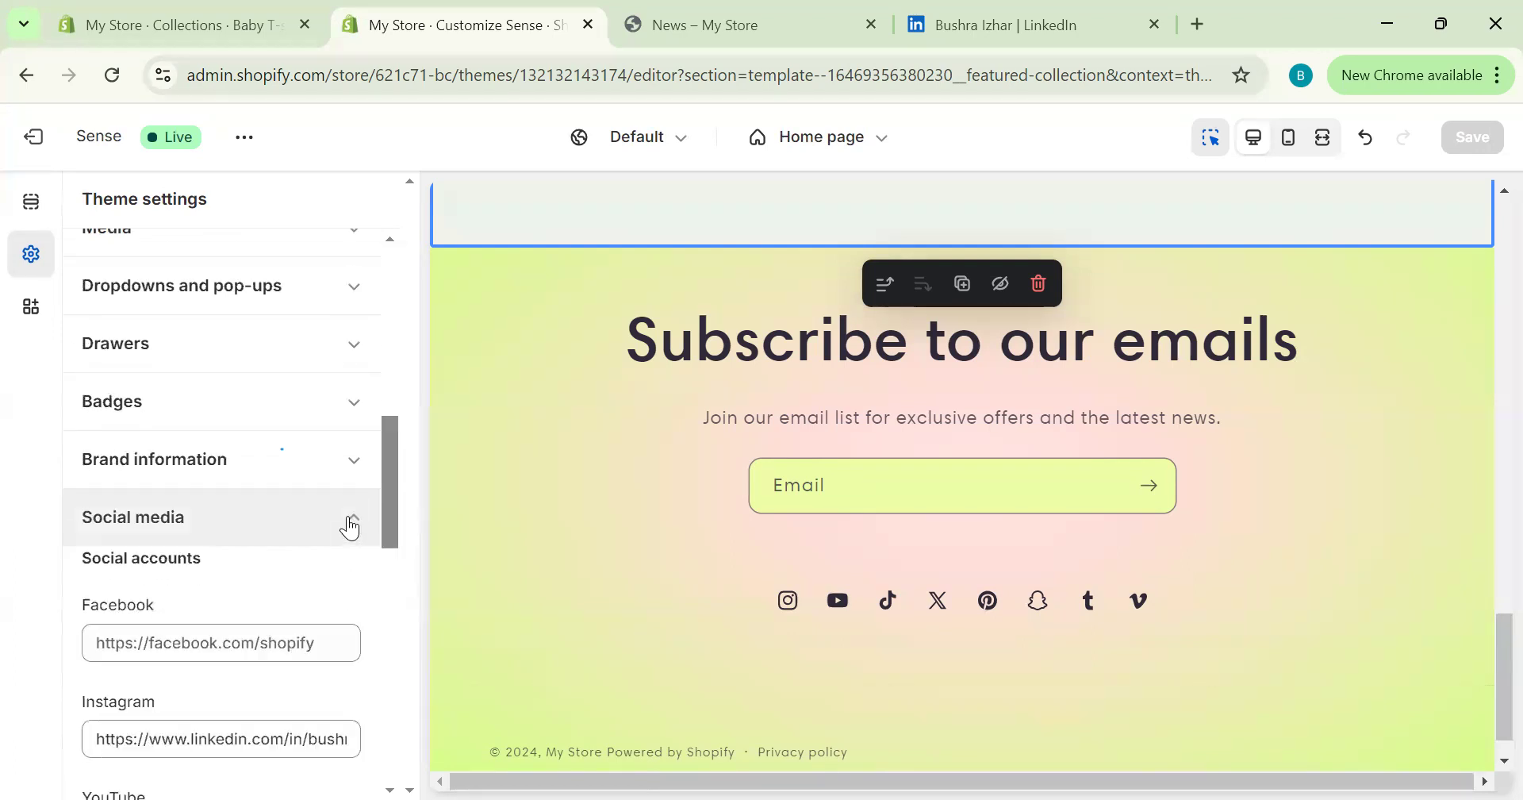
drag(384, 476, 403, 707)
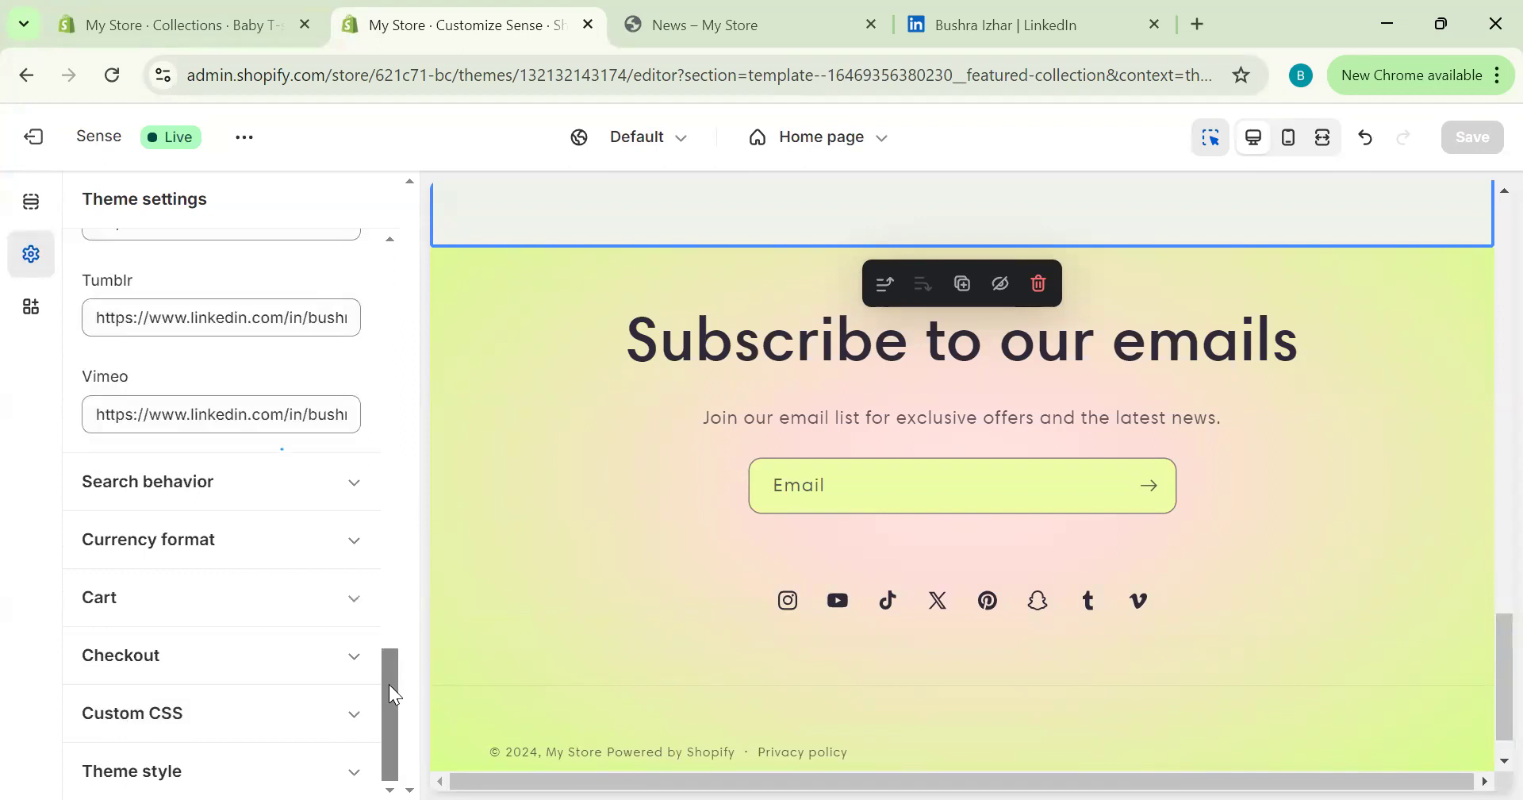
drag(398, 613, 452, 378)
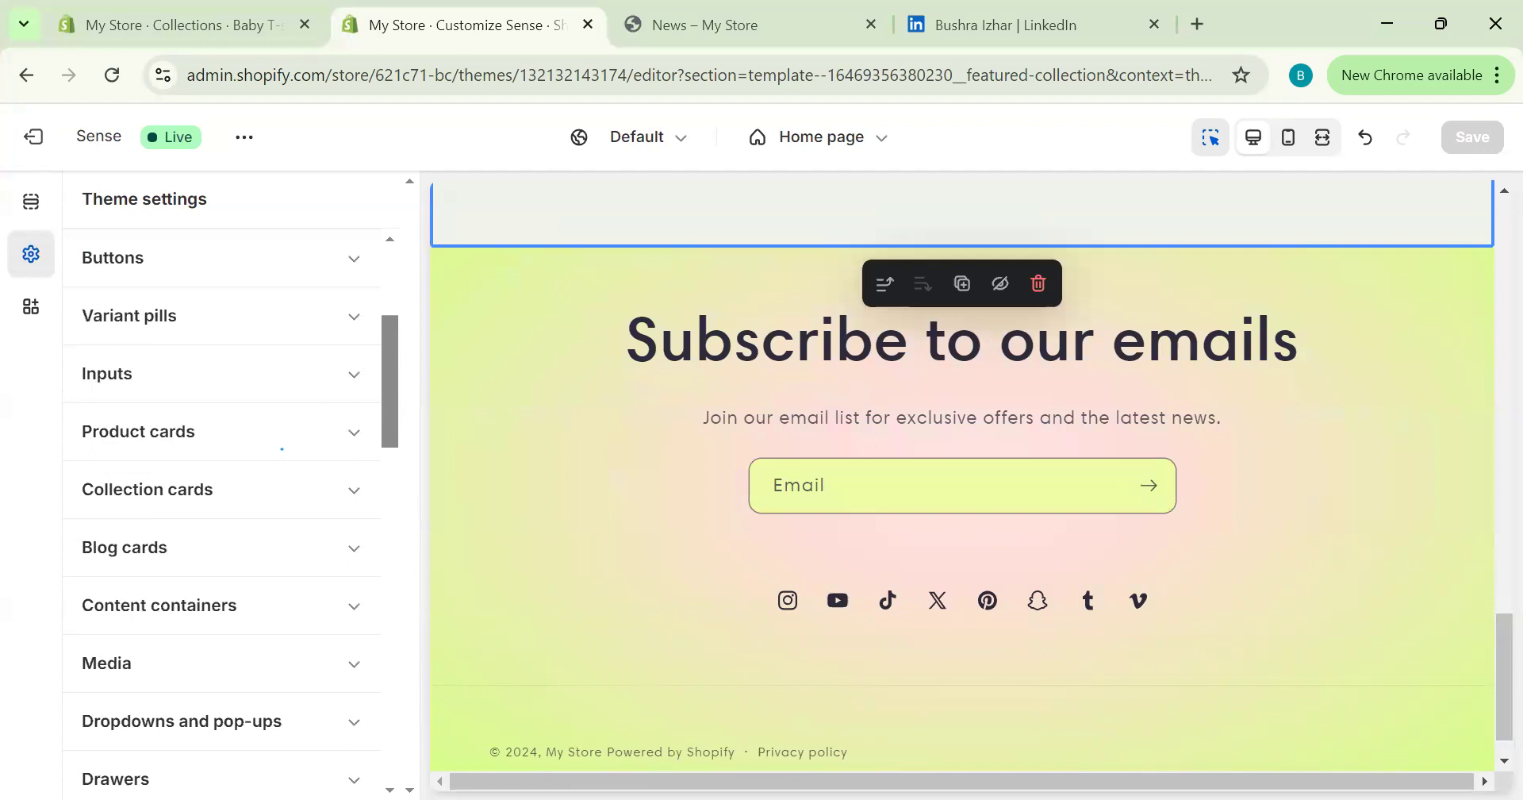
click(187, 671)
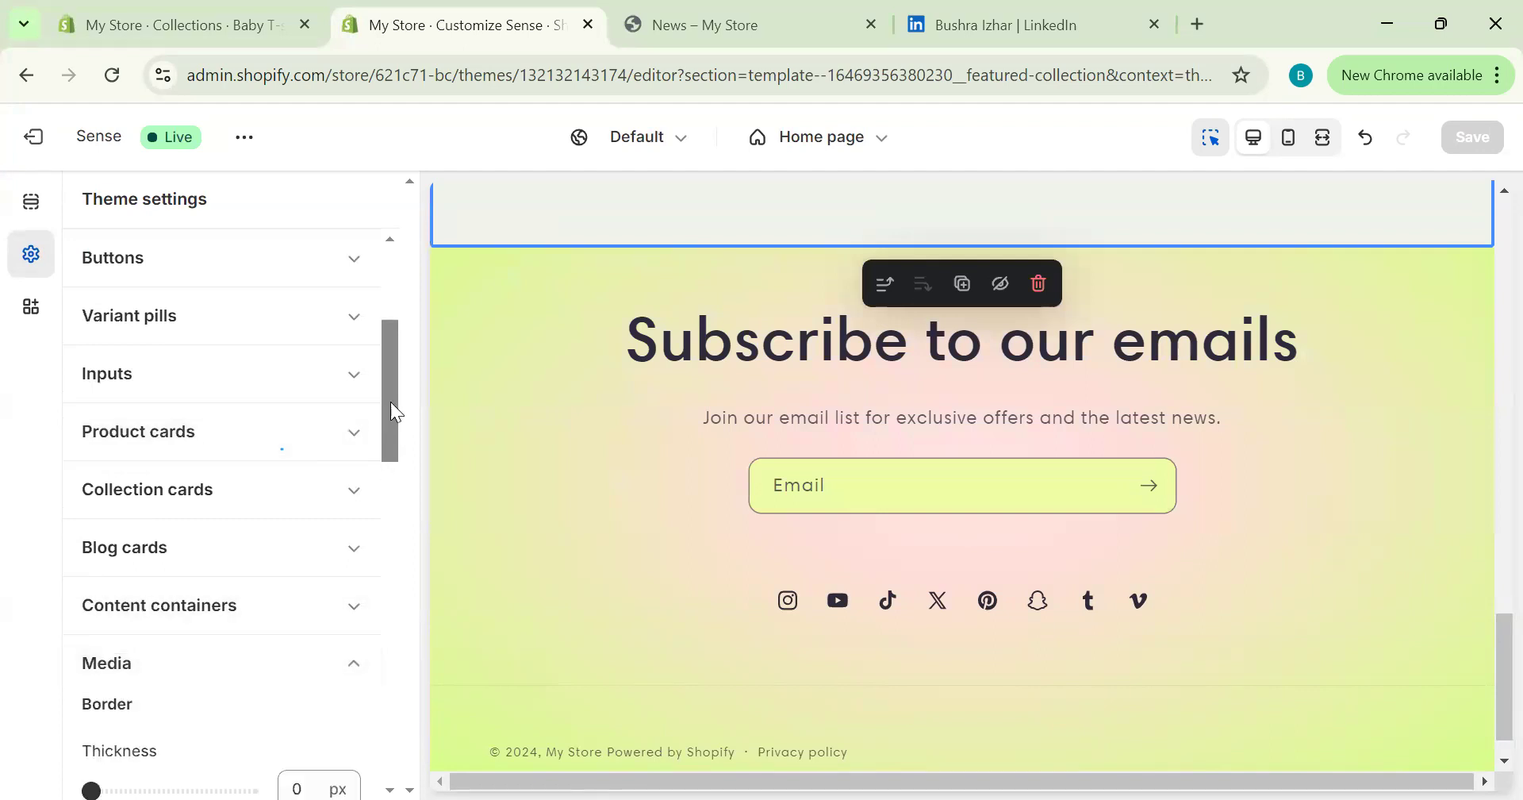
drag(394, 410, 394, 503)
click(356, 293)
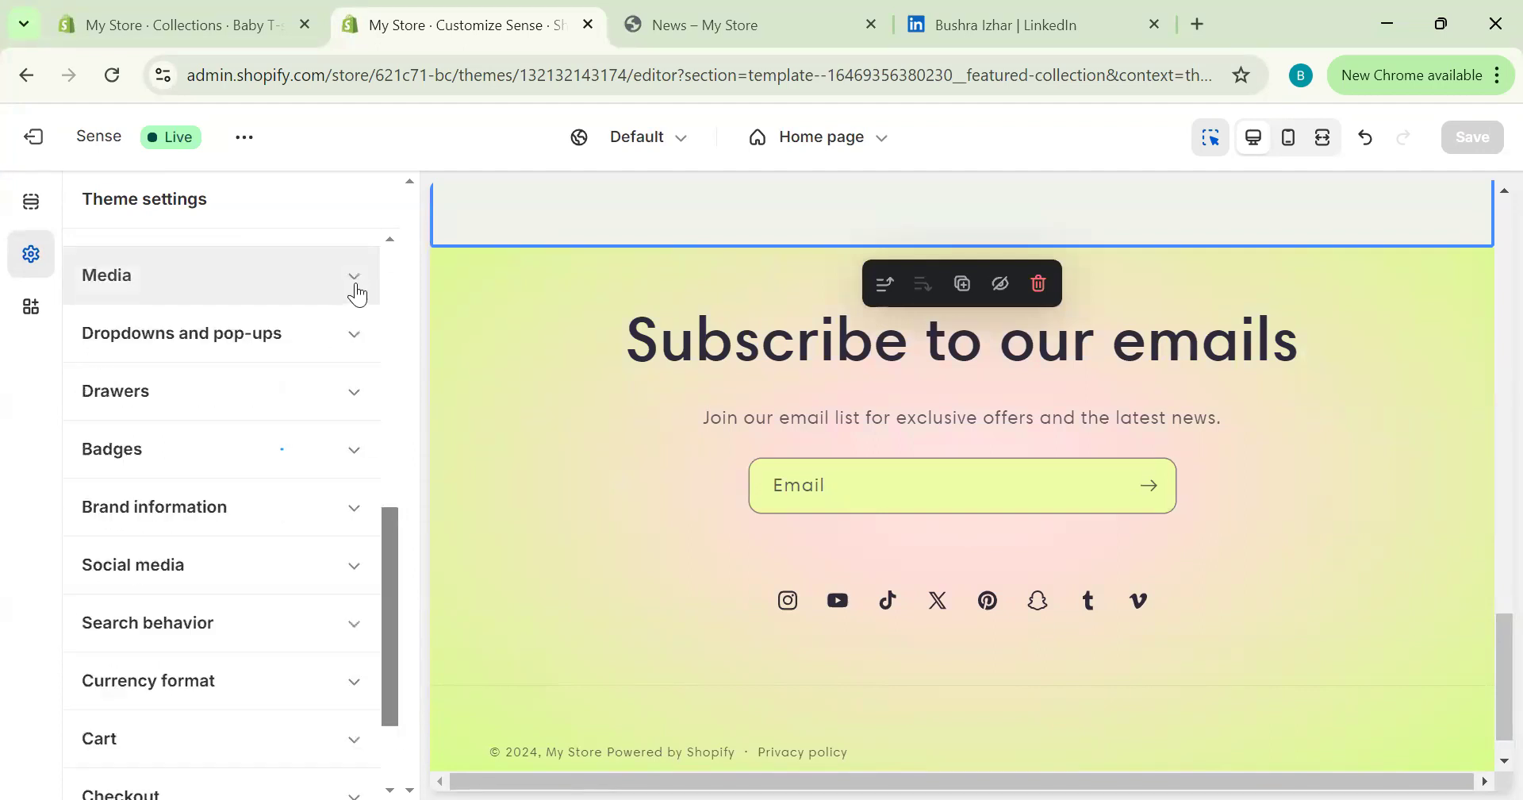
drag(396, 549, 388, 620)
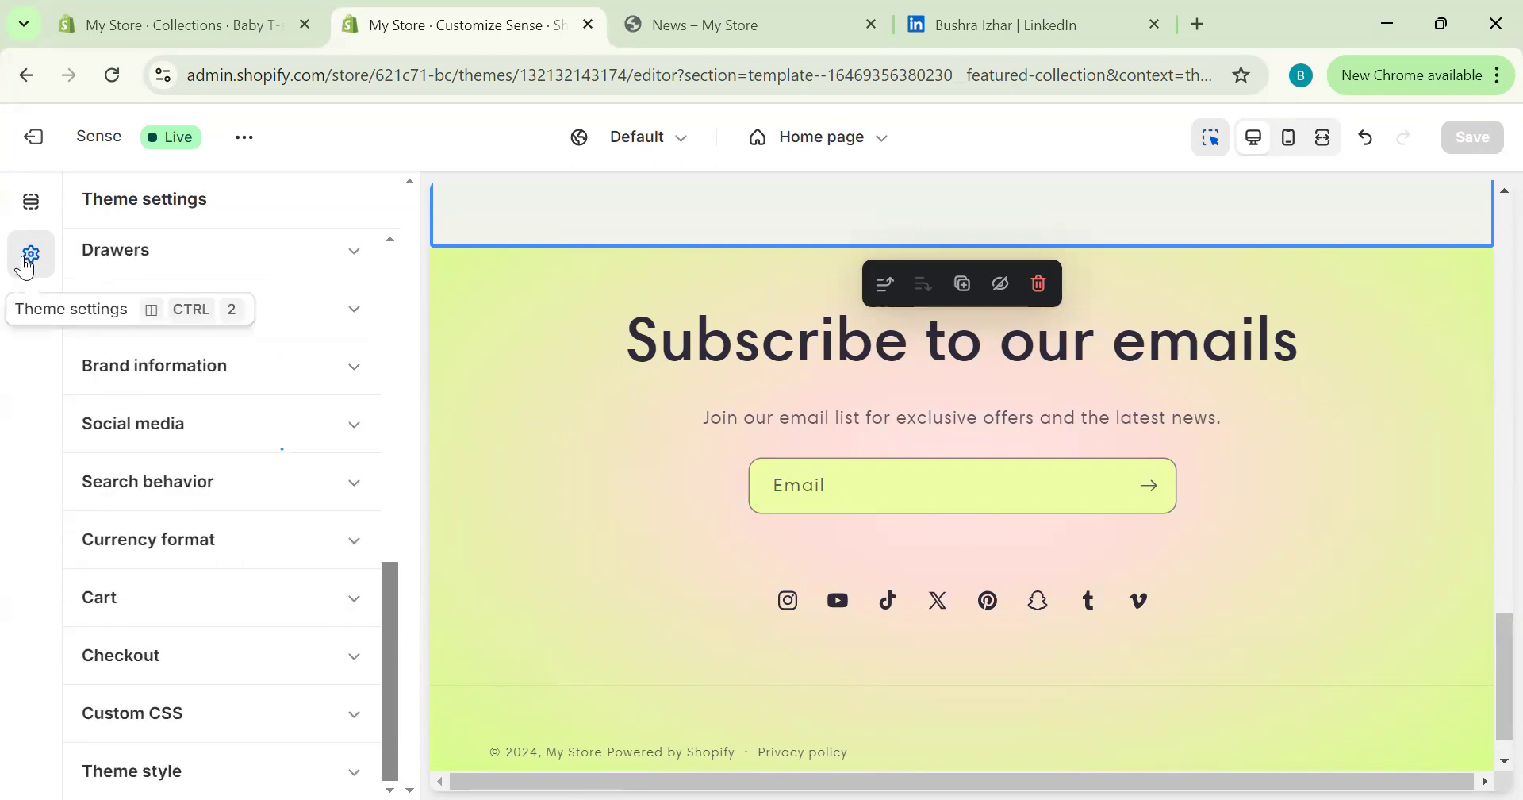
- Leave the theme settings and the Featured collection settings to return to the home page's section list
click(31, 209)
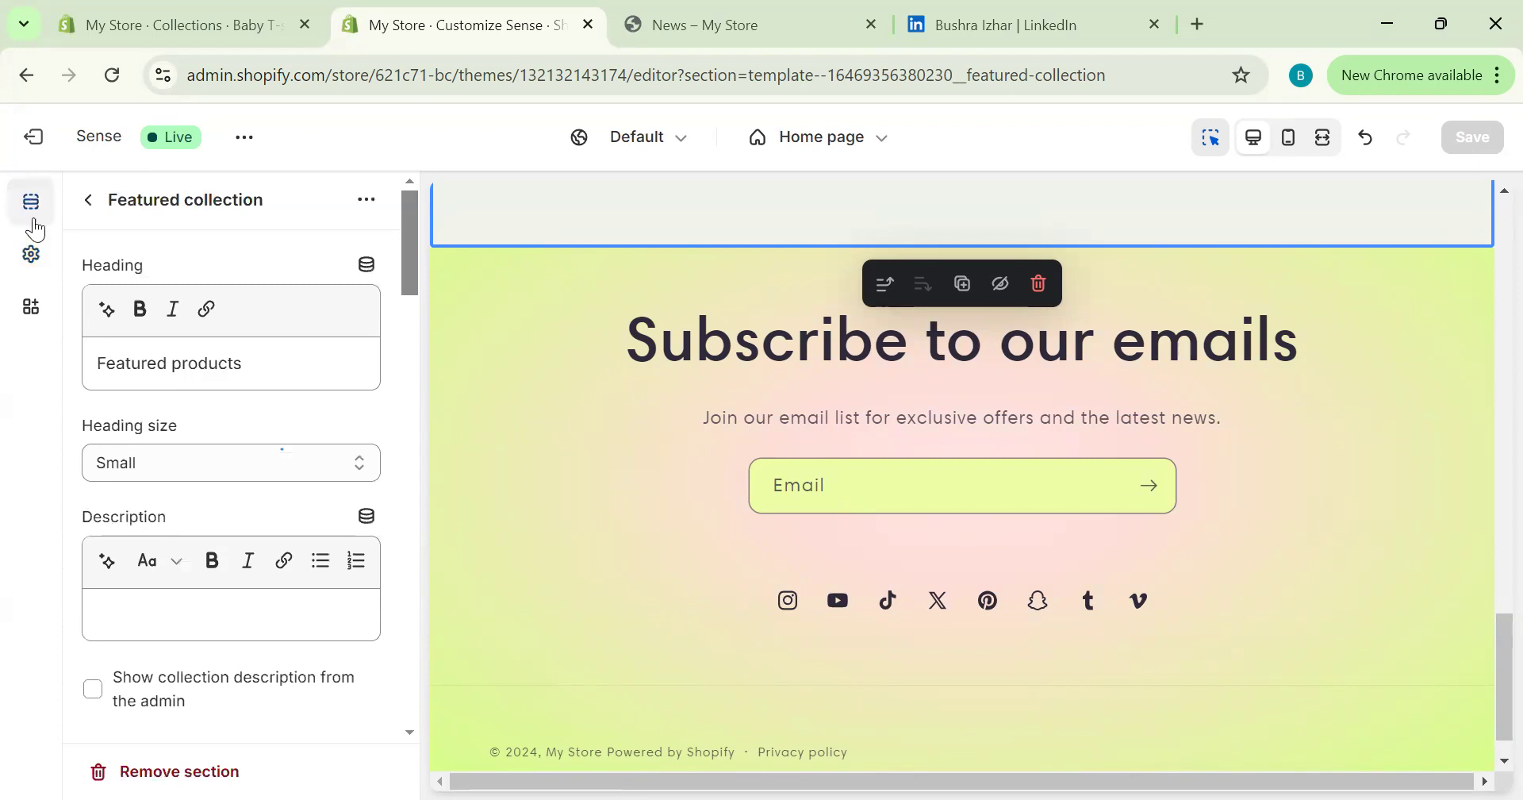
click(90, 202)
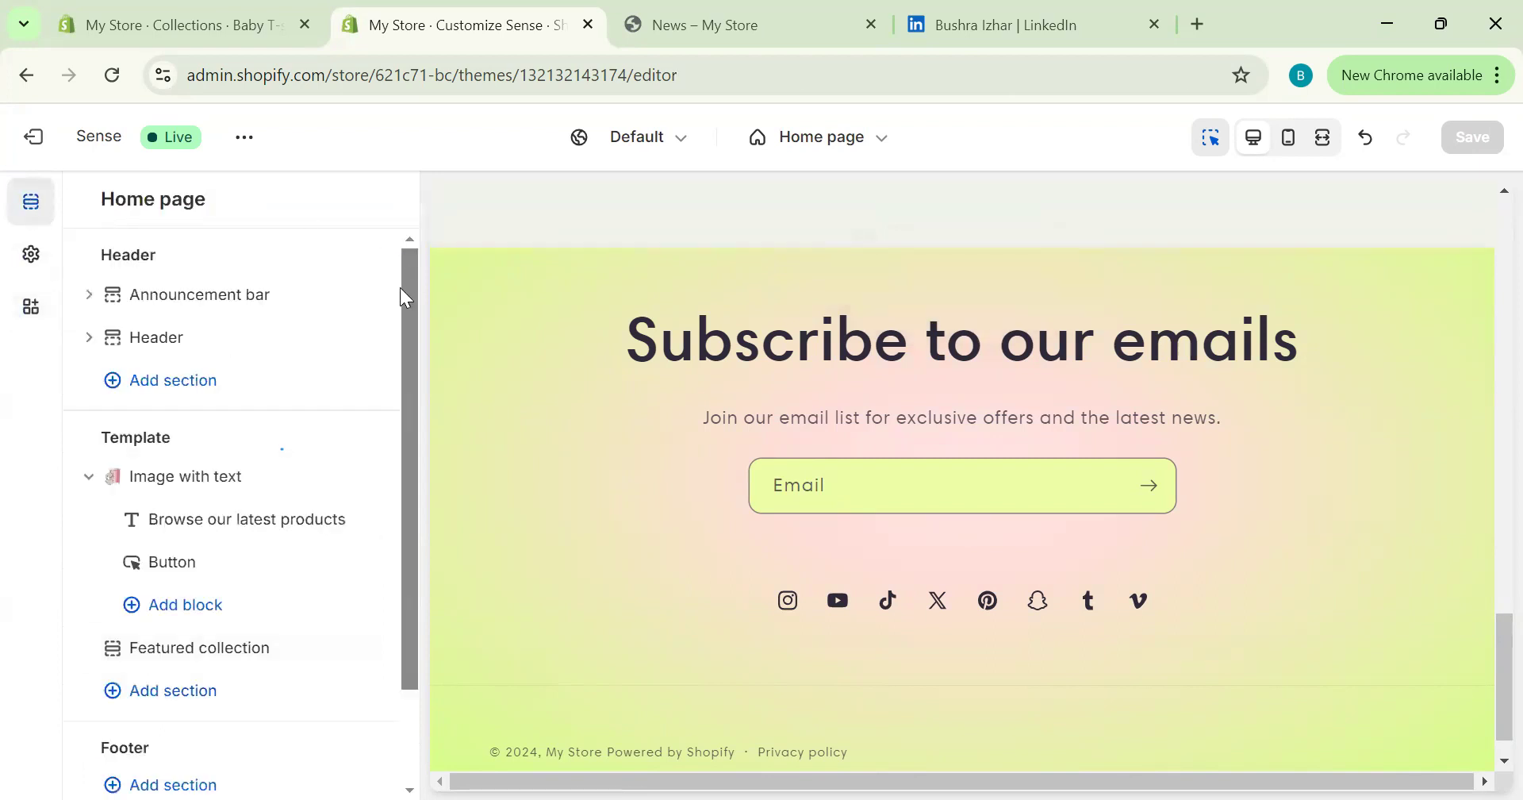
scroll(379, 492, down, 2)
click(164, 576)
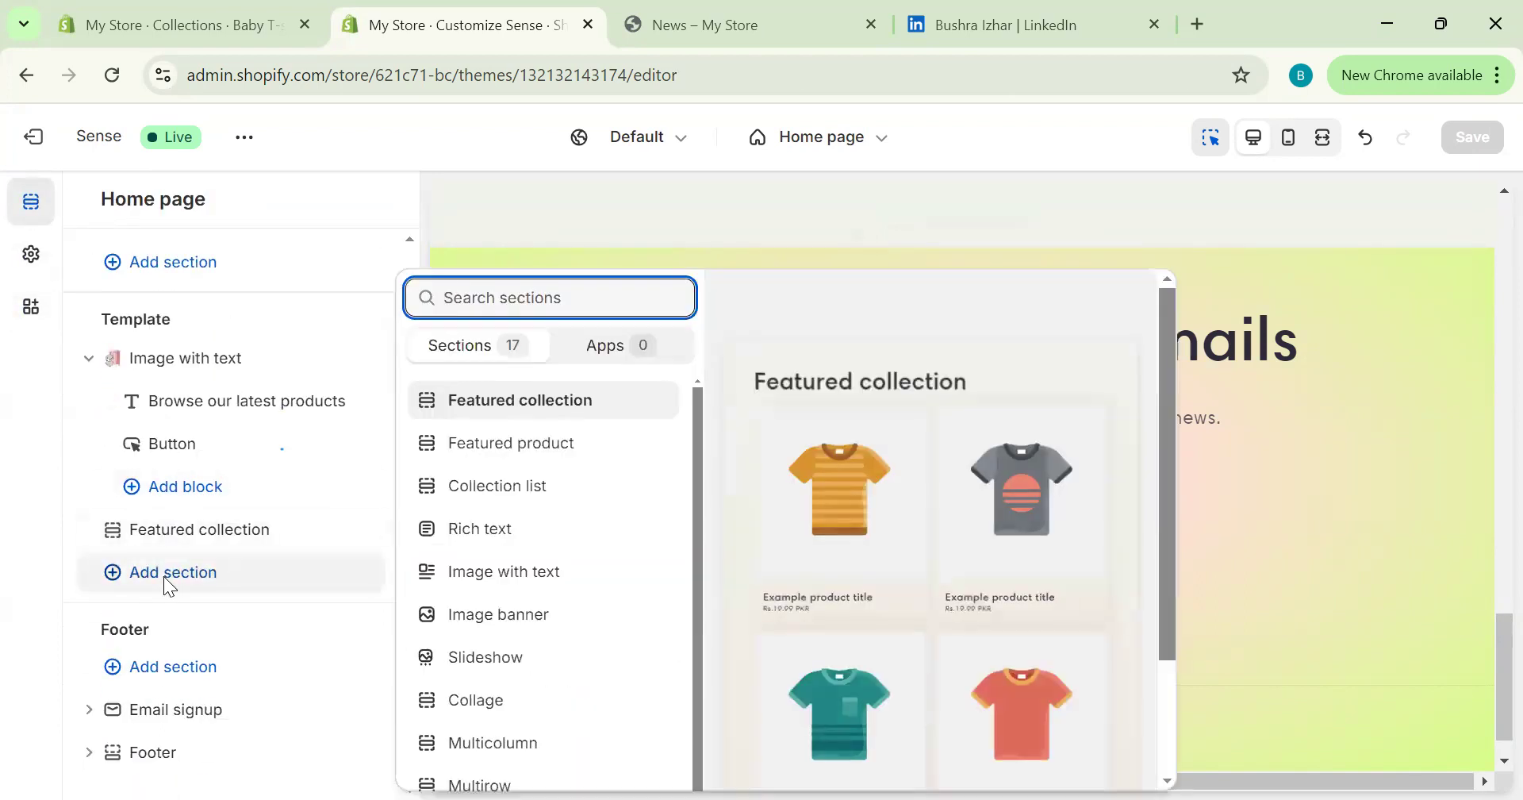
text(v)
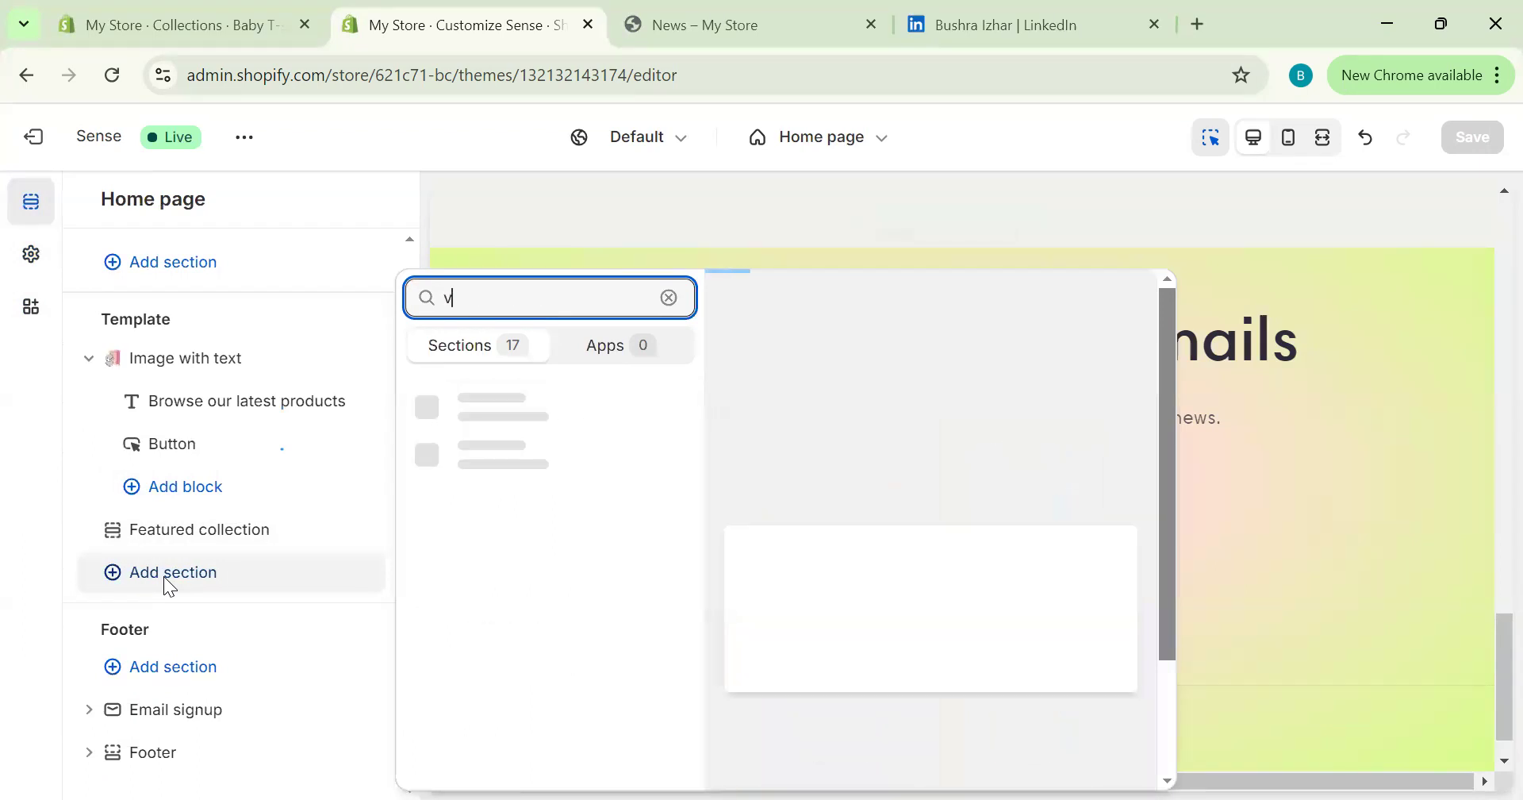
text(i)
key(BackSpace)
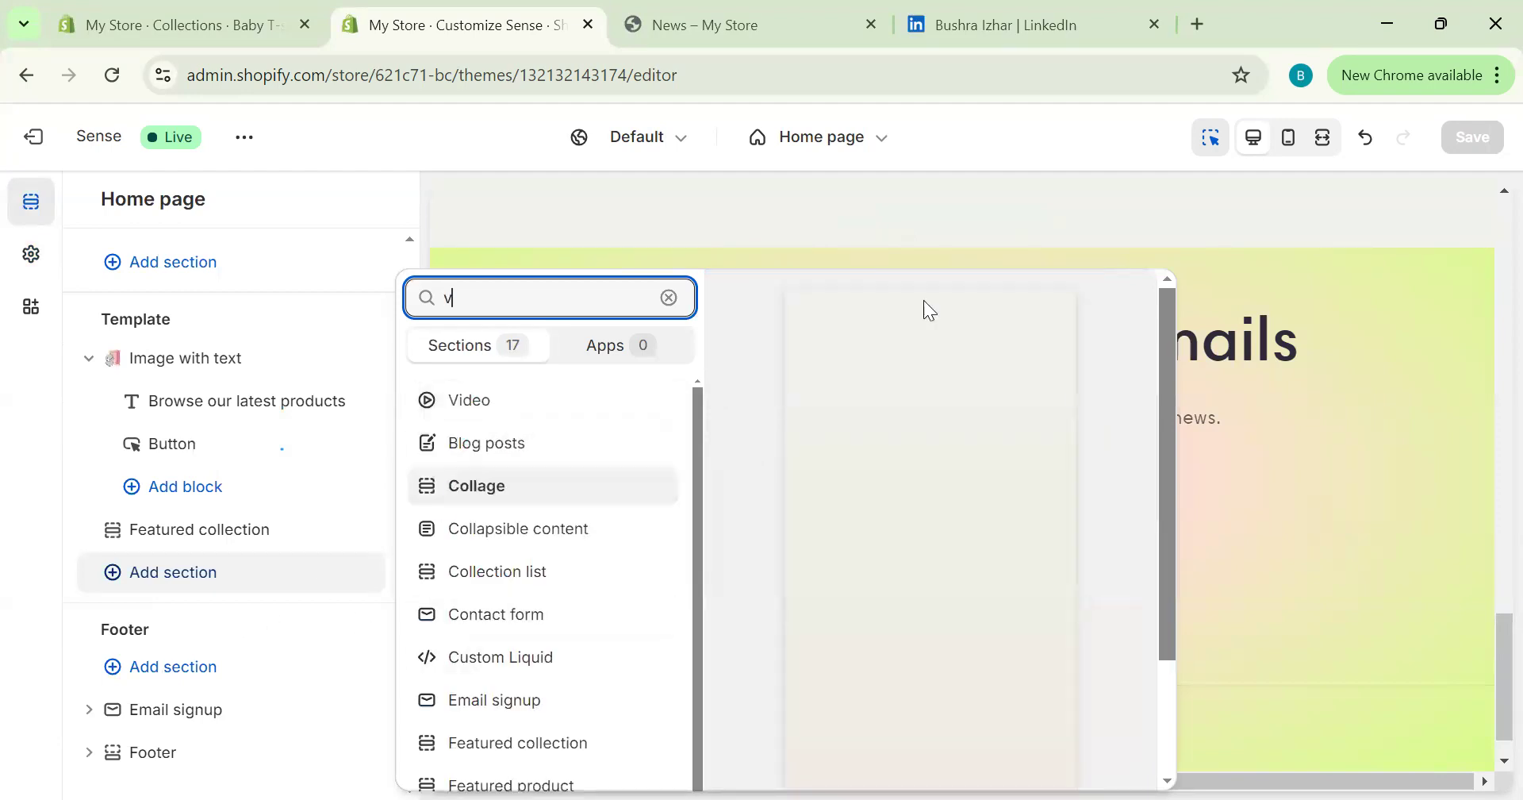
click(1113, 216)
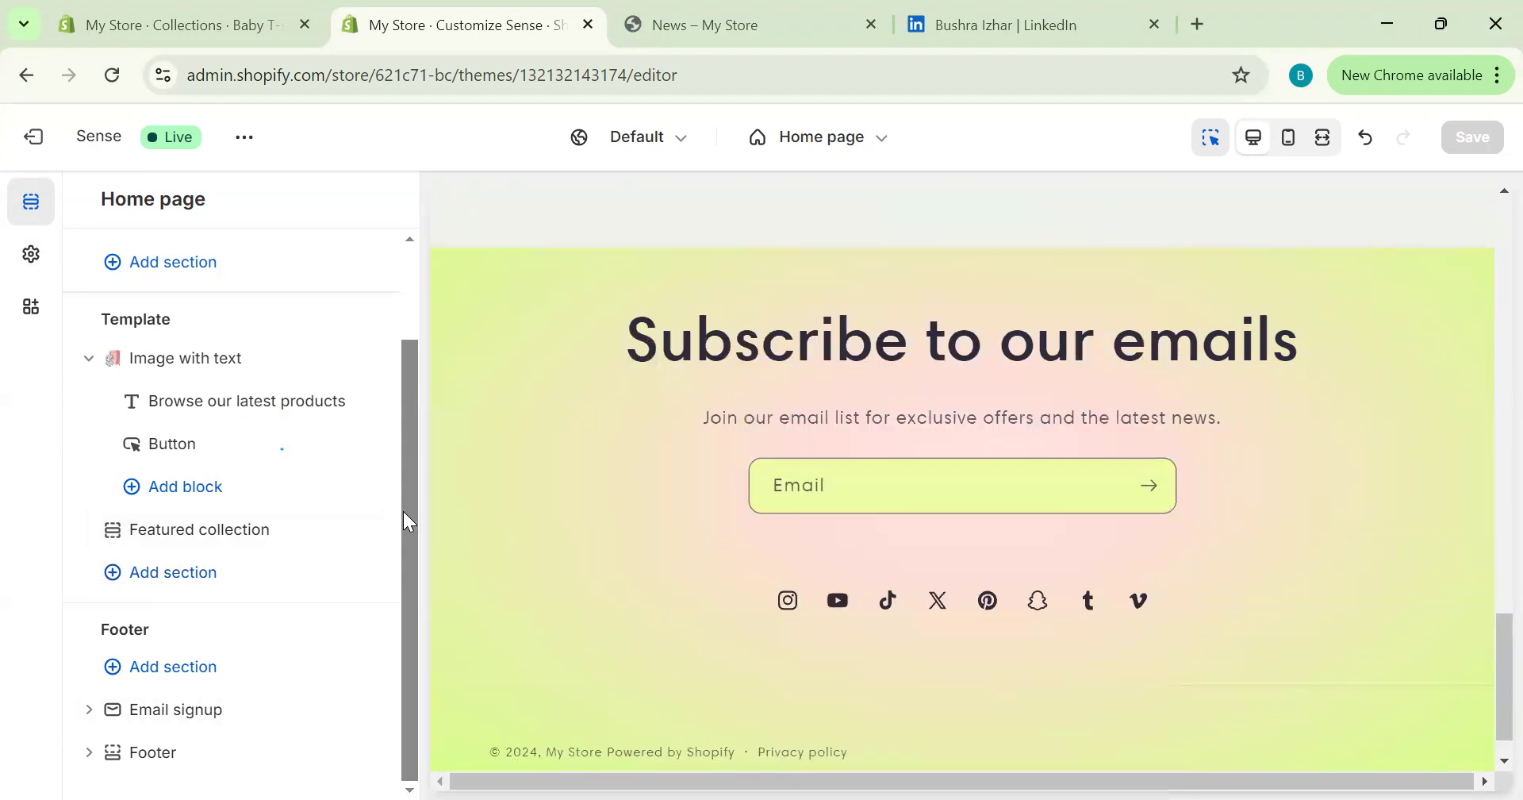
- Find the Video section and add it to the home page template below Featured collection
click(129, 578)
text(vi)
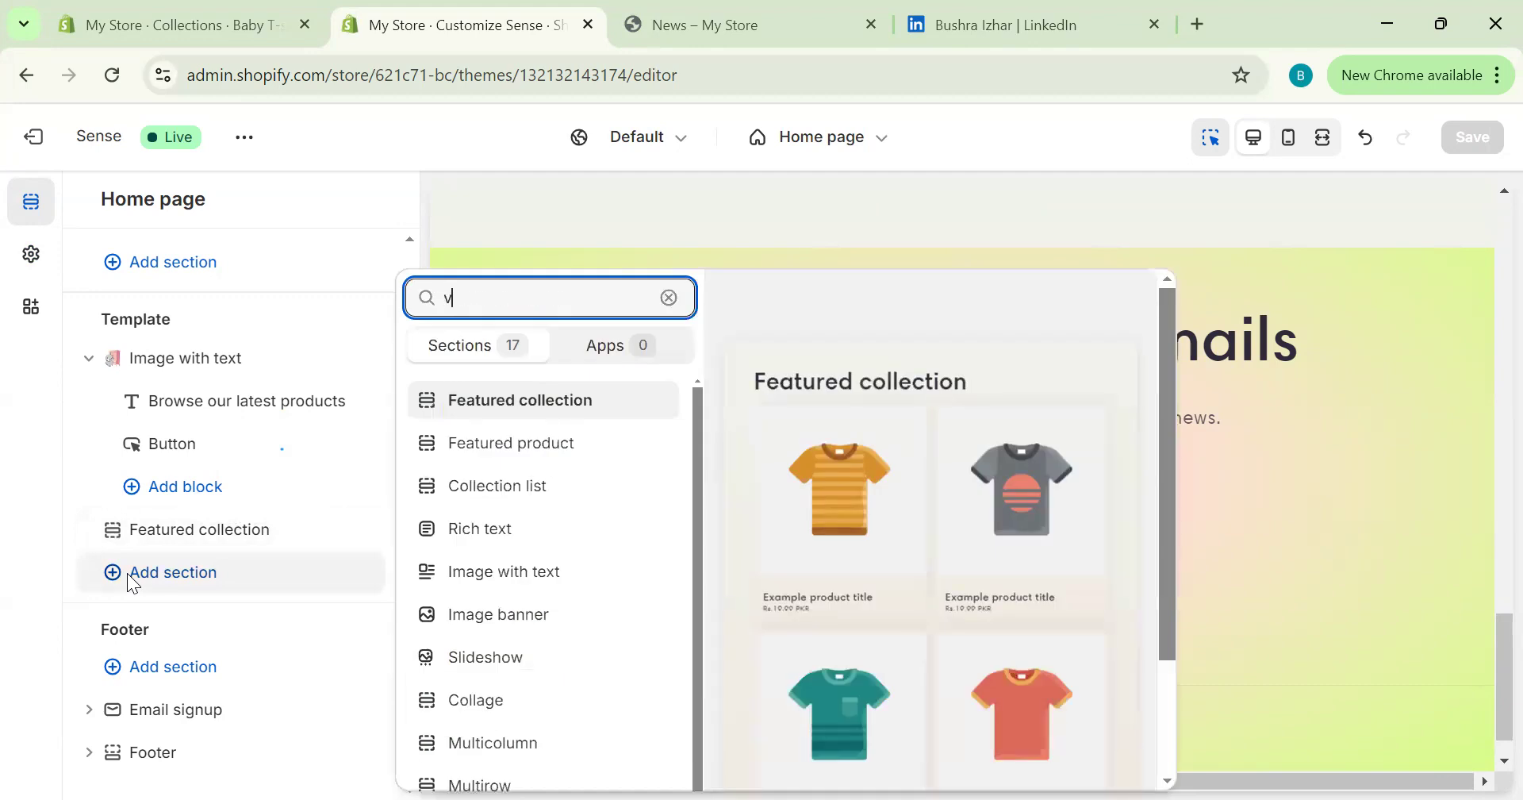
key(BackSpace)
text(ideo)
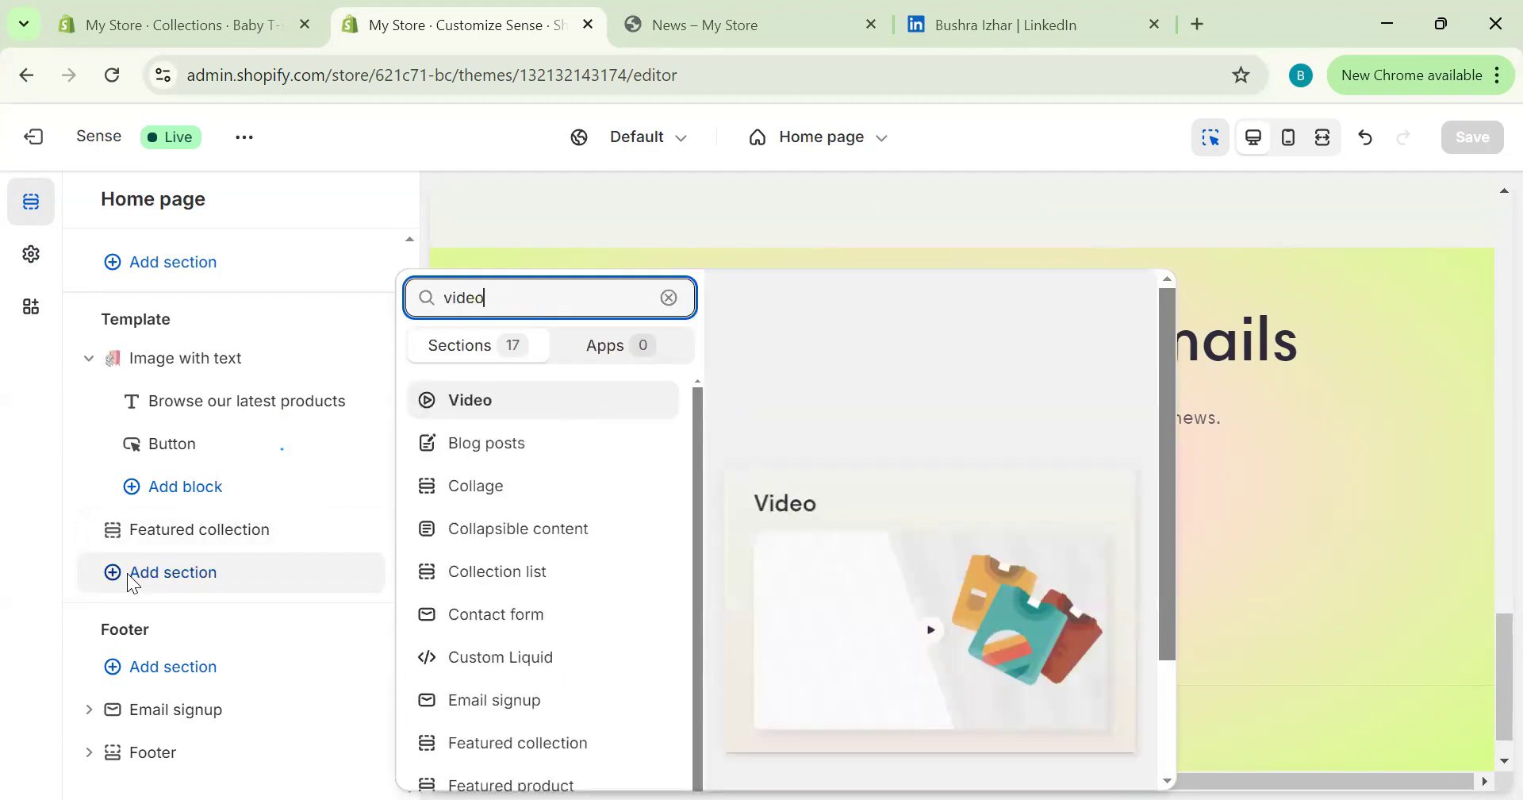
click(514, 395)
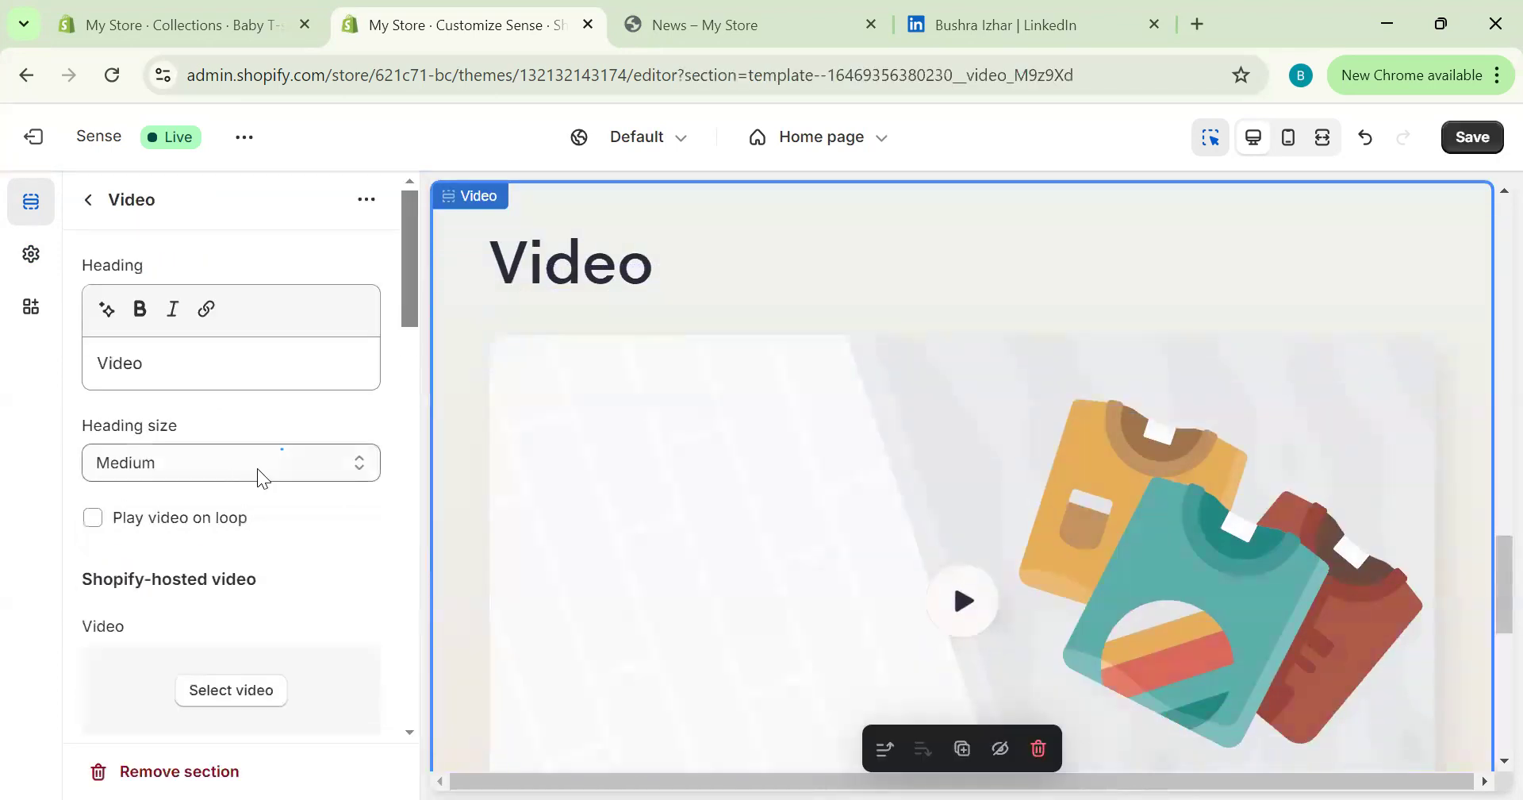
- Check the store's files for a hosted video, close the picker, and clear the Video section's embed URL
click(232, 690)
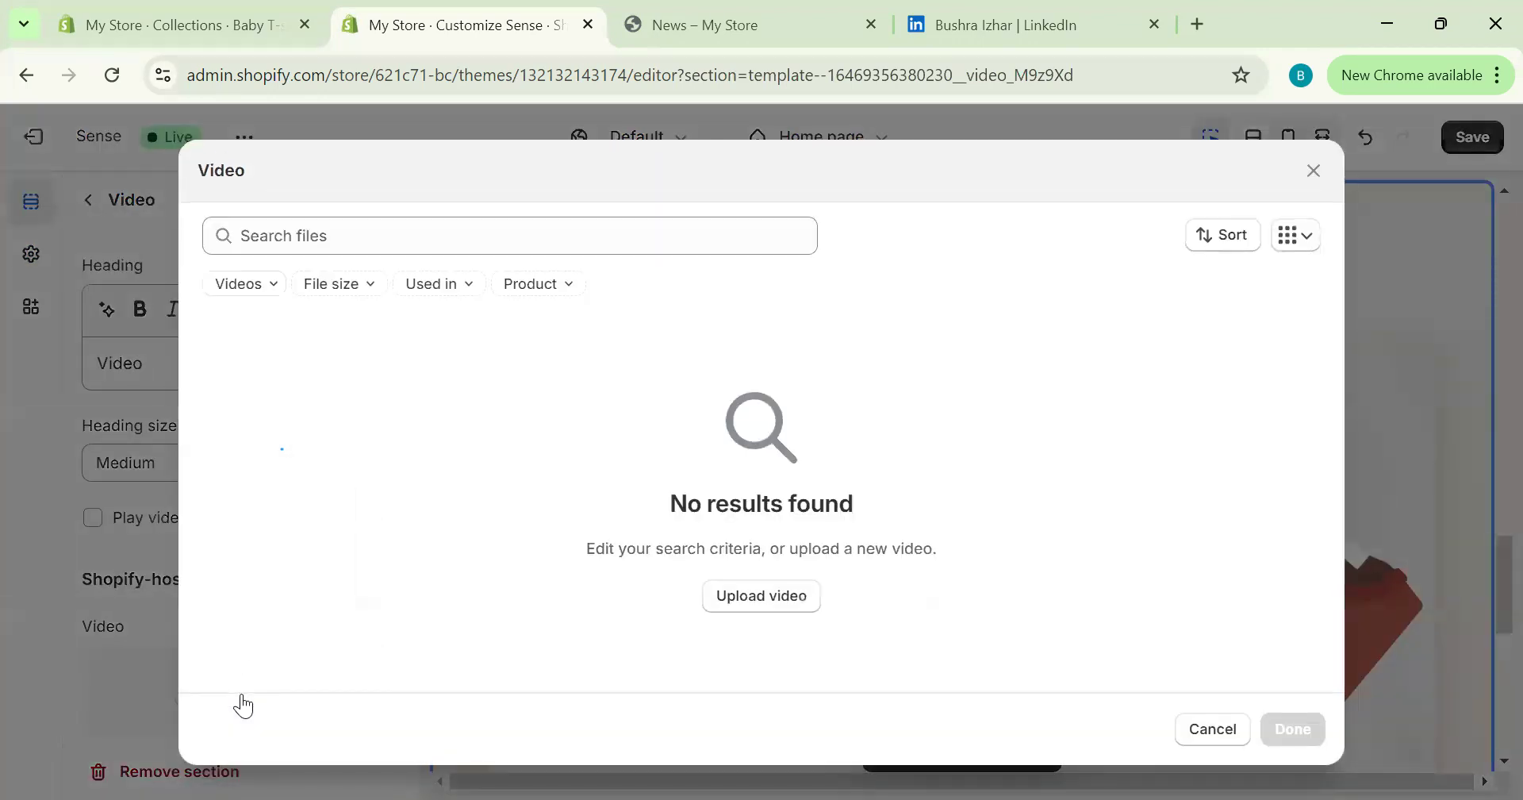
click(1314, 171)
scroll(410, 319, down, 1)
drag(410, 319, 401, 423)
click(289, 412)
key(ctrl+a)
key(BackSpace)
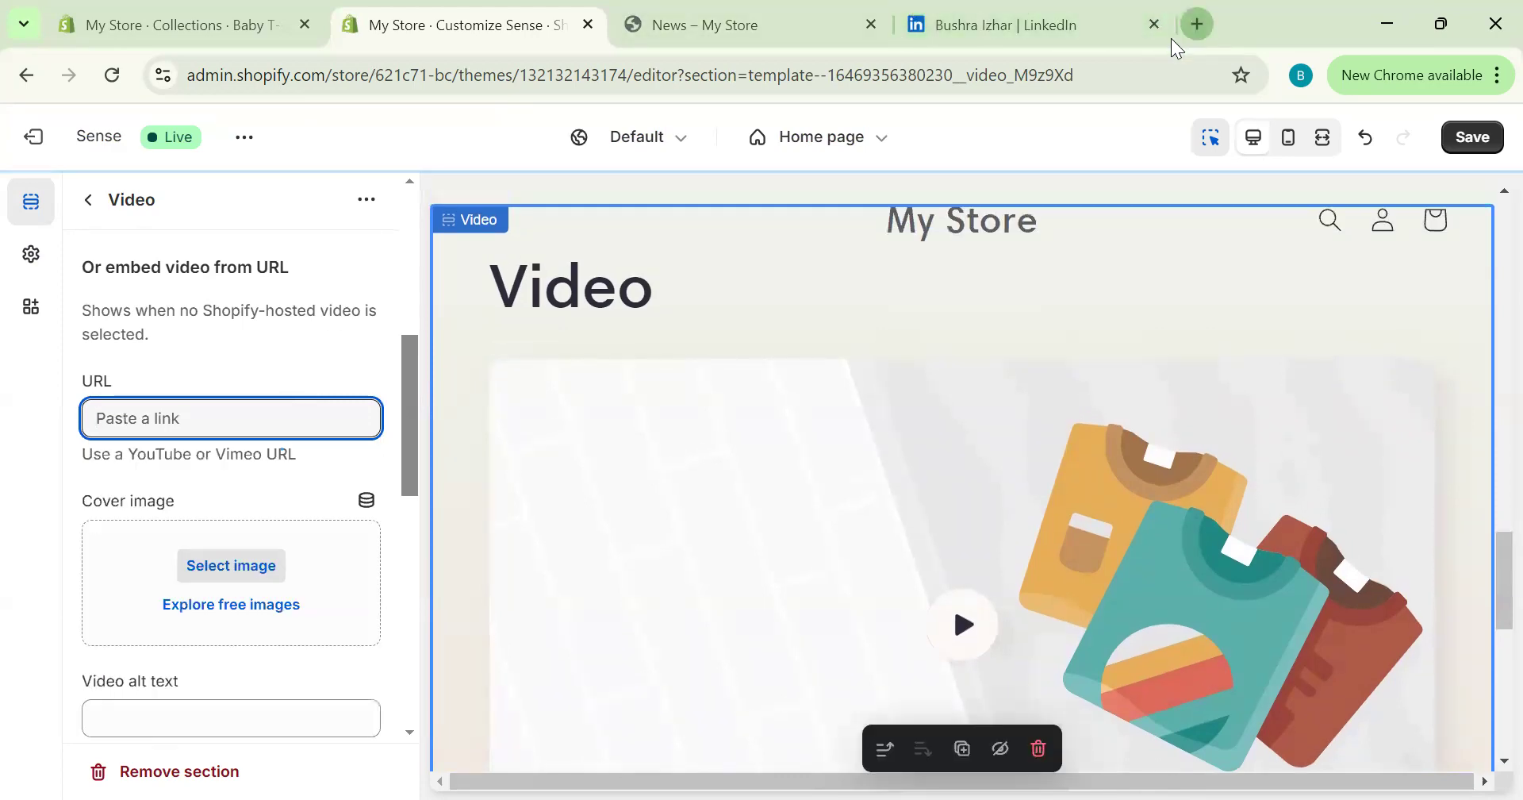
- Search Google in a new browser tab for the account owner's name and browse the video results
click(1194, 25)
text(bushra izhar)
key(Return)
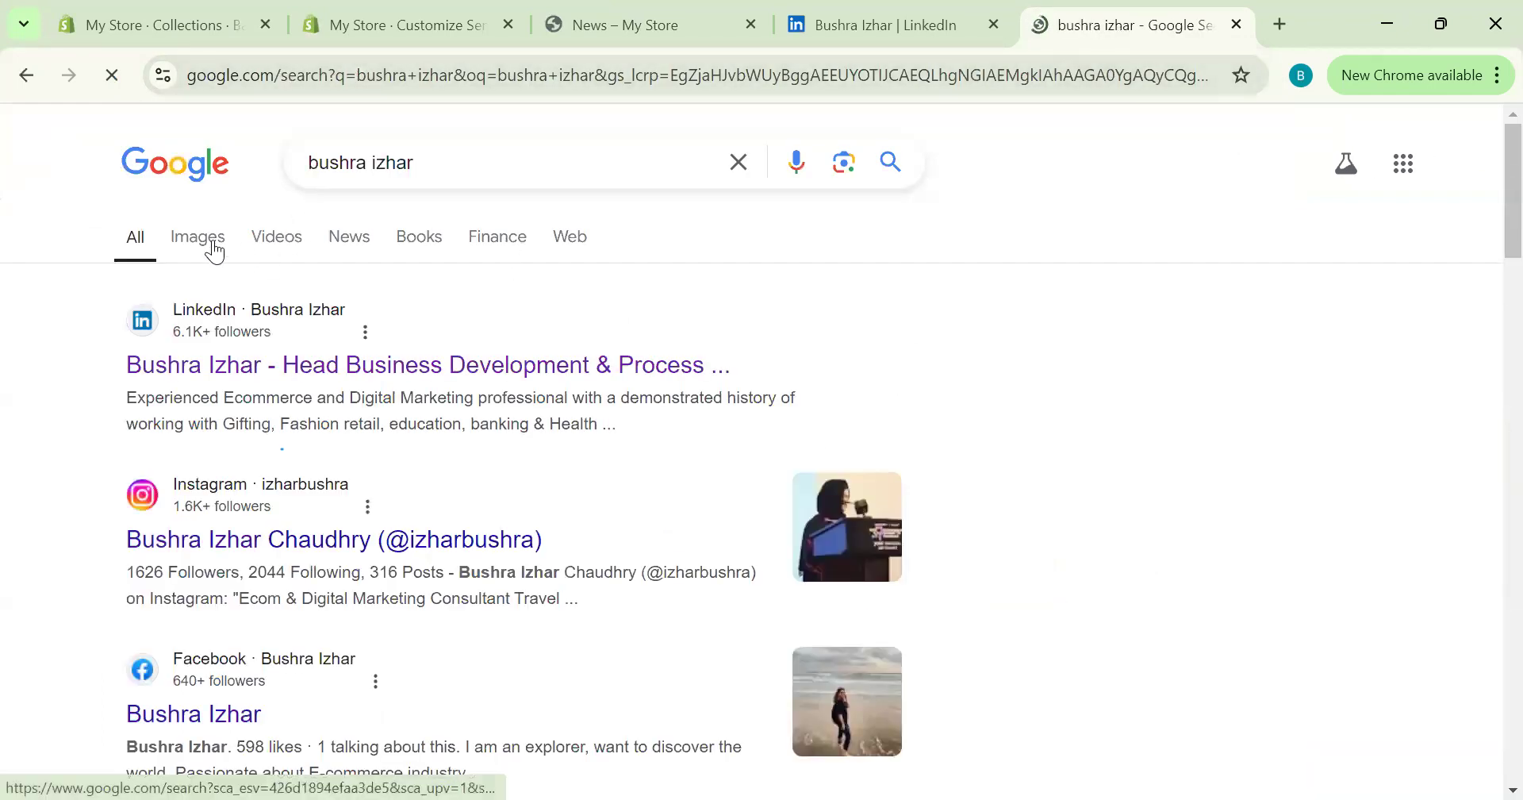
click(214, 251)
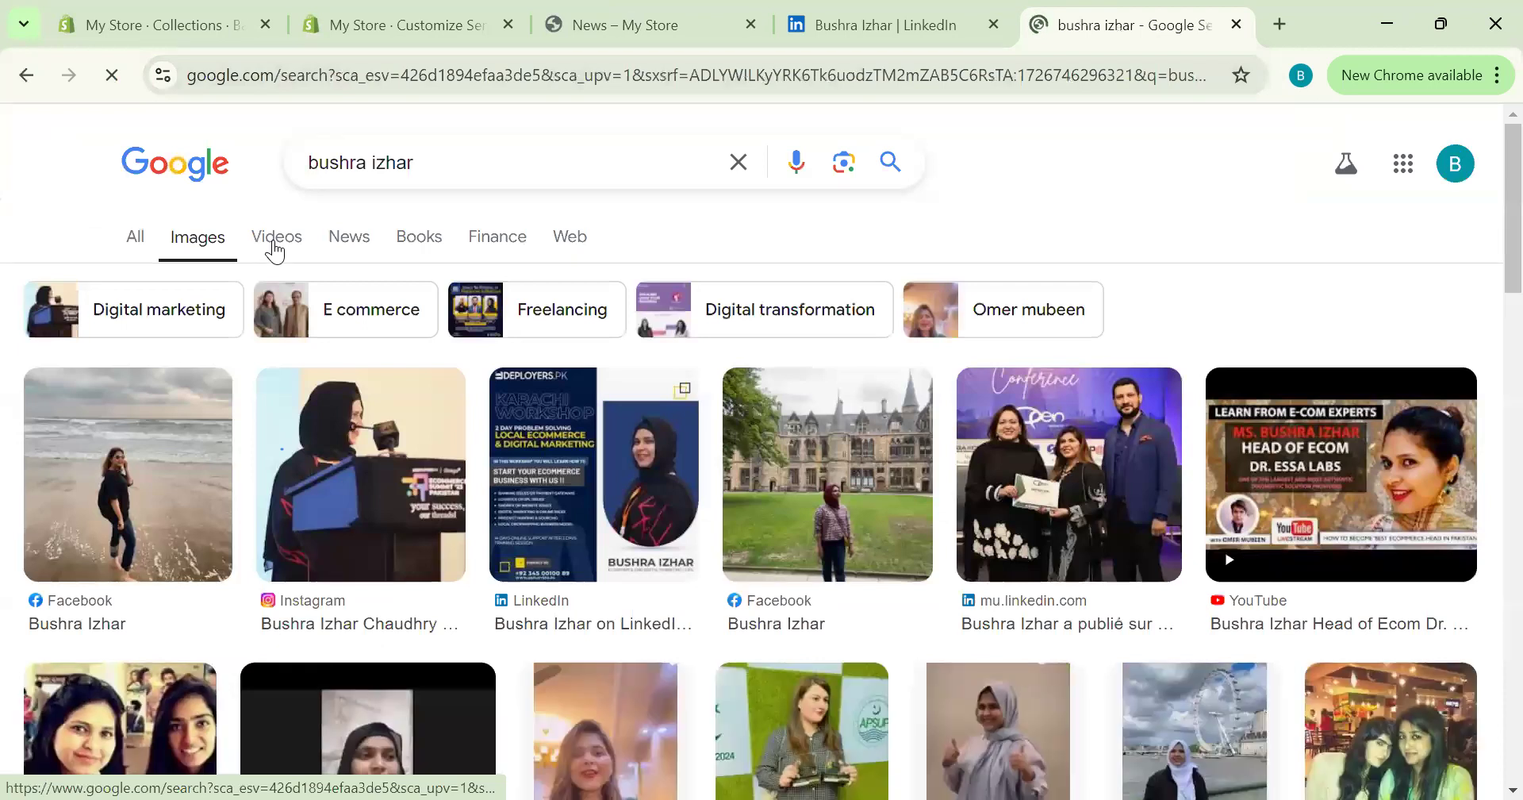
click(275, 238)
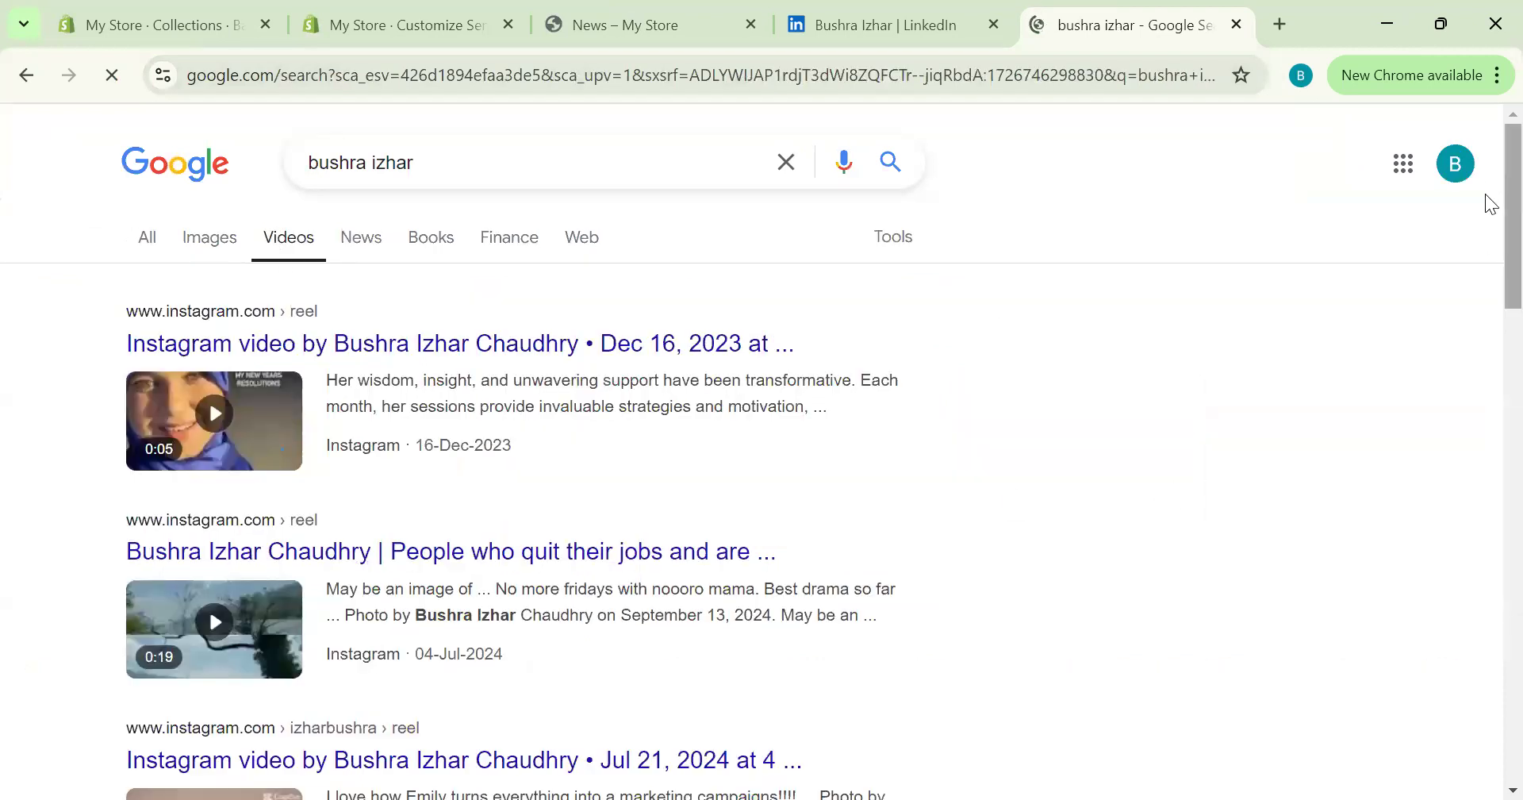
scroll(1488, 230, down, 1)
scroll(534, 374, down, 1)
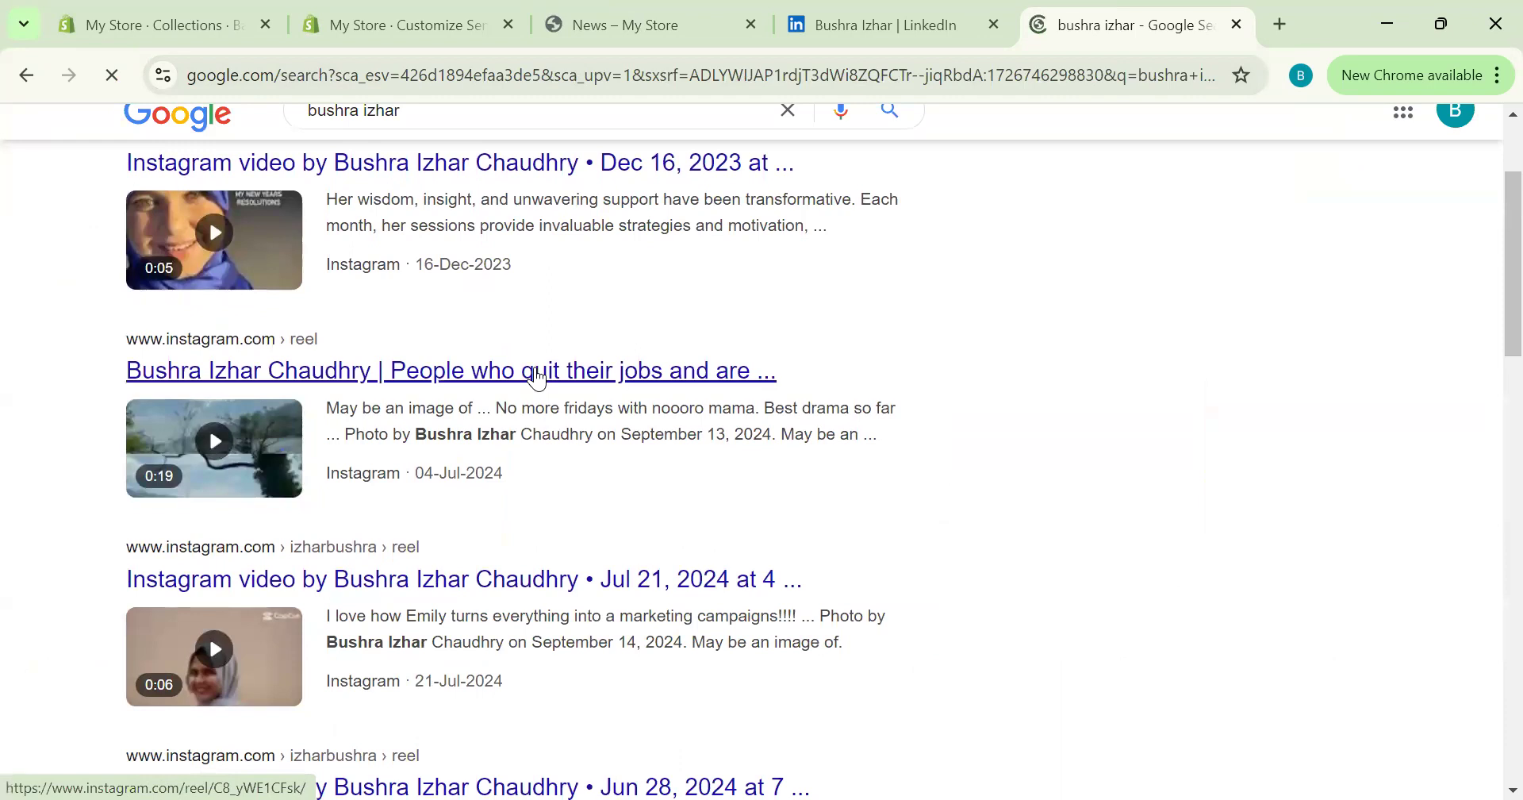
- Open the Instagram reel about people who quit their jobs in a new browser tab and copy its URL
right_click(536, 376)
click(568, 394)
click(1127, 24)
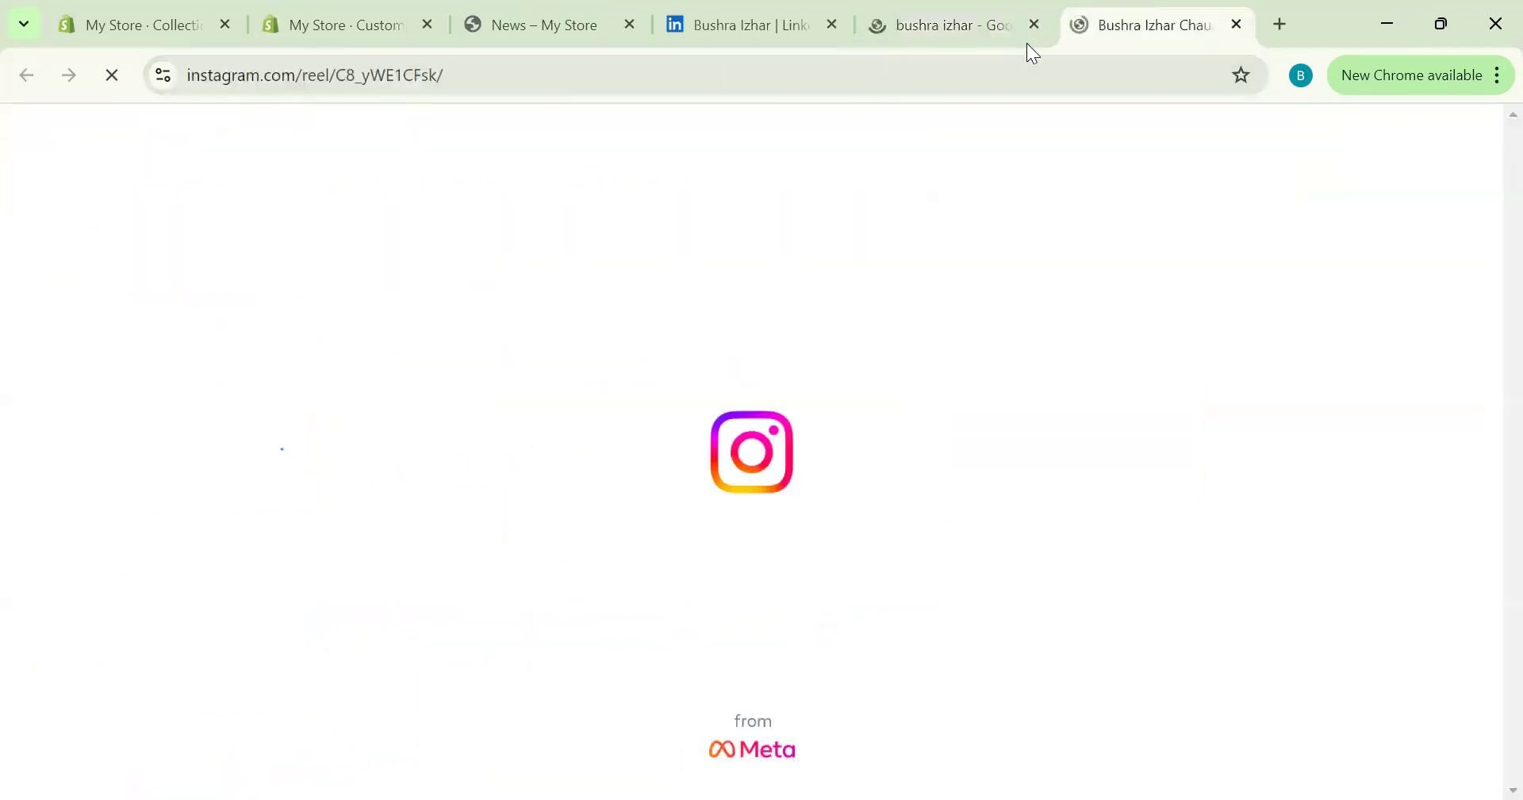
click(965, 67)
key(ctrl+c)
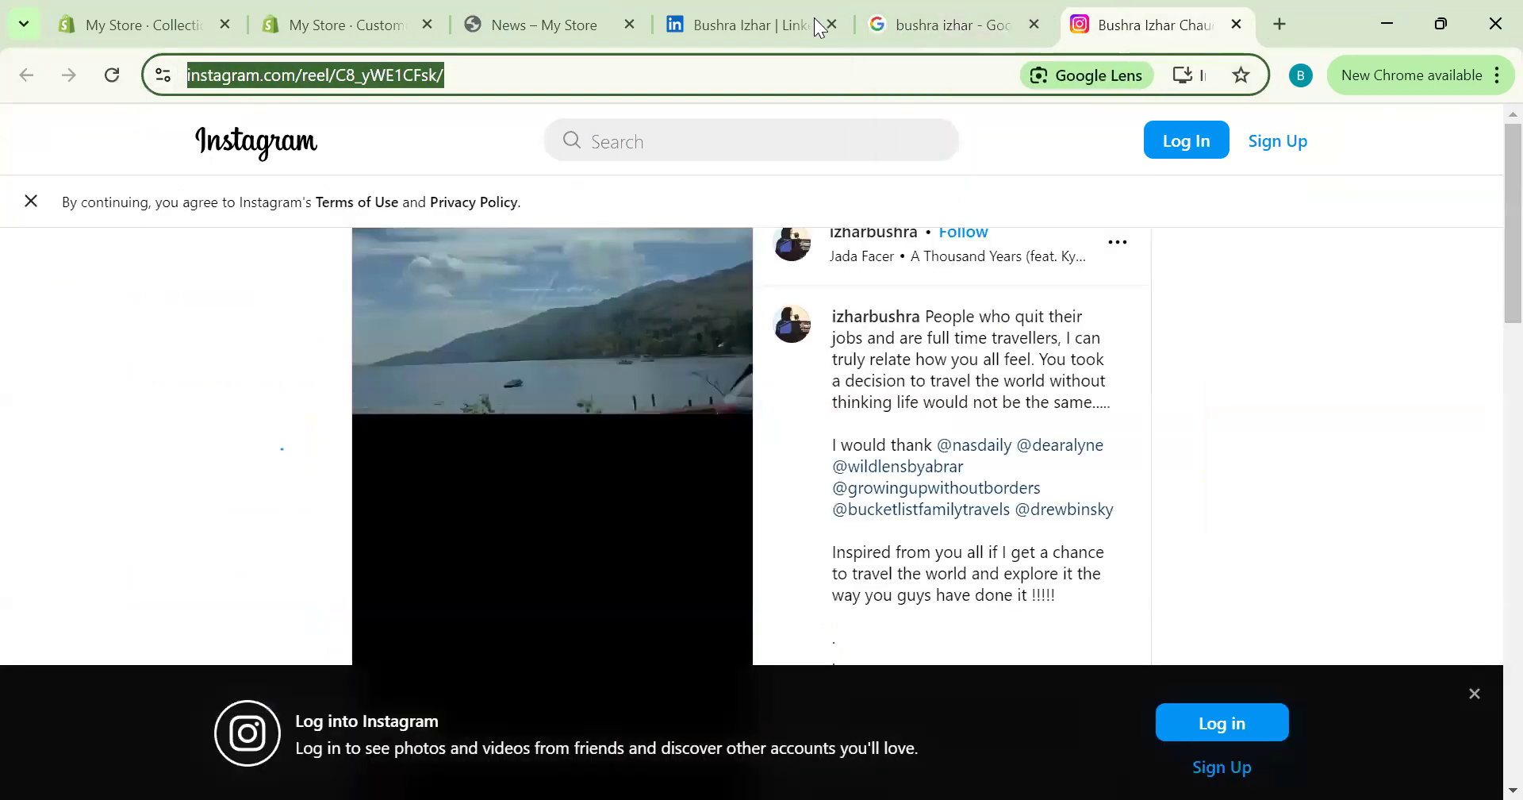
- Back in the Shopify theme editor, try to use the copied Instagram reel link as the Video section's URL
click(789, 17)
click(561, 18)
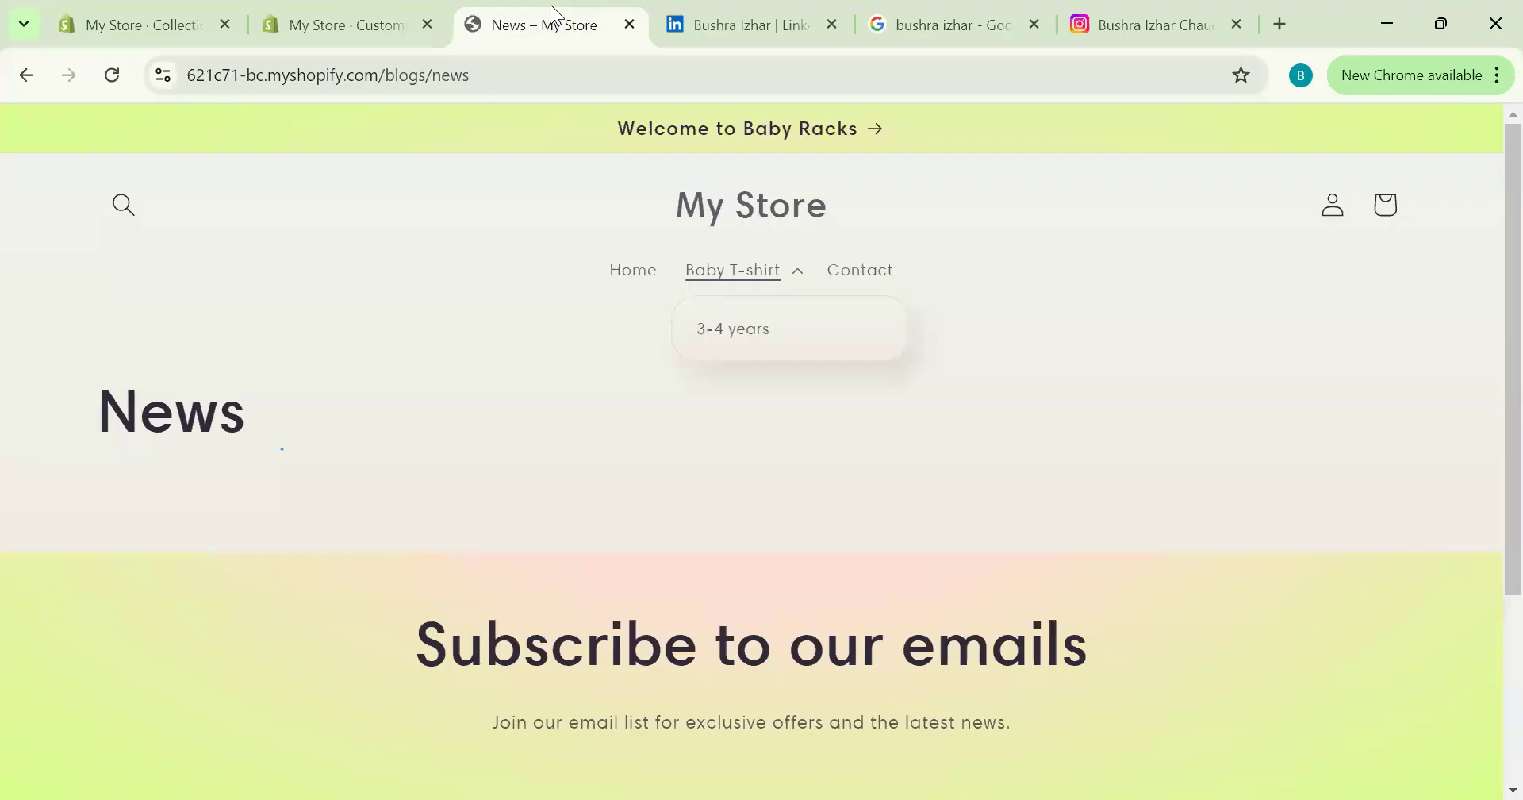
click(394, 11)
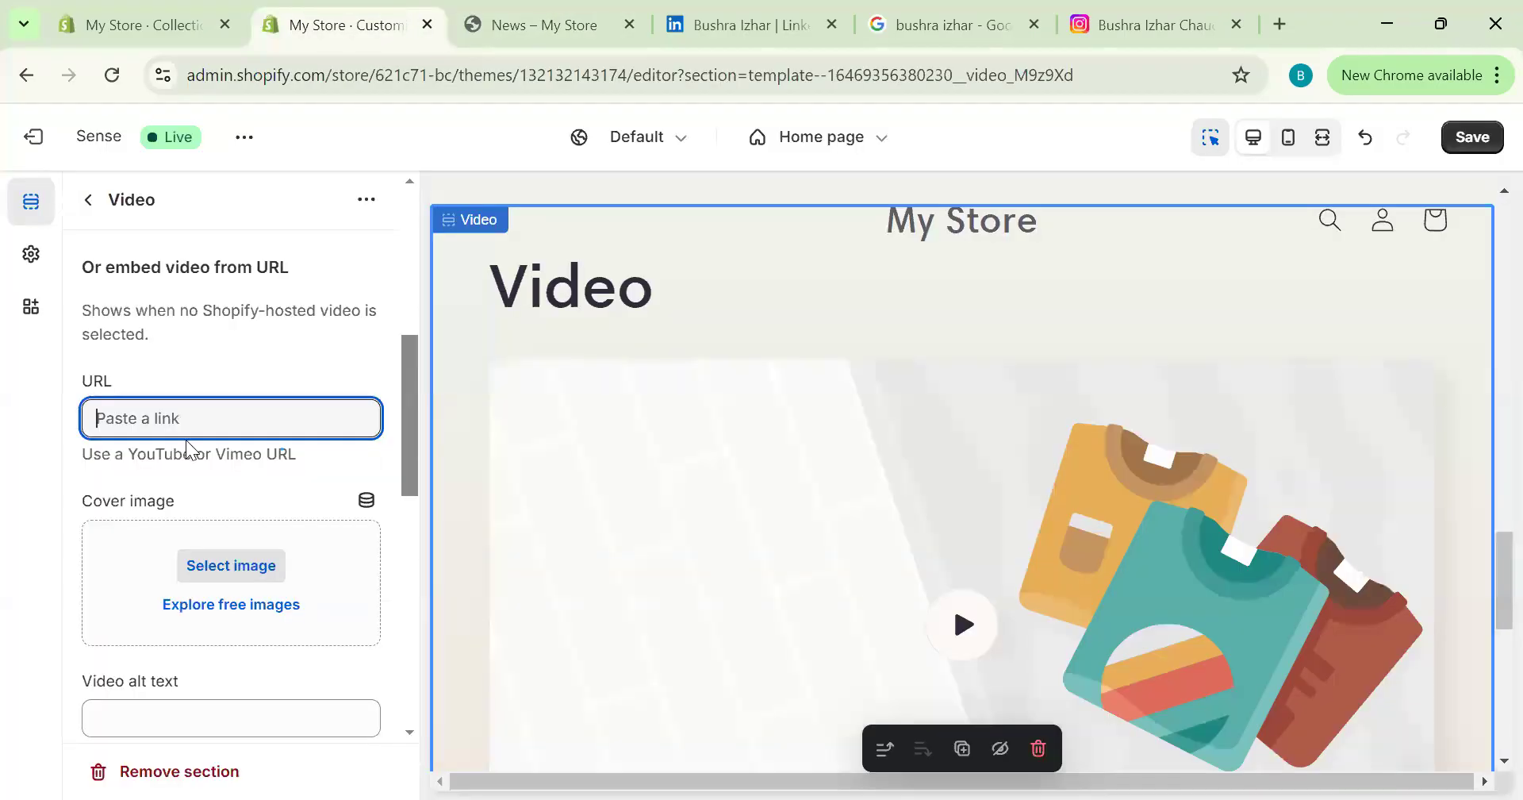
key(ctrl+v)
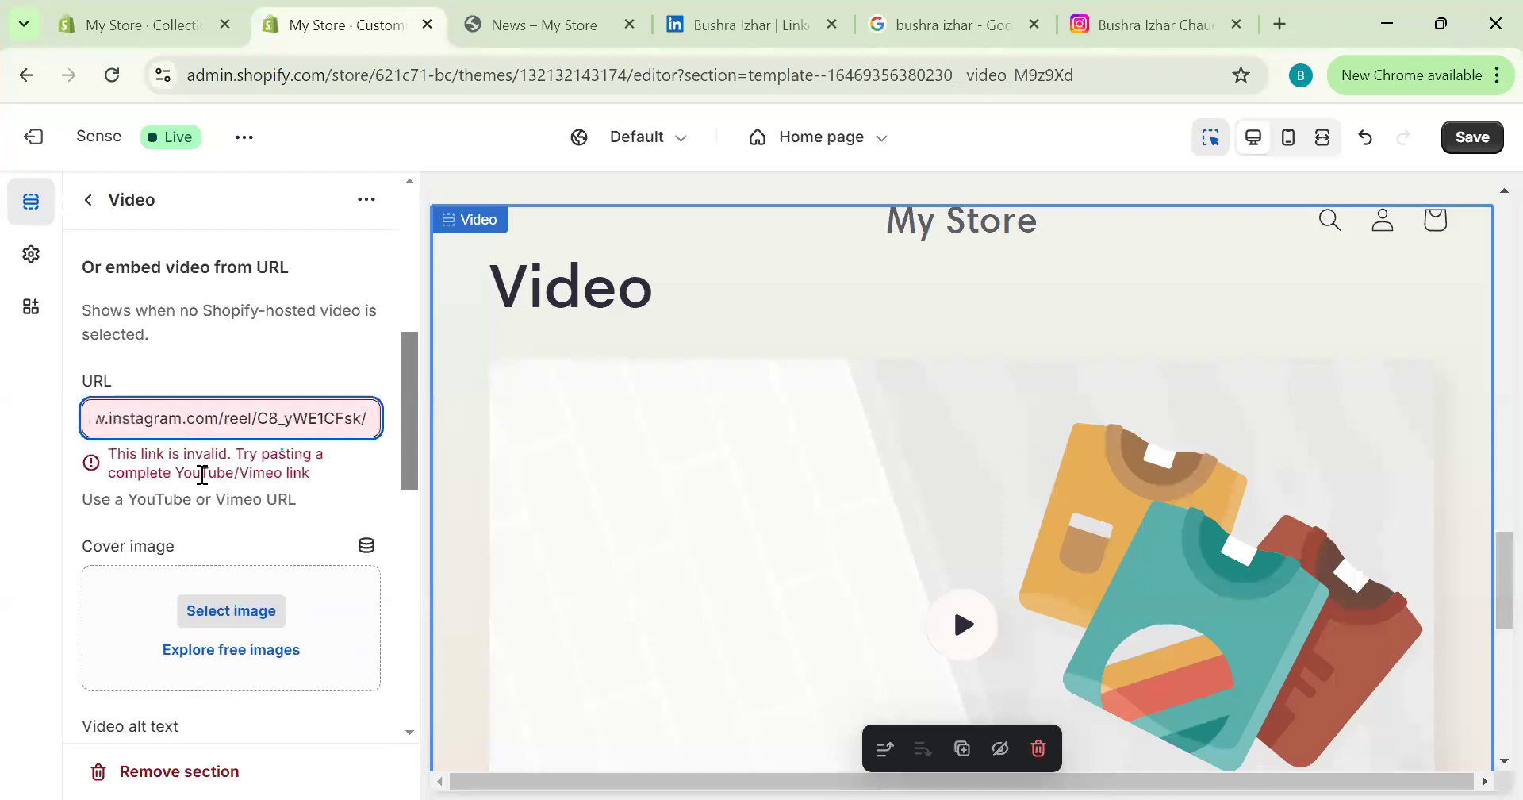
- In the Instagram reel's browser tab, load the YouTube video at youtu.be/pMemNI8E33o and pause its playback
click(1113, 11)
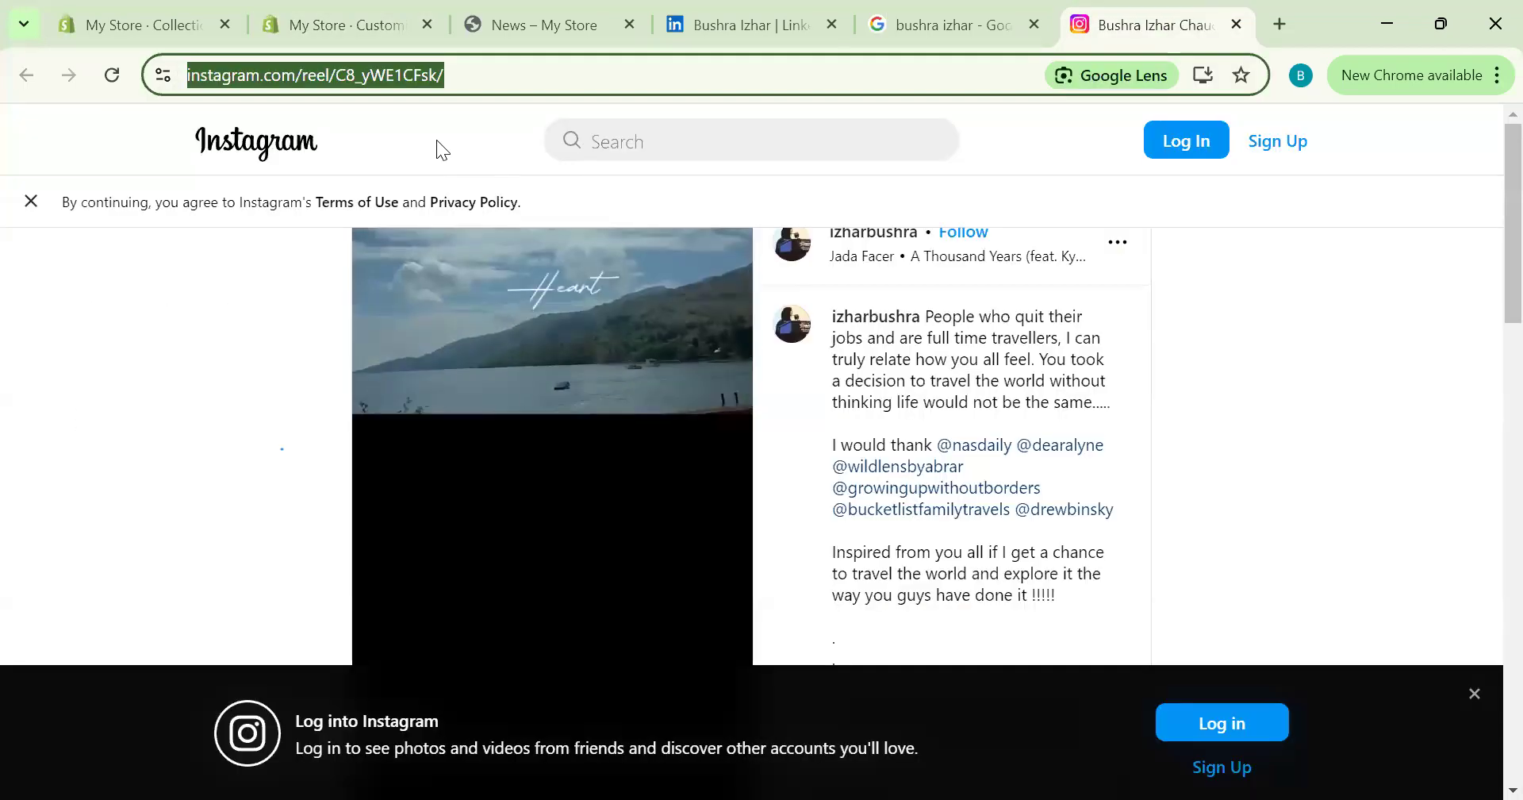
text(youtu.be/pMemNI8E33o?si=gp4Ug8BPXh2xQ27P)
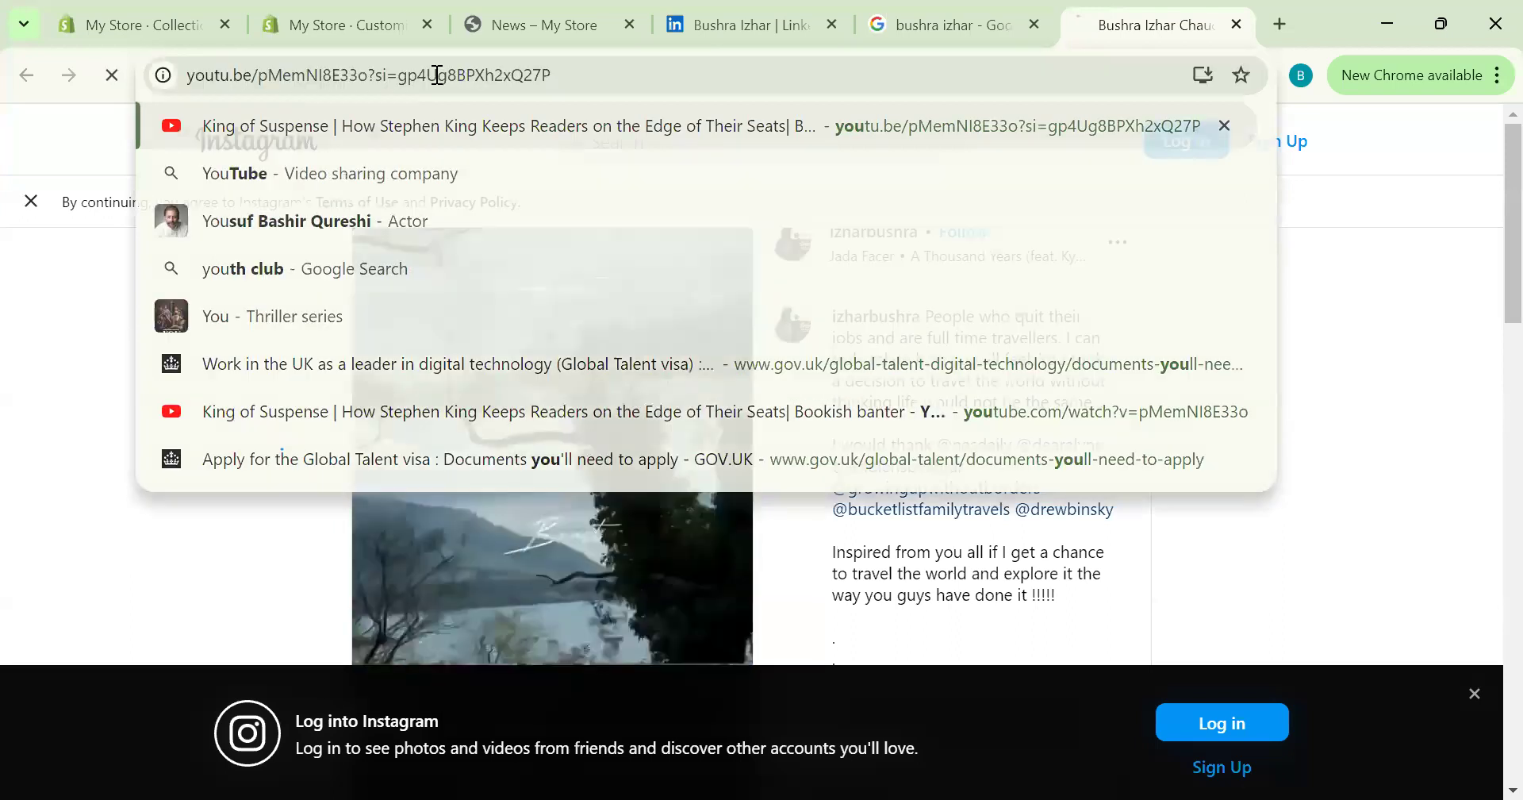
key(Return)
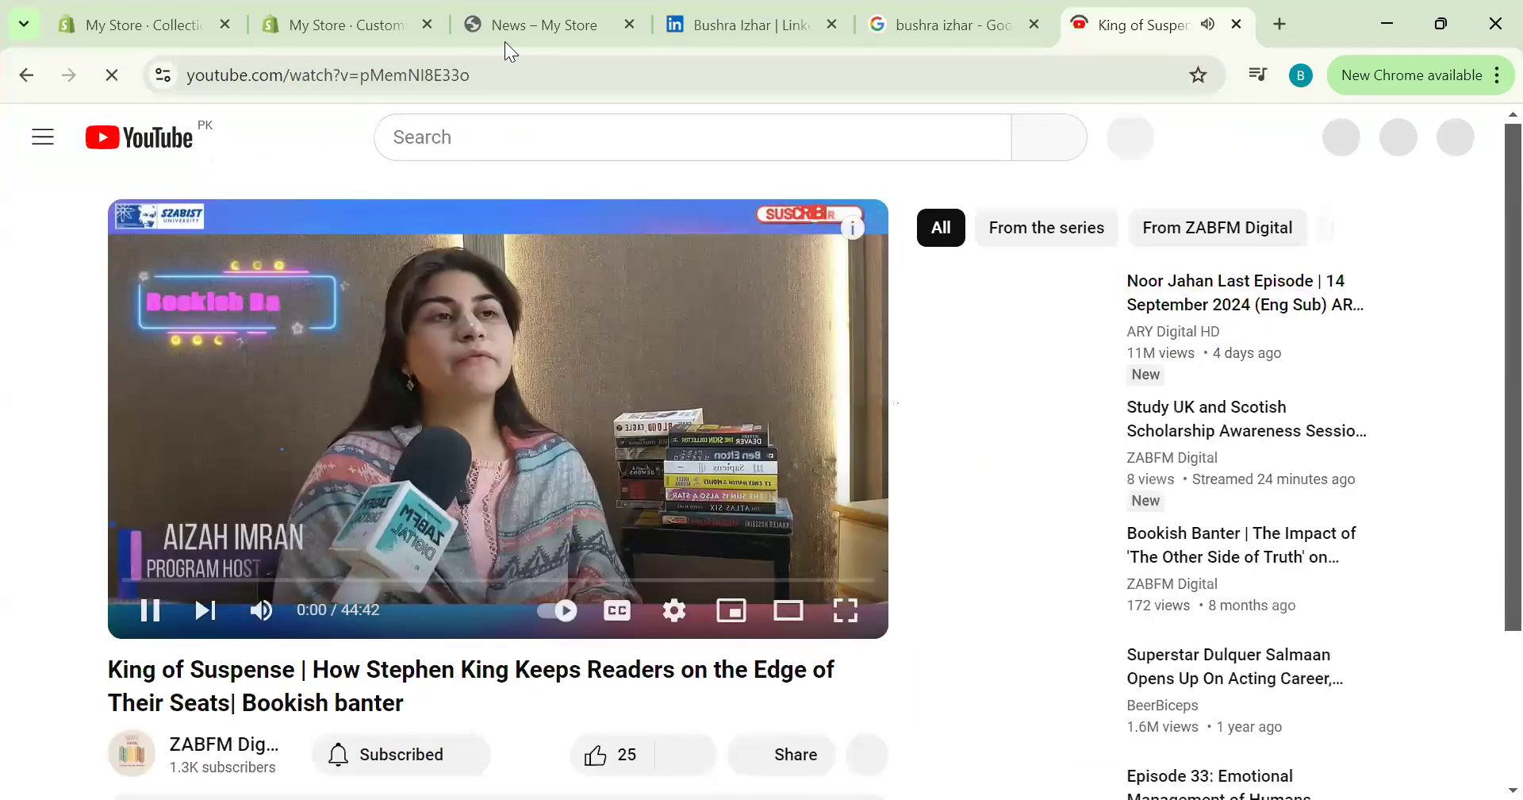
click(504, 72)
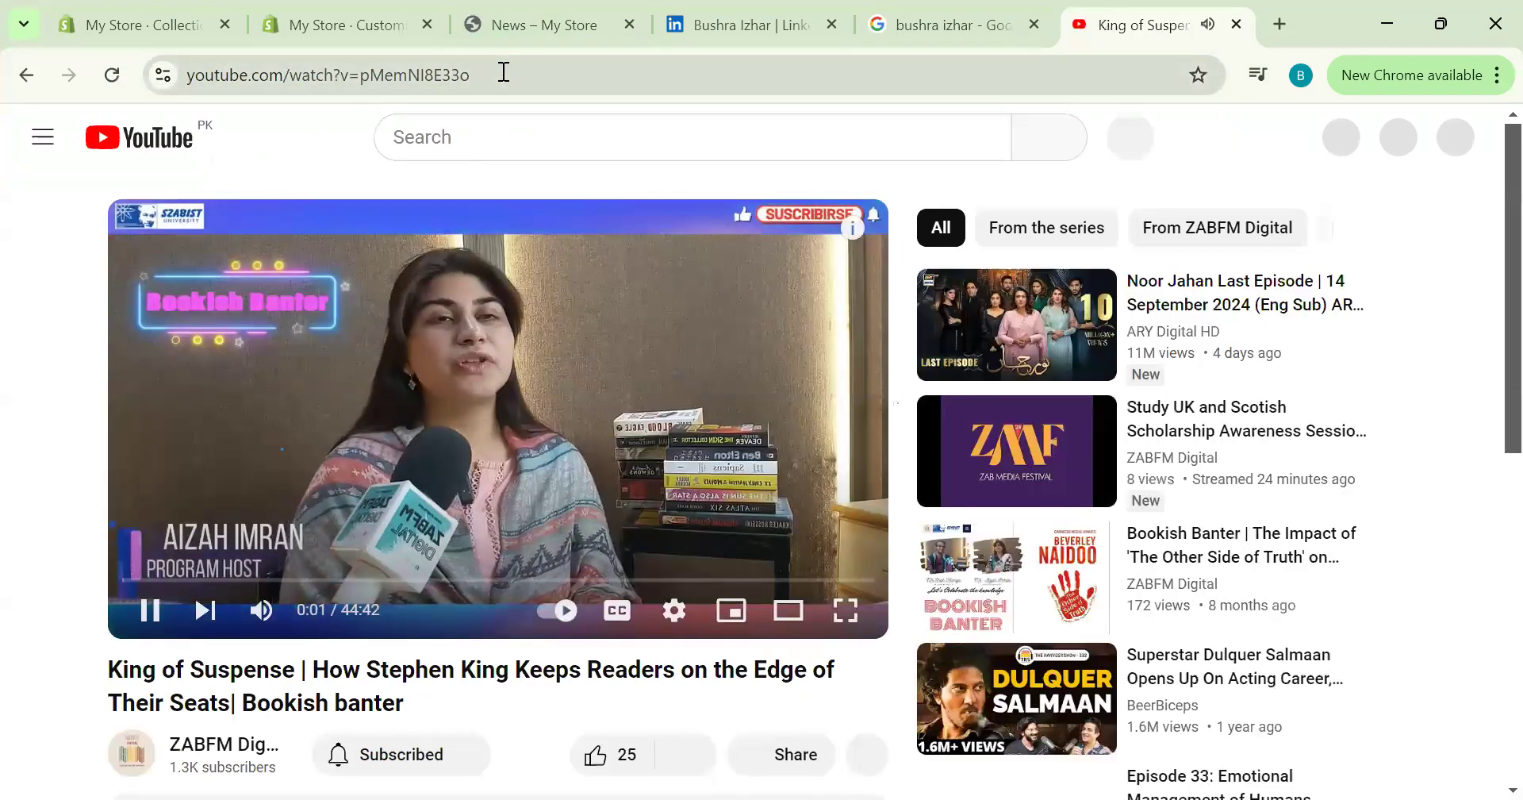
click(153, 611)
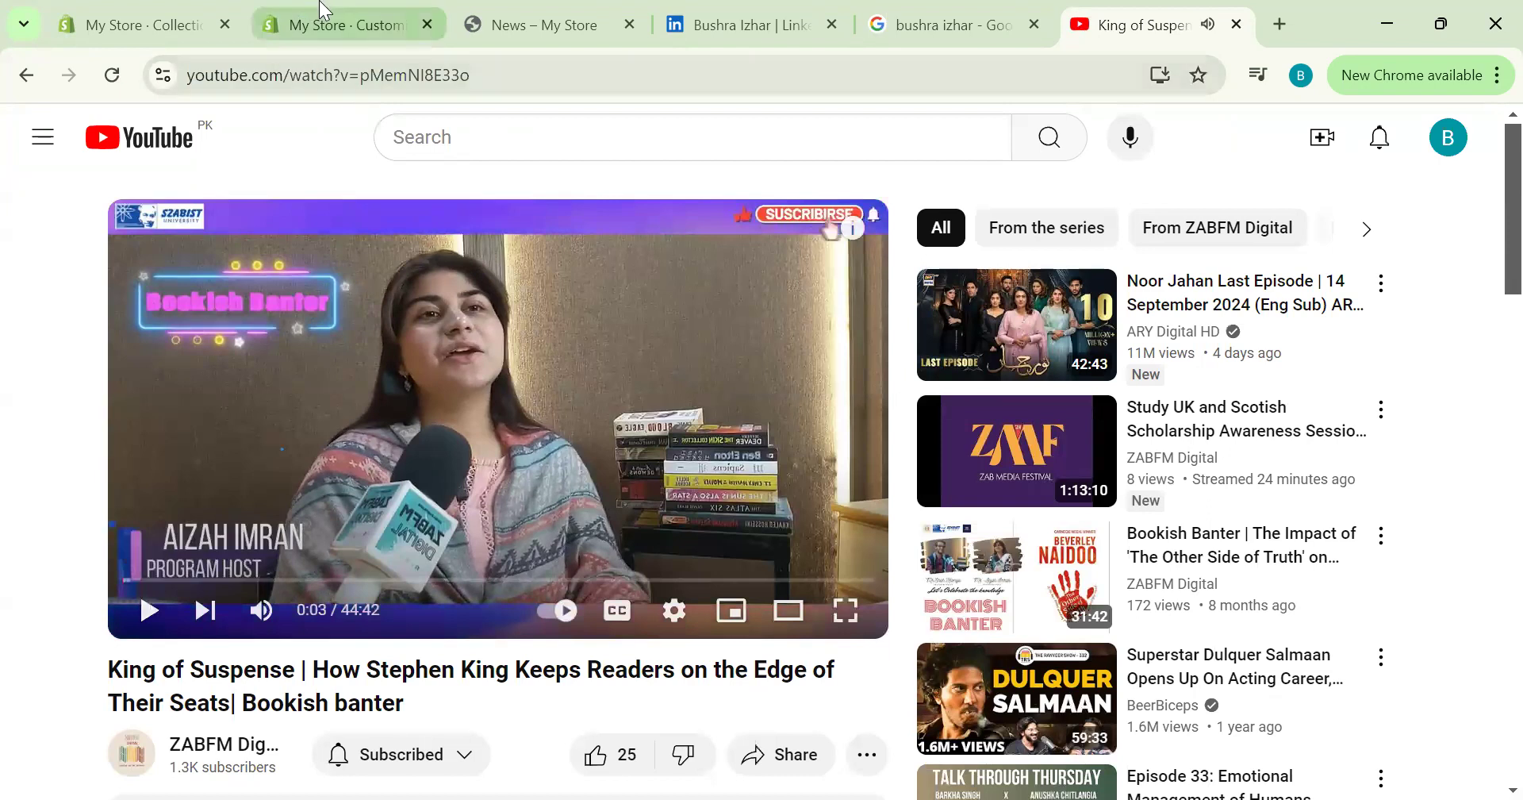
click(326, 25)
key(ctrl+a)
text(https://www.youtube.com/watch?v=pMemNl8E33o)
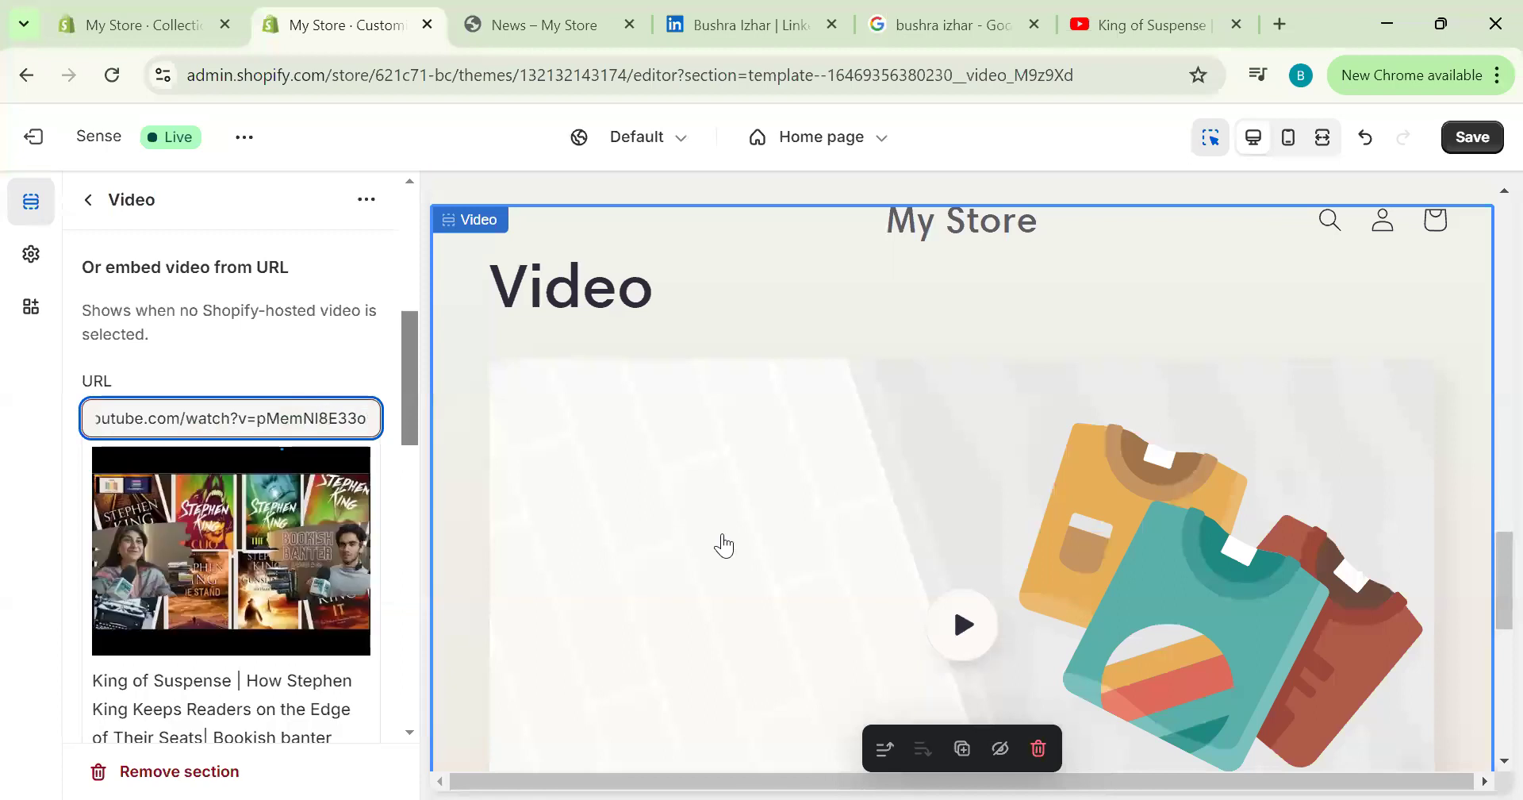
click(1460, 135)
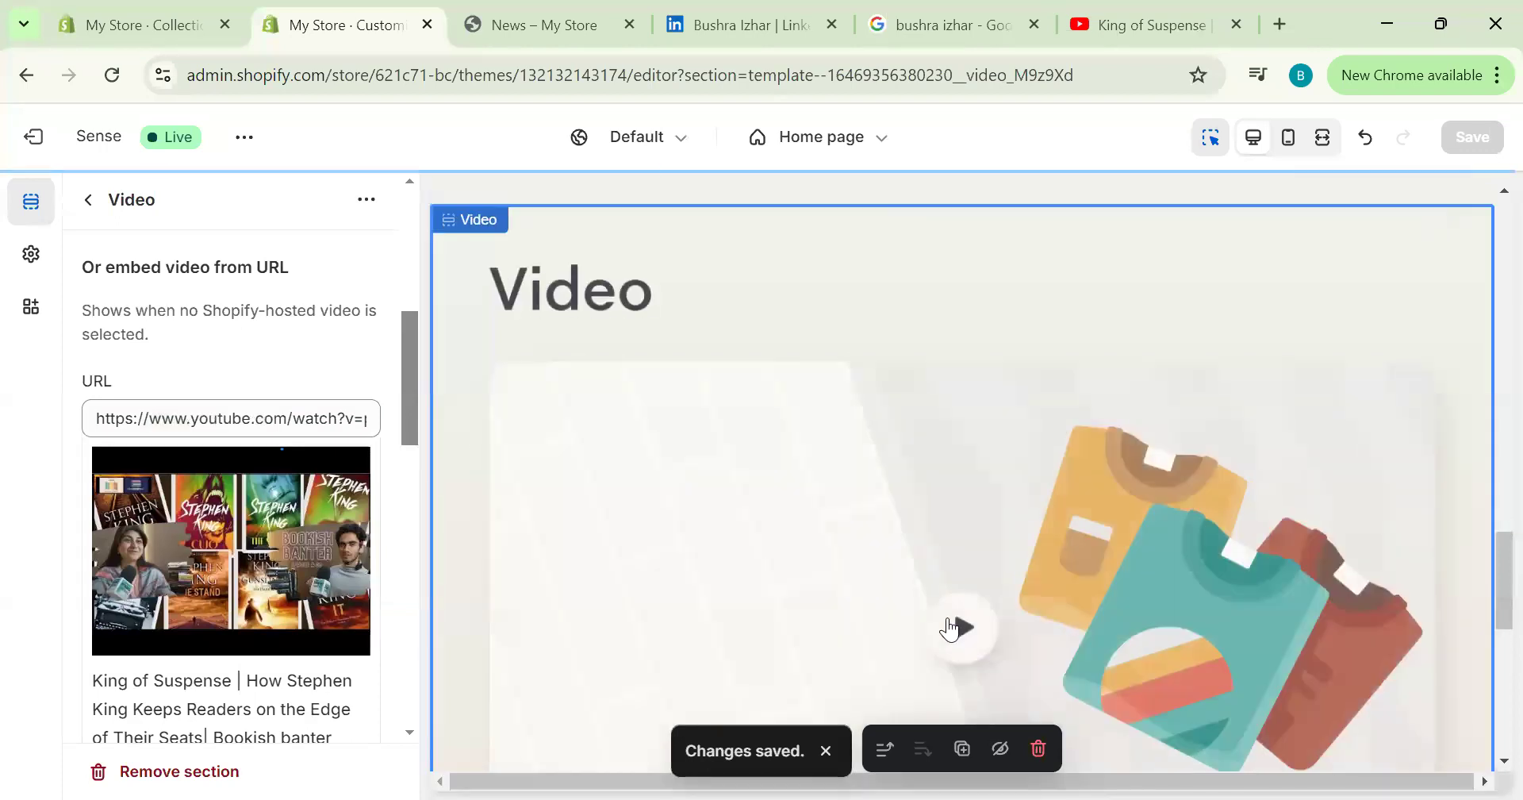
- Set the Video section's cover image to the elephant-and-wardrobe picture WhatsAppImage2024-09-19at16.03.51 and save the theme
drag(409, 371, 413, 464)
click(232, 517)
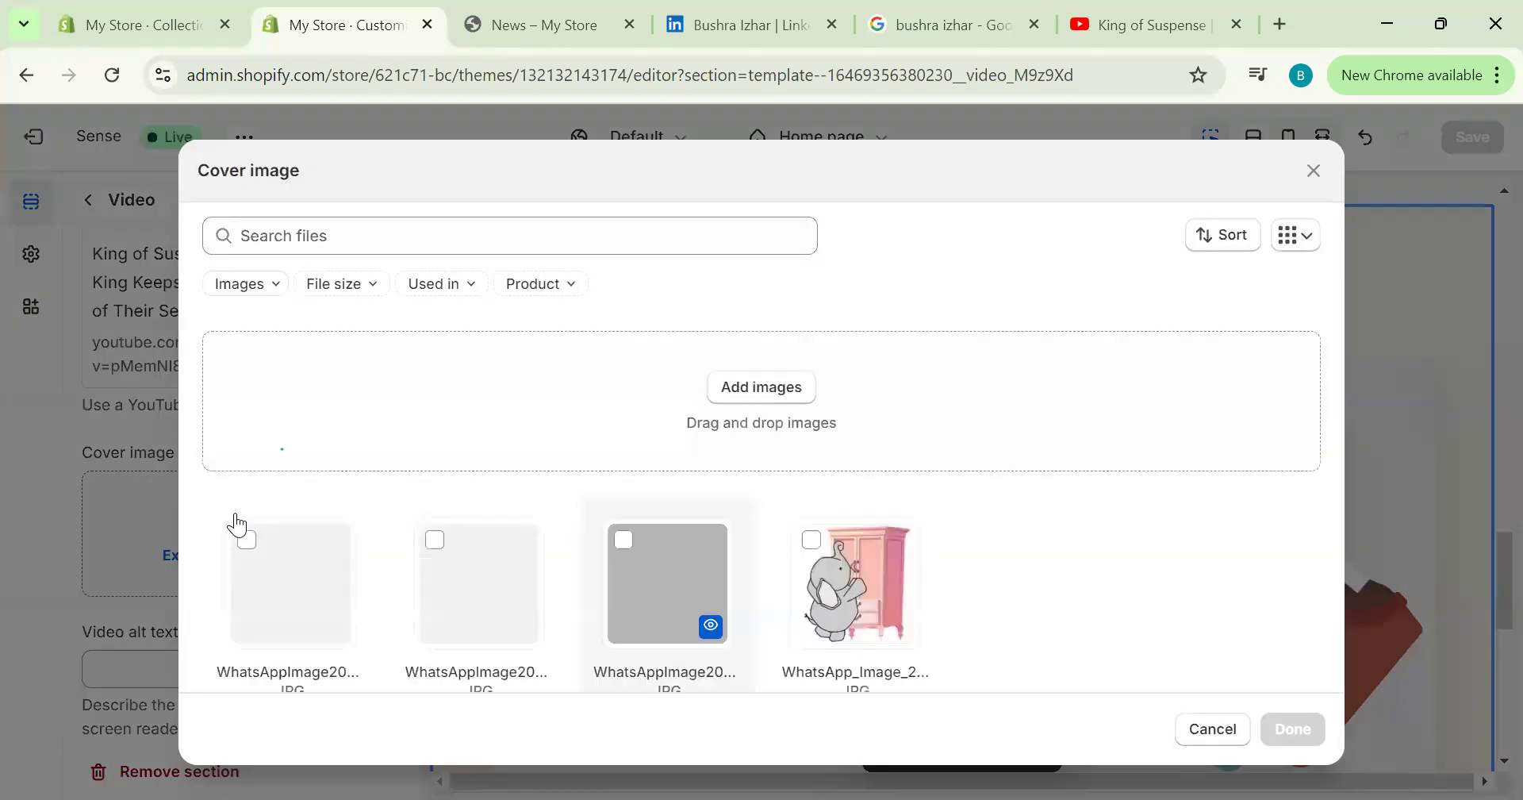
click(635, 573)
click(1309, 723)
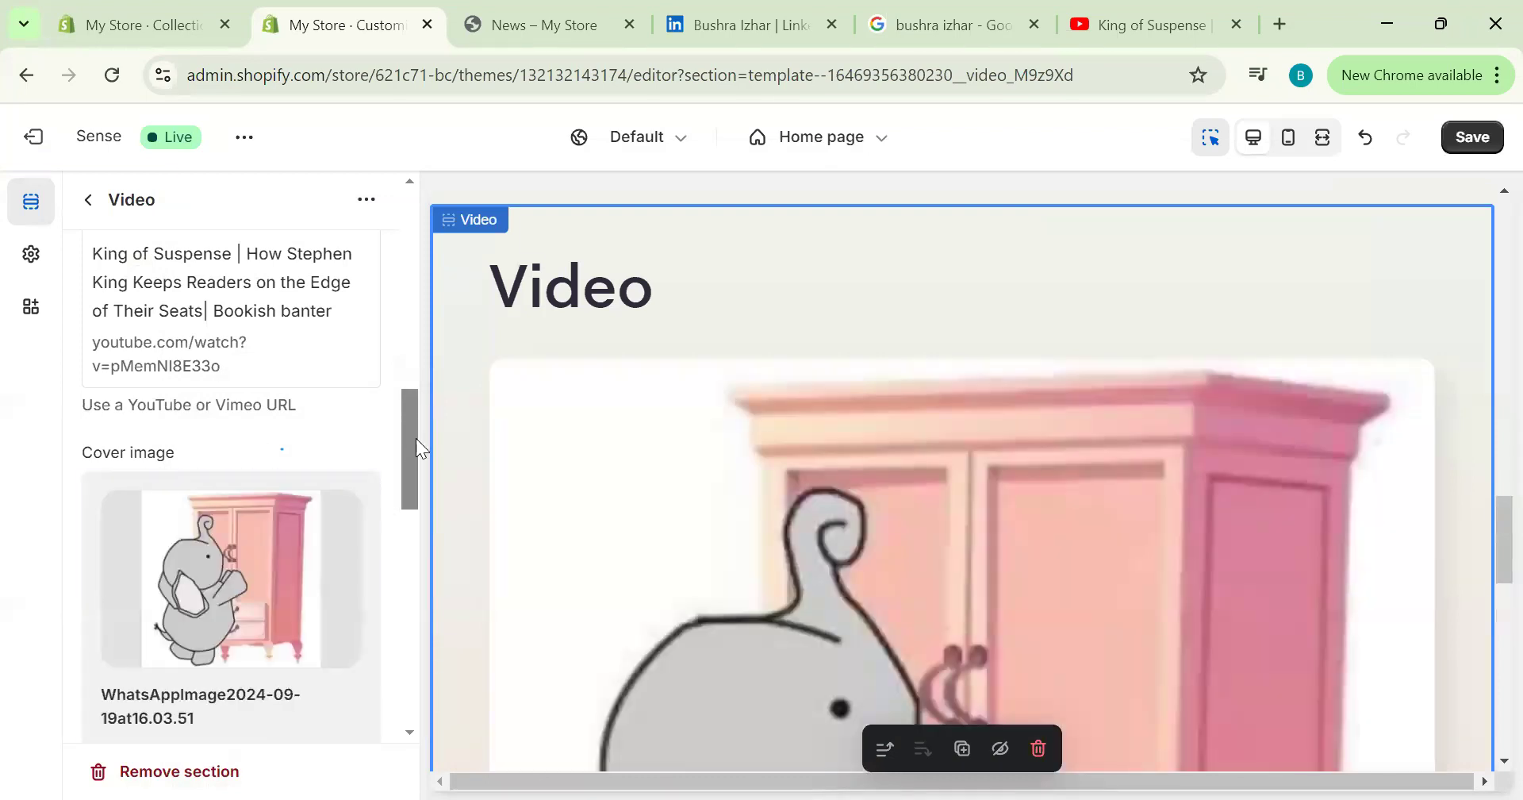
drag(416, 438, 439, 343)
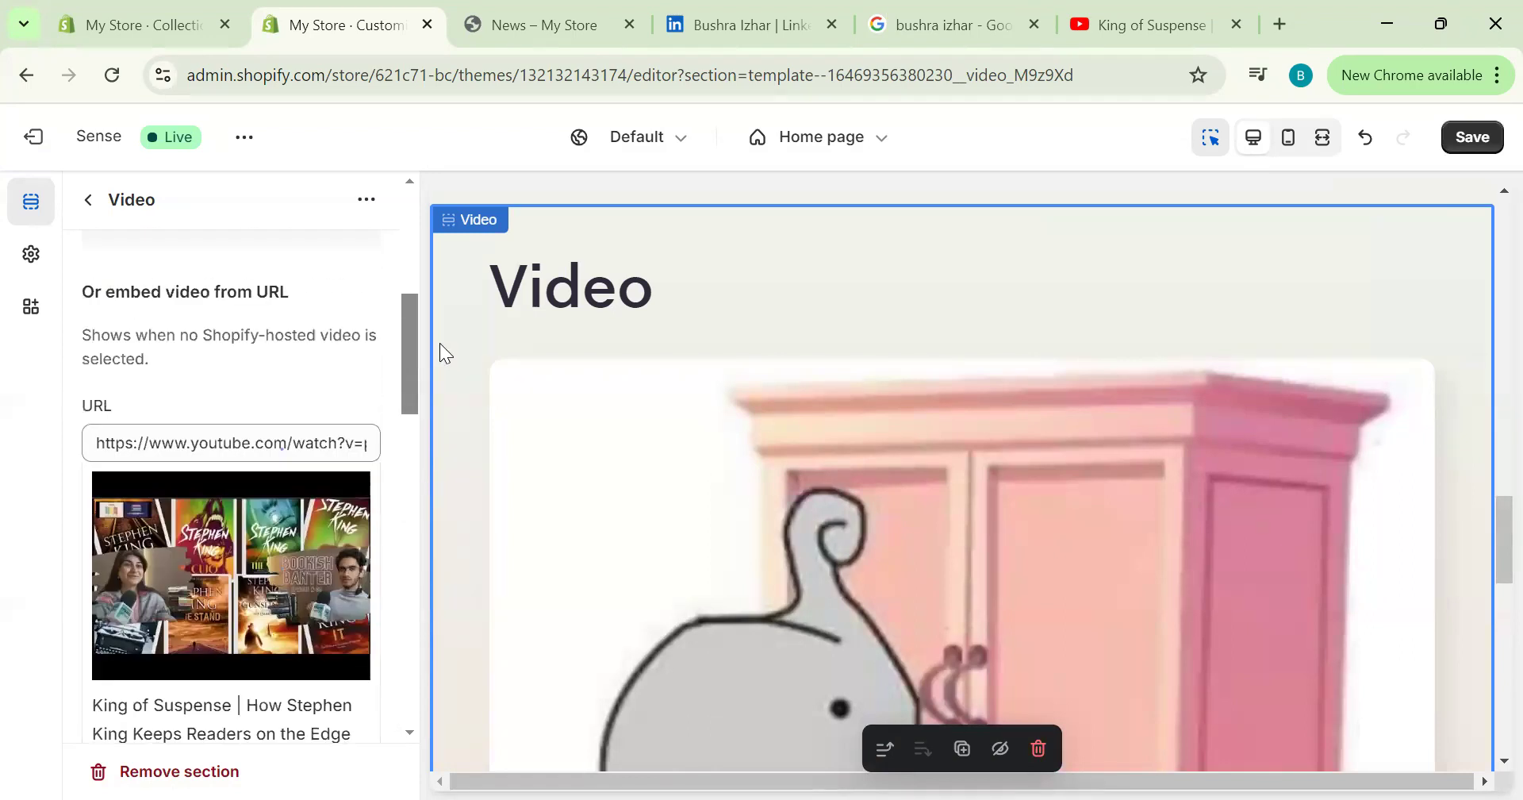
click(1473, 133)
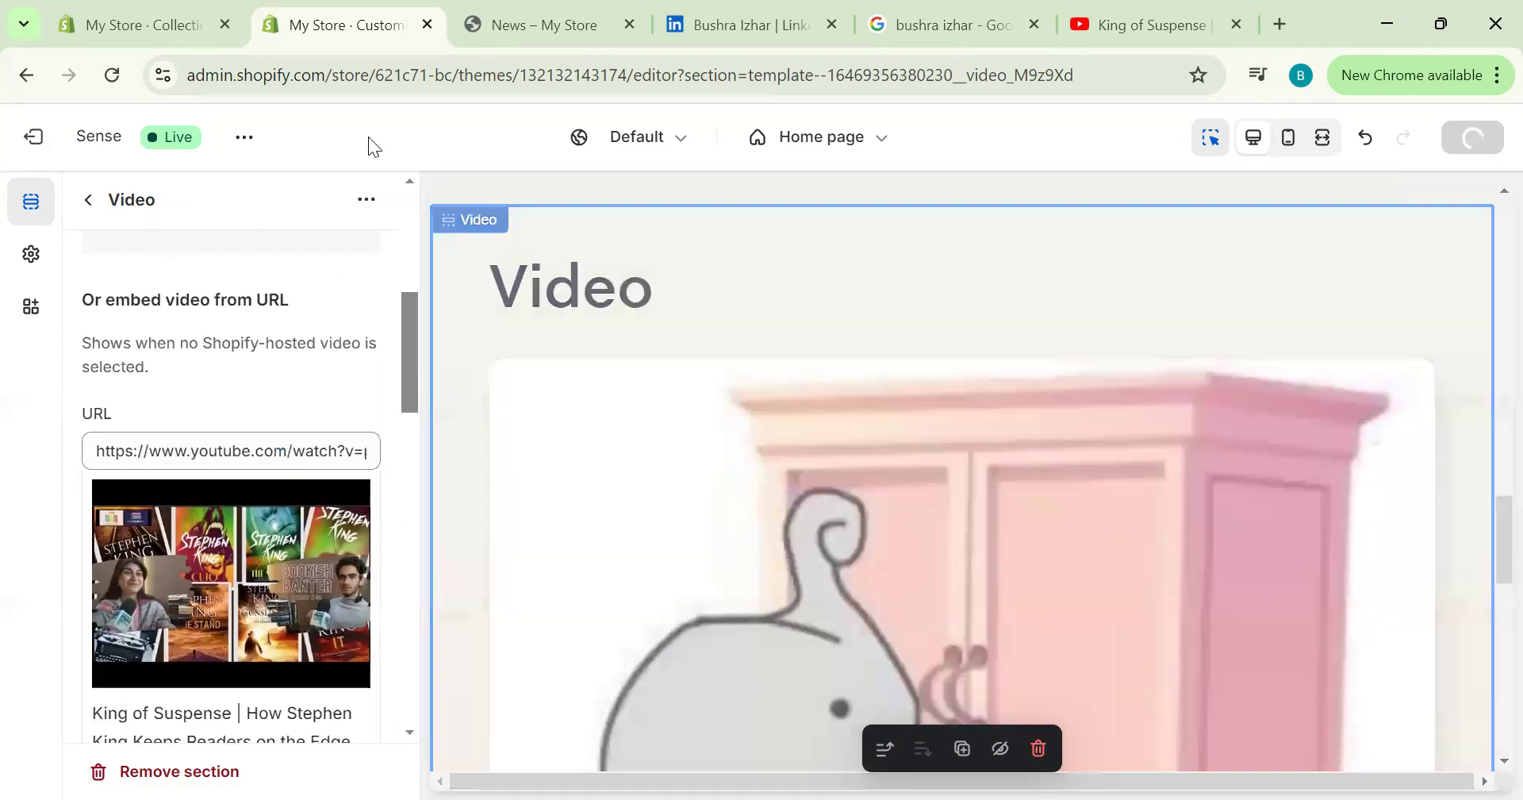
- Change the home page Video section's heading to "Our Product features" and save the theme
click(92, 201)
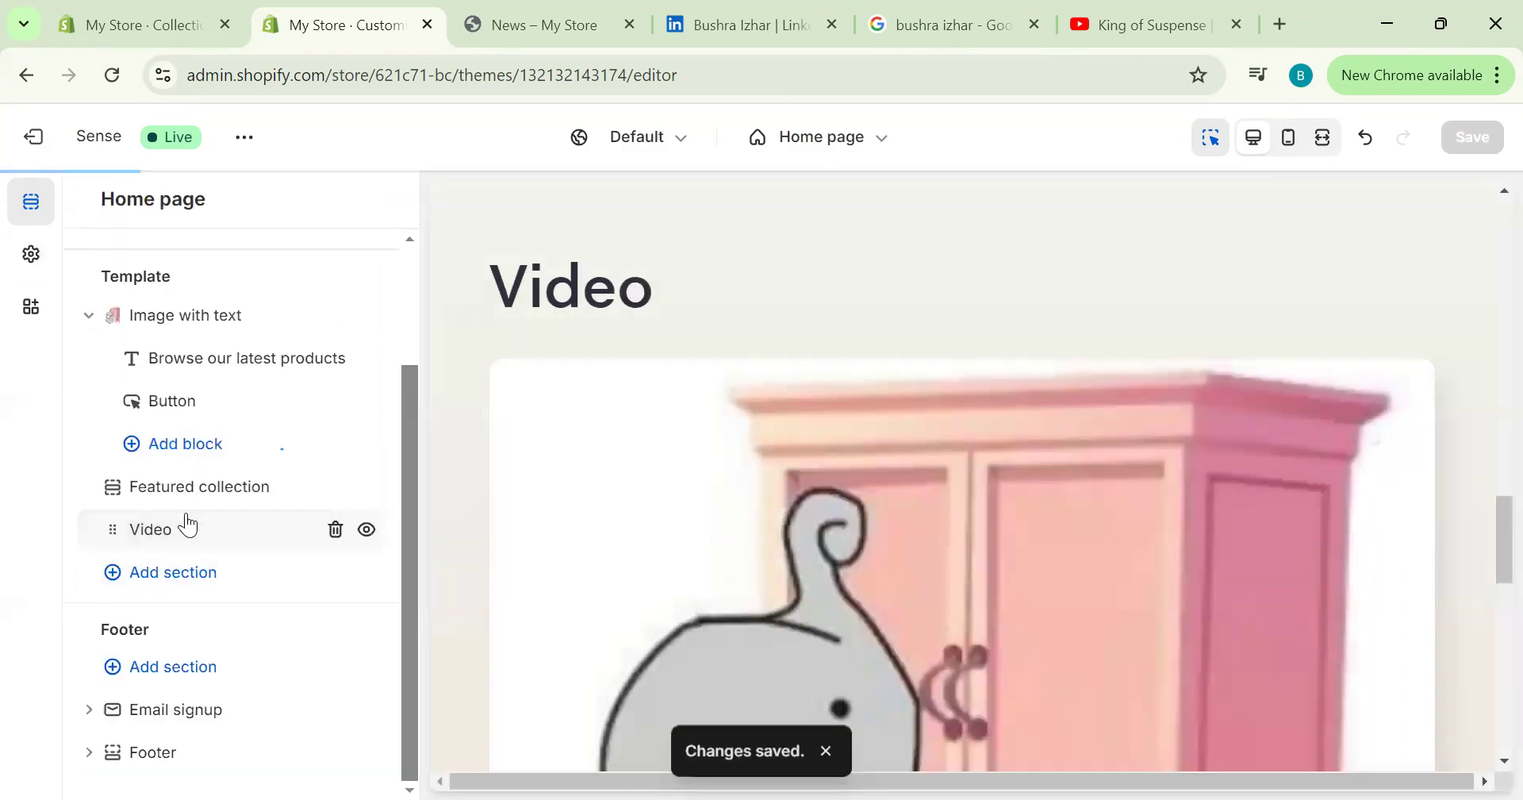
click(146, 530)
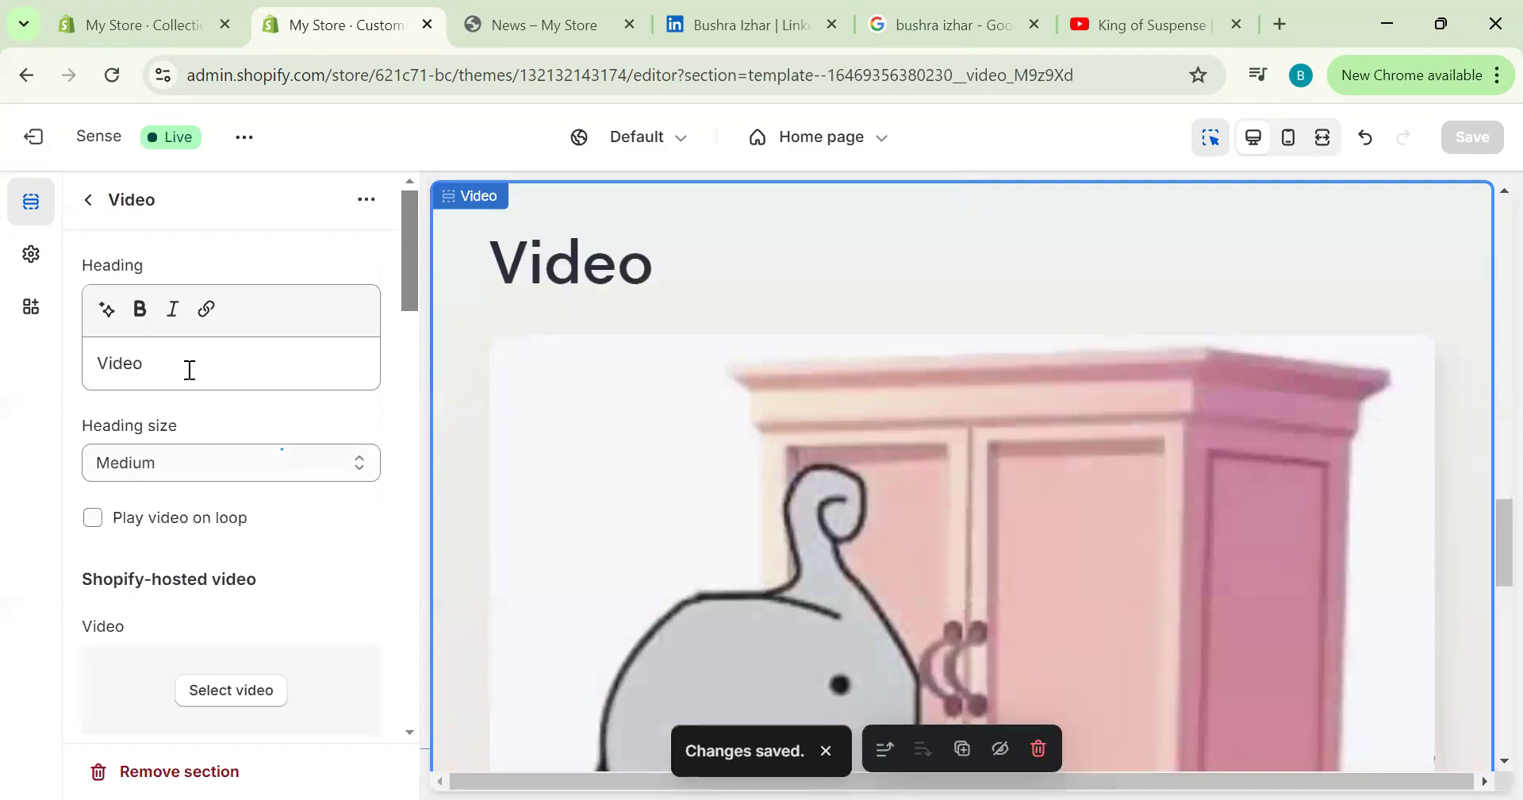
drag(144, 363, 42, 373)
text(F)
key(BackSpace)
text(Our )
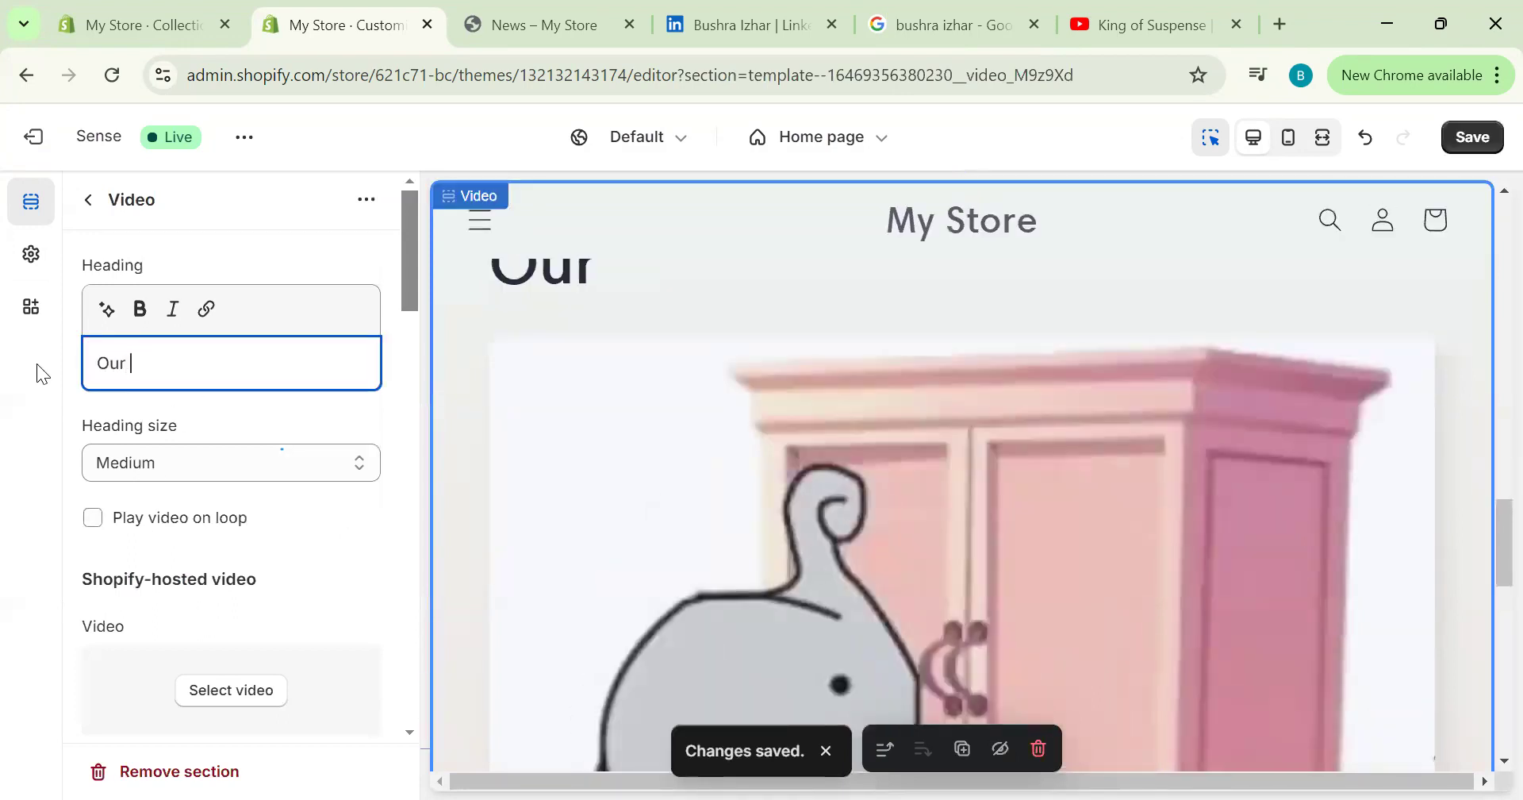
text(Product features)
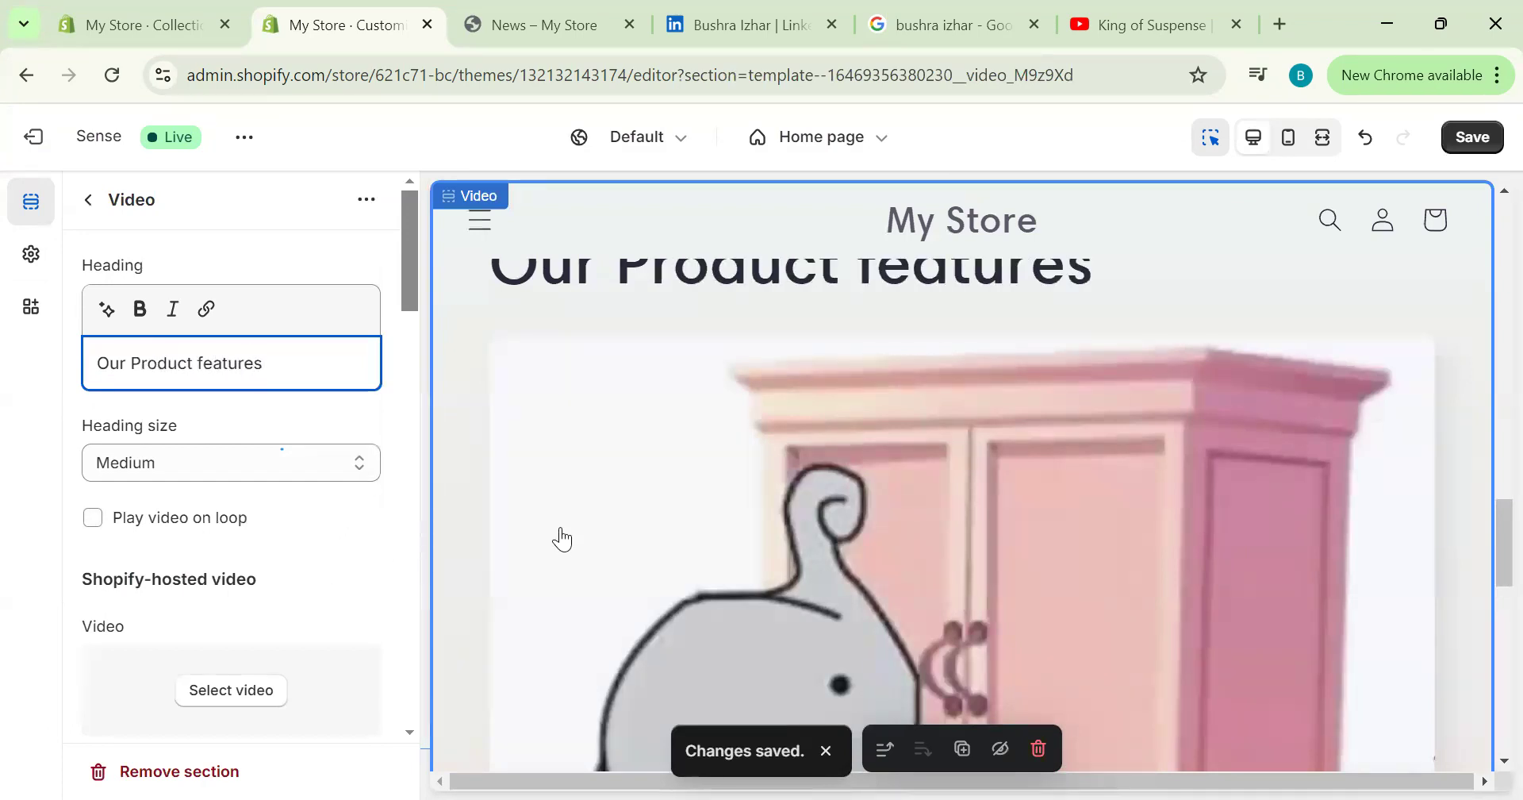
click(1473, 136)
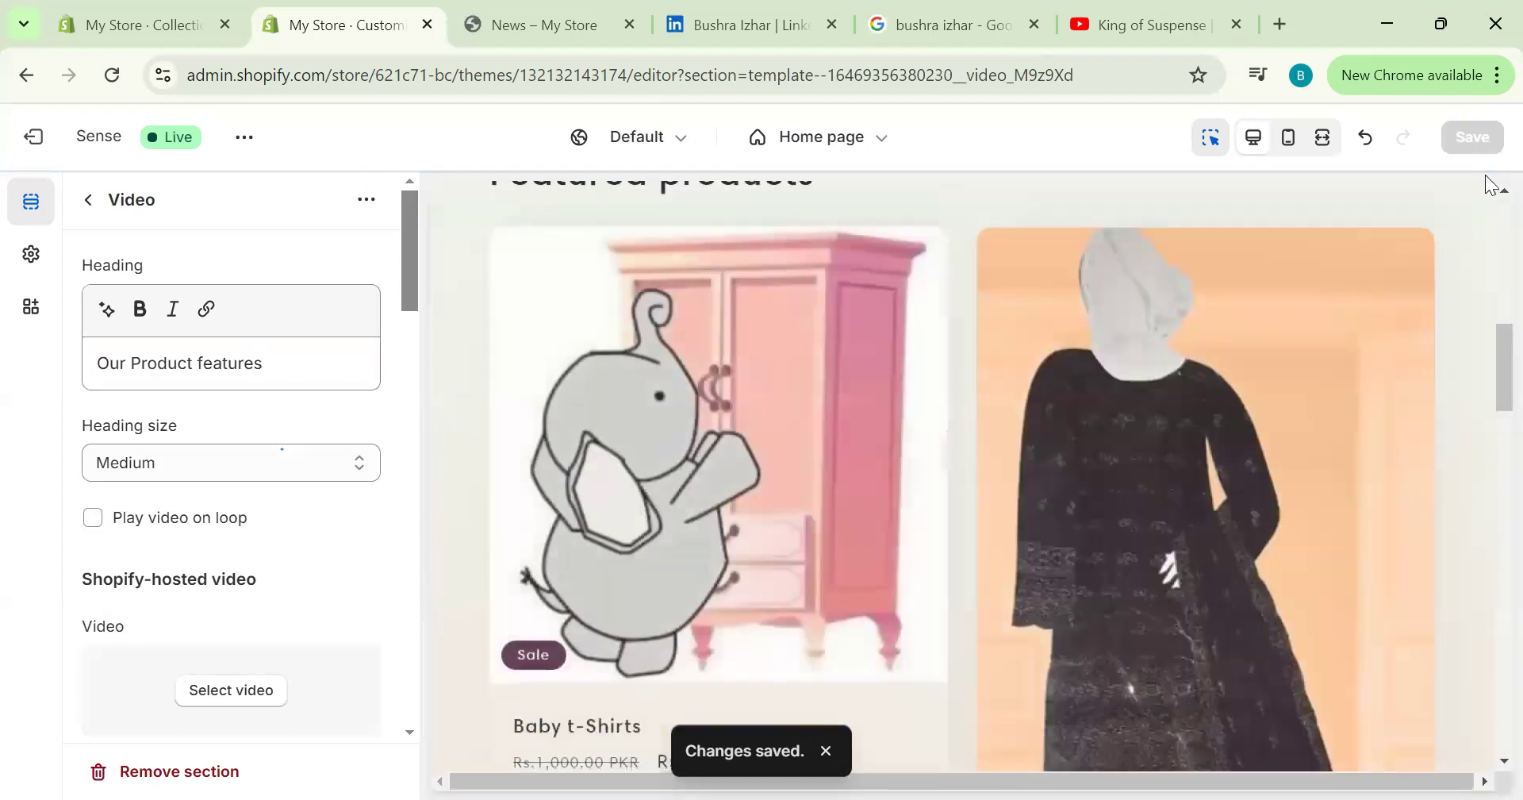
- Leave the theme editor and open a preview of the current Sense theme
click(87, 202)
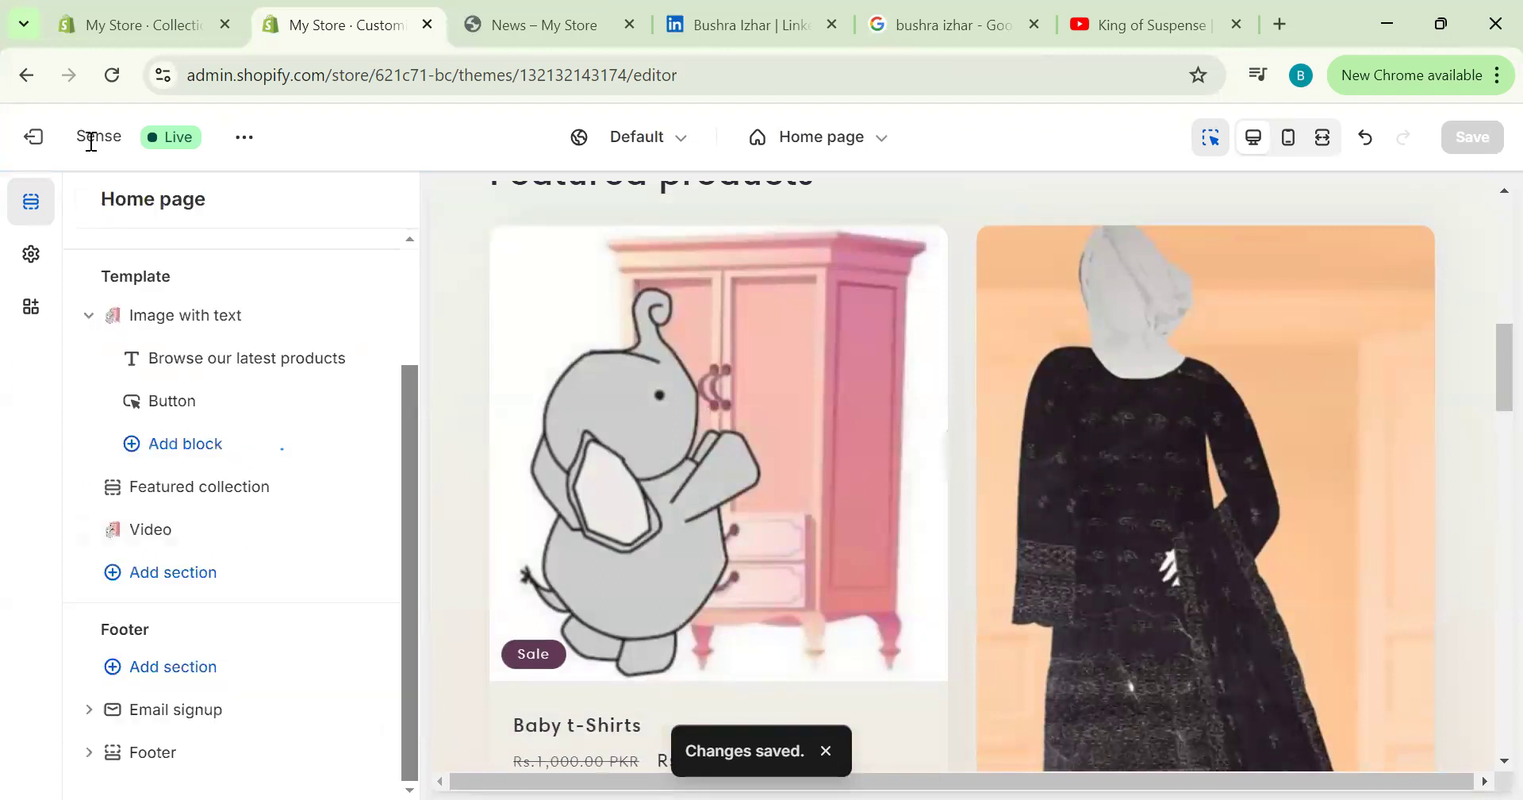
click(33, 140)
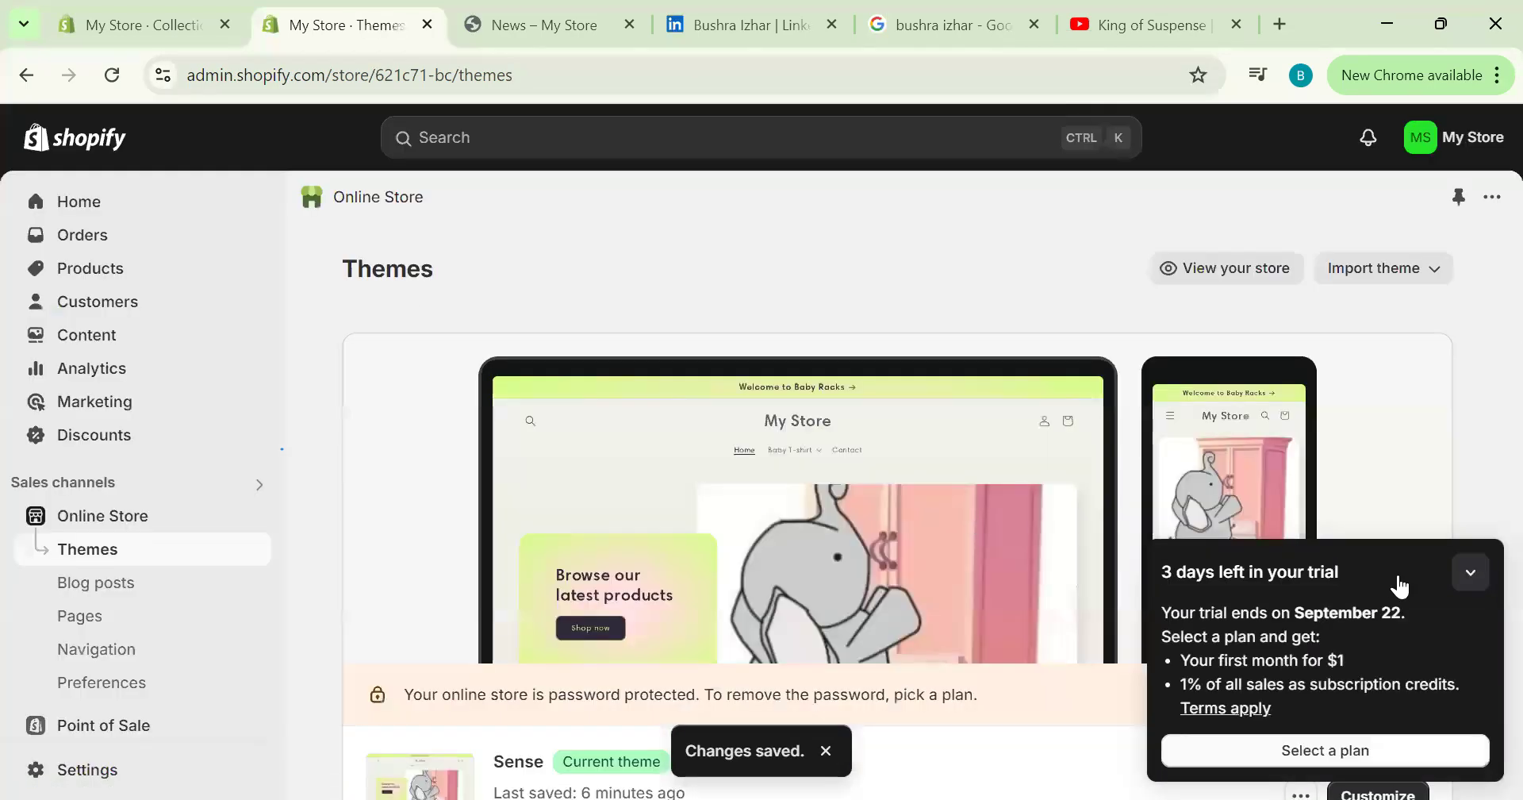
scroll(1490, 417, down, 3)
scroll(1488, 428, down, 3)
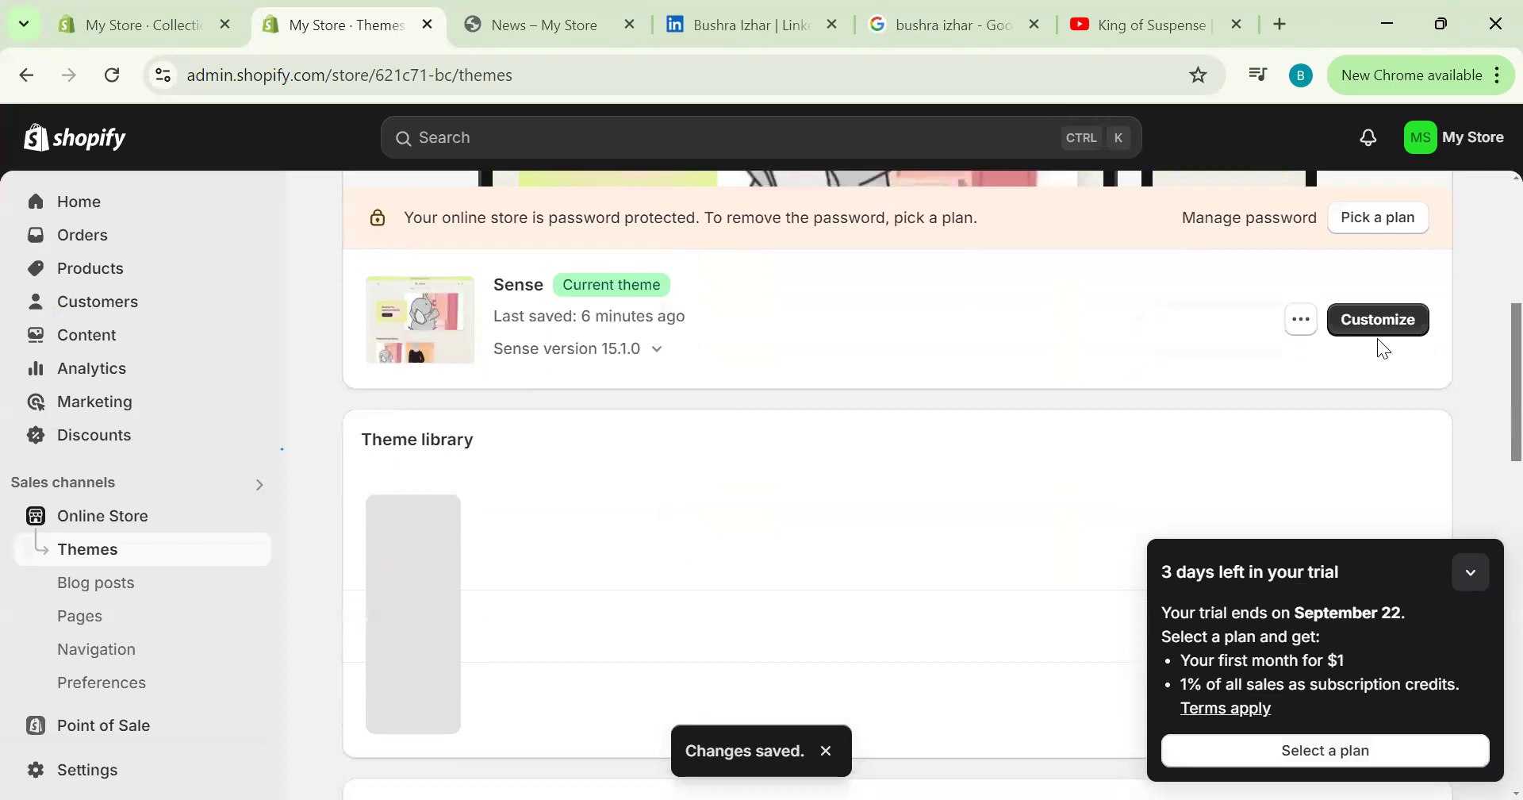
click(1303, 325)
click(1219, 367)
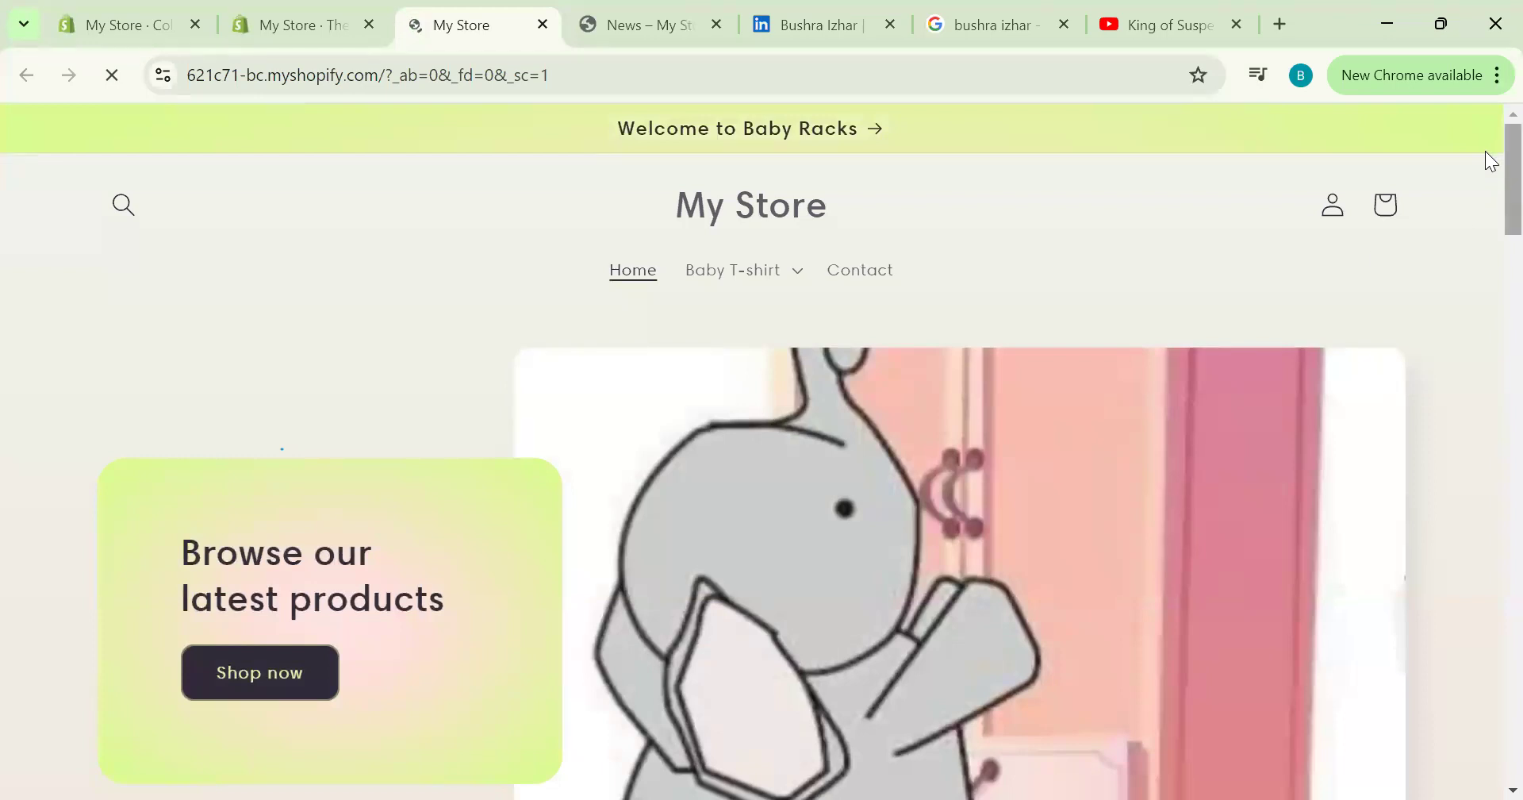
- Examine the previewed home page from the Baby T-shirt navigation submenu through the featured products down to the video section
click(786, 274)
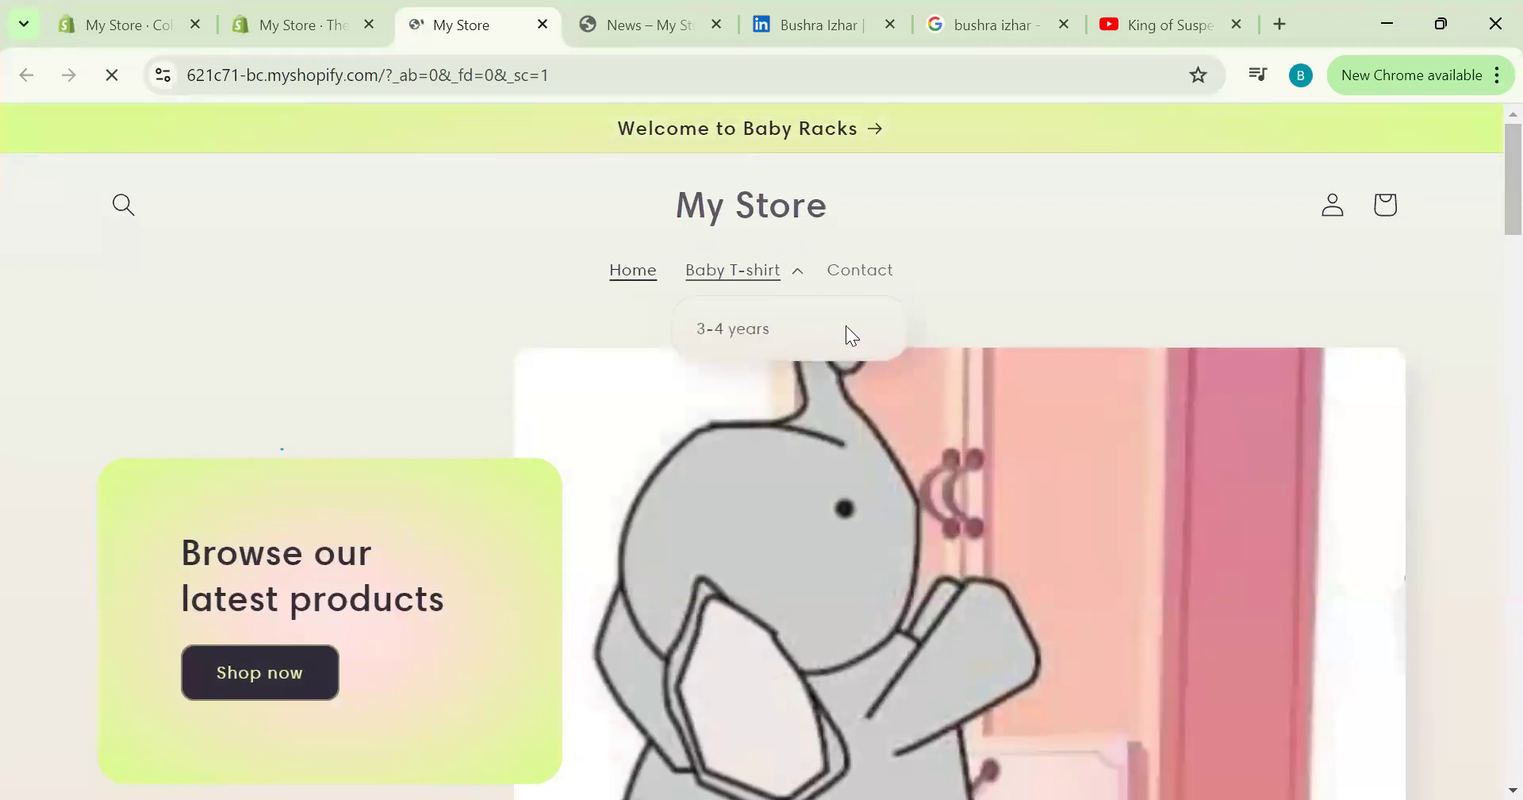
scroll(1490, 222, down, 3)
scroll(1490, 262, down, 4)
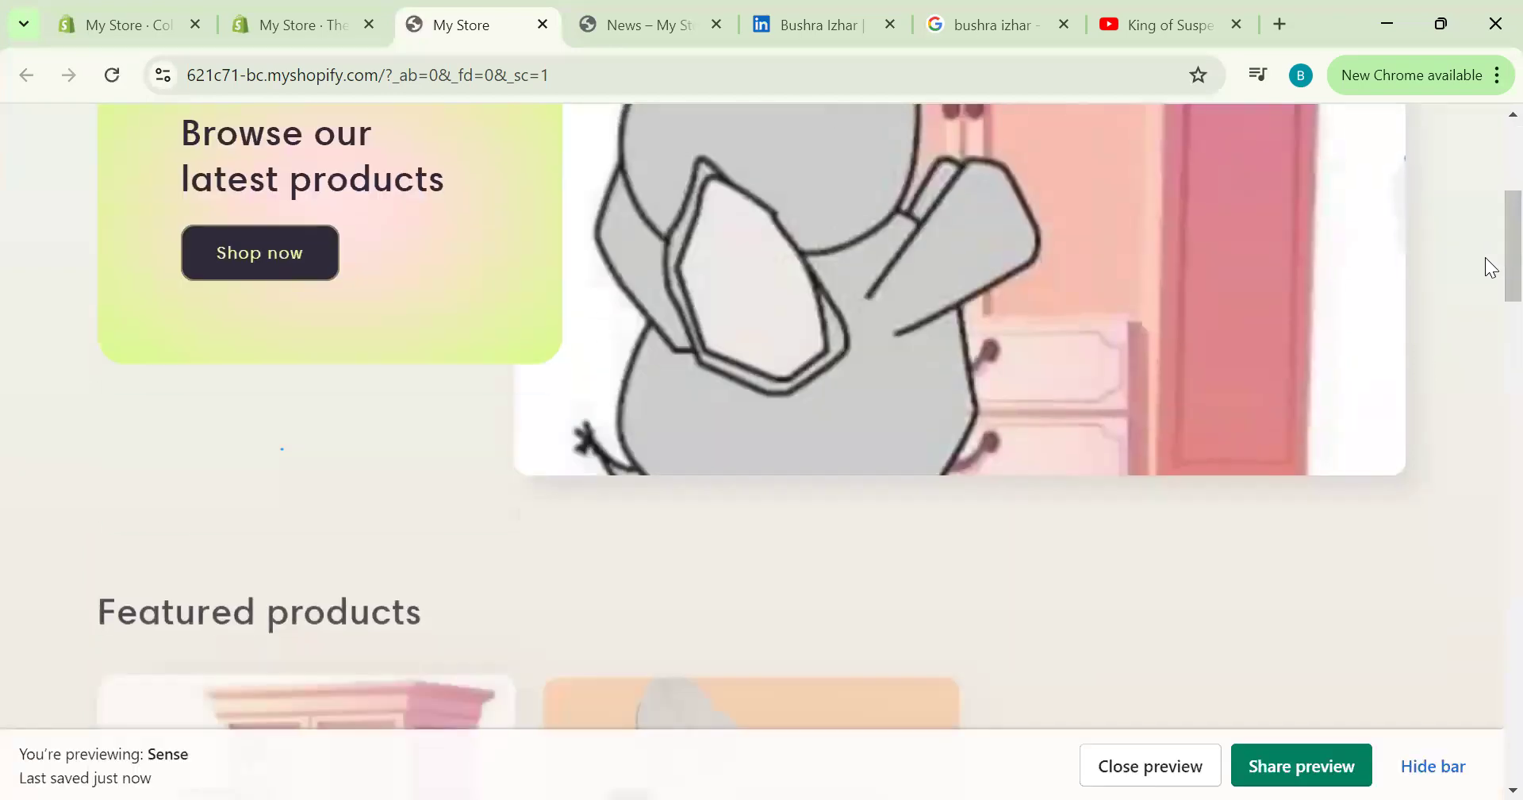
scroll(1486, 308, down, 3)
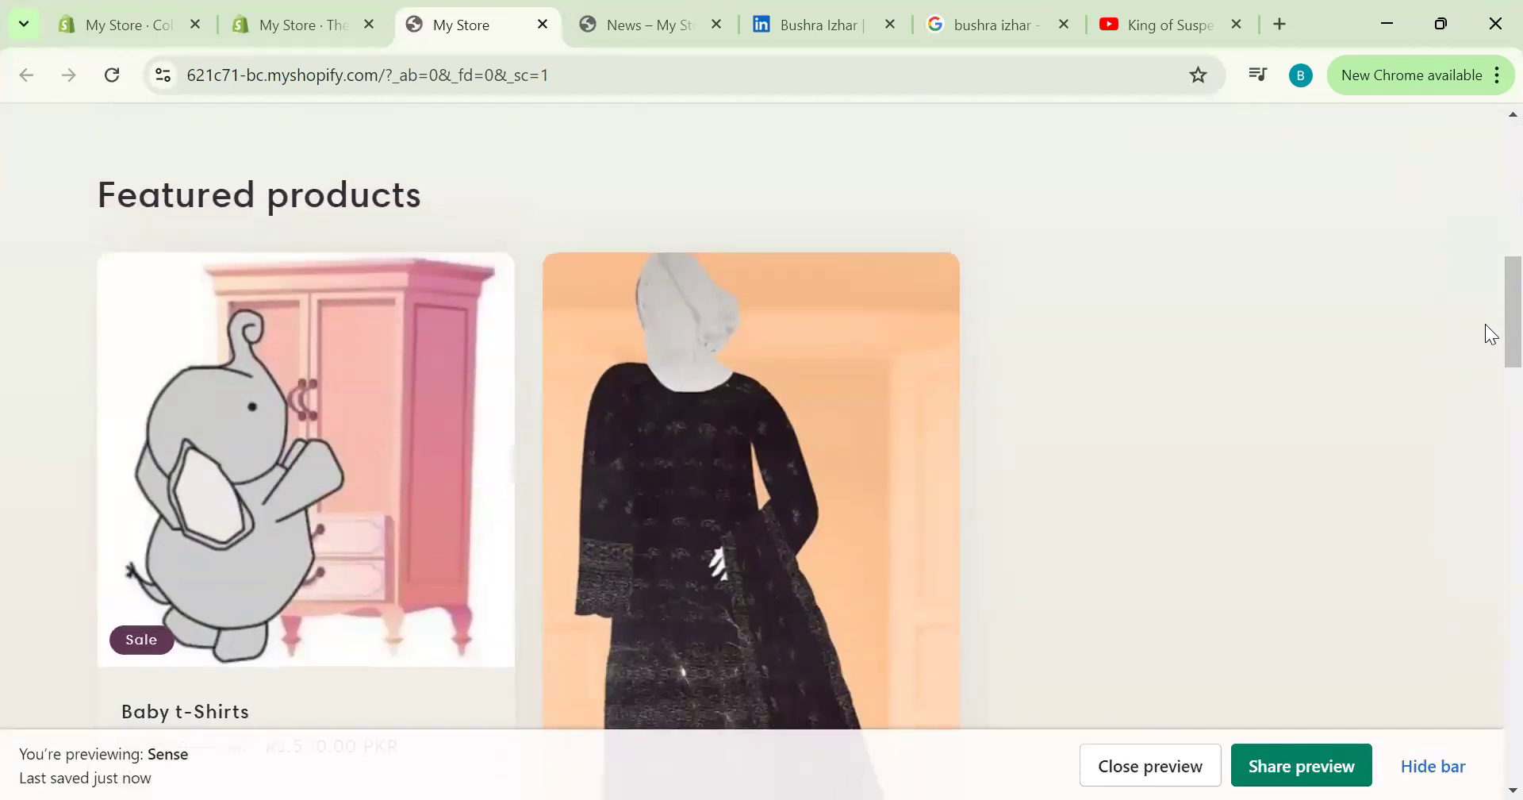
scroll(754, 345, down, 3)
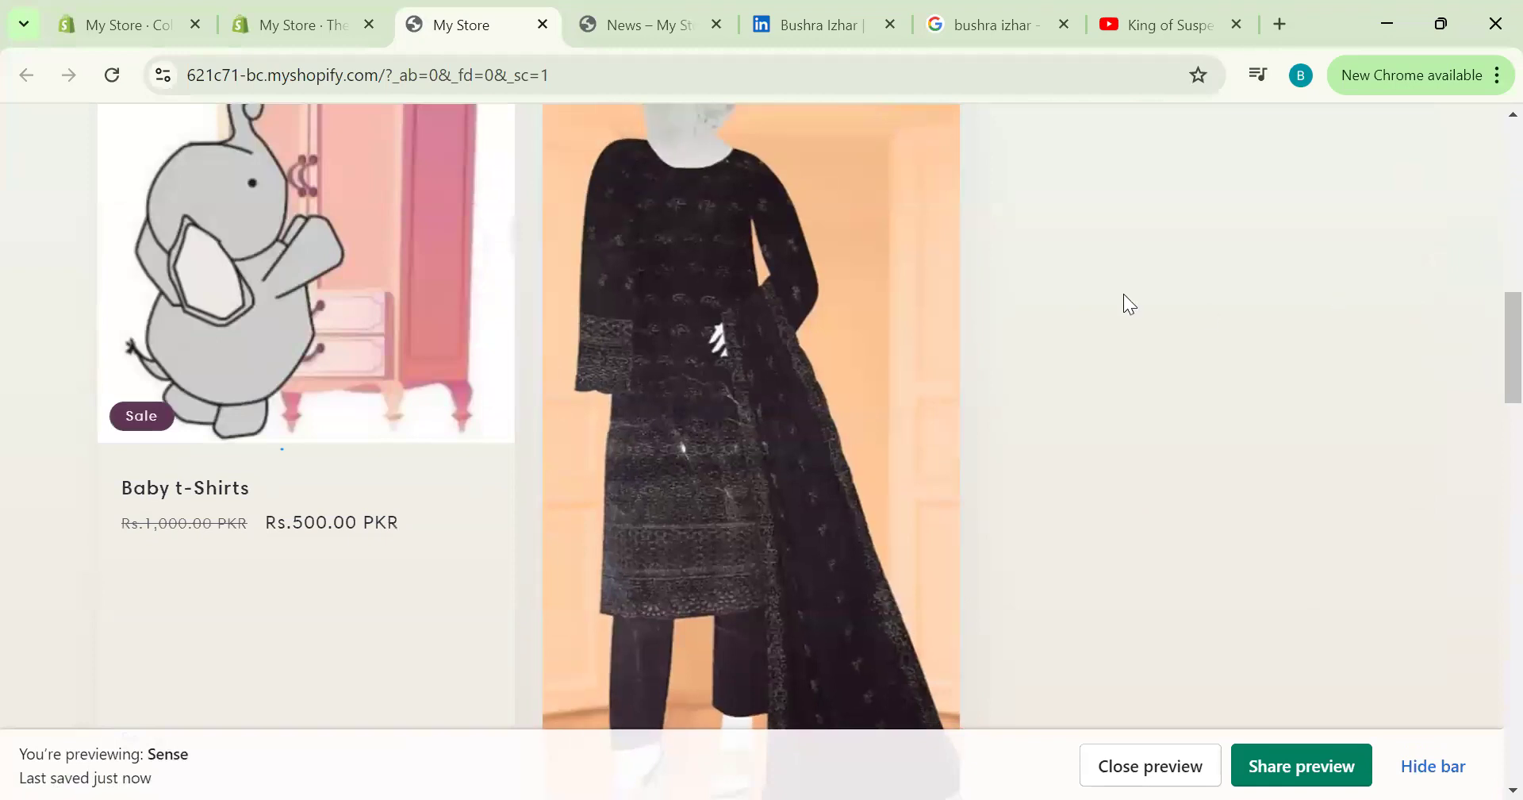
scroll(1486, 324, down, 7)
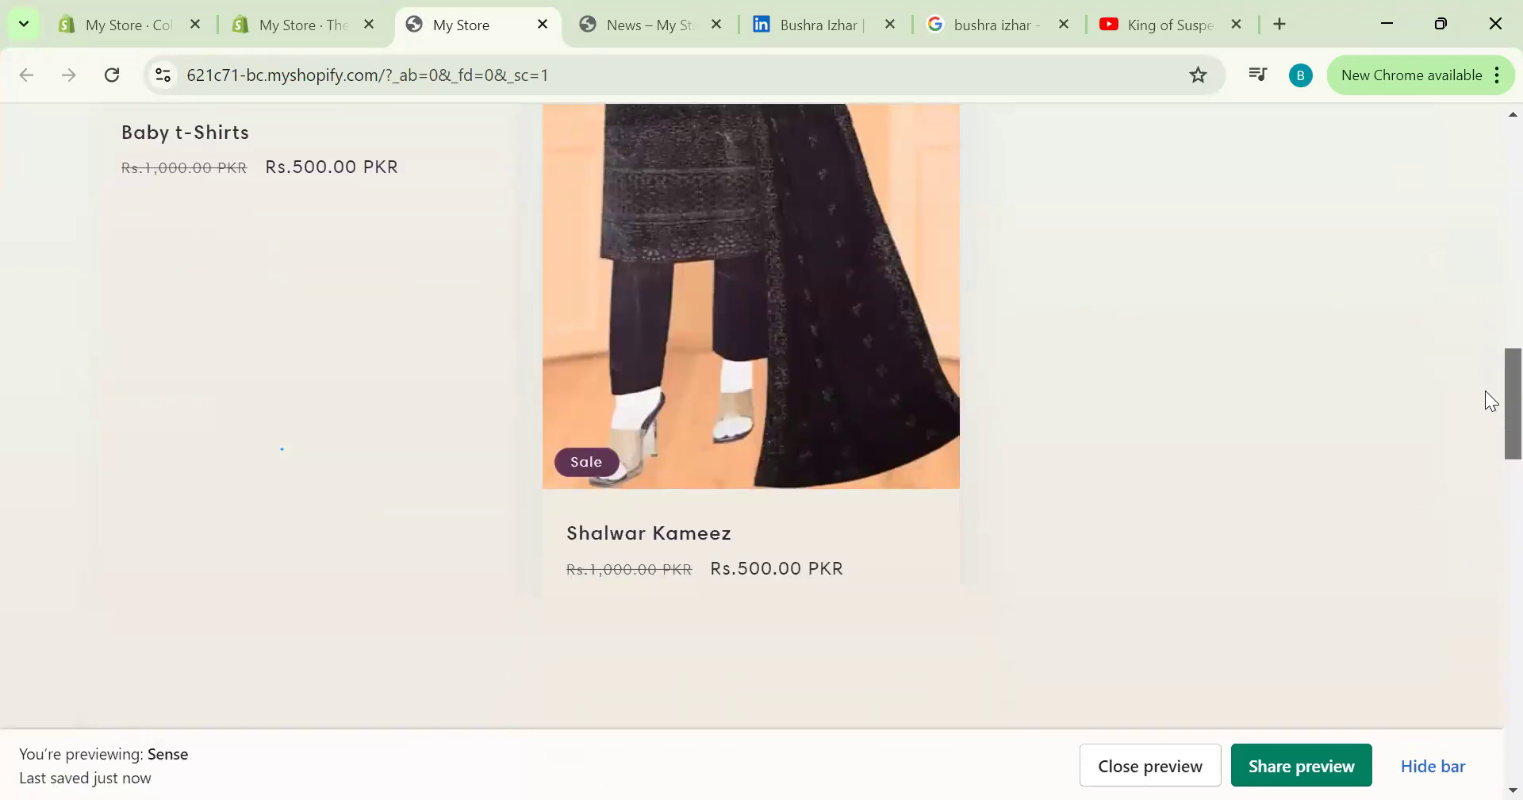
scroll(1485, 468, down, 8)
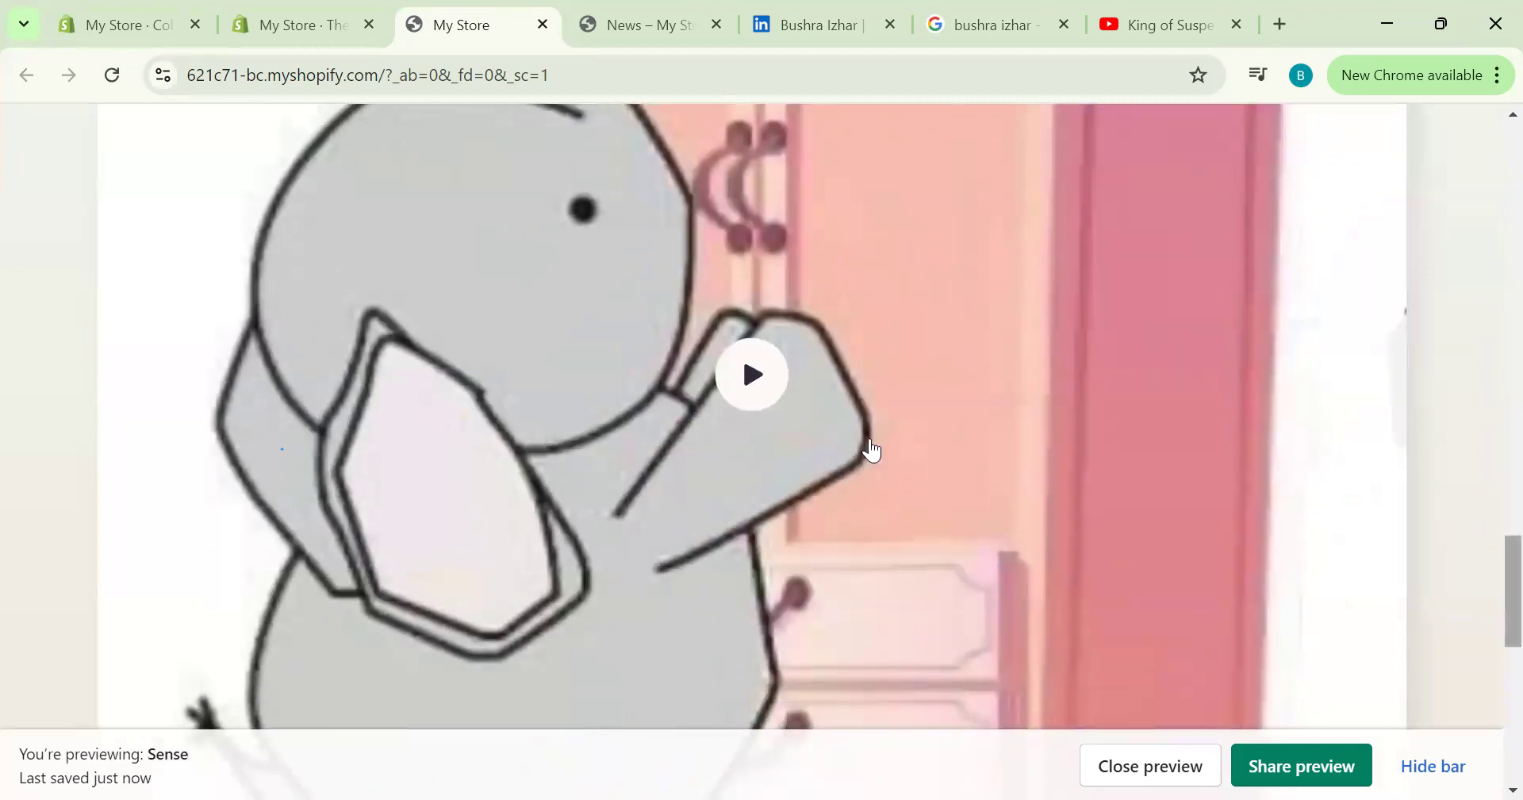
- Play and pause the embedded video in the store preview, and check the email signup and social media links below it
click(749, 363)
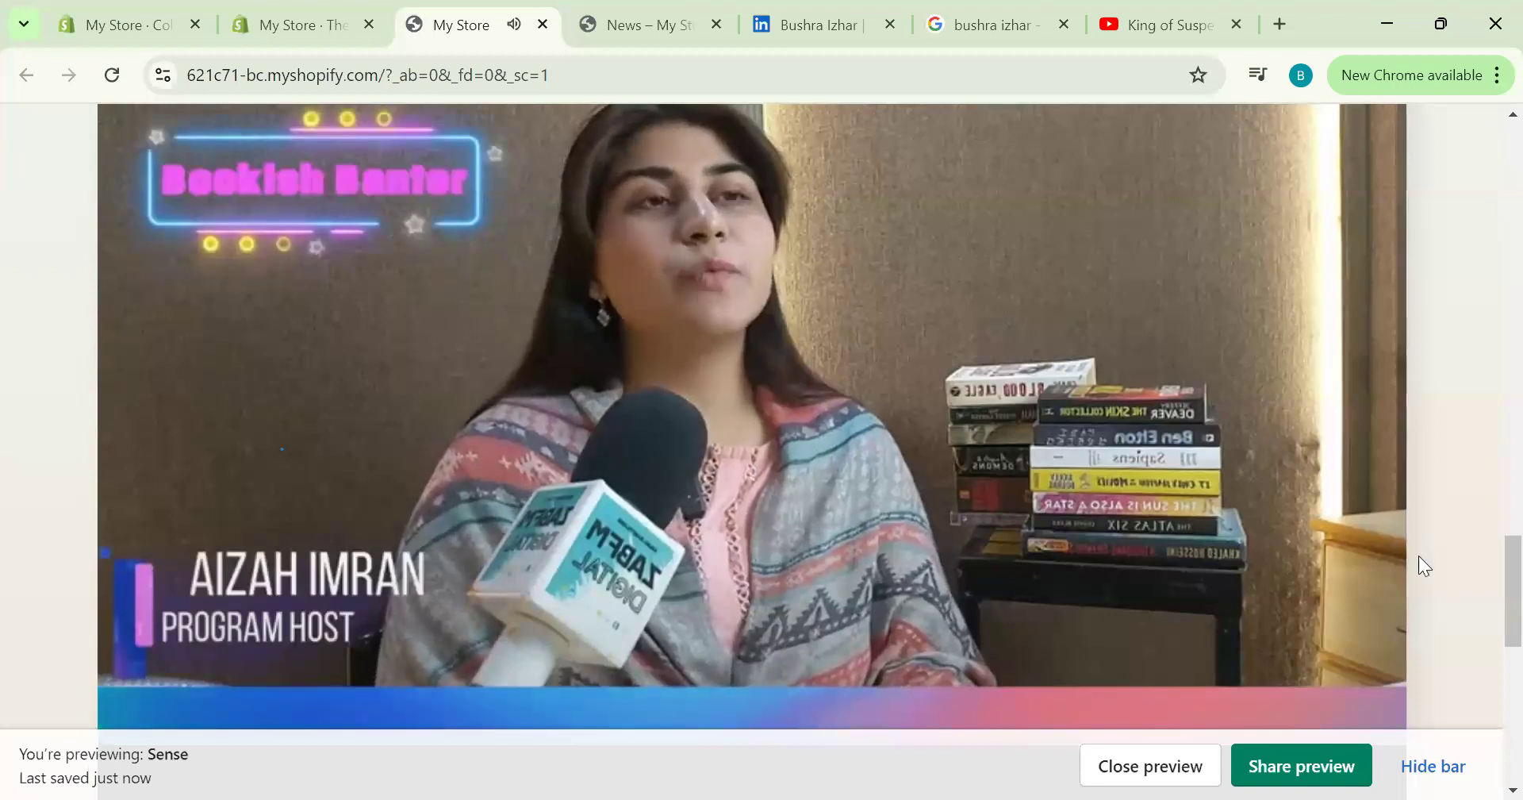
scroll(1485, 617, down, 2)
scroll(1485, 617, down, 2)
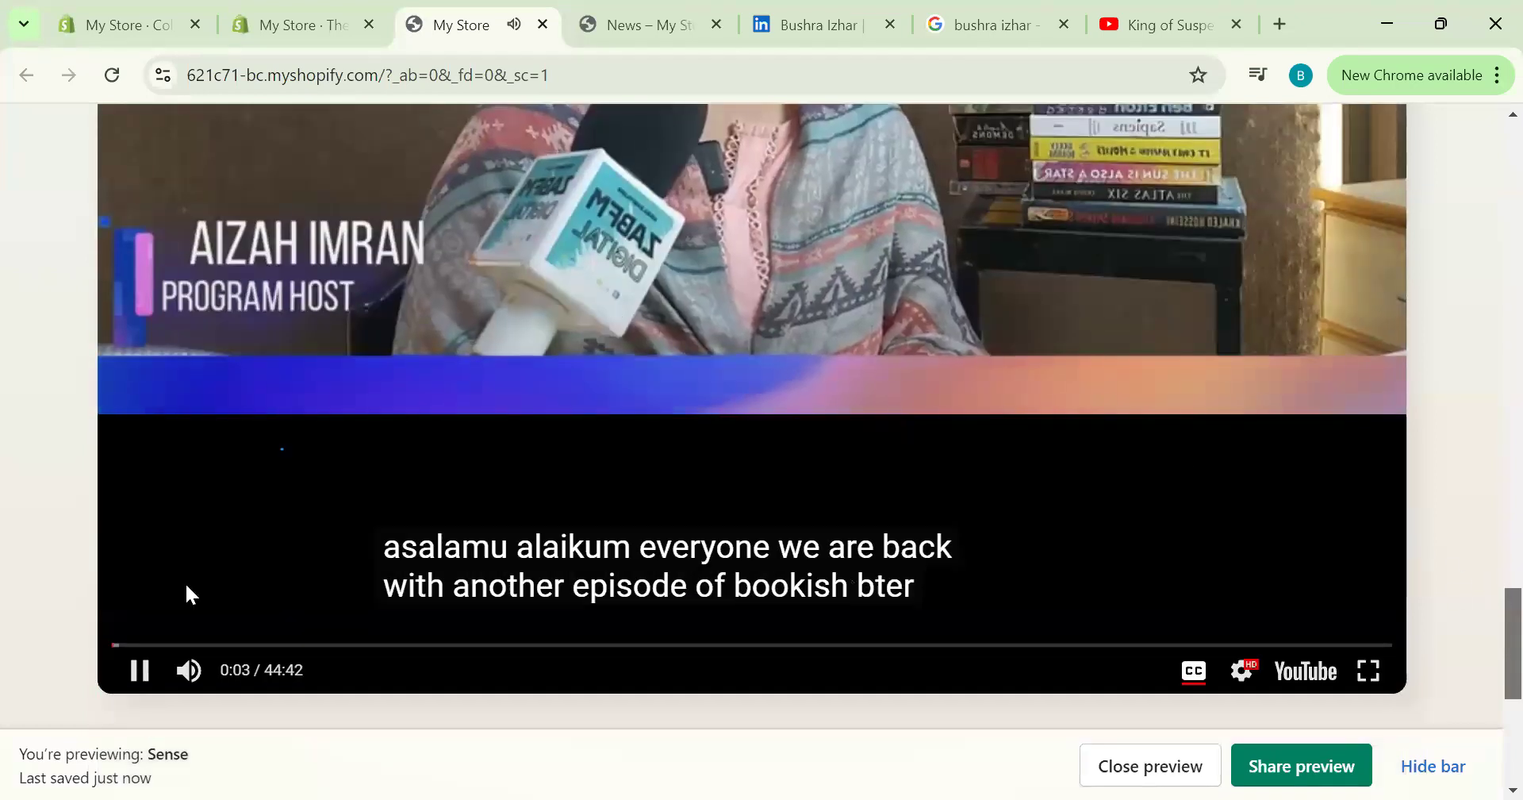
click(139, 671)
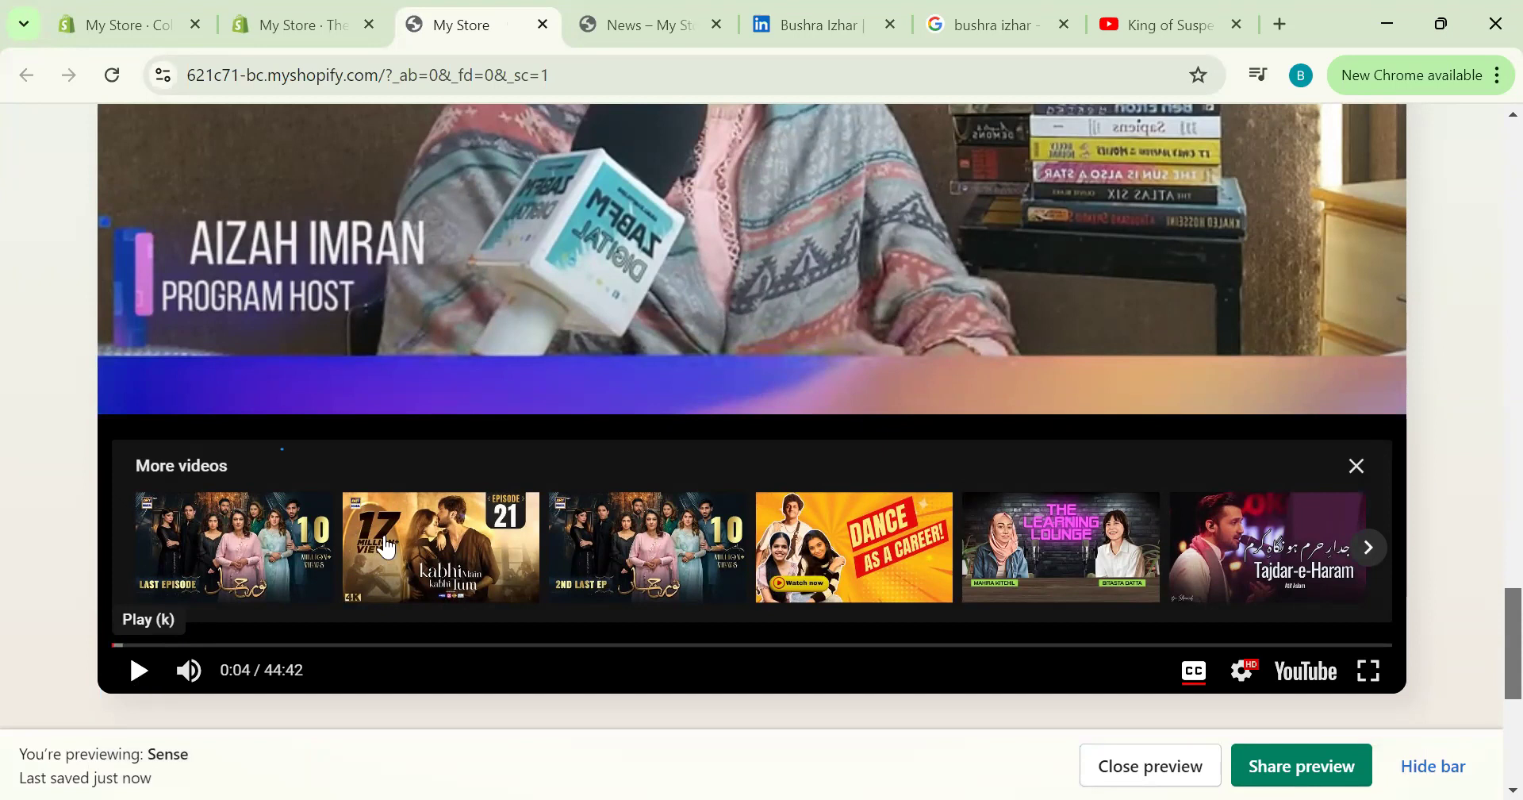
scroll(1490, 680, down, 1)
scroll(1490, 680, down, 6)
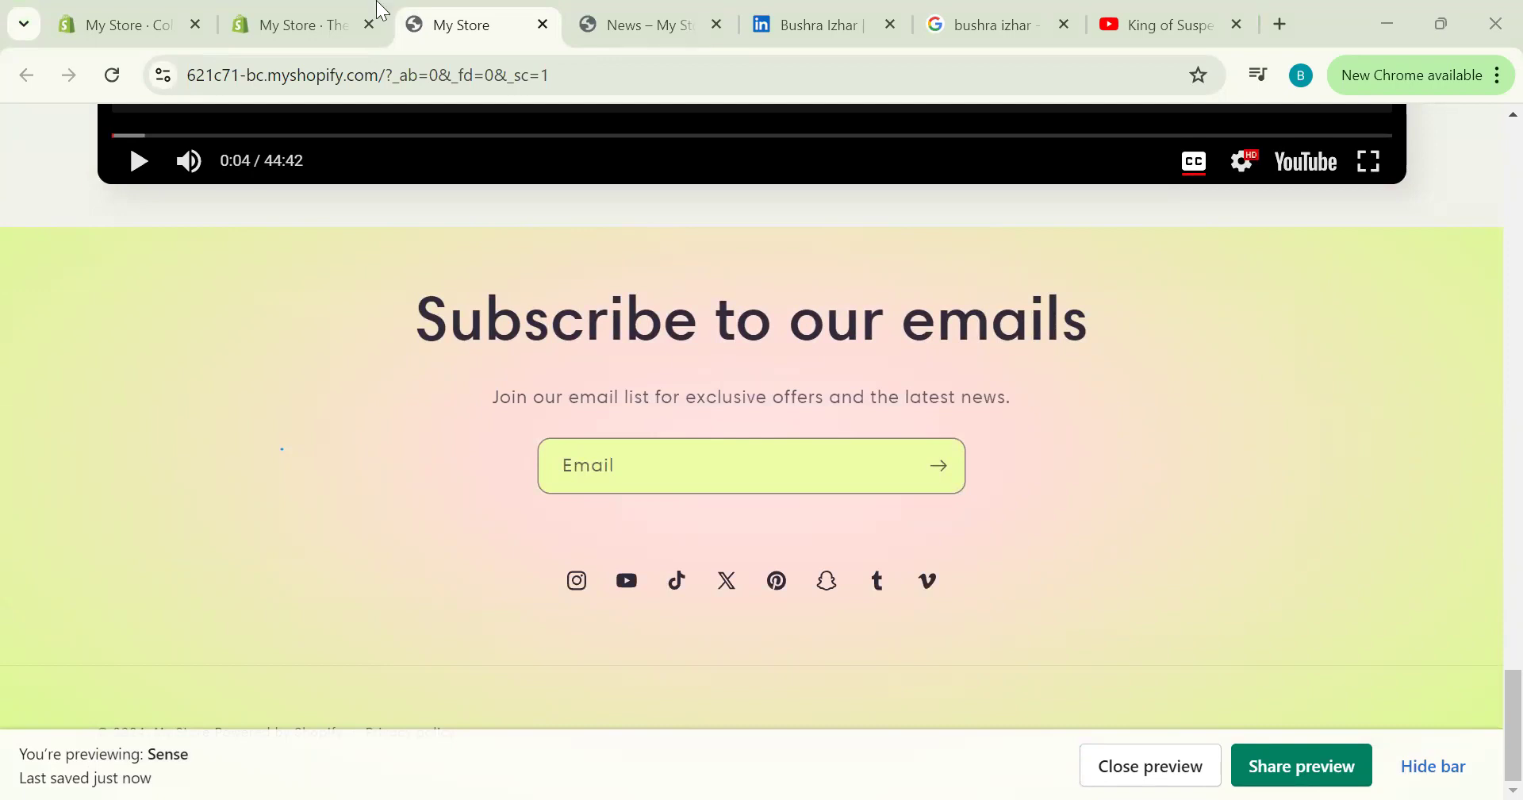
- Return to the Shopify admin's browser tab, reopen the Sense theme for customizing and add an Image with text section below Video
click(308, 10)
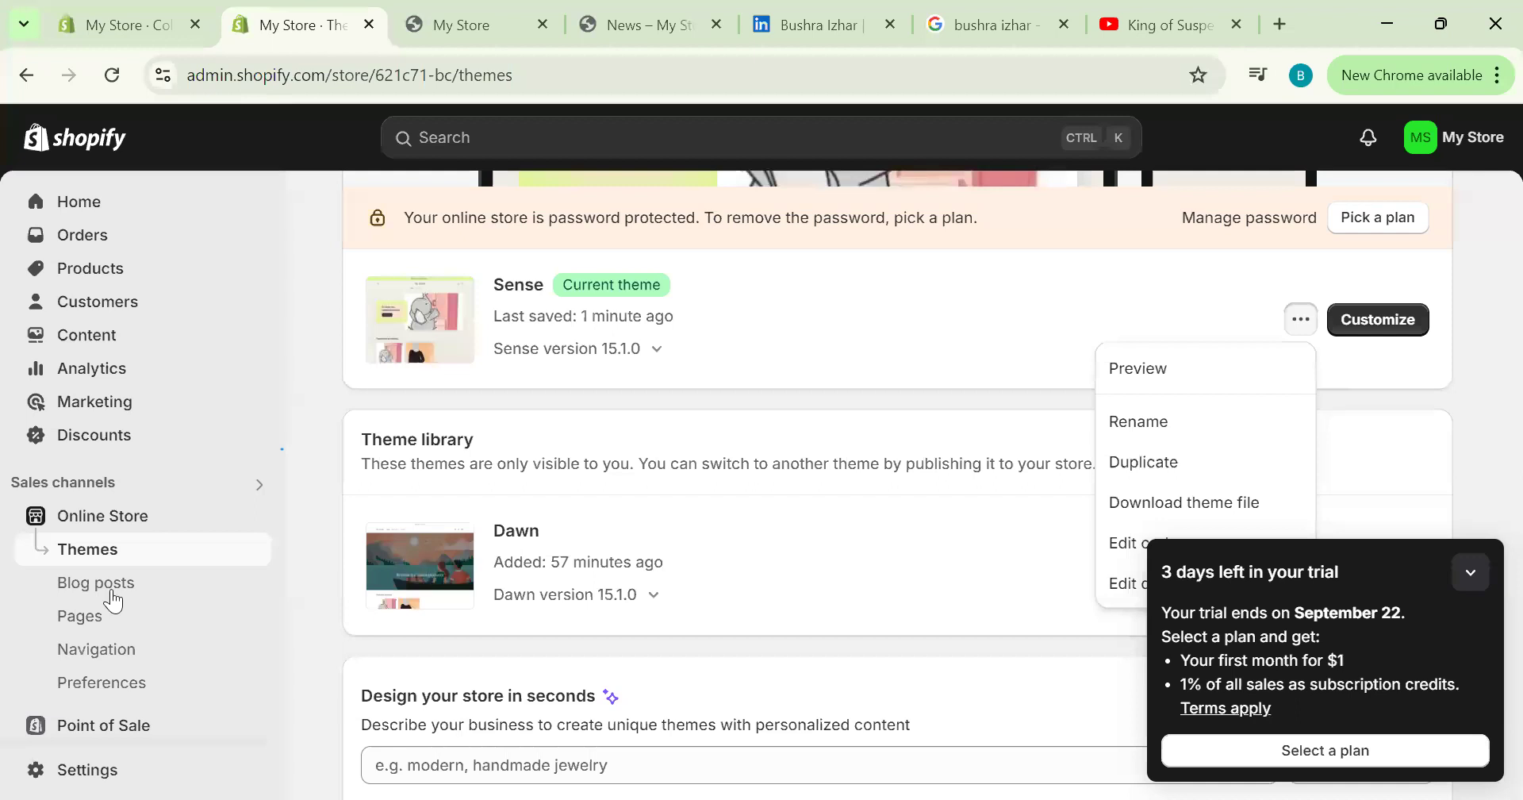
click(1472, 573)
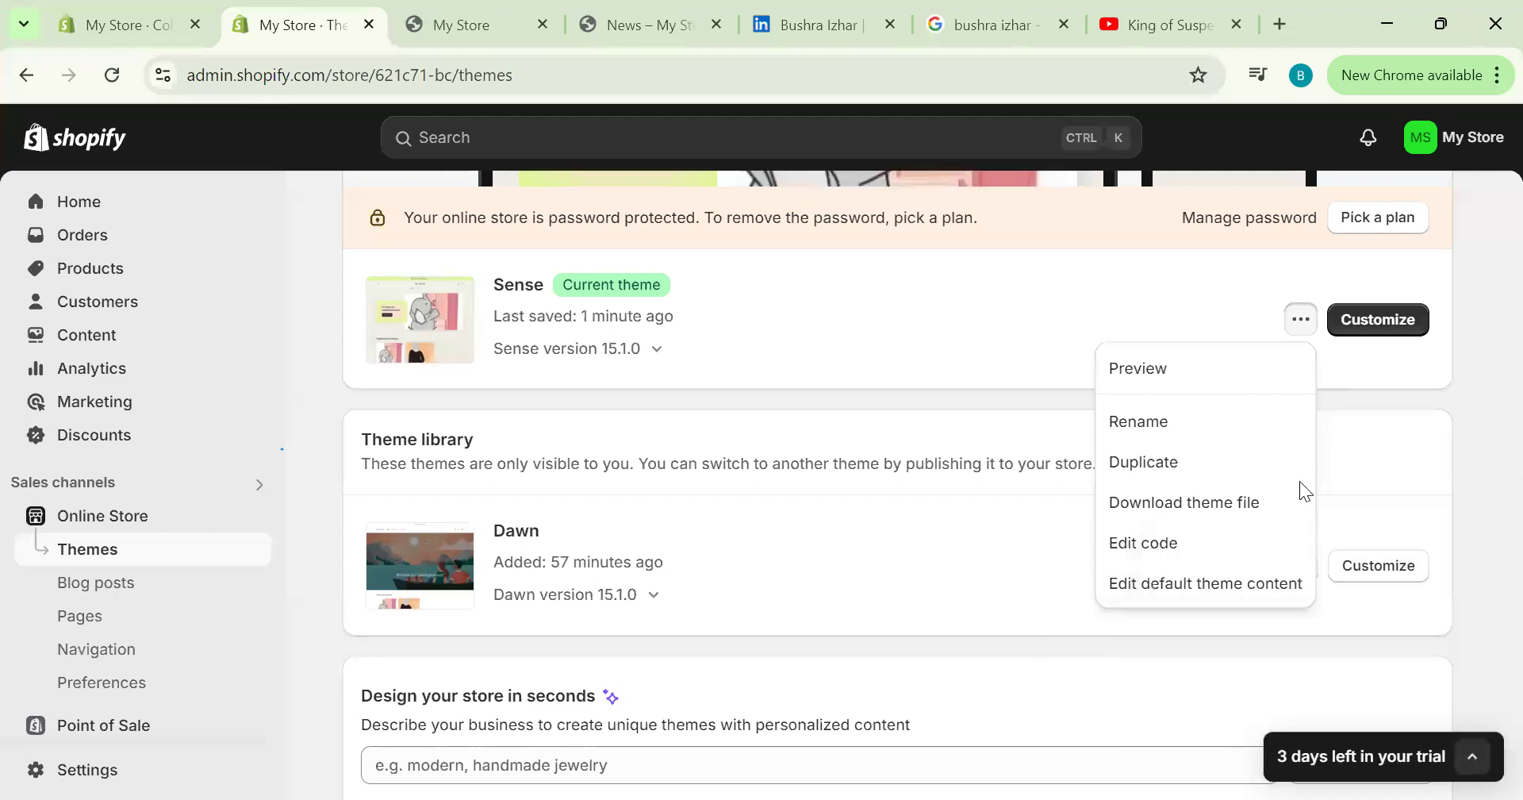
click(1385, 335)
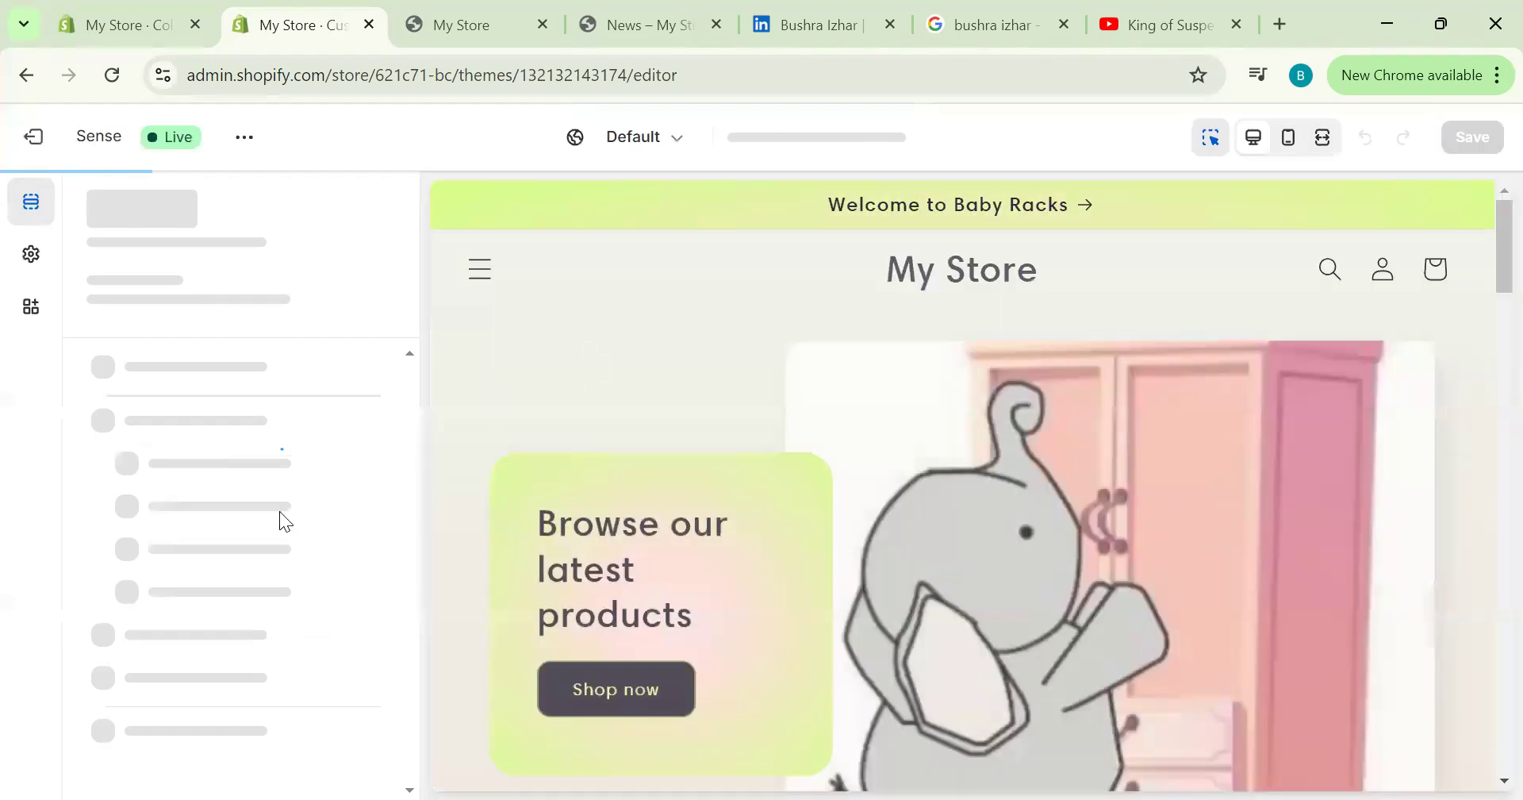
drag(406, 402, 404, 635)
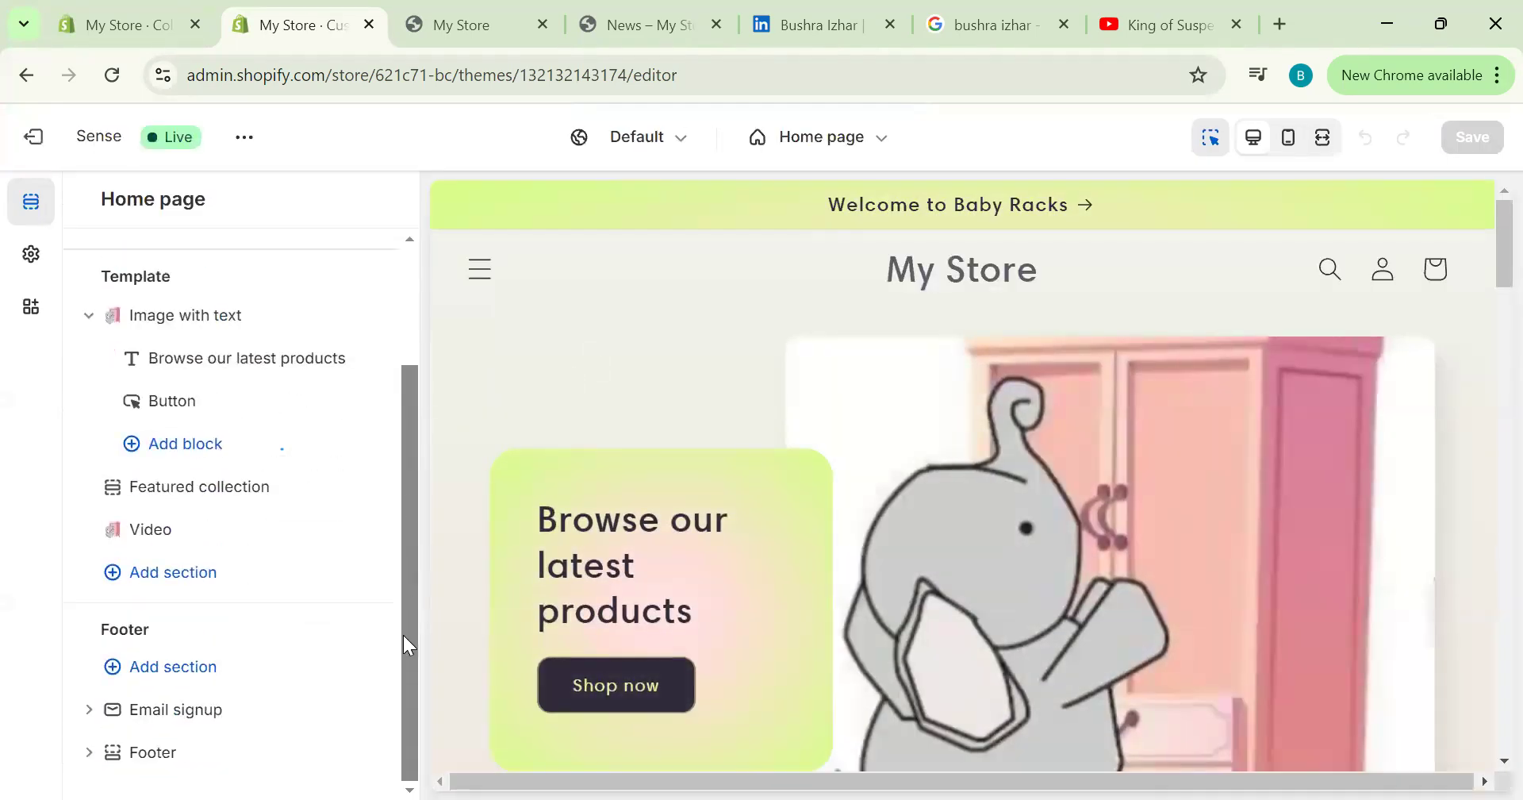
click(191, 580)
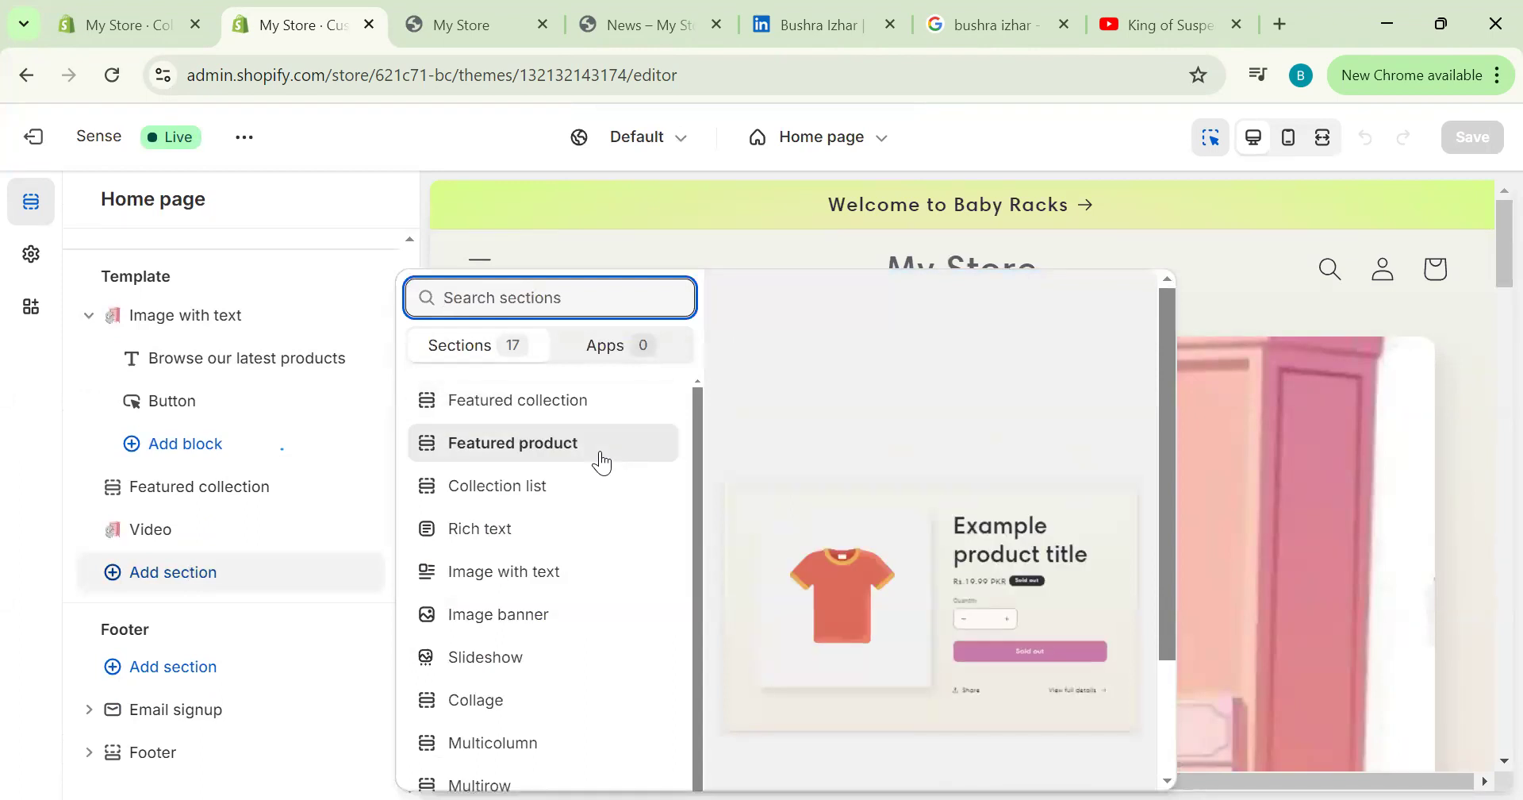
click(547, 583)
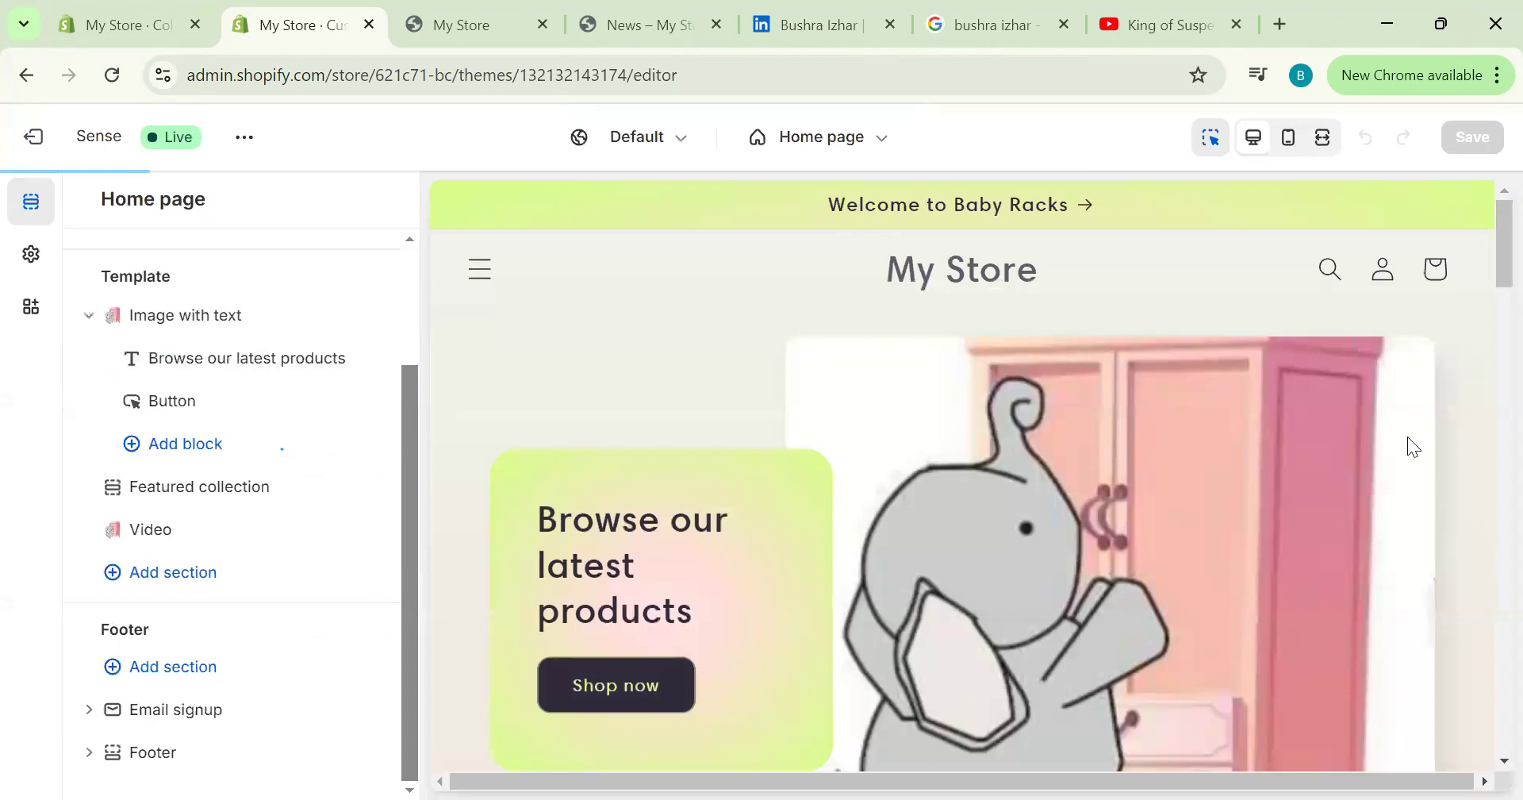
- Upload the Veloura Hijabs image from the Downloads folder and use it as the new Image with text section's image
scroll(1487, 313, down, 15)
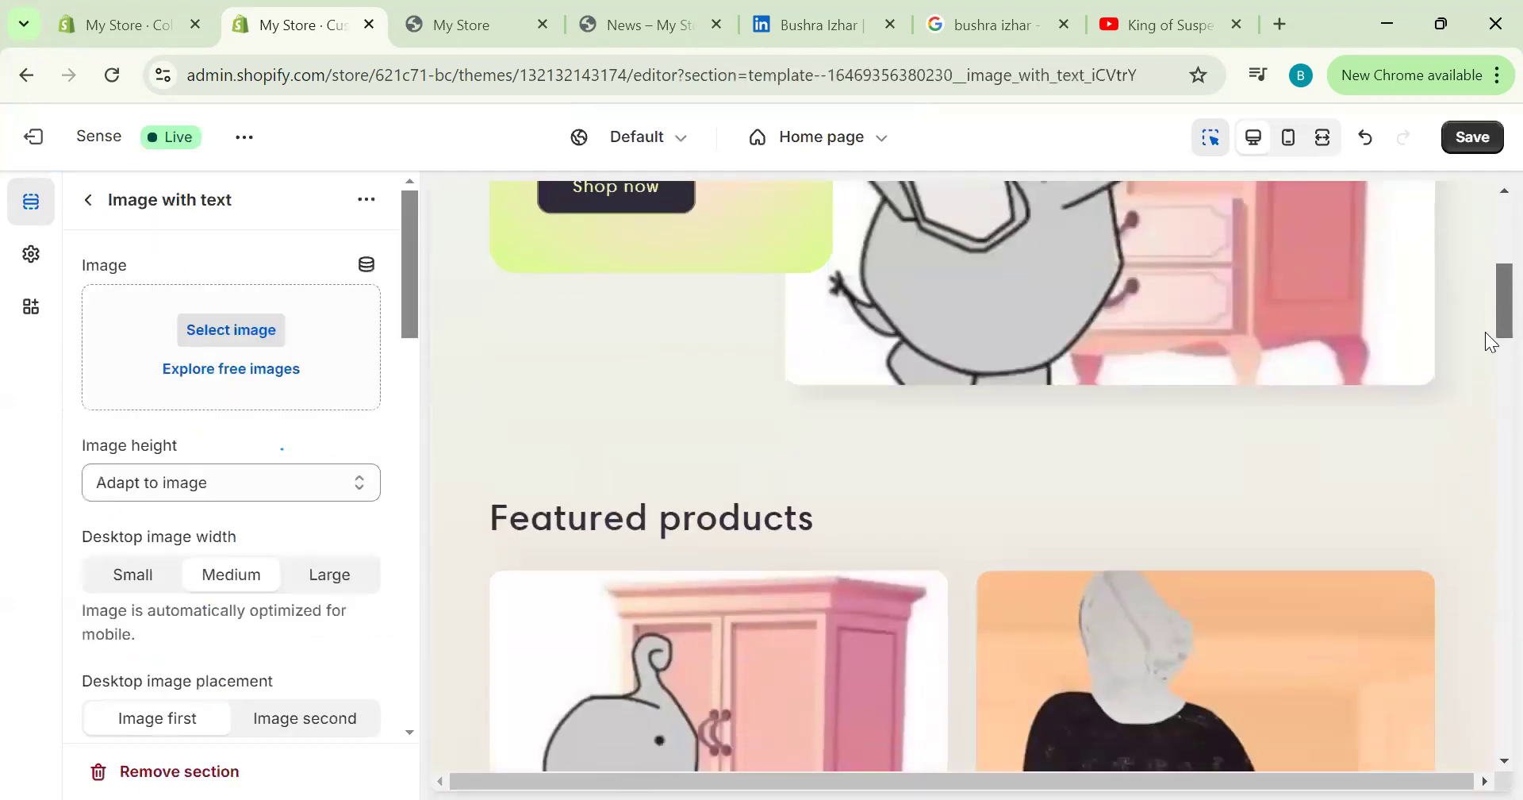
scroll(1486, 487, down, 10)
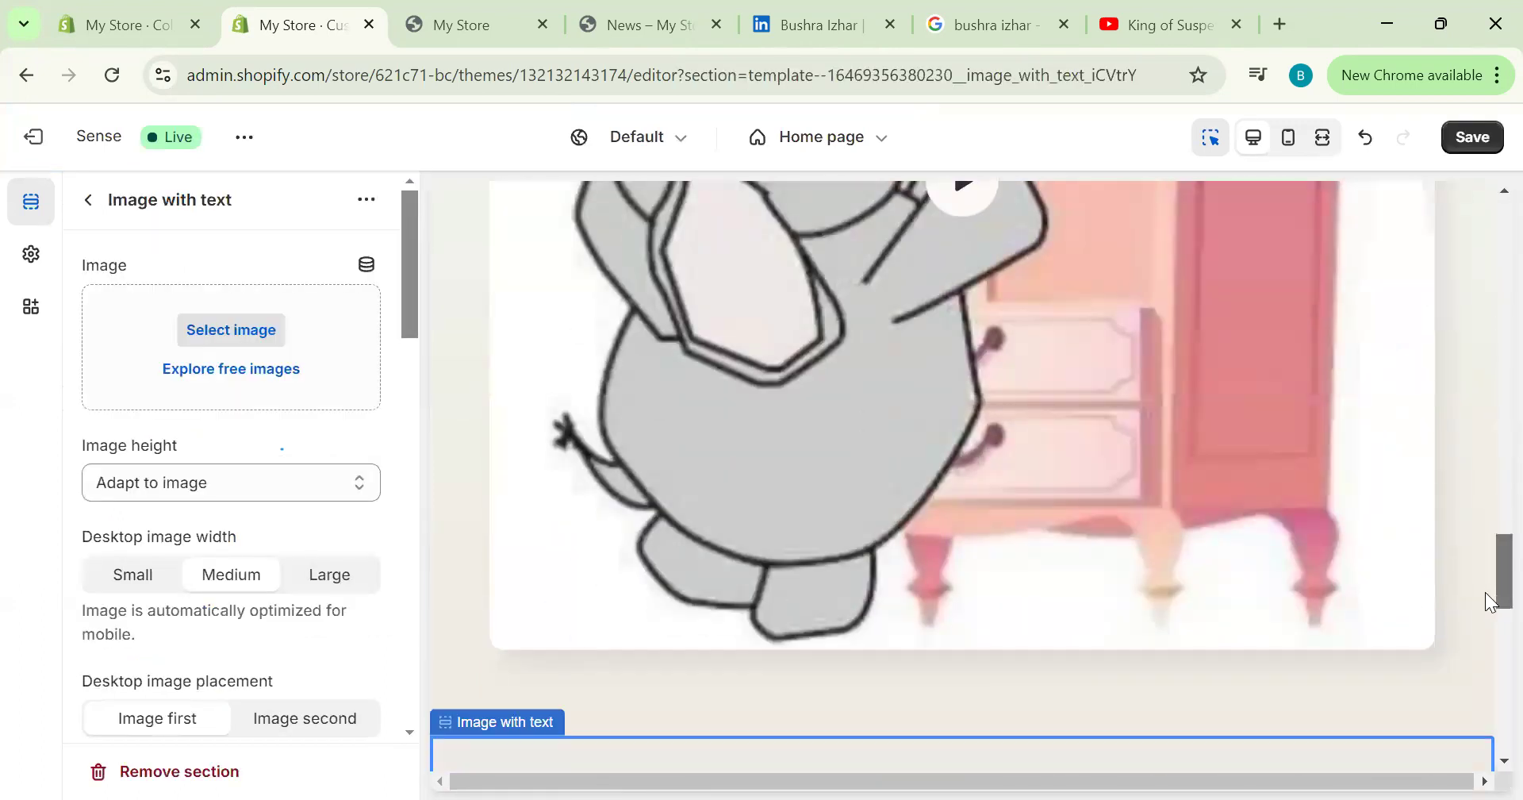
scroll(1489, 671, down, 3)
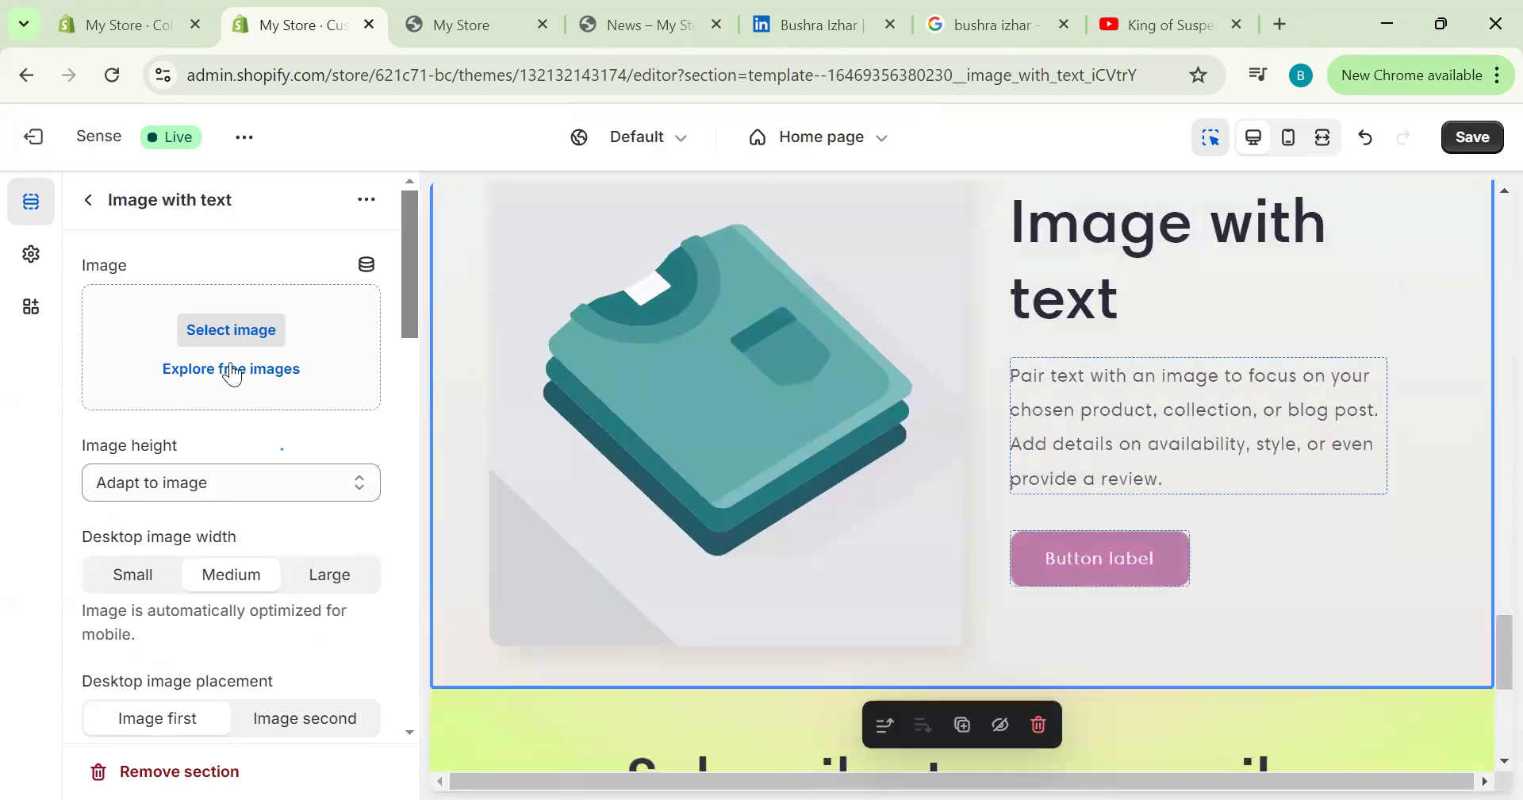
click(231, 329)
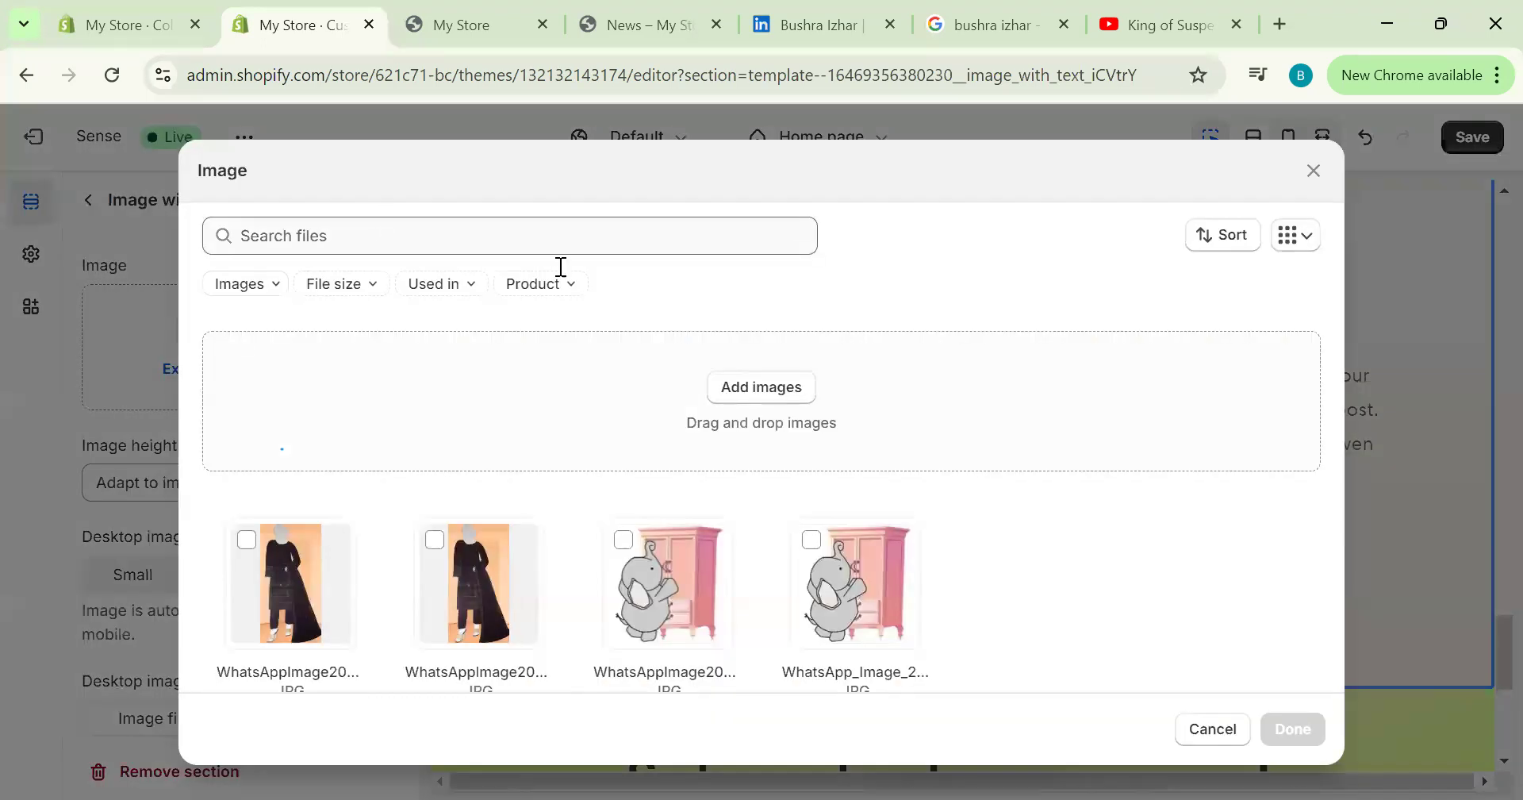
click(1313, 168)
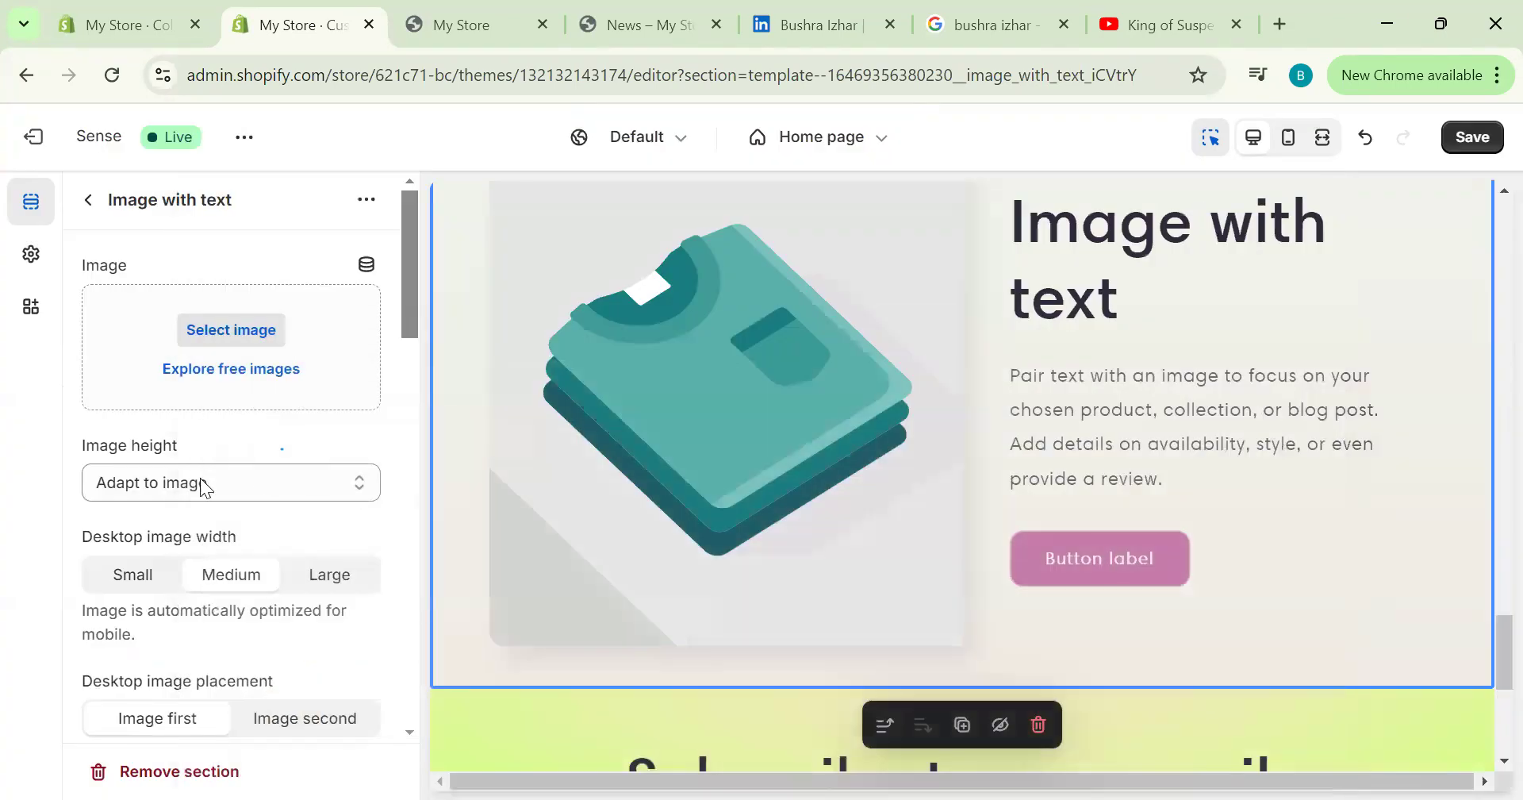
click(264, 370)
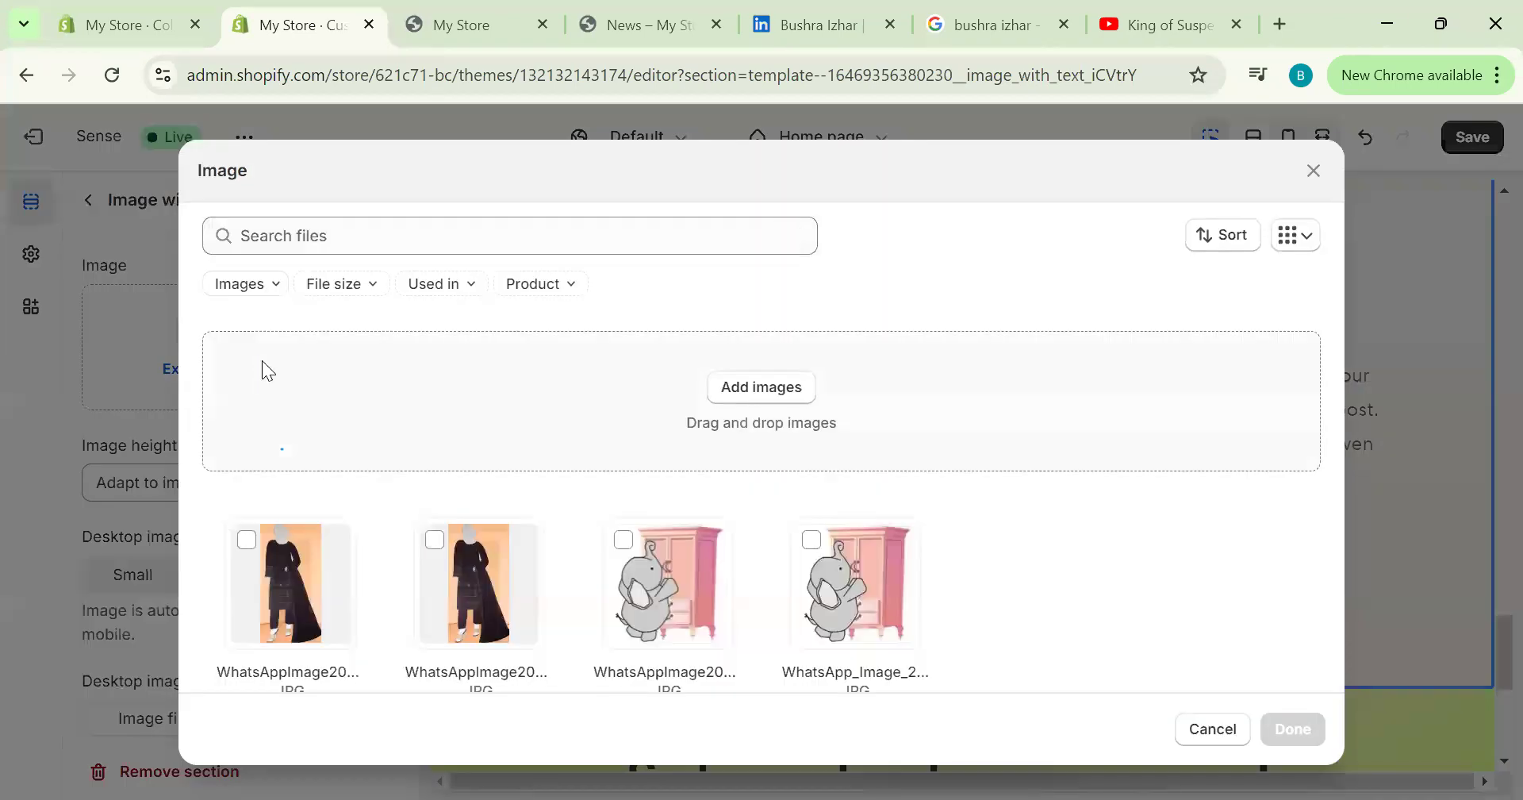
click(262, 362)
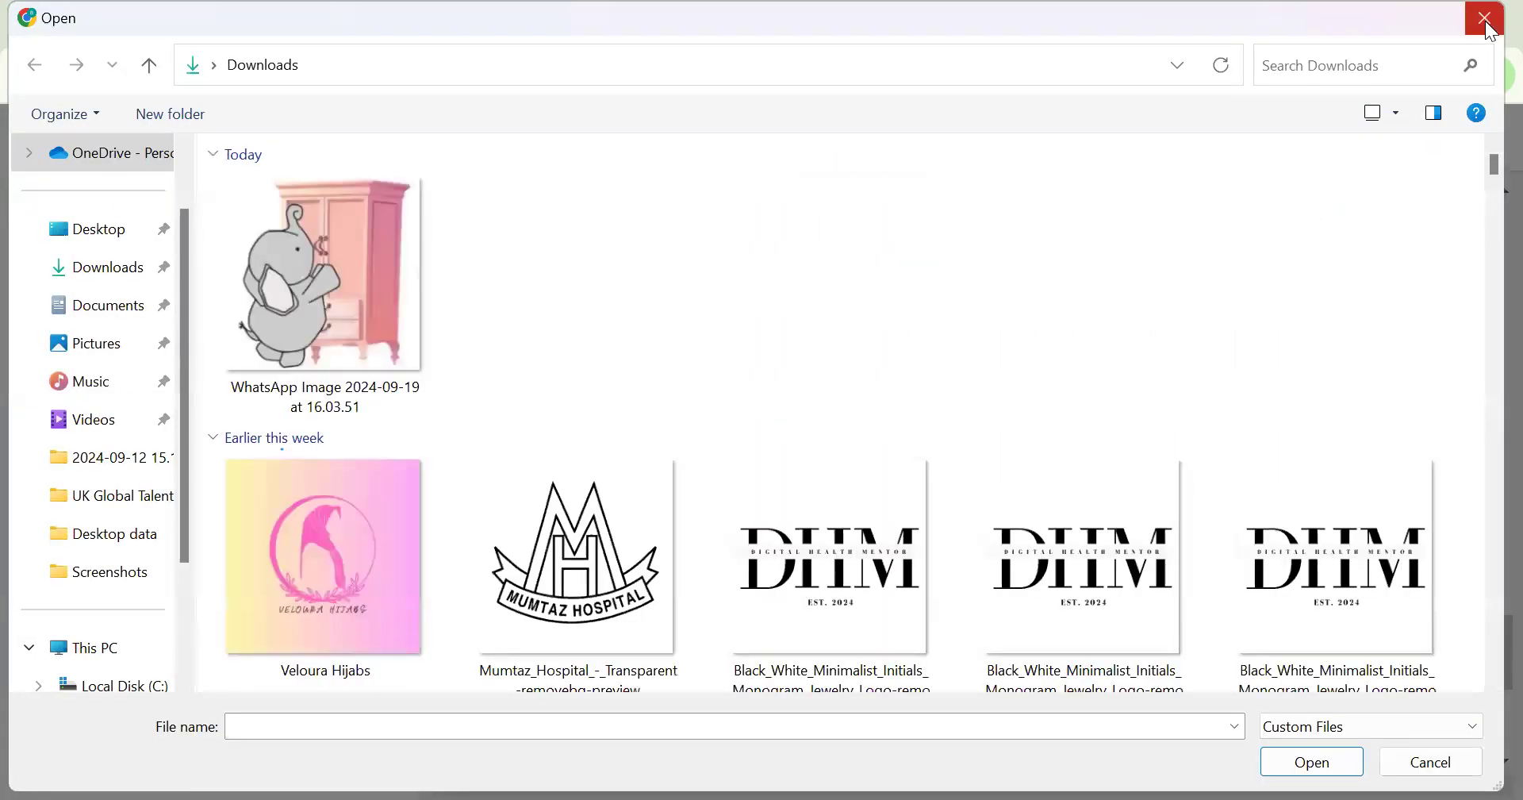
click(300, 543)
double_click(300, 543)
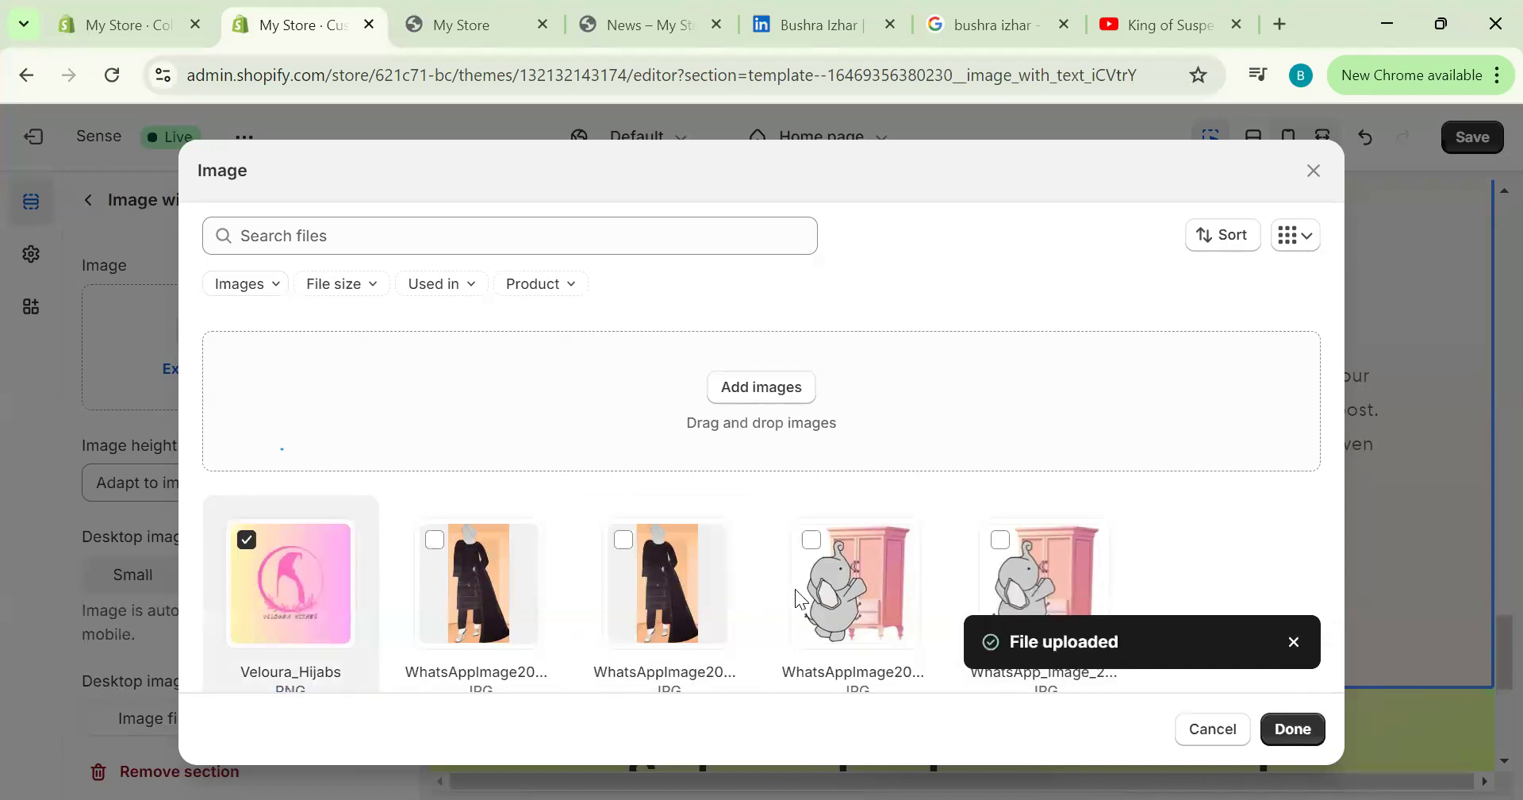
key(Return)
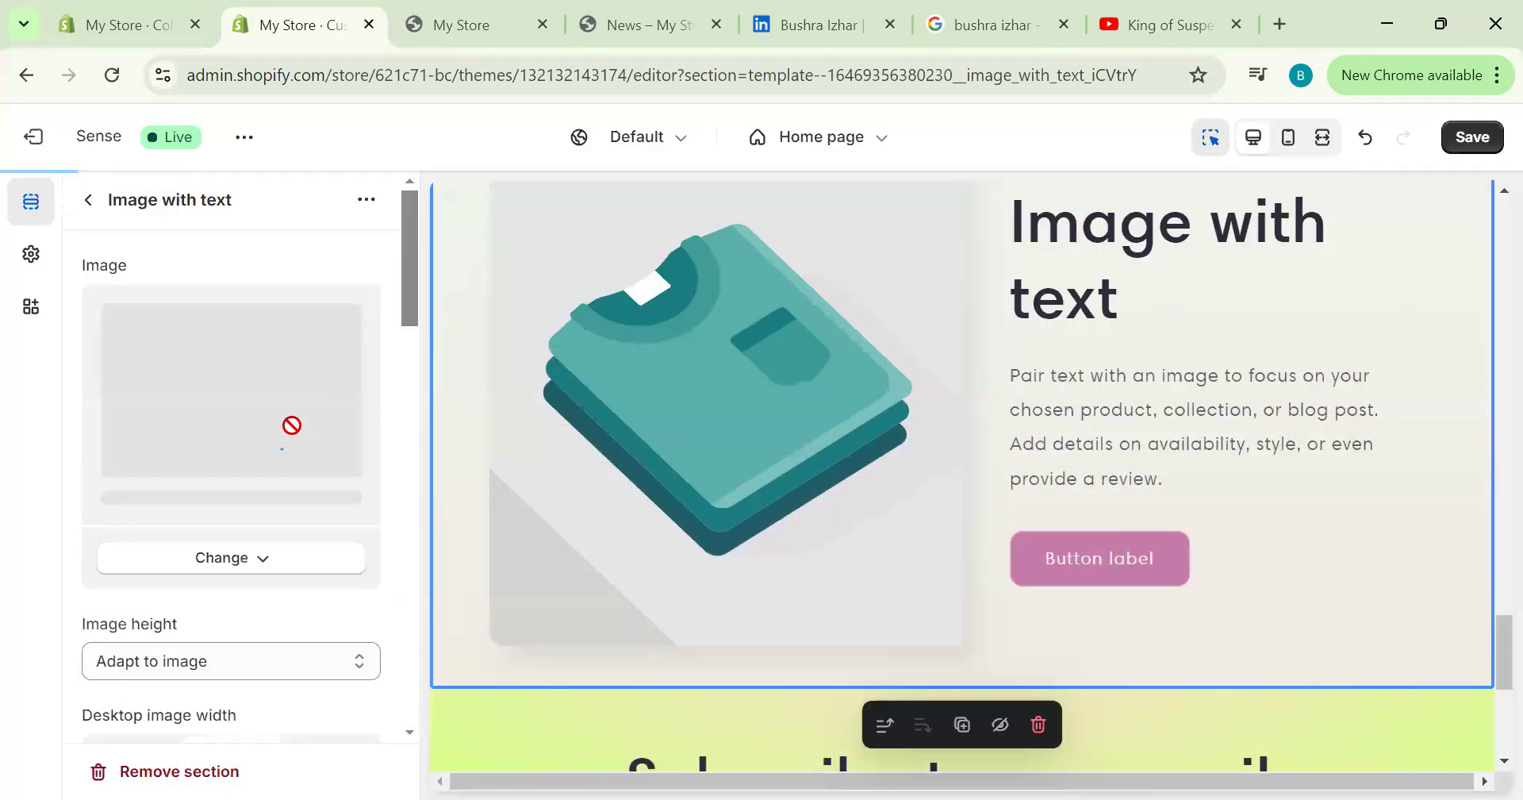
- Set the image height of the new Image with text section to Small
drag(408, 275, 414, 357)
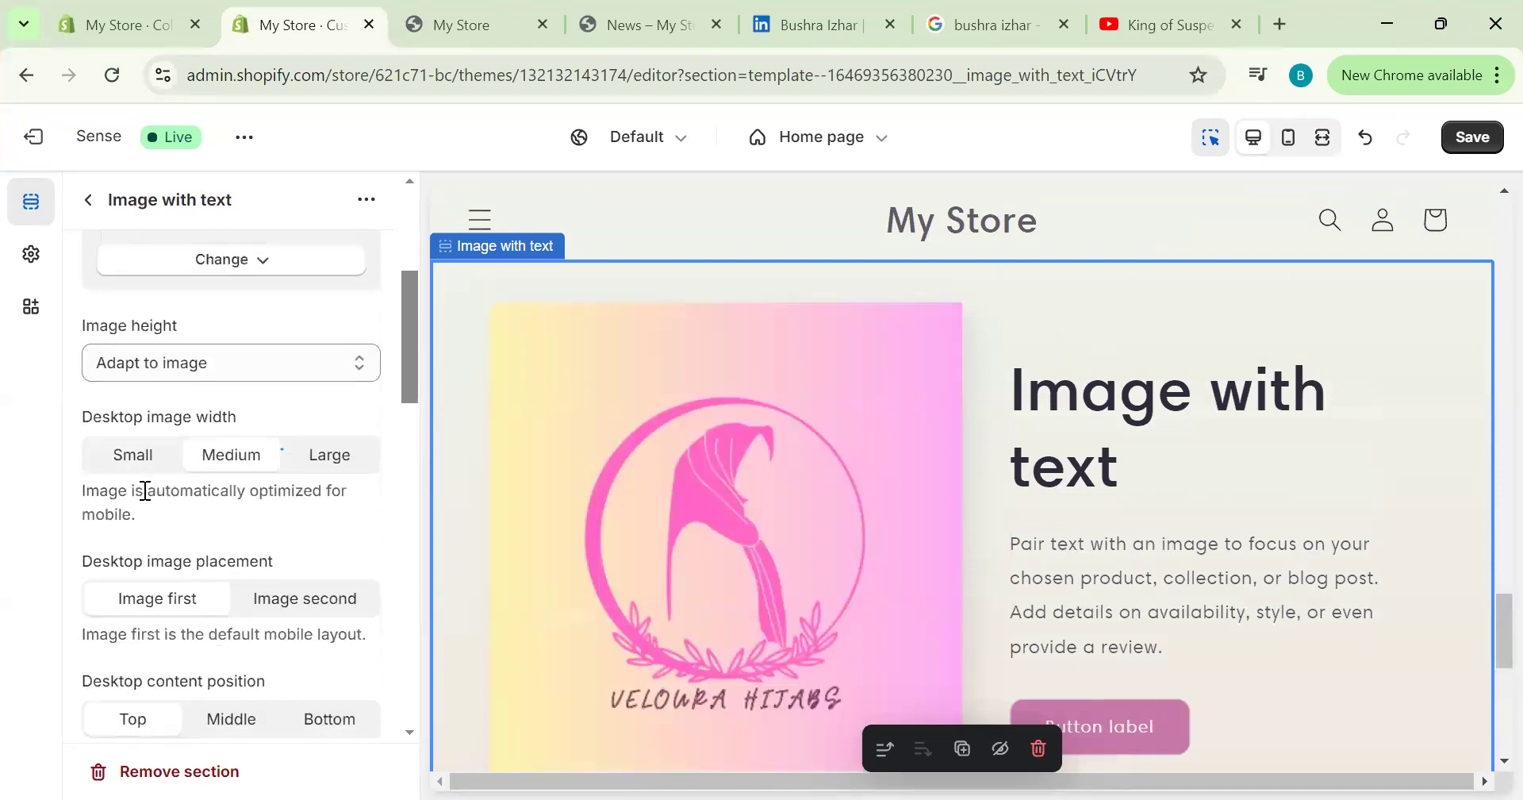
click(187, 376)
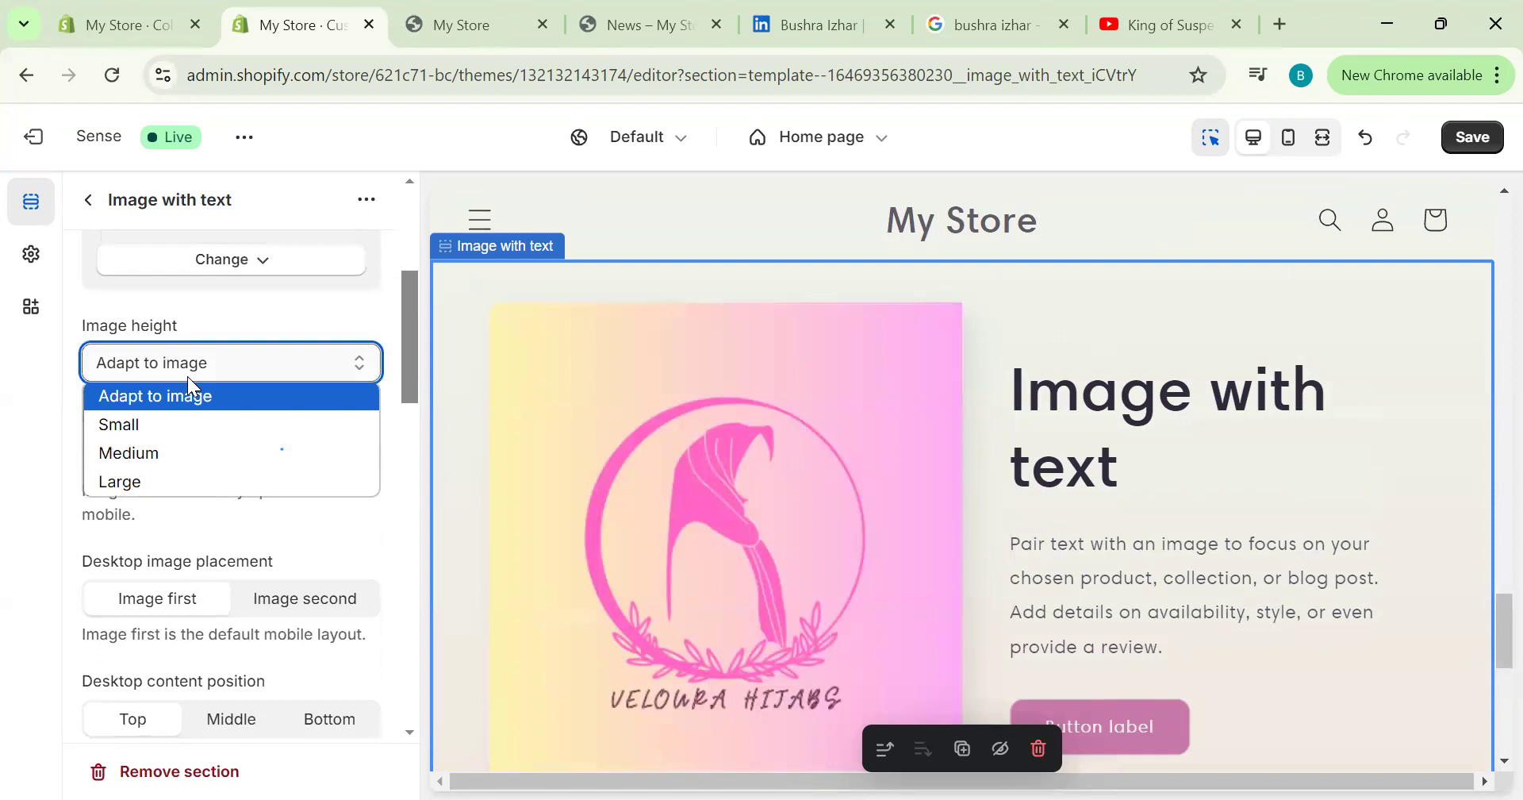
click(154, 425)
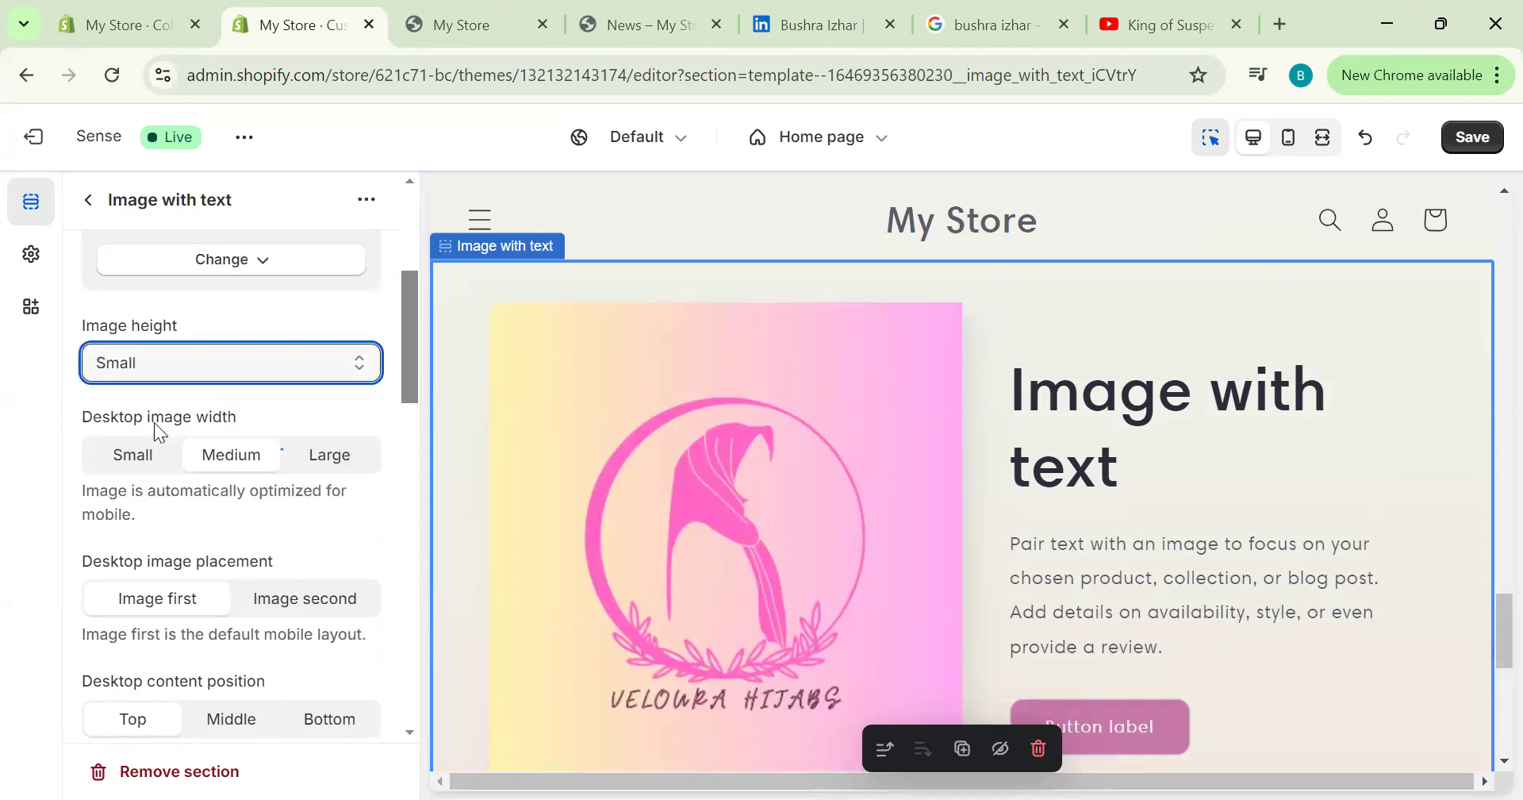
- Set the Image with text section's image behavior animation to Zoom in on scroll
drag(404, 315, 427, 537)
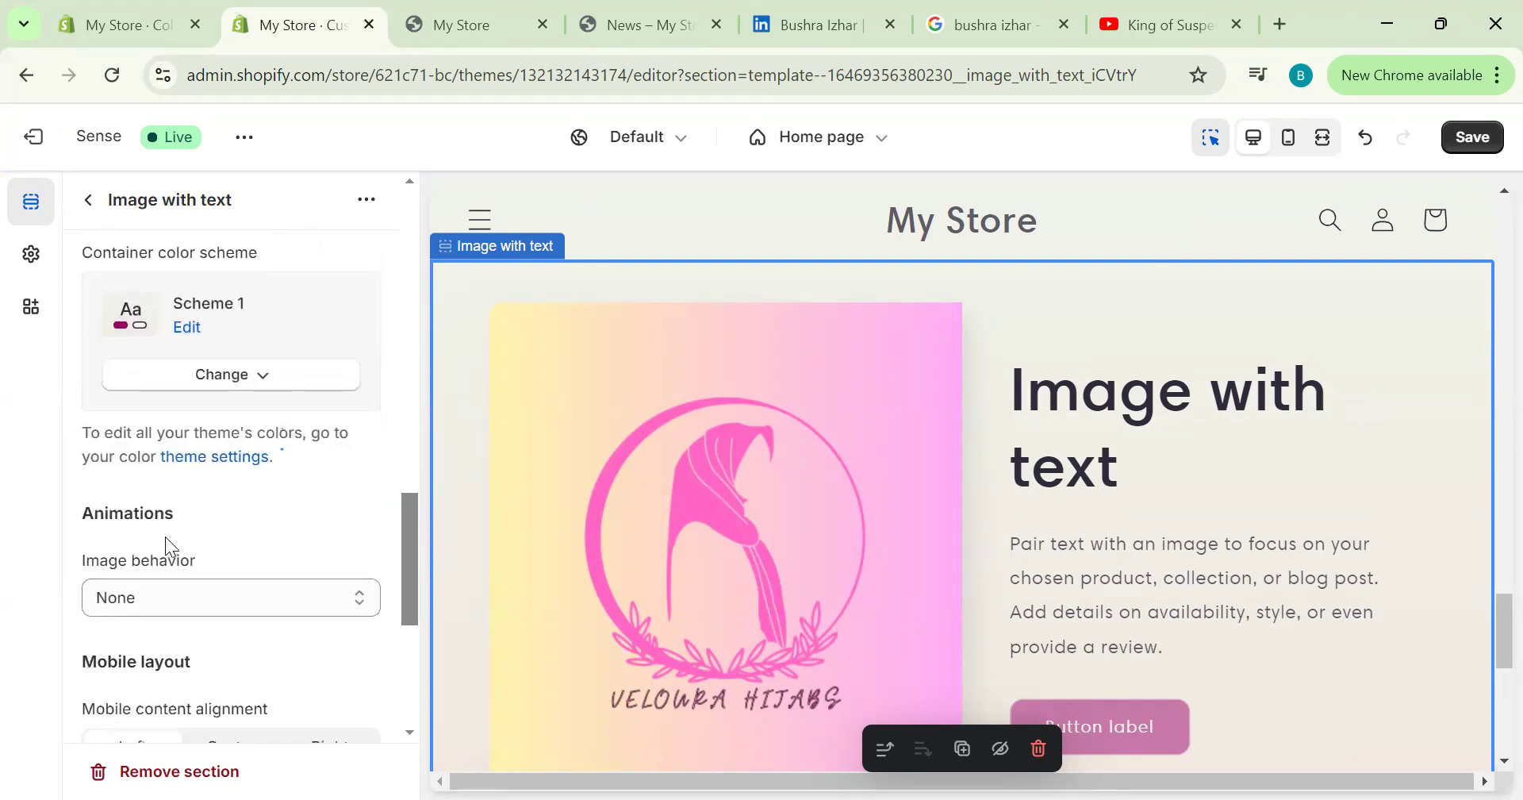
drag(88, 519, 190, 517)
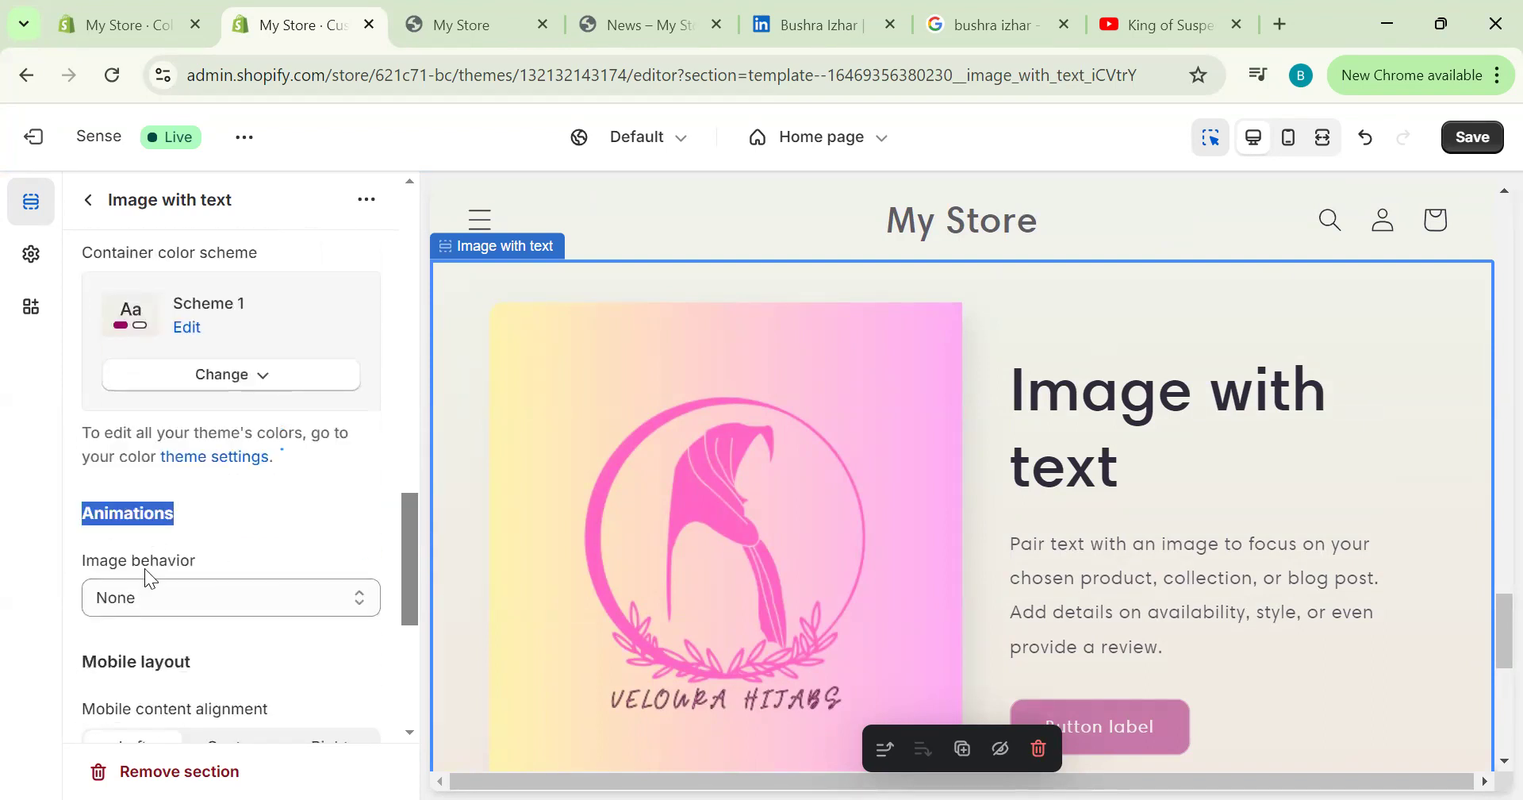
drag(86, 560, 238, 565)
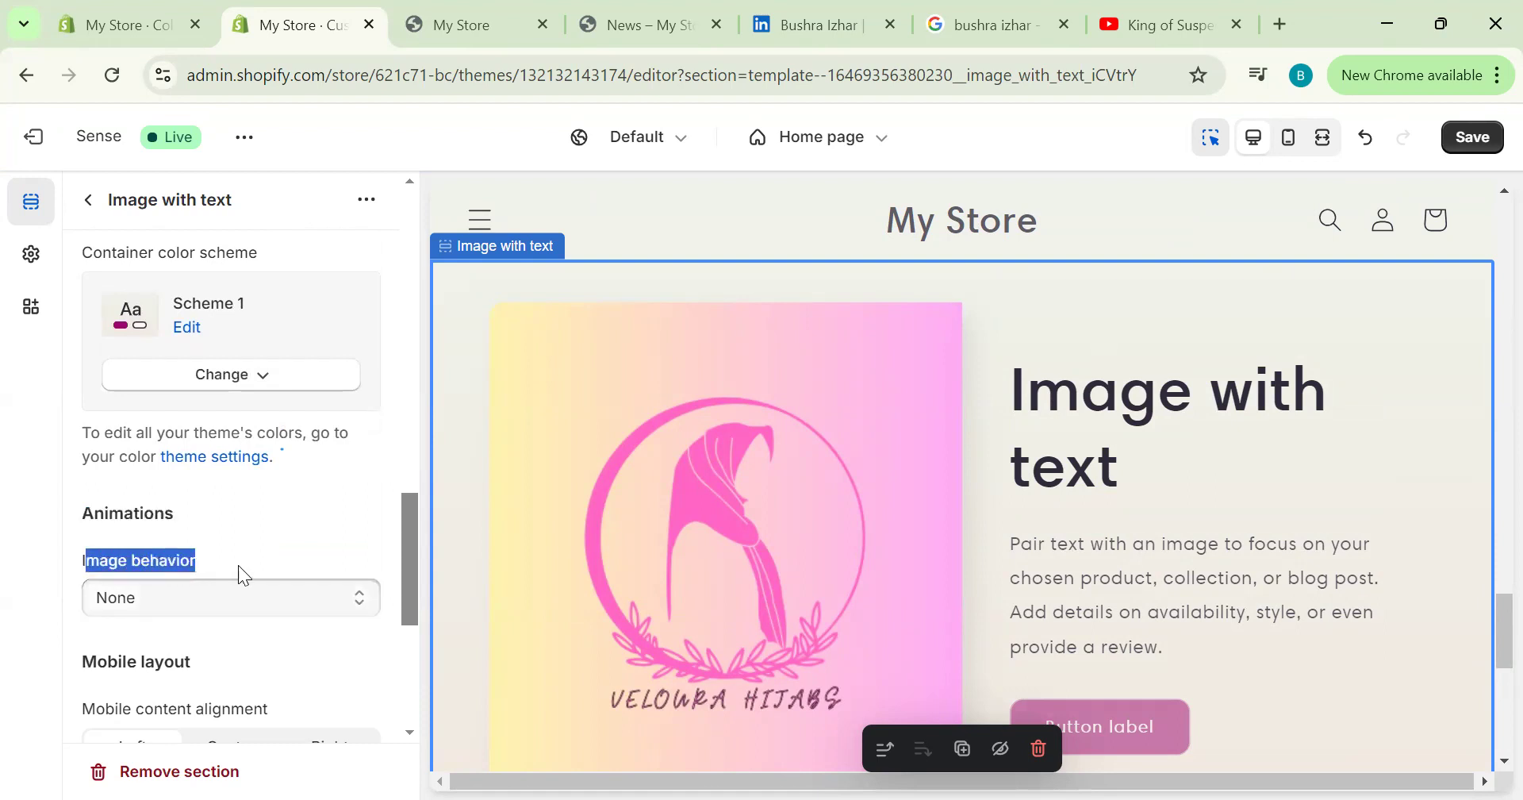
click(233, 606)
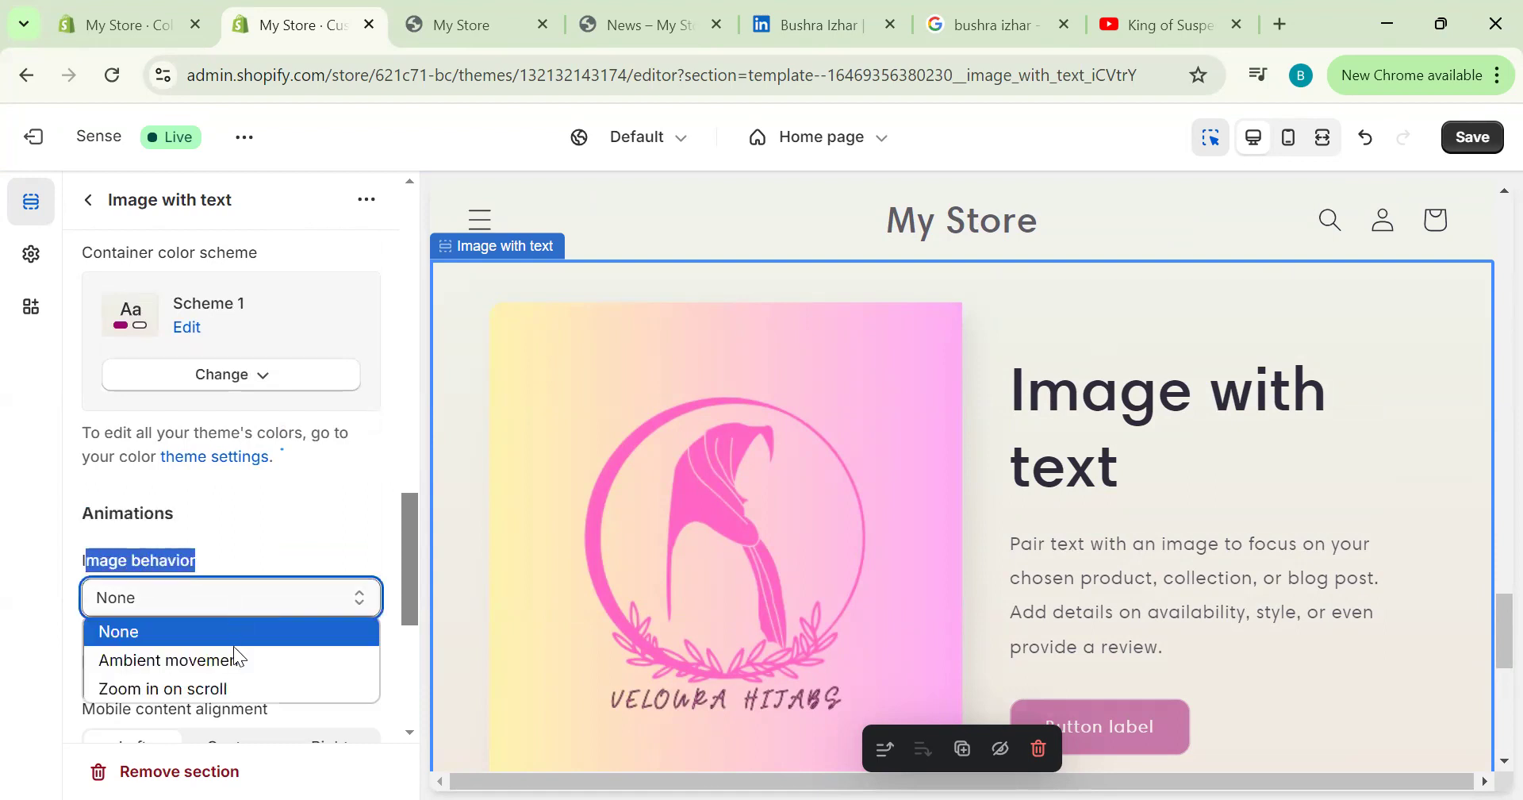
click(236, 689)
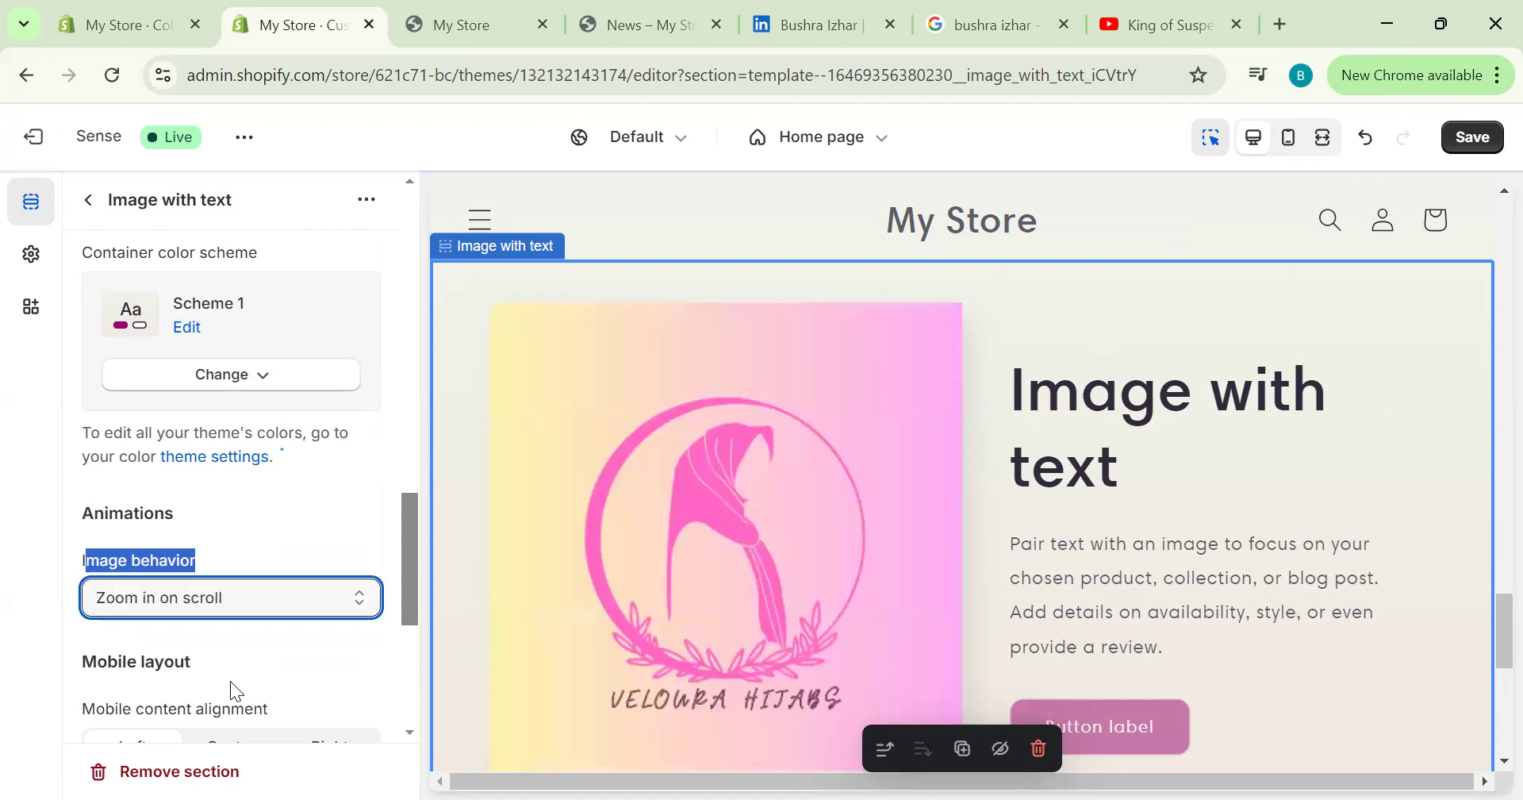
- Set the section's image behavior animation to Ambient movement and save the theme
drag(264, 619, 286, 596)
click(314, 597)
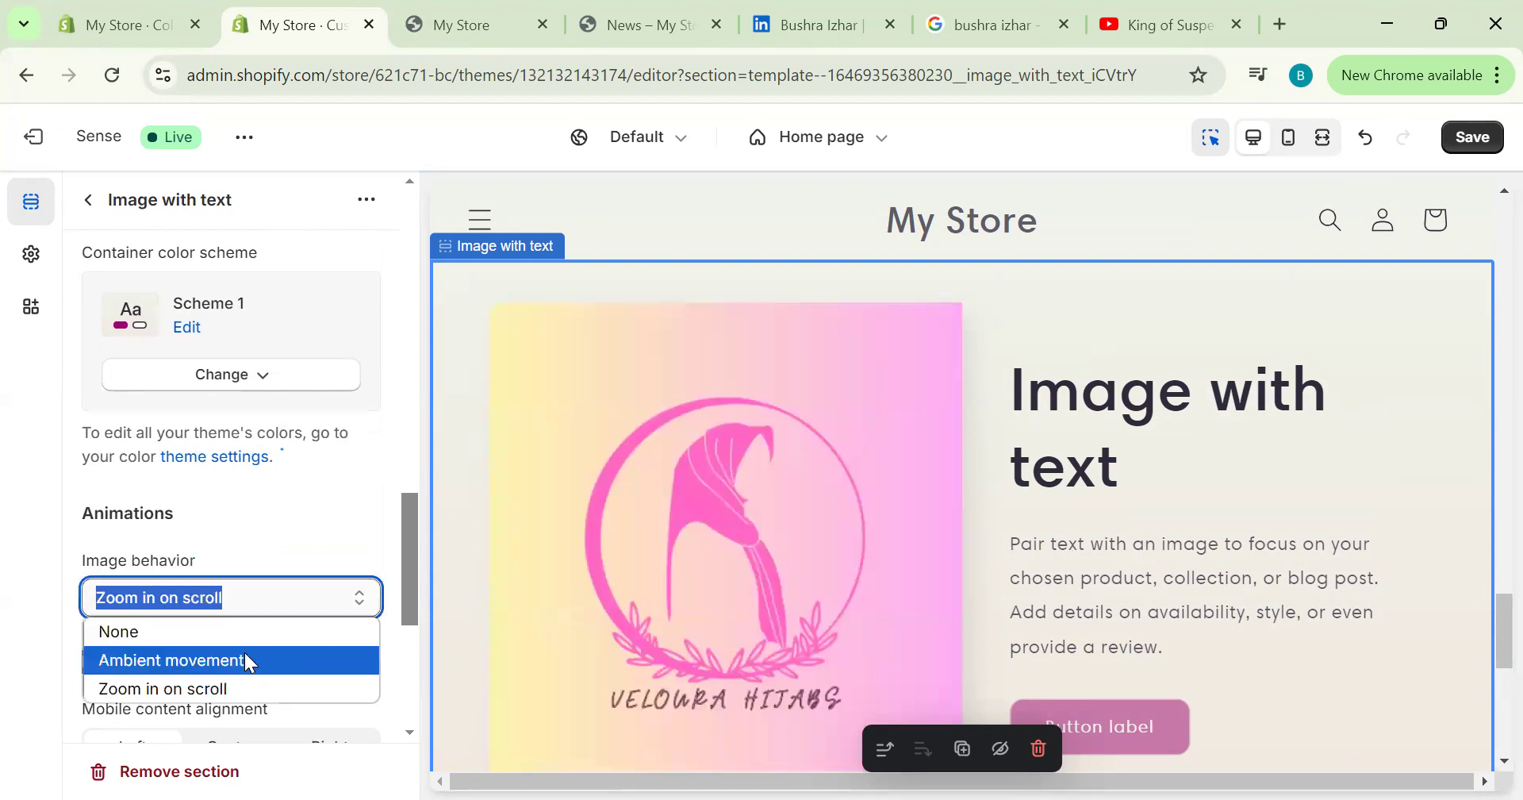
click(251, 662)
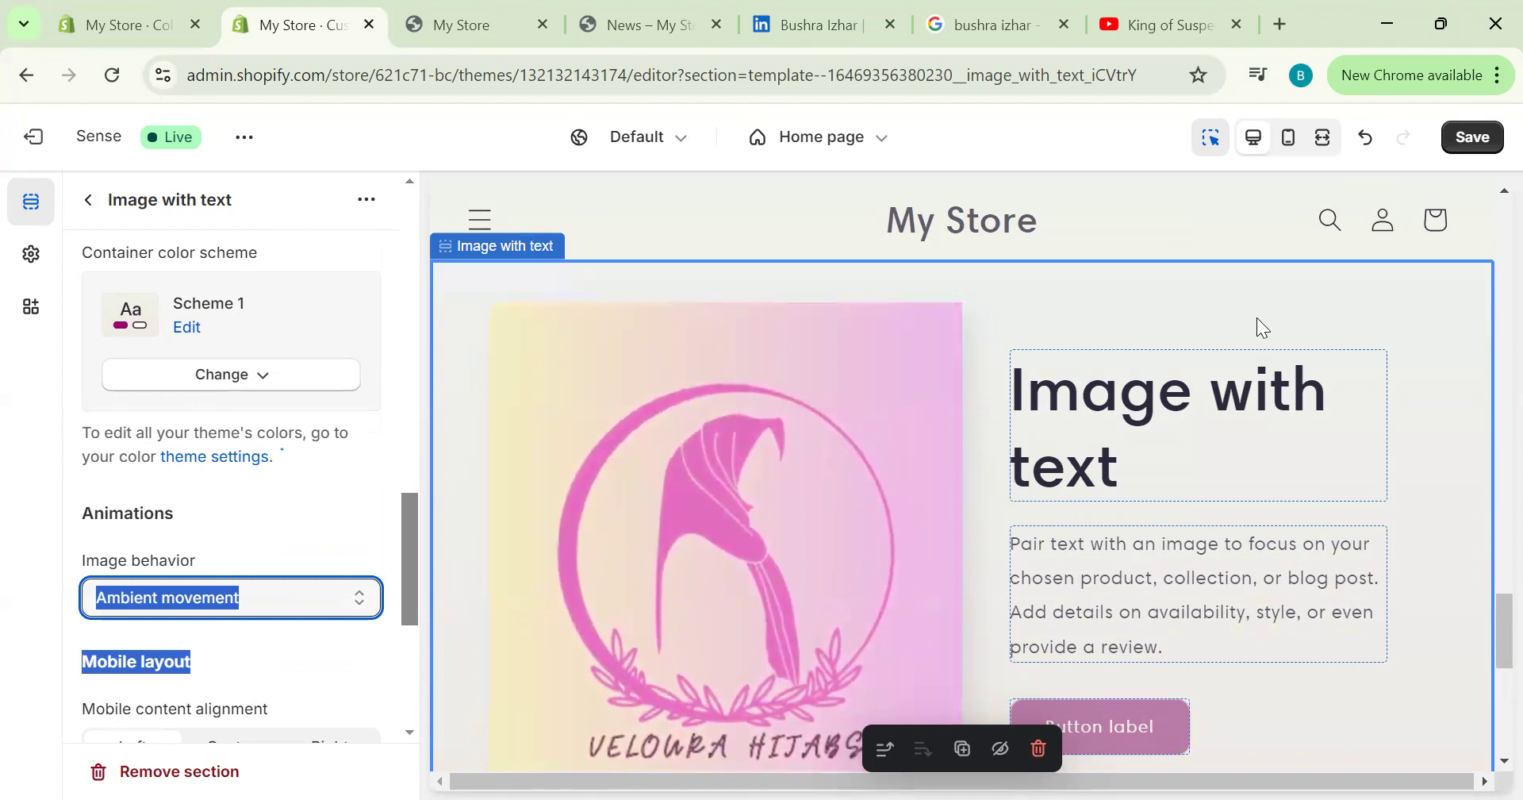
click(1473, 138)
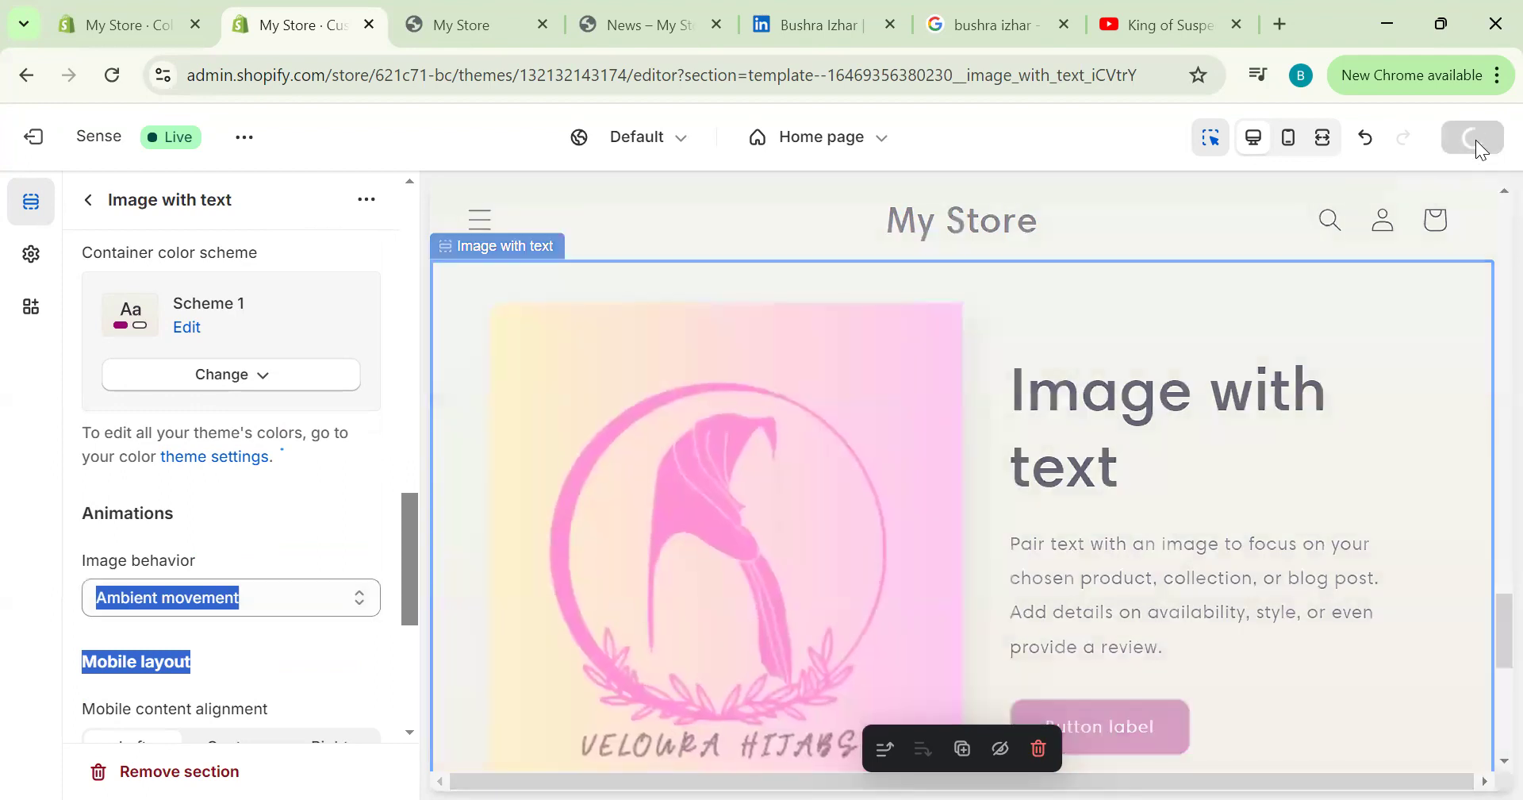
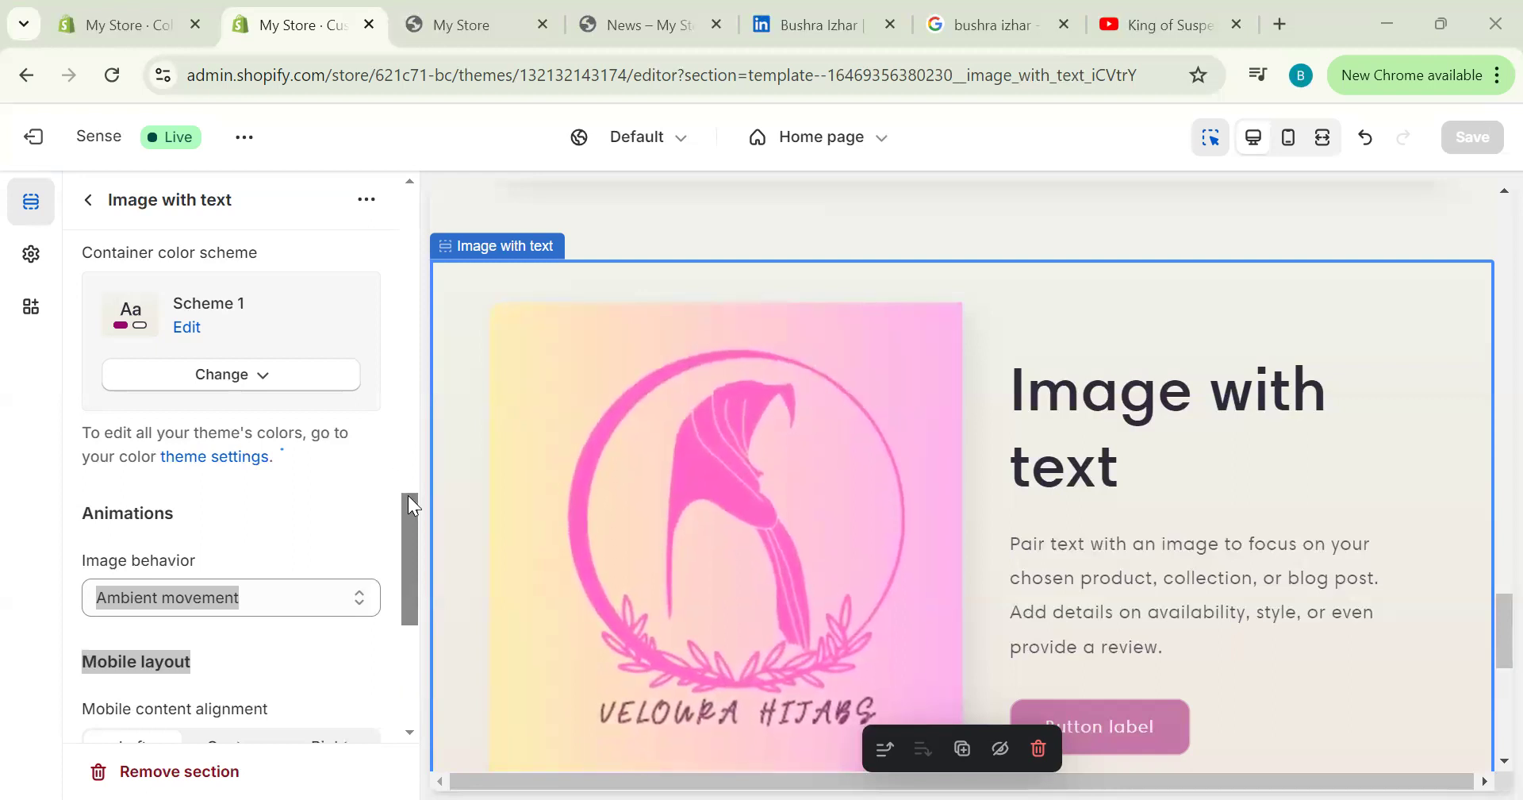
- Return to the home page section list, search the available sections for video and add a second Video section below Image with text
drag(407, 495, 412, 548)
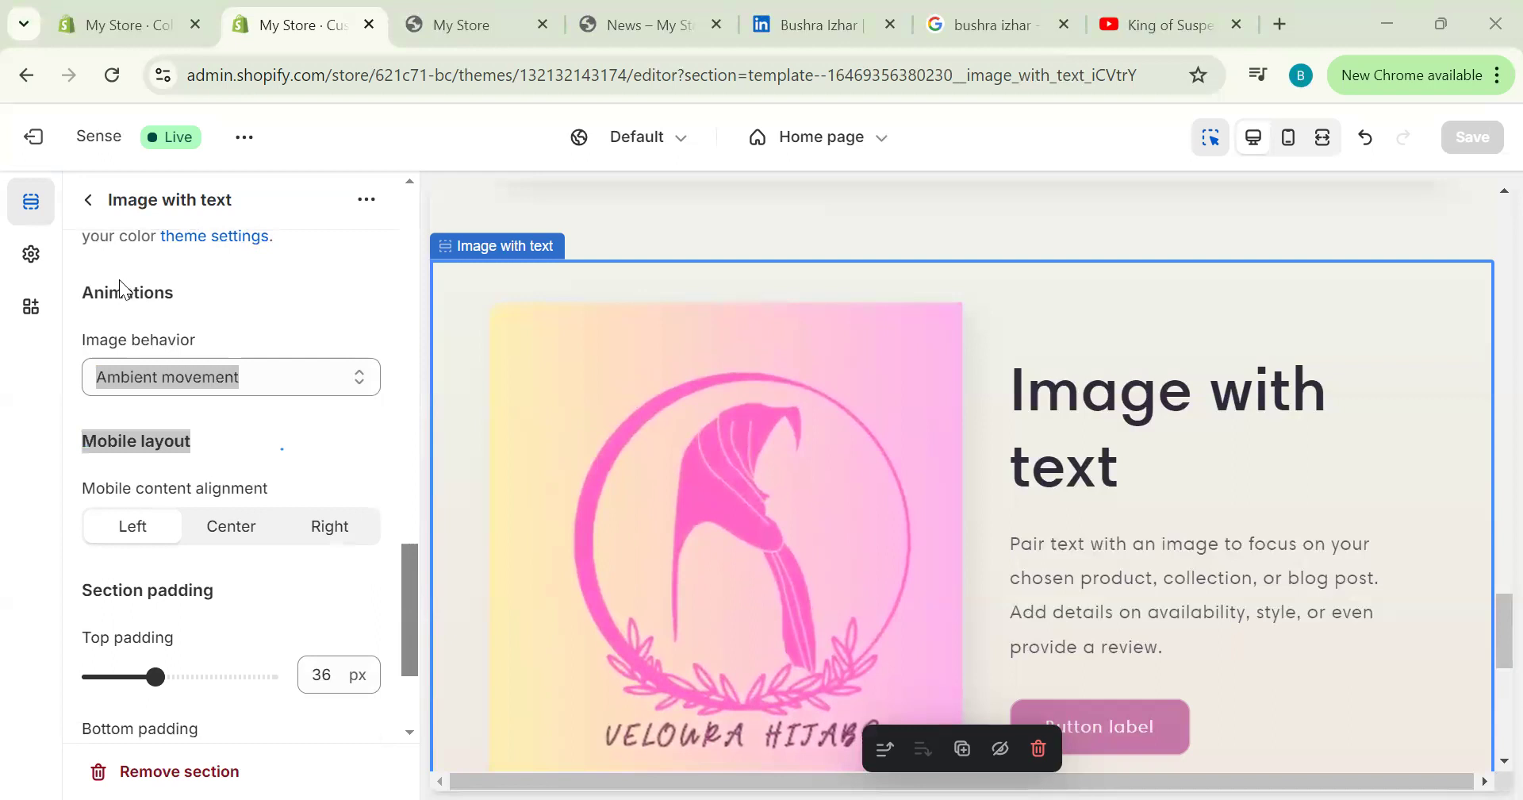
click(89, 200)
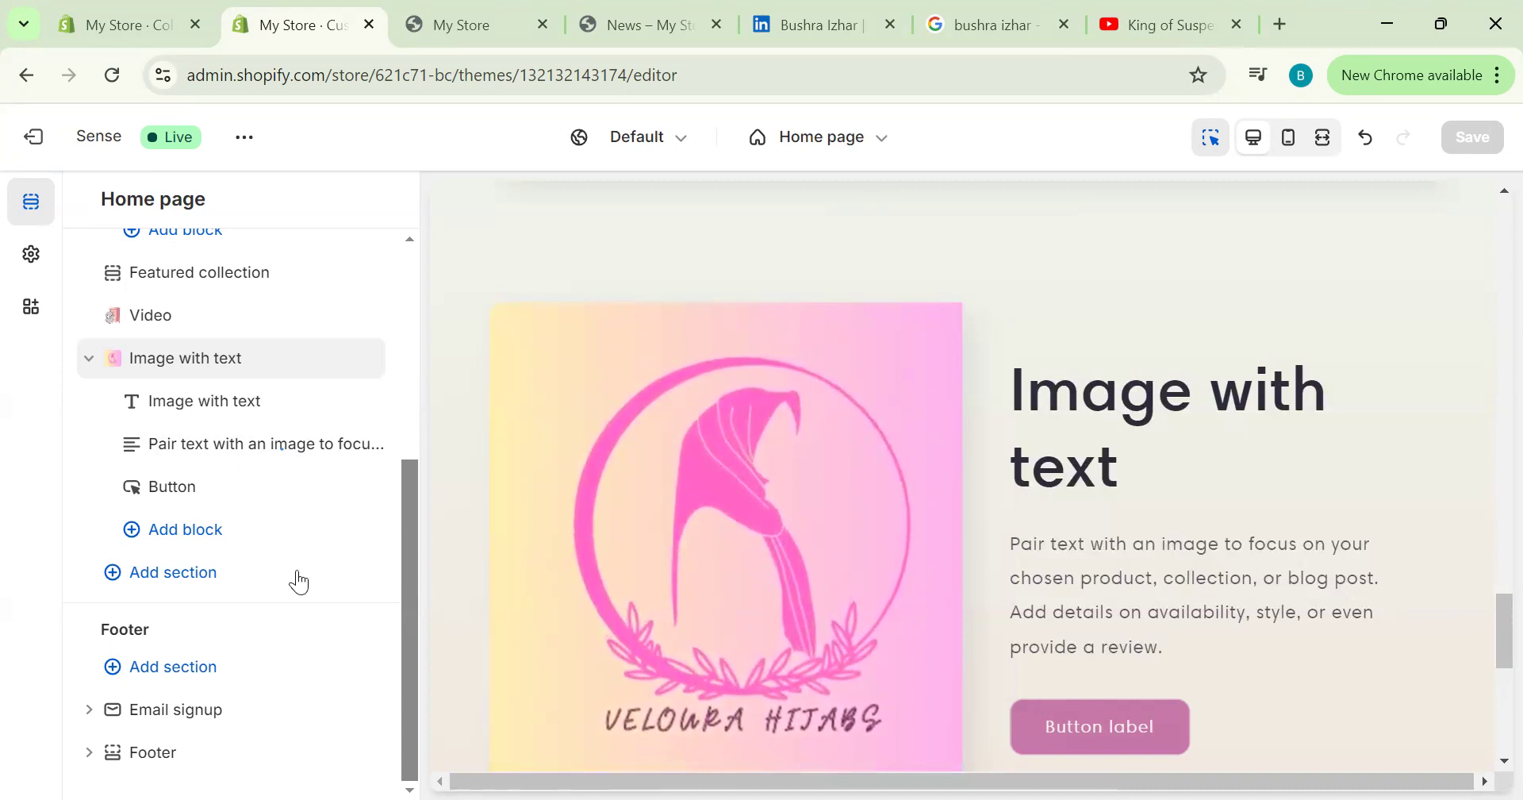
click(189, 581)
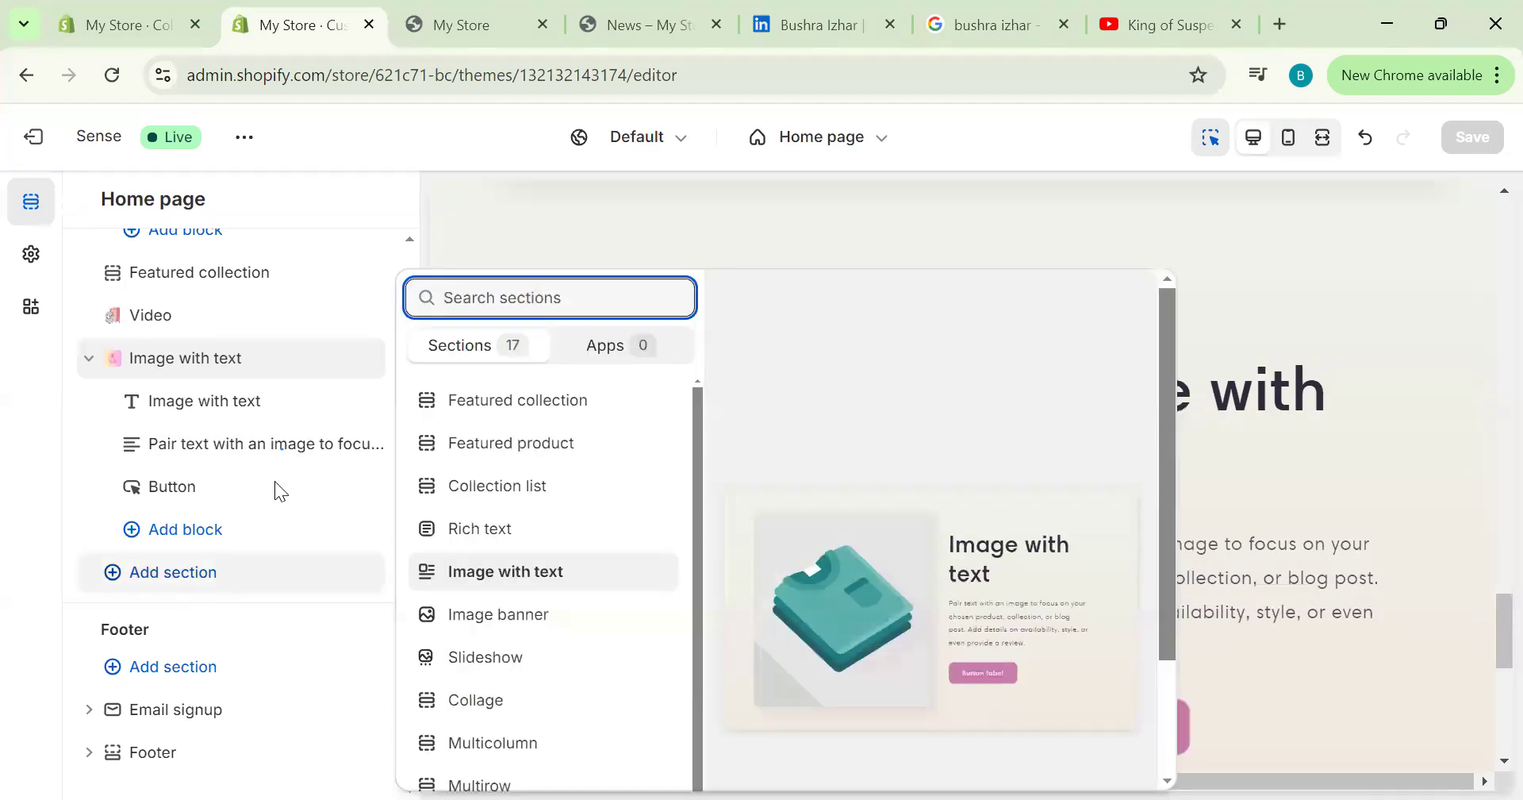
text(v)
text(ideo)
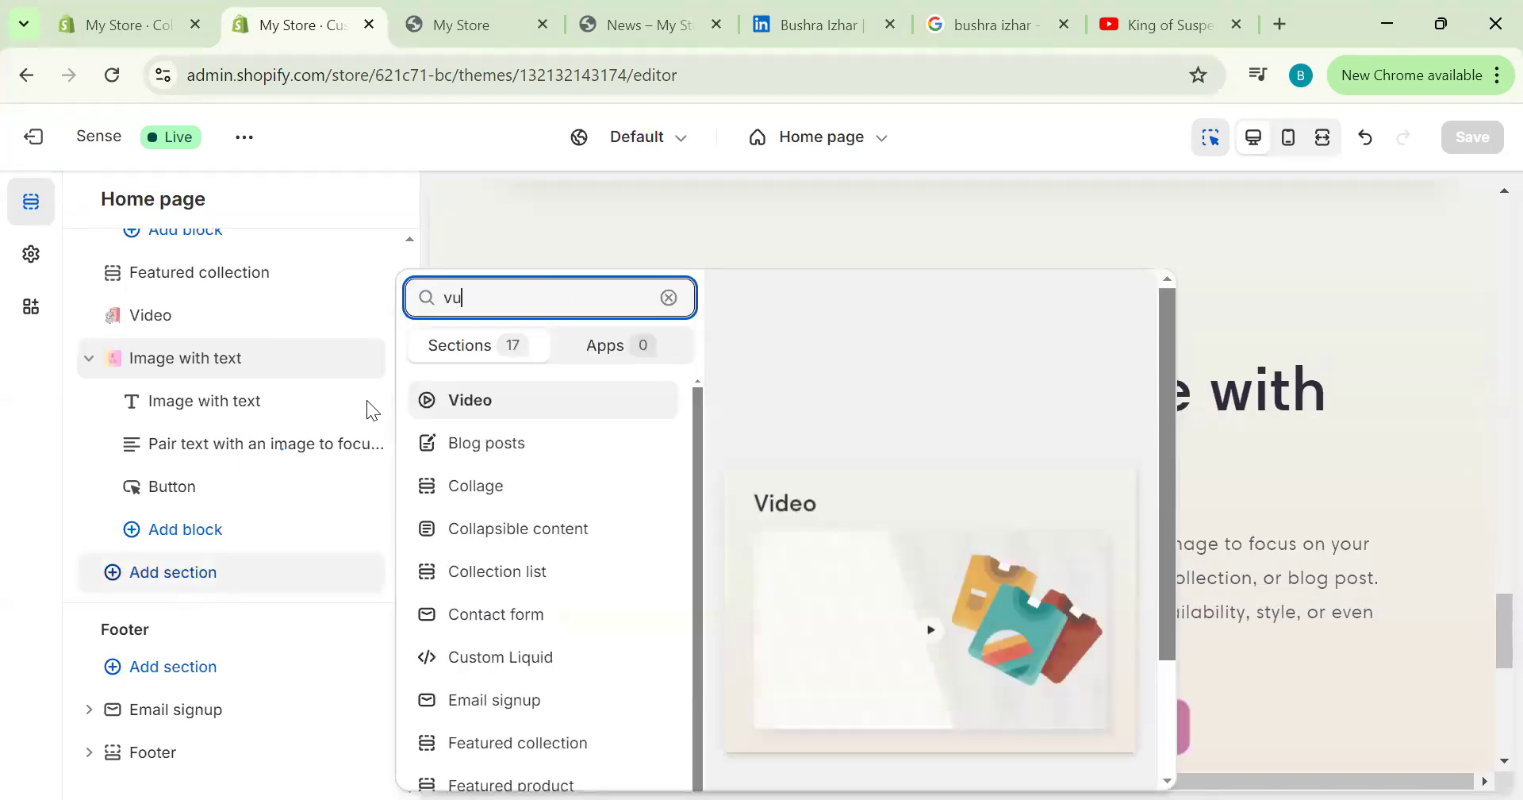
key(BackSpace)
key(BackSpace)
key(BackSpace)
key(BackSpace)
text(ideo)
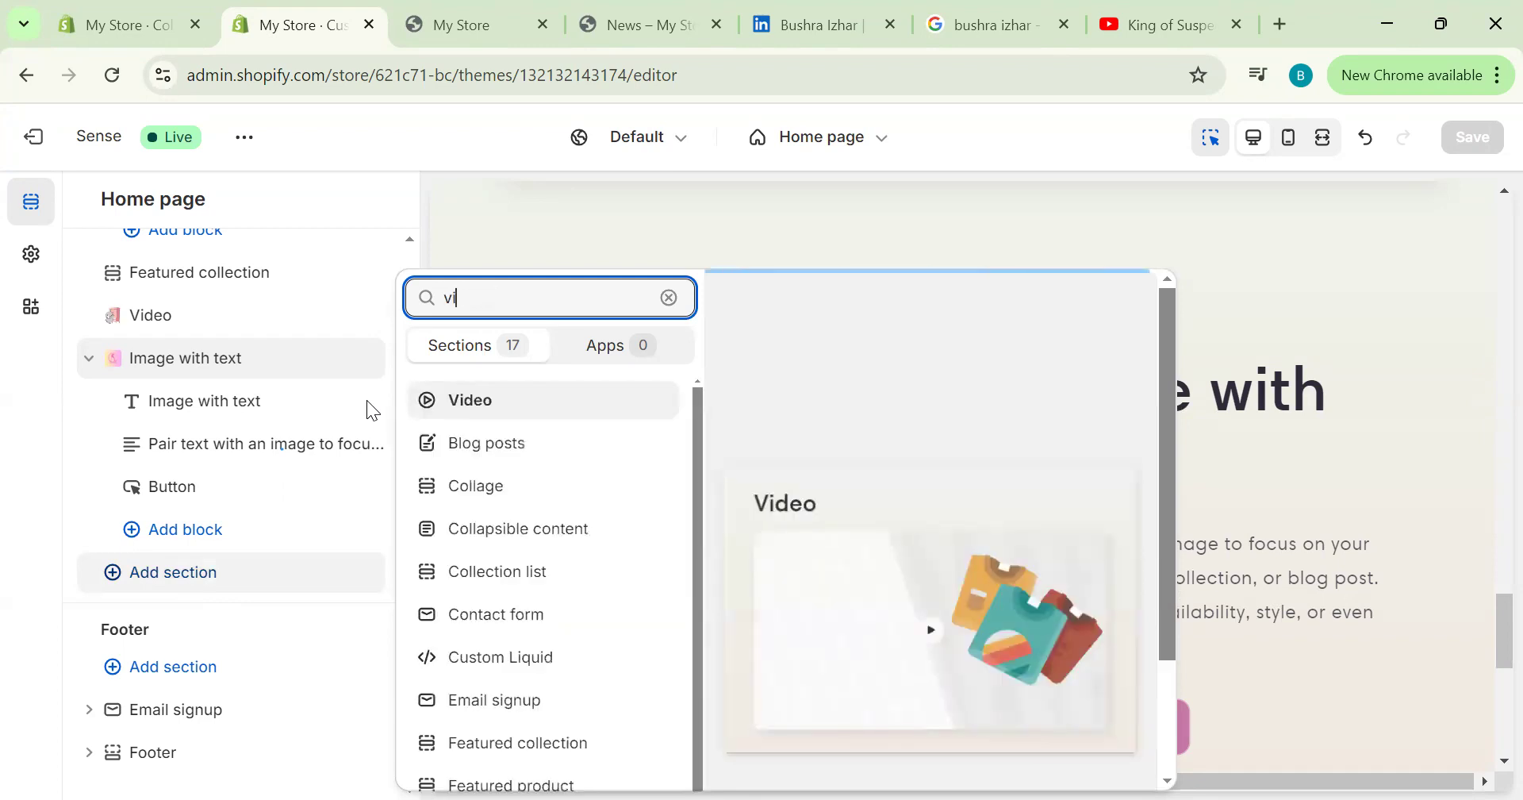
click(509, 403)
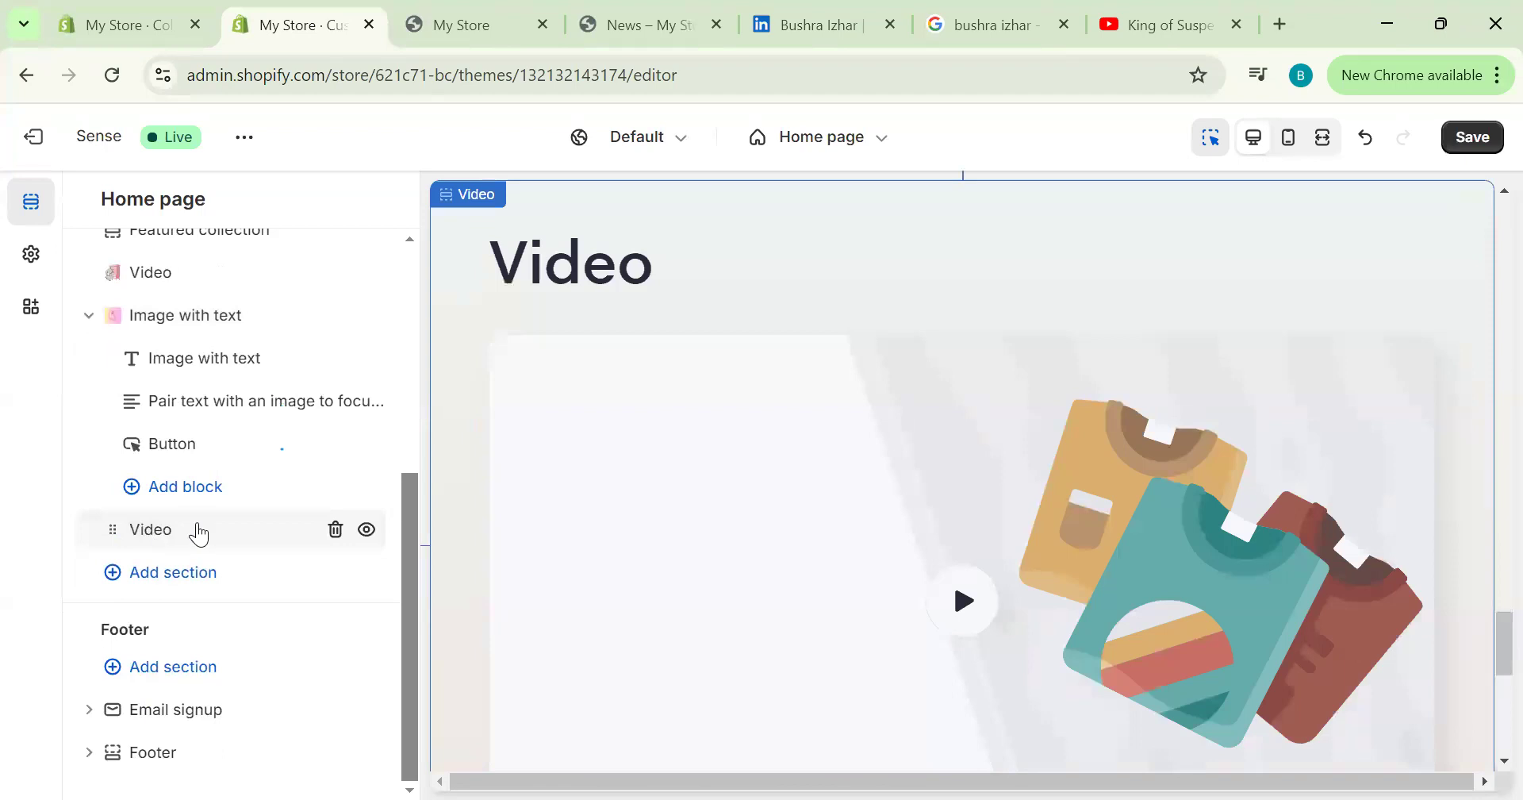
- Open the new Video section's settings, check its video URL field and save the theme with the default YouTube link
click(163, 539)
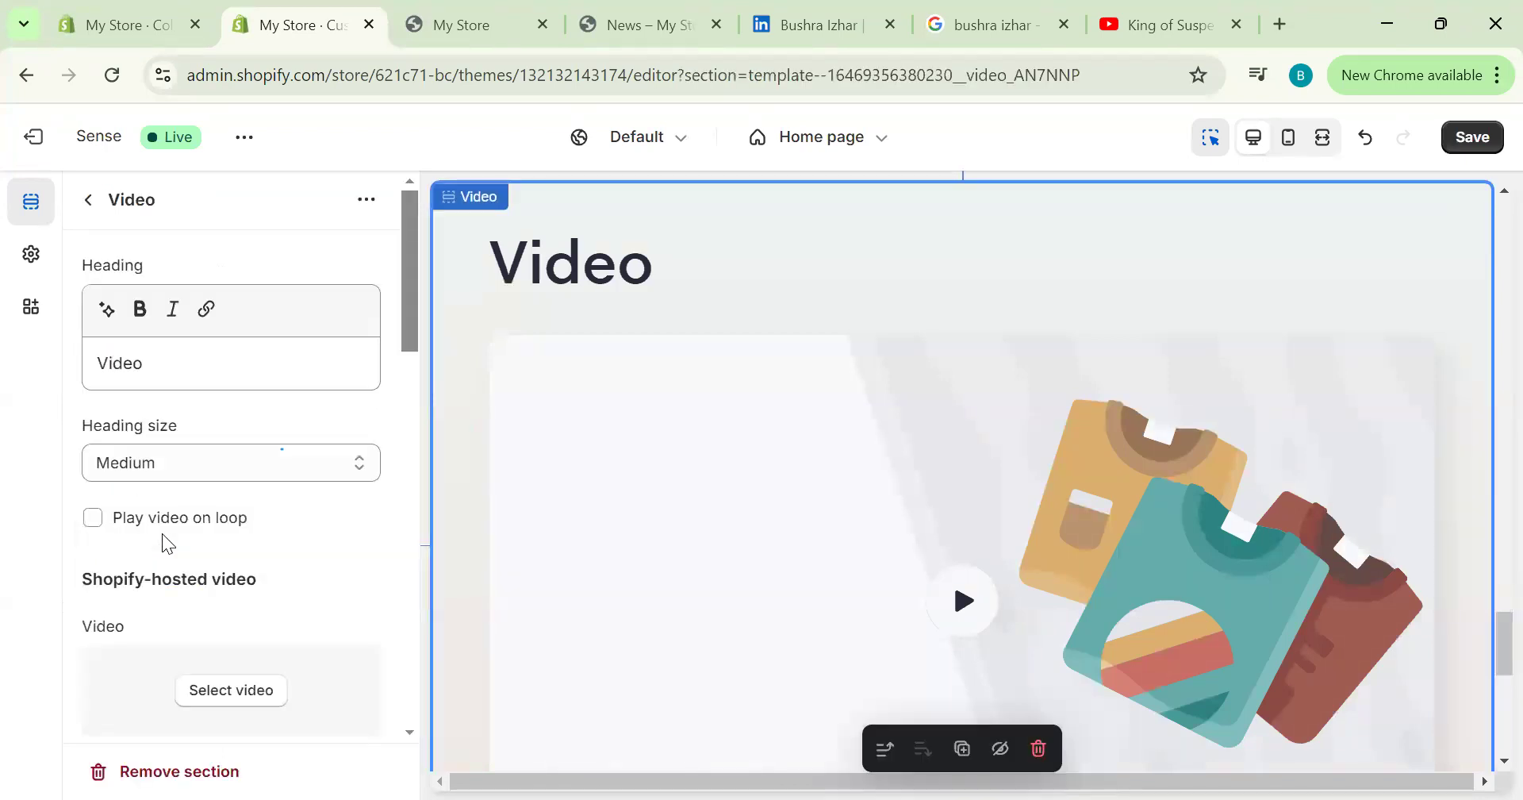
drag(411, 273, 414, 408)
scroll(414, 407, down, 1)
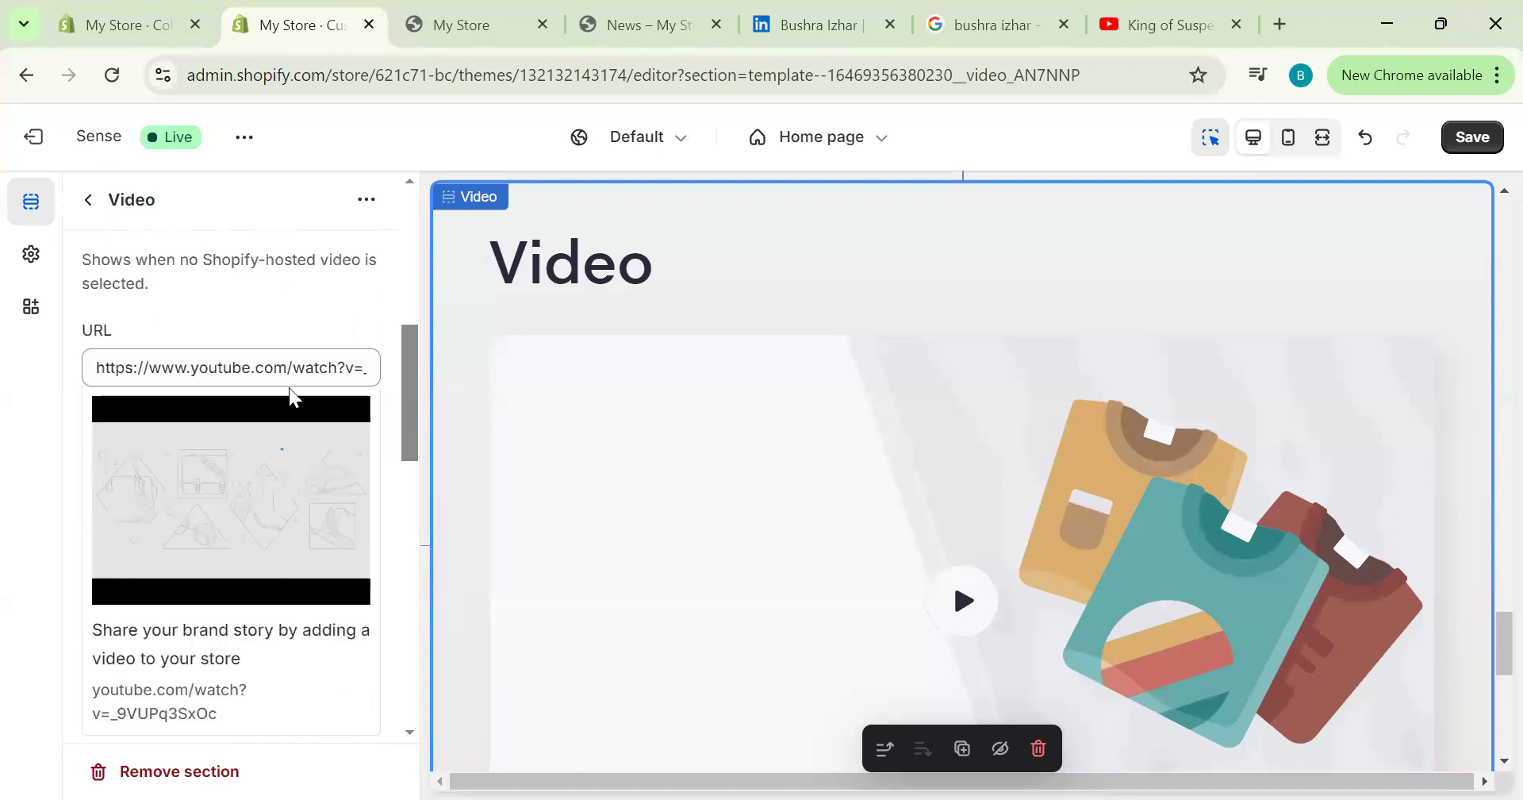
click(288, 367)
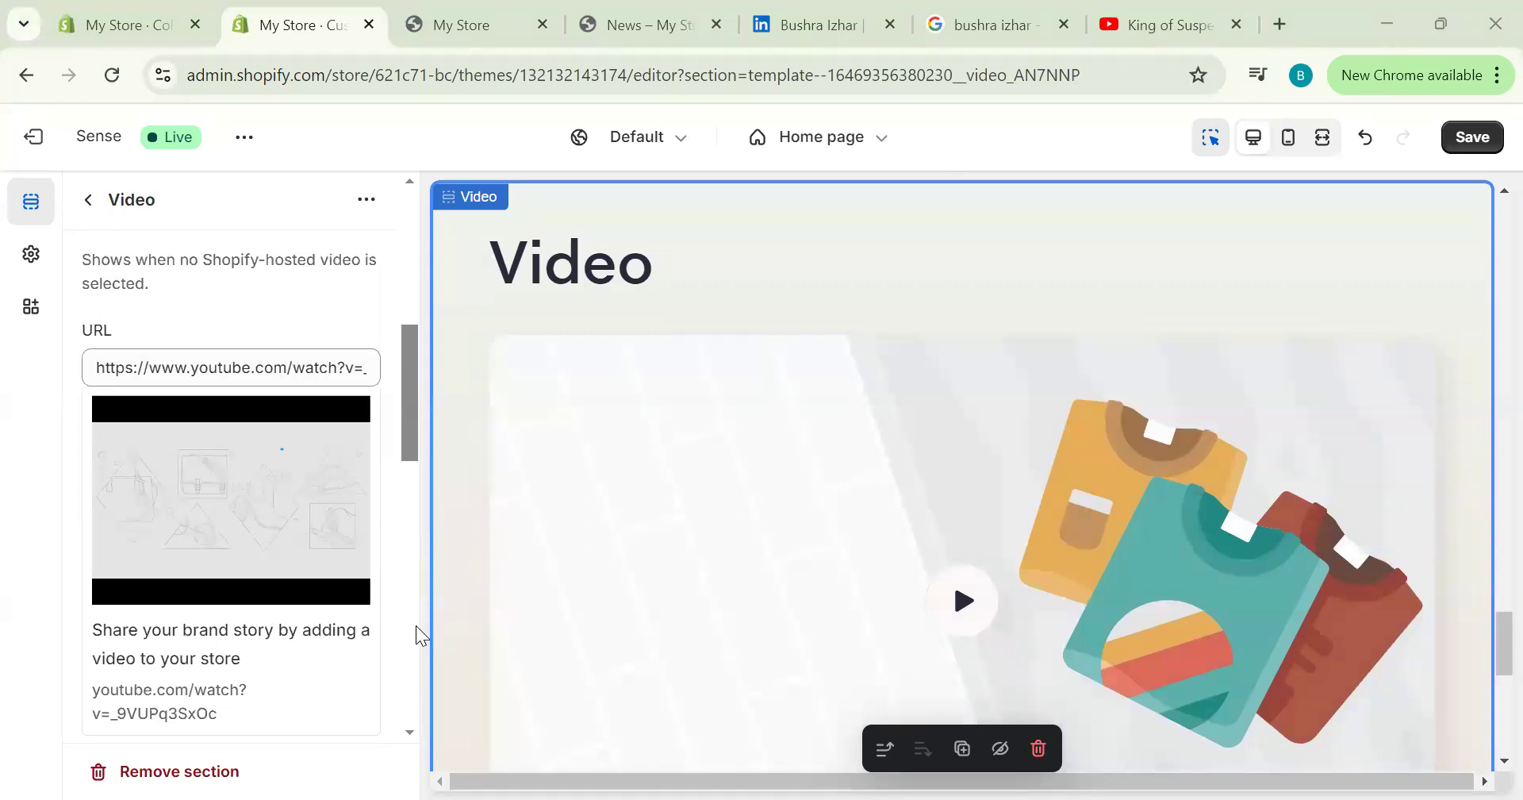
click(1468, 131)
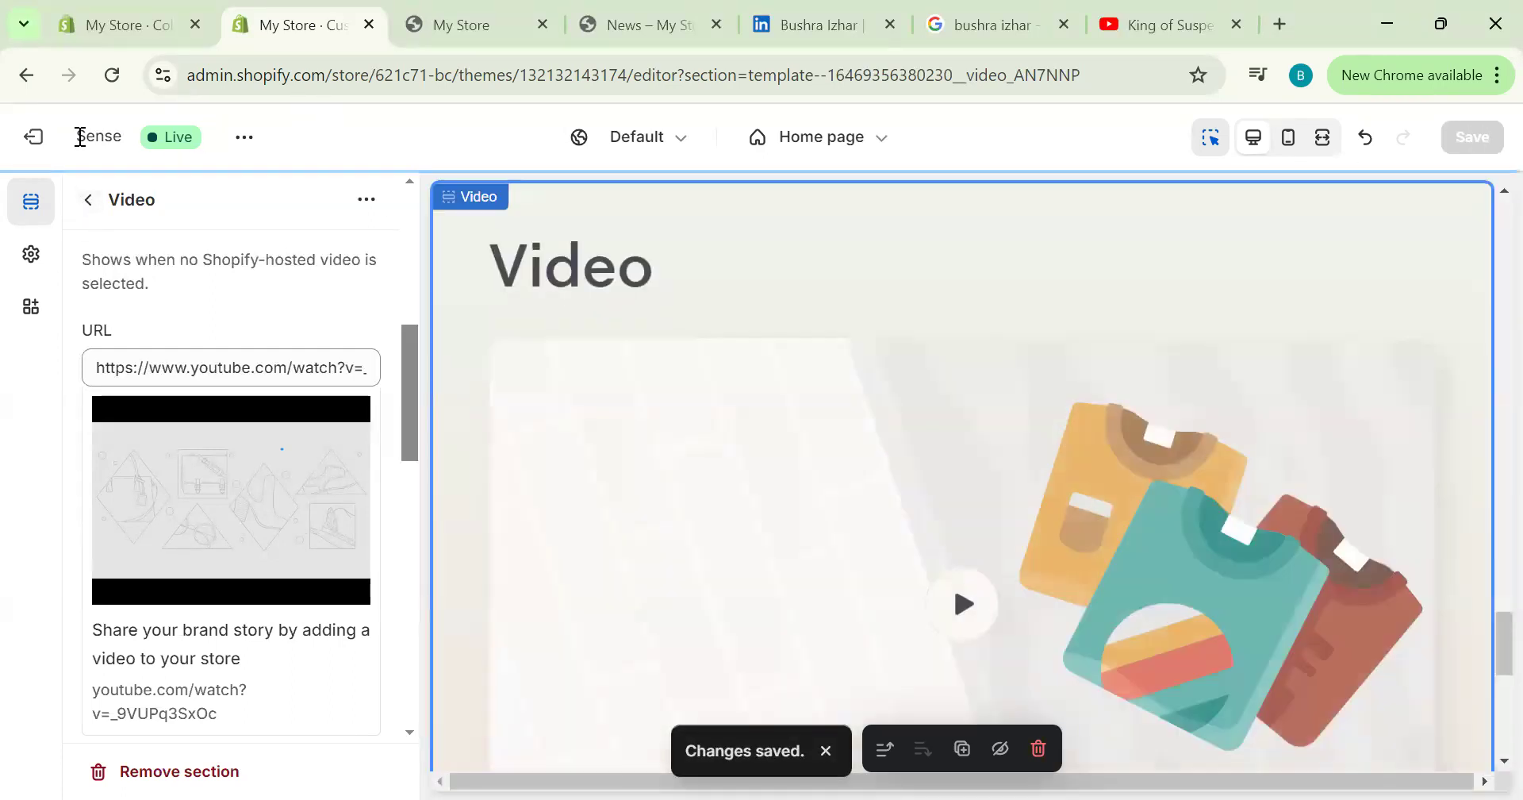
- Exit the theme editor, collapse the trial notice on the Themes page and open the live storefront
click(42, 137)
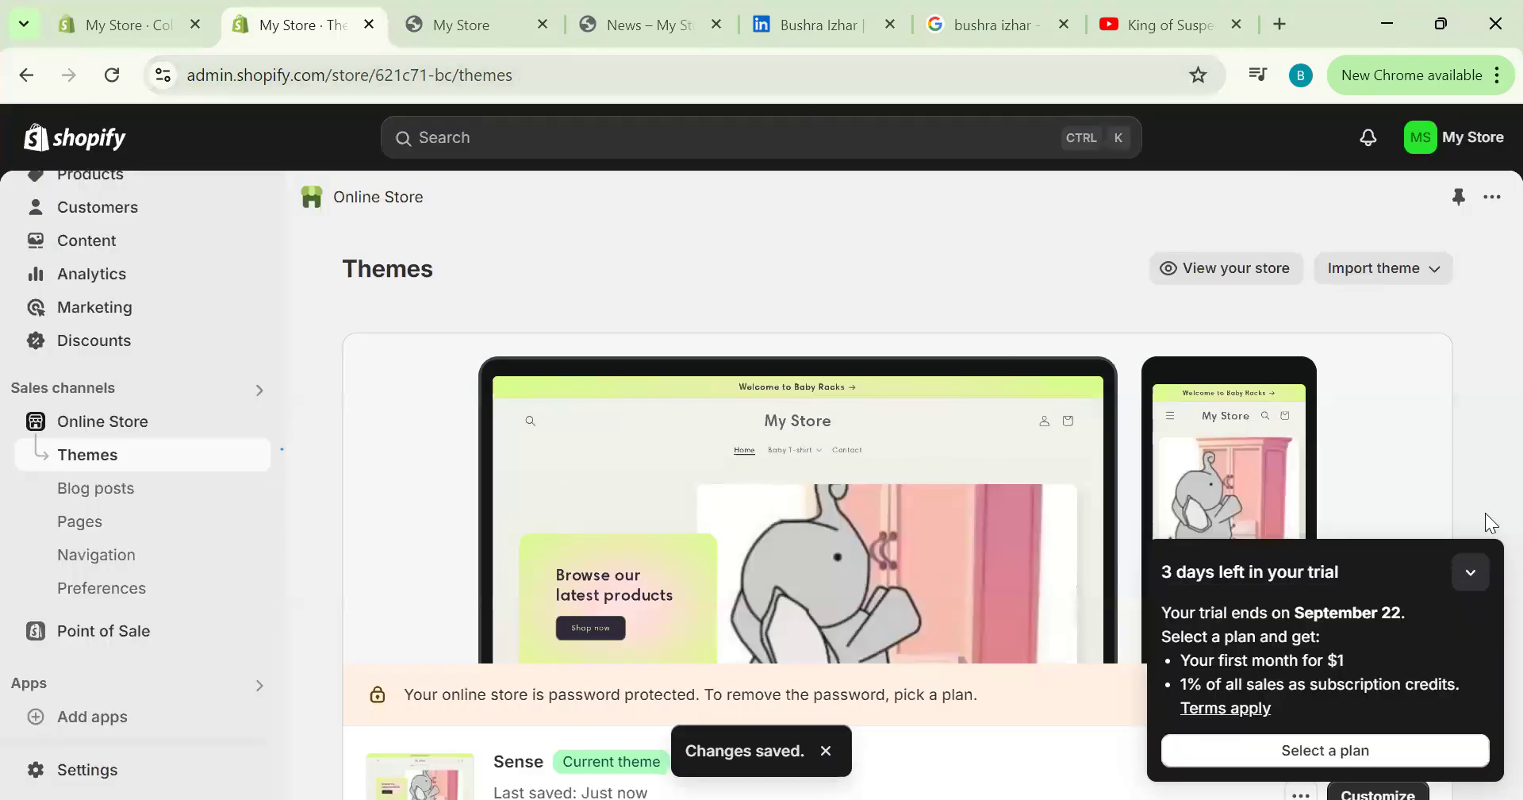
click(1475, 573)
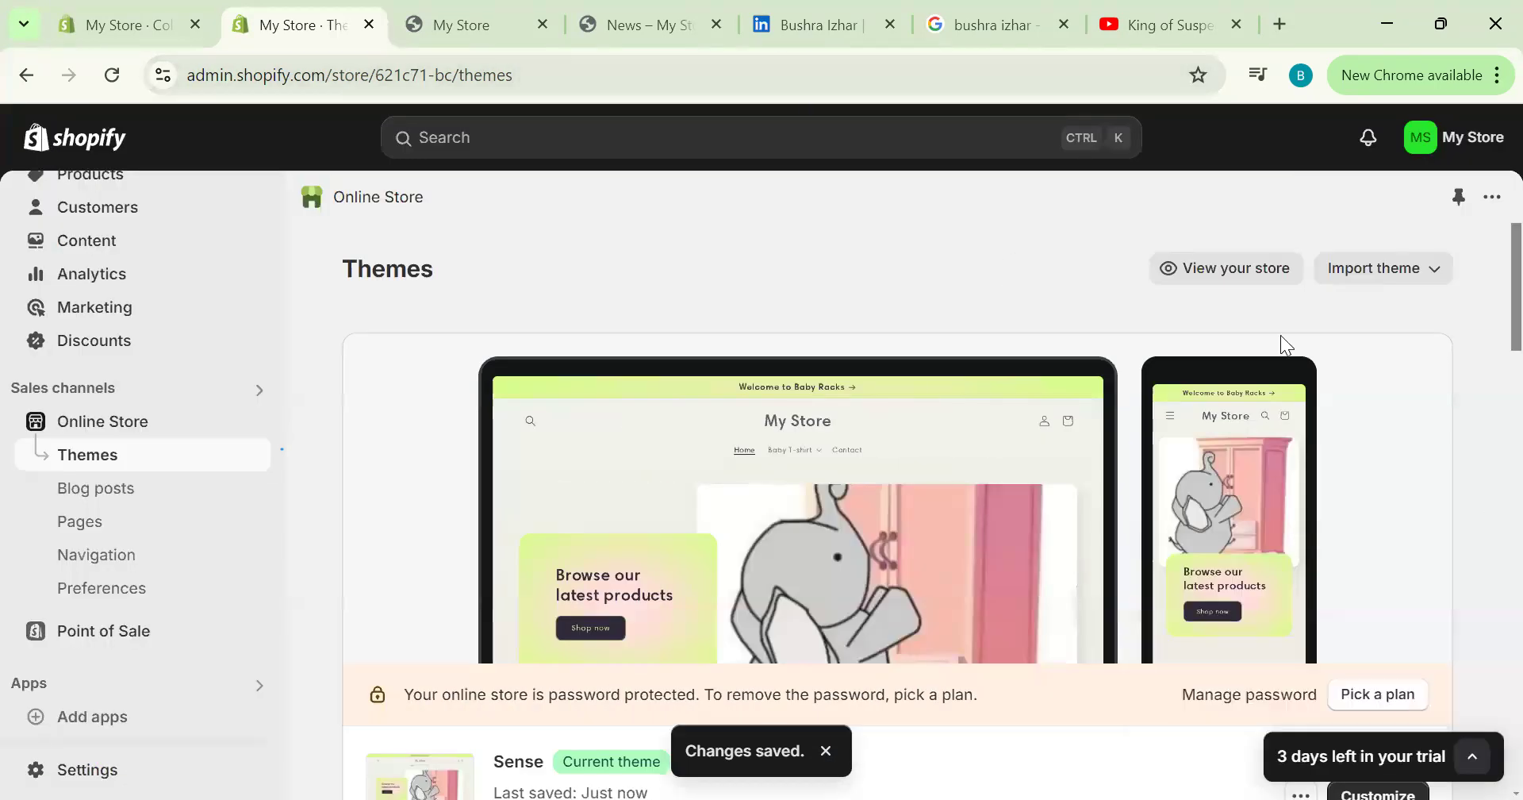
click(1269, 274)
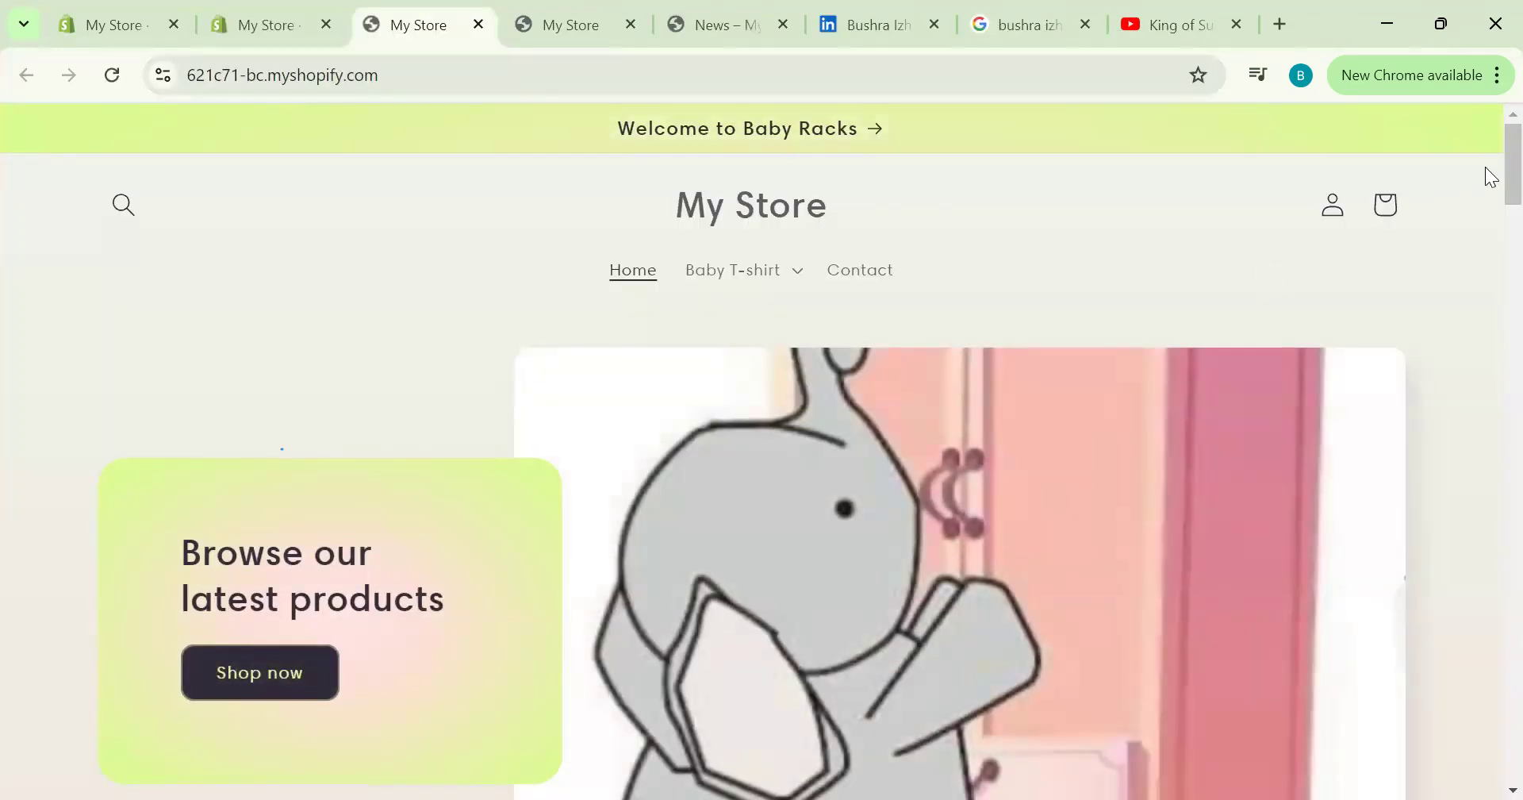
- Look through the storefront home page from the banner and featured products down to the Image with text and Video sections
scroll(1485, 198, down, 3)
scroll(1486, 206, down, 10)
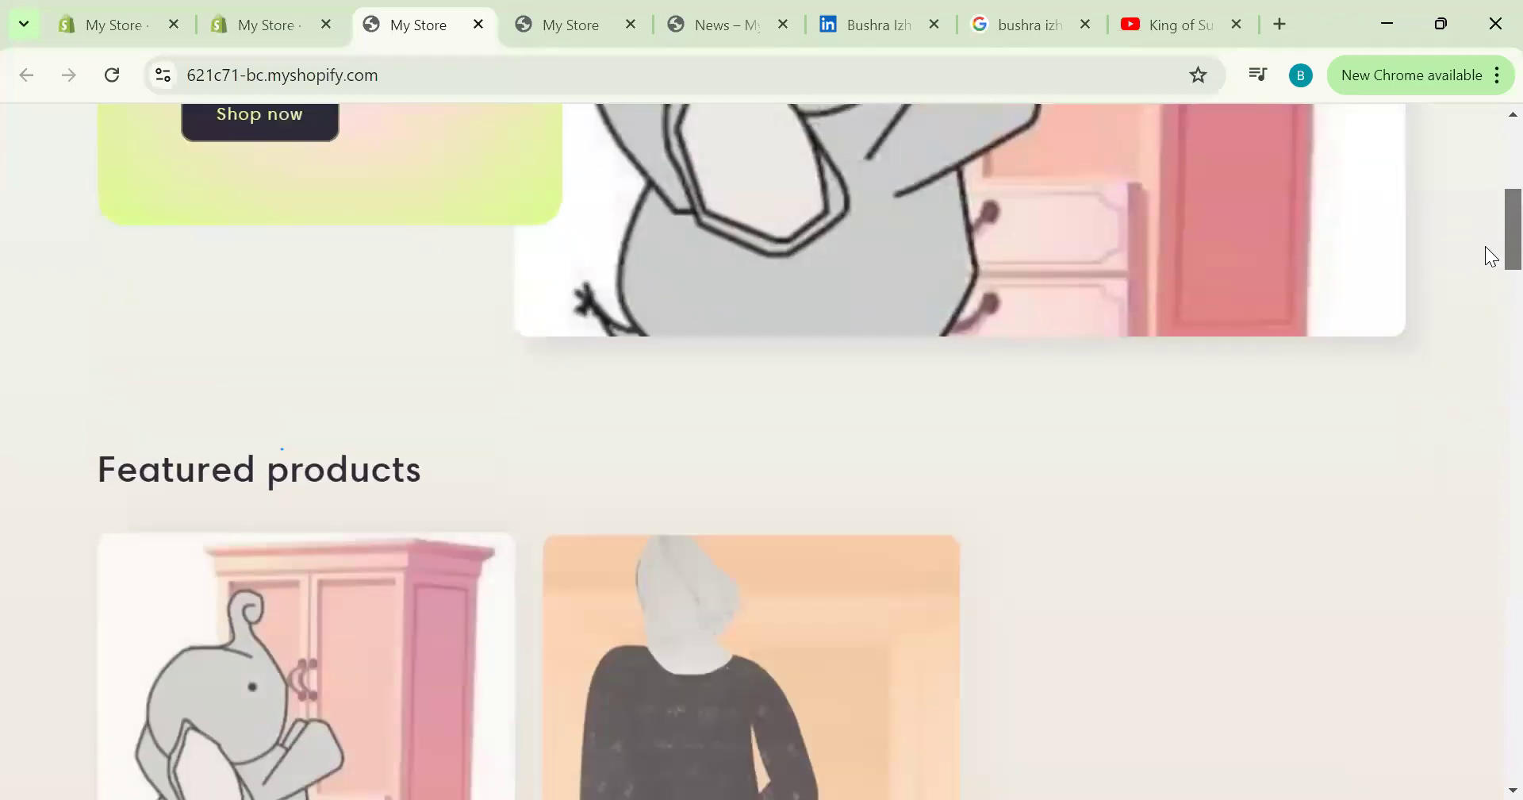
scroll(1486, 350, up, 6)
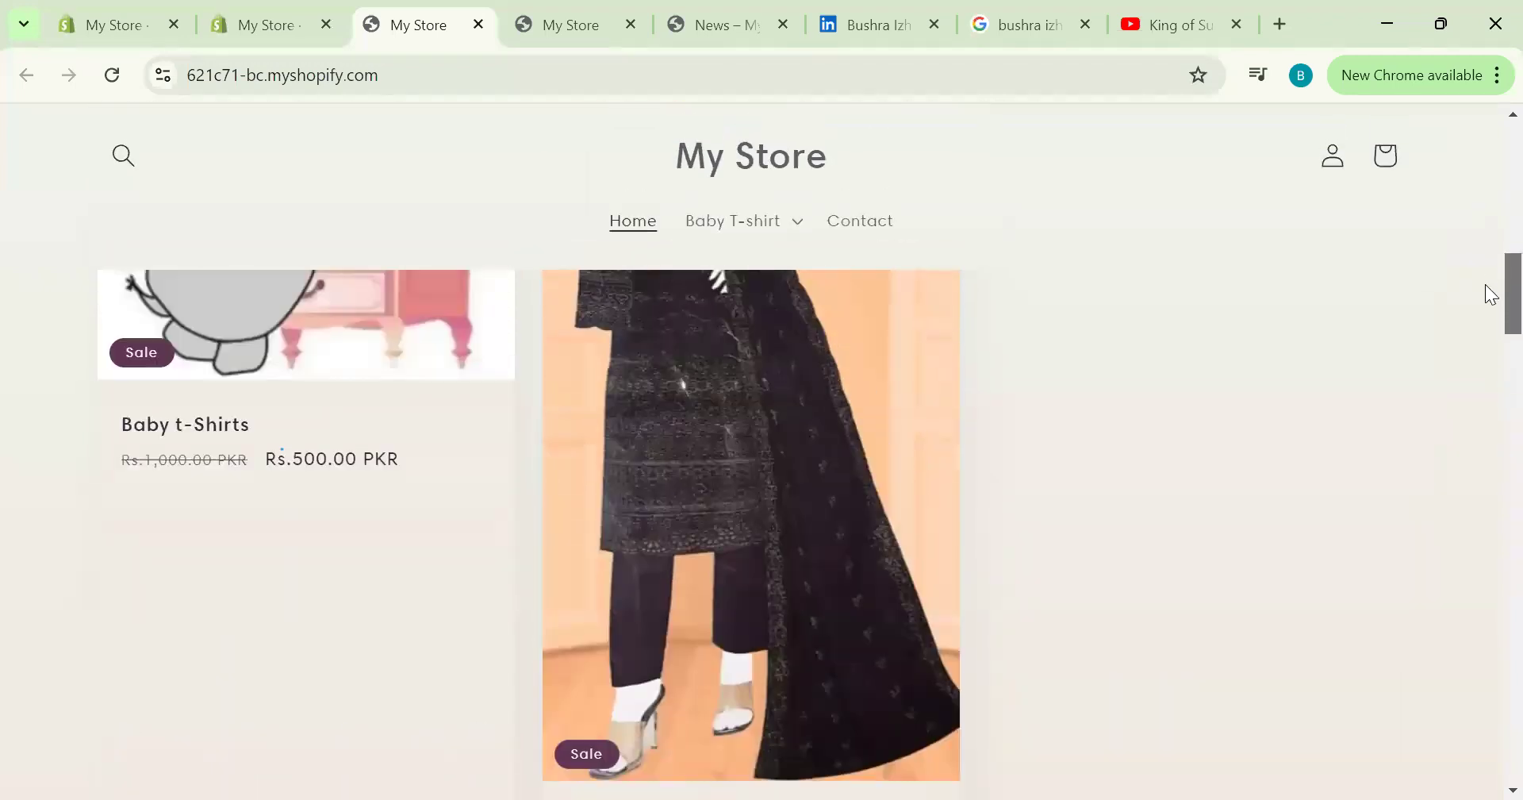
scroll(1487, 312, down, 12)
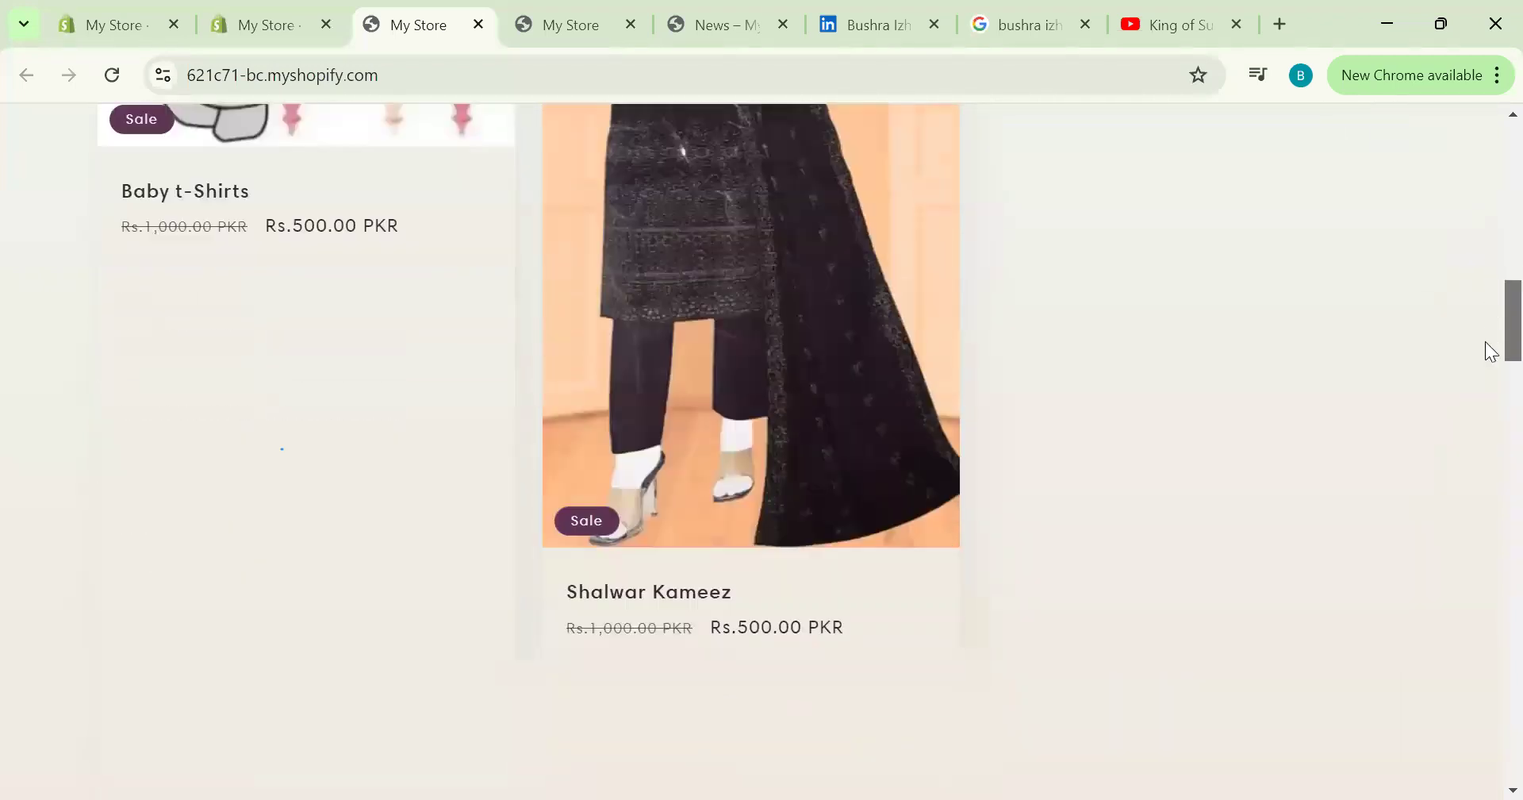
scroll(1492, 412, down, 9)
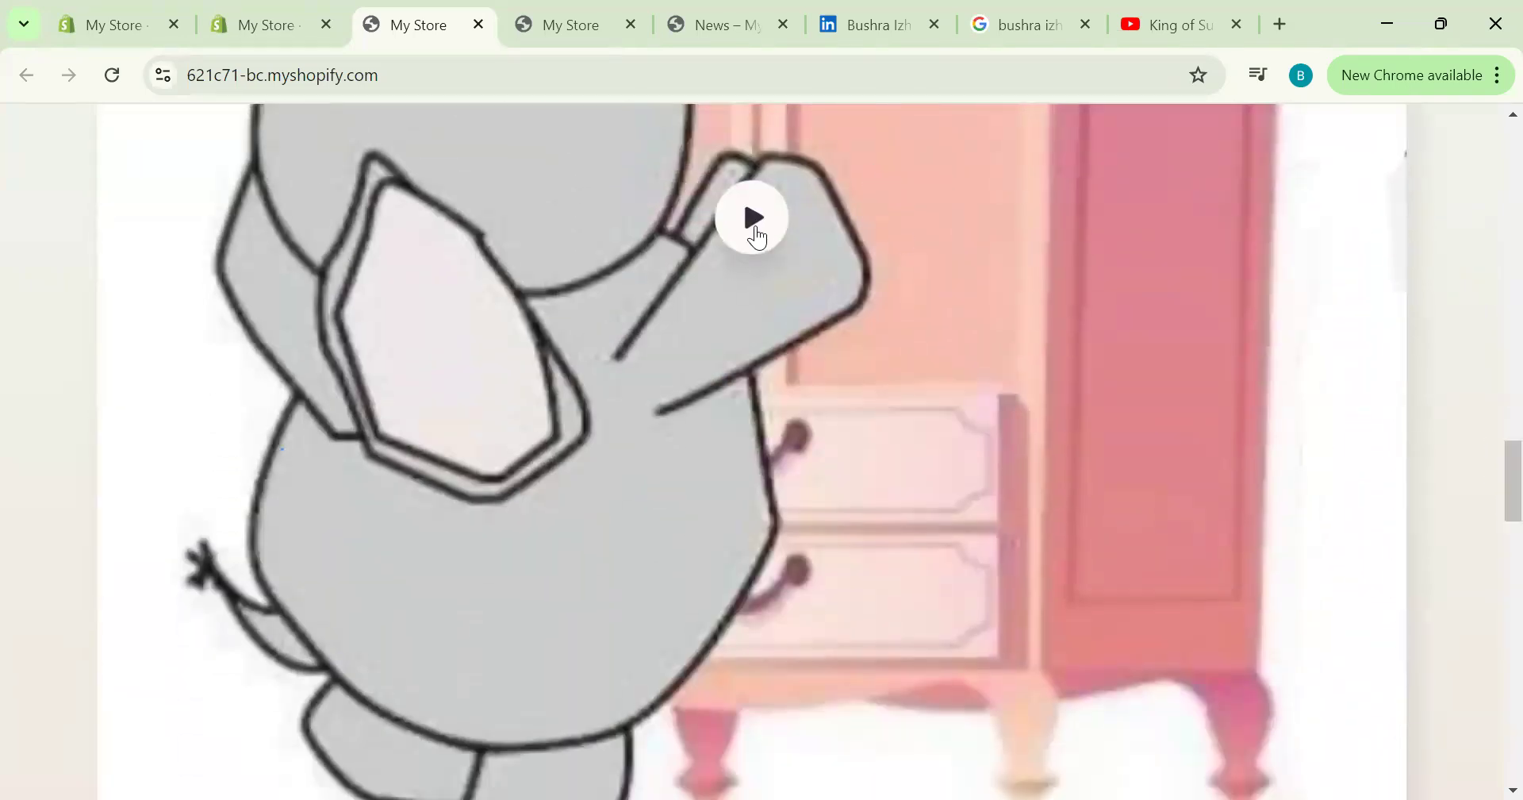
drag(1492, 450, 1486, 548)
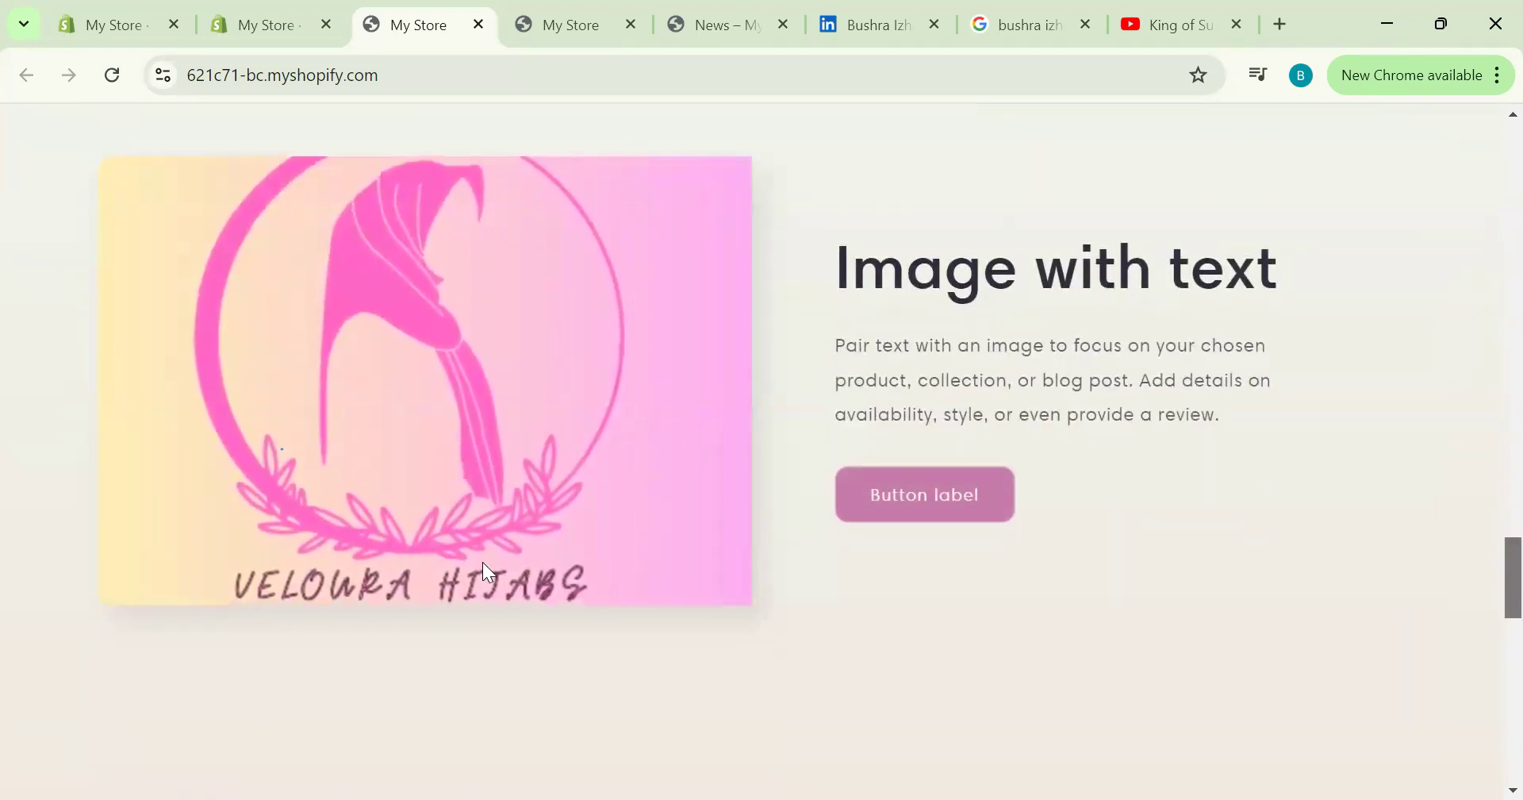
drag(1486, 586, 1487, 677)
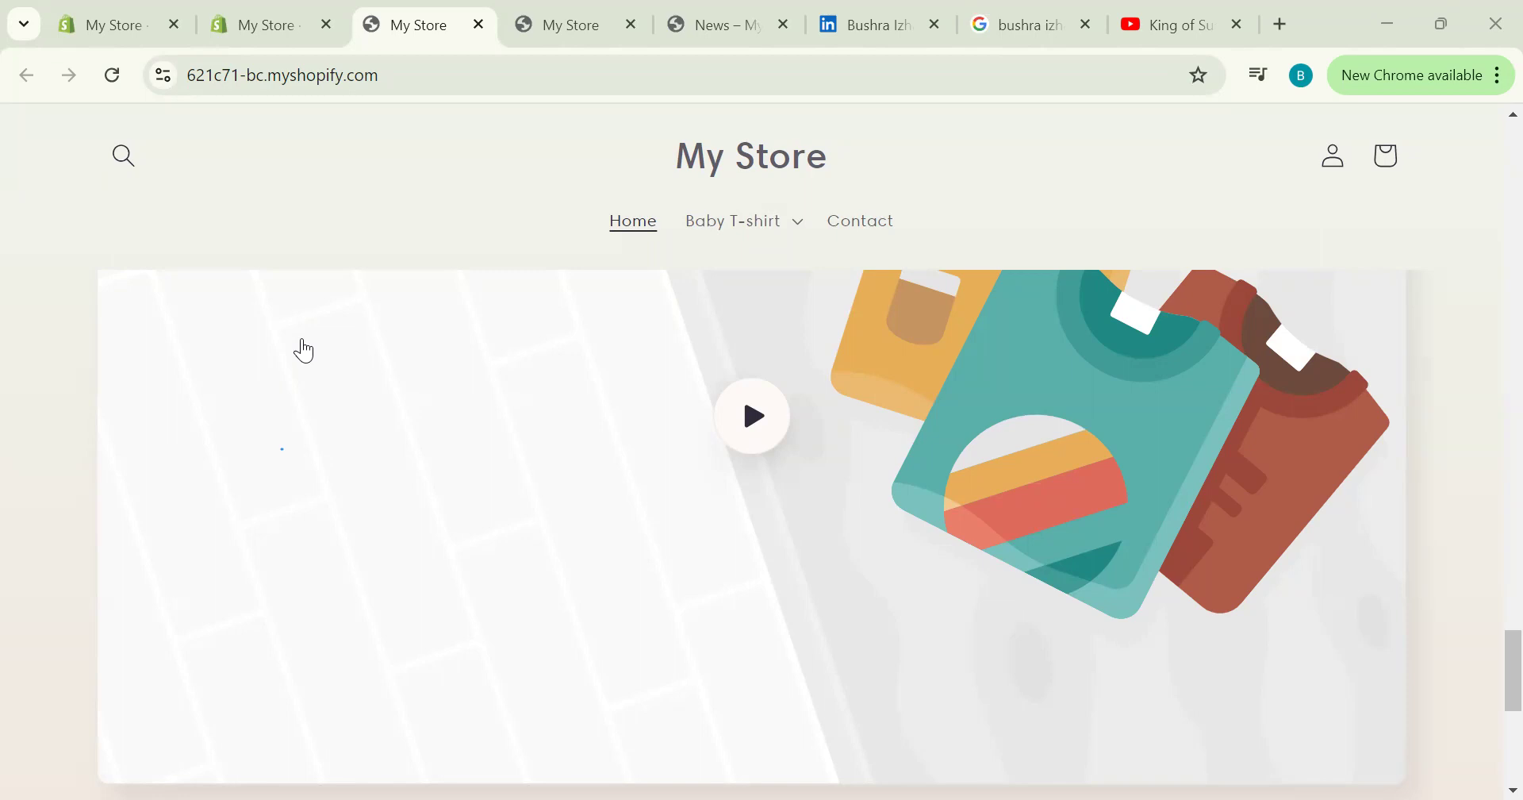
drag(1489, 671, 1489, 177)
scroll(1485, 172, up, 1)
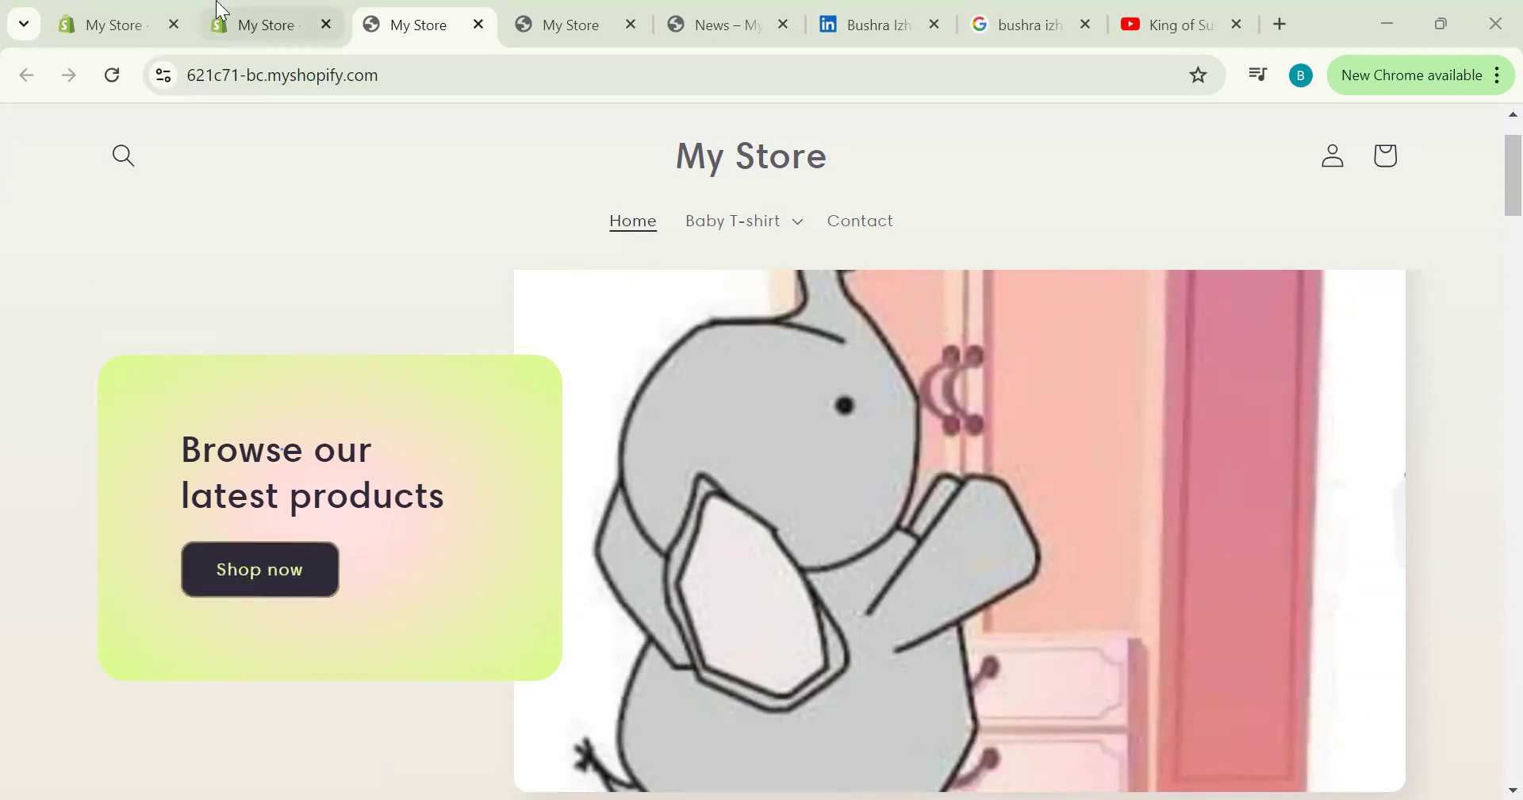
- Return to the Themes page in the store admin and open the current Sense theme for customization
click(248, 11)
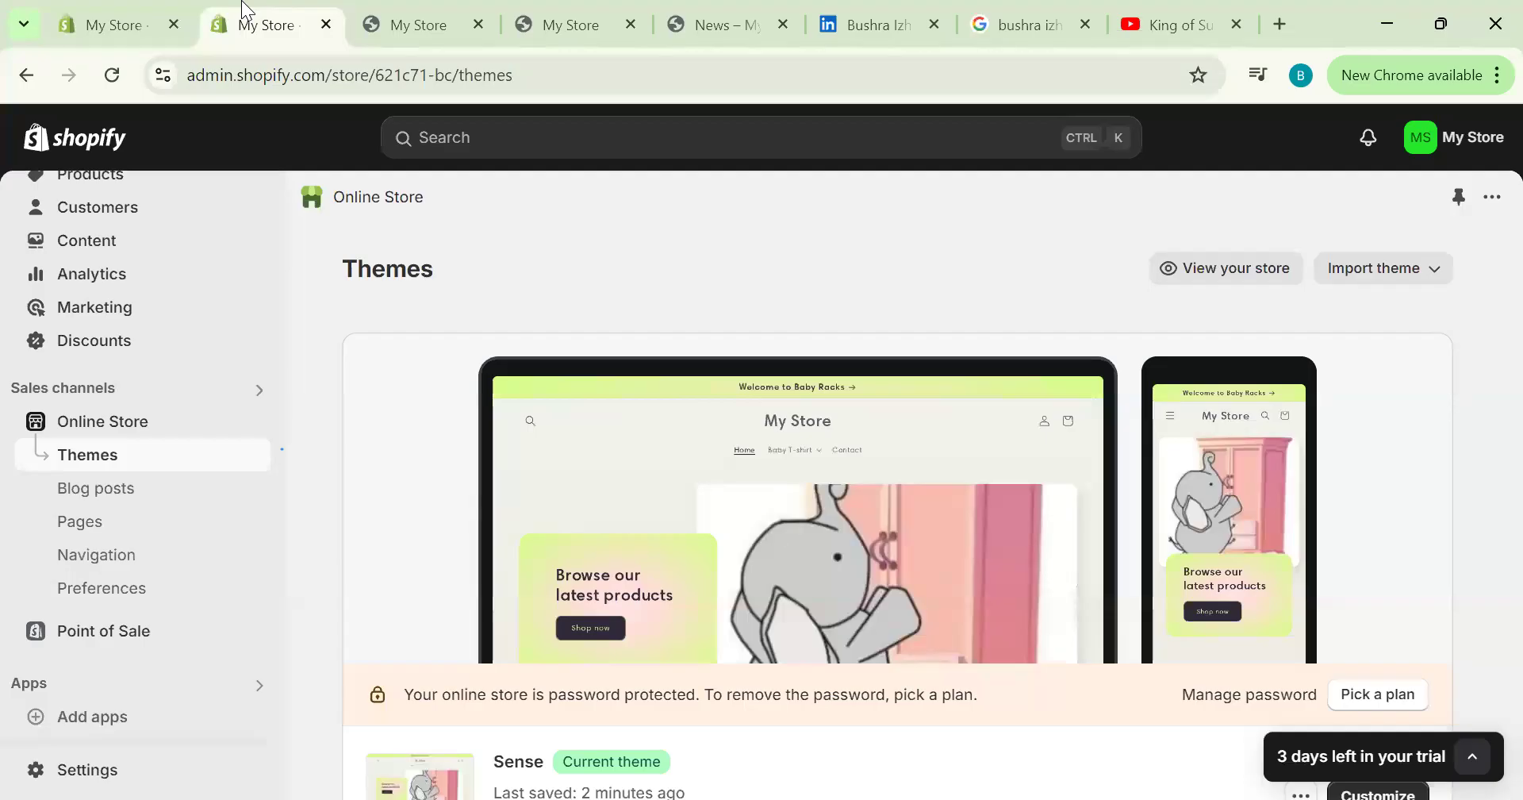
scroll(274, 507, up, 2)
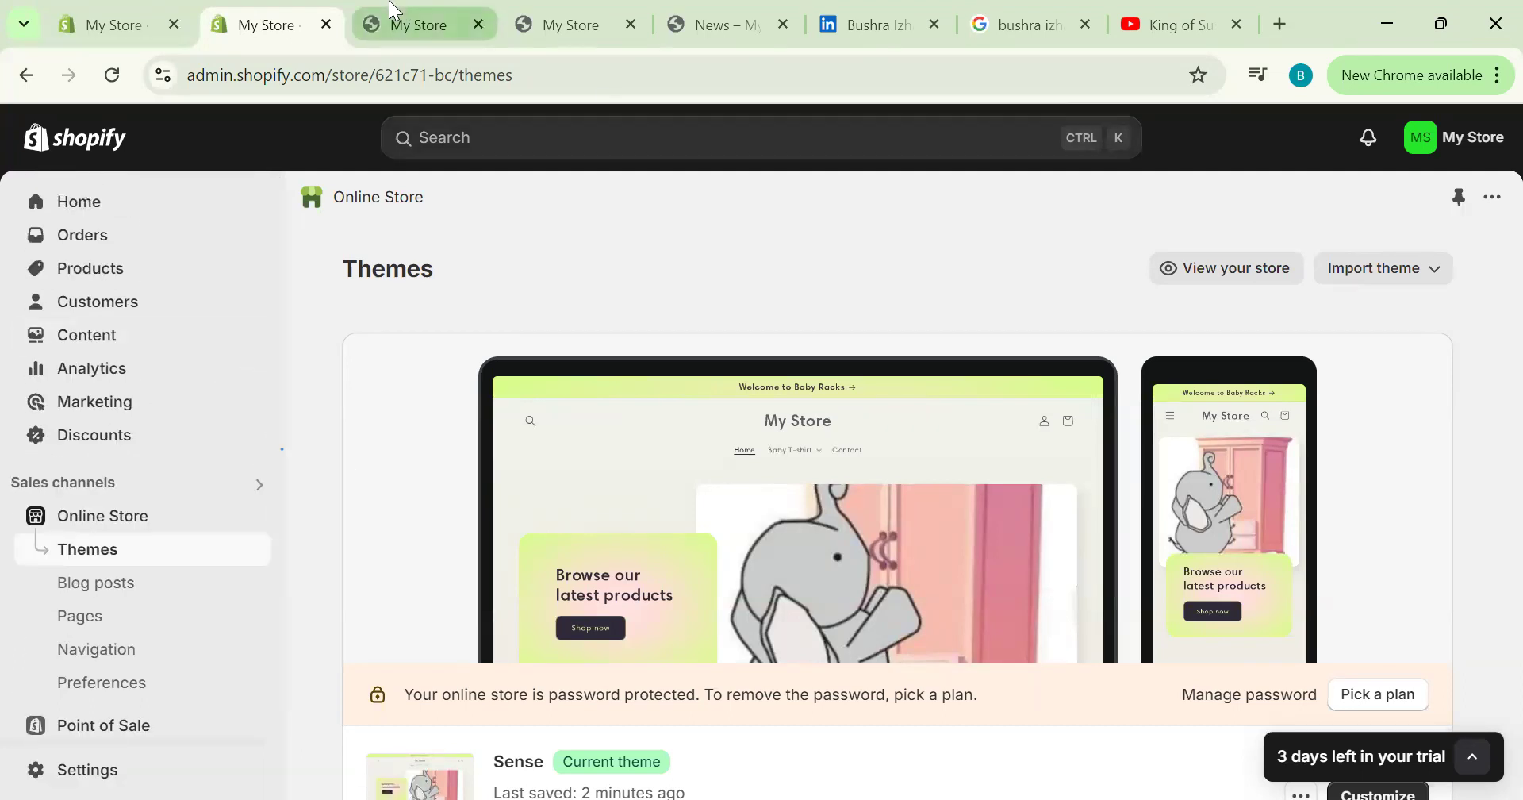
click(395, 11)
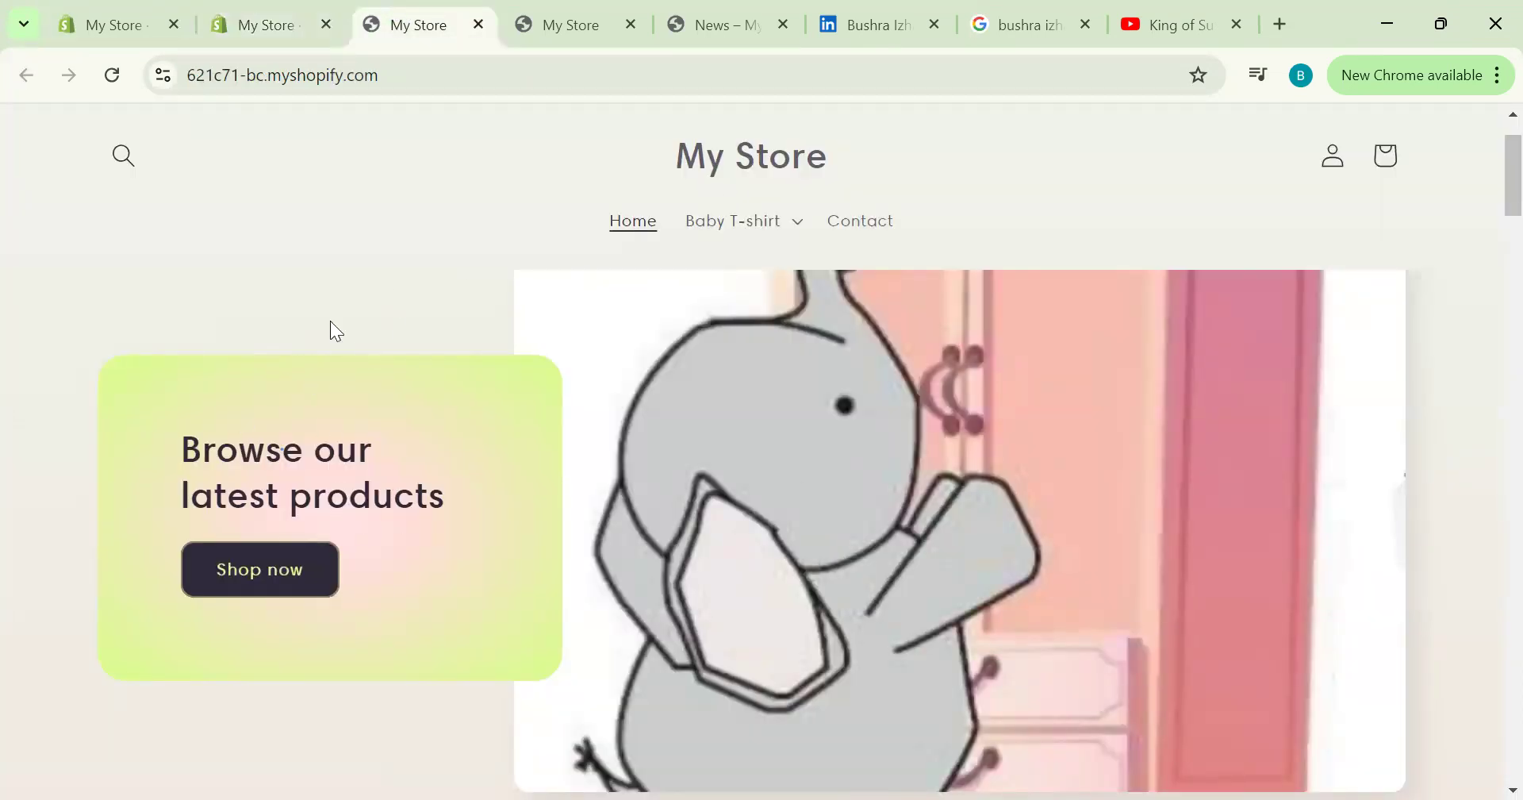
click(261, 25)
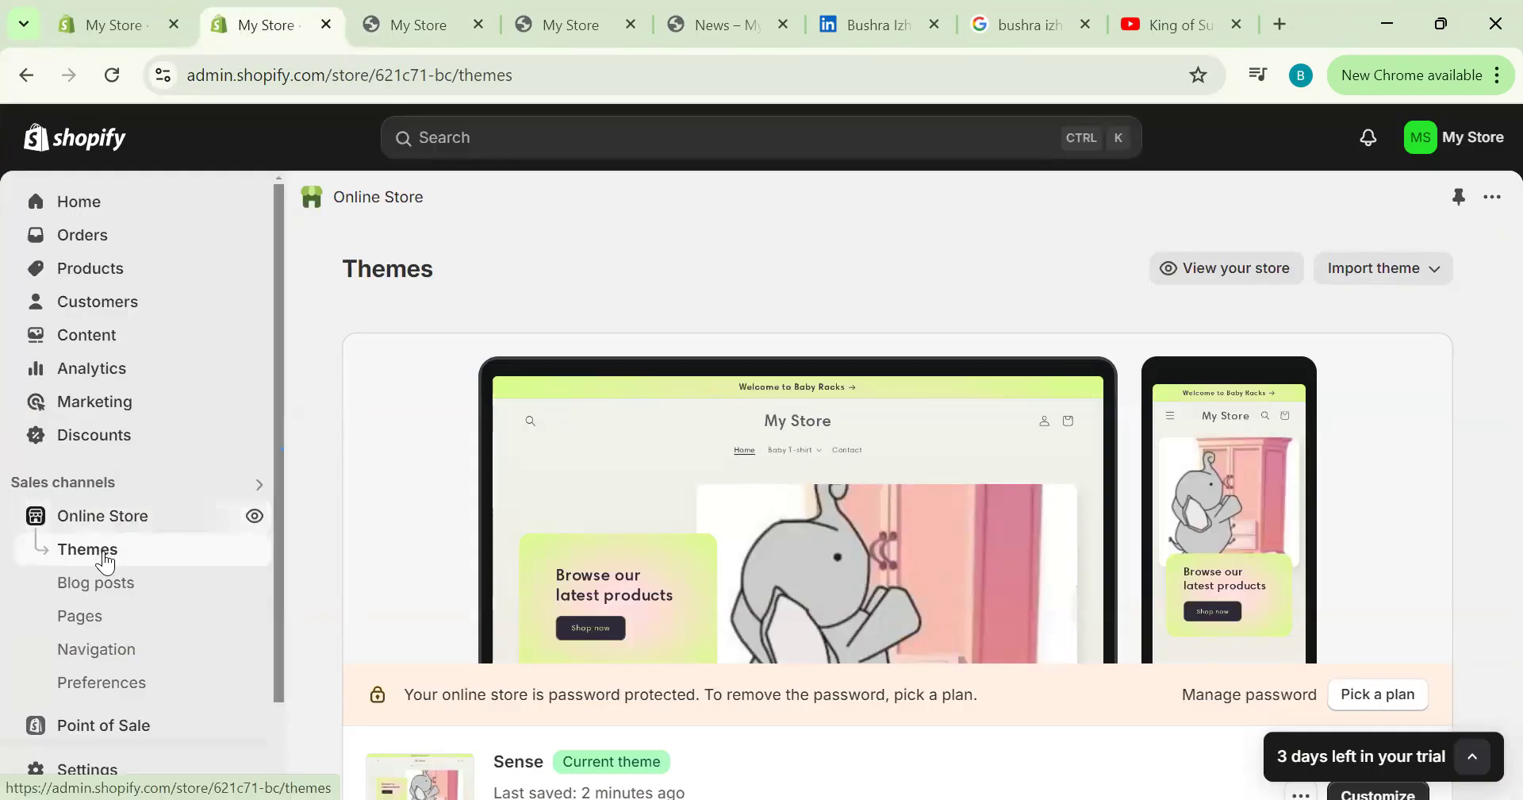
scroll(1487, 309, down, 2)
scroll(1486, 289, up, 2)
scroll(1486, 302, down, 1)
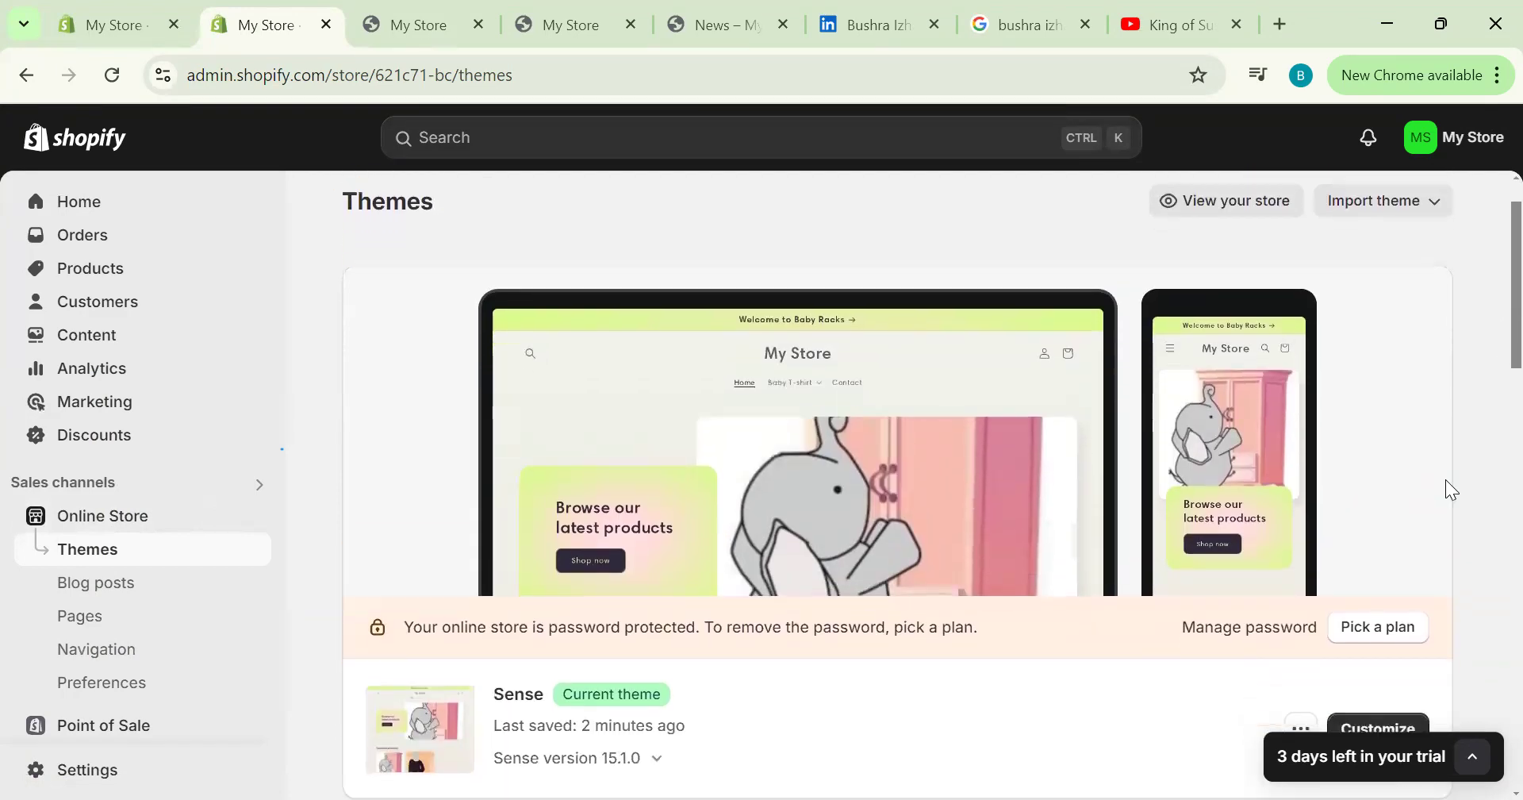
click(1383, 700)
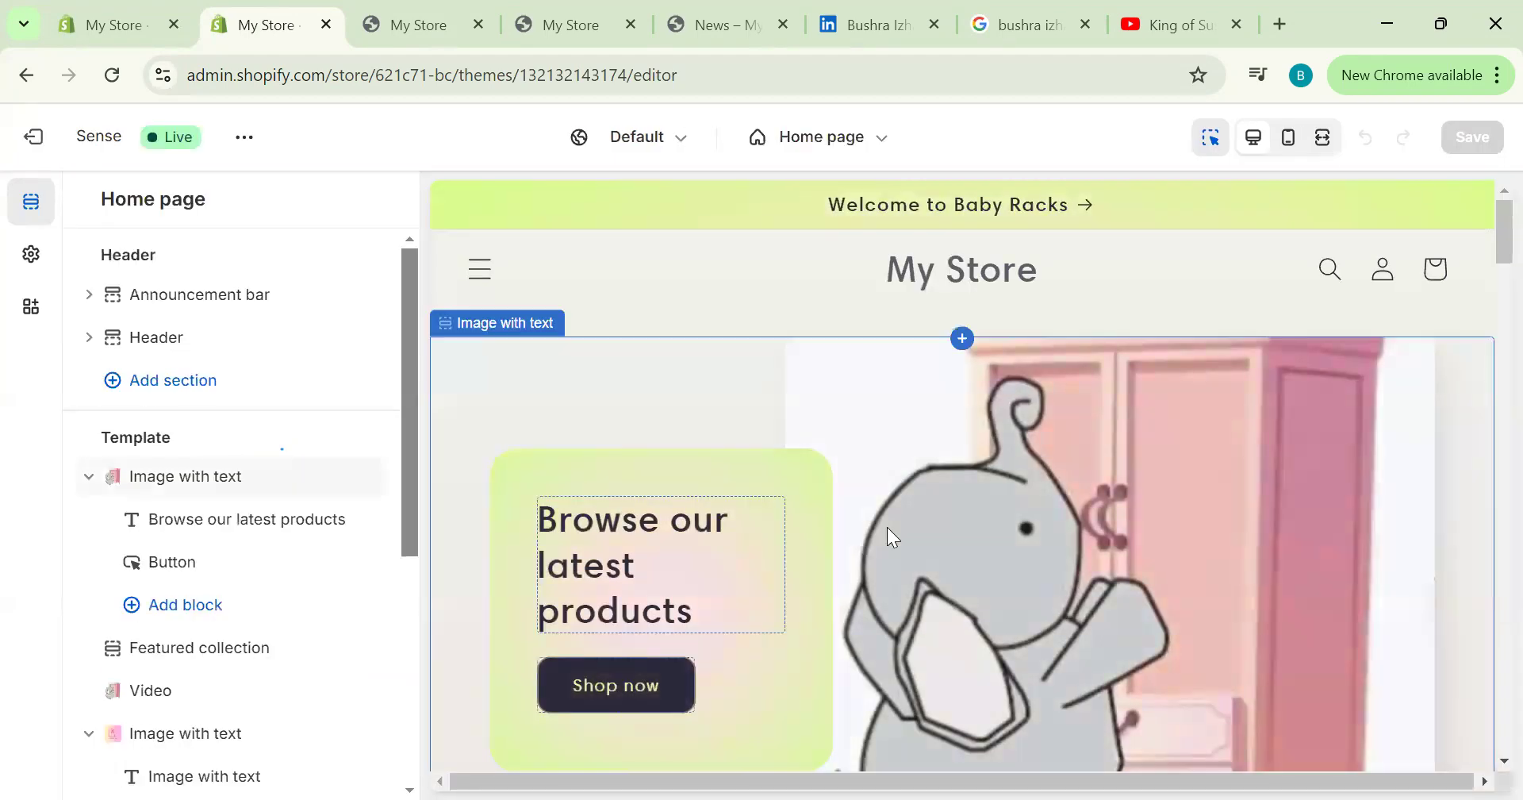
- Remove the elephant and wardrobe image from the first Image with text section on the home page
click(887, 527)
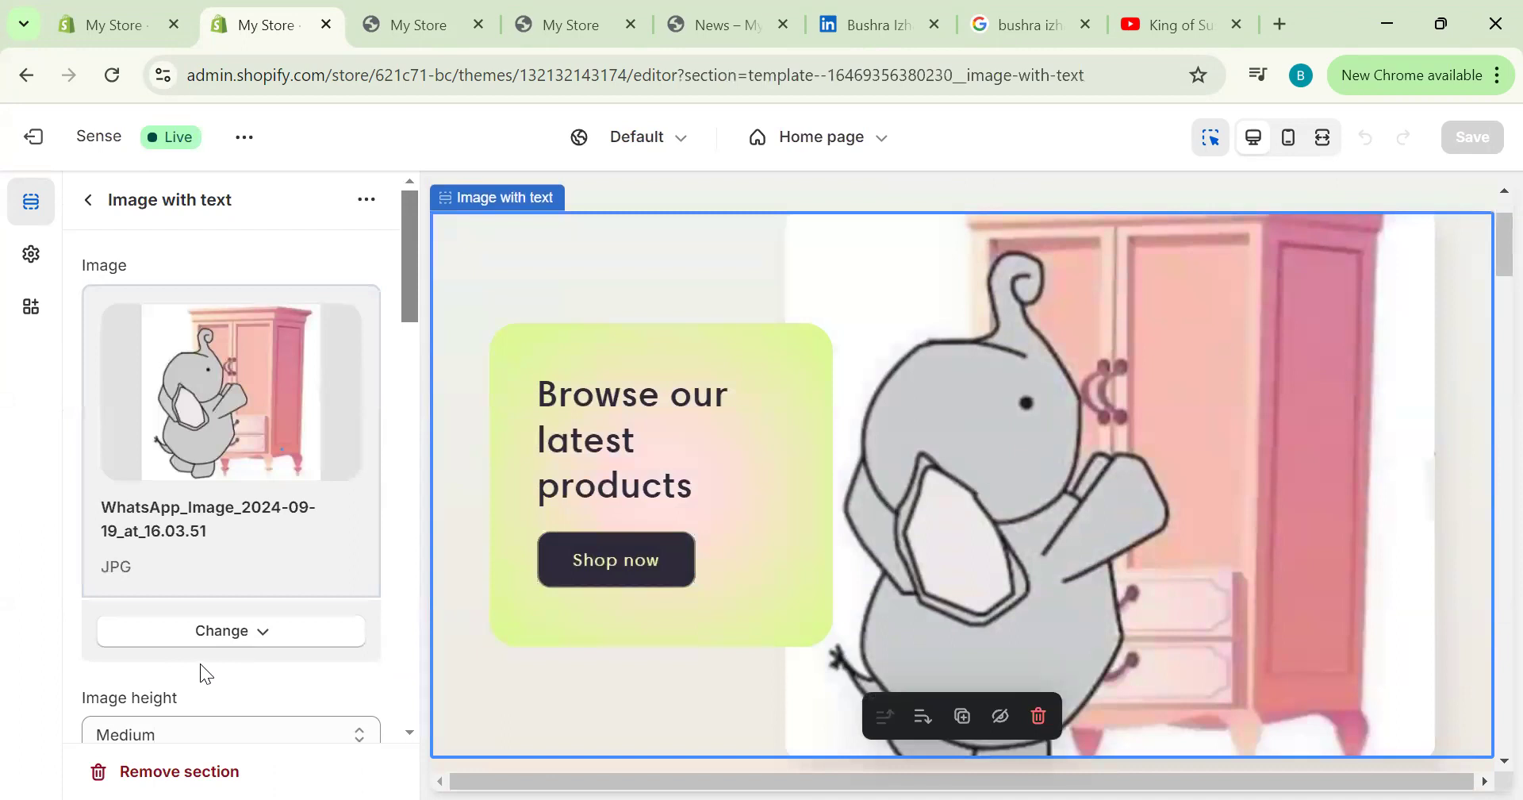
click(219, 639)
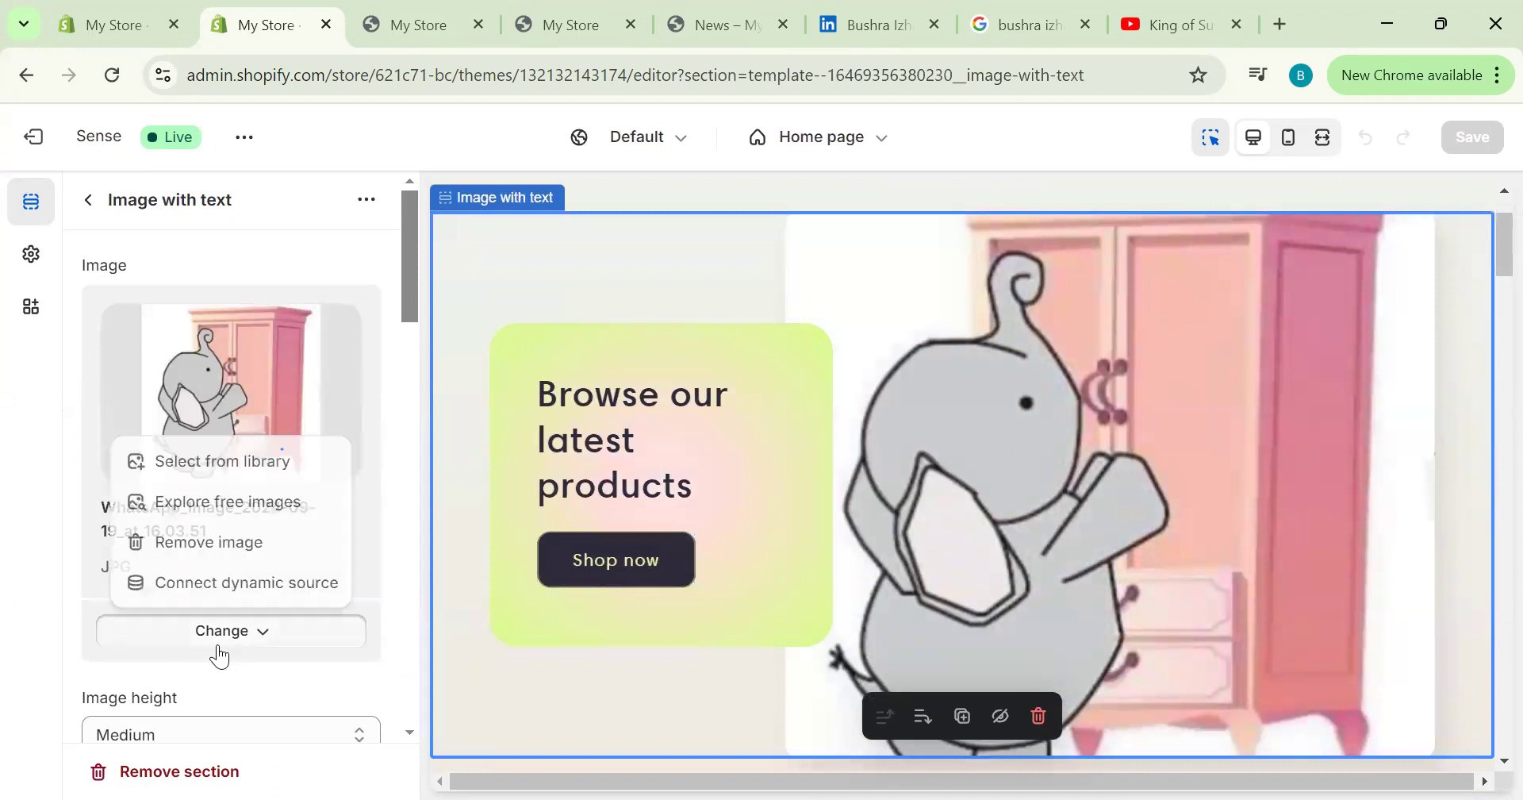
click(229, 548)
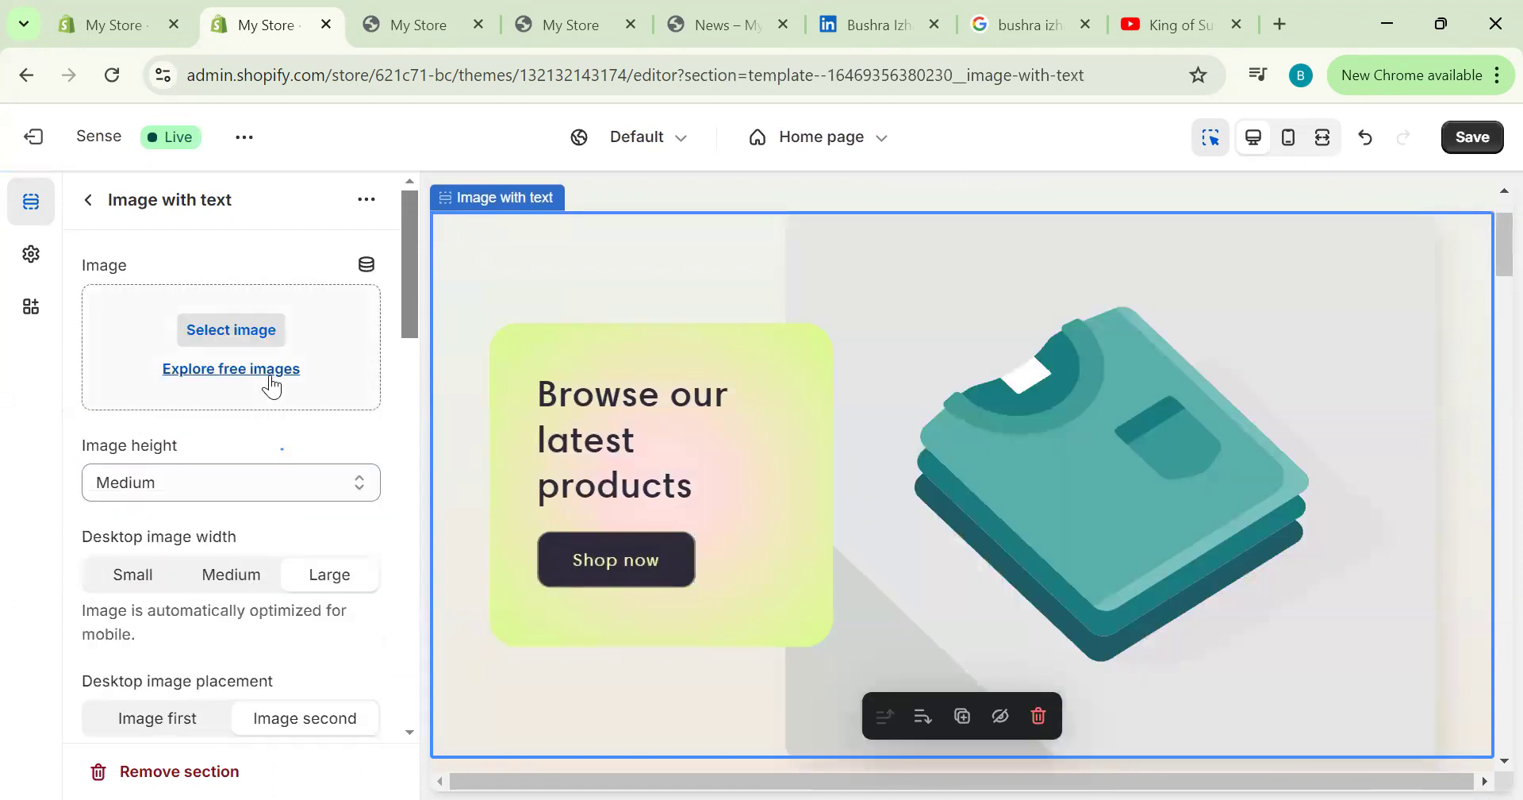
- Try the clothes-rack photo from the Shop Local free images in the Image with text section
click(270, 386)
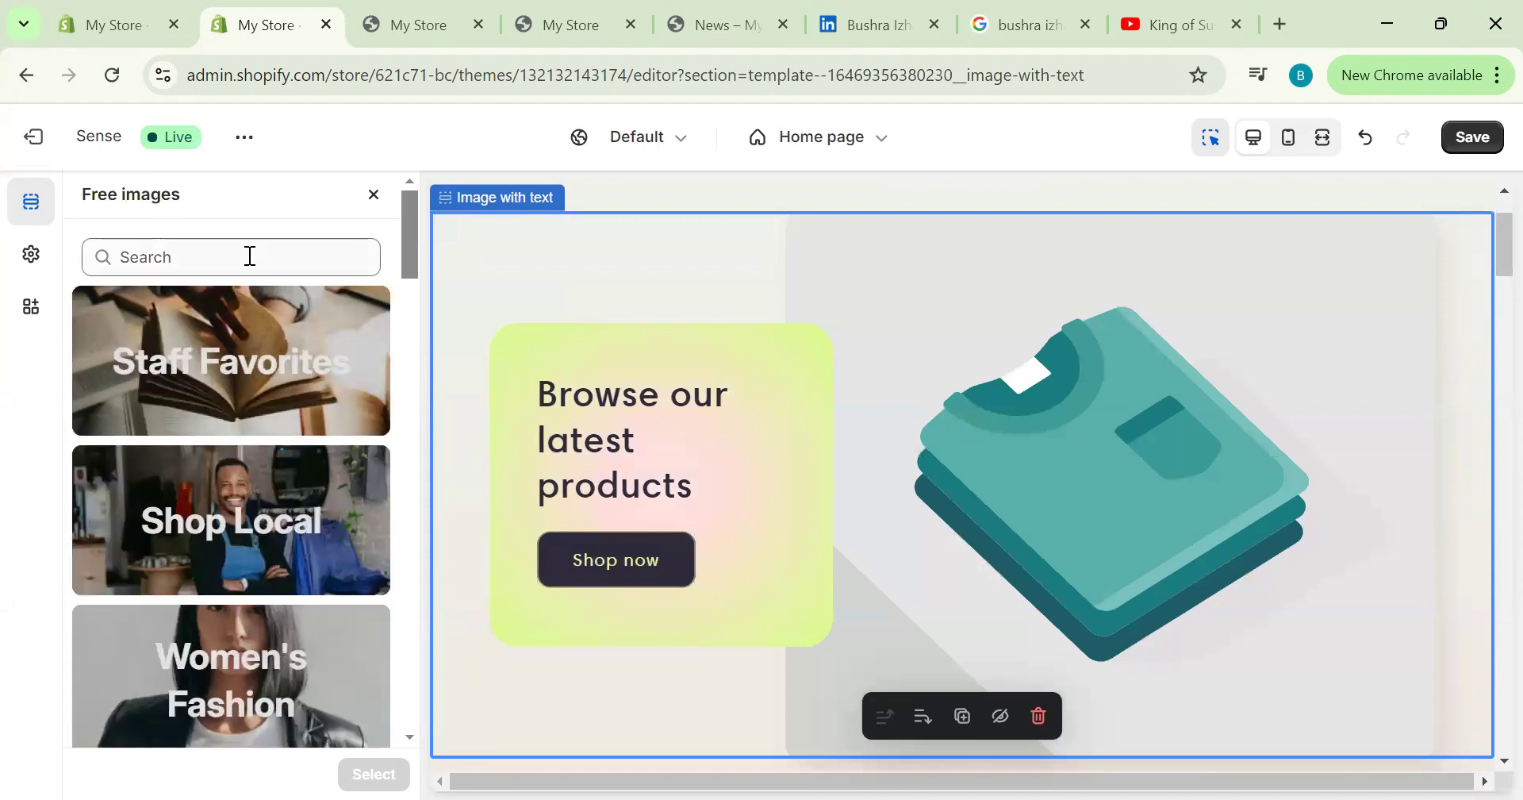
click(241, 542)
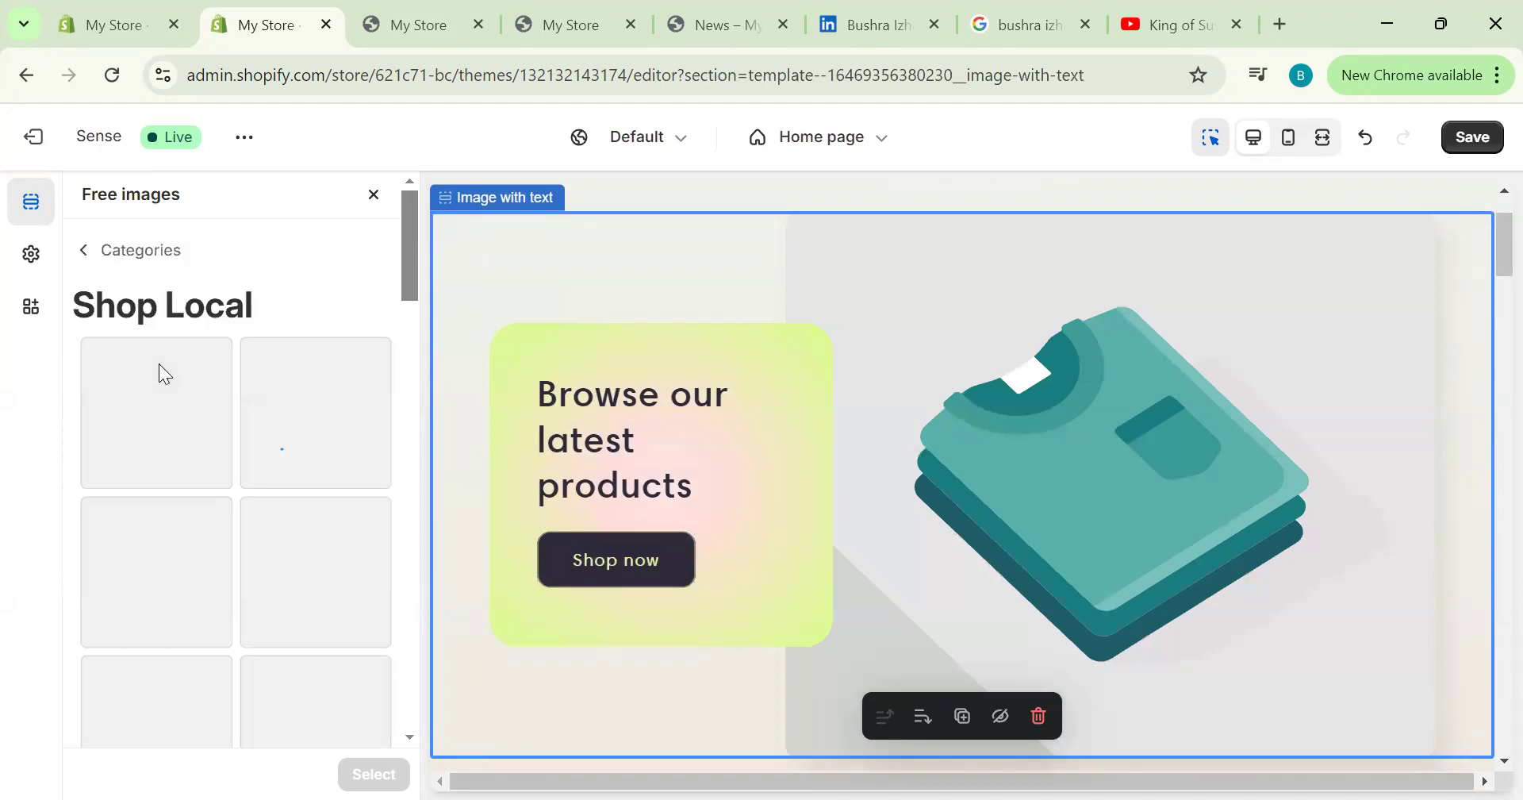
click(161, 373)
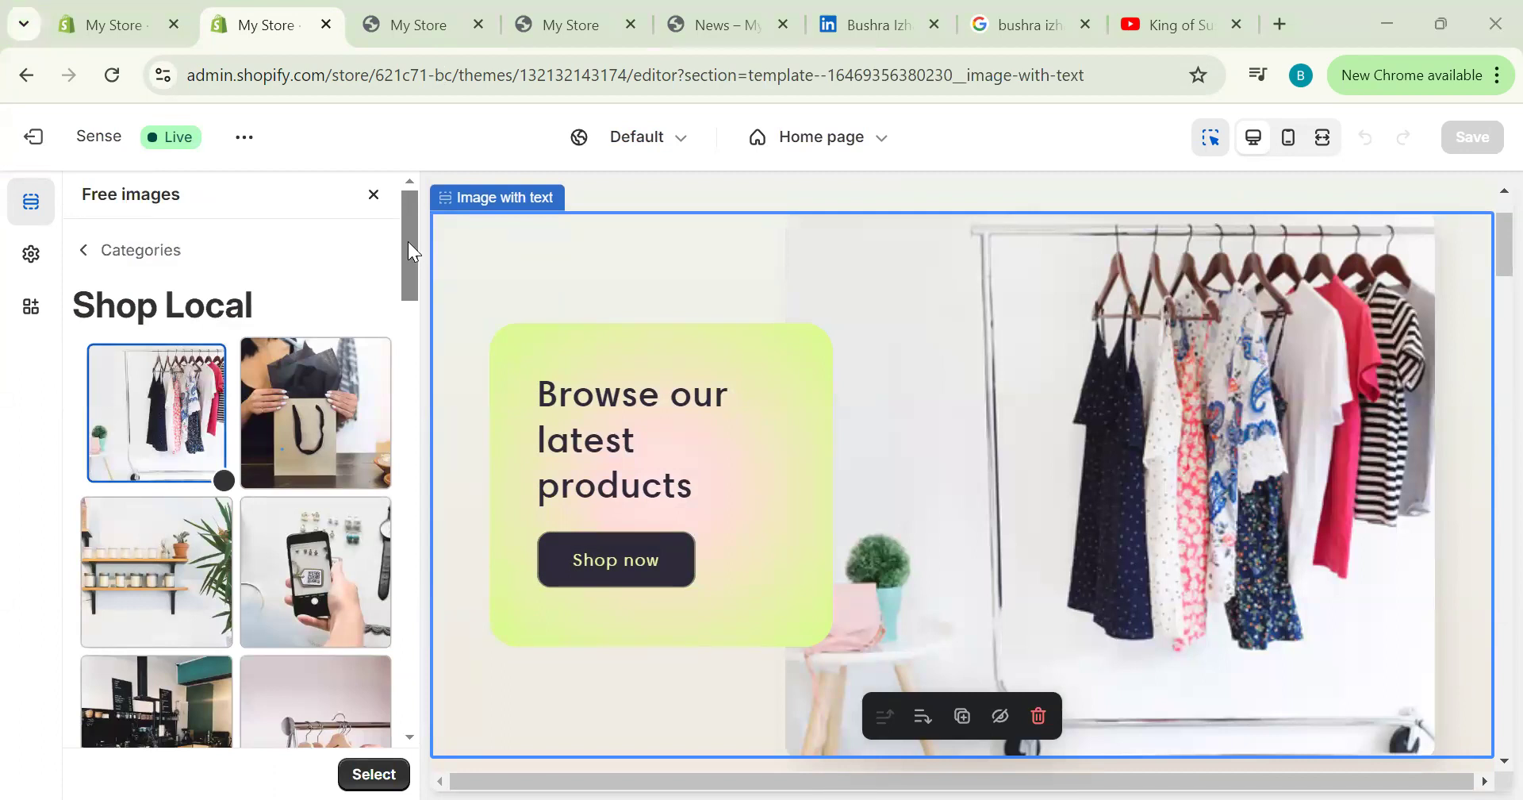
drag(408, 241, 424, 685)
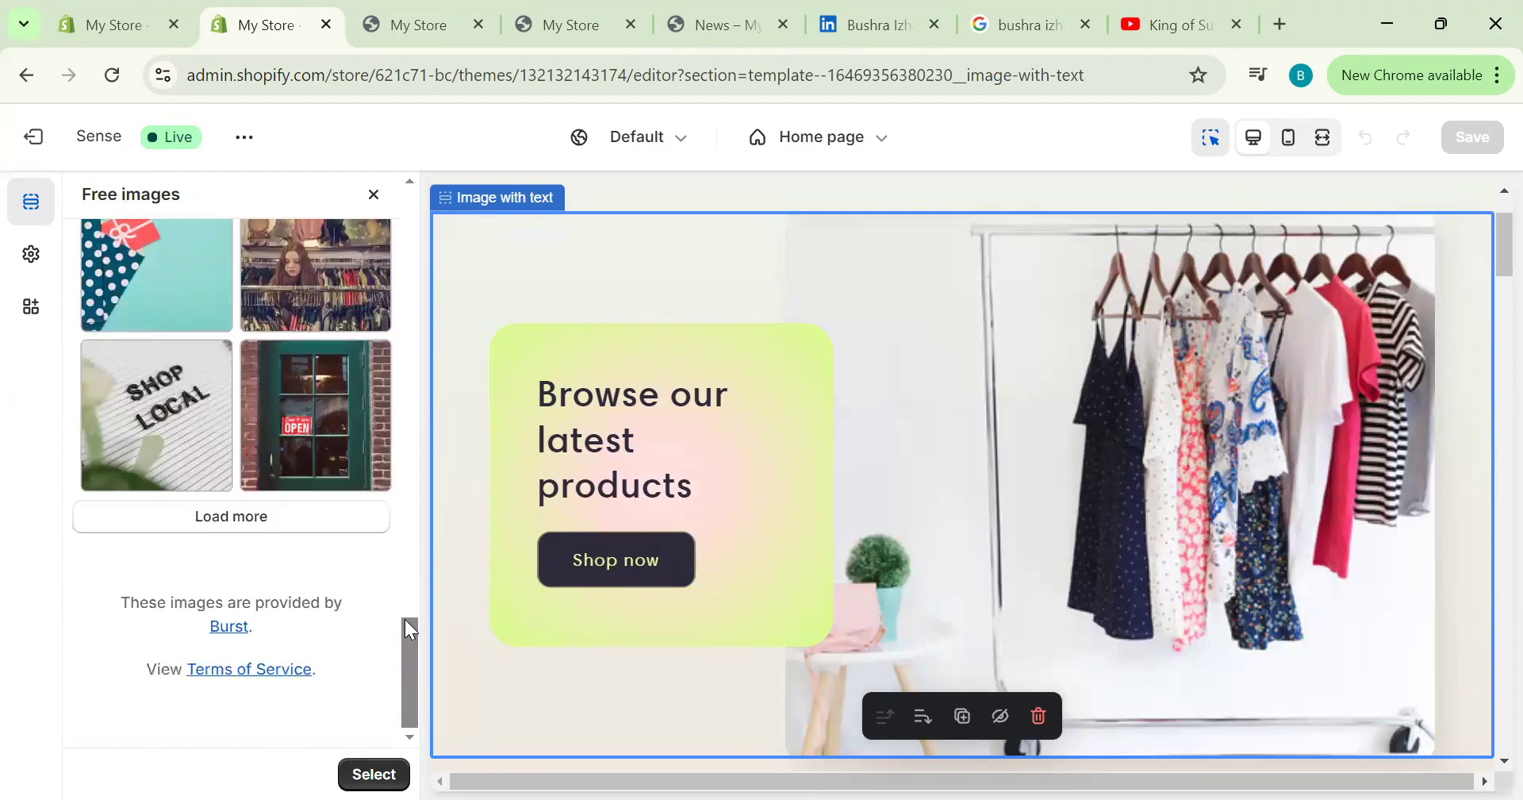
click(374, 198)
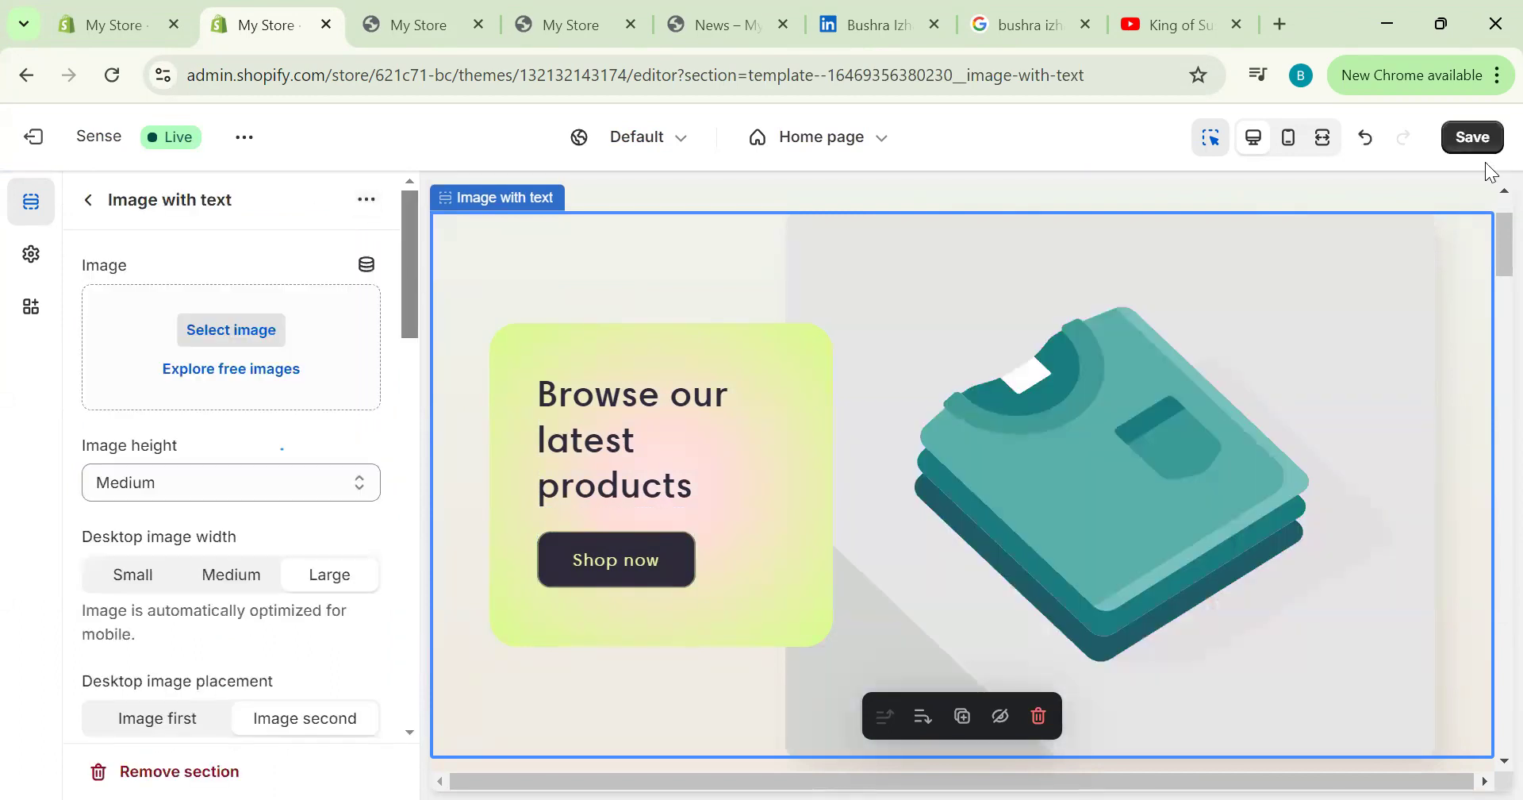
- Save the theme and pick the sunset beach photo from the Staff Favorites free images as the section's image
click(1469, 138)
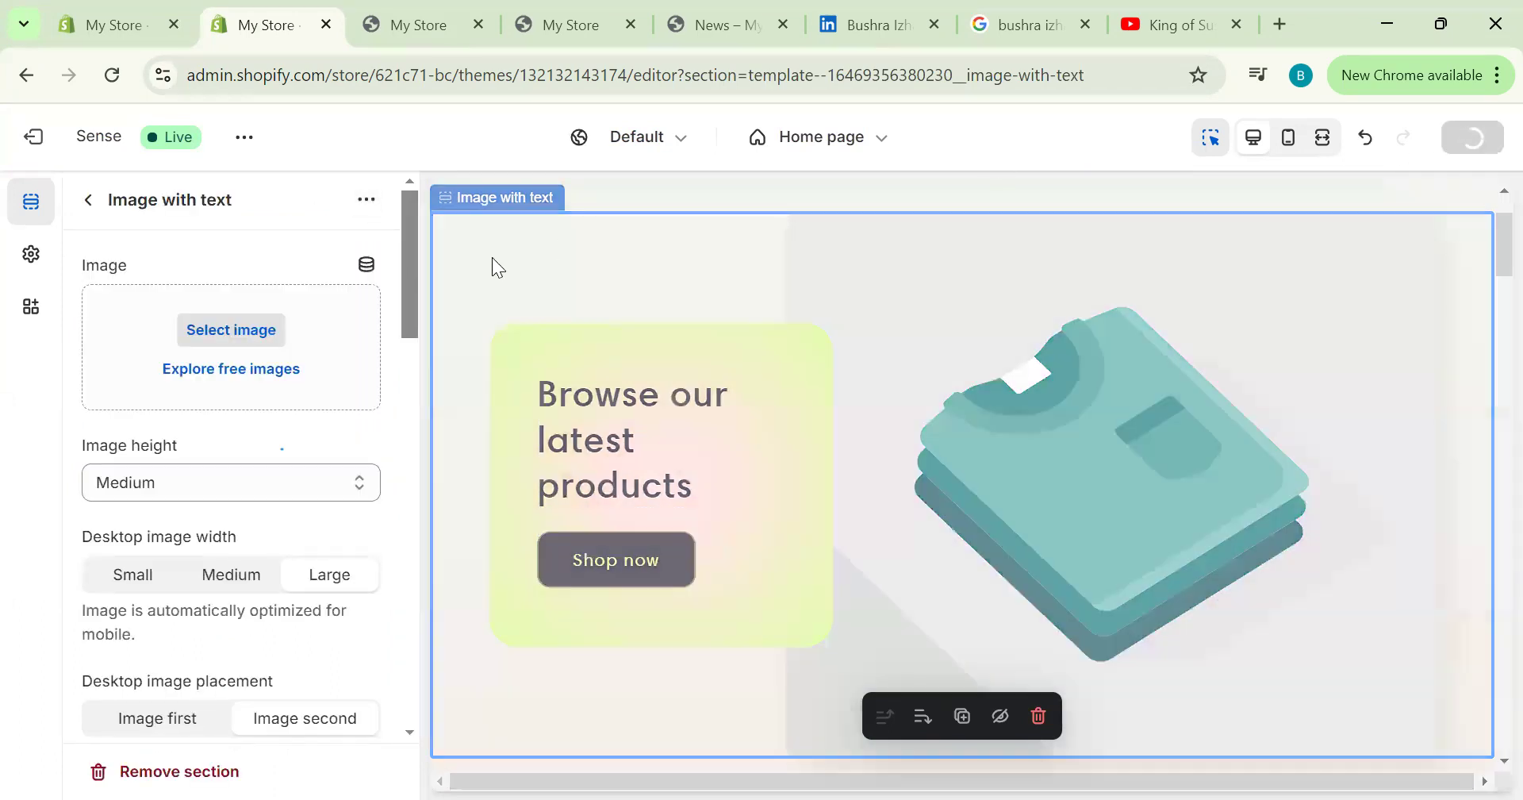
click(227, 369)
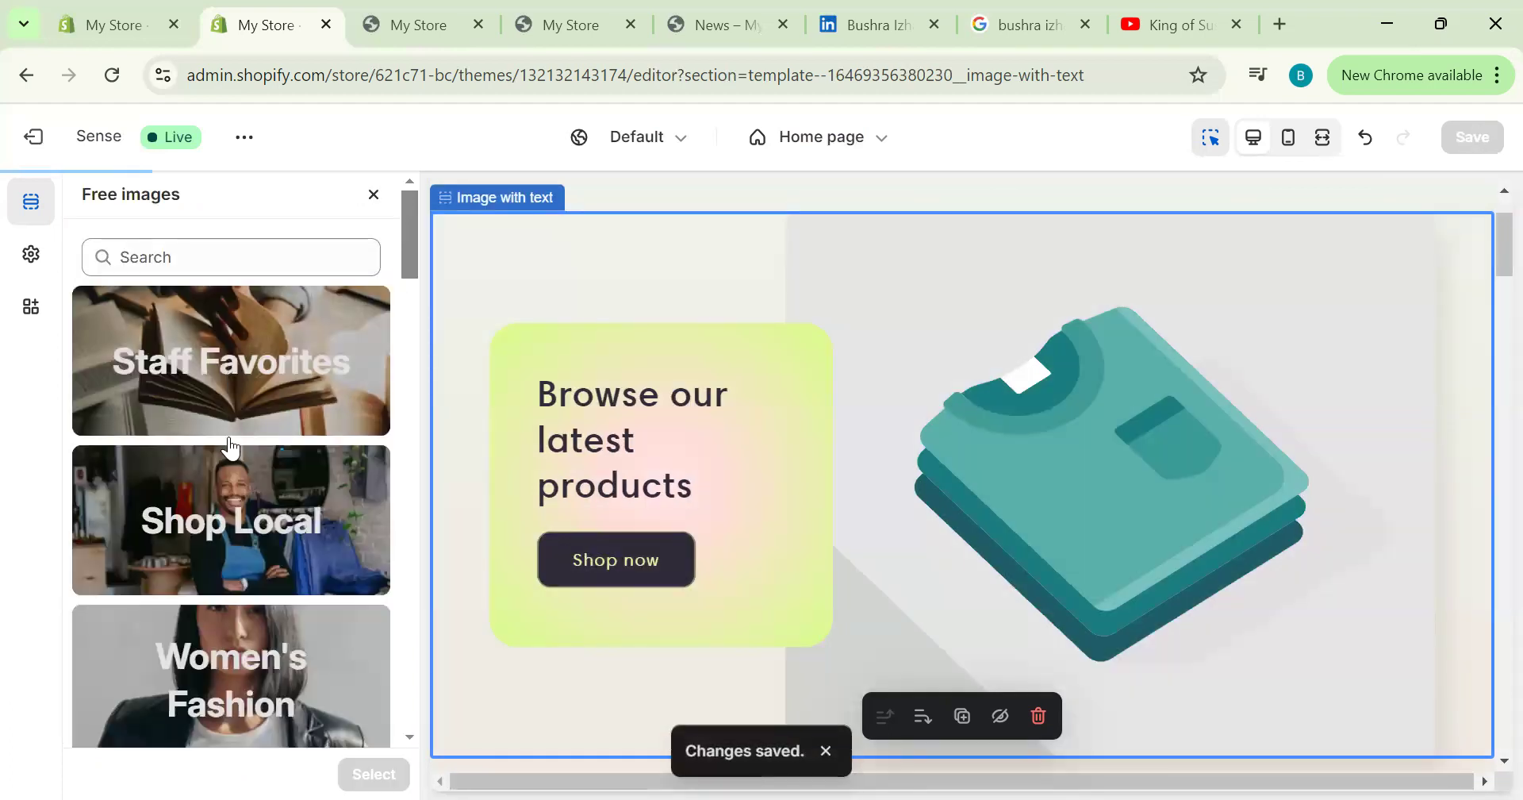
click(271, 360)
click(271, 361)
click(272, 365)
click(274, 369)
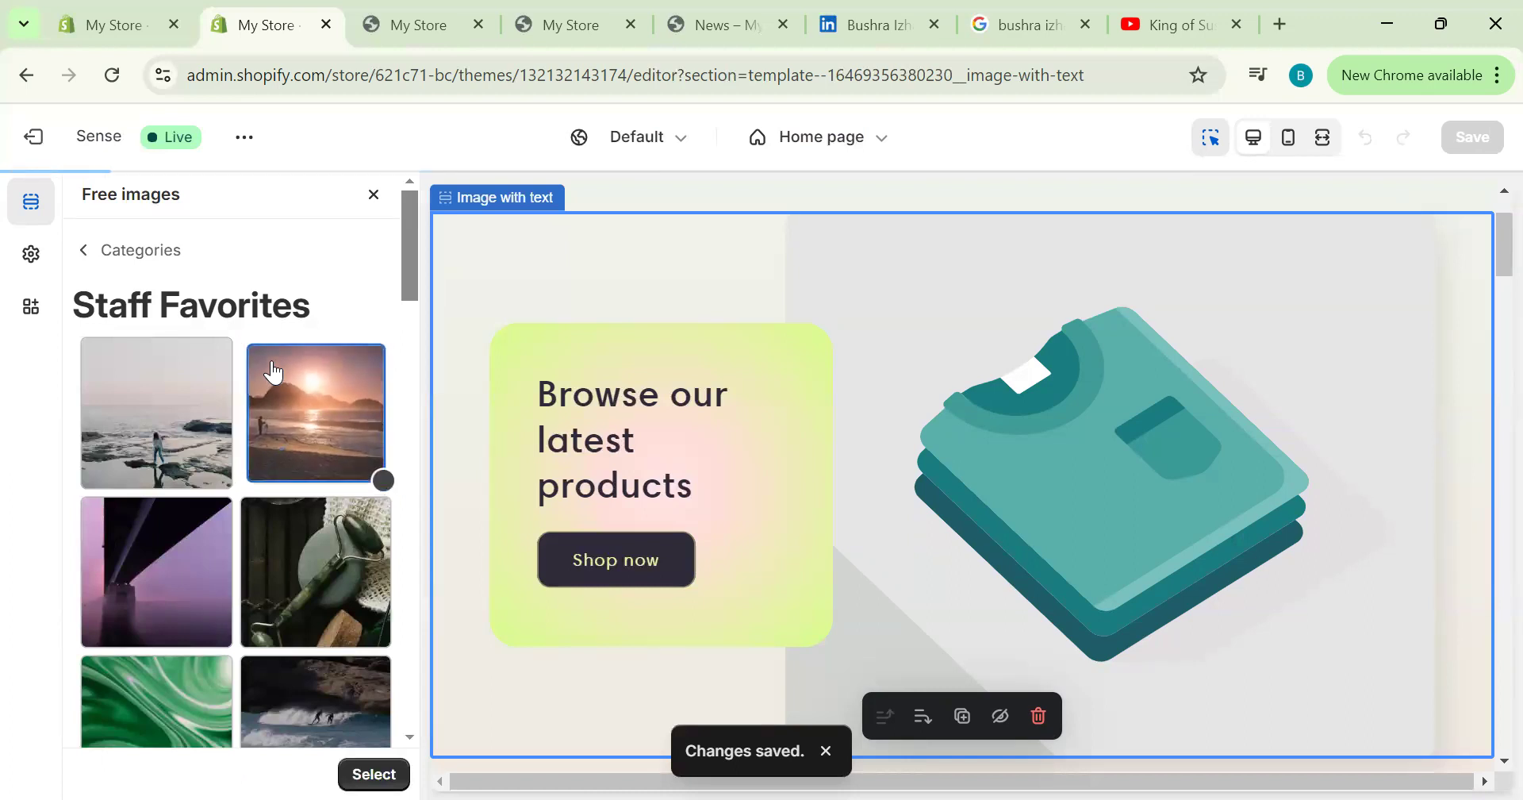
click(274, 373)
click(281, 383)
click(281, 386)
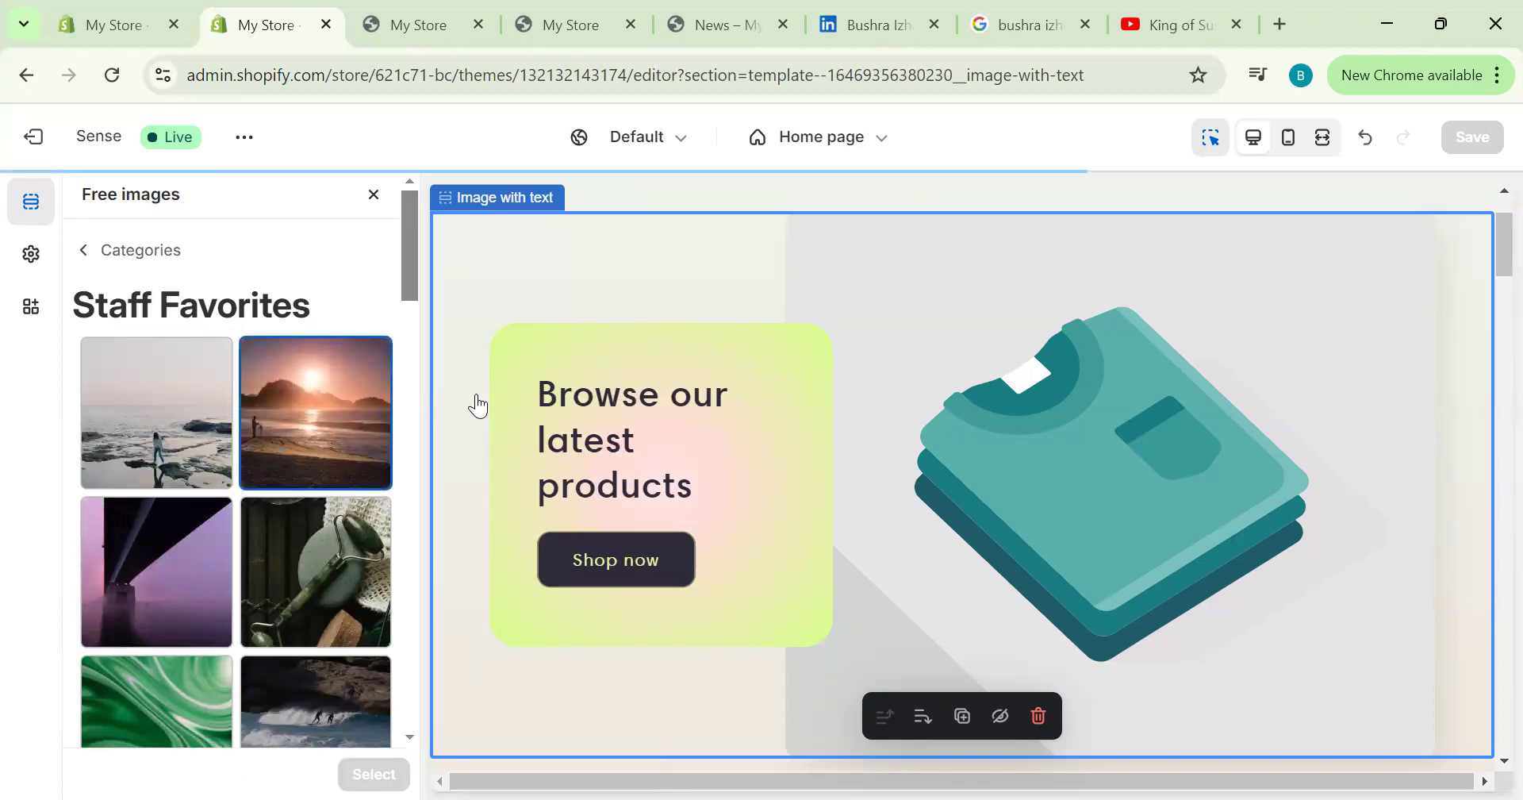
click(289, 394)
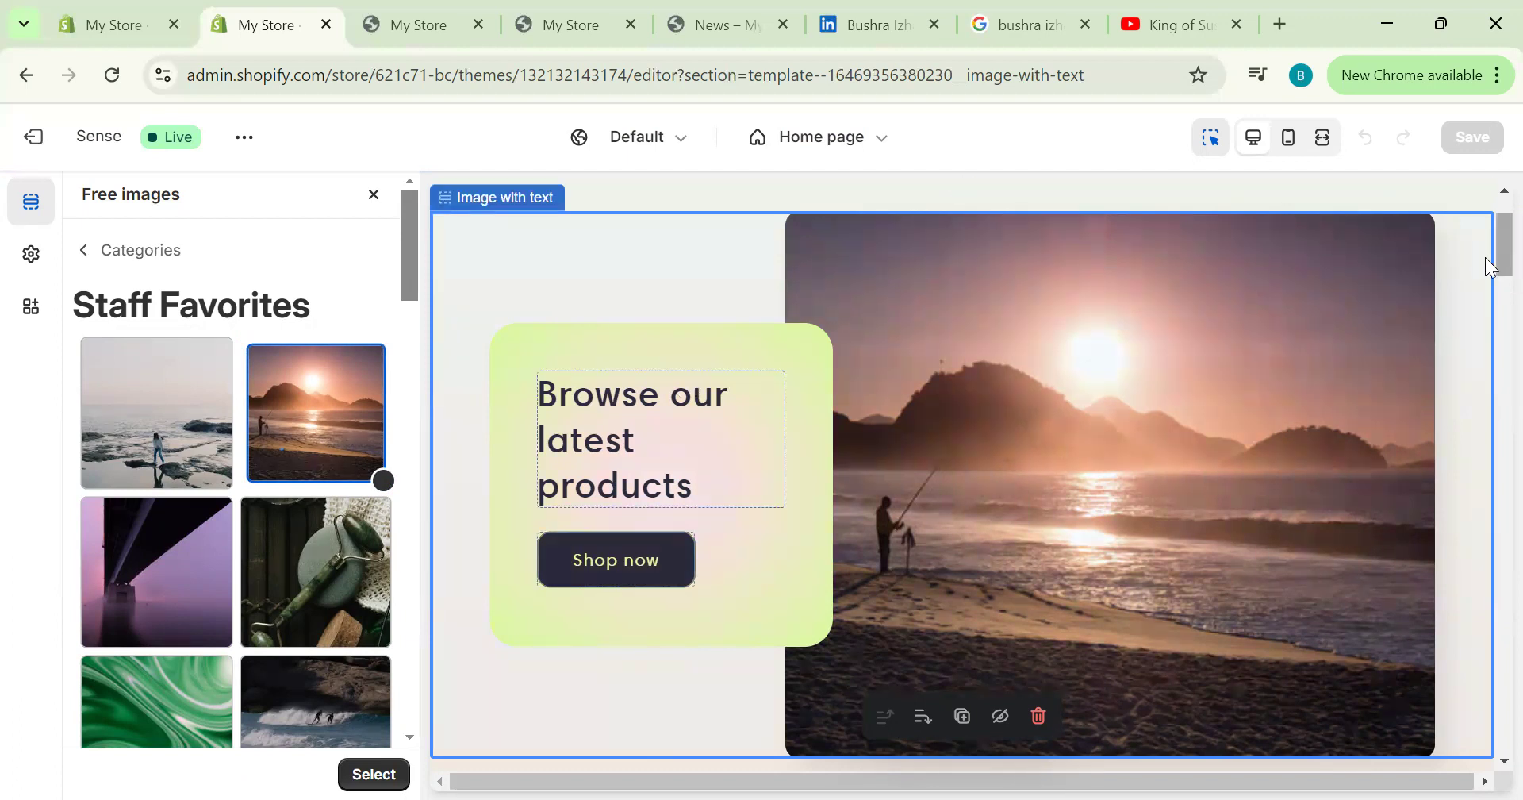
- Follow the first section's Shop now button to the Baby T-shirts collection preview and exit the theme editor
drag(1488, 261, 1485, 587)
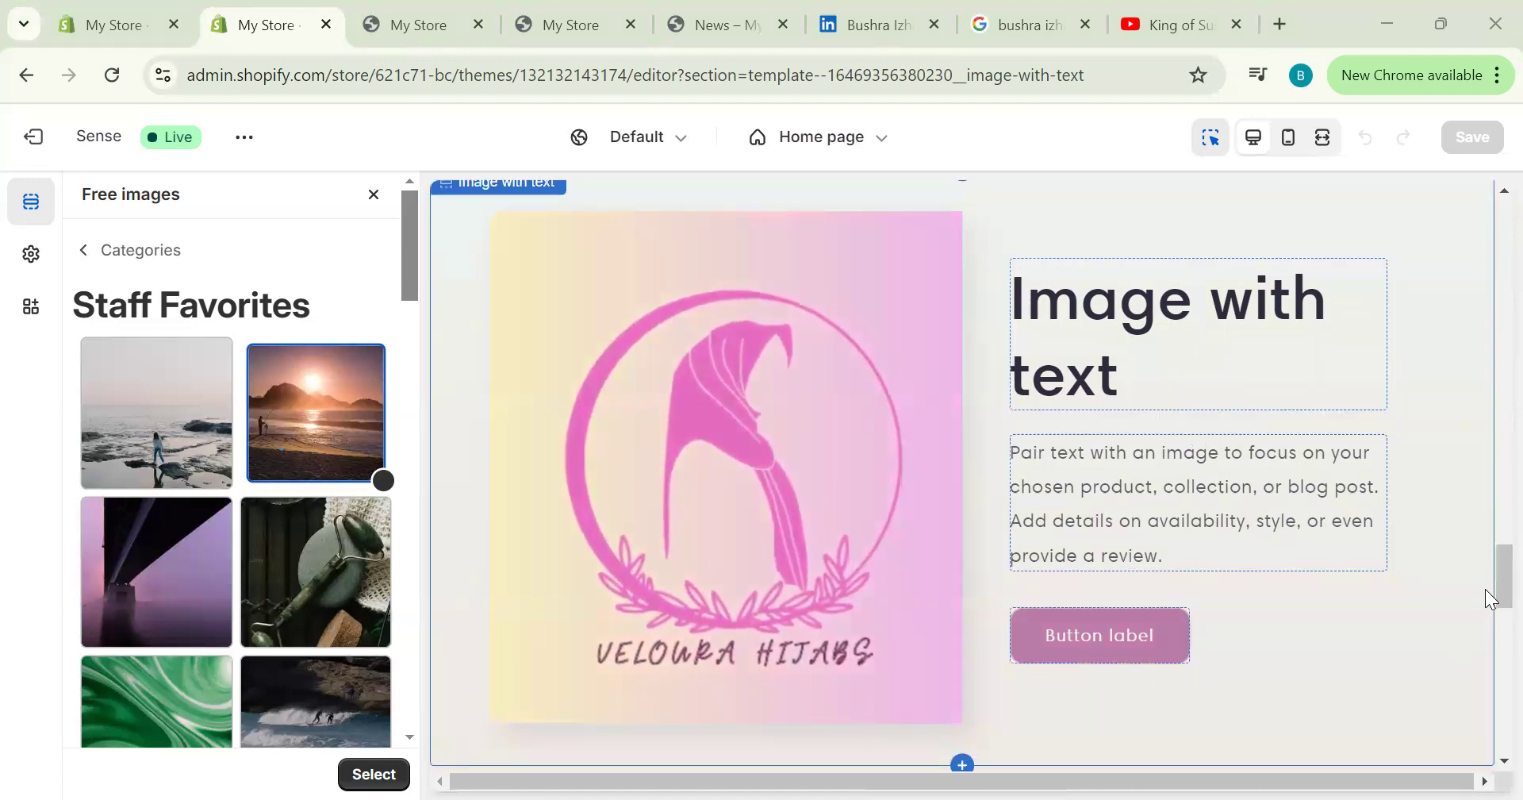
drag(1497, 580, 1490, 294)
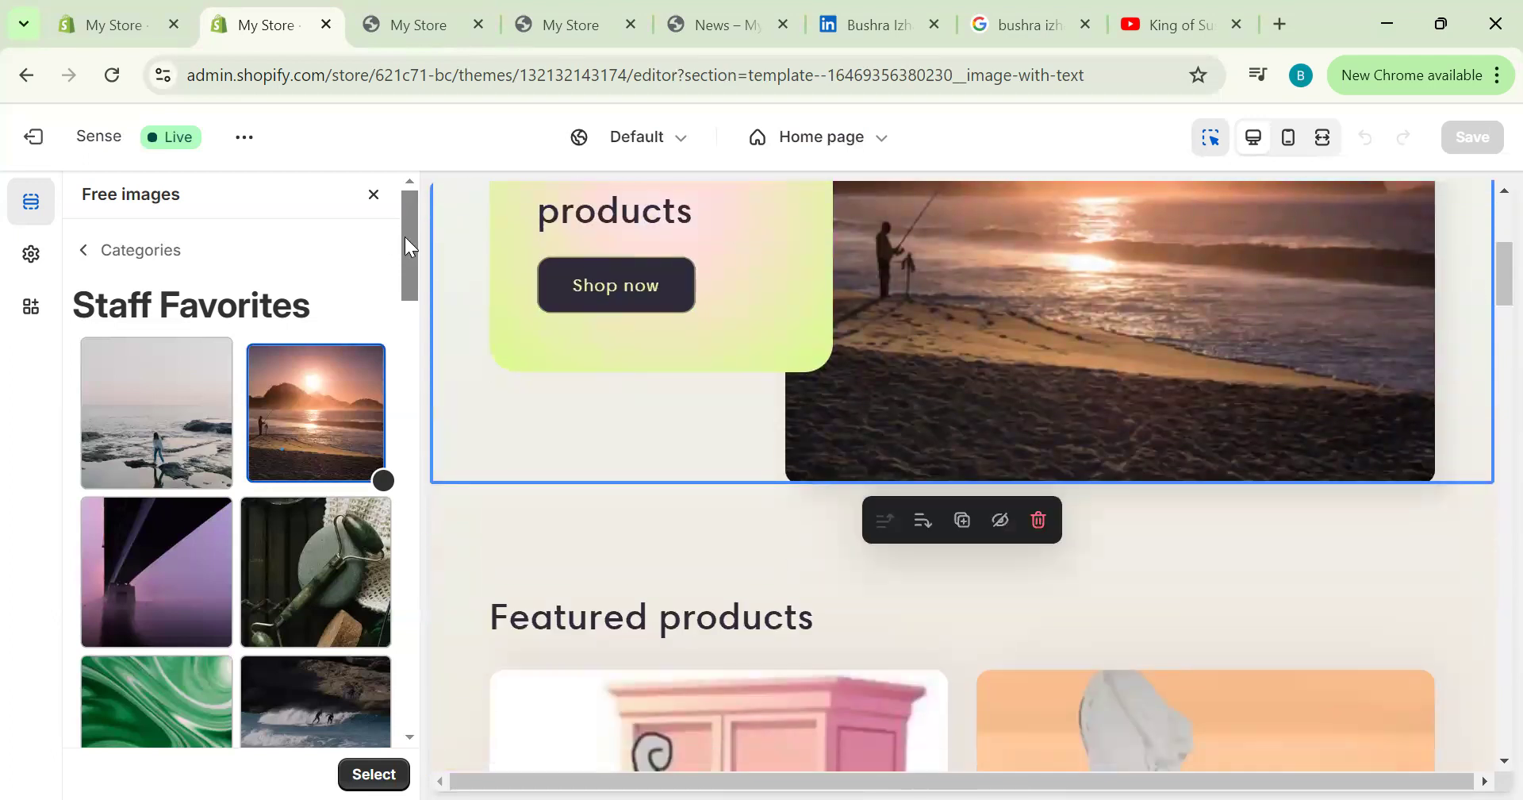
drag(405, 237, 400, 704)
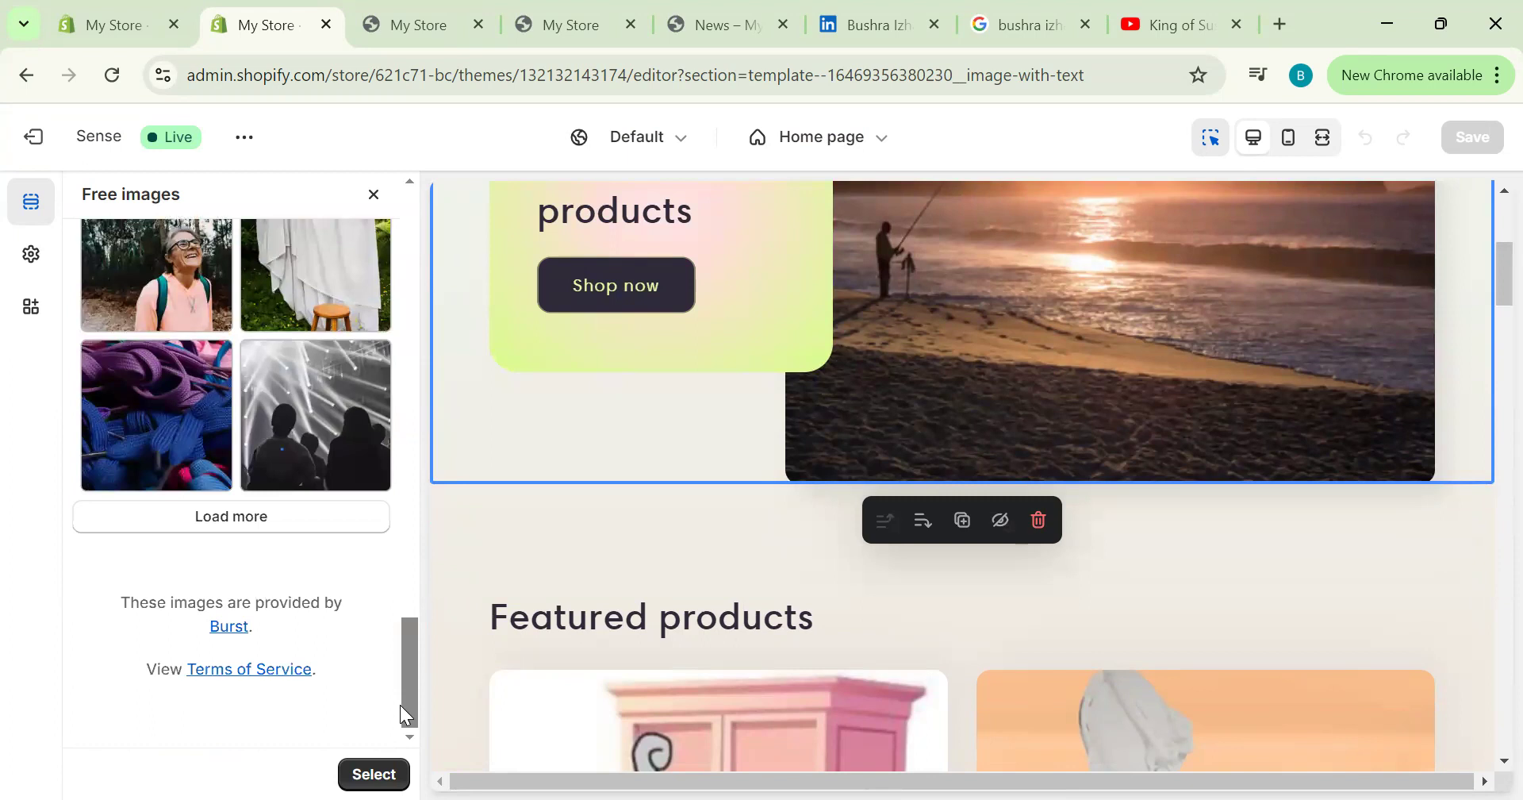
click(584, 285)
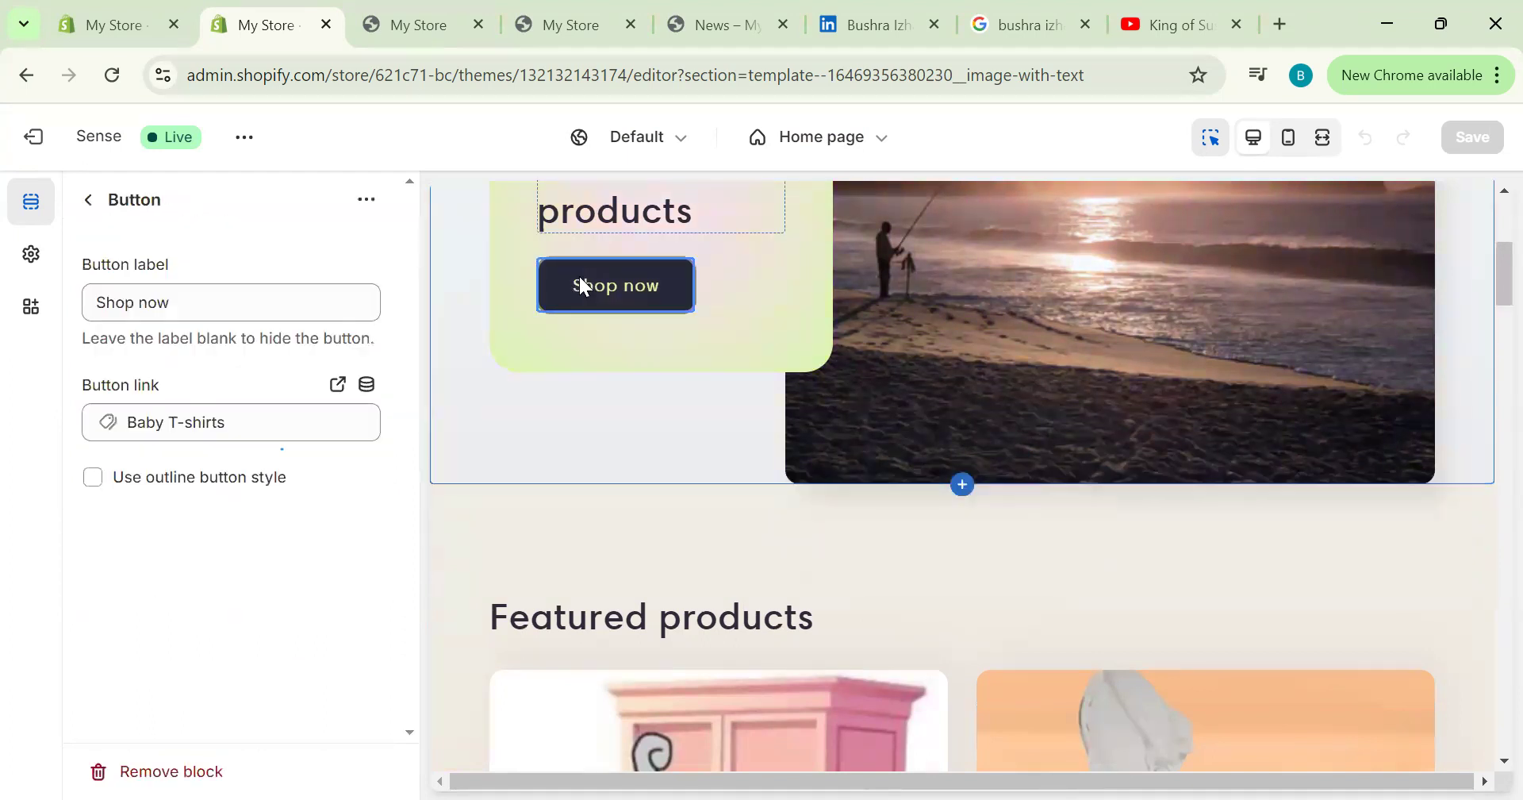
click(583, 286)
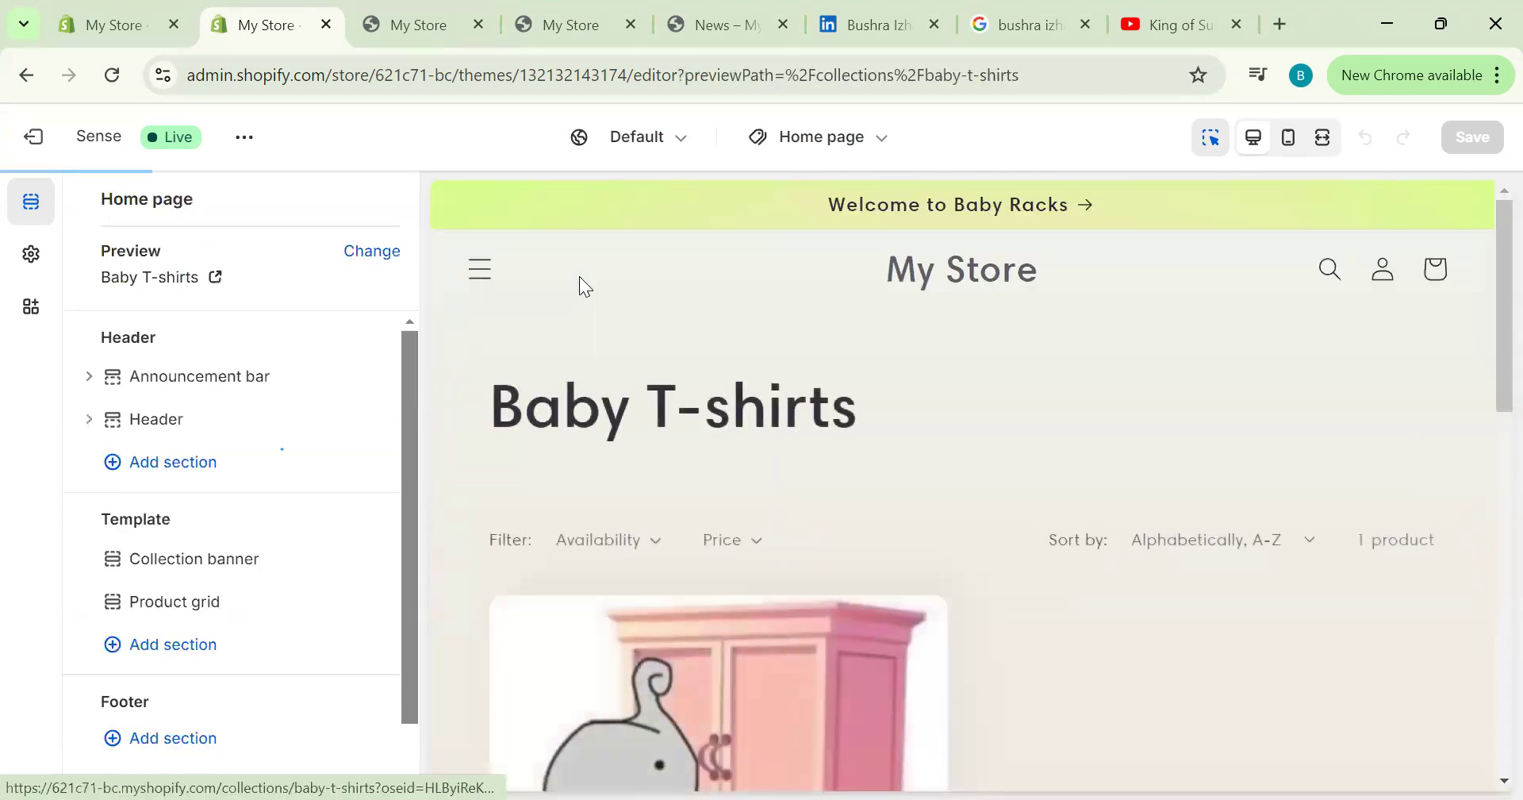
click(51, 157)
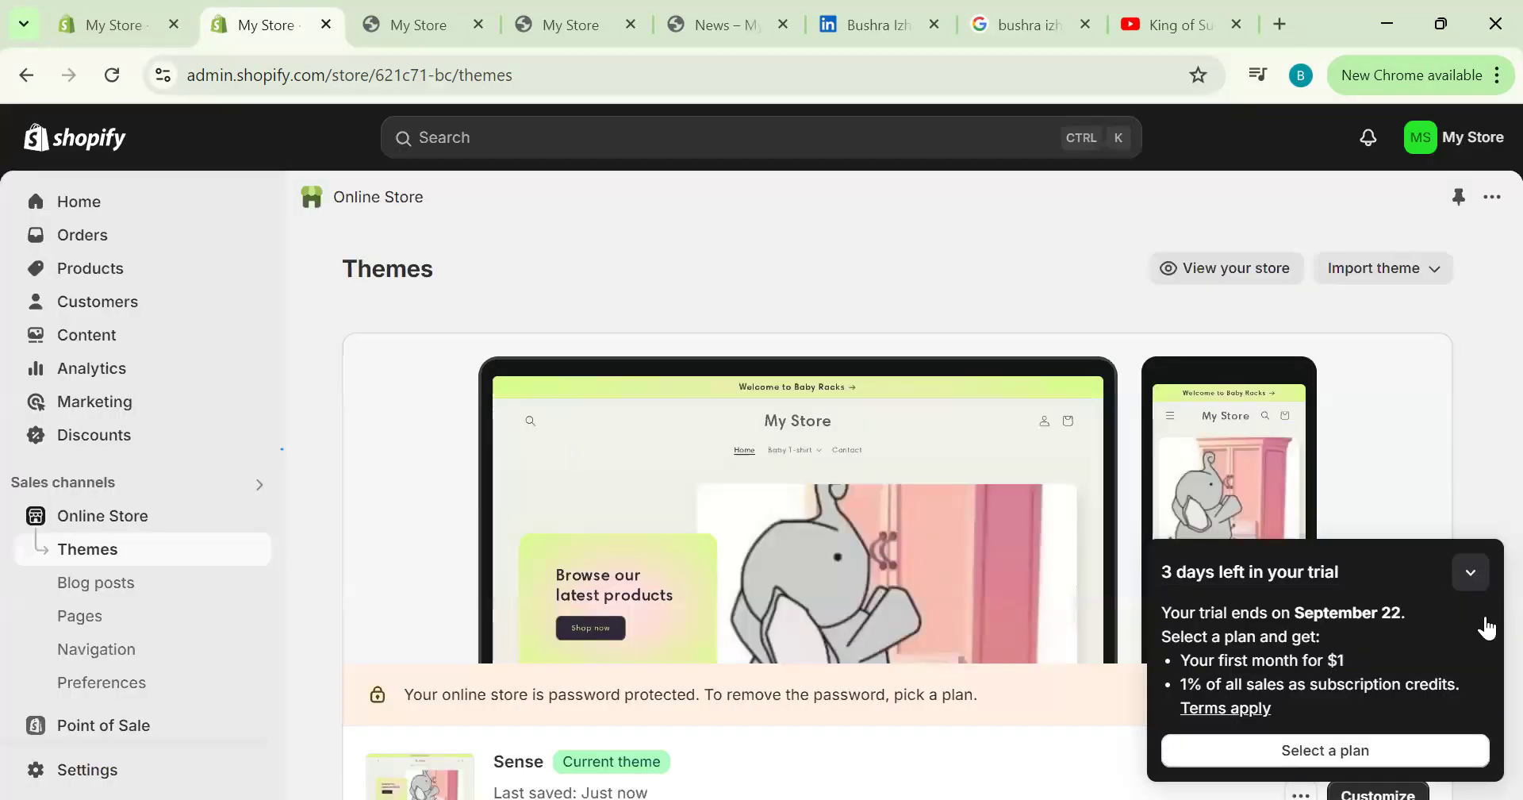
- Reopen the Sense theme customizer and change the first Image with text section's heading to "Shop from my collection"
scroll(1487, 421, down, 5)
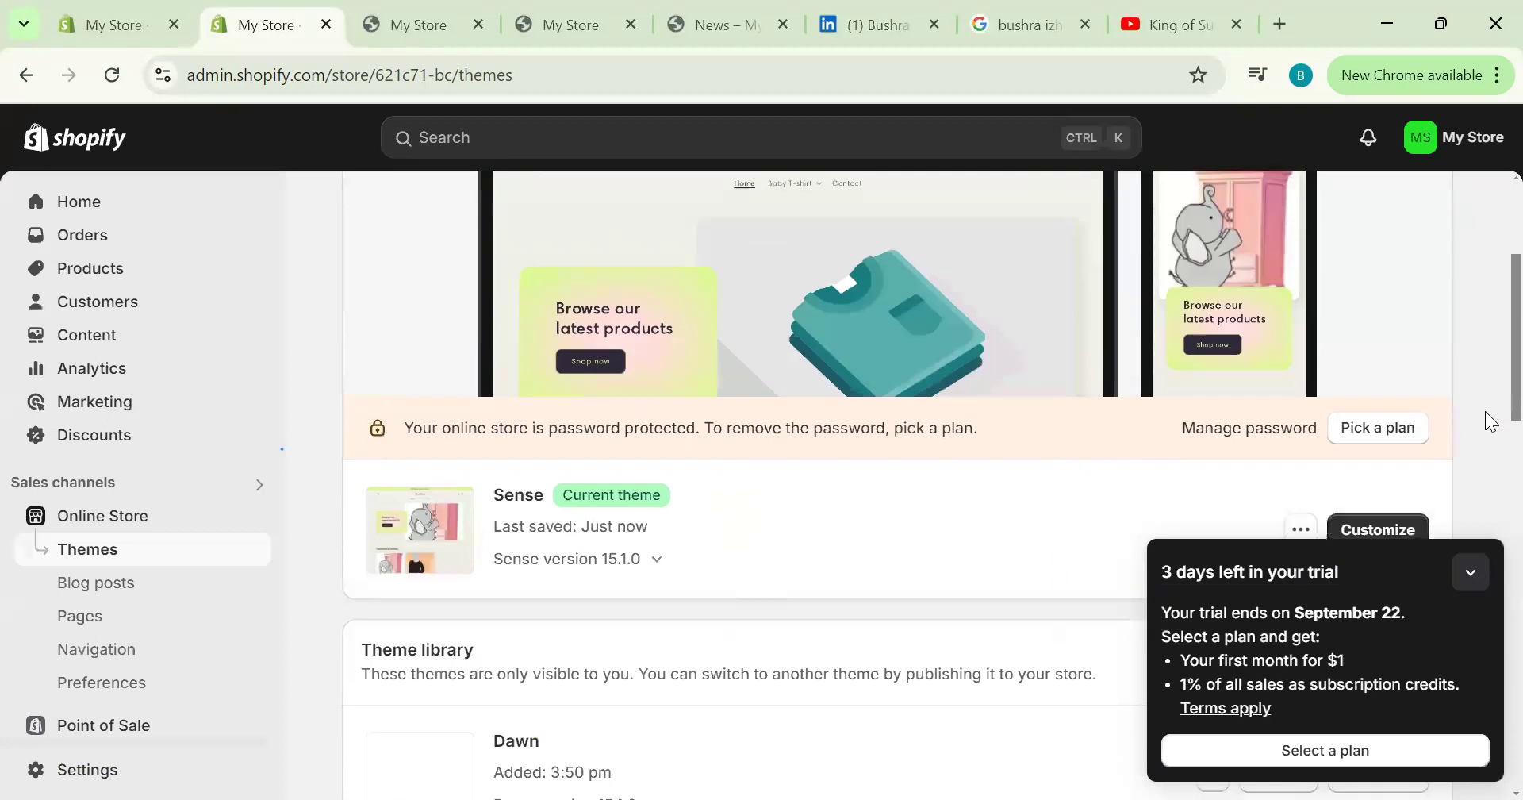
click(1378, 354)
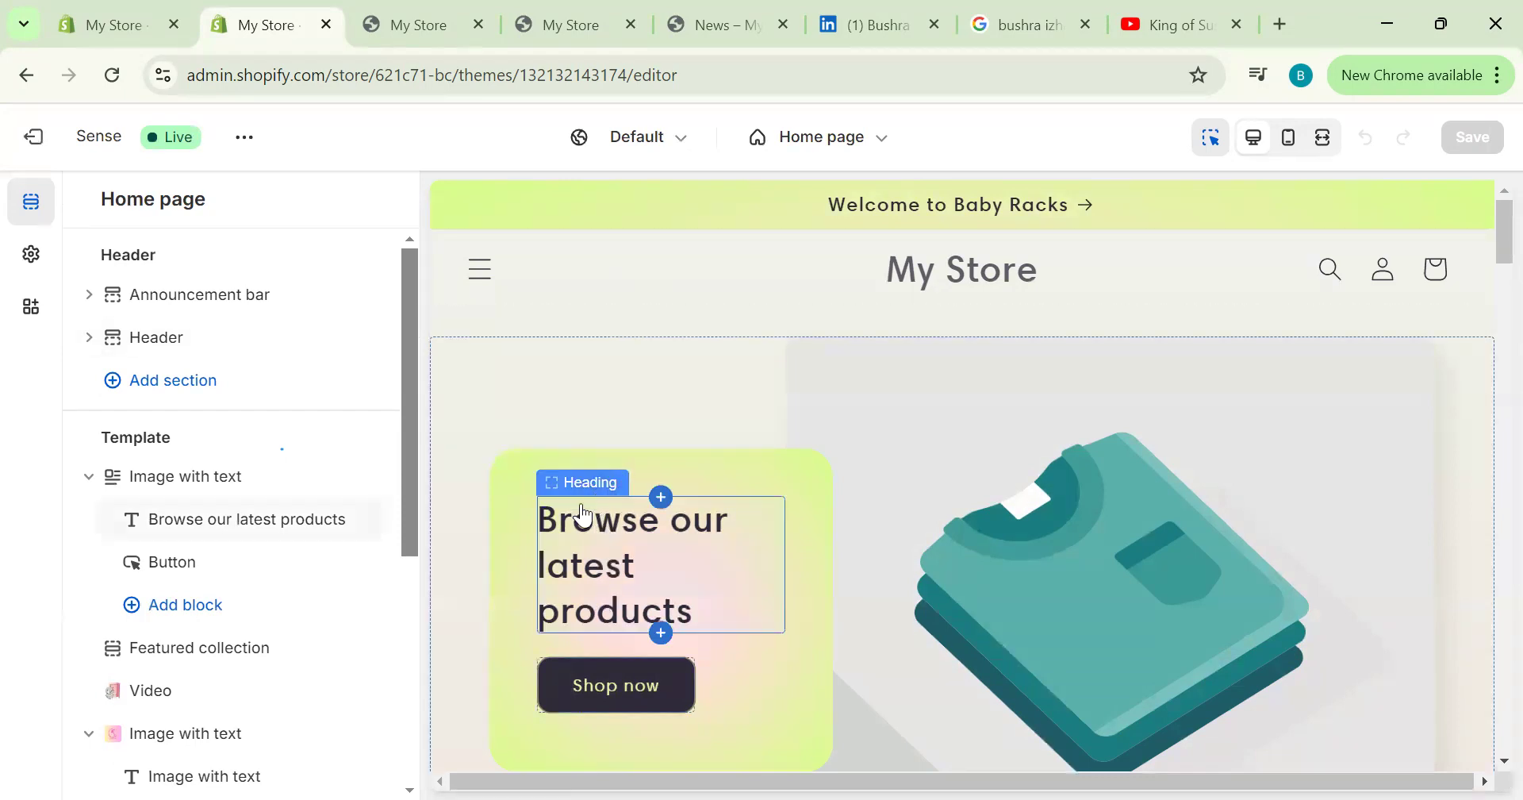
click(612, 538)
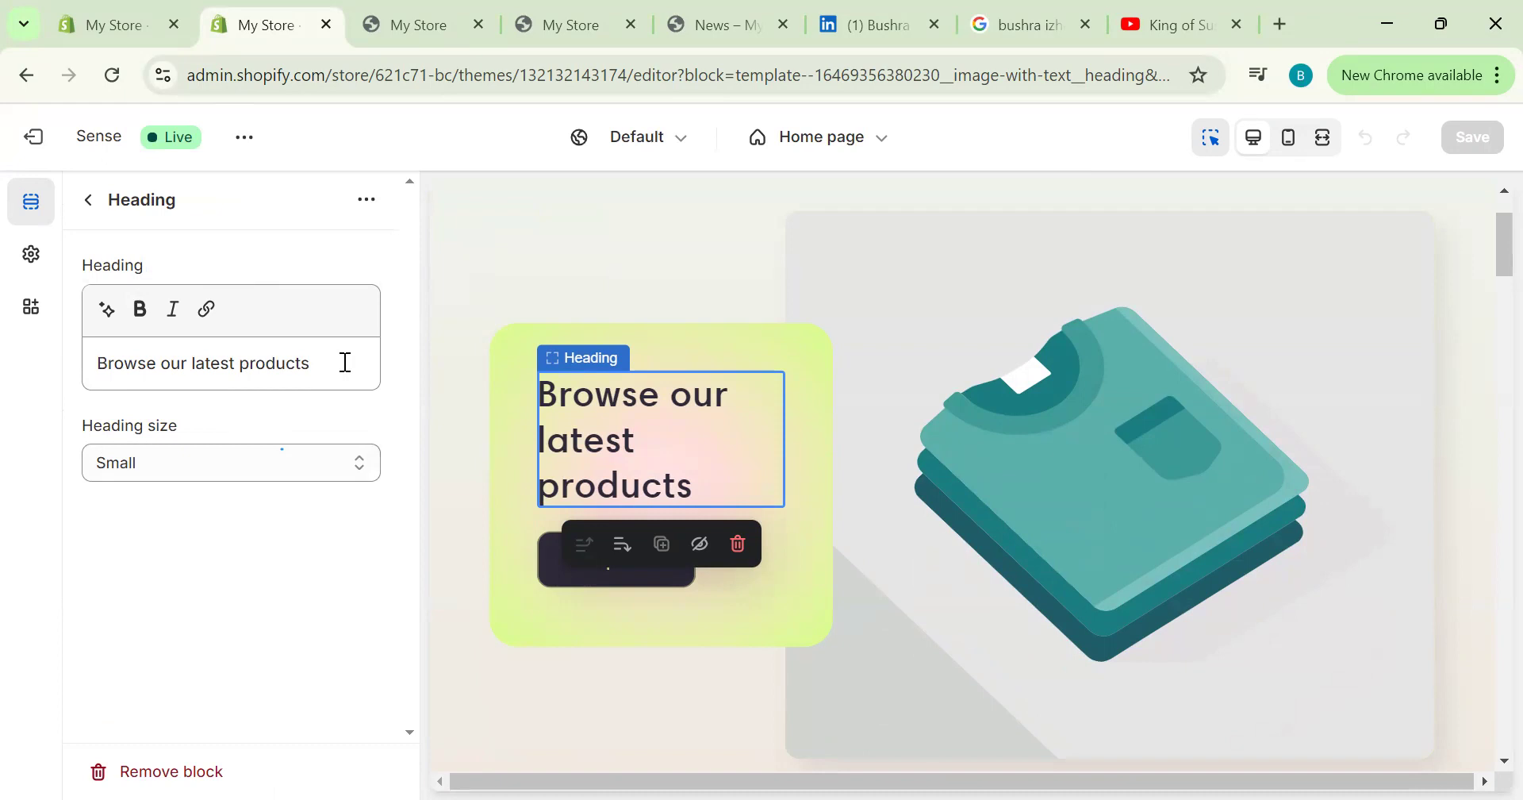
drag(346, 363, 87, 389)
key(BackSpace)
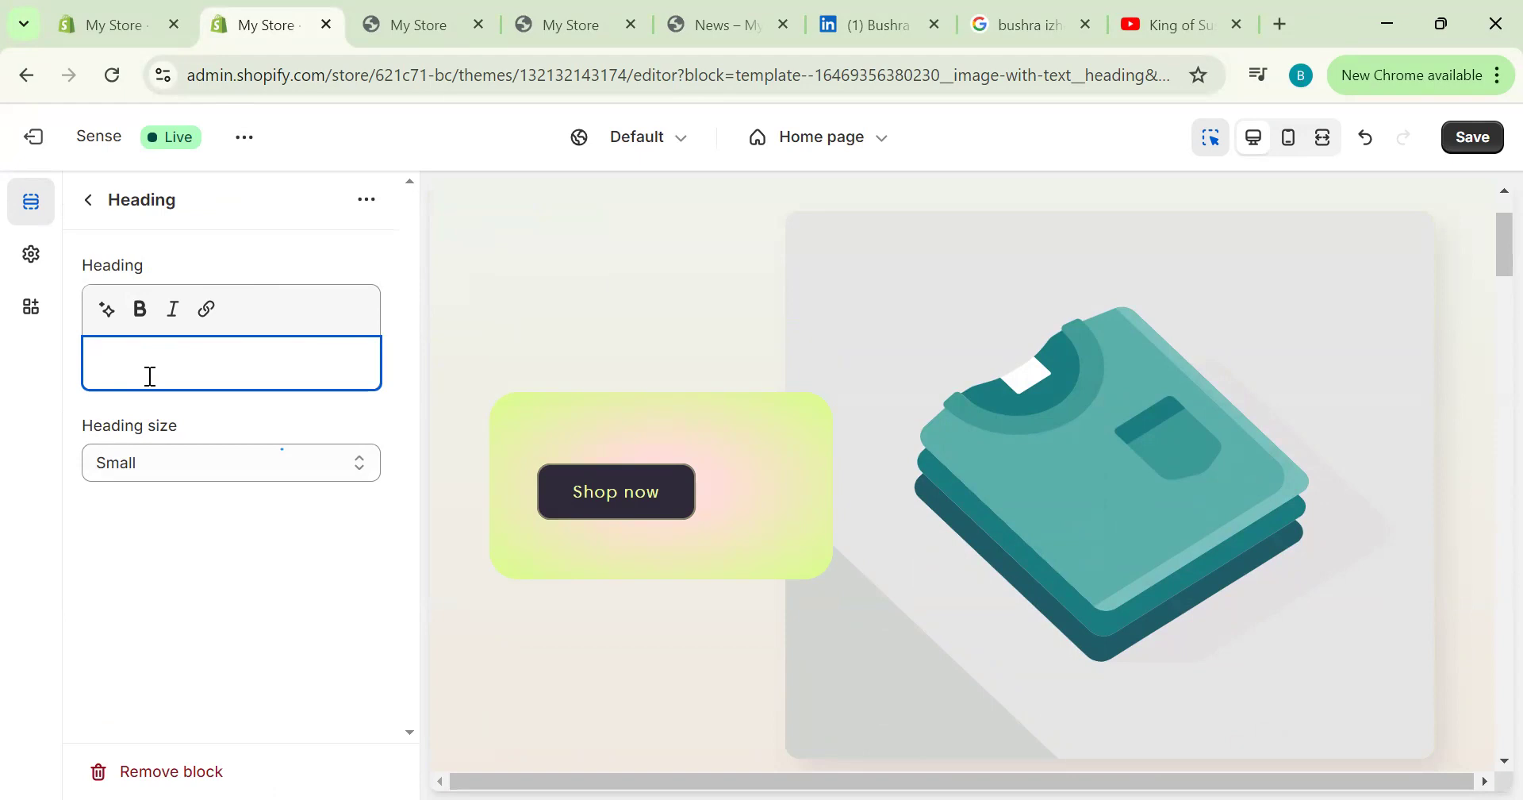
text(Sh)
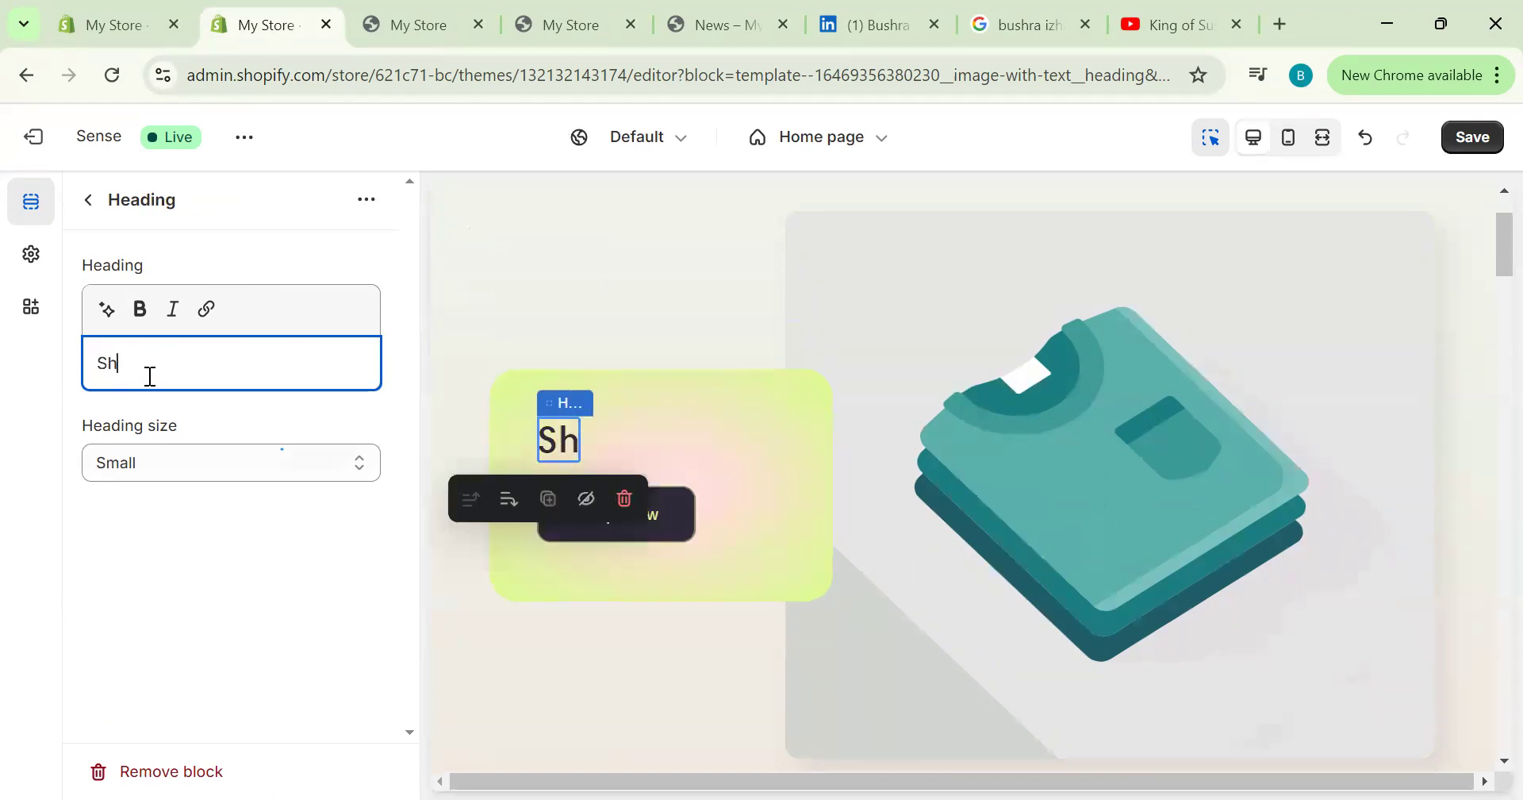
text(op fro)
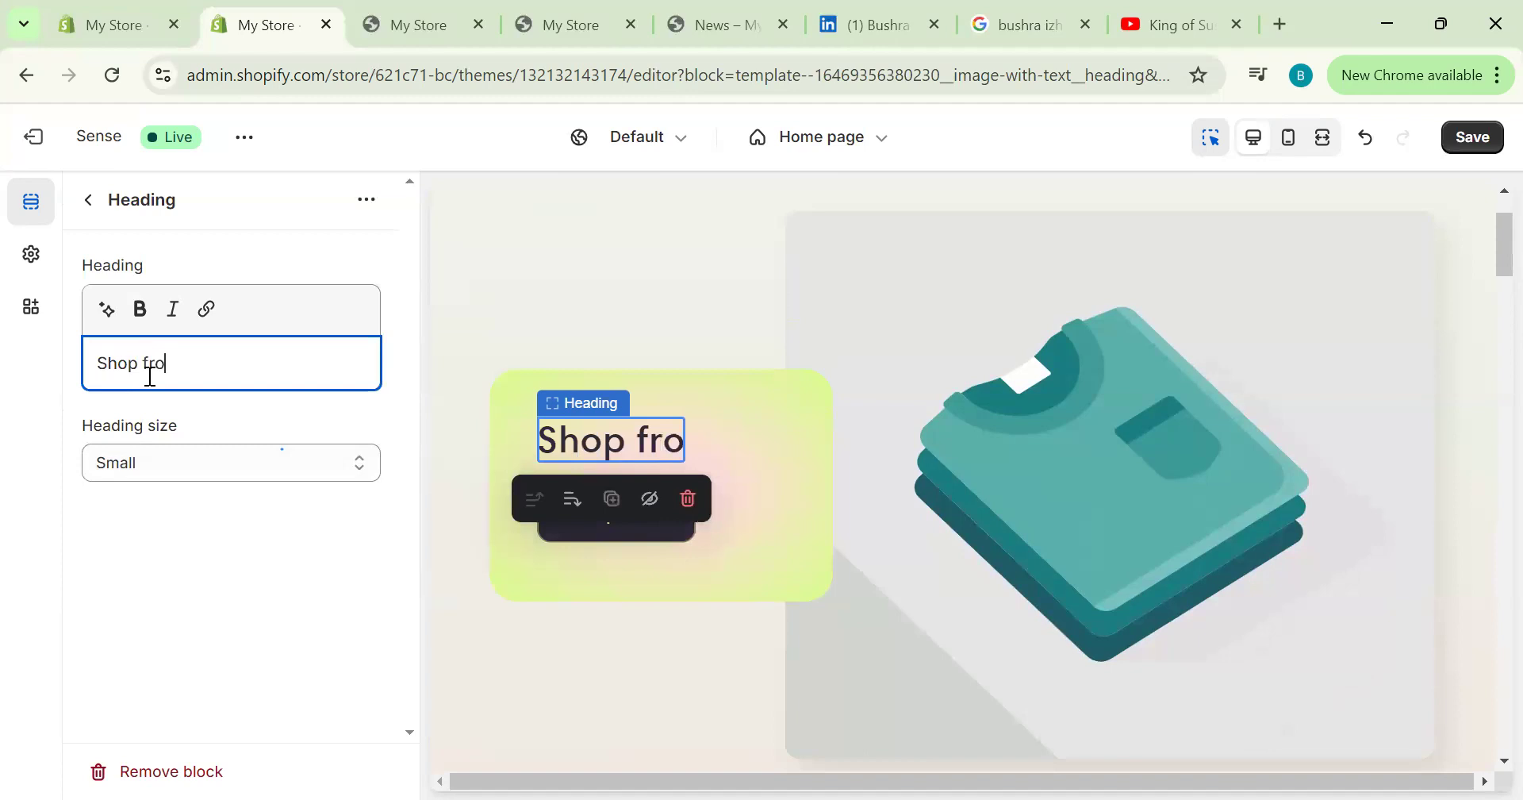
text(m my)
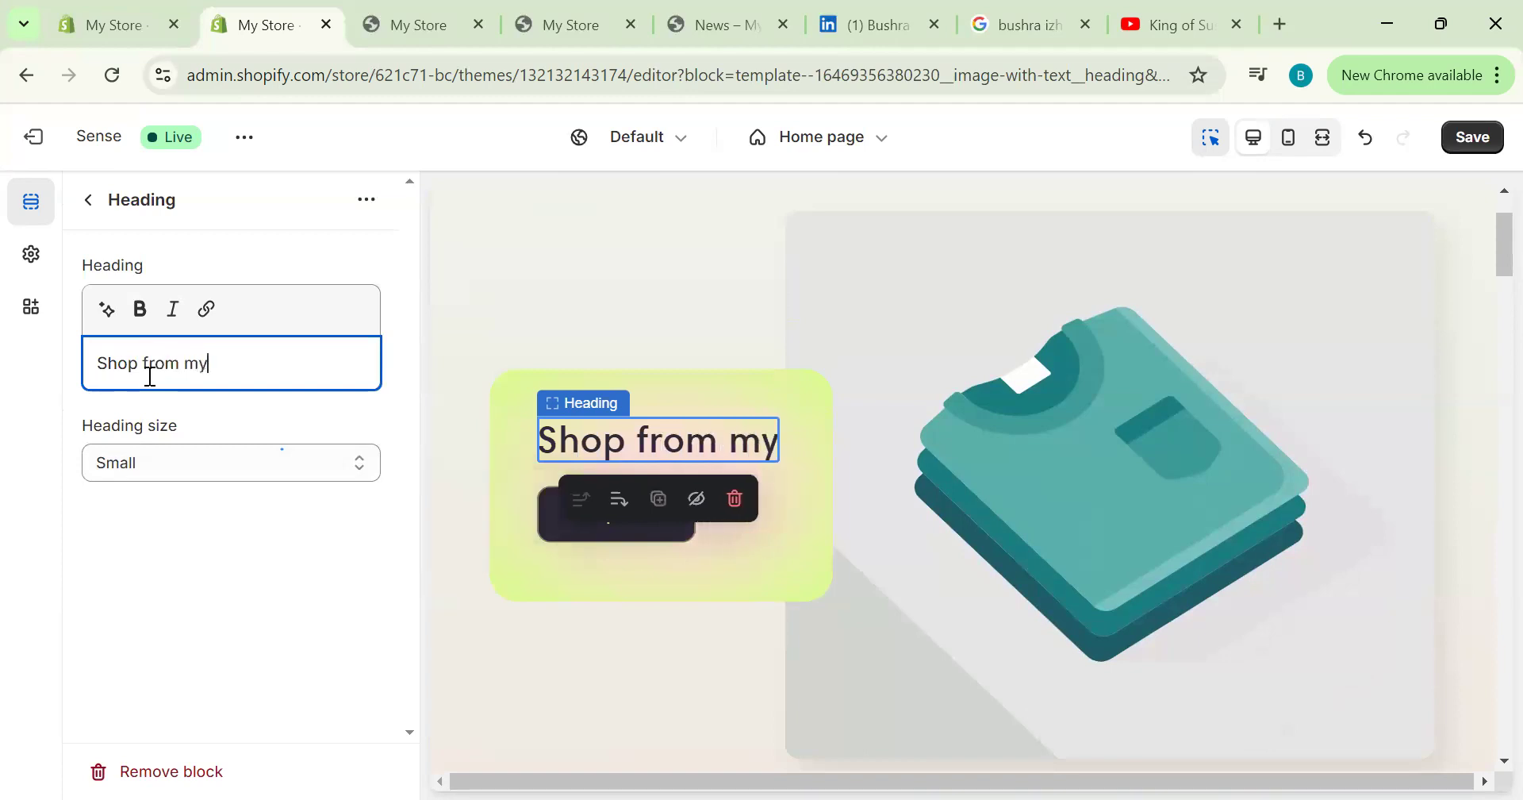
text( coll)
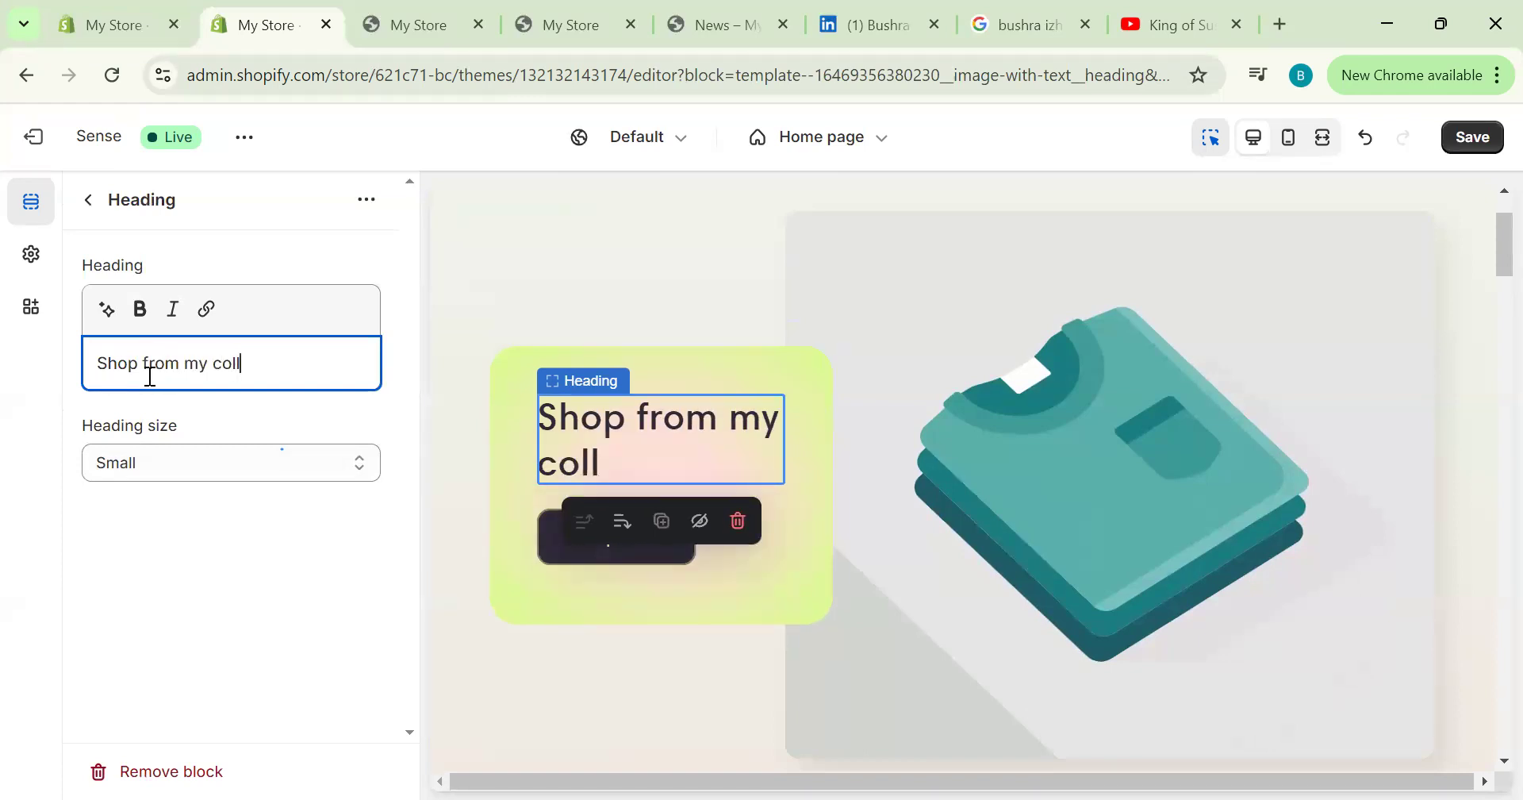
text(ection)
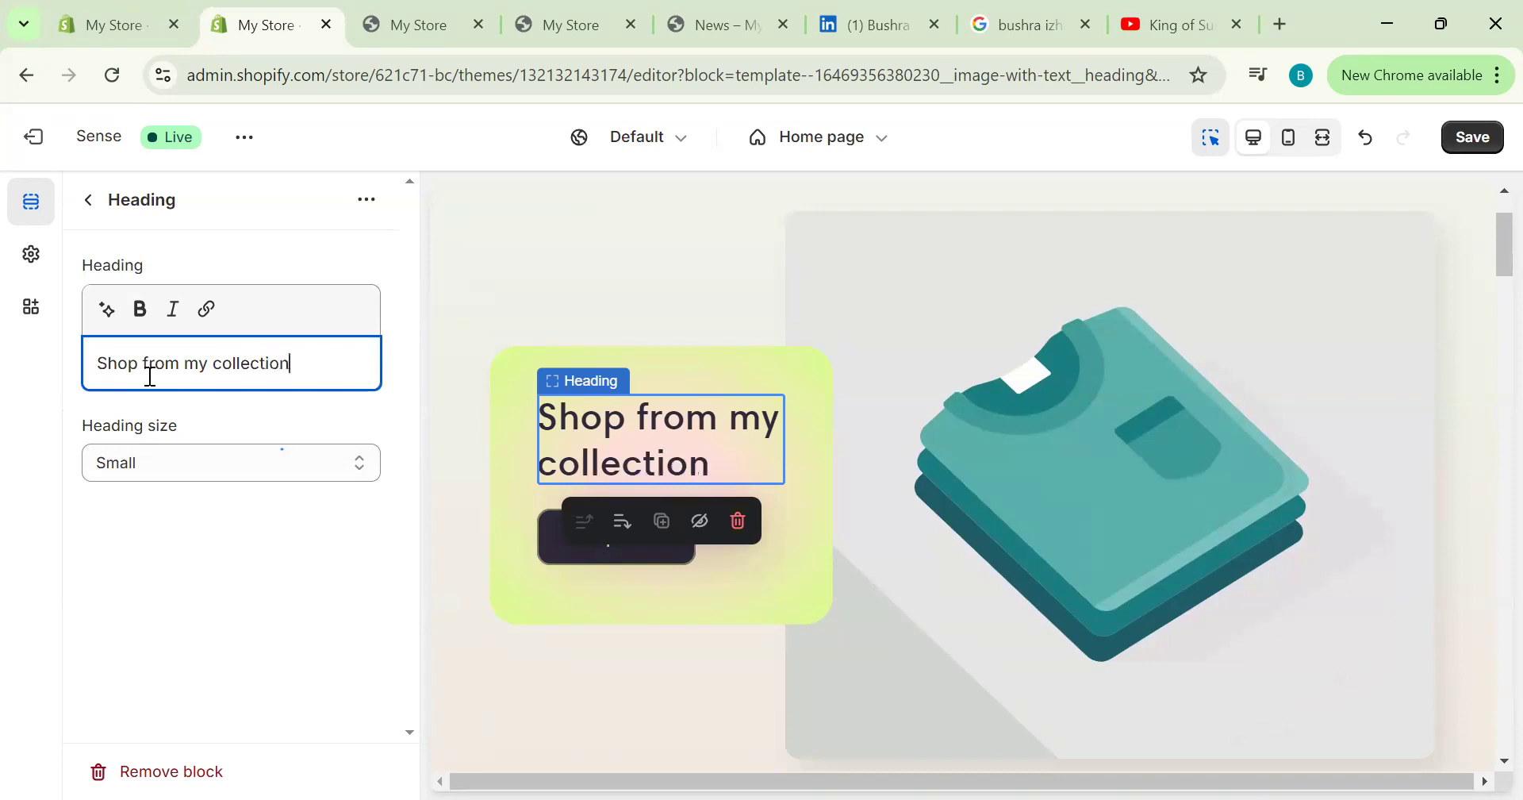
click(216, 567)
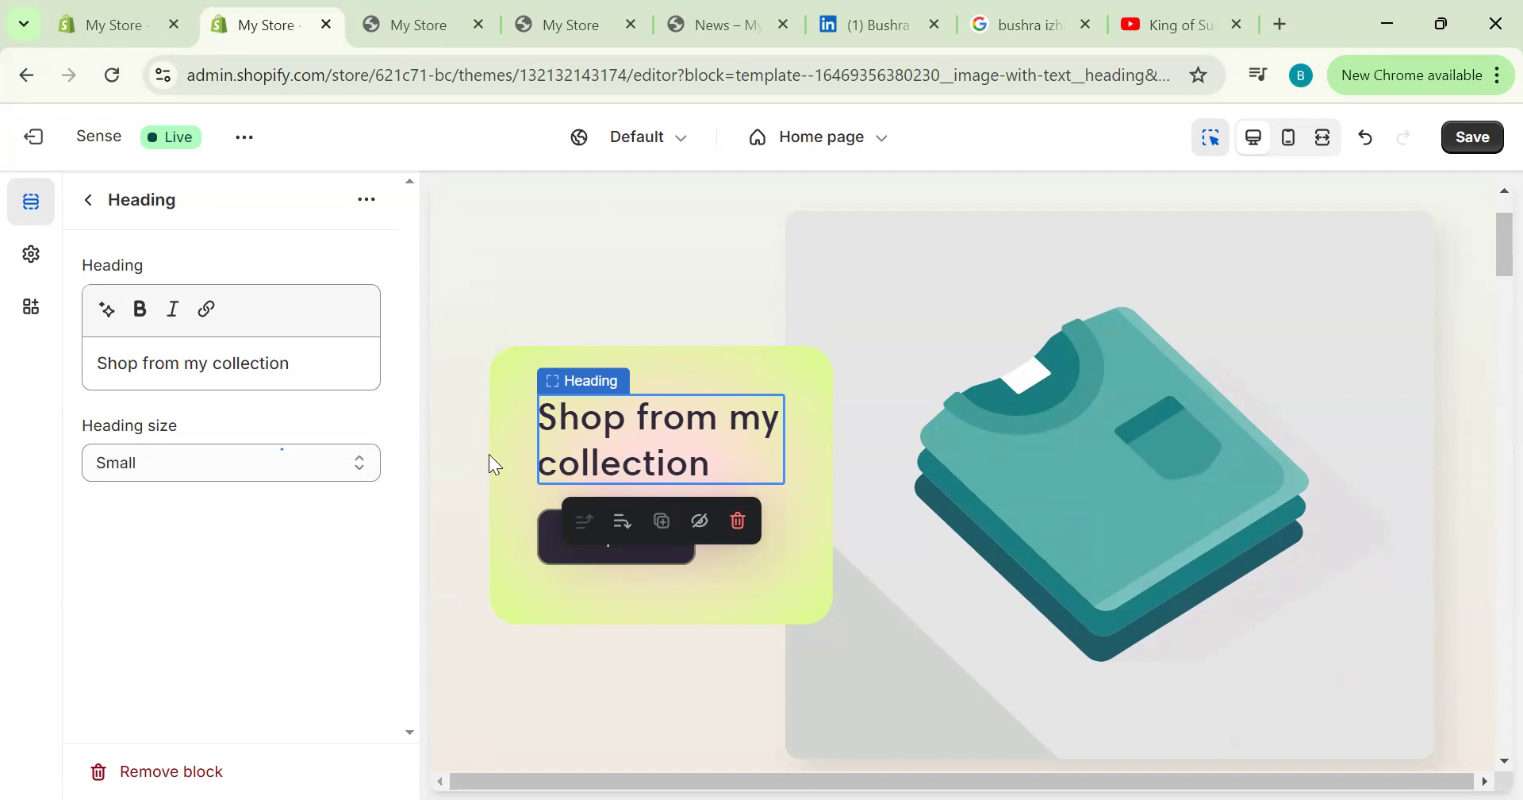
- Change the button label in the first Image with text section to "Collection"
click(536, 623)
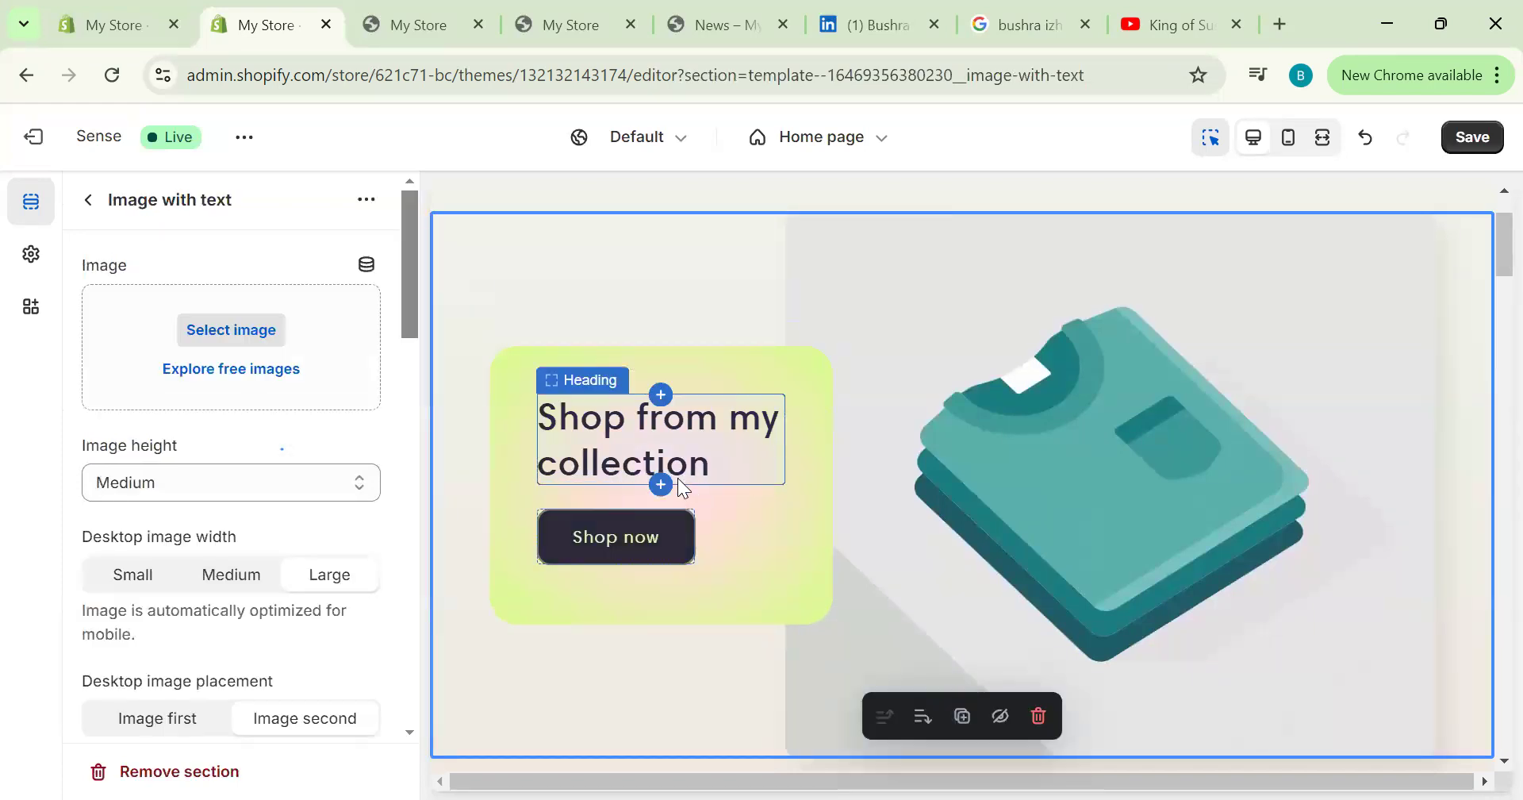
click(724, 473)
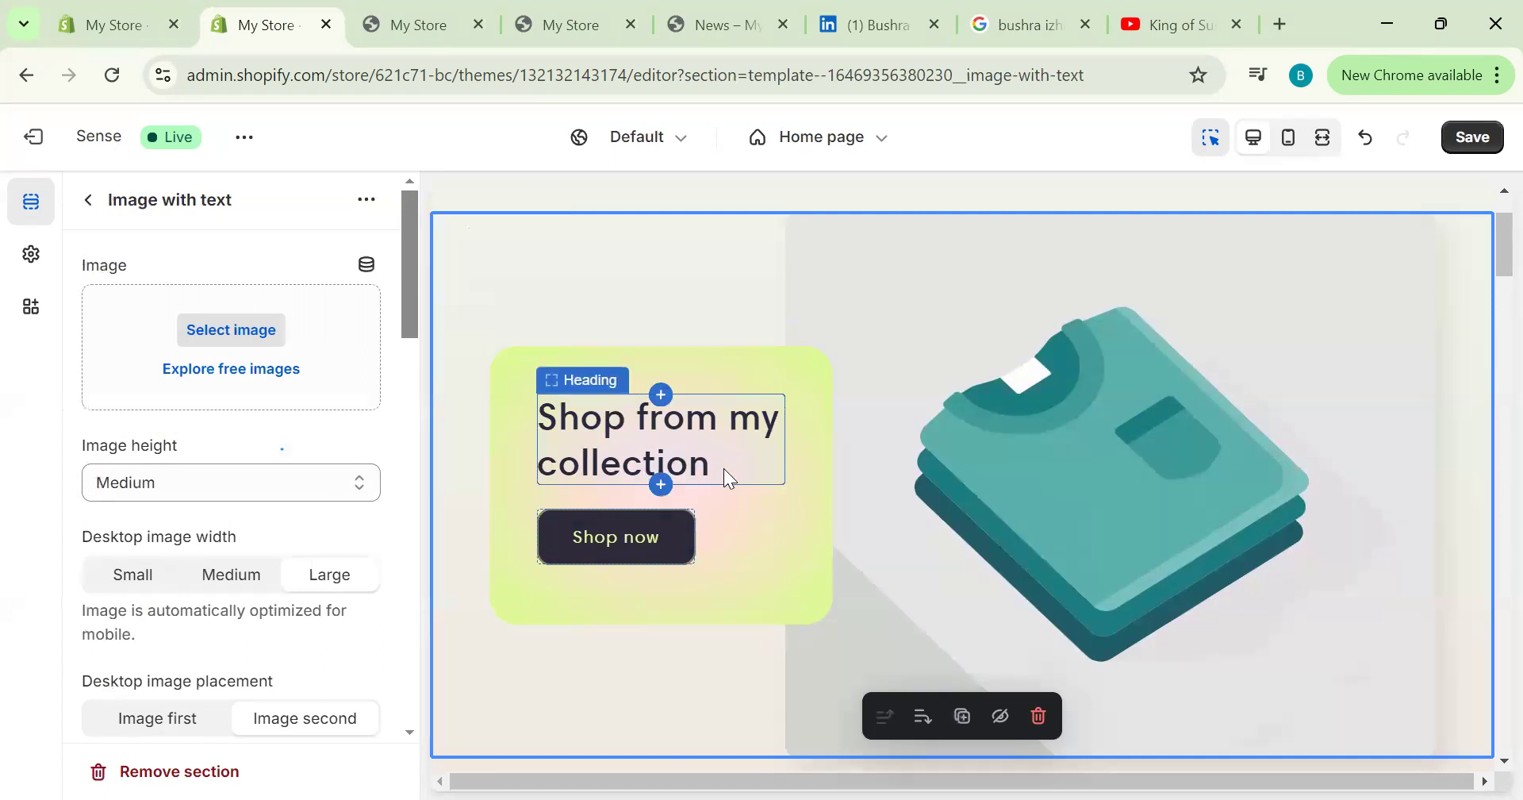
click(600, 654)
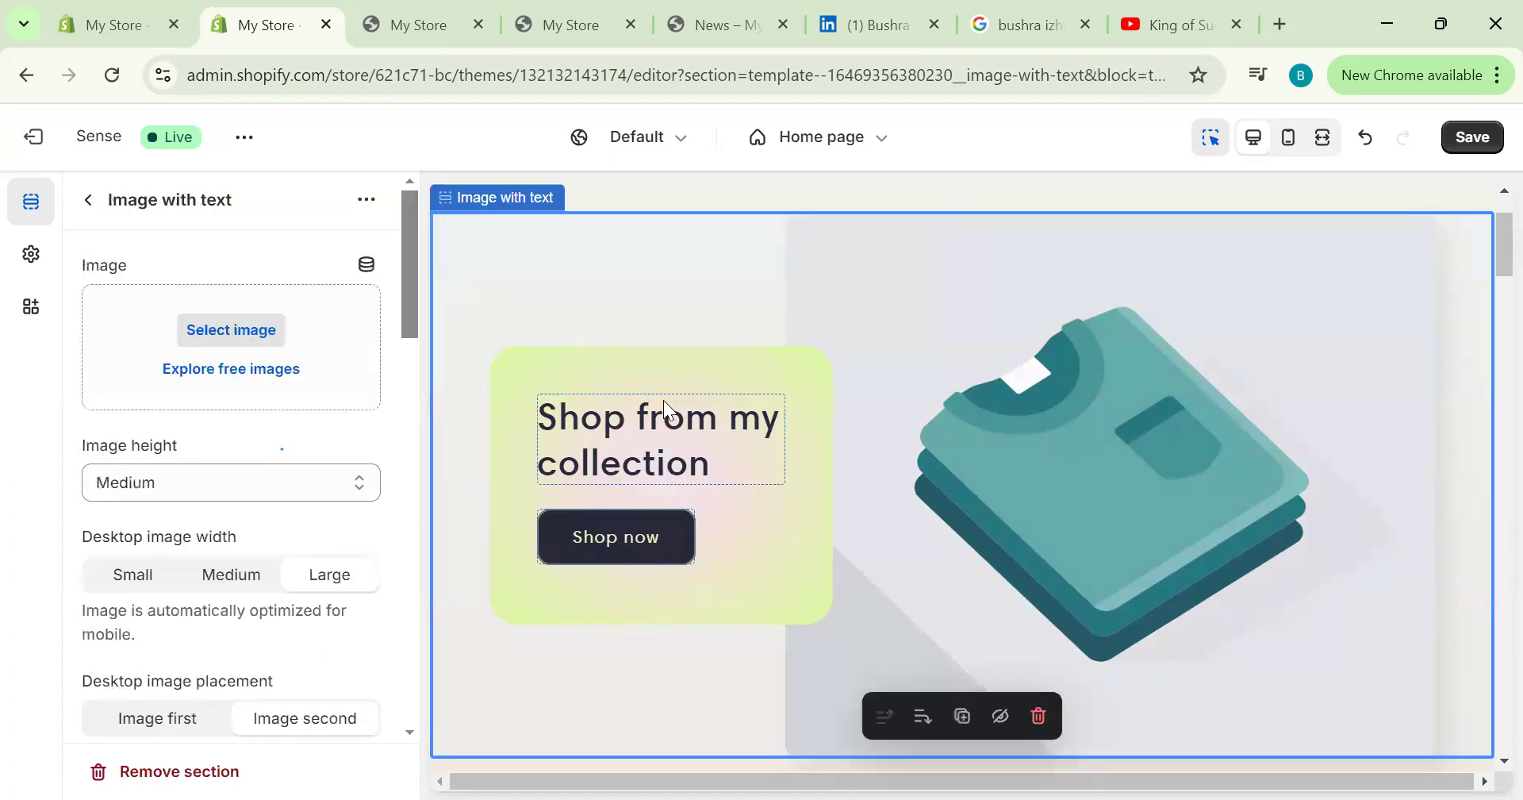
click(657, 545)
drag(171, 303, 80, 297)
key(BackSpace)
text(Collectio)
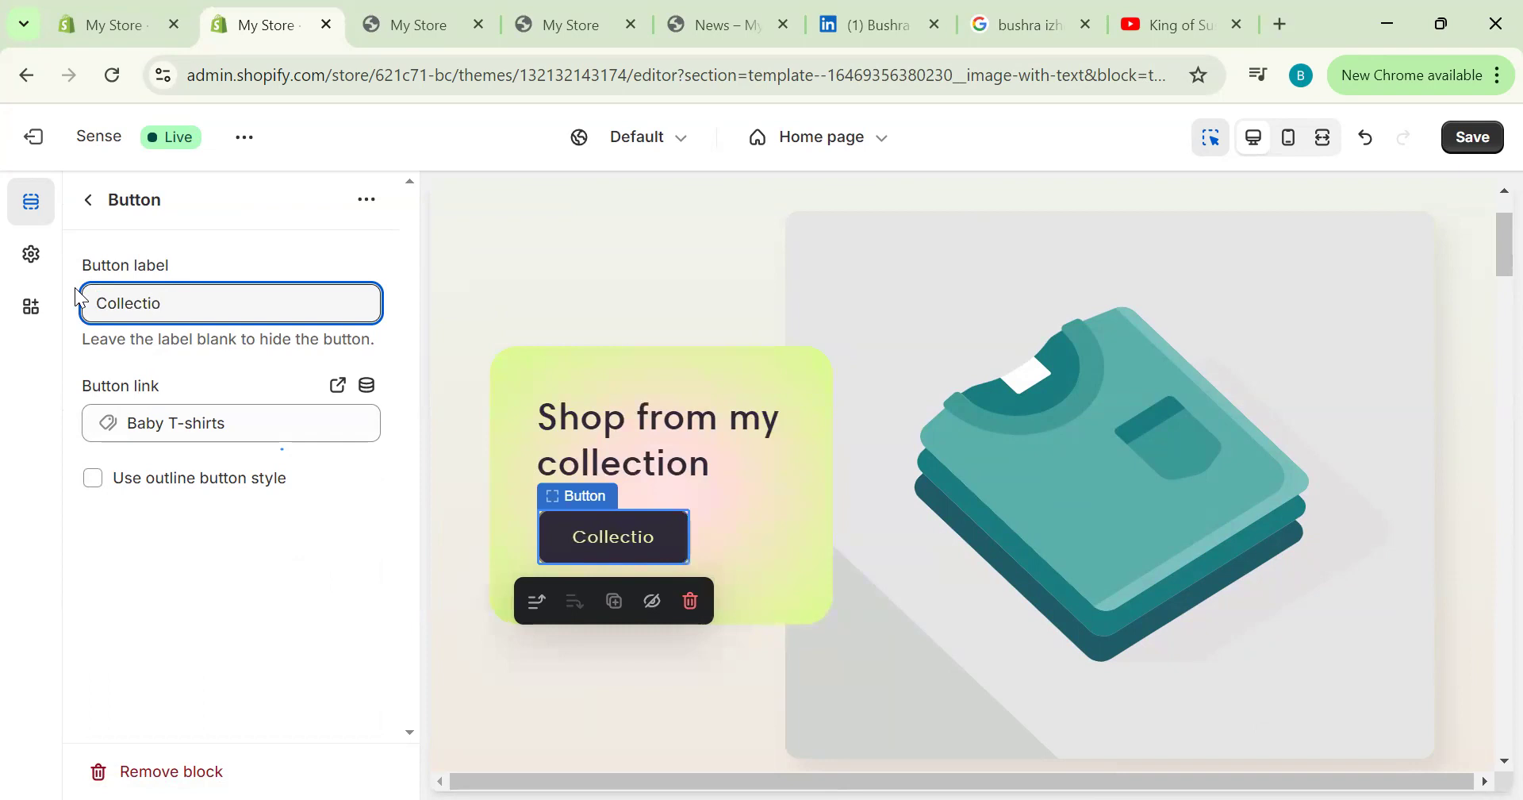
text(n)
click(308, 583)
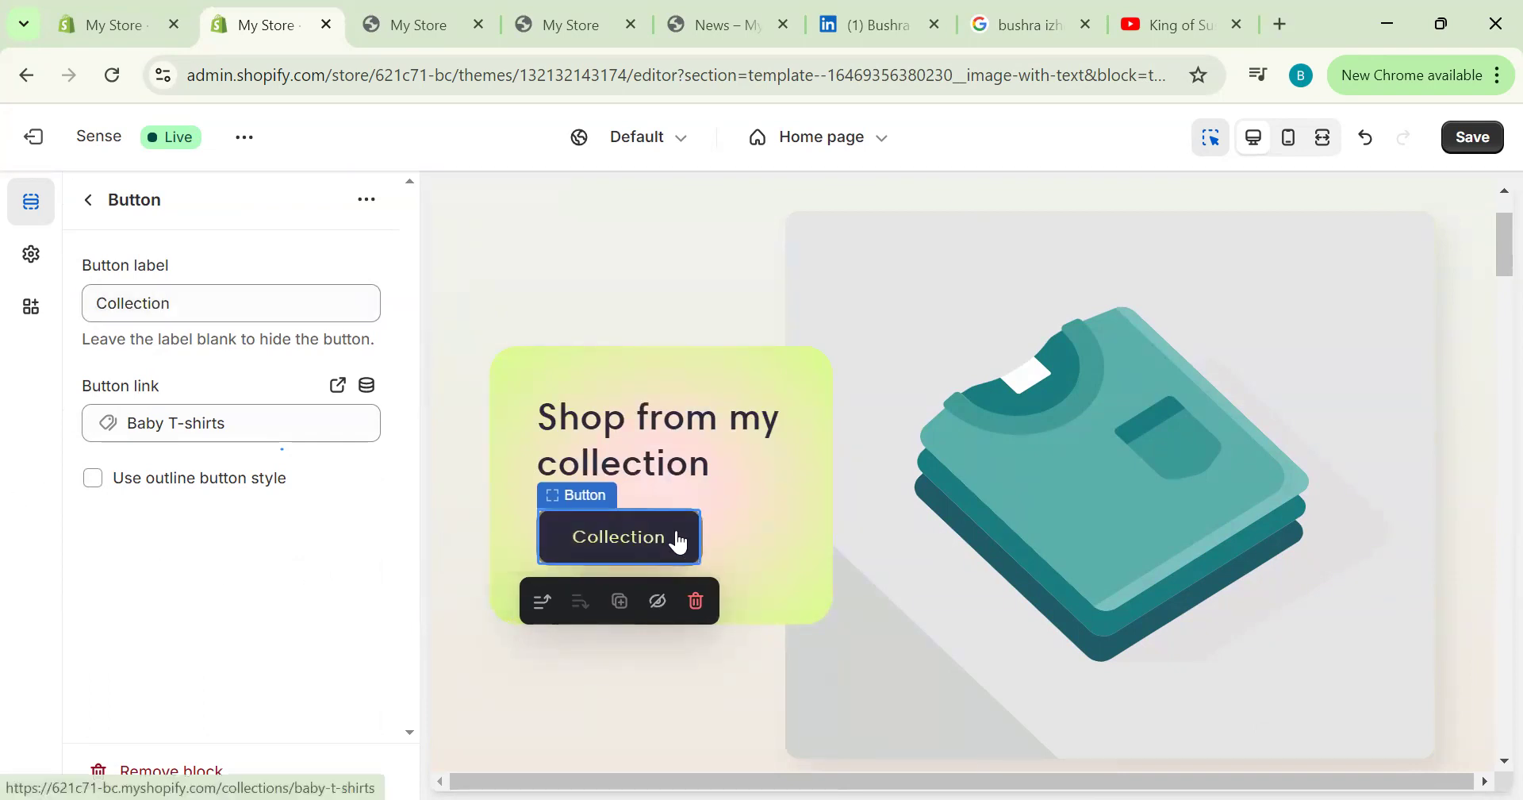
- Follow the Collection button to the Baby T-shirts collection preview and return to the home page template
click(679, 542)
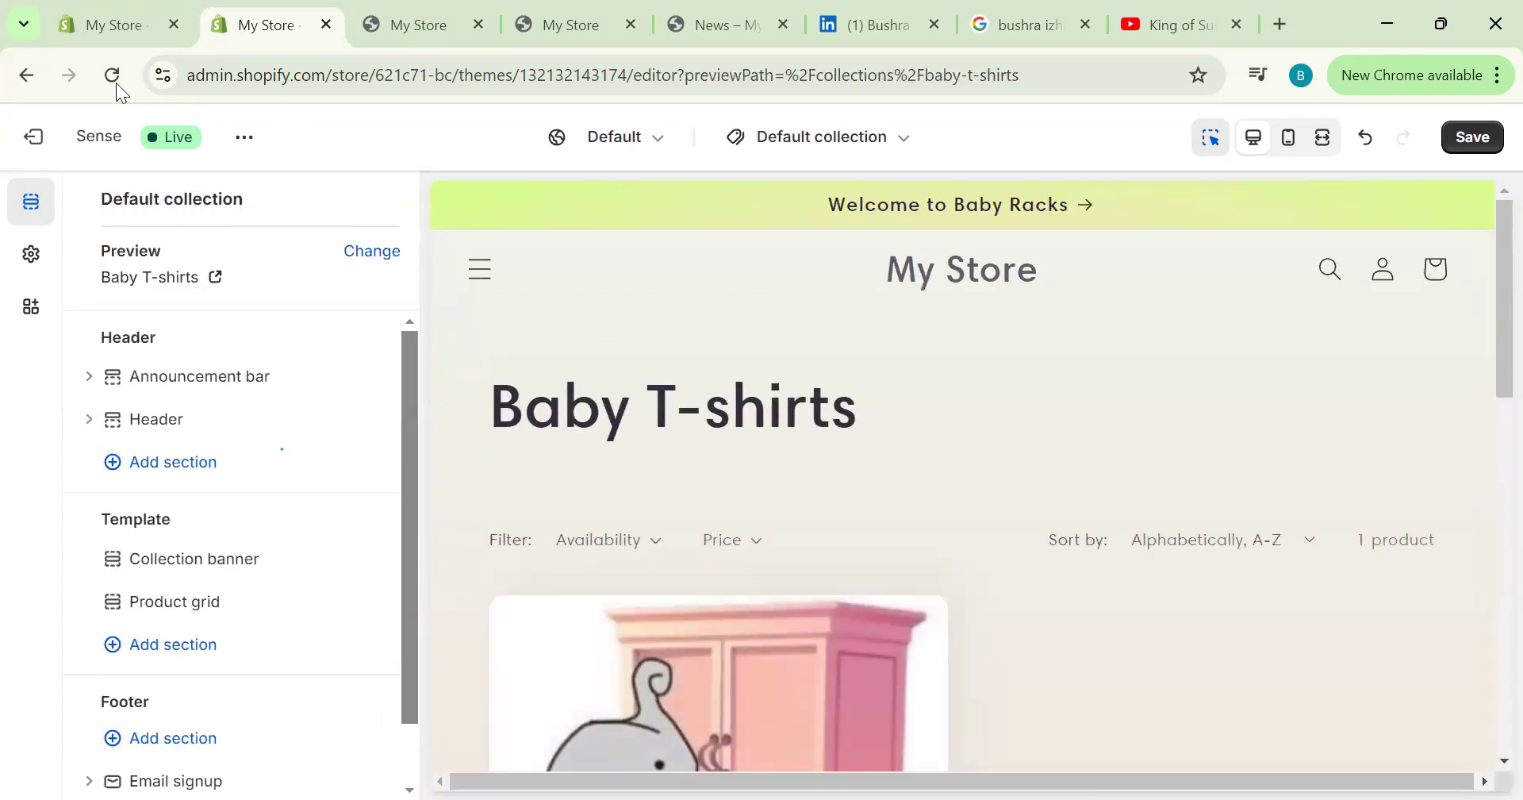
click(841, 159)
click(799, 232)
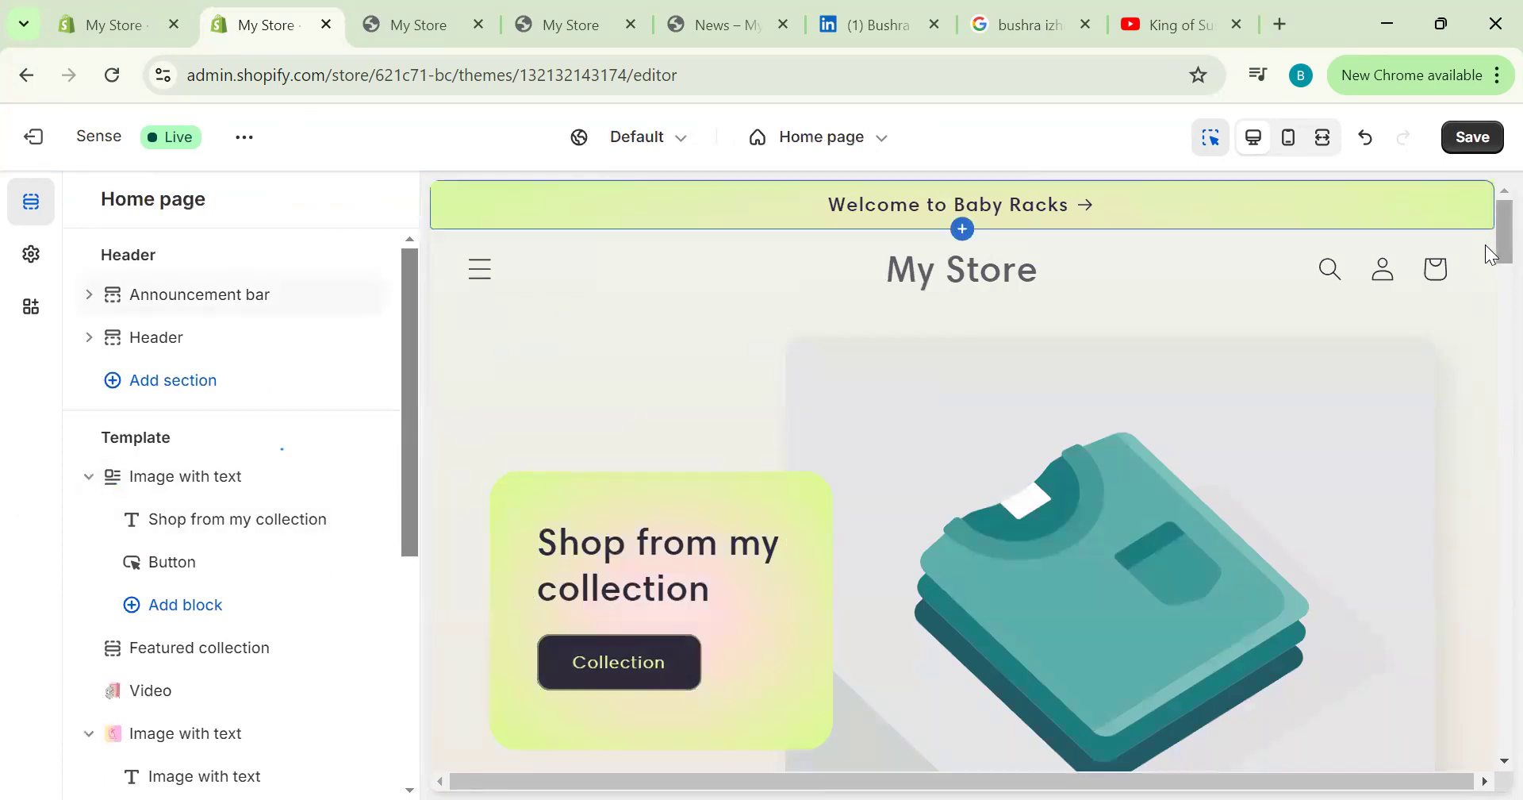
- Inspect the settings of the Email signup section's subheading, heading and email form at the end of the home page
scroll(1486, 254, down, 5)
drag(1489, 298, 1486, 765)
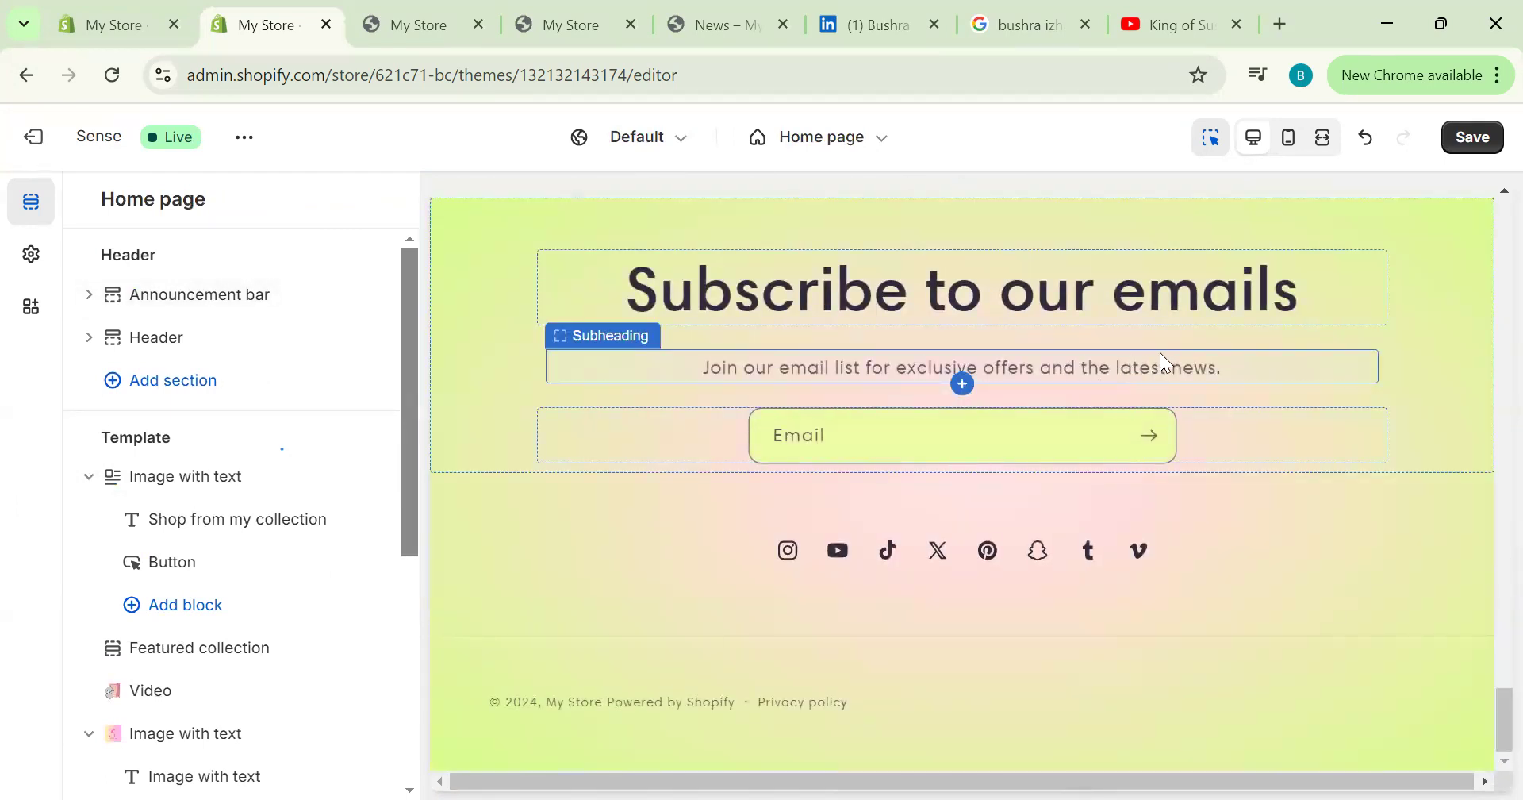
click(1163, 376)
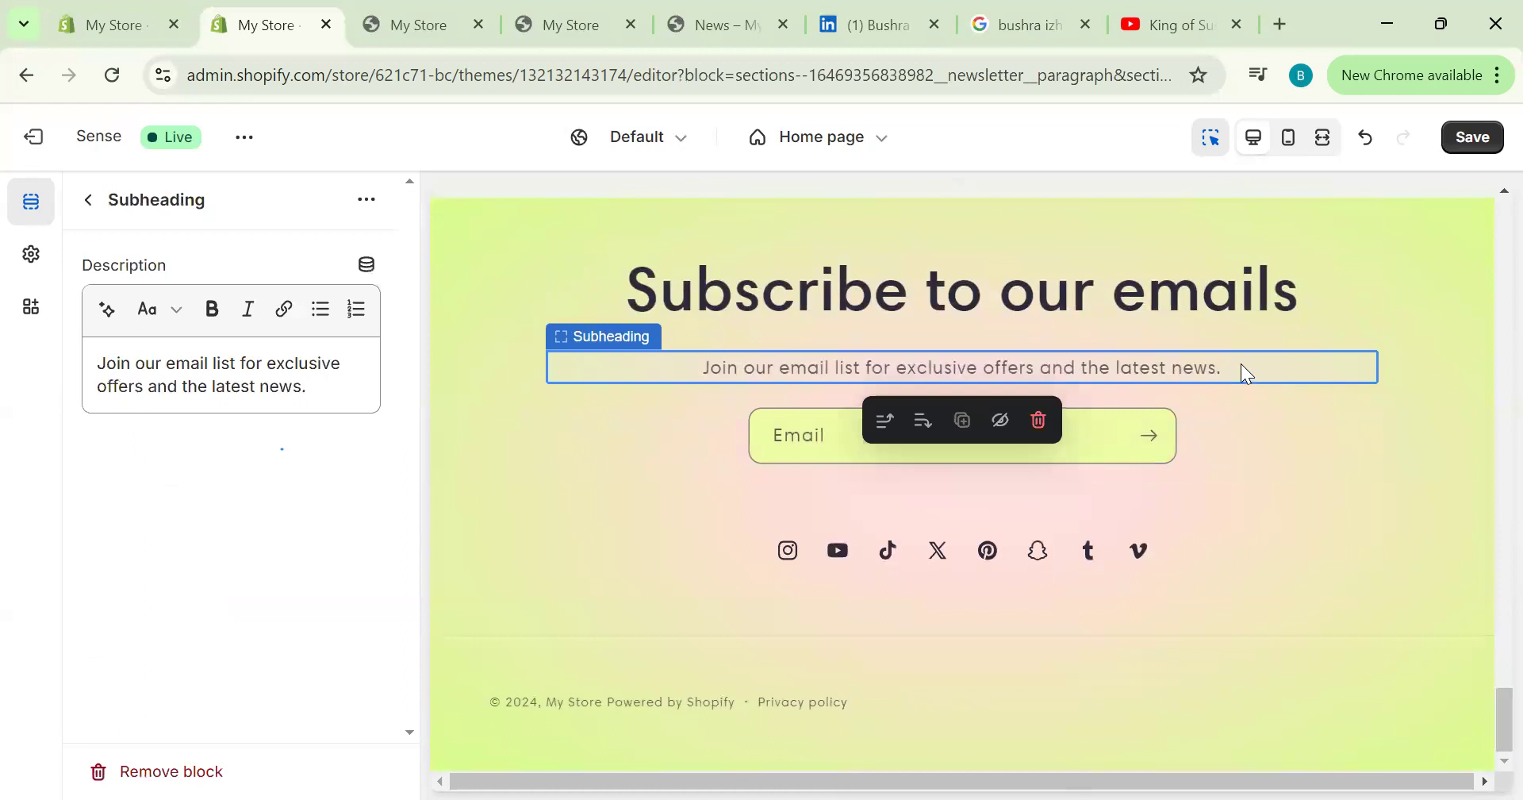
click(1344, 298)
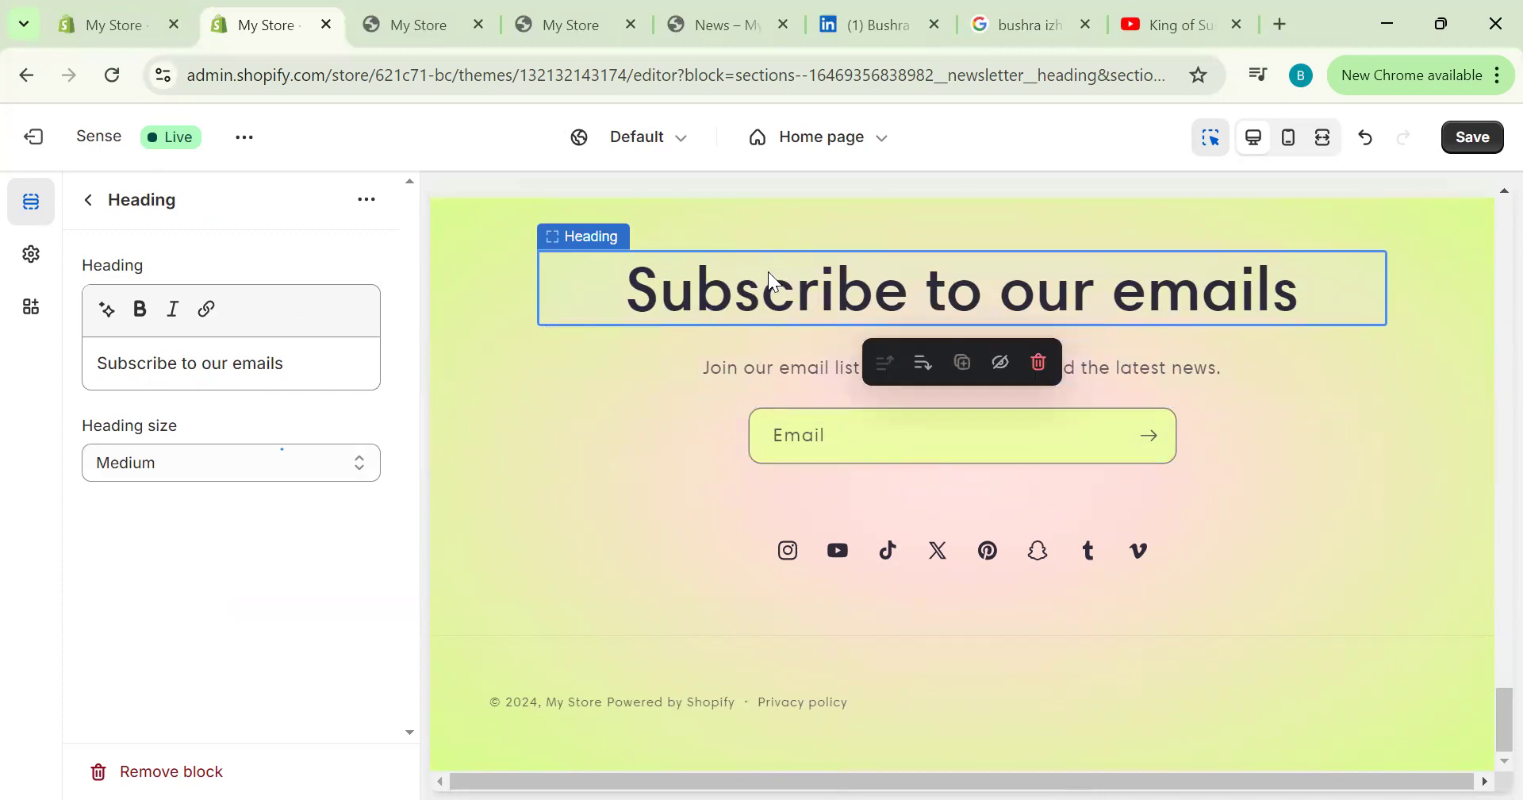
click(663, 457)
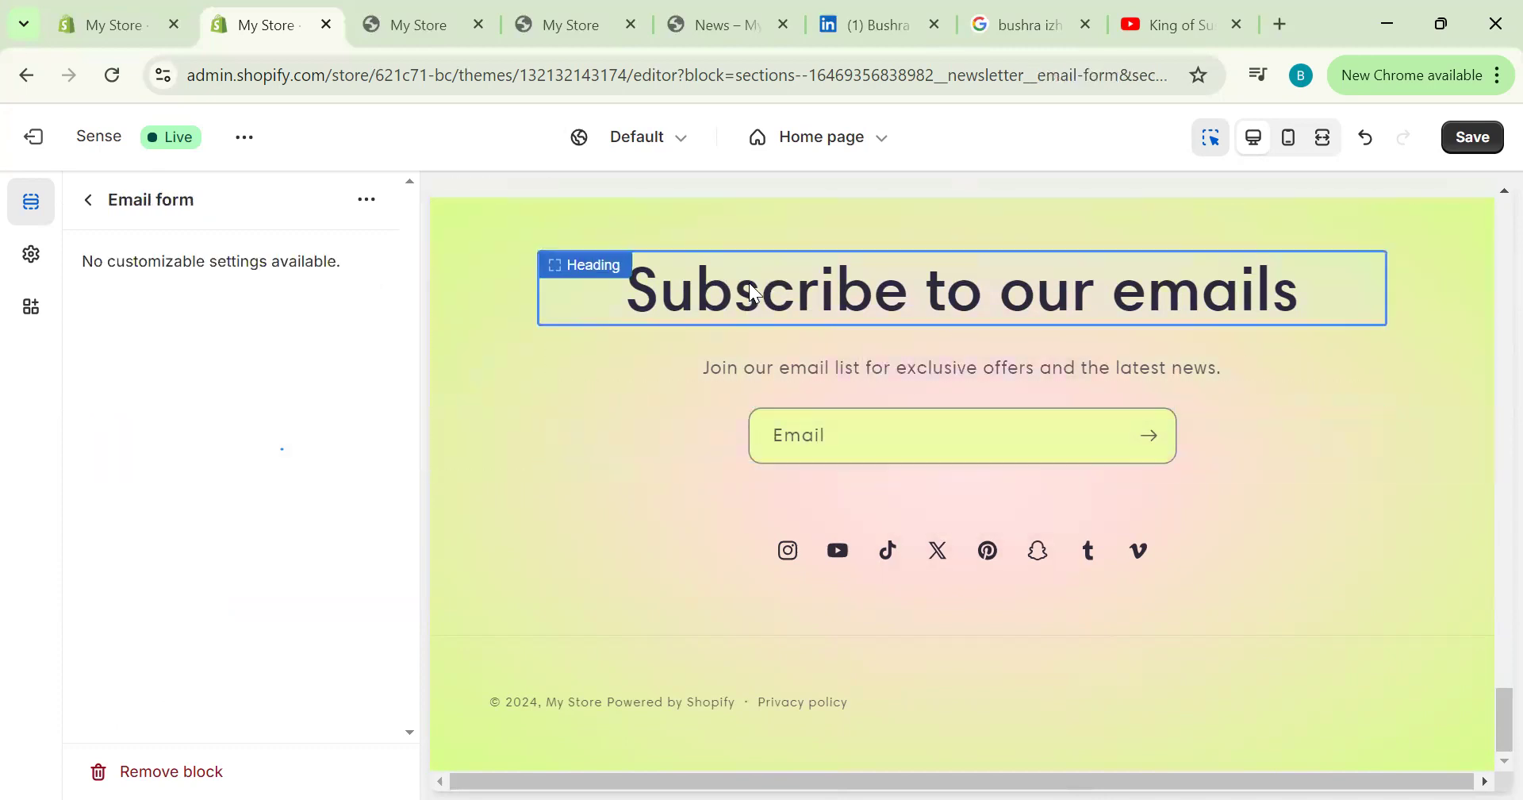
click(754, 294)
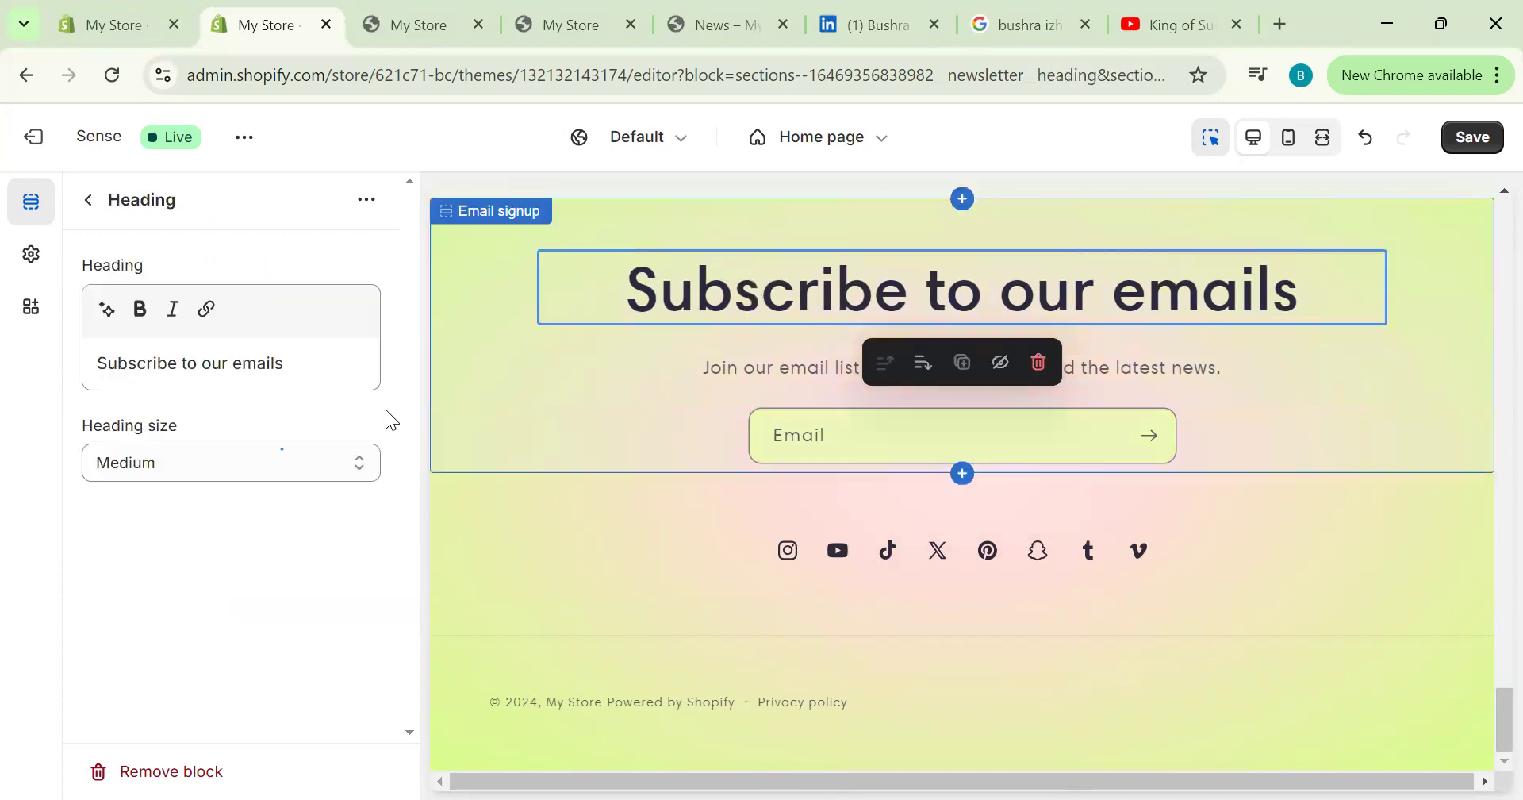
- Return to the home page section list and review its Header, Template and Footer groups
click(90, 200)
drag(402, 541, 412, 235)
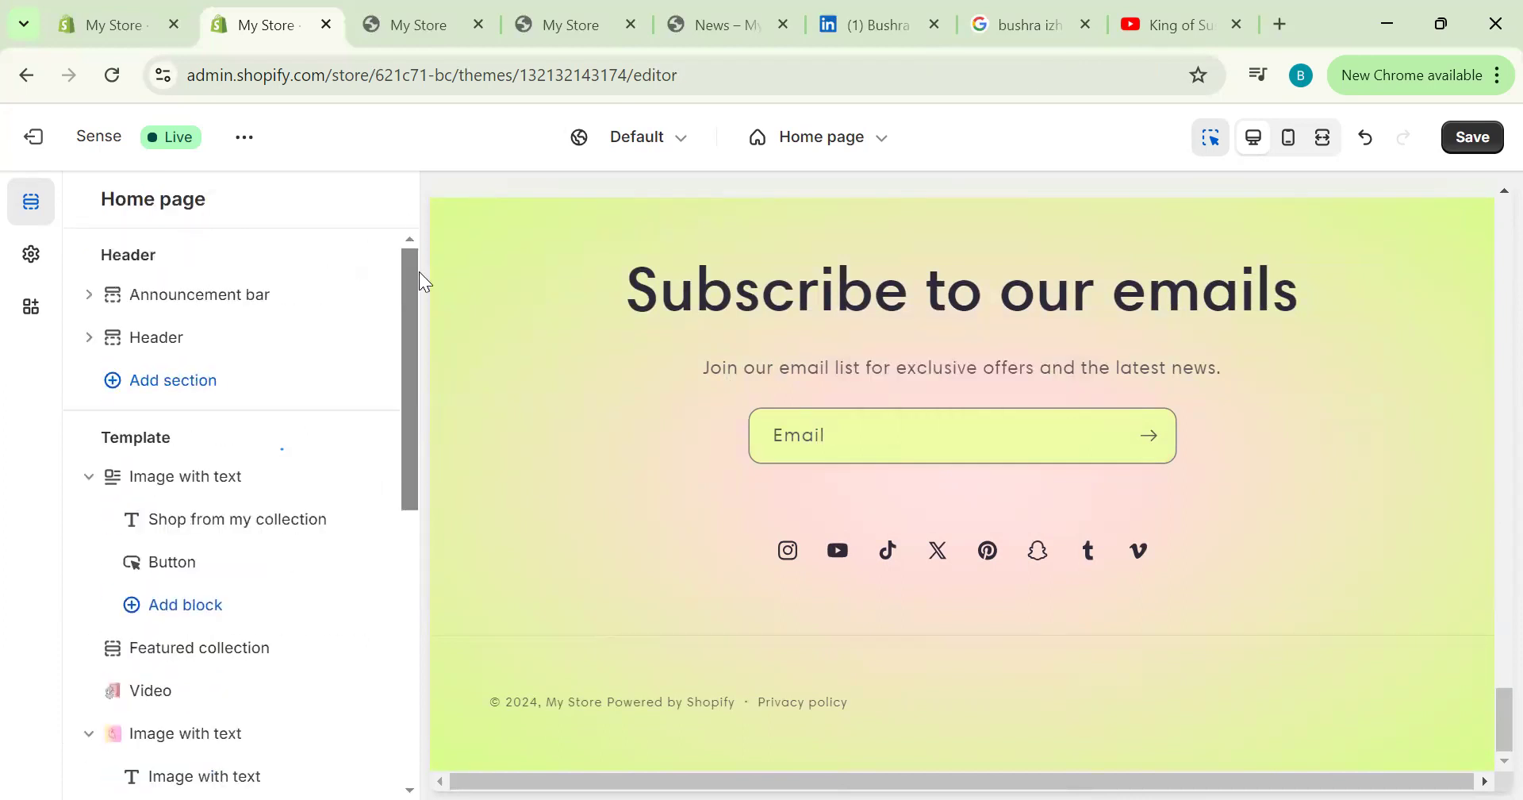
drag(414, 317, 397, 651)
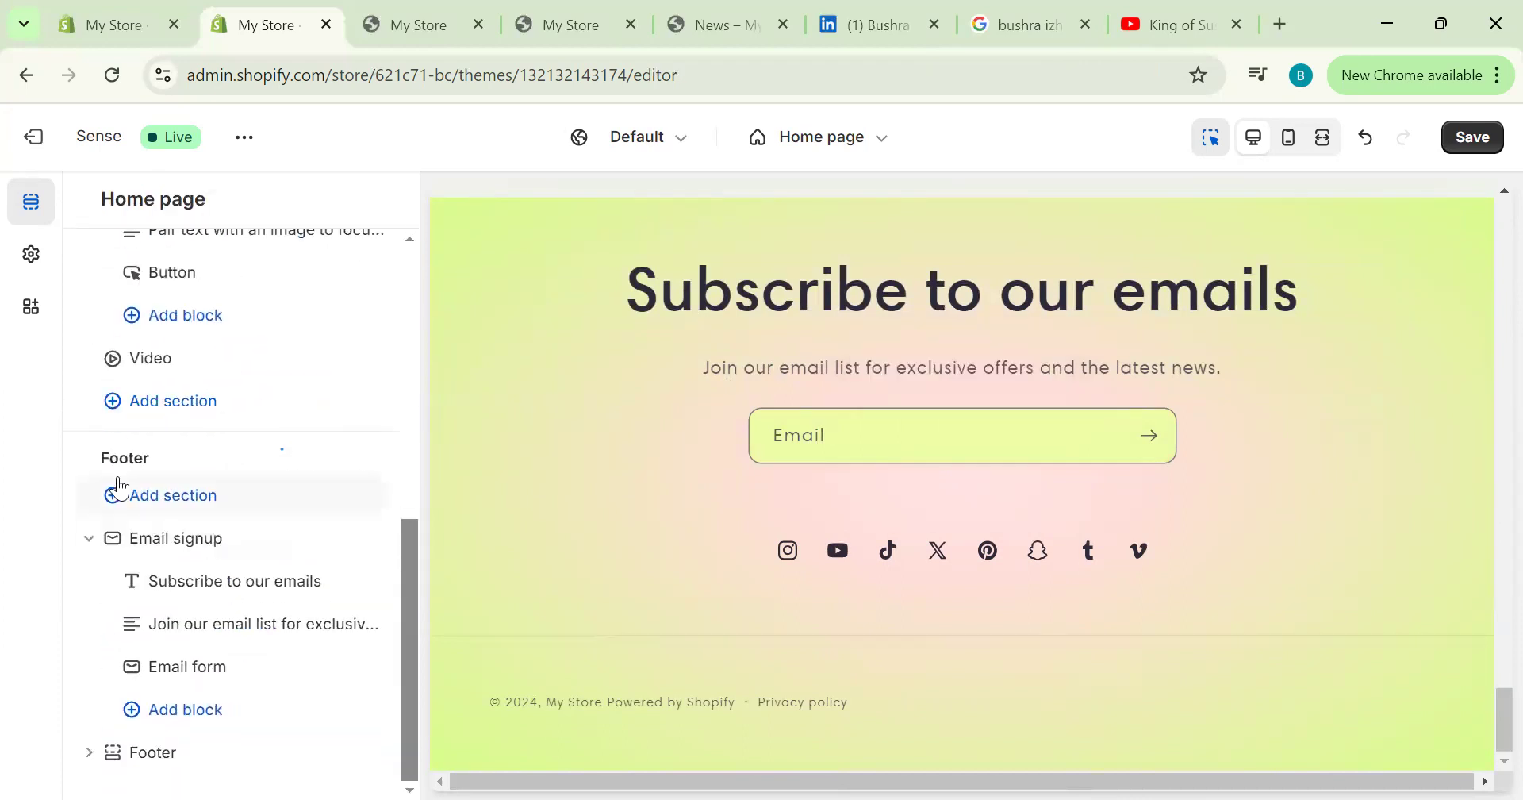
drag(176, 464, 73, 459)
click(176, 459)
drag(412, 584, 405, 195)
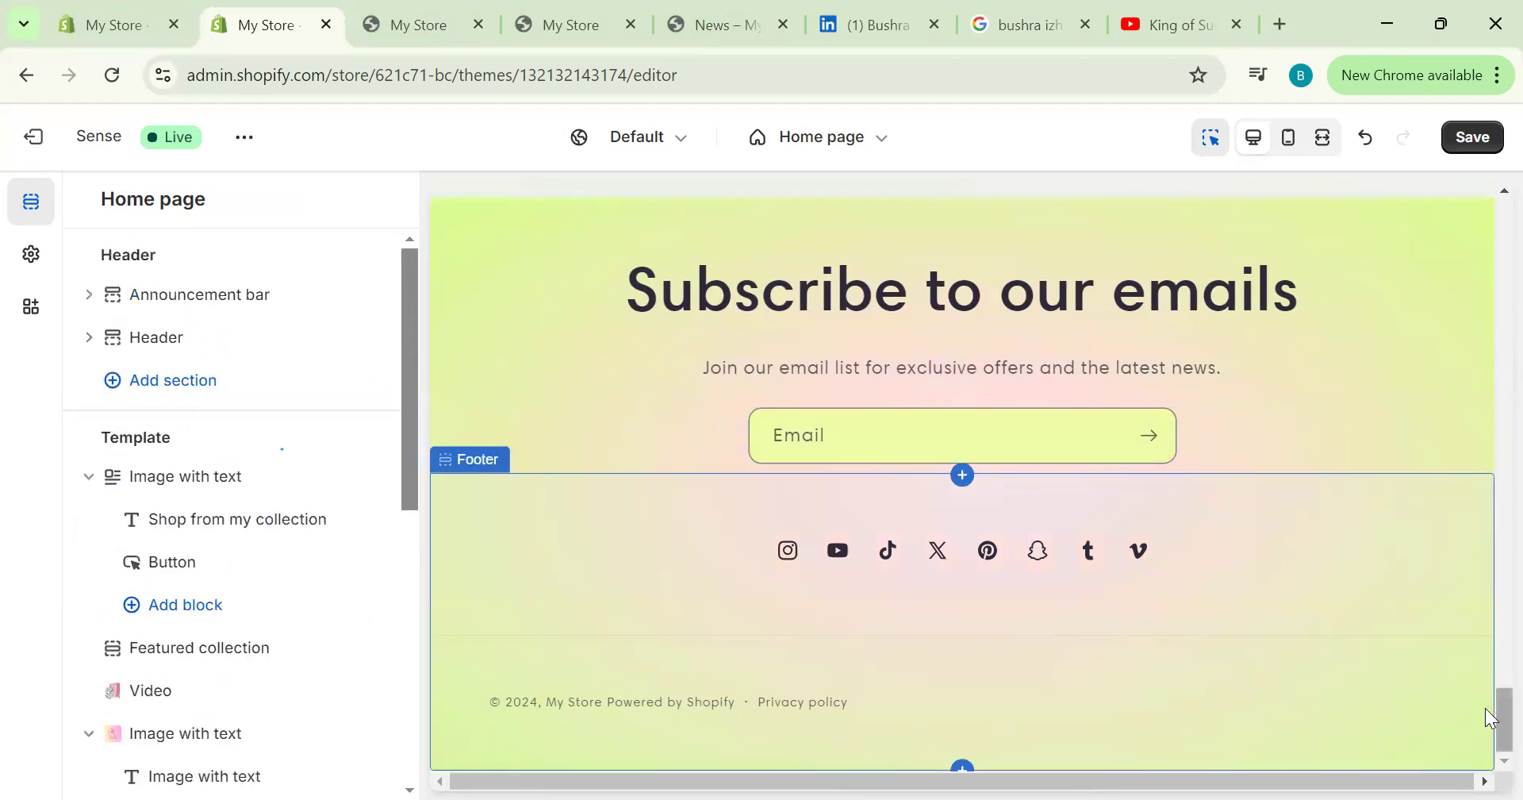
- Review the home page preview from the announcement bar through the first banner to the featured products
drag(1486, 705, 1486, 205)
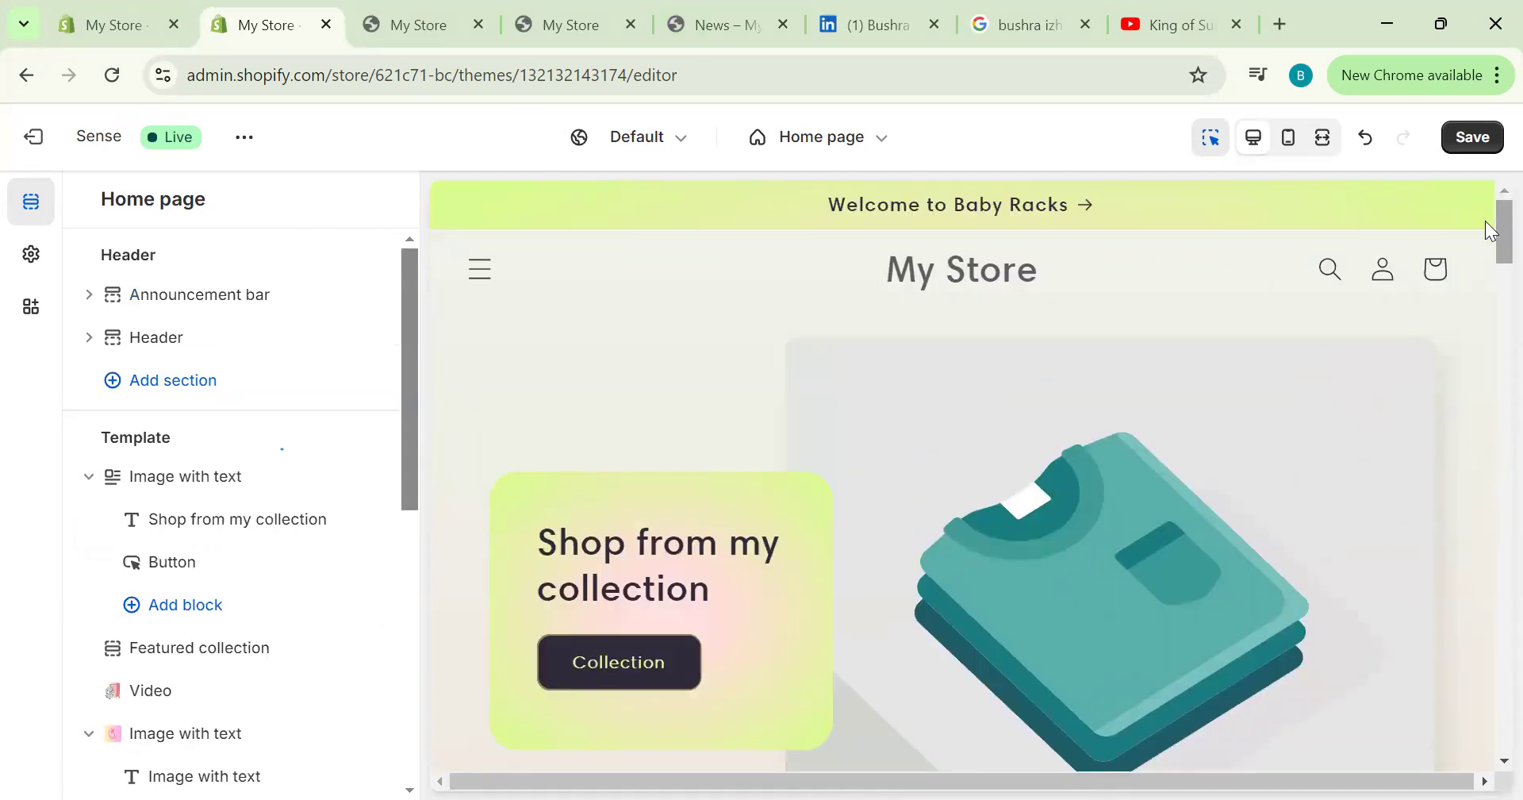
drag(1485, 221, 1485, 209)
mouse_move(1486, 217)
mouse_down()
mouse_move(1486, 244)
mouse_move(1486, 211)
mouse_up()
scroll(1485, 215, down, 2)
scroll(1486, 232, up, 2)
scroll(1486, 245, down, 4)
scroll(1488, 298, down, 3)
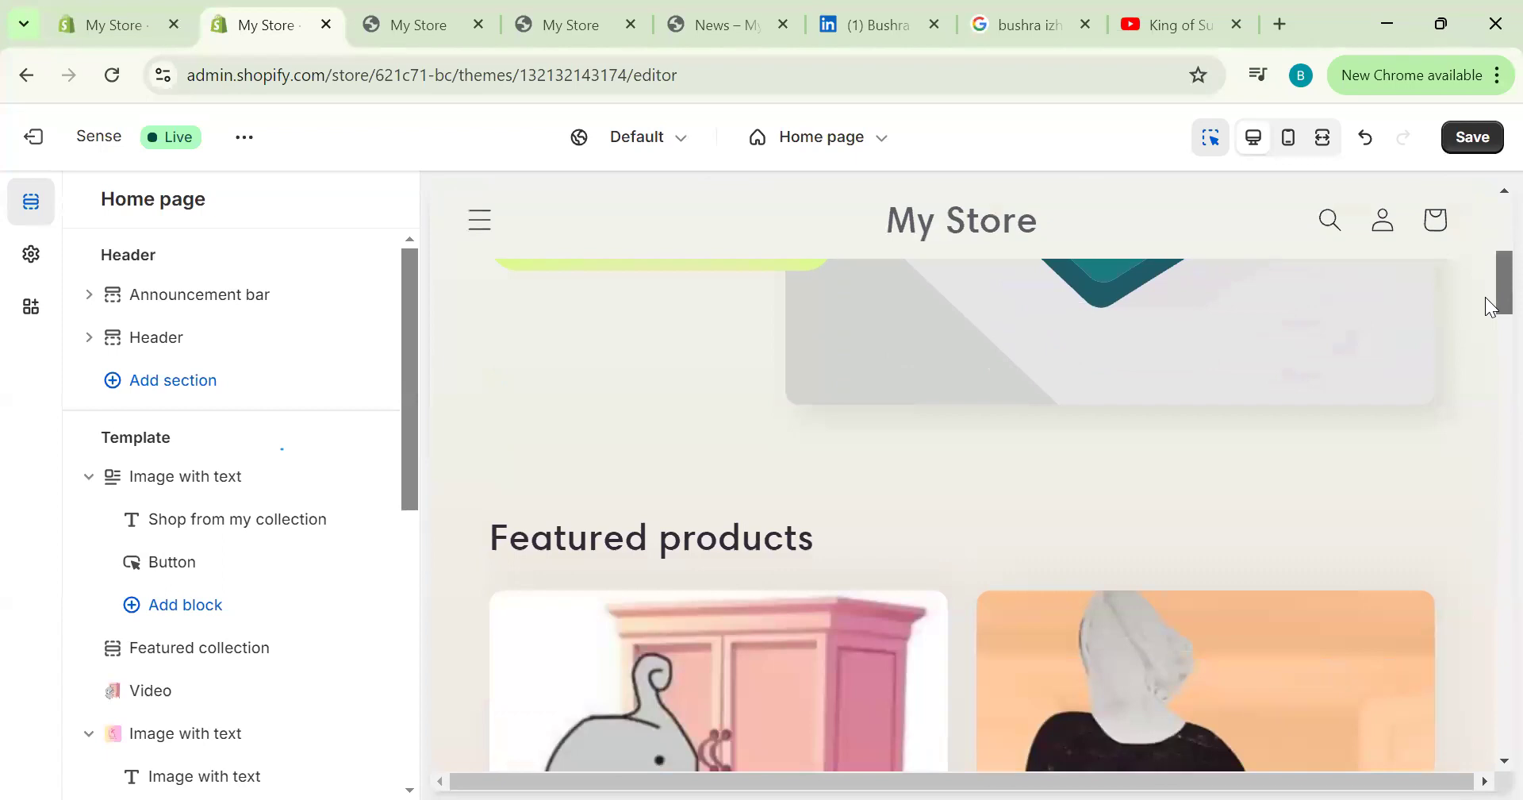
scroll(1489, 301, up, 7)
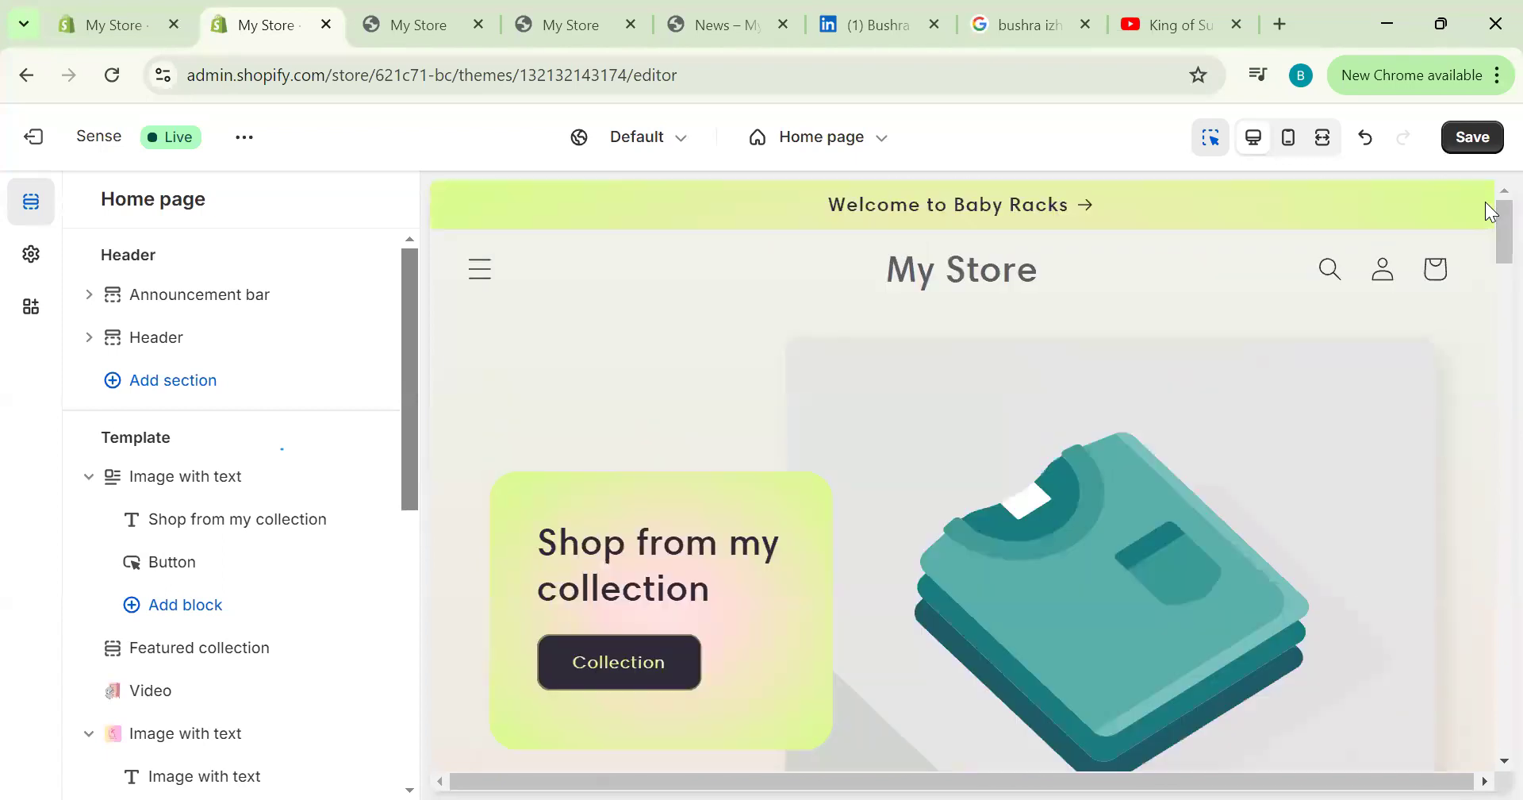
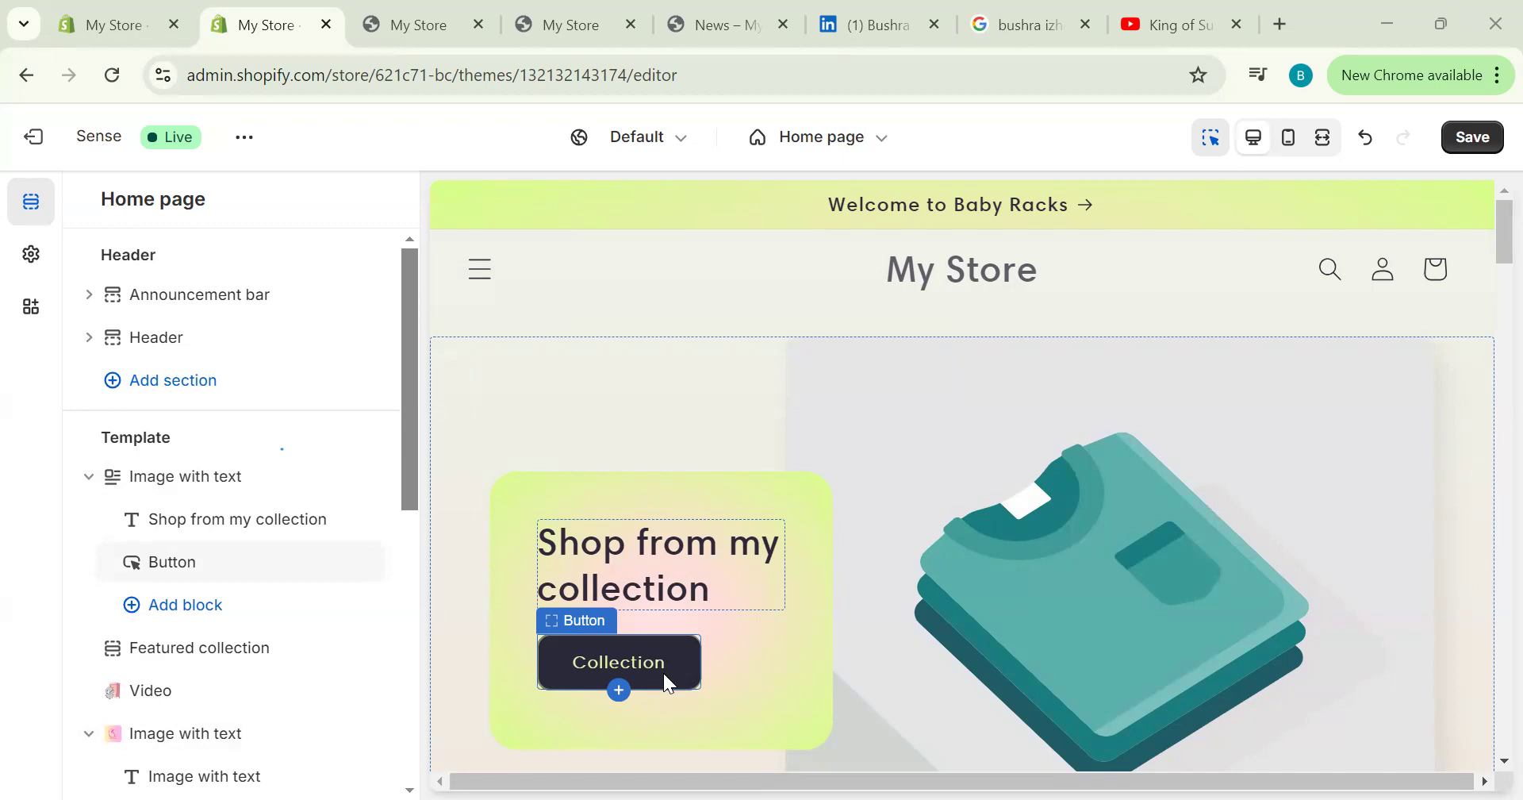
- Open the digitalhealthmentor.org website in a new browser tab
click(430, 25)
click(1280, 24)
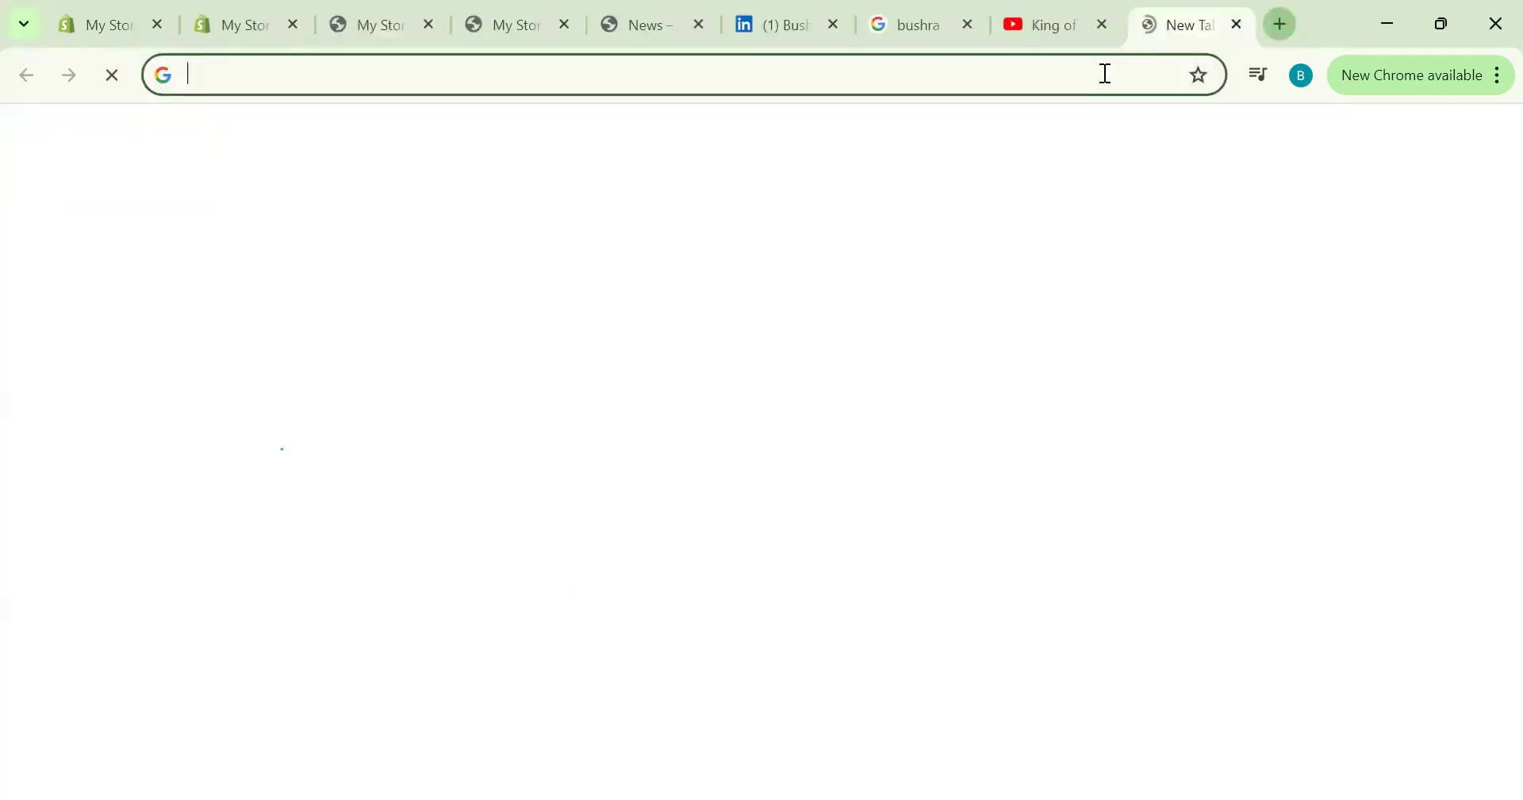
text(digi)
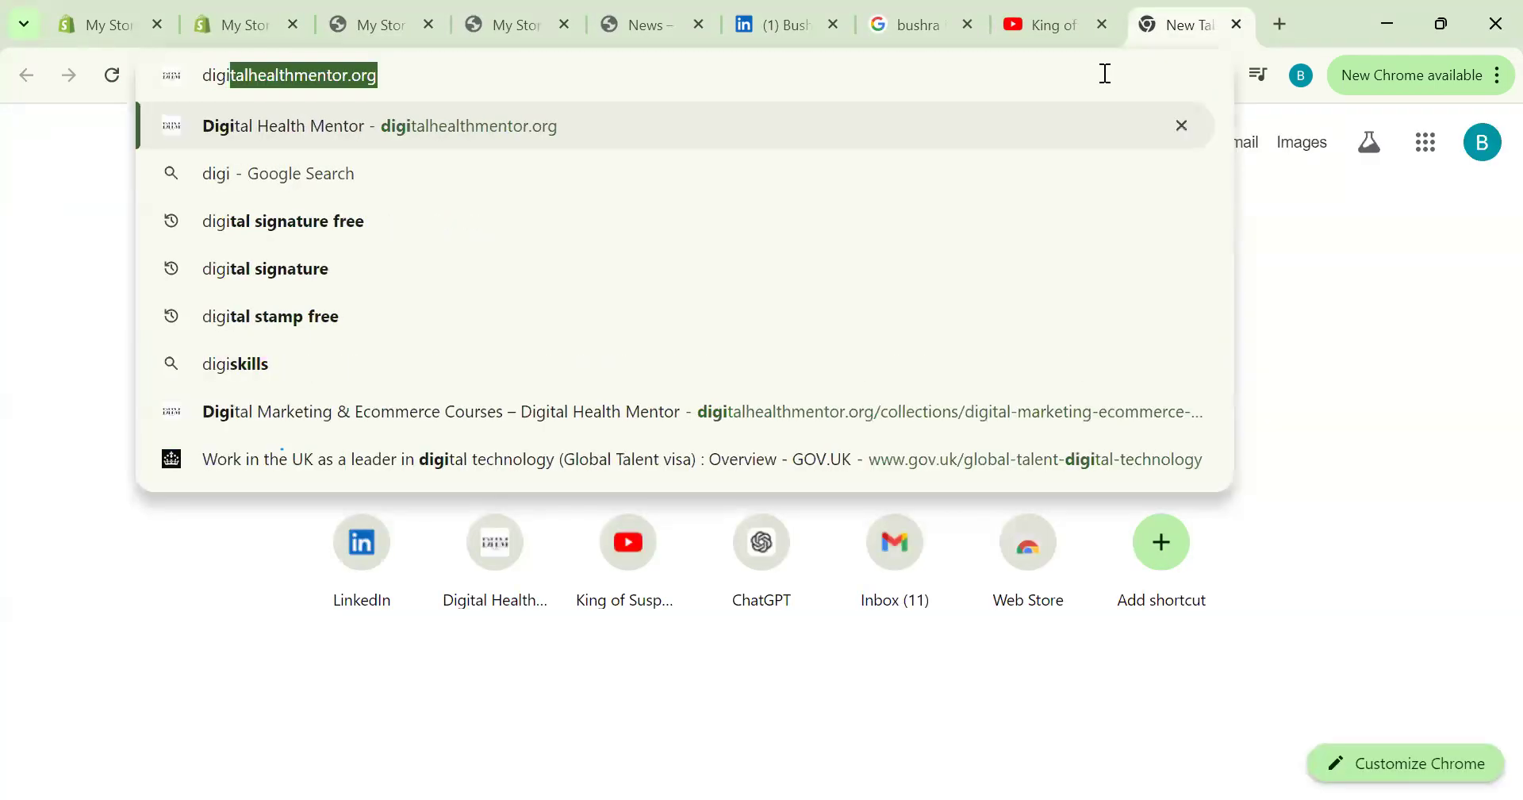
key(Return)
click(477, 72)
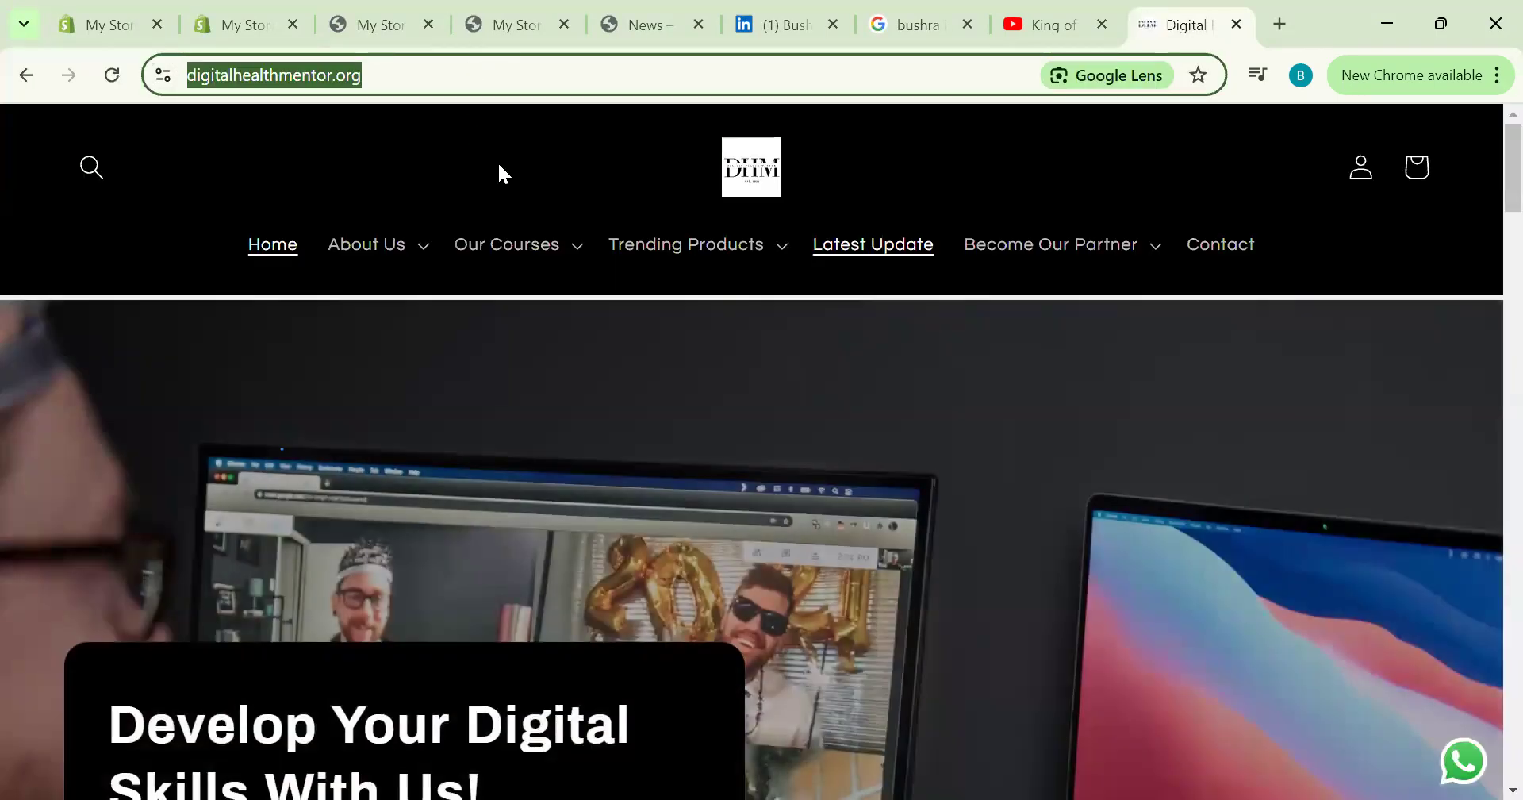
- Open the Home collection listed under Trending Products on the Digital Health Mentor site
click(683, 240)
click(689, 252)
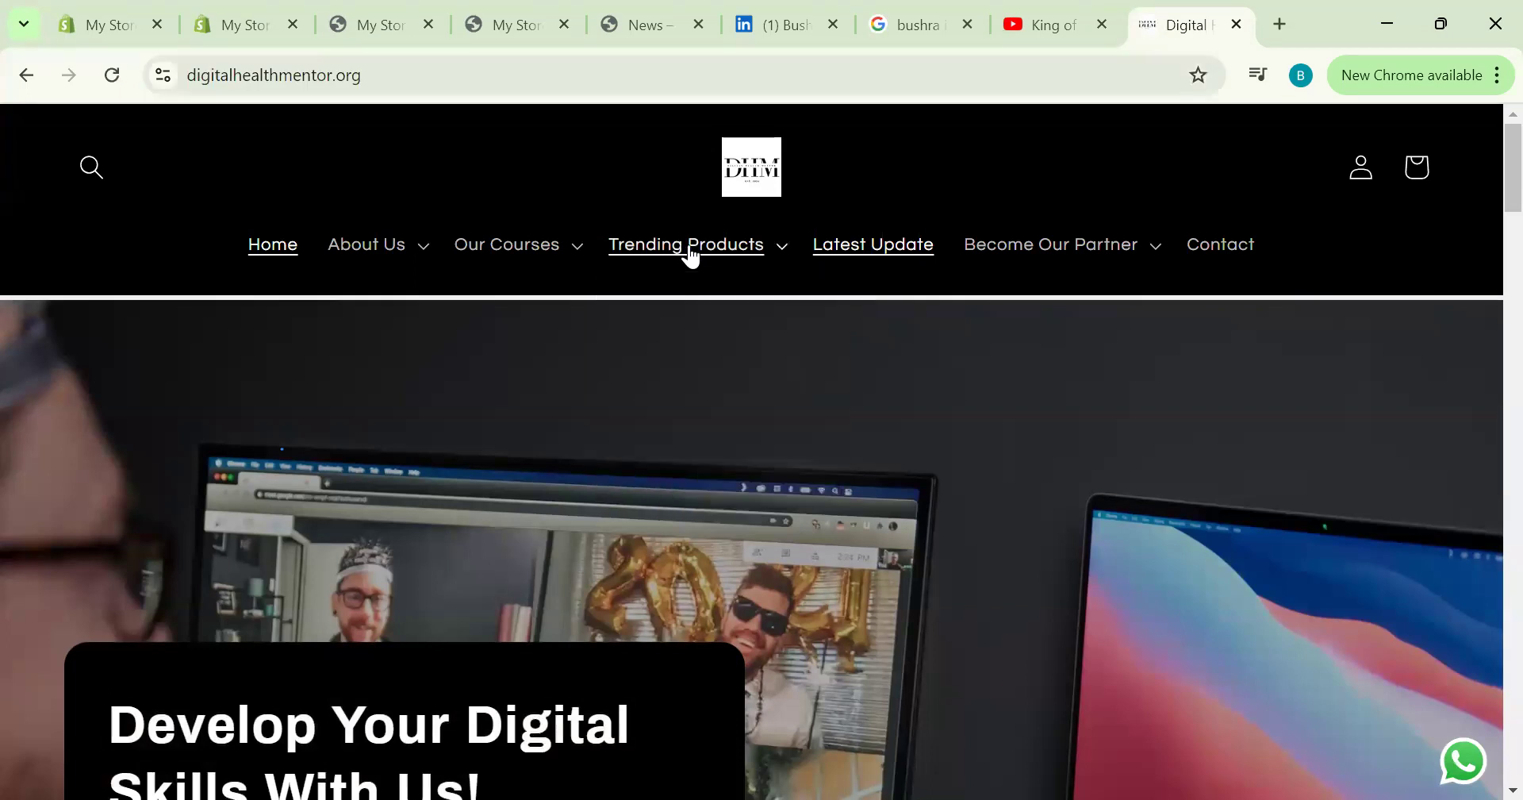
scroll(1484, 190, down, 2)
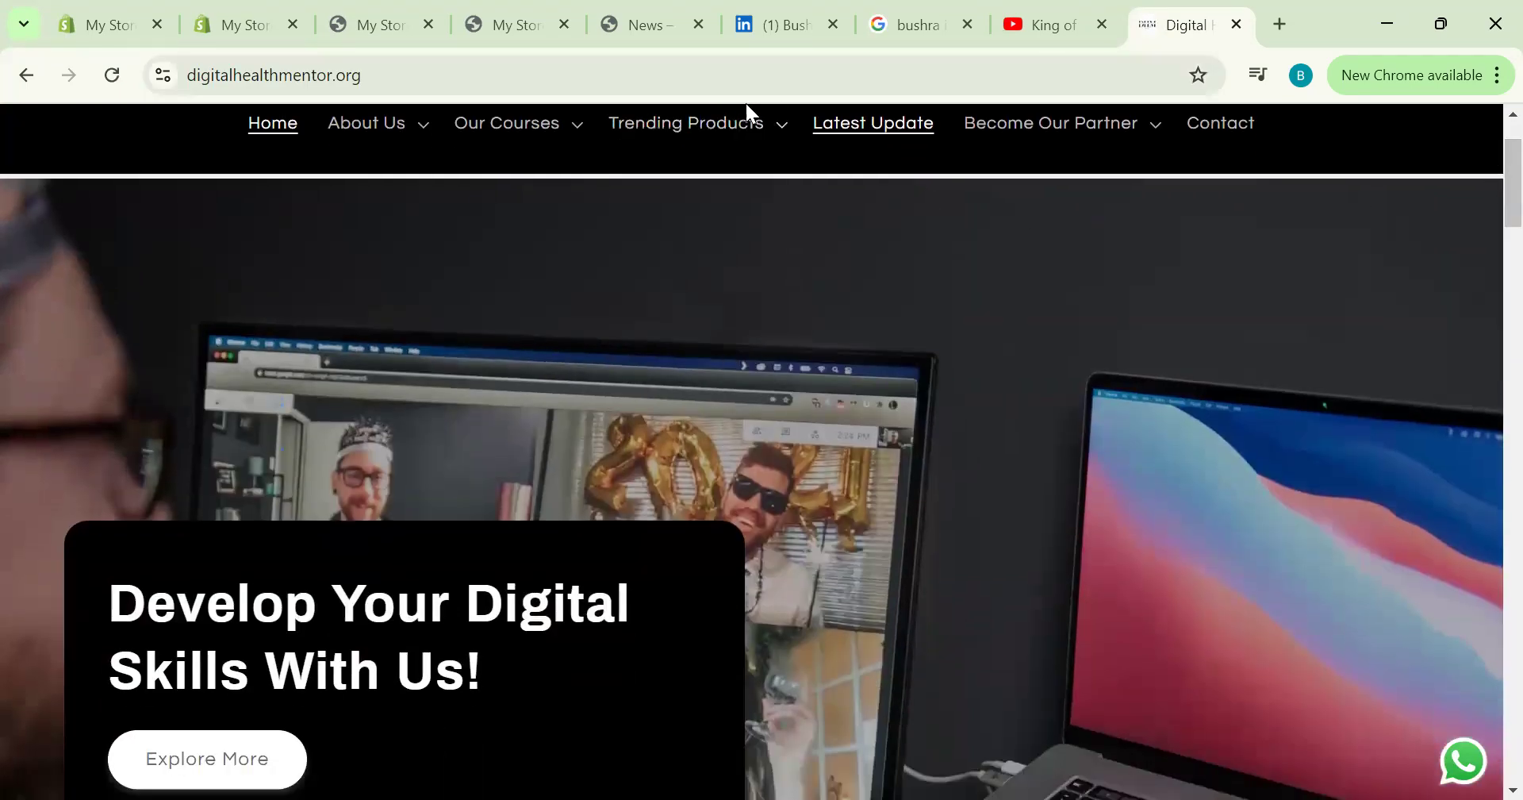
click(776, 127)
click(656, 194)
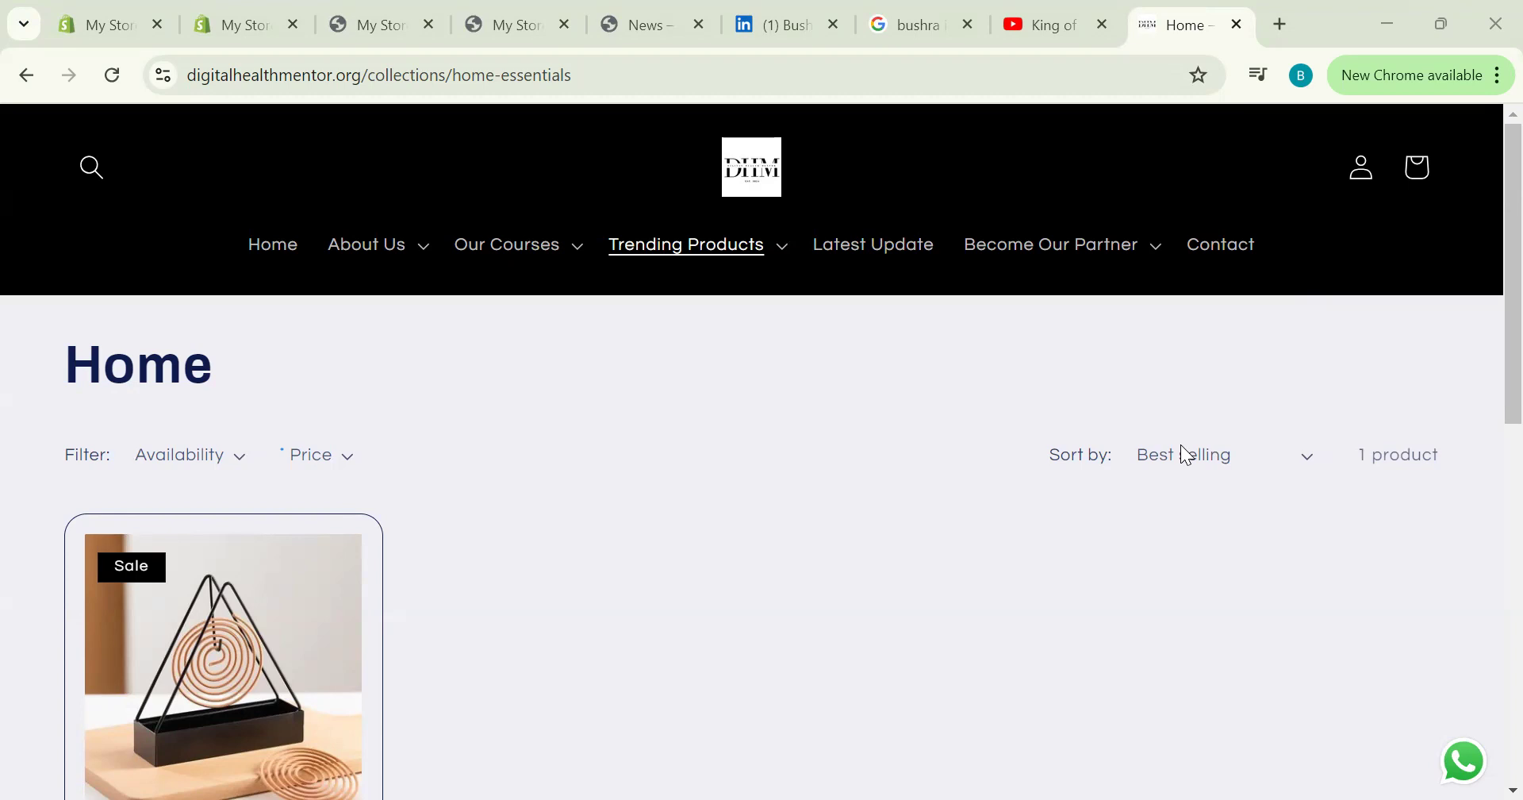
- Examine the About Us submenu entries and the Home collection page down to its email signup area
click(424, 258)
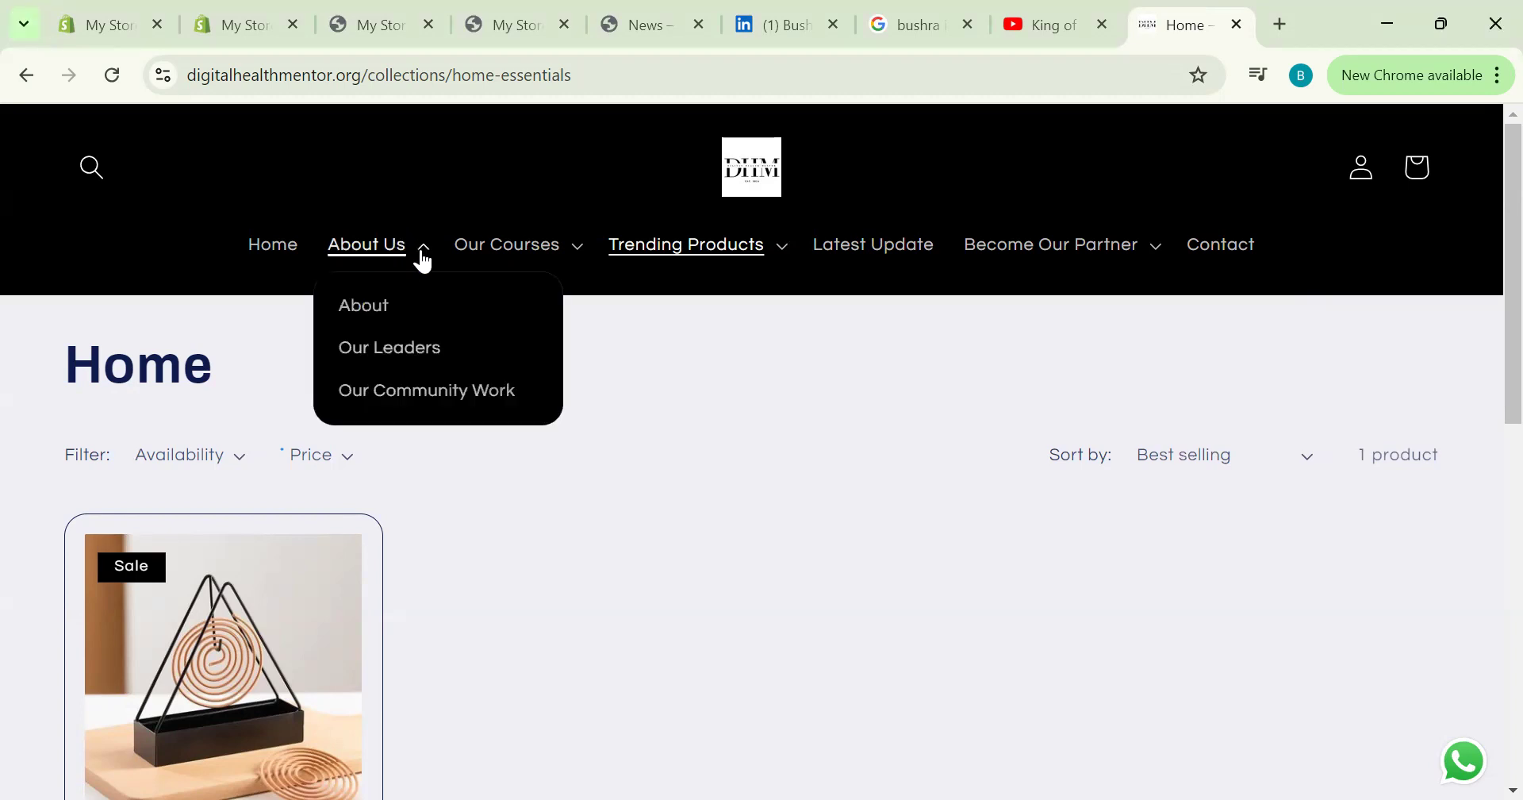
click(424, 258)
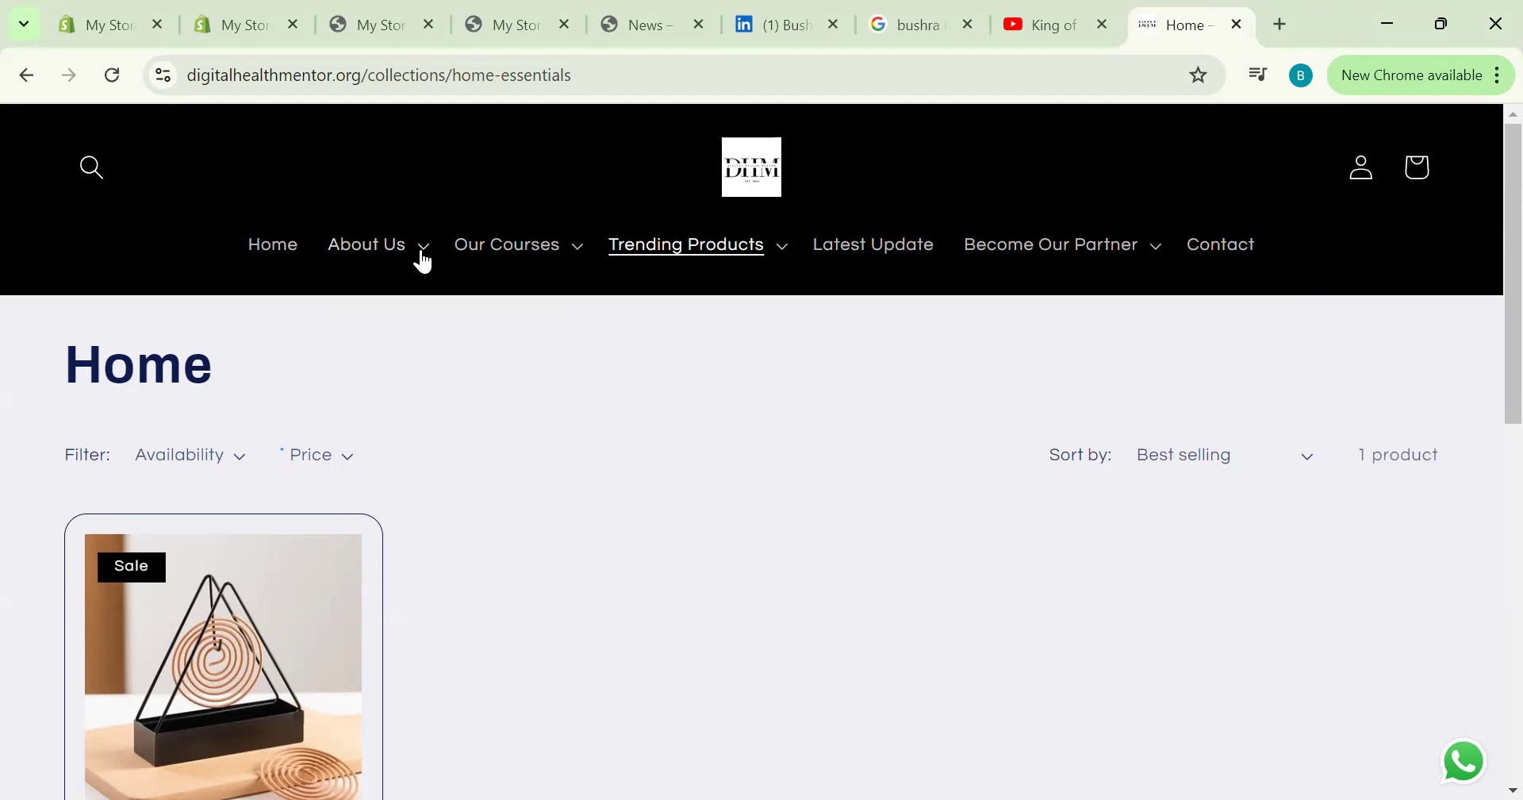
scroll(1490, 570, down, 1)
scroll(1485, 562, down, 5)
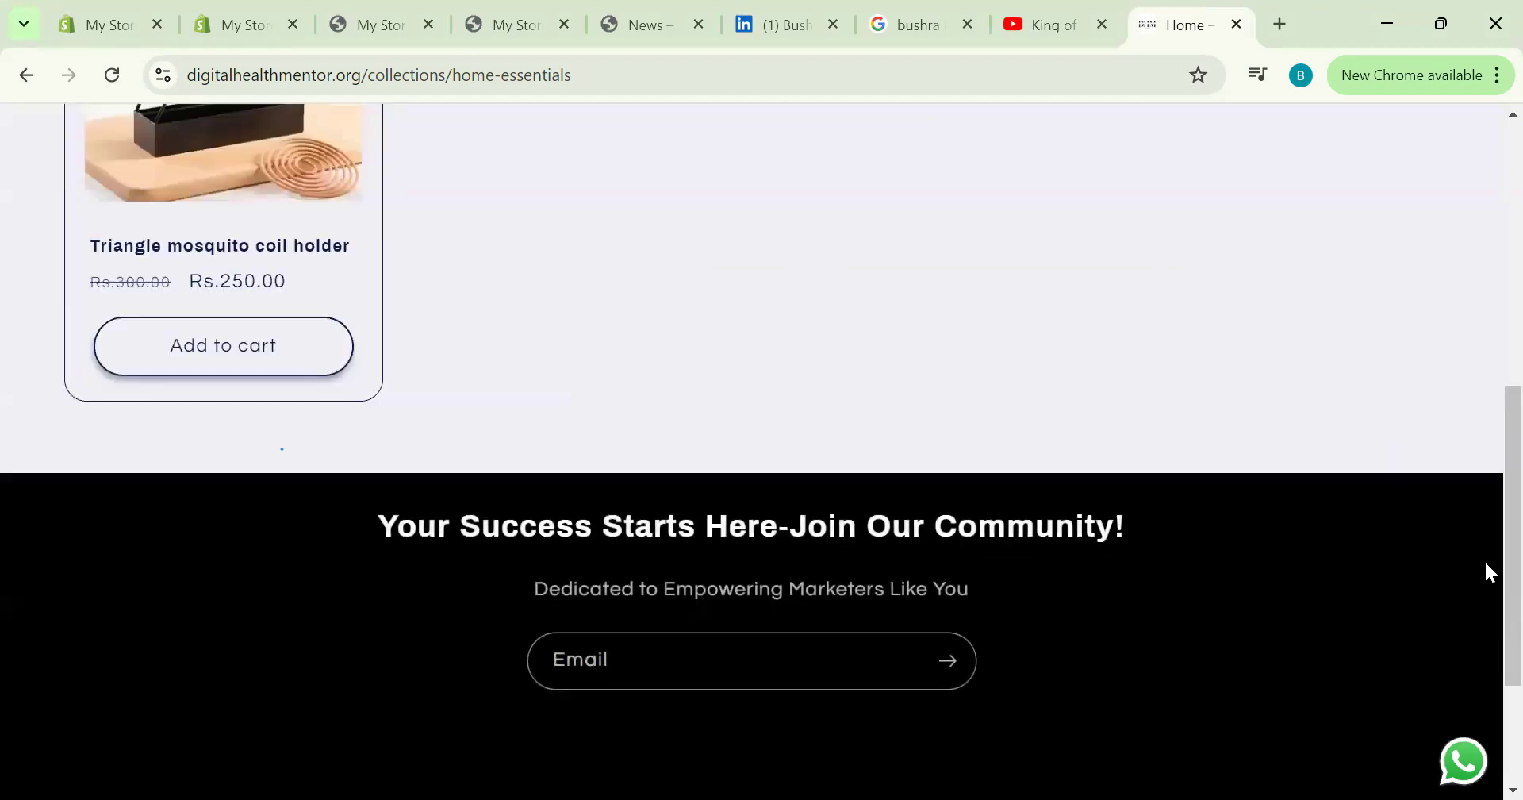